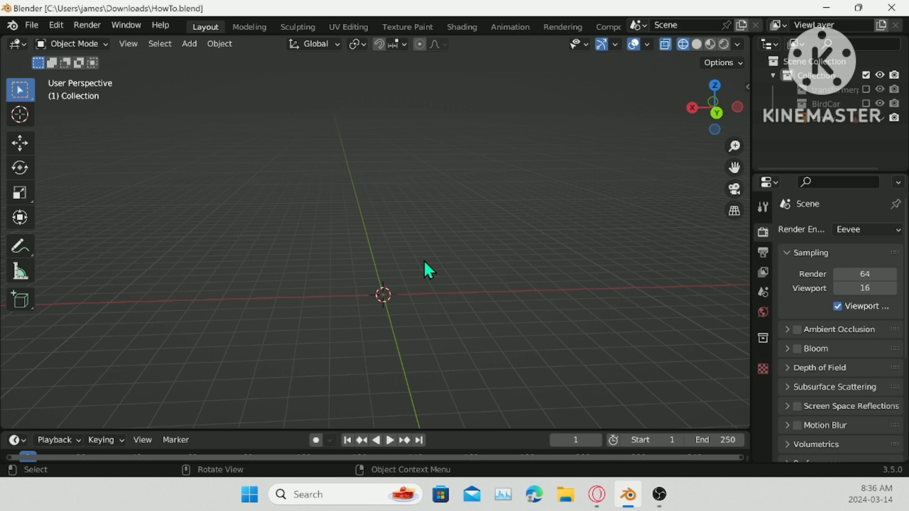
- Enable the BirdCar collection in the view layer and switch the viewport to Material Preview shading
click(866, 103)
scroll(591, 195, up, 5)
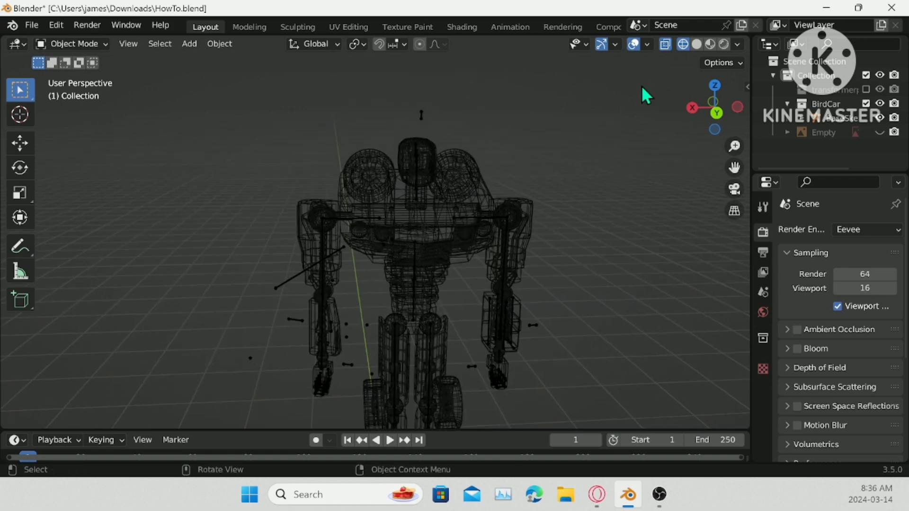
click(710, 44)
middle_drag(497, 241, 470, 232)
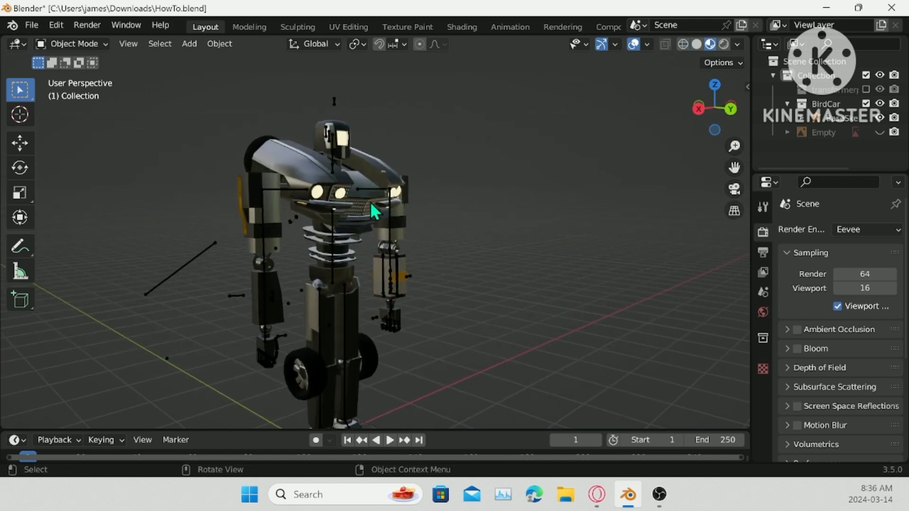
scroll(370, 201, down, 4)
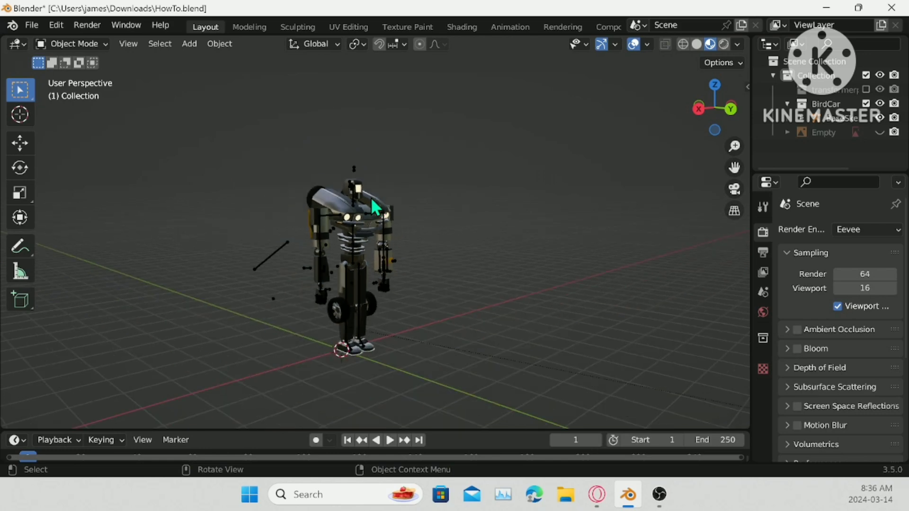
middle_drag(377, 207, 552, 261)
scroll(504, 241, down, 4)
scroll(552, 261, up, 4)
key(g)
key(y)
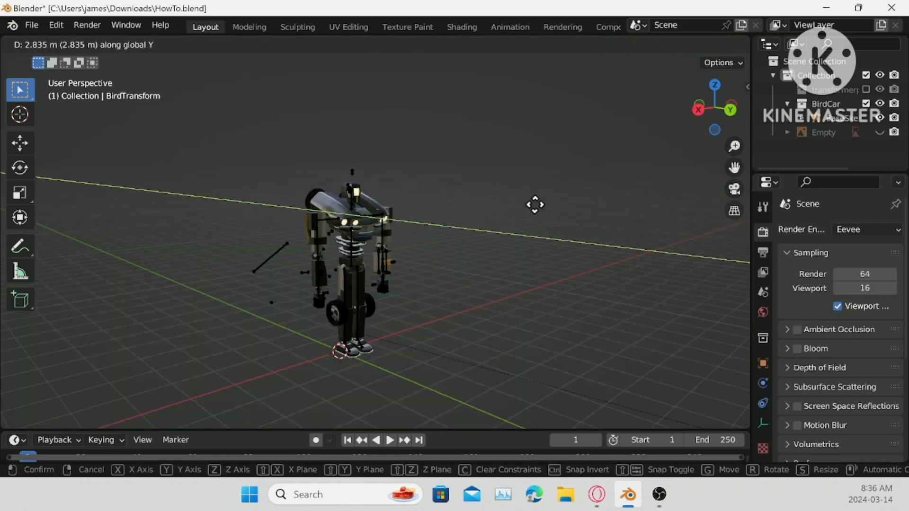
right_click(310, 163)
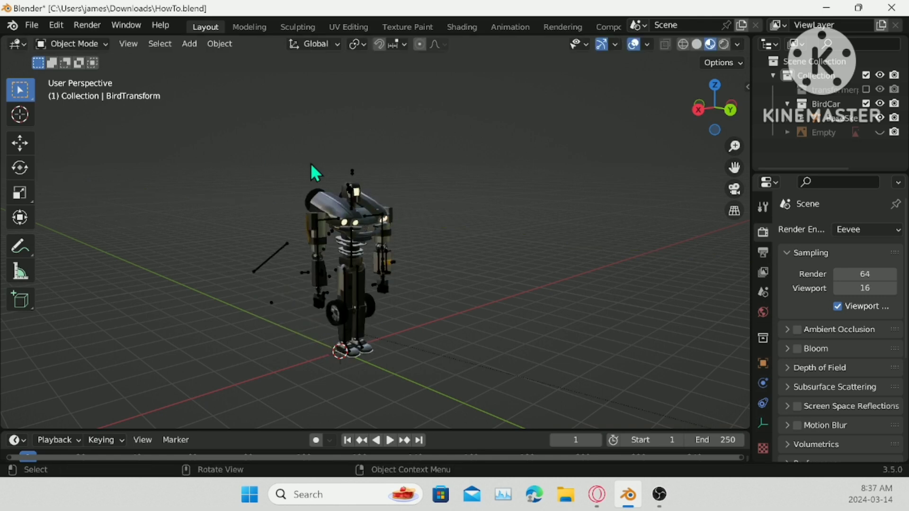
- Set the Y location of the BirdTransform object to 0 m
key(n)
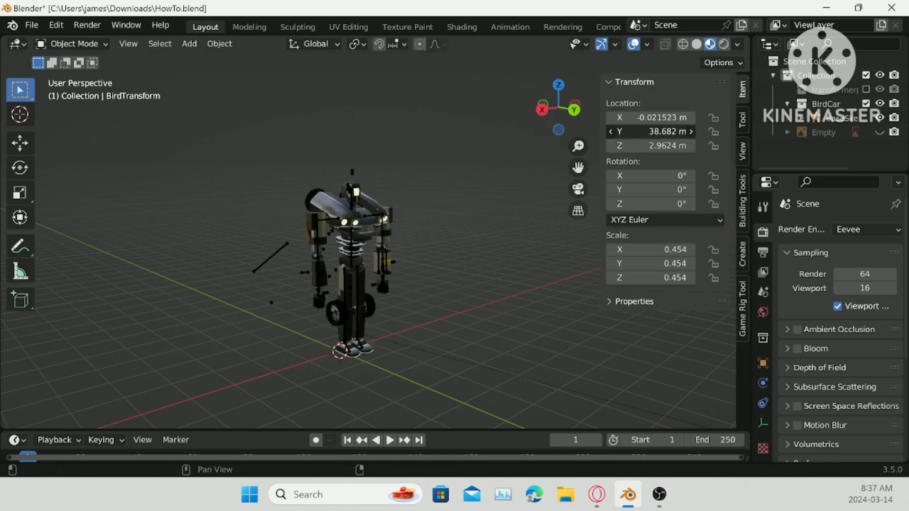
drag(651, 131, 695, 131)
click(661, 132)
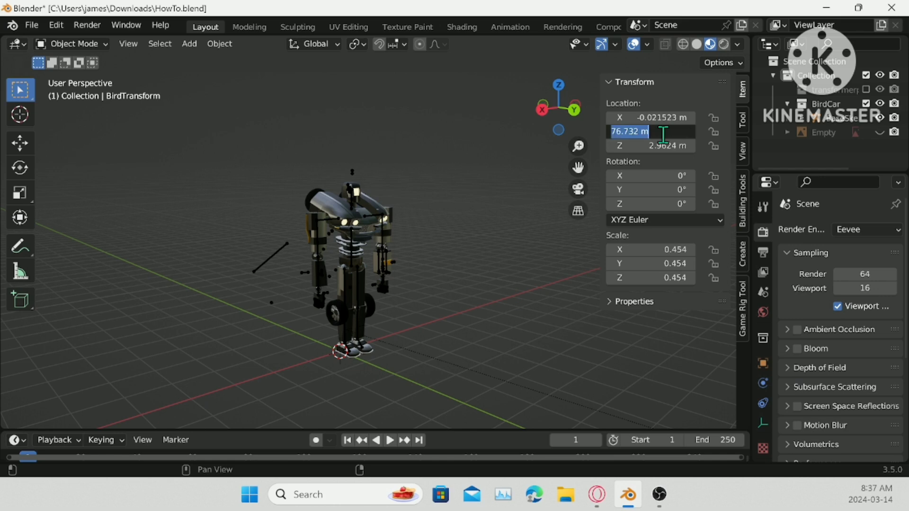
text(0)
key(Return)
key(n)
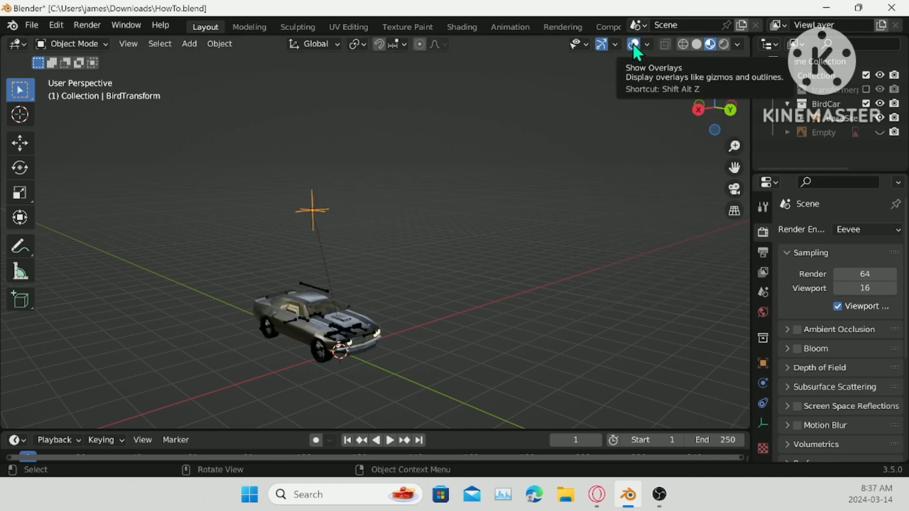
- Set BirdTransform's Y location to about 11.3 m and turn the viewport overlays back on
key(n)
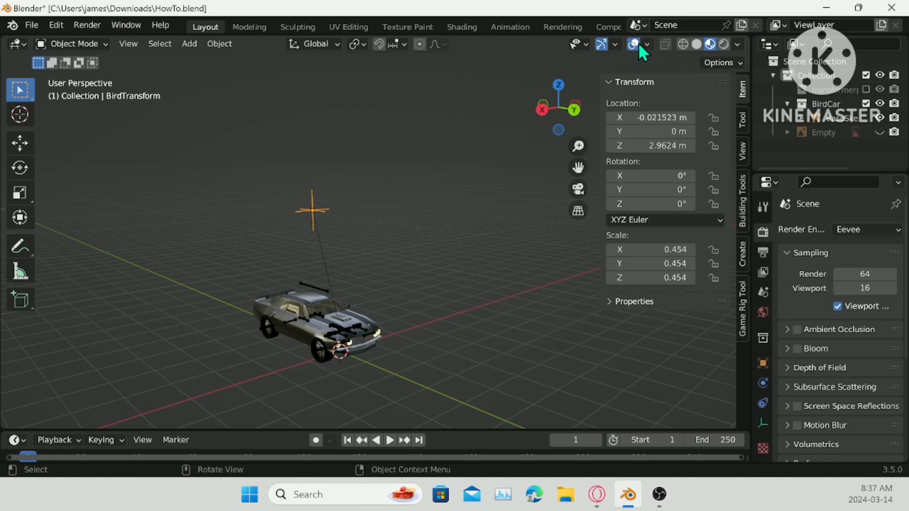
drag(658, 131, 906, 132)
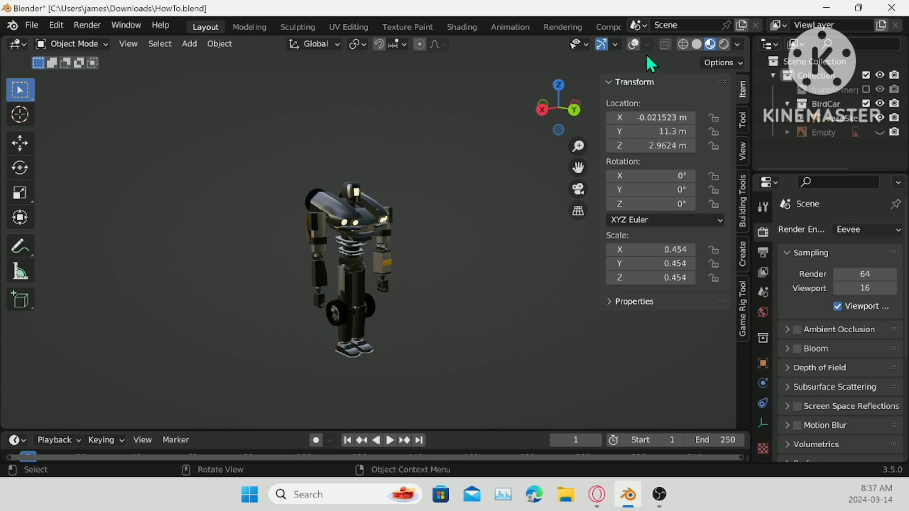
click(631, 45)
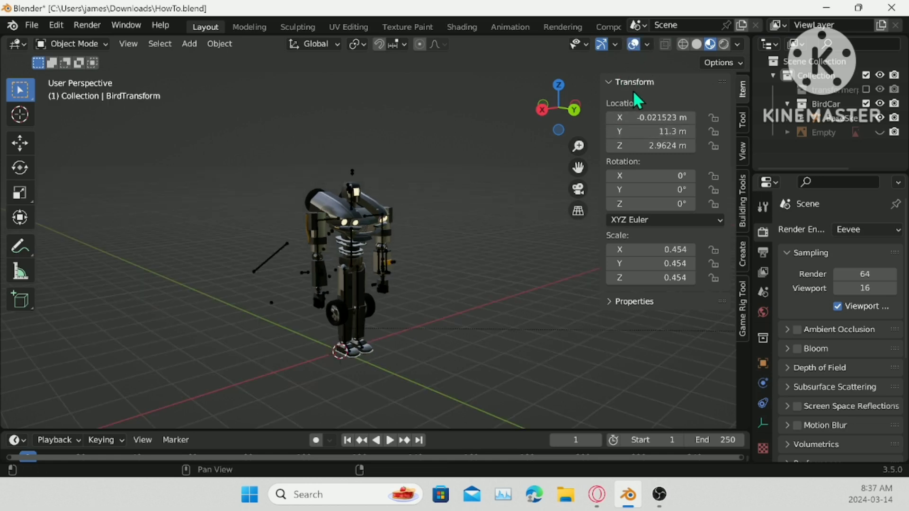
click(617, 83)
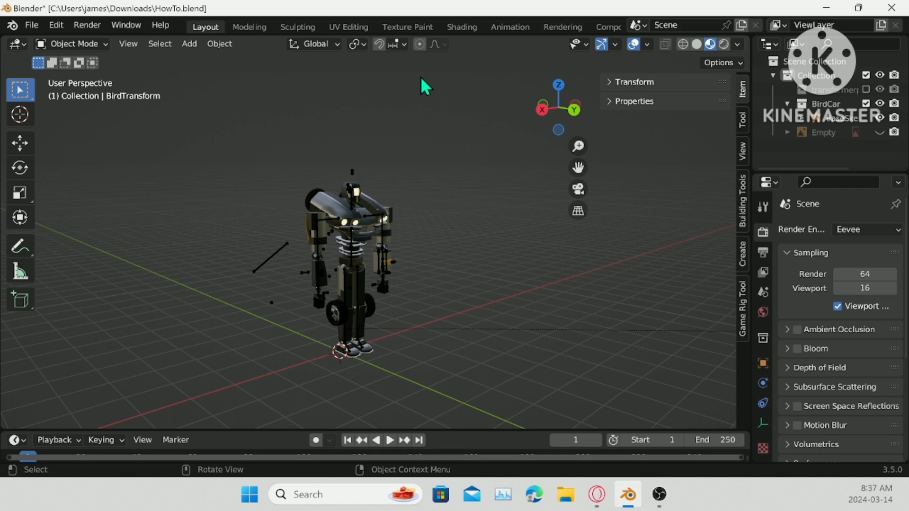
key(n)
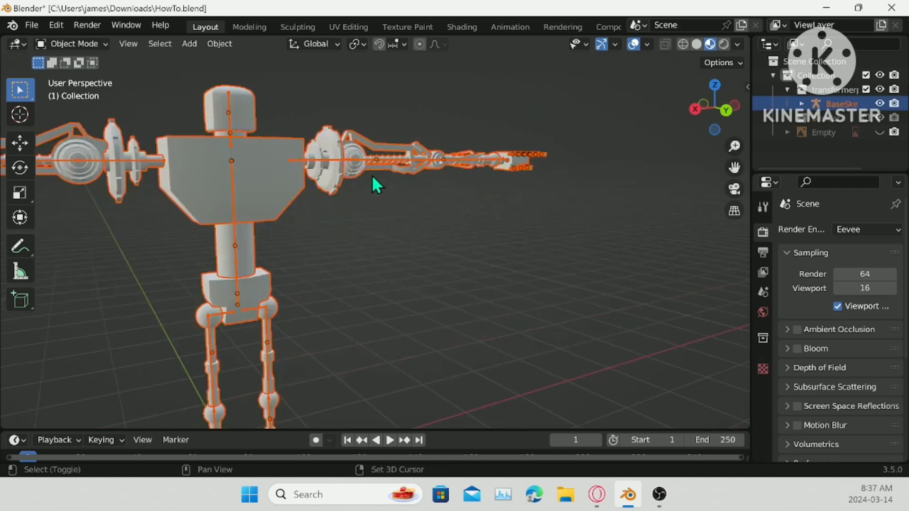
- Open the skeleton's upper arm mesh TankHead.001 in Edit Mode for a close look at its geometry
middle_drag(371, 175, 385, 242)
click(321, 225)
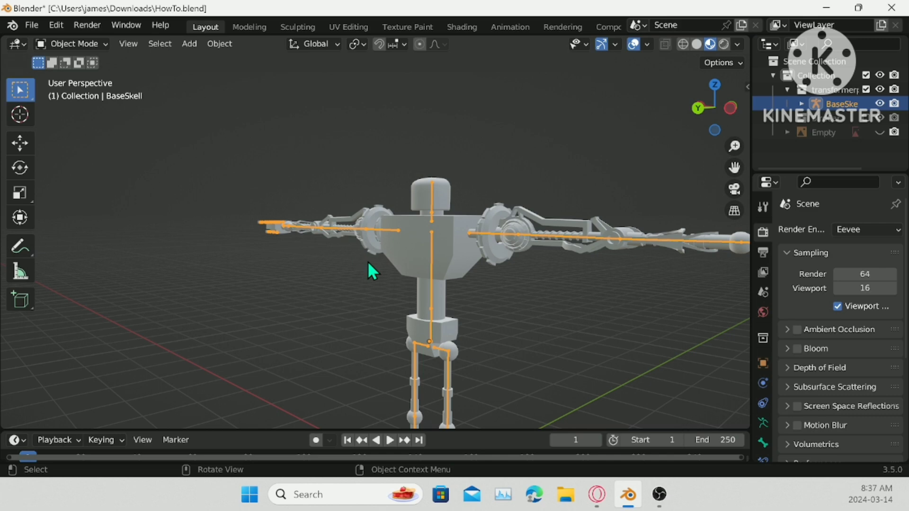
middle_drag(370, 263, 345, 223)
scroll(541, 284, up, 5)
middle_drag(541, 284, 412, 224)
click(493, 283)
key(Tab)
scroll(412, 225, up, 3)
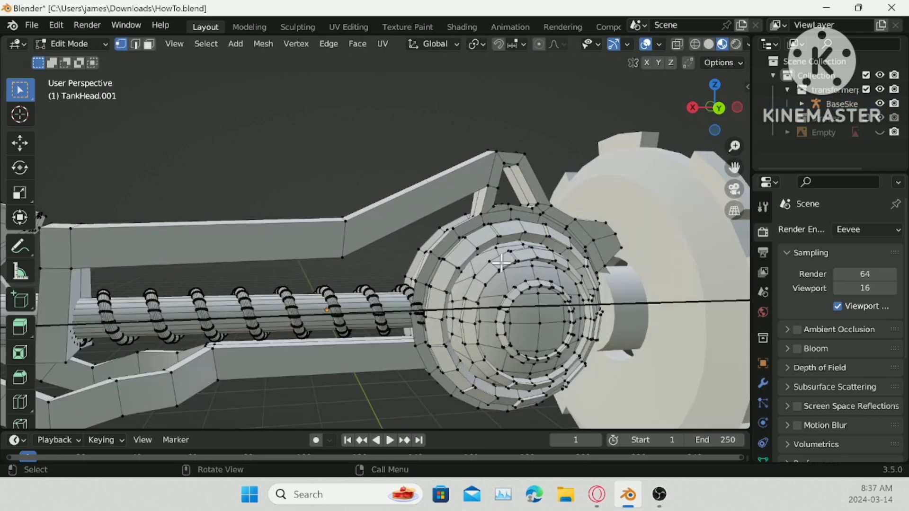
- Examine the upper arm's separate parts by selecting the linked ring, spring coils and frame, and return to Object Mode
key(l)
key(g)
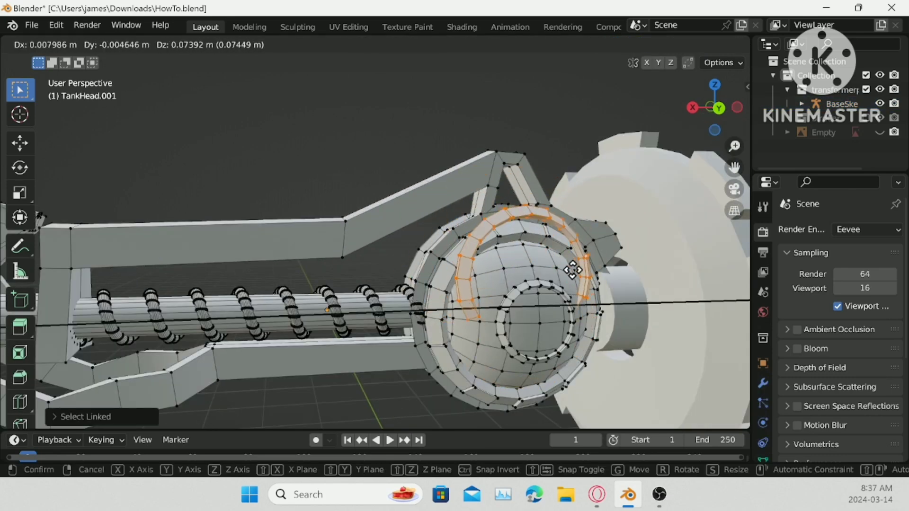
key(Escape)
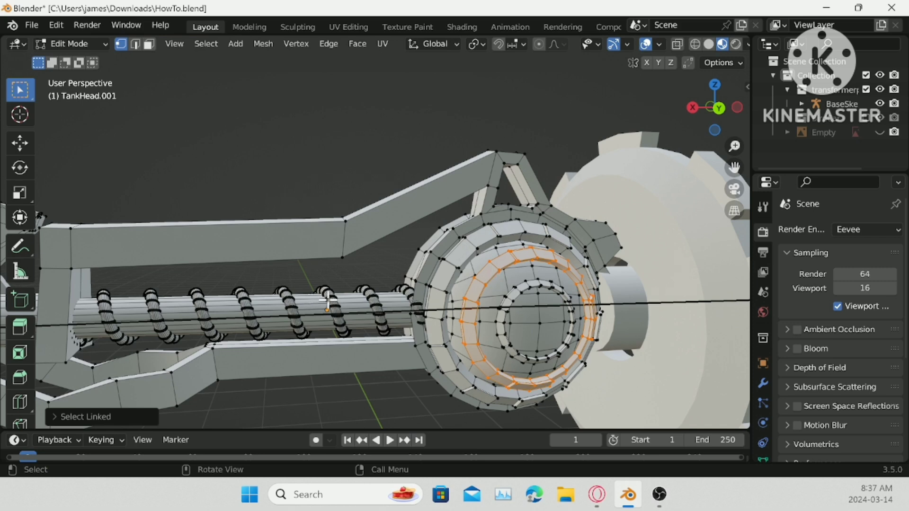
key(l)
key(l)
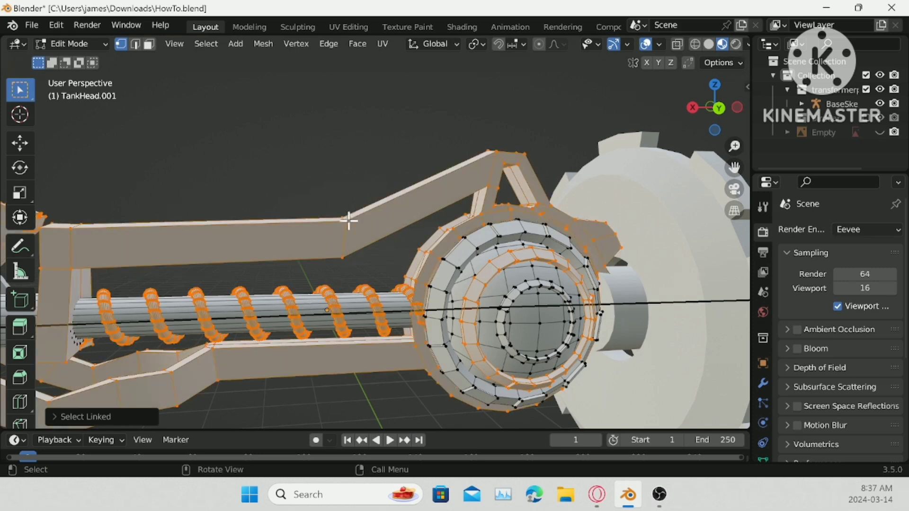
key(Tab)
scroll(625, 229, down, 5)
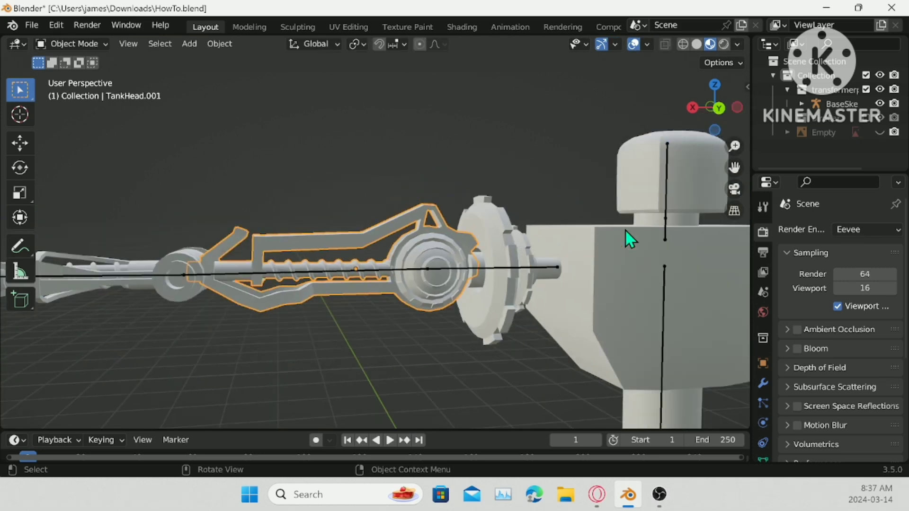
middle_drag(625, 230, 475, 248)
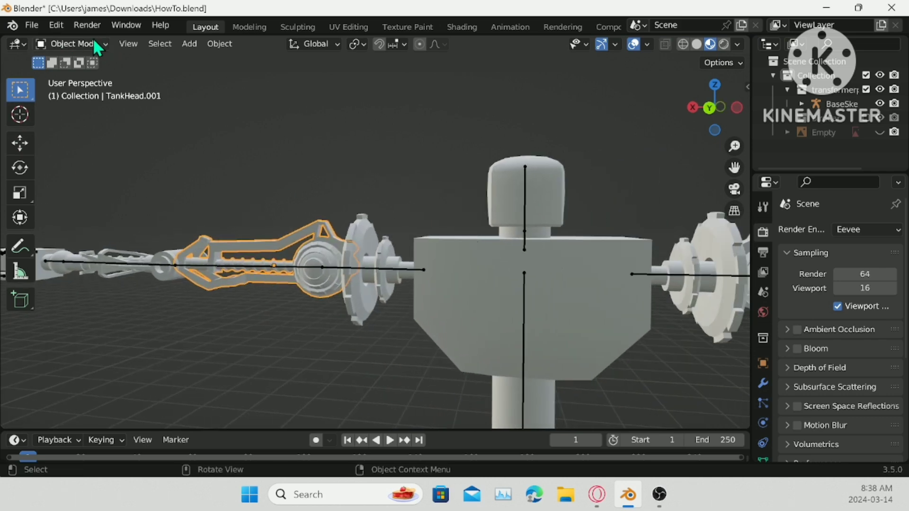
- Save the Blender file HowTo.blend in Object Mode
click(76, 44)
key(ctrl+s)
scroll(303, 124, down, 6)
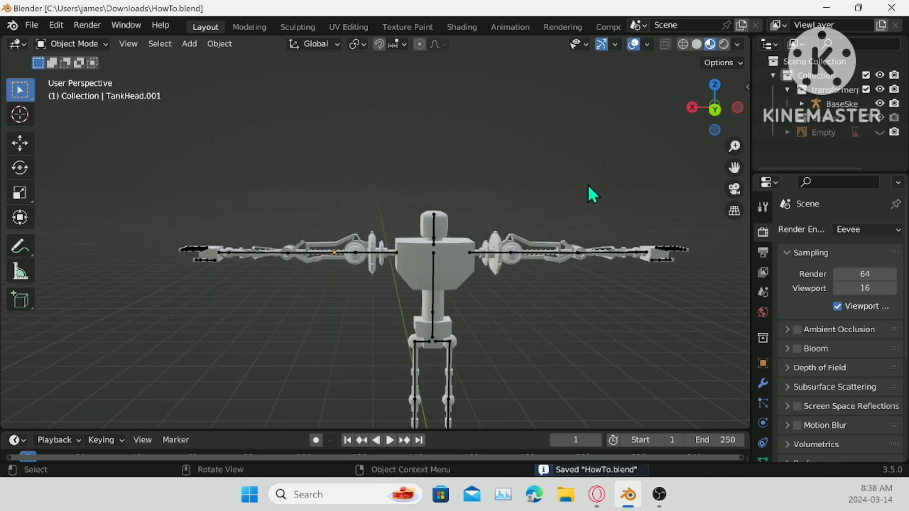
scroll(568, 172, up, 4)
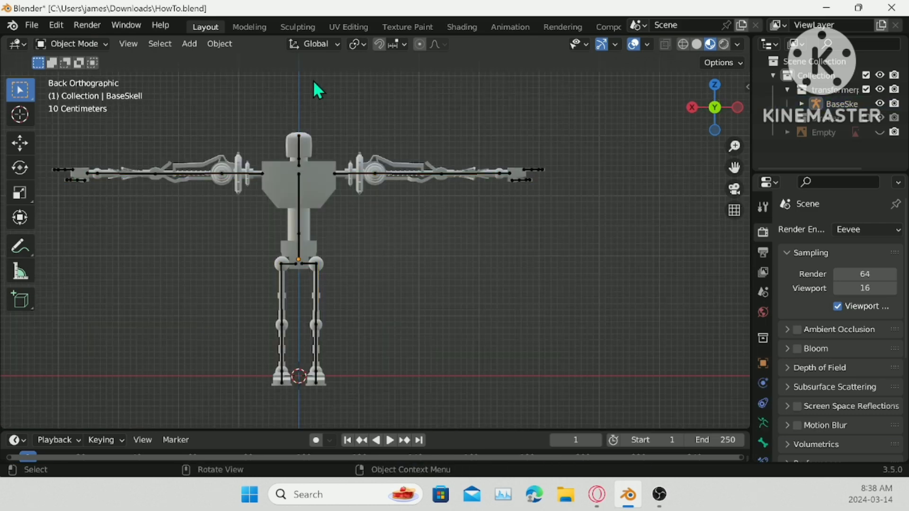
key(ctrl+s)
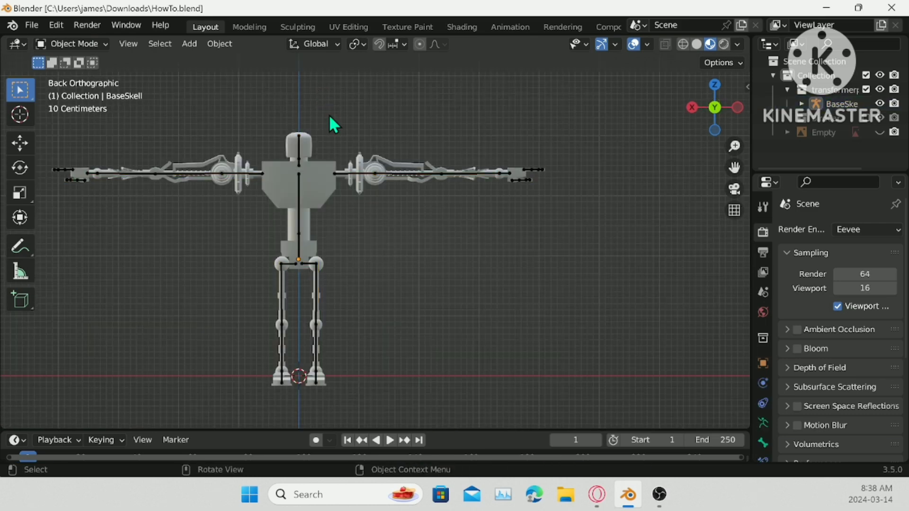
- Add a mesh cube at the robot's feet and scale it down to about 0.09
shift+middle_drag(341, 139, 439, 262)
click(189, 44)
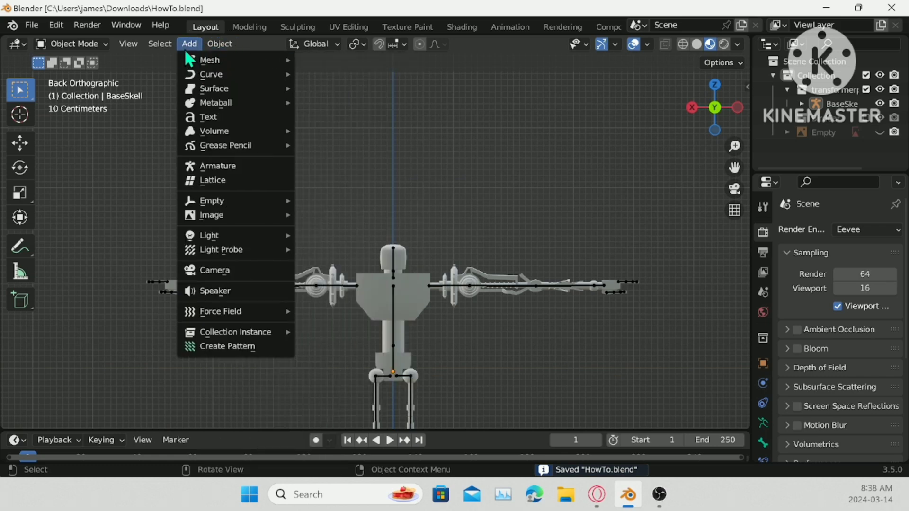
mouse_move(213, 60)
click(317, 72)
middle_drag(436, 276, 487, 362)
key(s)
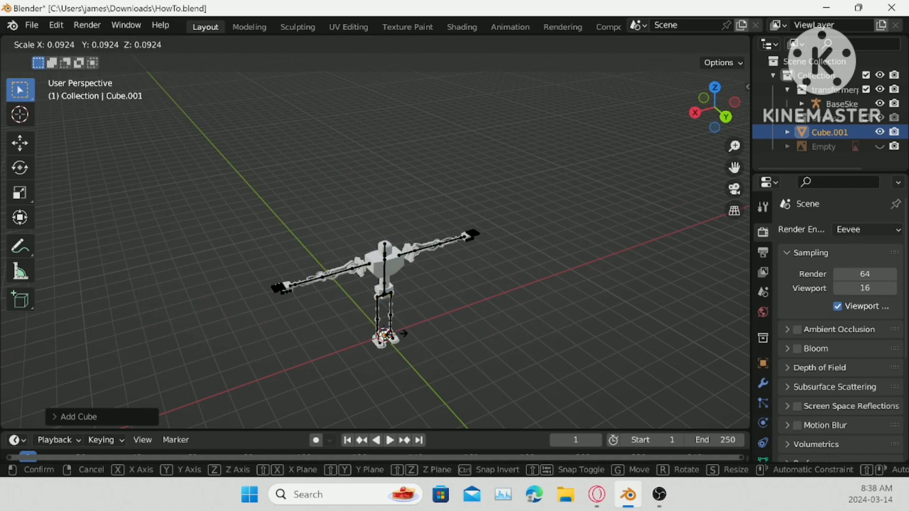
click(408, 333)
- Add the upper arm TankHead.001 to the selection as active object and snap the cube to it with Selection to Active
scroll(407, 332, up, 4)
click(324, 308)
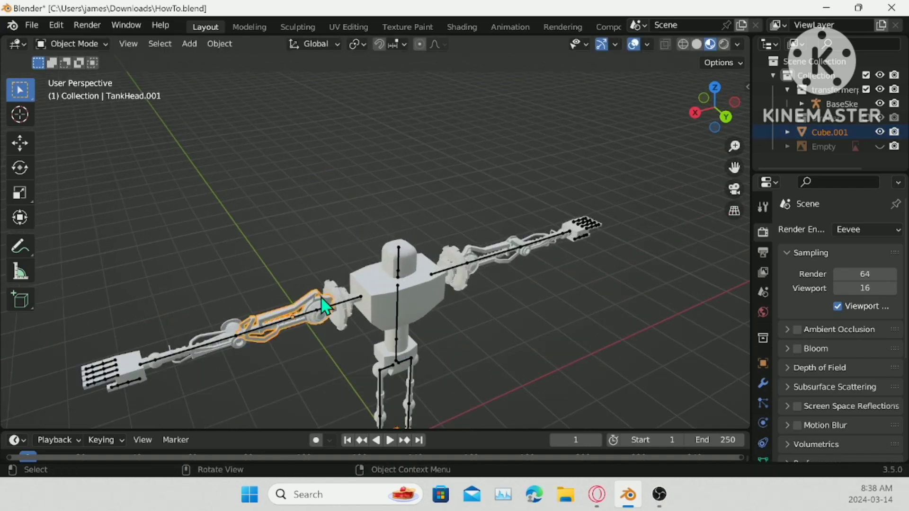
right_click(324, 307)
mouse_move(345, 274)
click(384, 288)
shift+middle_drag(551, 289, 571, 201)
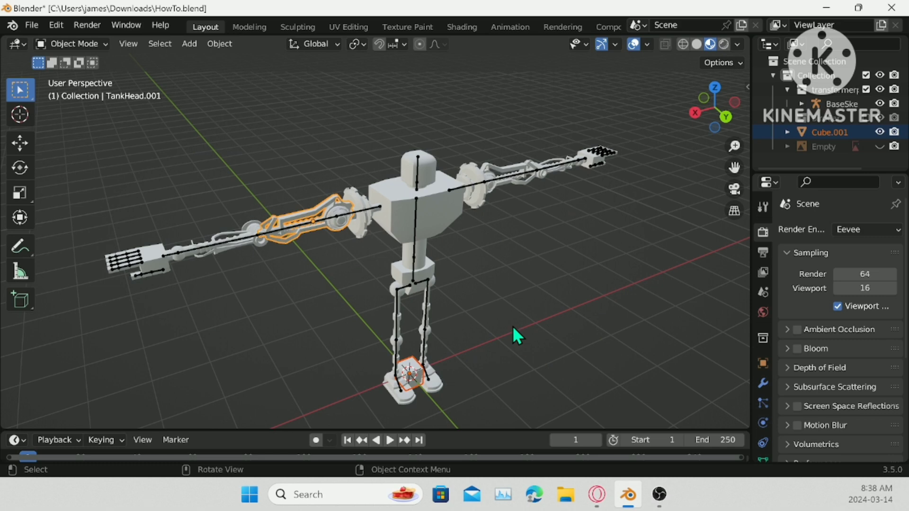
right_click(368, 167)
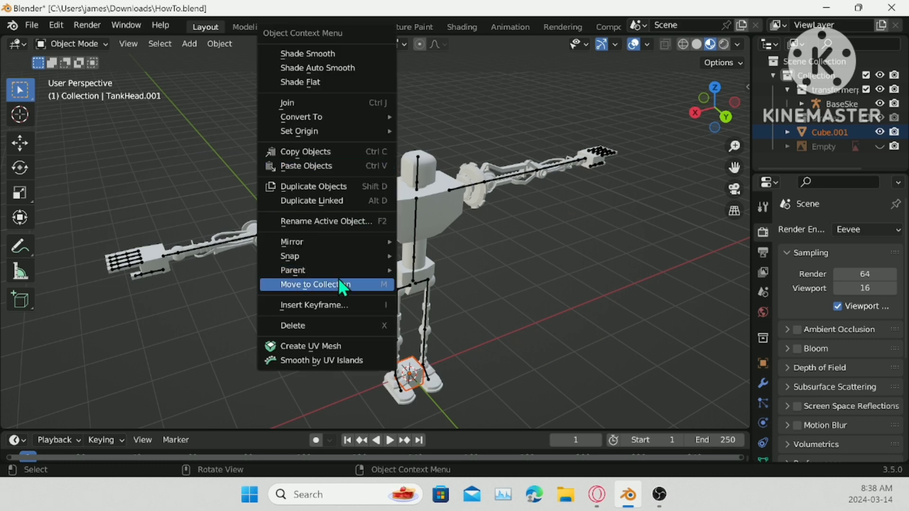
mouse_move(323, 251)
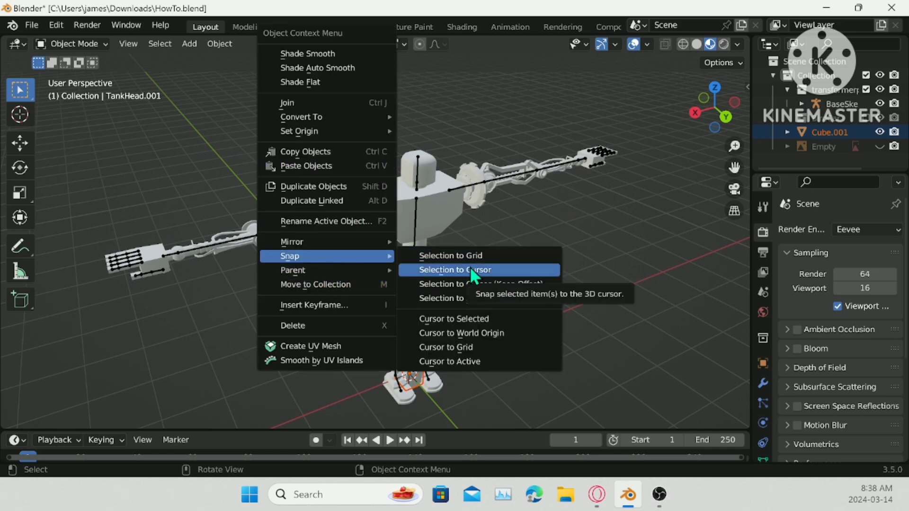
click(472, 295)
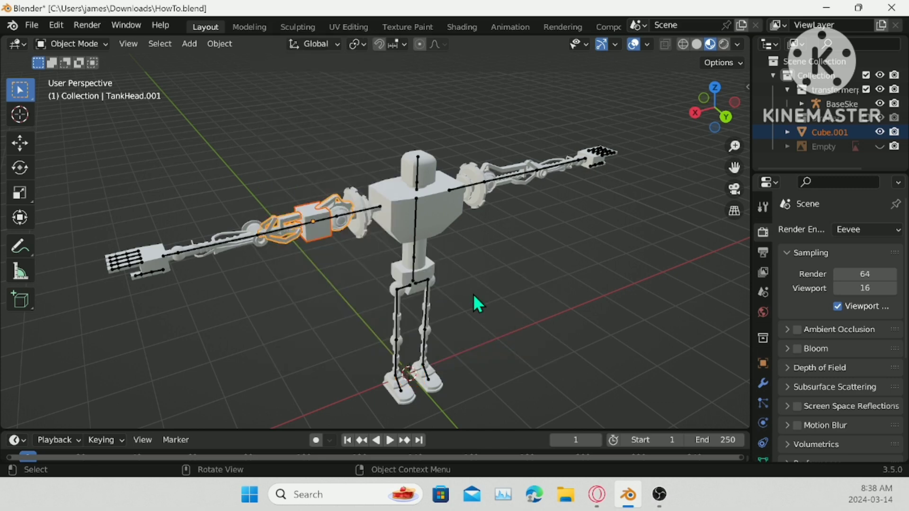
- Hide the BaseSkell armature and the torso block
scroll(440, 258, up, 2)
click(382, 196)
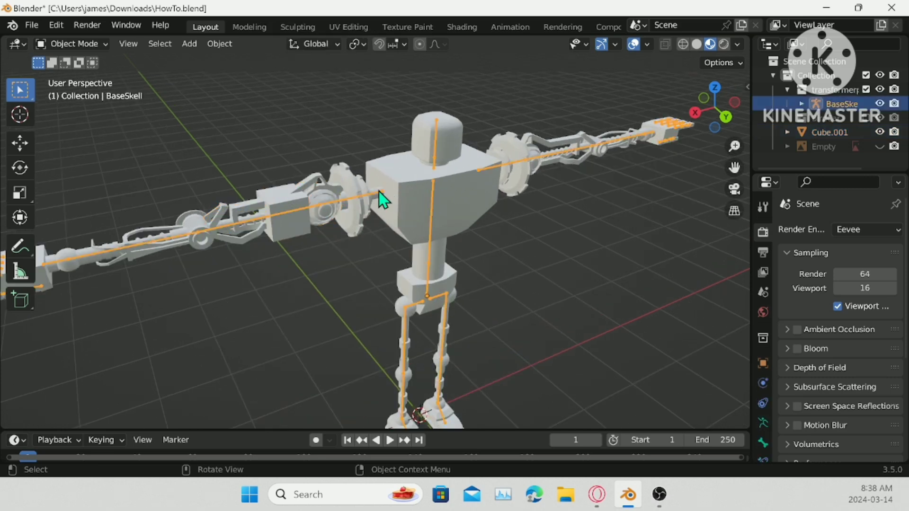
key(h)
middle_drag(451, 186, 369, 191)
click(382, 192)
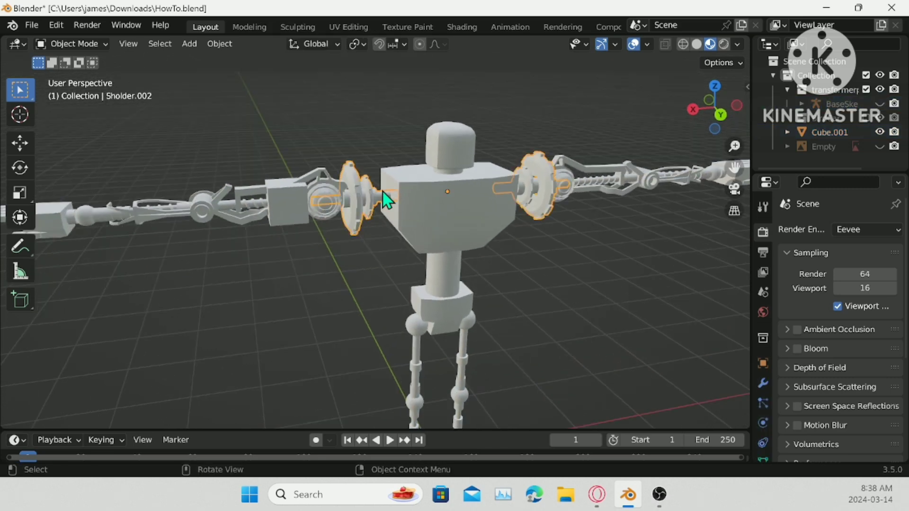
click(458, 162)
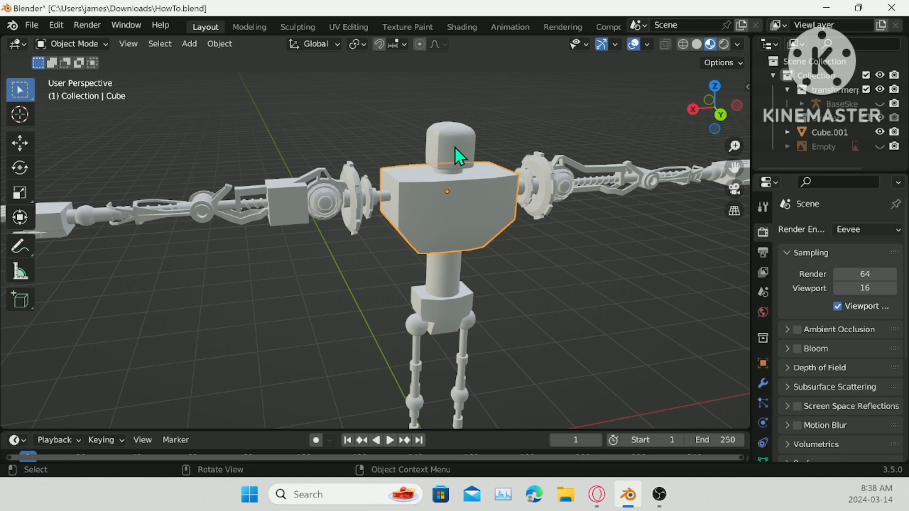
scroll(454, 147, down, 2)
key(h)
- Hide the head, waist, legs, shoulder pieces and opposite arm, keeping only the arm with the cube
drag(408, 149, 734, 429)
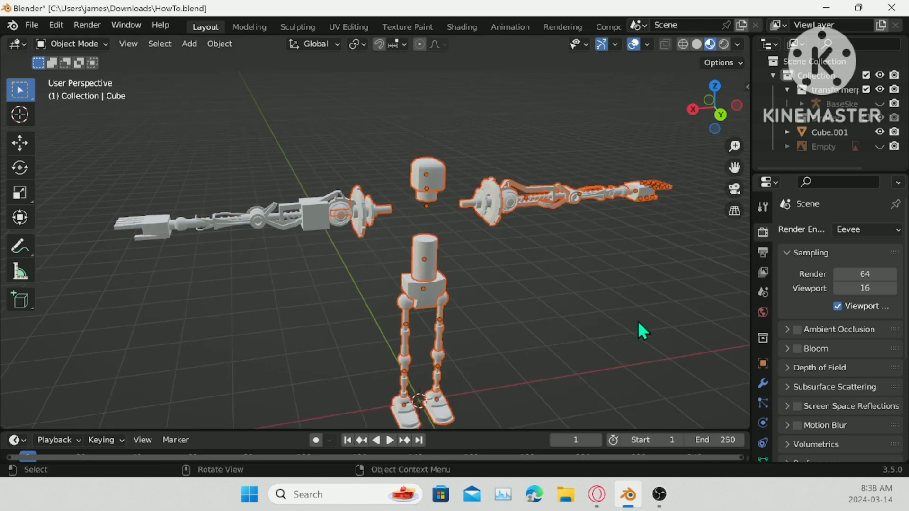
key(h)
scroll(621, 284, up, 4)
shift+middle_drag(274, 152, 366, 200)
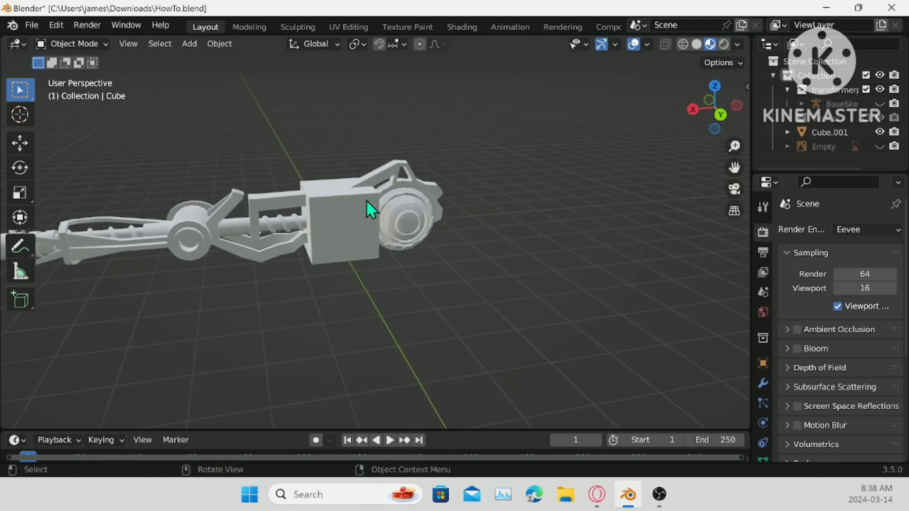
- Select the cube on the upper arm and move it about 0.17 m along X toward the elbow in back view
click(365, 201)
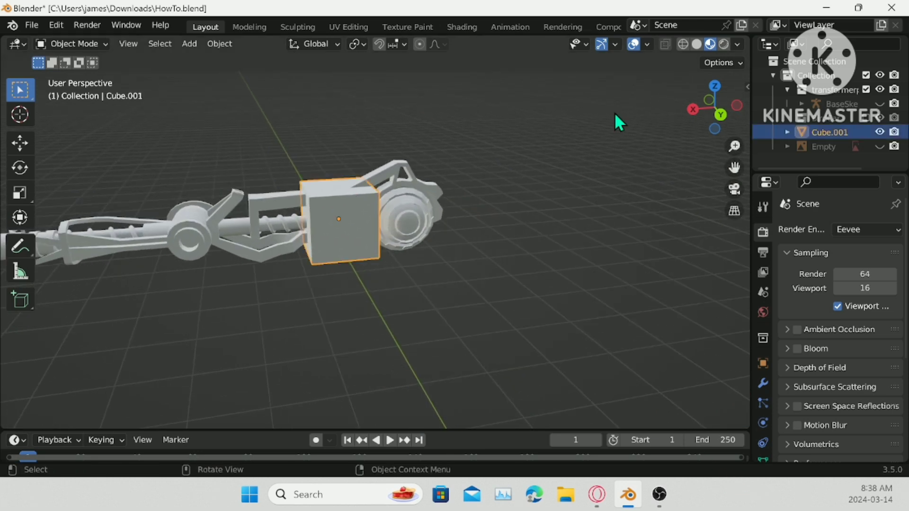
click(721, 117)
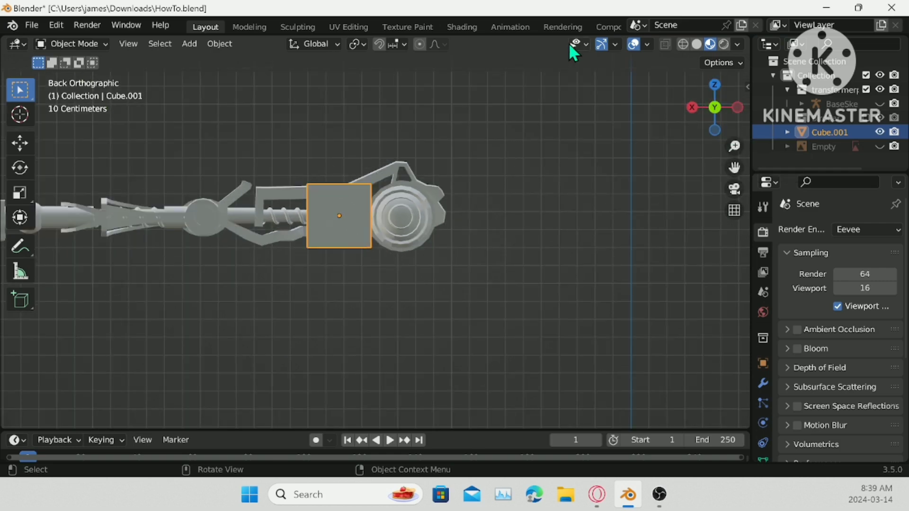
scroll(448, 182, up, 3)
shift+middle_drag(449, 183, 509, 308)
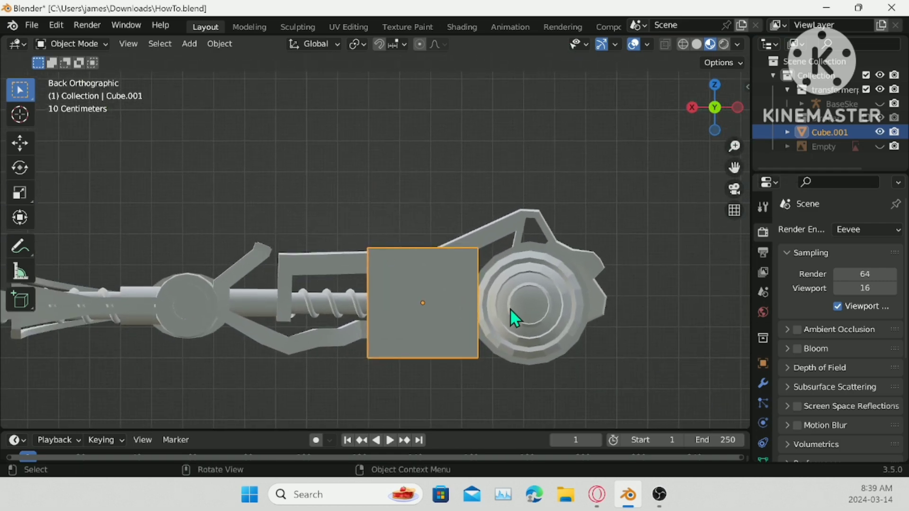
key(g)
key(x)
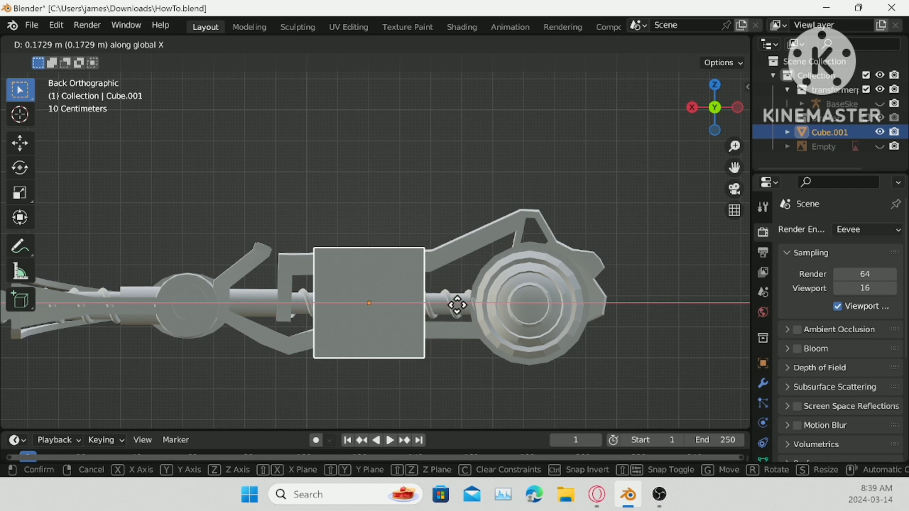
click(457, 306)
- Stretch the cube along X to about 3.3 times its length so that it encloses the upper arm
key(s)
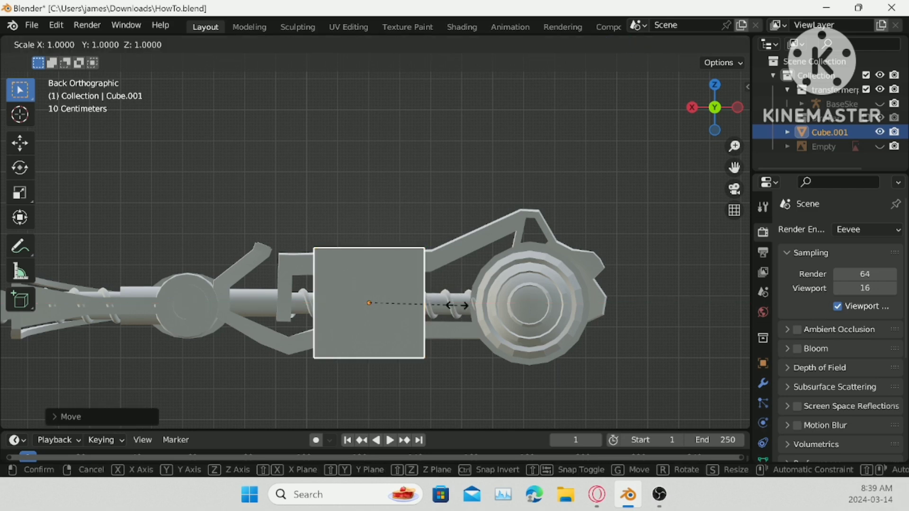
key(Escape)
middle_drag(456, 306, 501, 268)
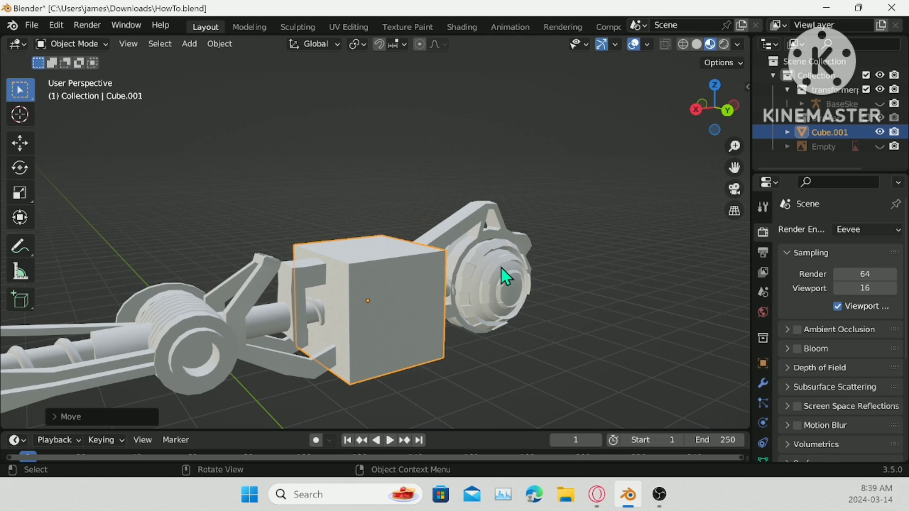
key(s)
key(x)
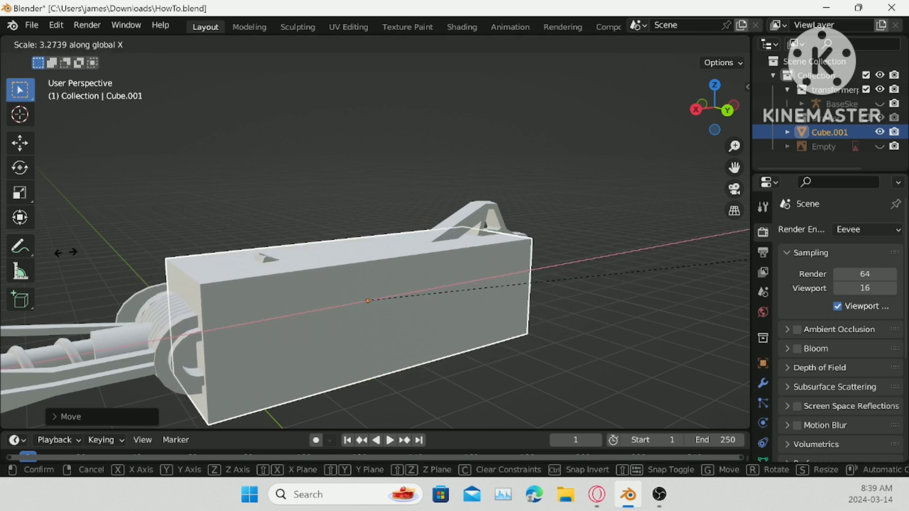
click(229, 310)
middle_drag(229, 310, 592, 255)
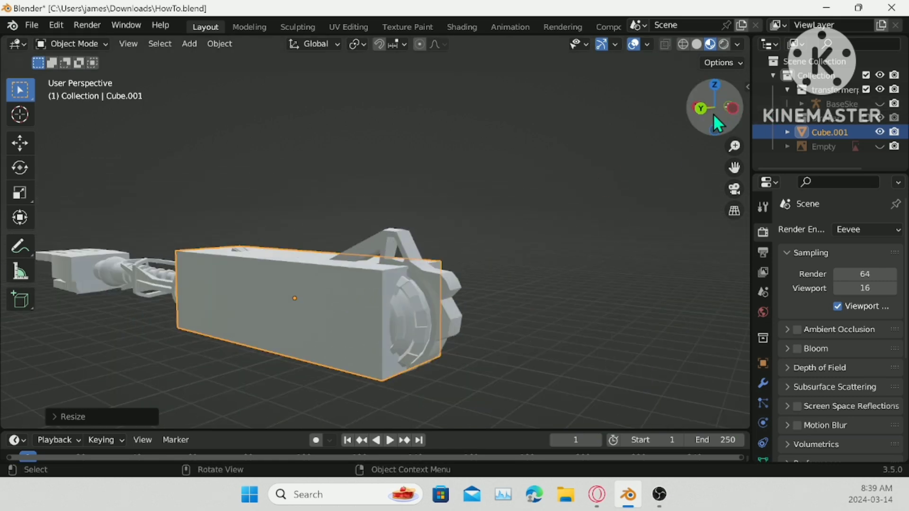
- In Edit Mode with X-ray on, select all vertices at the box's shoulder end and move them outward along X
click(700, 108)
key(Tab)
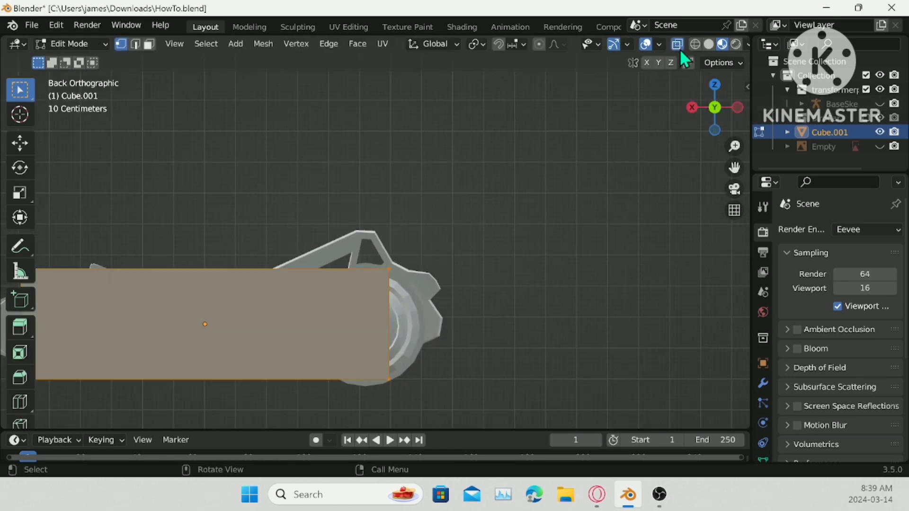
scroll(519, 212, down, 2)
drag(349, 211, 474, 416)
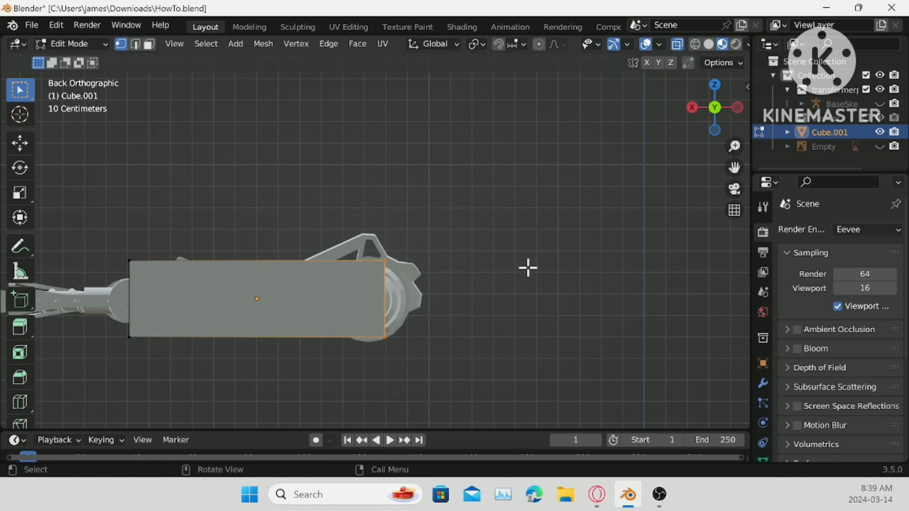
key(g)
key(x)
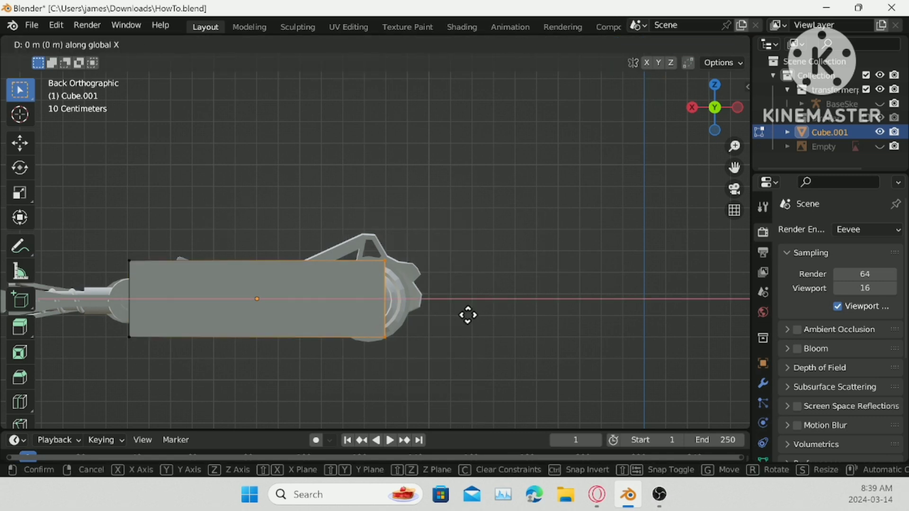
click(495, 314)
middle_drag(495, 264, 138, 261)
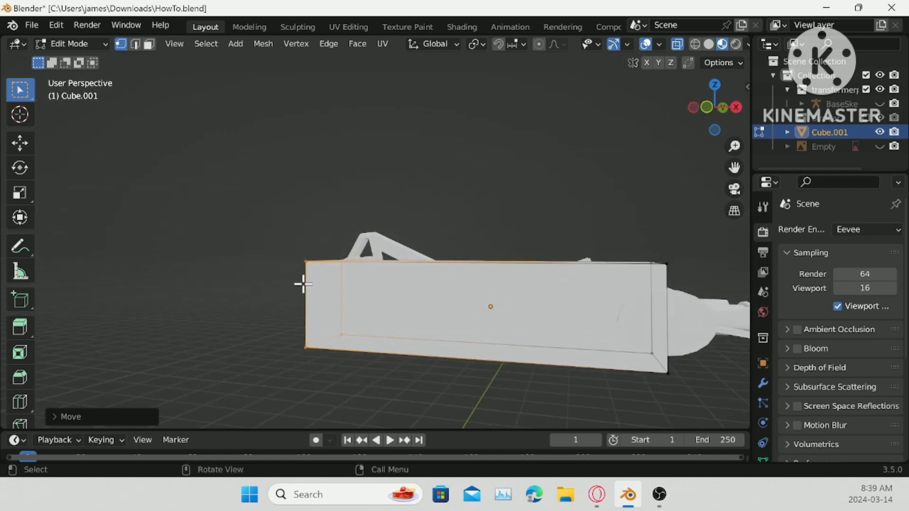
- Add two evenly spaced lengthwise loop cuts across the box's width and two across its height, without sliding them
middle_drag(319, 258, 427, 270)
key(ctrl+r)
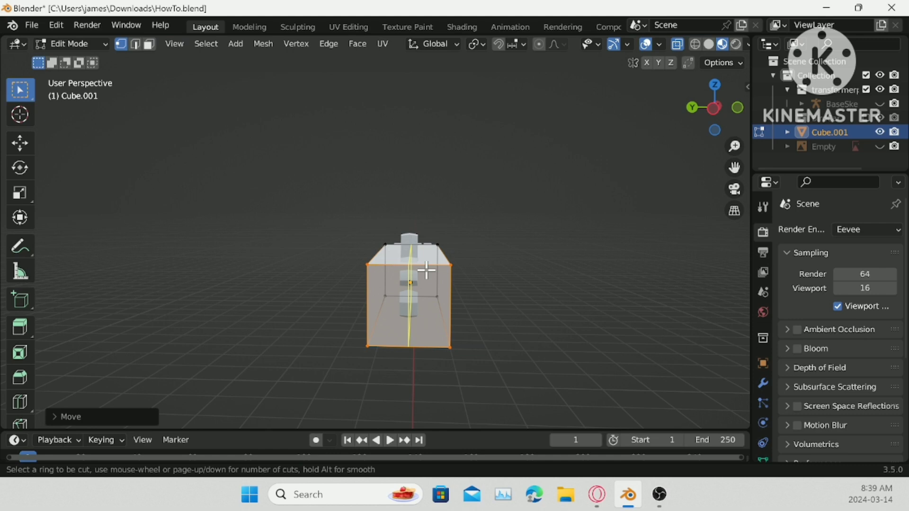
scroll(426, 270, up, 1)
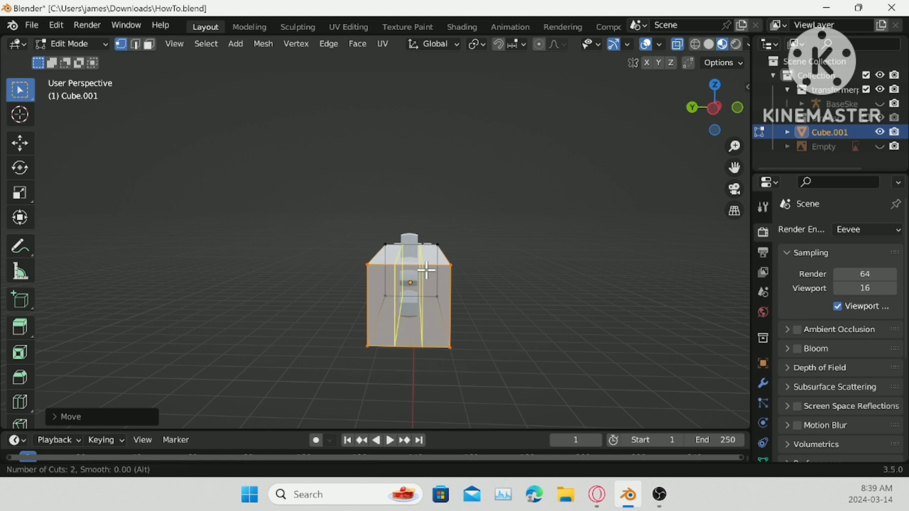
click(426, 270)
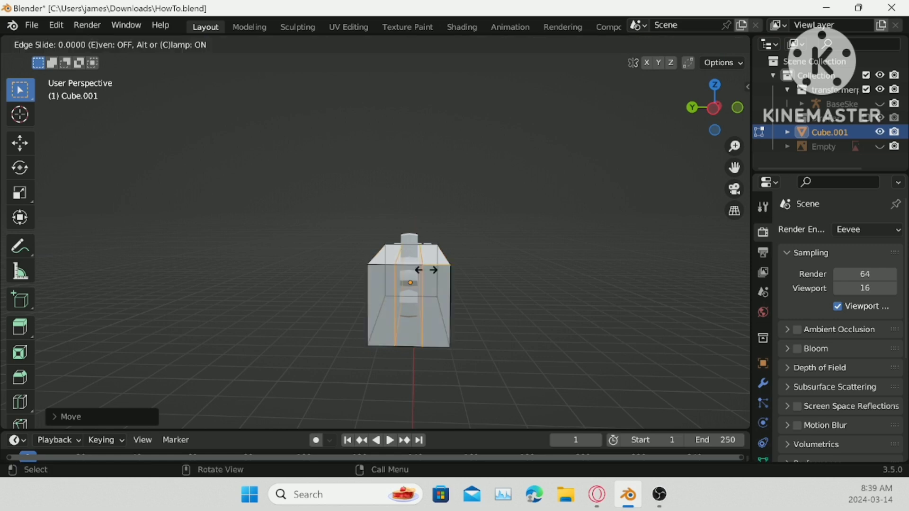
right_click(424, 268)
middle_drag(622, 263, 589, 264)
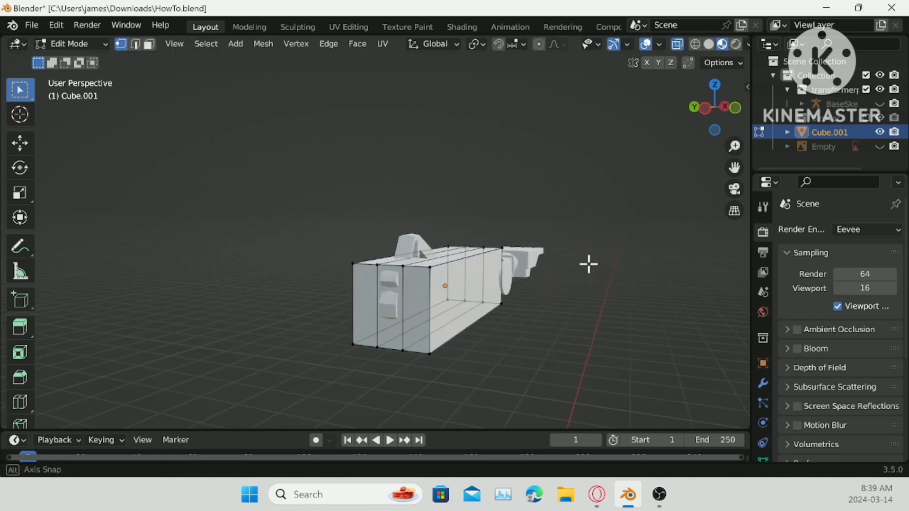
key(ctrl+r)
click(394, 311)
right_click(394, 311)
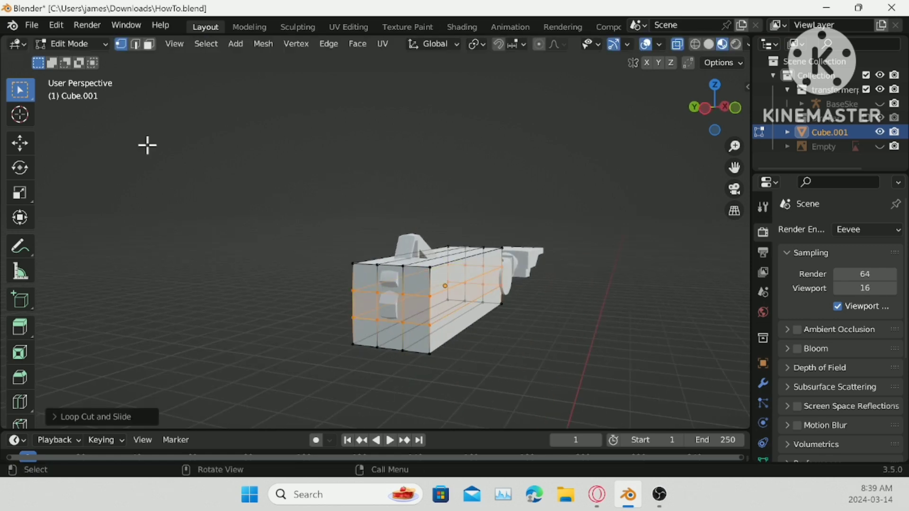
- Turn X-ray off and scale the middle lengthwise faces of the box outward in Y and Z only, rounding it into a barrel
click(151, 44)
click(679, 45)
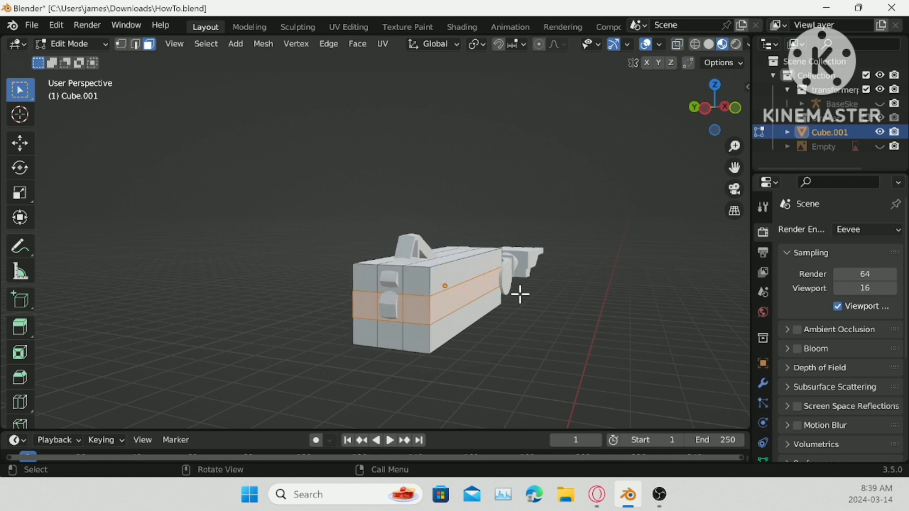
click(468, 290)
middle_drag(467, 291, 482, 314)
middle_drag(426, 229, 412, 249)
middle_drag(353, 300, 564, 297)
key(s)
key(shift+x)
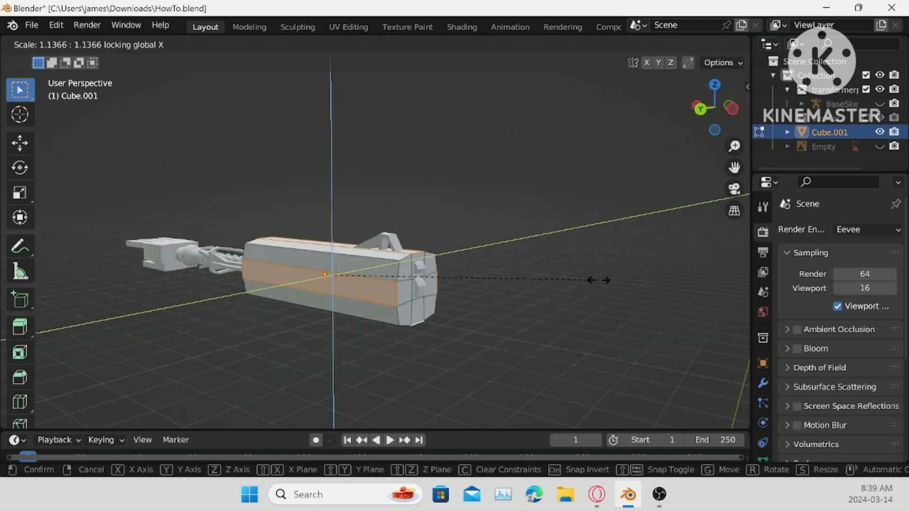
click(629, 272)
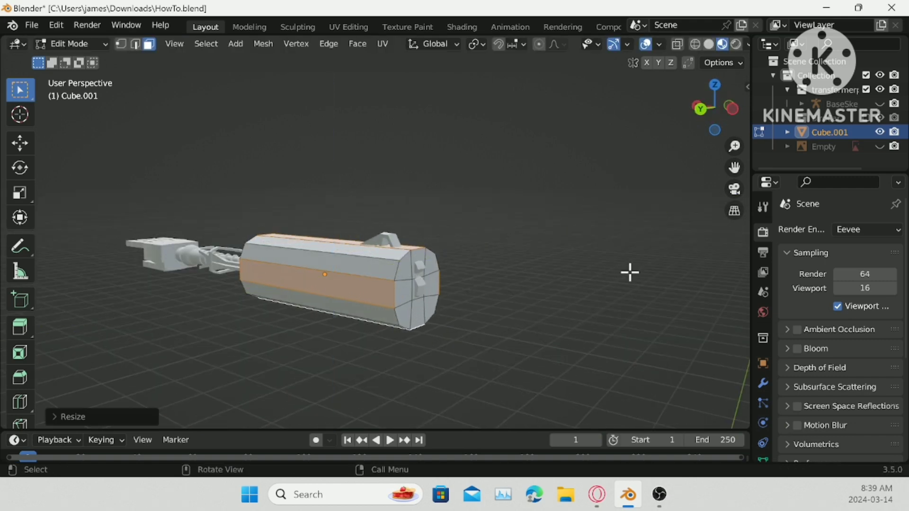
click(618, 273)
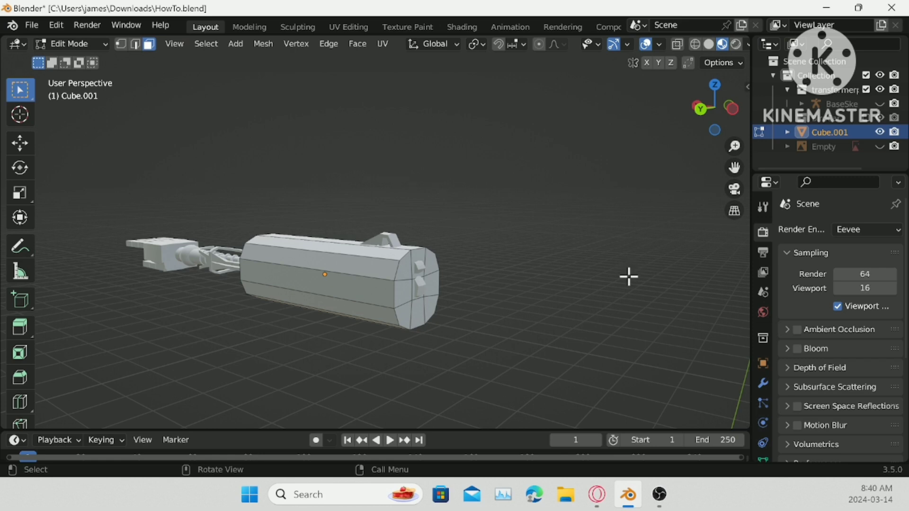
- Add two single loop cuts around the barrel, one before the shoulder bracket and one close to the shoulder end
scroll(628, 276, up, 2)
middle_drag(628, 276, 447, 270)
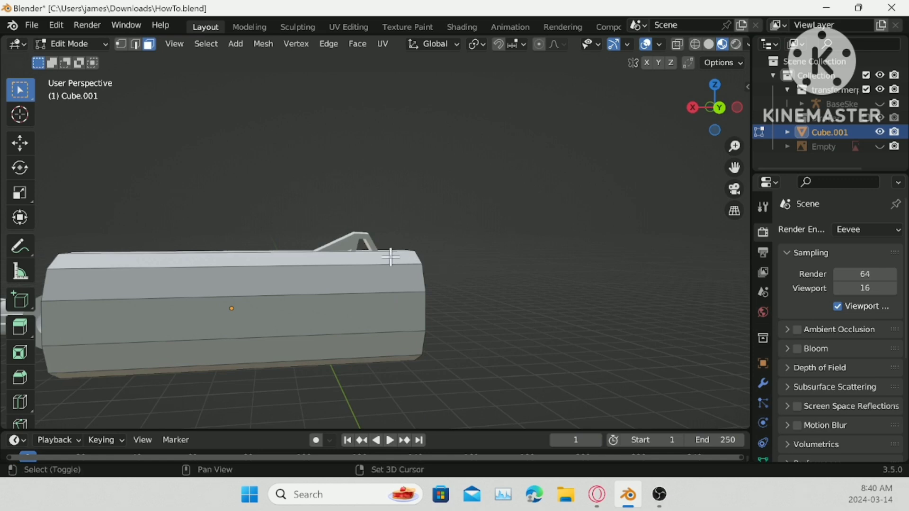
shift+middle_drag(389, 257, 447, 266)
key(ctrl+r)
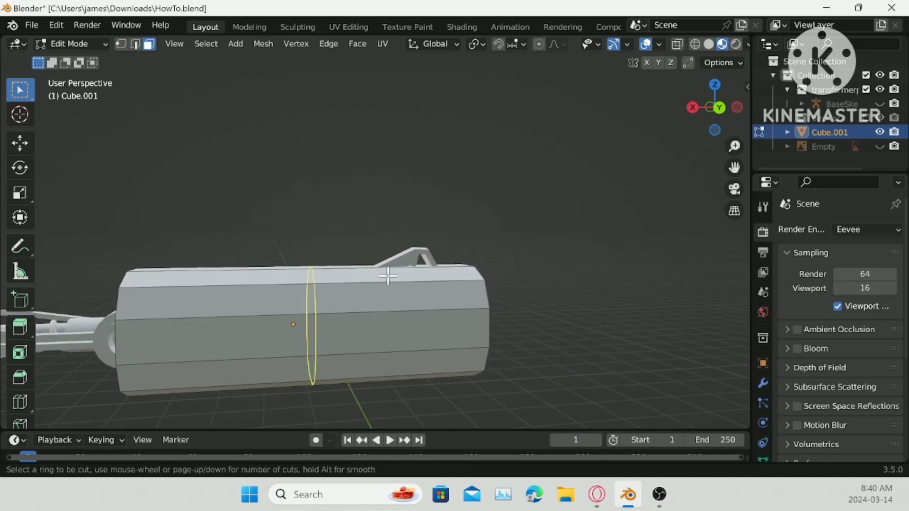
click(387, 275)
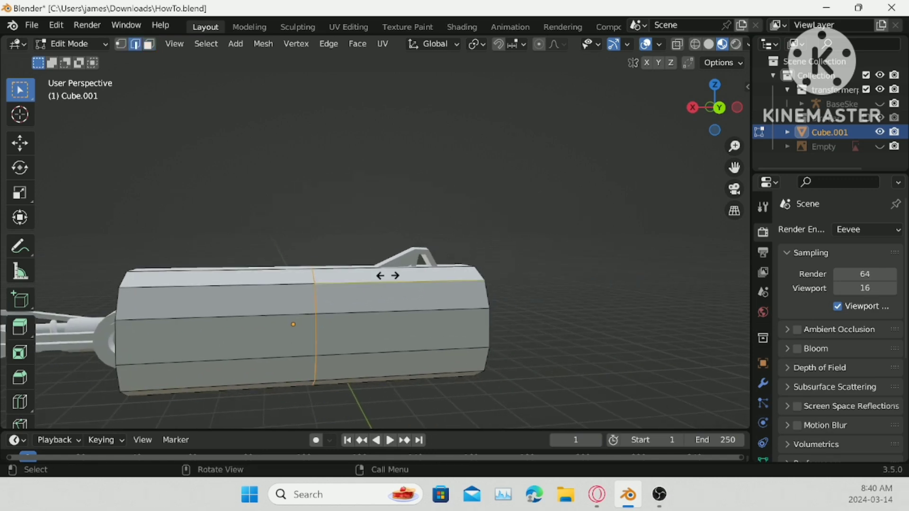
click(449, 284)
middle_drag(600, 251, 468, 279)
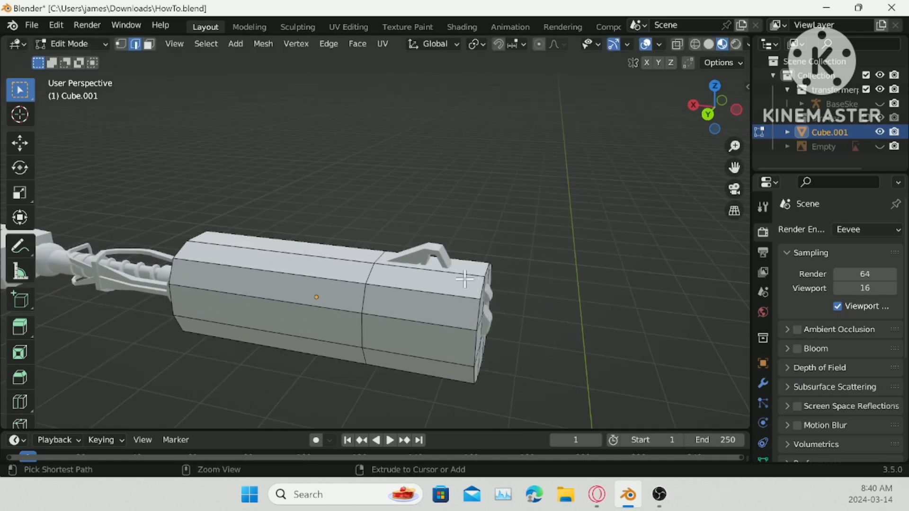
key(ctrl+r)
click(417, 280)
click(497, 279)
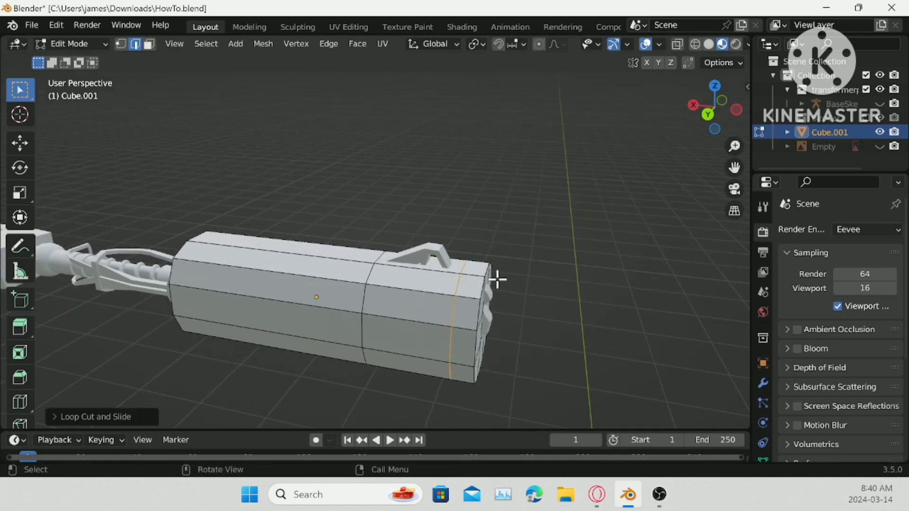
click(536, 225)
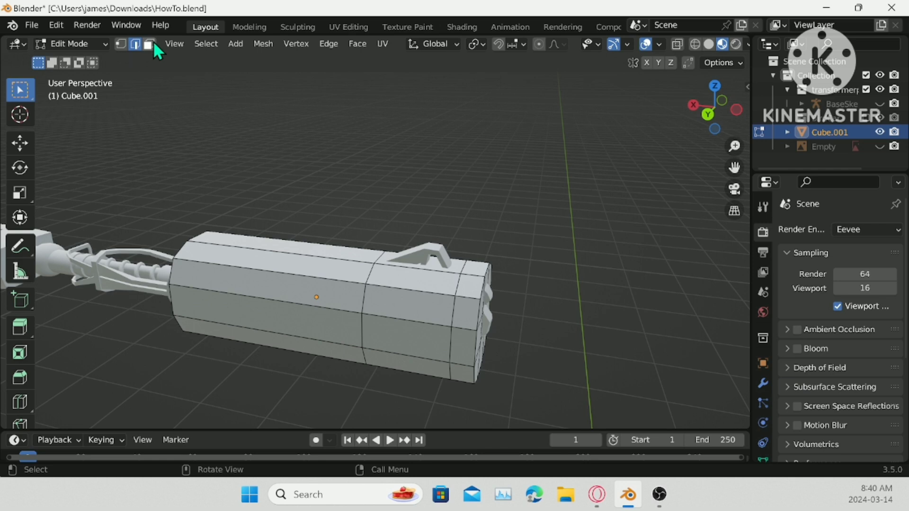
- Delete the three upper faces between the two new loop cuts to open the barrel around the shoulder bracket
click(150, 45)
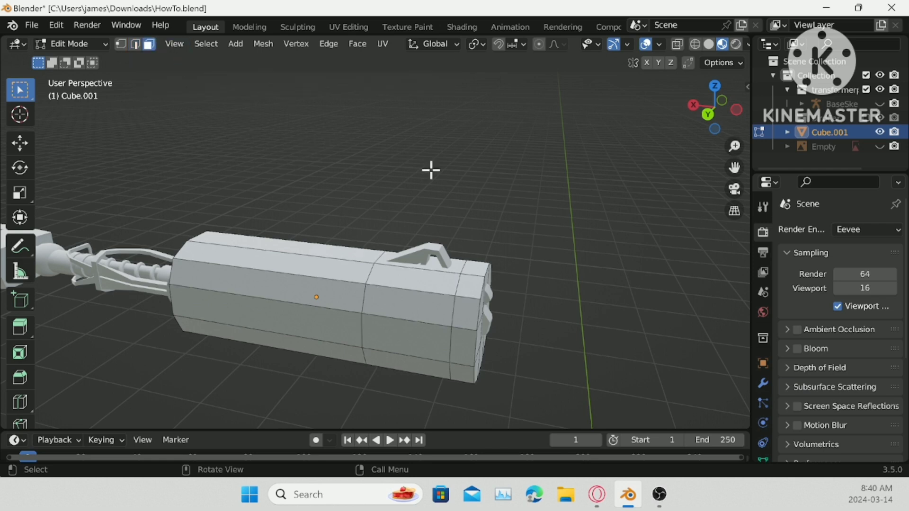
middle_drag(430, 171, 459, 283)
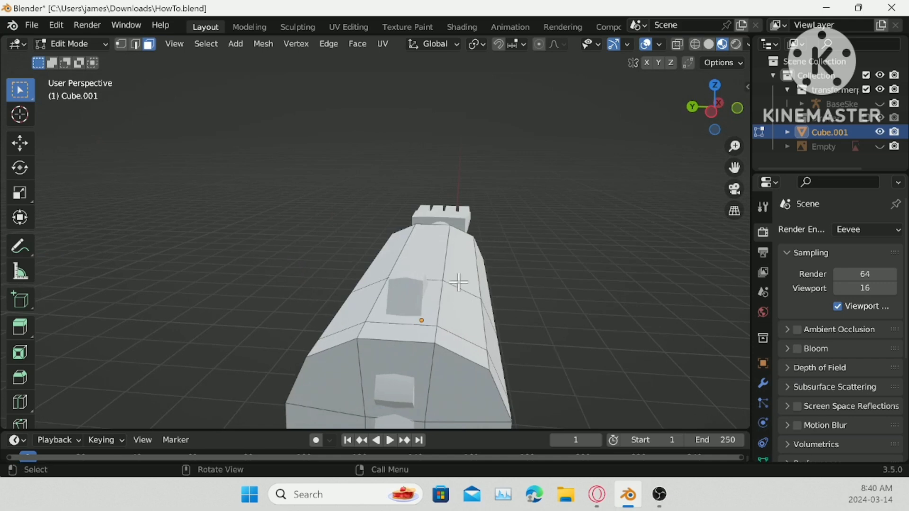
shift+click(400, 317)
shift+click(369, 307)
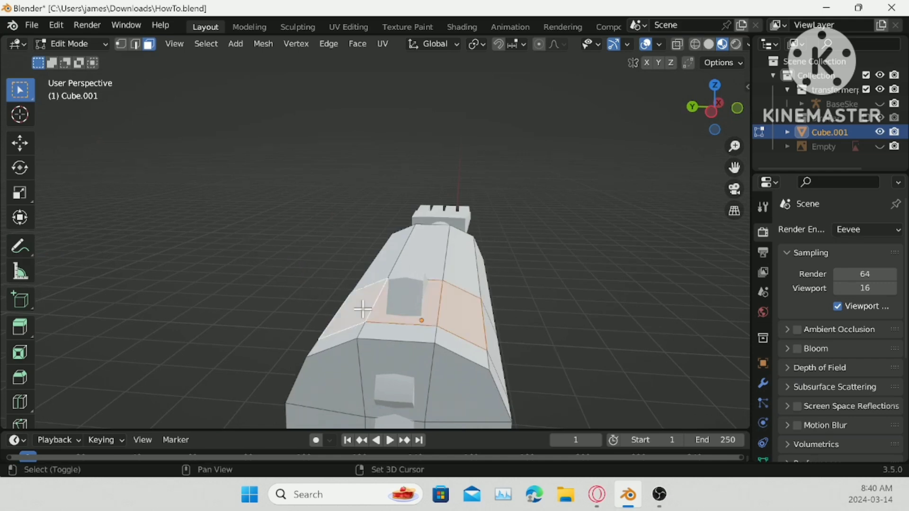
right_click(521, 302)
click(451, 462)
middle_drag(440, 284, 377, 227)
- In edge select mode, try moving the upper edges at both ends of the opening along X
click(136, 44)
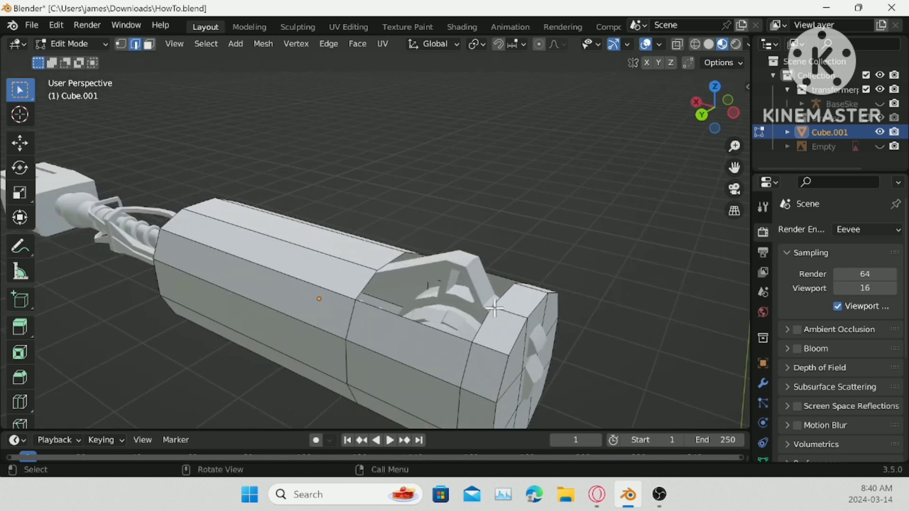
click(391, 257)
key(g)
key(x)
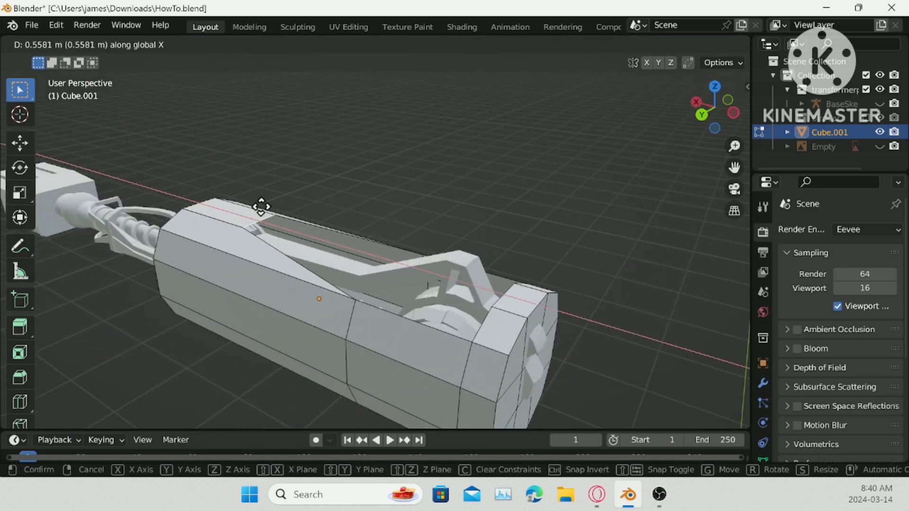
key(Escape)
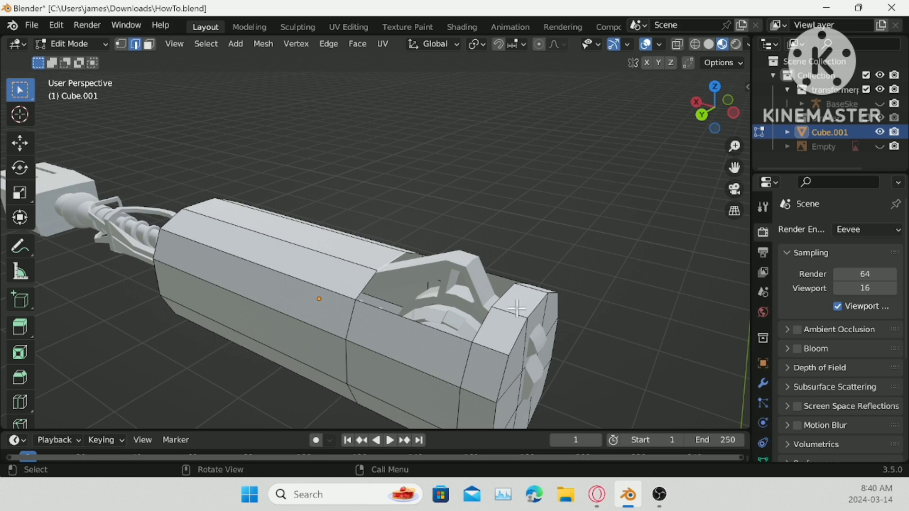
click(505, 299)
key(g)
key(x)
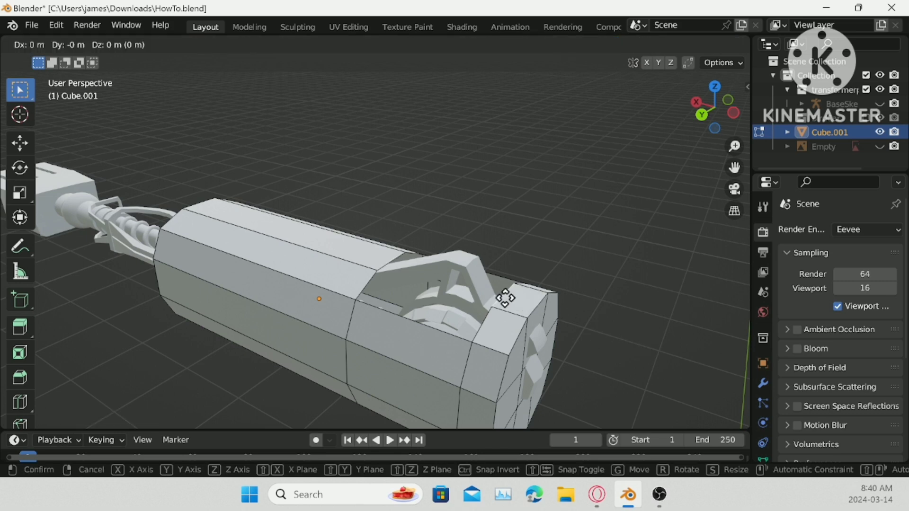
click(489, 289)
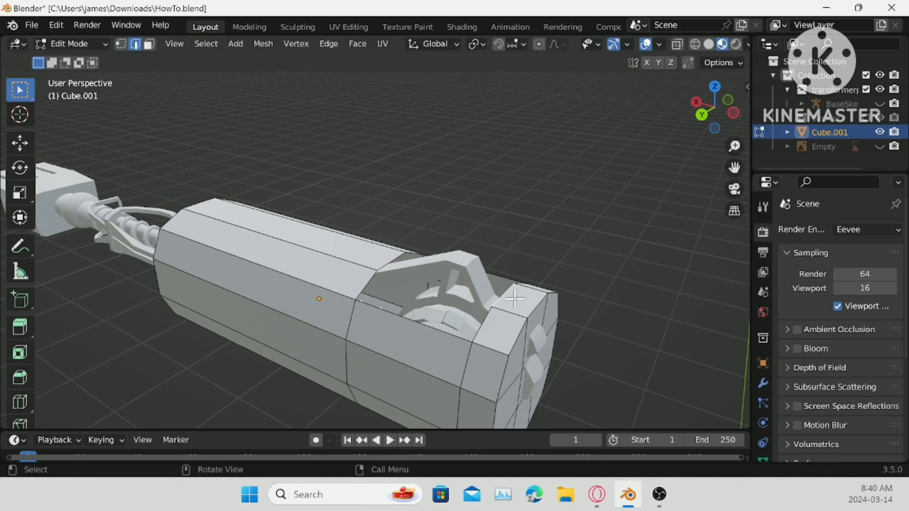
- Move the top edge at the forward end of the bracket opening along X, away from the shoulder bracket, to slant the cutout
middle_drag(515, 298, 349, 275)
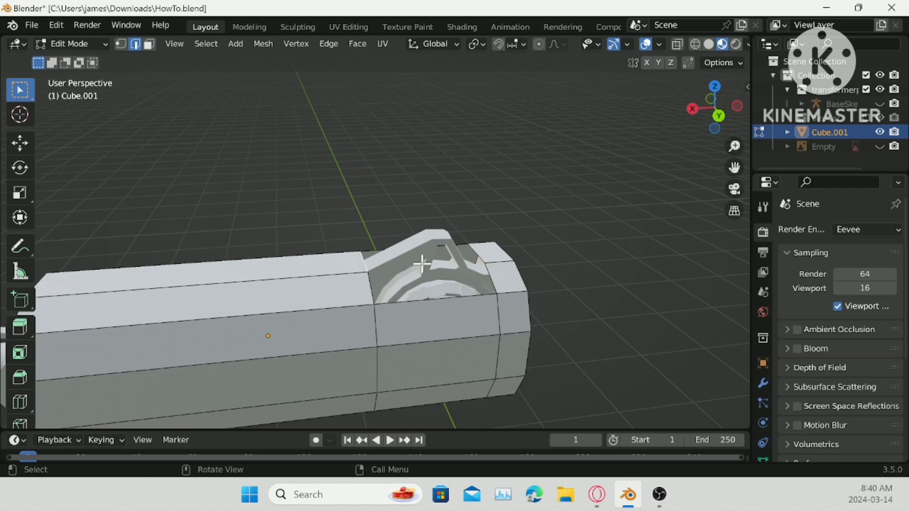
key(g)
key(y)
key(x)
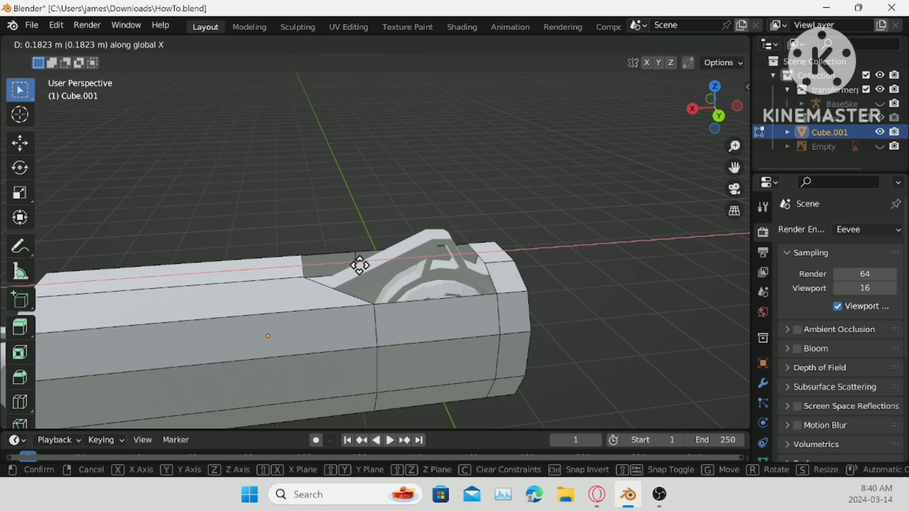
click(472, 291)
- In face select mode, select all faces of the flat cap at the shoulder end and delete them
middle_drag(472, 291, 373, 199)
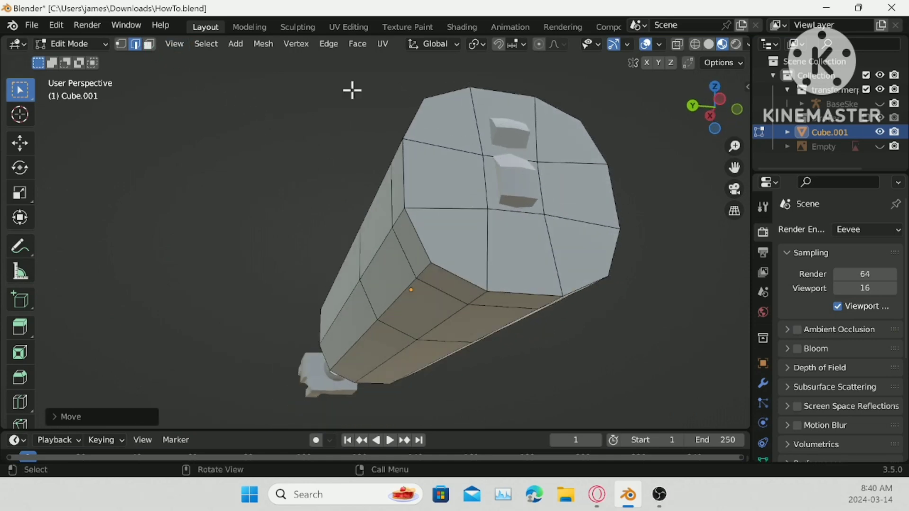
click(149, 44)
key(l)
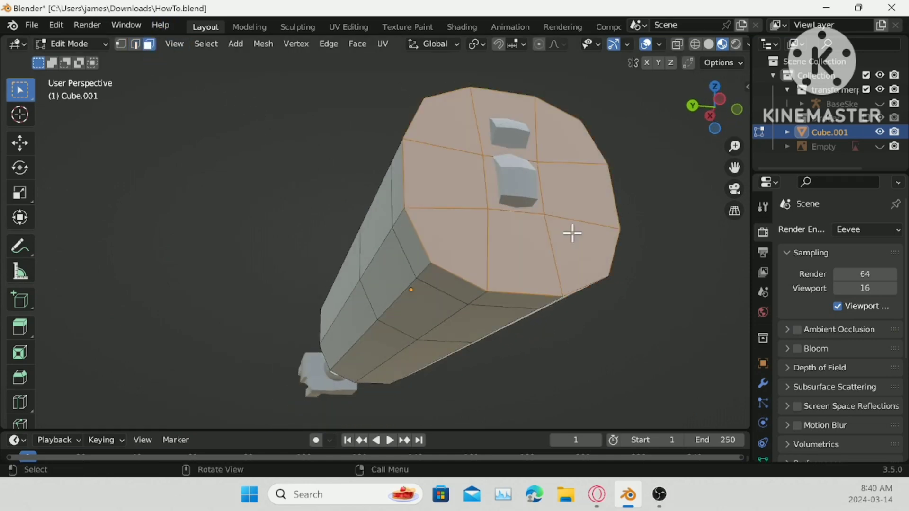
right_click(525, 408)
click(520, 463)
- Select and delete the flat cap faces at the elbow end so the barrel is open at that side
mouse_move(454, 251)
middle_down()
mouse_move(367, 272)
mouse_move(440, 296)
mouse_move(604, 302)
mouse_move(639, 272)
mouse_move(375, 256)
mouse_move(449, 251)
middle_up()
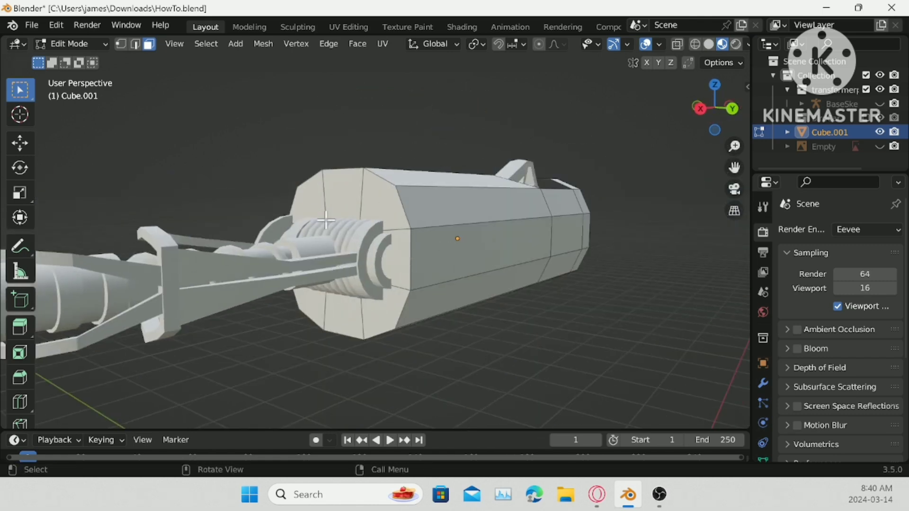
drag(300, 217, 381, 285)
right_click(483, 342)
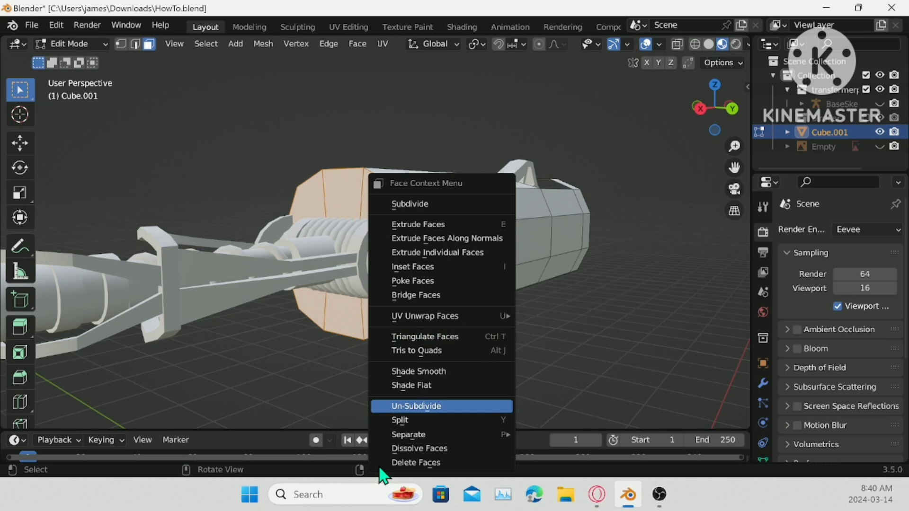
click(412, 464)
- Return to Object Mode and save the file
middle_drag(454, 255, 473, 270)
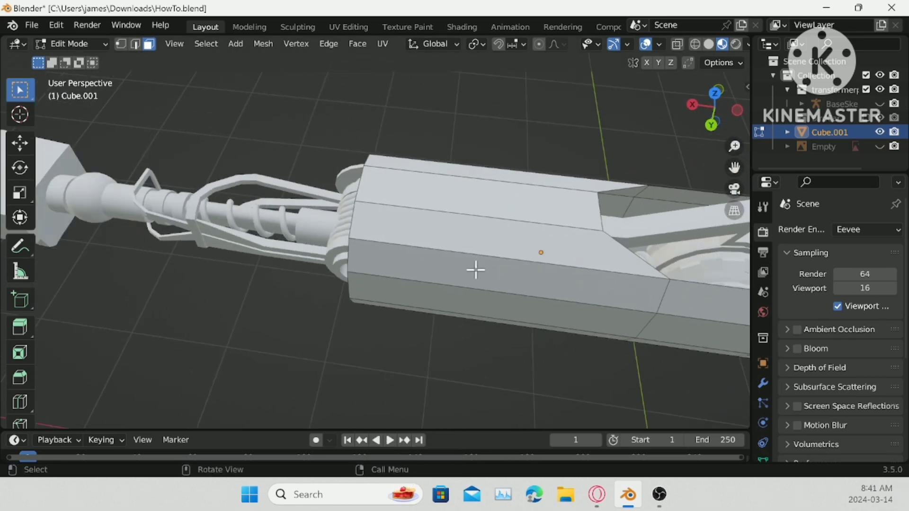
click(71, 44)
click(87, 61)
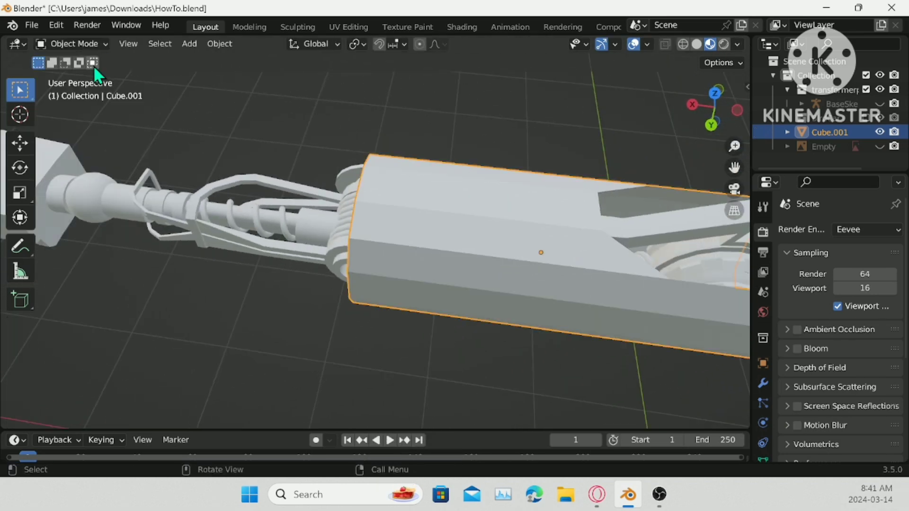
key(ctrl+s)
- Apply Shade Auto Smooth to the barrel
middle_drag(385, 149, 335, 124)
right_click(506, 102)
mouse_move(506, 102)
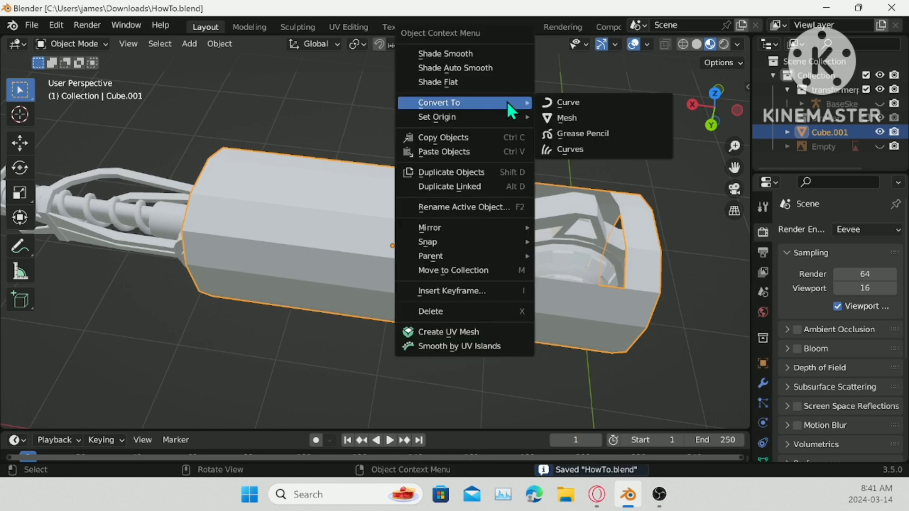
right_click(316, 102)
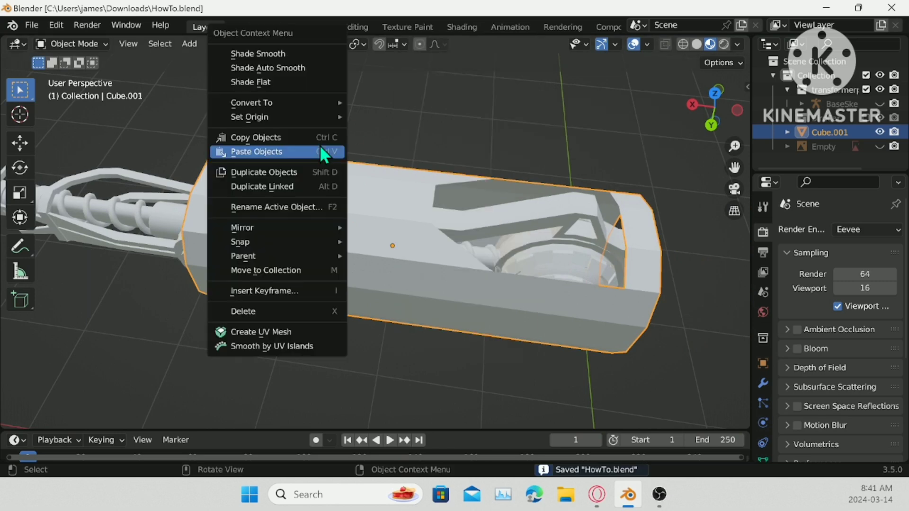
click(292, 68)
- Add a Solidify modifier to the barrel
middle_drag(459, 155, 376, 113)
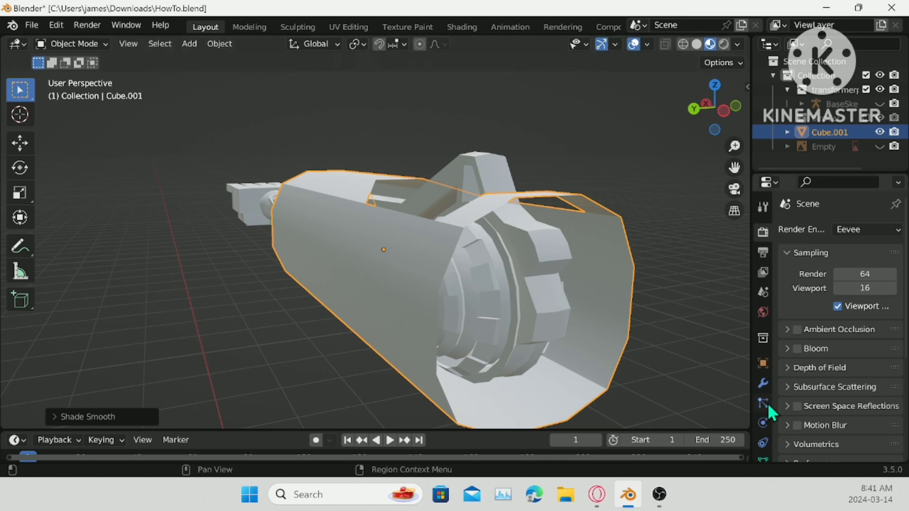
click(765, 381)
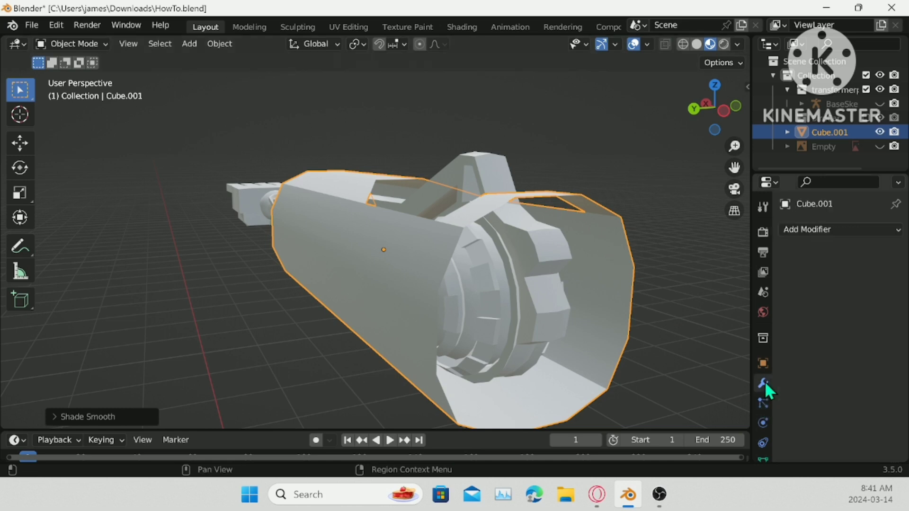
click(836, 230)
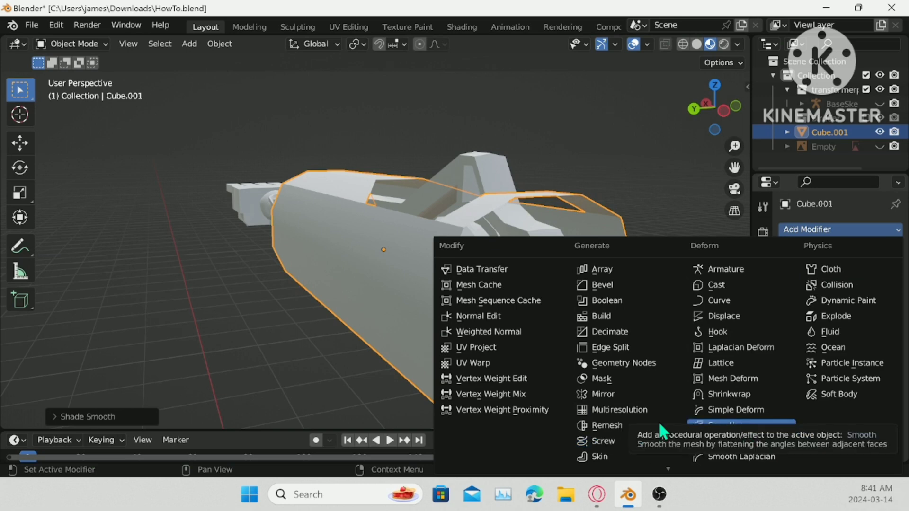
scroll(628, 421, down, 2)
click(628, 438)
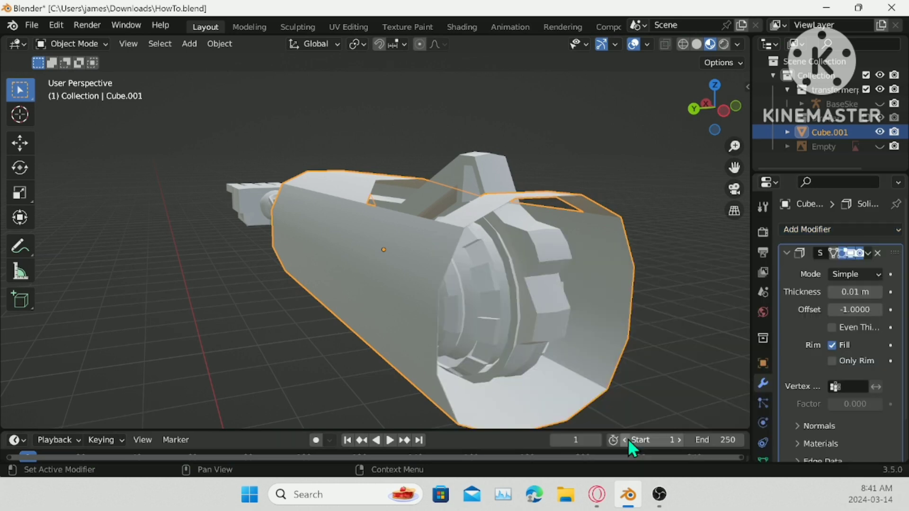
- Set the Solidify thickness to 0.25 m and apply the modifier
middle_drag(547, 345, 830, 330)
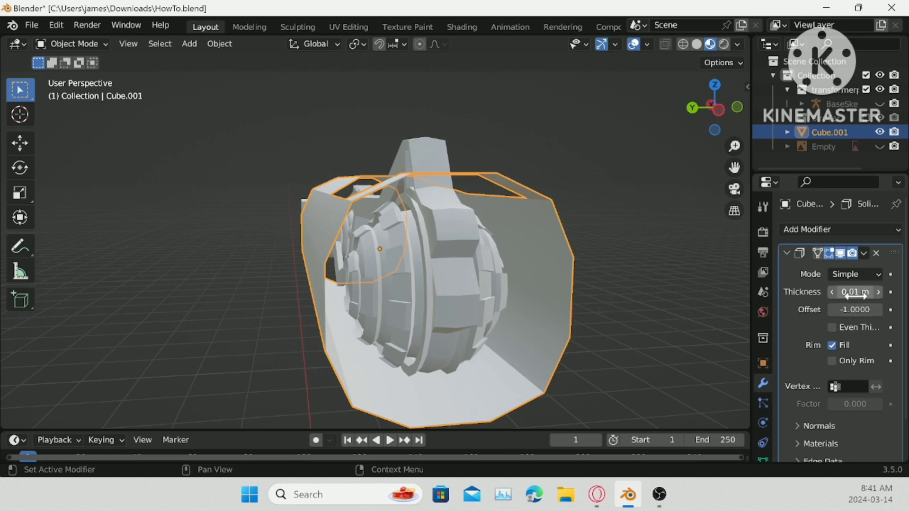
drag(856, 295, 897, 294)
middle_drag(760, 277, 360, 277)
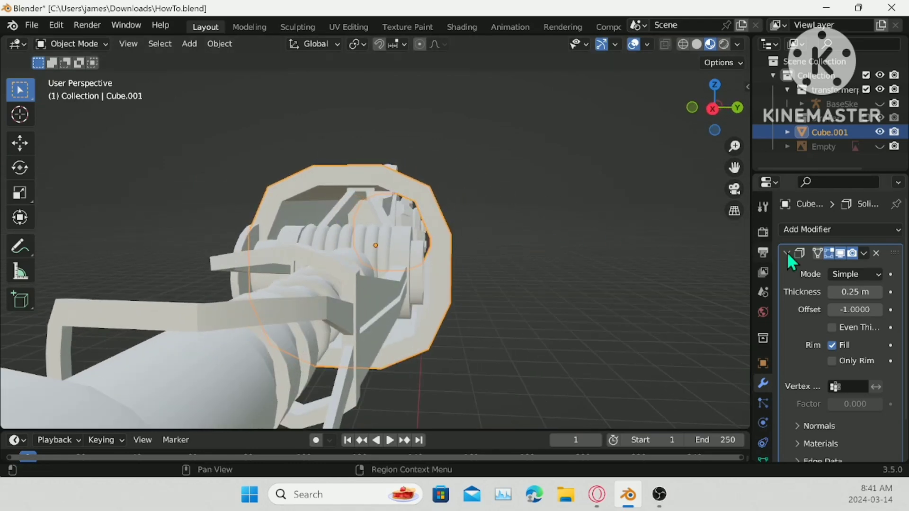
click(864, 254)
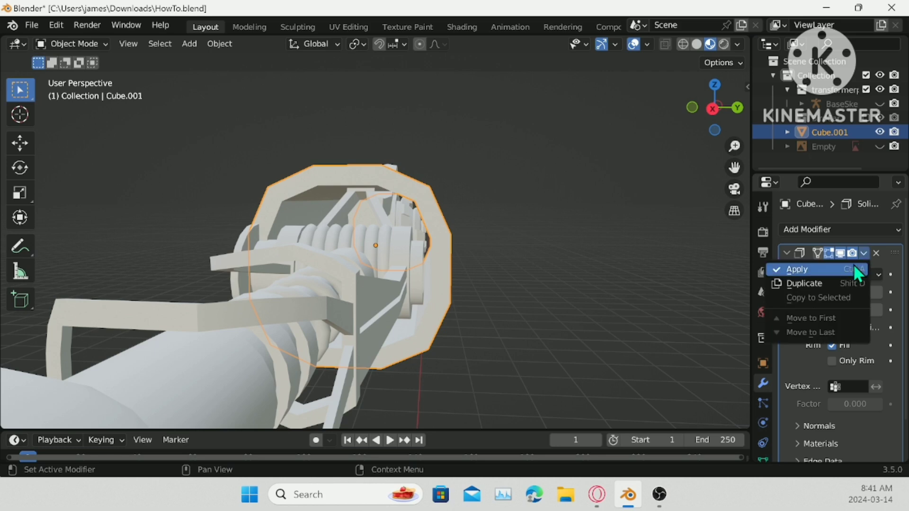
click(800, 269)
- In Edit Mode, select the upper sloping faces along the full length of the barrel on both sides of the bracket opening
middle_drag(592, 208, 482, 238)
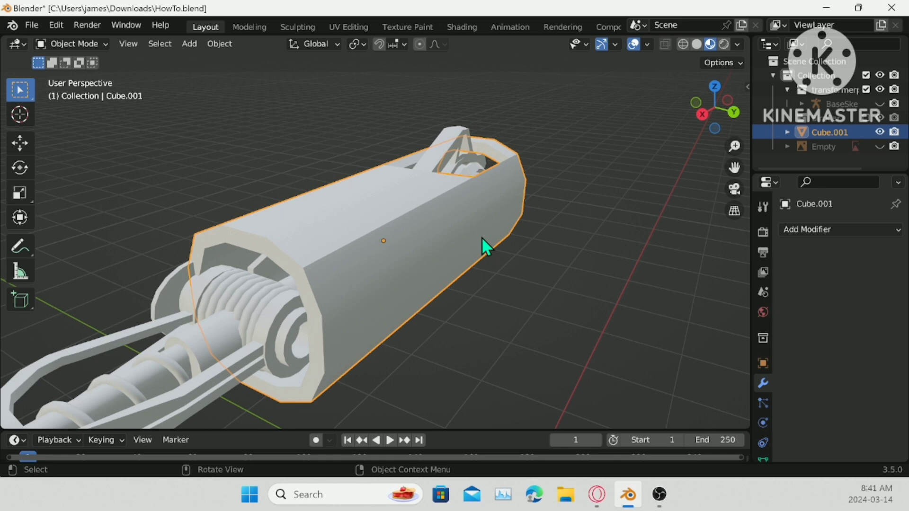
middle_drag(482, 237, 457, 219)
key(Tab)
scroll(457, 218, up, 2)
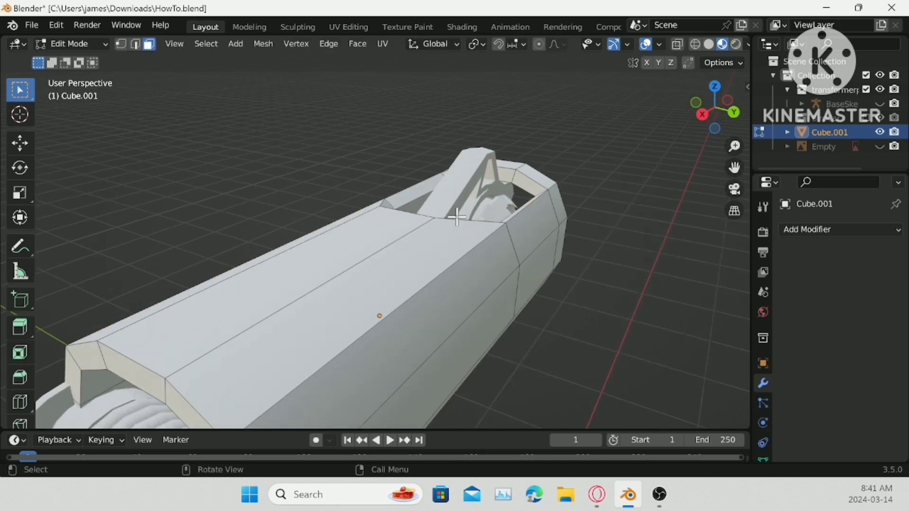
middle_drag(552, 298, 272, 246)
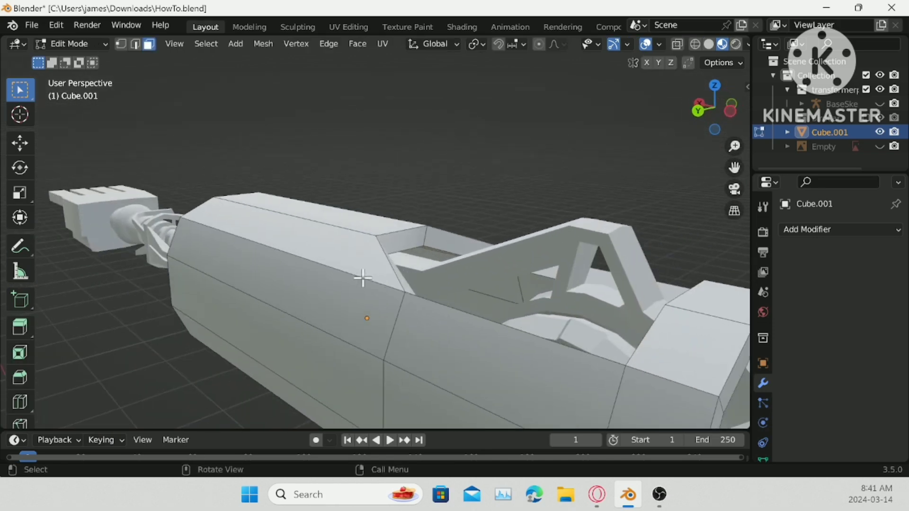
click(337, 280)
middle_drag(513, 292, 362, 302)
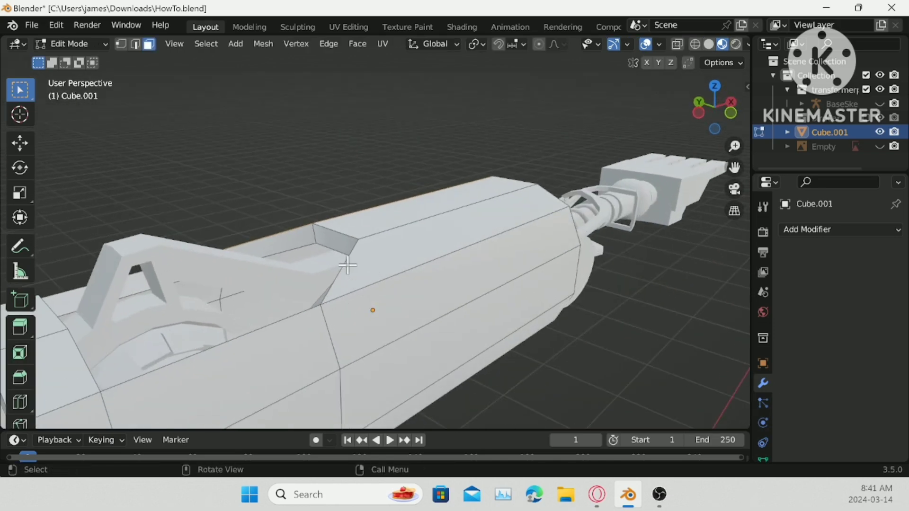
middle_drag(349, 263, 432, 257)
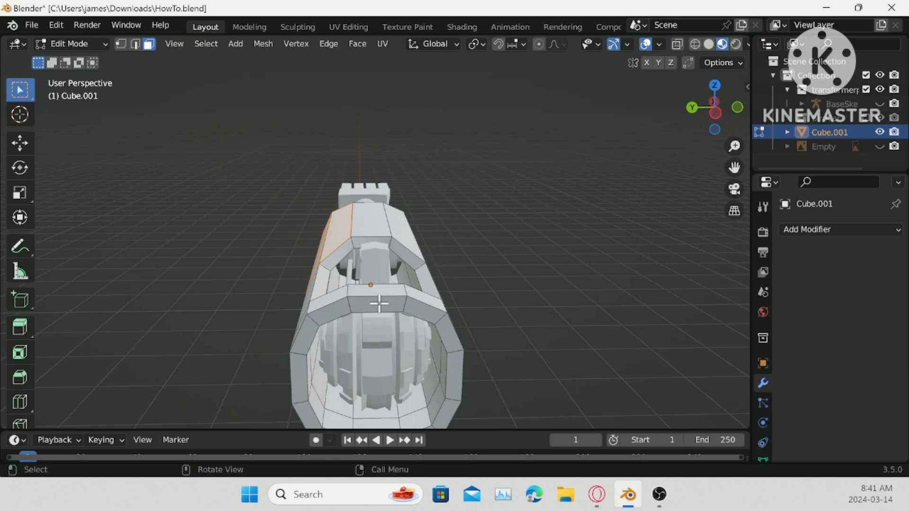
key(ctrl+r)
key(Escape)
middle_drag(406, 225, 403, 230)
shift+click(372, 325)
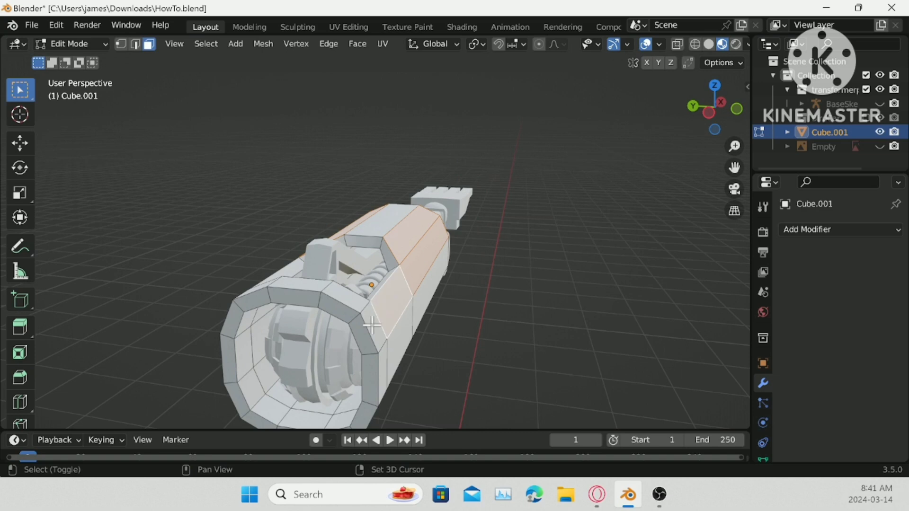
middle_drag(372, 324, 415, 351)
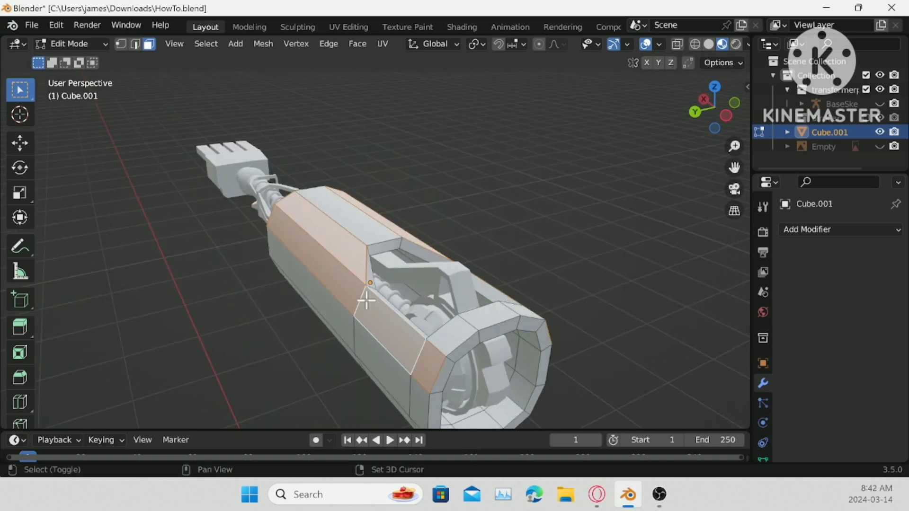
middle_drag(367, 300, 284, 299)
- Inset the selected face strips on both sides slightly, leaving a narrow border around each strip
click(22, 353)
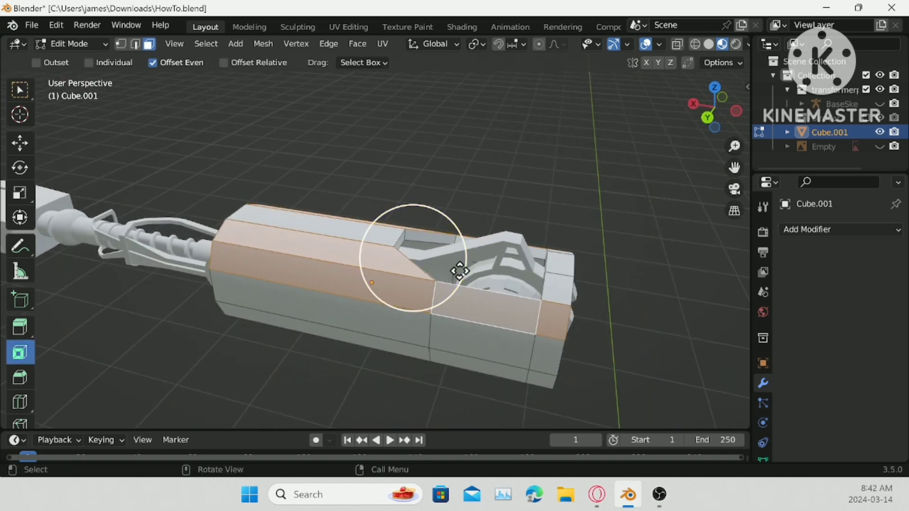
drag(460, 255, 454, 256)
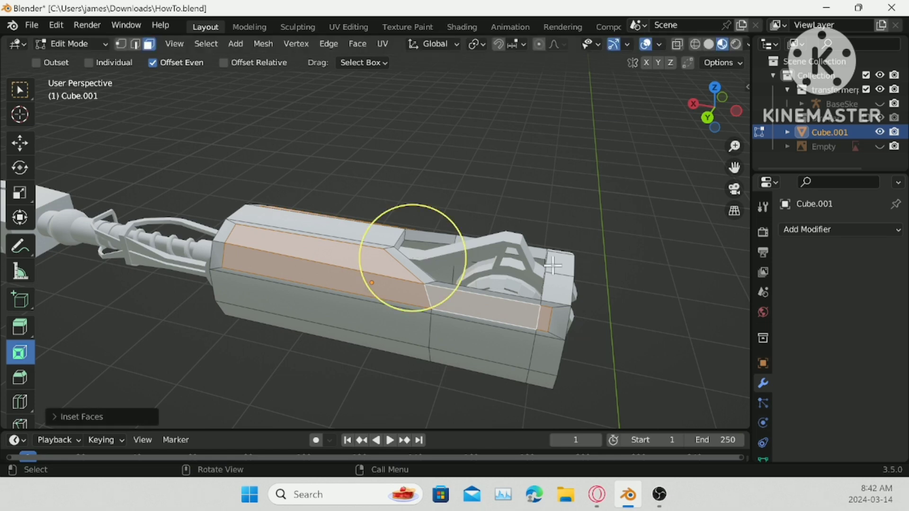
middle_drag(453, 256, 482, 247)
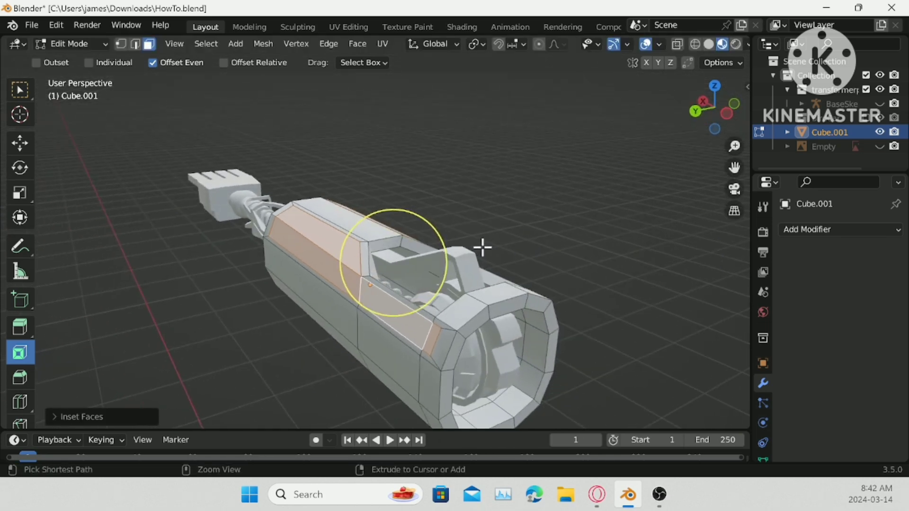
ctrl+click(482, 247)
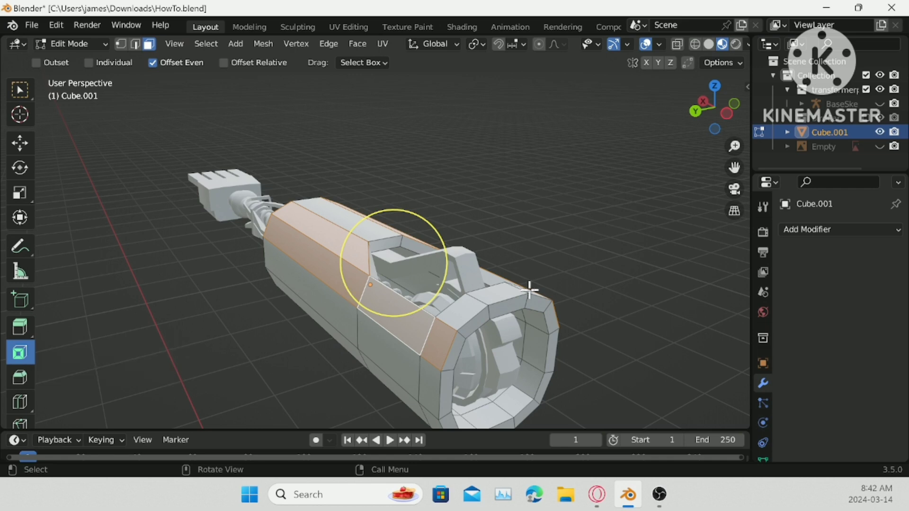
drag(422, 260, 418, 261)
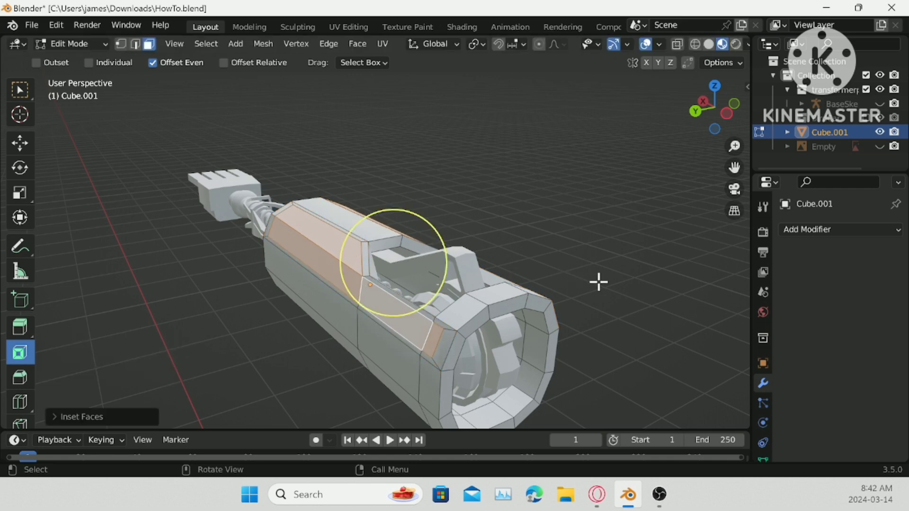
- Extrude the inset strips upward and scale them outward along Y to form raised ridges on both sides
key(e)
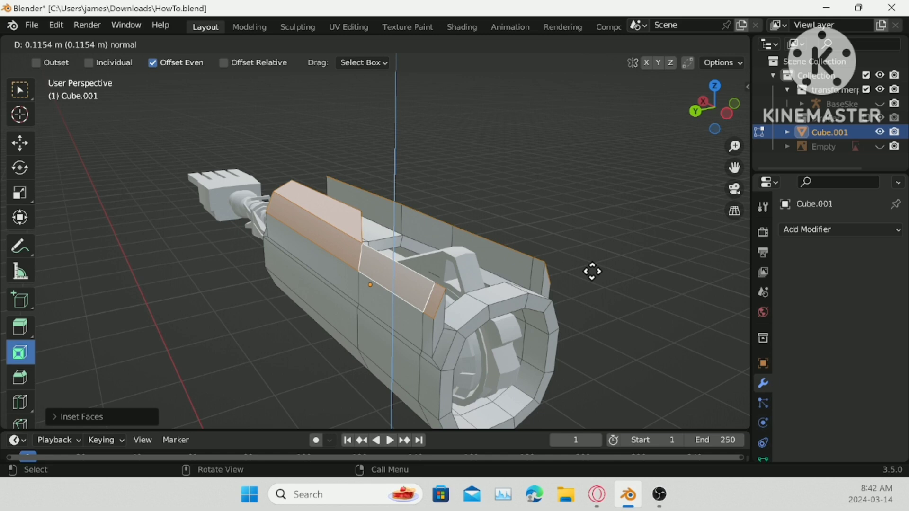
click(568, 288)
middle_drag(568, 289, 547, 241)
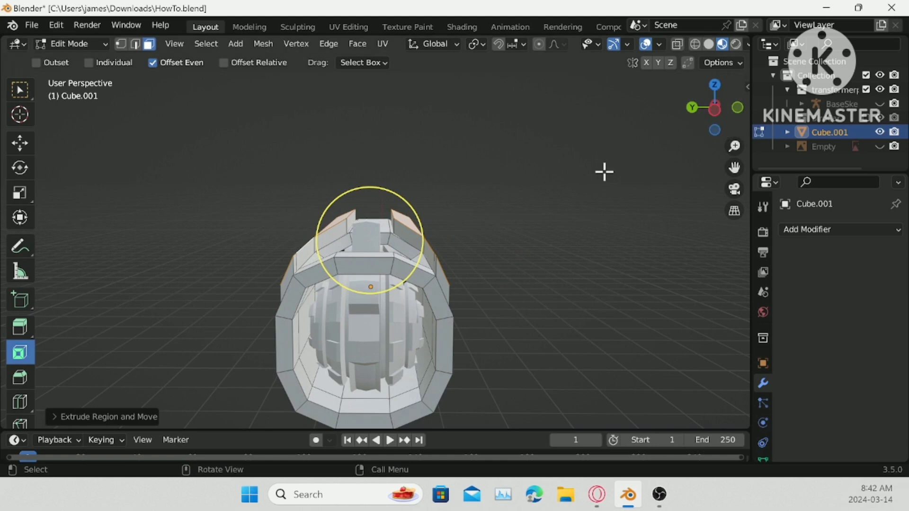
key(s)
key(y)
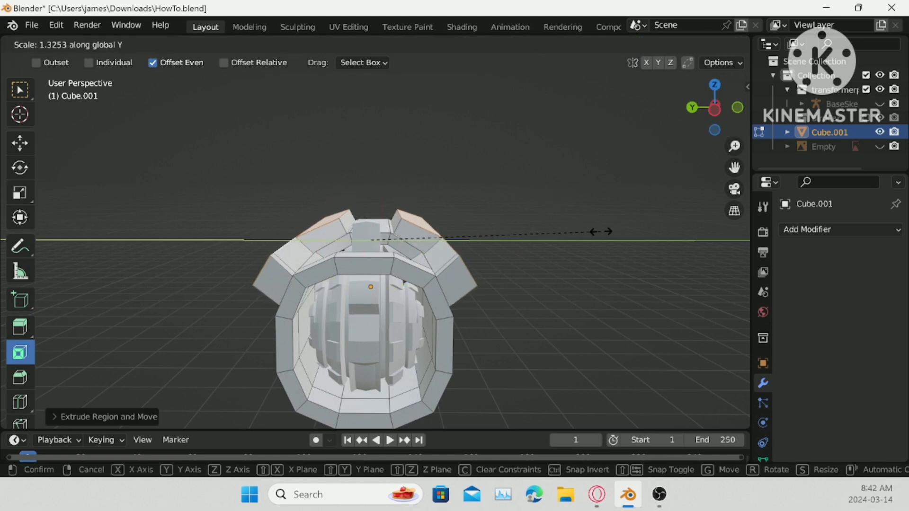
click(584, 229)
- Select the long lower faces of the barrel's main section, from the side around the underside
middle_drag(422, 207, 407, 263)
key(Tab)
middle_drag(645, 267, 355, 284)
key(Tab)
click(355, 284)
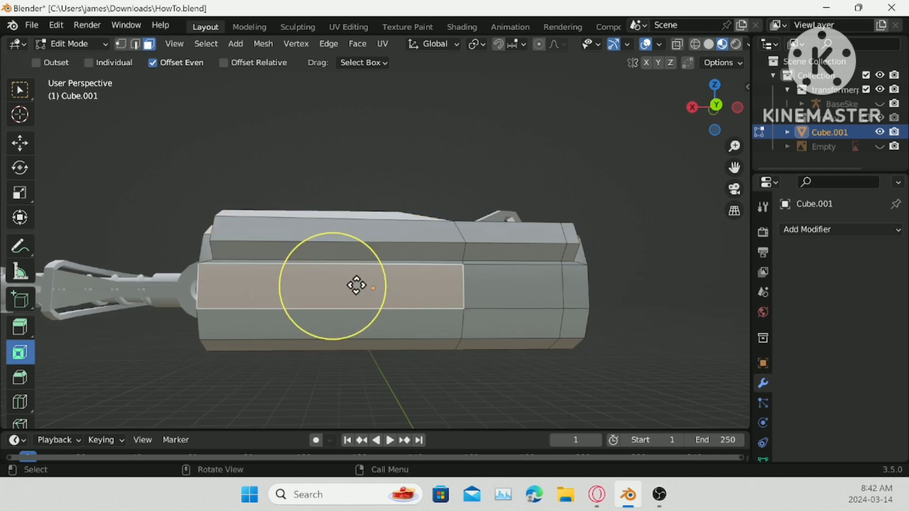
shift+click(346, 323)
middle_drag(351, 326, 443, 303)
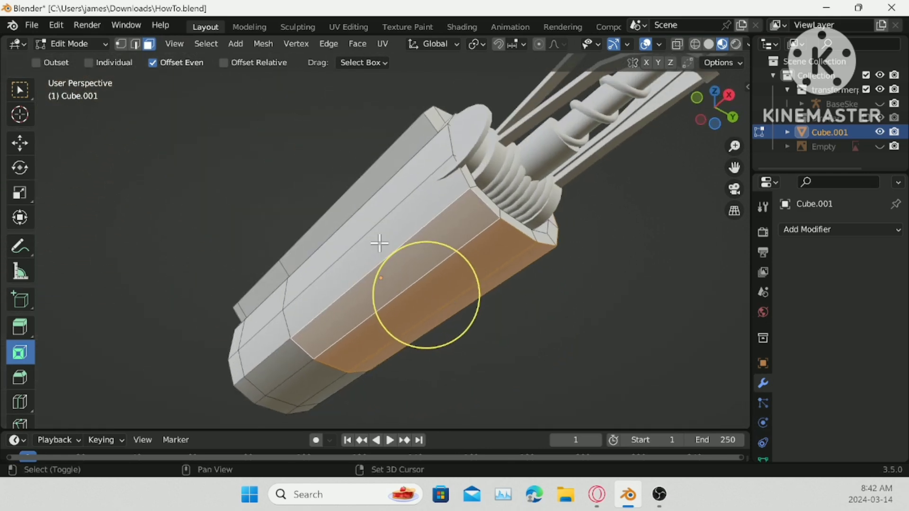
shift+click(370, 193)
- In Object Mode, scale the barrel cover slightly wider along the global Y axis
key(Tab)
middle_drag(566, 286, 618, 286)
key(s)
key(x)
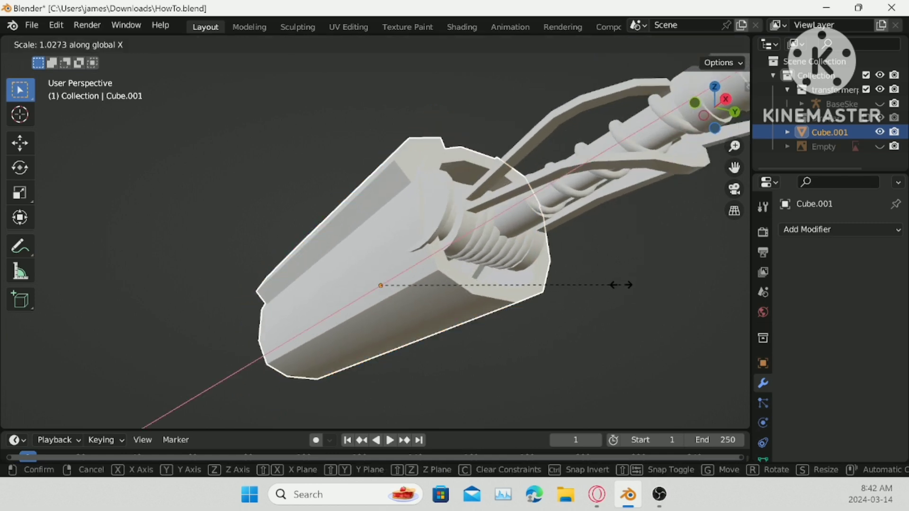
key(y)
click(652, 285)
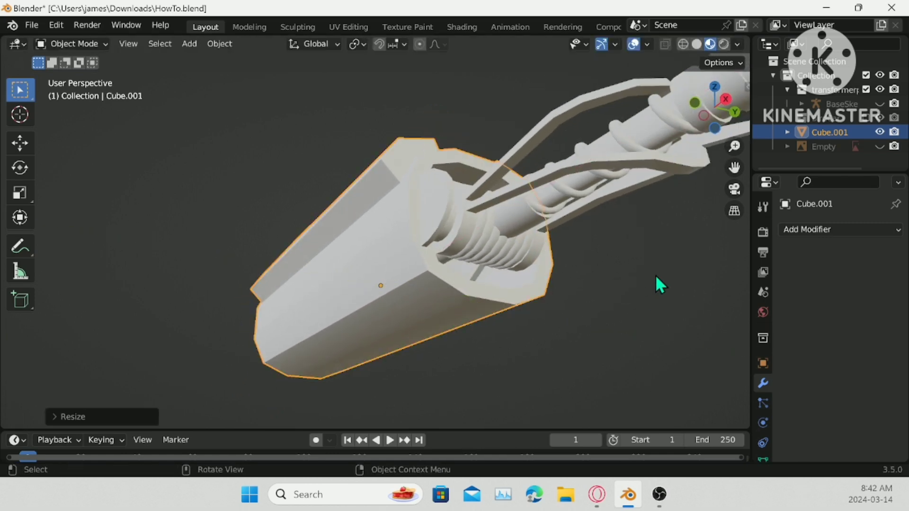
key(Tab)
middle_drag(645, 264, 545, 319)
key(Tab)
middle_drag(587, 262, 457, 280)
scroll(473, 280, down, 3)
click(424, 245)
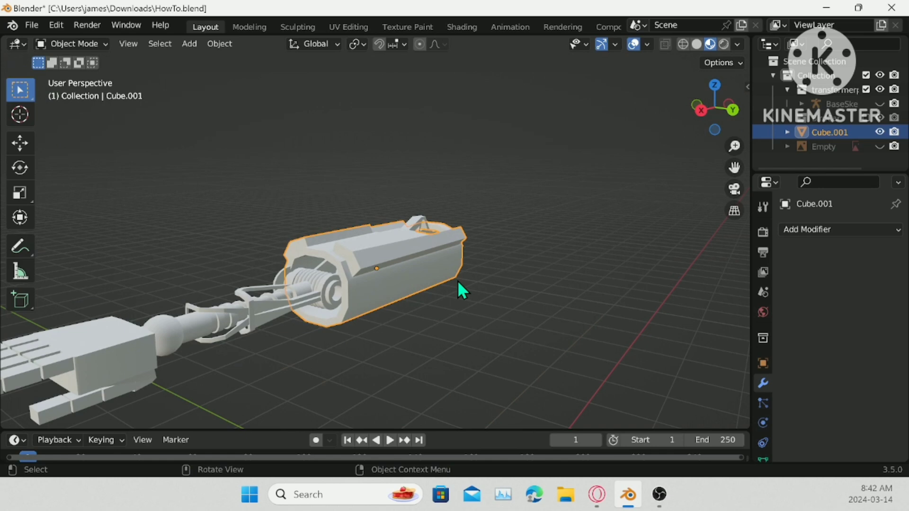
- In Edit Mode, select the complete ring of end faces around the barrel opening that faces the forearm
key(Tab)
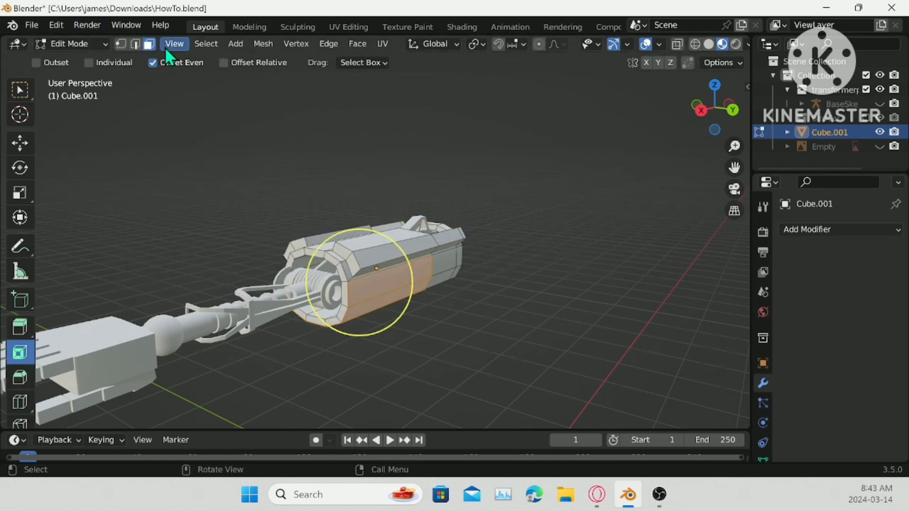
scroll(305, 253, up, 5)
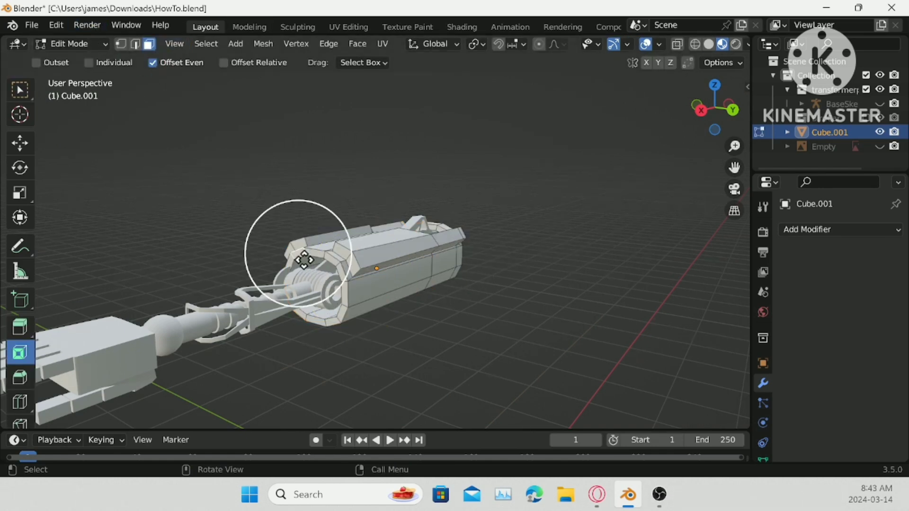
ctrl+click(377, 242)
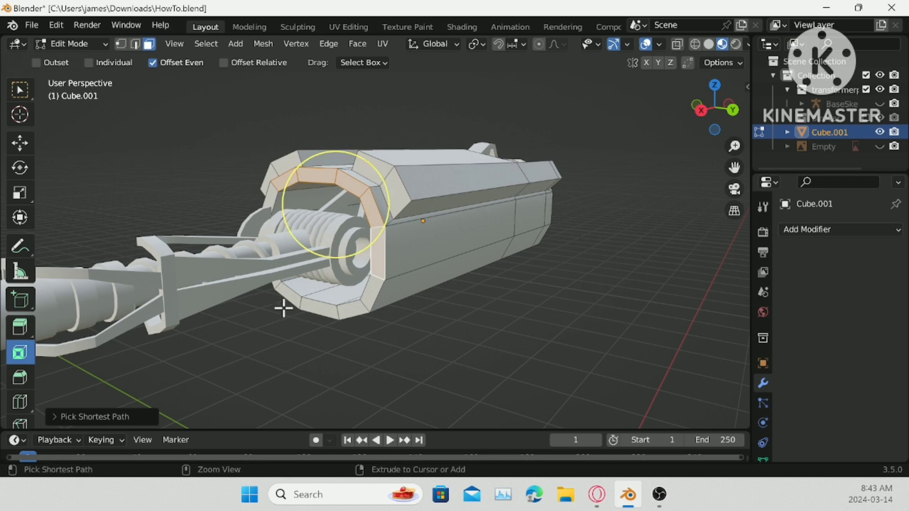
ctrl+click(287, 289)
ctrl+click(269, 201)
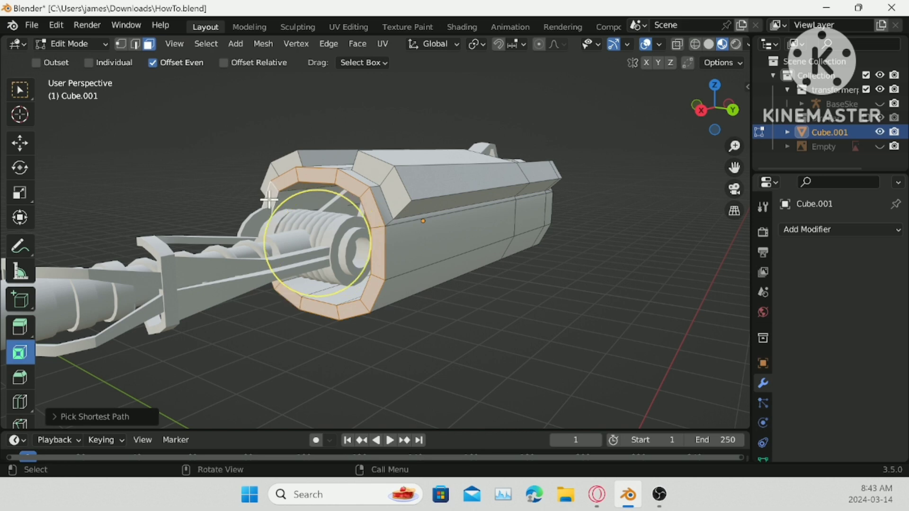
click(297, 174)
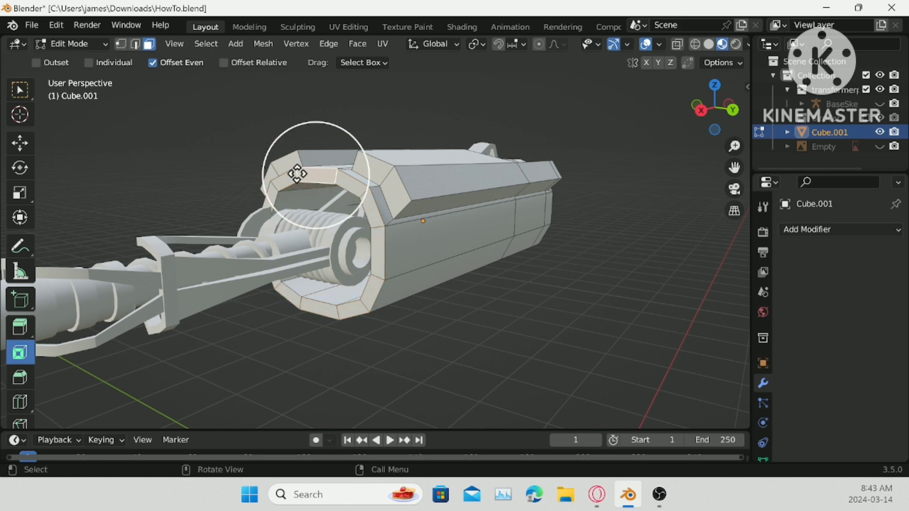
ctrl+click(362, 306)
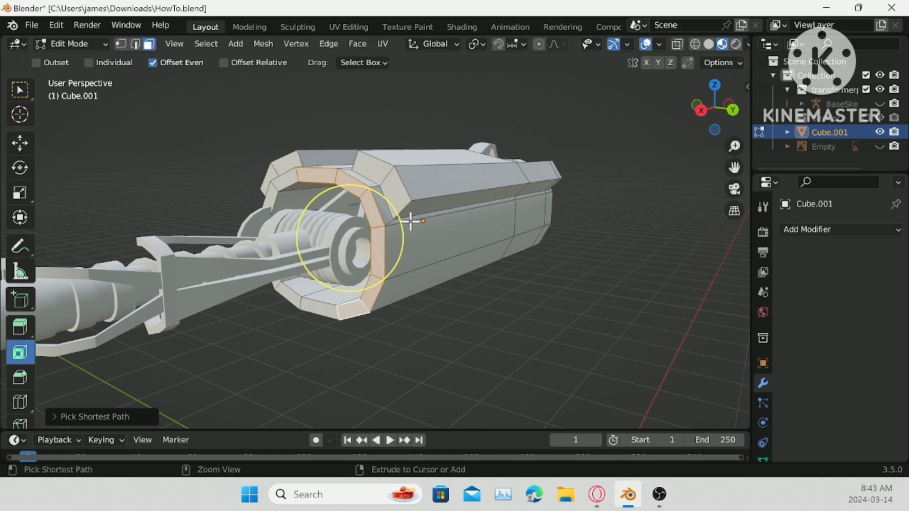
ctrl+click(297, 301)
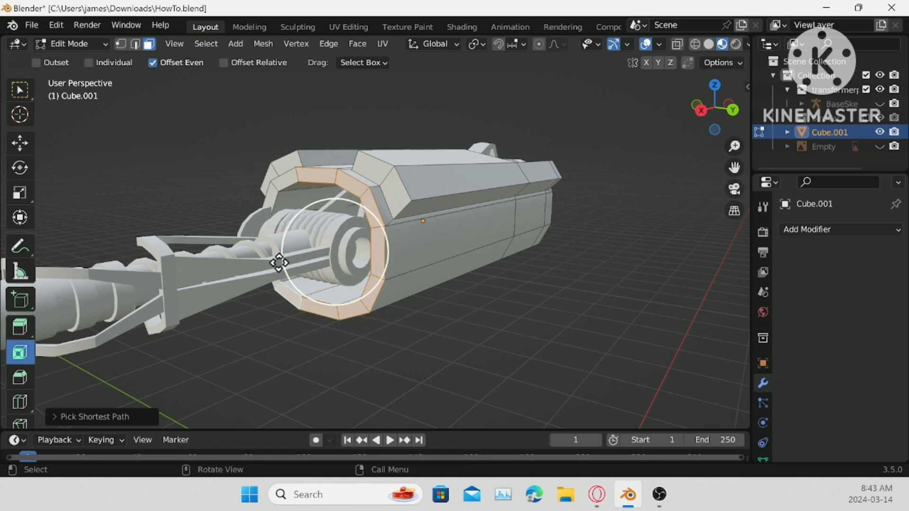
alt+shift+click(272, 192)
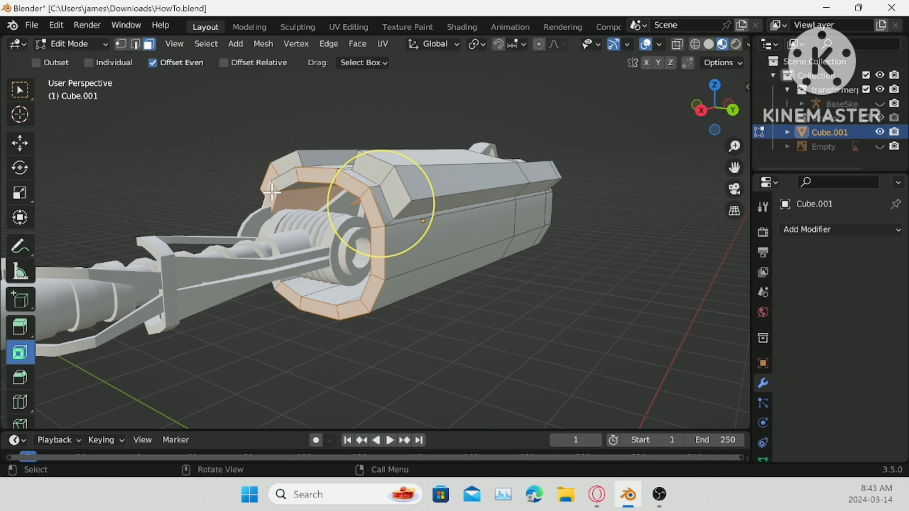
mouse_move(272, 192)
middle_down()
mouse_move(322, 194)
mouse_move(275, 206)
middle_up()
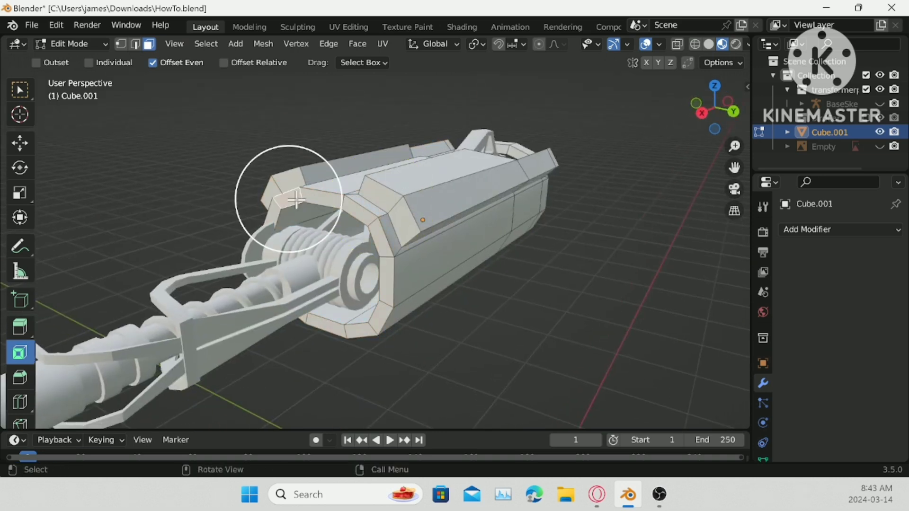
ctrl+click(294, 308)
ctrl+click(377, 321)
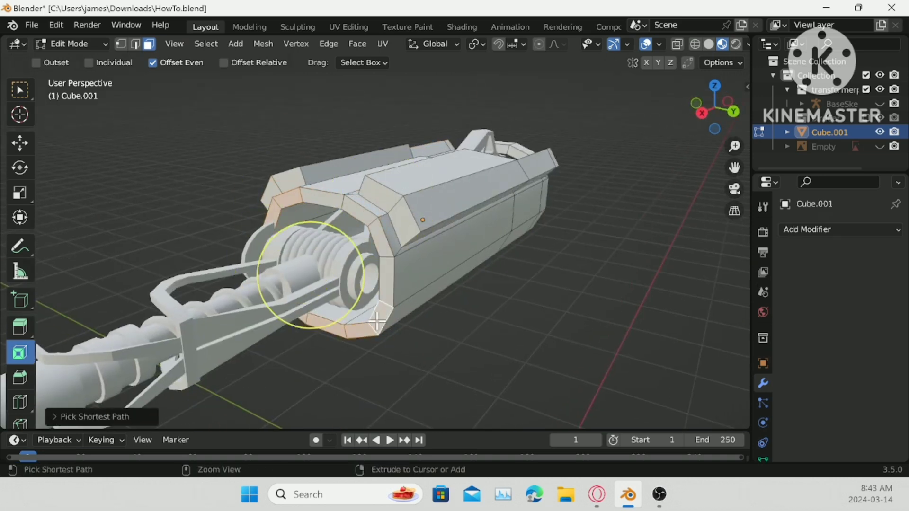
ctrl+click(337, 204)
middle_drag(336, 204, 457, 216)
key(g)
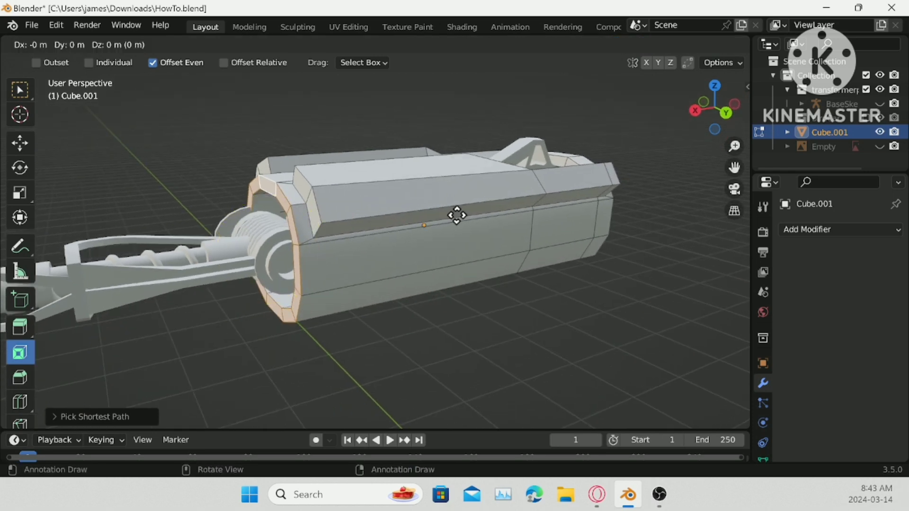
key(g)
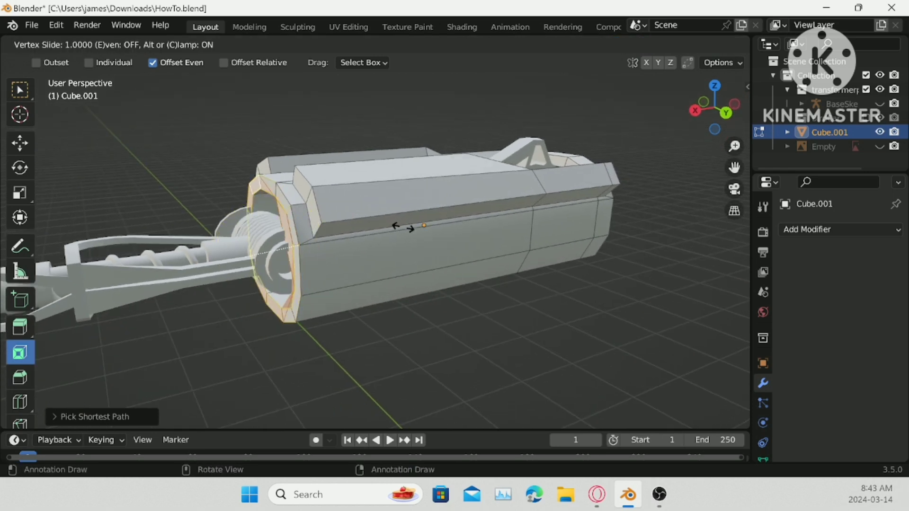
click(333, 243)
- Duplicate the selected end ring and move the copy along X, away from the barrel toward the hand
key(g)
key(x)
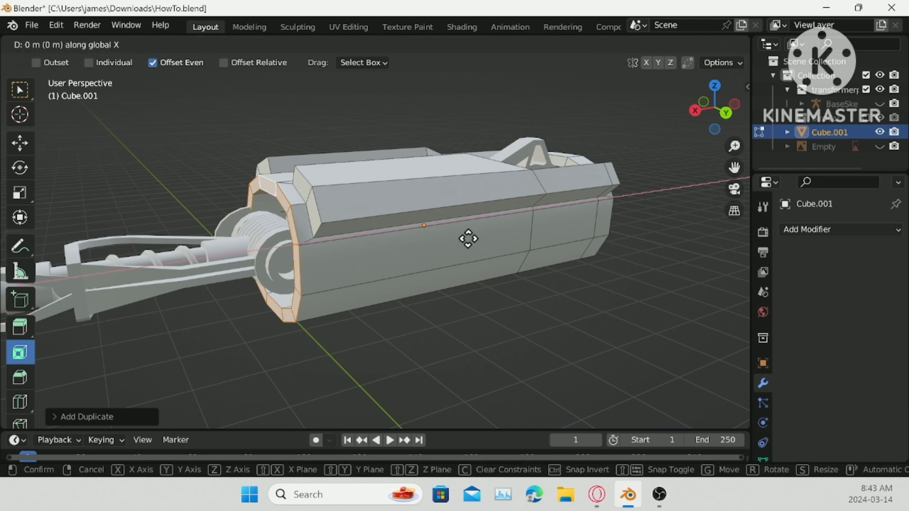
click(441, 242)
middle_drag(440, 241, 324, 237)
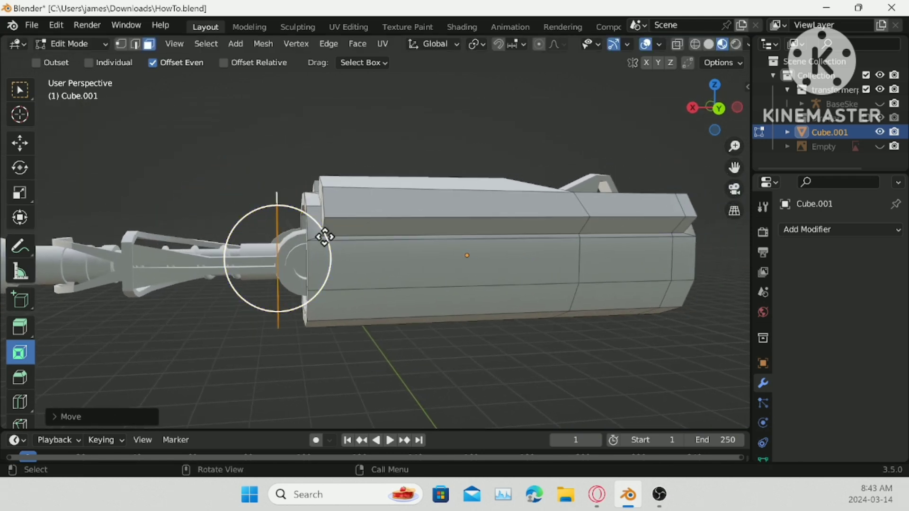
middle_drag(318, 274, 304, 222)
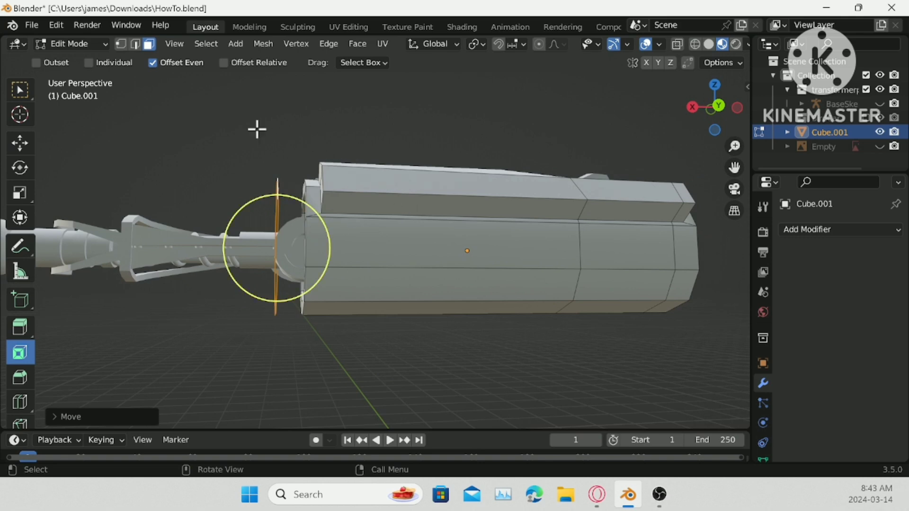
middle_drag(257, 129, 335, 144)
- Separate the duplicated ring into its own object by selection and select it in Object Mode
right_click(562, 291)
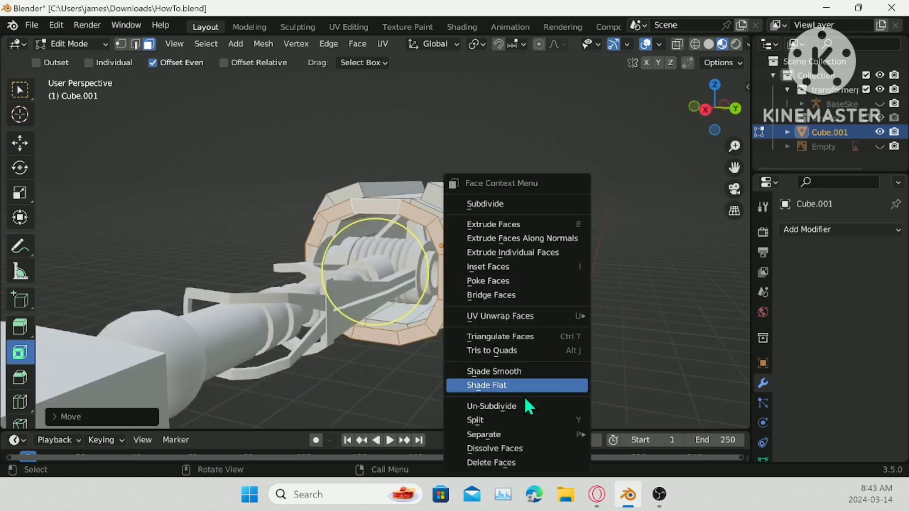
mouse_move(520, 434)
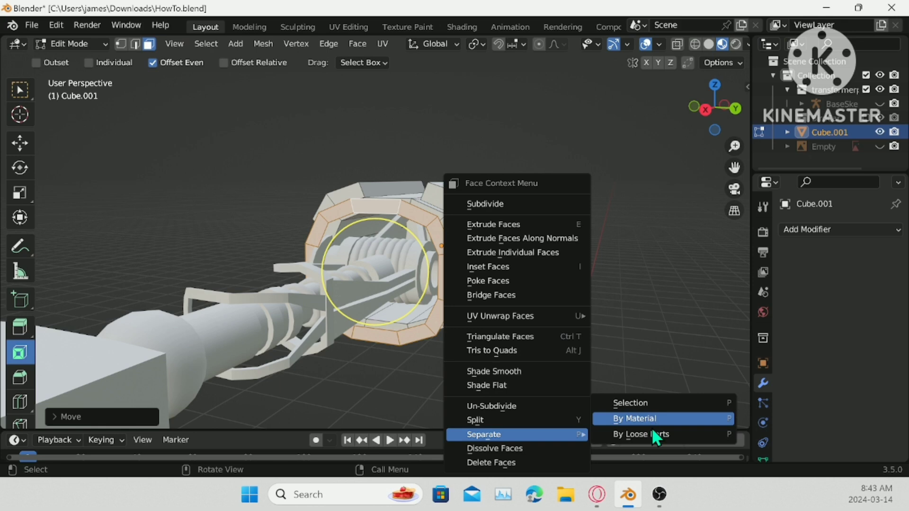
click(660, 403)
middle_drag(660, 402, 486, 298)
key(Tab)
click(264, 208)
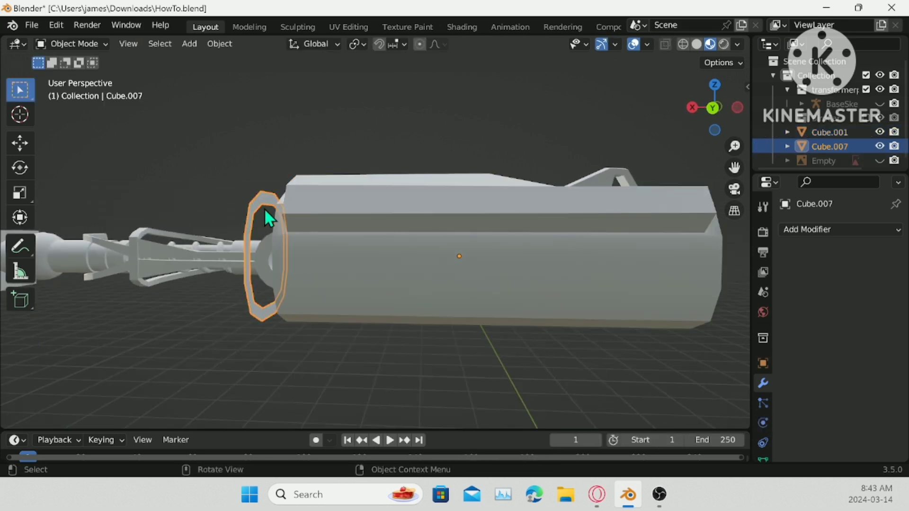
middle_drag(264, 208, 320, 229)
- In back view with X-ray on, box-select all of the barrel cover's faces at its forearm end in Edit Mode
click(320, 229)
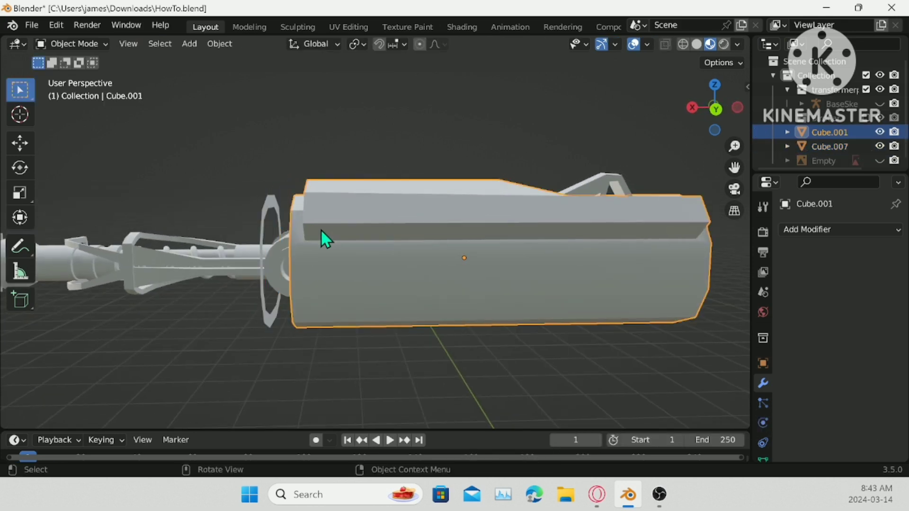
click(716, 109)
key(Tab)
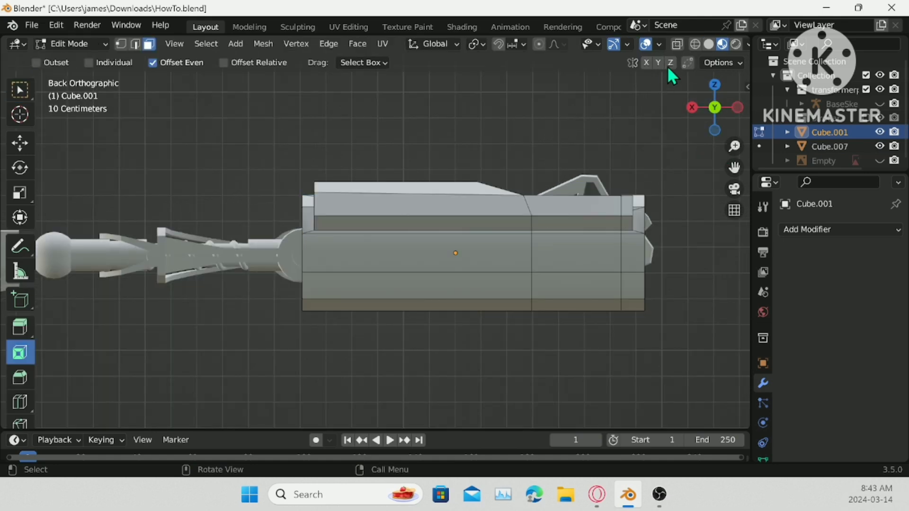
click(677, 44)
drag(274, 122, 331, 393)
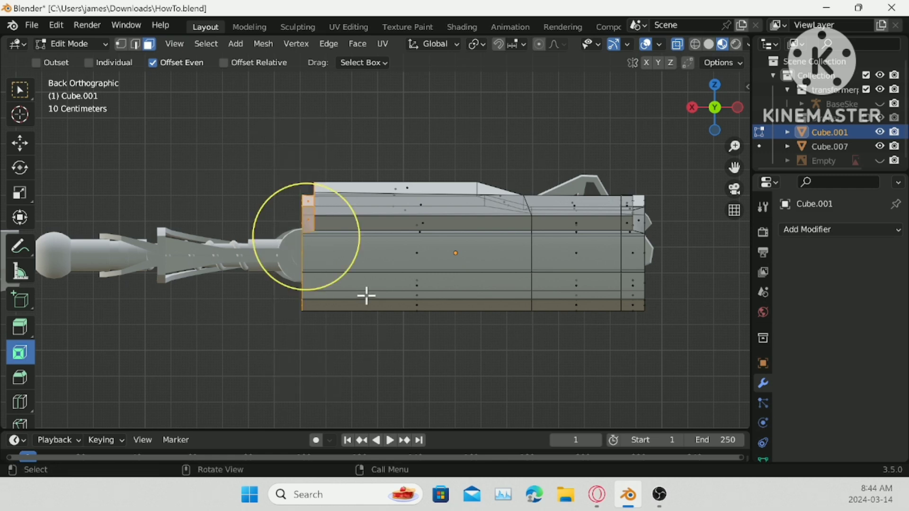
- Move the selected end along X away from the ring to shorten the barrel, and turn off X-ray
key(g)
key(x)
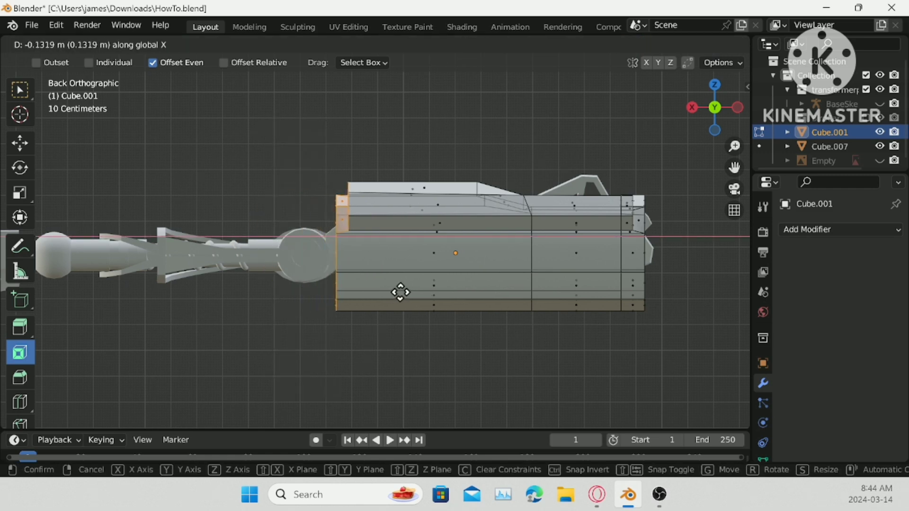
click(394, 293)
middle_drag(355, 263, 391, 211)
click(676, 44)
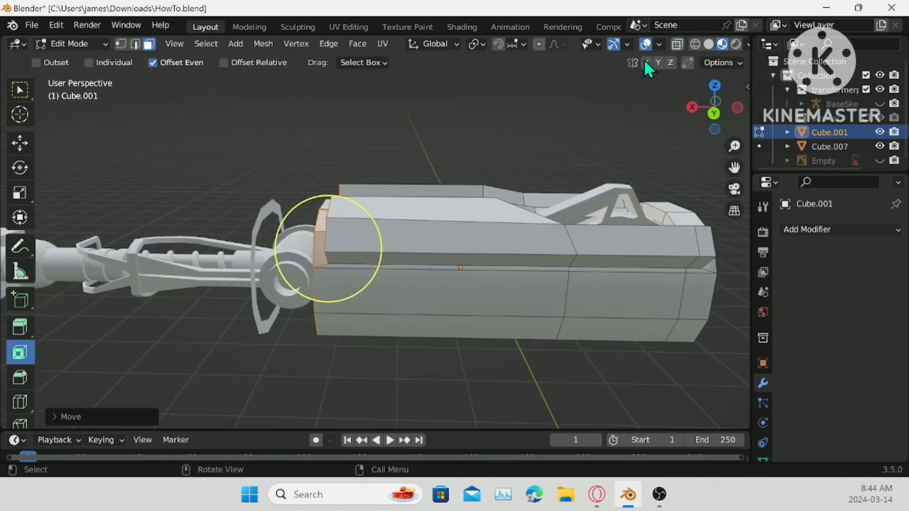
middle_drag(425, 156, 438, 178)
- Select the separated ring object and extrude all of its faces about 0.71 m toward the hand as a forearm sleeve
key(Tab)
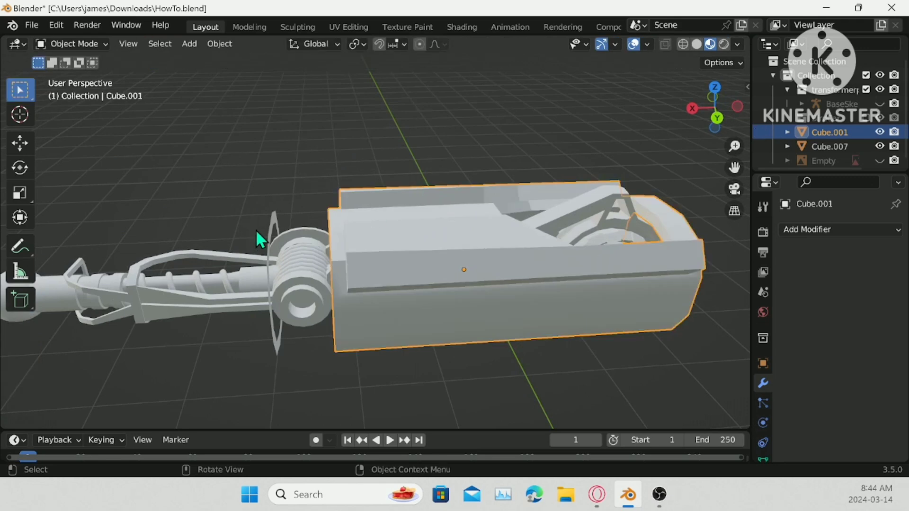
click(272, 230)
middle_drag(271, 230, 387, 215)
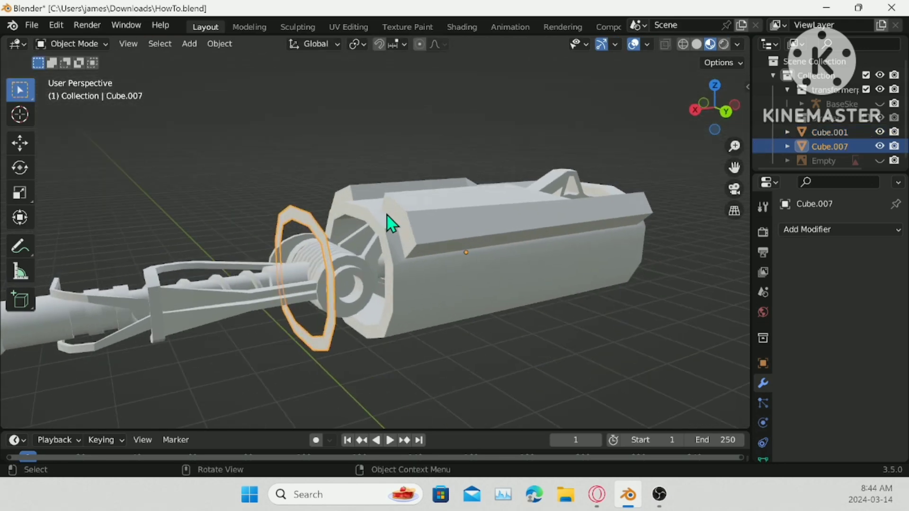
key(Tab)
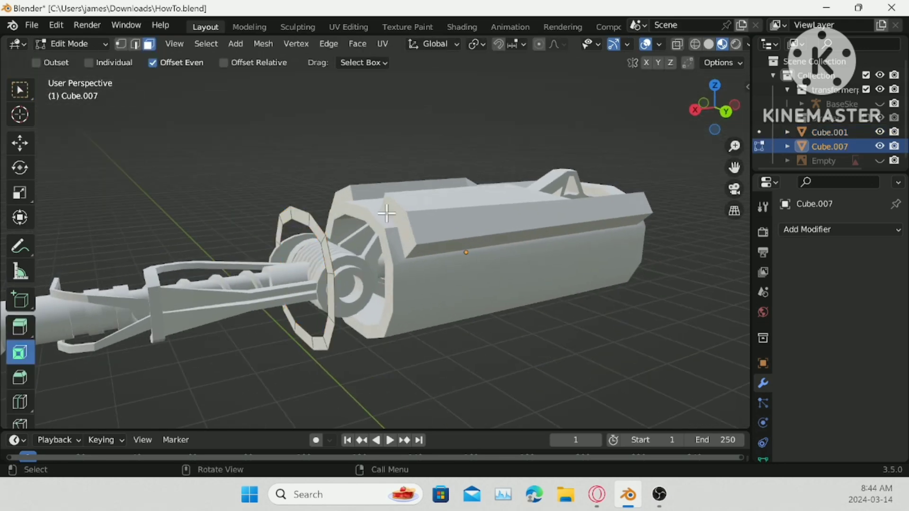
key(a)
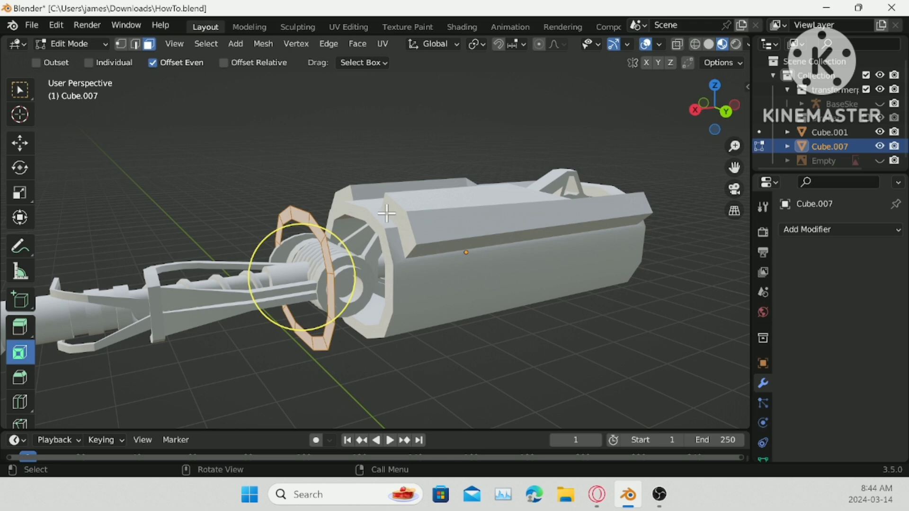
key(e)
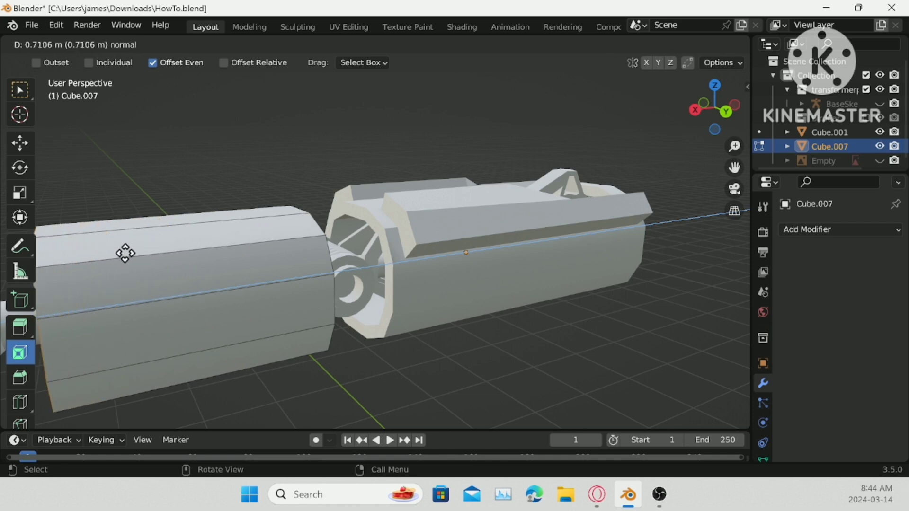
click(125, 254)
- Scale down the sleeve's wrist-end ring to taper the forearm, and move that ring along X toward the hand
shift+middle_drag(223, 254, 413, 238)
key(s)
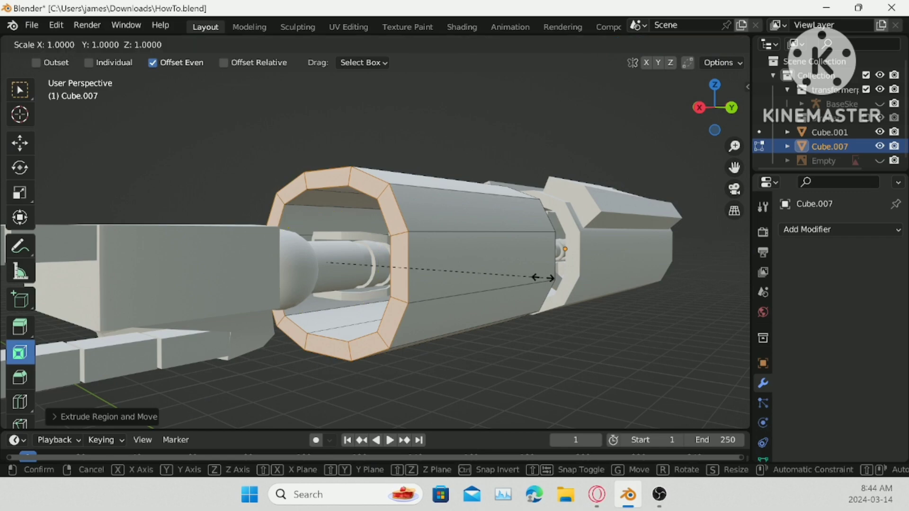
click(507, 274)
middle_drag(537, 263, 530, 336)
key(s)
click(631, 255)
key(g)
key(x)
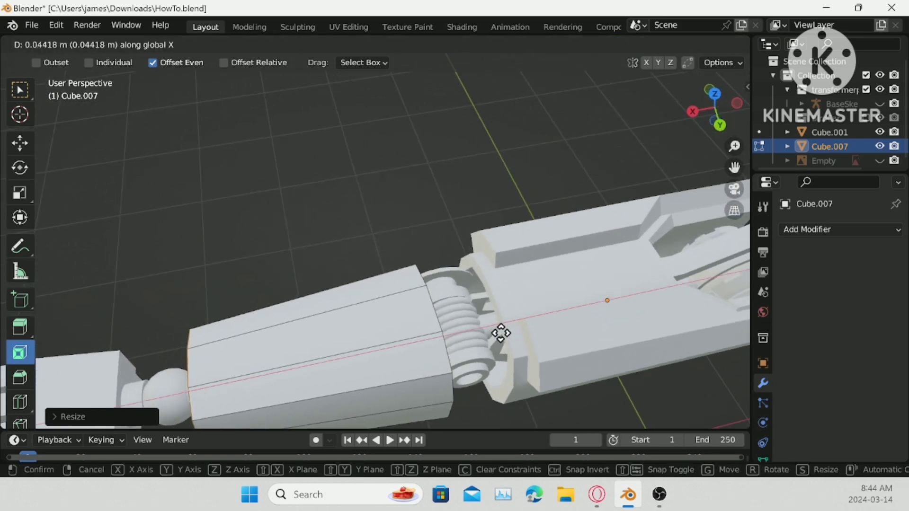
click(475, 339)
shift+middle_drag(391, 288, 242, 177)
- Add three evenly spaced loop cuts around the forearm sleeve and switch to edge selection
key(ctrl+r)
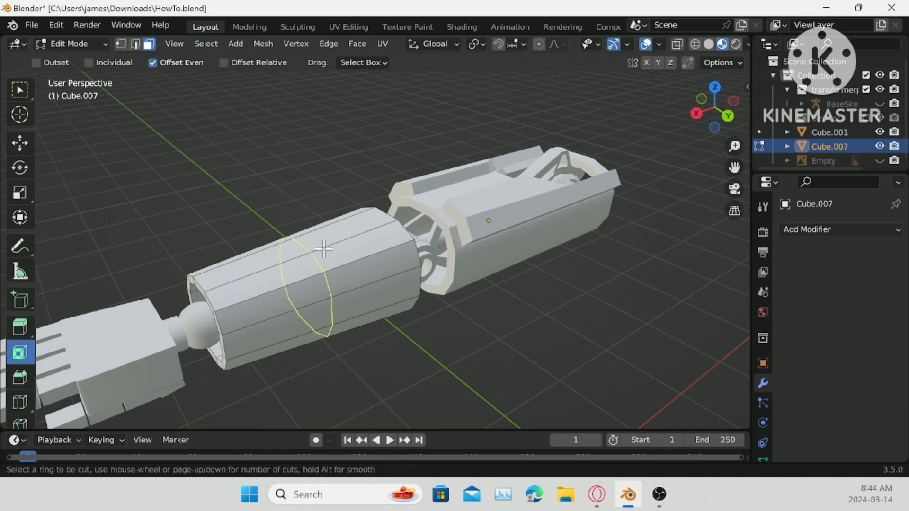
scroll(324, 248, up, 2)
click(323, 248)
right_click(325, 251)
key(2)
key(c)
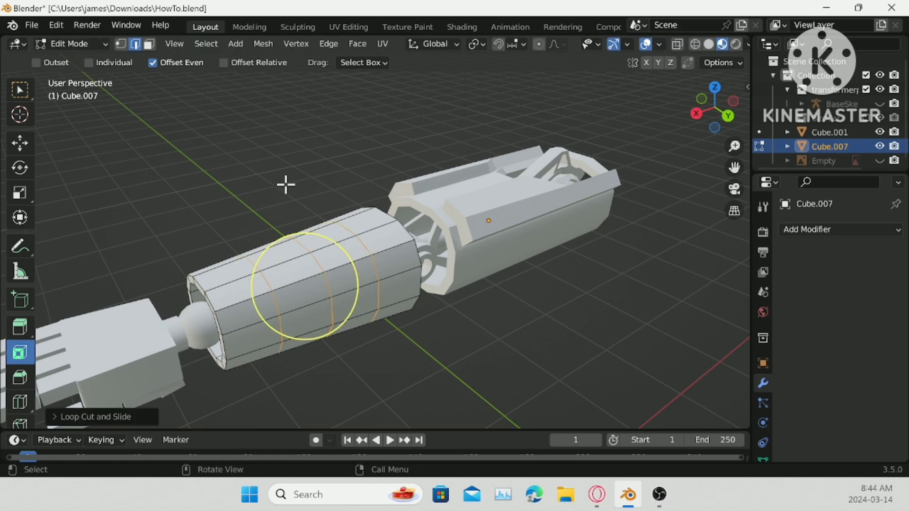
- Select the grid of upper faces on the forearm sleeve and inset them individually by about 0.09 m
click(150, 45)
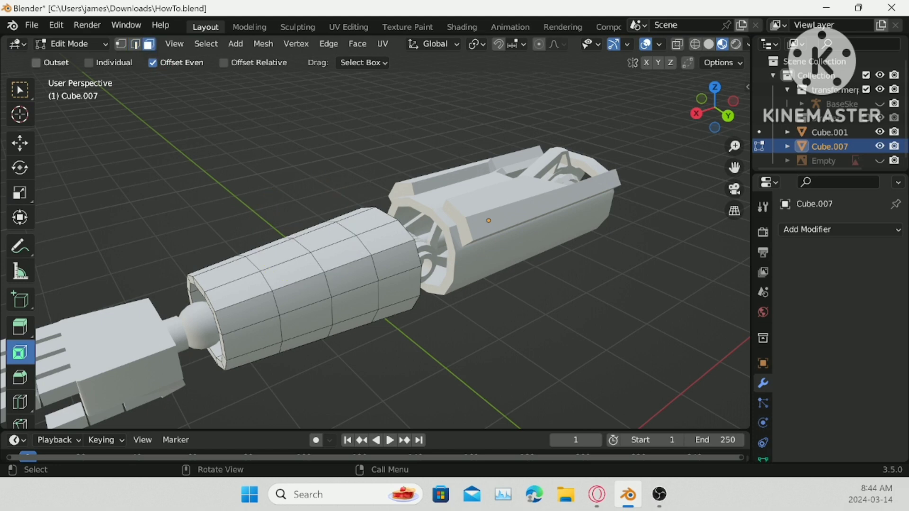
middle_drag(310, 268, 405, 264)
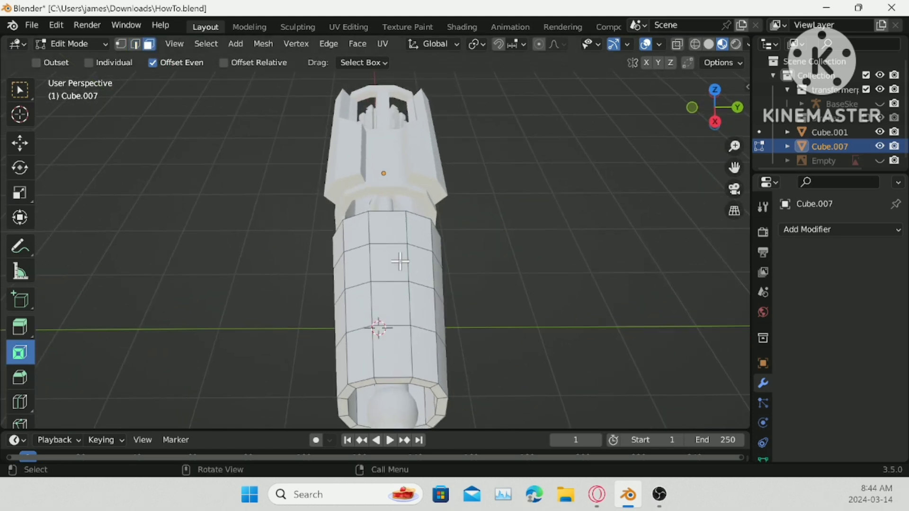
key(b)
drag(421, 342, 421, 343)
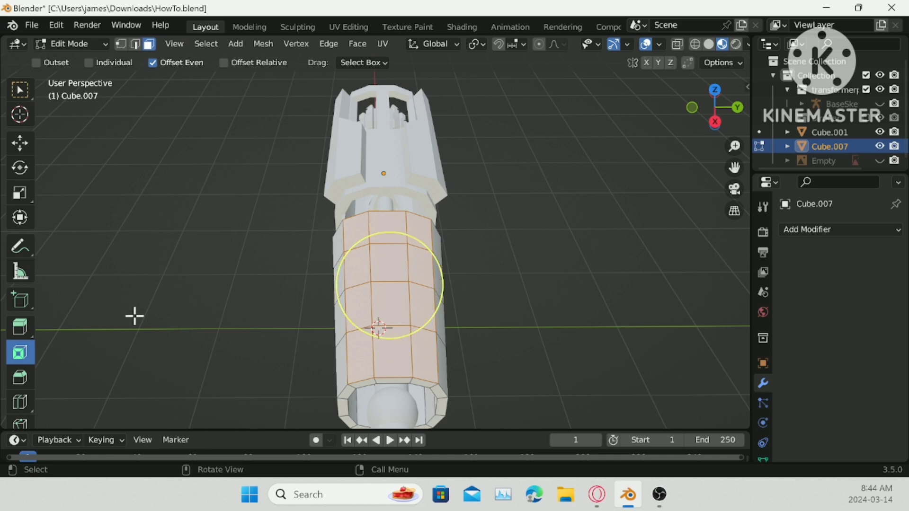
mouse_move(437, 286)
mouse_down()
mouse_move(422, 288)
mouse_move(429, 285)
mouse_up()
key(i)
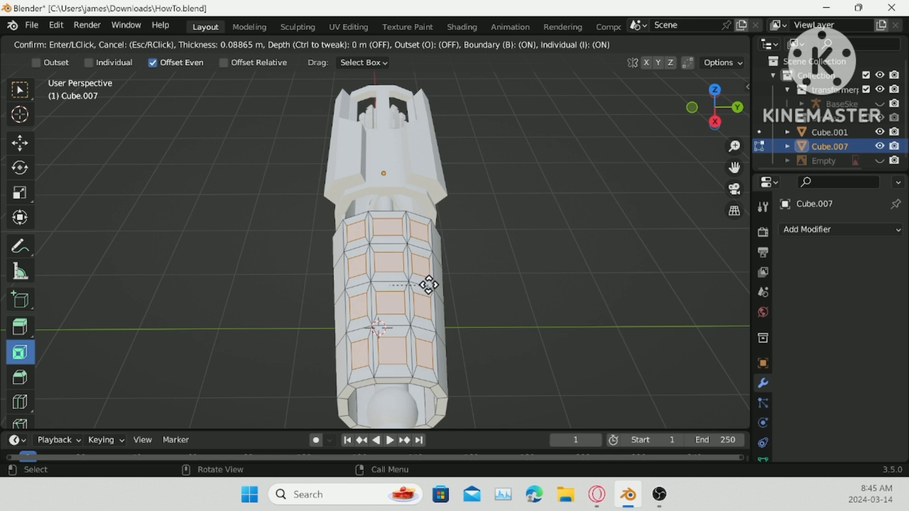
drag(429, 285, 428, 286)
click(428, 286)
- Extrude the inset forearm panels outward into raised blocks, return to Object Mode and save the file
middle_drag(546, 292, 489, 240)
key(e)
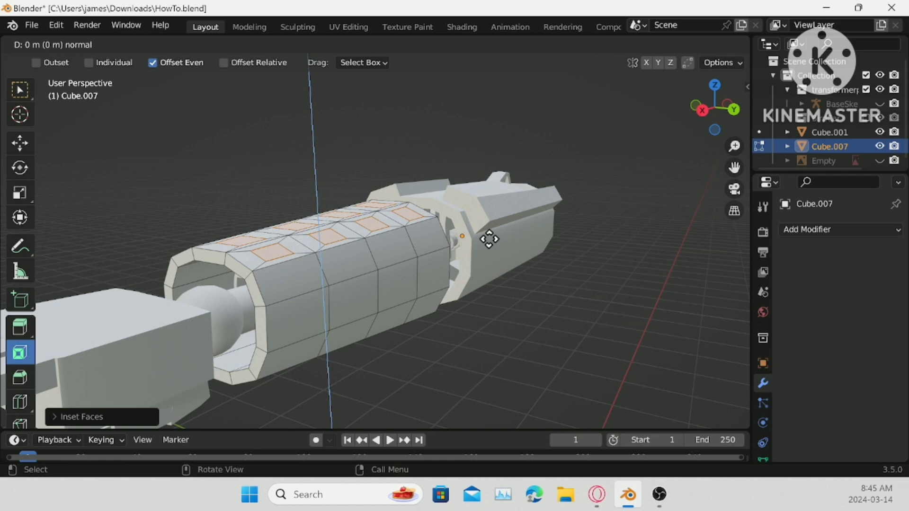
click(485, 232)
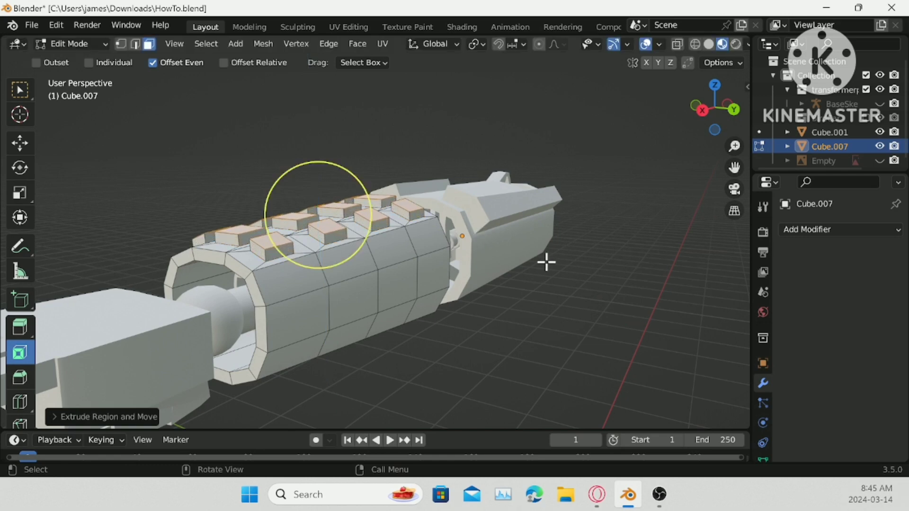
scroll(553, 265, down, 4)
key(Tab)
middle_drag(547, 277, 460, 365)
click(459, 365)
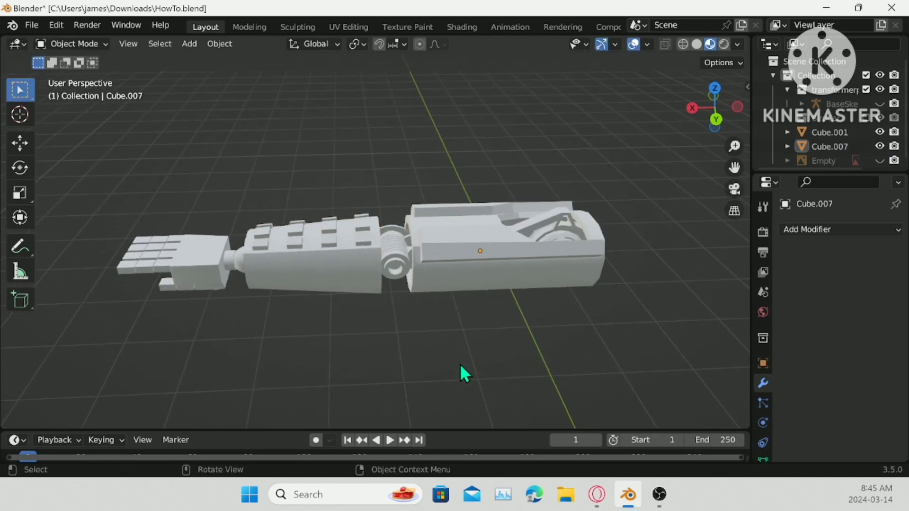
key(ctrl+s)
- Raise the two middle faces on the back of the hand about 0.037 m along Z, and return to Object Mode
scroll(241, 272, up, 4)
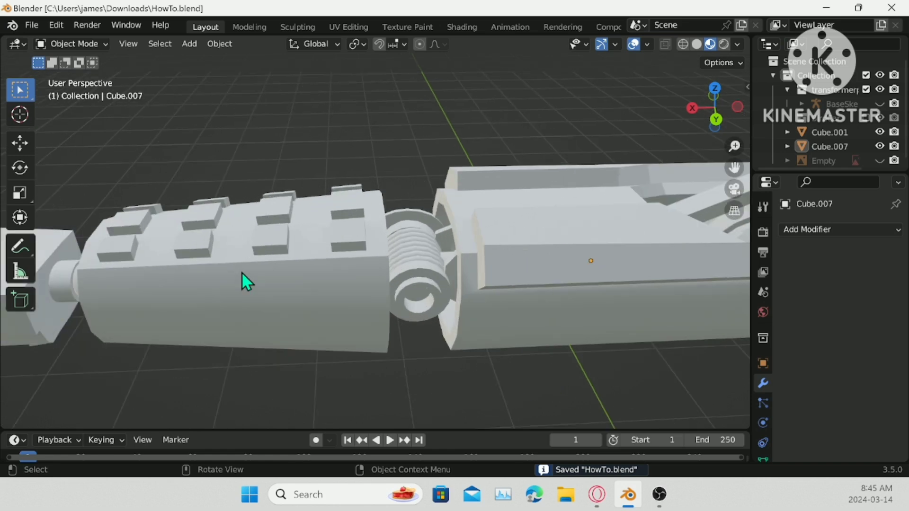
shift+middle_drag(206, 261, 381, 236)
scroll(382, 236, up, 3)
scroll(381, 235, up, 1)
shift+middle_drag(279, 217, 426, 268)
click(429, 271)
key(Tab)
click(425, 268)
shift+click(420, 260)
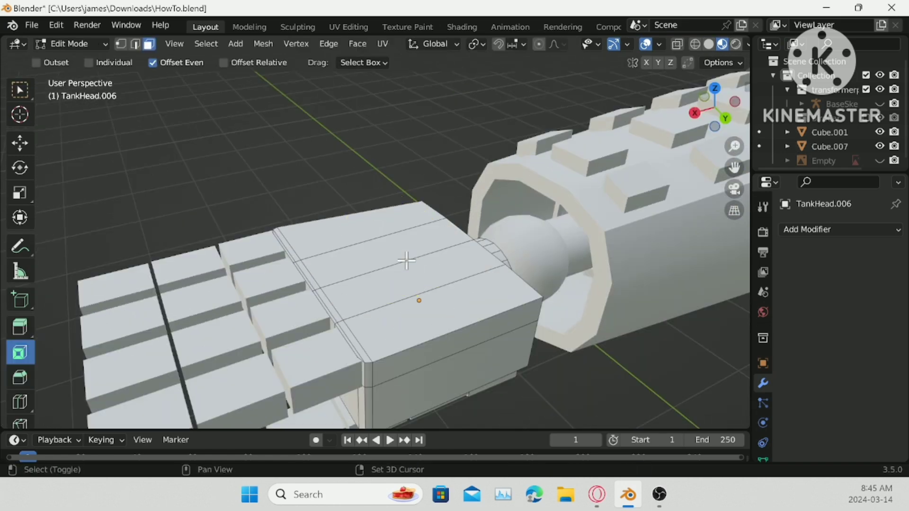
click(386, 253)
shift+click(462, 270)
key(g)
key(z)
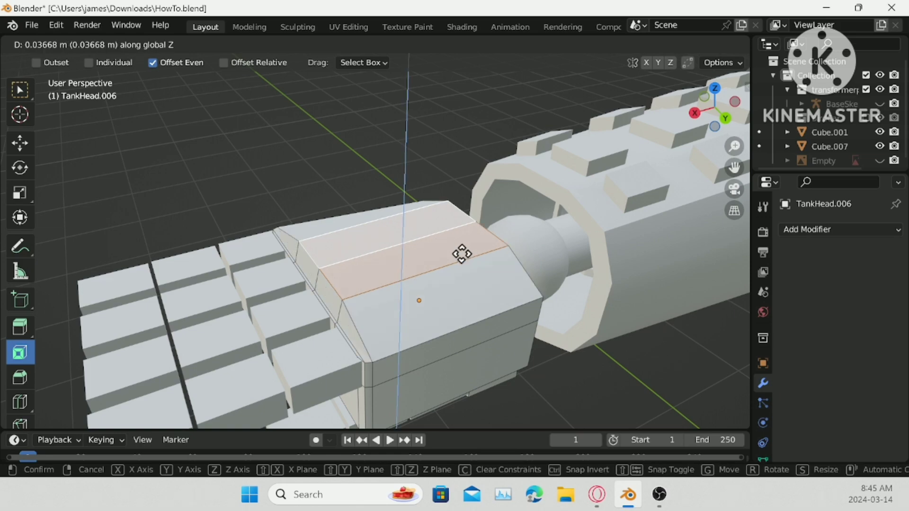
click(462, 254)
middle_drag(462, 254, 511, 239)
key(Tab)
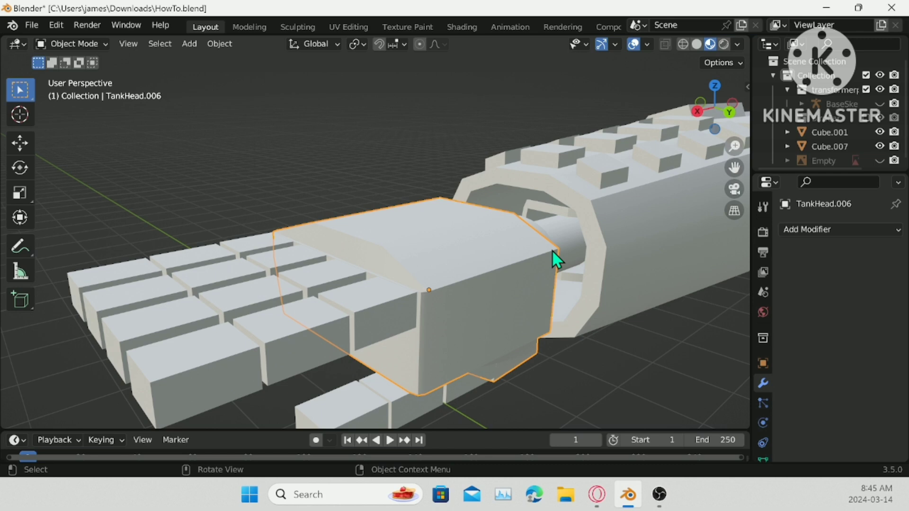
- Check the forearm and hand from several angles, deselect the hand and save the file
scroll(389, 169, down, 7)
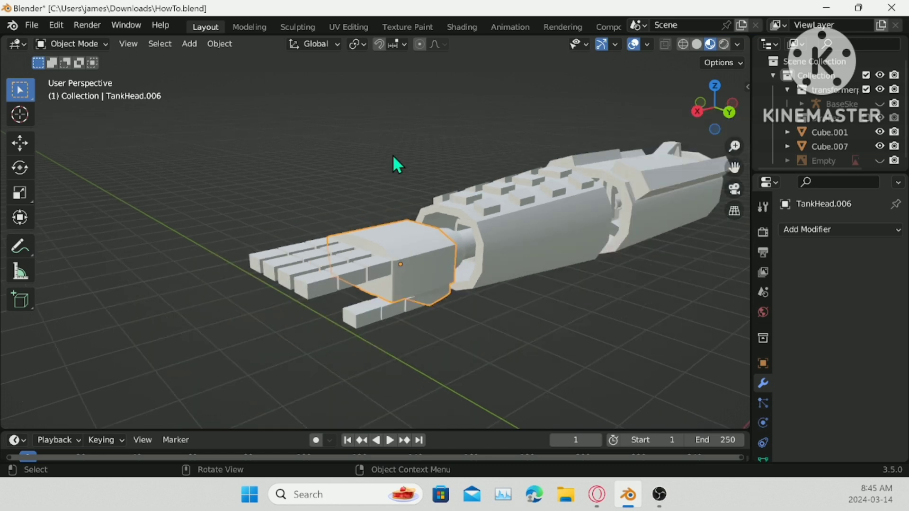
middle_drag(515, 180, 558, 246)
scroll(363, 259, up, 4)
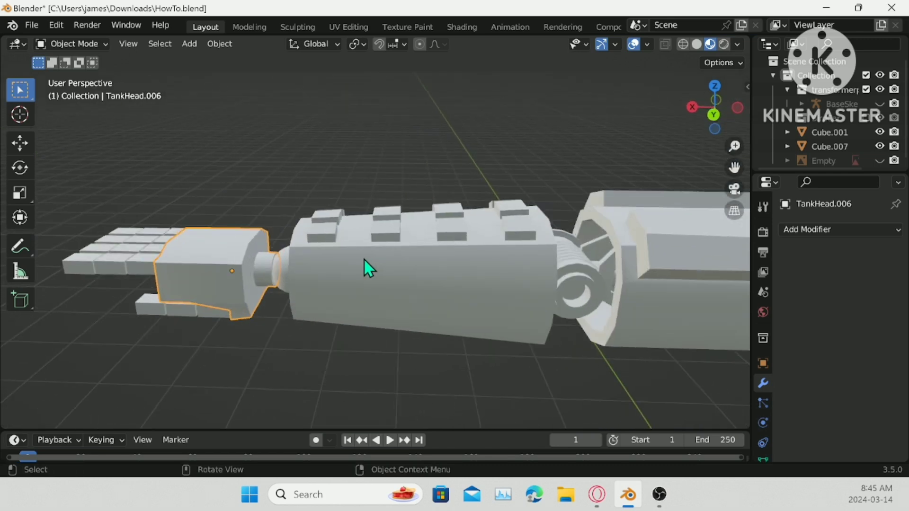
middle_drag(363, 259, 461, 232)
key(Tab)
key(Tab)
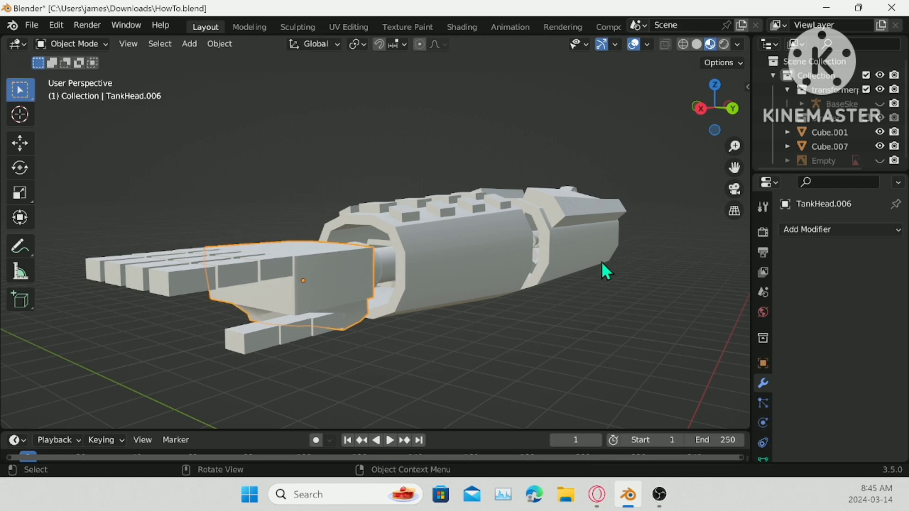
middle_drag(600, 270, 580, 317)
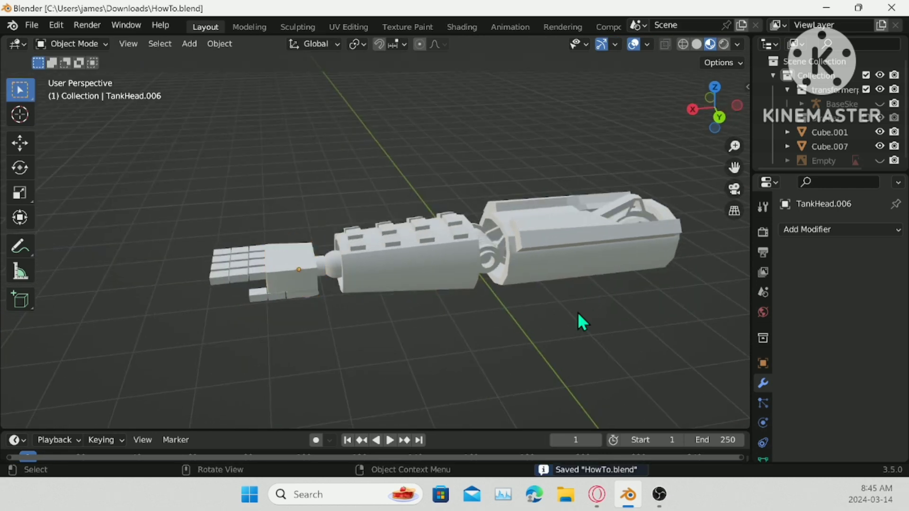
- Disable and re-enable the transformer collection to bring back the whole robot, and hide the BaseSkell armature
shift+middle_drag(601, 318, 429, 284)
click(866, 89)
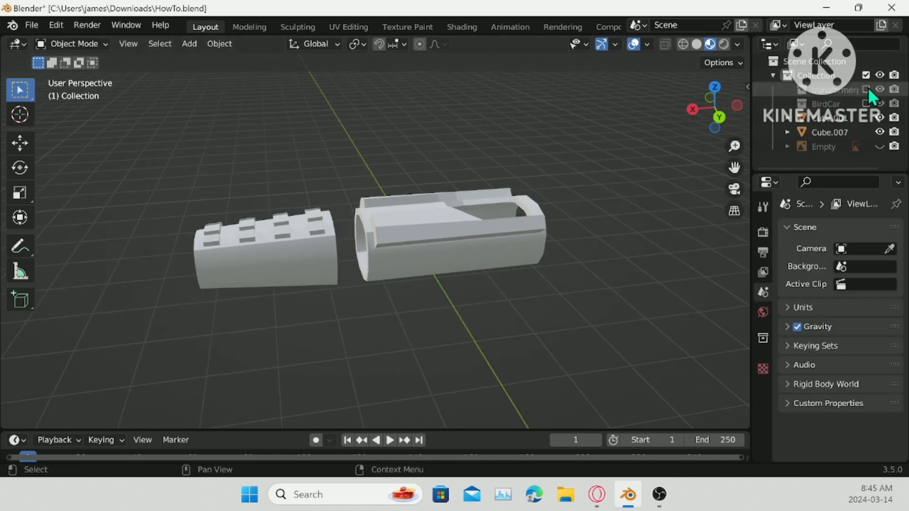
click(866, 89)
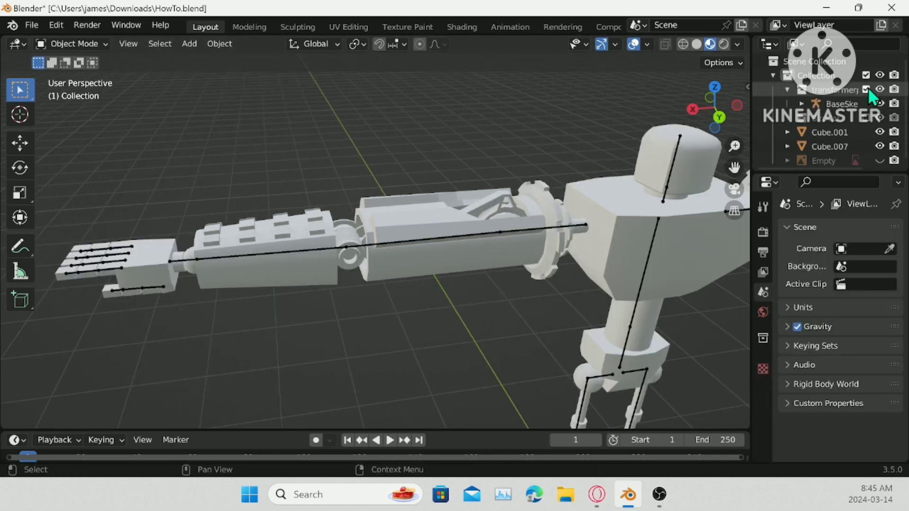
click(671, 160)
key(h)
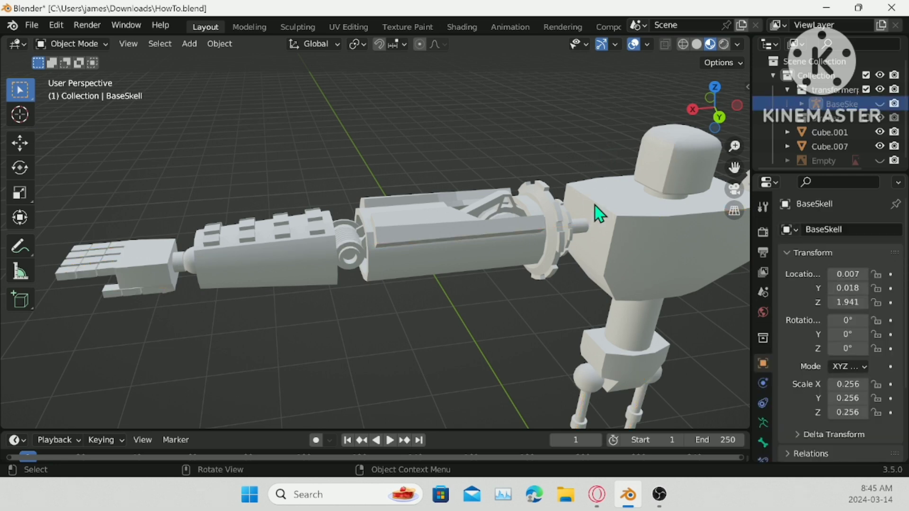
- Select the shoulder joint object between the upper-arm barrel and the torso, and hide it
middle_drag(599, 213, 496, 249)
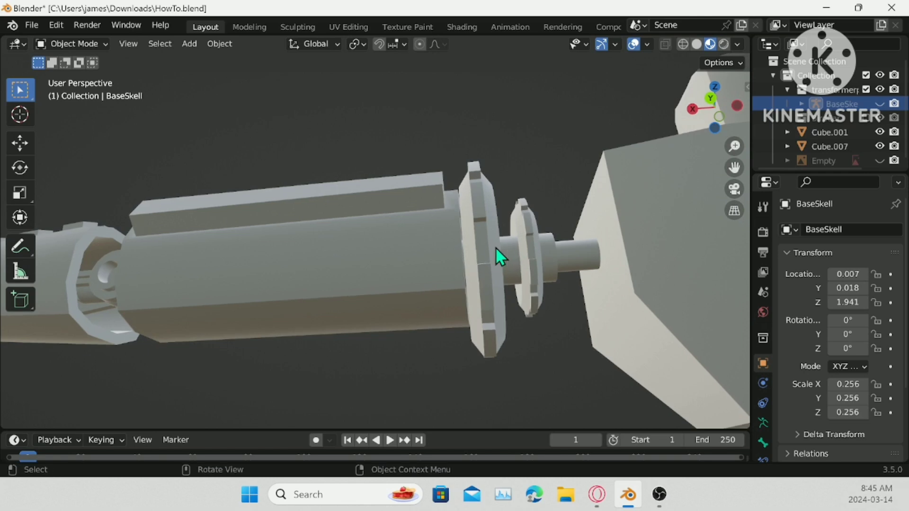
click(496, 249)
key(Tab)
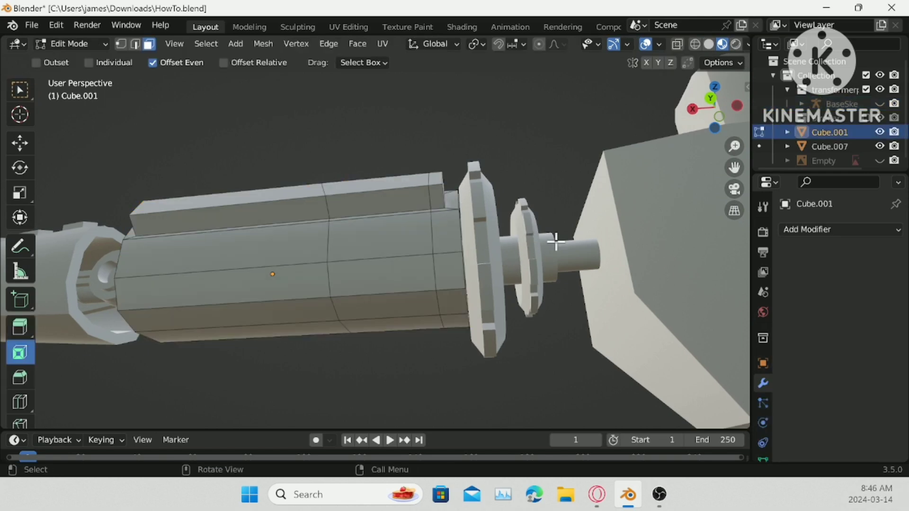
click(86, 46)
click(90, 60)
click(514, 247)
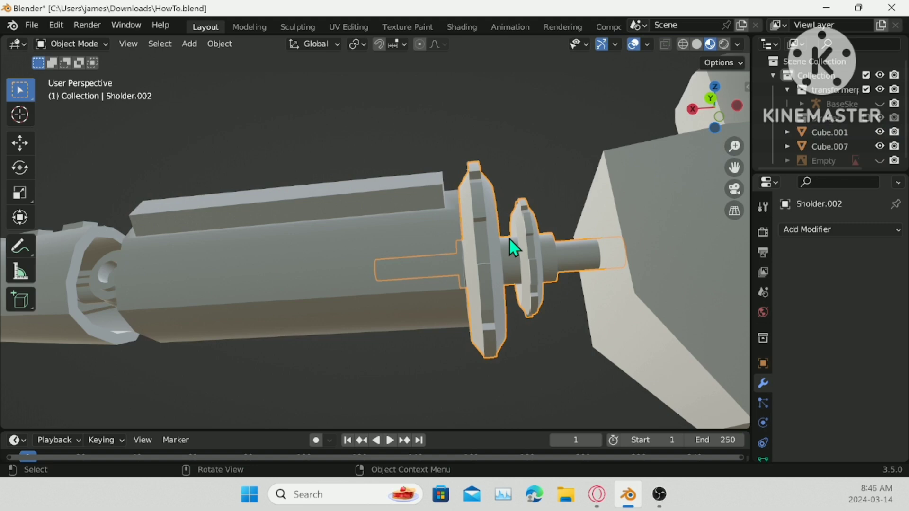
middle_drag(514, 247, 513, 256)
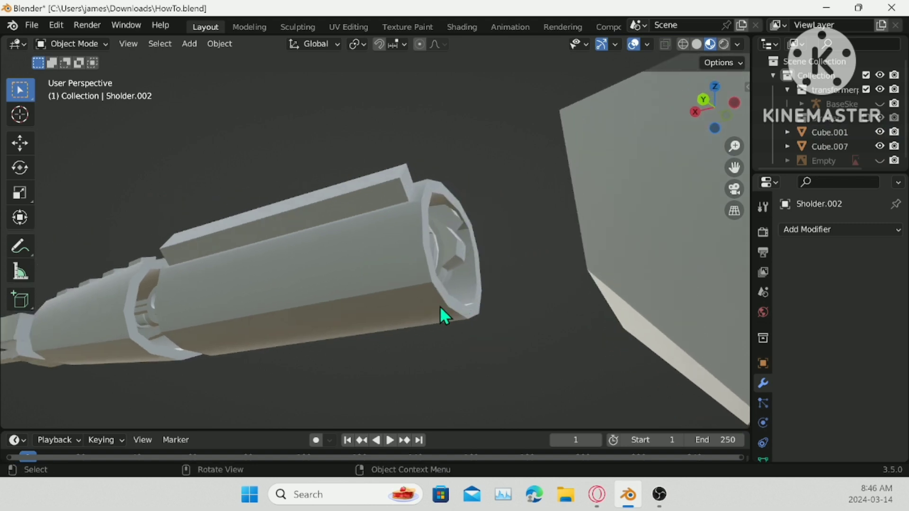
- Open the upper-arm barrel in Edit Mode and select the lower rim faces and adjoining outer faces at its shoulder end
click(432, 319)
key(Tab)
middle_drag(485, 311, 427, 294)
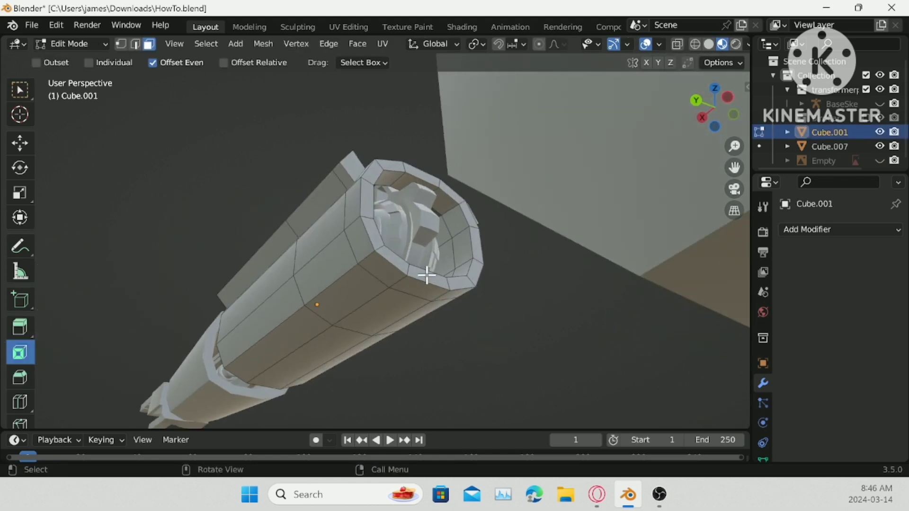
click(426, 275)
shift+click(393, 266)
shift+click(452, 287)
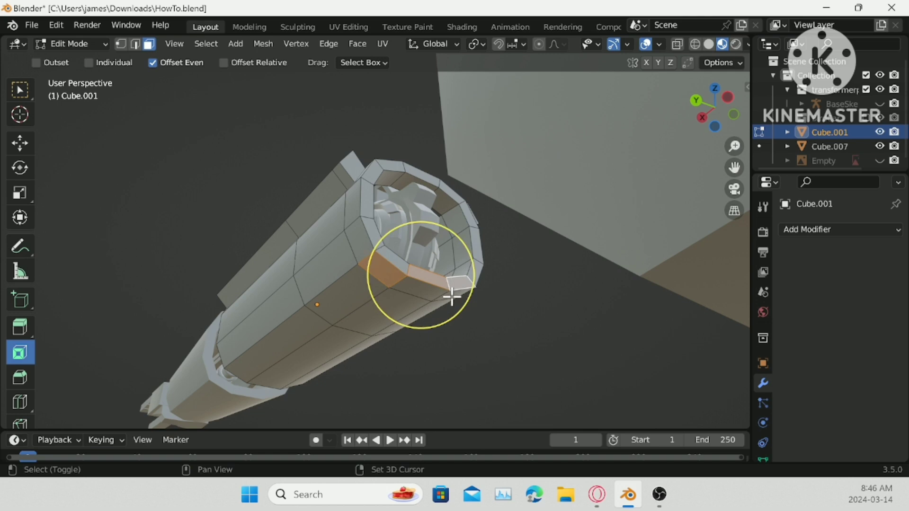
shift+click(452, 296)
shift+click(425, 284)
shift+click(399, 264)
- Try to move the selected lower rim faces along X toward the elbow
middle_drag(360, 272, 404, 280)
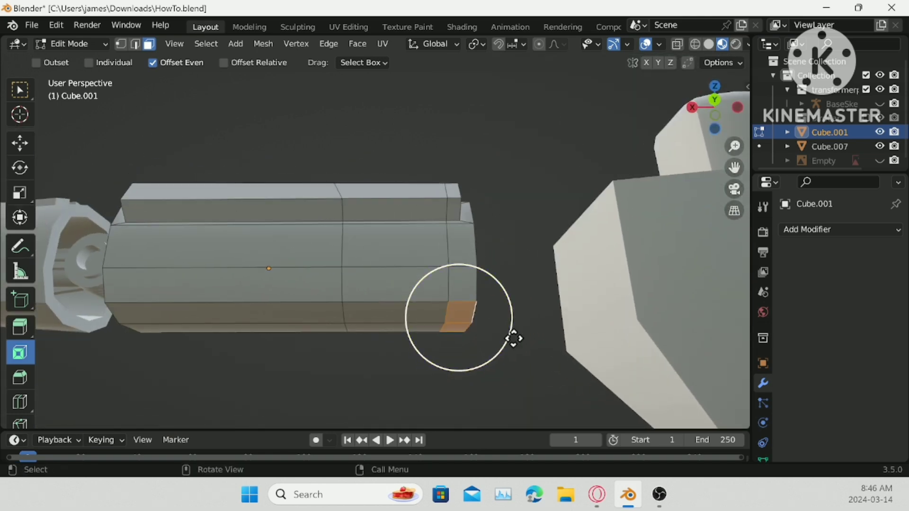
key(g)
key(x)
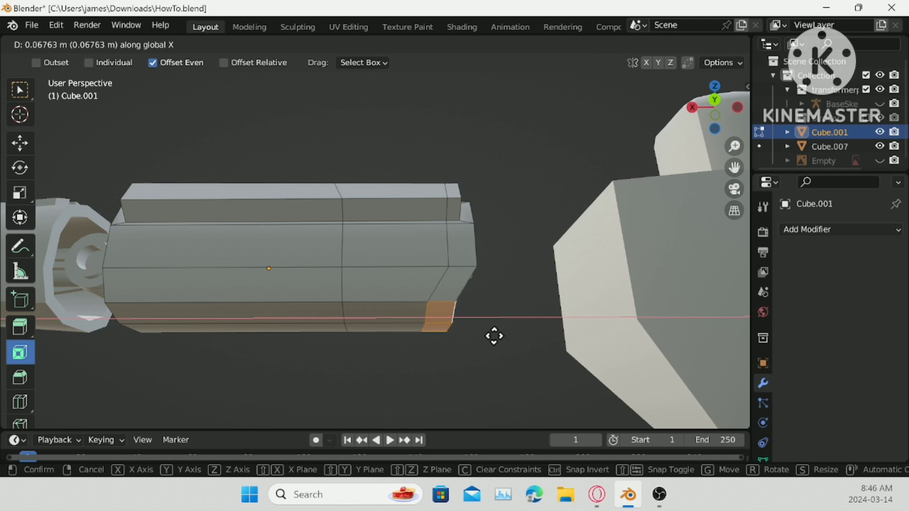
click(432, 330)
middle_drag(432, 331, 355, 240)
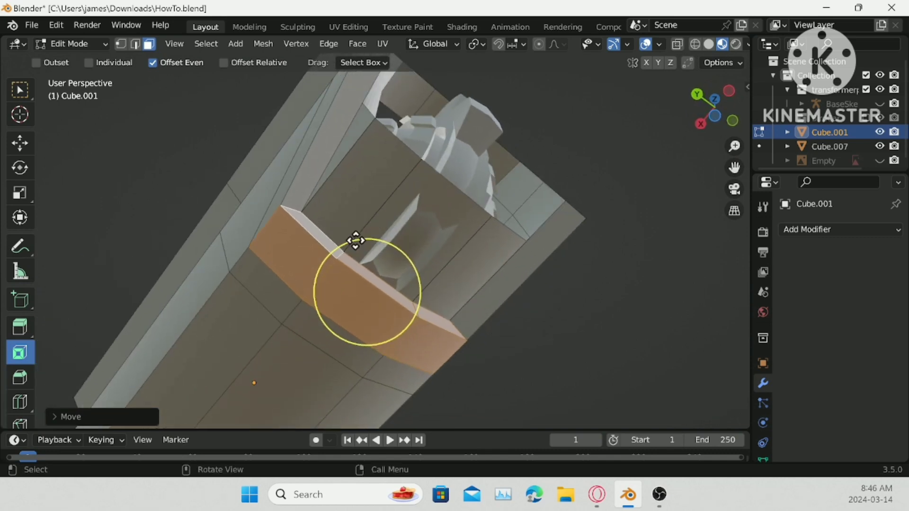
middle_drag(336, 330, 477, 263)
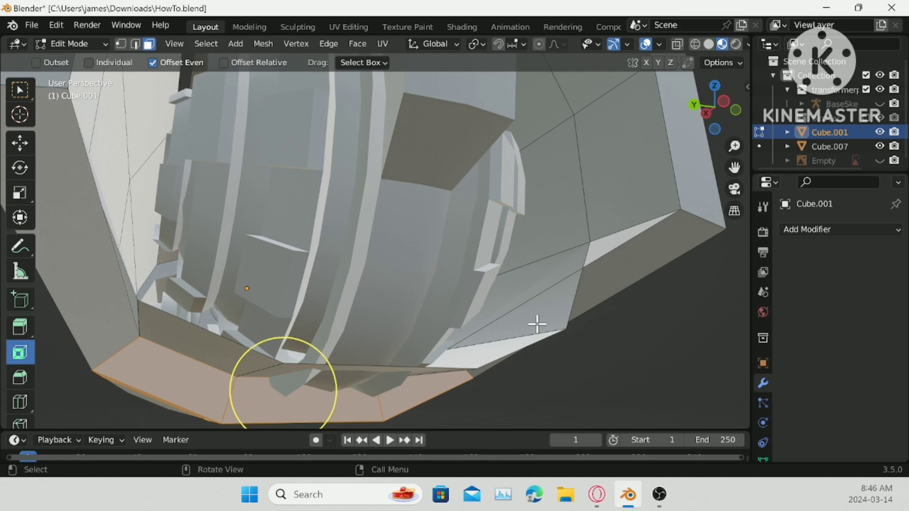
key(ctrl+z)
- Extend the selection to the inner lower faces and the next row of outer lower faces at the barrel's shoulder end
middle_drag(538, 326, 517, 352)
alt+shift+click(338, 386)
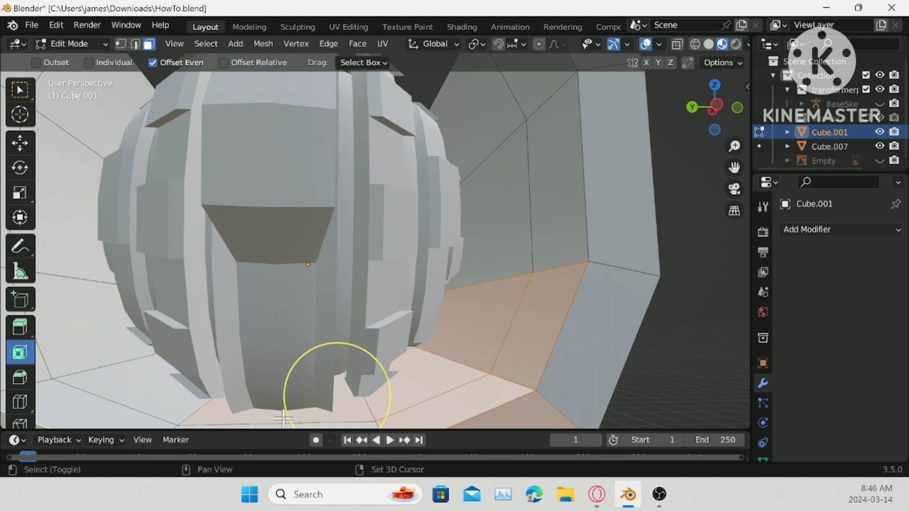
middle_drag(288, 402, 396, 343)
middle_drag(493, 243, 497, 240)
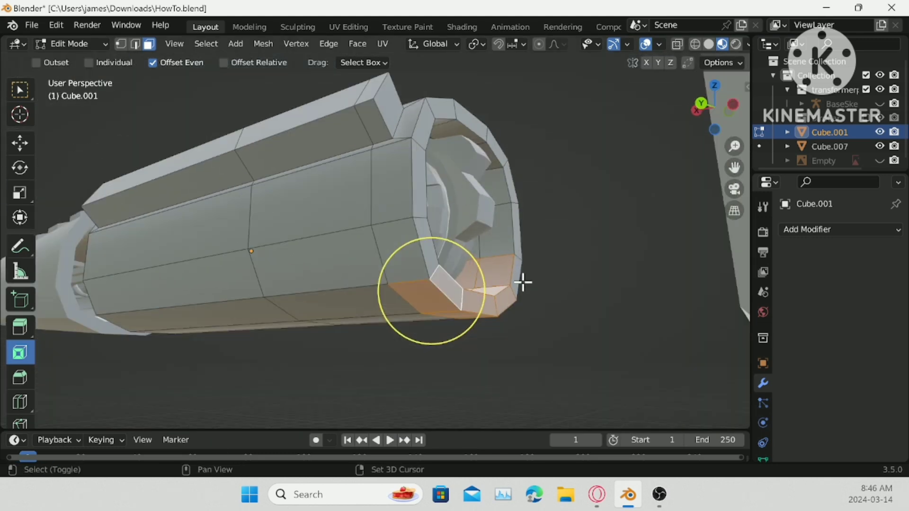
middle_drag(543, 278, 303, 242)
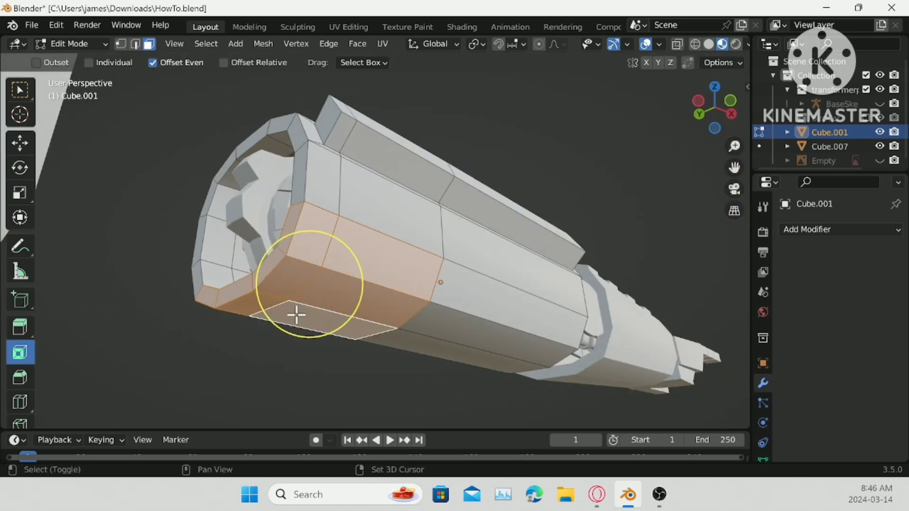
middle_drag(296, 314, 528, 274)
middle_drag(386, 215, 344, 275)
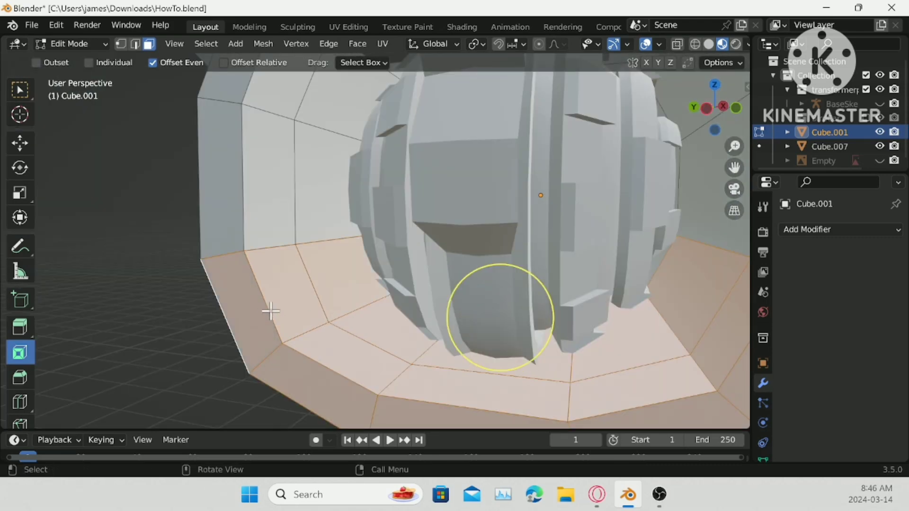
middle_drag(268, 311, 613, 215)
- Move the selected lower faces along X toward the elbow to slant the barrel's shoulder opening, and return to Object Mode
key(g)
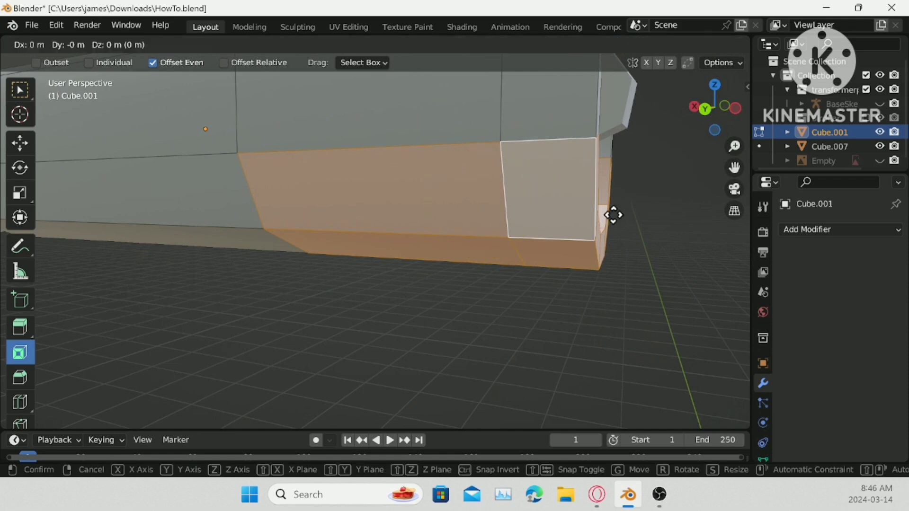
key(x)
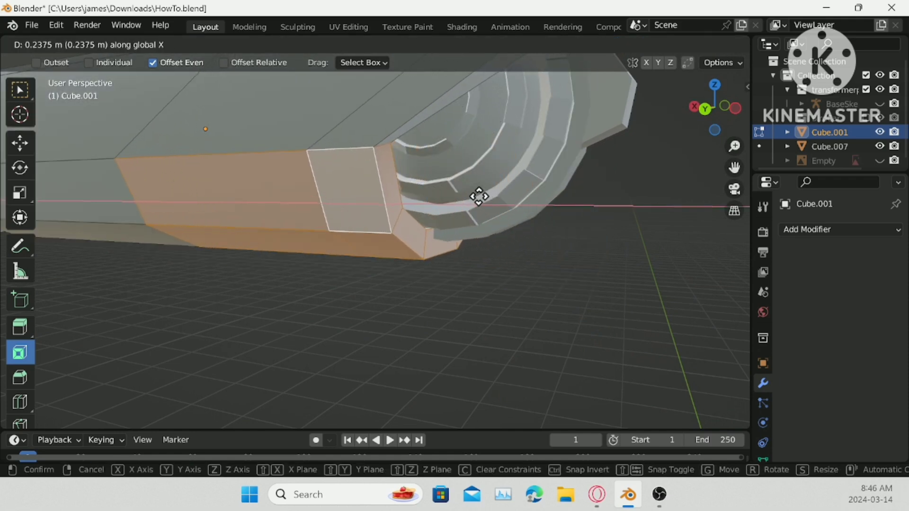
click(437, 198)
middle_drag(438, 198, 552, 219)
key(Tab)
scroll(415, 229, down, 5)
middle_drag(415, 229, 394, 258)
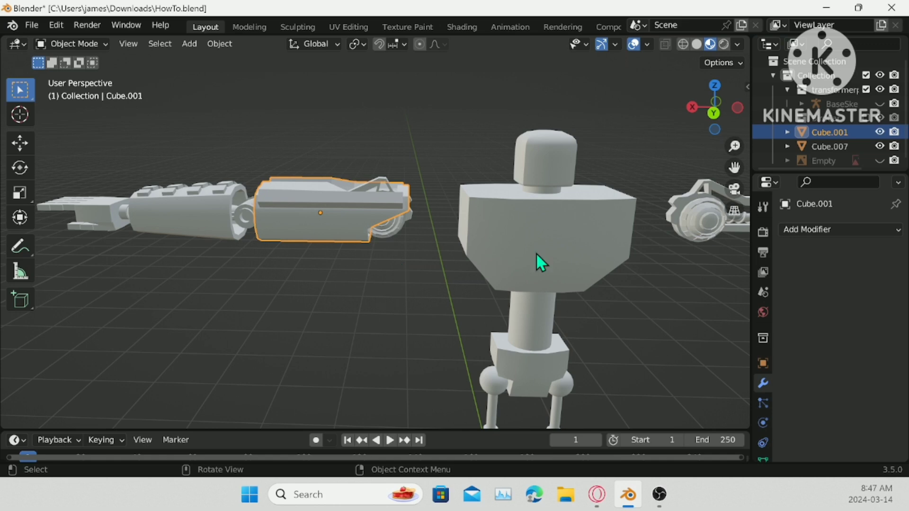
- Add a Mirror modifier along X to the upper-arm cover and set the cover's origin to the 3D cursor
click(822, 227)
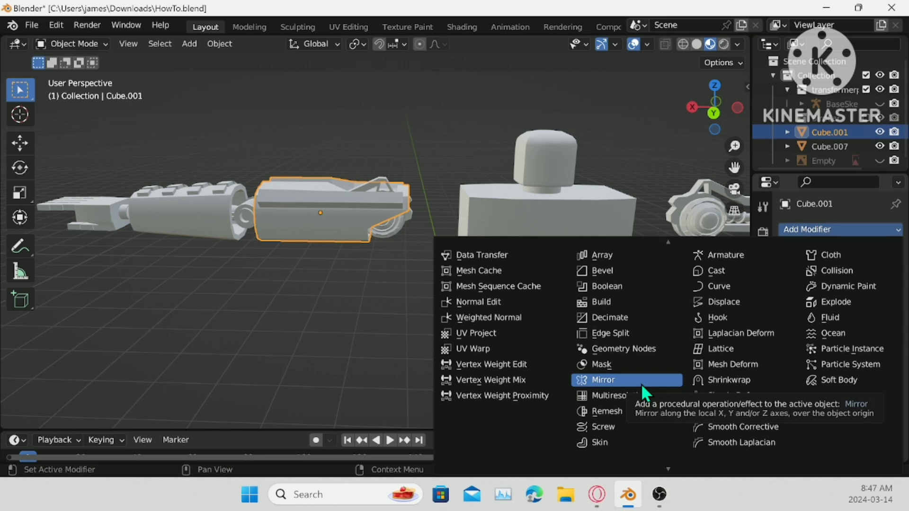
click(820, 230)
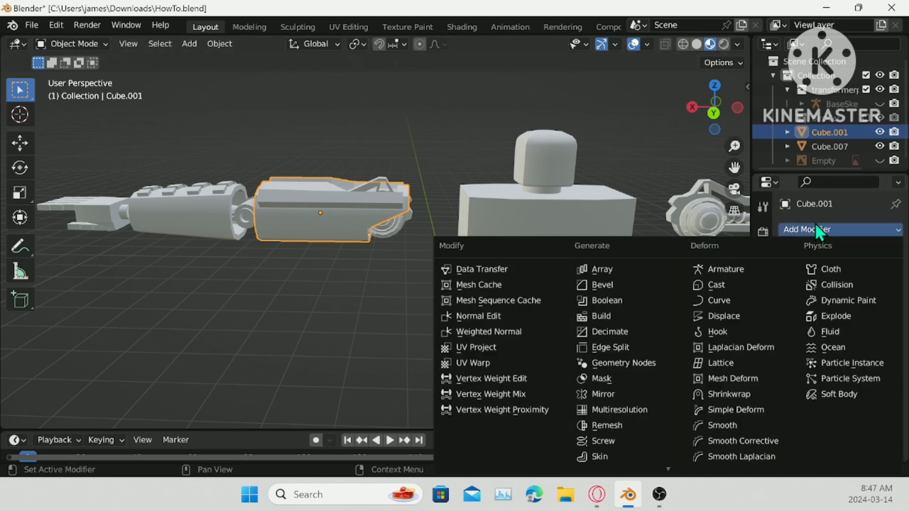
click(623, 397)
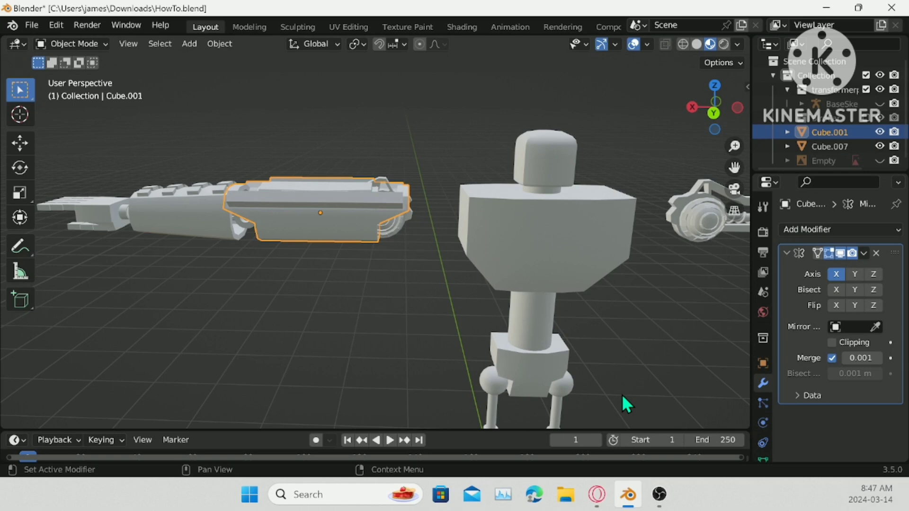
right_click(373, 280)
mouse_move(356, 232)
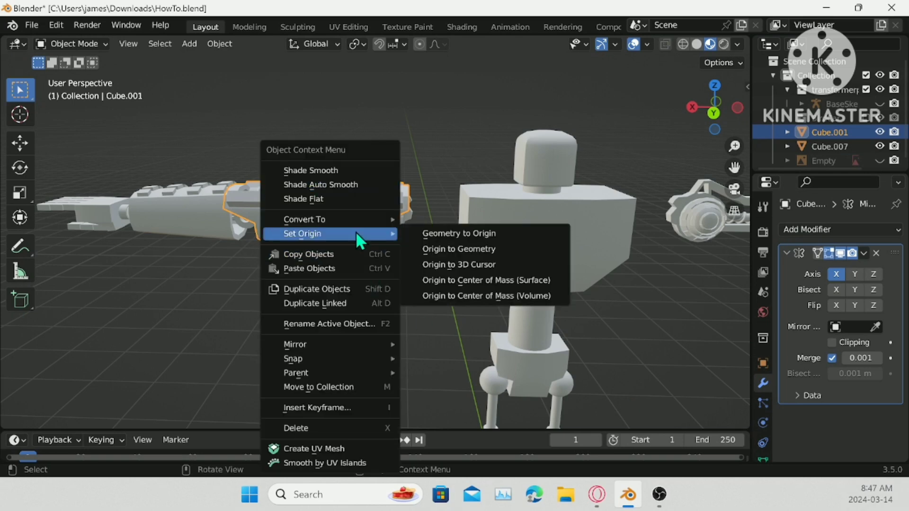
click(446, 264)
- Snap the 3D cursor to the world origin between the feet
scroll(448, 266, down, 5)
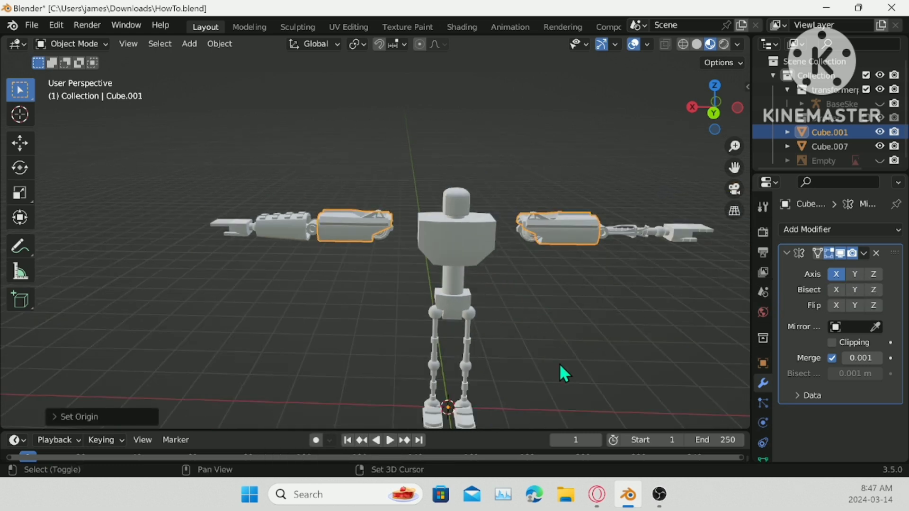
shift+middle_drag(559, 363, 489, 234)
scroll(424, 376, up, 3)
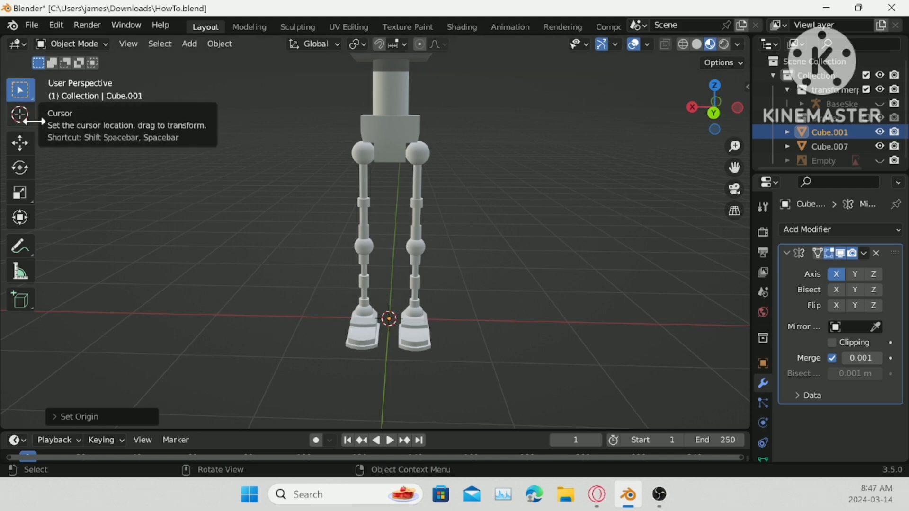
right_click(566, 181)
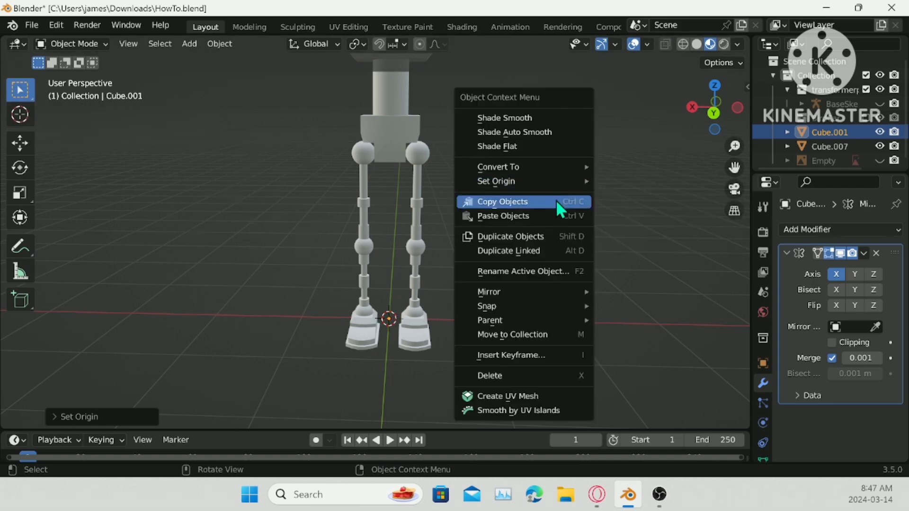
mouse_move(526, 310)
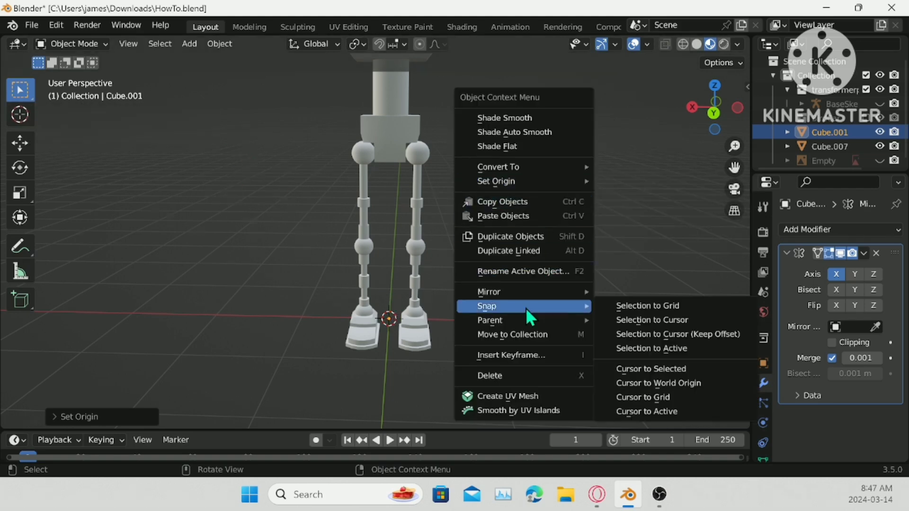
click(708, 380)
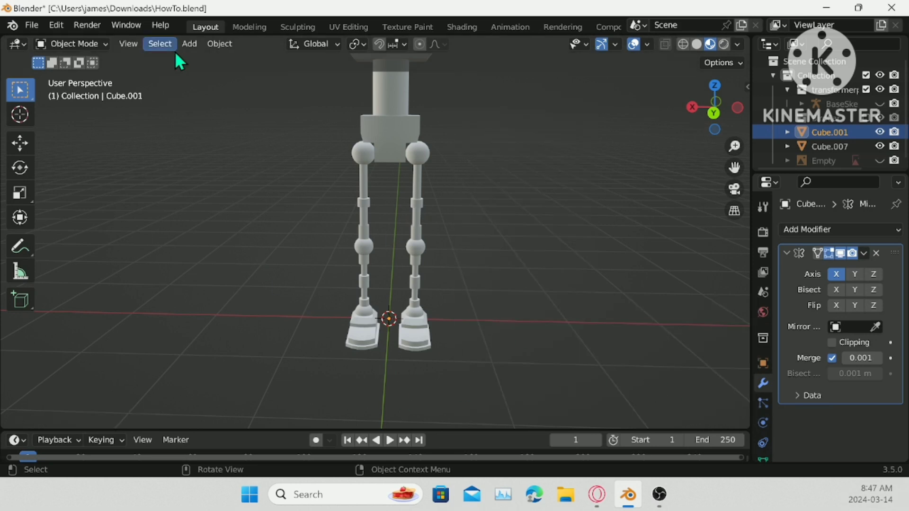
- Place the 3D cursor in empty space beside the legs and snap it back to the world origin
click(20, 114)
click(283, 178)
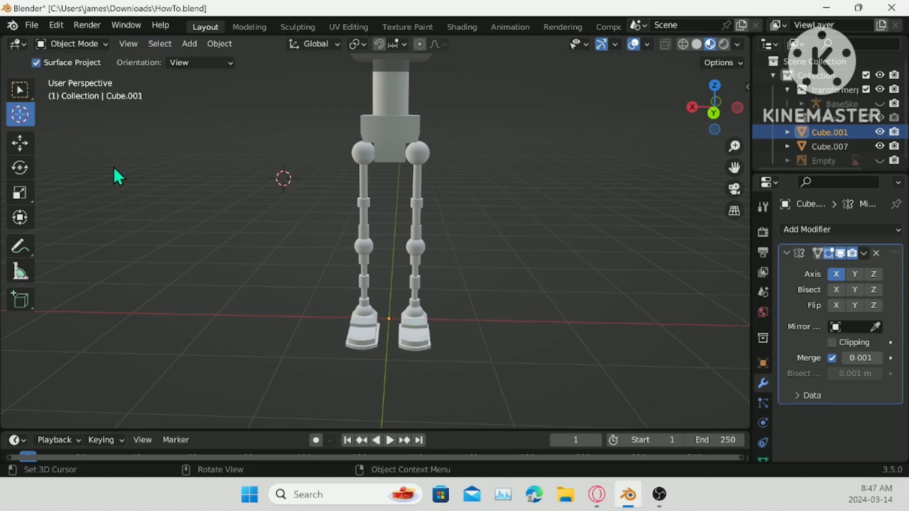
click(20, 89)
right_click(633, 279)
mouse_move(631, 275)
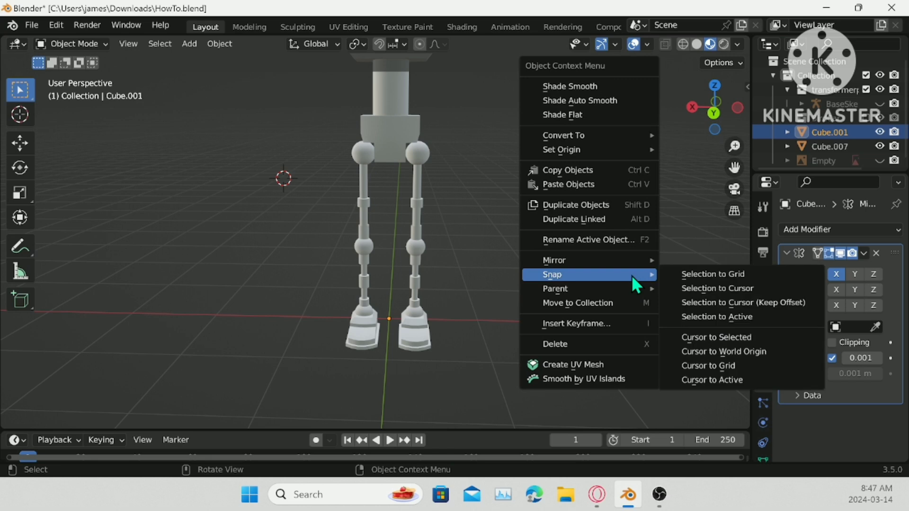
click(742, 351)
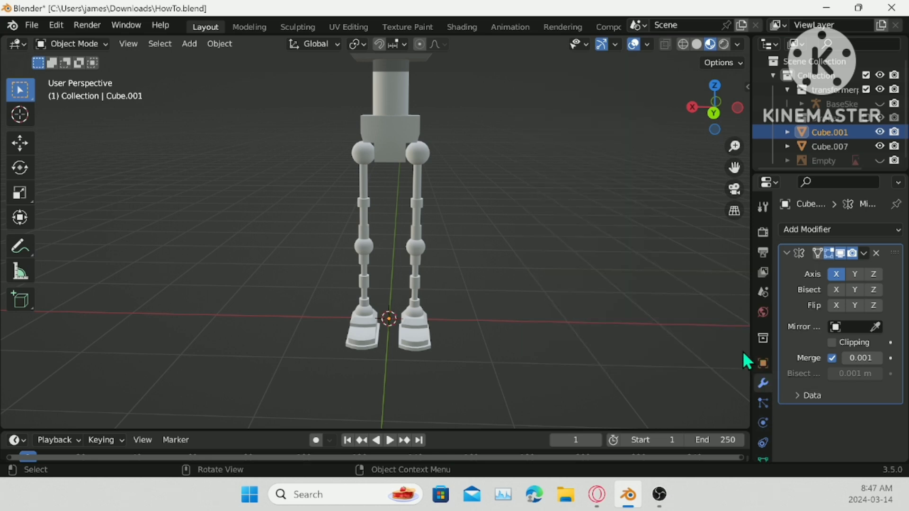
- Reveal all hidden objects and hide only the BaseSkell armature again
scroll(567, 180, down, 3)
shift+middle_drag(461, 144, 446, 329)
scroll(427, 326, up, 5)
key(alt+h)
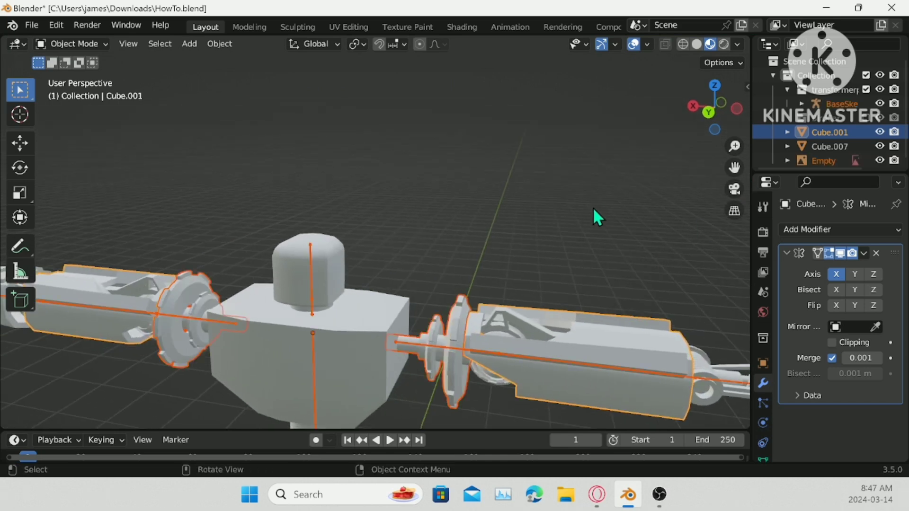
click(524, 353)
key(h)
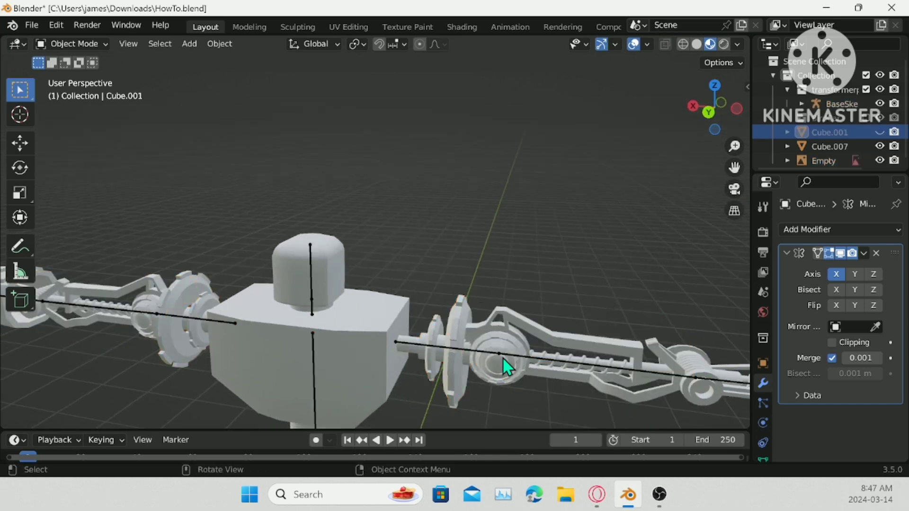
key(alt+h)
click(517, 357)
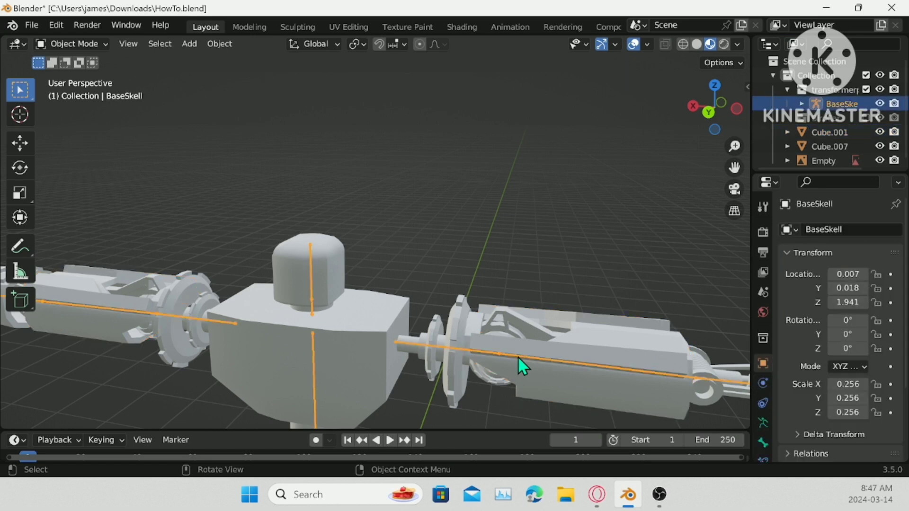
key(h)
- Select the ribbed forearm sleeve and set its origin to the 3D cursor
middle_drag(518, 357, 471, 309)
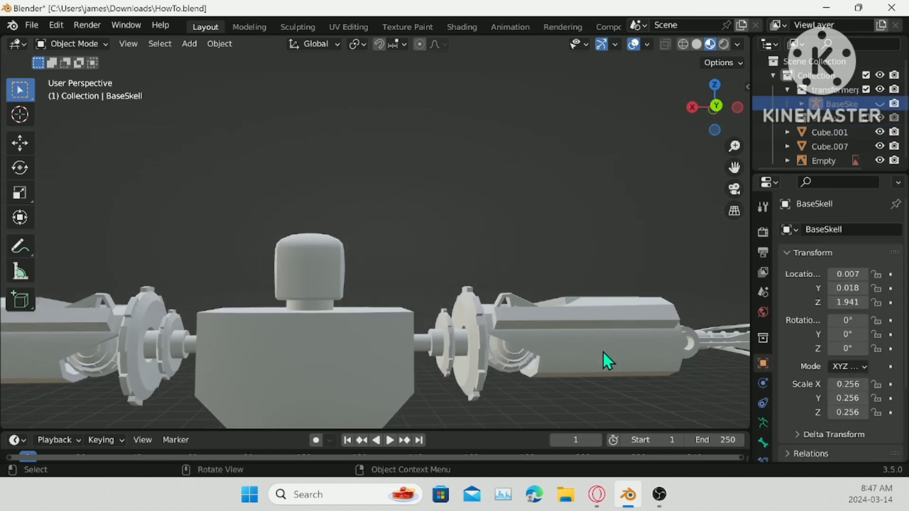
shift+middle_drag(358, 324, 573, 326)
scroll(381, 307, down, 4)
middle_drag(381, 308, 163, 299)
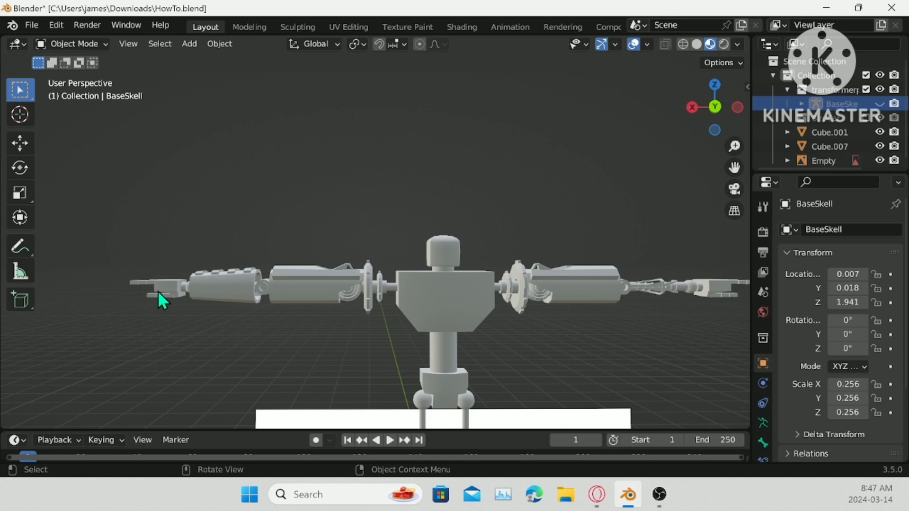
click(230, 290)
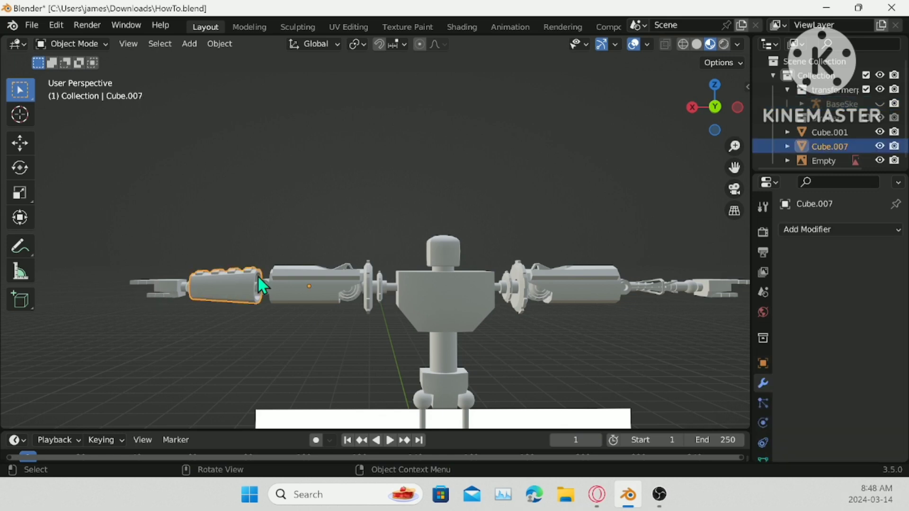
right_click(330, 208)
mouse_move(280, 115)
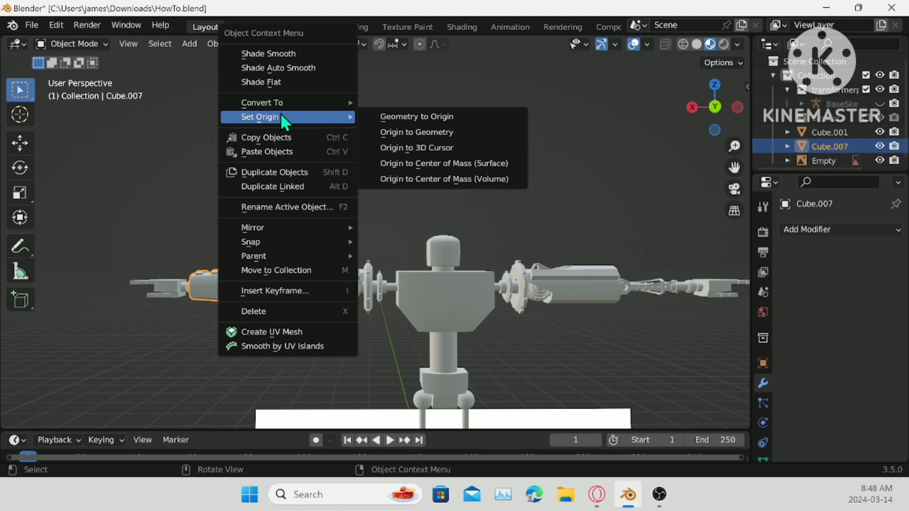
click(495, 147)
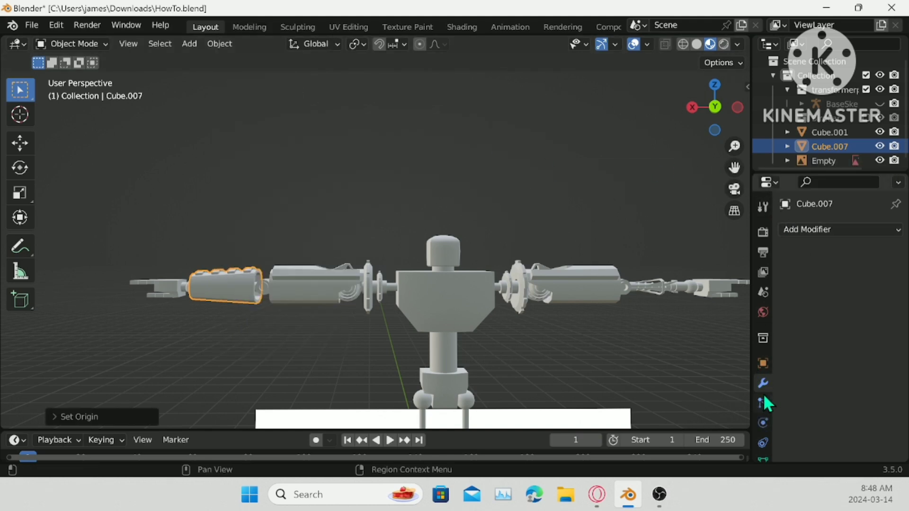
- Add a Mirror modifier along X to the forearm sleeve and apply it
click(763, 372)
click(763, 383)
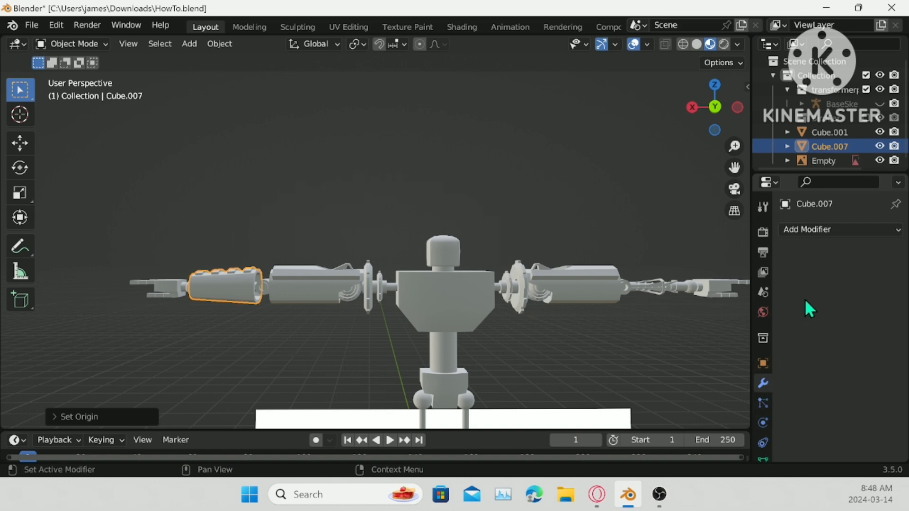
click(823, 236)
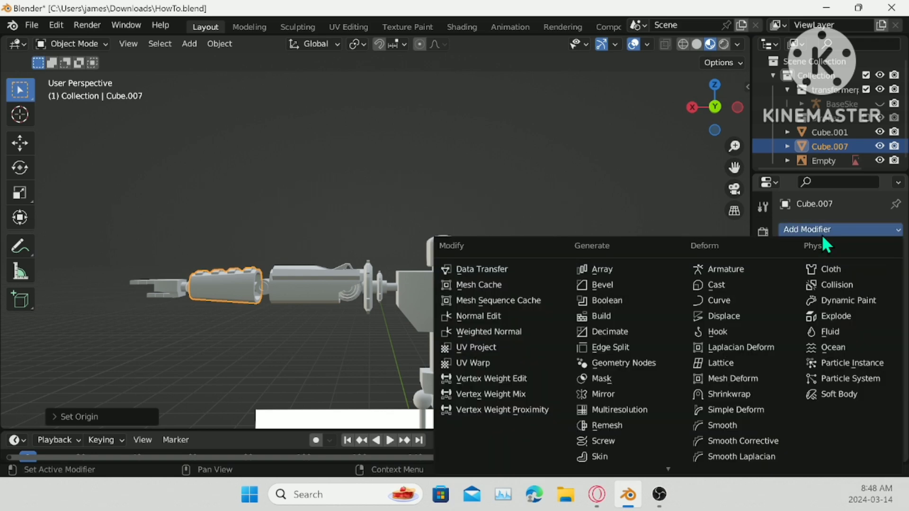
click(629, 395)
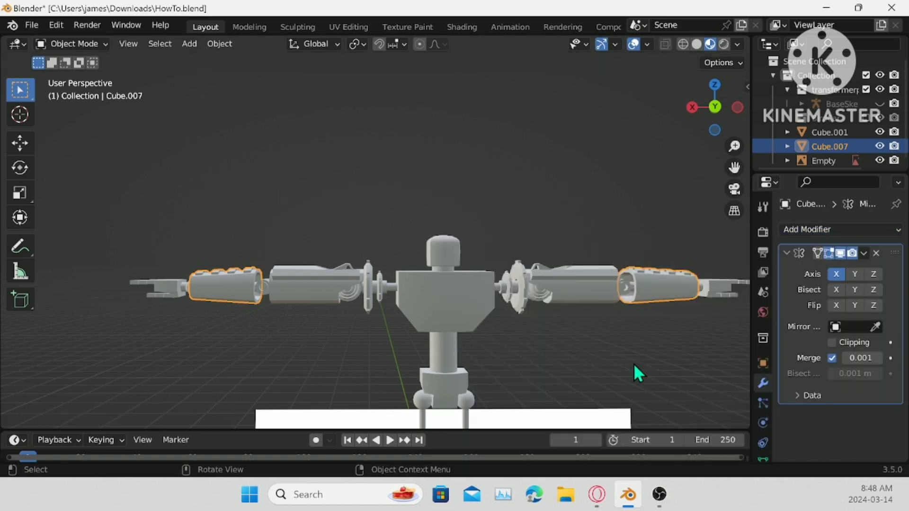
click(865, 253)
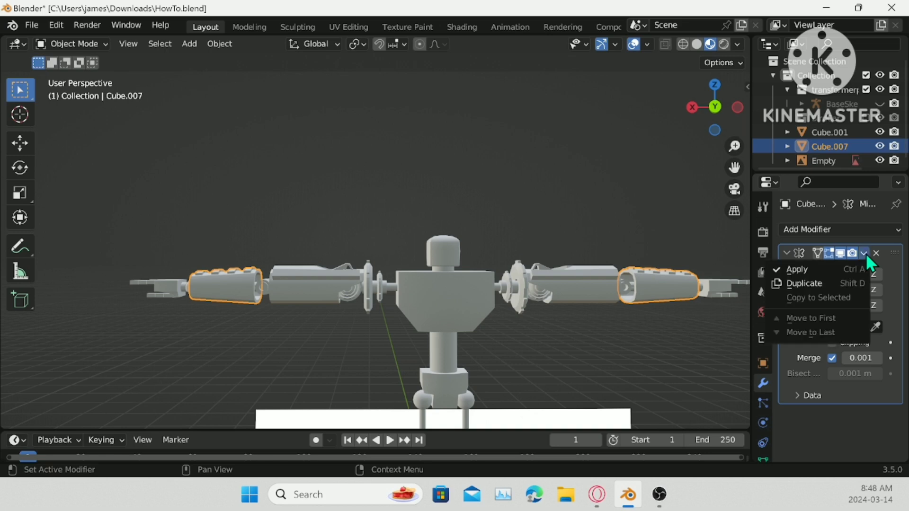
click(811, 273)
- Deselect the forearm sleeves and hide the car reference image
middle_drag(540, 280, 527, 354)
click(527, 354)
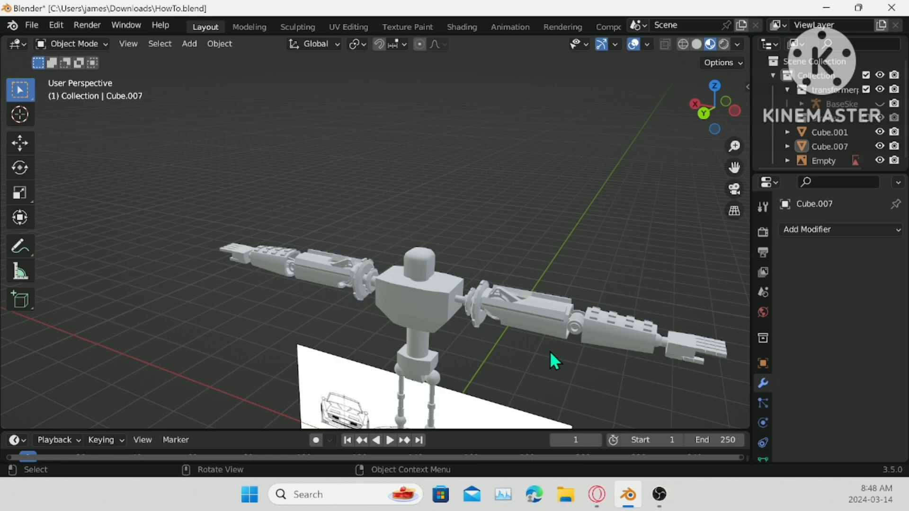
middle_drag(577, 362, 537, 339)
click(536, 340)
key(h)
- Select the mirrored upper-arm cover and apply its Mirror modifier
scroll(529, 249, up, 3)
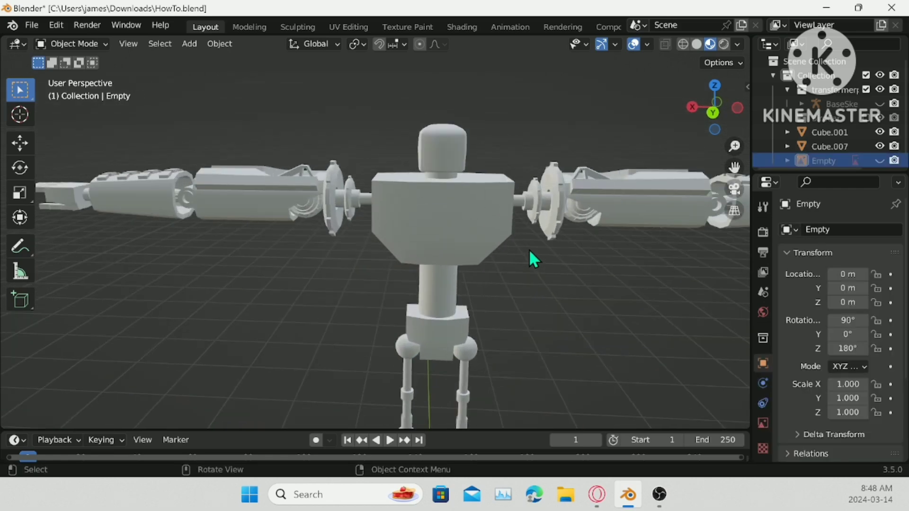
middle_drag(529, 248, 469, 237)
click(469, 237)
click(578, 240)
click(509, 241)
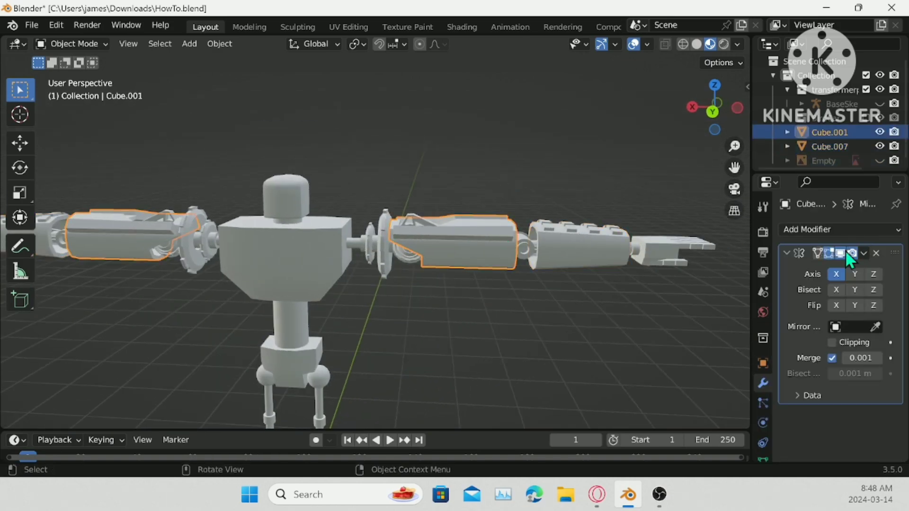
click(863, 256)
click(859, 268)
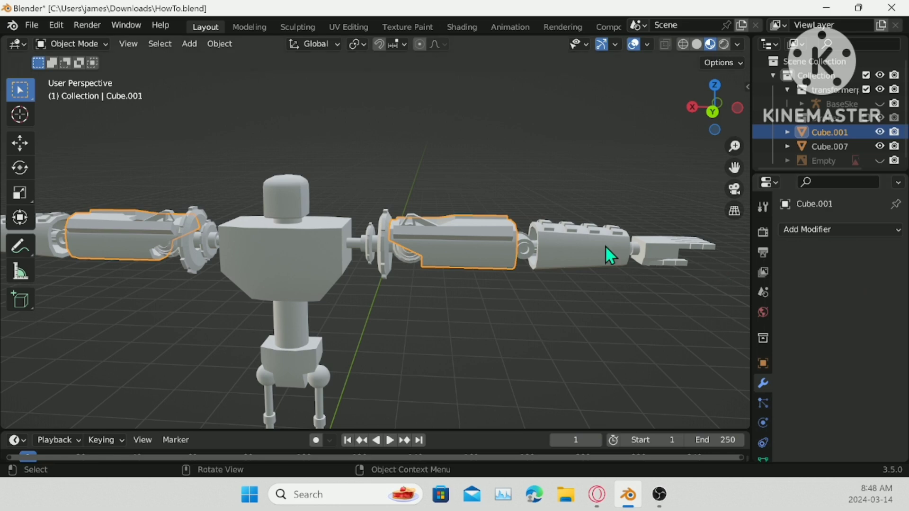
click(603, 243)
key(Tab)
right_click(523, 428)
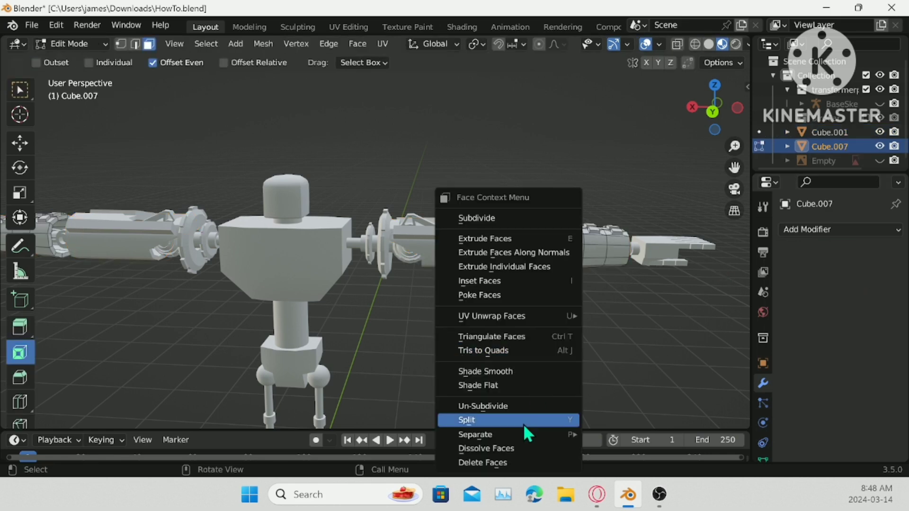
key(Tab)
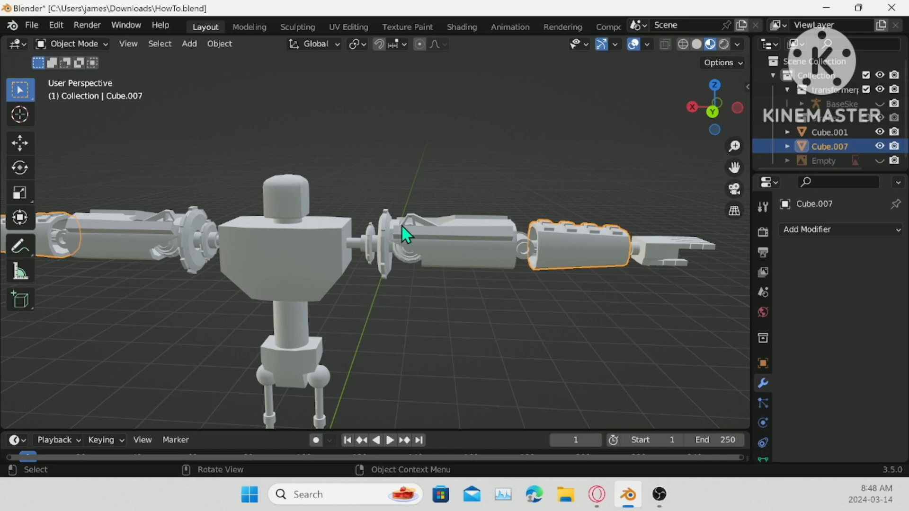
click(417, 227)
click(568, 235)
click(470, 239)
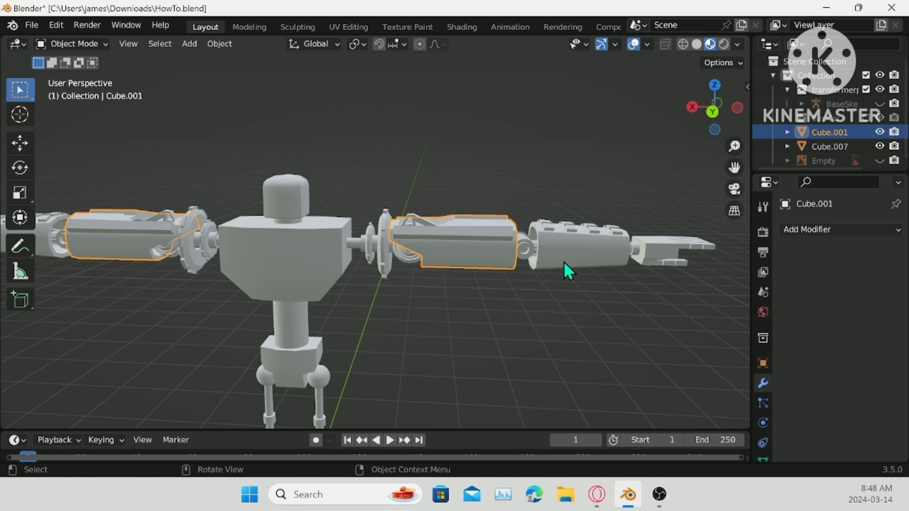
- Deselect the upper-arm covers and save the file
scroll(431, 203, up, 5)
middle_drag(431, 204, 387, 149)
click(387, 161)
key(ctrl+s)
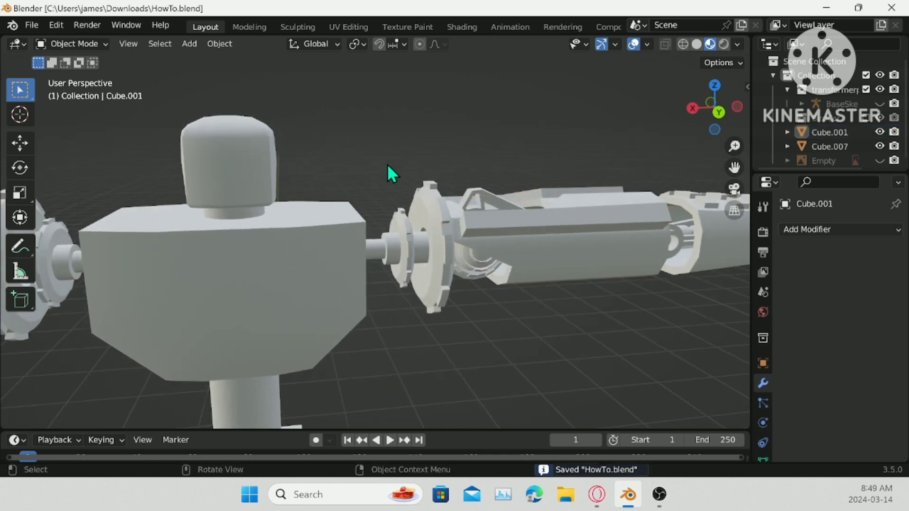
- Select the torso block and reveal the hidden finished robot model over the base body
middle_drag(388, 166, 404, 250)
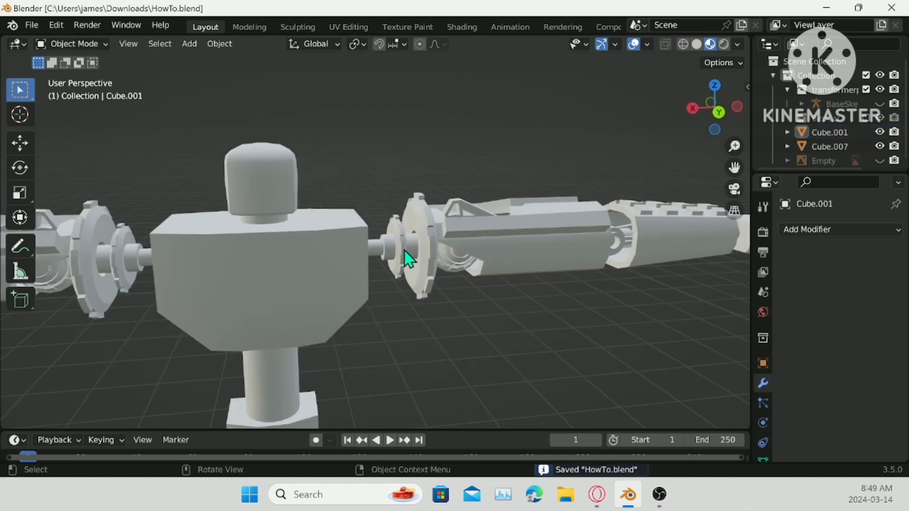
click(331, 271)
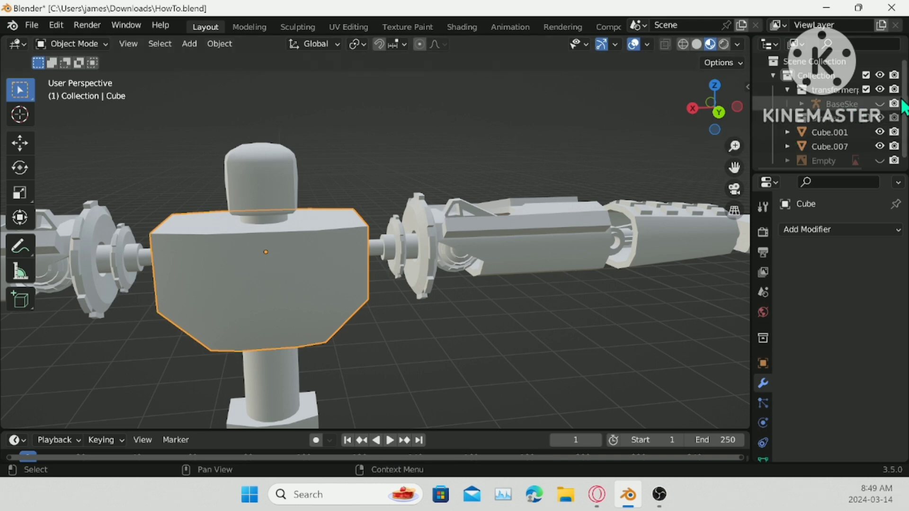
click(864, 118)
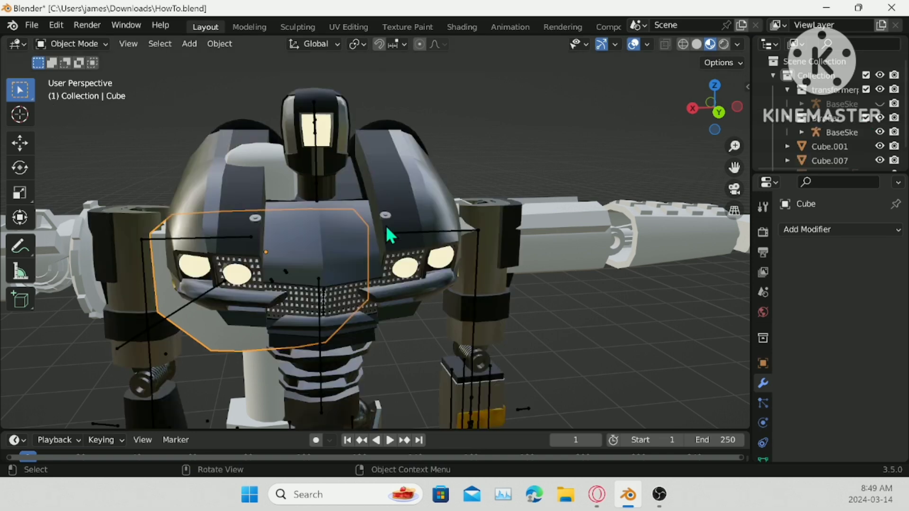
- Move the finished robot's armature along the X axis to about 6.58 m, clear of the base body
scroll(384, 225, down, 4)
click(349, 267)
key(g)
key(x)
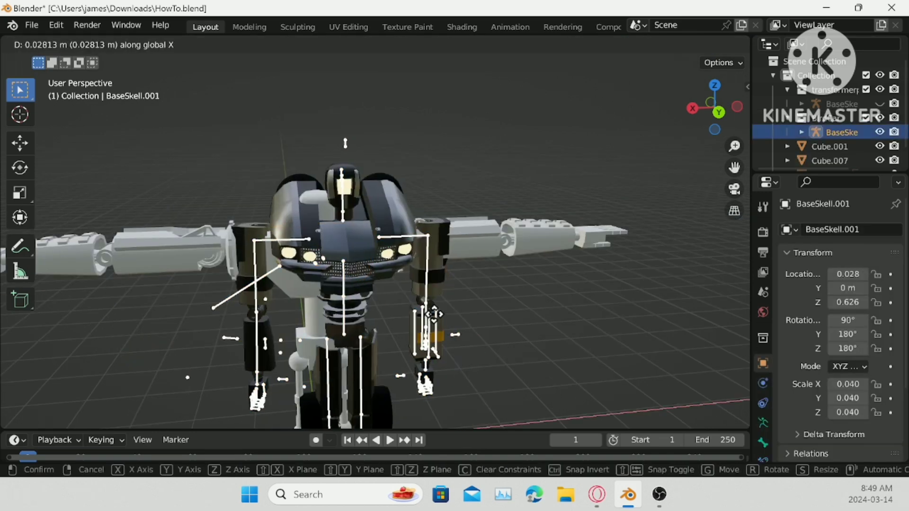
click(658, 292)
scroll(425, 302, down, 3)
shift+middle_drag(383, 320, 502, 269)
scroll(460, 226, up, 1)
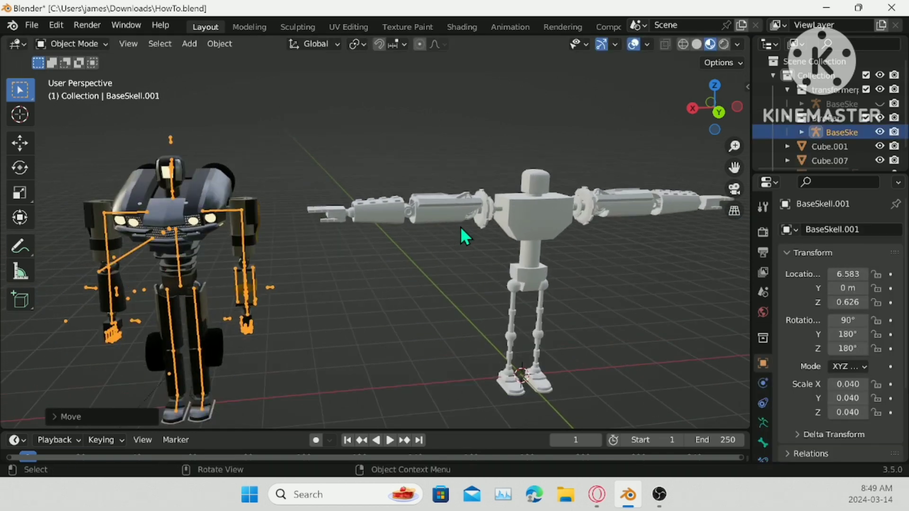
- Hide the armature of the finished robot
click(269, 222)
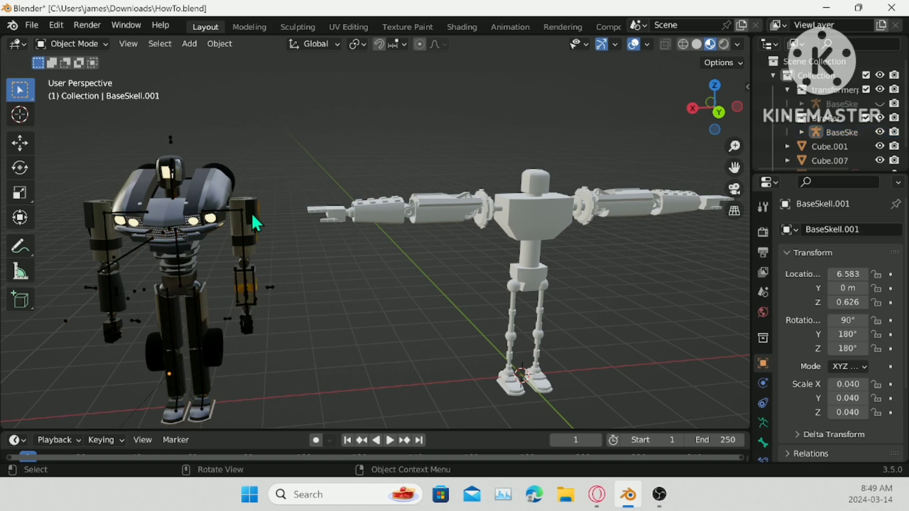
click(234, 214)
scroll(248, 212, up, 6)
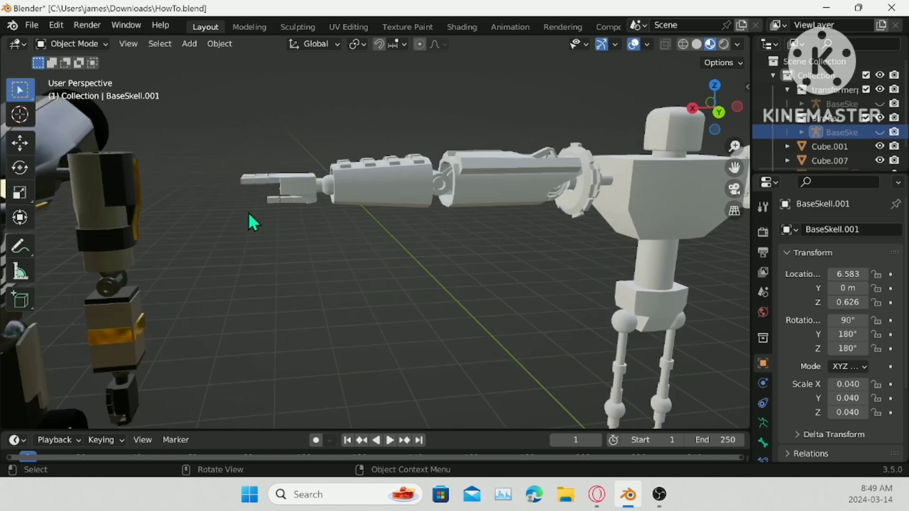
- Examine the finished robot's upper-arm cover from the front and above, including how it sits over the arm
shift+middle_drag(305, 211, 502, 274)
click(427, 234)
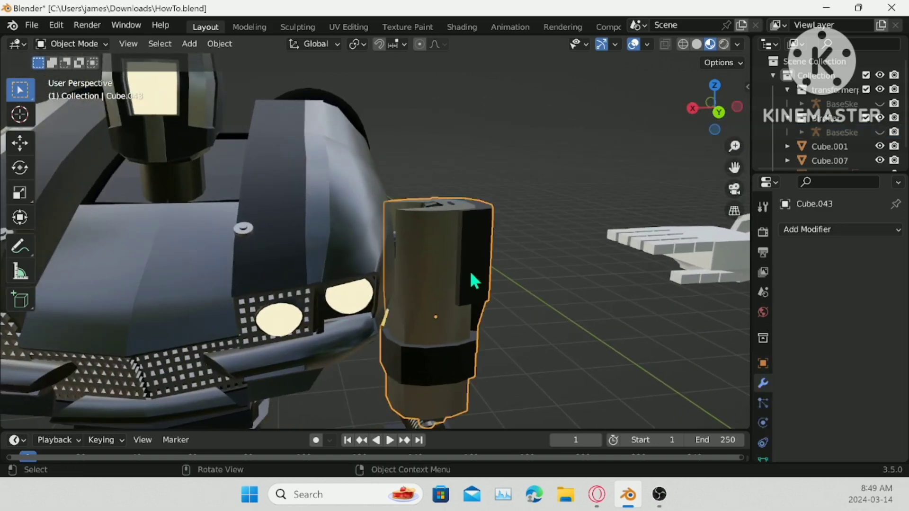
key(g)
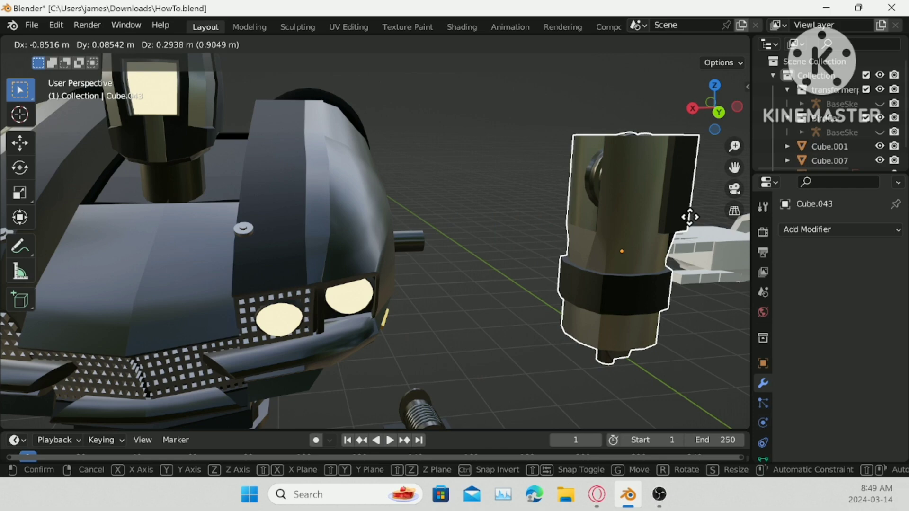
right_click(627, 205)
middle_drag(575, 202, 578, 234)
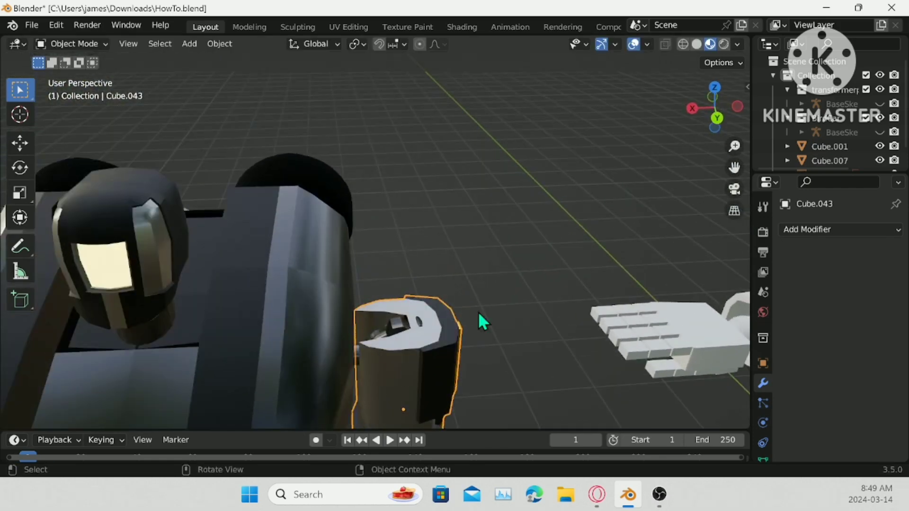
middle_drag(352, 295, 457, 197)
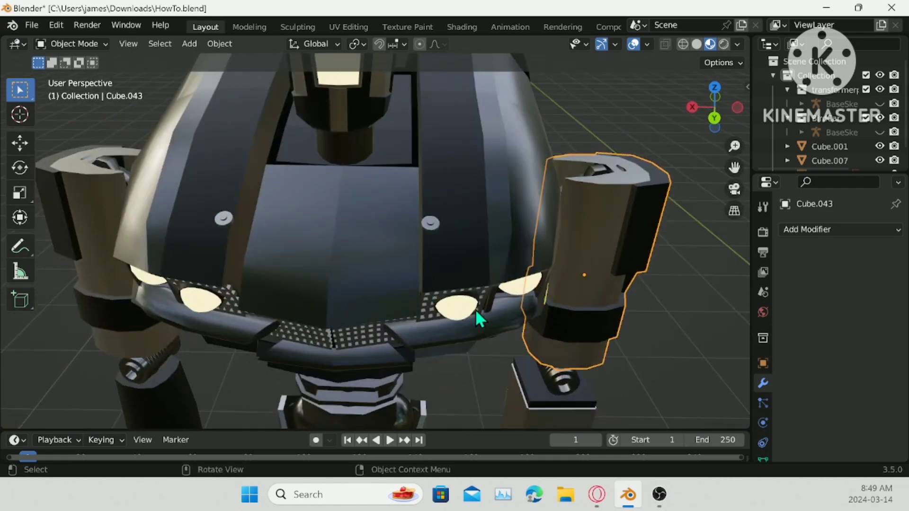
scroll(391, 214, down, 6)
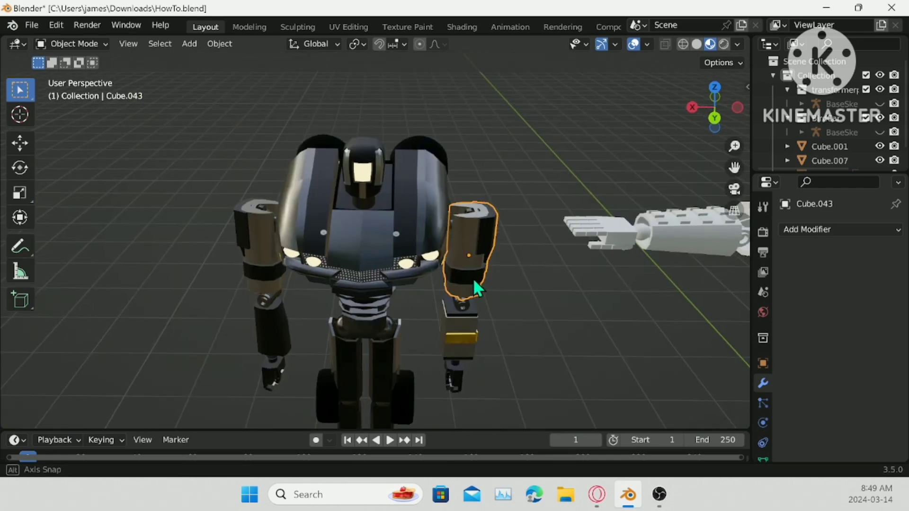
middle_drag(473, 278, 285, 240)
scroll(284, 240, down, 5)
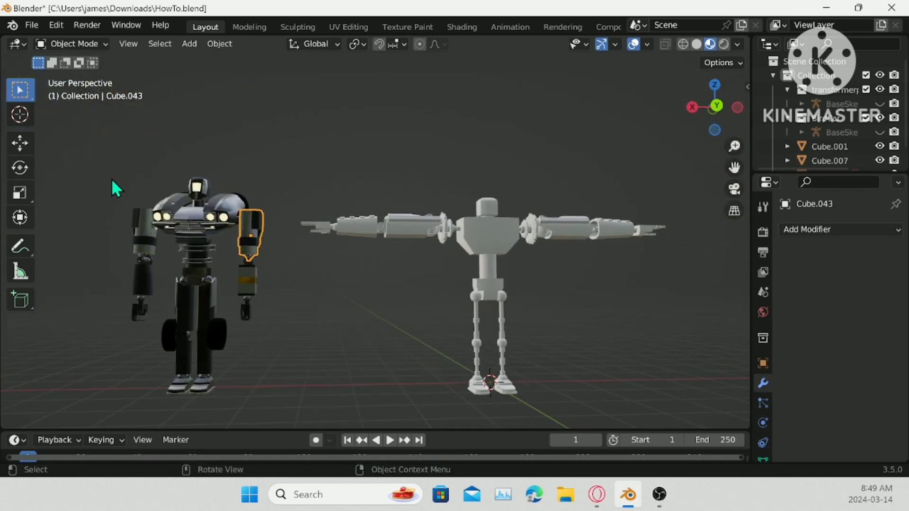
- Select the finished robot's parts and exclude their collection from the view layer, leaving the base body in view
drag(109, 176, 256, 383)
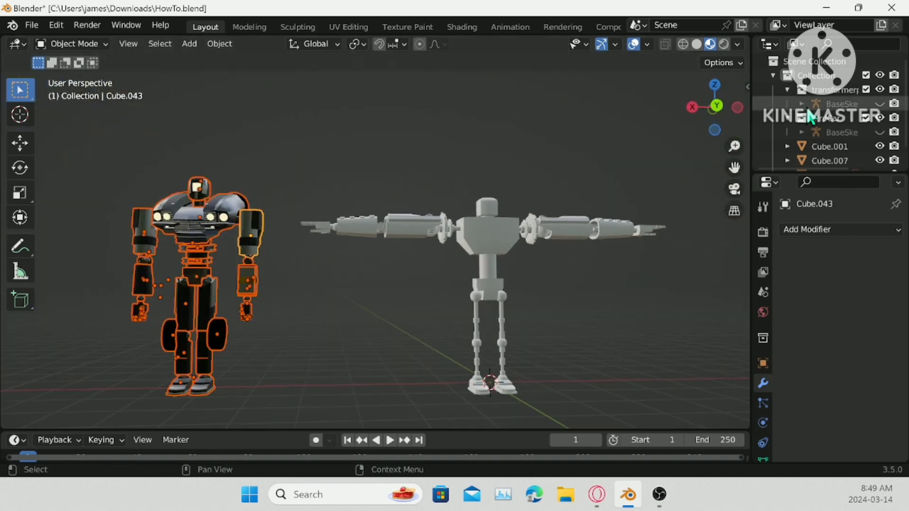
click(866, 118)
middle_drag(575, 237, 471, 227)
scroll(471, 227, up, 1)
scroll(470, 226, up, 1)
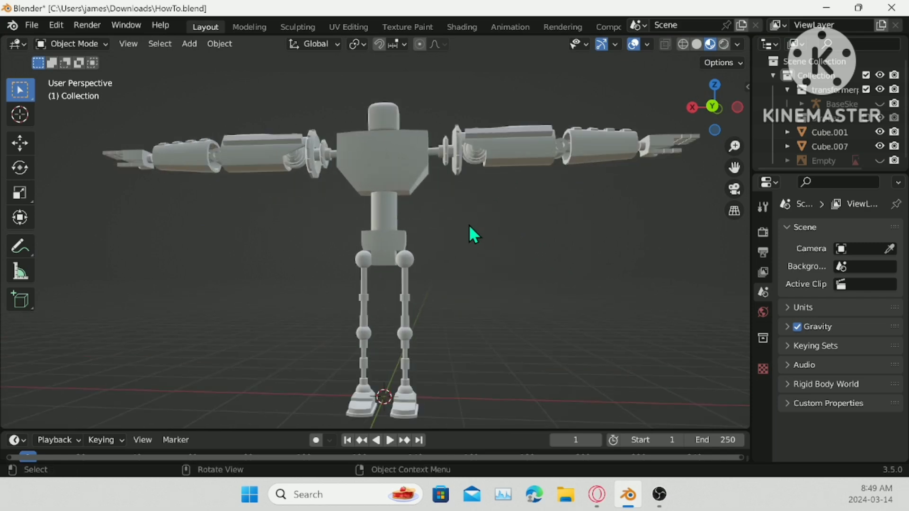
- Add a cube and snap it to the centre of the base body's upper-leg piece on the +X side
click(188, 43)
mouse_move(194, 58)
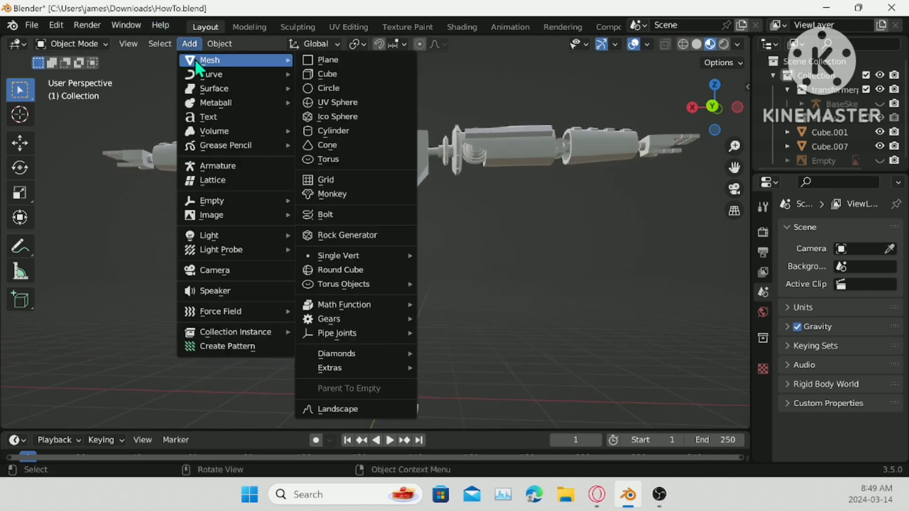
click(336, 73)
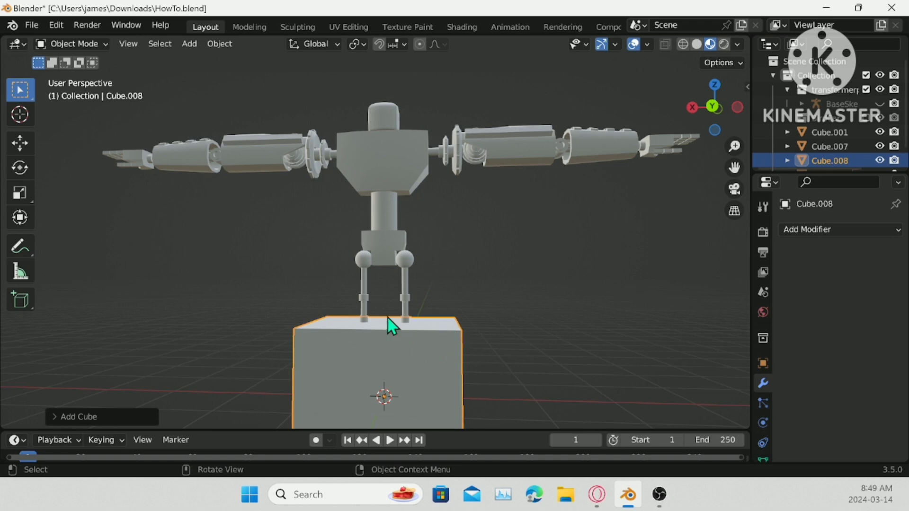
scroll(478, 314, up, 3)
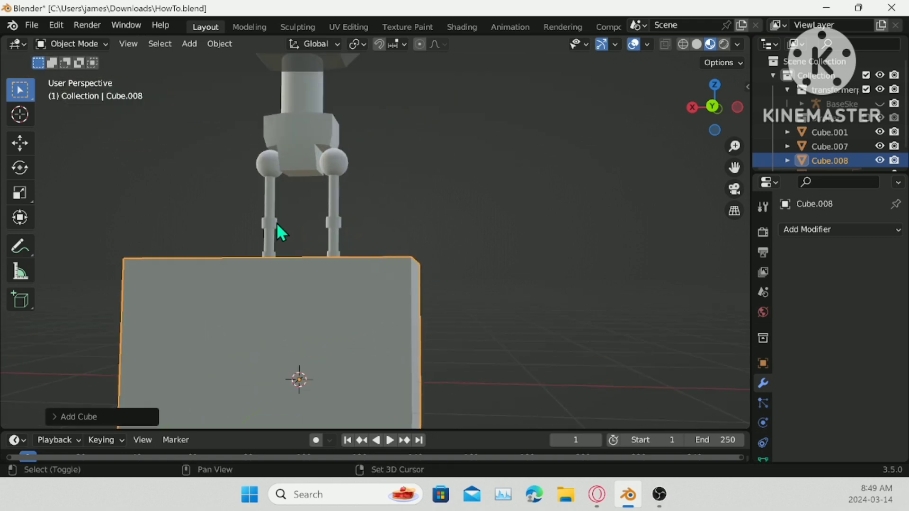
shift+click(276, 223)
right_click(416, 225)
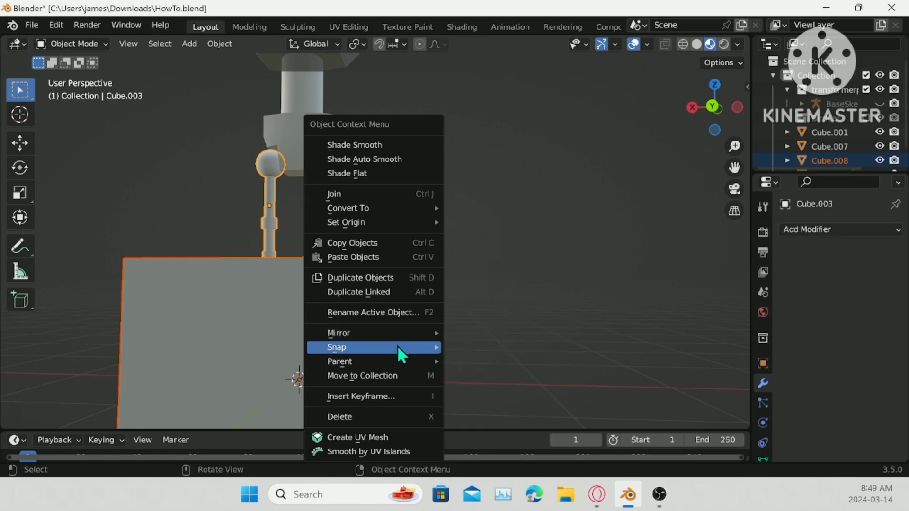
mouse_move(396, 345)
click(530, 278)
- Scale the new cube down uniformly to a small block around the upper leg
click(356, 240)
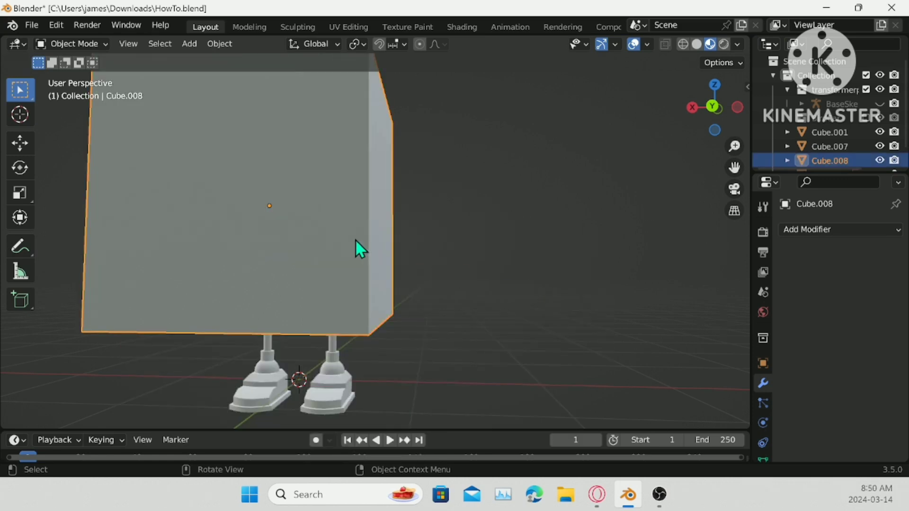
key(s)
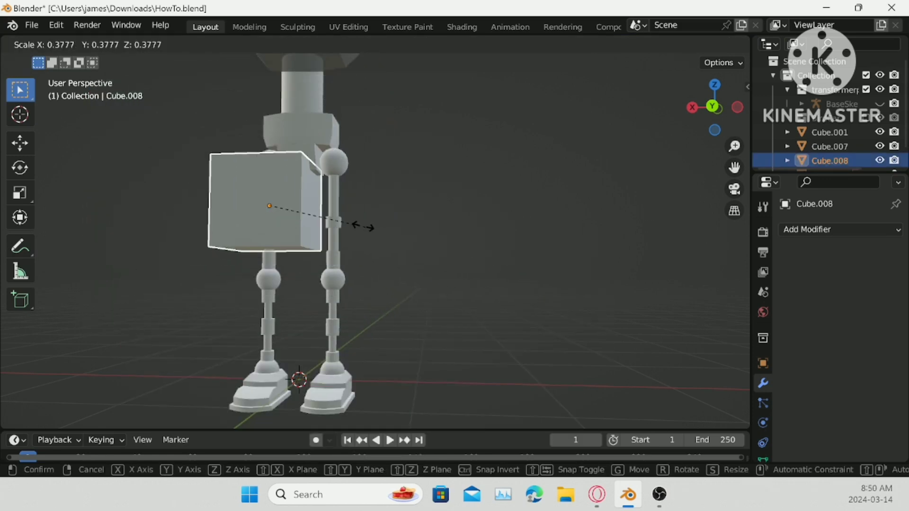
click(305, 209)
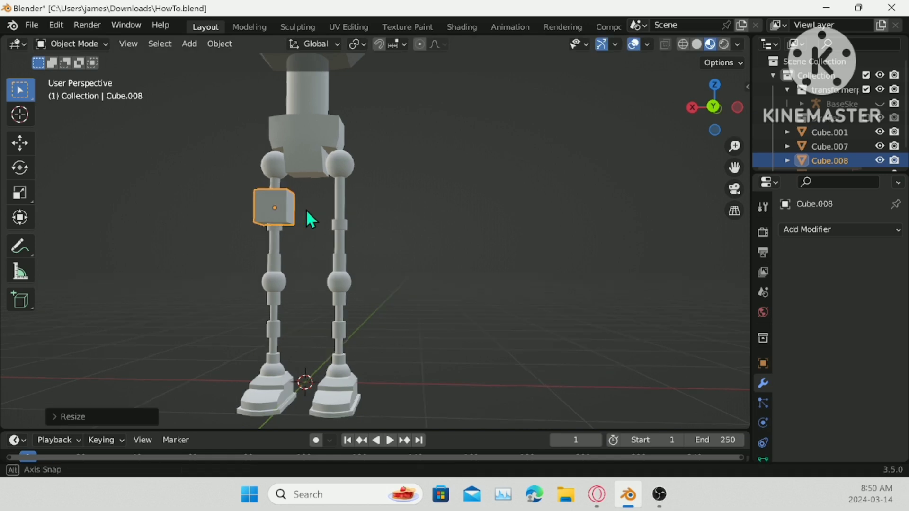
- In Edit Mode, add two evenly spaced vertical loop cuts dividing the thigh cube's width into thirds
middle_drag(306, 209, 382, 238)
click(128, 43)
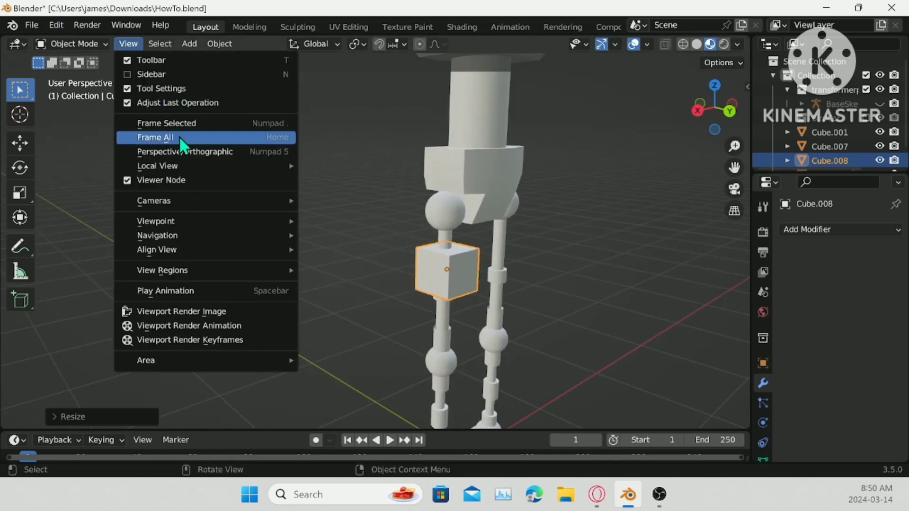
click(179, 122)
scroll(187, 133, down, 5)
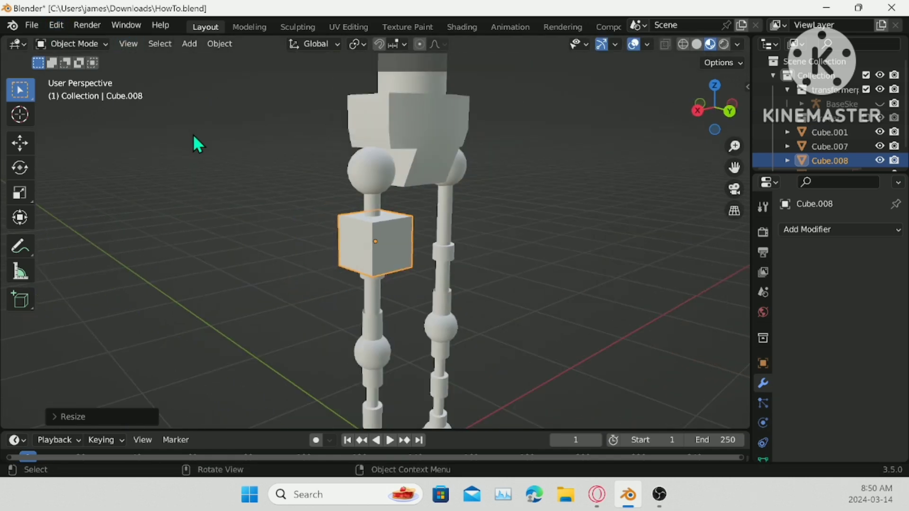
middle_drag(192, 135, 414, 248)
key(Tab)
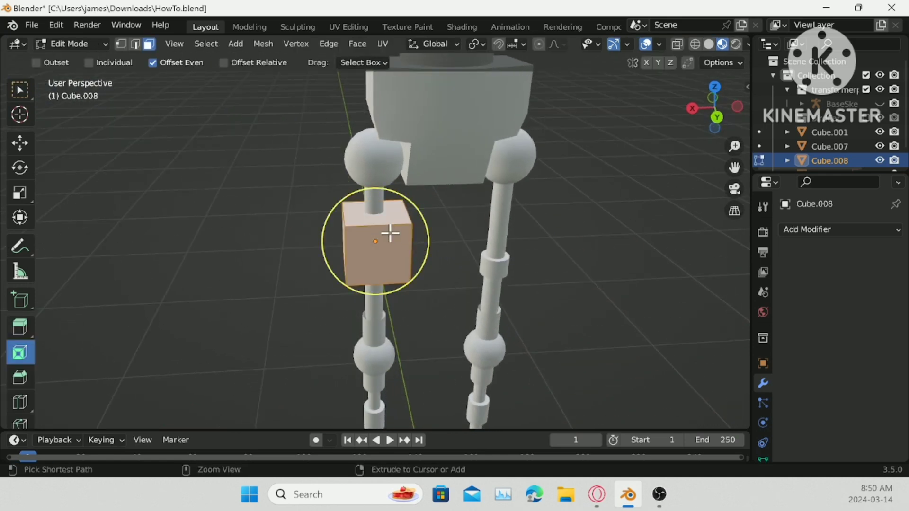
key(ctrl+r)
scroll(389, 233, up, 1)
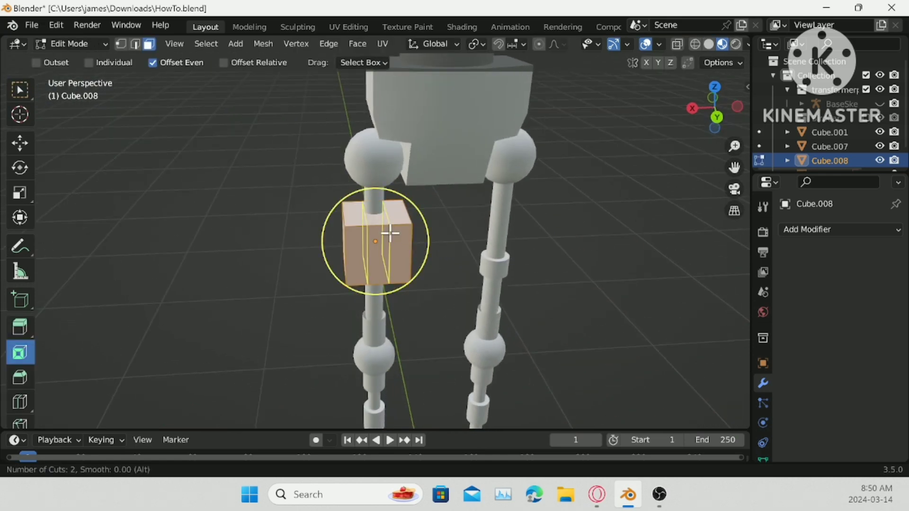
click(389, 233)
- Add two evenly spaced vertical loop cuts dividing the cube's depth into thirds, then deselect the mesh
key(ctrl+r)
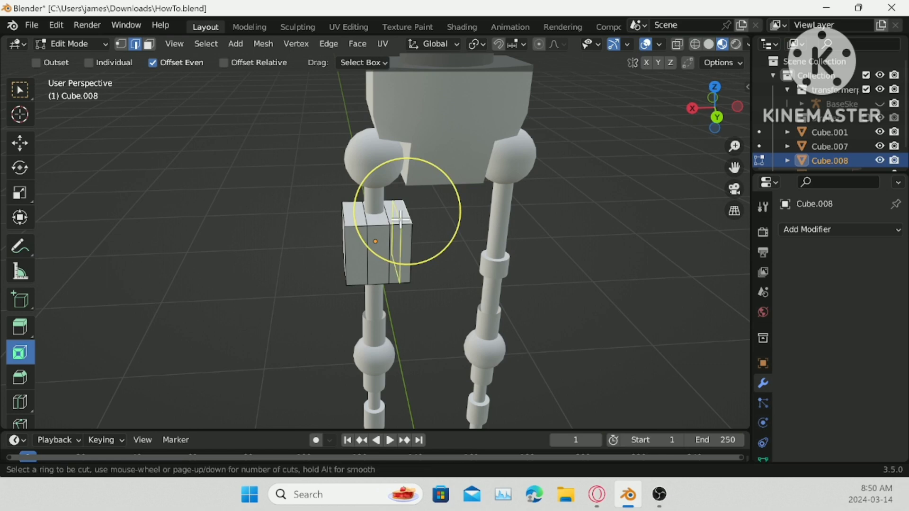
click(367, 213)
click(438, 218)
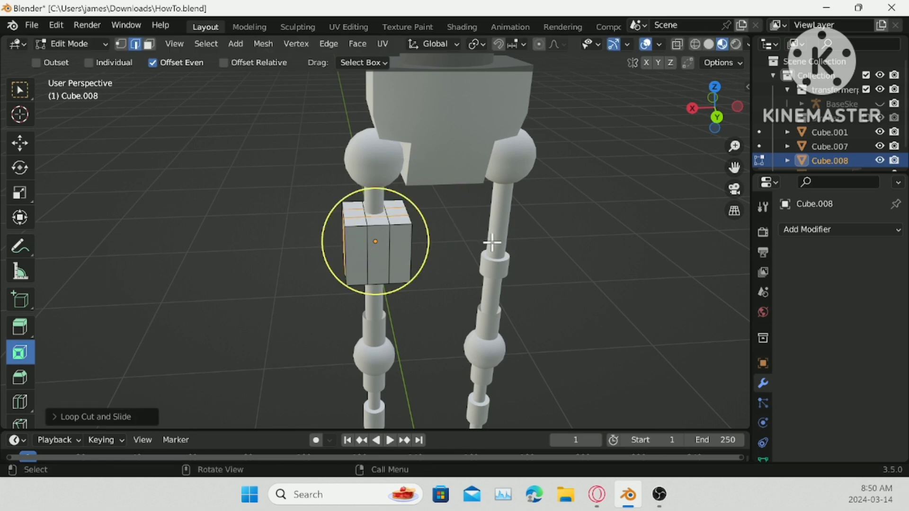
click(481, 229)
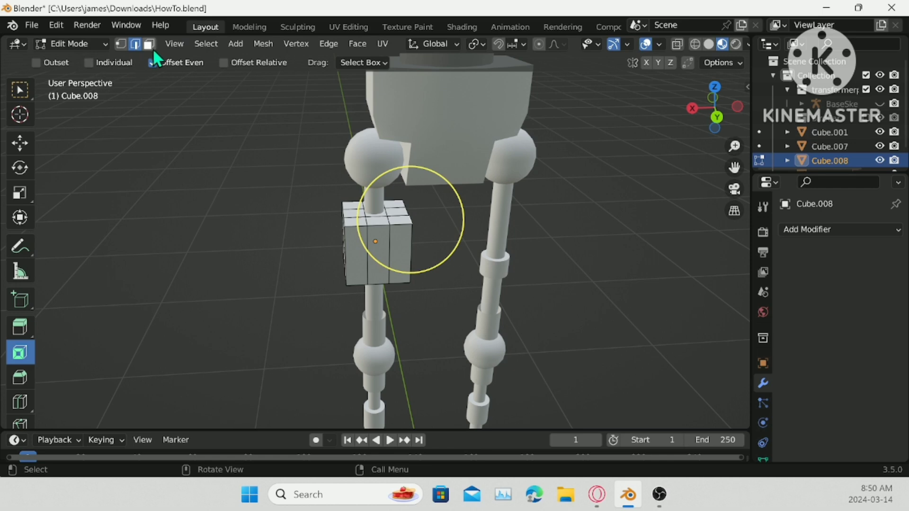
- Select all nine faces on the cube's top and all nine on its underside and delete them
click(150, 44)
scroll(543, 294, up, 4)
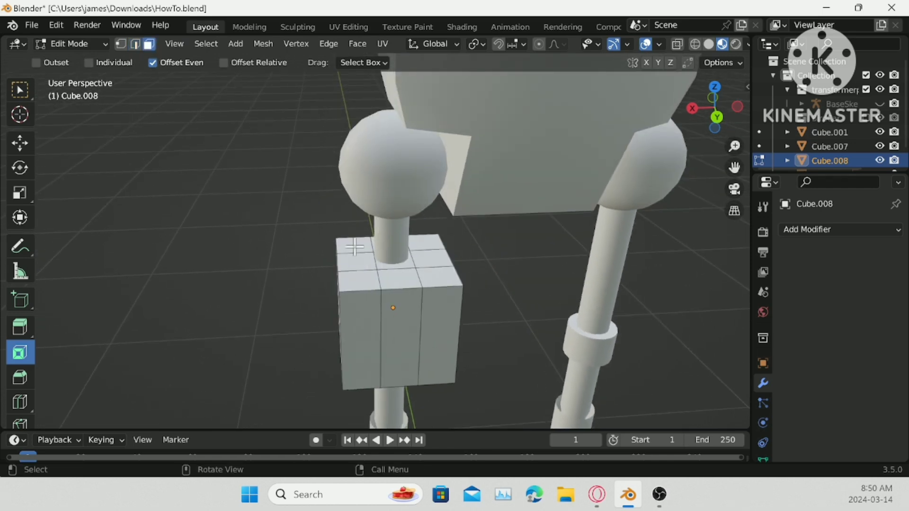
drag(354, 246, 432, 271)
middle_drag(432, 271, 392, 281)
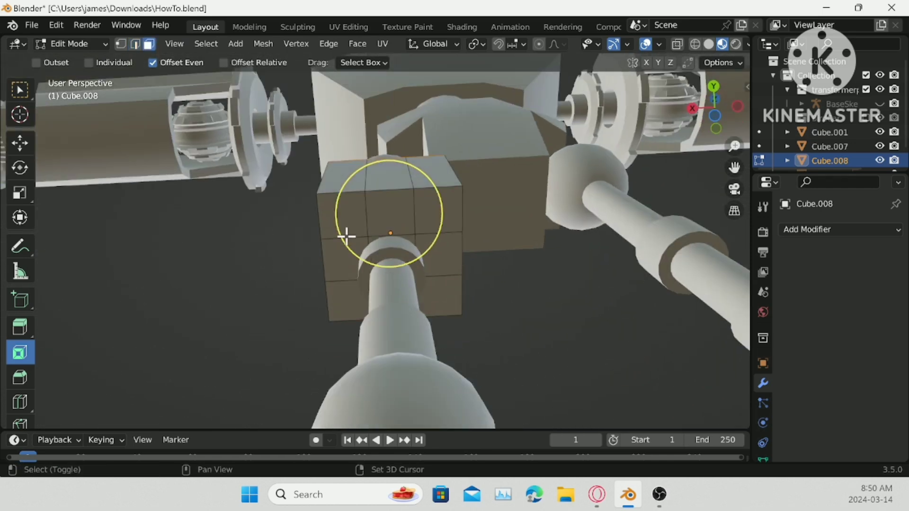
drag(346, 236, 450, 297)
right_click(626, 312)
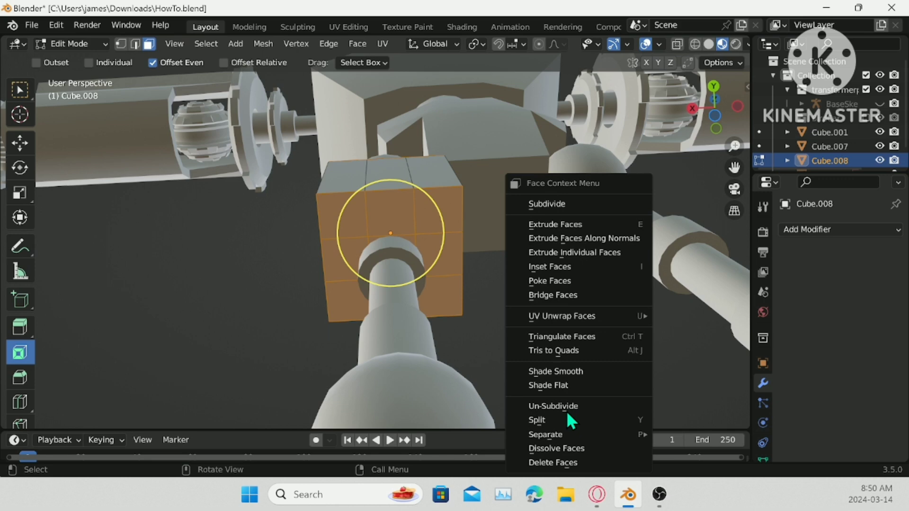
click(552, 462)
- Select the centre strip on each of the four sides and scale them outward in X and Y into a rounded sleeve
middle_drag(426, 308, 424, 282)
click(424, 282)
shift+middle_drag(350, 298, 374, 333)
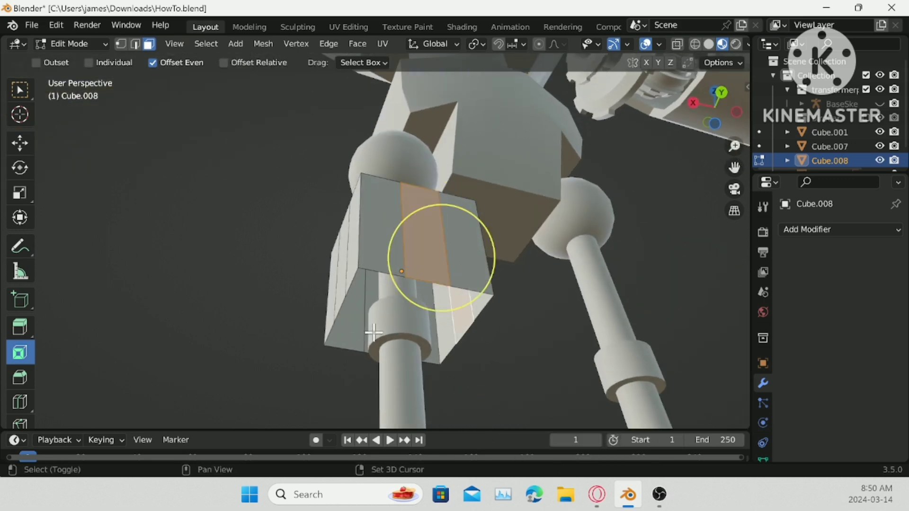
shift+click(337, 280)
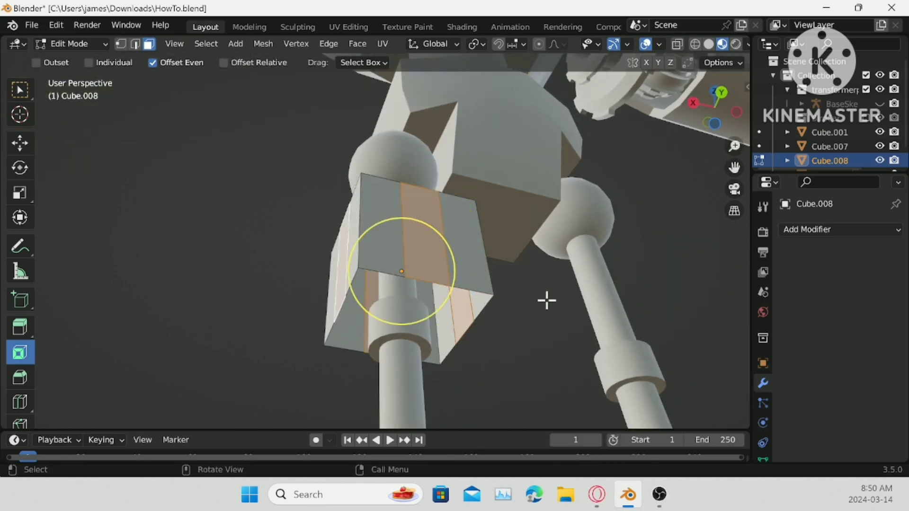
middle_drag(547, 301, 521, 300)
key(s)
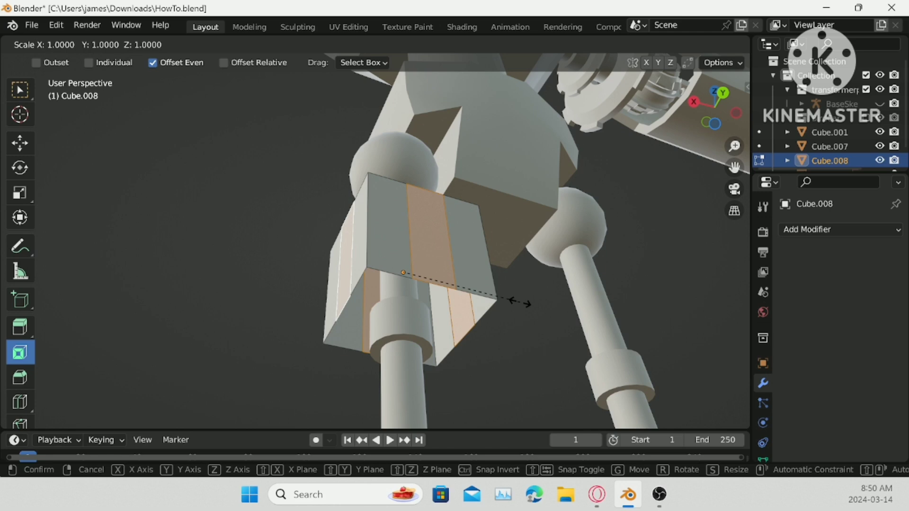
key(Escape)
key(s)
key(shift+z)
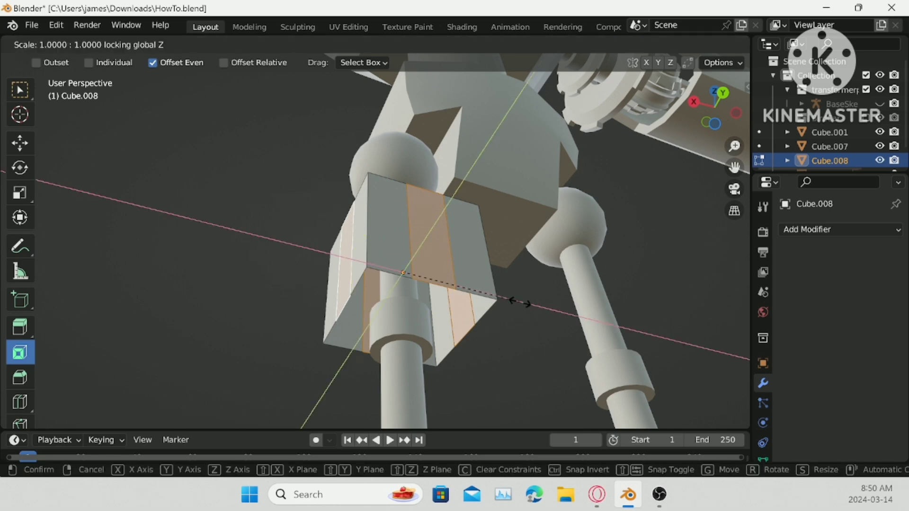
click(555, 305)
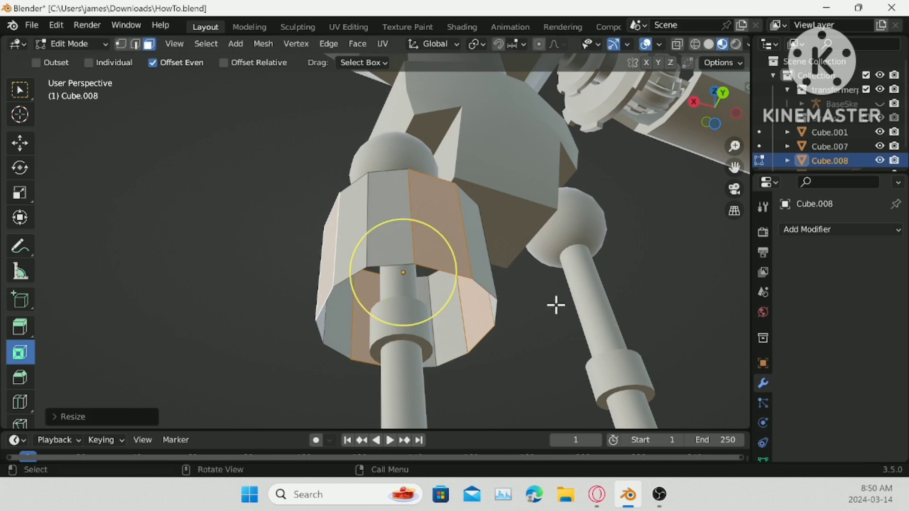
- Select the whole thigh sleeve, scale it down closer around the rod and stretch it along Z to cover most of the upper leg
key(a)
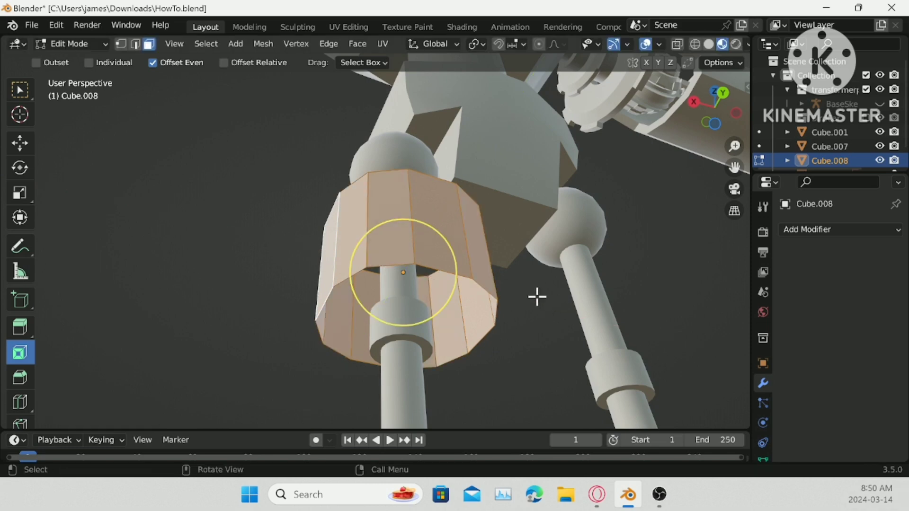
key(s)
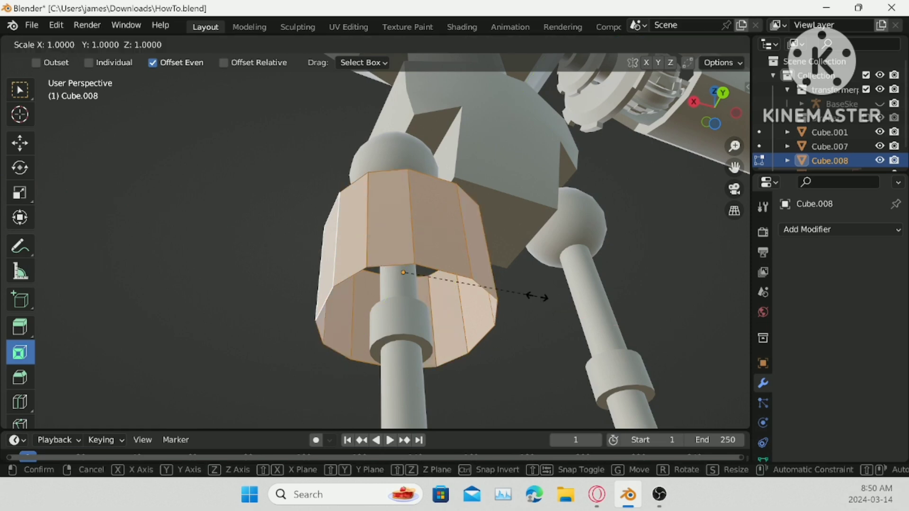
click(509, 298)
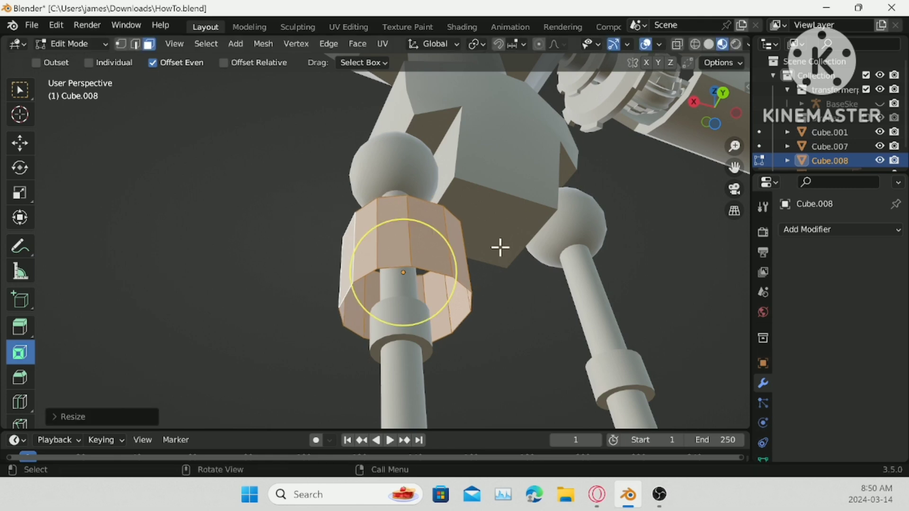
middle_drag(499, 248, 552, 311)
key(s)
key(z)
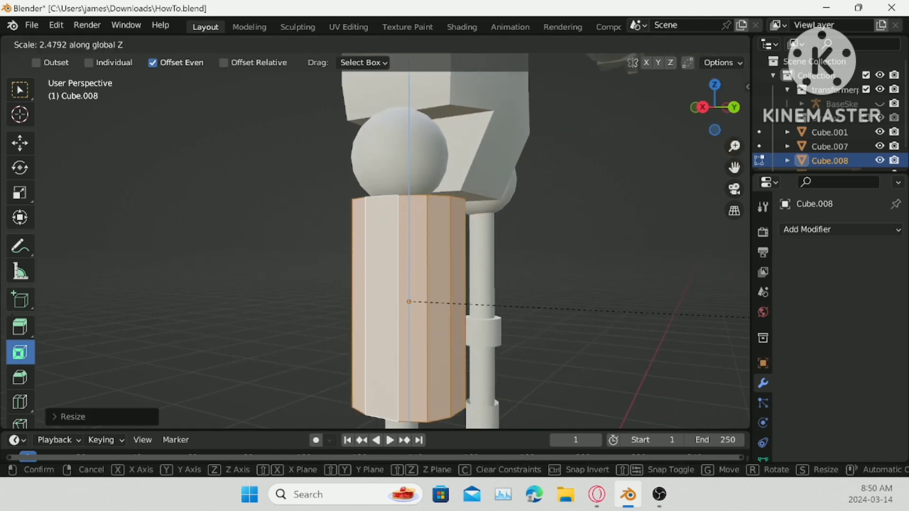
click(358, 280)
click(702, 110)
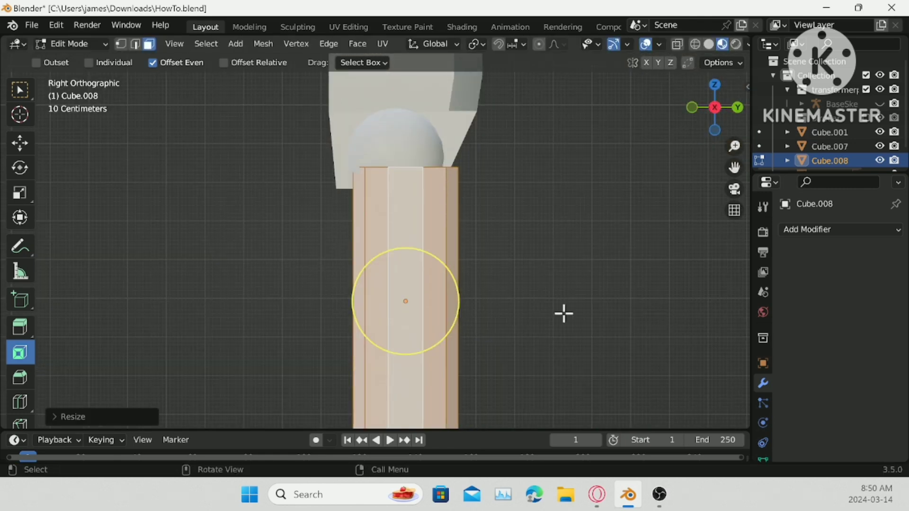
key(KP_Decimal)
scroll(494, 235, down, 2)
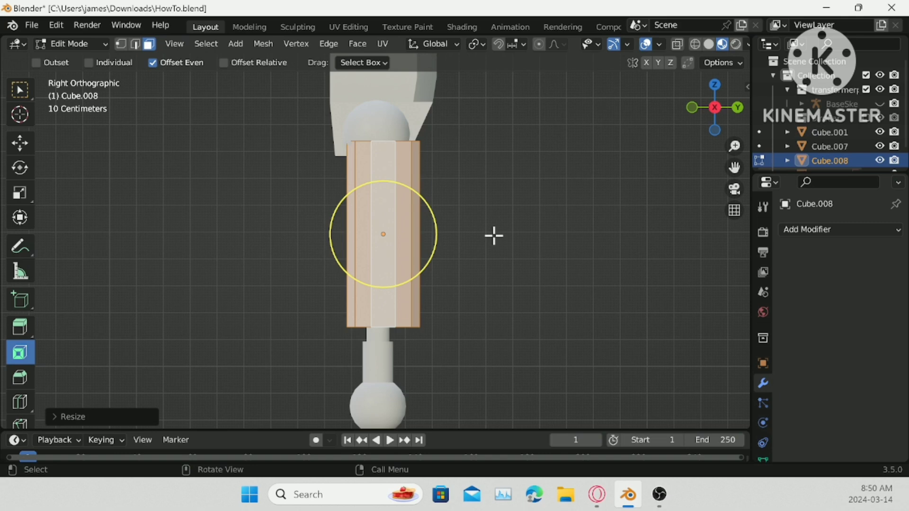
scroll(494, 236, down, 2)
key(g)
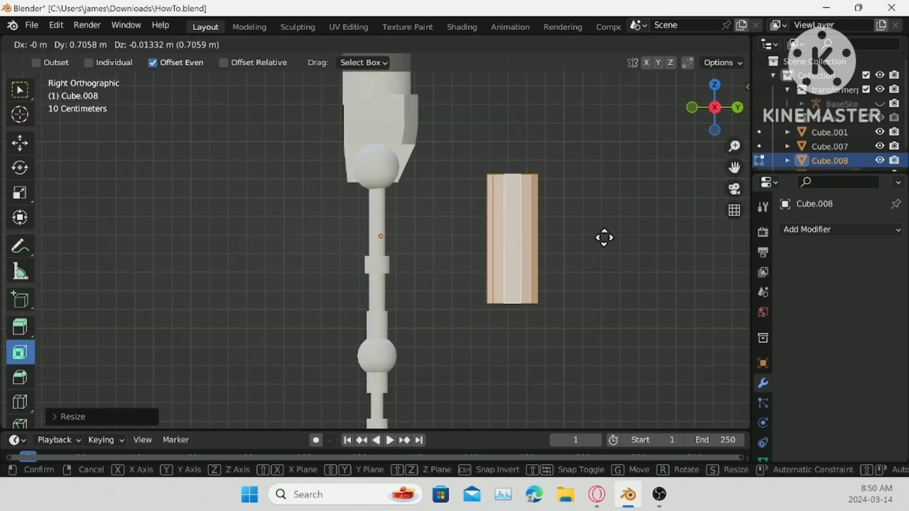
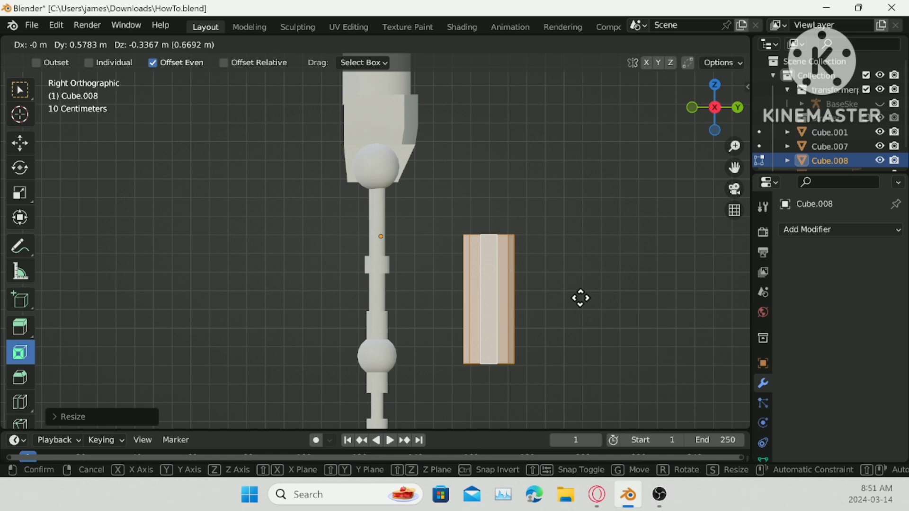
click(459, 269)
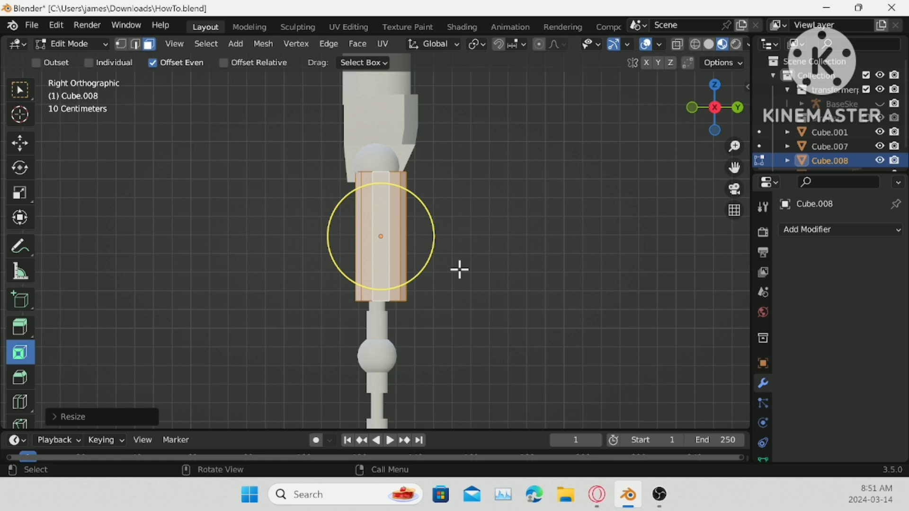
key(g)
key(Escape)
- Leave Edit Mode, hide the thigh sleeve and open the upper-leg skeleton piece in Edit Mode
key(Tab)
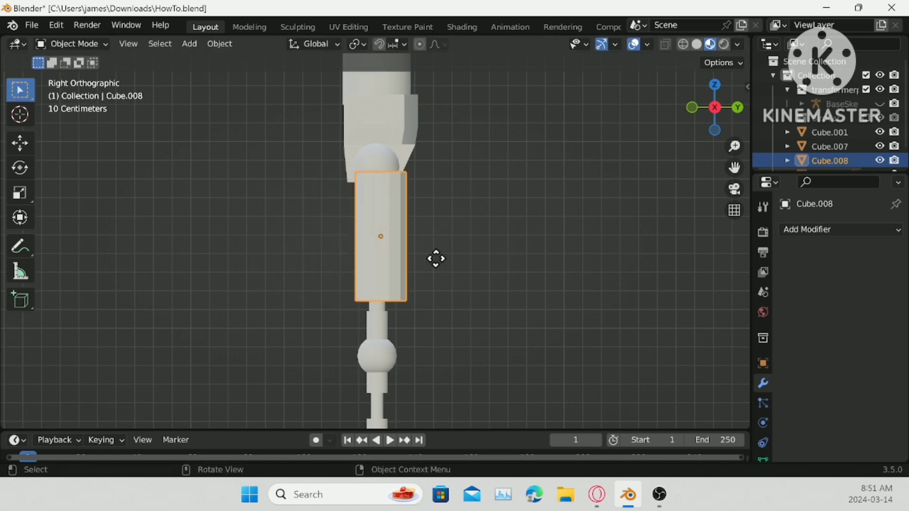
key(h)
click(388, 245)
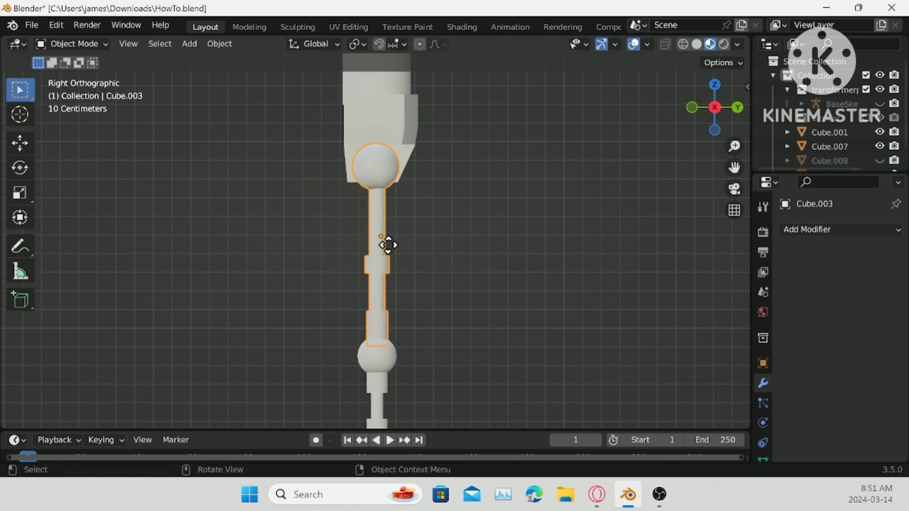
key(Tab)
mouse_move(483, 243)
middle_down()
mouse_move(456, 242)
mouse_move(468, 244)
middle_up()
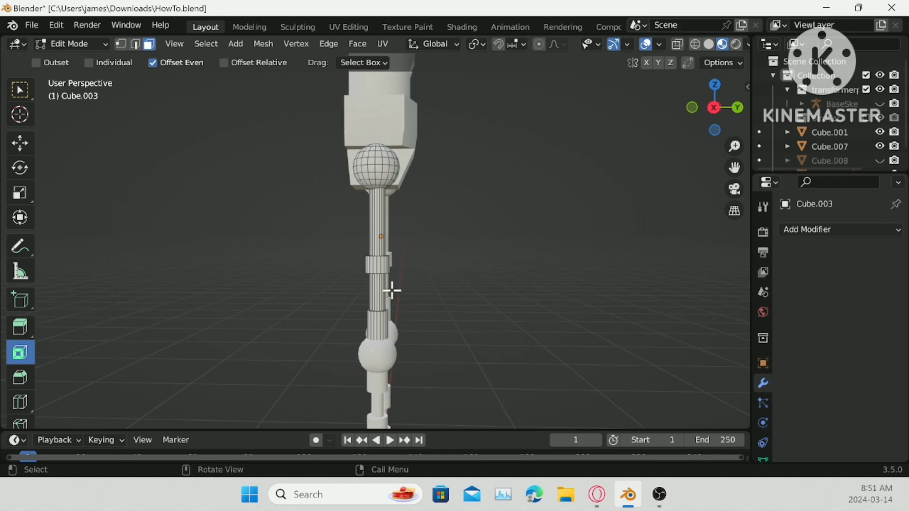
middle_drag(392, 290, 373, 244)
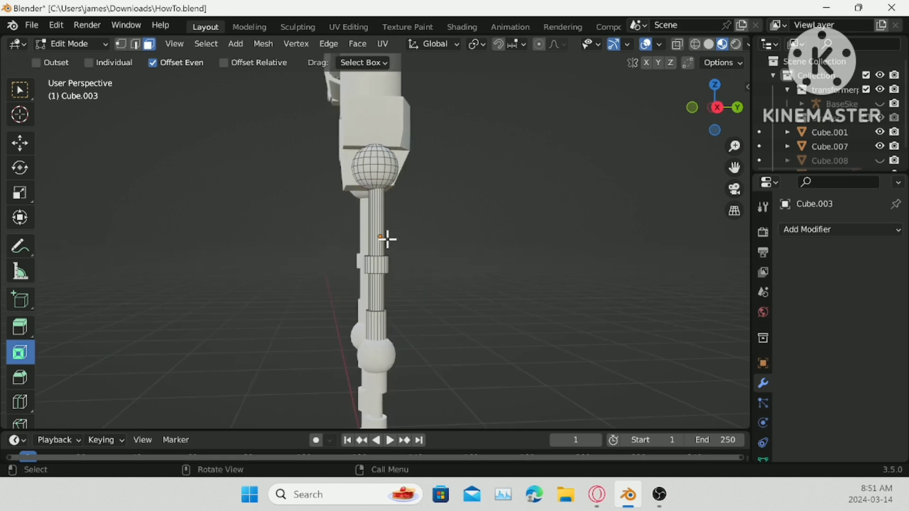
- Select the linked thigh rod and the collar above the knee ball, shift both slightly towards negative Y and return to Object Mode
key(ctrl+l)
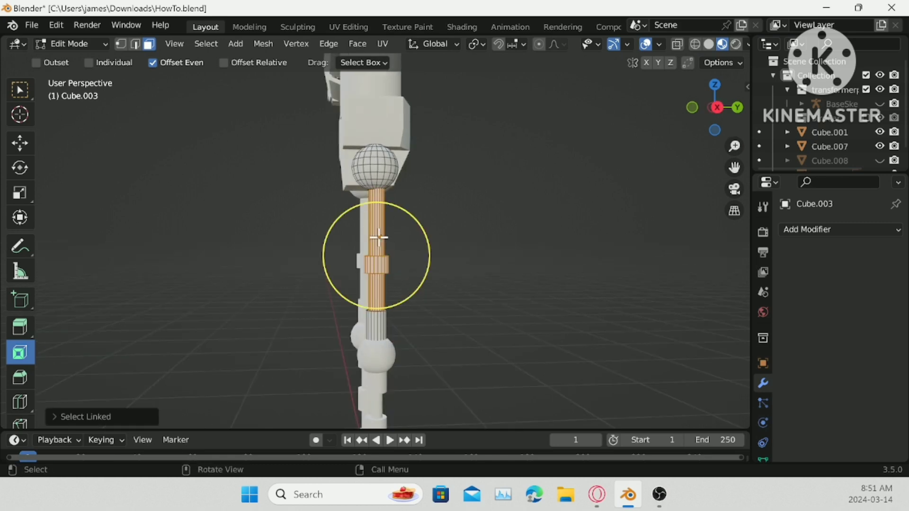
key(g)
key(y)
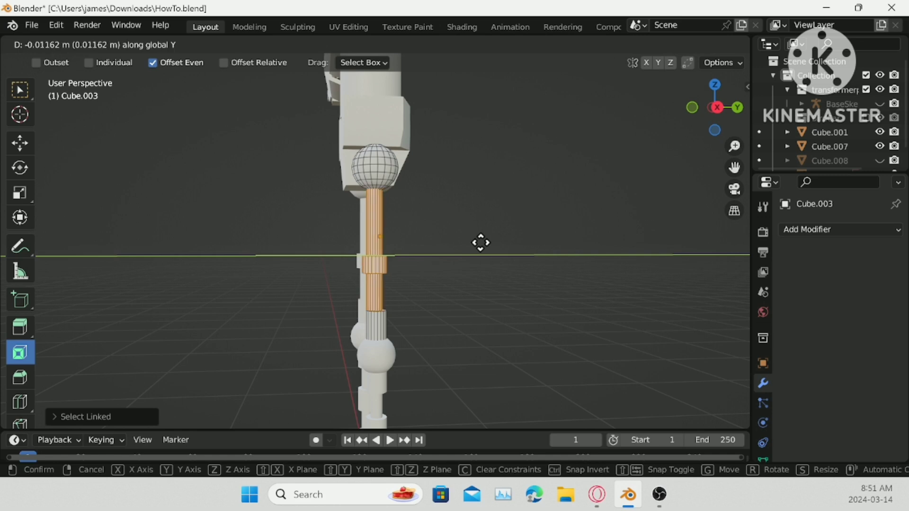
click(418, 305)
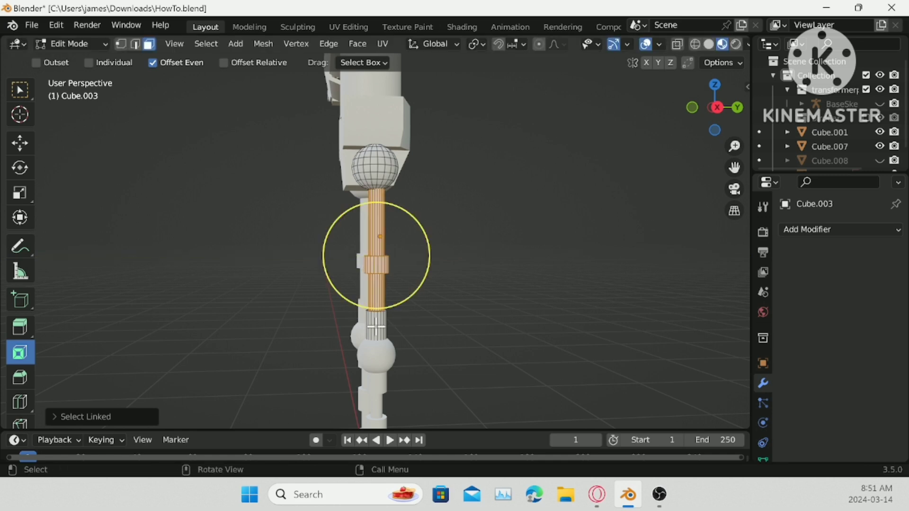
key(l)
key(g)
key(y)
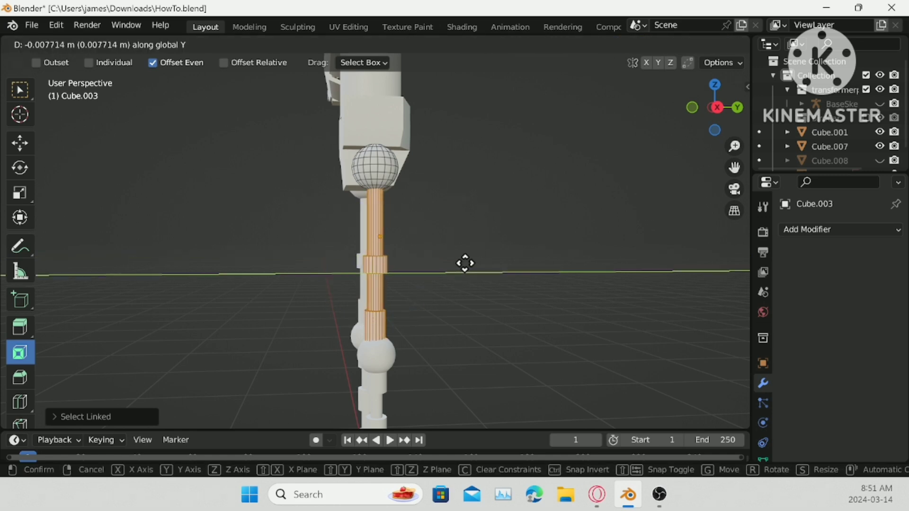
click(466, 263)
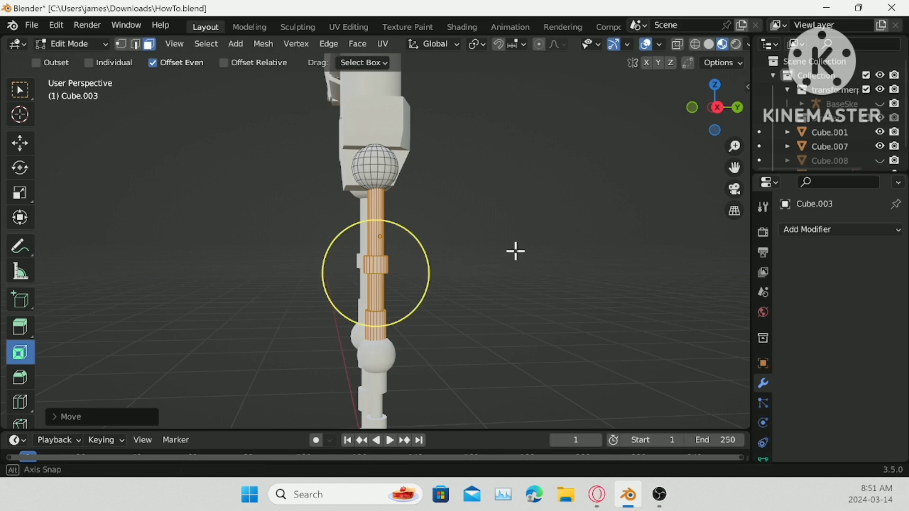
middle_drag(515, 249, 184, 255)
key(Tab)
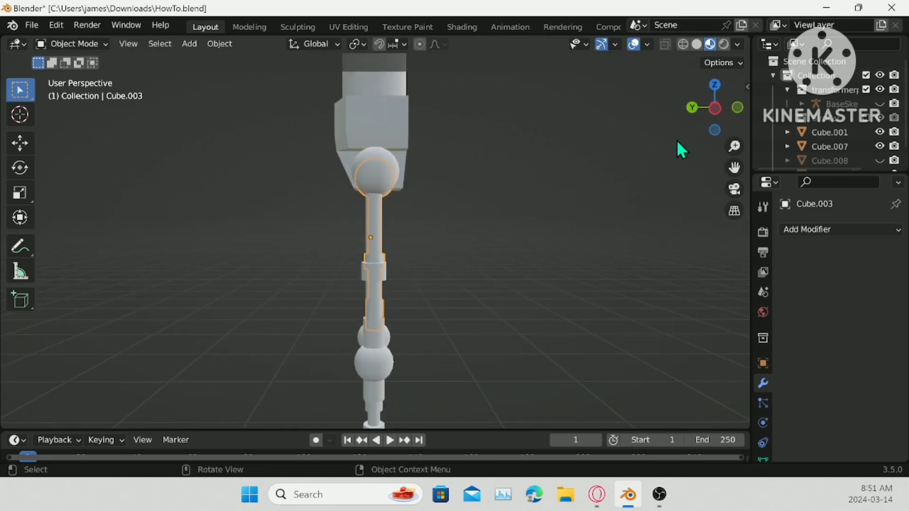
- Look over the whole figure from behind and deselect the upper-leg piece
middle_drag(436, 263, 516, 263)
scroll(426, 282, down, 4)
middle_drag(411, 284, 438, 278)
drag(417, 270, 488, 473)
right_click(569, 325)
click(521, 399)
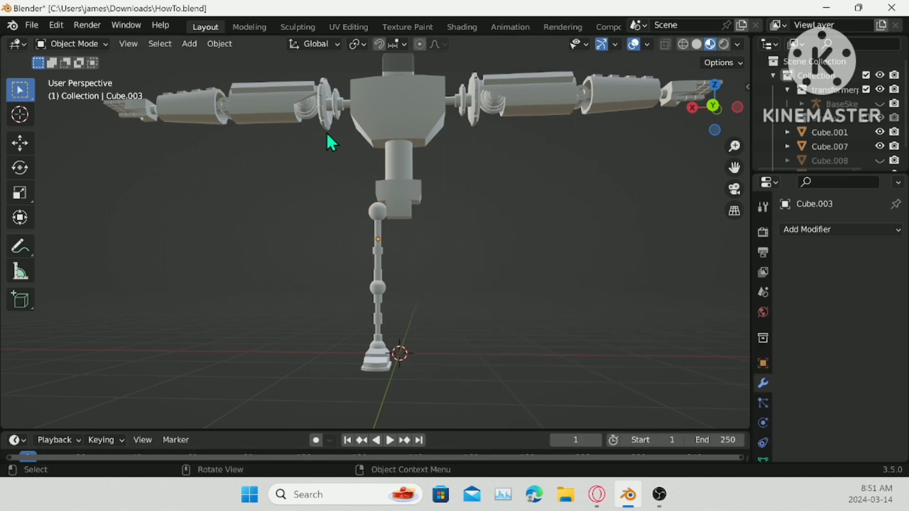
scroll(433, 246, up, 5)
middle_drag(402, 246, 553, 244)
- Unhide the thigh sleeve and select it
click(879, 160)
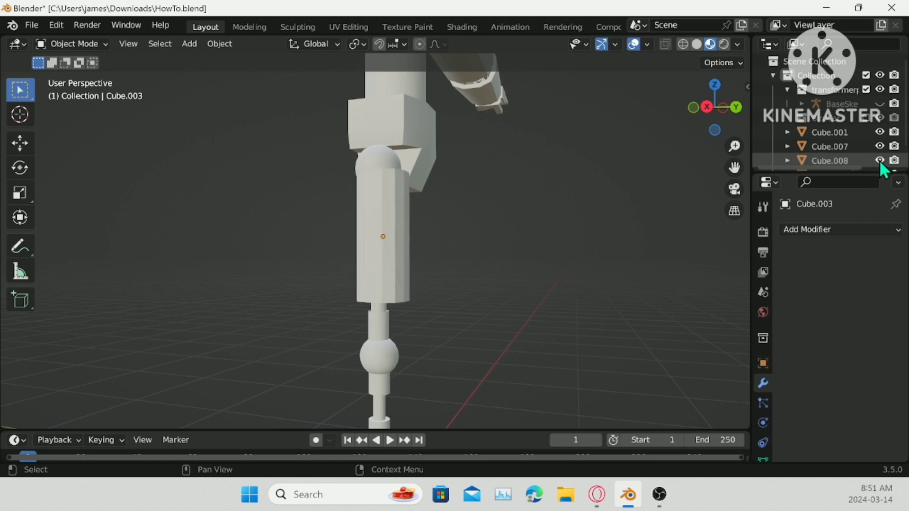
click(400, 219)
middle_drag(400, 219, 404, 181)
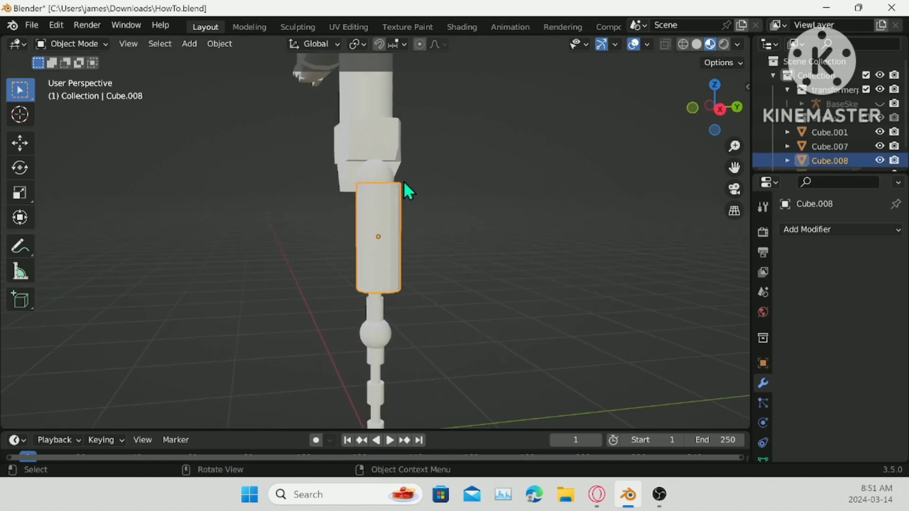
- In a wireframe right view, move the thigh sleeve towards negative Y until it is centred on the hip ball, then restore material shading
click(720, 109)
scroll(418, 251, up, 5)
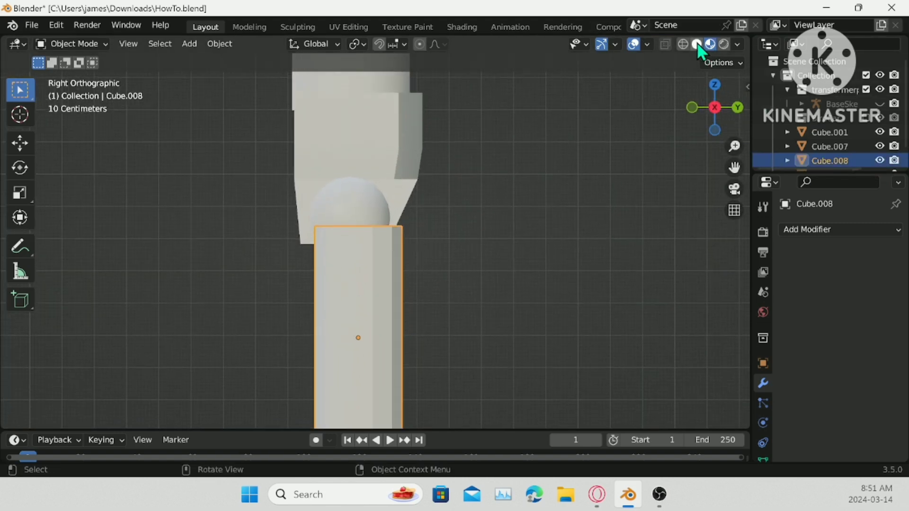
click(683, 44)
scroll(418, 257, up, 3)
key(g)
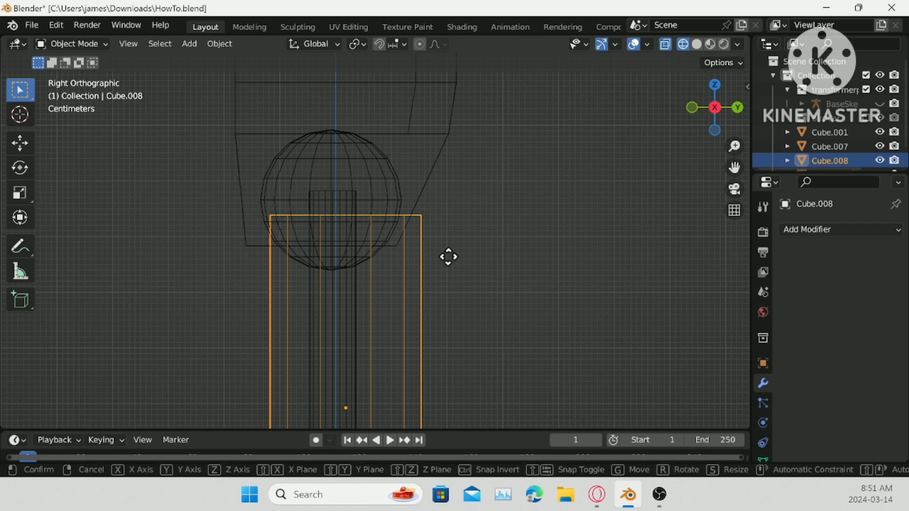
key(x)
key(y)
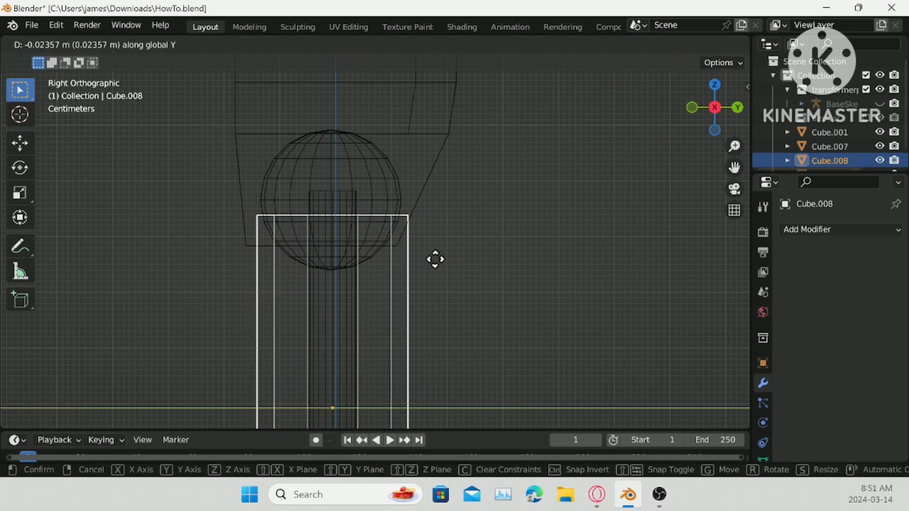
click(434, 259)
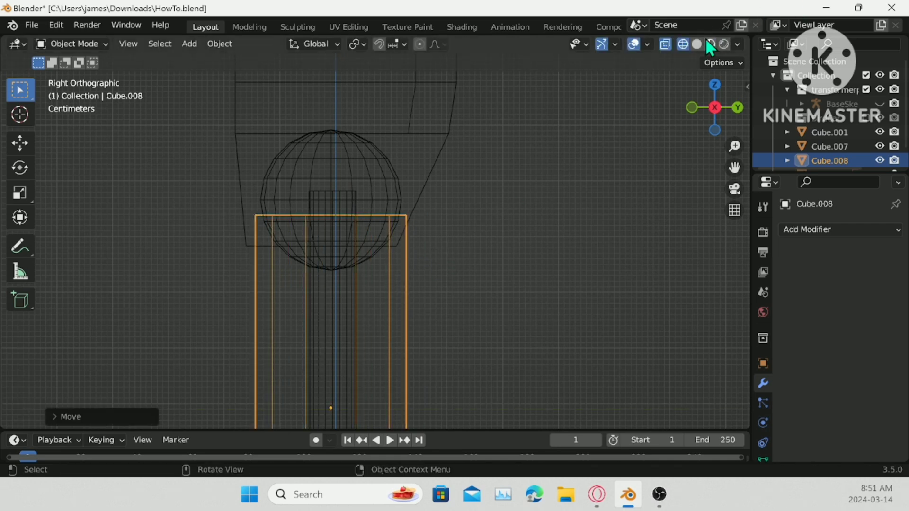
click(710, 44)
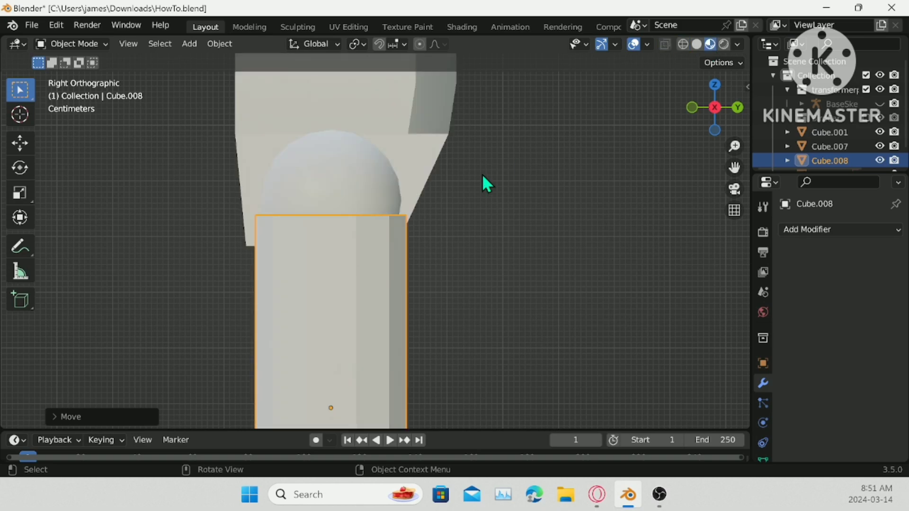
- Apply Shade Auto Smooth to the thigh sleeve
mouse_move(482, 175)
middle_down()
mouse_move(337, 218)
mouse_move(561, 284)
mouse_move(581, 245)
middle_up()
right_click(580, 243)
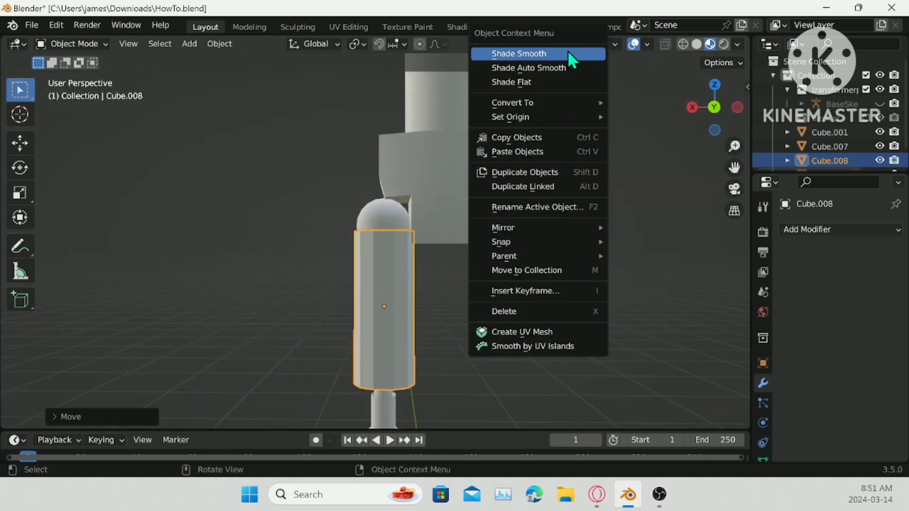
click(564, 70)
- In Edit Mode with X-ray on, select the sleeve's bottom vertices and move them about 0.23 m down along Z to the knee ball
shift+middle_drag(475, 337, 514, 175)
key(Tab)
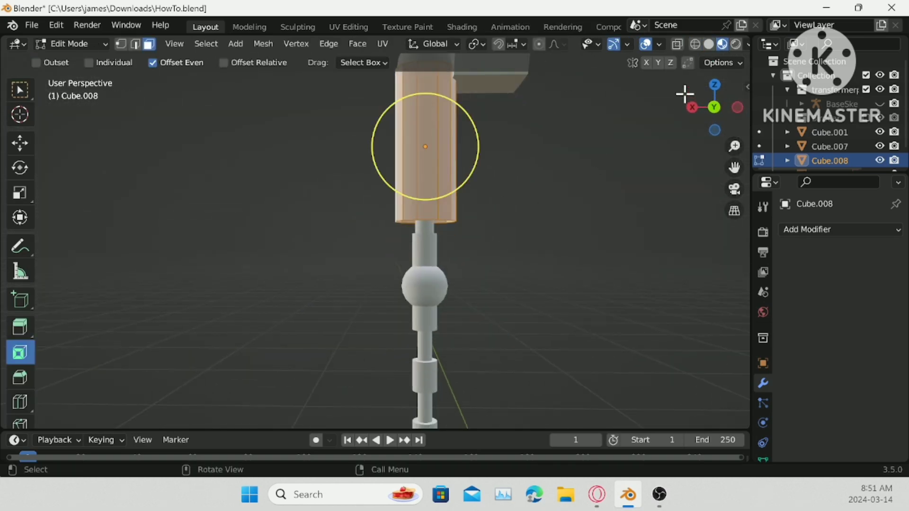
click(713, 106)
click(121, 44)
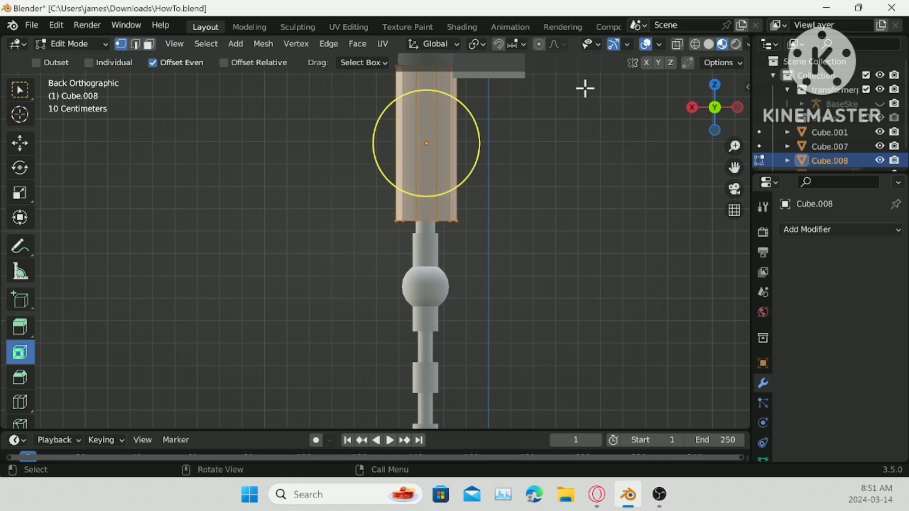
click(675, 44)
drag(338, 210, 536, 241)
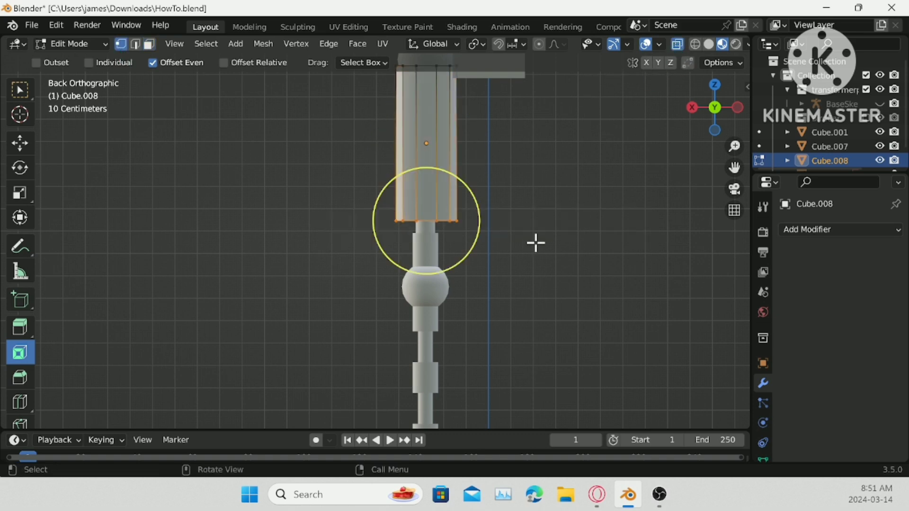
key(g)
key(z)
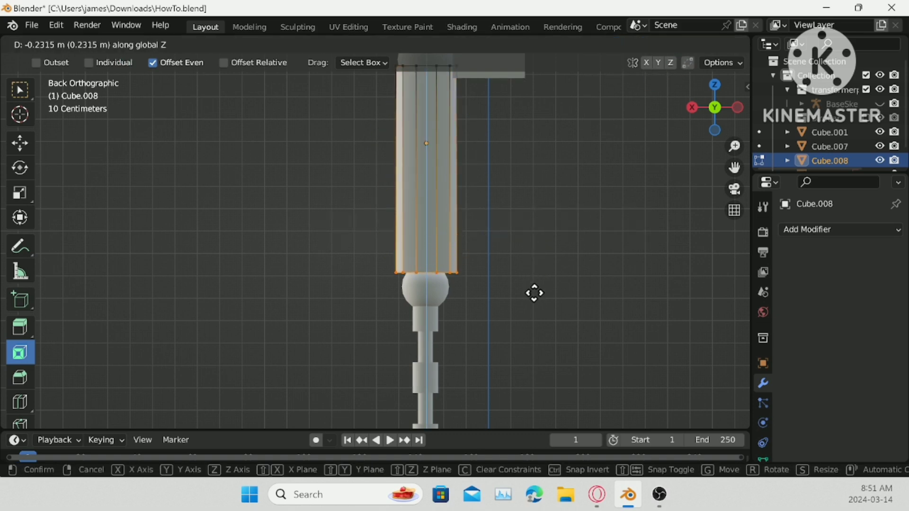
click(534, 293)
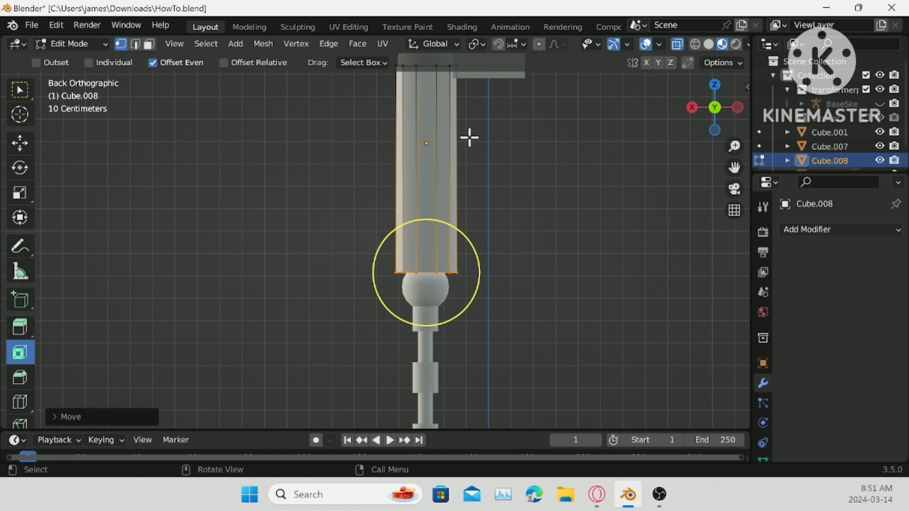
- Select the thigh sleeve's top vertices beside the hip block and move them down along Z to clear the block
scroll(500, 126, up, 2)
shift+middle_drag(524, 130, 447, 298)
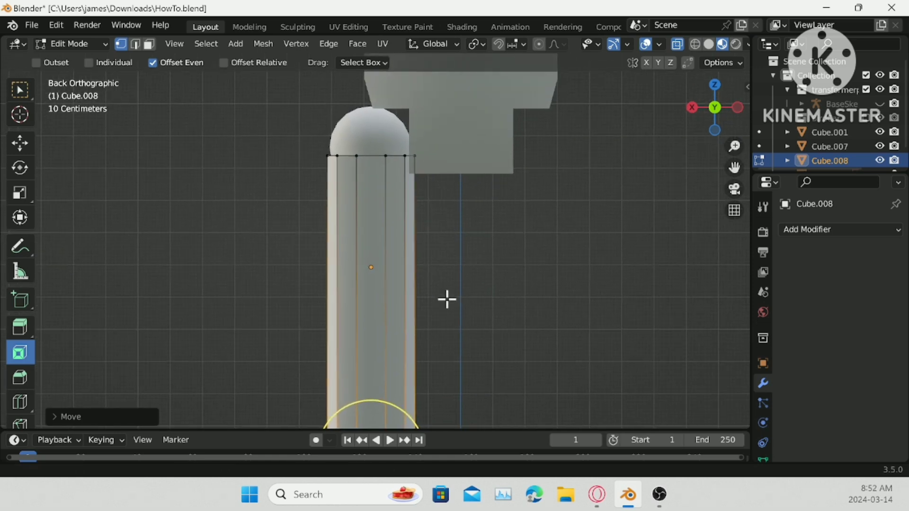
click(411, 157)
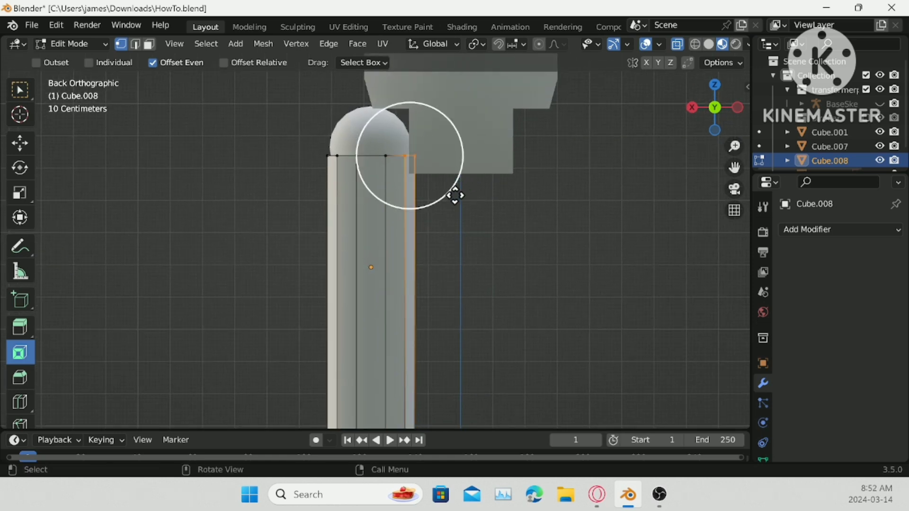
scroll(462, 201, down, 2)
key(g)
key(z)
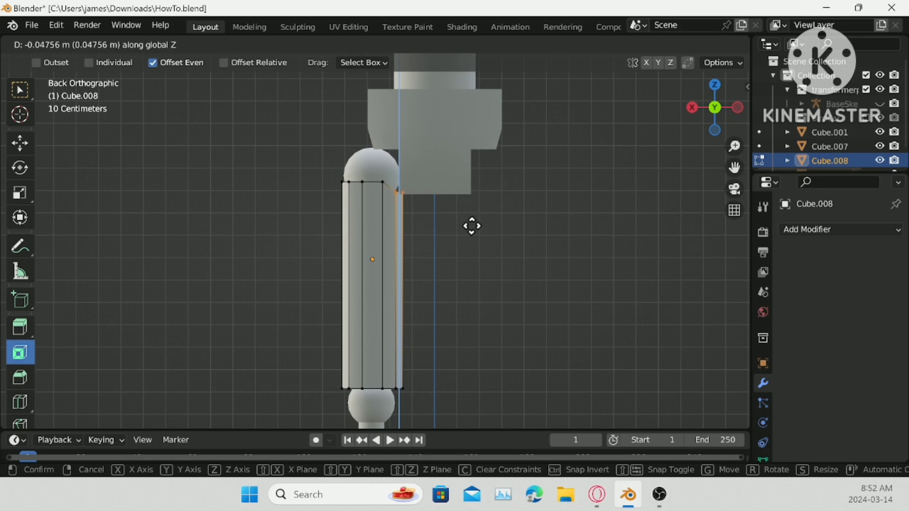
click(473, 242)
middle_drag(474, 242, 530, 215)
click(492, 342)
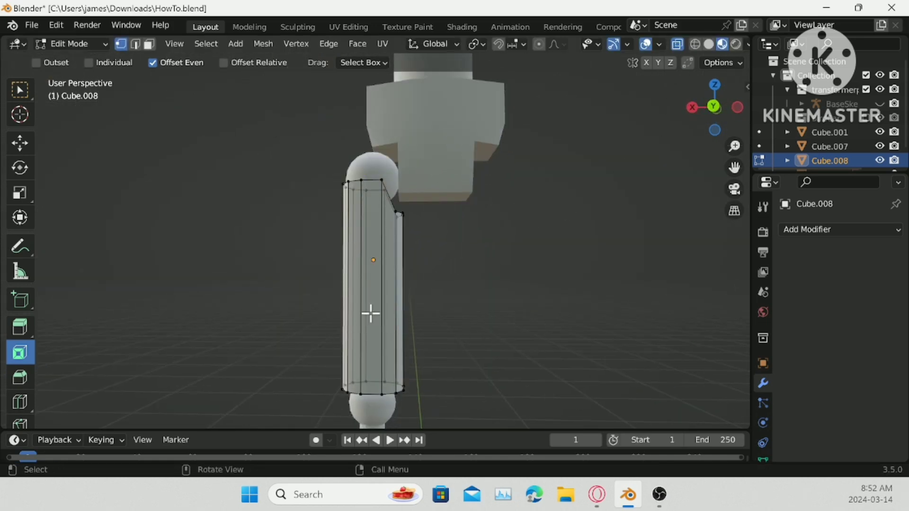
- Add one horizontal loop cut around the sleeve's middle and a second one halfway along its lower part
key(ctrl+r)
click(371, 312)
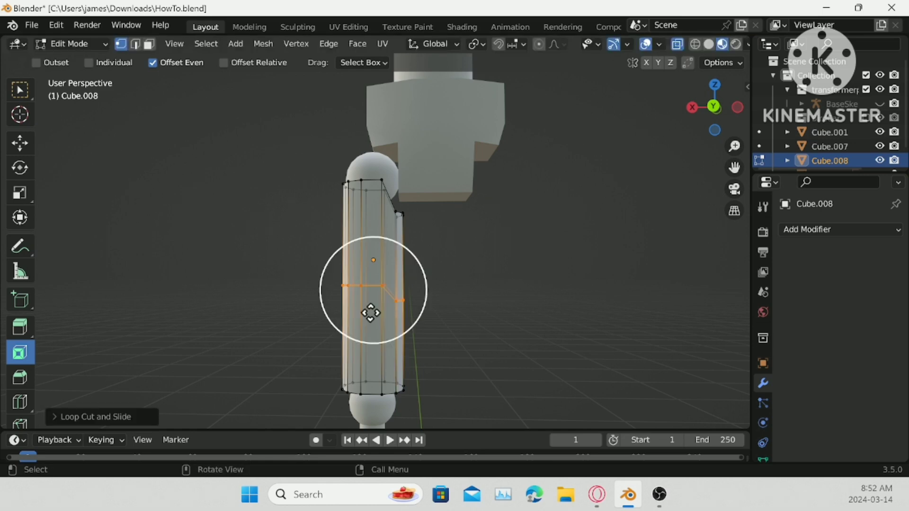
click(497, 316)
key(ctrl+r)
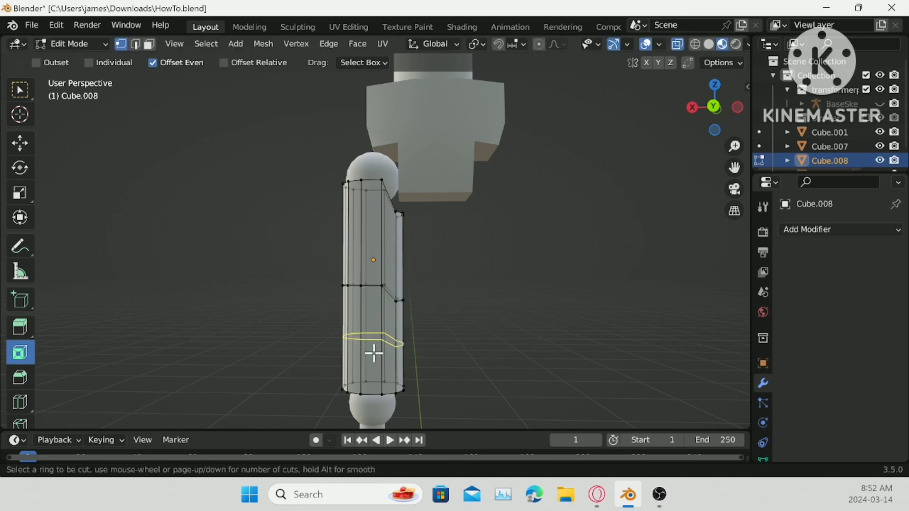
click(373, 352)
click(373, 353)
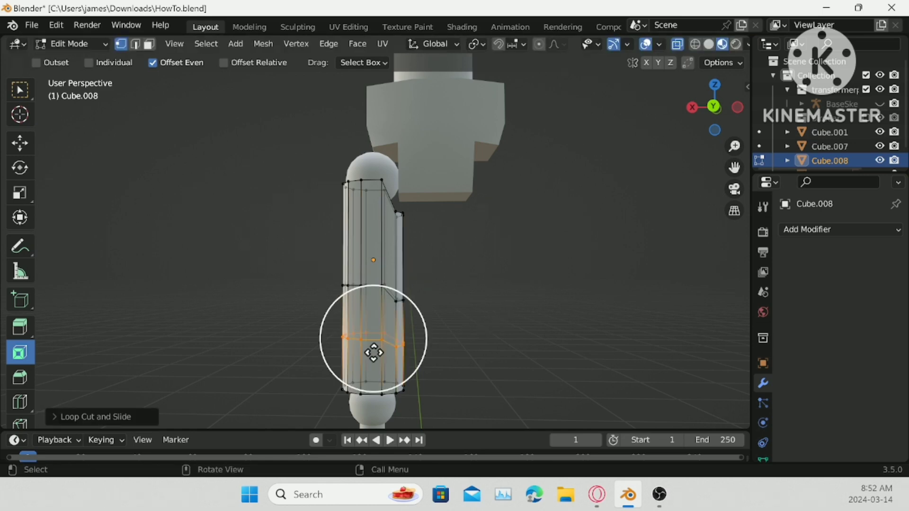
click(506, 286)
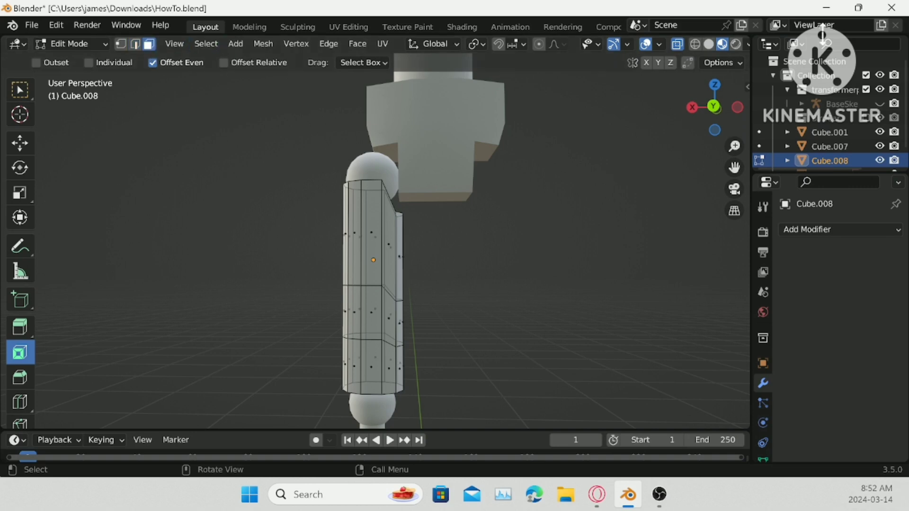
- With X-ray off, add a Solidify modifier to the thigh sleeve, set its thickness to 0.1 m and apply it in Object Mode
click(678, 44)
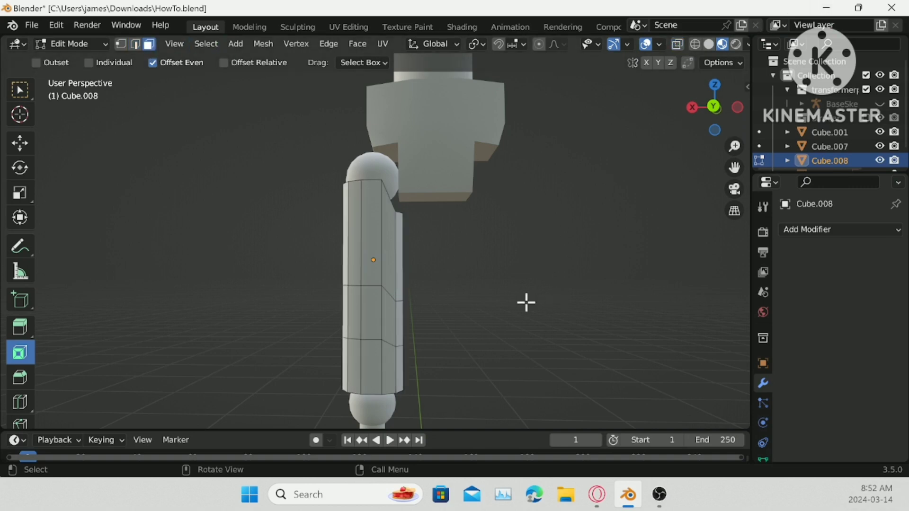
click(824, 230)
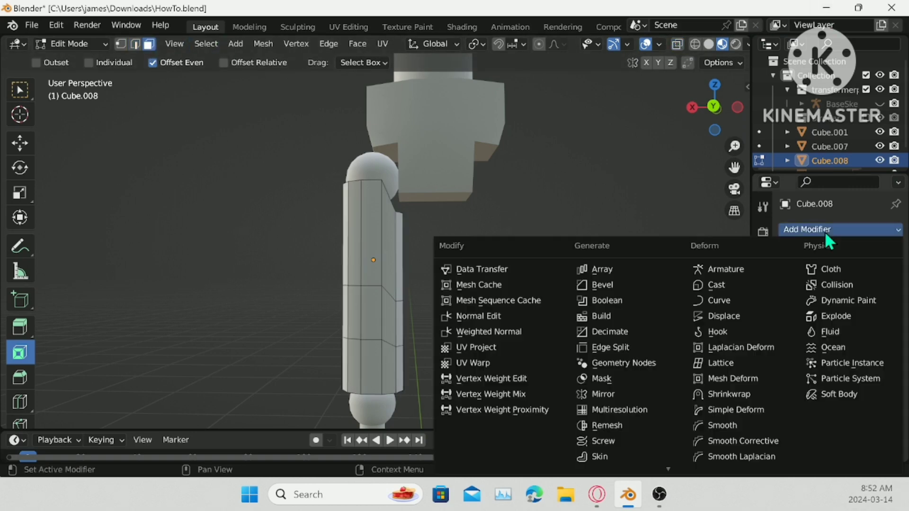
scroll(615, 414, down, 1)
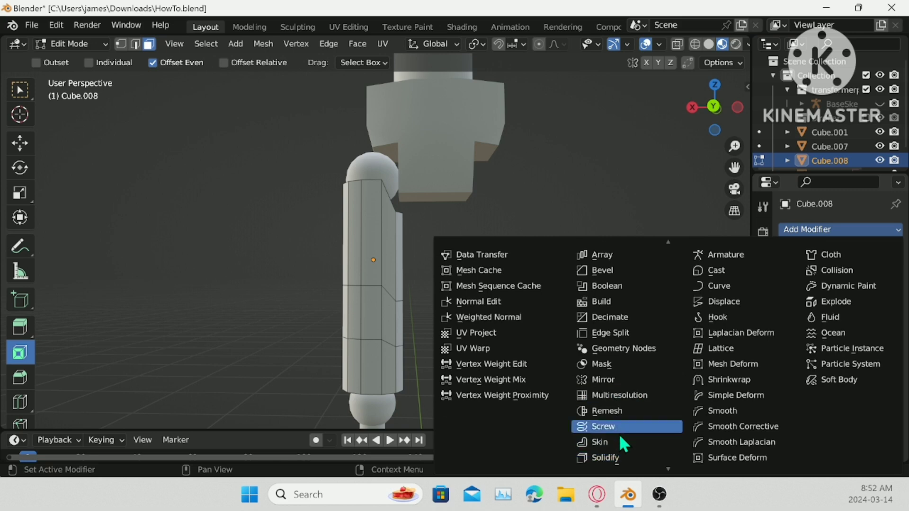
click(628, 462)
scroll(601, 265, up, 5)
middle_drag(582, 237, 590, 301)
mouse_move(859, 289)
mouse_down()
mouse_move(828, 290)
mouse_move(866, 289)
mouse_up()
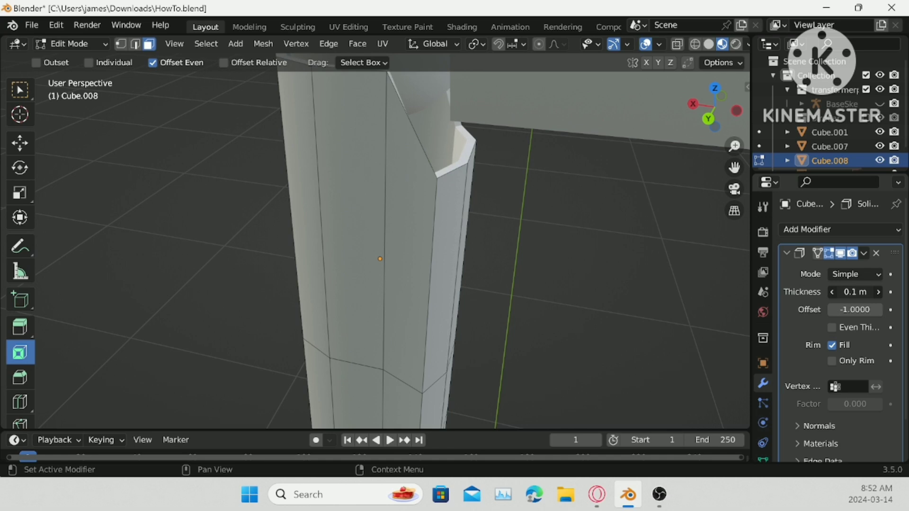
click(864, 254)
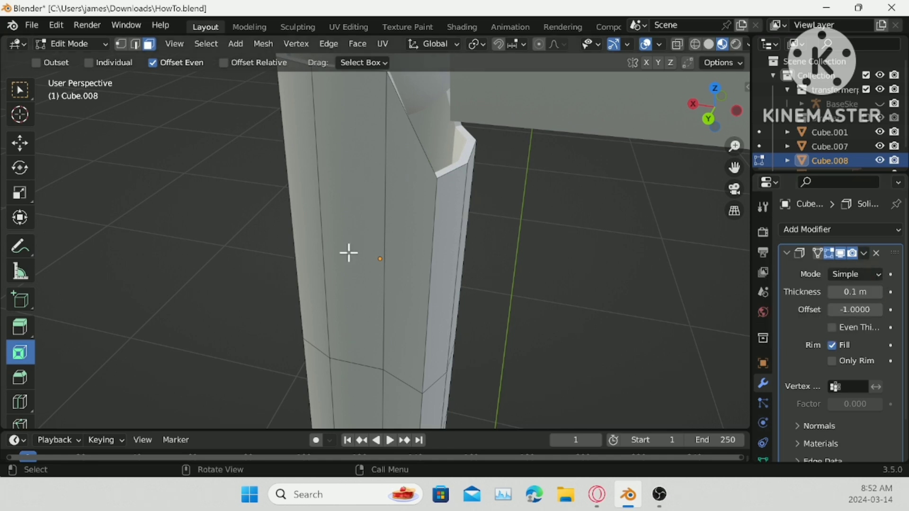
key(Tab)
click(868, 254)
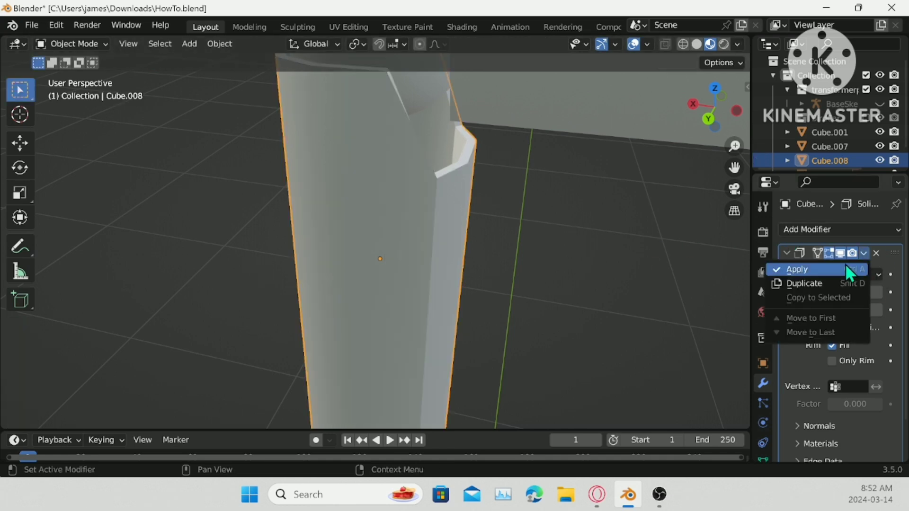
click(845, 264)
- In Edit Mode, move the outward-facing edges of the middle loop, on both wall surfaces, up along Z to form a peak
key(Tab)
middle_drag(499, 296, 468, 304)
click(135, 43)
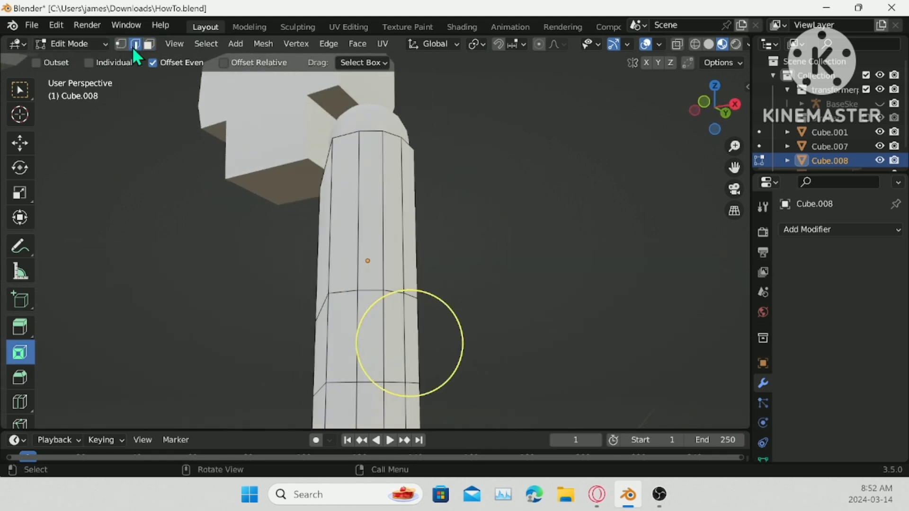
middle_drag(407, 298, 587, 209)
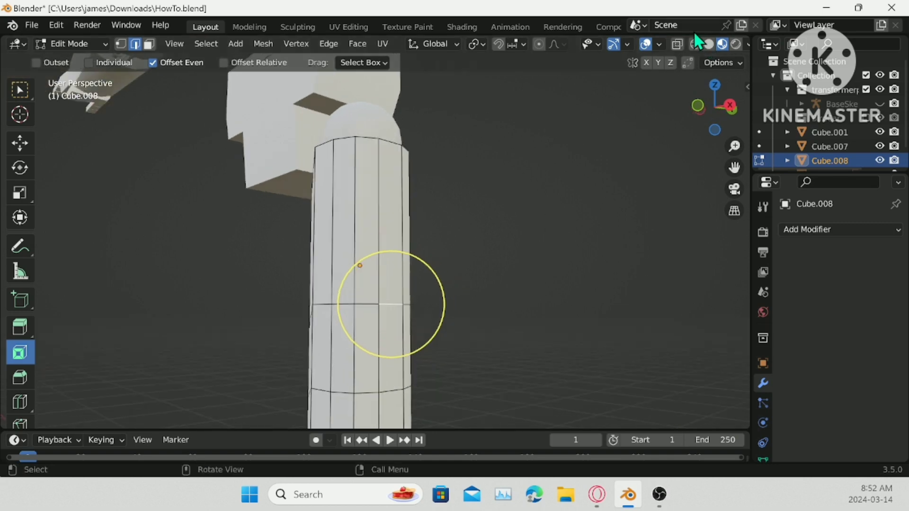
click(677, 43)
middle_drag(361, 321, 566, 166)
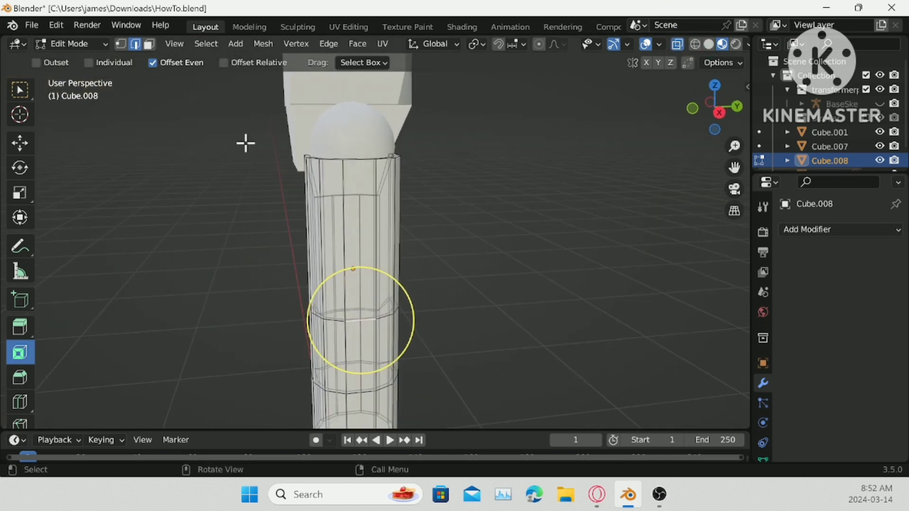
click(20, 87)
scroll(408, 368, up, 3)
shift+middle_drag(461, 374, 474, 313)
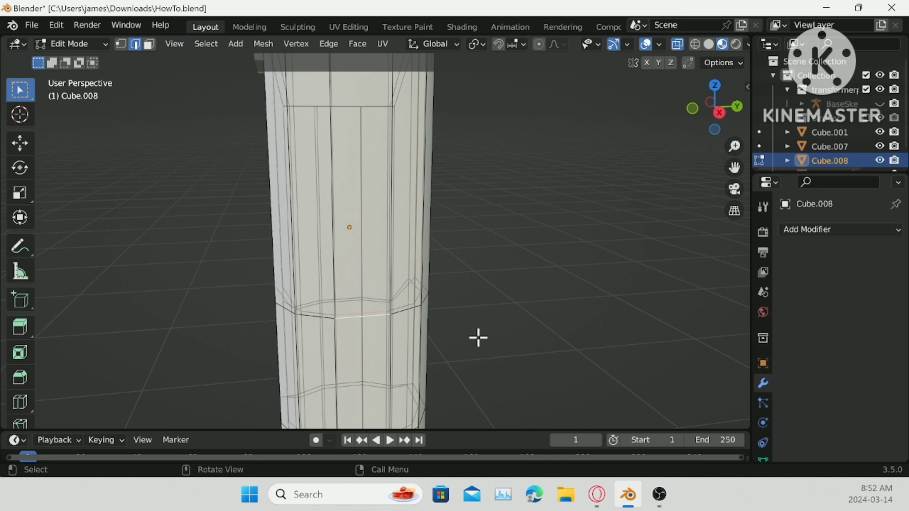
key(g)
key(z)
click(498, 208)
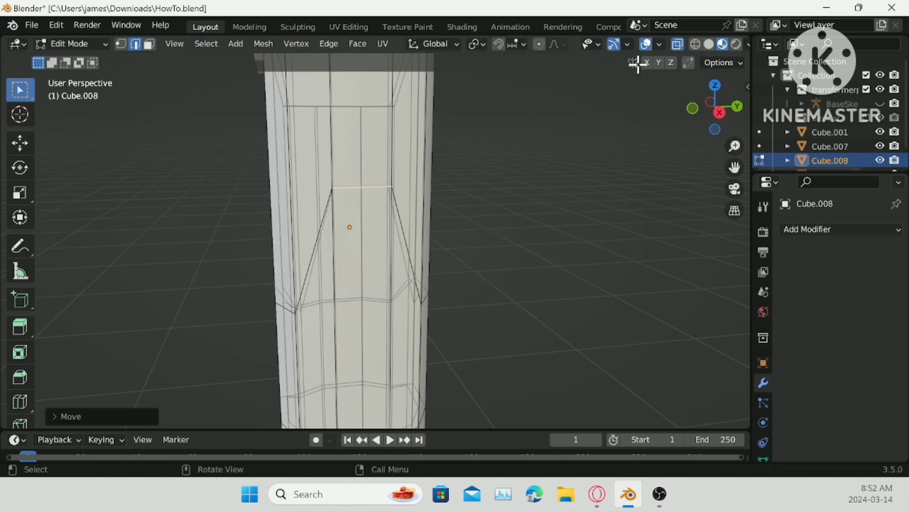
click(672, 46)
scroll(575, 145, down, 3)
middle_drag(557, 163, 534, 151)
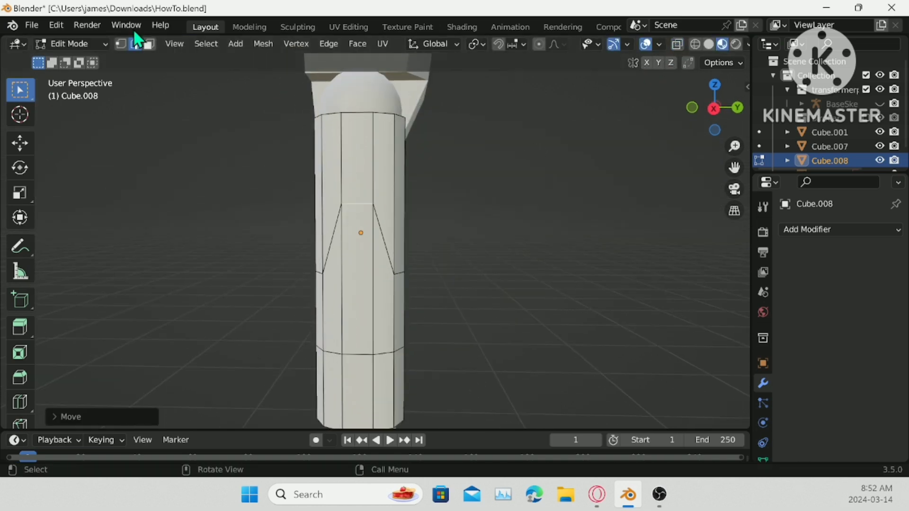
- Delete the sleeve's outer wall faces between the peaked loop and the lower loop
click(150, 43)
middle_drag(335, 248, 355, 253)
middle_drag(447, 268, 419, 307)
shift+click(380, 282)
shift+click(327, 286)
shift+click(350, 284)
right_click(504, 296)
click(467, 444)
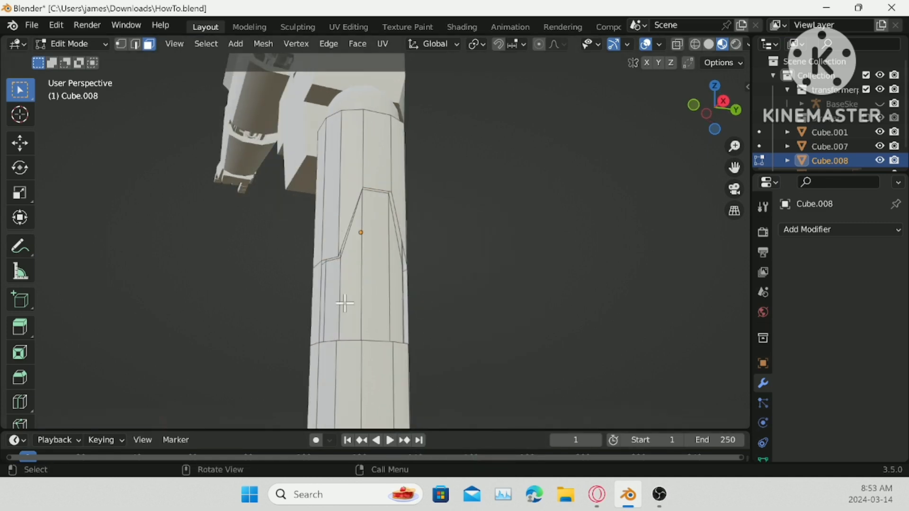
- Select the matching inner wall faces behind the opening and delete them
middle_drag(345, 303, 357, 286)
ctrl+click(384, 293)
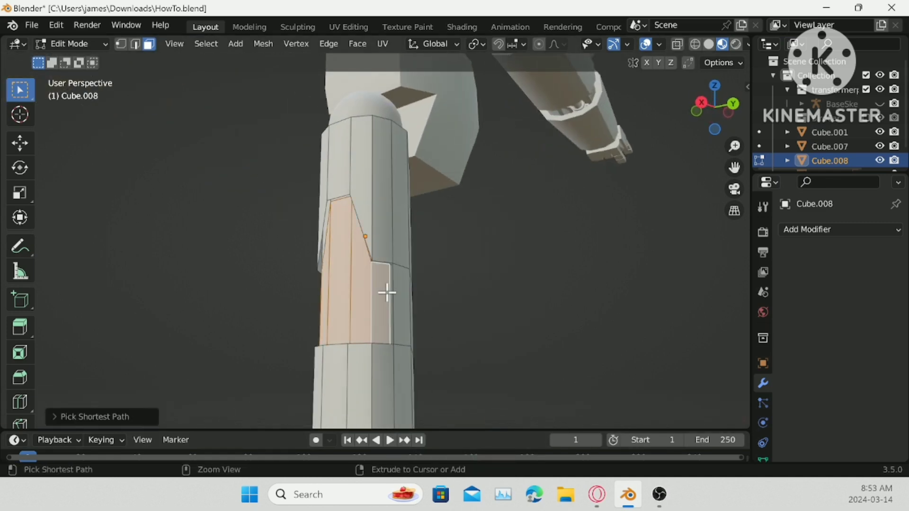
right_click(426, 297)
click(436, 465)
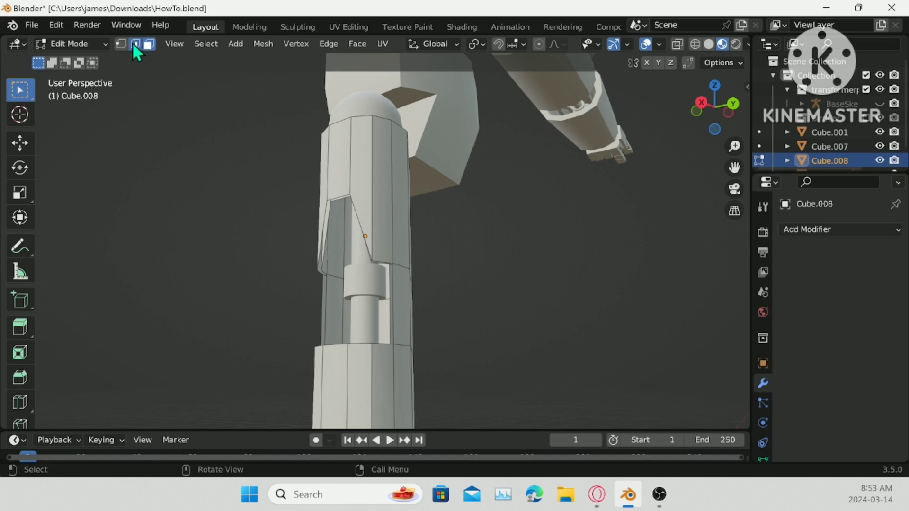
- Fill the gaps between the outer and inner walls with faces along the peaked upper edge of the sleeve opening
click(133, 44)
middle_drag(372, 280, 440, 282)
scroll(440, 282, up, 4)
shift+middle_drag(468, 319, 426, 251)
scroll(428, 202, up, 2)
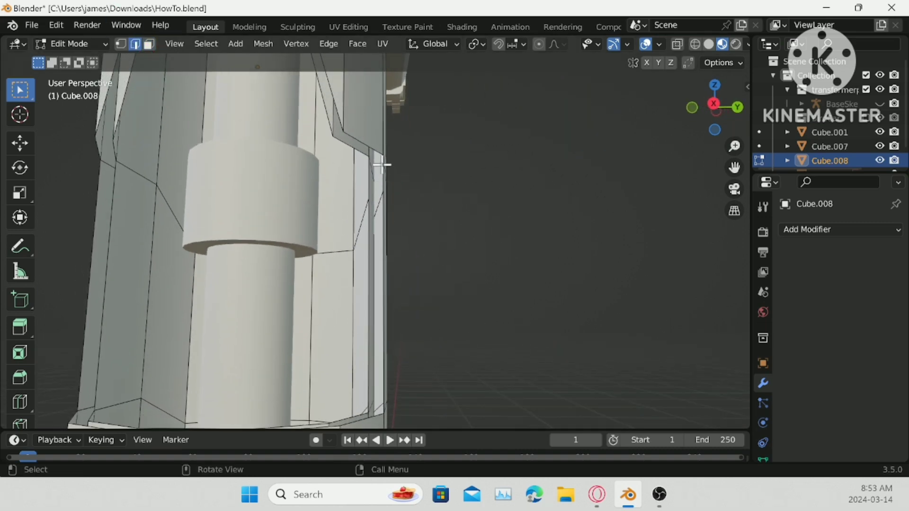
shift+click(348, 144)
shift+click(349, 144)
middle_drag(338, 127, 400, 153)
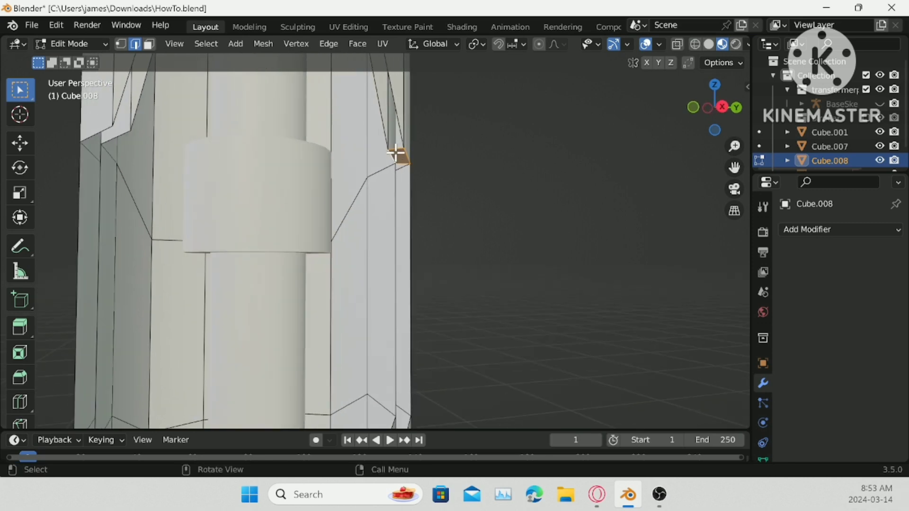
scroll(459, 154, down, 3)
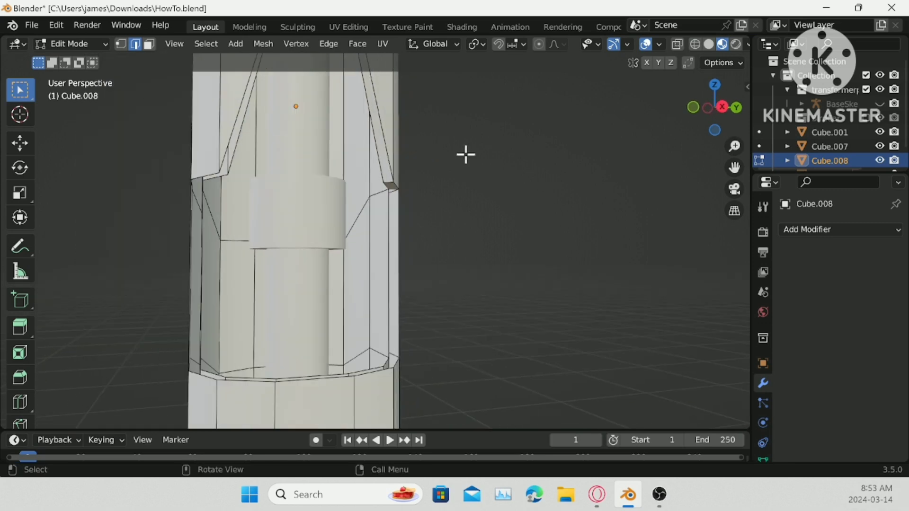
scroll(466, 154, down, 2)
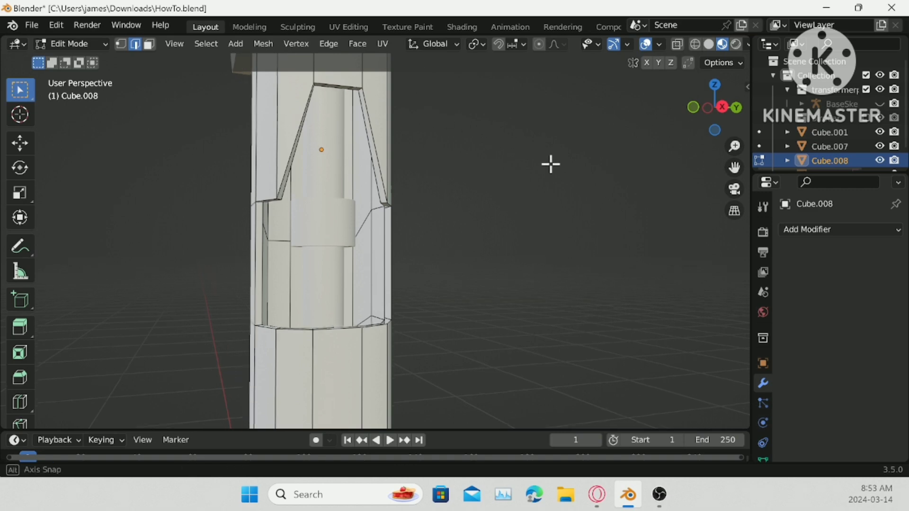
- Delete the misshapen rim face at the lower end of the peak's slanted edge
middle_drag(549, 162, 404, 144)
scroll(404, 145, up, 2)
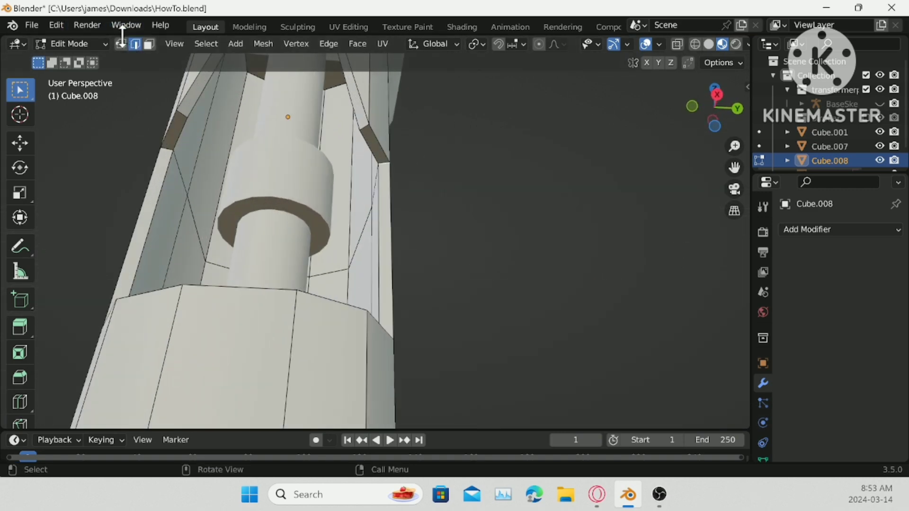
shift+middle_drag(417, 113, 369, 254)
key(g)
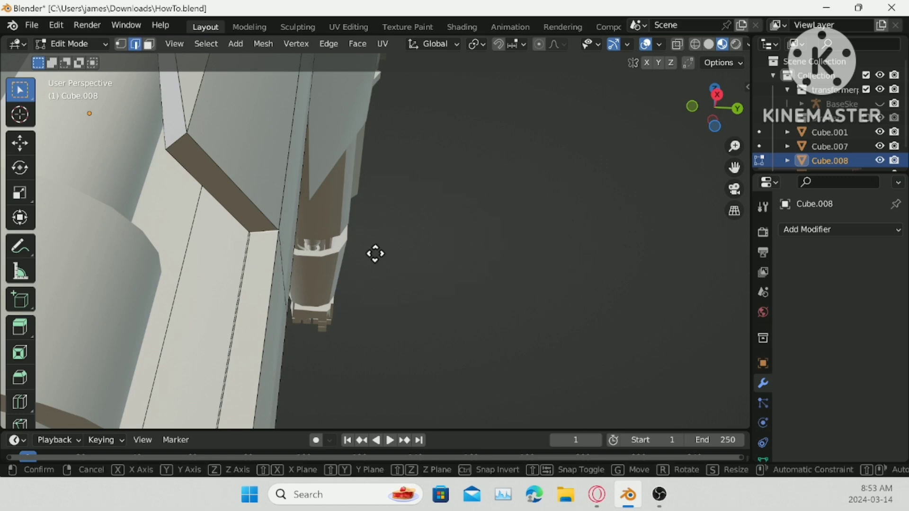
right_click(438, 241)
scroll(412, 234, down, 3)
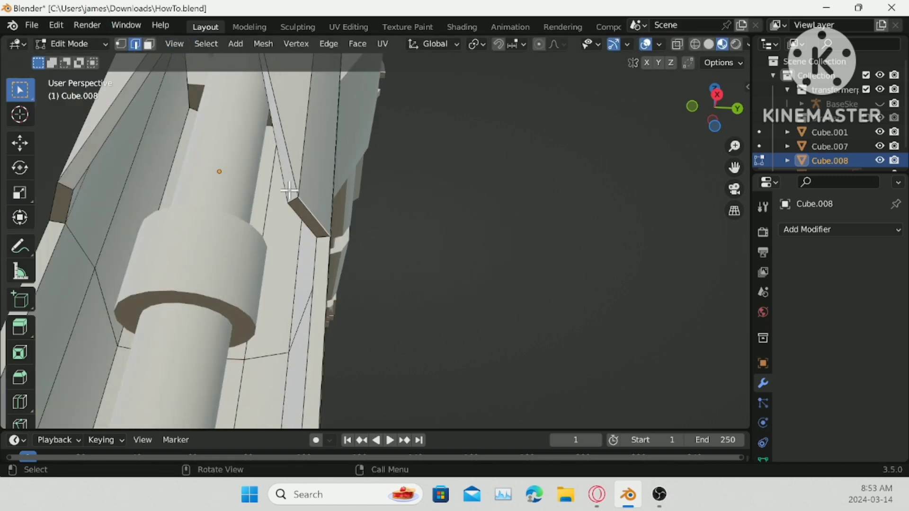
click(150, 44)
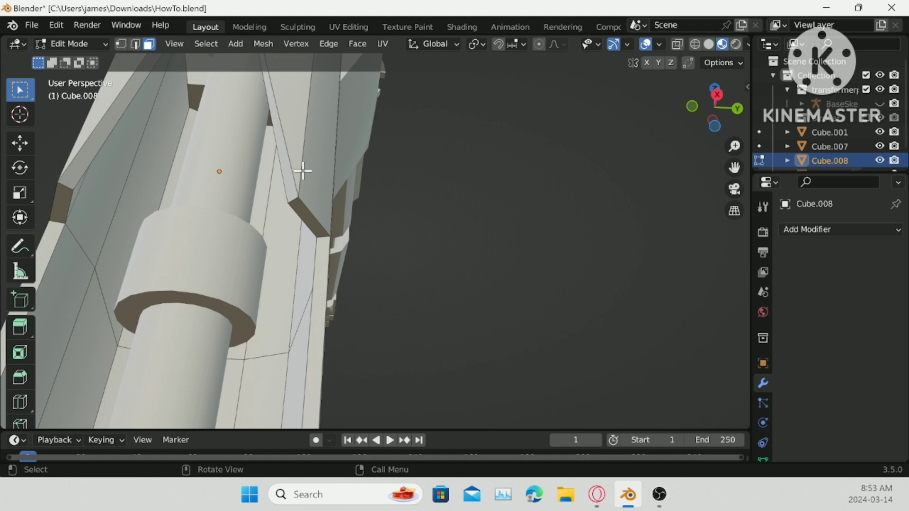
click(298, 197)
right_click(419, 326)
click(396, 462)
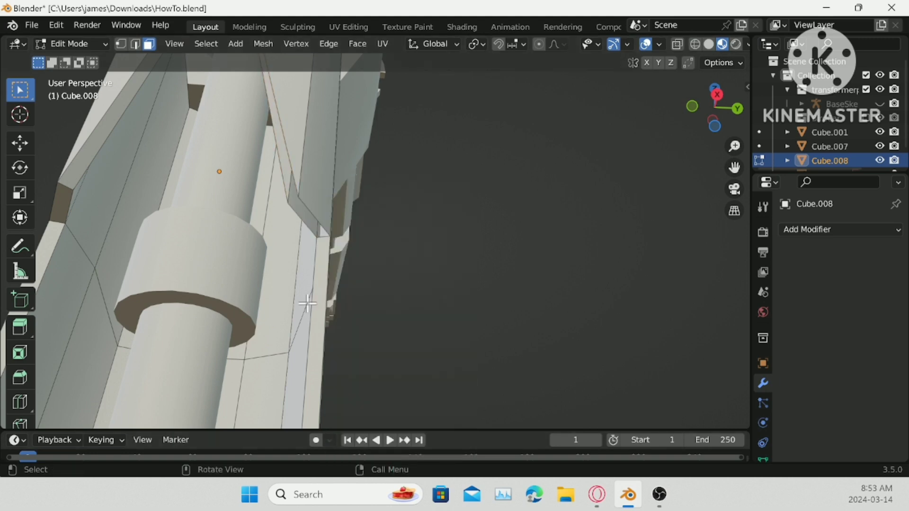
- In edge select mode, select the edges around the gap at the corner of the opening and fill it with a new face
click(136, 44)
scroll(286, 160, up, 3)
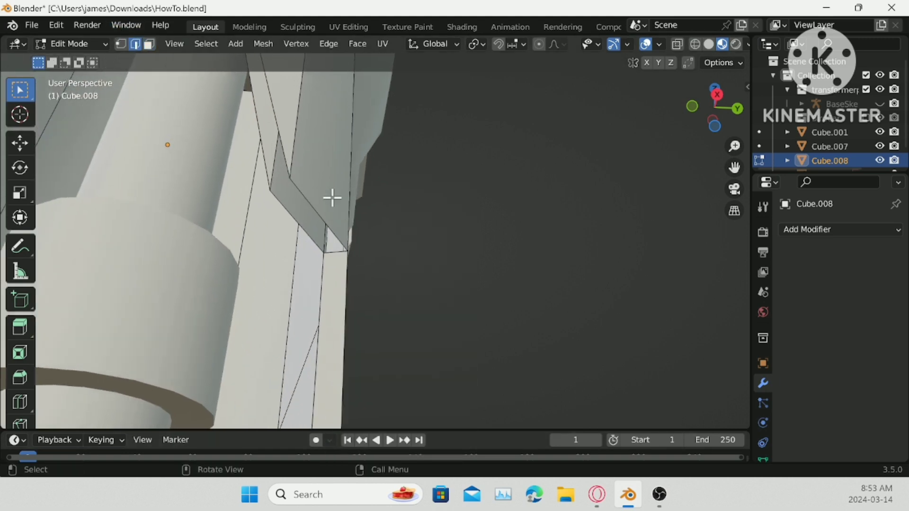
ctrl+click(288, 224)
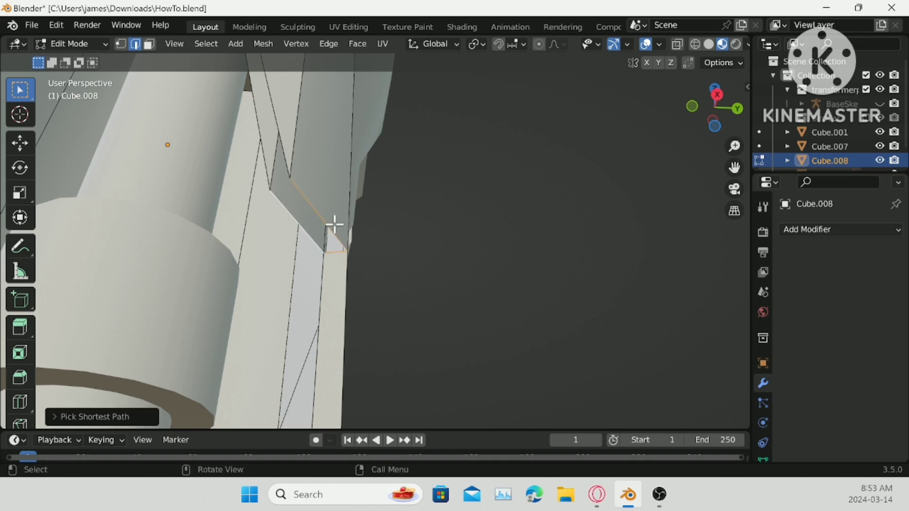
key(f)
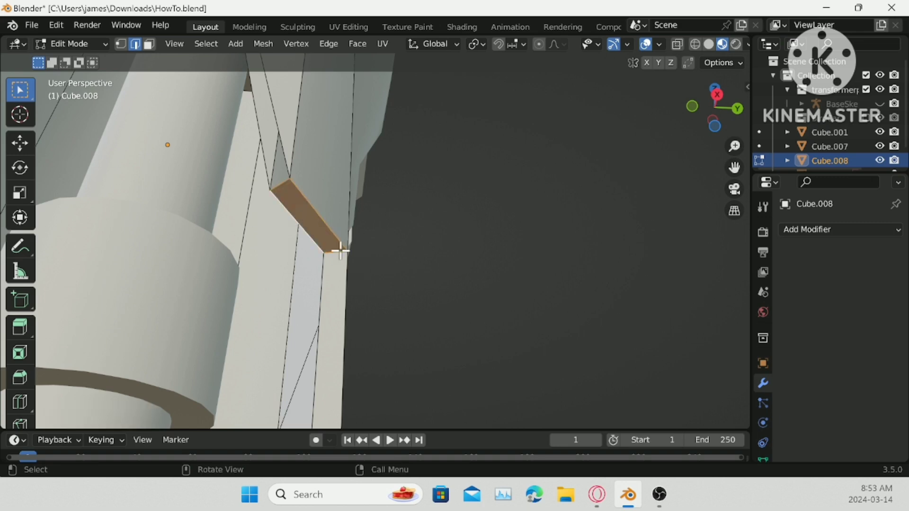
- Fill the remaining gap along the slanted edge of the sleeve opening's peak with a face
shift+click(281, 187)
shift+middle_drag(325, 138, 416, 240)
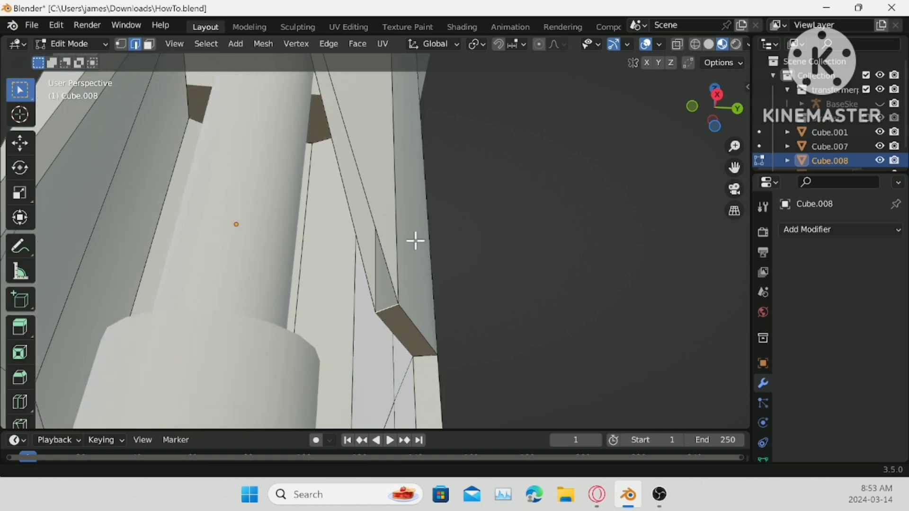
scroll(405, 233, down, 1)
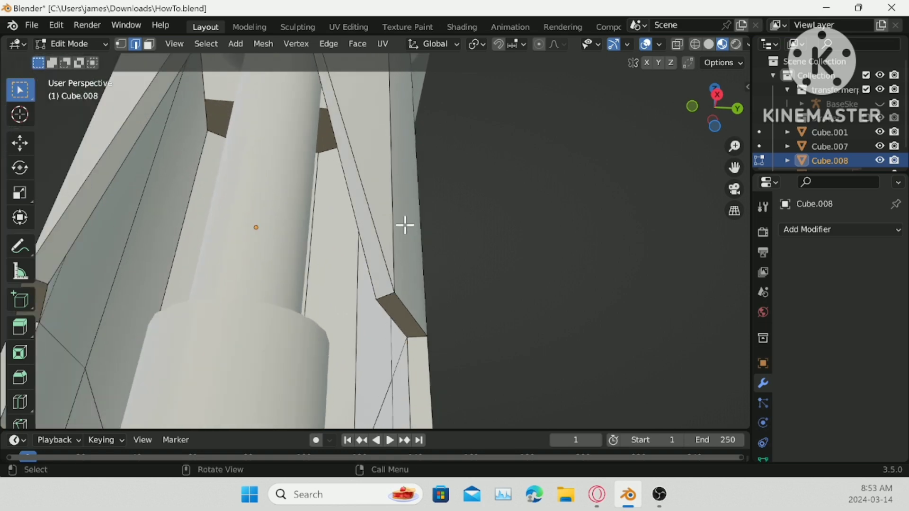
scroll(406, 224, down, 2)
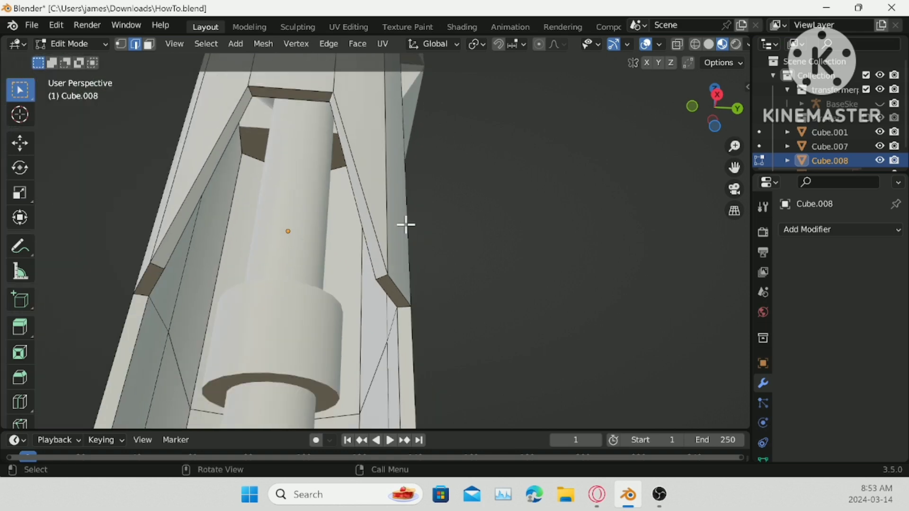
scroll(426, 232, down, 2)
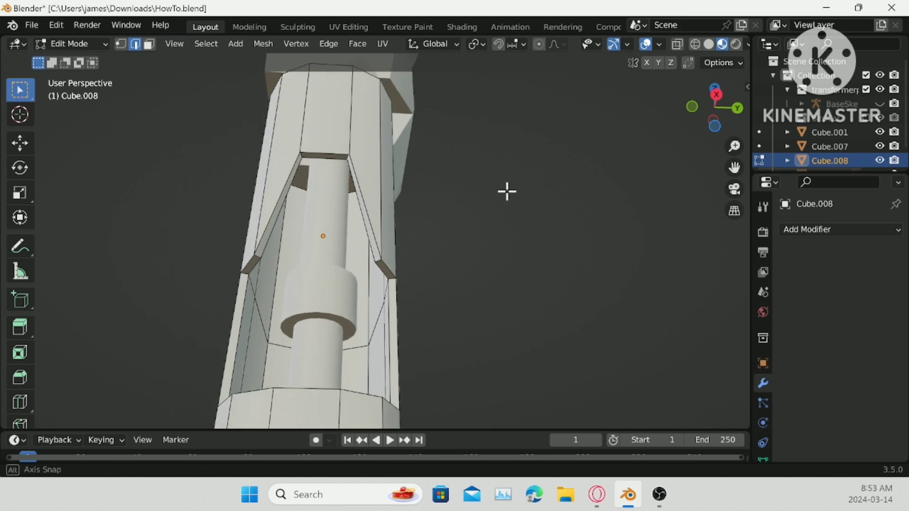
middle_drag(505, 190, 315, 55)
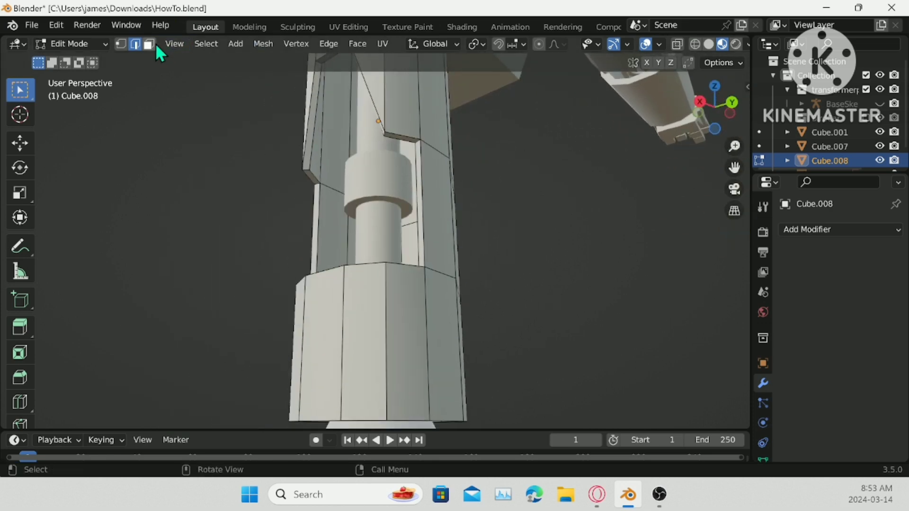
- In face select mode, move the selected rim face at the sleeve opening's lower edge down along Z and leave Edit Mode
click(149, 44)
middle_drag(235, 114, 386, 315)
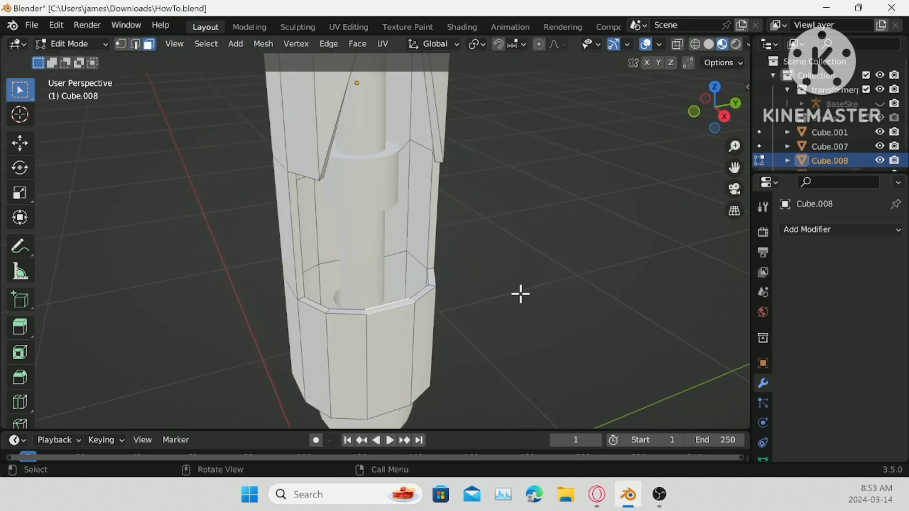
key(g)
key(z)
click(549, 303)
key(Tab)
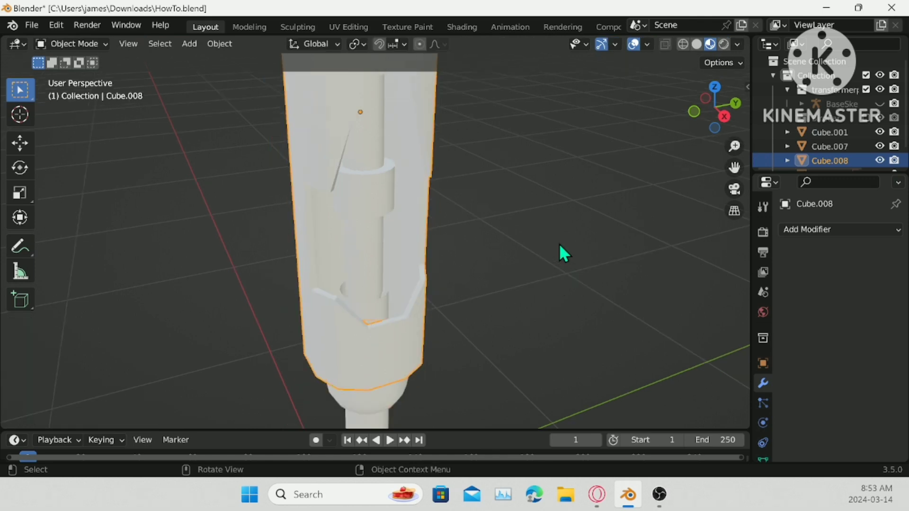
- Edit the inner rod and add three evenly spaced loop cuts to its section below the collar
middle_drag(559, 249, 473, 170)
scroll(469, 168, up, 4)
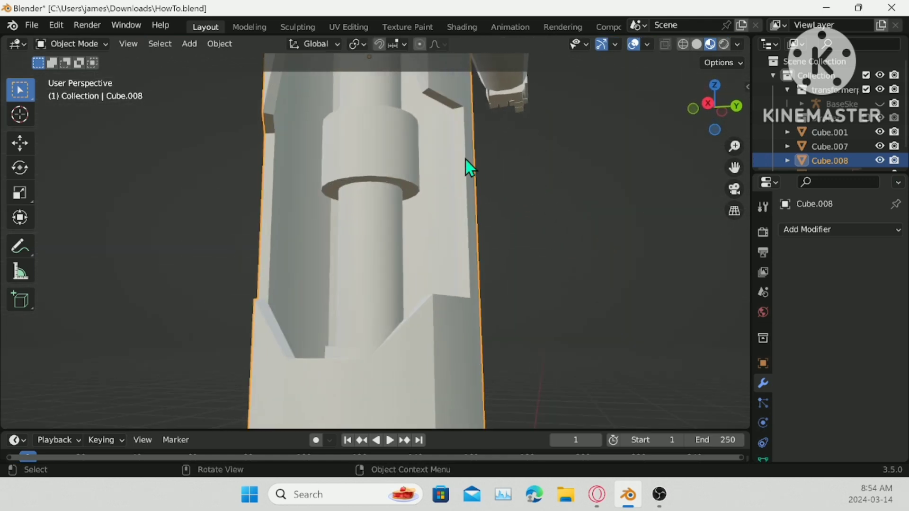
click(395, 327)
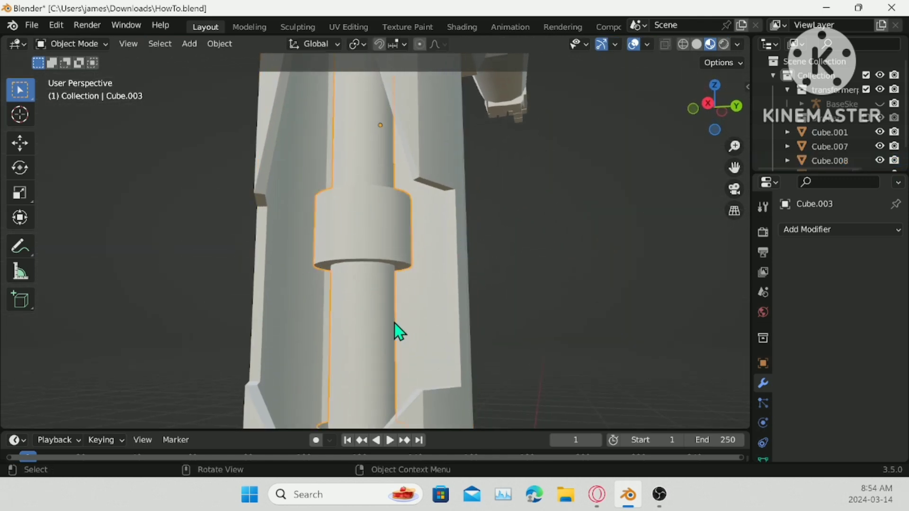
key(Tab)
key(ctrl+r)
scroll(379, 324, up, 2)
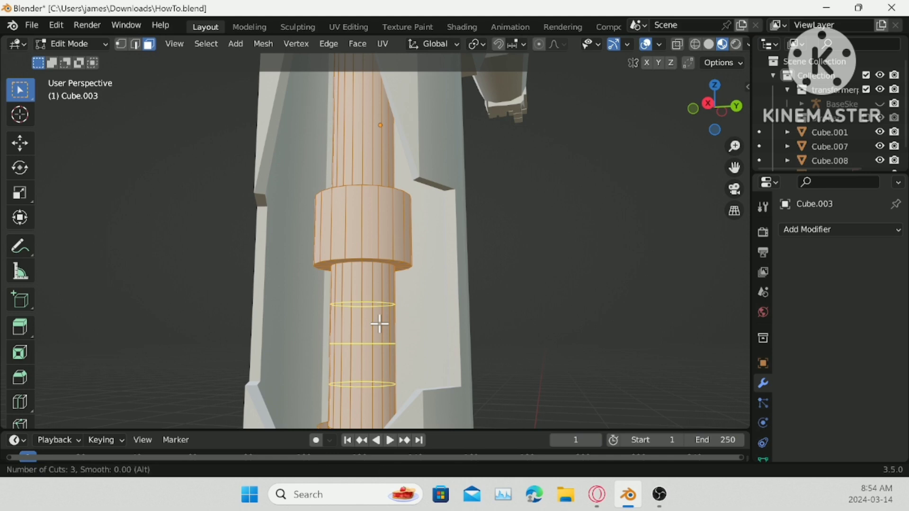
click(379, 324)
right_click(379, 324)
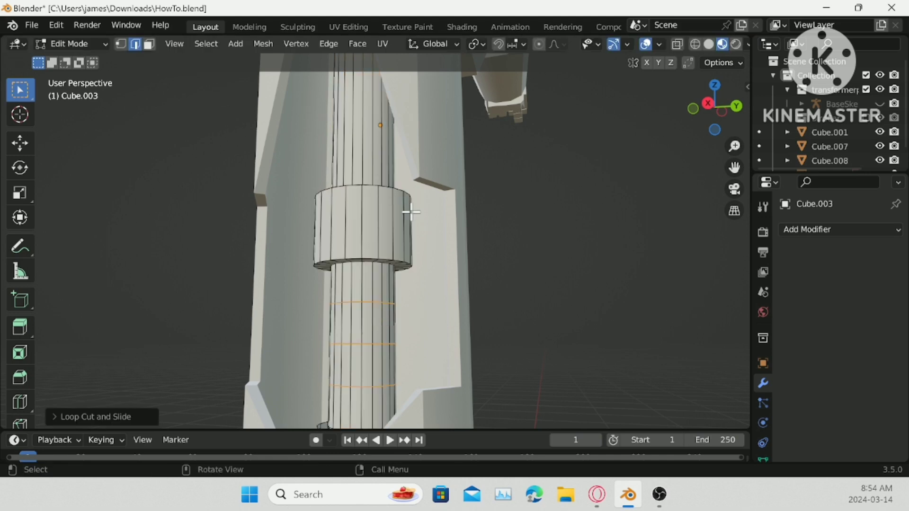
- Scale the three loops outward about 2.33 times without changing Z, and scale the middle loop in to about 0.81
key(s)
key(shift+z)
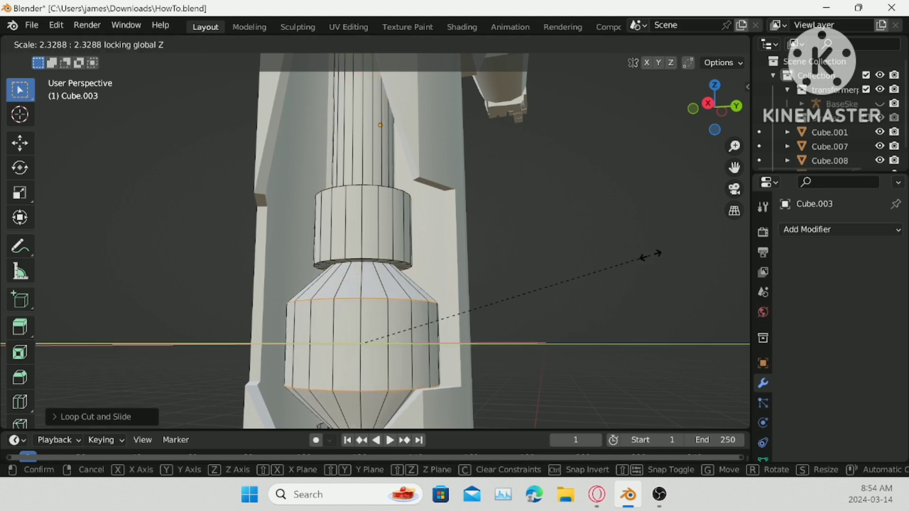
click(651, 255)
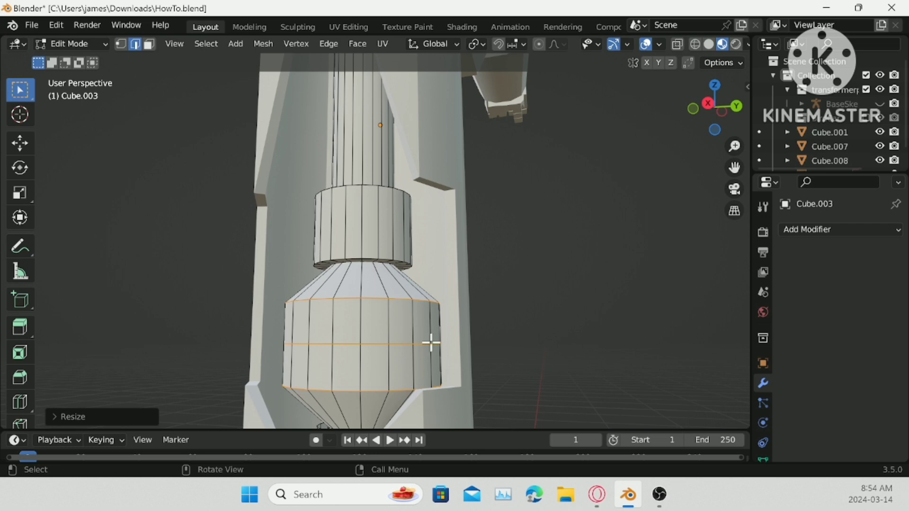
click(678, 45)
drag(245, 337, 526, 360)
key(s)
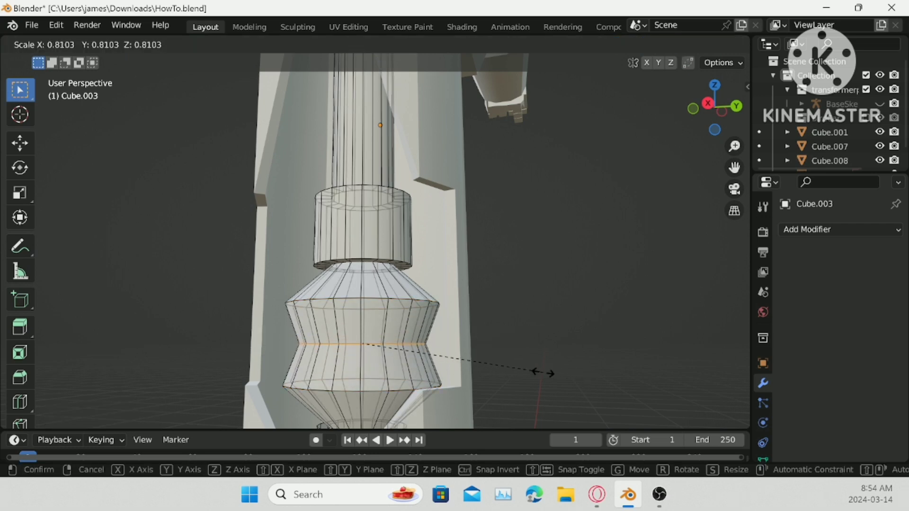
click(540, 372)
- Add a single centred loop cut to the rod section between the collar and the upper ball
scroll(427, 189, down, 2)
shift+middle_drag(427, 189, 427, 241)
key(ctrl+r)
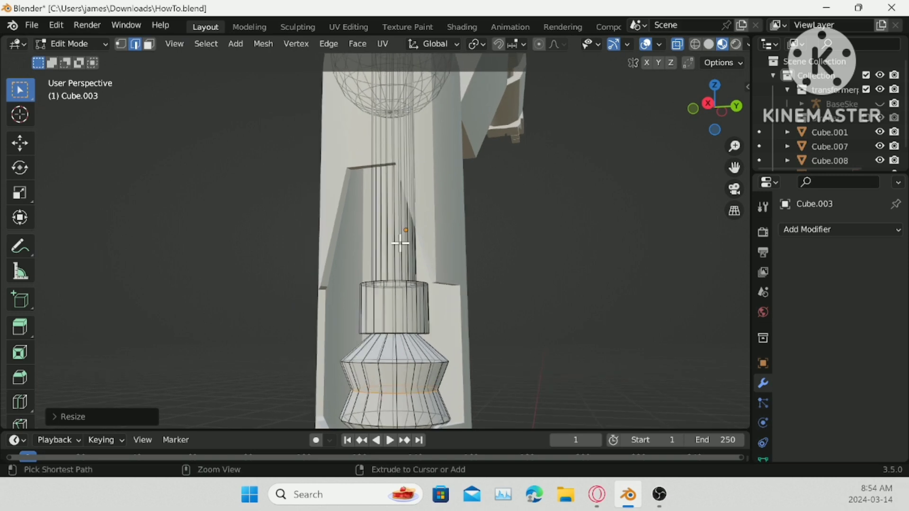
scroll(400, 239, up, 8)
scroll(400, 242, down, 8)
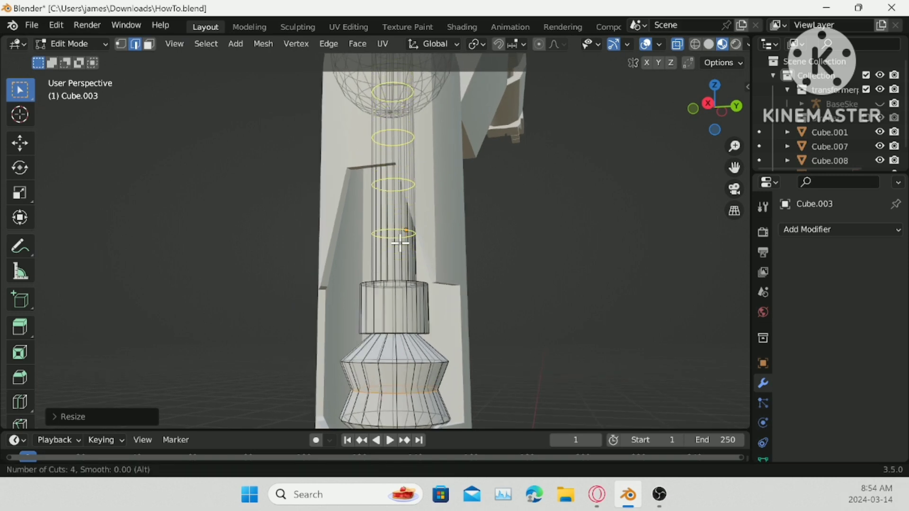
click(400, 242)
right_click(619, 188)
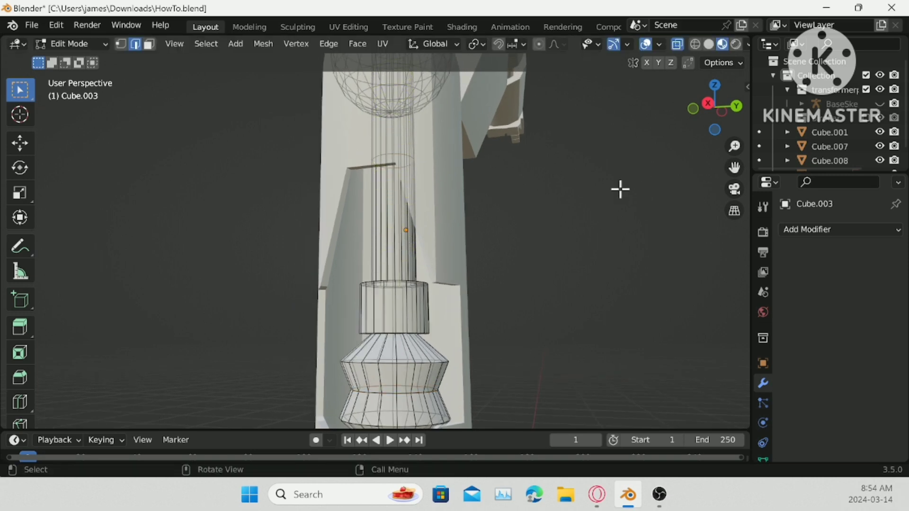
- Add five evenly spaced loop cuts to the rod section just above the collar
key(ctrl+r)
scroll(390, 239, up, 8)
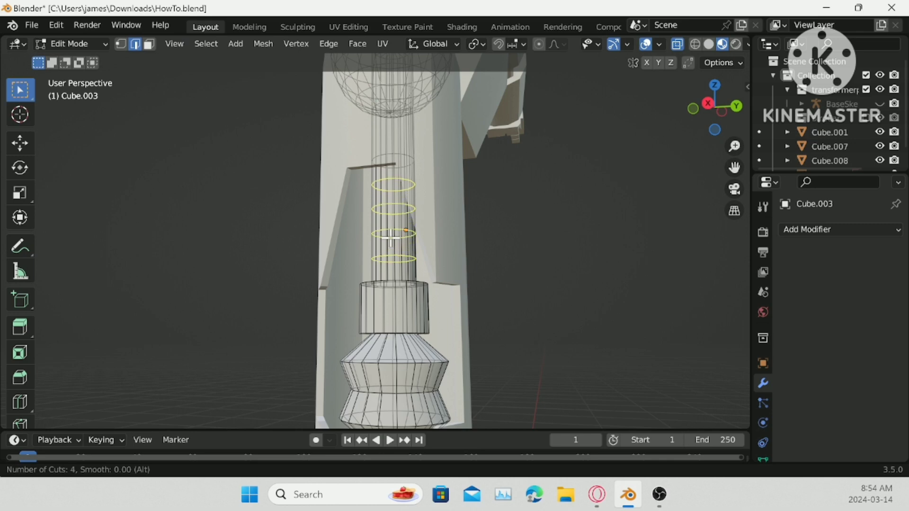
click(390, 237)
right_click(391, 238)
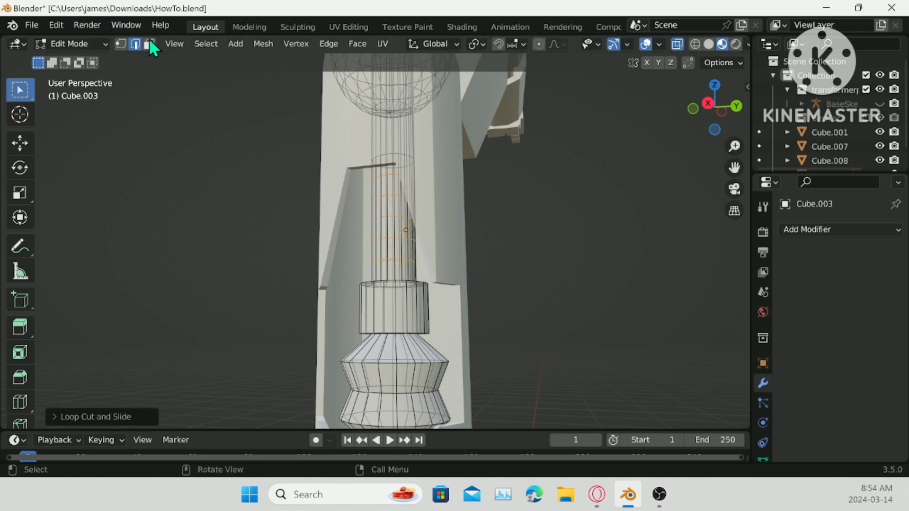
- Select two alternating face bands on the rod above the collar, extrude them, and scale them outward in X and Y to form raised rings
click(150, 44)
click(707, 103)
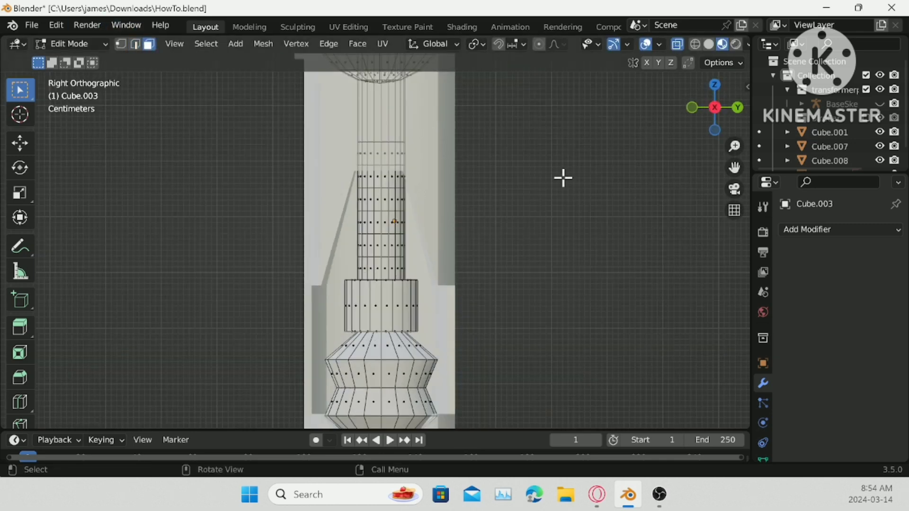
scroll(502, 246, up, 3)
alt+shift+click(463, 272)
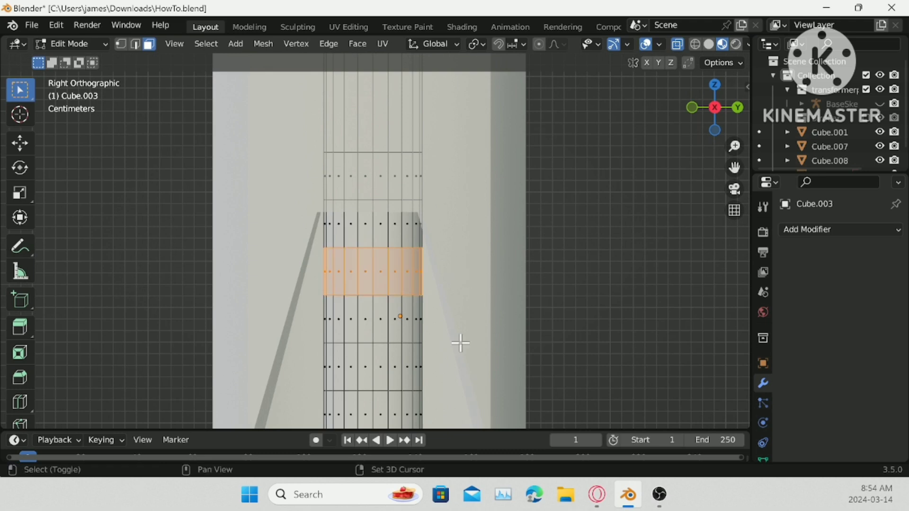
scroll(395, 395, down, 1)
alt+shift+click(413, 330)
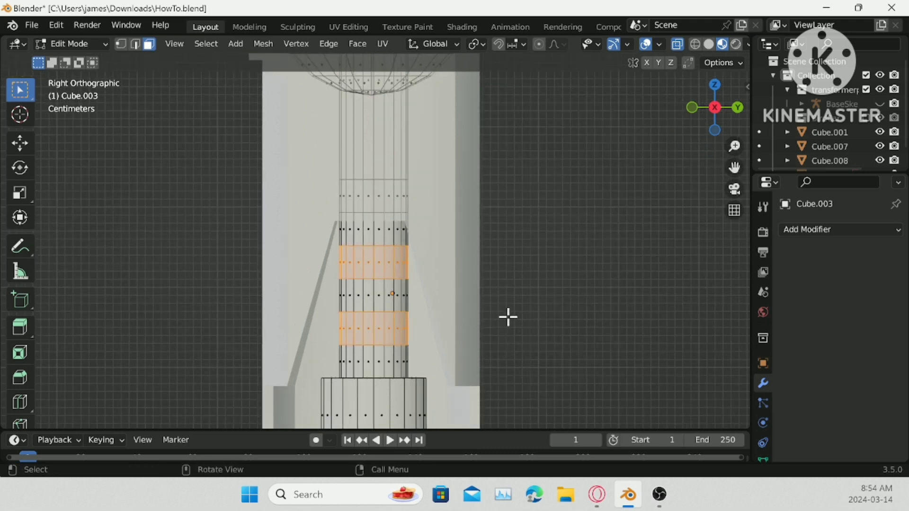
key(e)
right_click(517, 283)
key(s)
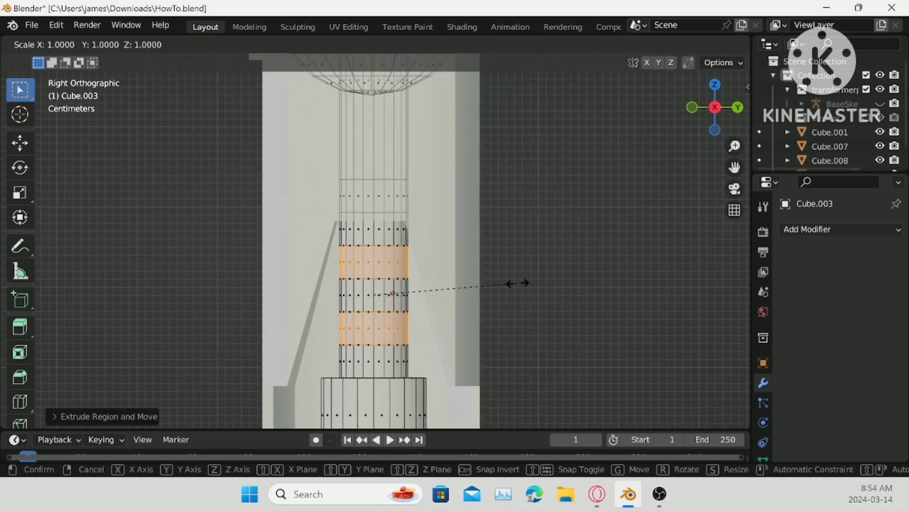
key(shift+z)
click(604, 282)
key(Tab)
middle_drag(604, 282, 455, 290)
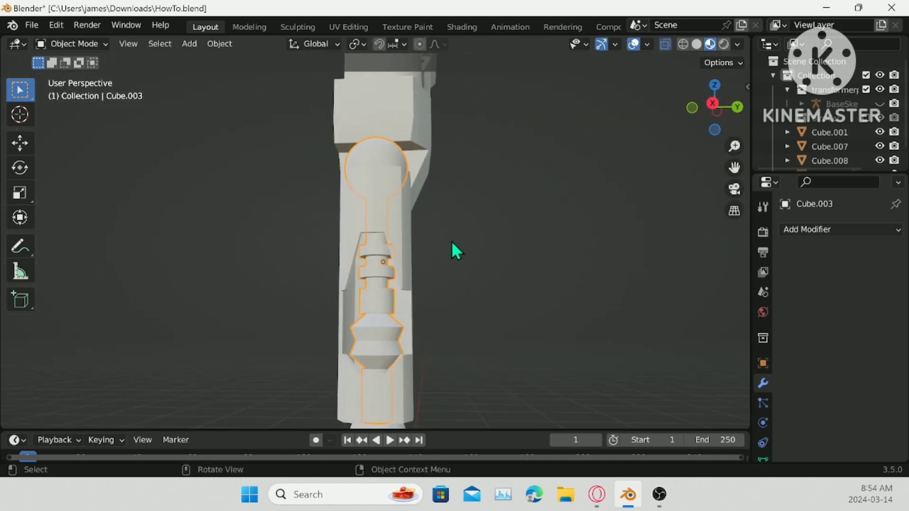
- Save the Blender file with the detailed inner rod
scroll(435, 237, down, 3)
middle_drag(516, 258, 440, 270)
key(ctrl+s)
- Duplicate the bottom rim faces of the thigh sleeve and place the copy lower along Z, just below the knee ball
click(415, 205)
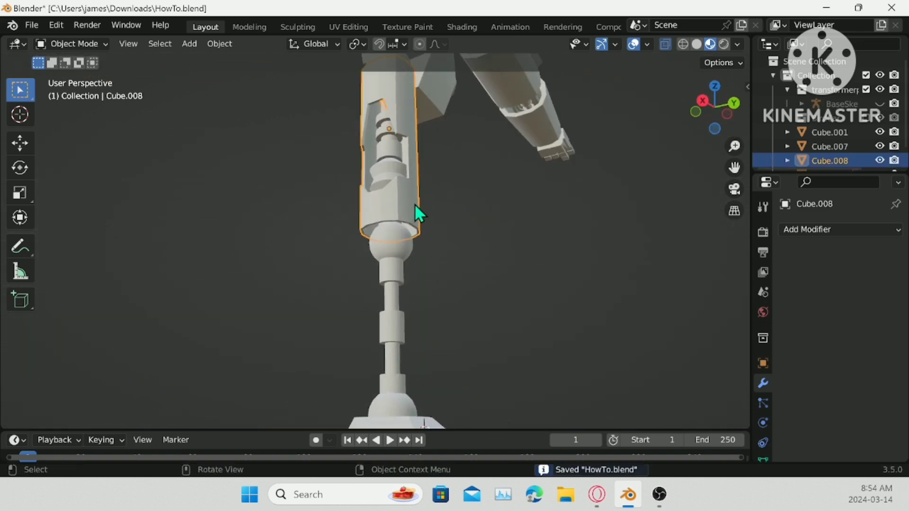
scroll(415, 205, up, 3)
key(Tab)
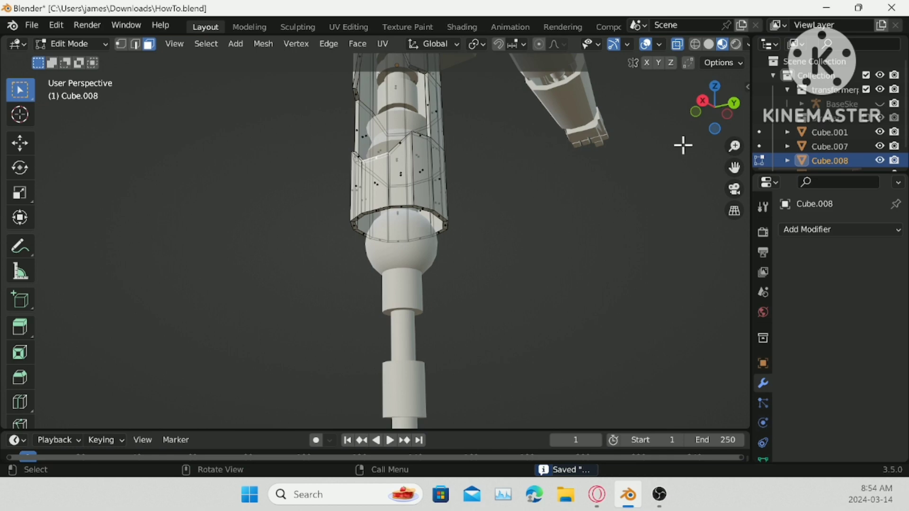
click(709, 99)
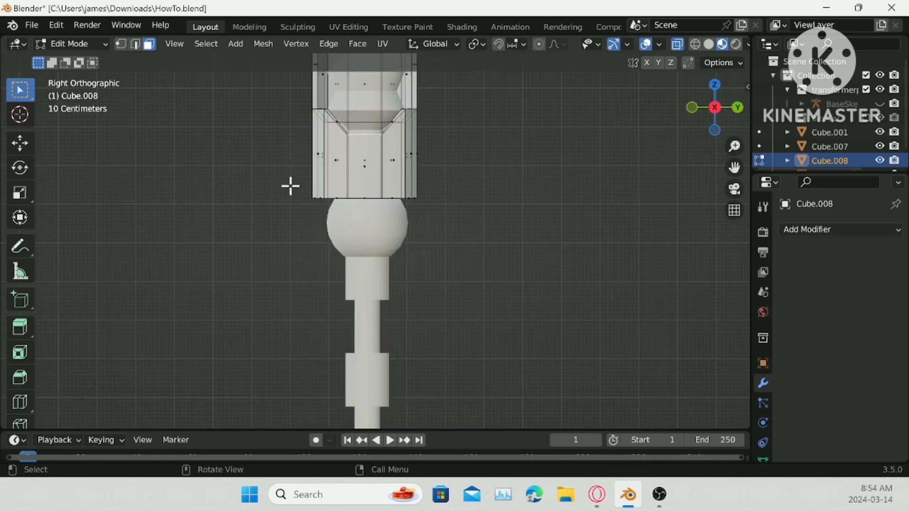
drag(290, 186, 538, 245)
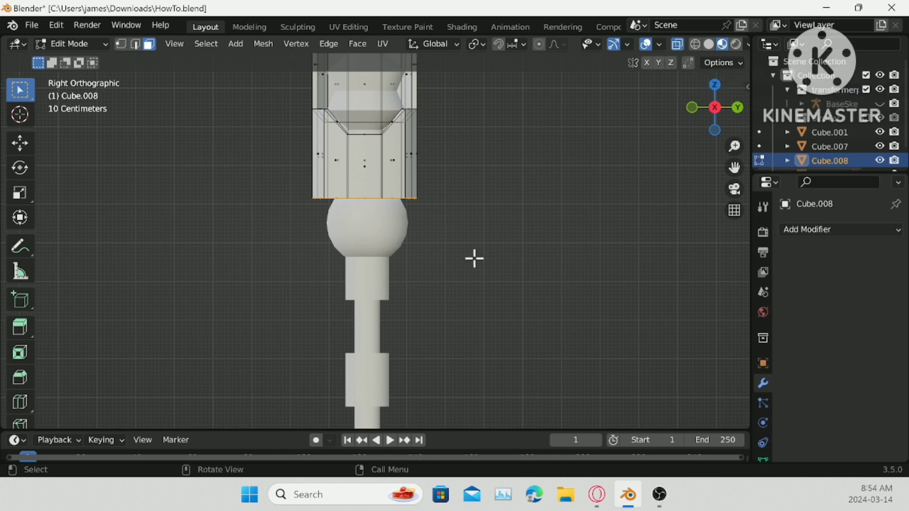
scroll(472, 258, down, 3)
key(g)
key(z)
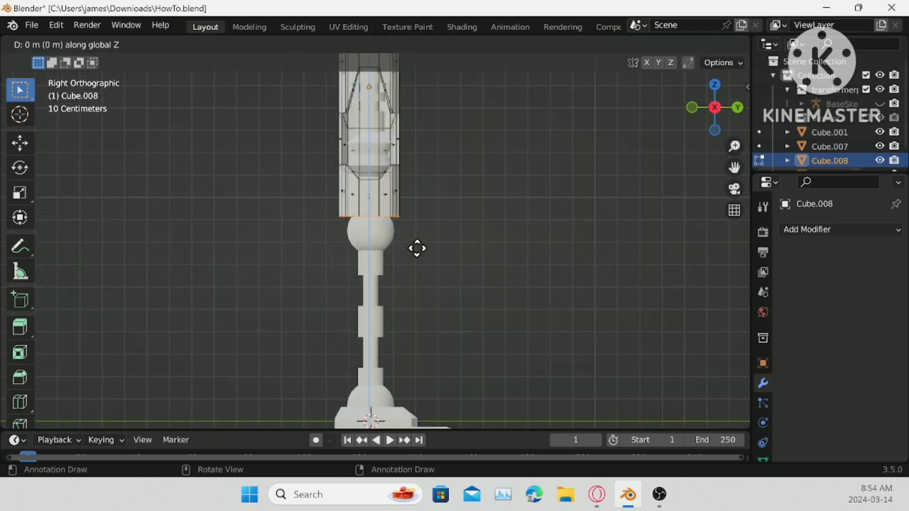
click(420, 274)
- Separate the duplicated rim ring into its own object, leave Edit Mode, and save the file
right_click(583, 280)
right_click(549, 438)
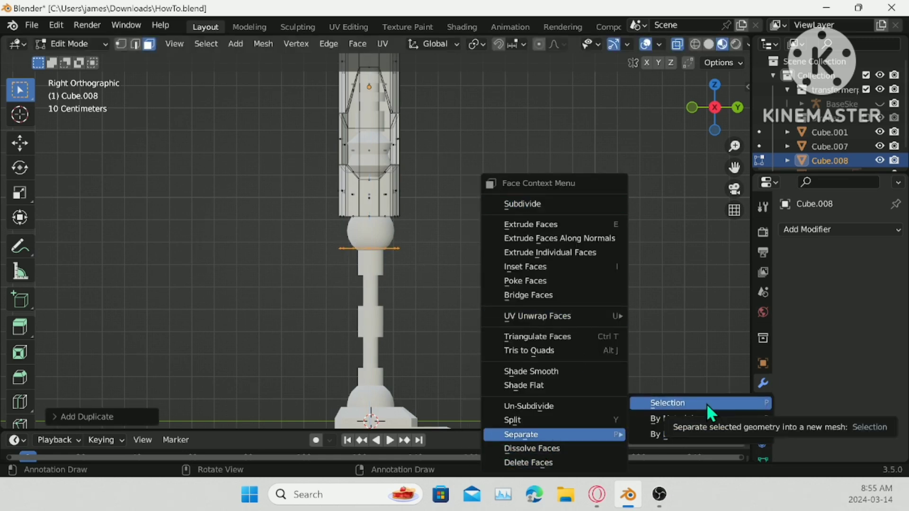
click(706, 403)
key(Tab)
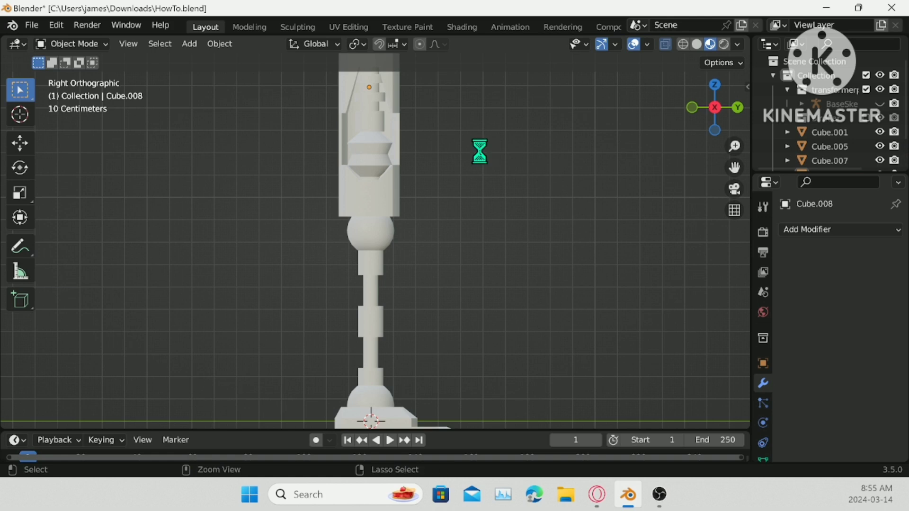
key(ctrl+s)
- Examine the leg and the whole robot from several angles
mouse_move(480, 152)
middle_down()
mouse_move(440, 138)
mouse_move(335, 146)
mouse_move(416, 161)
mouse_move(396, 320)
mouse_move(496, 349)
mouse_move(473, 145)
middle_up()
scroll(398, 318, up, 2)
scroll(365, 231, down, 5)
middle_drag(458, 189, 384, 211)
shift+middle_drag(415, 175, 438, 409)
scroll(427, 175, down, 5)
middle_drag(540, 152, 441, 153)
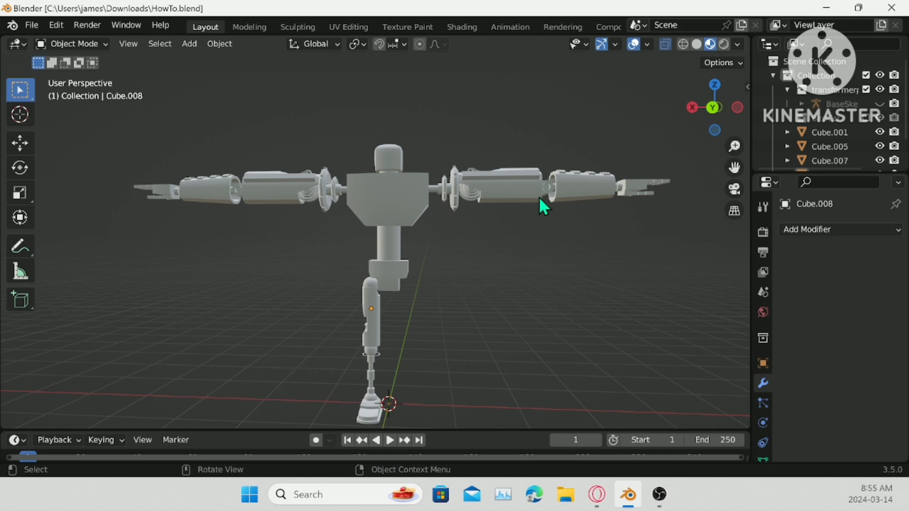
middle_drag(523, 193, 477, 232)
- Extrude the separated ring below the knee ball downward along Z into a lower-leg sleeve ending just above the foot
scroll(394, 265, up, 6)
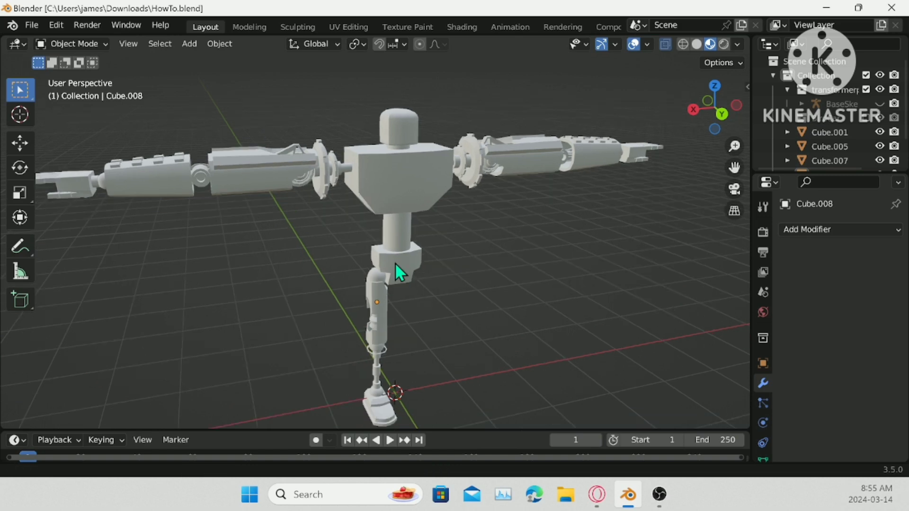
scroll(402, 312, up, 8)
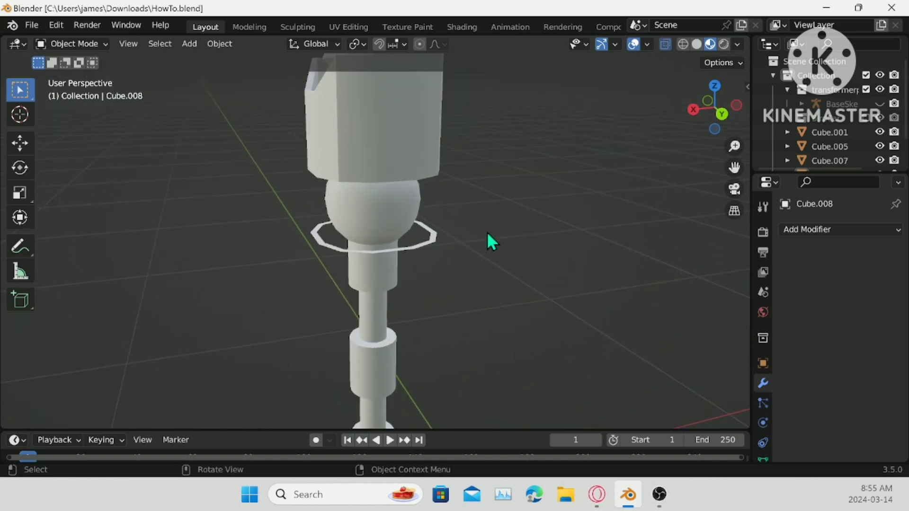
click(467, 234)
key(Tab)
scroll(467, 235, down, 5)
key(a)
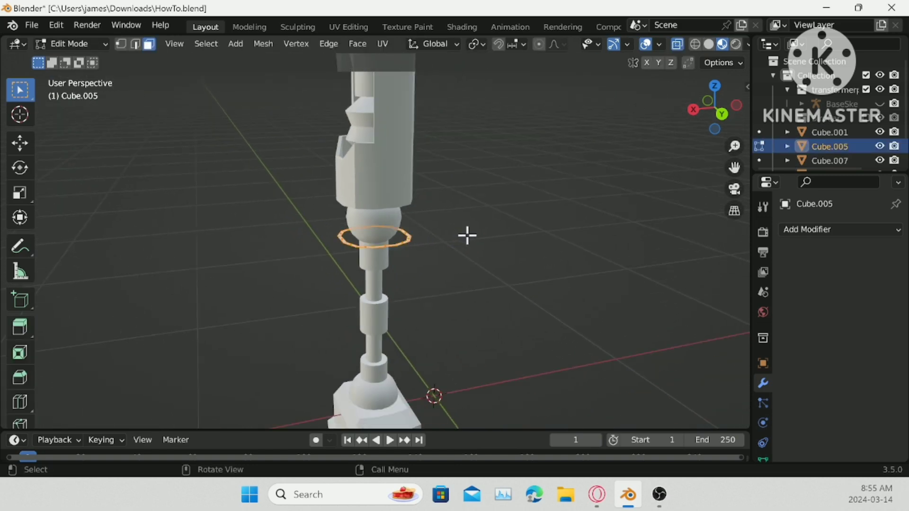
key(e)
key(z)
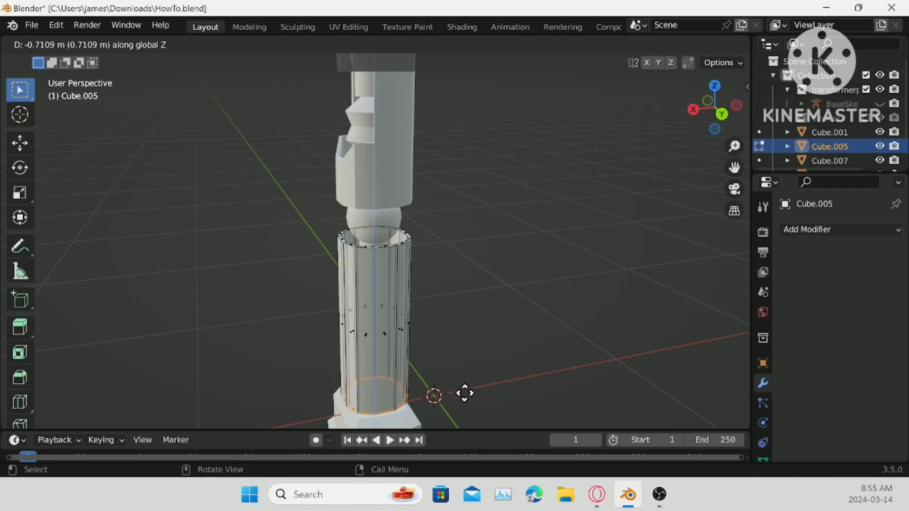
click(475, 371)
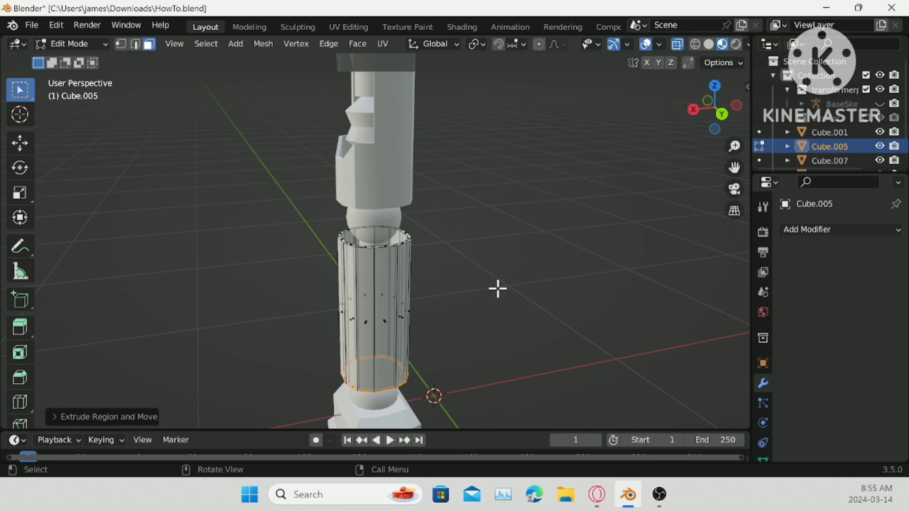
- Adjust the lower-leg sleeve's length by moving its bottom rim slightly up along Z, keeping it just above the ankle
key(g)
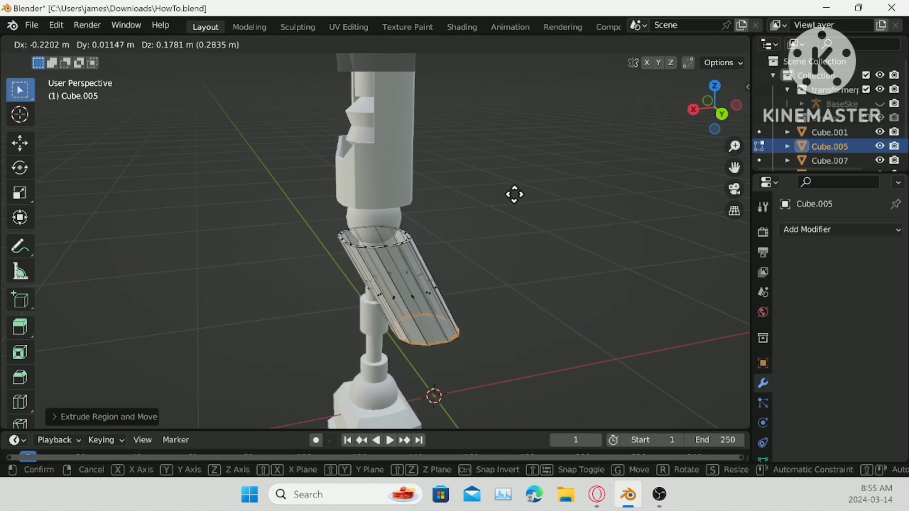
key(g)
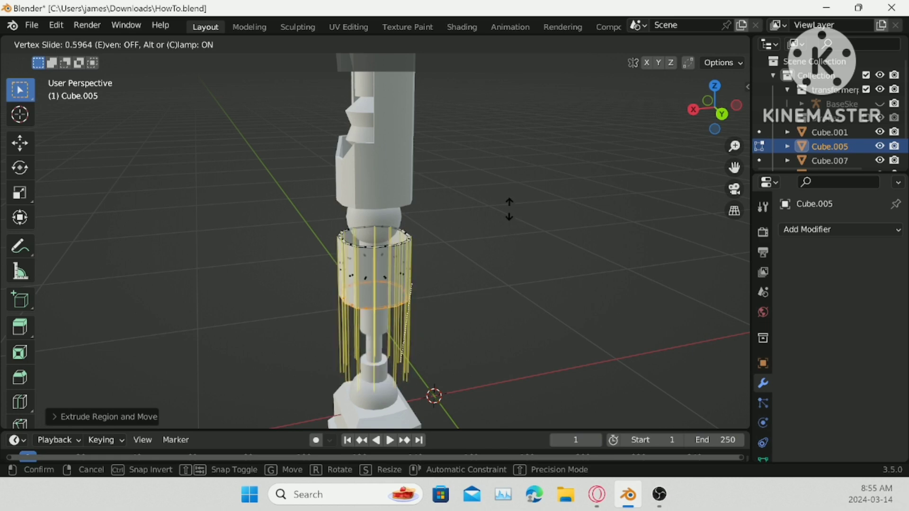
click(512, 279)
key(g)
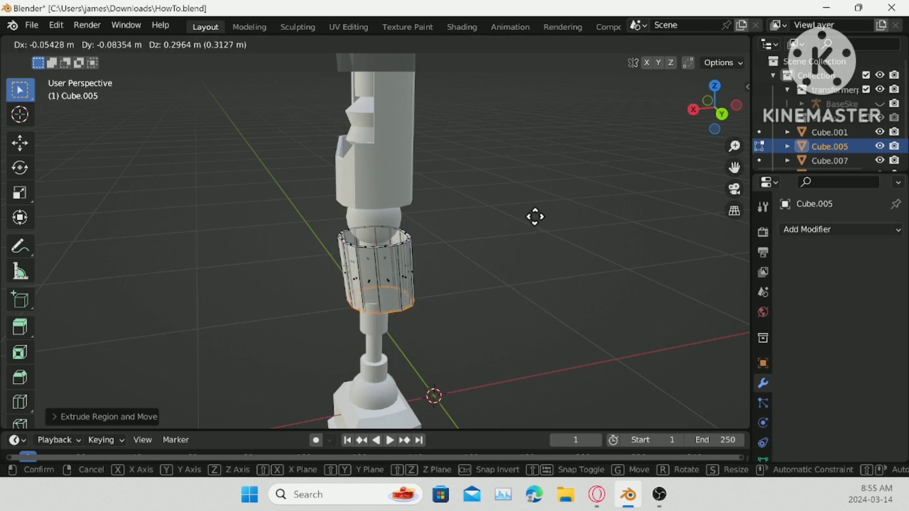
key(z)
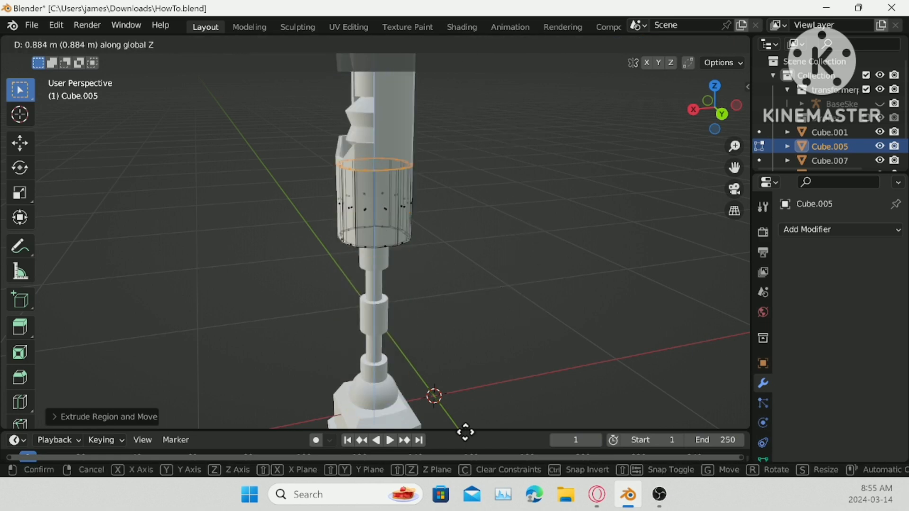
click(487, 286)
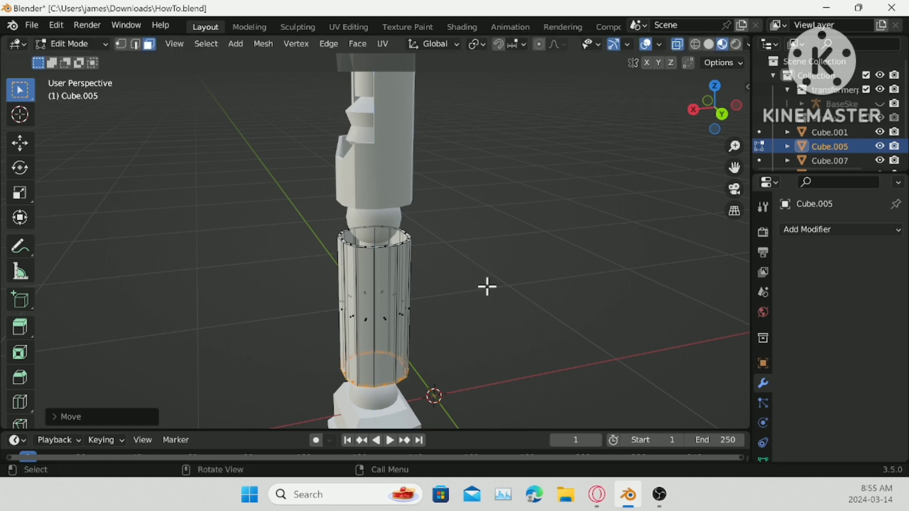
- Select the face loop around the lower-leg sleeve's top rim
alt+click(374, 246)
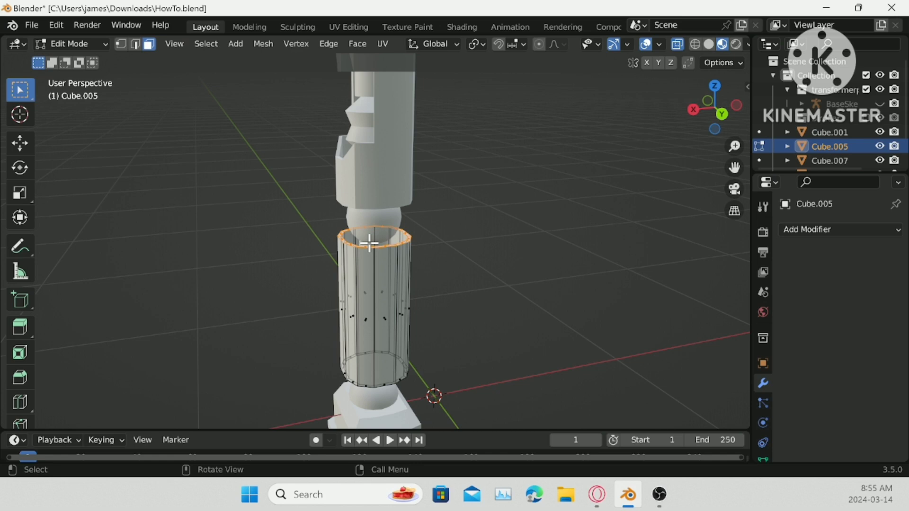
- Raise the bottom end ring of the lower-leg cylinder slightly along the Z axis in Edit Mode
click(515, 199)
key(Tab)
middle_drag(534, 208, 366, 185)
key(Tab)
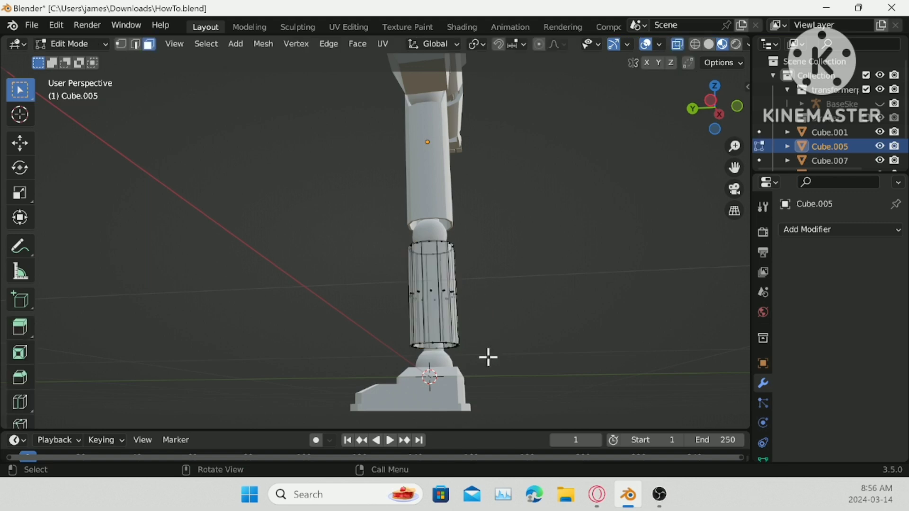
drag(351, 341, 463, 360)
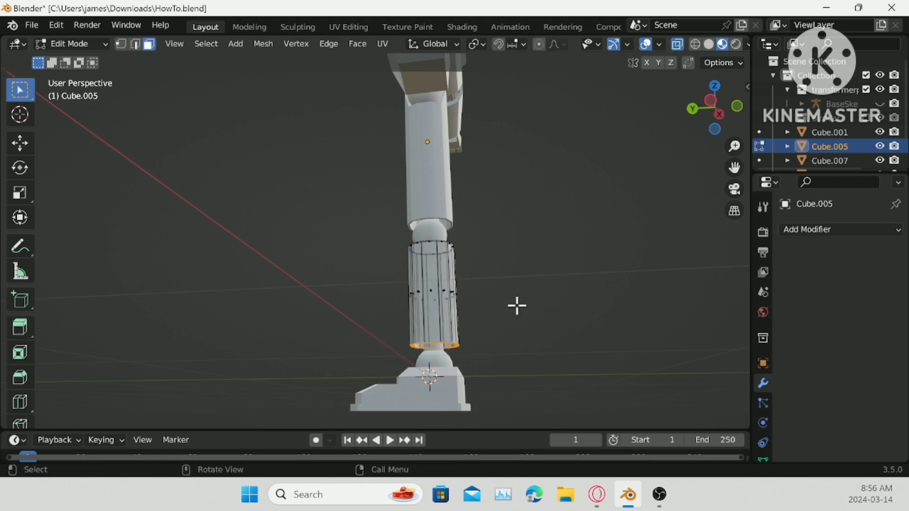
key(g)
key(z)
click(541, 283)
key(Tab)
middle_drag(541, 282, 378, 242)
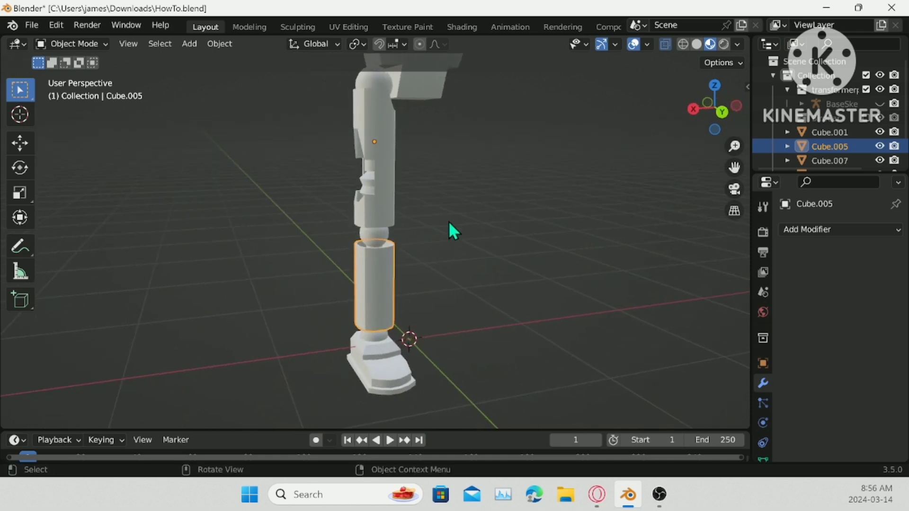
- Separate the shared upper-arm mesh by loose parts so the two arms become independent objects
scroll(456, 217, down, 3)
shift+middle_drag(428, 168, 331, 260)
scroll(326, 252, up, 2)
click(325, 253)
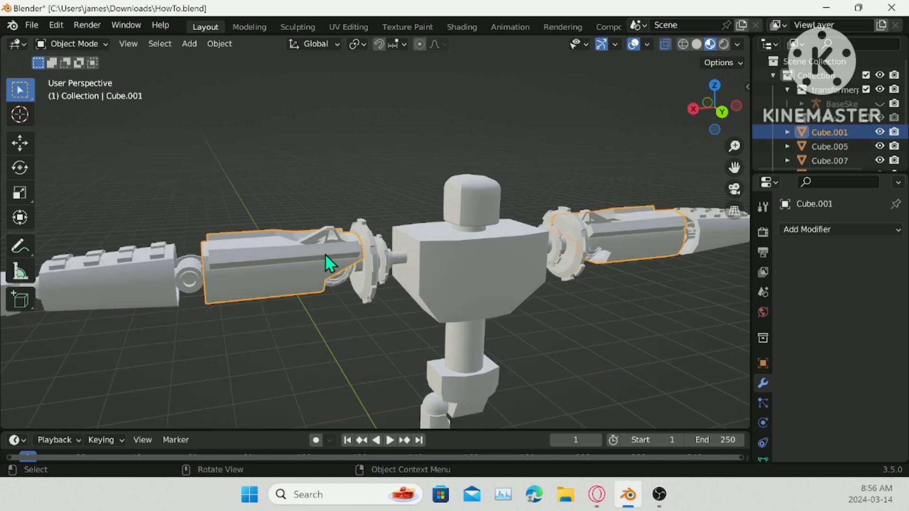
key(Tab)
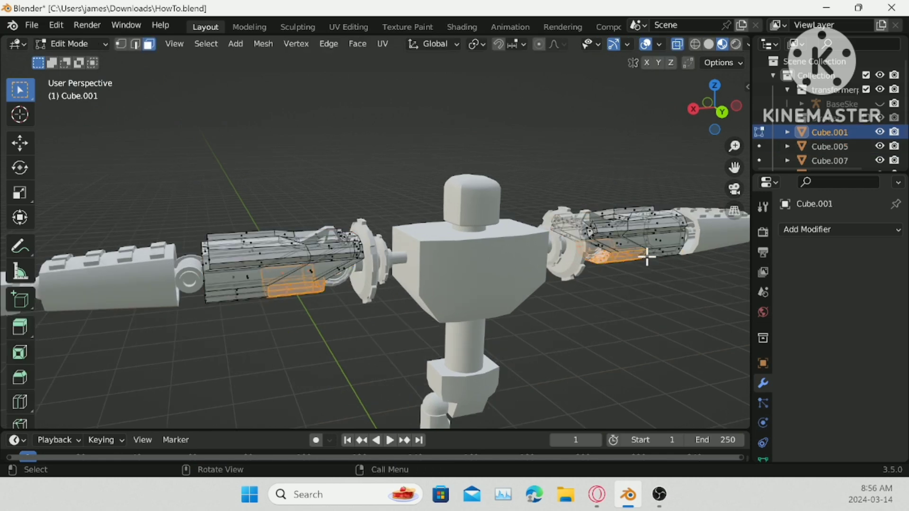
right_click(650, 280)
mouse_move(629, 433)
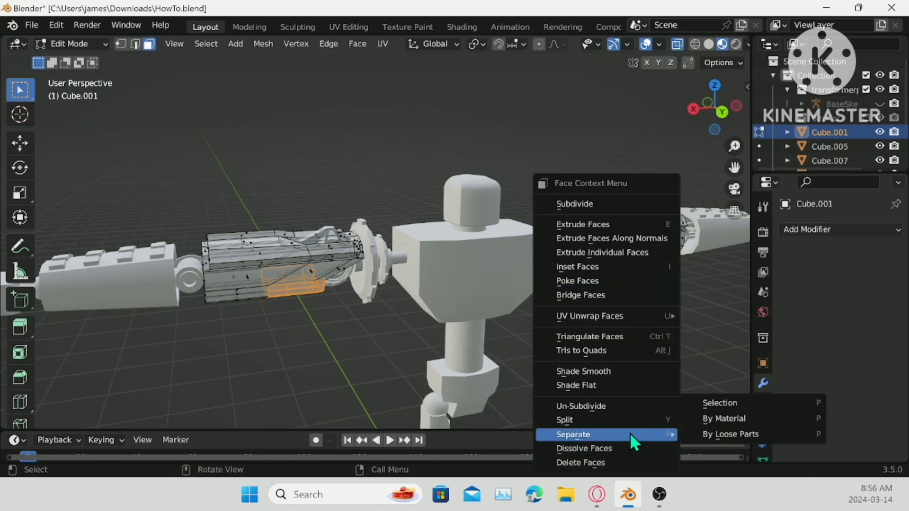
click(695, 433)
key(Tab)
- Separate the shared forearm mesh by loose parts
click(702, 256)
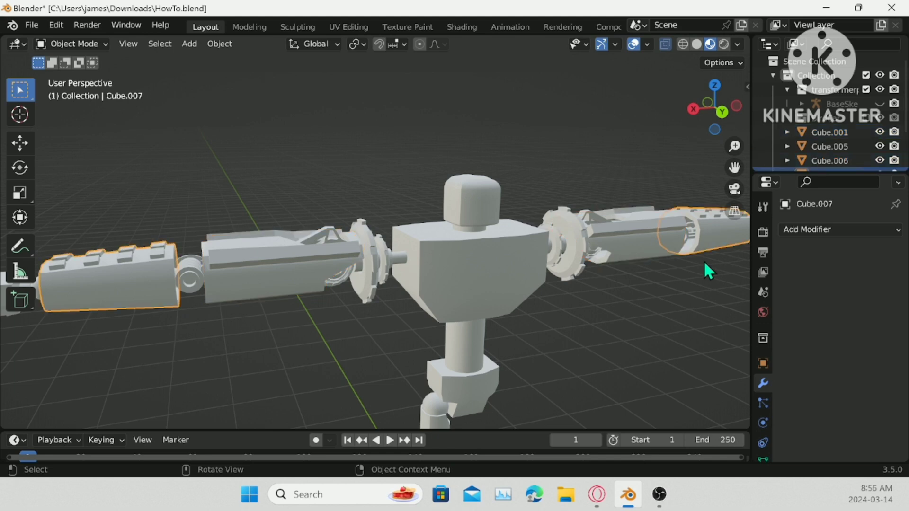
key(Tab)
right_click(662, 360)
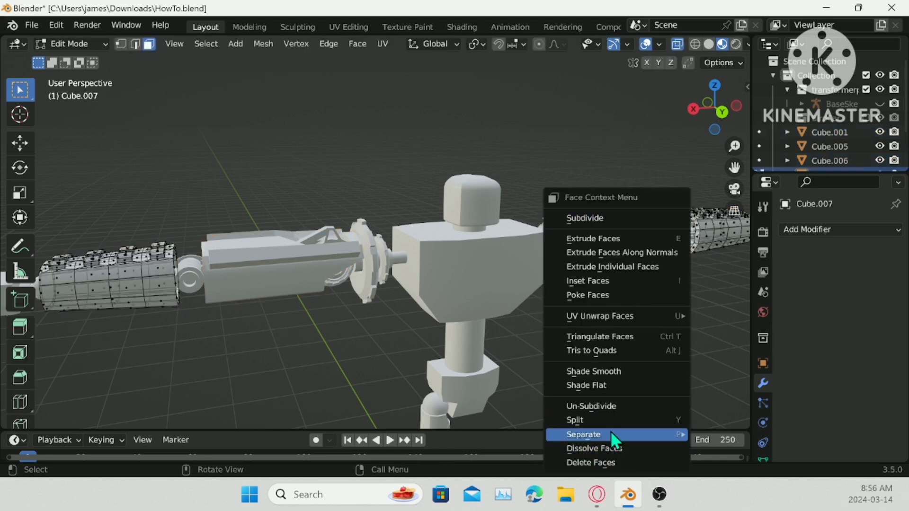
mouse_move(610, 434)
click(729, 434)
key(Tab)
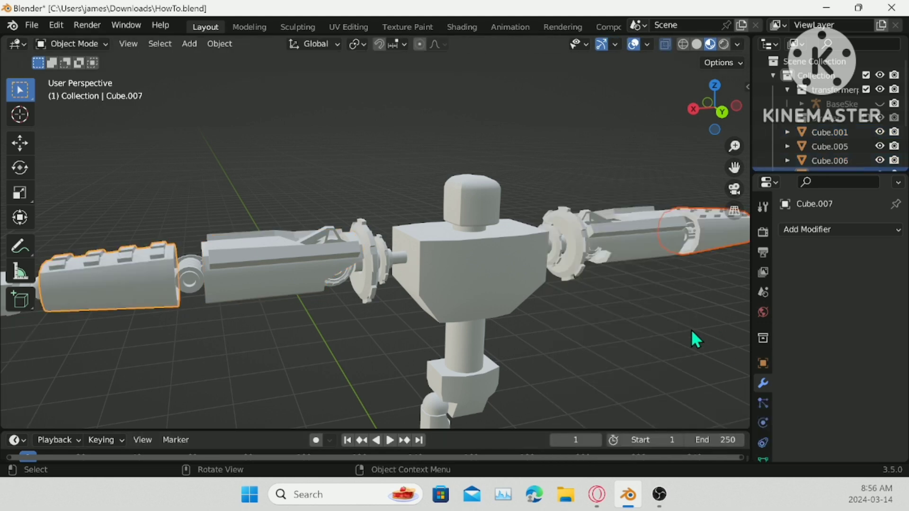
- Join all parts of the positive-X upper arm into one object, with the upper-arm shell Cube.001 active
click(691, 329)
scroll(691, 329, down, 3)
middle_drag(496, 288, 357, 250)
scroll(446, 309, up, 3)
key(b)
drag(401, 316, 418, 328)
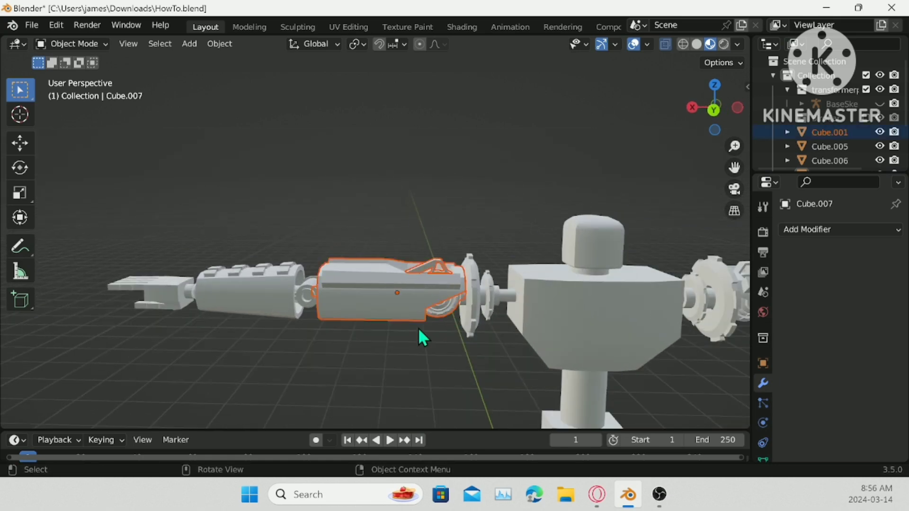
shift+click(437, 302)
right_click(381, 205)
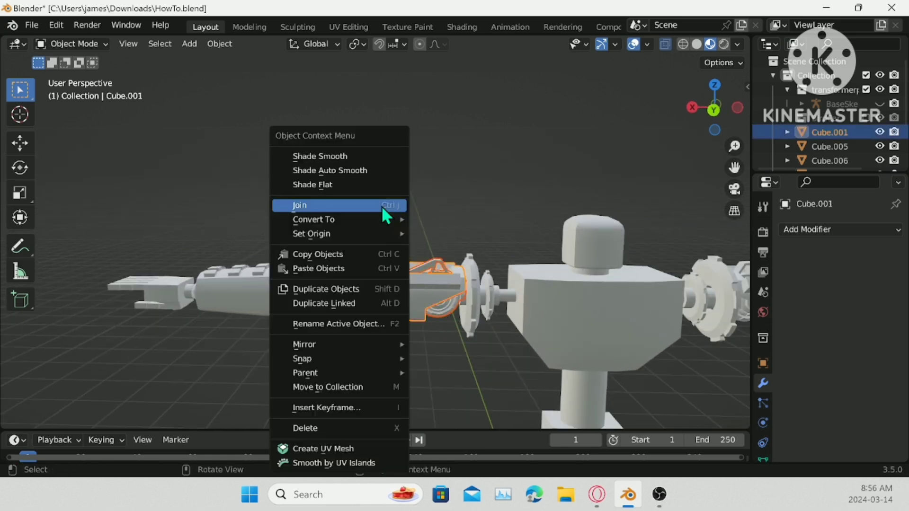
click(382, 205)
- Join the positive-X forearm parts with the elbow joint, keeping the elbow piece TankHead.003 active
middle_drag(296, 305, 286, 265)
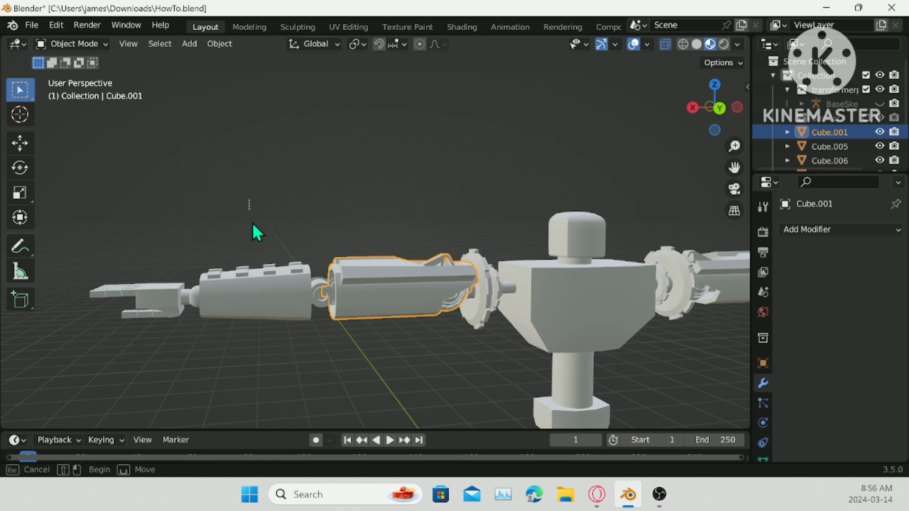
drag(248, 197, 308, 381)
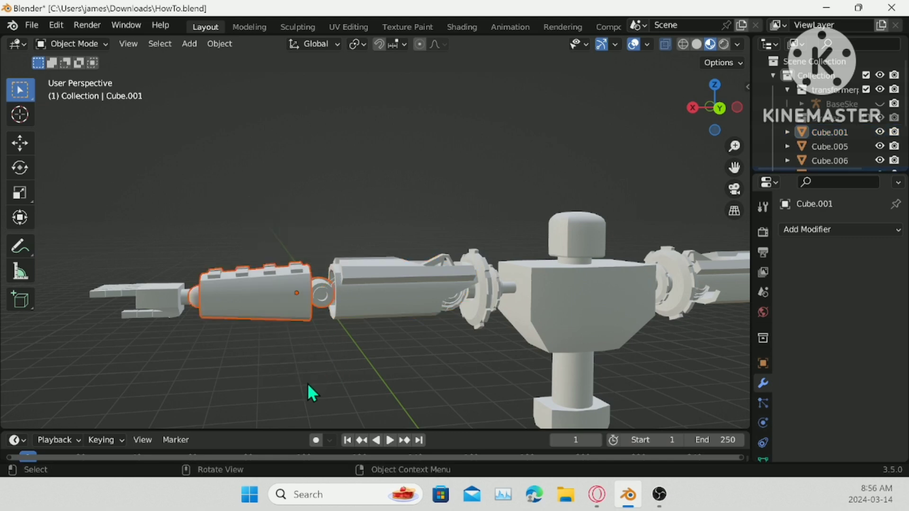
shift+click(278, 291)
shift+click(313, 293)
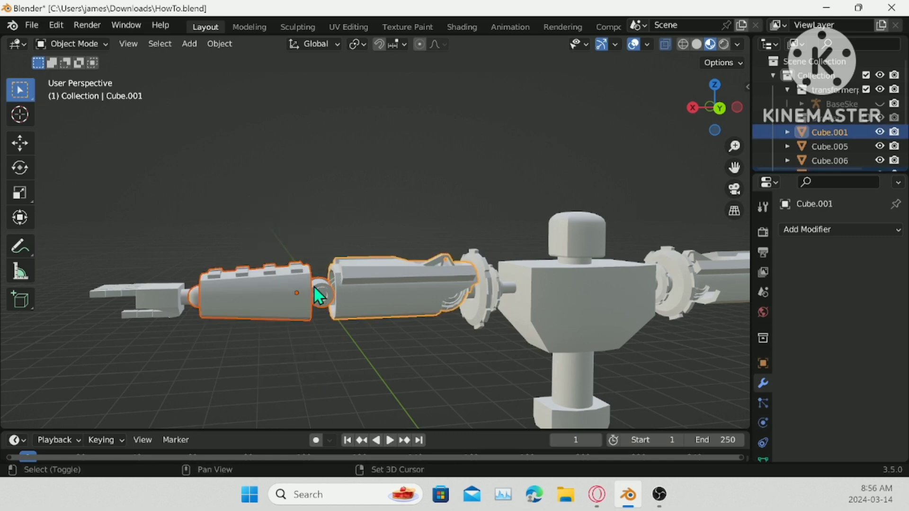
click(318, 287)
key(b)
drag(291, 347, 319, 299)
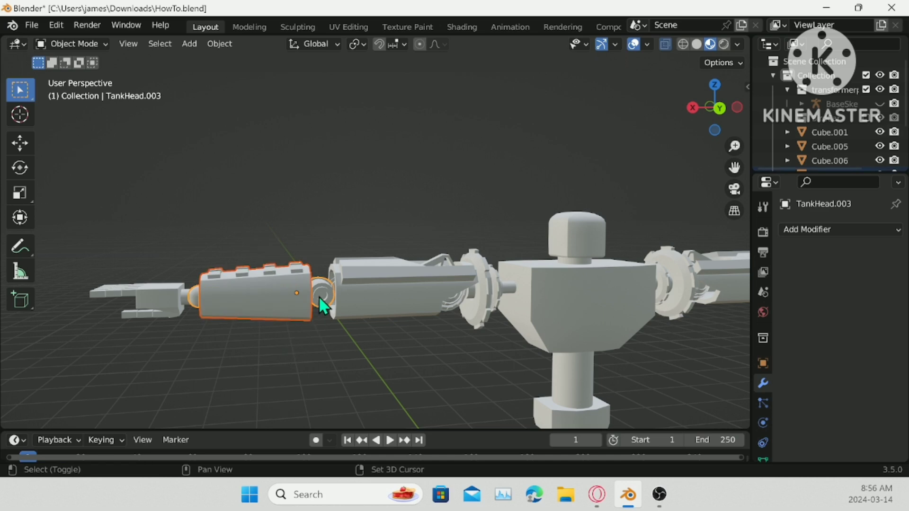
right_click(291, 221)
click(286, 208)
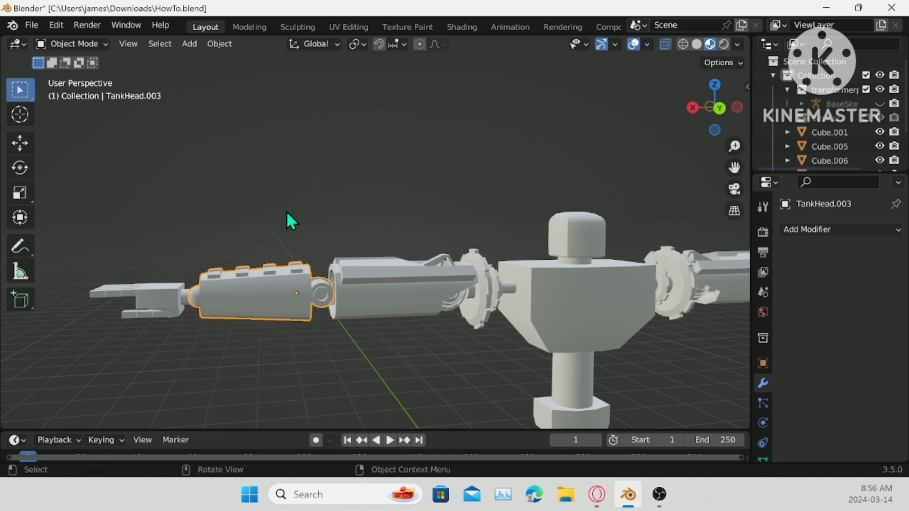
- Join the loose parts of the negative-X upper arm and of its forearm into one object each
middle_drag(503, 274, 394, 241)
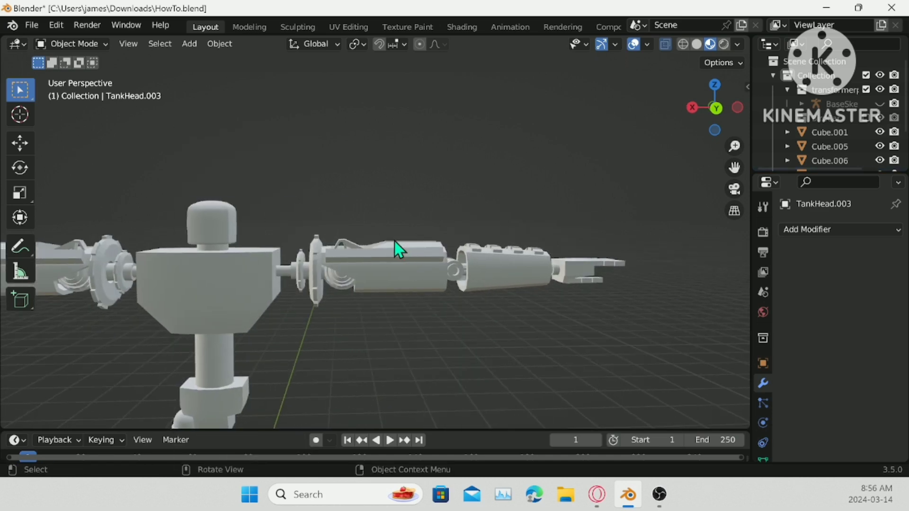
click(357, 268)
right_click(358, 268)
click(306, 203)
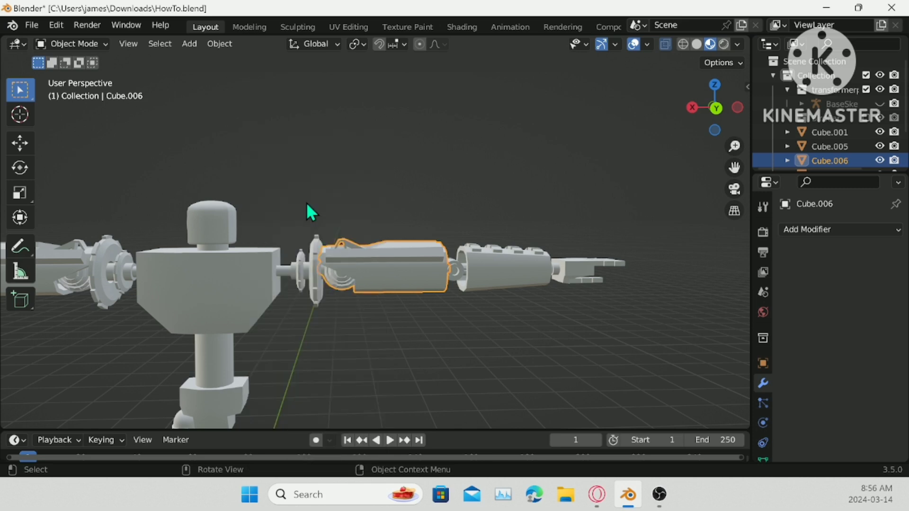
click(487, 277)
right_click(487, 272)
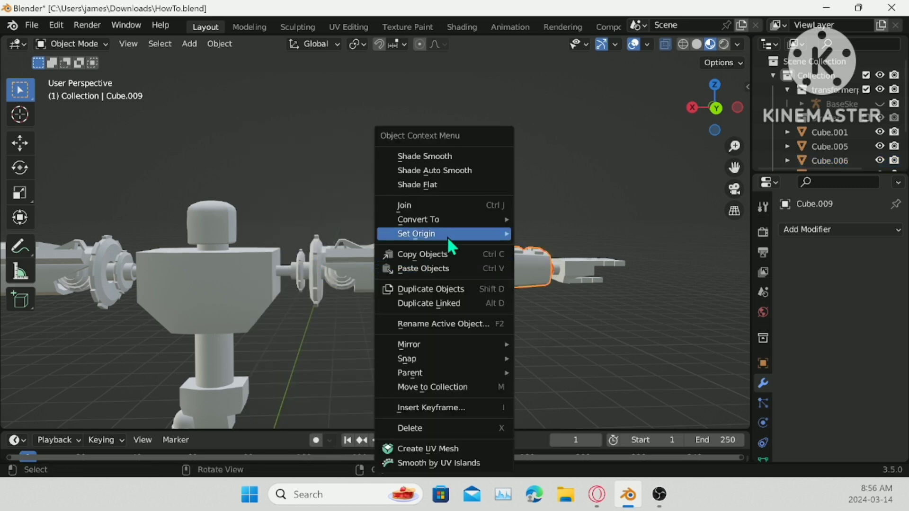
- Set the origins of both upper arms and both forearms to their geometry, and save the file
shift+click(350, 265)
shift+middle_drag(300, 280, 266, 269)
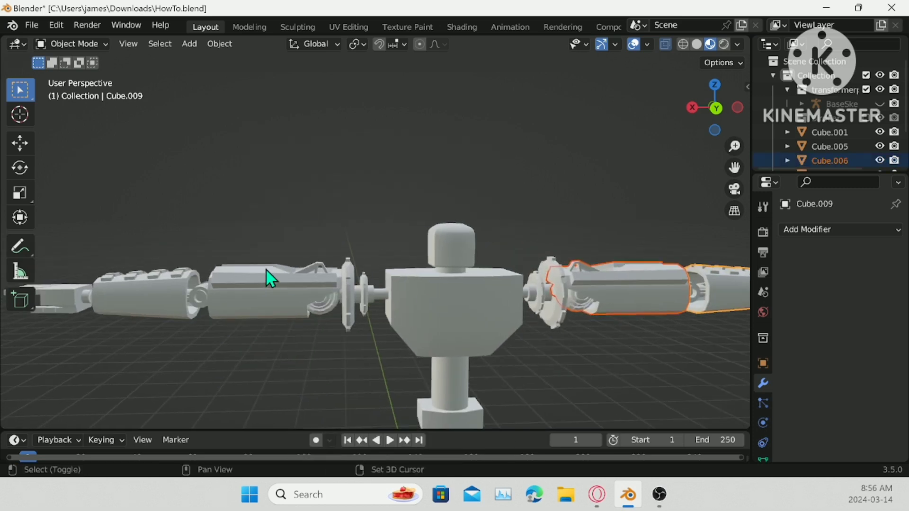
shift+click(154, 267)
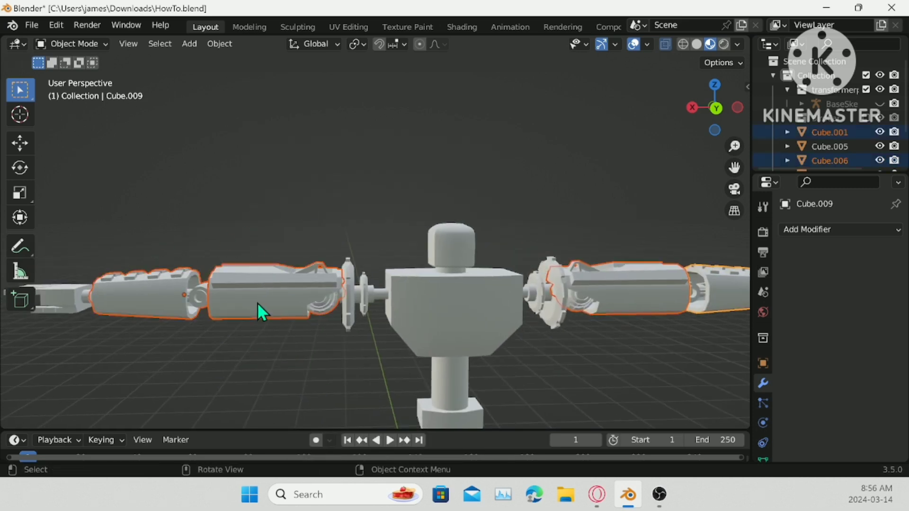
right_click(419, 174)
mouse_move(398, 200)
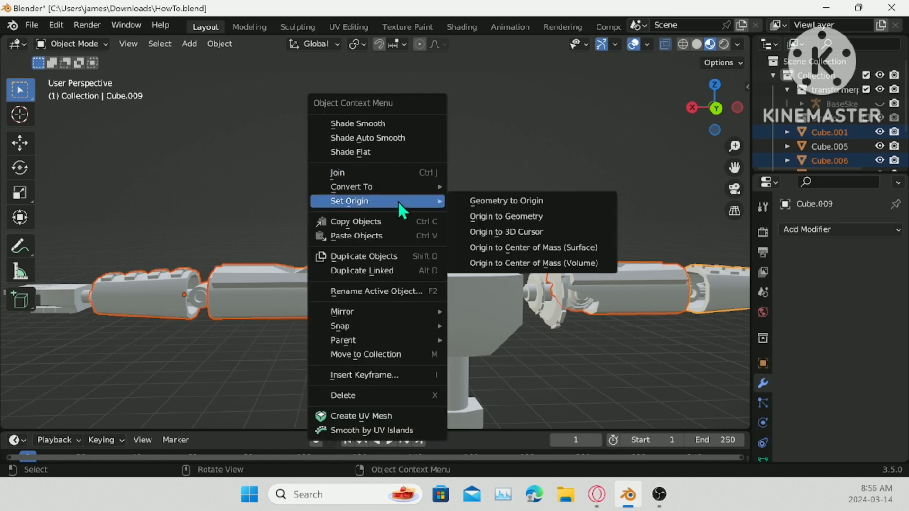
click(544, 225)
click(430, 183)
scroll(430, 182, down, 5)
key(ctrl+s)
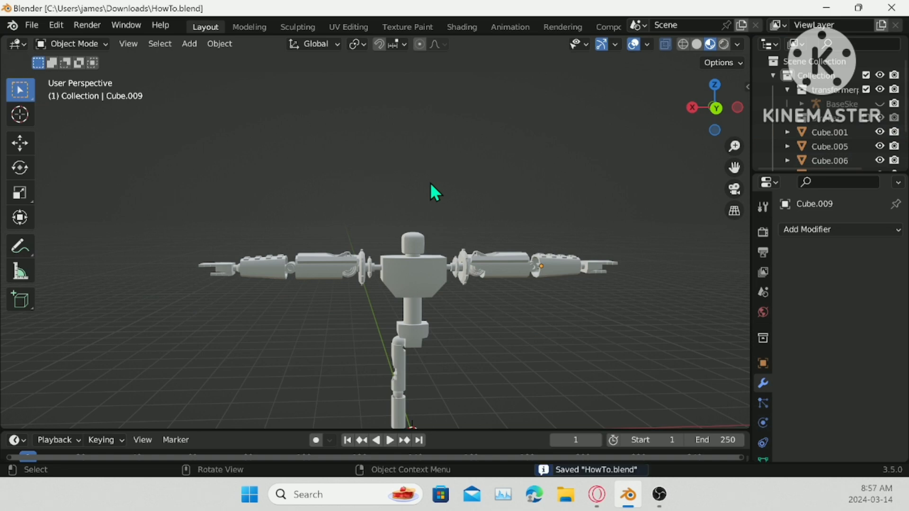
- Join the hip ball and the thigh into one object, with the thigh active
scroll(515, 235, up, 8)
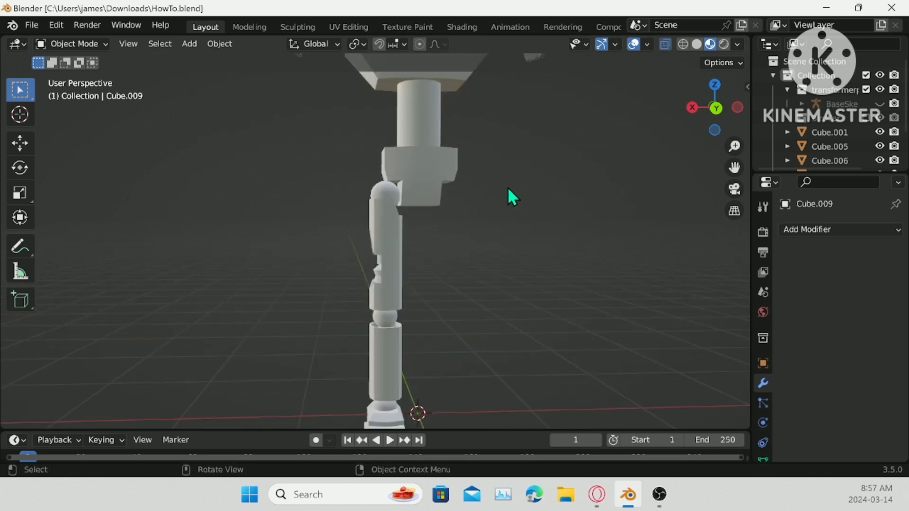
click(379, 236)
shift+click(416, 201)
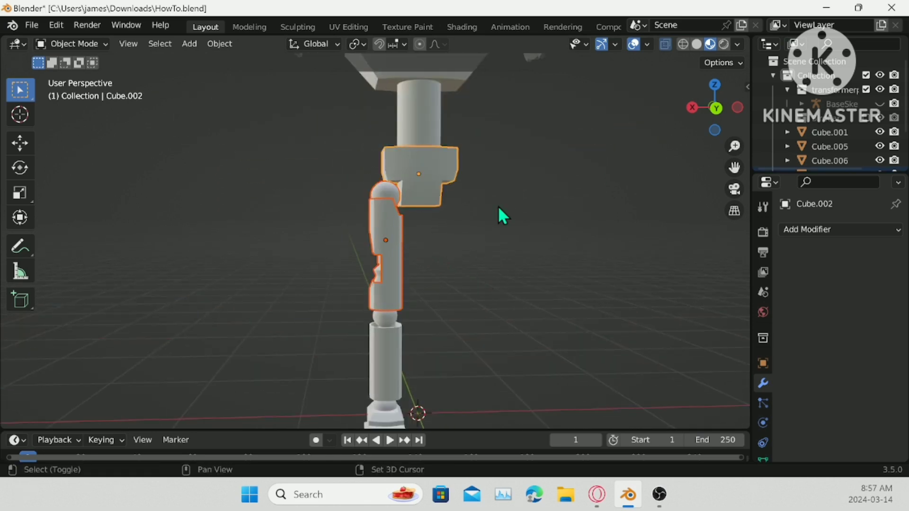
click(375, 226)
right_click(464, 232)
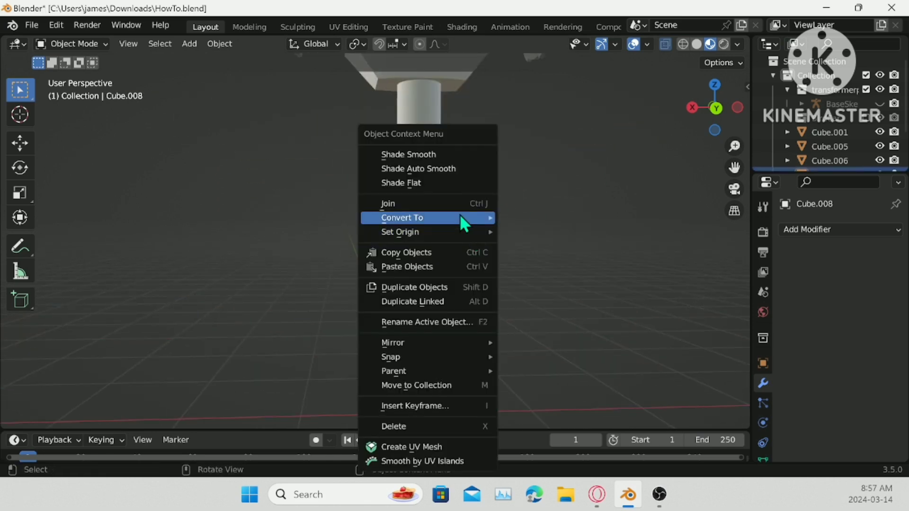
key(Escape)
- Join the knee ball and the lower-leg cylinder into one object
click(391, 334)
click(391, 326)
right_click(470, 319)
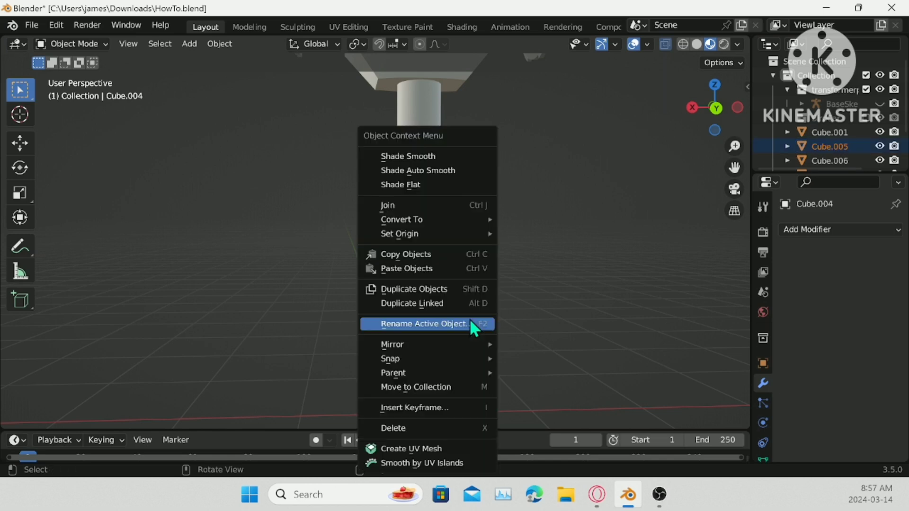
key(Escape)
- Examine the foot and thigh objects by selecting each and viewing the leg from several angles
shift+middle_drag(434, 310, 431, 255)
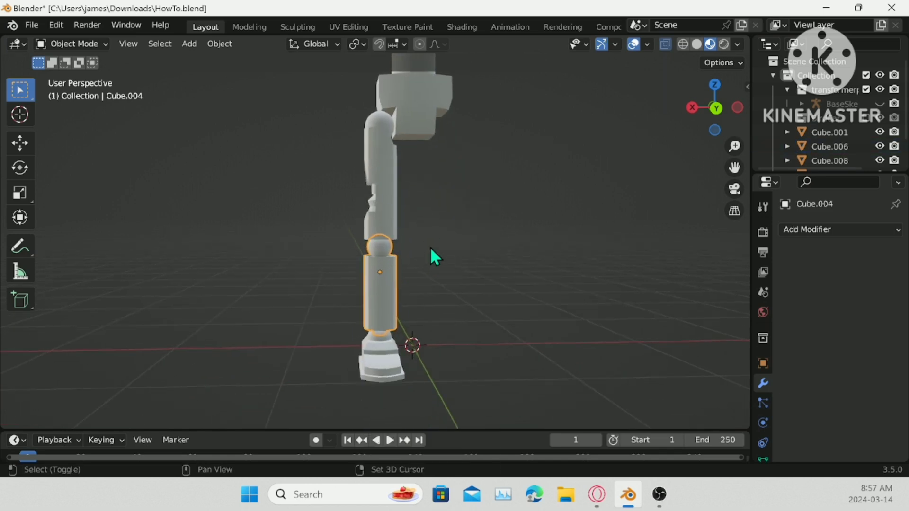
click(386, 345)
middle_drag(442, 339, 522, 316)
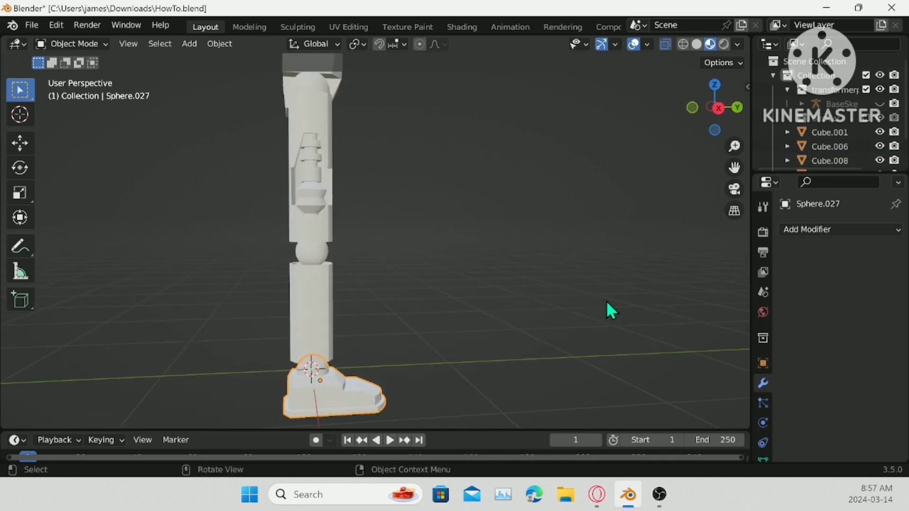
scroll(444, 211, up, 3)
middle_drag(444, 211, 388, 237)
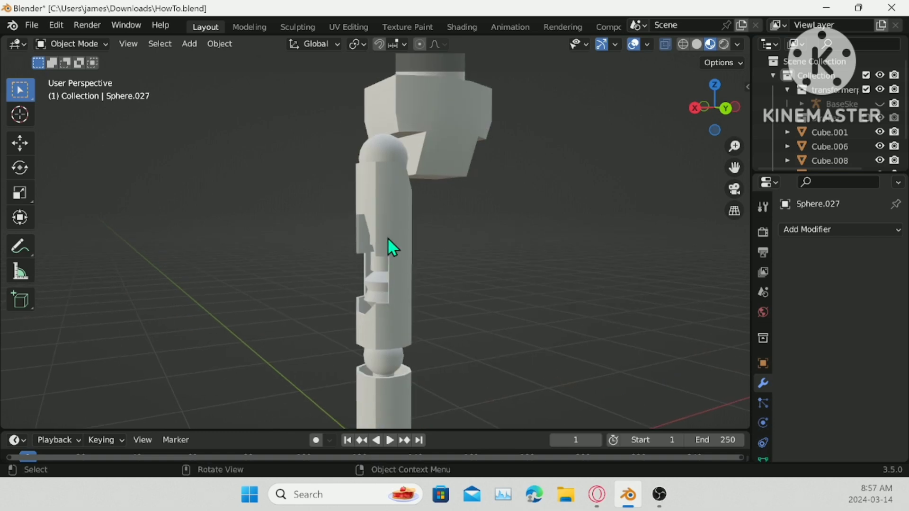
click(396, 246)
scroll(397, 247, up, 1)
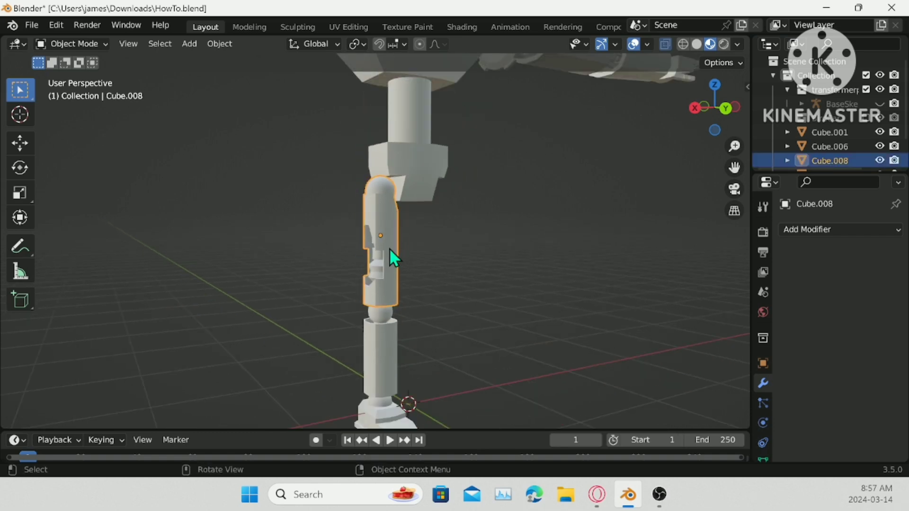
- Save the robot model file
scroll(388, 192, down, 5)
middle_drag(423, 167, 469, 201)
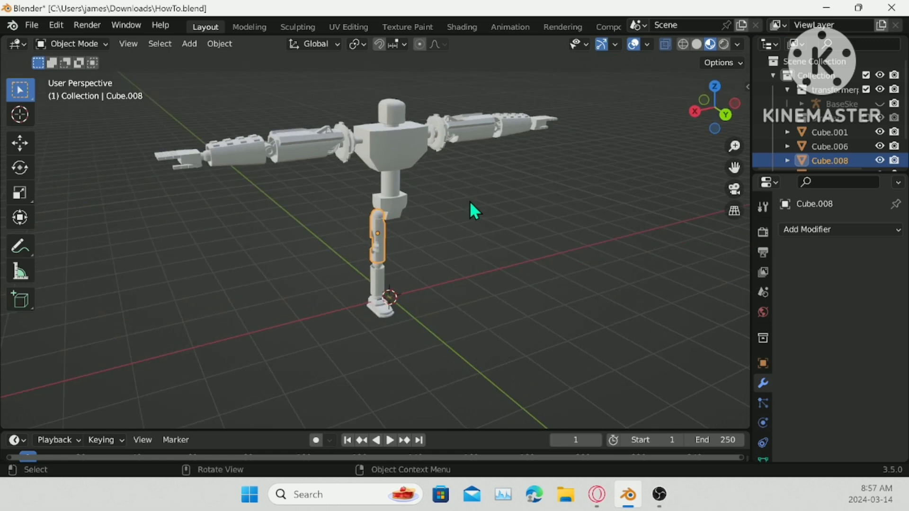
scroll(469, 203, up, 5)
key(ctrl+s)
- Select the thigh, lower leg and foot together and duplicate them in place
middle_drag(435, 228, 436, 249)
shift+middle_drag(416, 347, 384, 200)
shift+click(389, 235)
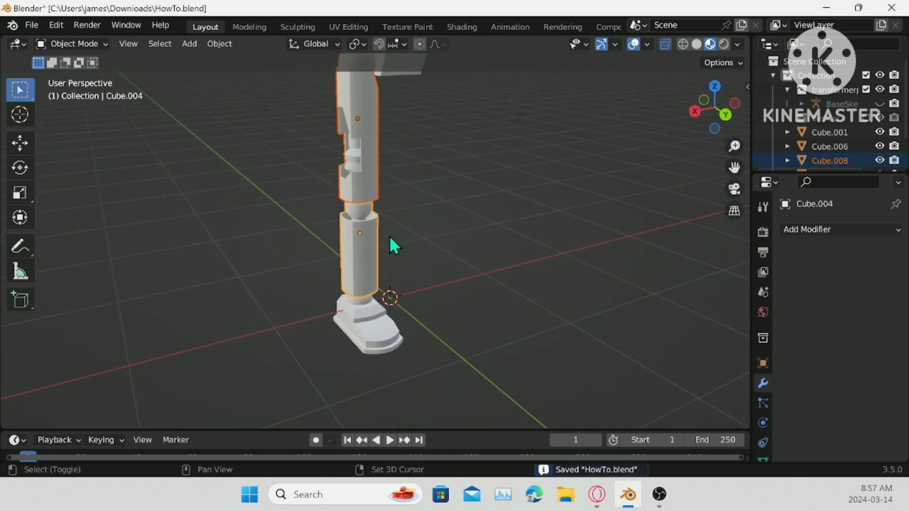
shift+click(374, 318)
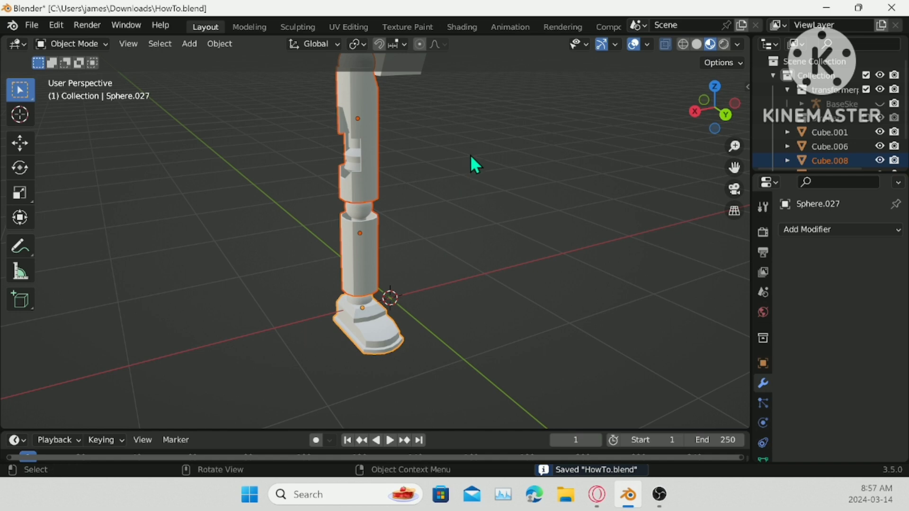
key(shift+d)
key(Escape)
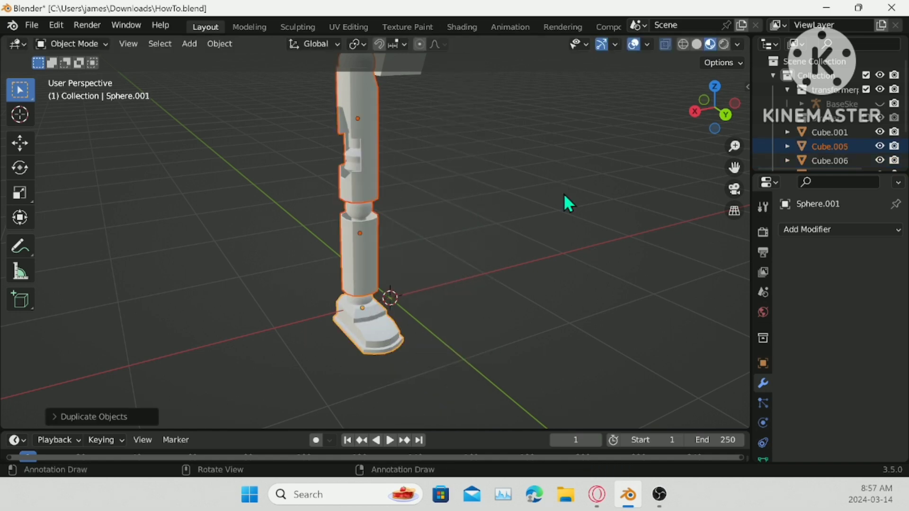
- Join the duplicated thigh, lower leg and foot into one object and add a Mirror modifier on the X axis
right_click(563, 193)
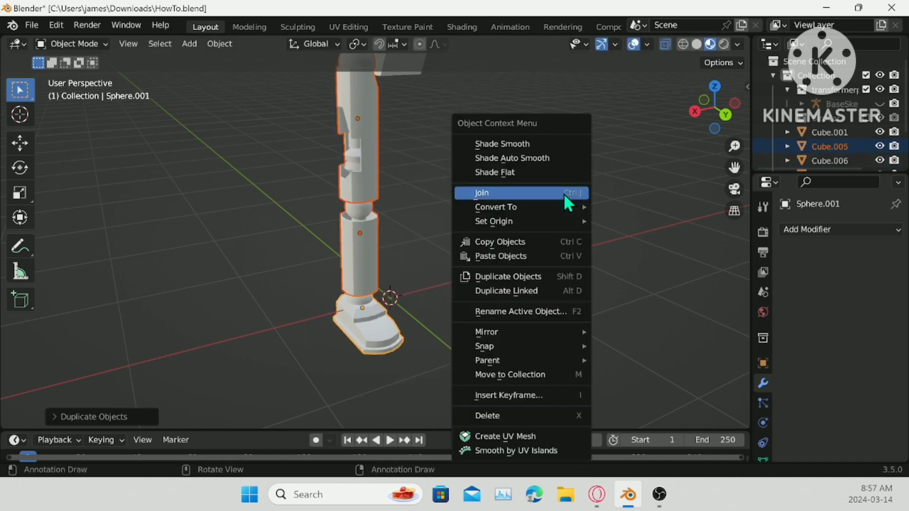
click(563, 193)
click(790, 227)
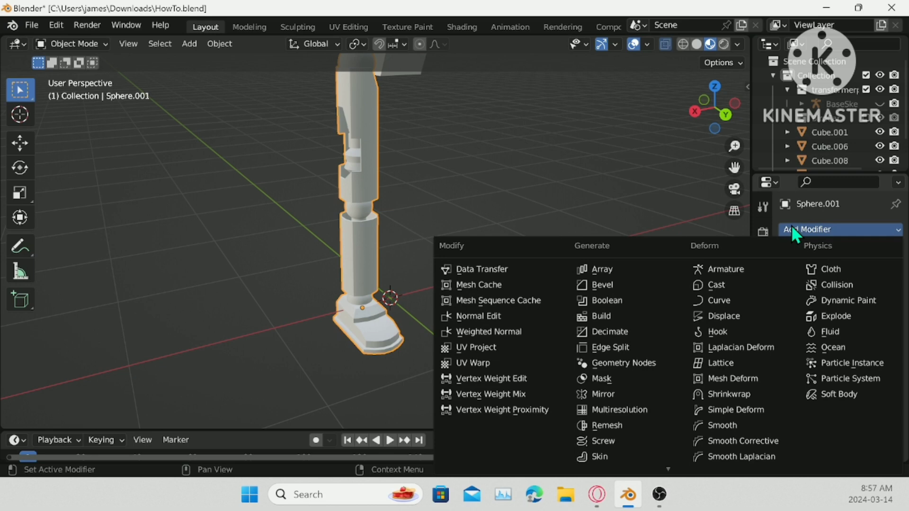
click(604, 388)
- Set the joined leg's origin to the 3D cursor and apply its Mirror modifier
right_click(574, 267)
mouse_move(520, 234)
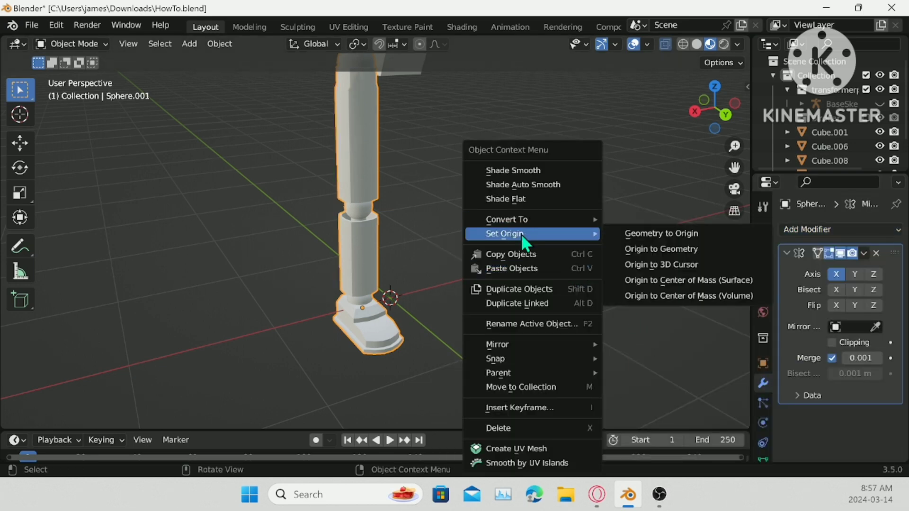
click(692, 266)
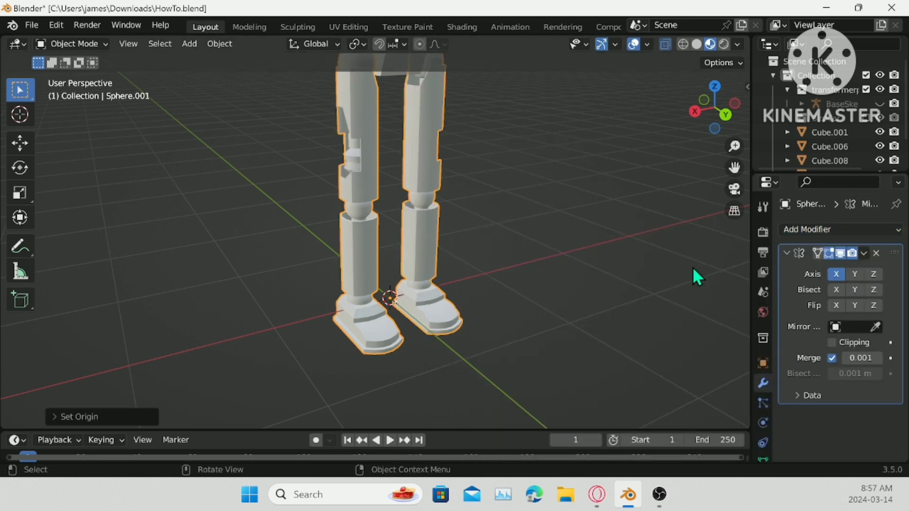
middle_drag(692, 266, 524, 249)
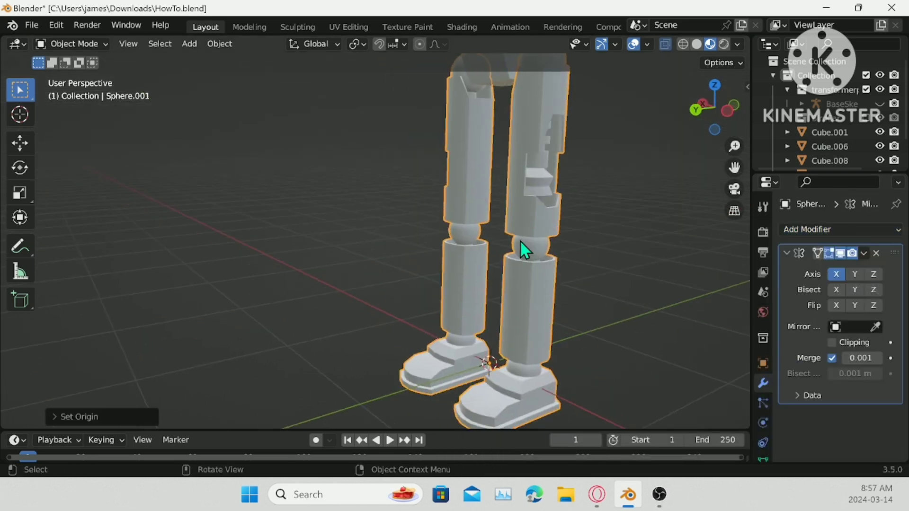
click(865, 254)
click(855, 271)
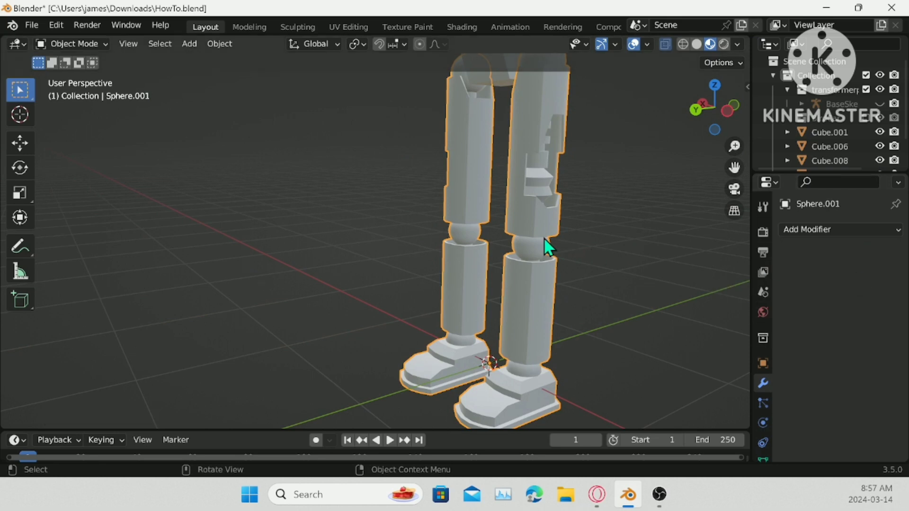
- Delete all faces of the leg half that overlaps the original leg, keeping only the mirrored leg in this mesh
key(Tab)
middle_drag(397, 242, 616, 88)
middle_drag(684, 62, 479, 115)
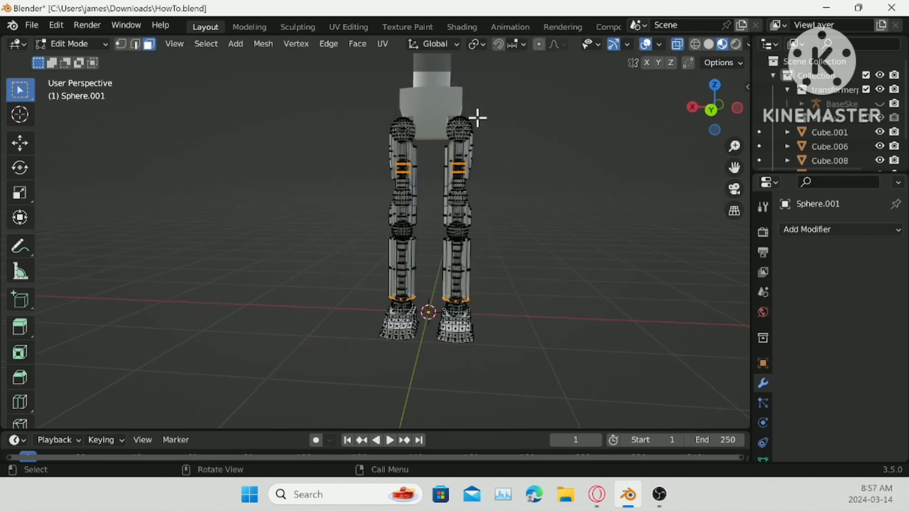
drag(335, 89, 425, 381)
right_click(700, 396)
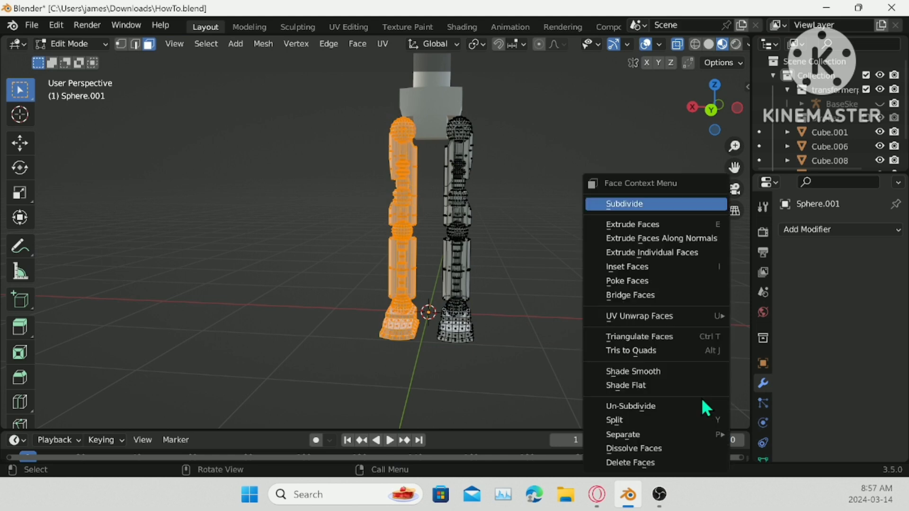
click(658, 460)
- Separate the mirrored leg's thigh pieces and knee ball from the mesh by selection
key(l)
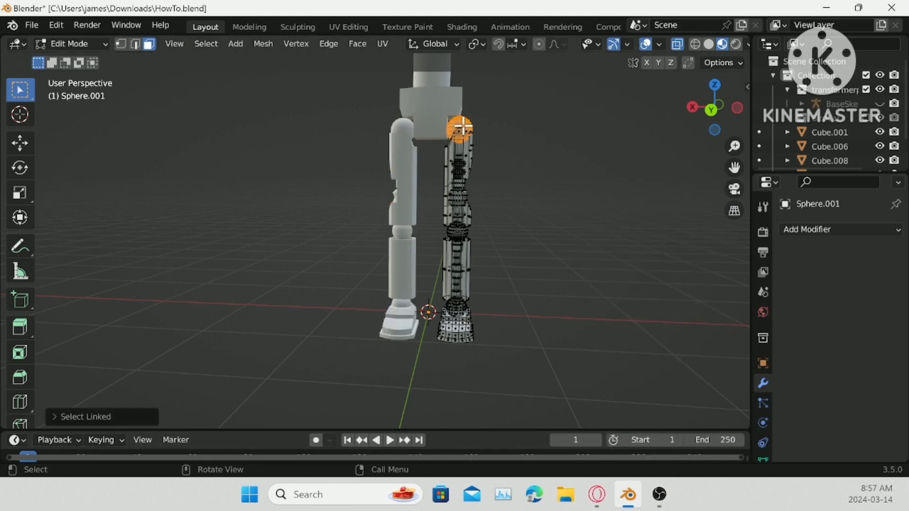
key(l)
key(l)
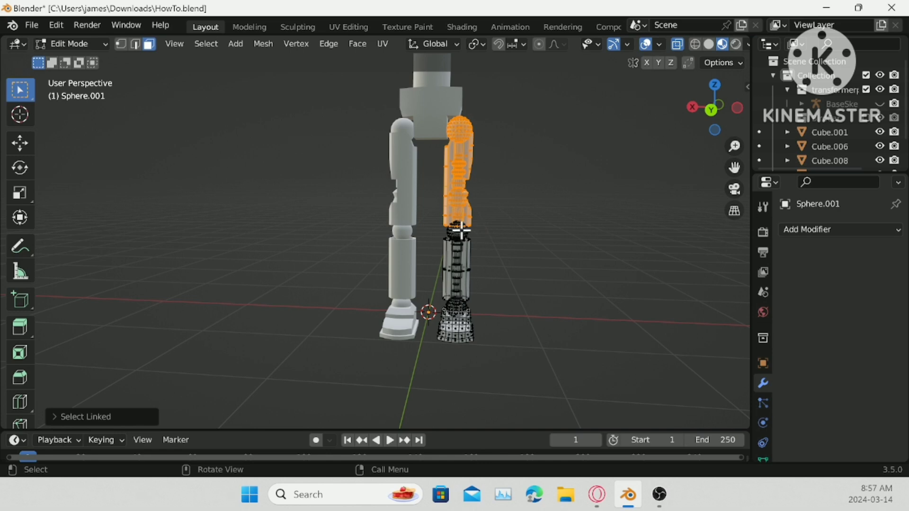
right_click(563, 253)
mouse_move(558, 434)
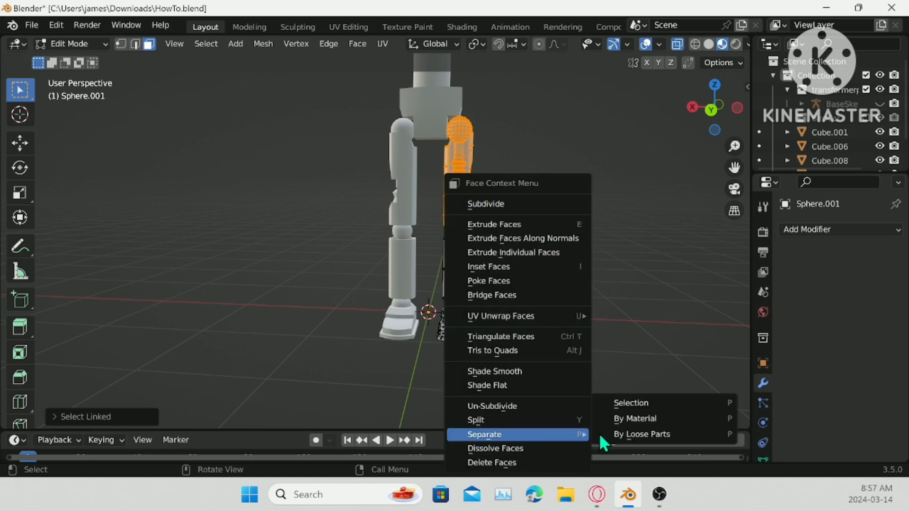
click(634, 406)
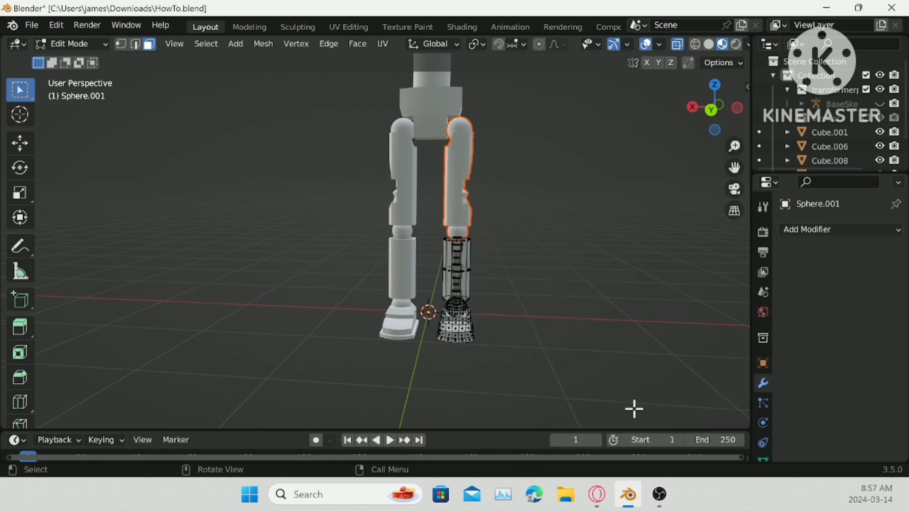
- Separate the mirrored leg's lower-leg cylinder from the foot by selection and save the file
key(l)
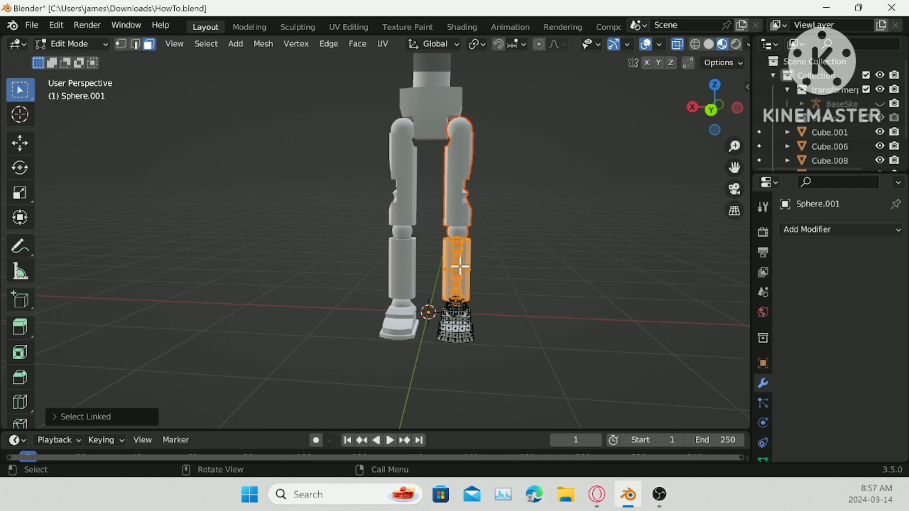
right_click(548, 308)
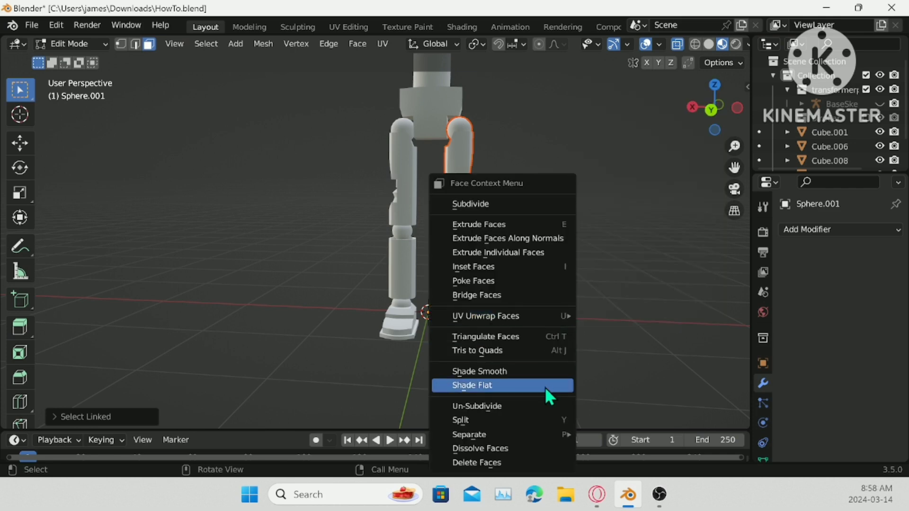
mouse_move(544, 434)
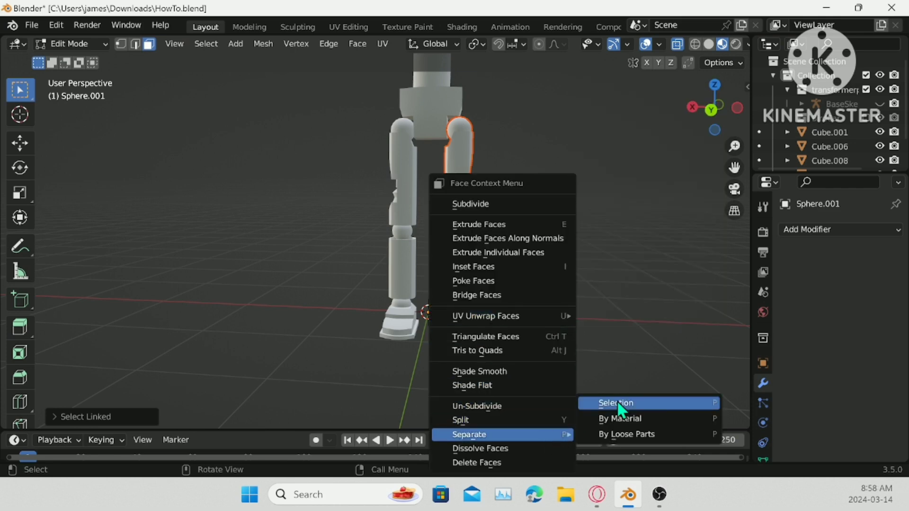
click(615, 403)
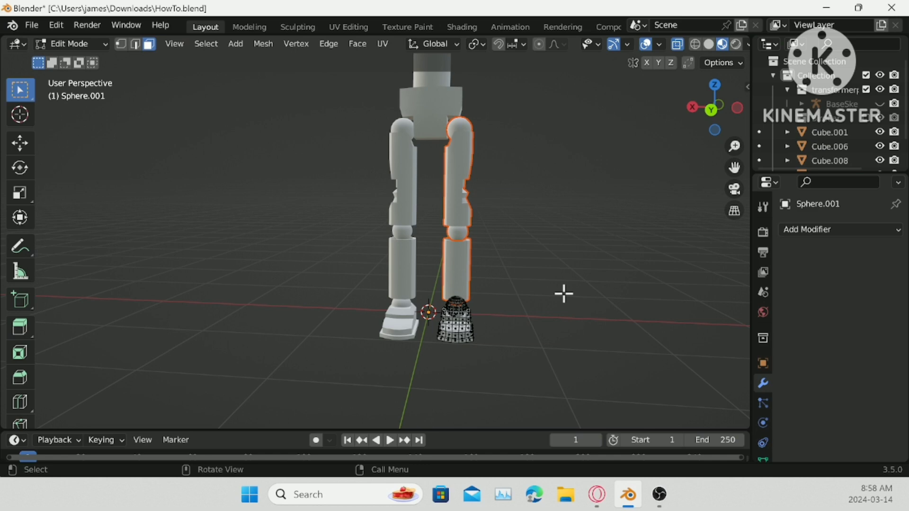
middle_drag(577, 267, 531, 269)
key(Tab)
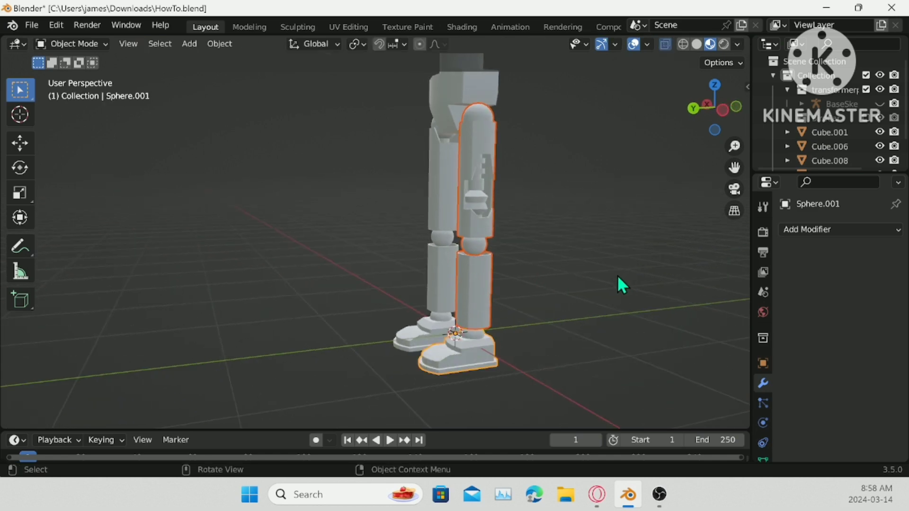
key(ctrl+s)
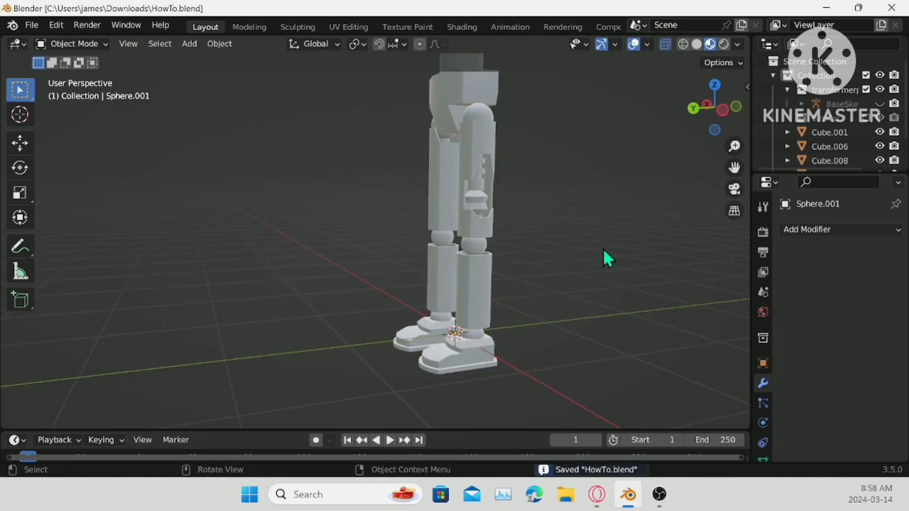
- Open the robot's head mesh for editing in the back orthographic view with X-ray display on
shift+middle_drag(512, 240, 466, 426)
middle_drag(349, 326, 556, 320)
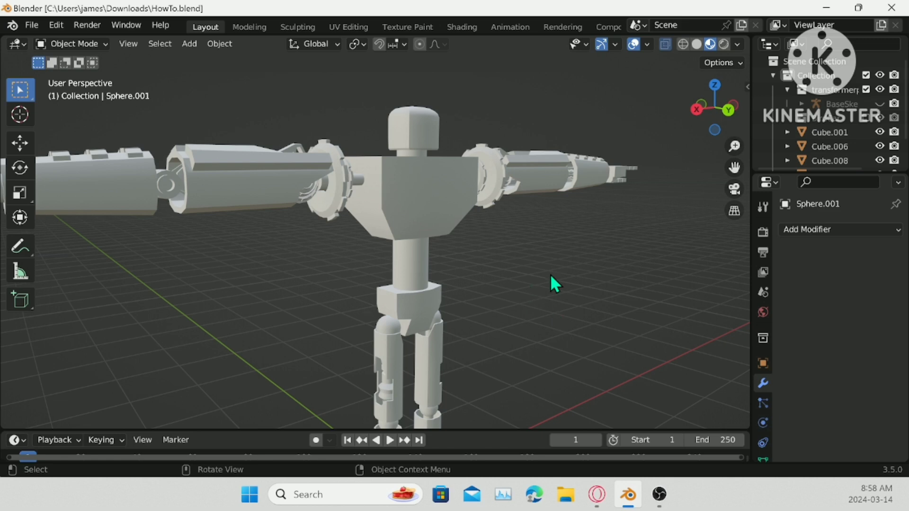
scroll(550, 274, down, 5)
middle_drag(555, 248, 426, 183)
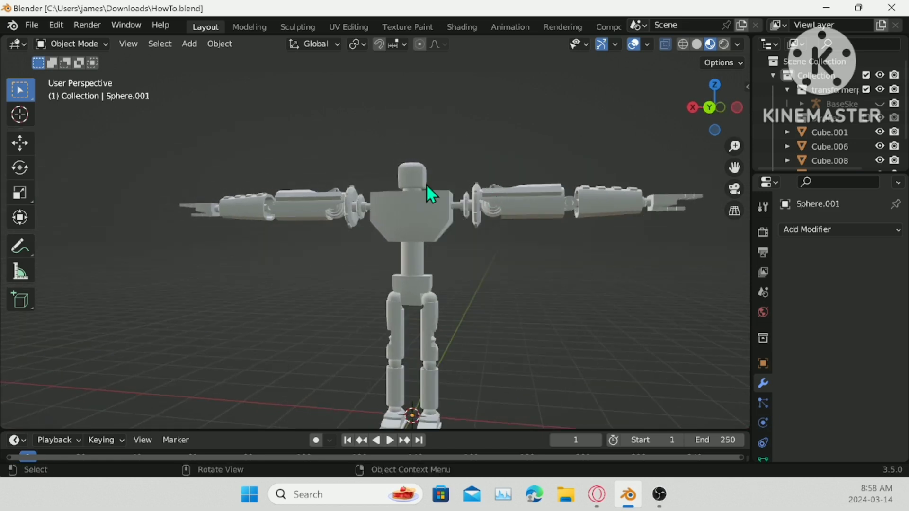
scroll(422, 212, up, 2)
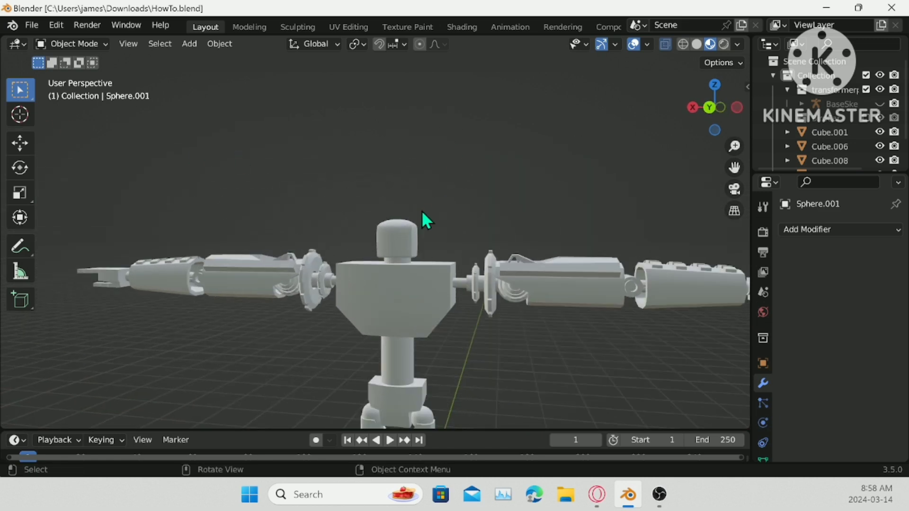
click(665, 44)
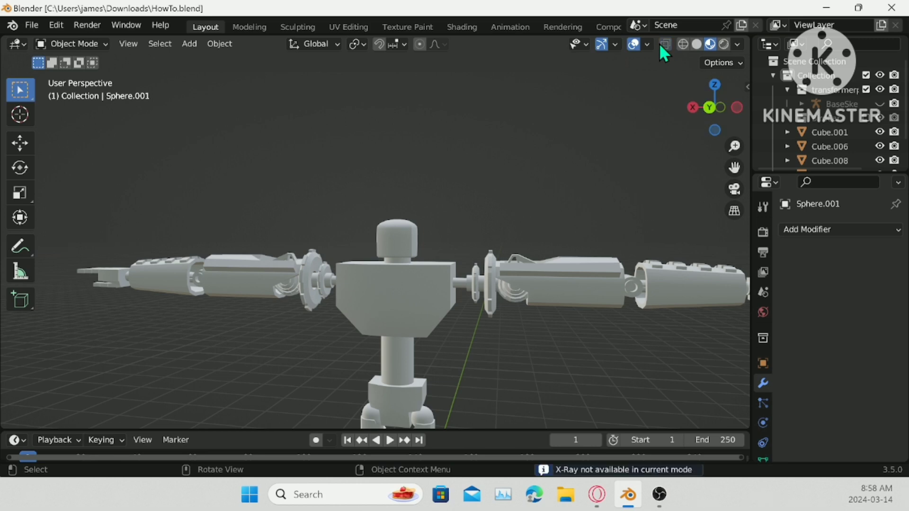
click(709, 107)
scroll(589, 188, up, 8)
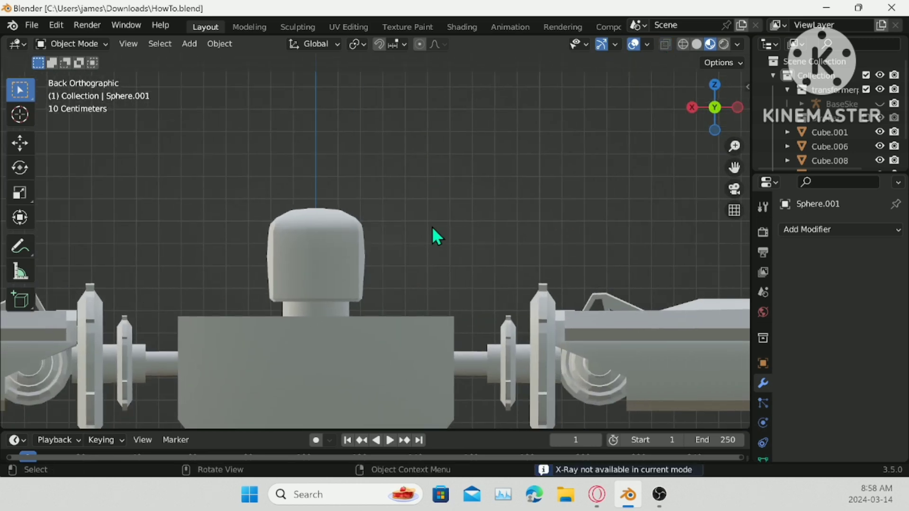
click(299, 235)
key(Tab)
shift+middle_drag(299, 234, 516, 194)
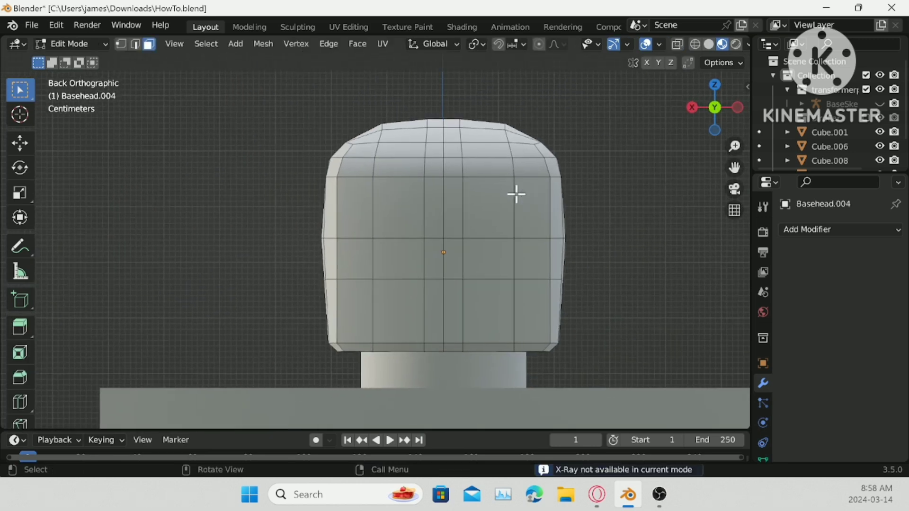
click(680, 44)
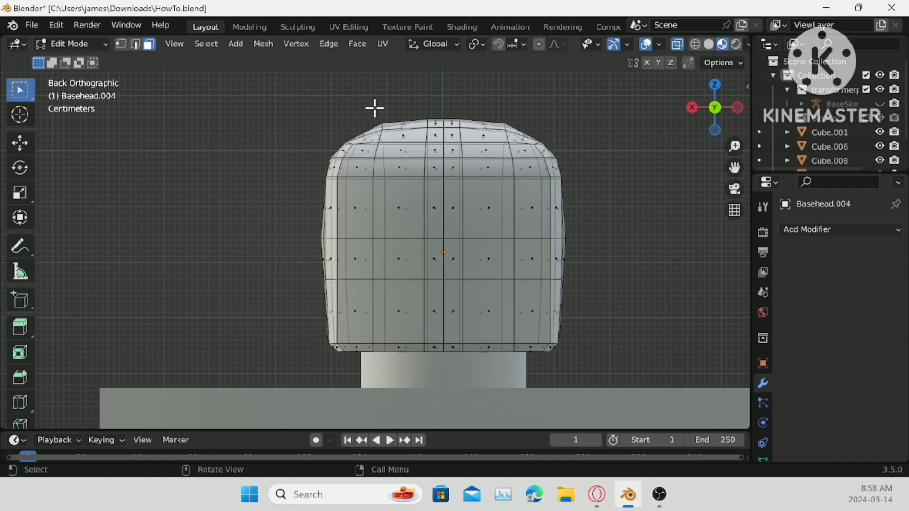
- Delete all faces of the head on the negative X side of its centre line
drag(445, 106, 551, 280)
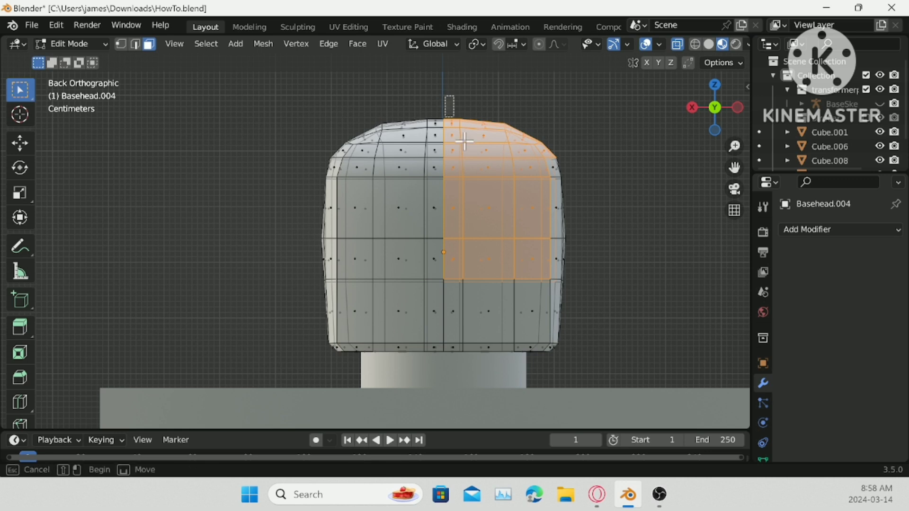
drag(445, 96, 608, 381)
right_click(610, 382)
click(610, 383)
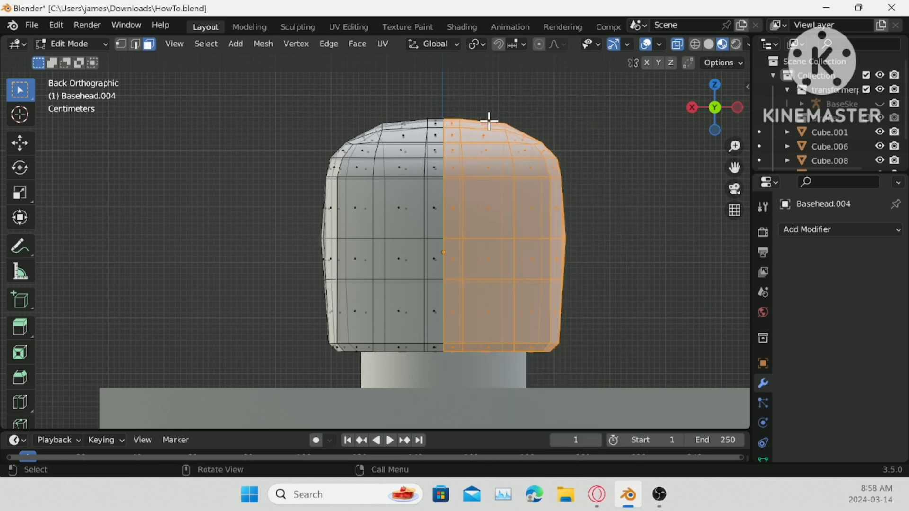
right_click(660, 384)
click(614, 463)
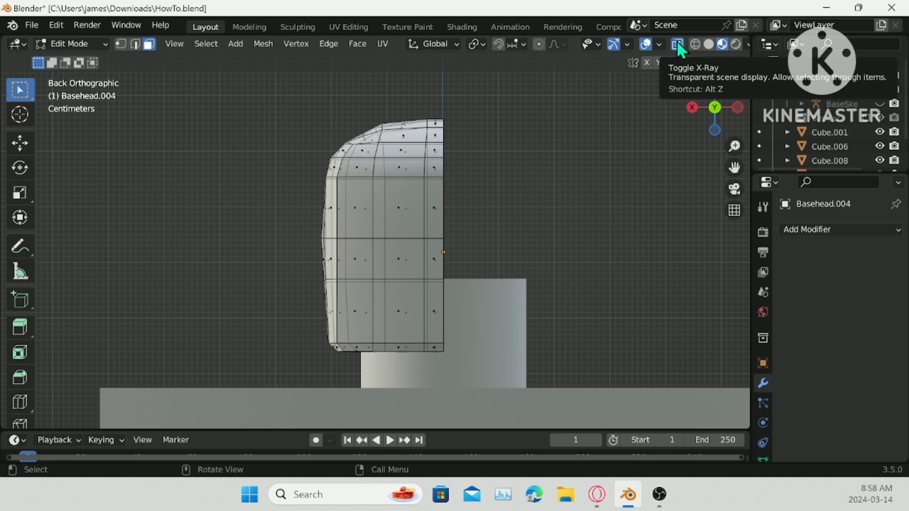
- Add a Mirror modifier on the X axis to the remaining half of the head
click(803, 229)
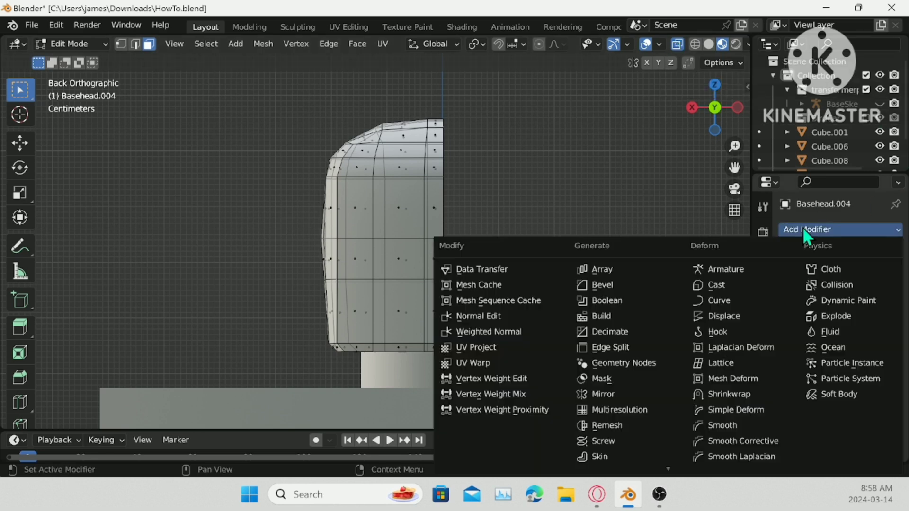
click(610, 394)
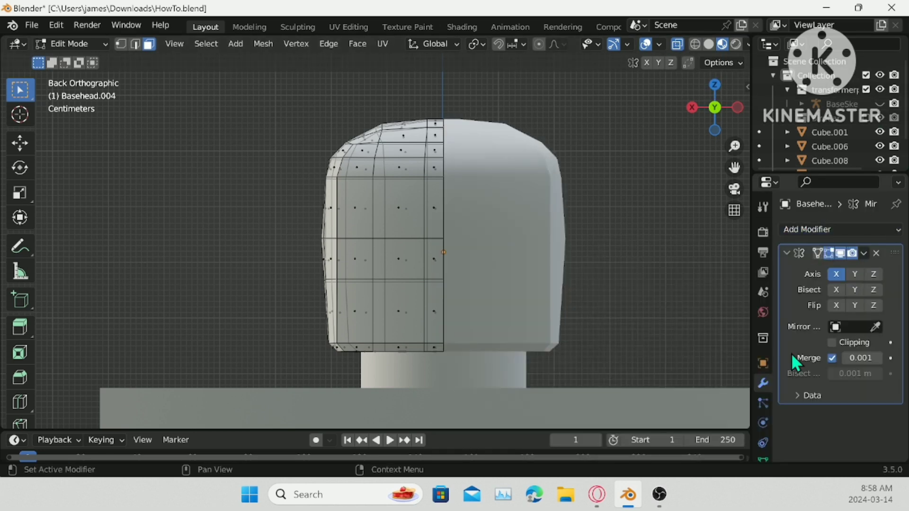
click(828, 346)
click(831, 345)
- Try moving the head's top centre faces with the Mirror modifier's Clipping off
drag(422, 104, 447, 159)
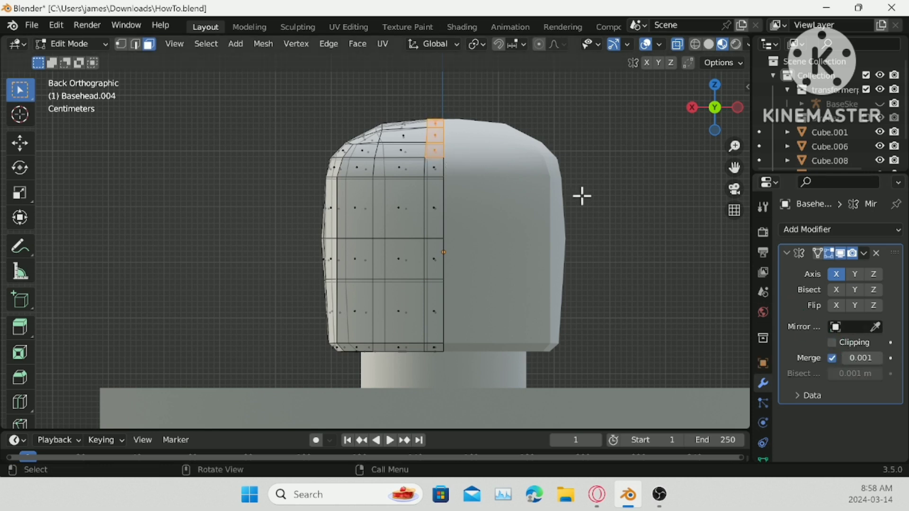
key(g)
right_click(435, 167)
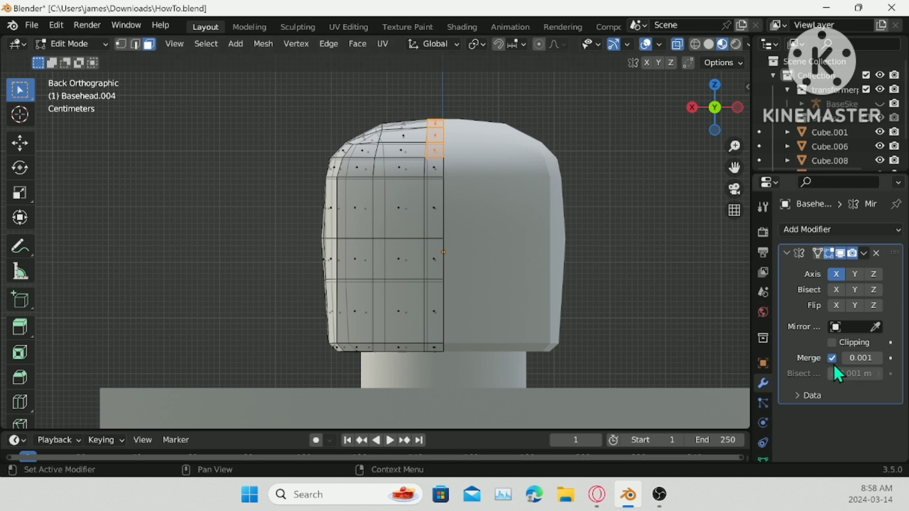
- Enable Clipping on the head's Mirror modifier, checking it with a trial move of the top centre faces, and save the file
key(g)
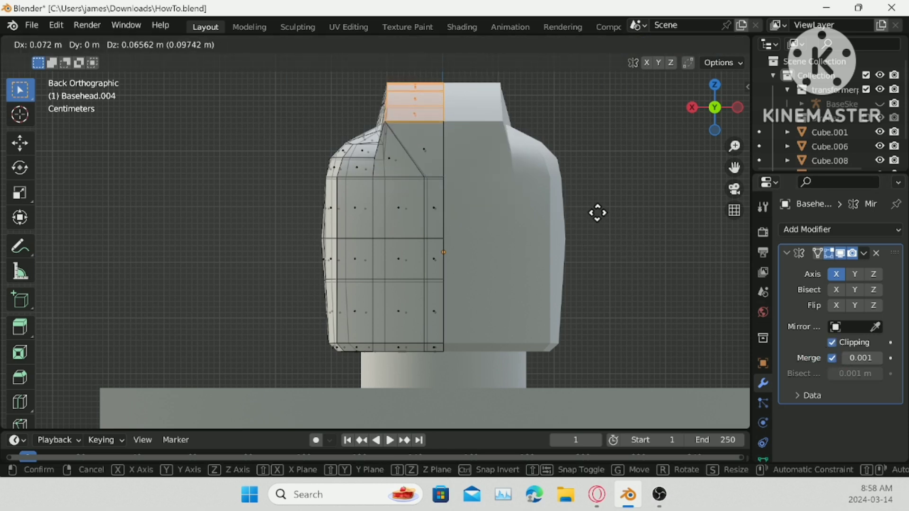
right_click(618, 217)
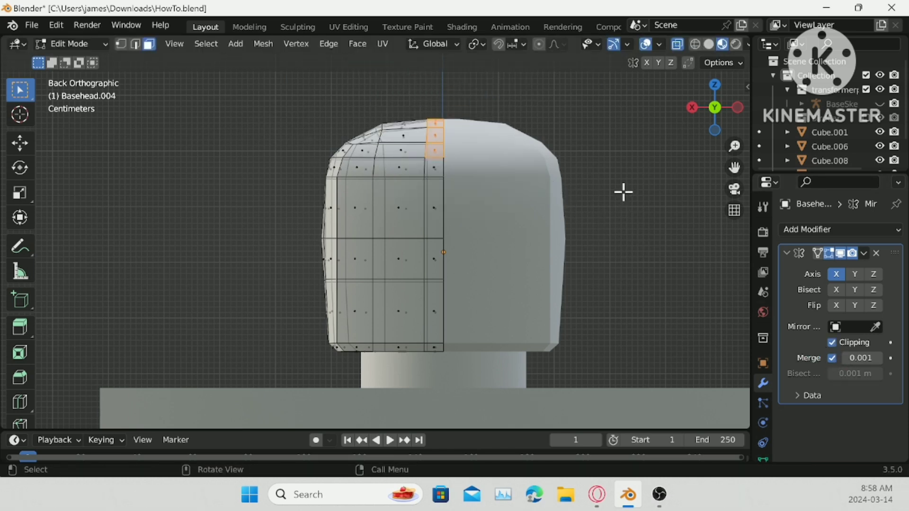
key(ctrl+z)
key(ctrl+s)
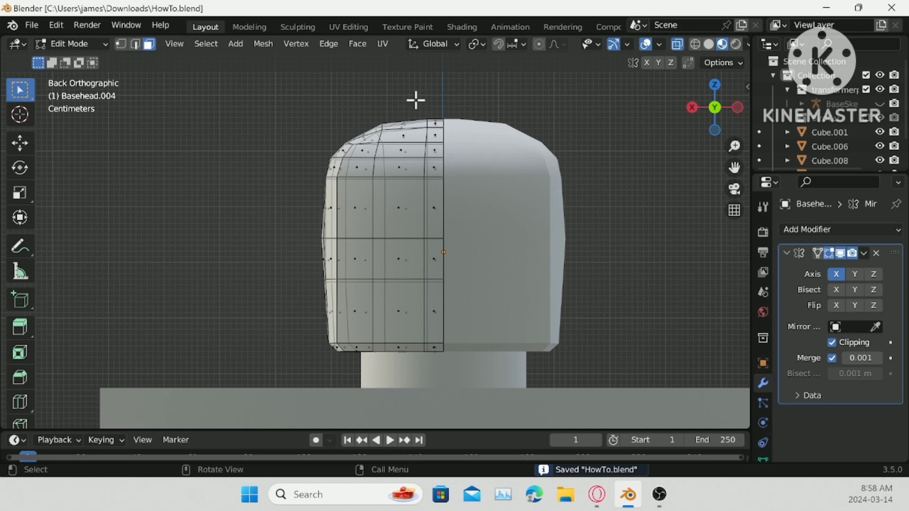
- Raise the head's top centre faces along Z, and raise the narrow strip beside the mirror line a little further
drag(391, 97, 456, 195)
key(g)
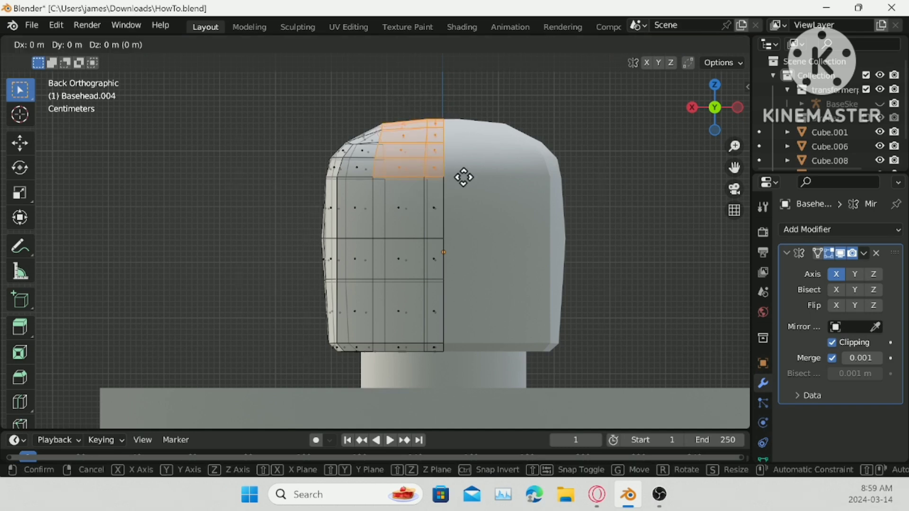
key(z)
click(472, 164)
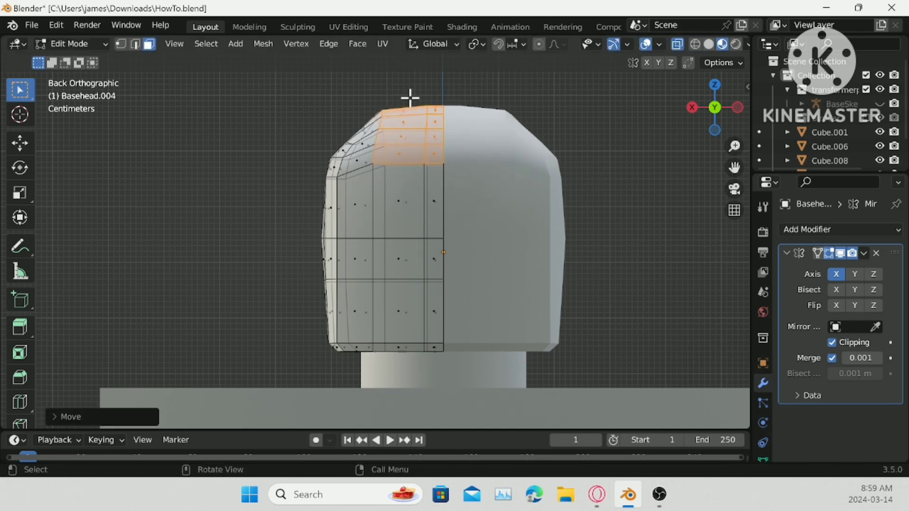
drag(410, 95, 467, 169)
key(g)
key(z)
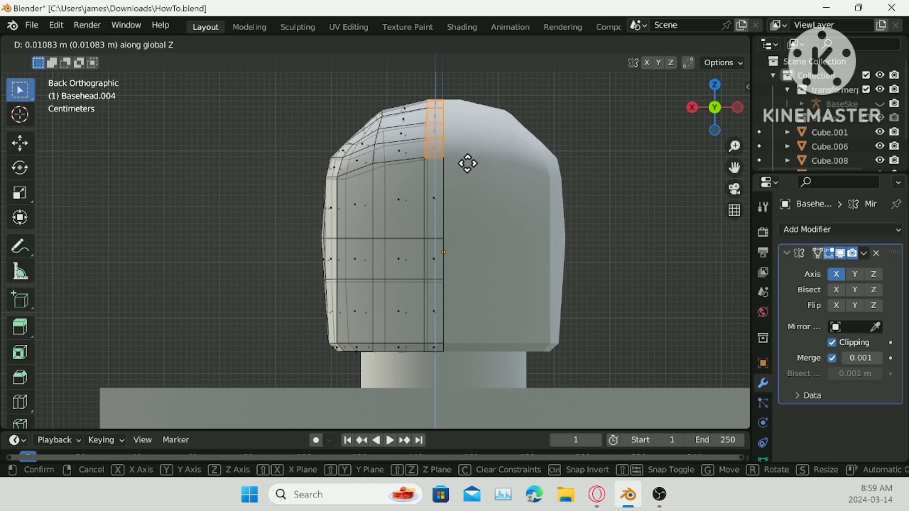
click(463, 163)
- Move the lower front edge faces beside the head's centre line down along Z and about 0.04 m forward along Y
middle_drag(285, 232, 331, 229)
middle_drag(532, 354, 511, 325)
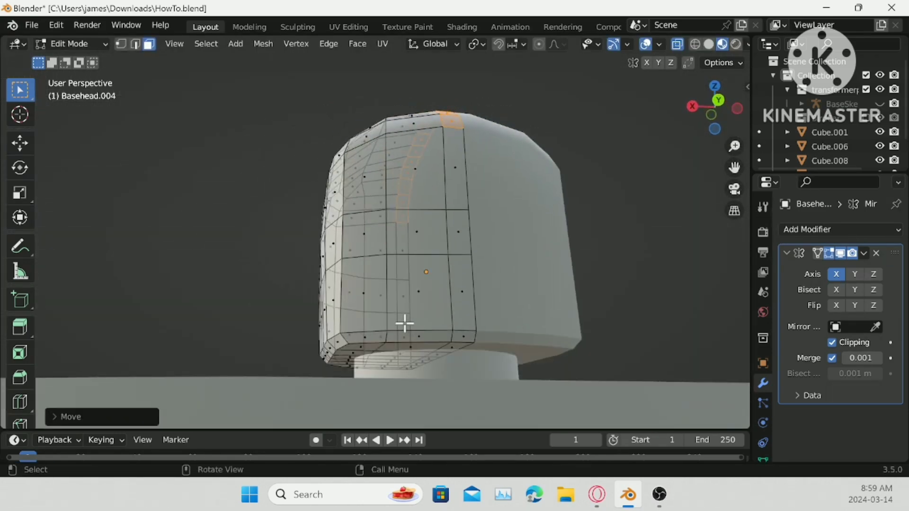
drag(405, 324, 471, 351)
middle_drag(519, 306, 545, 324)
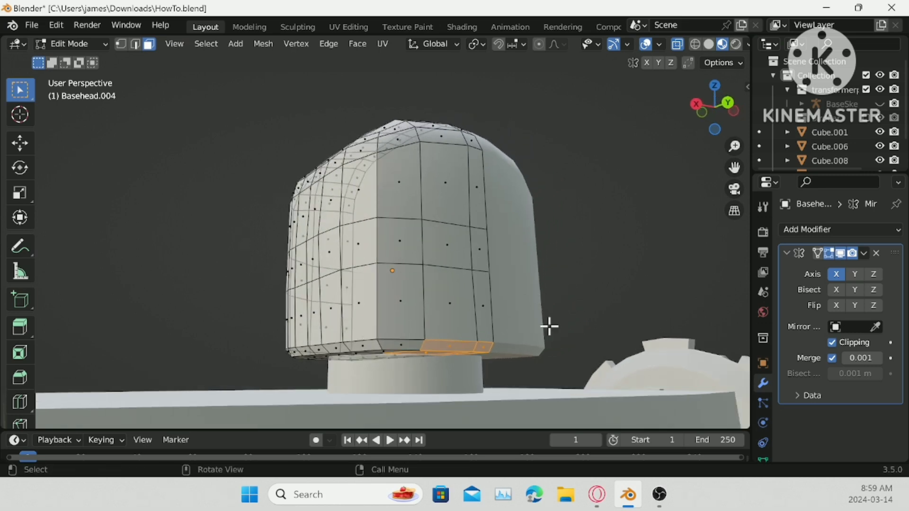
key(g)
key(z)
click(551, 341)
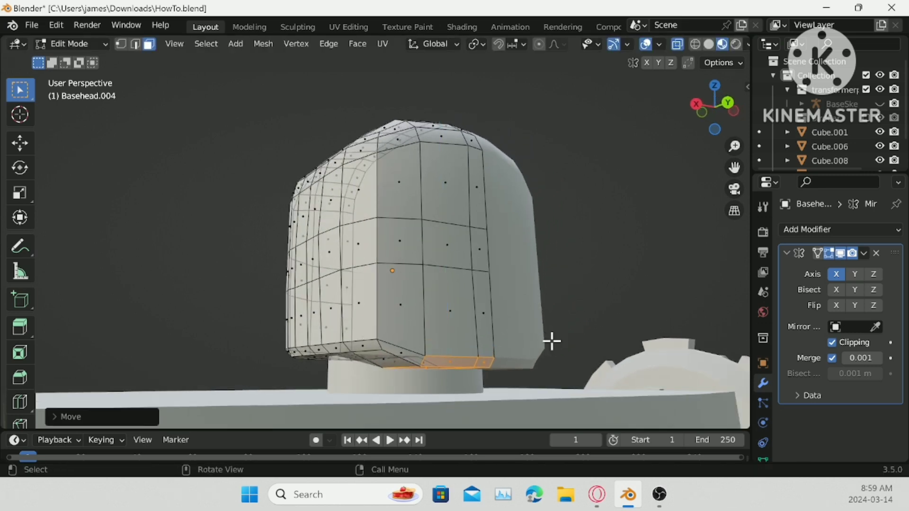
key(g)
key(y)
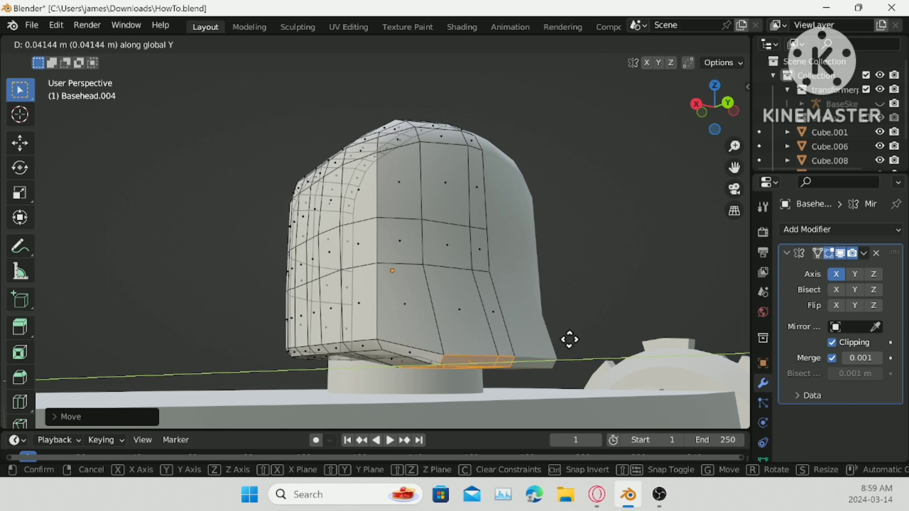
click(569, 339)
- Move the two middle-row front faces beside the mirror line forward along Y, level with the pushed-out chin
drag(443, 242, 521, 264)
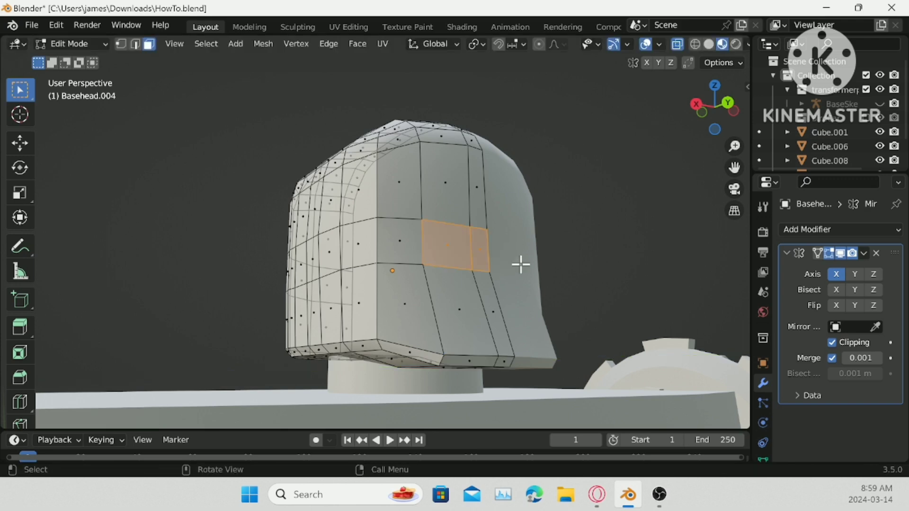
key(g)
key(y)
click(539, 262)
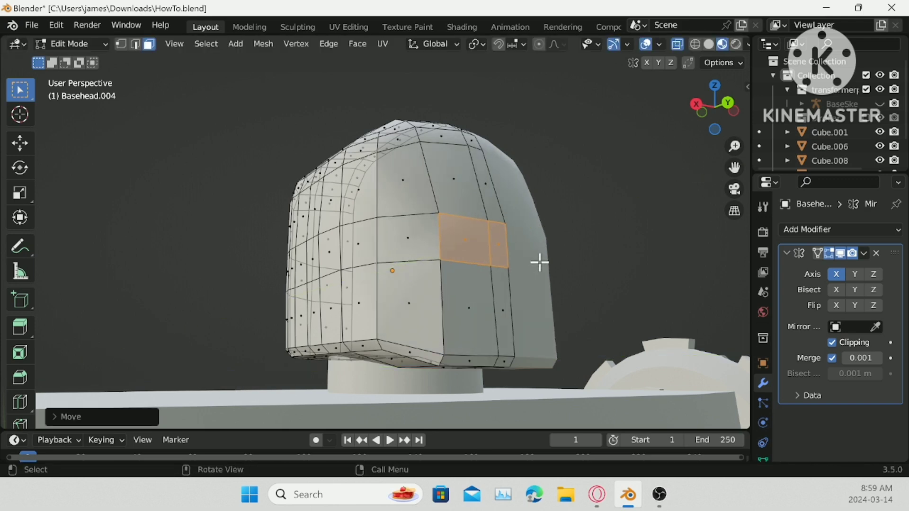
- Move the upper front forehead faces beside the mirror line about 0.03 m forward along Y and check the head shape in Object Mode
click(459, 182)
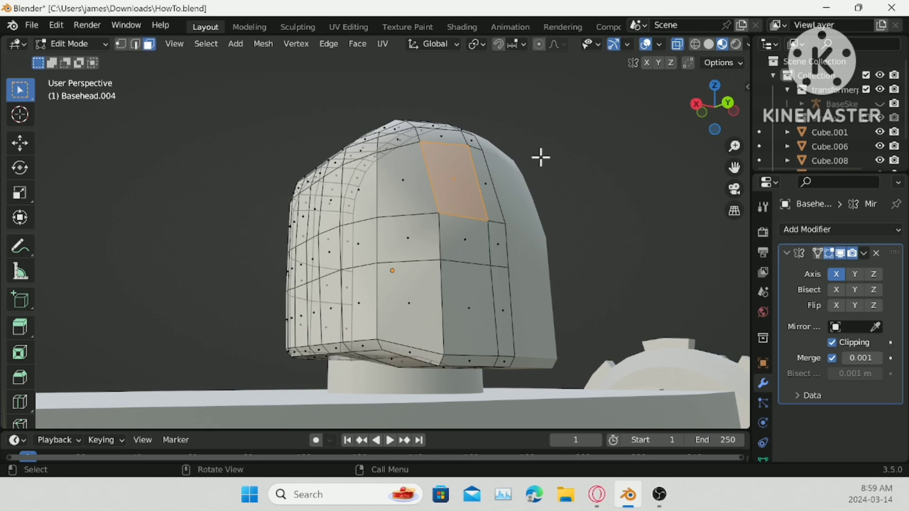
click(443, 134)
key(g)
key(y)
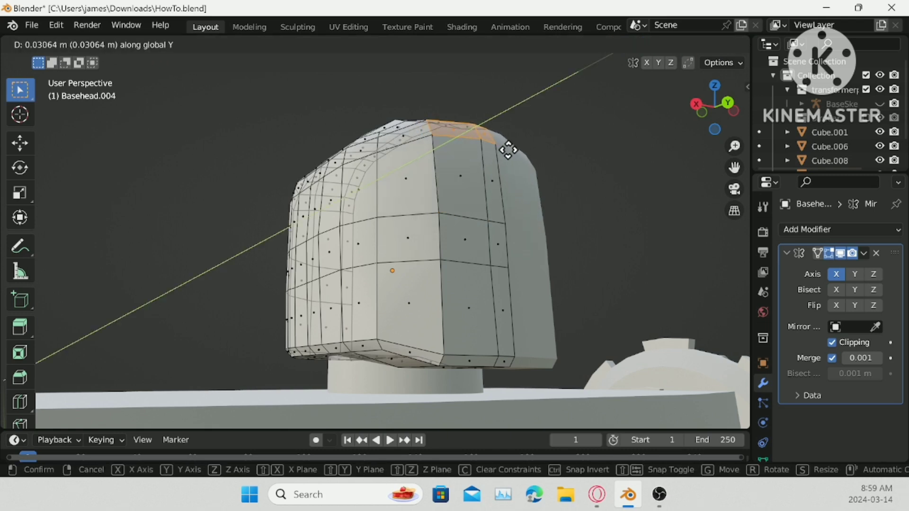
click(508, 150)
key(Tab)
middle_drag(578, 128, 595, 203)
key(Tab)
key(Tab)
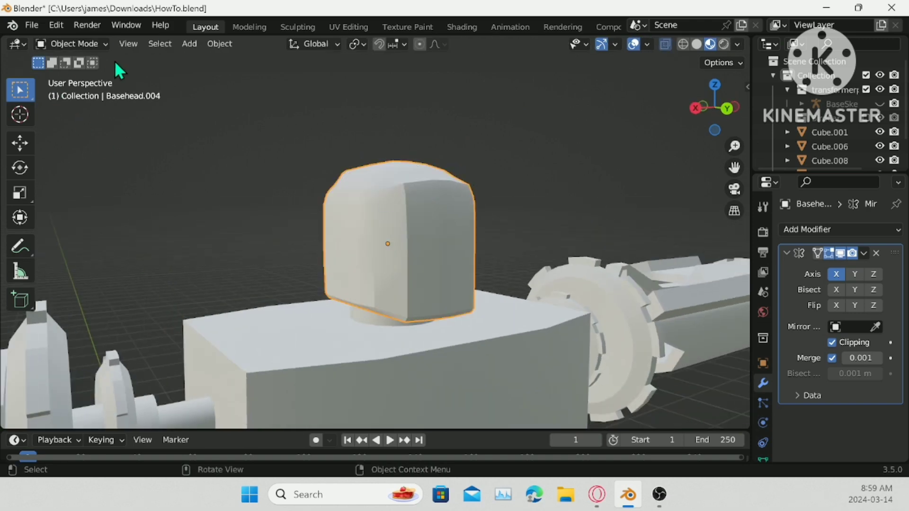
- Apply Smooth Vertices to all of the head's vertices and save the file
key(Tab)
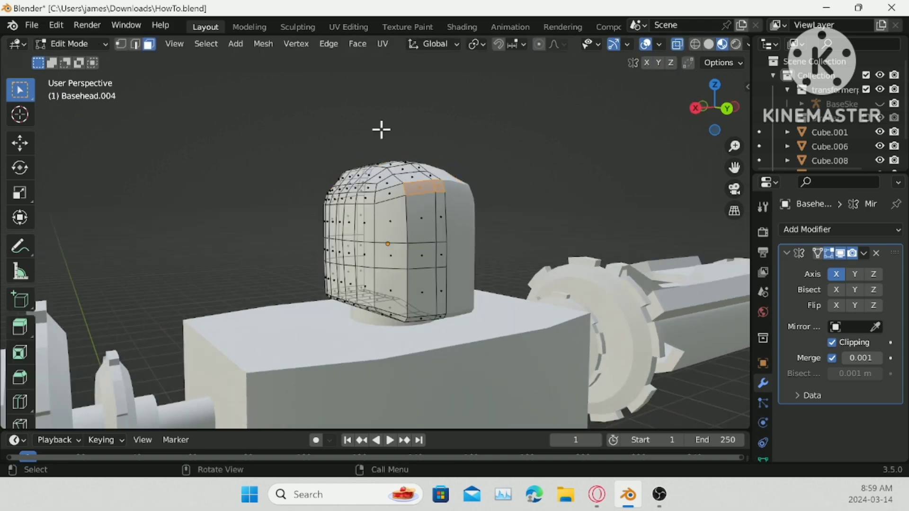
click(121, 44)
key(a)
scroll(534, 204, up, 4)
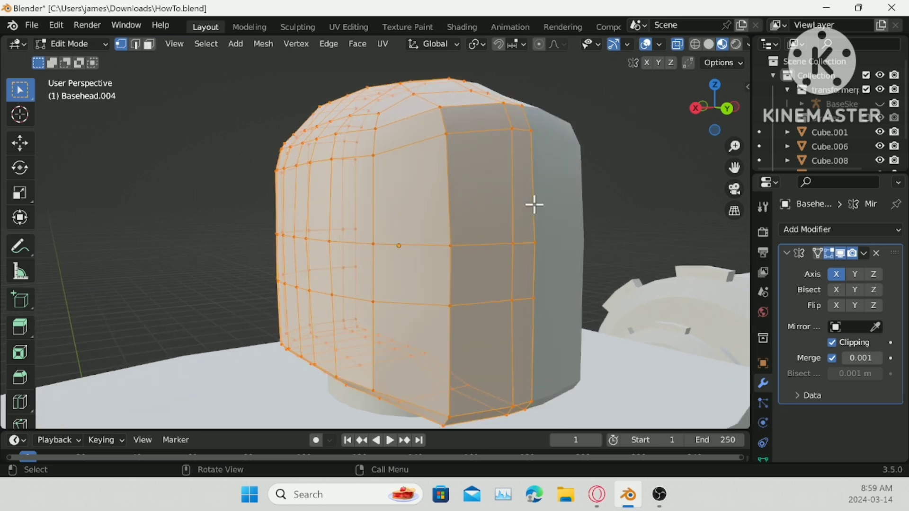
right_click(634, 152)
right_click(458, 263)
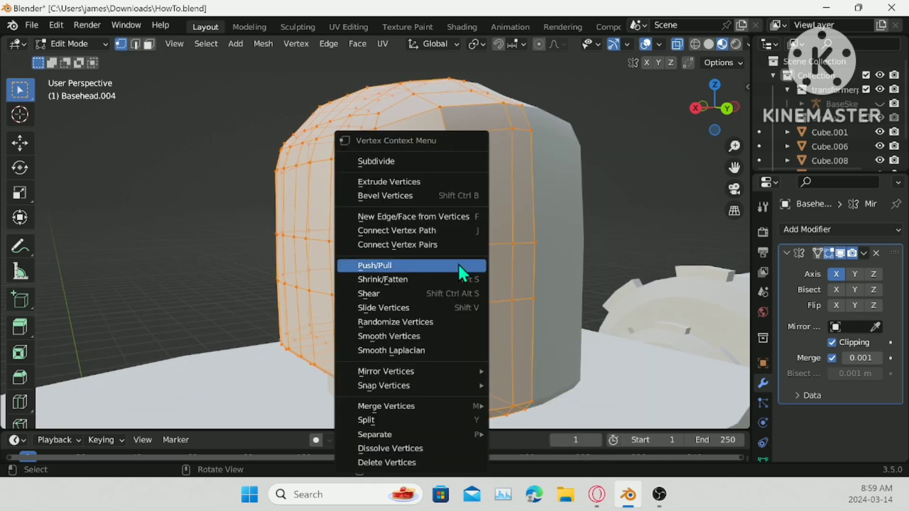
click(436, 336)
middle_drag(436, 334, 396, 235)
key(Tab)
key(ctrl+s)
- Turn off X-ray and inset the head's two upper front face rows about 0.17 m, leaving the mirror-line boundary without an inset
key(Tab)
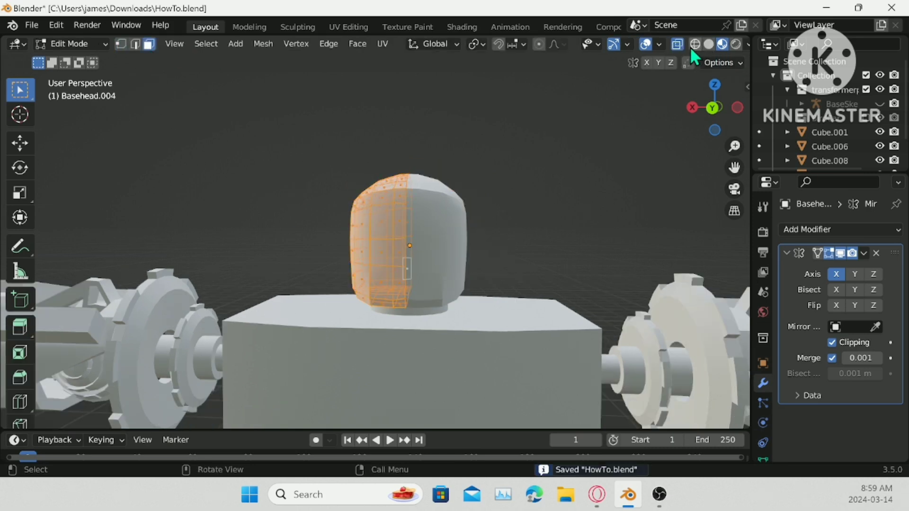
click(677, 44)
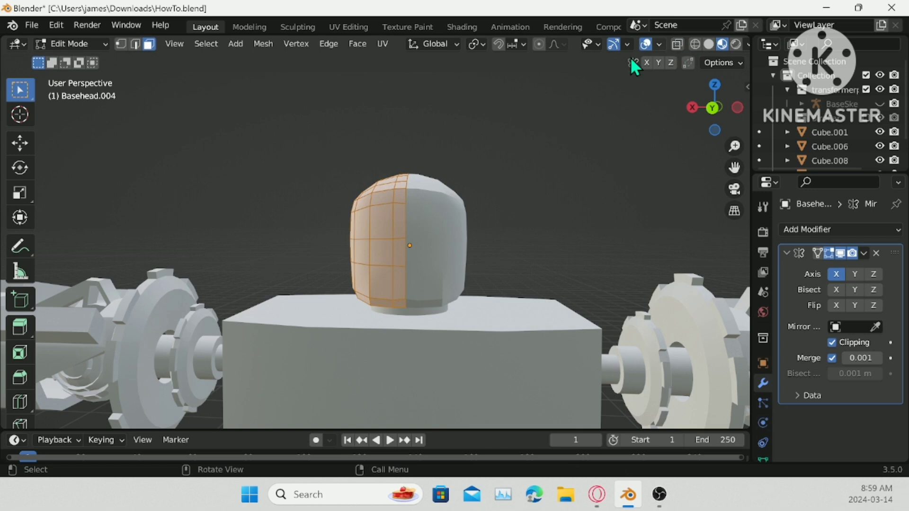
scroll(430, 216, up, 4)
drag(325, 216, 454, 251)
middle_drag(454, 251, 534, 239)
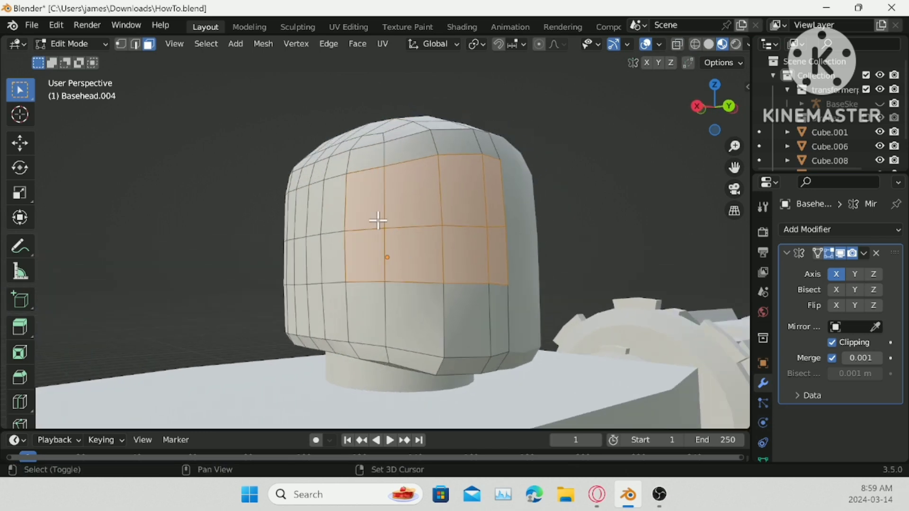
click(20, 352)
drag(479, 219, 467, 219)
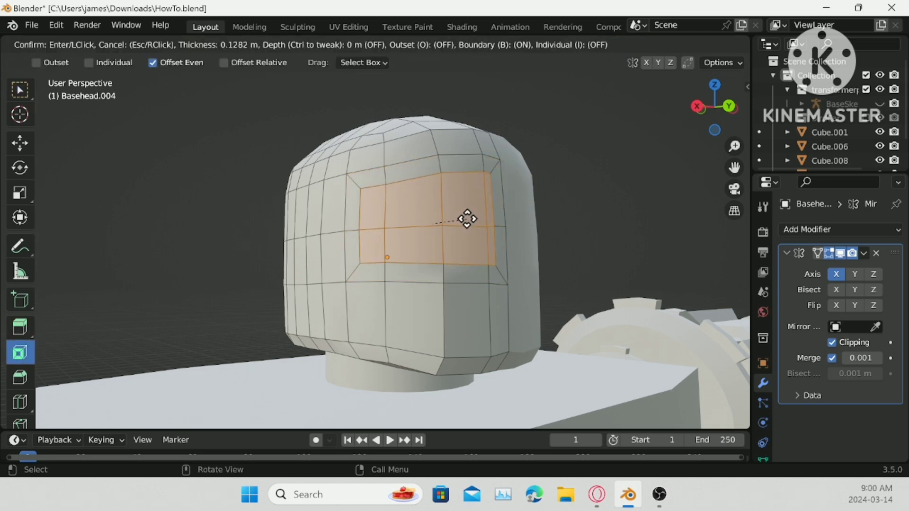
key(b)
drag(467, 219, 464, 219)
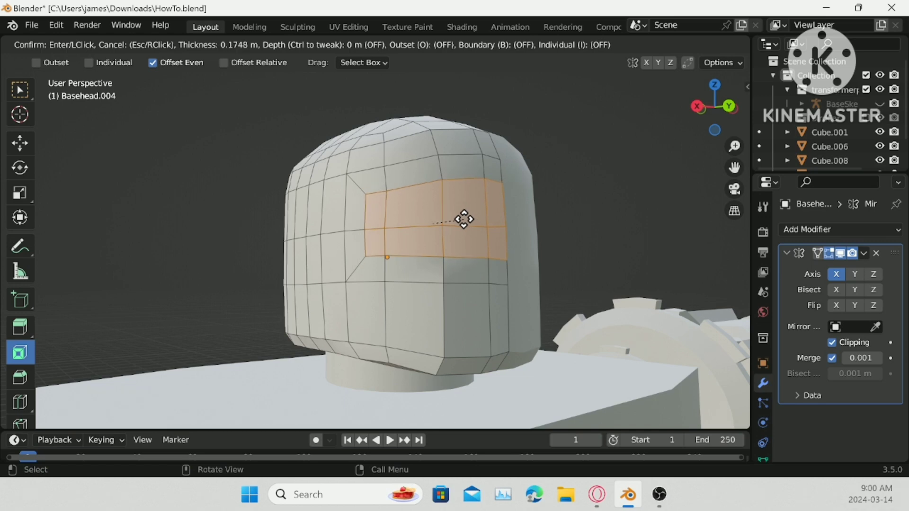
click(464, 218)
- Extrude the inset upper front faces into the head to form a recessed visor opening
mouse_move(572, 229)
middle_down()
mouse_move(637, 242)
mouse_move(625, 211)
mouse_move(439, 214)
mouse_move(561, 217)
middle_up()
key(e)
click(655, 219)
click(655, 219)
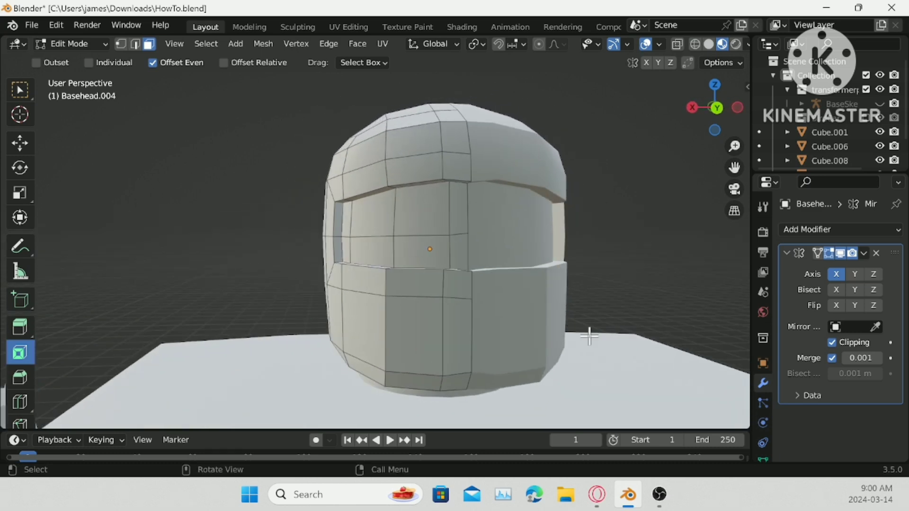
- Extrude the central front faces below the visor outward to form a mouth guard
click(462, 304)
mouse_move(462, 304)
middle_down()
mouse_move(542, 381)
mouse_move(456, 298)
middle_up()
middle_drag(412, 106, 426, 138)
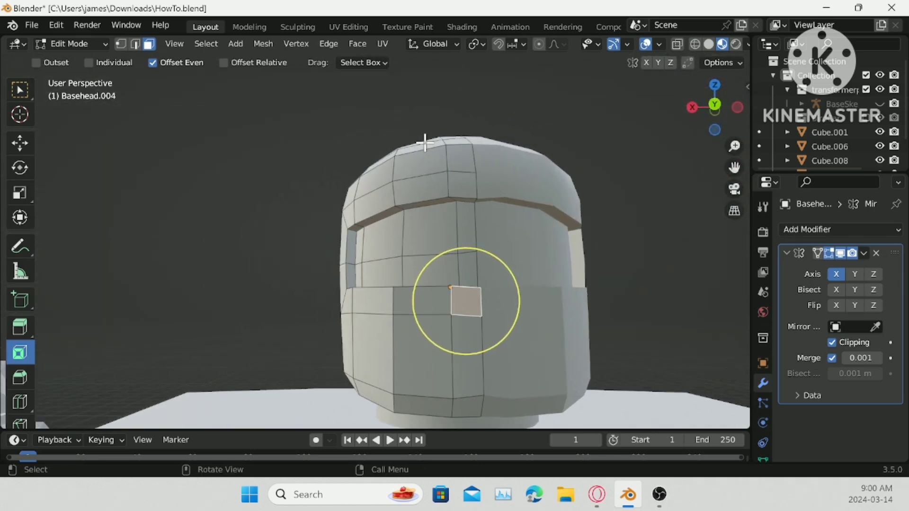
click(436, 299)
ctrl+click(438, 391)
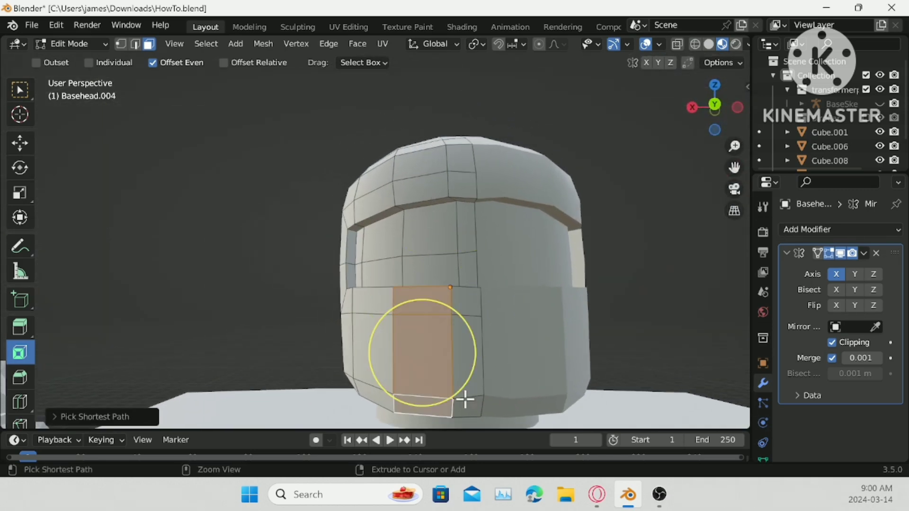
ctrl+click(464, 400)
ctrl+click(473, 305)
middle_drag(514, 350, 600, 336)
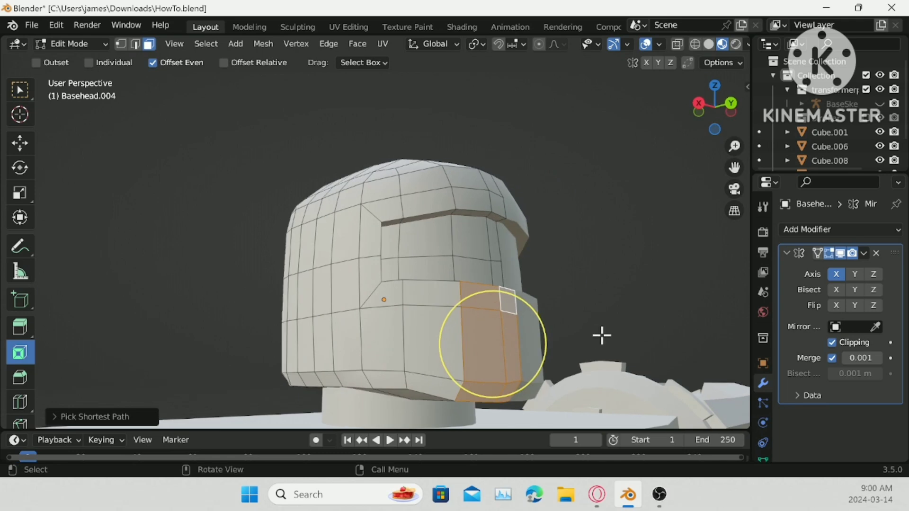
key(i)
click(614, 339)
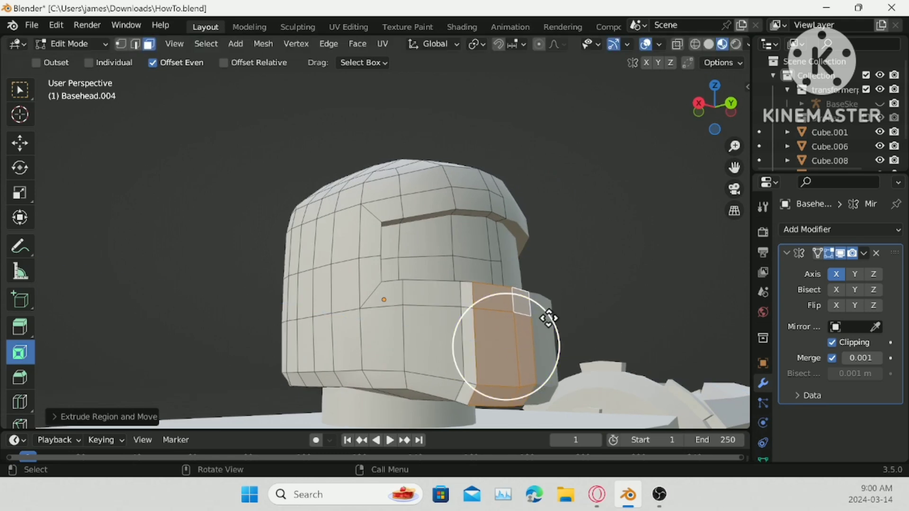
- Inset the mouth guard's faces individually and extrude the resulting panels
drag(555, 343, 552, 343)
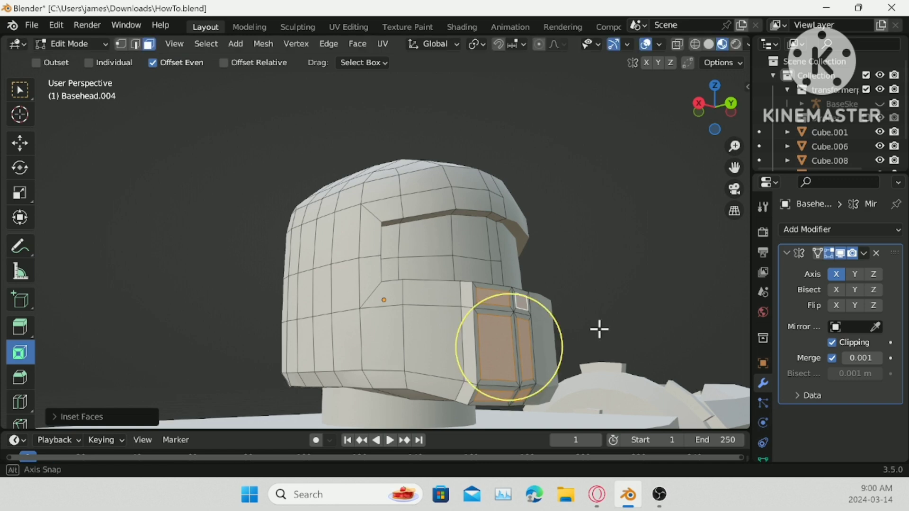
middle_drag(599, 329, 419, 274)
key(e)
click(473, 324)
scroll(472, 324, down, 2)
- Extrude the central face strip running from the brow over the top and down the back of the head outward as a crest
click(429, 199)
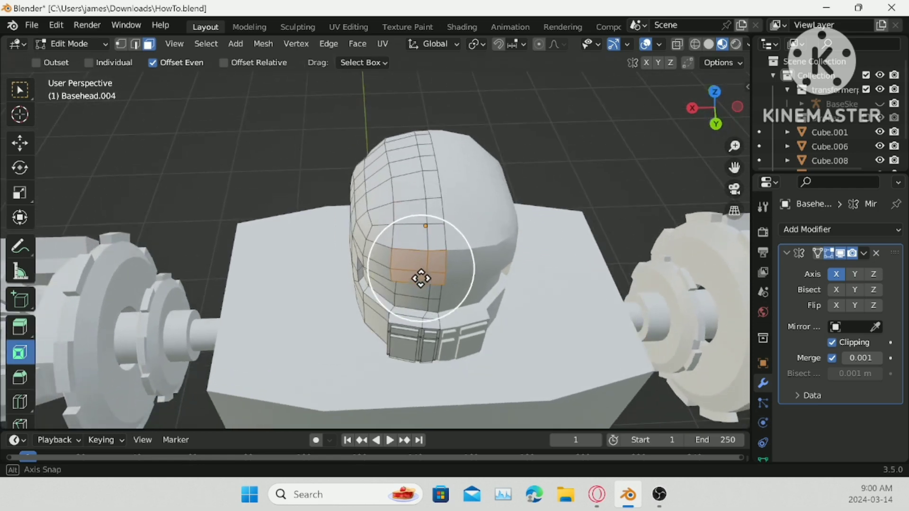
alt+click(443, 236)
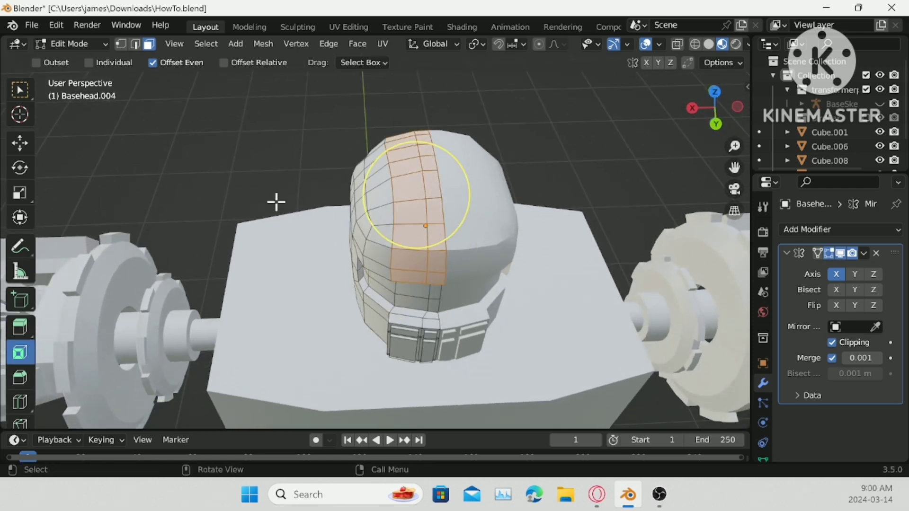
middle_drag(276, 200, 536, 141)
drag(248, 181, 268, 348)
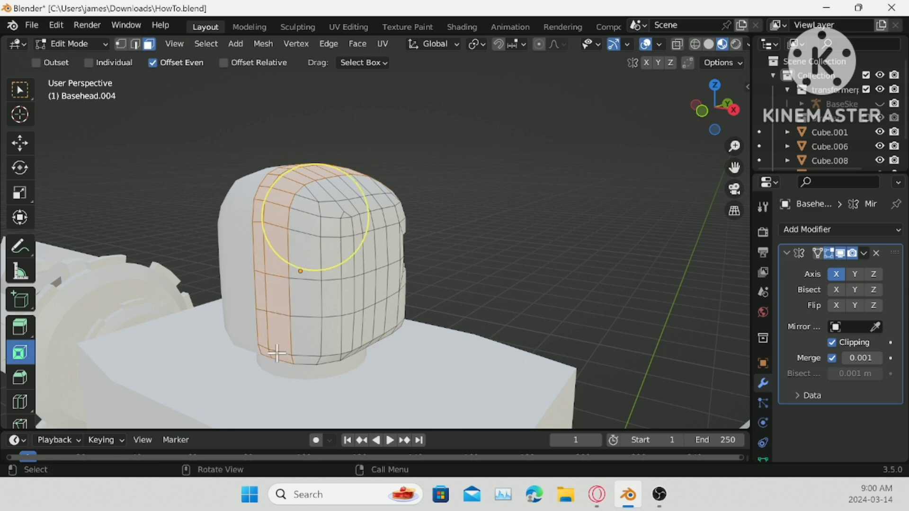
middle_drag(268, 349, 343, 245)
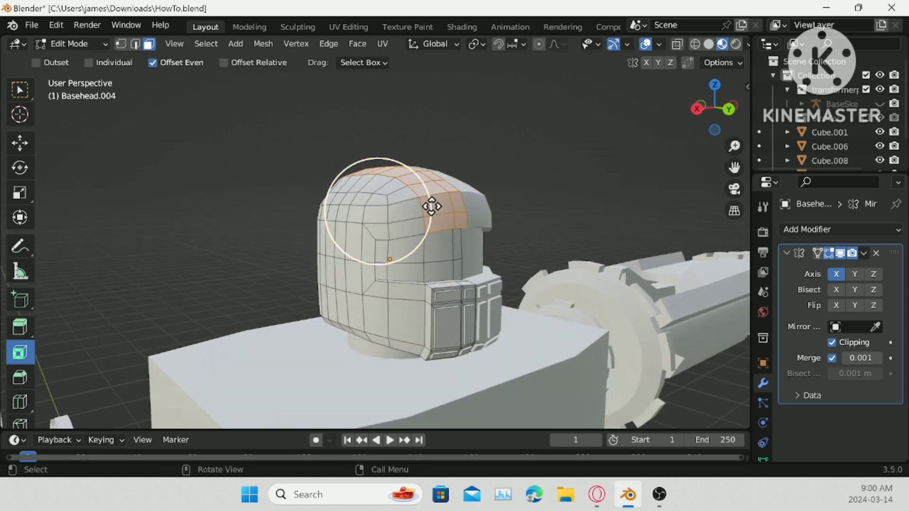
drag(430, 207, 430, 205)
key(i)
key(e)
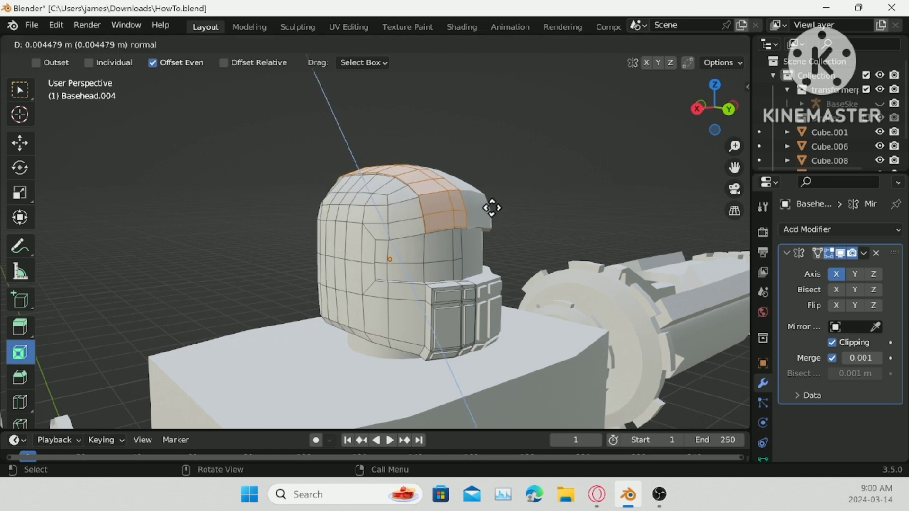
click(491, 205)
- Scale the extruded crest faces up slightly along the Y axis
middle_drag(491, 205, 527, 201)
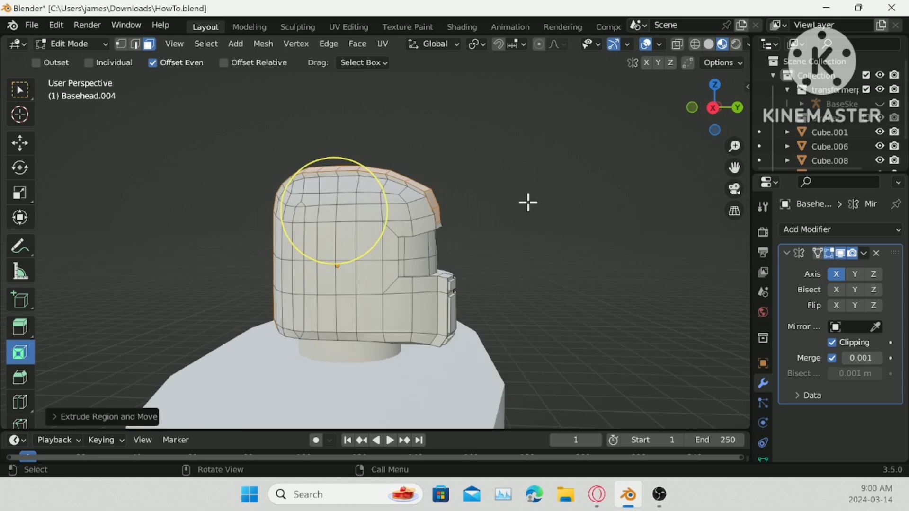
key(s)
key(y)
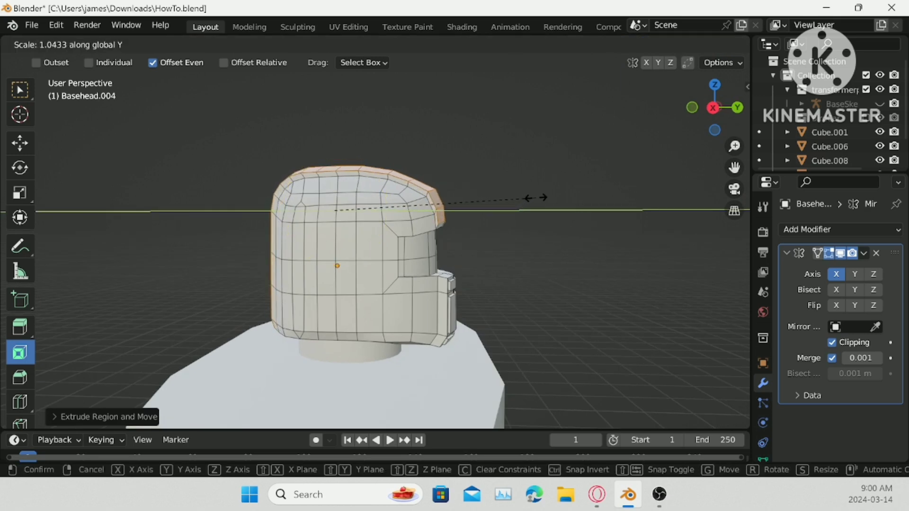
click(539, 198)
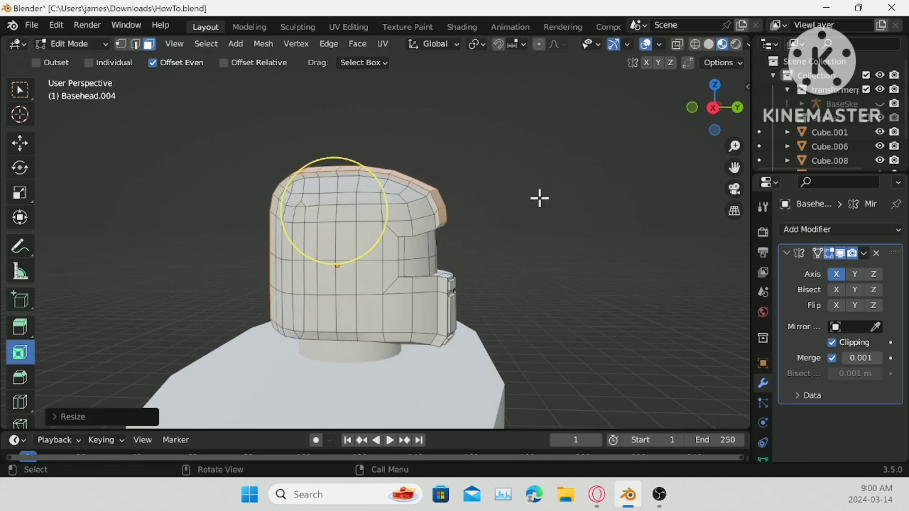
- Inset the faces of the head's crest individually to create separate panels
middle_drag(540, 197, 471, 207)
key(i)
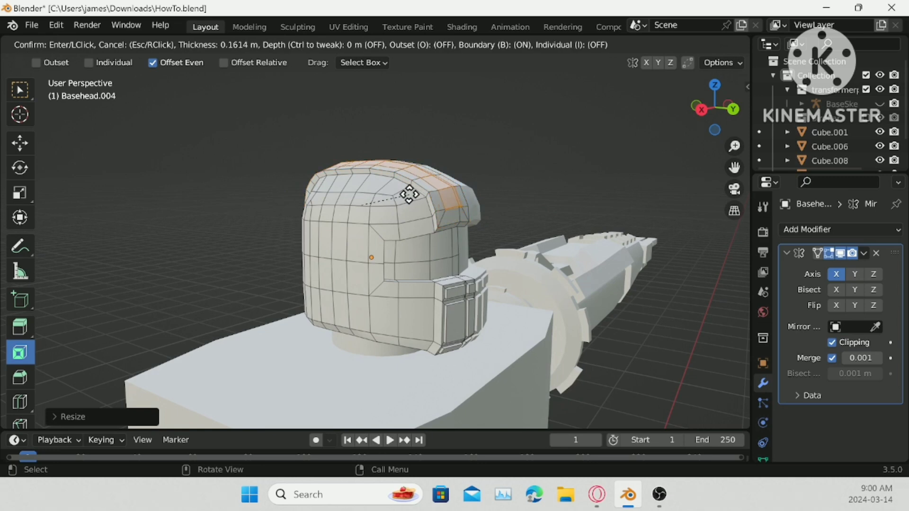
key(i)
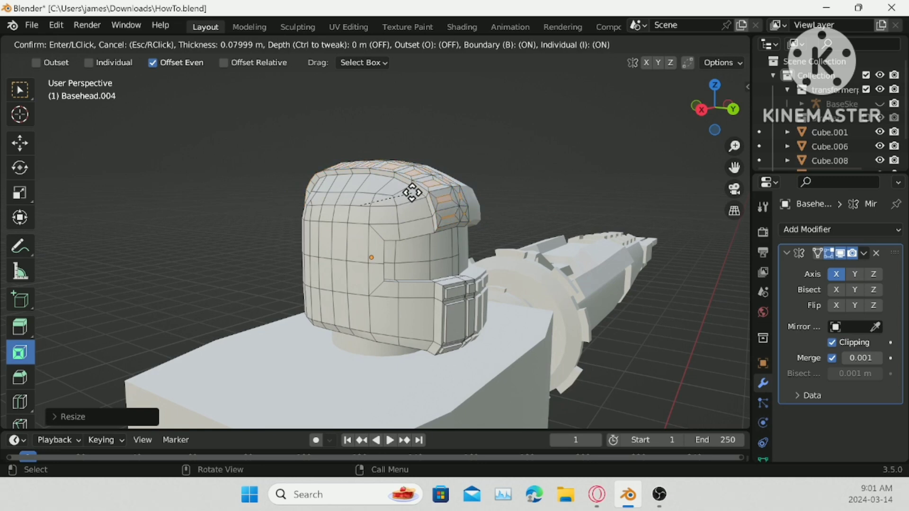
click(414, 190)
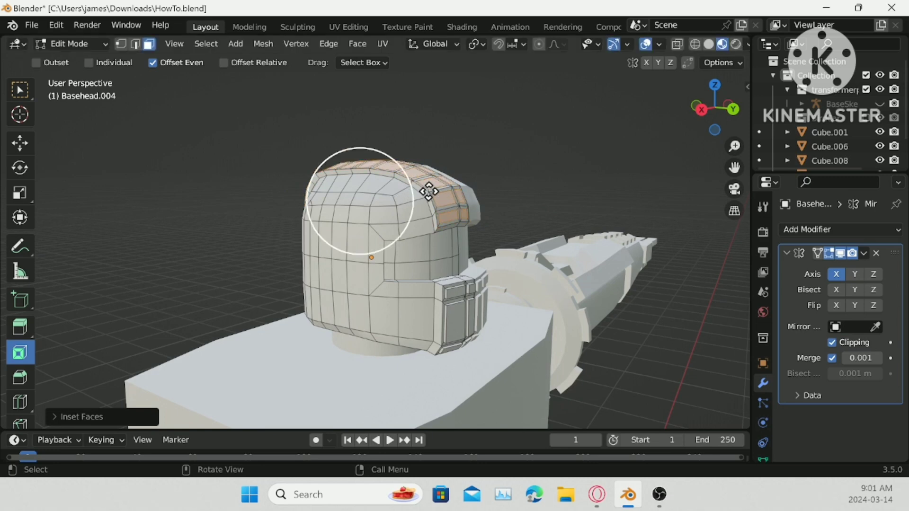
- Try to extrude the inset crest panels together along their shared normal
key(e)
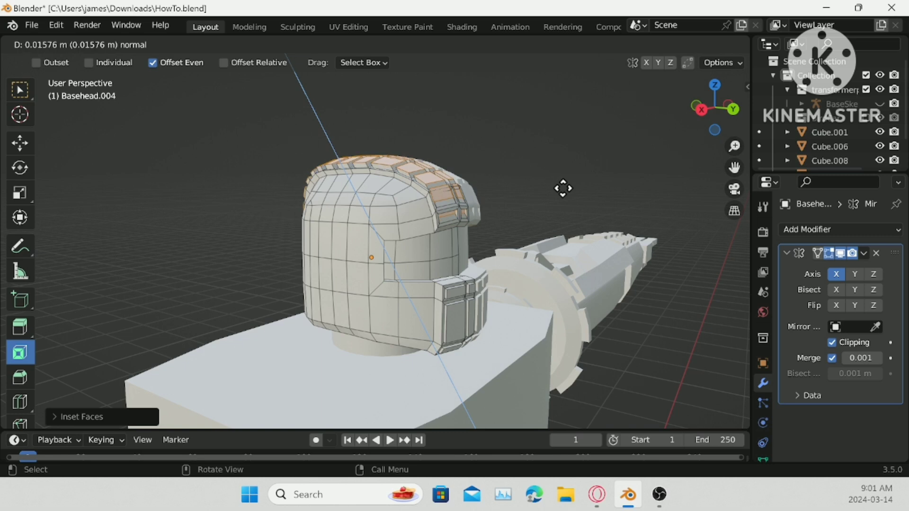
click(563, 191)
key(c)
key(ctrl+z)
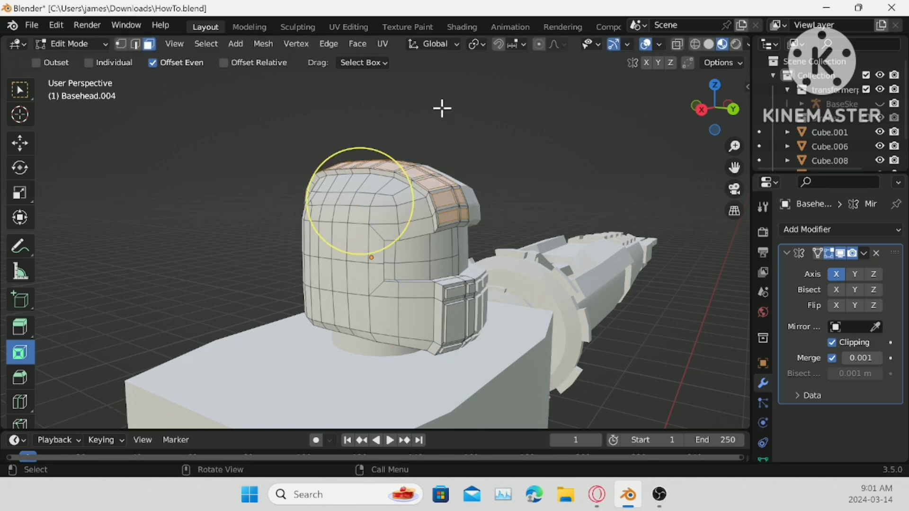
- Set the pivot point to individual origins and extrude the inset crest panels slightly outward along their own normals
click(476, 44)
click(507, 92)
key(Escape)
key(e)
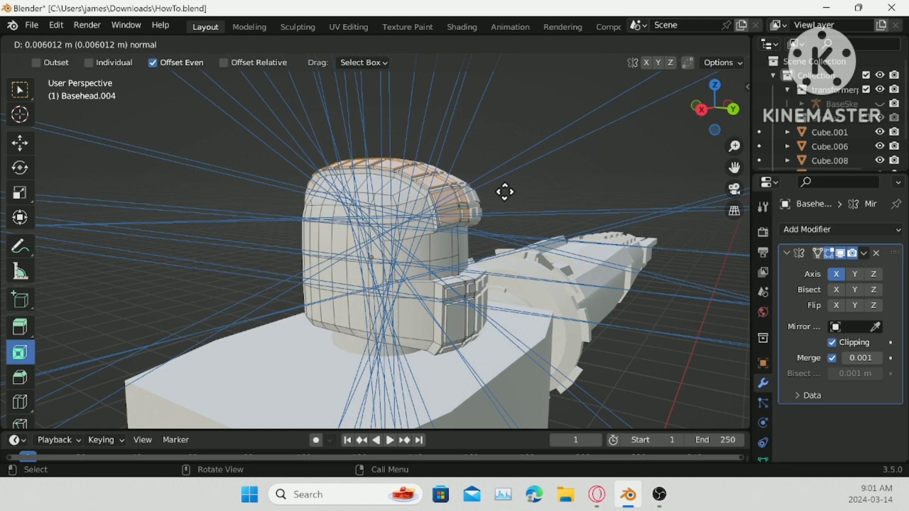
click(503, 191)
key(Tab)
middle_drag(573, 208, 494, 282)
key(Tab)
- Extrude the faces on the side of the head behind the visor and along the lower jaw outward as a raised plate
scroll(494, 281, up, 3)
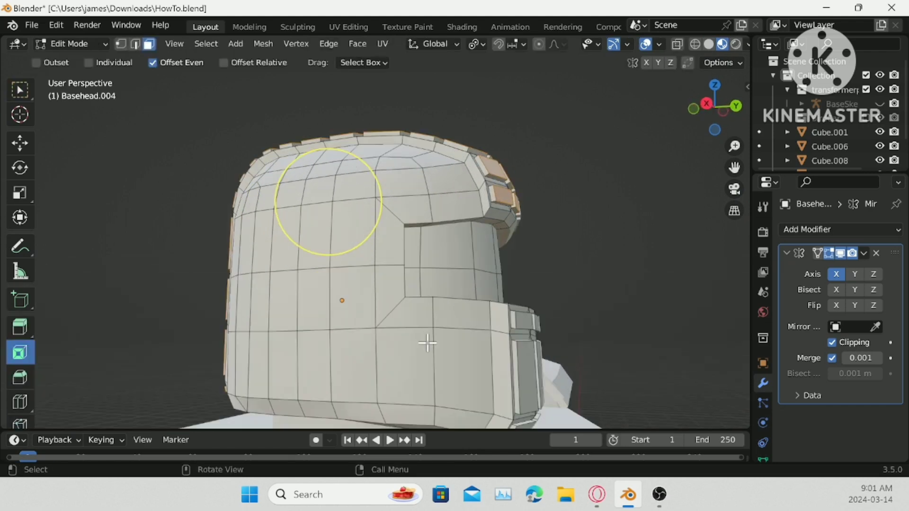
click(450, 366)
click(411, 372)
shift+click(403, 407)
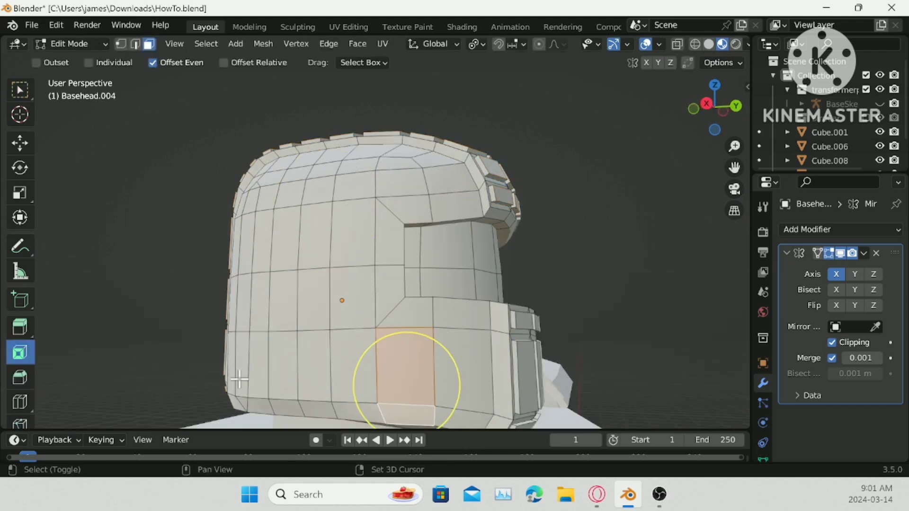
middle_drag(239, 379, 178, 379)
drag(174, 388, 341, 402)
middle_drag(379, 406, 317, 359)
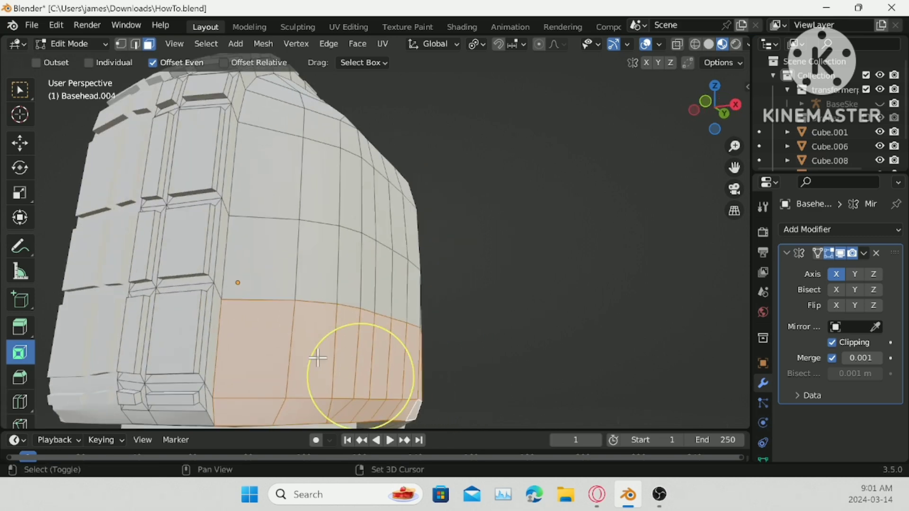
shift+click(264, 402)
middle_drag(366, 279, 252, 217)
shift+middle_drag(227, 165, 258, 182)
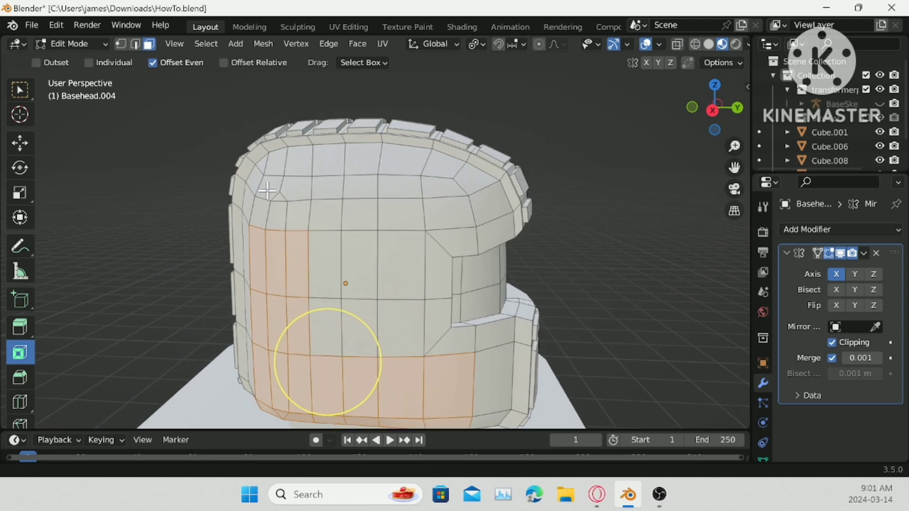
drag(318, 269, 431, 318)
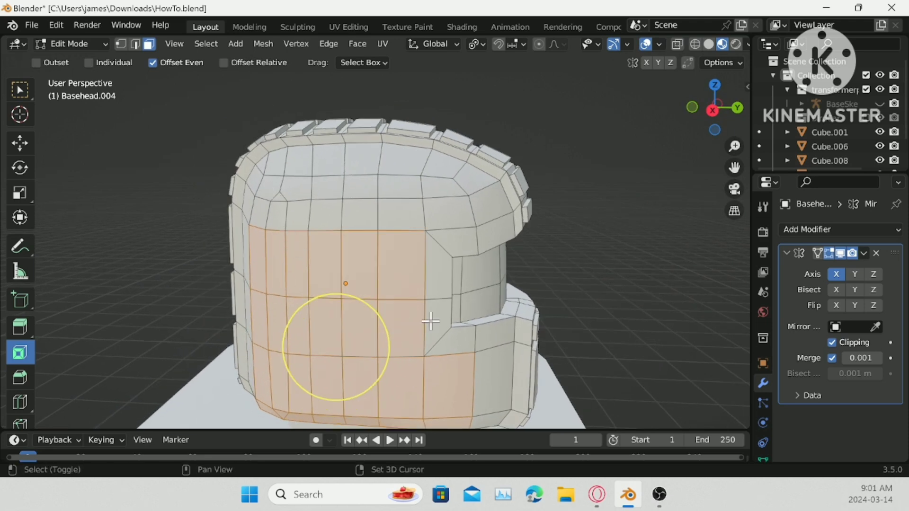
middle_drag(430, 319, 484, 266)
key(e)
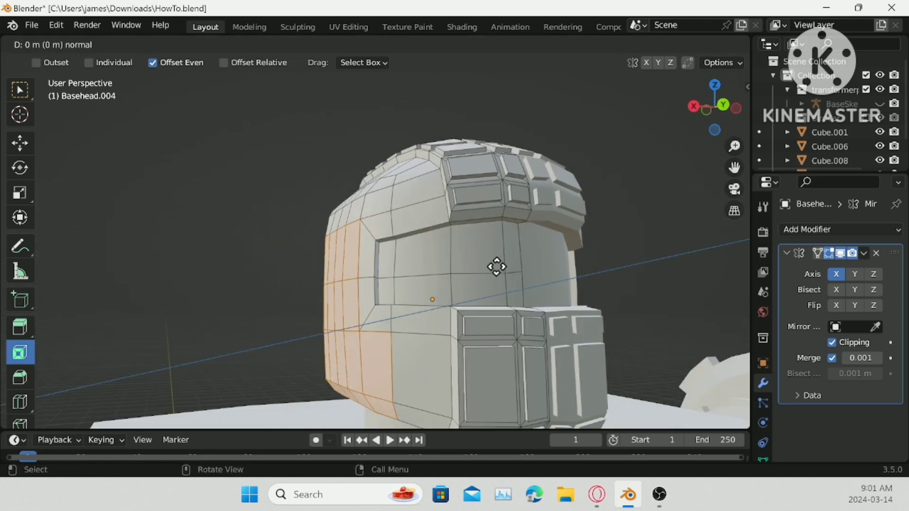
click(492, 268)
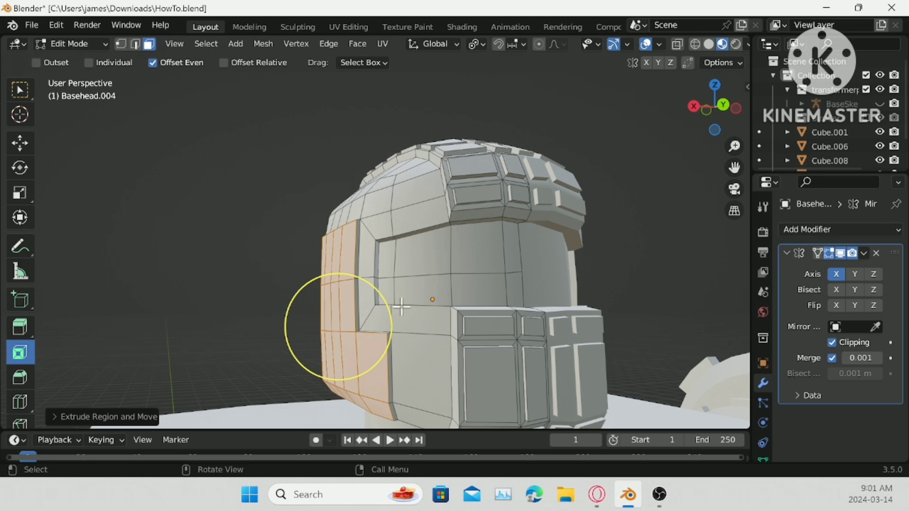
- Inset the raised side plate's faces as one region and extrude them slightly inward to form a recess
key(i)
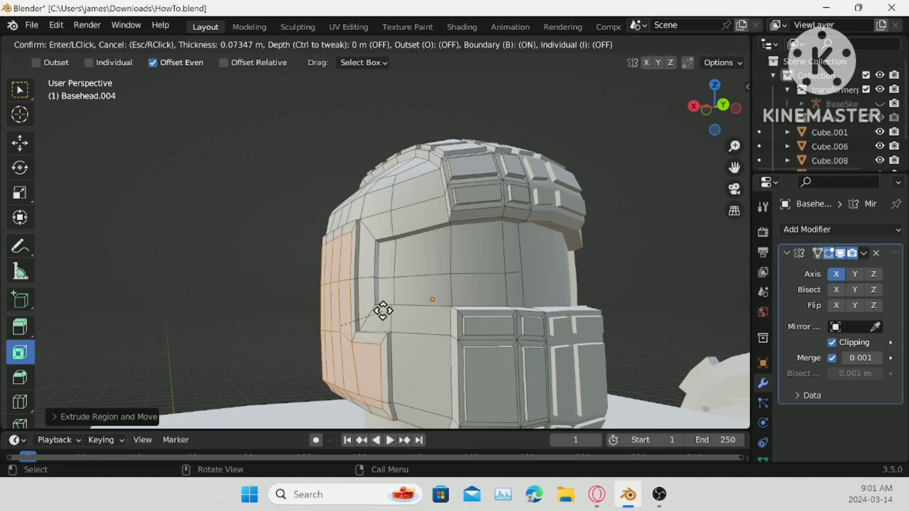
click(406, 293)
key(e)
click(407, 291)
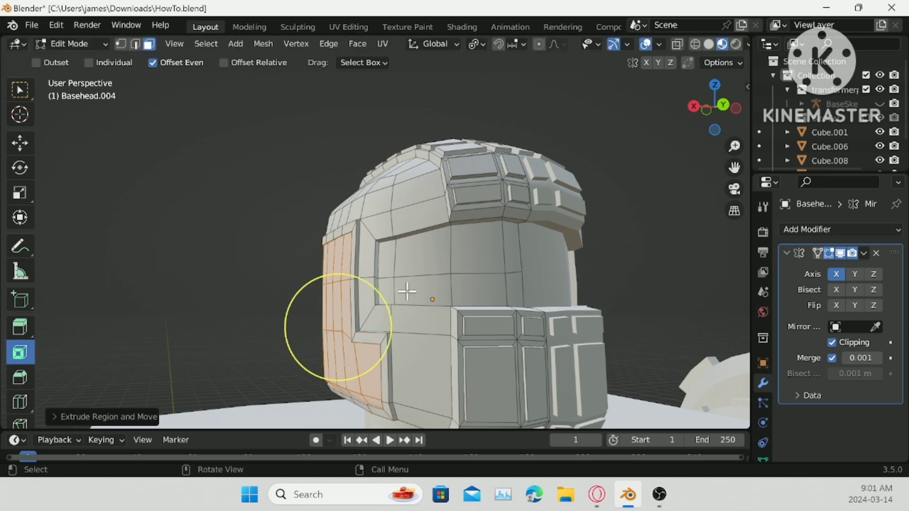
key(Tab)
- Save the file and check the detailed head against the whole robot's proportions
scroll(381, 245, down, 4)
middle_drag(382, 246, 331, 261)
key(ctrl+s)
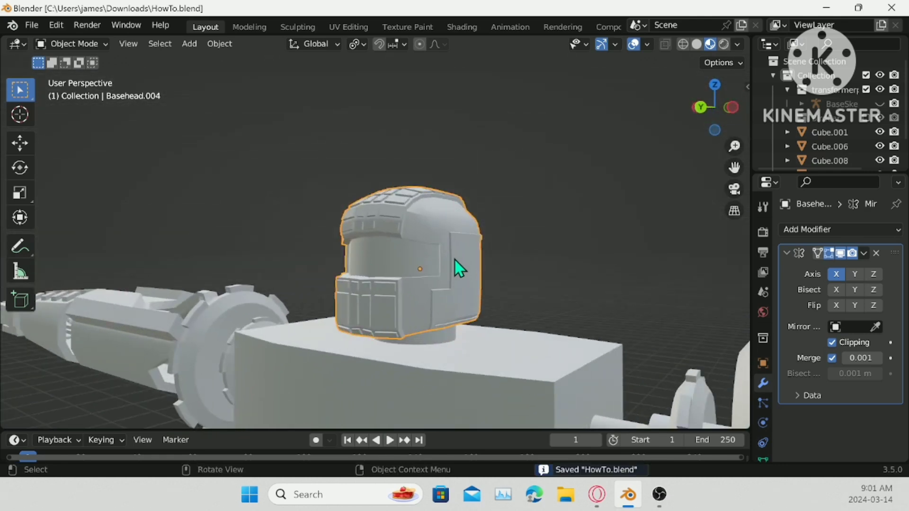
middle_drag(542, 255, 493, 278)
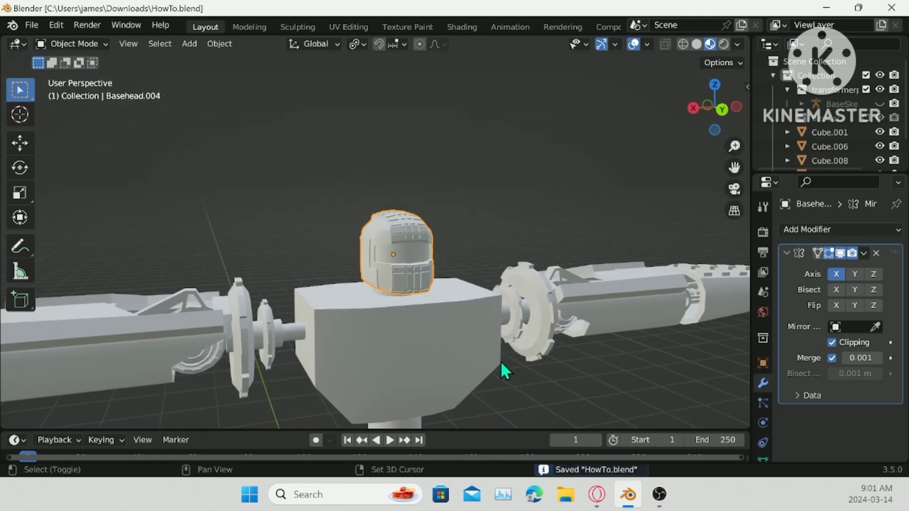
middle_drag(501, 362, 491, 304)
scroll(490, 304, down, 4)
scroll(491, 304, up, 4)
scroll(494, 299, down, 2)
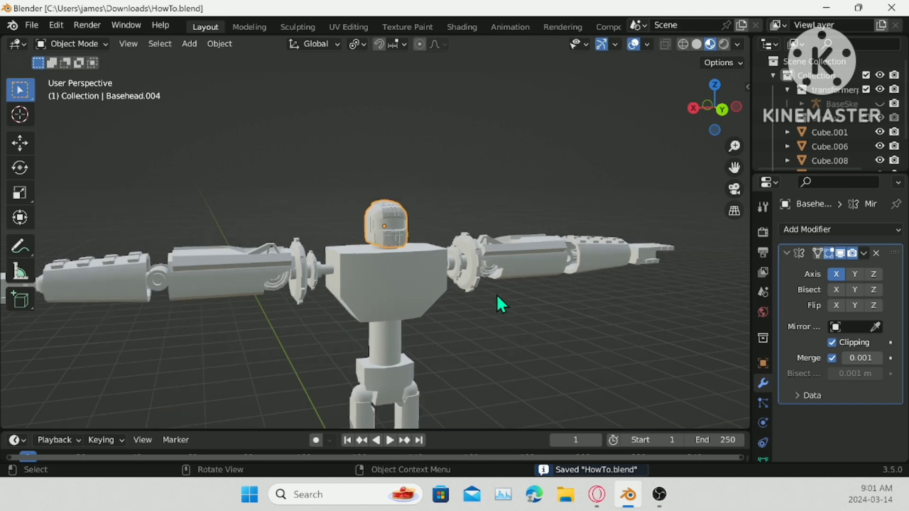
click(495, 295)
key(ctrl+s)
middle_drag(494, 294, 461, 249)
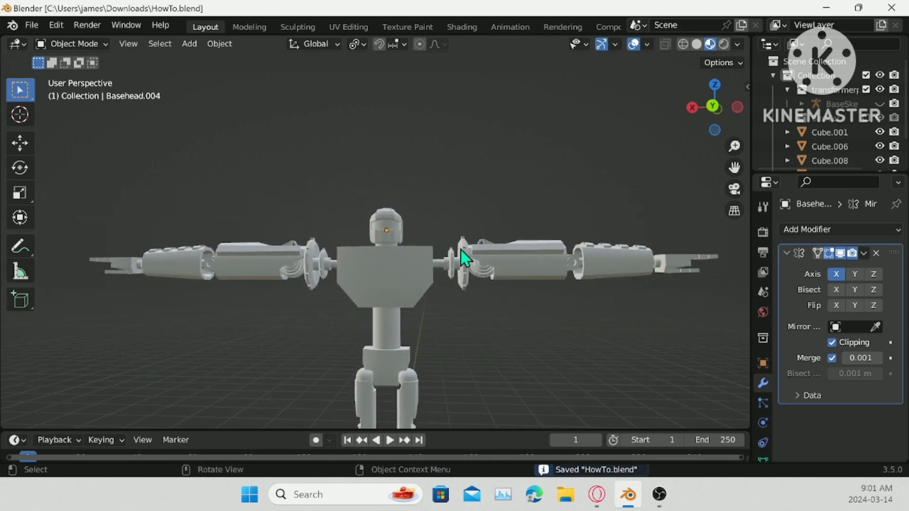
- Scale the head up slightly in back view and raise it about 0.016 m along the Z axis
scroll(461, 250, up, 3)
click(712, 107)
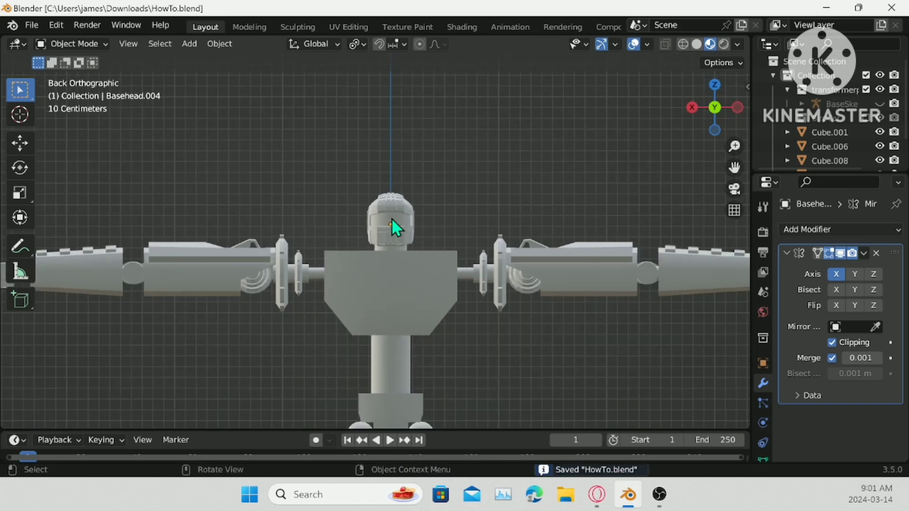
click(392, 220)
key(s)
click(479, 214)
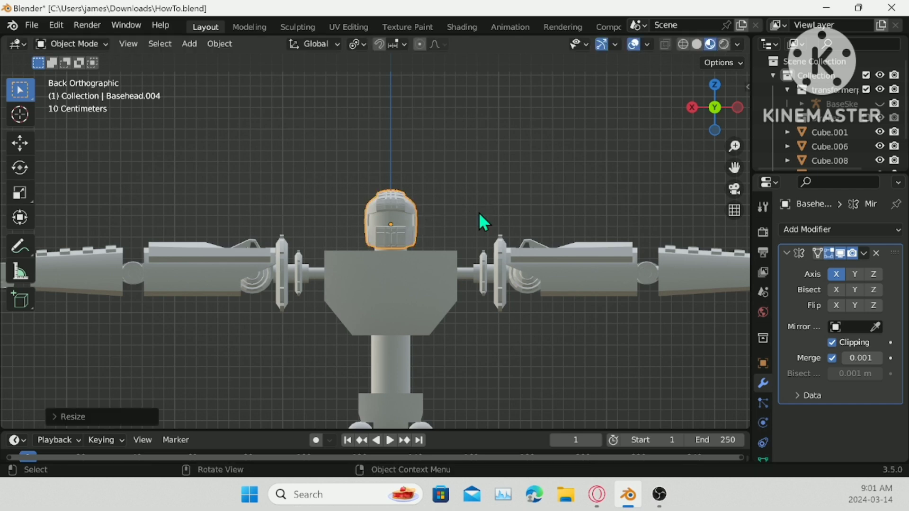
key(g)
key(z)
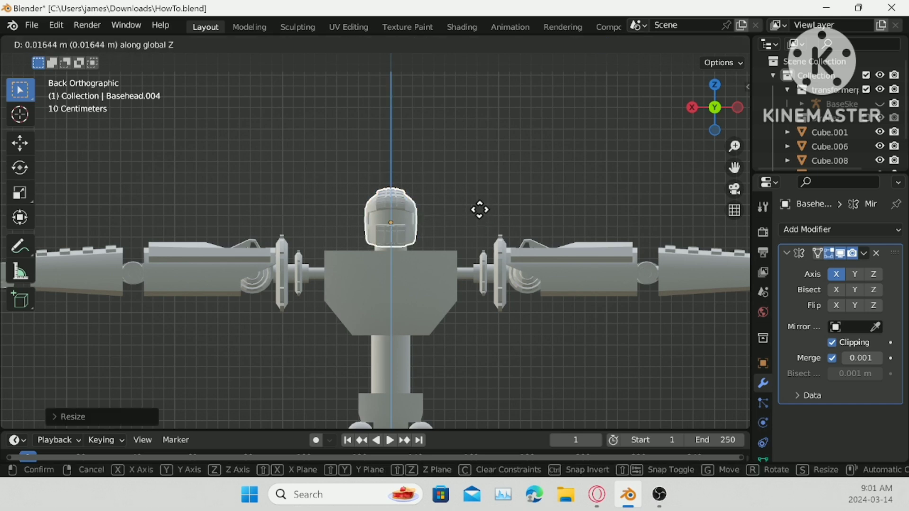
click(479, 209)
- Save the resized and repositioned head to the current file
middle_drag(491, 199, 539, 245)
key(ctrl+s)
scroll(544, 265, up, 4)
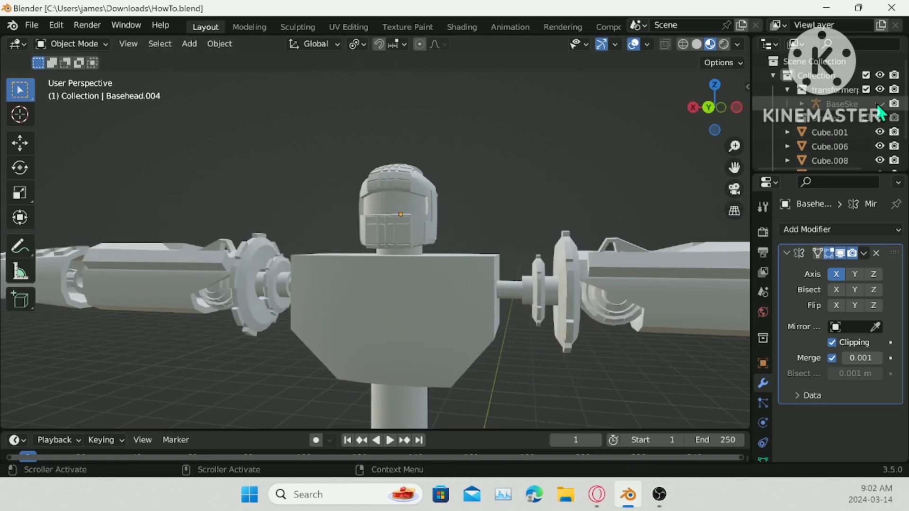
scroll(331, 158, down, 3)
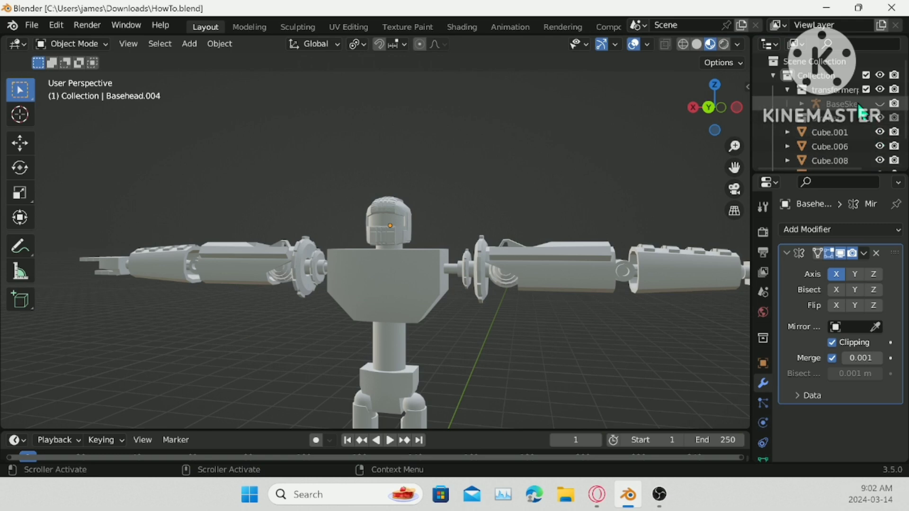
- Apply the Mirror modifier on the head object
scroll(345, 254, down, 4)
drag(182, 201, 552, 405)
click(567, 344)
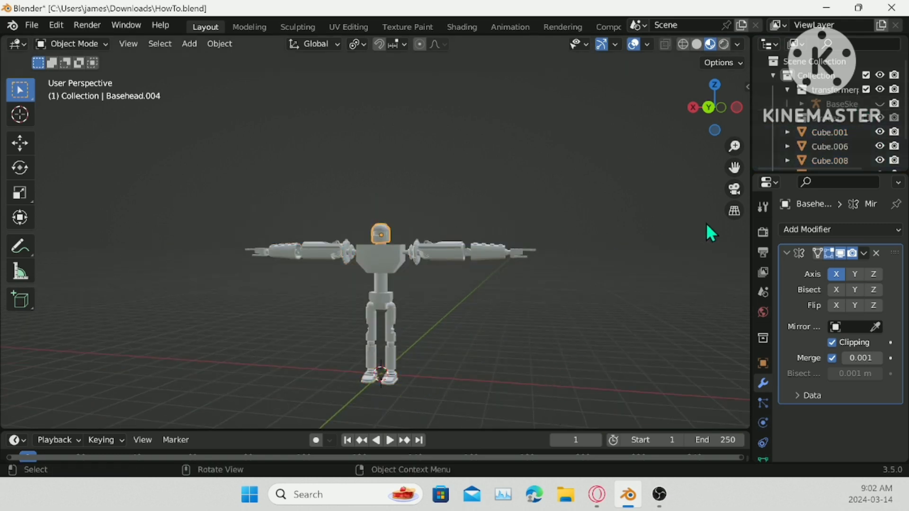
click(864, 253)
click(858, 266)
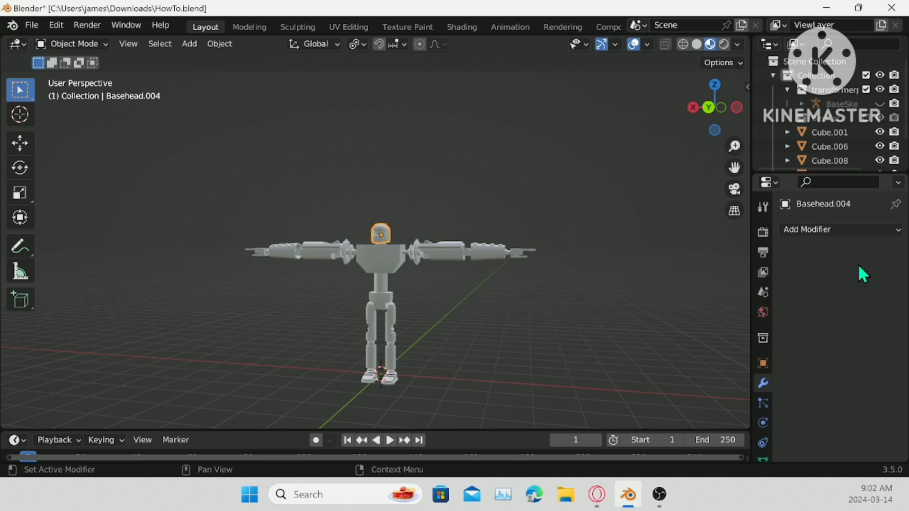
- Isolate the loose arm and thigh parts, move them into the transformer collection, and make that collection visible again
click(865, 90)
click(865, 89)
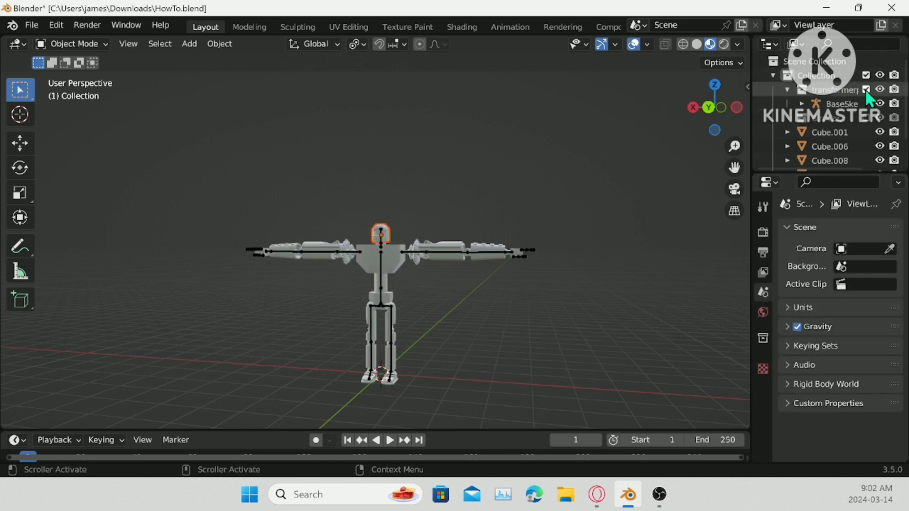
click(865, 89)
drag(231, 219, 590, 341)
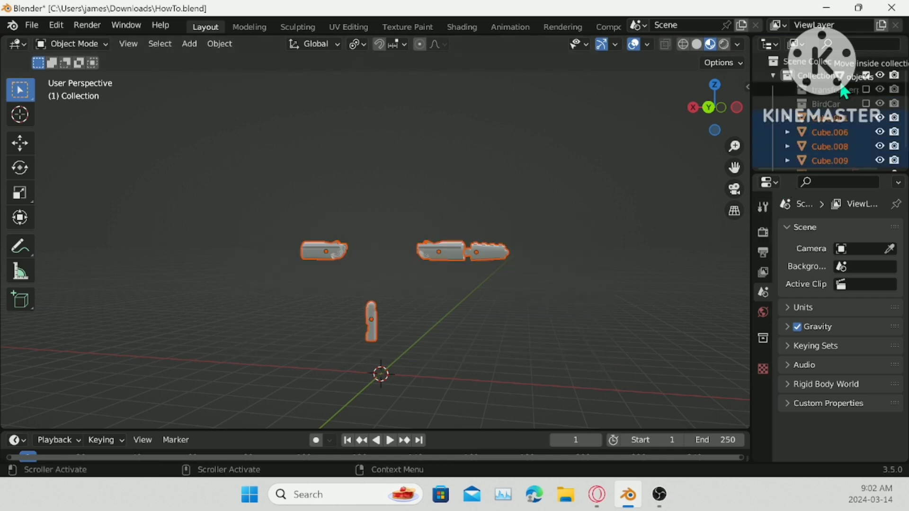
key(Delete)
click(865, 89)
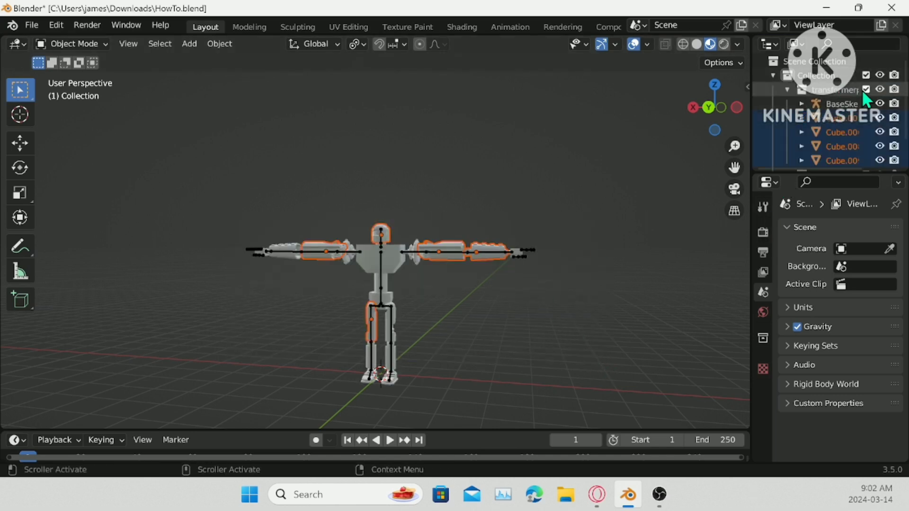
click(536, 294)
- Exclude the transformer collection from the view layer and show the car blueprint reference image in back orthographic view
scroll(539, 291, up, 6)
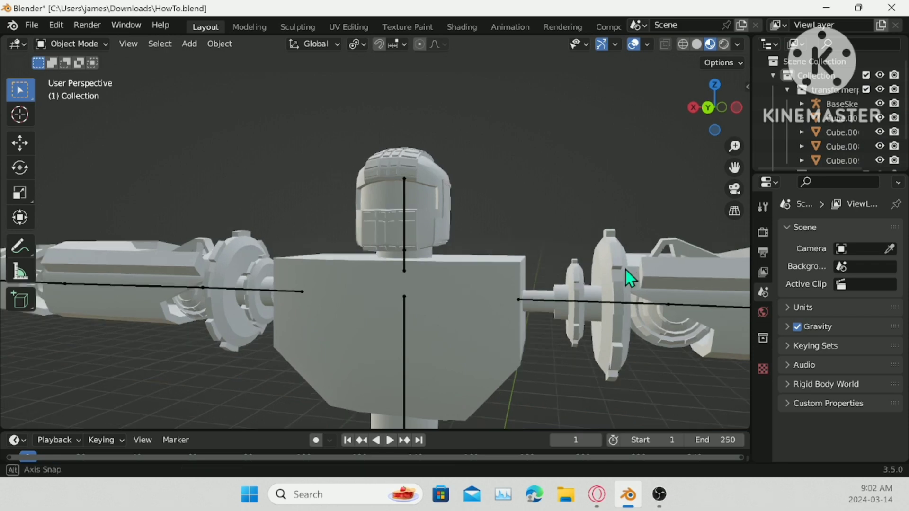
shift+middle_drag(615, 286, 532, 305)
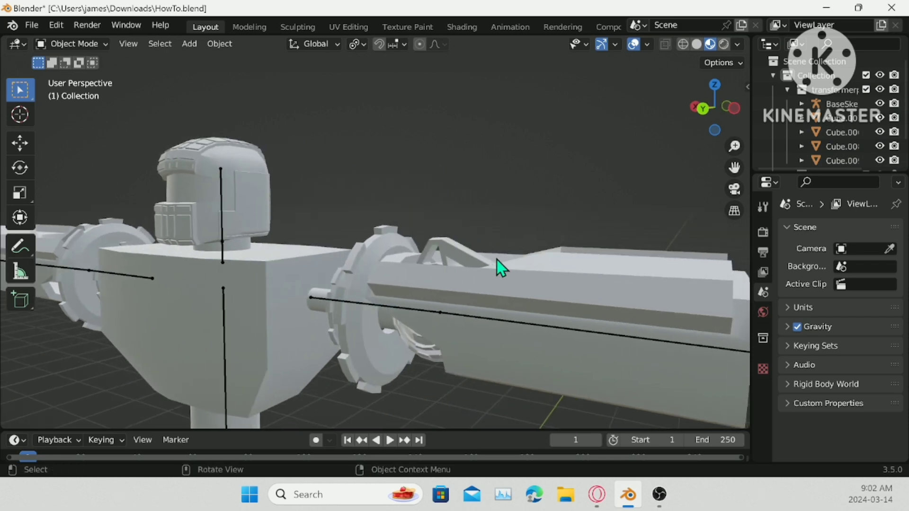
middle_drag(485, 245, 599, 145)
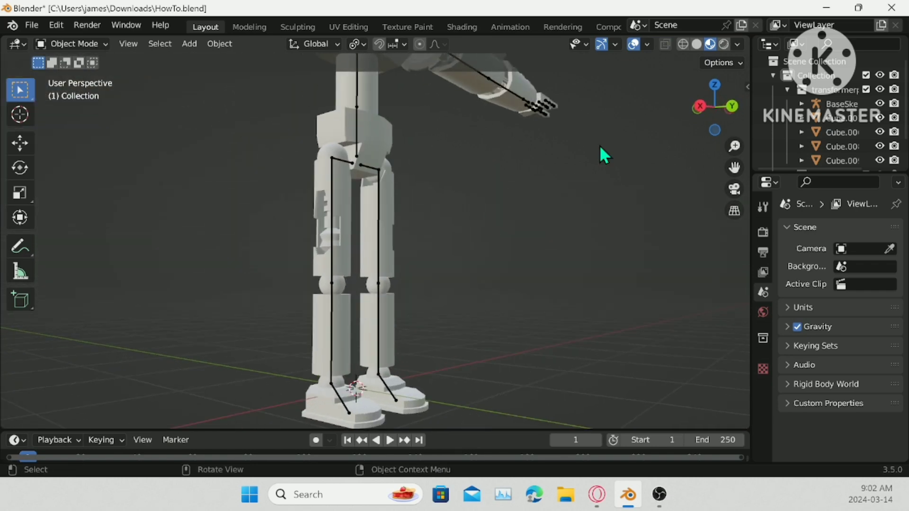
click(866, 90)
click(880, 117)
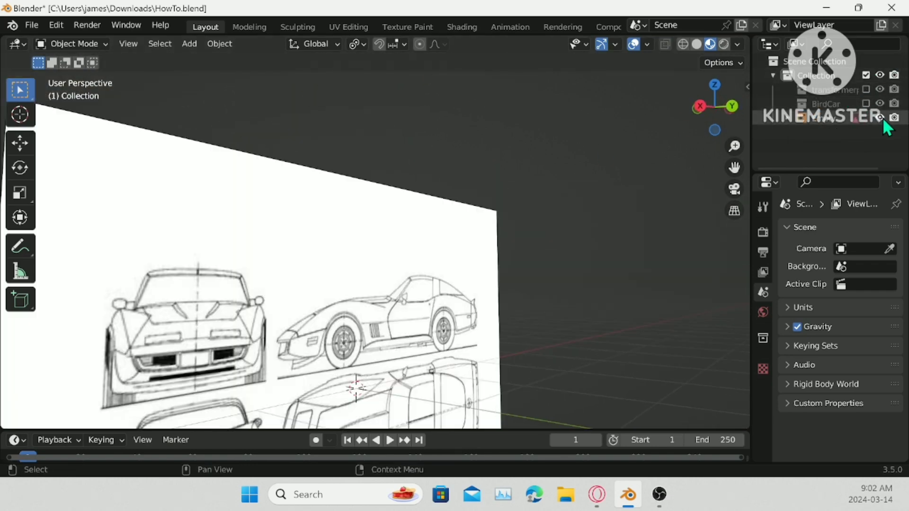
scroll(611, 205, down, 6)
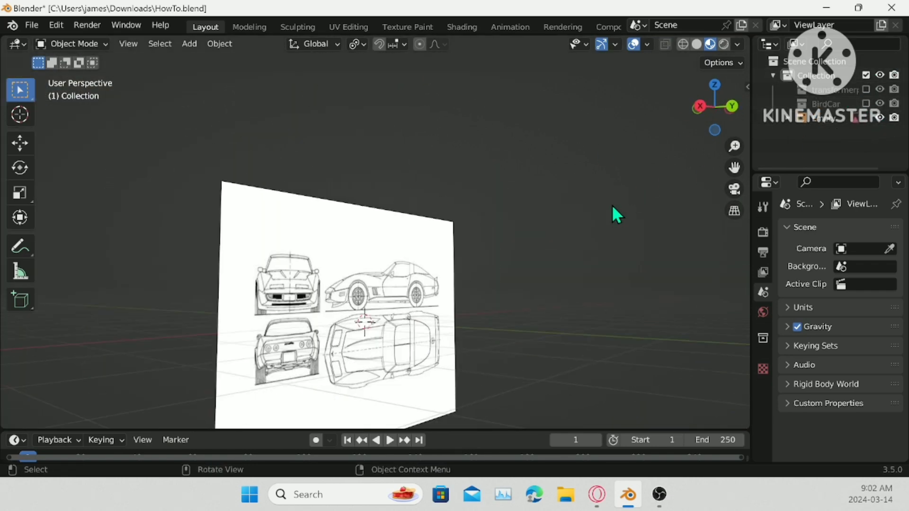
click(732, 102)
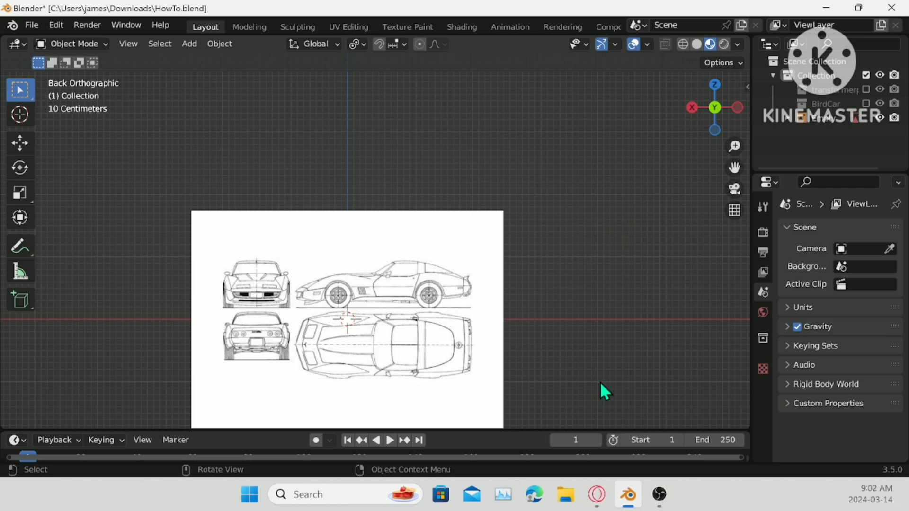
shift+middle_drag(583, 372, 631, 339)
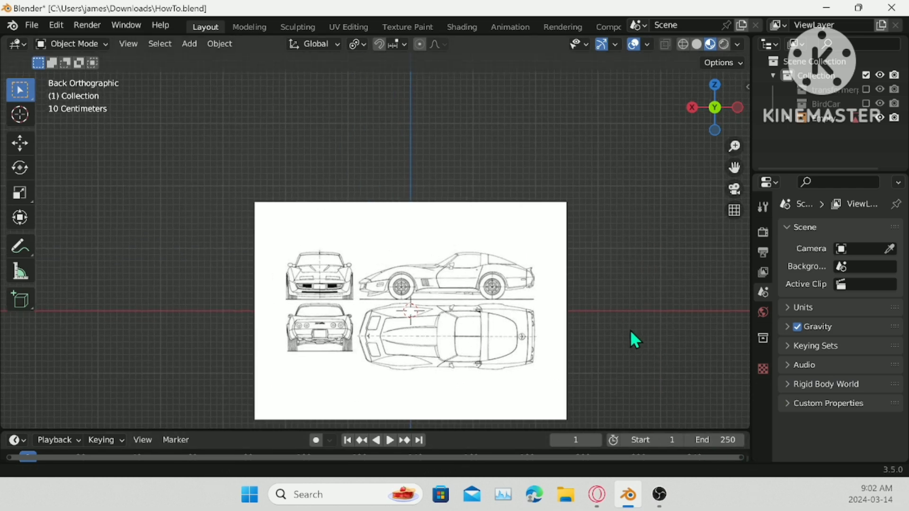
click(597, 494)
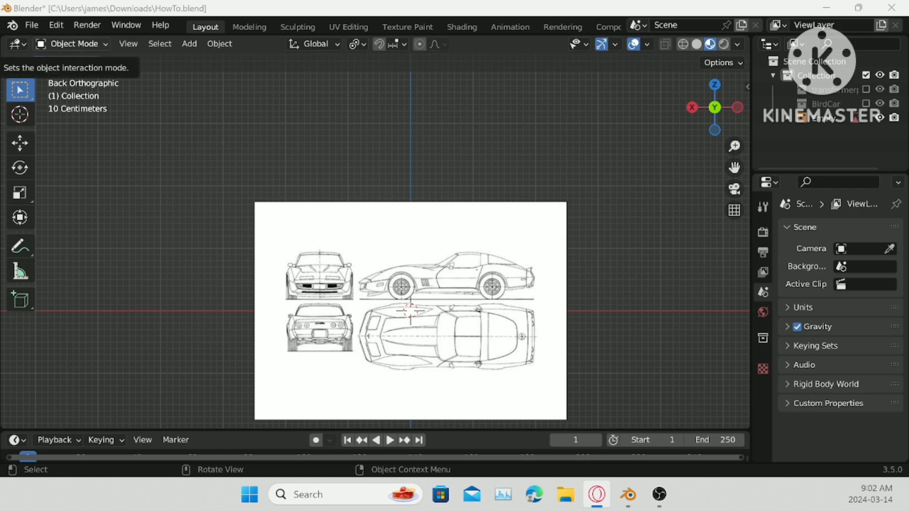
scroll(466, 258, up, 3)
middle_drag(467, 257, 516, 269)
click(716, 102)
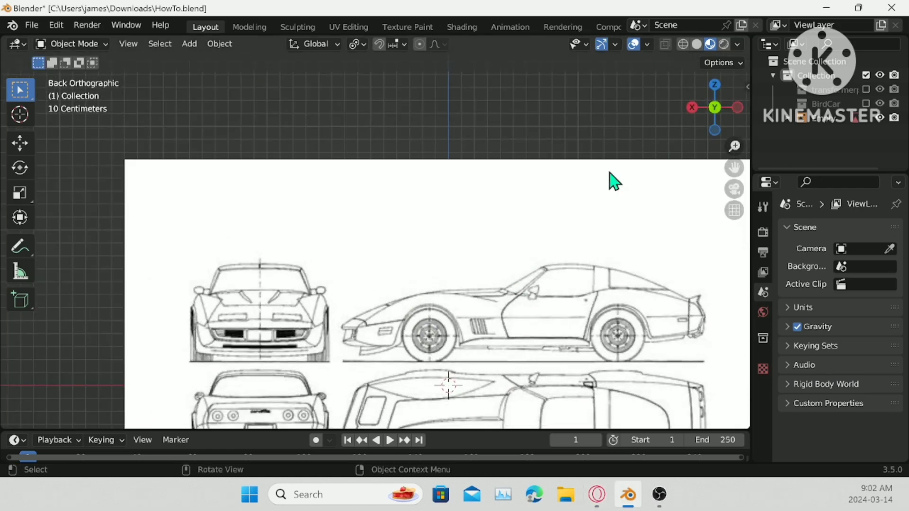
scroll(609, 178, down, 4)
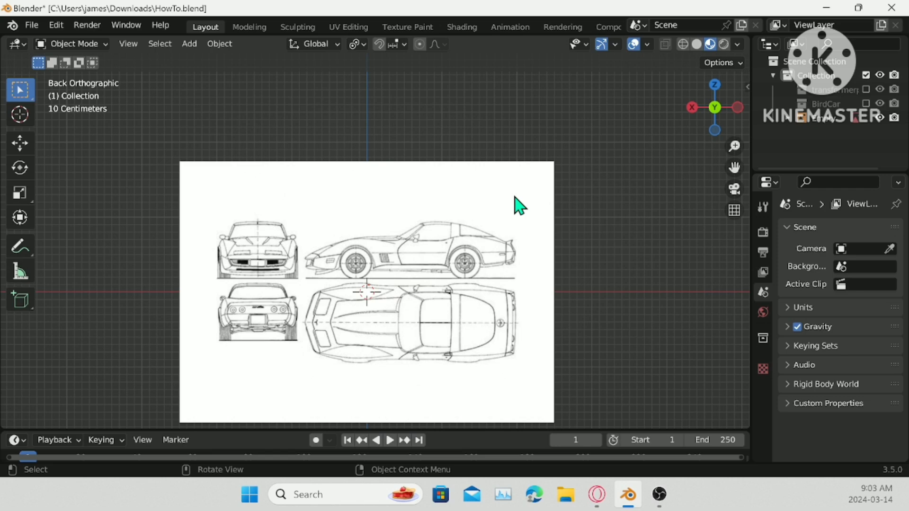
- Include the BirdCar collection in the view layer again
click(866, 104)
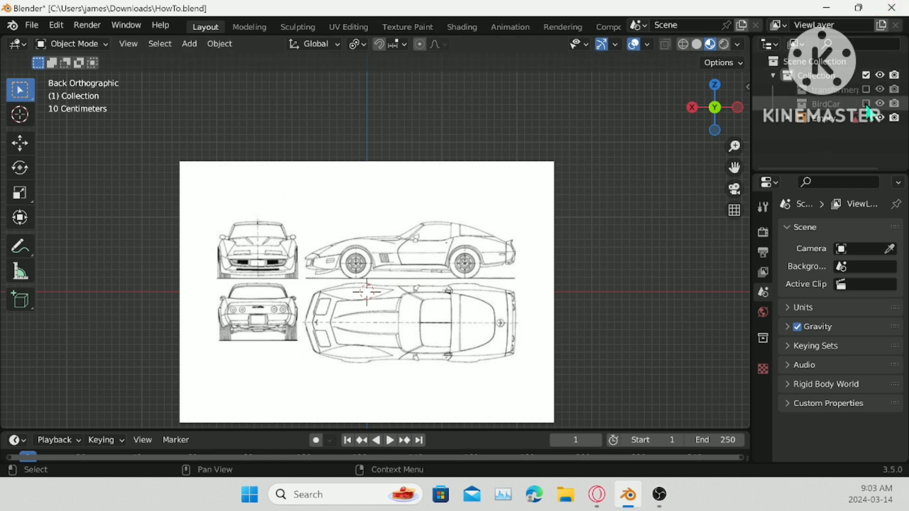
scroll(464, 186, down, 5)
middle_drag(463, 186, 603, 230)
- Set the Y location of the BirdTransform empty to 0 m
click(632, 227)
key(n)
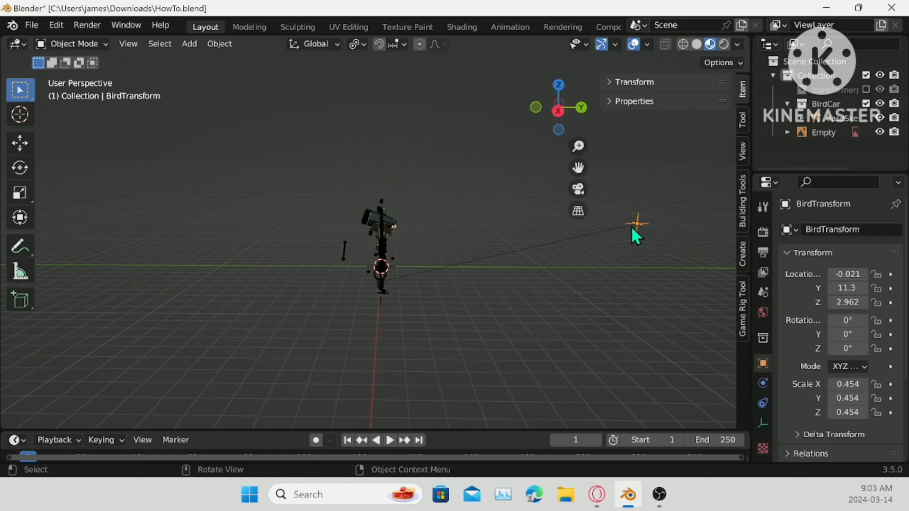
click(652, 82)
double_click(661, 131)
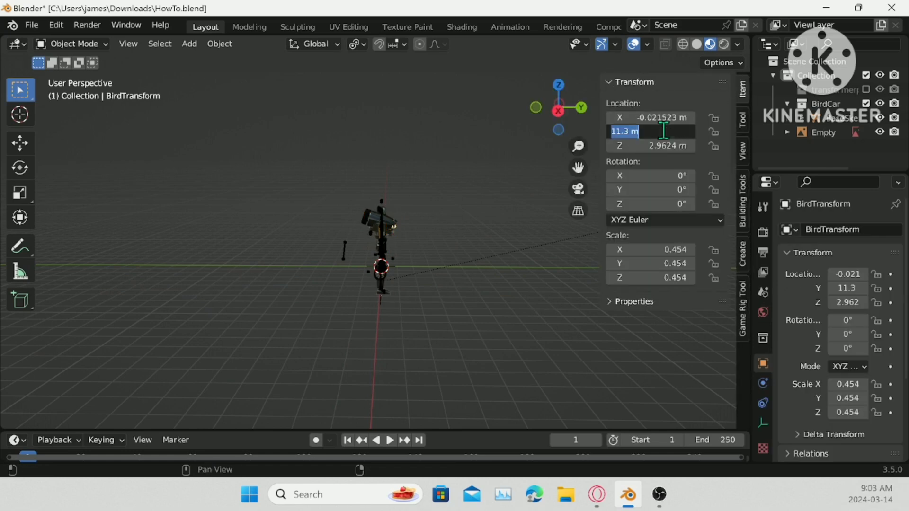
text(0)
key(Return)
key(n)
scroll(484, 213, up, 6)
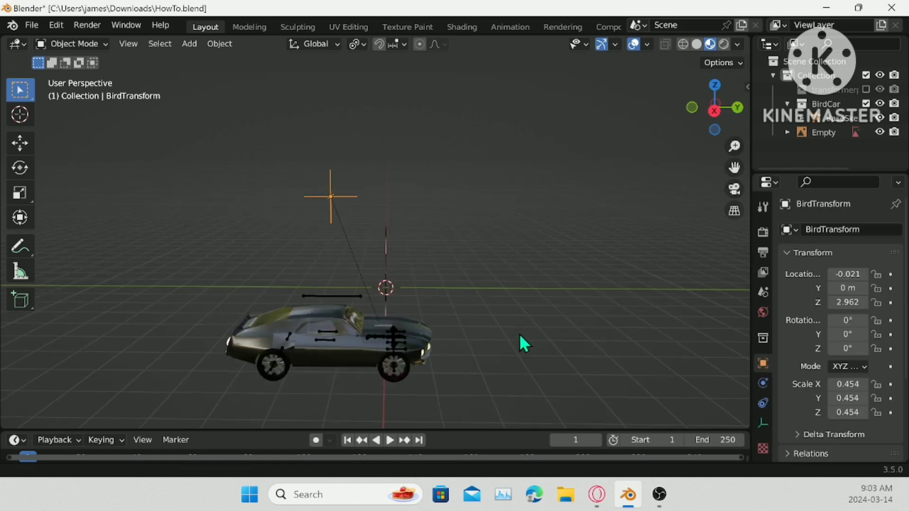
- Hide the viewport overlays and examine the car's front grille, headlights and rear end
click(634, 44)
middle_drag(629, 118, 489, 226)
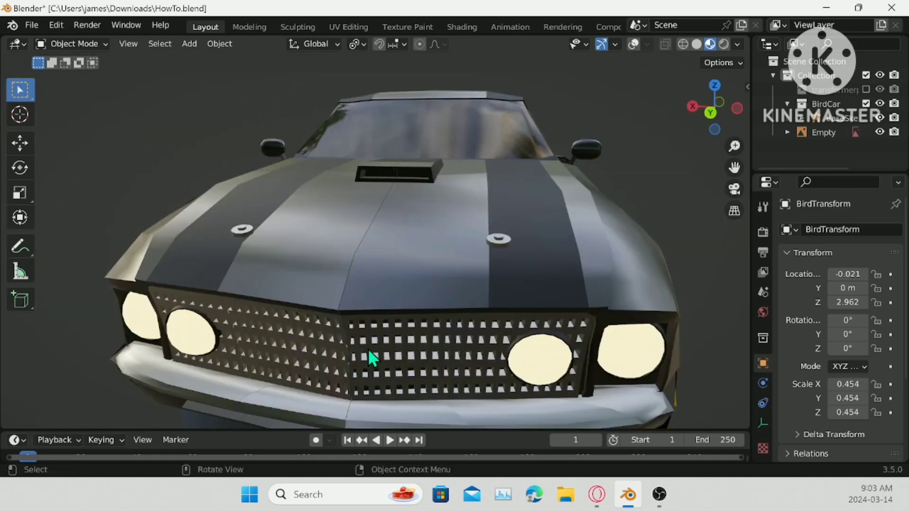
middle_drag(371, 361, 416, 243)
scroll(431, 247, up, 3)
- Select the rear body object Car.001 and turn the viewport overlays back on
click(327, 262)
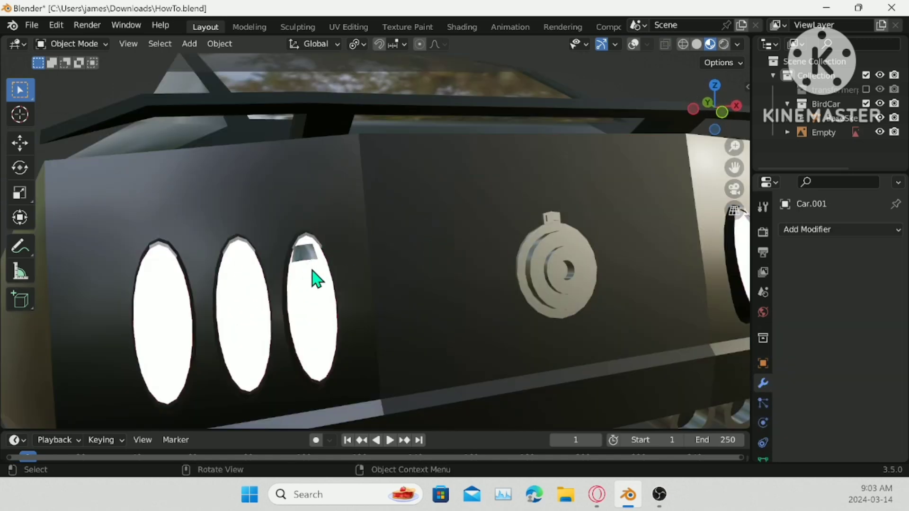
key(Tab)
key(Tab)
click(633, 44)
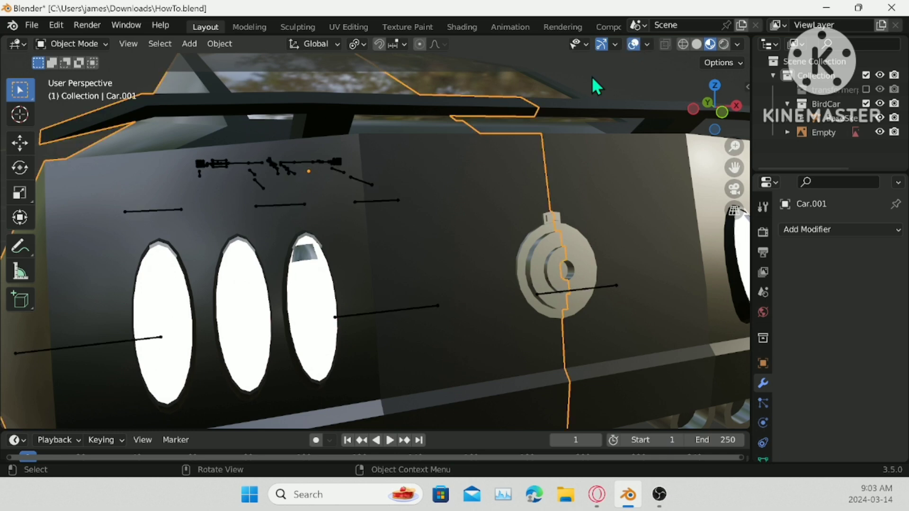
- Assign the BirdRedLight material to the unlit faces at the top of the inner tail light in Edit Mode
key(Tab)
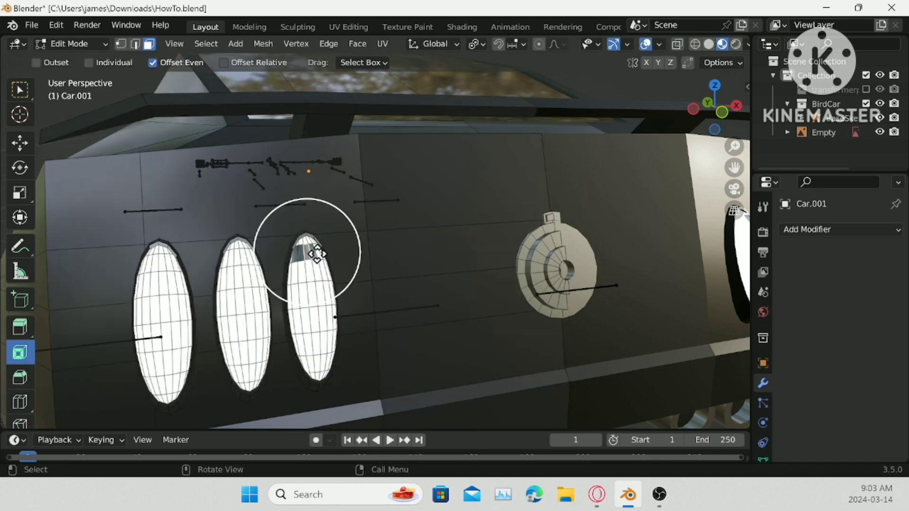
ctrl+click(314, 253)
middle_drag(313, 253, 462, 246)
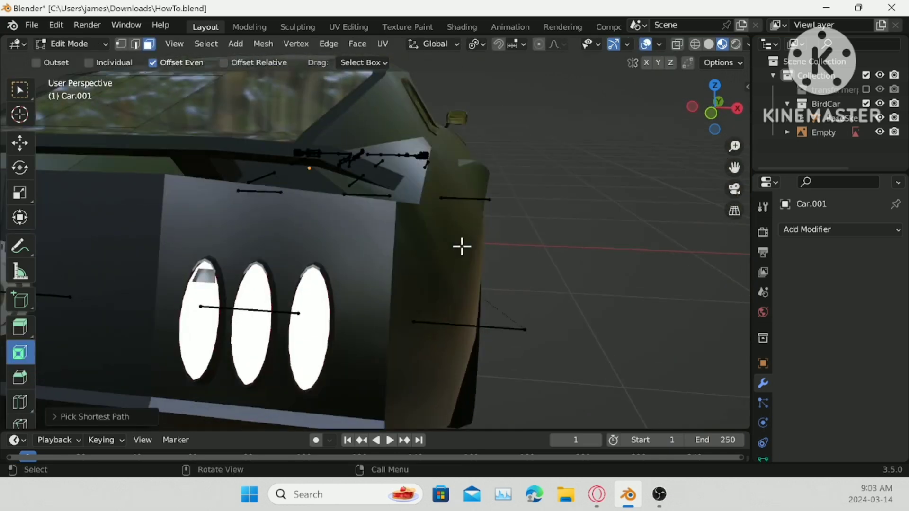
scroll(766, 426, down, 2)
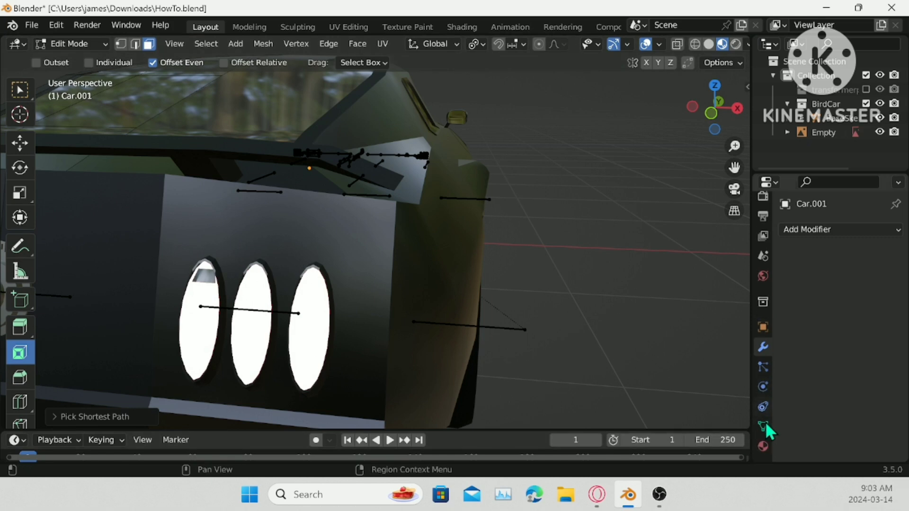
click(762, 427)
click(763, 446)
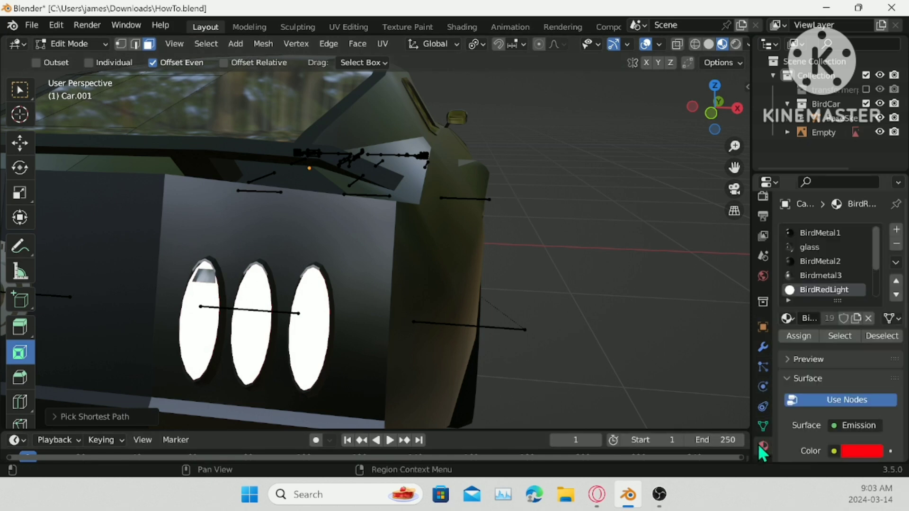
click(800, 337)
scroll(628, 320, down, 5)
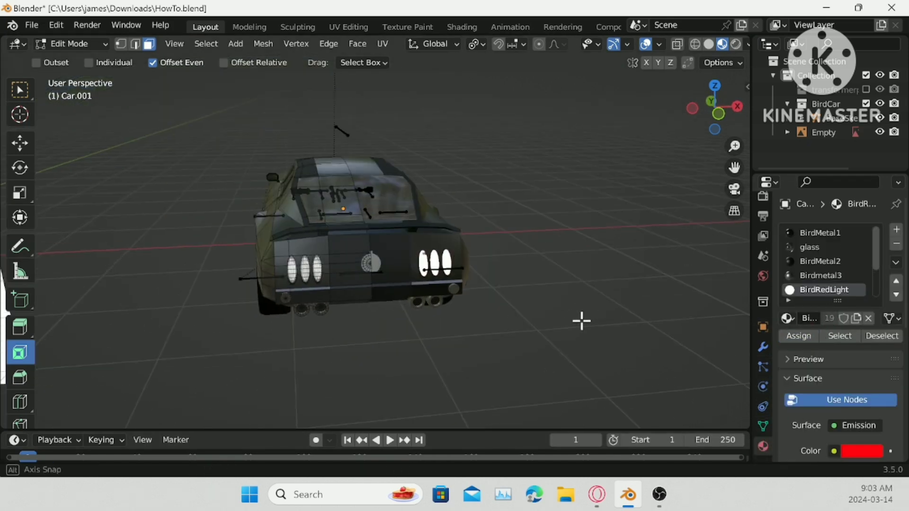
key(Tab)
- Examine the car body from the side, rear quarter, front and windshield area
scroll(549, 302, up, 2)
middle_drag(584, 231, 430, 239)
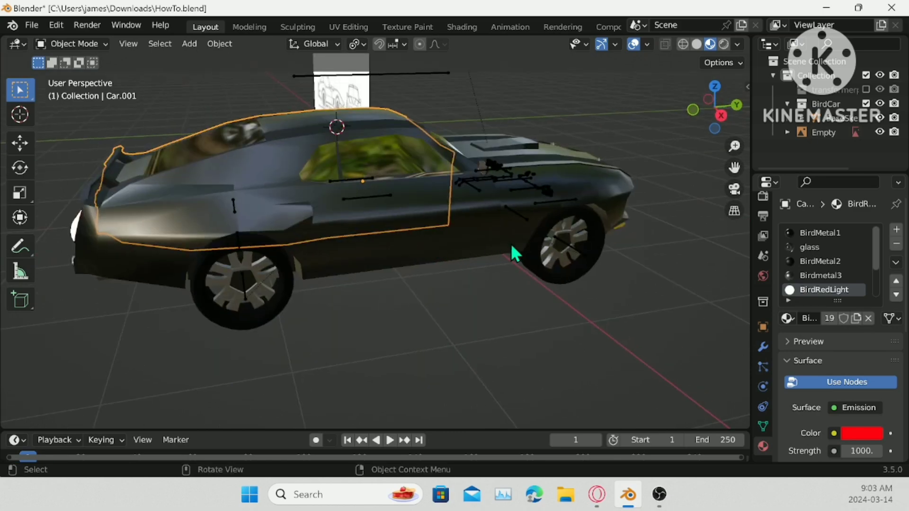
middle_drag(511, 246, 400, 232)
scroll(282, 193, up, 5)
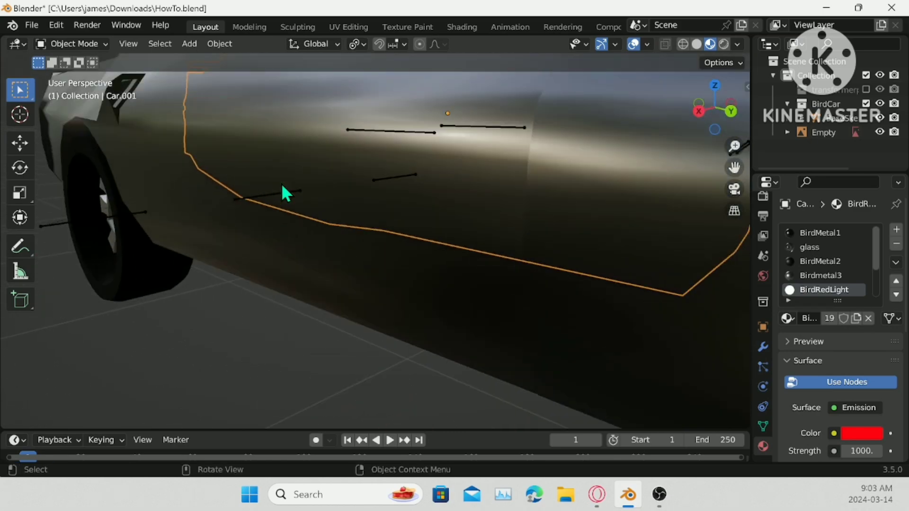
middle_drag(282, 192, 344, 291)
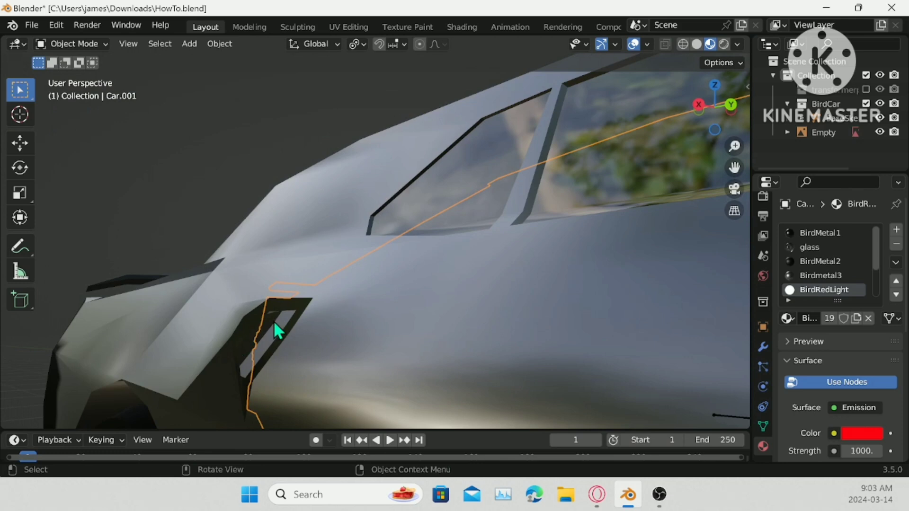
scroll(217, 343, down, 5)
middle_drag(217, 351, 410, 330)
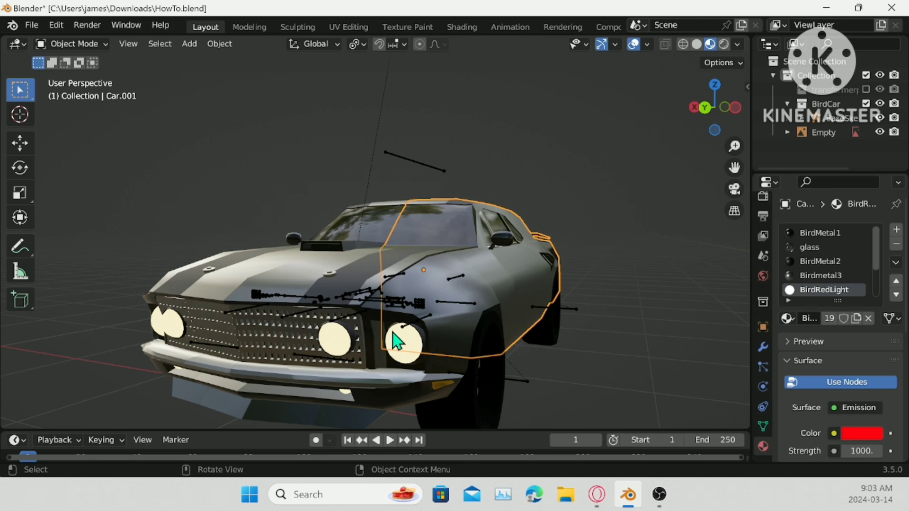
click(426, 290)
middle_drag(427, 287, 445, 359)
scroll(446, 359, up, 4)
middle_drag(324, 437, 408, 264)
- Select the linked geometry of the side mirror in Edit Mode and try to move it
click(405, 254)
key(Tab)
key(l)
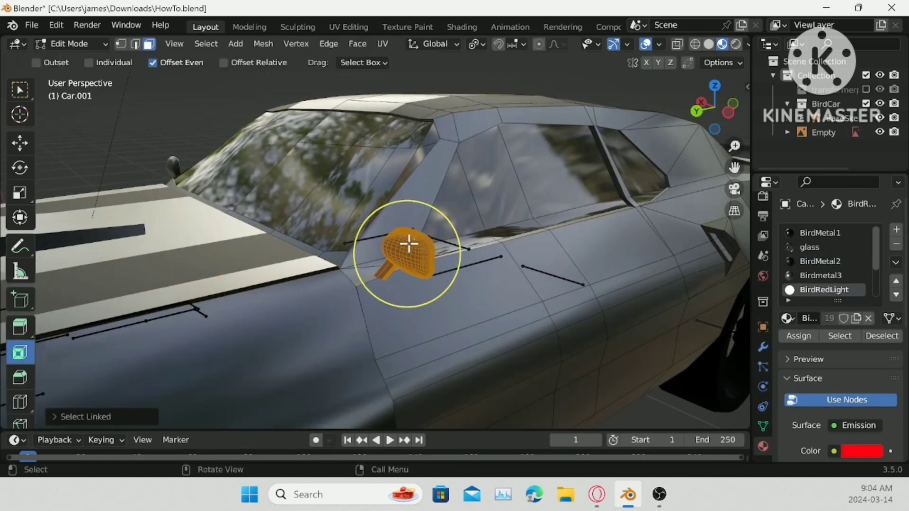
key(g)
key(Escape)
key(Tab)
- Select the linked geometry of the exhaust pipe, round rear light, middle tail light and emblem, and try to move them together
scroll(523, 217, down, 6)
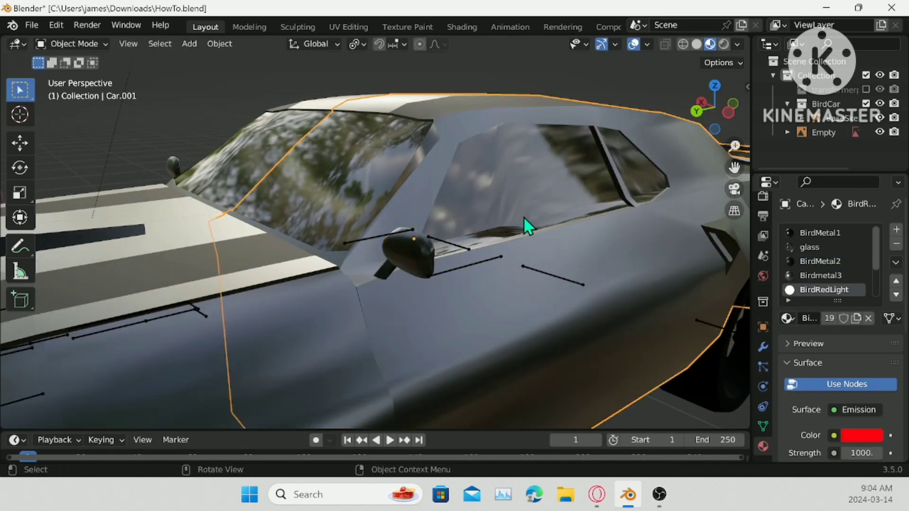
mouse_move(498, 228)
middle_down()
mouse_move(334, 226)
mouse_move(507, 223)
middle_up()
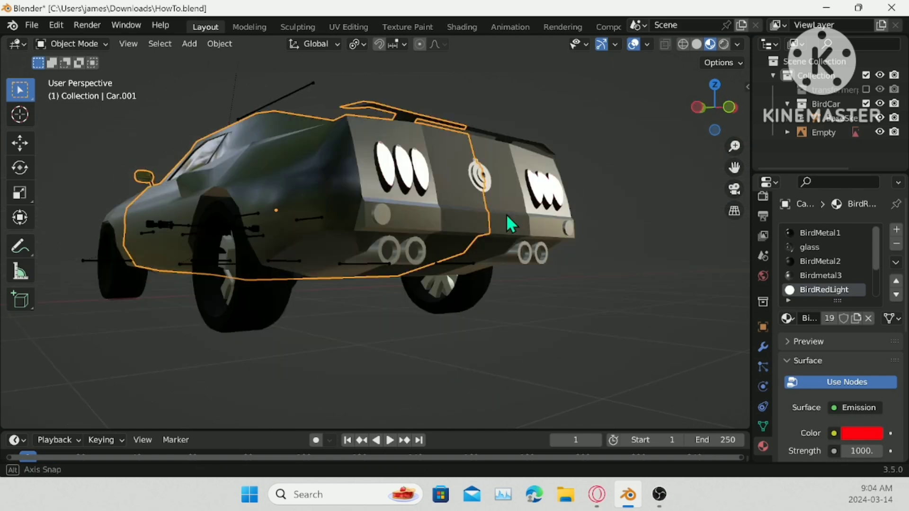
key(Tab)
key(l)
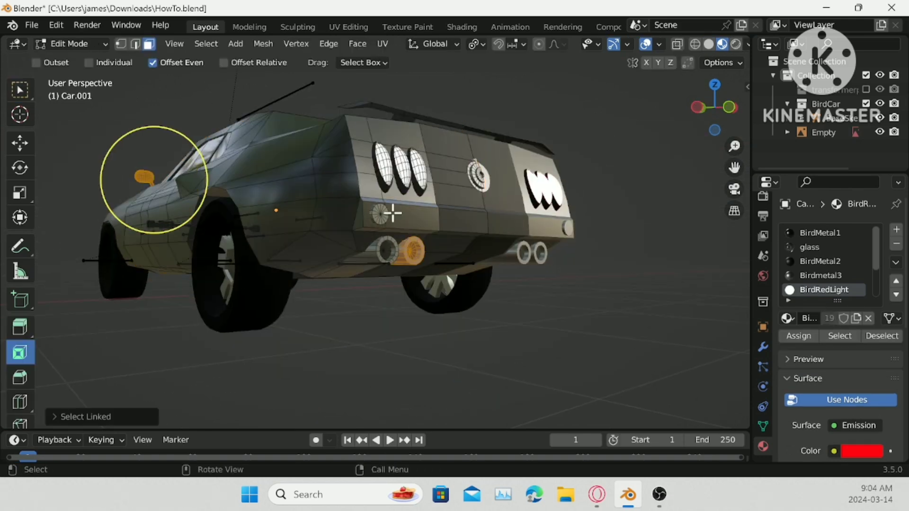
key(l)
key(l)
key(l)
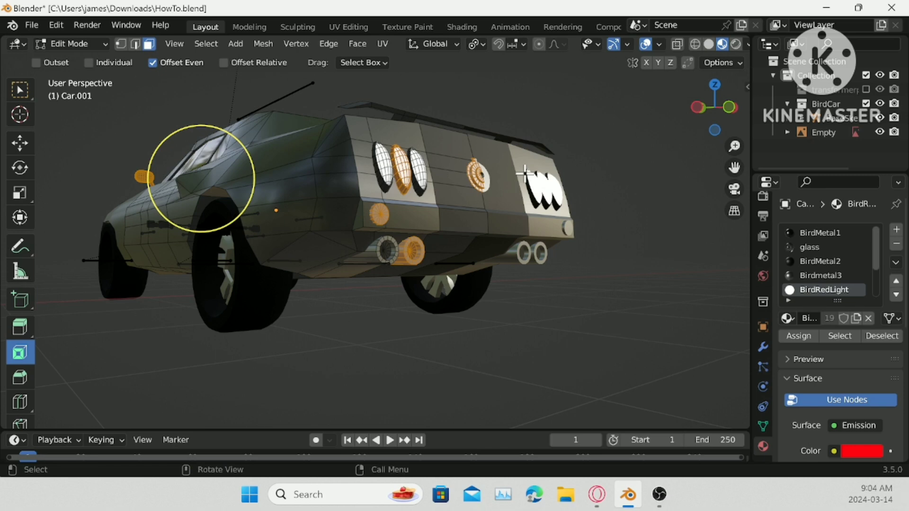
key(g)
key(Escape)
key(Tab)
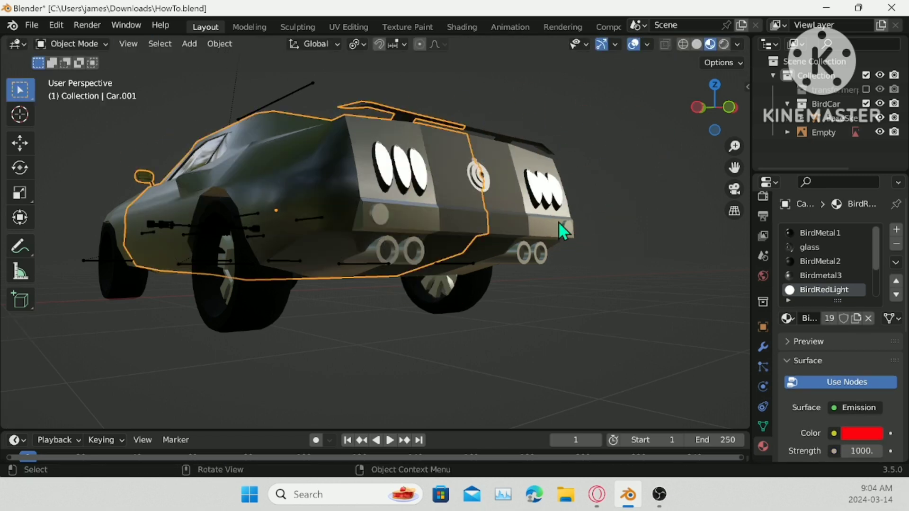
- Deselect the car body and save the current file
scroll(553, 248, down, 2)
click(553, 248)
key(ctrl+s)
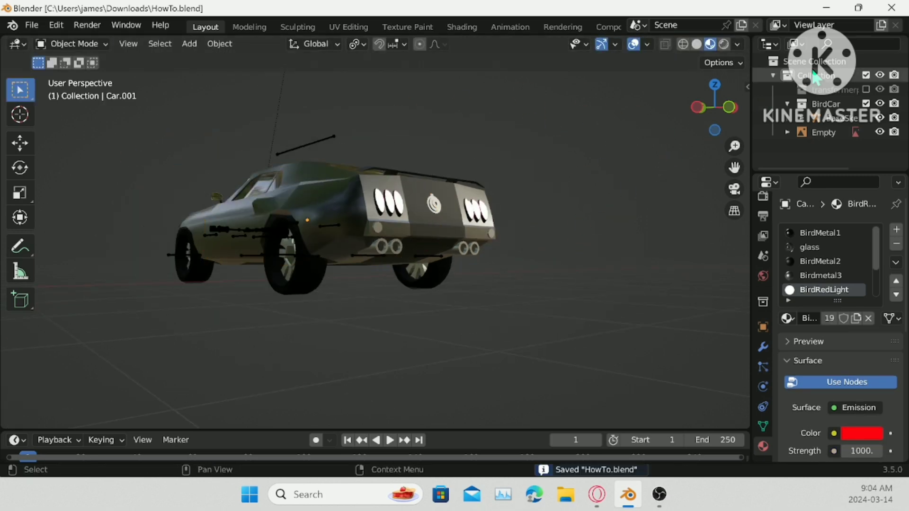
- Exclude the BirdCar collection from the view layer and frame the car blueprint in back orthographic view
click(866, 103)
middle_drag(668, 136, 604, 146)
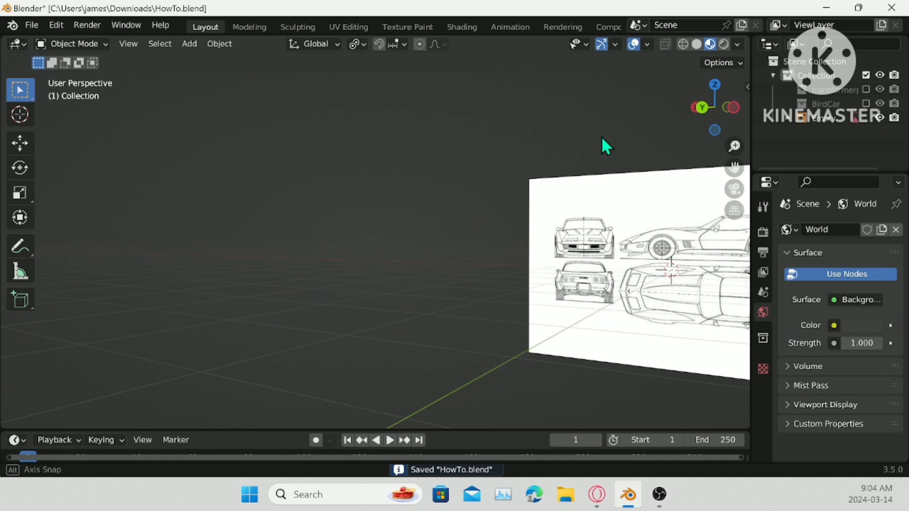
click(702, 107)
shift+middle_drag(584, 193, 379, 196)
scroll(503, 240, up, 7)
- Add a mesh plane and rotate it 90 degrees about the X axis so it faces the blueprint view
click(190, 44)
mouse_move(213, 60)
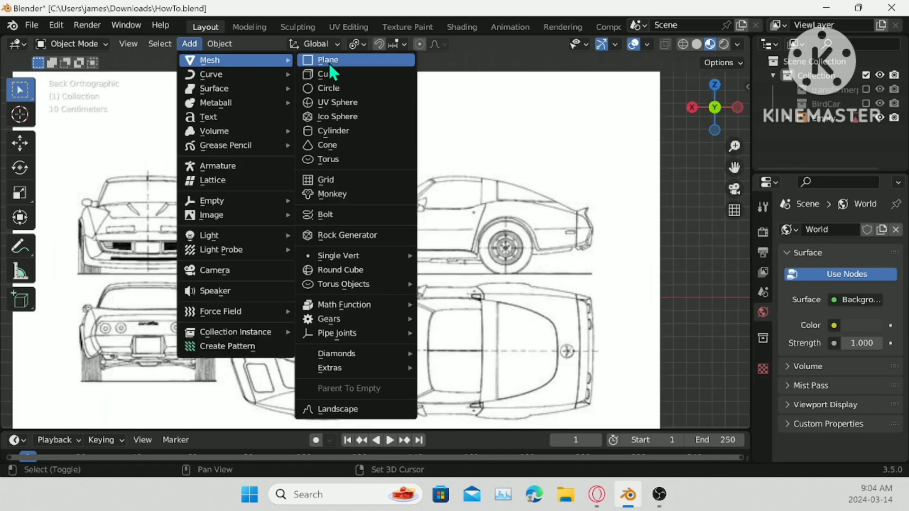
click(329, 60)
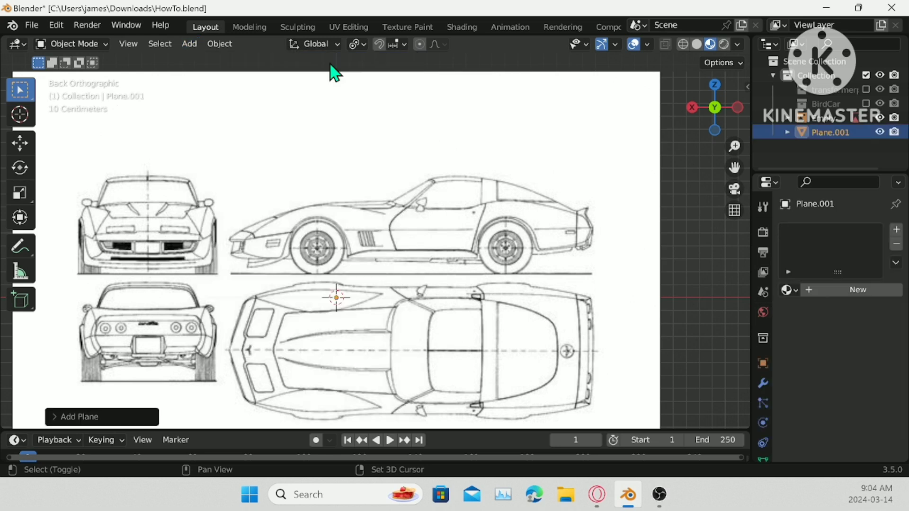
scroll(377, 196, down, 3)
text(r90)
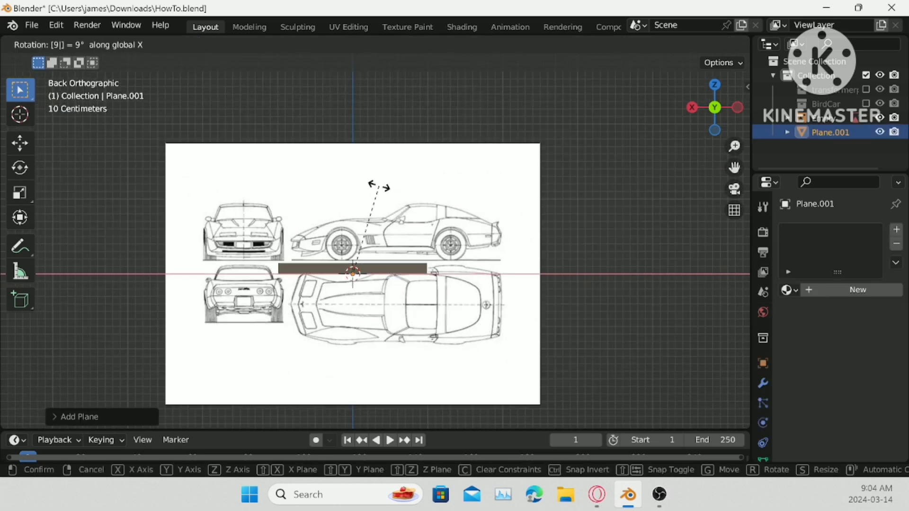
key(Return)
scroll(422, 264, up, 4)
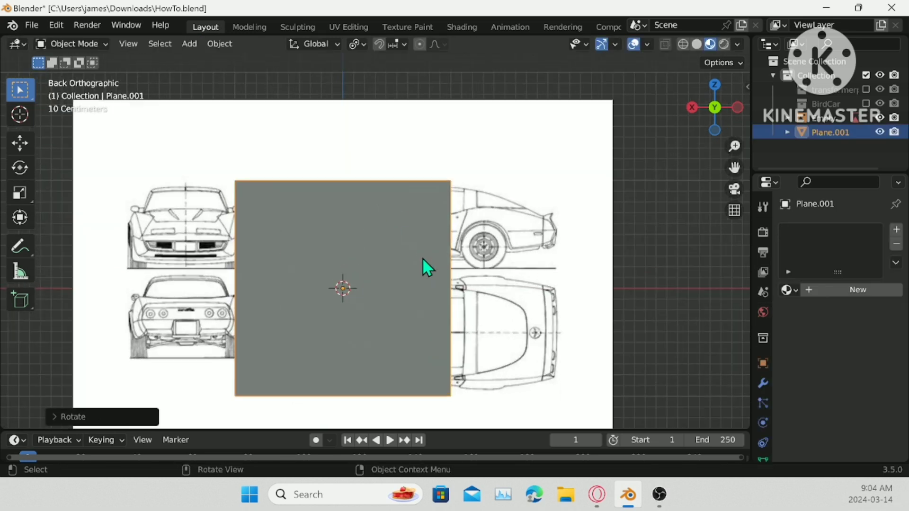
- Switch the viewport to wireframe shading and try to move the plane over the blueprint's side view
click(665, 44)
click(681, 44)
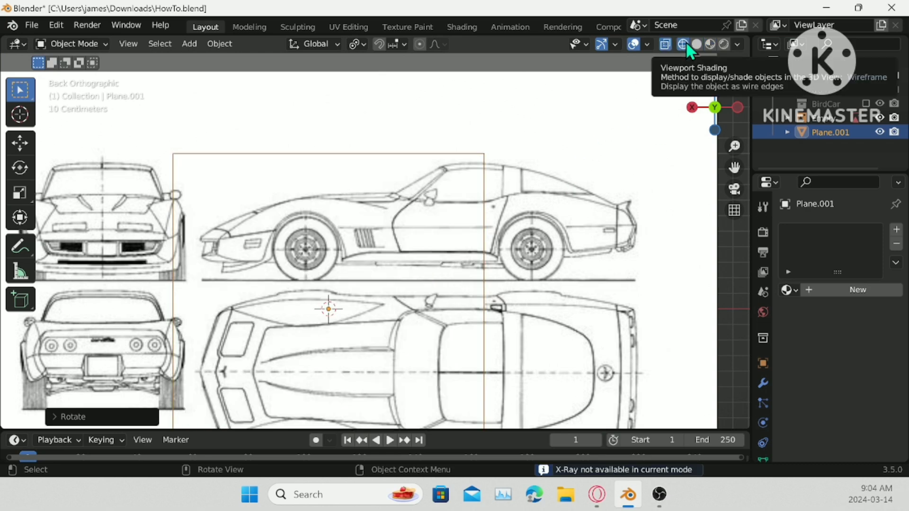
key(g)
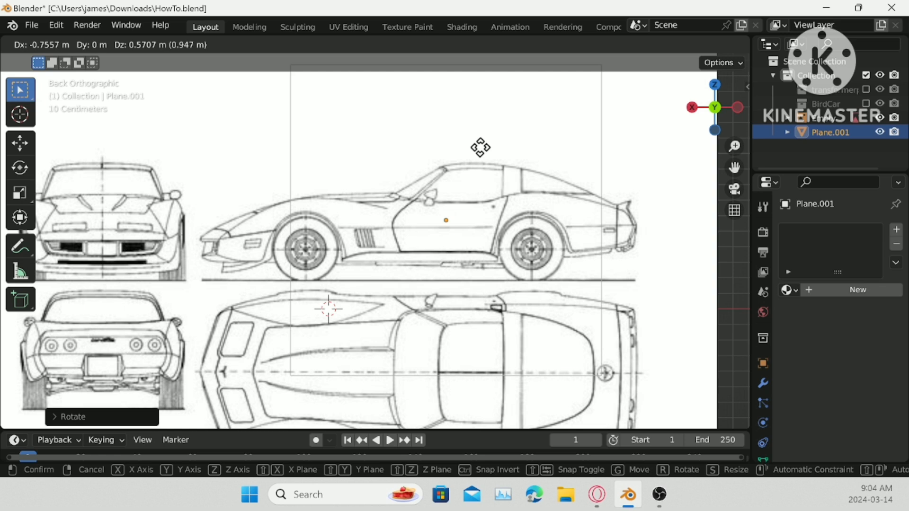
right_click(466, 163)
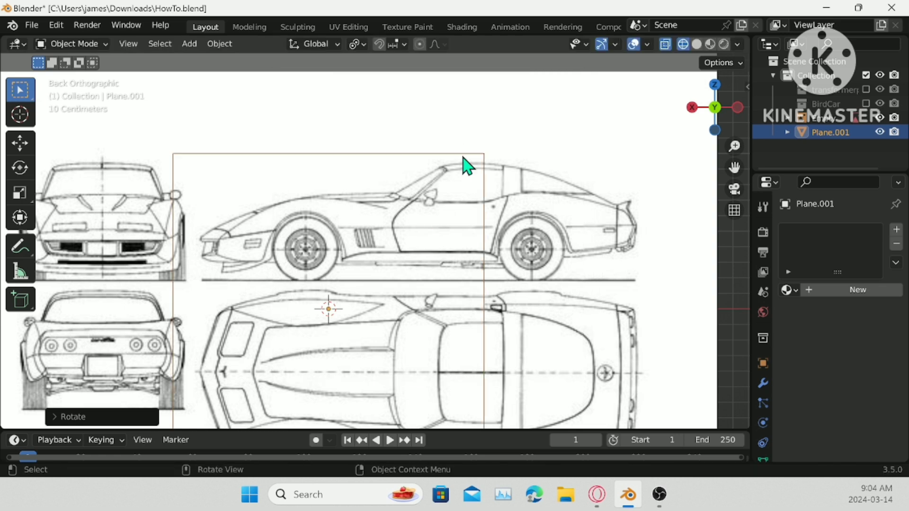
- Move the plane over the car's side view and scale it along Z to match the car's height
key(g)
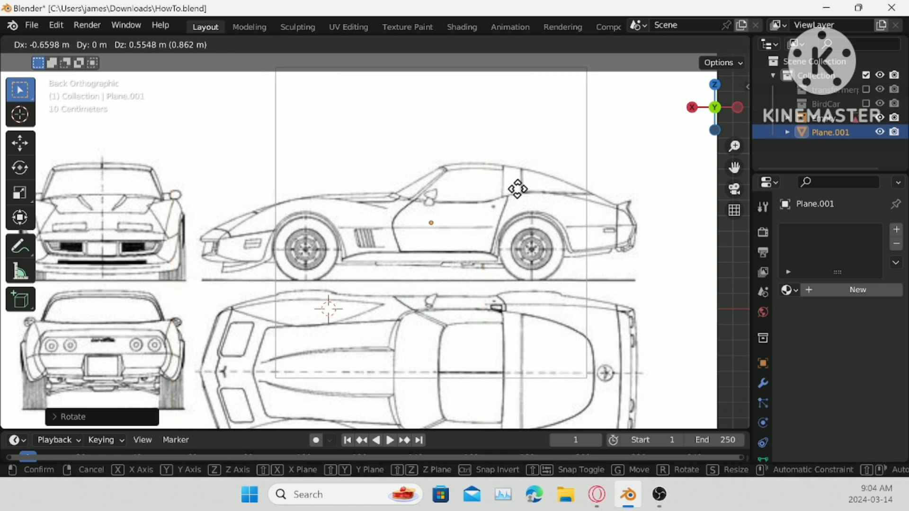
click(516, 191)
key(s)
key(z)
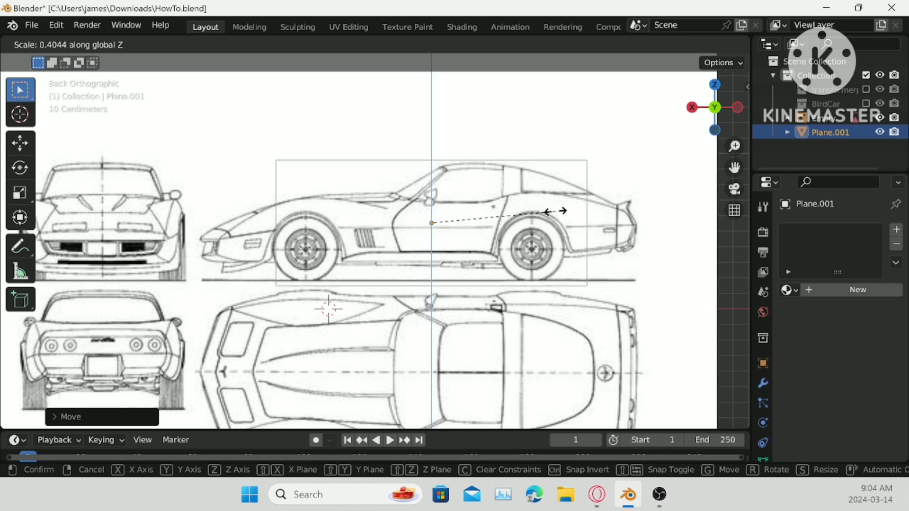
click(549, 211)
- Enter Edit Mode and scale the plane along X until its rear edge meets the car's tail
key(Tab)
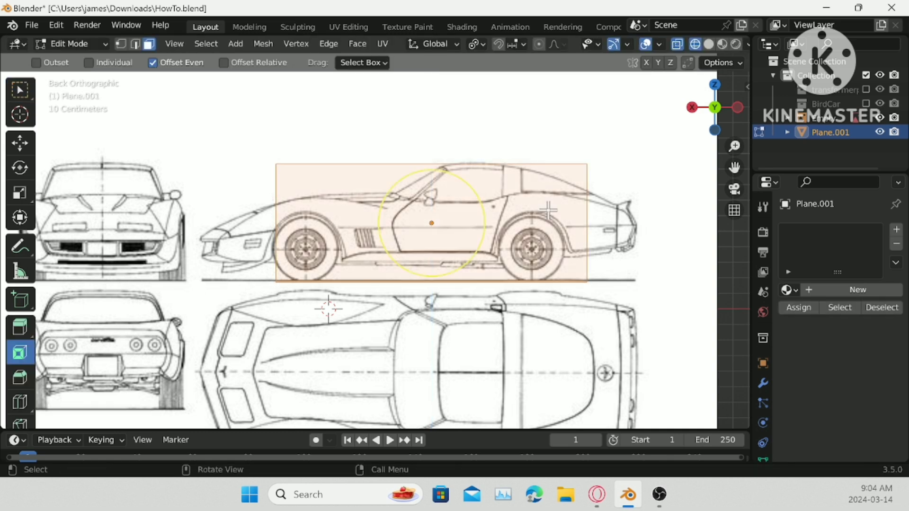
shift+middle_drag(578, 162, 542, 173)
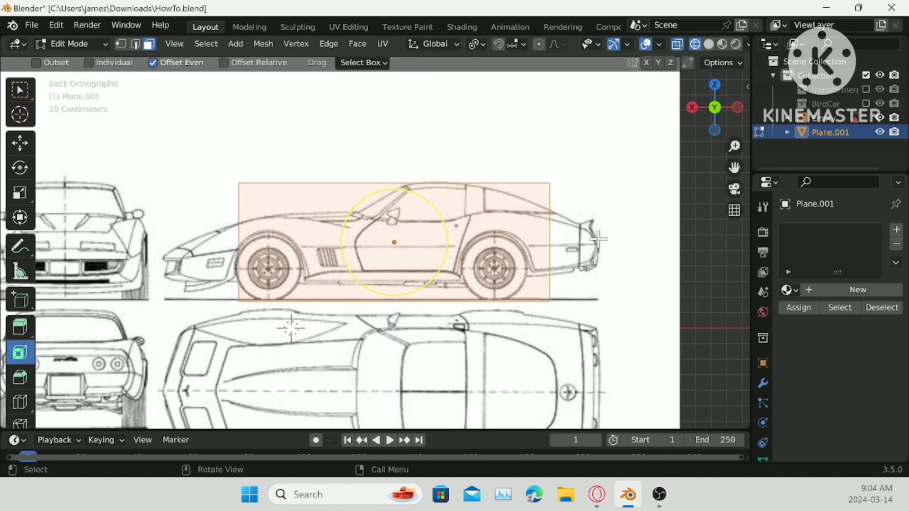
key(s)
key(x)
click(615, 230)
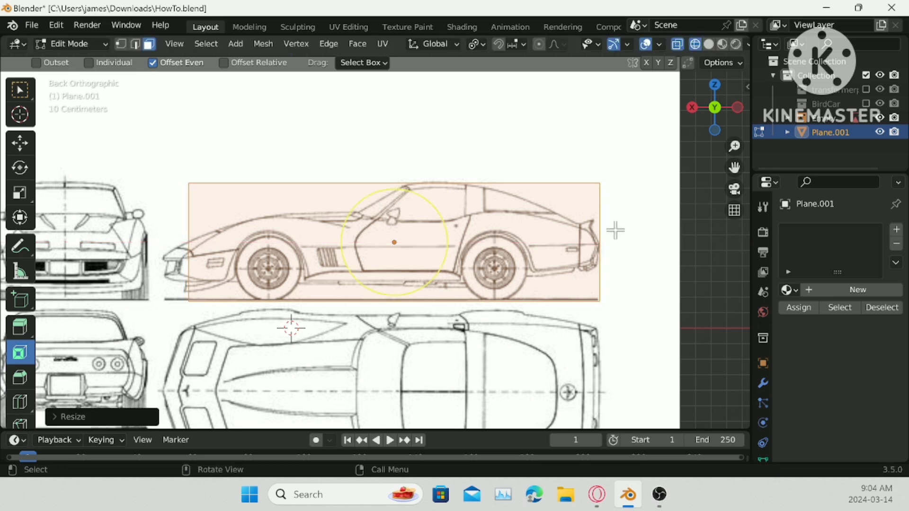
- In vertex mode, move the plane's front edge along X to the car's nose and activate the Select Box tool
click(117, 44)
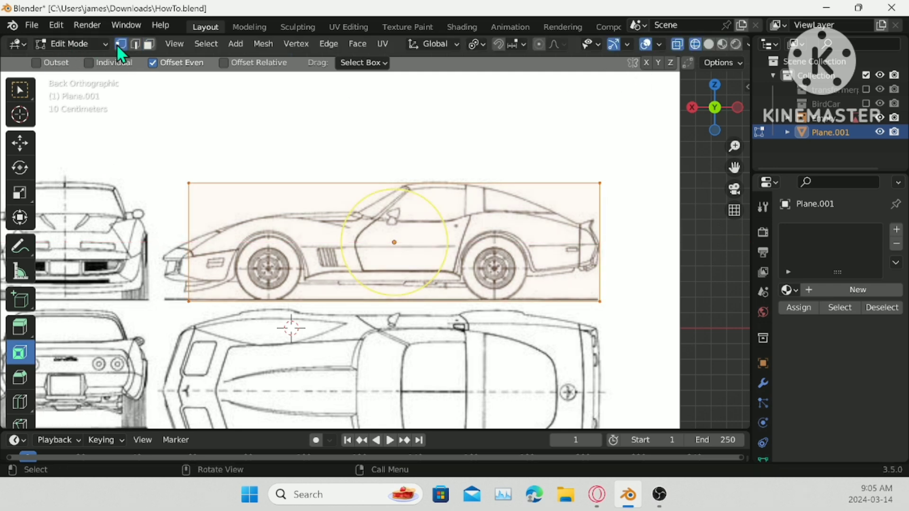
key(g)
key(x)
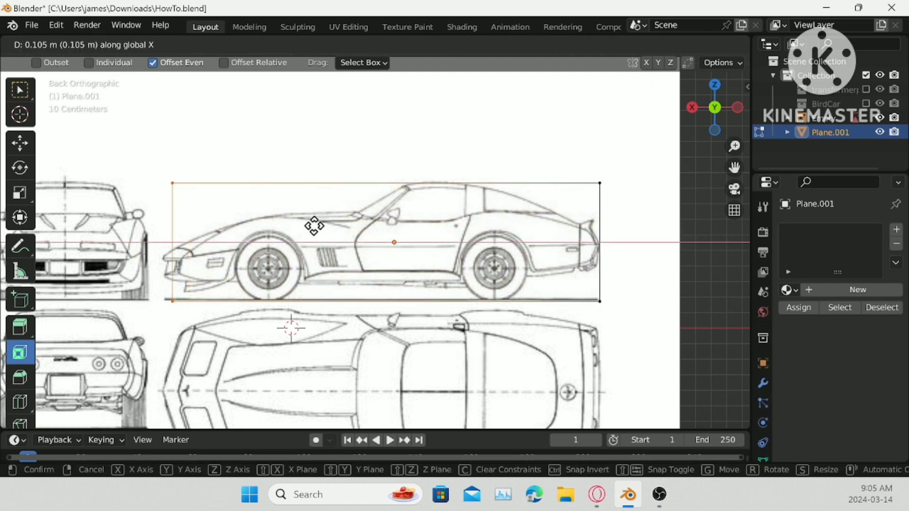
click(305, 226)
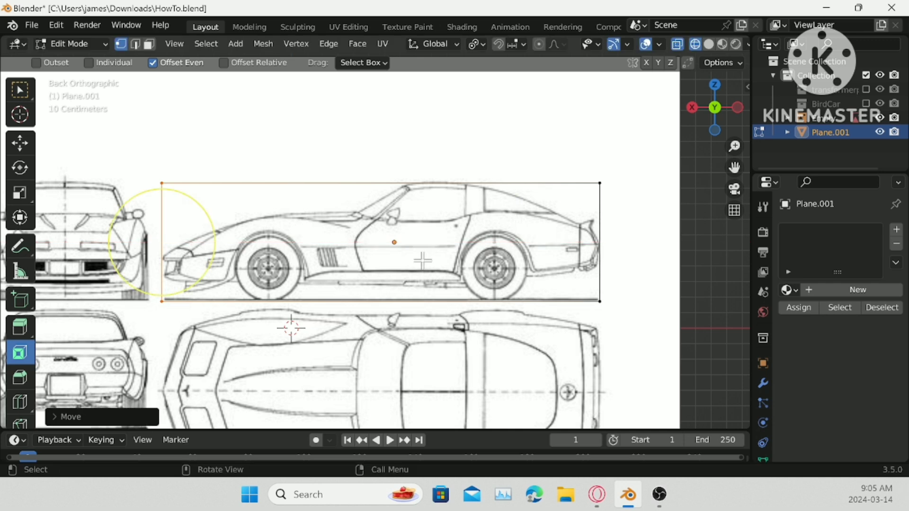
scroll(380, 186, up, 3)
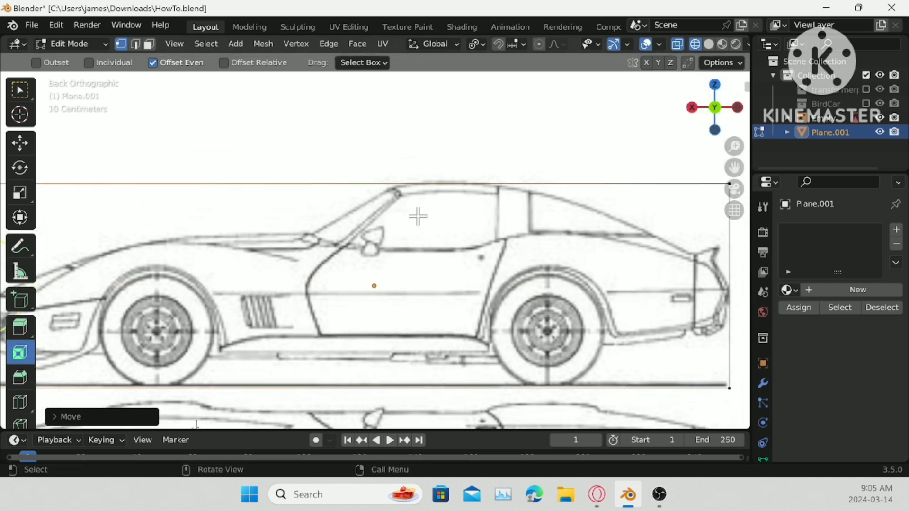
scroll(481, 227, down, 5)
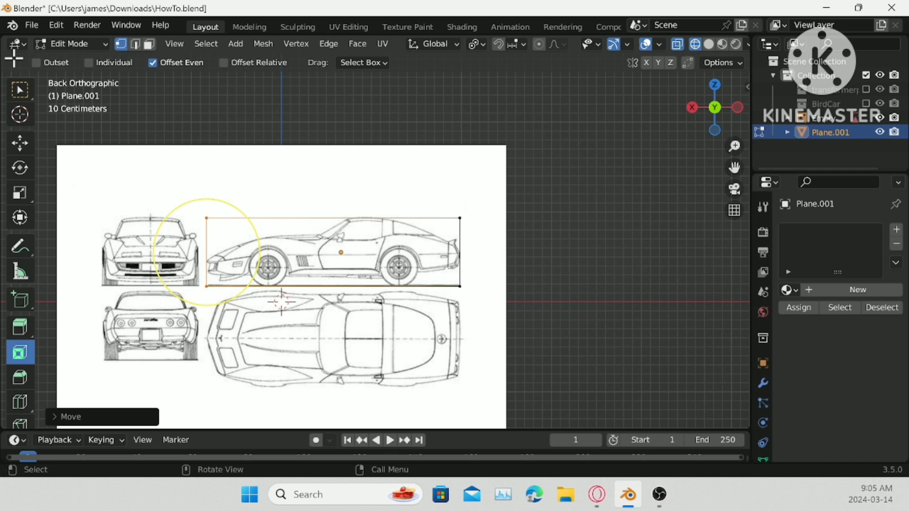
click(20, 89)
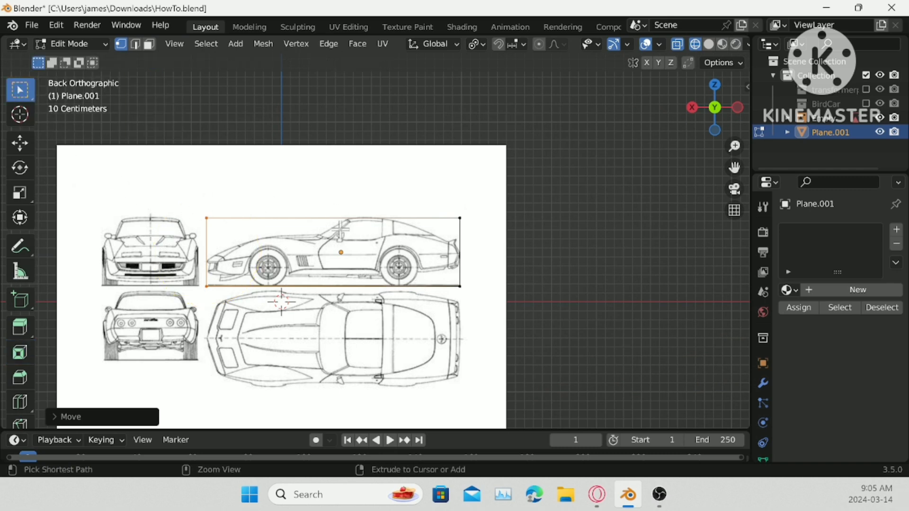
key(ctrl+r)
scroll(308, 221, up, 5)
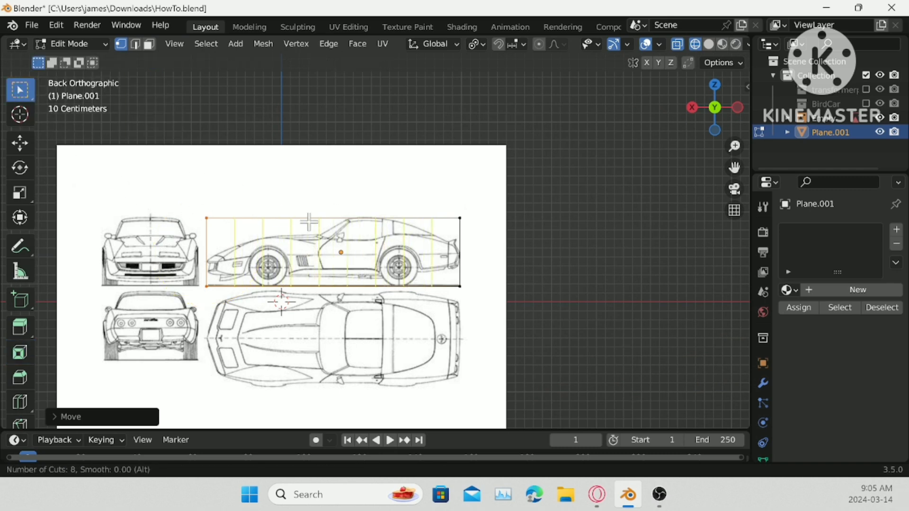
click(309, 221)
right_click(309, 221)
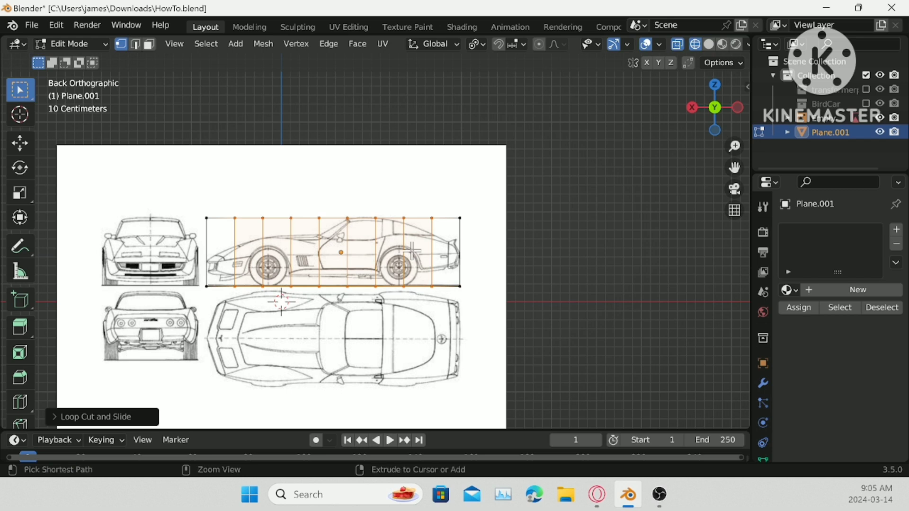
key(ctrl+z)
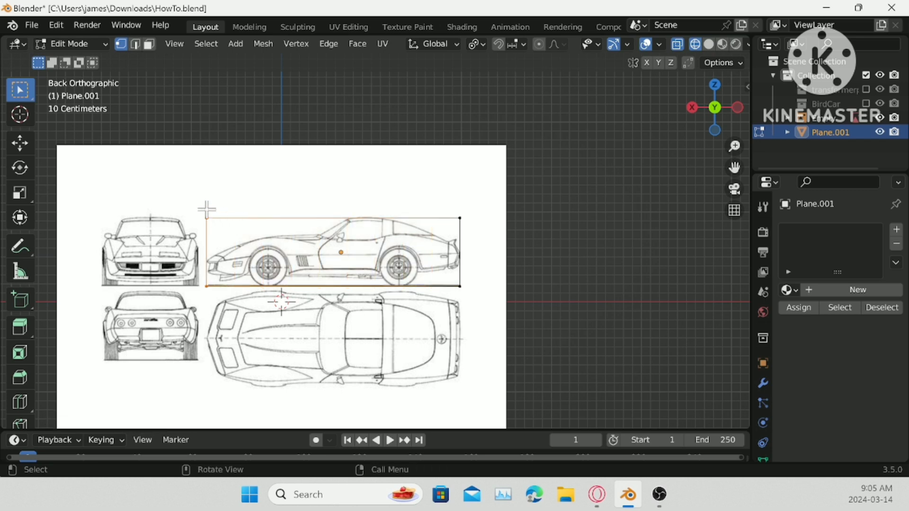
- Delete the plane's vertices except the upper rear one, and move that one to the roofline above the door window's rear edge
right_click(521, 343)
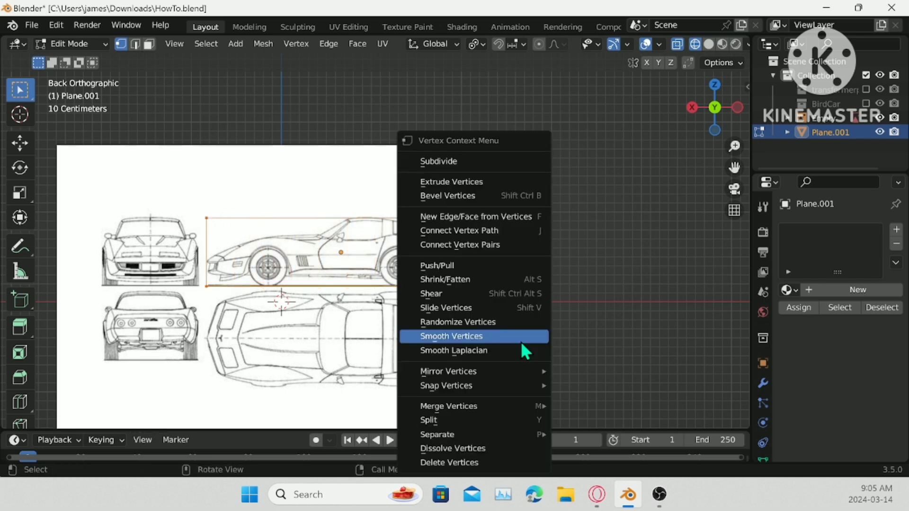
click(434, 463)
scroll(524, 225, up, 6)
shift+middle_drag(524, 224, 428, 265)
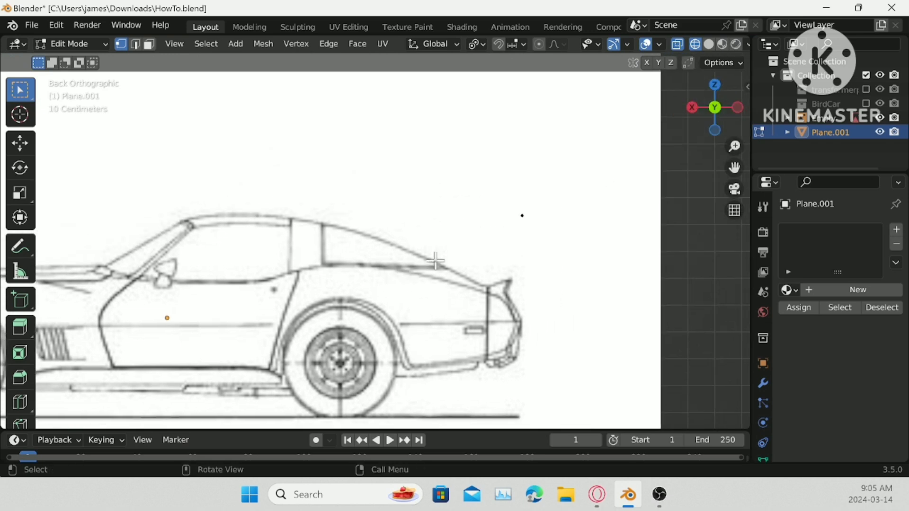
drag(489, 191, 565, 257)
key(g)
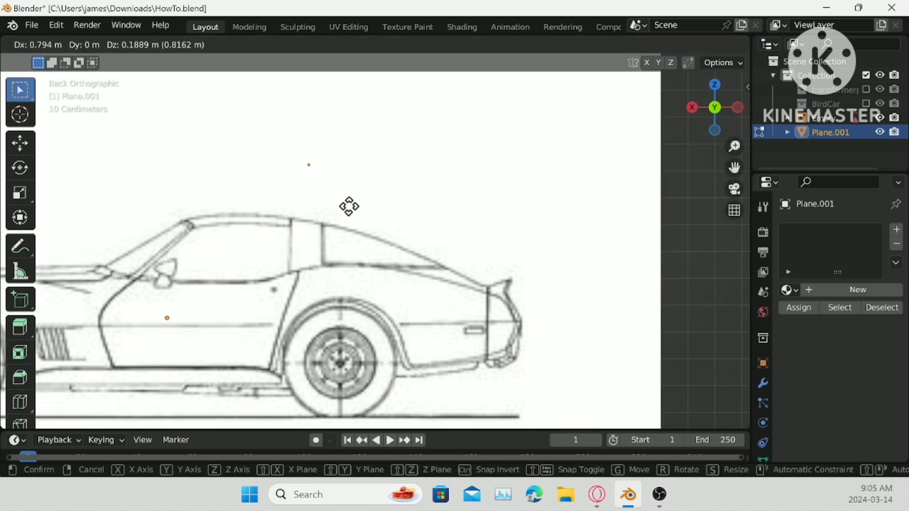
click(335, 258)
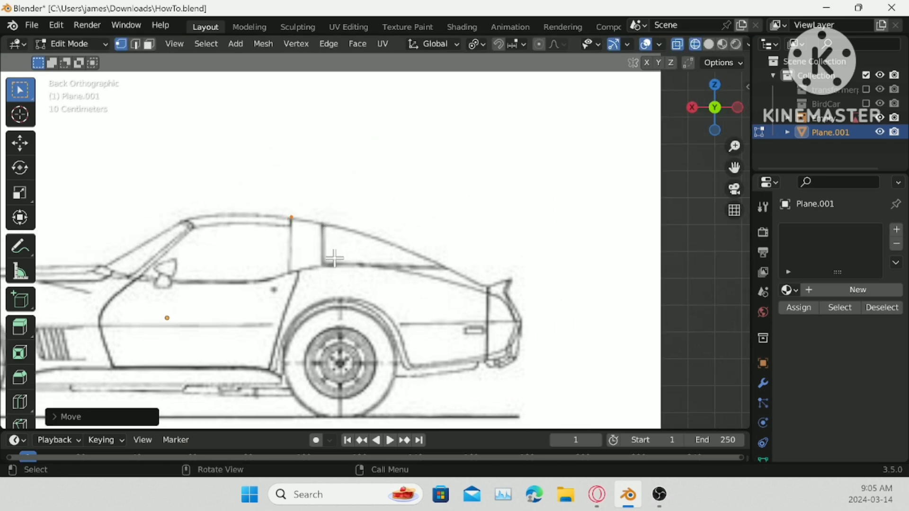
- Extrude the vertex rearward in three segments along the roofline and rear window to the base of the spoiler
key(e)
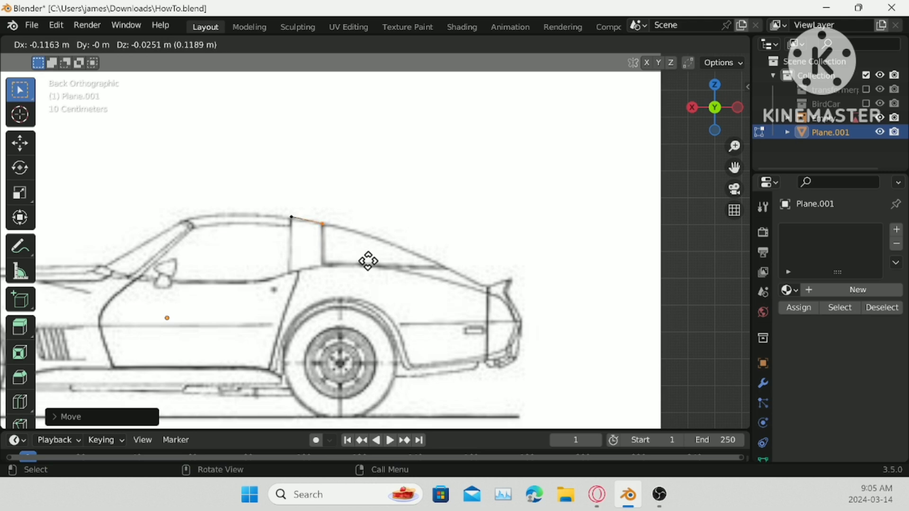
click(368, 261)
key(e)
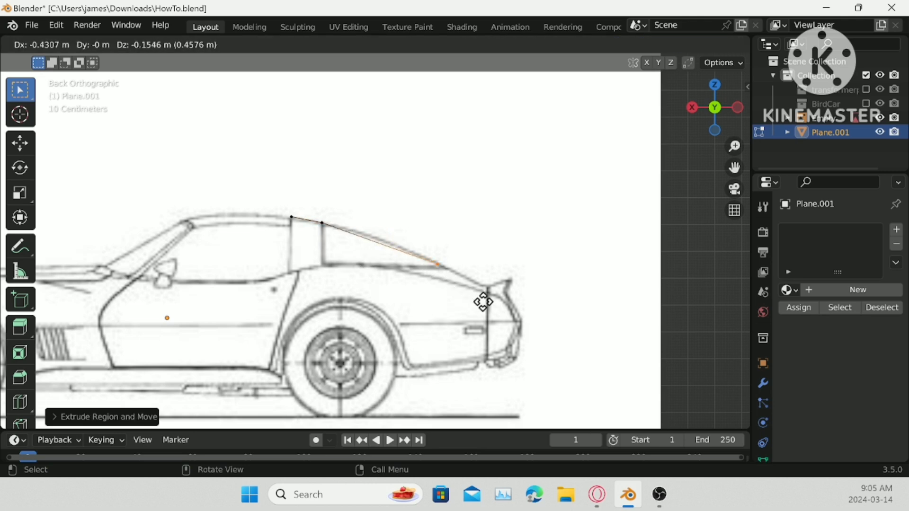
click(488, 303)
key(e)
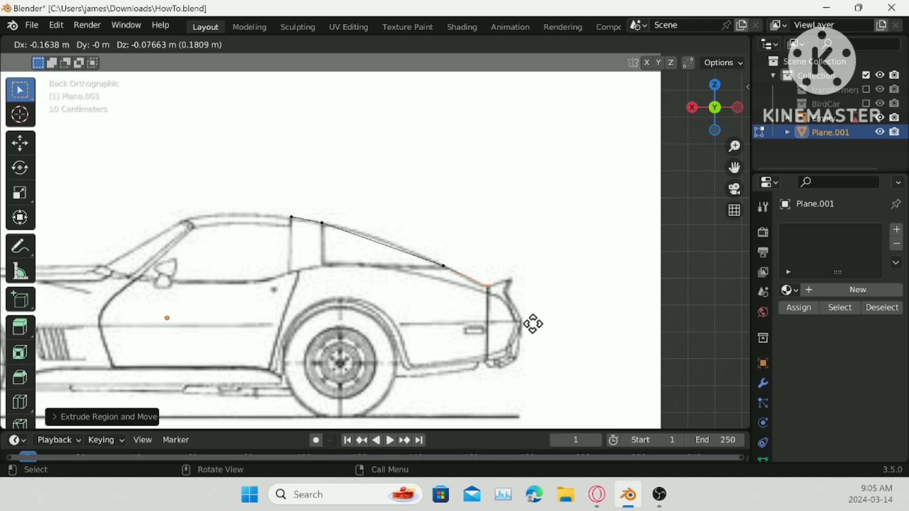
click(534, 324)
- Extrude the outline to the spoiler tip, into the notch beneath it, and down to the rearmost point of the tail
key(e)
click(555, 315)
key(e)
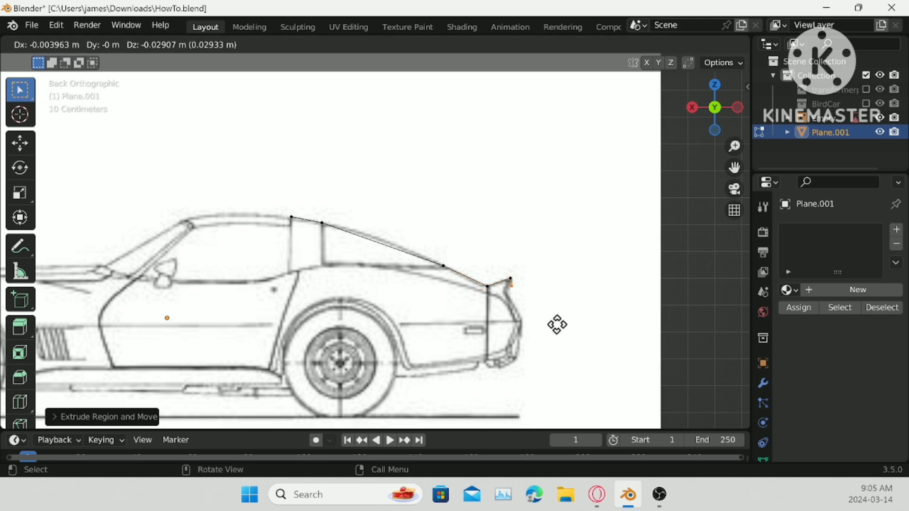
click(552, 331)
key(e)
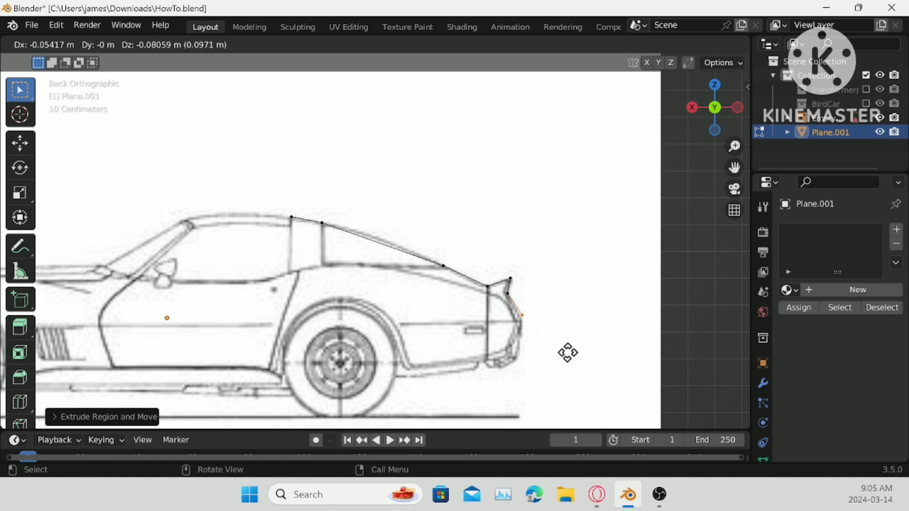
click(565, 360)
- Extrude the outline down around the rear bumper and forward along the lower edge to the rear wheel arch
key(e)
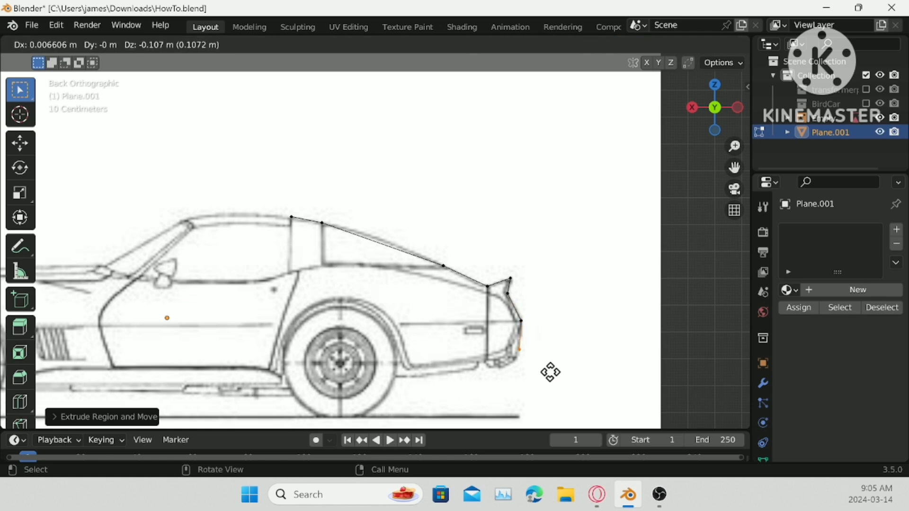
click(549, 377)
key(e)
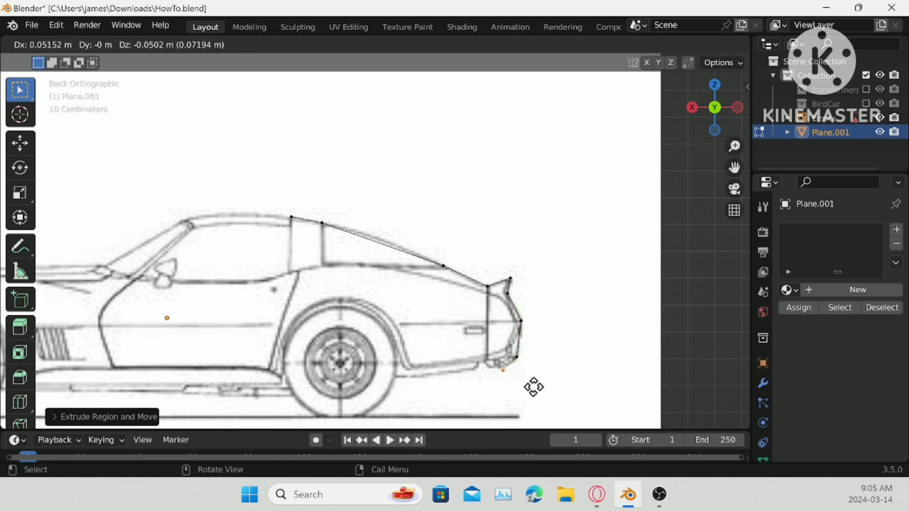
click(529, 389)
key(e)
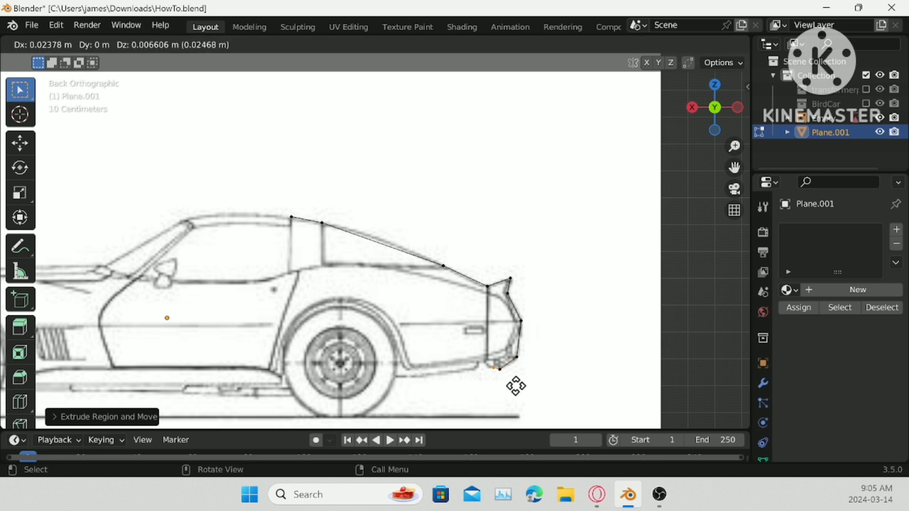
click(428, 386)
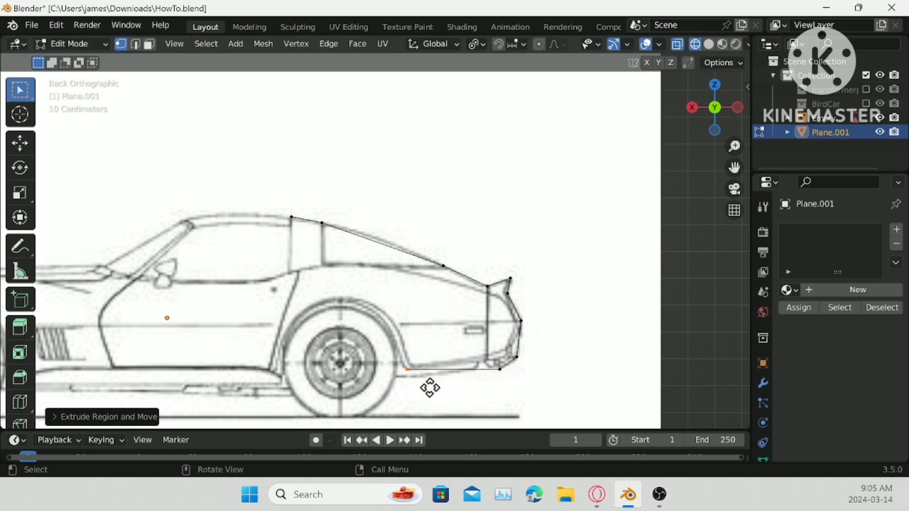
- Extrude vertices along the rear wheel arch, over the top of the wheel and down to the door sill
key(e)
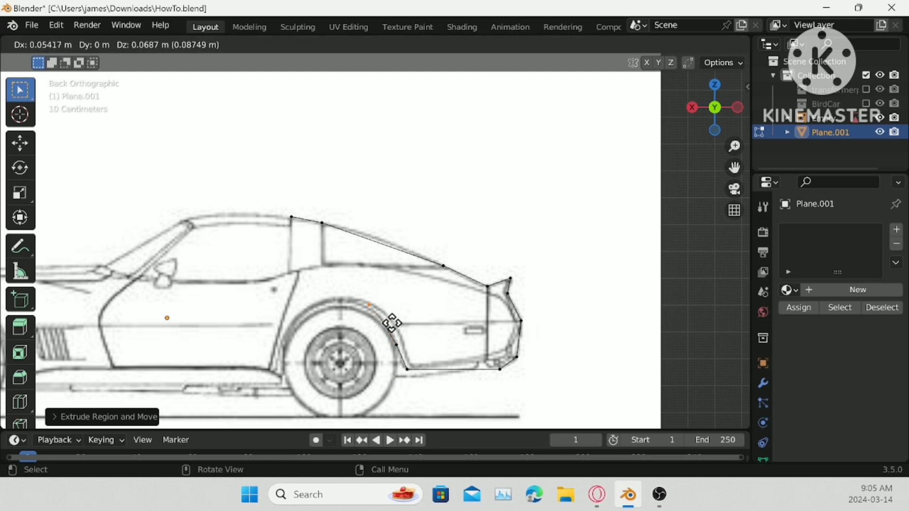
click(386, 325)
key(e)
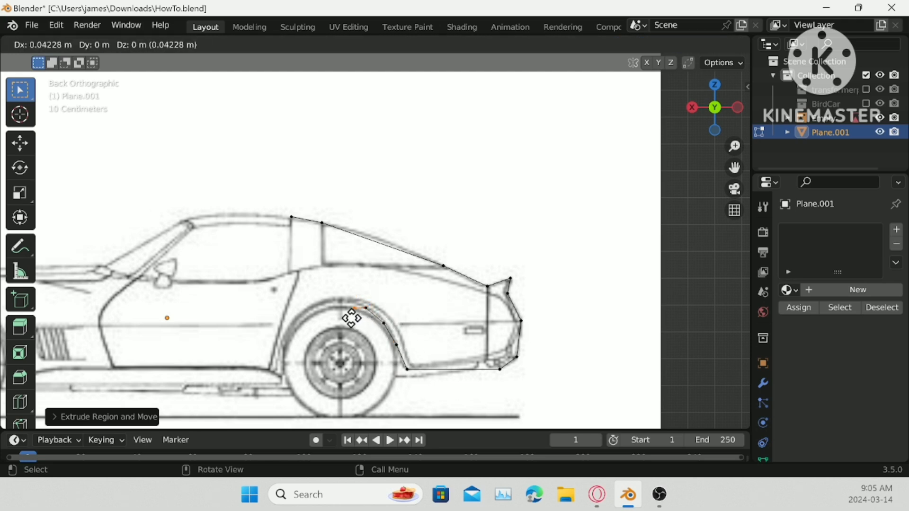
click(341, 315)
key(e)
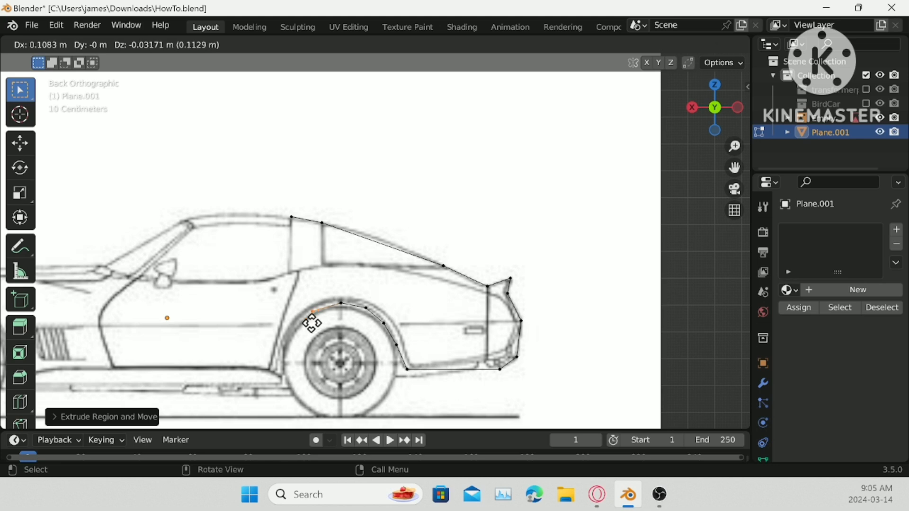
click(312, 323)
key(e)
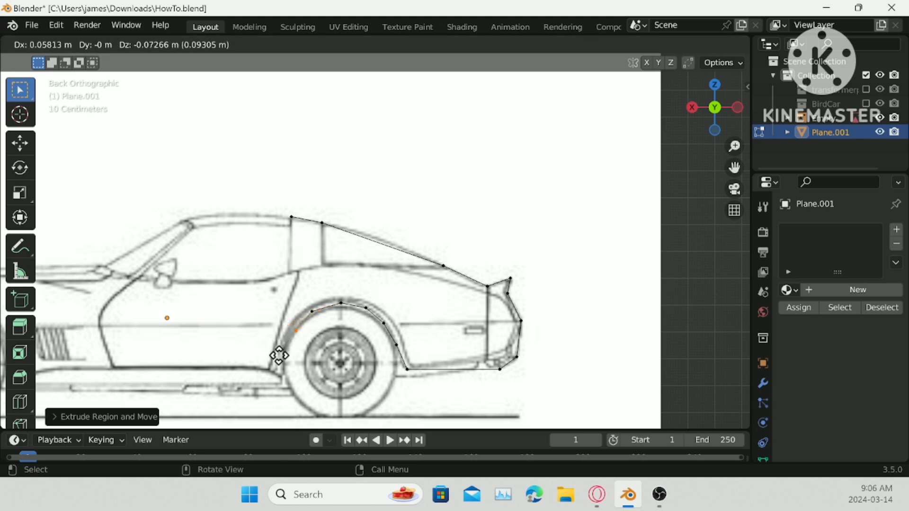
click(275, 356)
key(e)
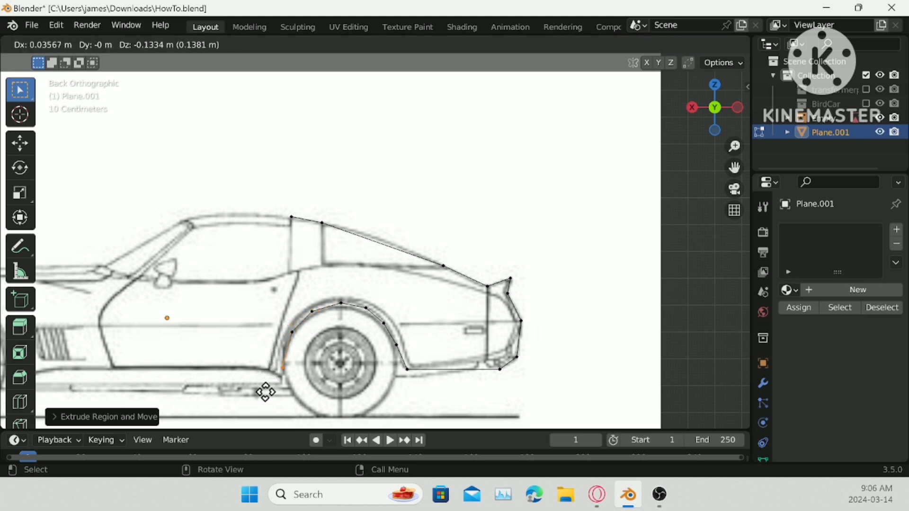
click(264, 401)
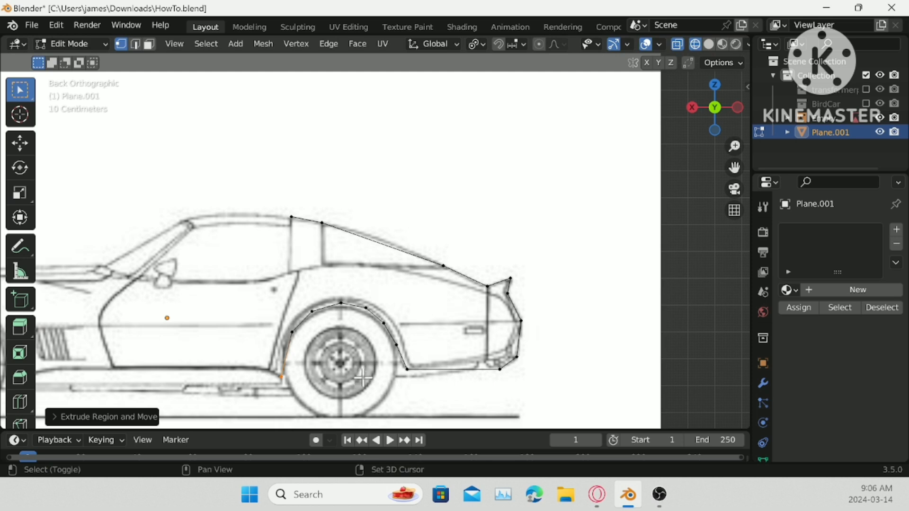
- Add a vertex midway along the wheel arch's lowest front segment with a loop cut, and select the outline's end vertex at the sill
shift+middle_drag(348, 382, 461, 278)
scroll(476, 274, up, 1)
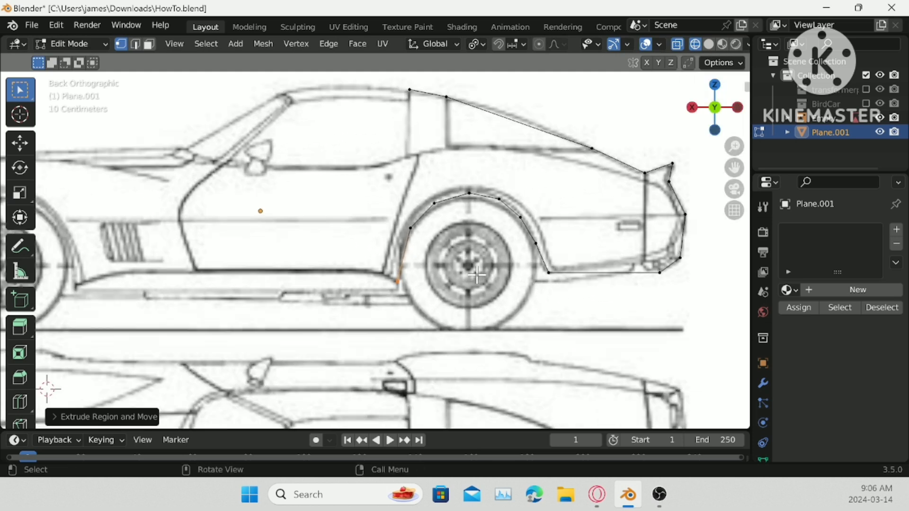
key(ctrl+r)
click(405, 256)
right_click(406, 256)
click(396, 281)
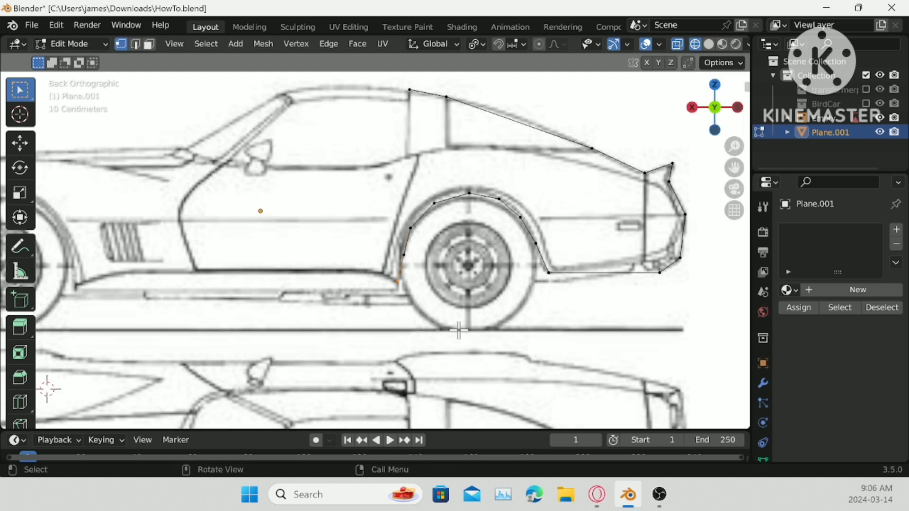
- Extrude the outline forward along the door sill to the door's front corner and on to the lower rear corner of the front wheel arch
key(e)
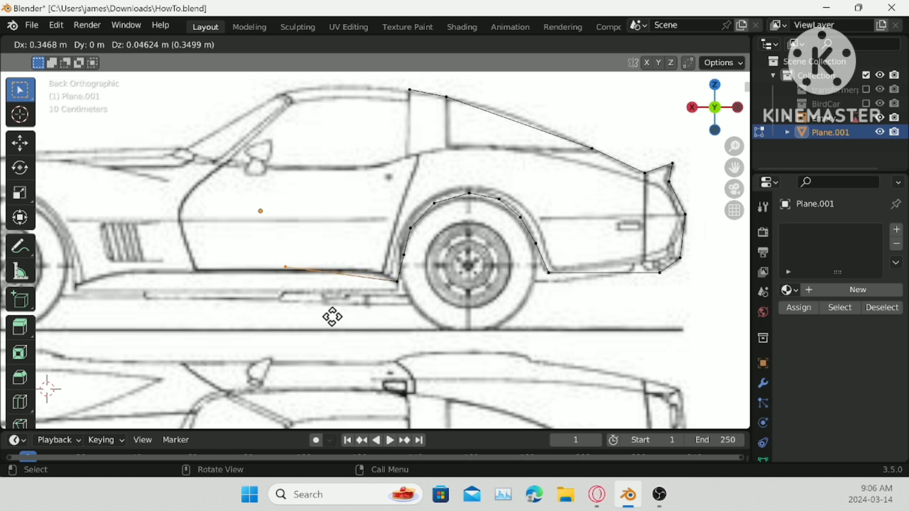
click(254, 322)
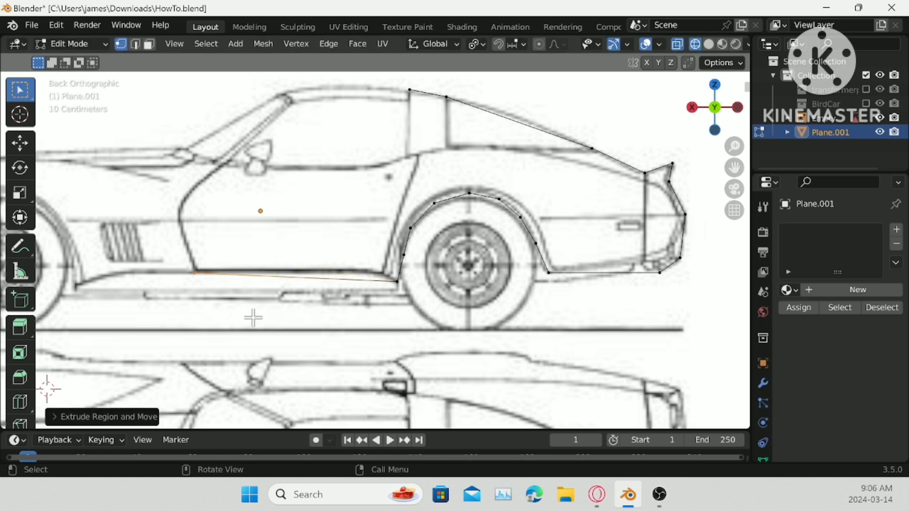
shift+middle_drag(254, 317, 487, 308)
key(e)
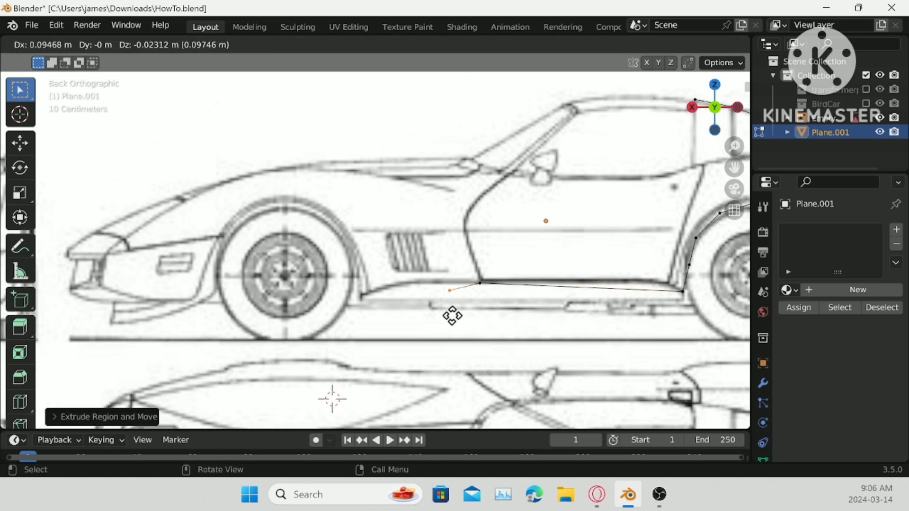
click(381, 320)
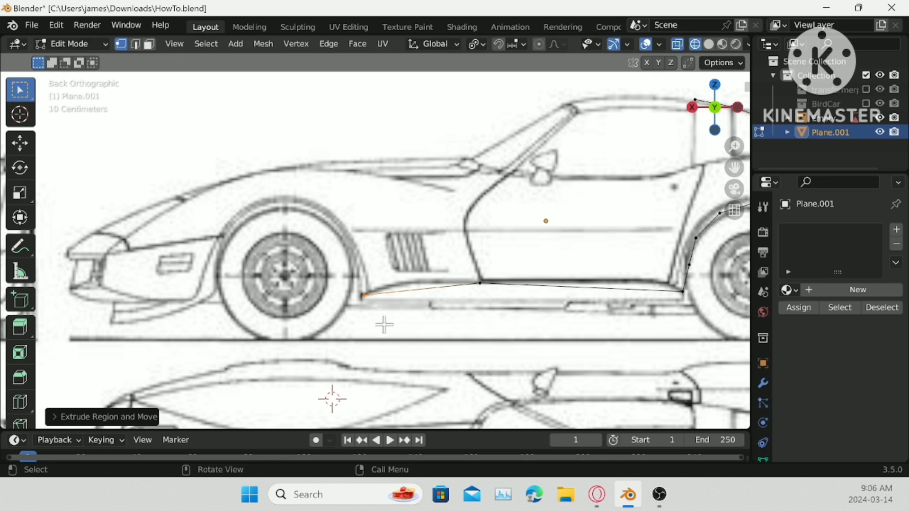
- Extrude vertices up and over the front wheel arch and down its front side to the lower edge of the front bumper
key(e)
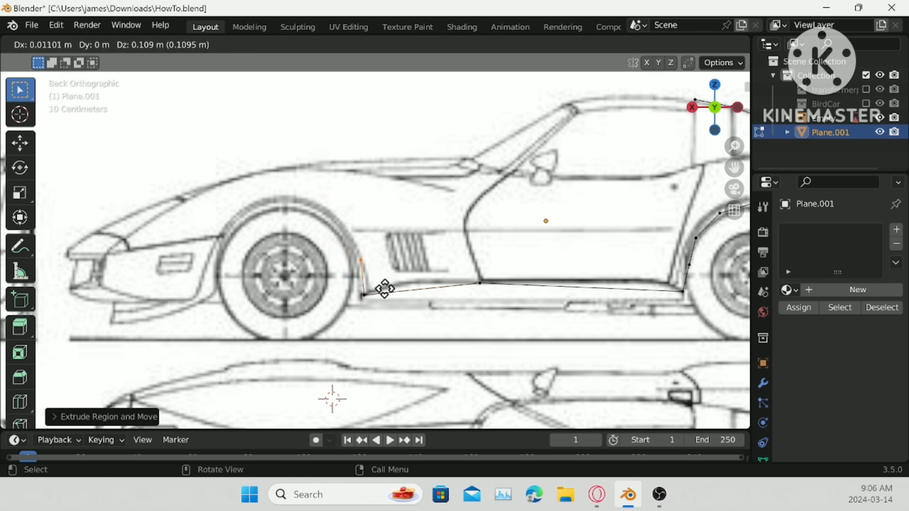
click(363, 249)
key(e)
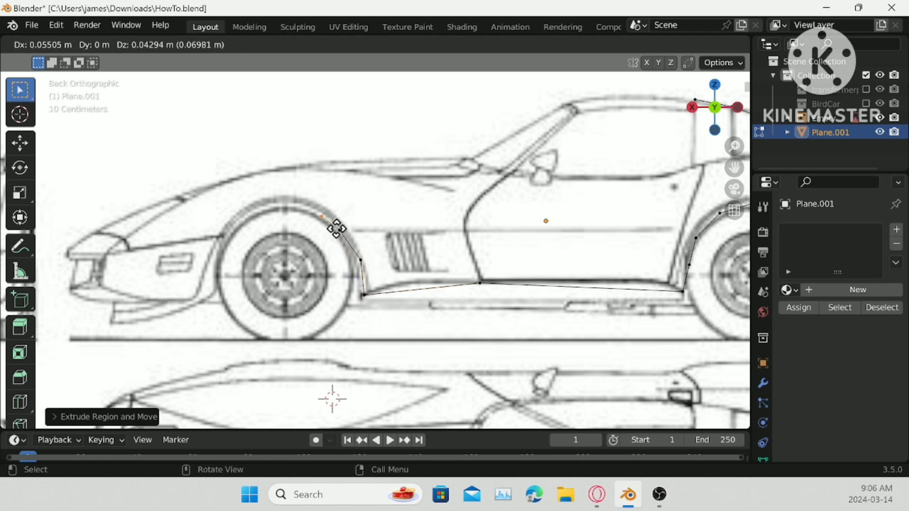
click(326, 226)
key(e)
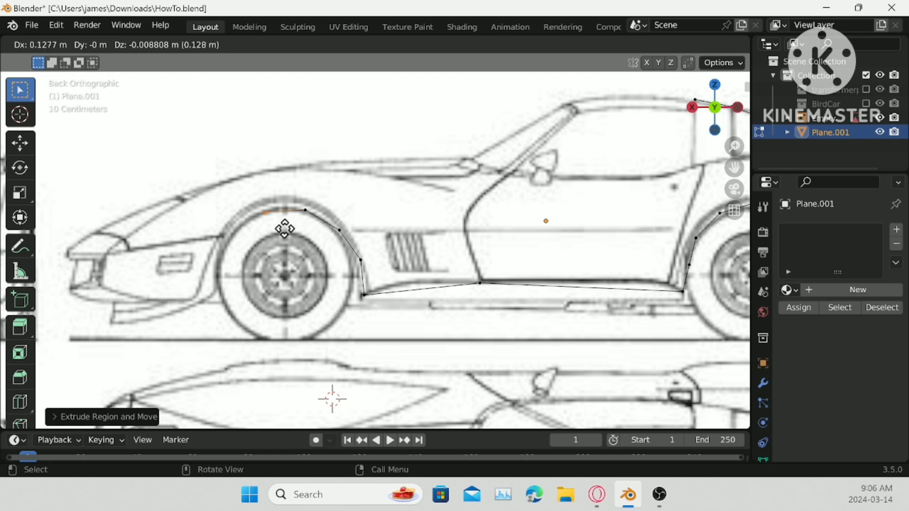
click(280, 227)
key(e)
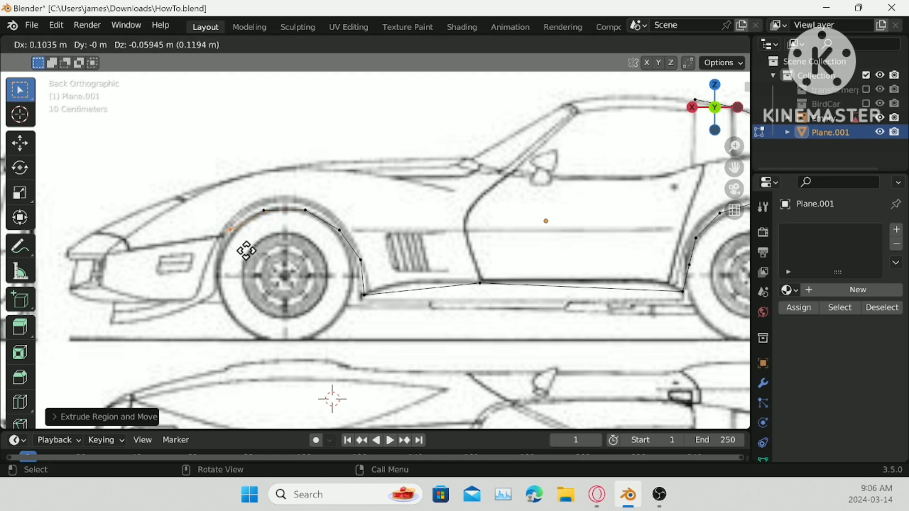
click(246, 251)
key(e)
click(228, 284)
key(e)
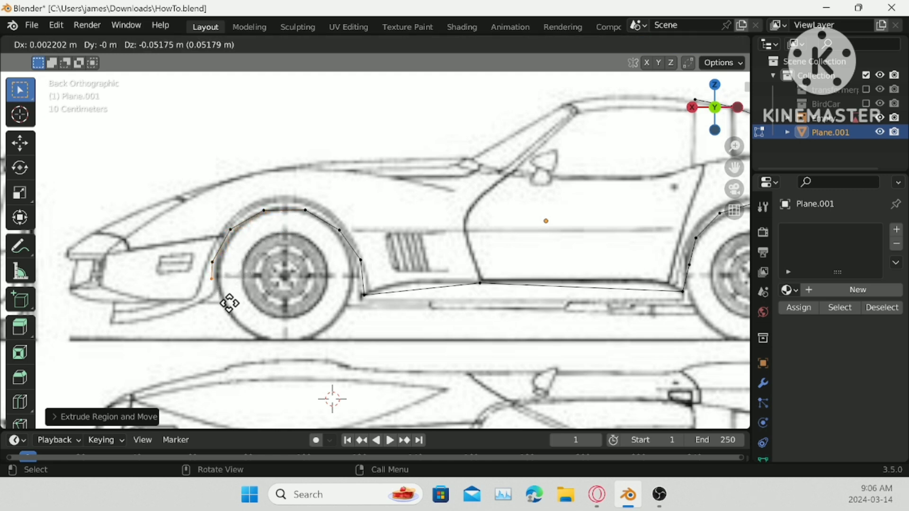
click(229, 318)
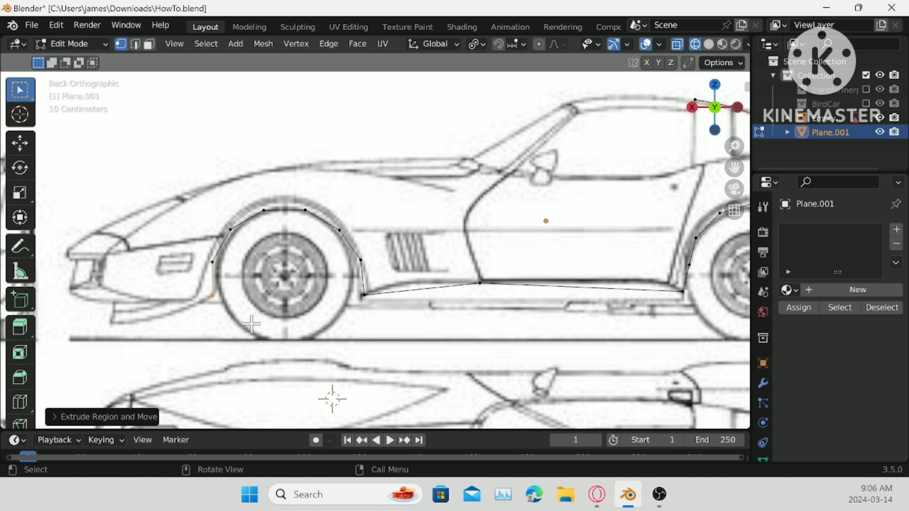
- Extrude the outline forward along the underside of the front bumper and up the nose to the hood's leading edge
key(e)
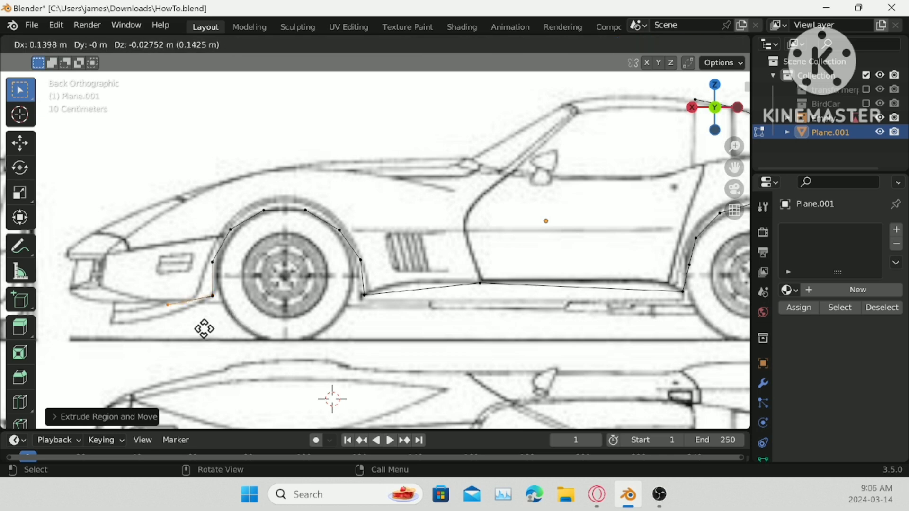
click(194, 324)
key(e)
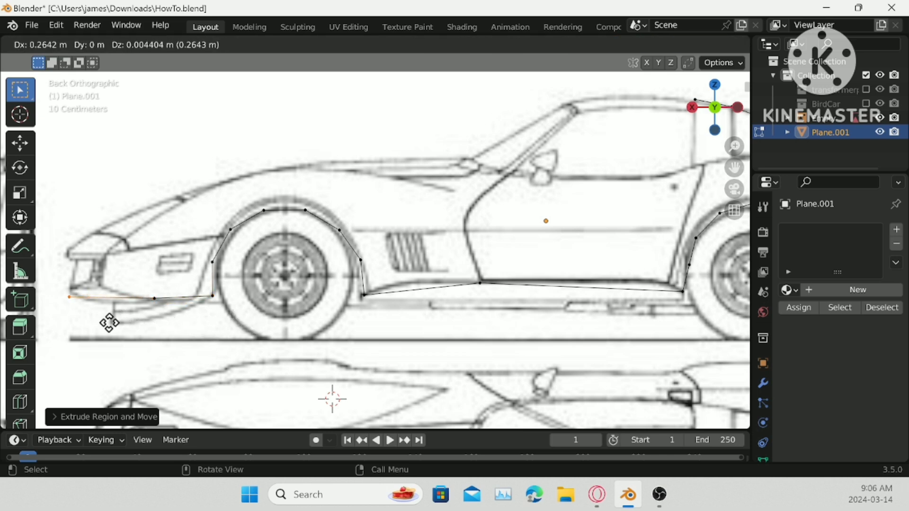
click(110, 319)
key(e)
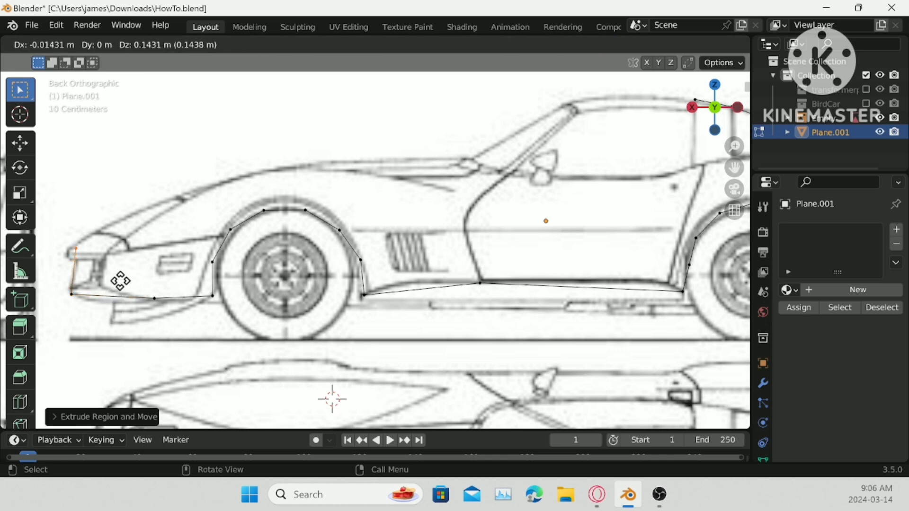
click(121, 277)
- Extrude the outline back along the front fender and hood to the base of the windshield
key(e)
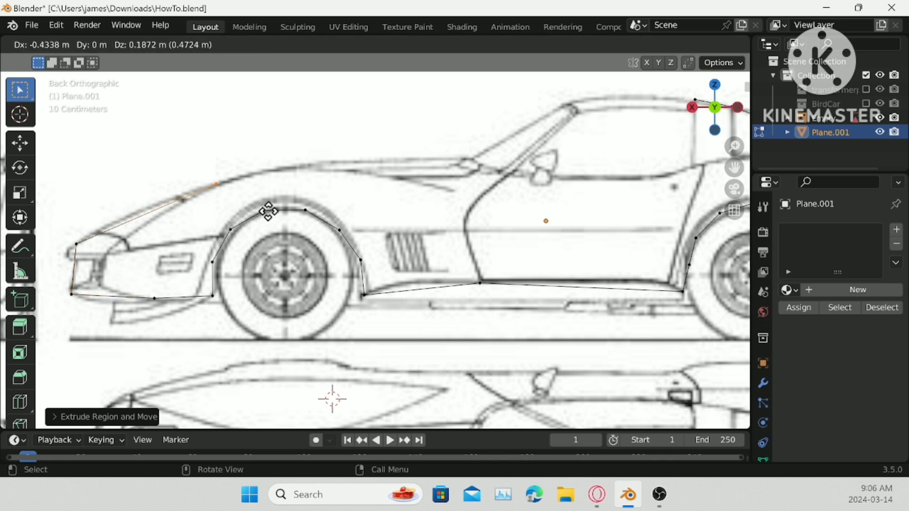
click(269, 212)
key(e)
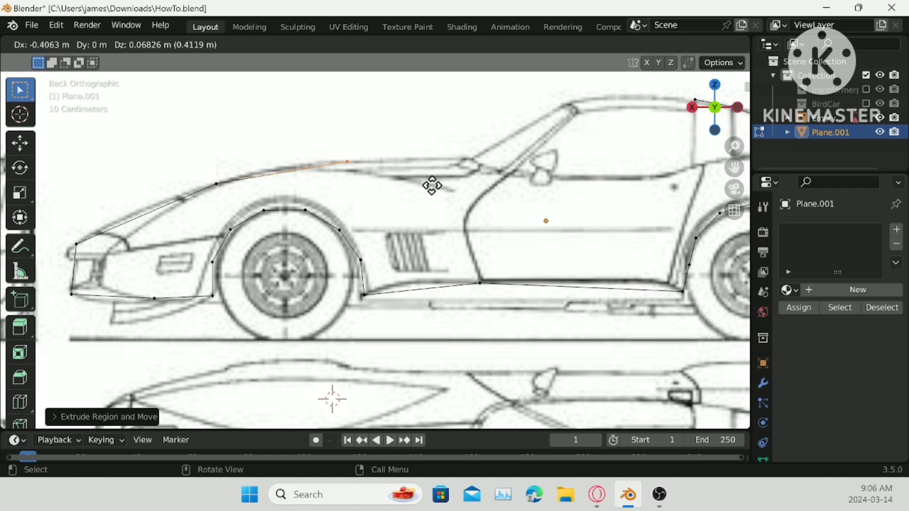
click(432, 186)
key(e)
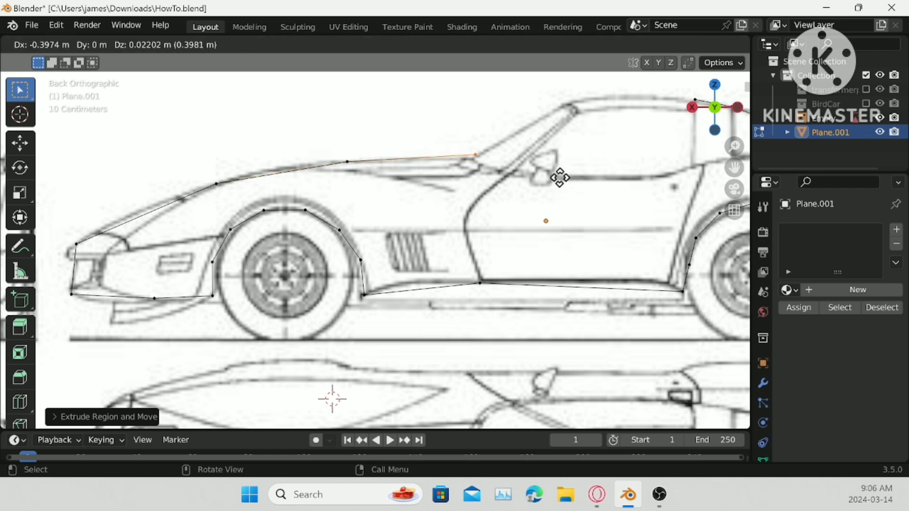
click(558, 178)
- Extrude the outline up the windshield and across the roof, merging its end with the starting vertex at center to close the loop
shift+middle_drag(558, 178, 252, 261)
key(e)
click(368, 204)
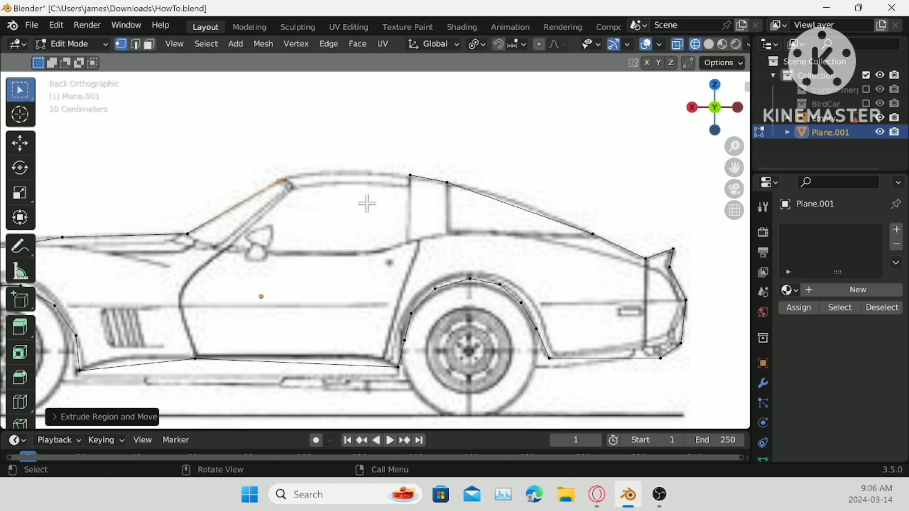
key(e)
click(492, 199)
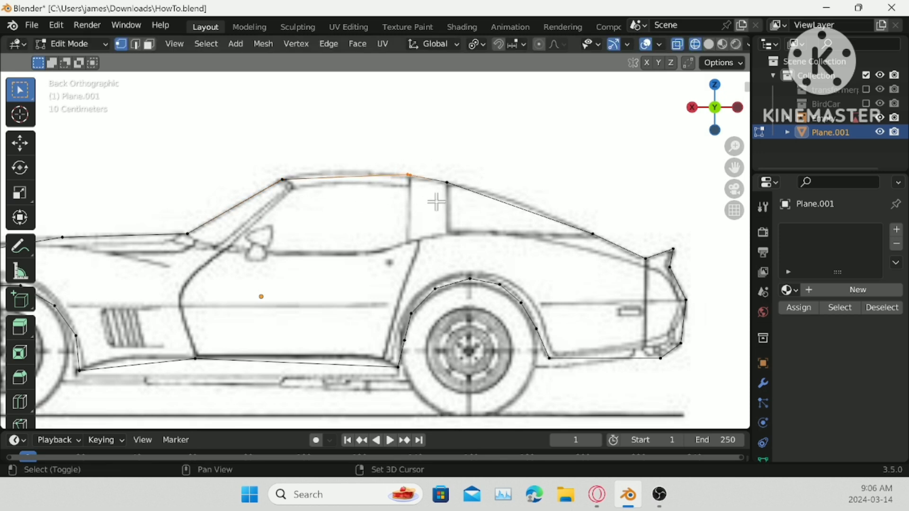
key(m)
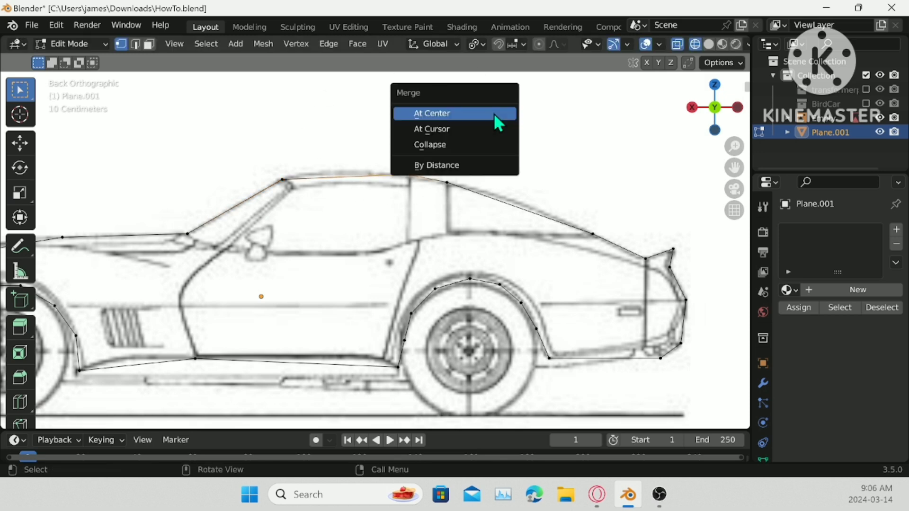
click(493, 113)
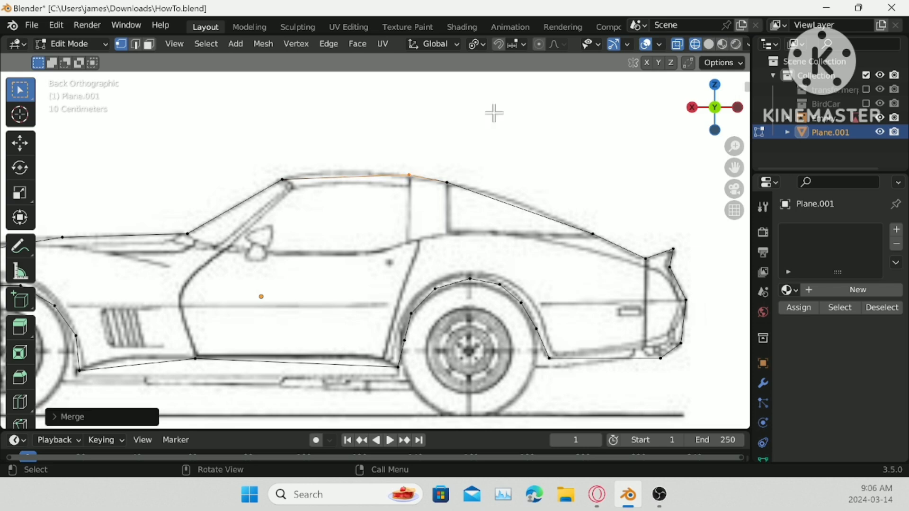
- Select the whole car outline and rotate it 90 degrees about the global X axis
scroll(473, 157, down, 4)
middle_drag(464, 181, 472, 211)
scroll(480, 203, down, 3)
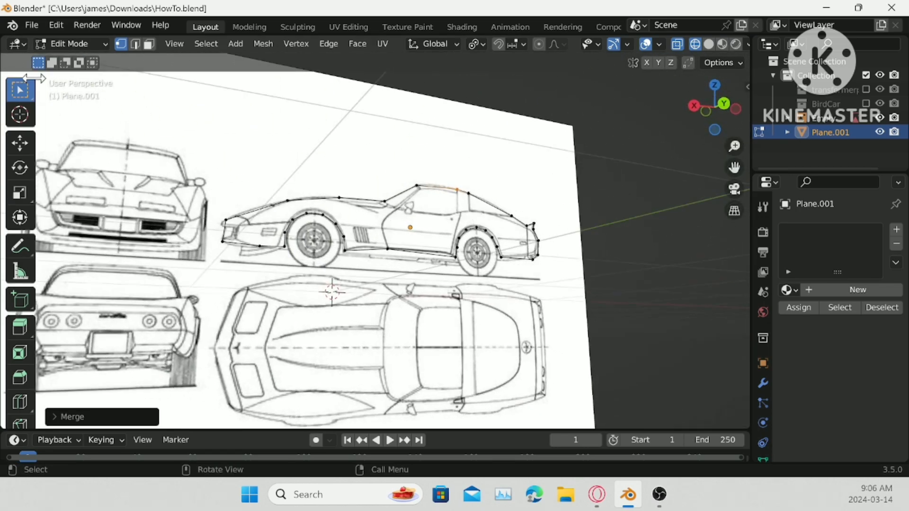
click(75, 45)
key(a)
text(rx)
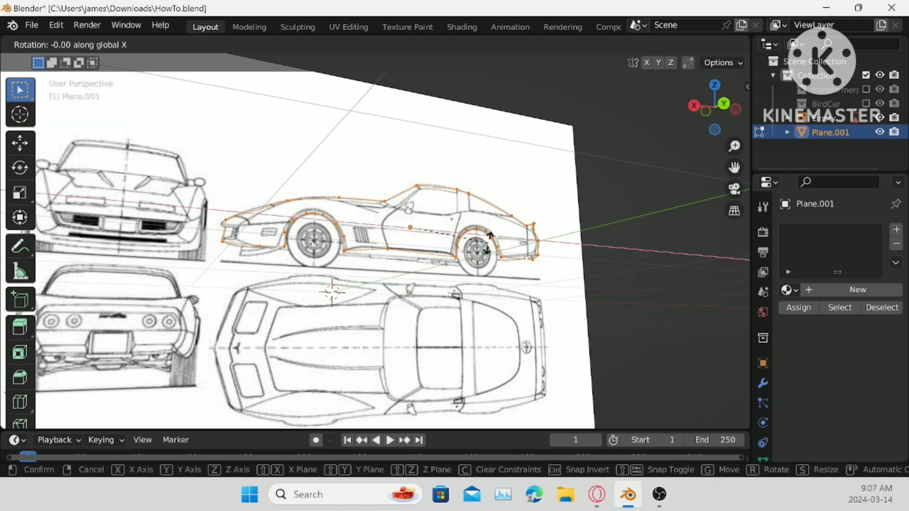
text(90)
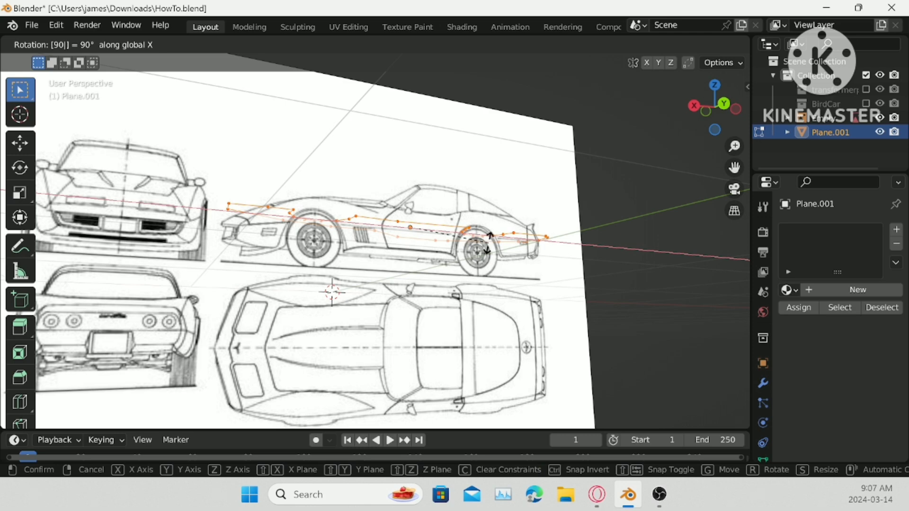
key(Return)
- Move the rotated outline along the global Y axis until it stands clear of the blueprint image
middle_drag(489, 242, 432, 237)
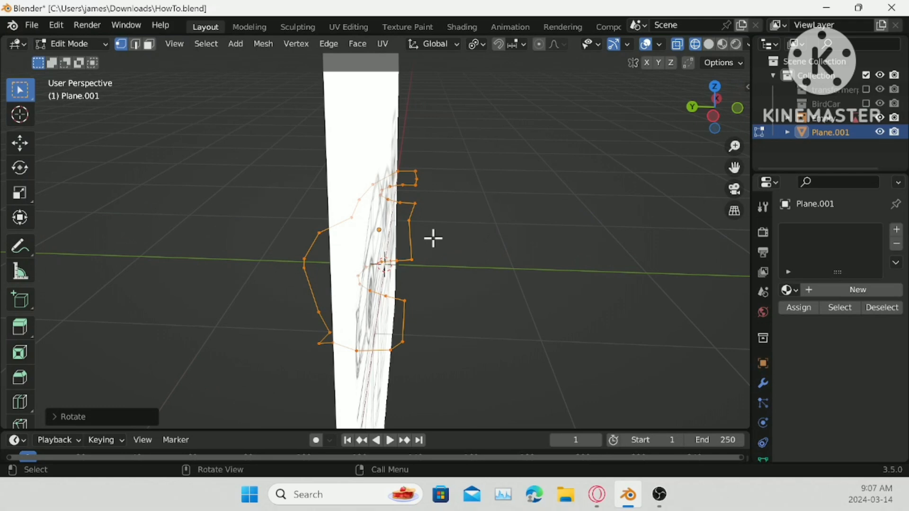
middle_drag(432, 238, 492, 269)
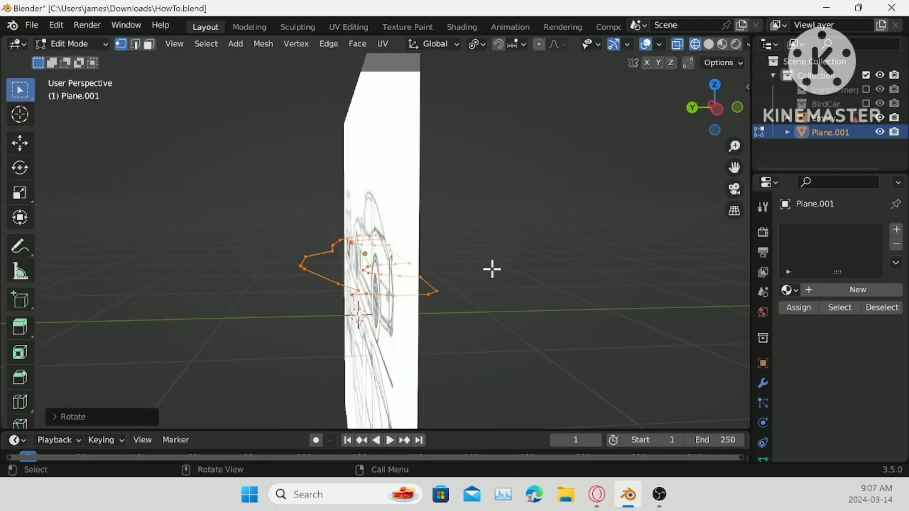
key(g)
key(y)
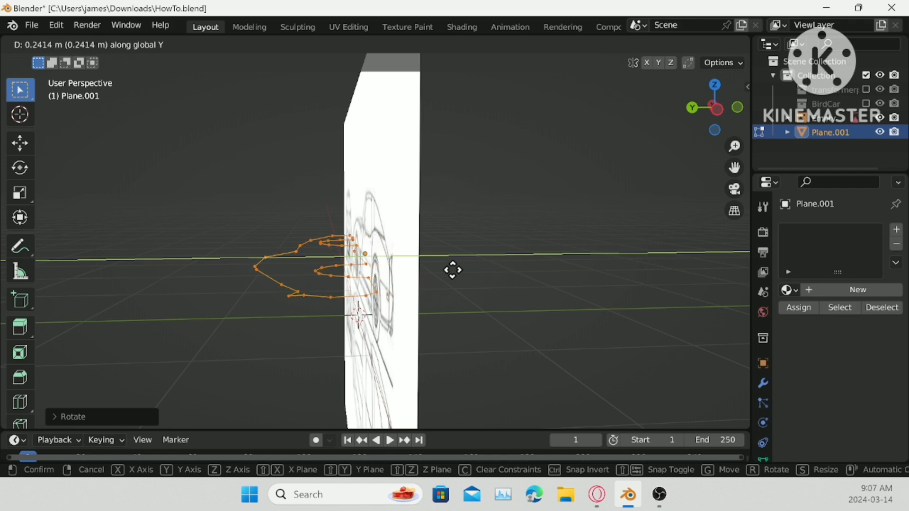
click(259, 272)
- In back view, move the outline down about 0.96 m along Z onto the centerline of the blueprint's top-view car
click(714, 107)
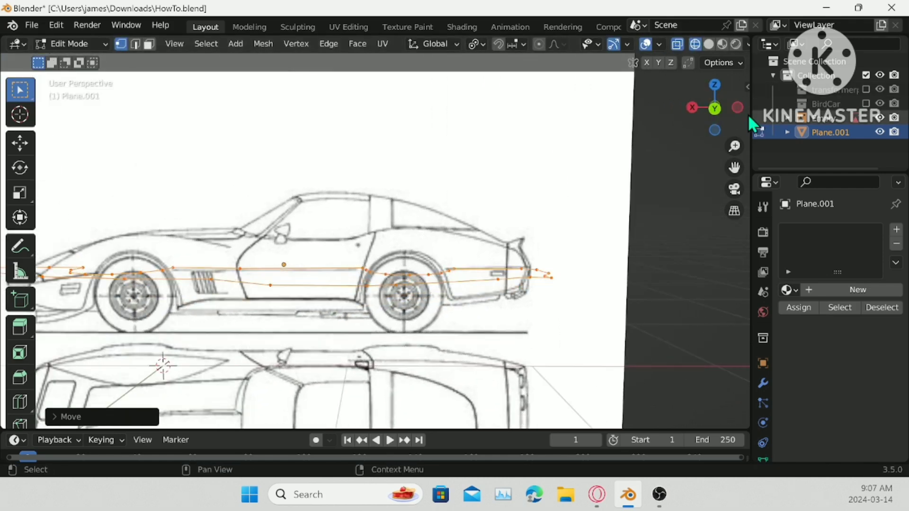
scroll(332, 246, down, 3)
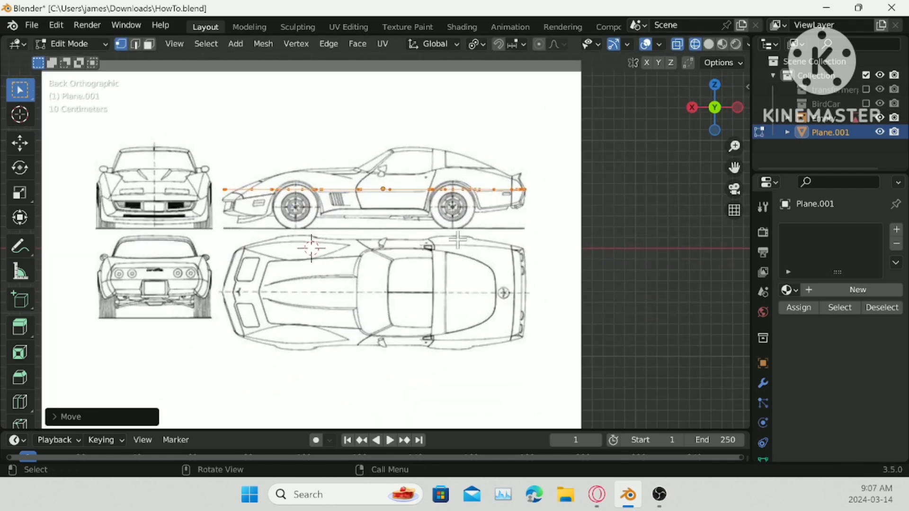
key(g)
key(z)
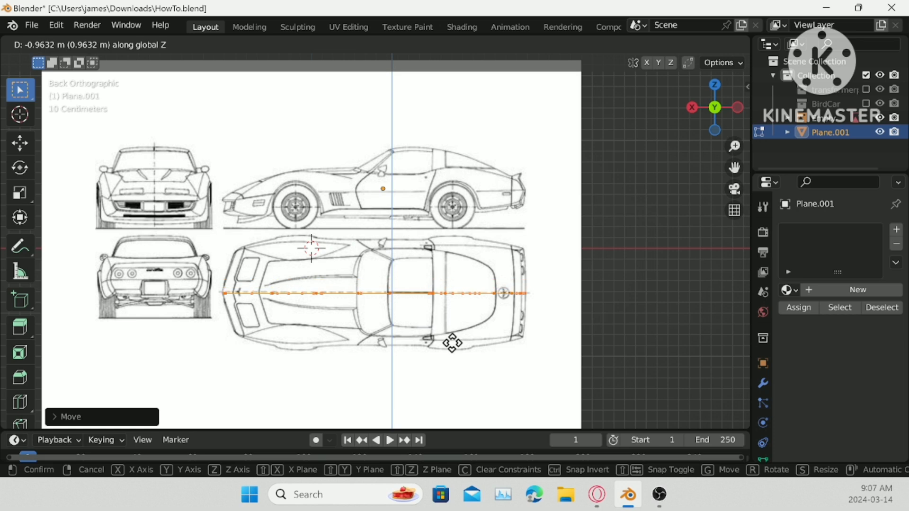
click(452, 340)
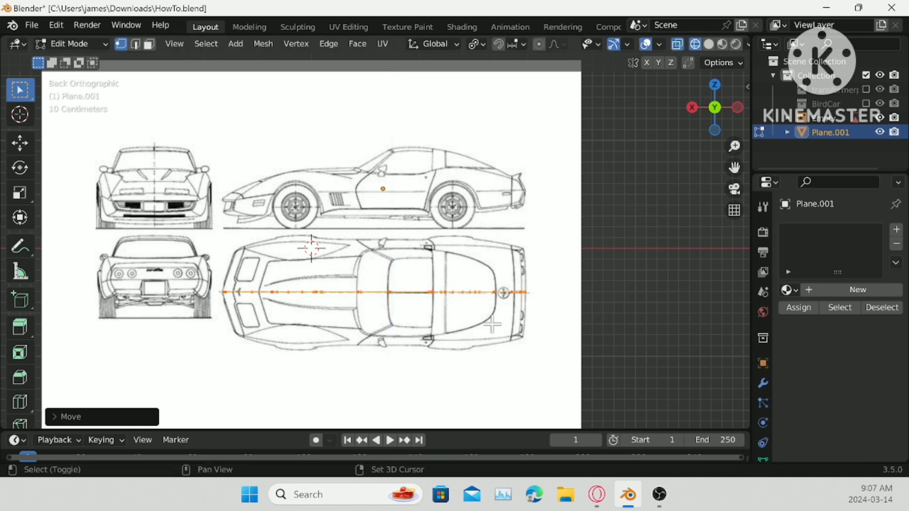
- Extrude the whole outline about 0.53 m along Z, from the centerline to the outer side of the top-view car
shift+middle_drag(493, 324, 491, 270)
scroll(492, 269, up, 3)
key(Tab)
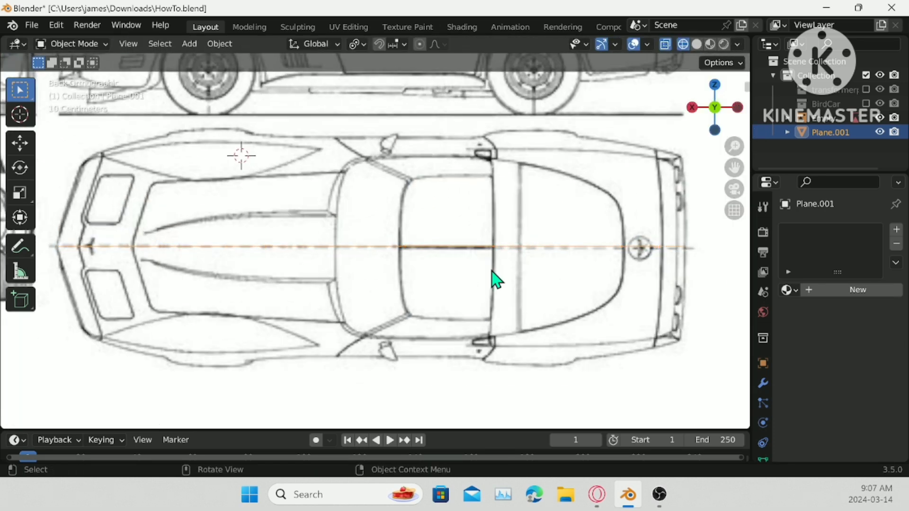
key(Tab)
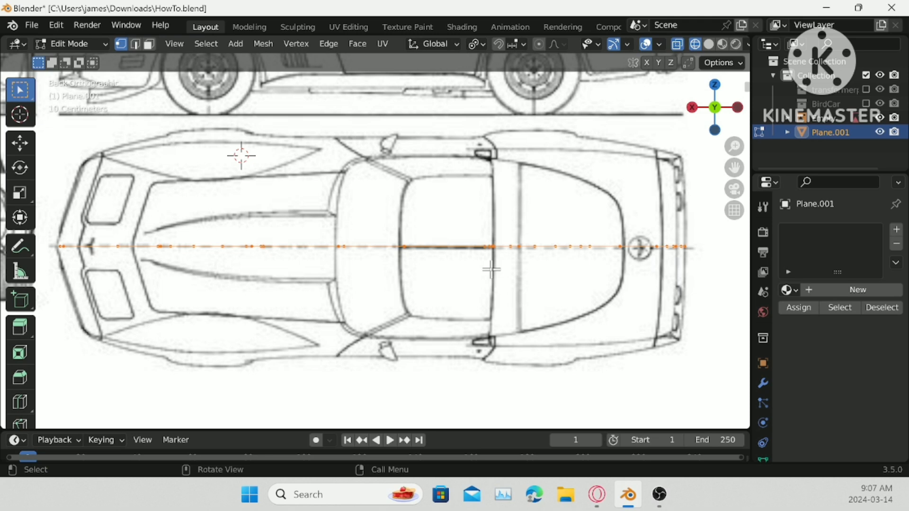
key(e)
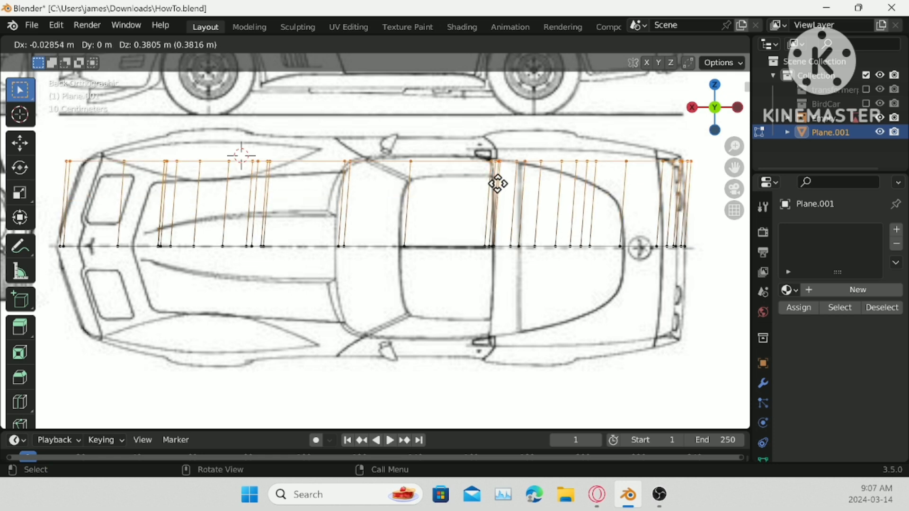
key(z)
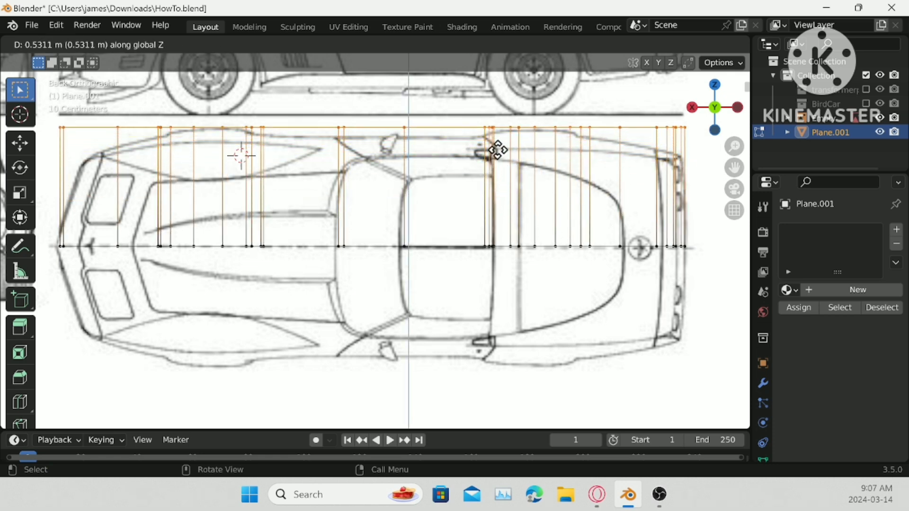
click(496, 150)
scroll(369, 136, up, 4)
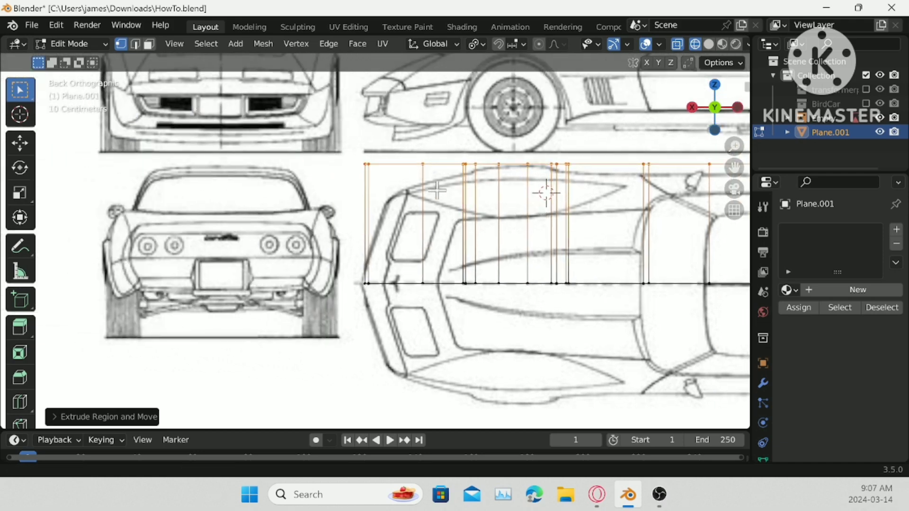
- Move the outer front-corner vertices and the next vertex behind them inward onto the front corner of the top-view car
shift+middle_drag(395, 134, 304, 189)
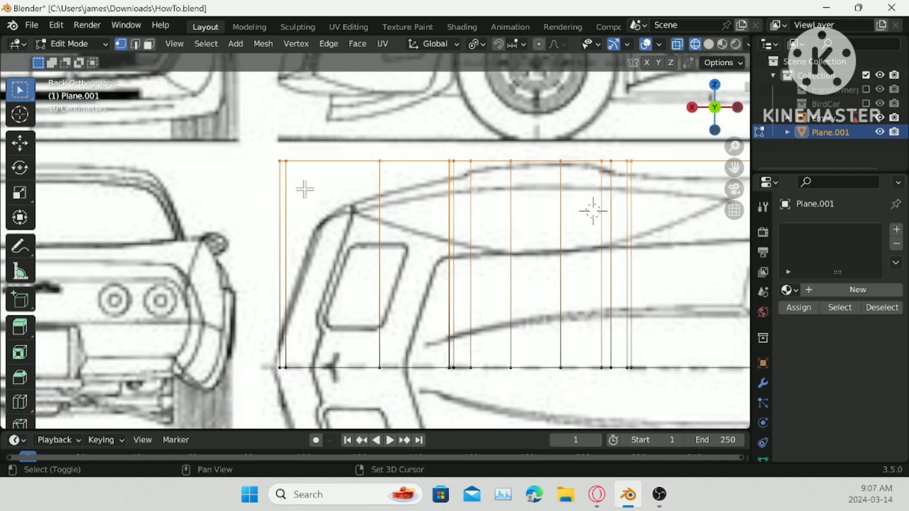
scroll(304, 189, up, 1)
key(g)
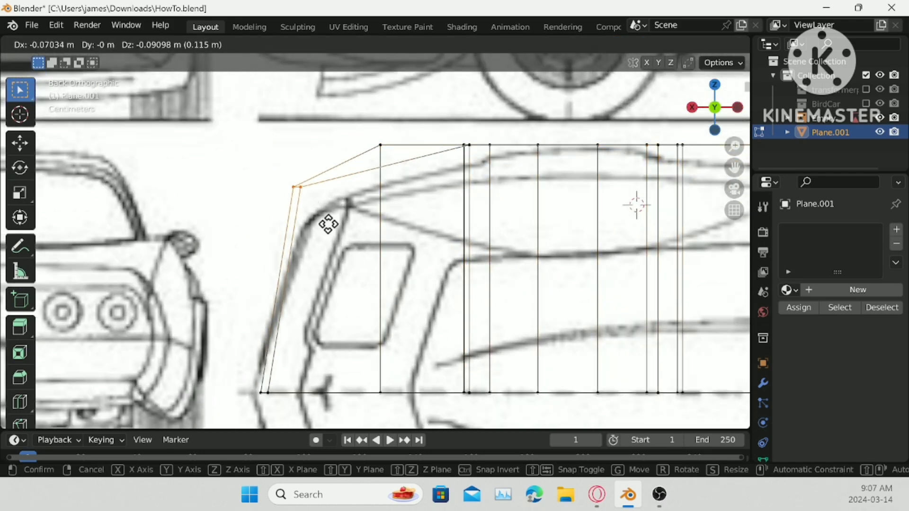
click(337, 248)
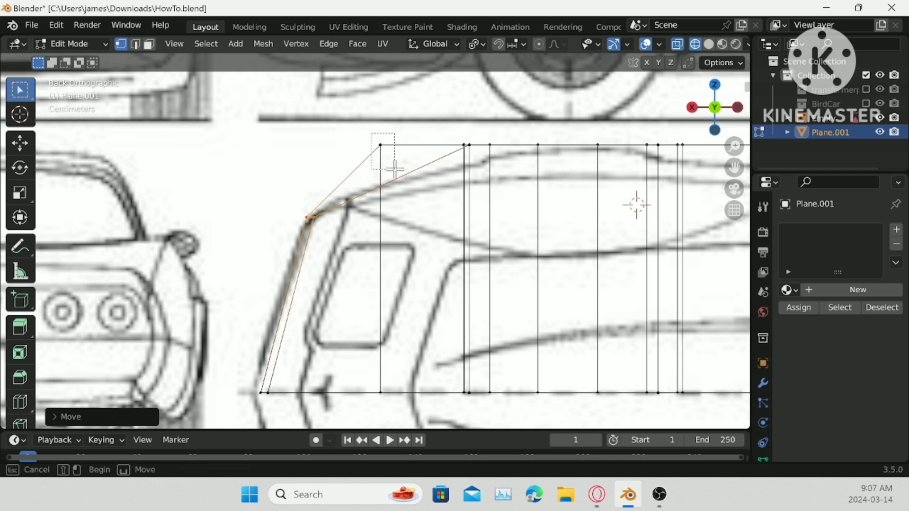
click(381, 144)
key(g)
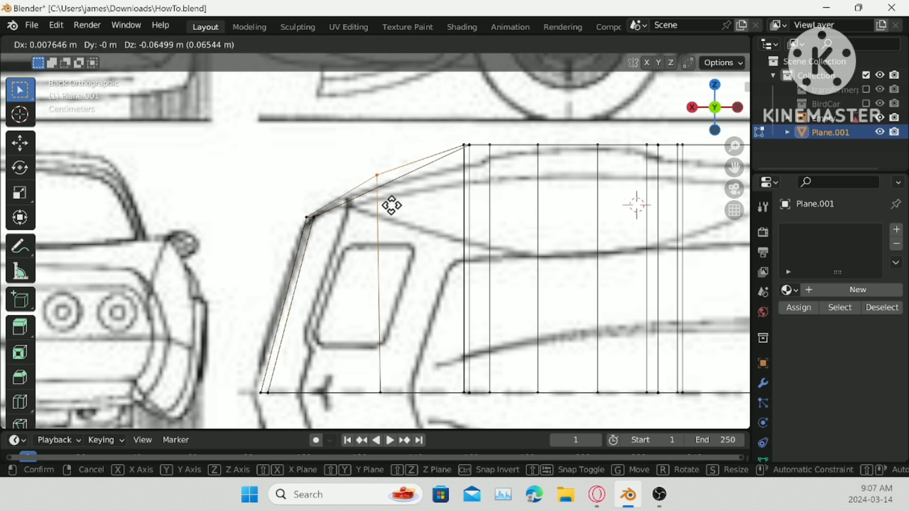
click(390, 220)
- Lower the vertex pair at the front fender about 0.035 m along Z, and lower the next vertex onto the top-view contour
click(468, 146)
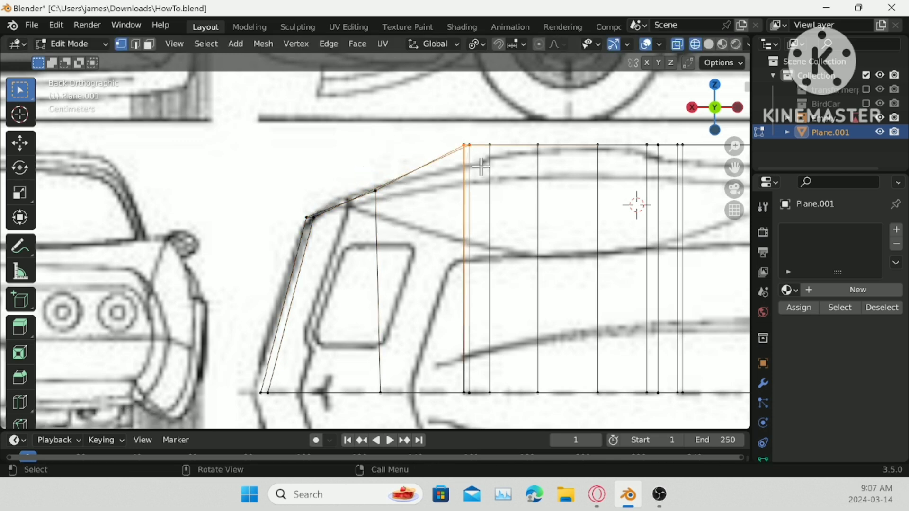
key(g)
key(z)
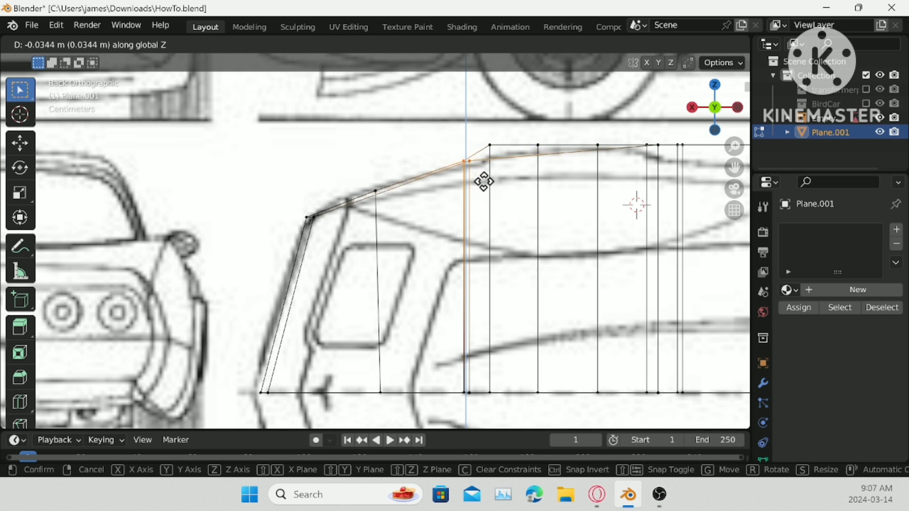
click(485, 183)
click(489, 145)
key(g)
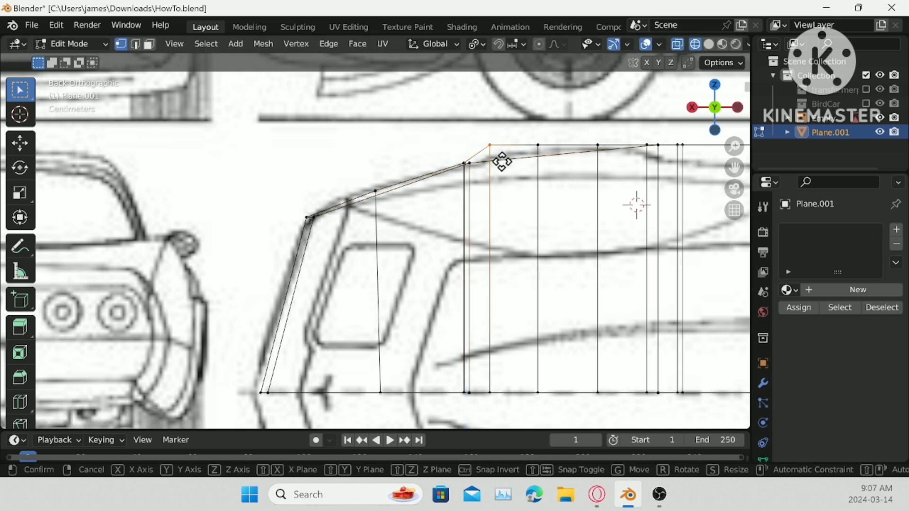
key(z)
click(503, 173)
- Lower the three outer vertices just behind the front fender bulge about 0.024 m along Z
shift+middle_drag(580, 165, 315, 175)
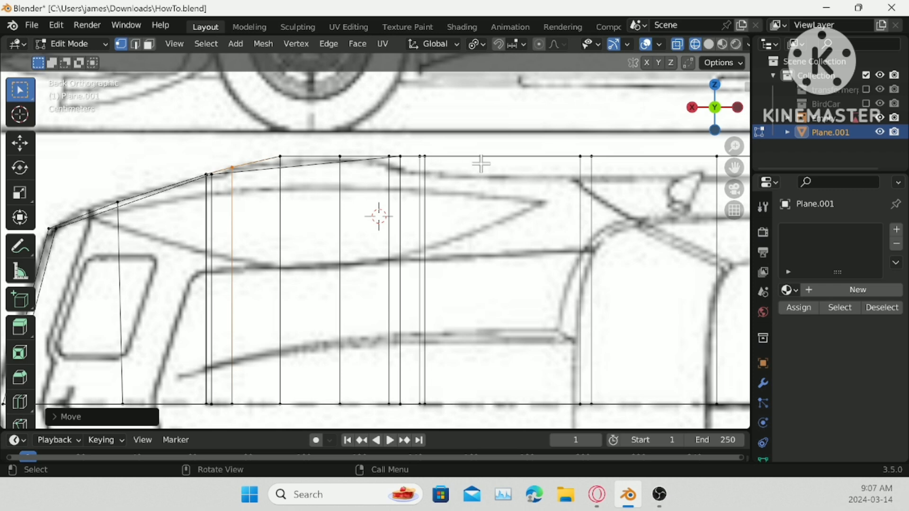
click(398, 142)
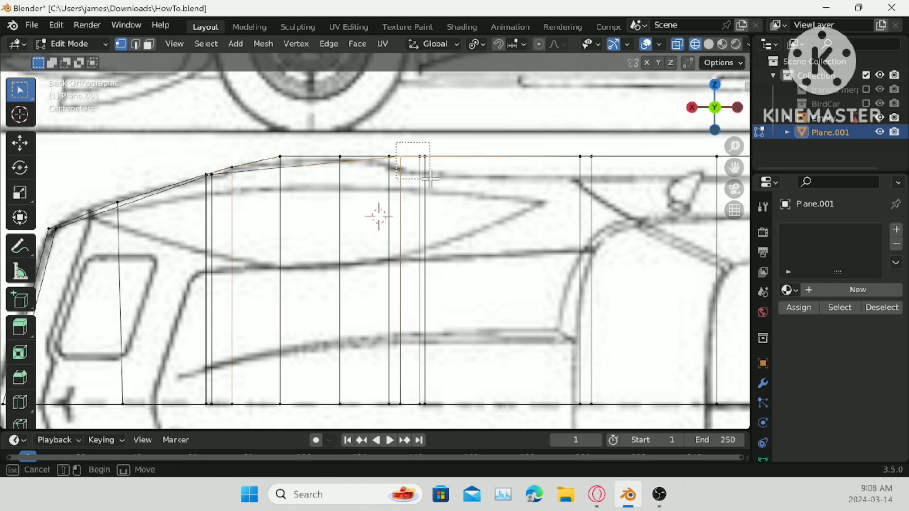
shift+click(424, 158)
key(g)
key(z)
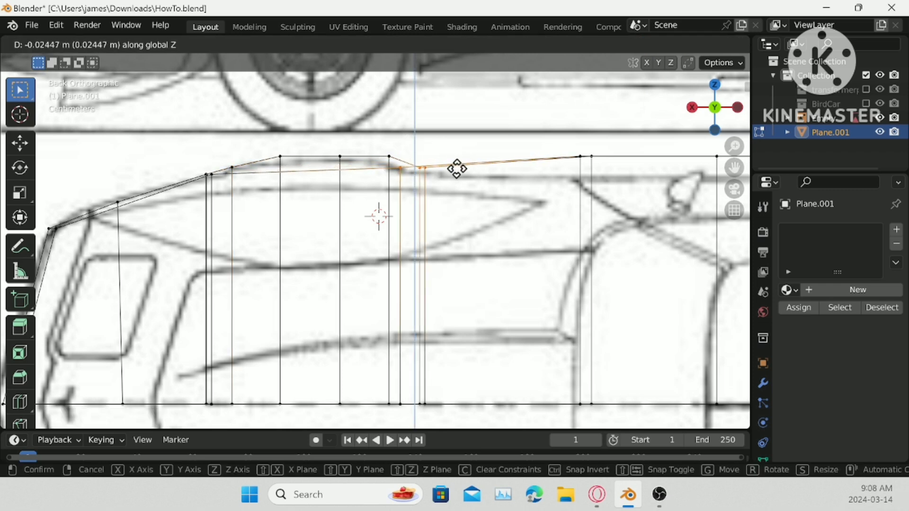
click(456, 169)
drag(413, 153, 439, 179)
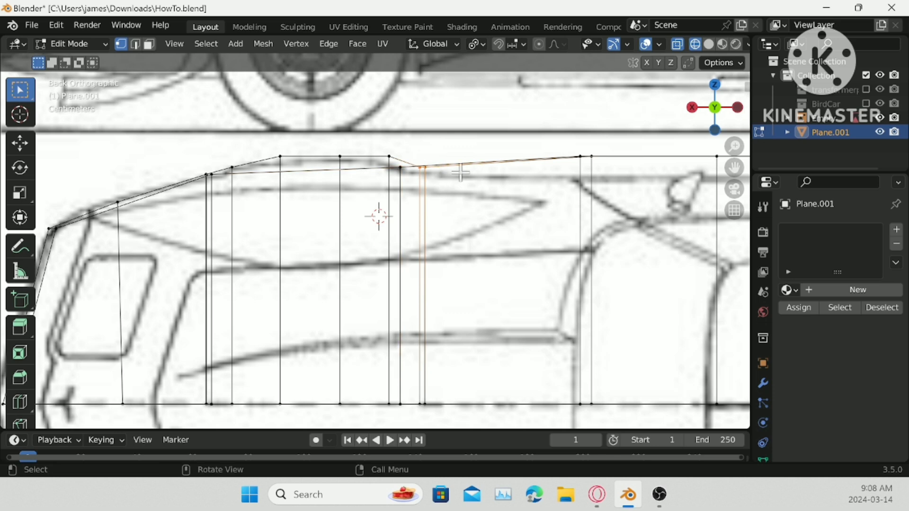
- Lower the three outer vertices along the windshield and door area along Z toward the top-view car's side line
shift+middle_drag(457, 172, 199, 176)
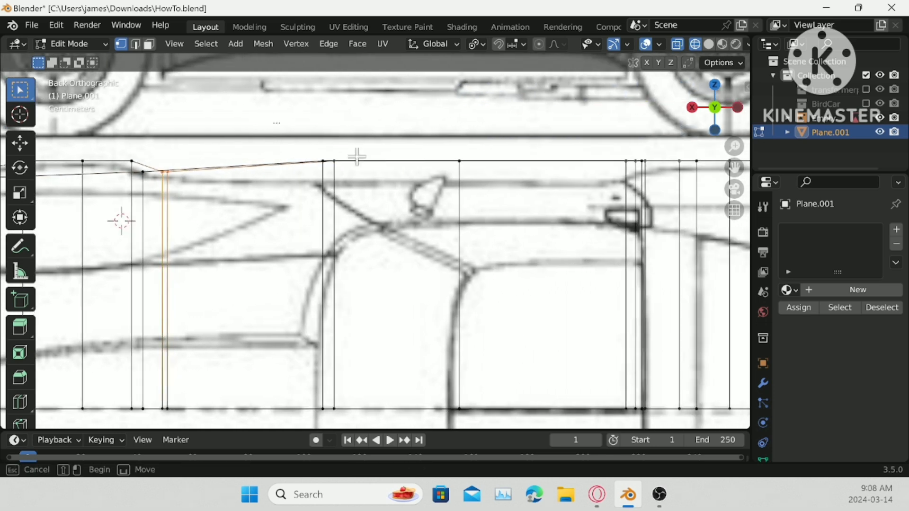
drag(273, 123, 499, 182)
key(g)
key(z)
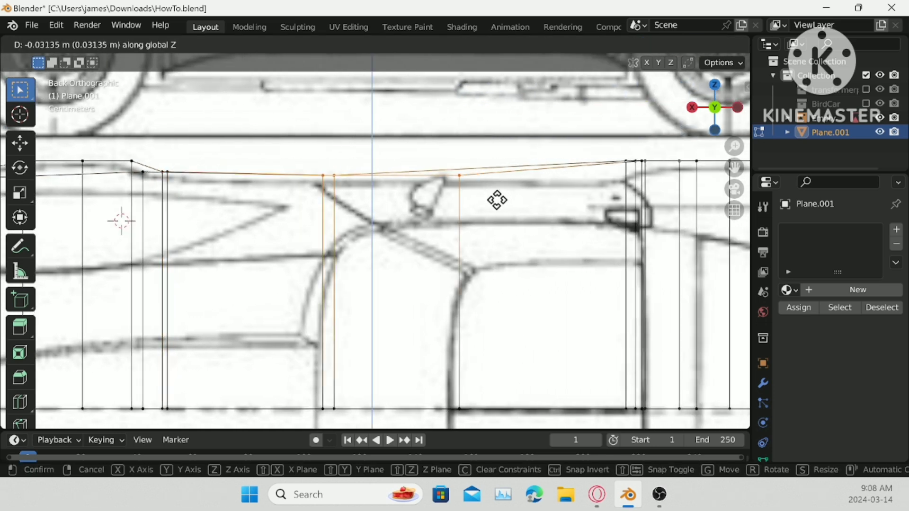
click(497, 202)
- Lower the outer vertices at the door's rear edge about 0.02 m along Z, and lower the foremost one further onto the contour
shift+middle_drag(497, 201, 235, 183)
drag(232, 161, 305, 189)
key(g)
key(z)
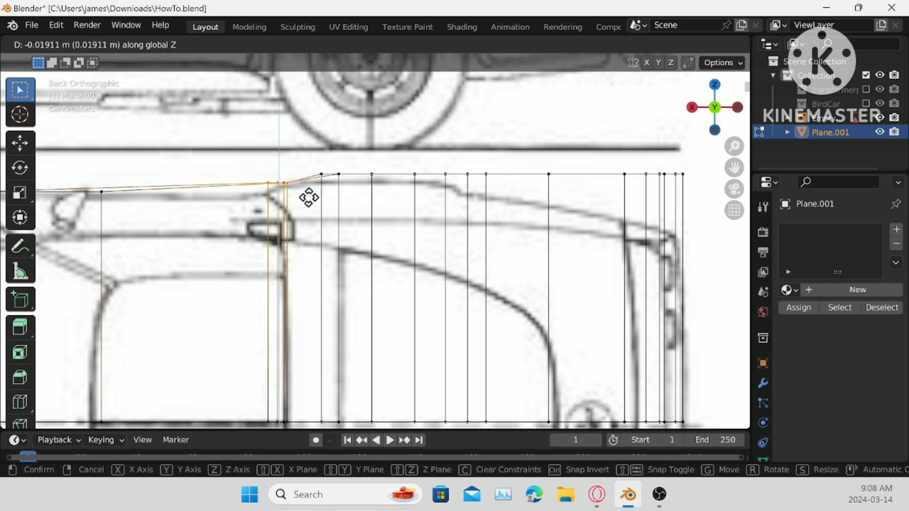
click(309, 197)
drag(242, 166, 285, 197)
key(g)
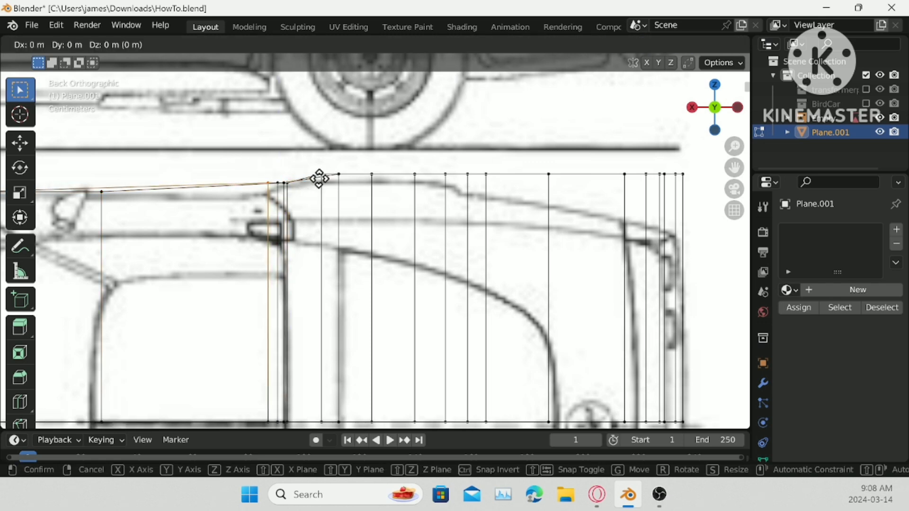
key(z)
click(318, 184)
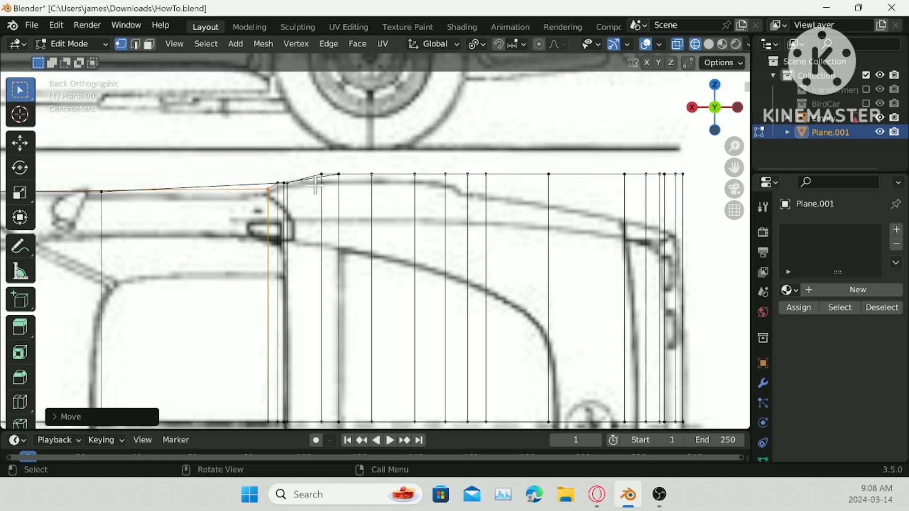
- Lower the rear fender's outer vertices about 0.01 m along Z and the two behind them about 0.035 m to follow the contour
shift+middle_drag(315, 185, 274, 182)
drag(251, 168, 399, 188)
key(g)
key(z)
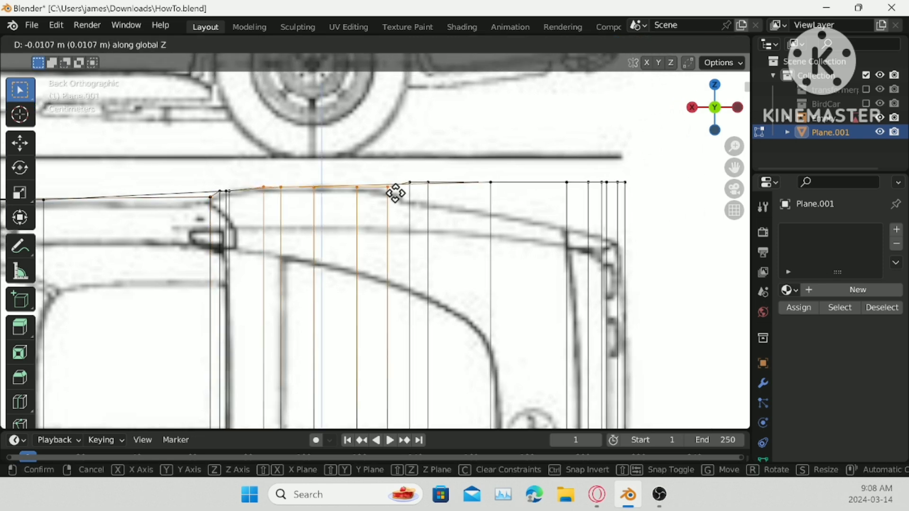
click(395, 195)
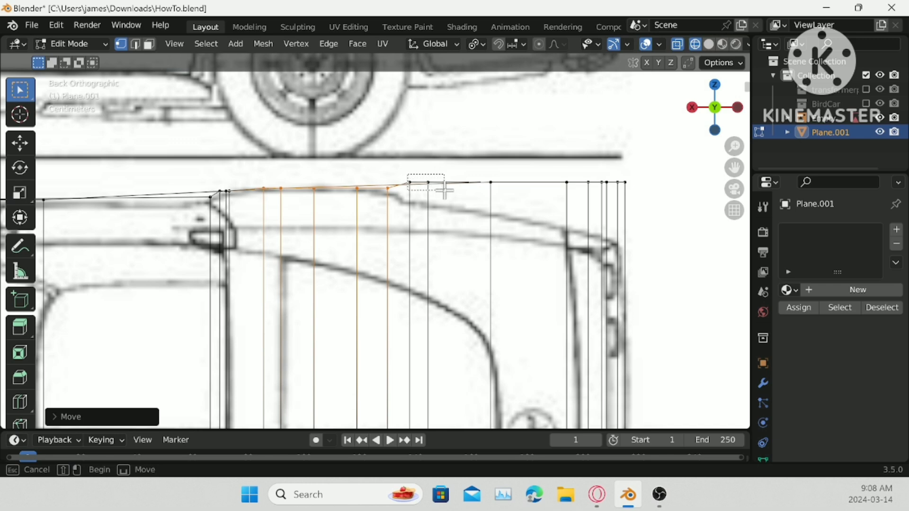
drag(444, 190, 445, 191)
key(g)
key(z)
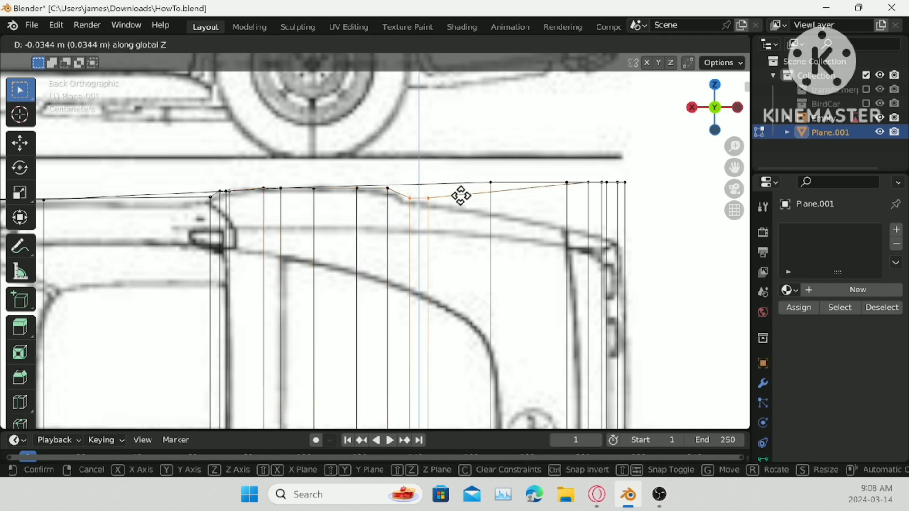
click(460, 195)
- Lower all outer tail vertices about 0.06 m along Z, and lower the rearmost group further to the top-view car's rear corner
drag(472, 150, 646, 195)
key(g)
key(z)
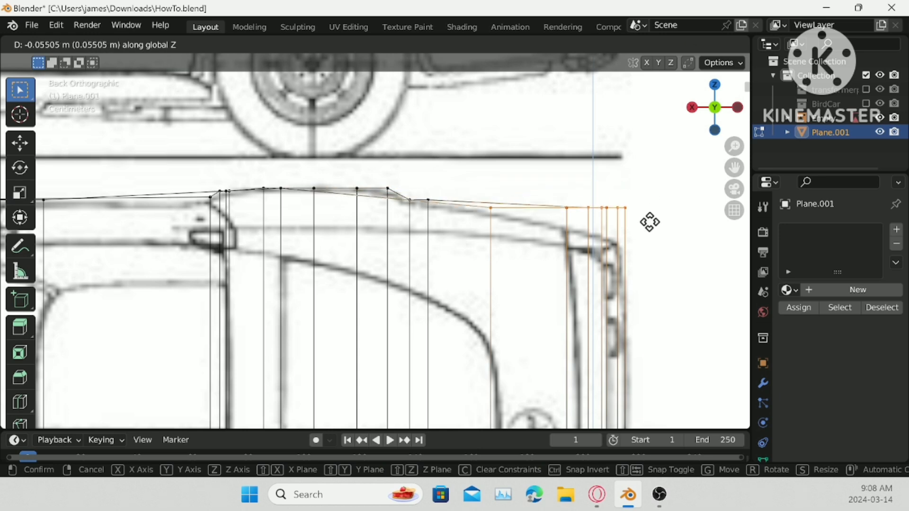
click(650, 224)
drag(546, 184, 641, 225)
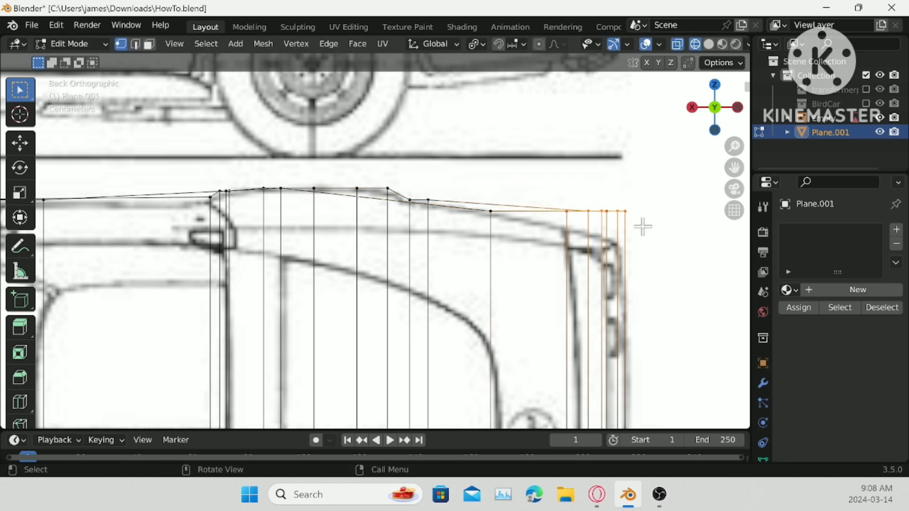
key(g)
key(z)
click(647, 243)
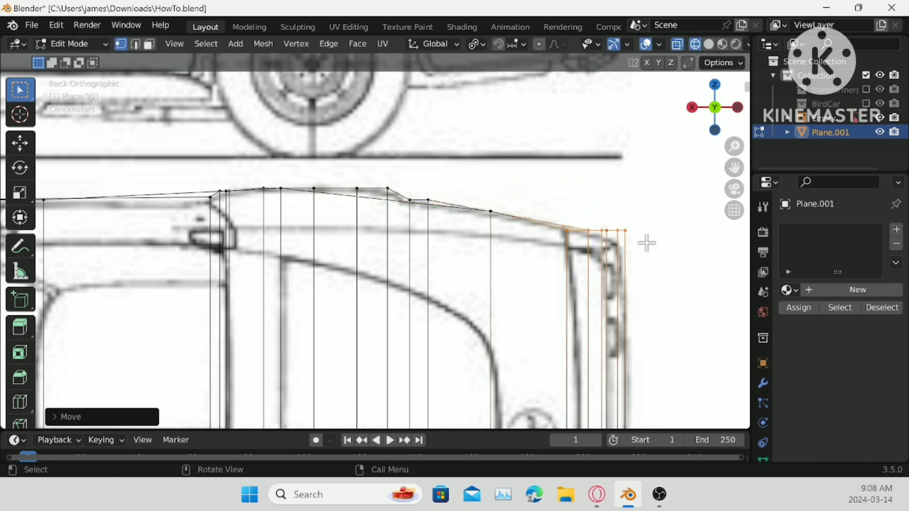
click(599, 209)
- Examine the shaped half car body from several angles in solid shading without X-ray
scroll(600, 208, down, 4)
shift+middle_drag(453, 210, 647, 212)
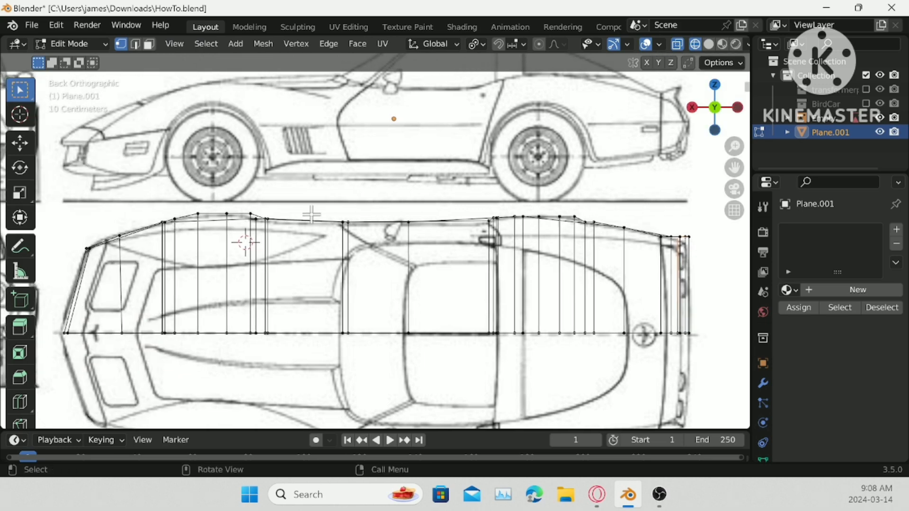
mouse_move(312, 276)
shift+middle_down()
mouse_move(538, 265)
mouse_move(505, 227)
shift+middle_up()
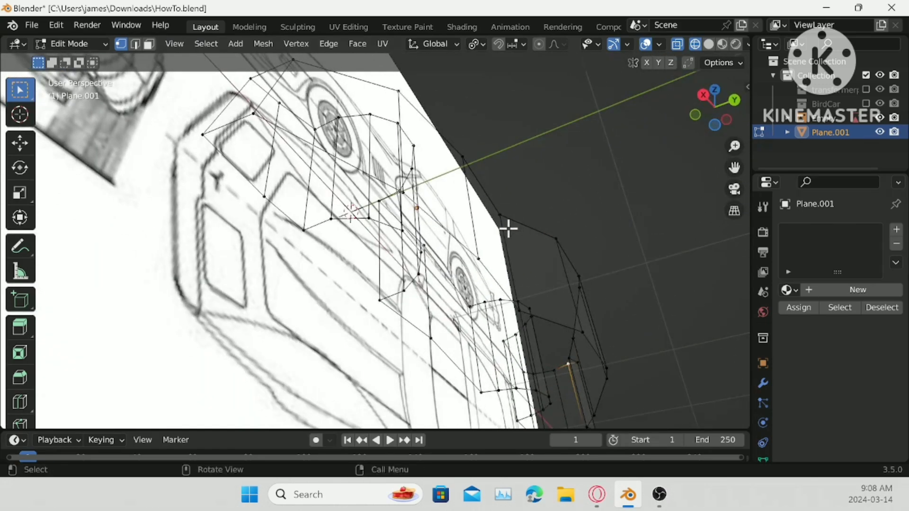
middle_drag(700, 67, 653, 38)
click(677, 44)
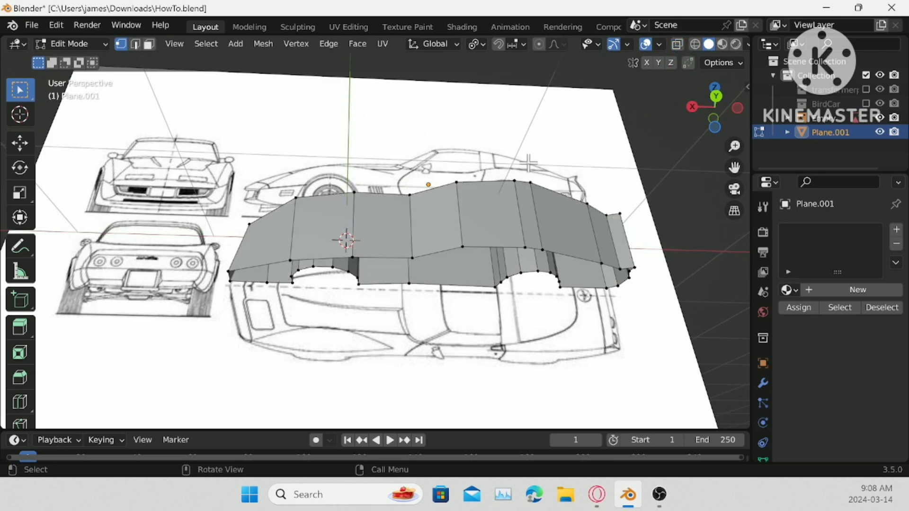
middle_drag(591, 189, 350, 226)
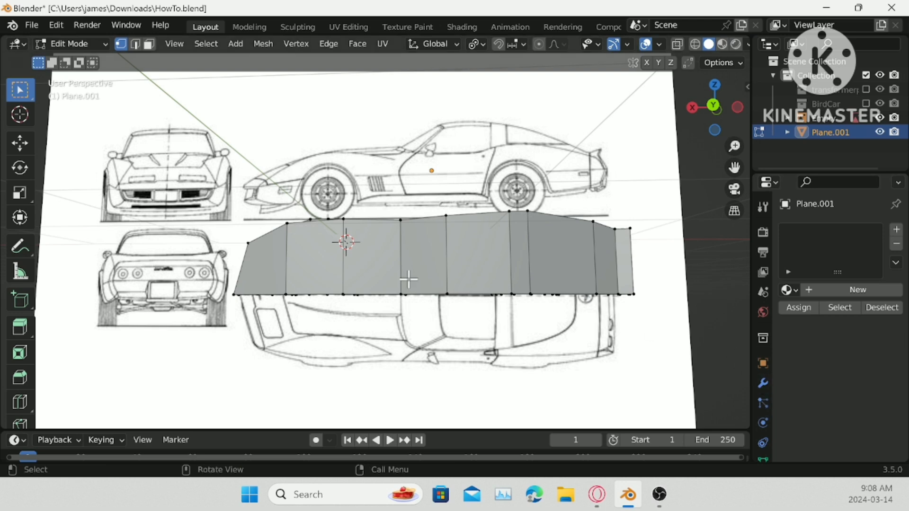
middle_drag(459, 265, 458, 202)
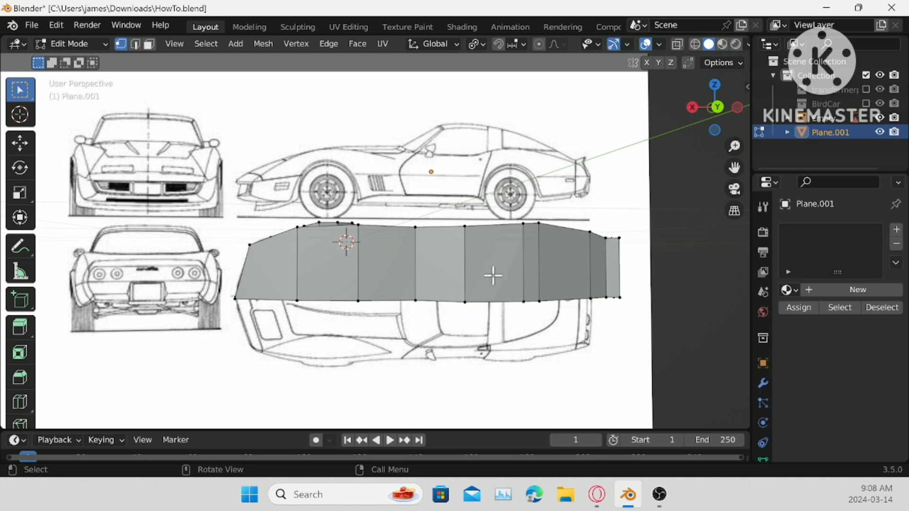
middle_drag(493, 275, 348, 189)
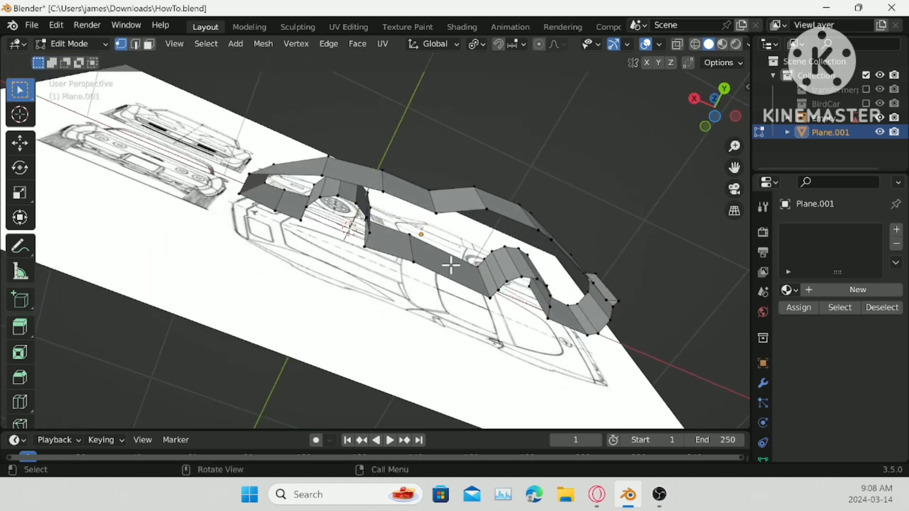
middle_drag(368, 234, 398, 309)
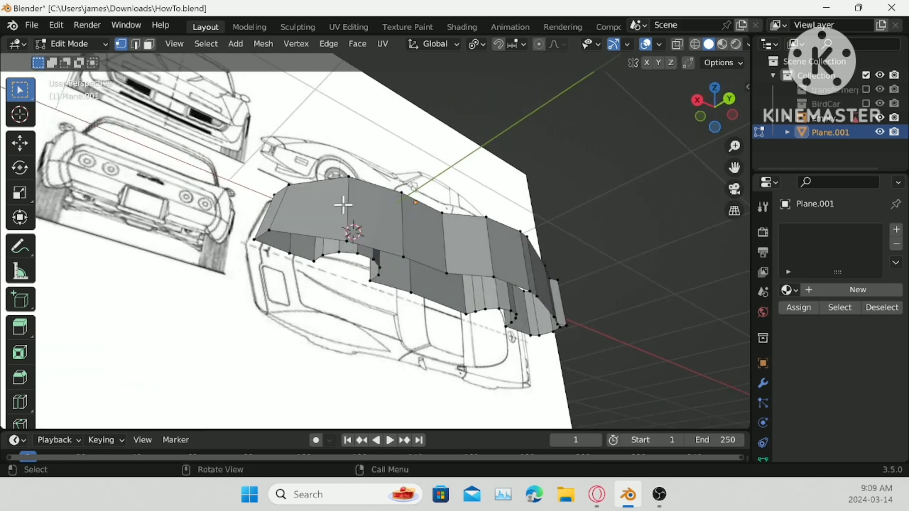
- Try a Mirror modifier on the X axis for the half car body and remove it again
click(763, 383)
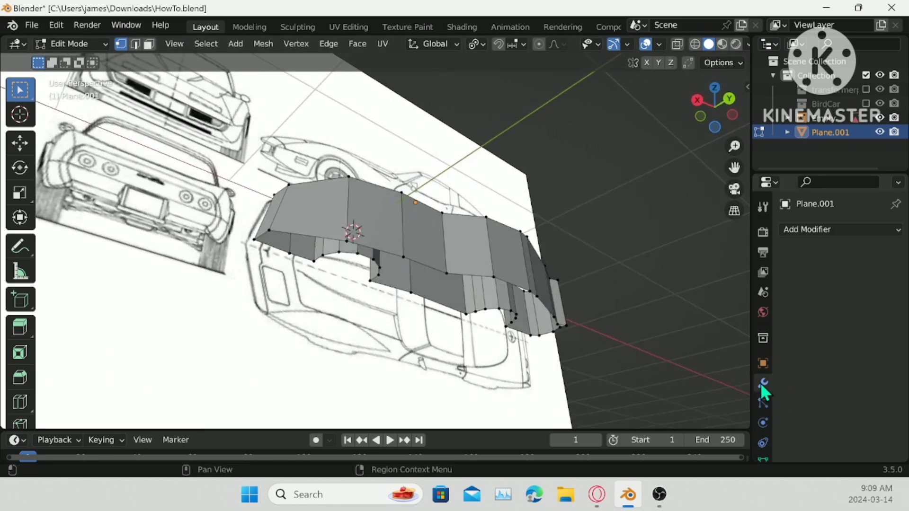
click(822, 230)
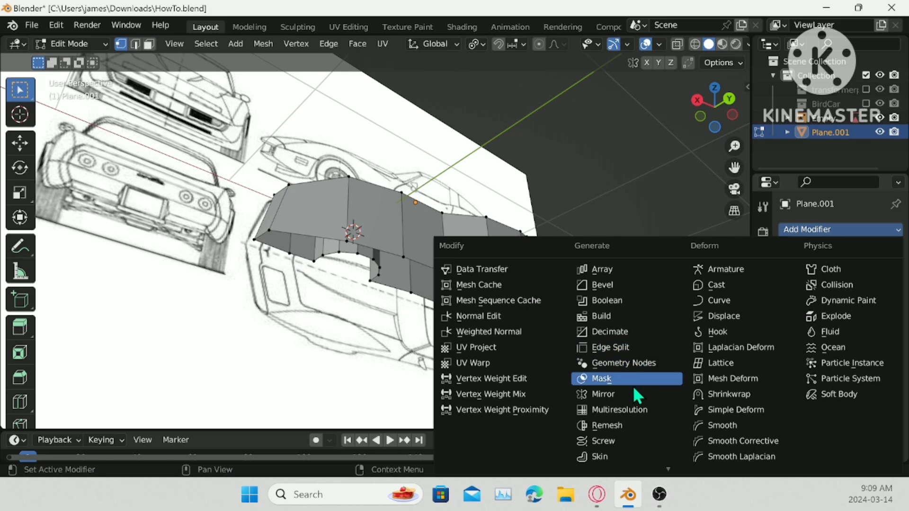
click(613, 393)
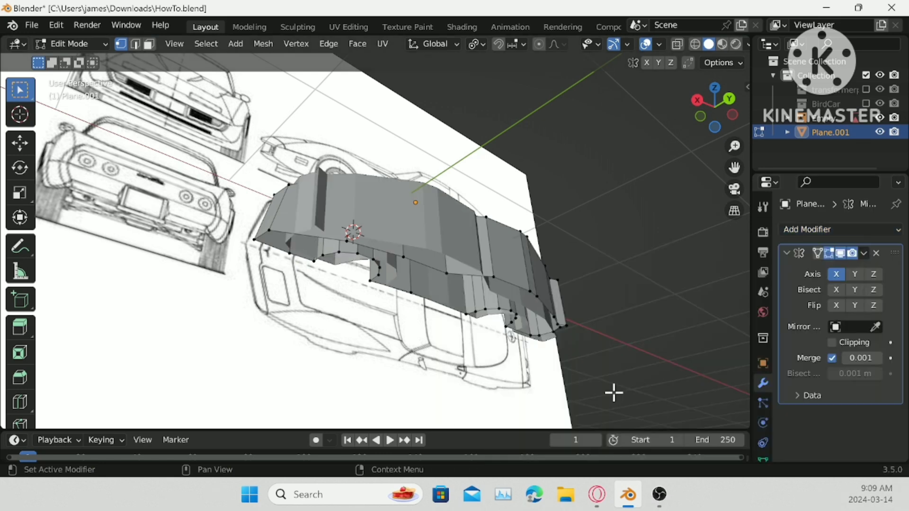
middle_drag(585, 312, 505, 364)
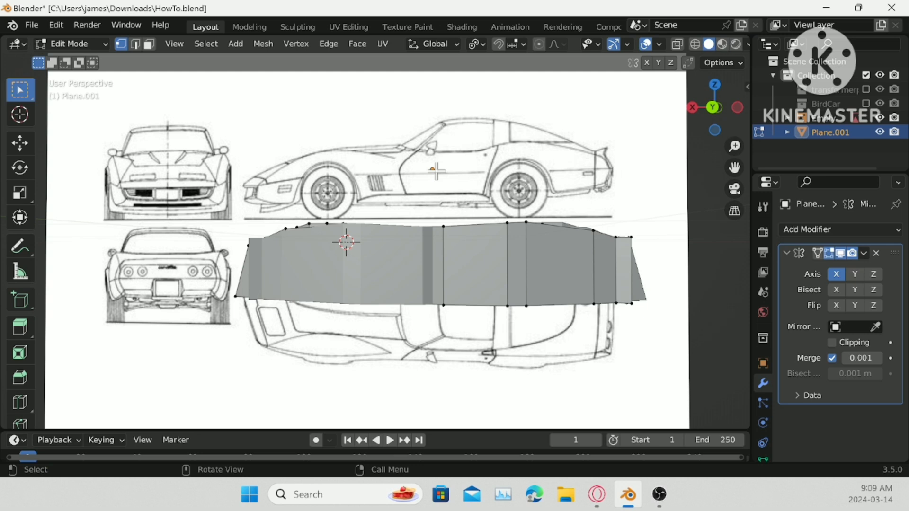
click(876, 254)
- Leave mesh editing and set the half car body's origin to its geometry
click(92, 44)
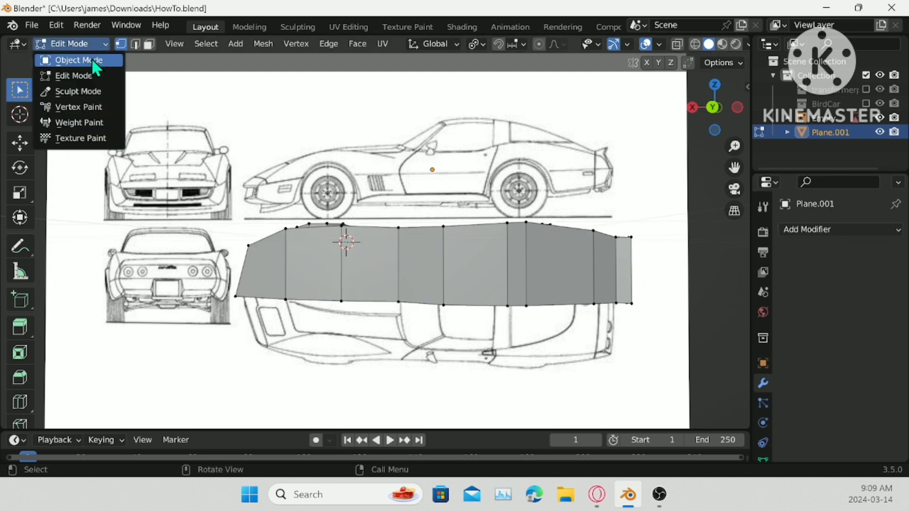
click(96, 60)
scroll(473, 286, down, 5)
right_click(568, 242)
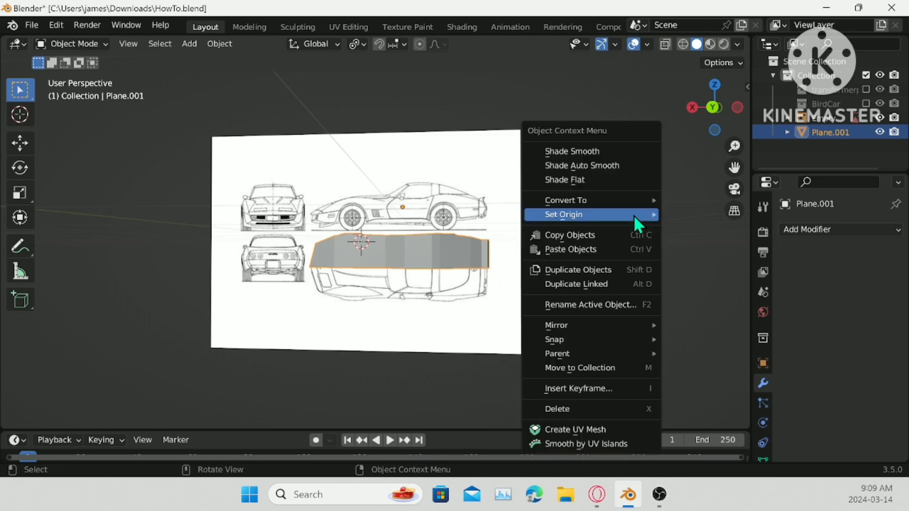
mouse_move(575, 214)
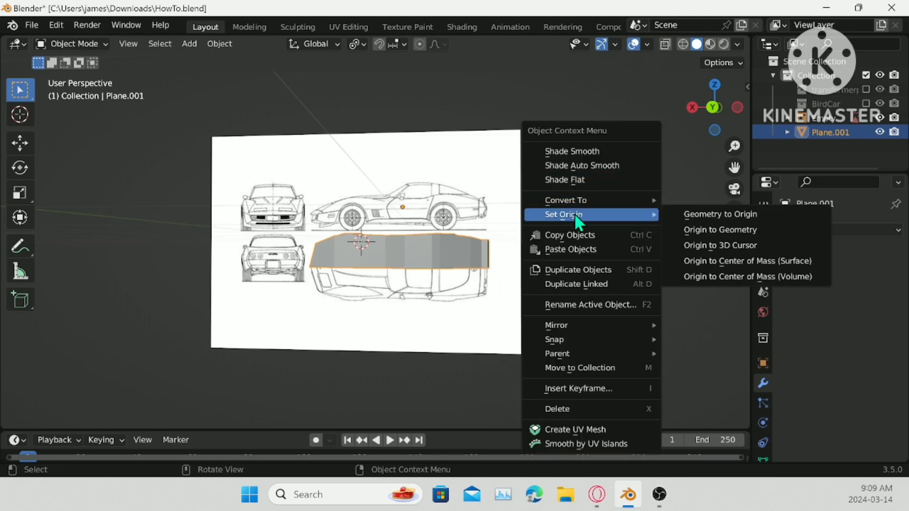
click(748, 228)
- Snap the 3D cursor to the world origin and snap the half car body to the cursor
right_click(599, 269)
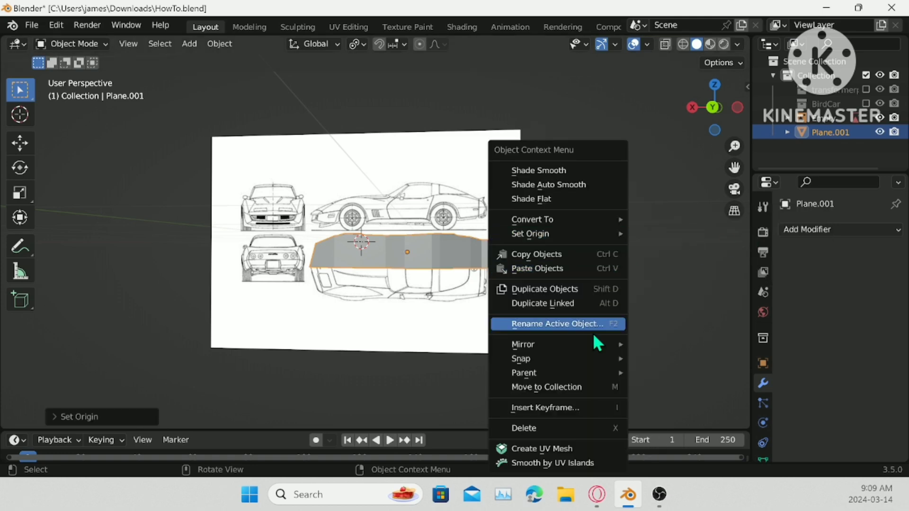
mouse_move(597, 359)
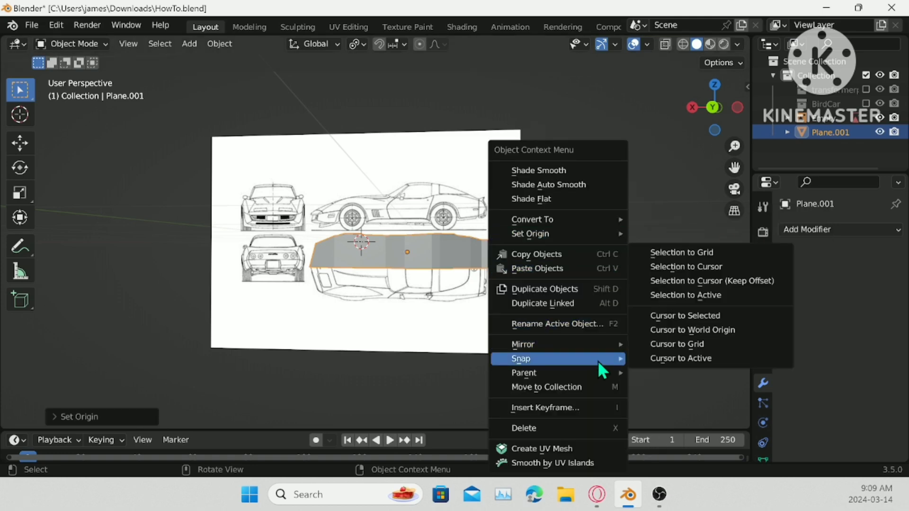
click(709, 331)
right_click(707, 333)
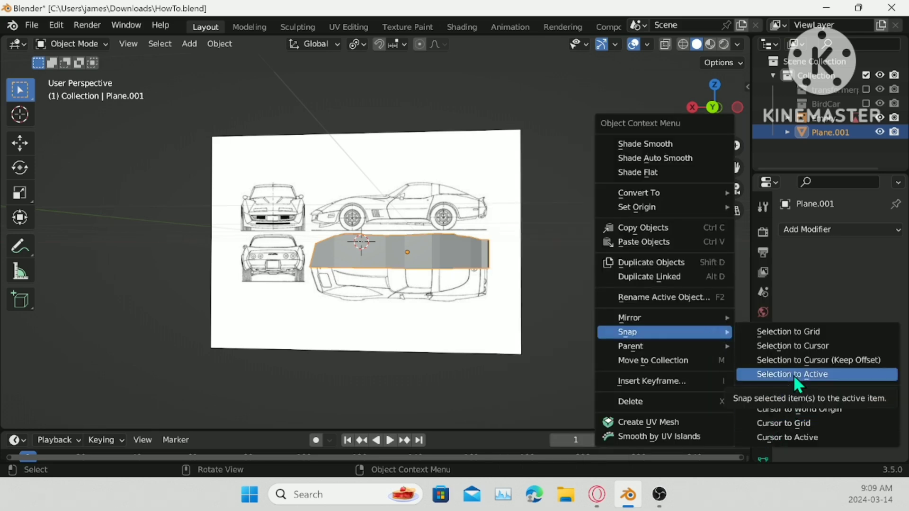
click(806, 346)
- Raise all vertices of the half car body along Z until its inner edge sits at the object's origin
scroll(580, 318, up, 3)
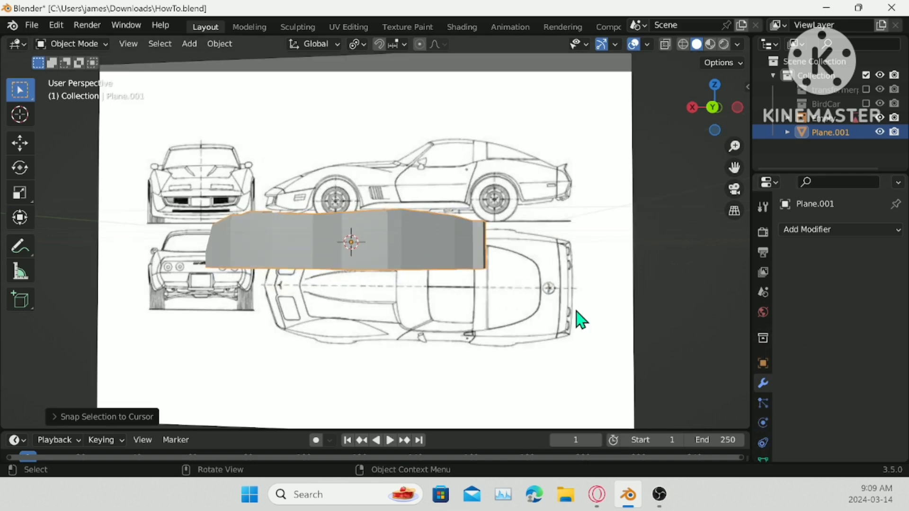
middle_drag(581, 320, 605, 311)
key(Tab)
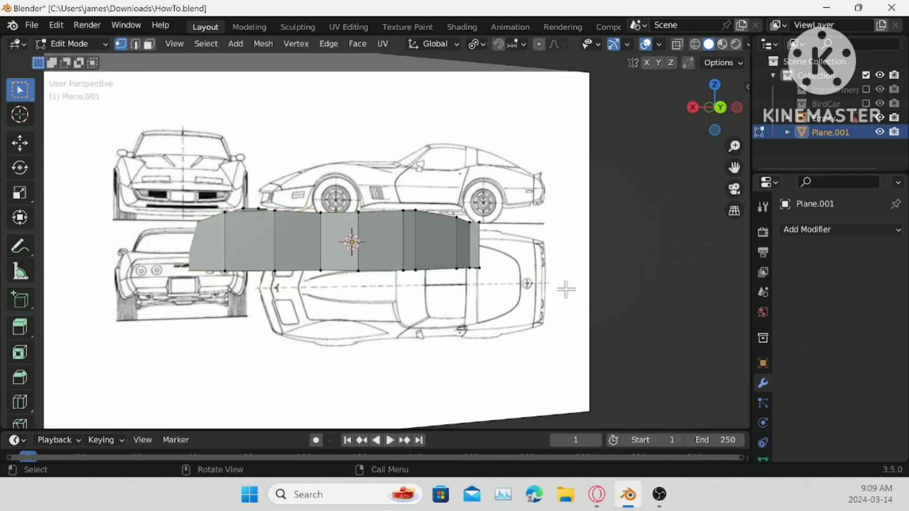
click(720, 107)
scroll(385, 276, up, 3)
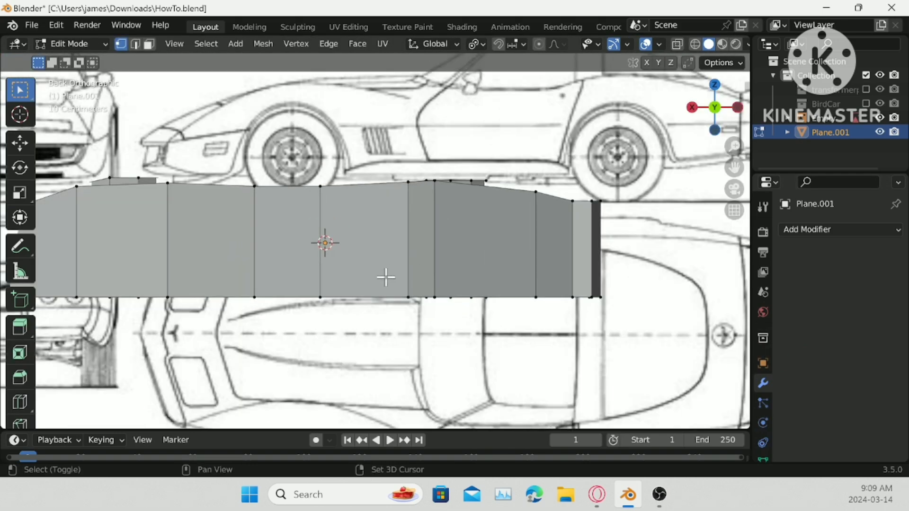
key(a)
key(g)
key(z)
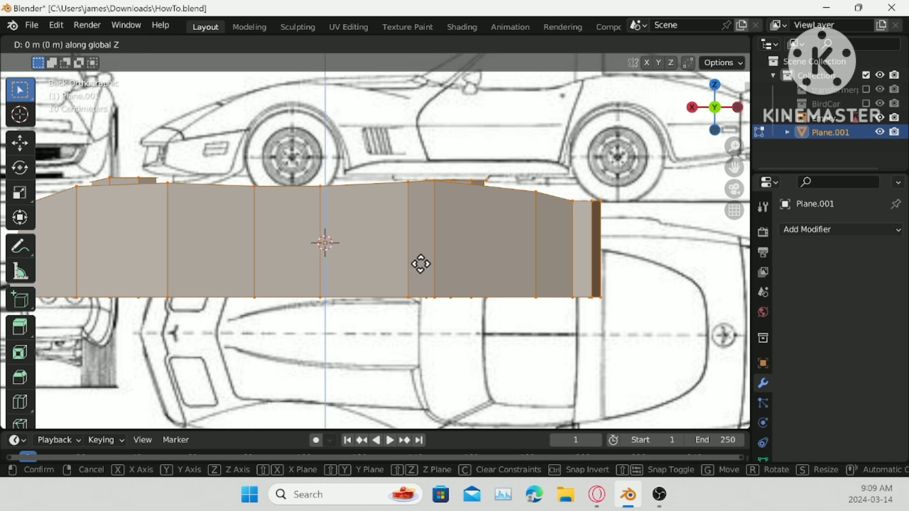
click(423, 212)
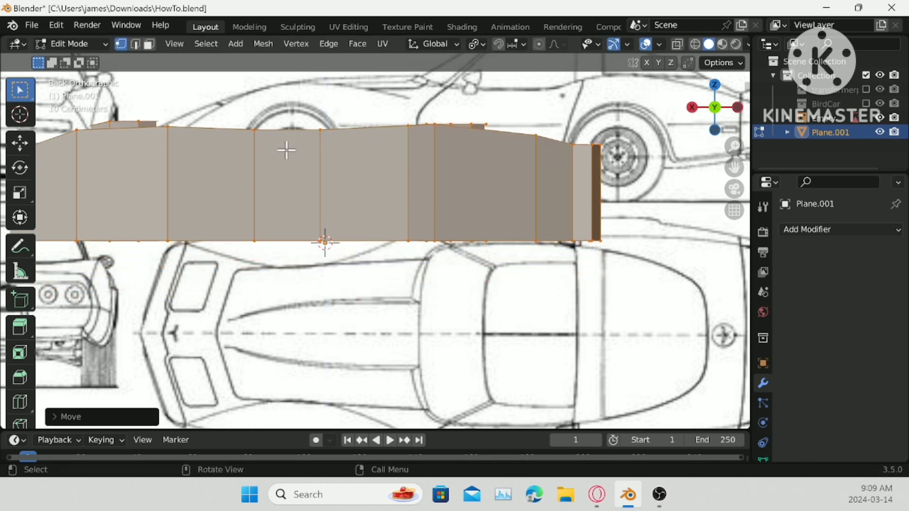
key(Tab)
- Move the half body about -0.6 m in X and -0.41 m in Z onto the top-view car's centreline
scroll(385, 274, down, 3)
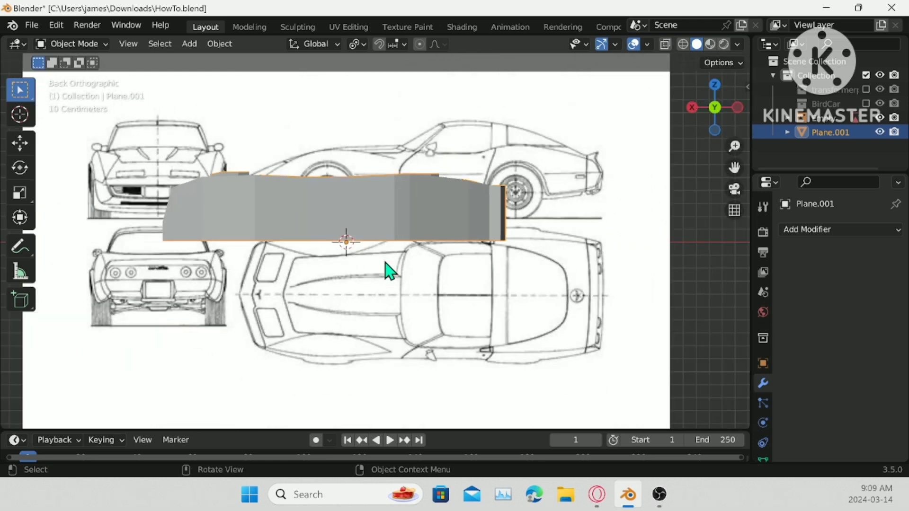
key(g)
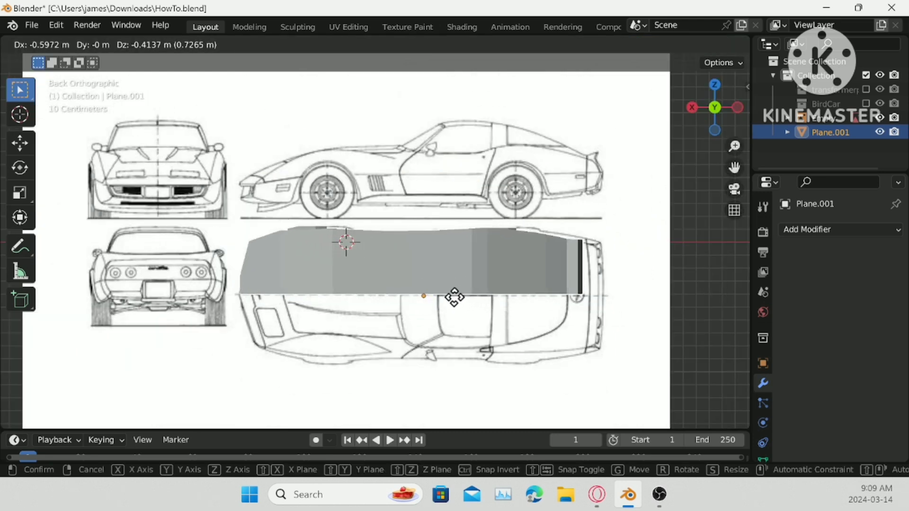
click(455, 298)
middle_drag(455, 304, 450, 333)
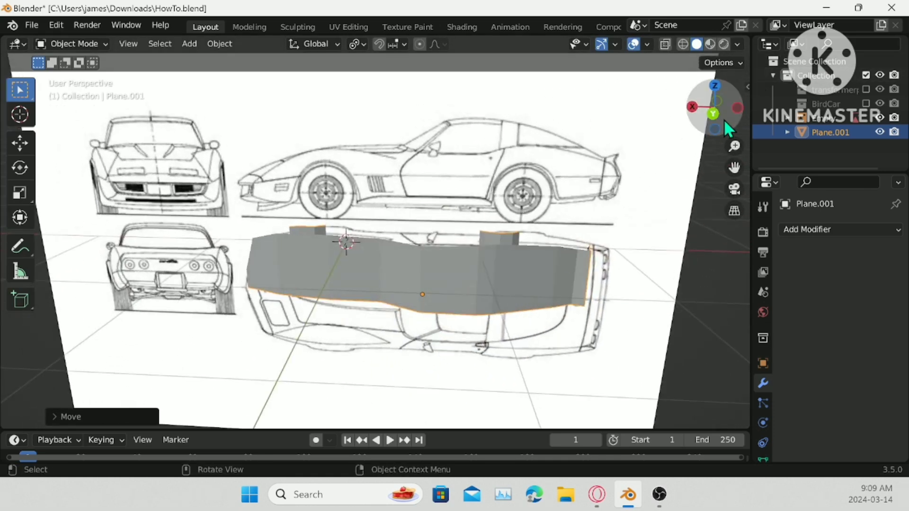
click(712, 115)
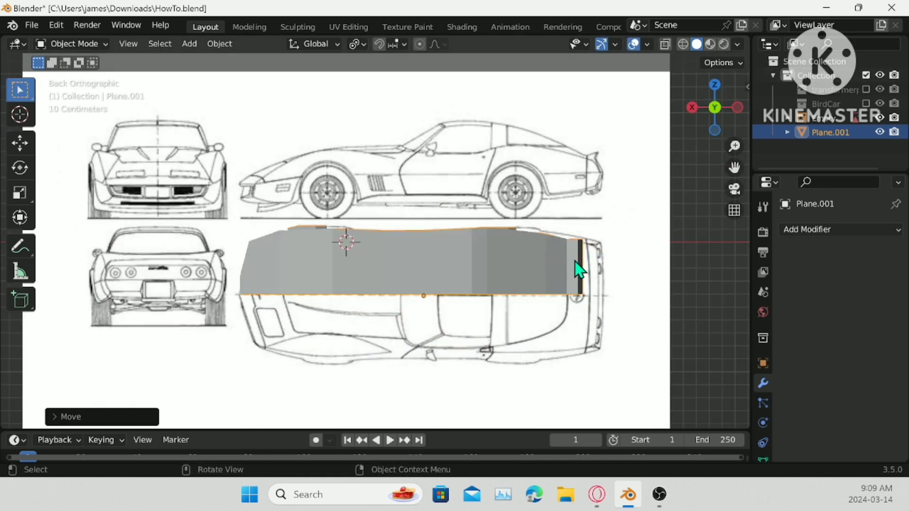
- Shift the half body along X towards the top-view car's rear and scale it about 1.05 along X to match its length
key(g)
key(x)
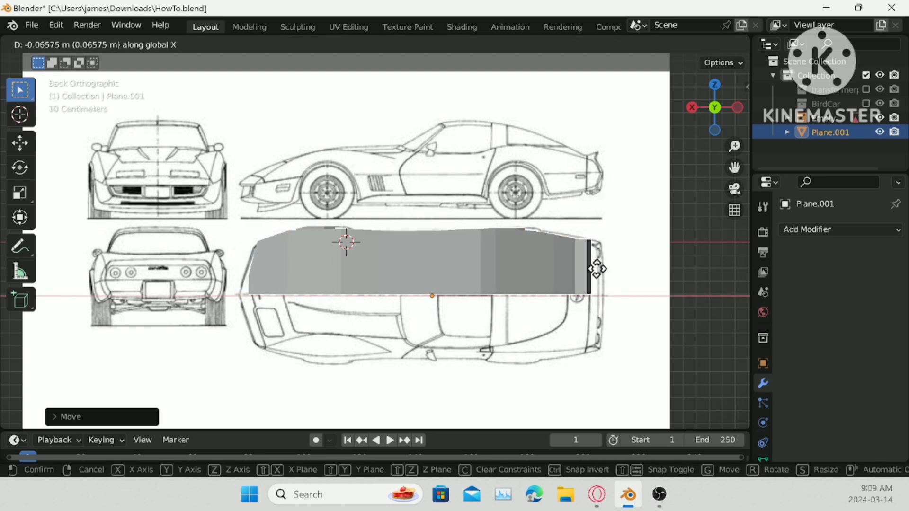
click(602, 279)
key(s)
key(x)
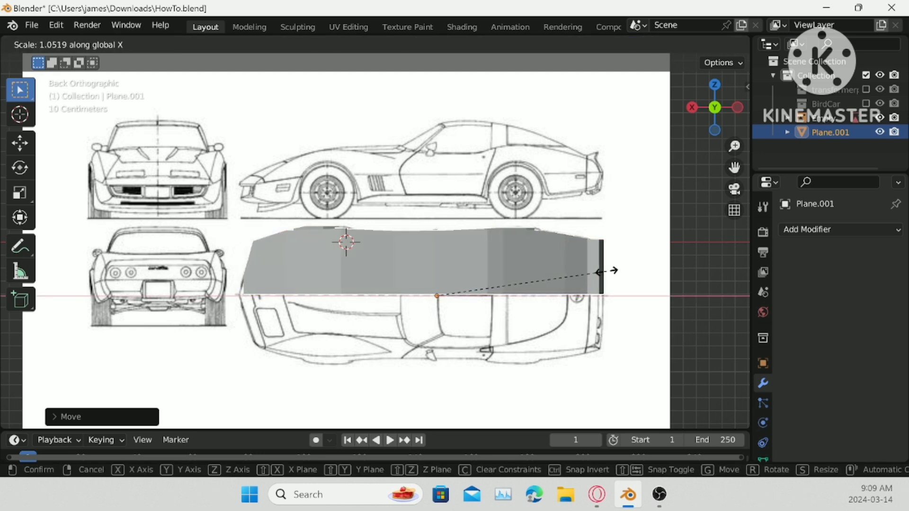
click(600, 273)
- Add a Mirror modifier to the half car body with only the Y axis active and Clipping enabled
click(851, 229)
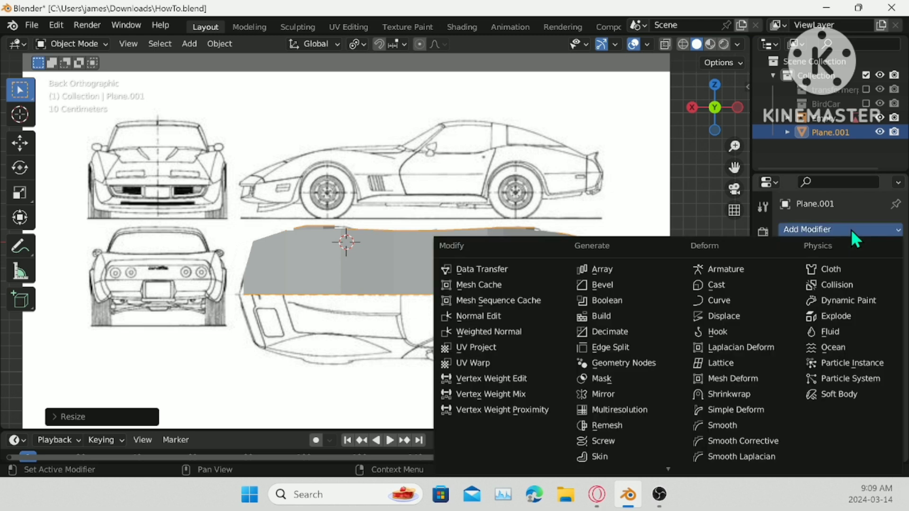
click(620, 393)
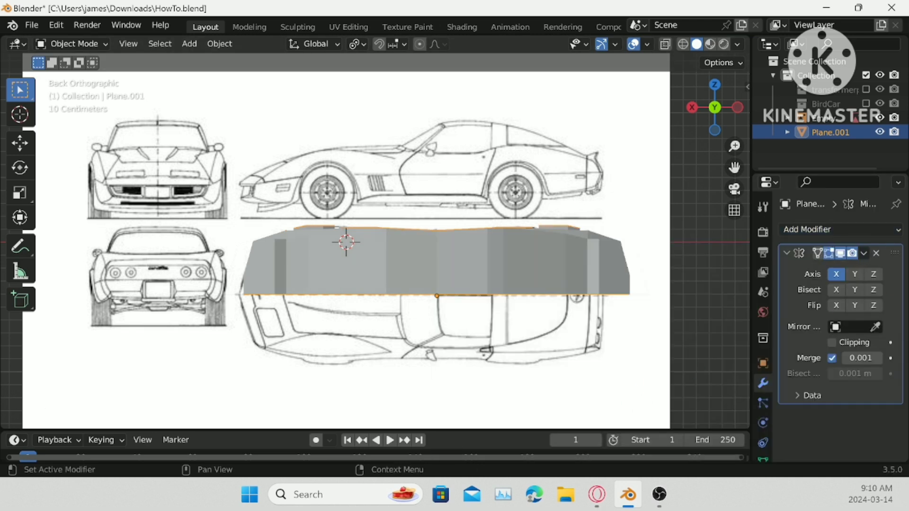
click(854, 274)
click(835, 277)
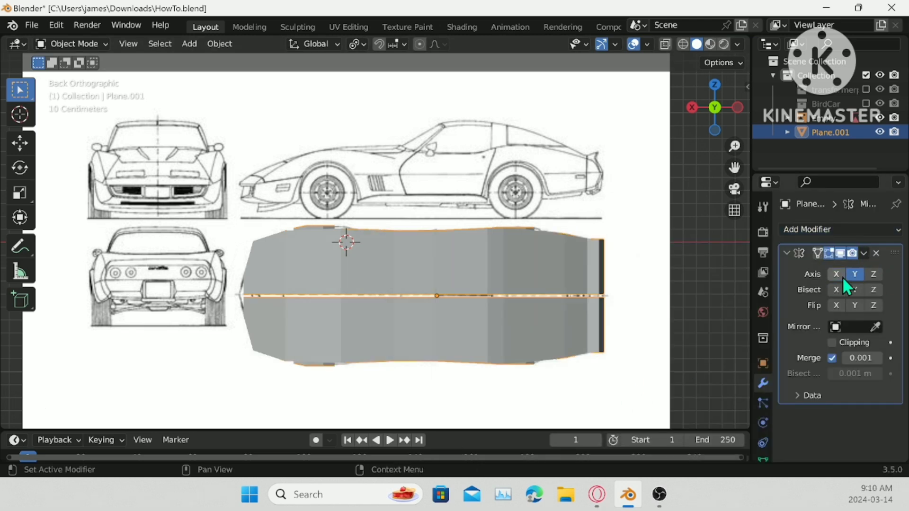
- Move the mirrored car body along the global Y axis, clear of the blueprint
middle_drag(660, 291, 553, 274)
key(g)
key(y)
click(572, 290)
- Lower all vertices of the modelled half slightly along Z to close the gap at the mirror seam
key(Tab)
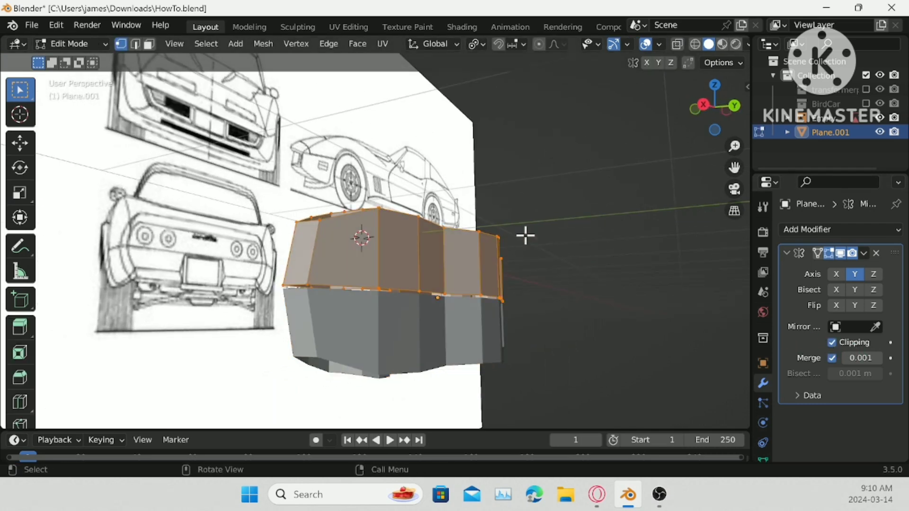
key(g)
key(z)
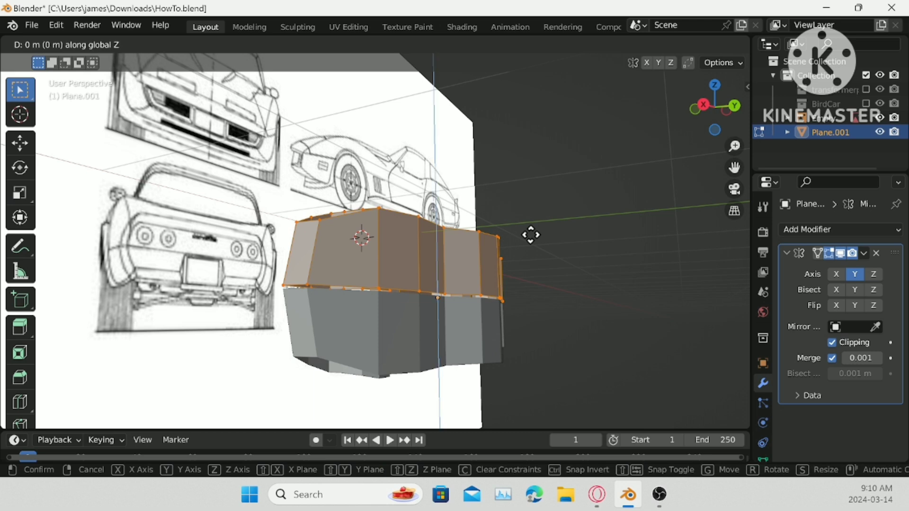
click(530, 237)
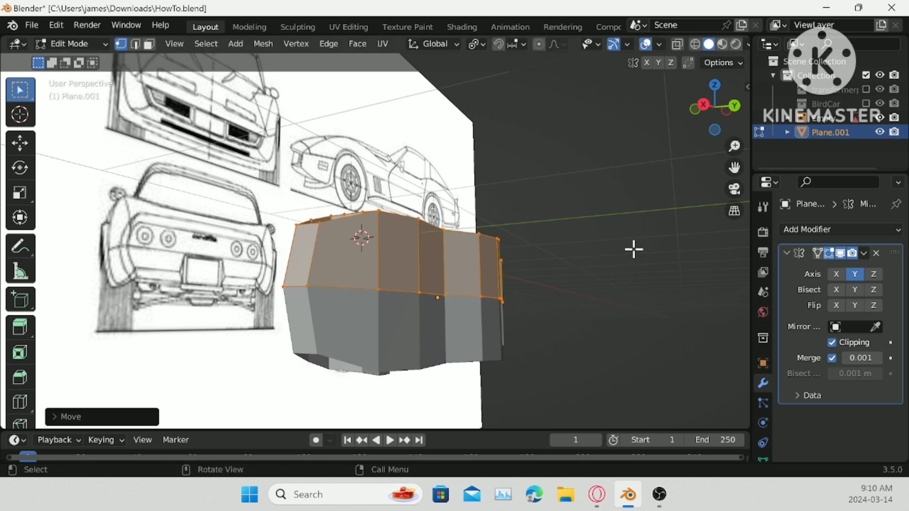
key(g)
key(Escape)
middle_drag(620, 244, 577, 237)
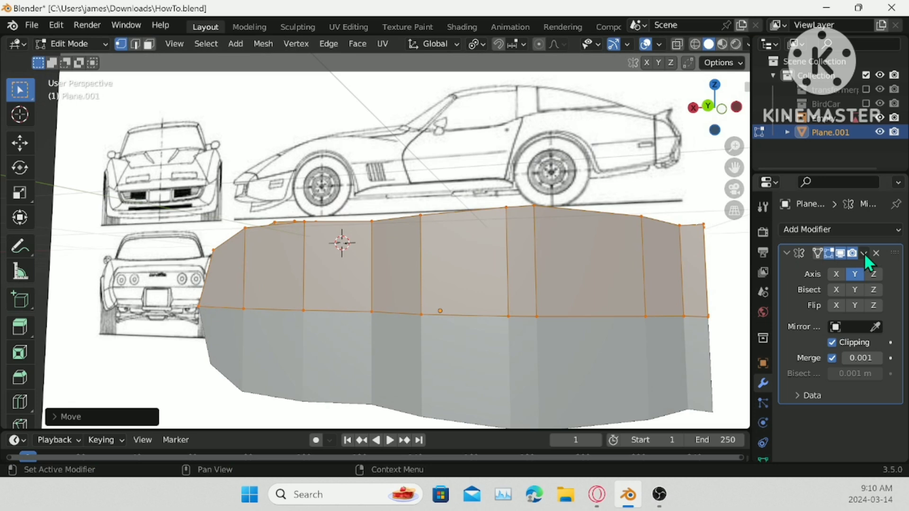
key(Tab)
- Hide the blueprint reference image
middle_drag(406, 257, 544, 265)
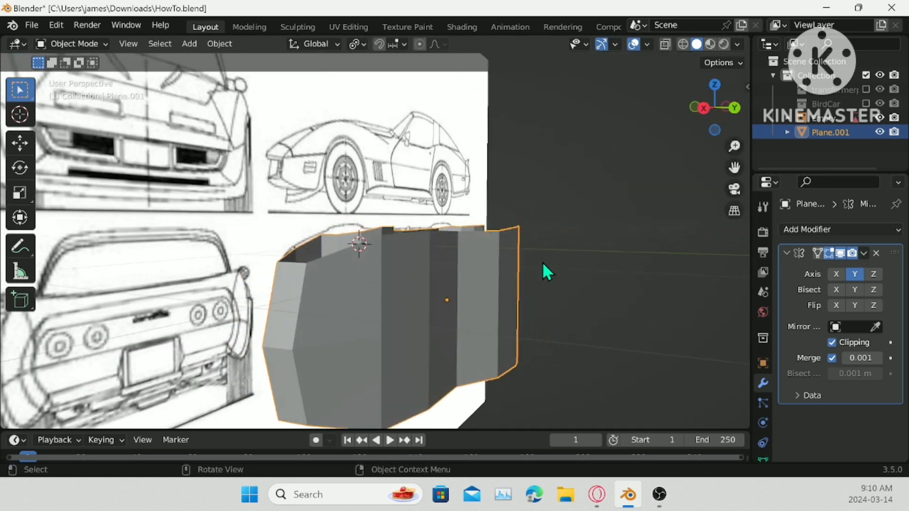
click(408, 156)
key(h)
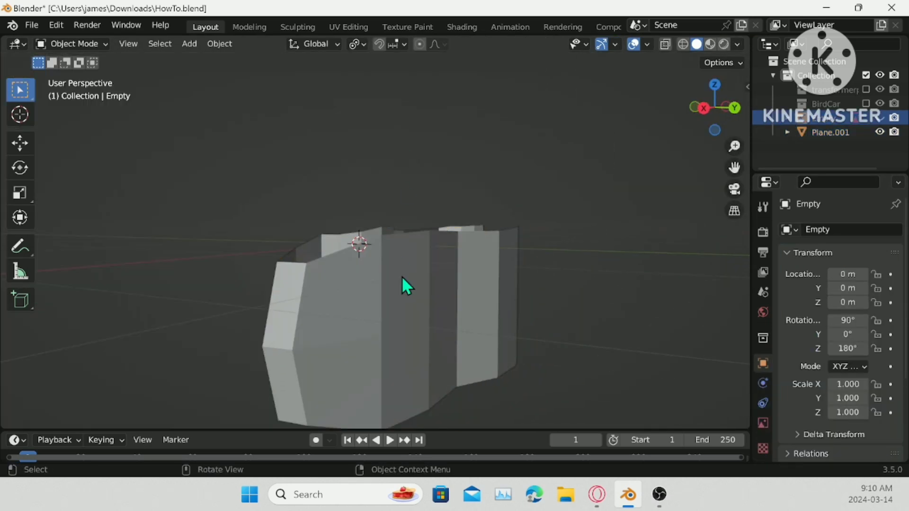
- Rotate the mirrored car body 90° about the X axis
click(487, 286)
text(rx9)
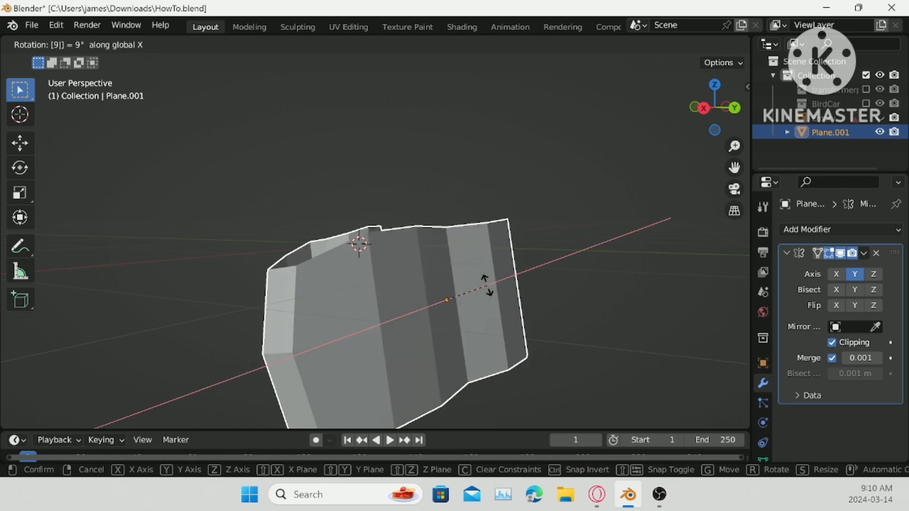
text(0)
key(Return)
- In the front side view, fill the three rear spoiler vertices with a face and the tail outline below with another
middle_drag(503, 290, 546, 237)
key(Tab)
click(726, 128)
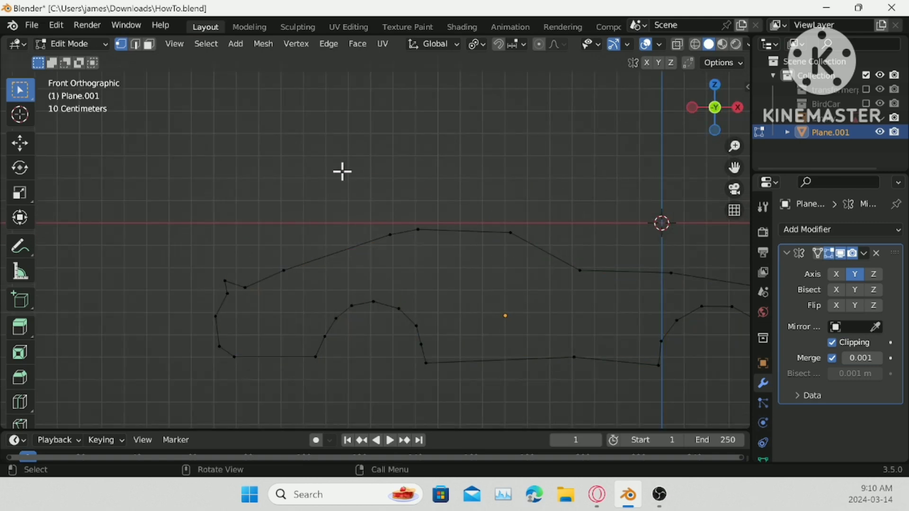
shift+scroll(294, 138, down, 3)
scroll(130, 211, up, 4)
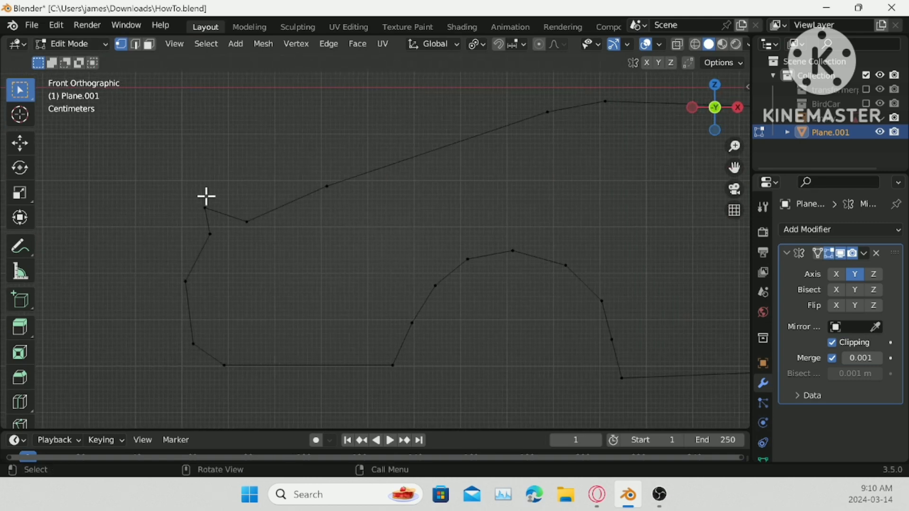
drag(169, 188, 254, 241)
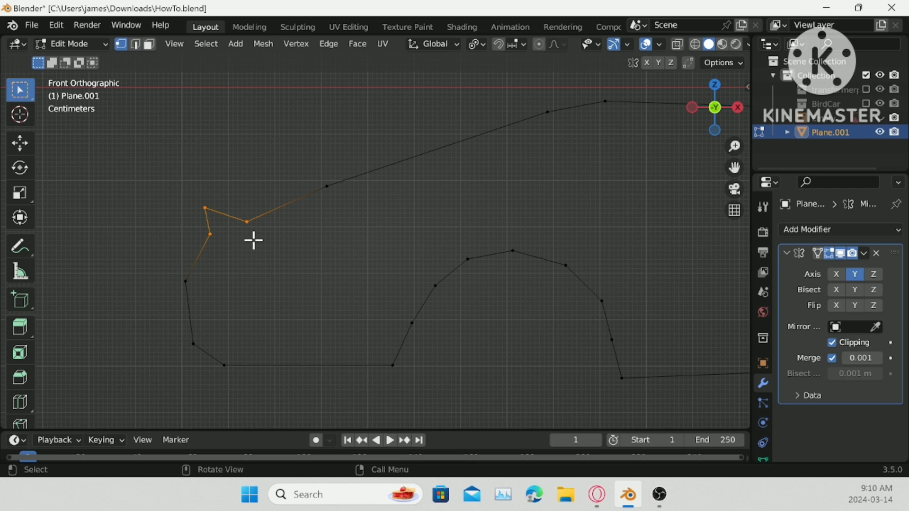
key(f)
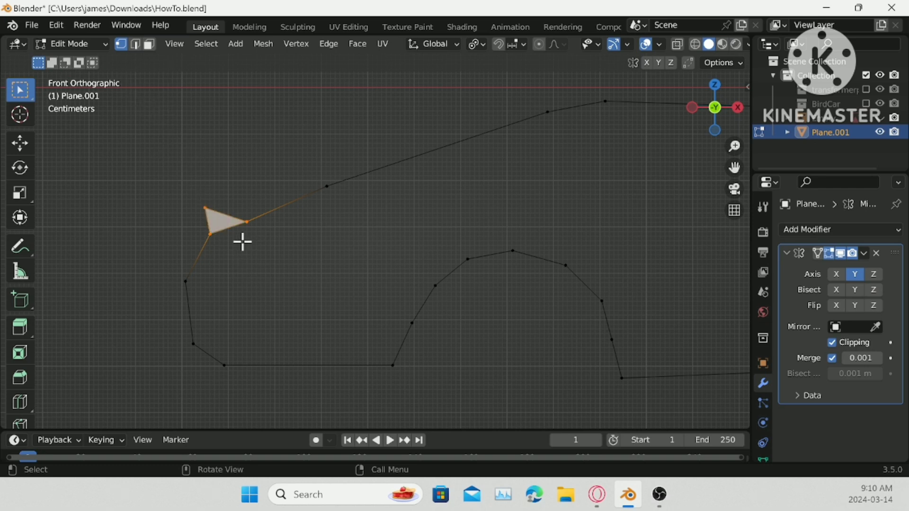
ctrl+click(224, 364)
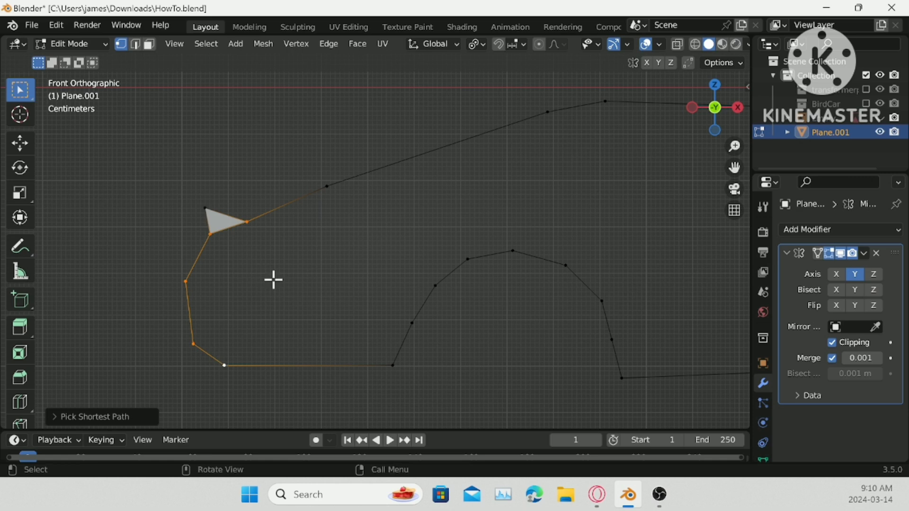
key(f)
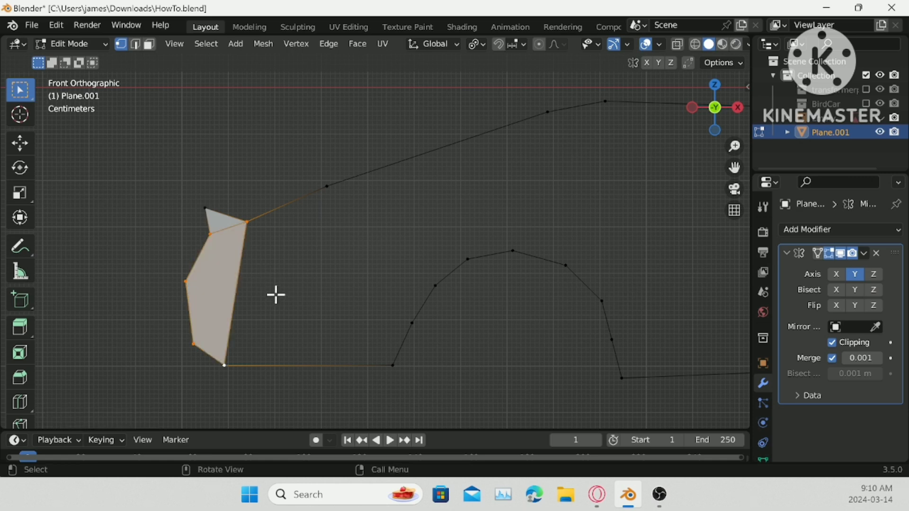
- Knife-cut across the tail face from its middle rear vertex to the opposite front edge
click(21, 423)
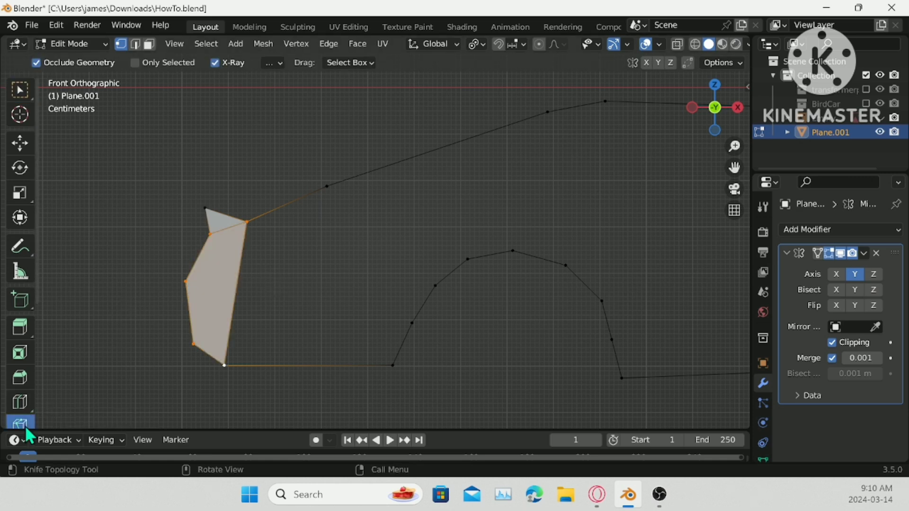
click(27, 408)
scroll(29, 407, down, 2)
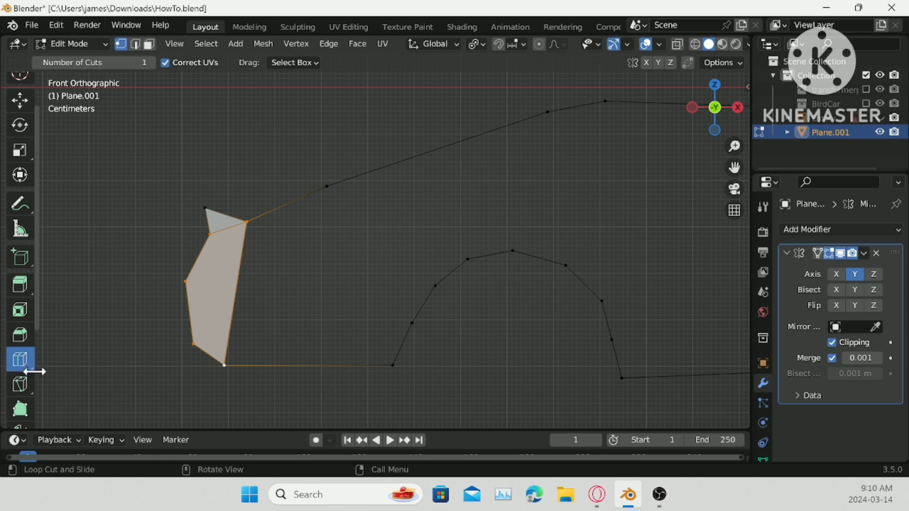
click(20, 384)
click(185, 281)
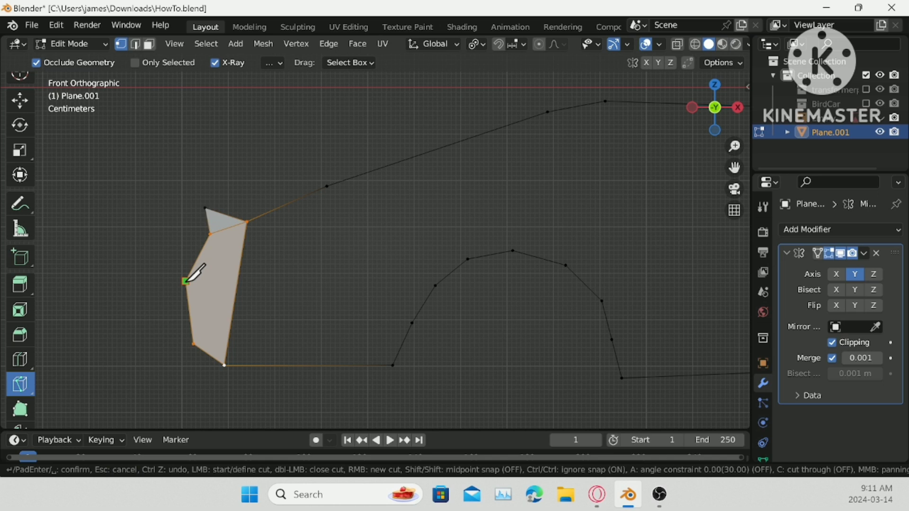
click(185, 281)
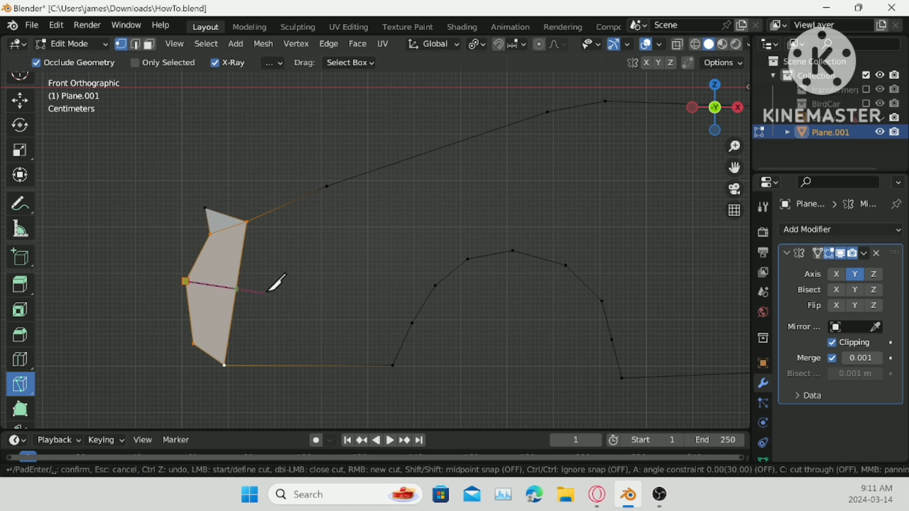
click(236, 290)
key(Return)
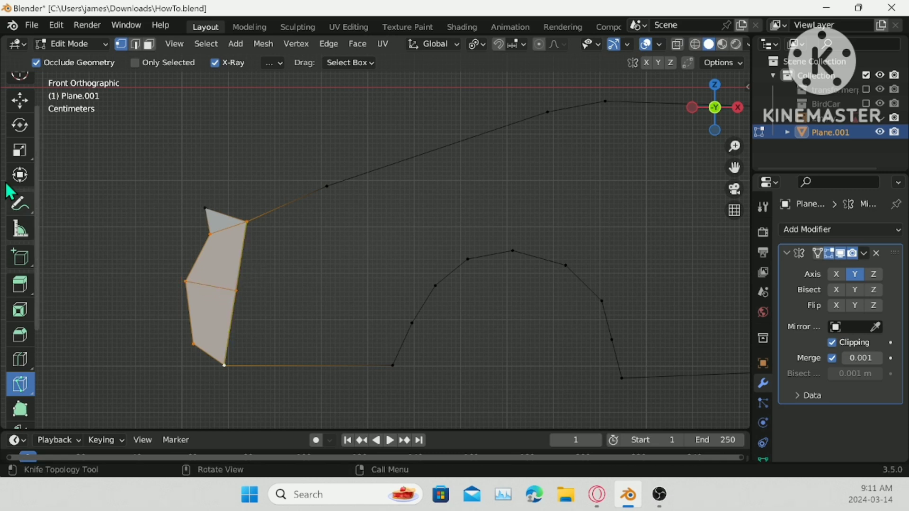
- Fill the lower rear side with a face from the new cut vertex to the rear wheel arch's second-lowest vertex
scroll(21, 145, up, 3)
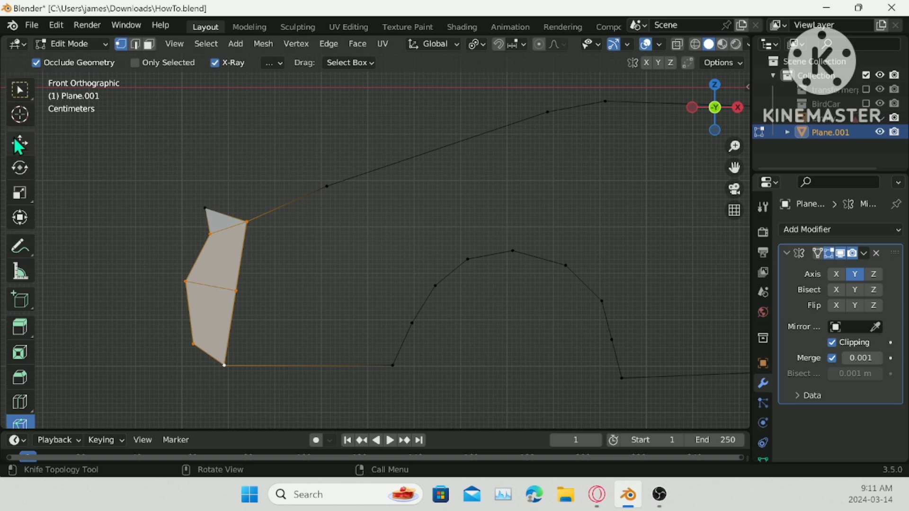
click(19, 90)
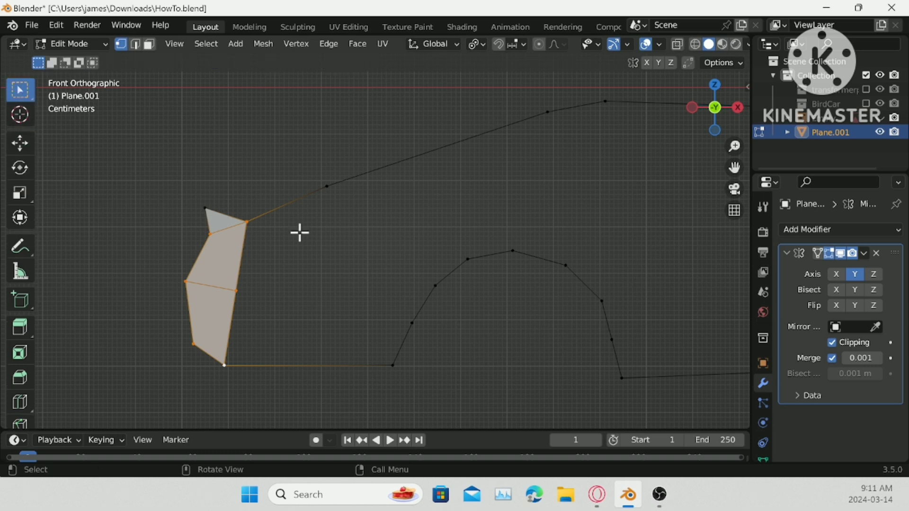
click(232, 292)
ctrl+click(411, 322)
key(f)
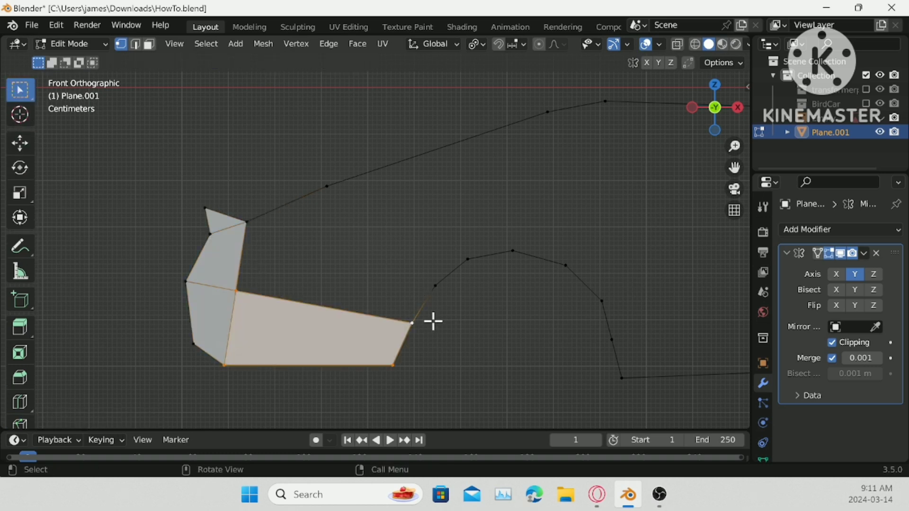
- Add a centred loop cut across the upper tail face and fill a second strip from it to the rear wheel arch
click(427, 288)
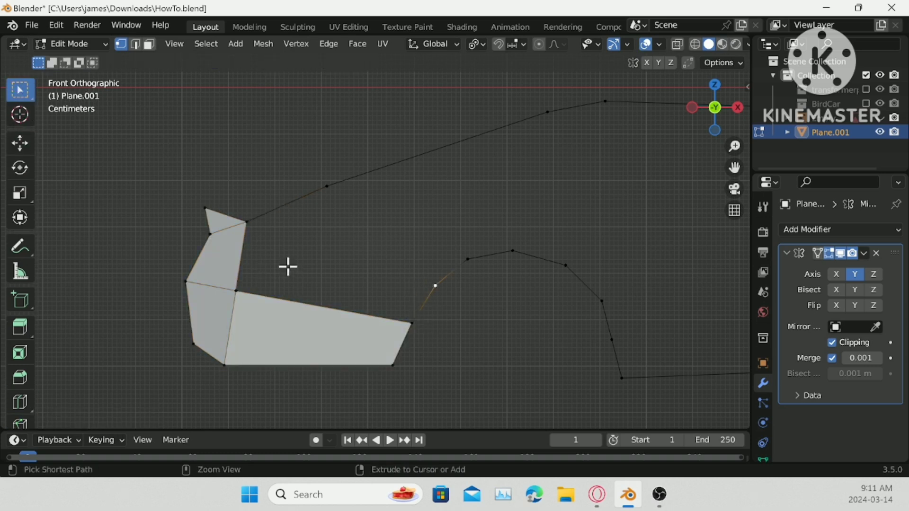
key(ctrl+r)
click(243, 257)
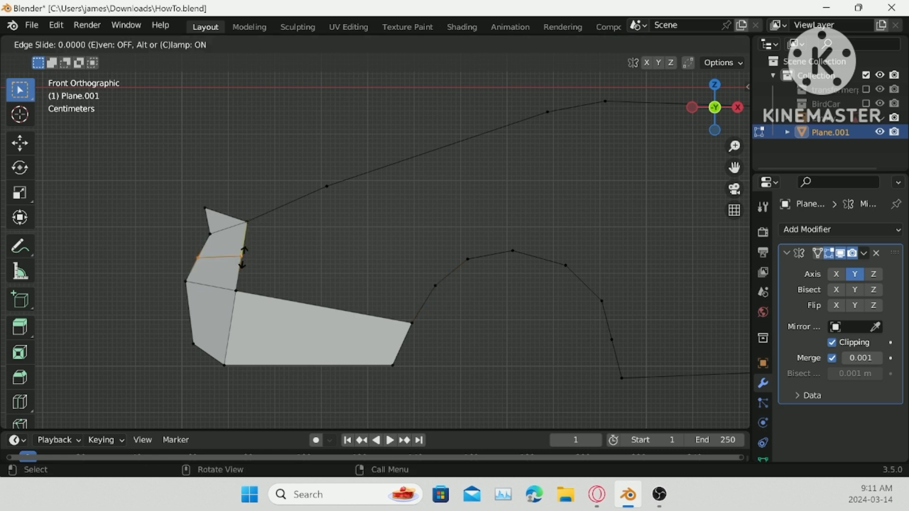
right_click(235, 283)
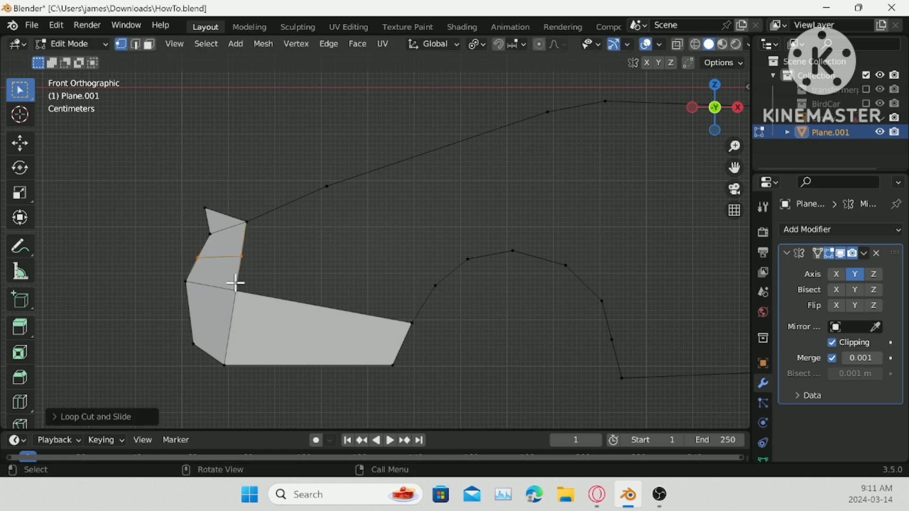
ctrl+click(429, 289)
key(f)
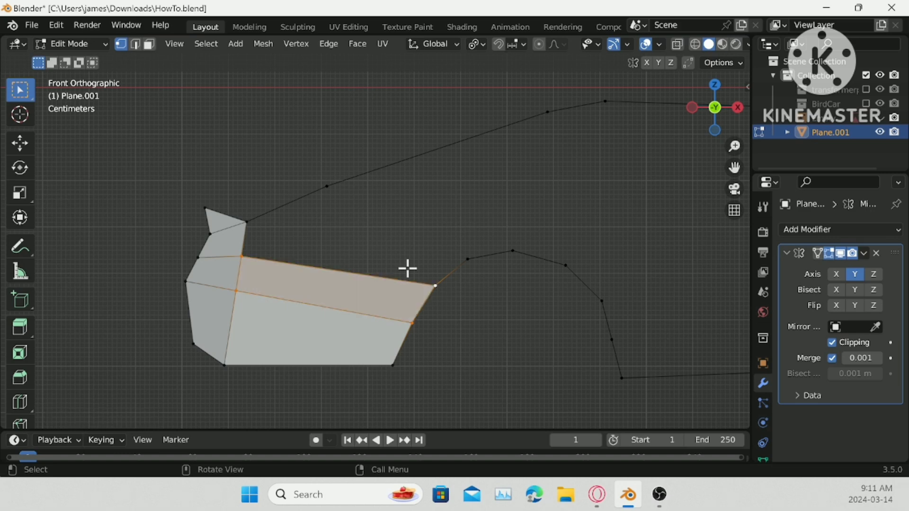
- Fill two more faces between the upper tail, the first roofline vertex and the top of the rear wheel arch
click(469, 259)
ctrl+click(248, 220)
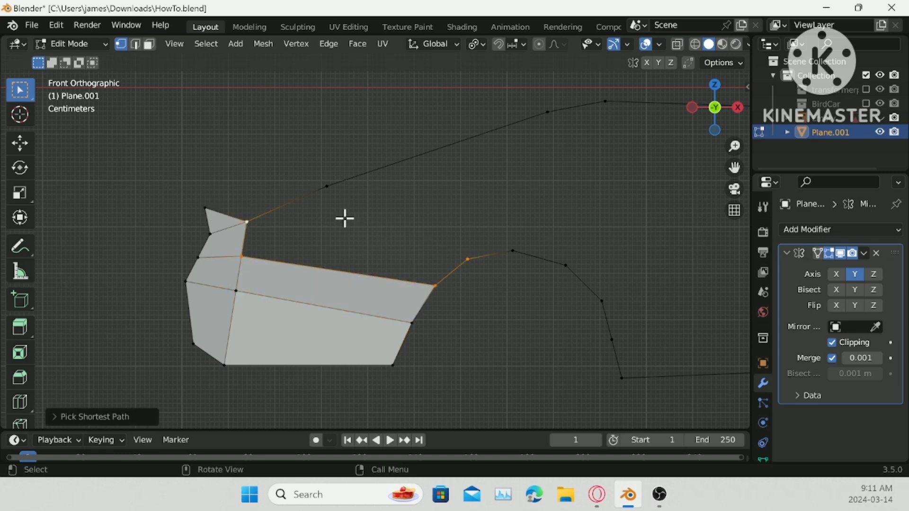
key(f)
click(327, 187)
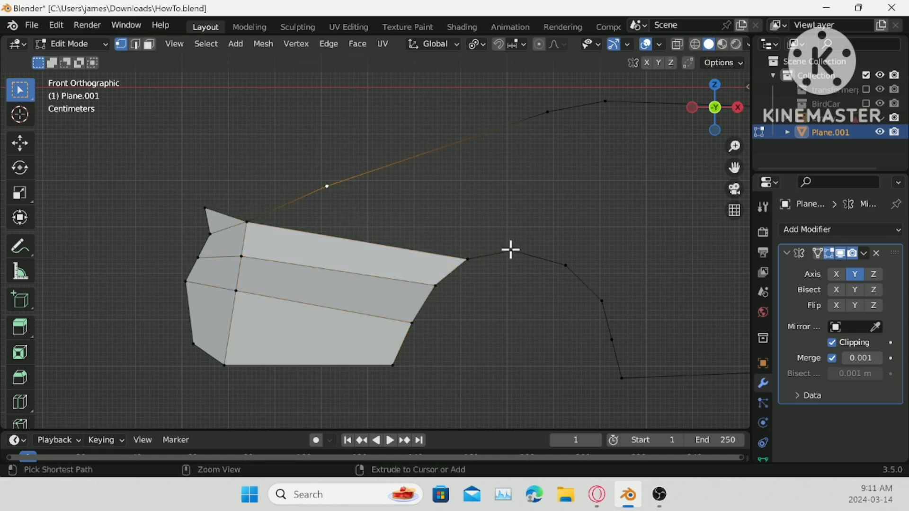
ctrl+click(509, 248)
key(f)
- Fill three faces from the roofline down to the front half of the rear wheel arch, ending at the windshield's top vertex
shift+middle_drag(539, 176, 307, 235)
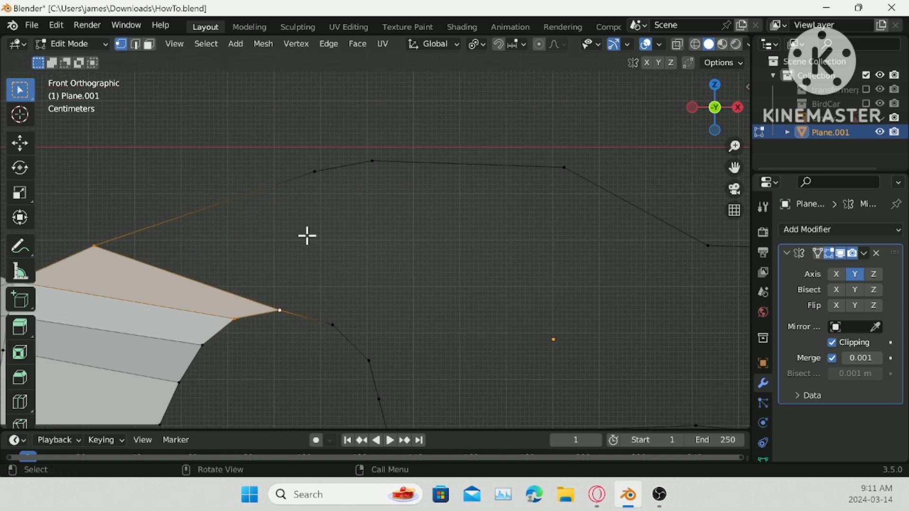
ctrl+click(333, 324)
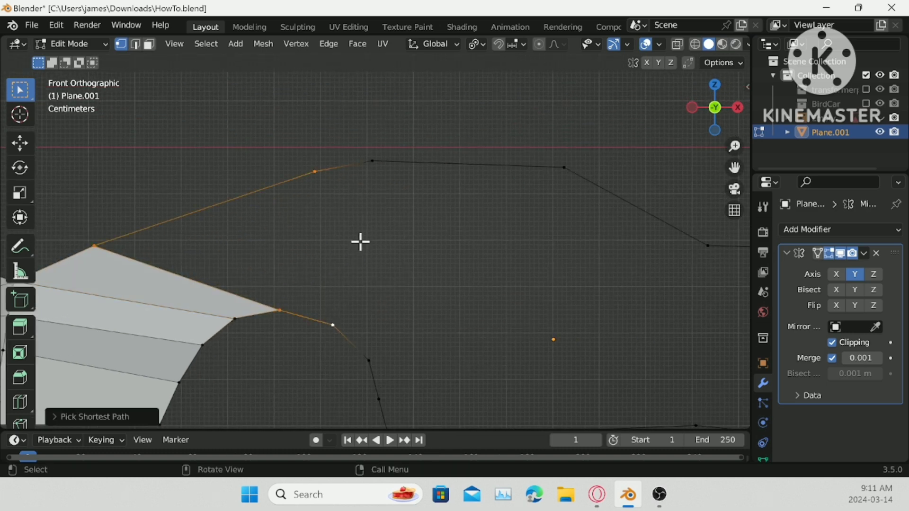
key(f)
click(373, 162)
ctrl+click(369, 359)
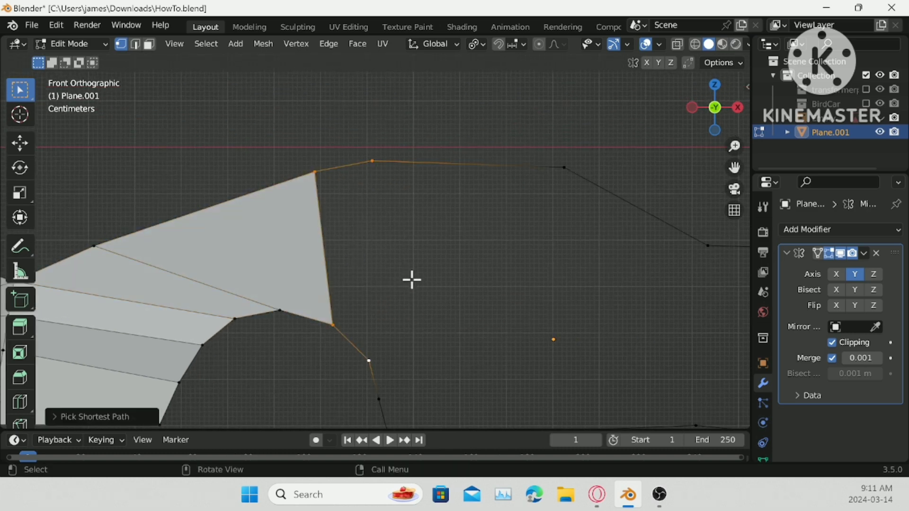
key(f)
click(563, 168)
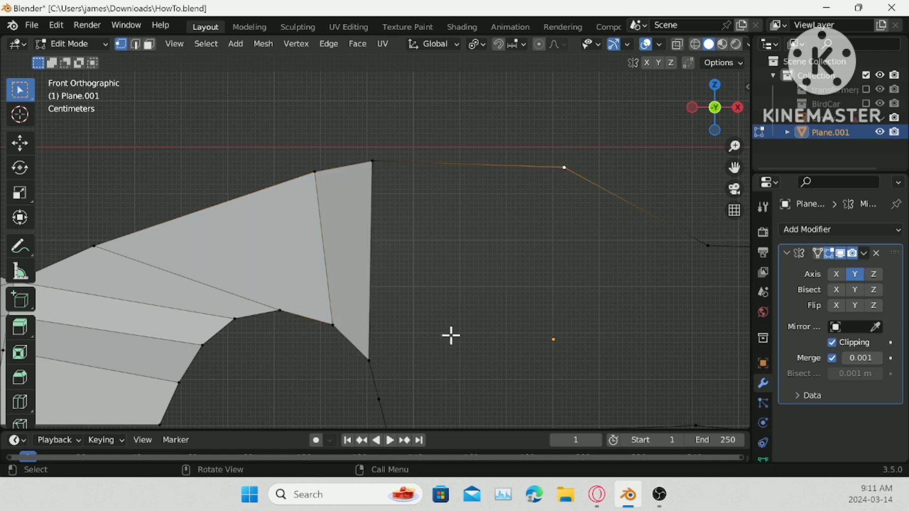
ctrl+click(378, 399)
key(f)
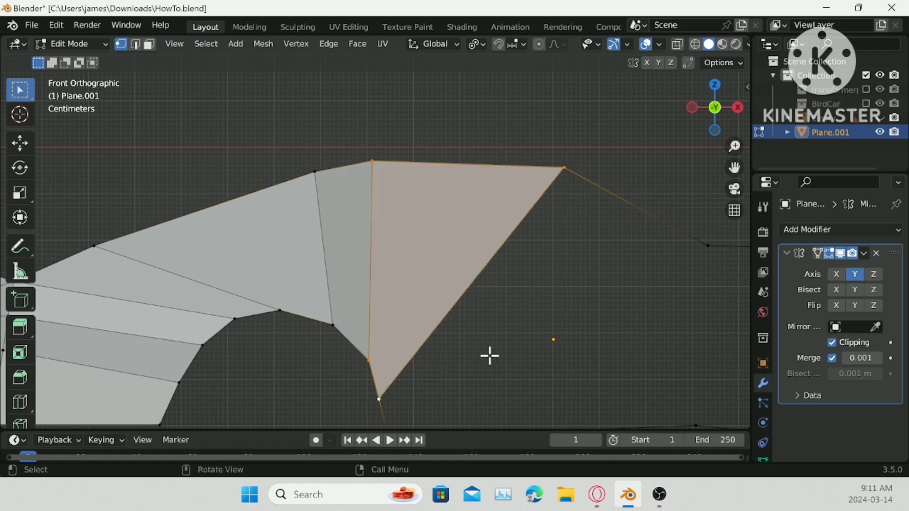
- Fill two faces joining the rear wheel arch's front corner, the windshield base and the middle sill vertex
shift+middle_drag(493, 321, 412, 210)
scroll(313, 326, down, 4)
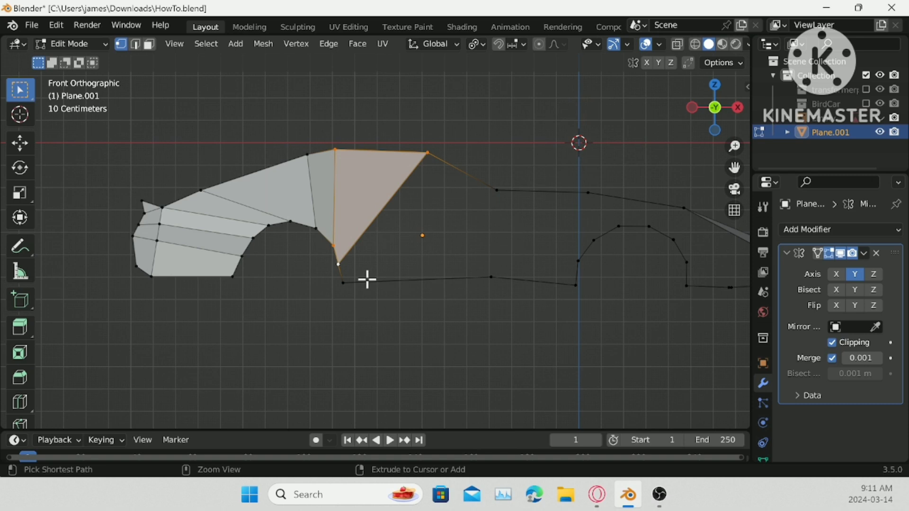
click(344, 282)
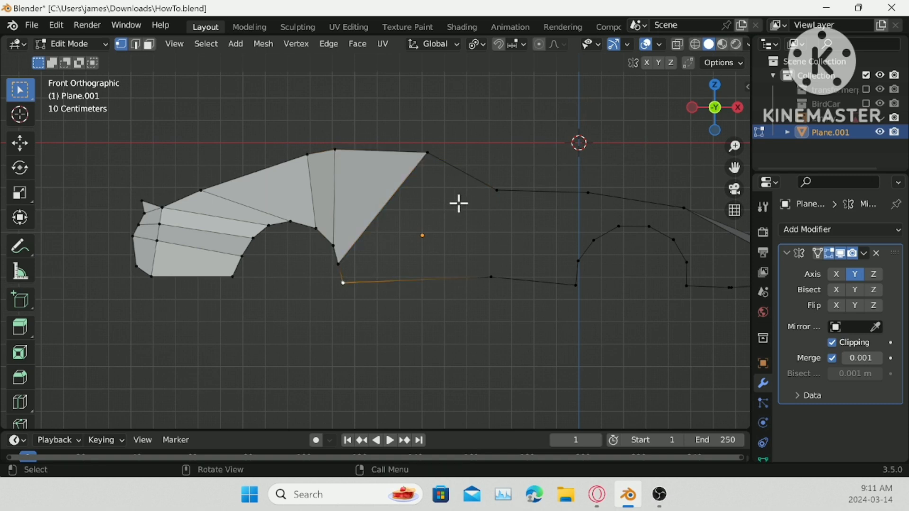
ctrl+click(496, 190)
key(f)
click(491, 277)
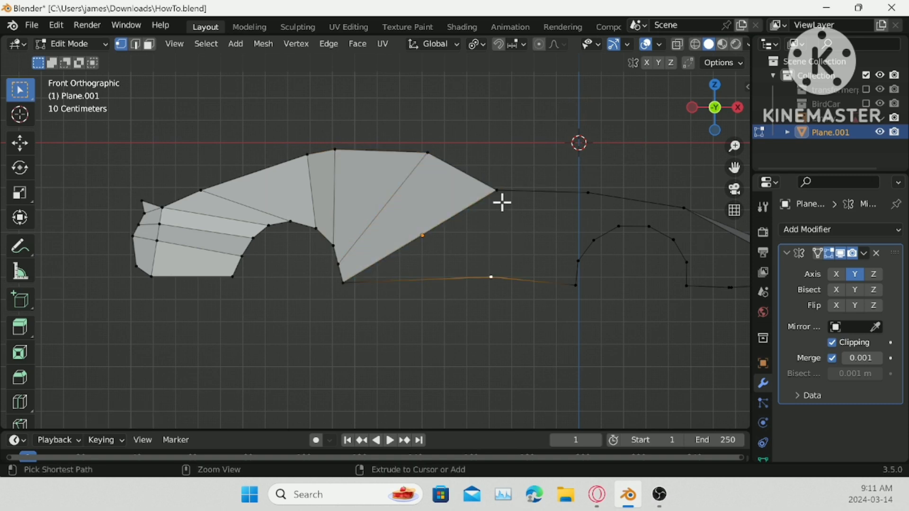
ctrl+click(495, 192)
key(f)
- Fill a face between the windshield base, the hood vertex, the sill and the front wheel arch's rear corner
shift+middle_drag(523, 238, 343, 251)
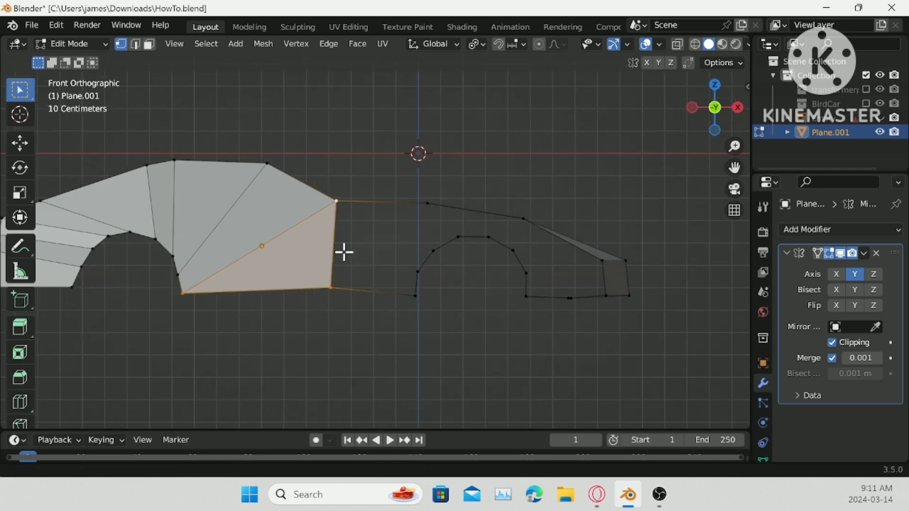
scroll(342, 247, up, 3)
click(320, 191)
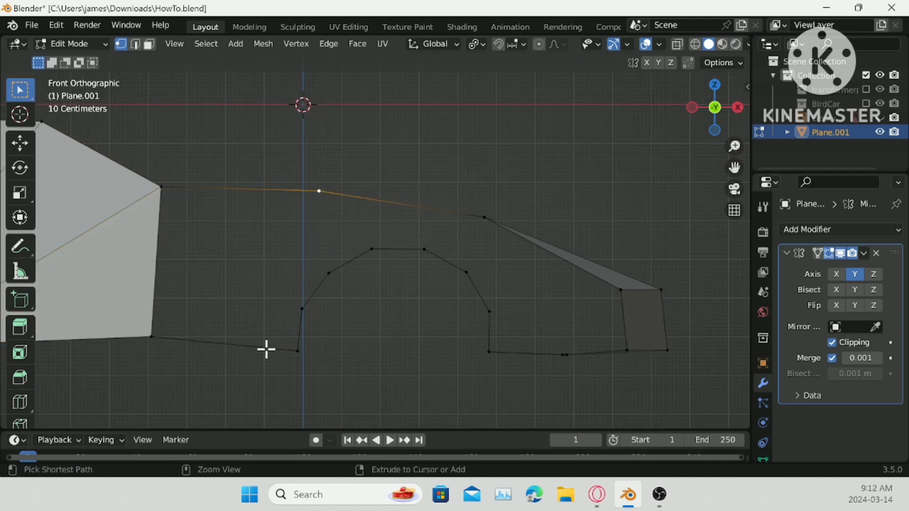
ctrl+click(289, 349)
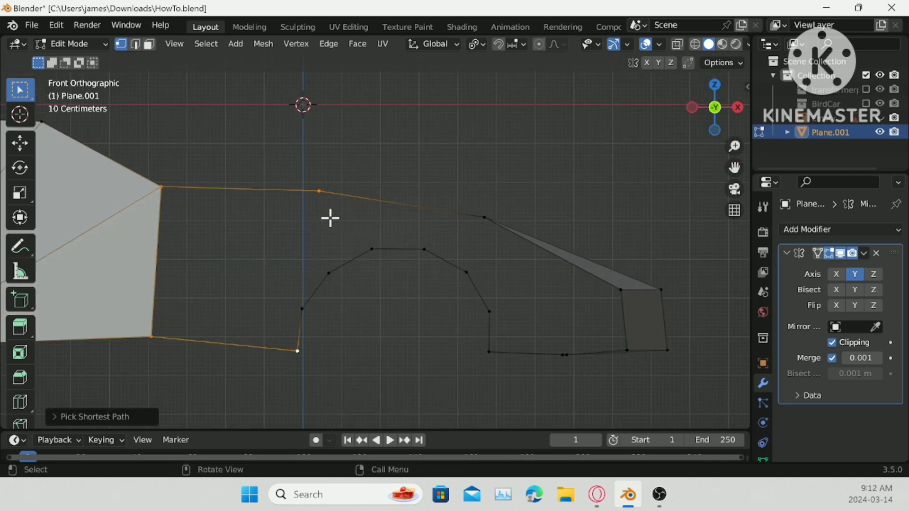
key(f)
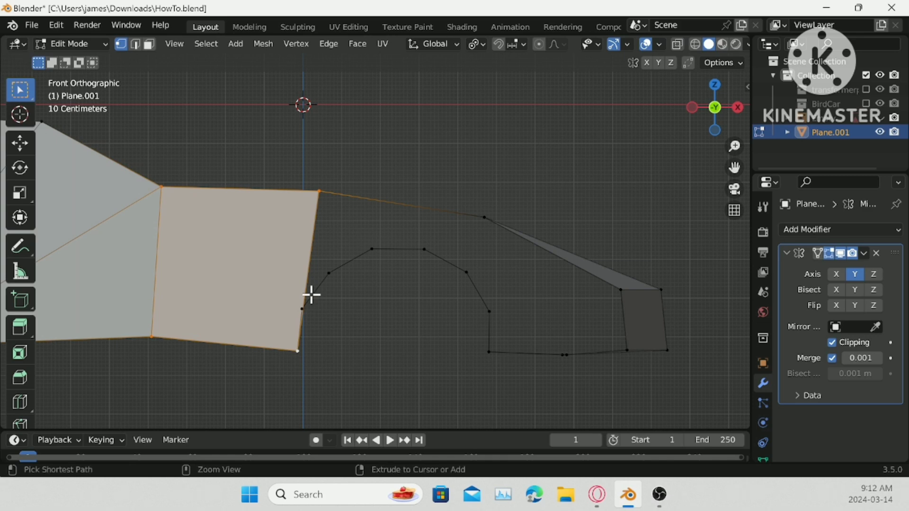
- Undo all the side face fills and the tail loop cut, back to the knife-cut tail face
key(ctrl+z)
scroll(228, 292, down, 4)
click(149, 44)
shift+middle_drag(188, 169, 308, 188)
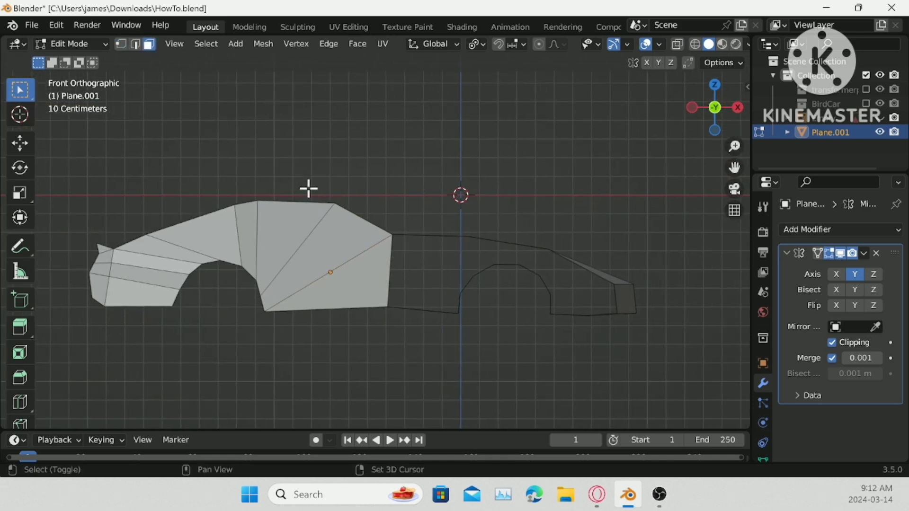
key(ctrl+z)
key(ctrl+z)
key(ctrl+z)
key(ctrl+z)
key(ctrl+z)
key(ctrl+z)
key(ctrl+z)
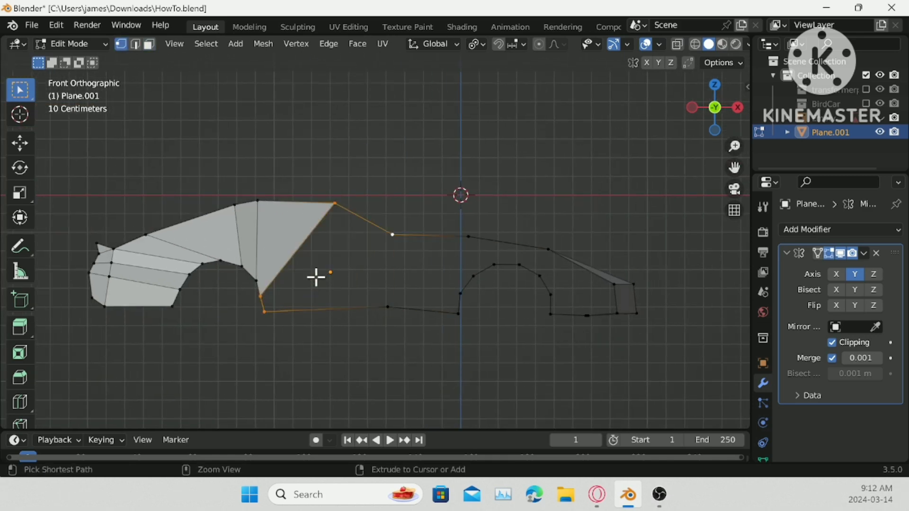
key(ctrl+z)
key(ctrl+z)
key(ctrl+z)
key(ctrl+z)
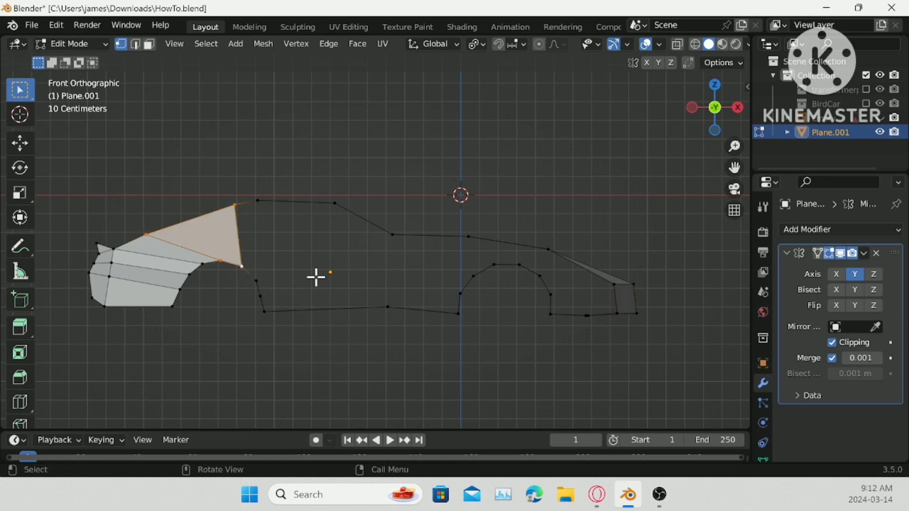
key(ctrl+z)
key(ctrl+z)
key(ctrl+z)
key(ctrl+z)
key(ctrl+z)
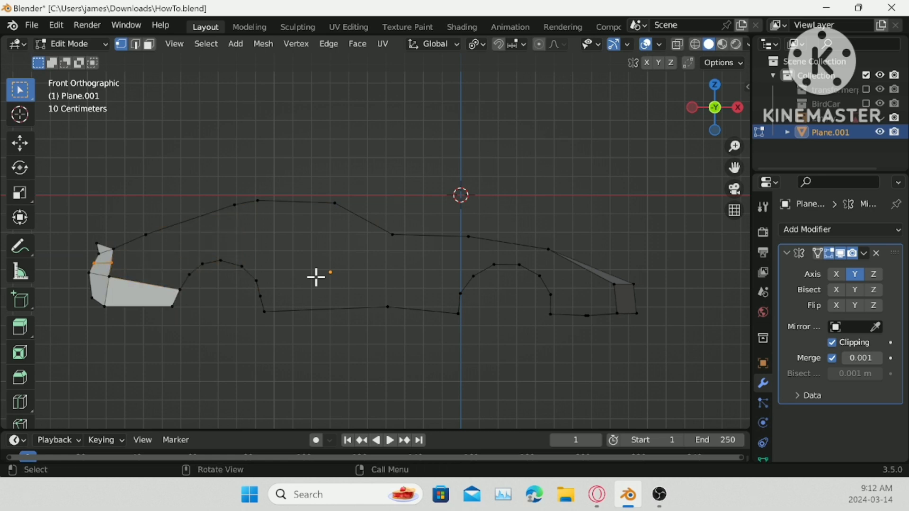
key(ctrl+z)
key(ctrl+z)
key(ctrl+z)
key(ctrl+z)
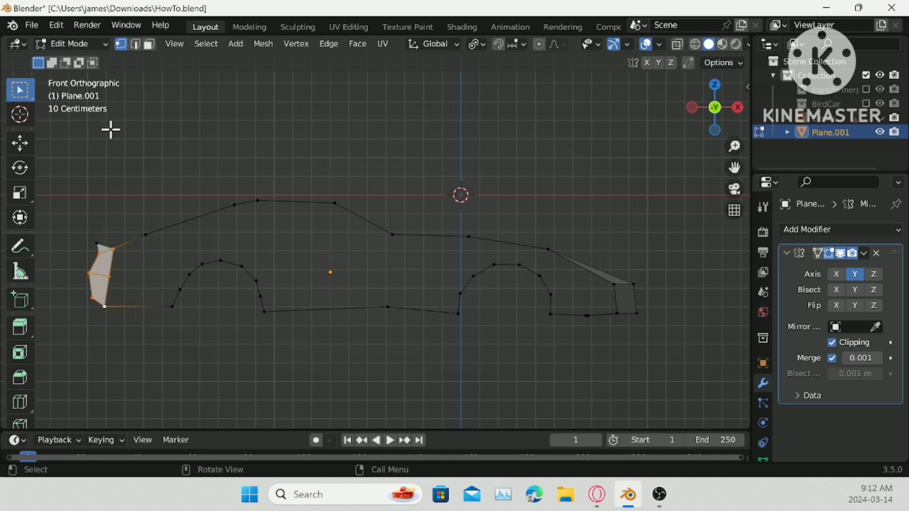
- Delete the knife-cut vertex on the tail's front edge, together with the two tail faces attached to it
click(148, 44)
shift+middle_drag(159, 456, 265, 452)
scroll(233, 263, up, 1)
shift+middle_drag(193, 222, 456, 176)
scroll(322, 224, up, 3)
click(262, 213)
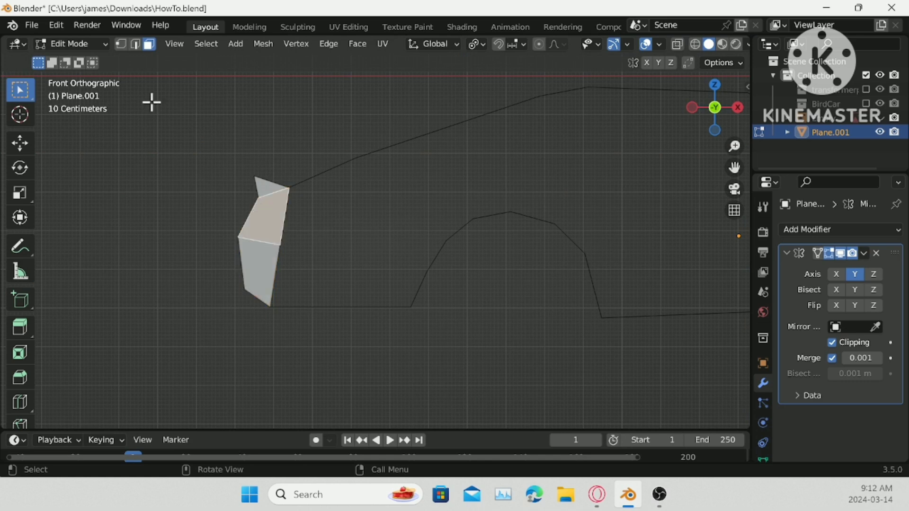
click(121, 44)
drag(277, 243, 325, 280)
right_click(324, 280)
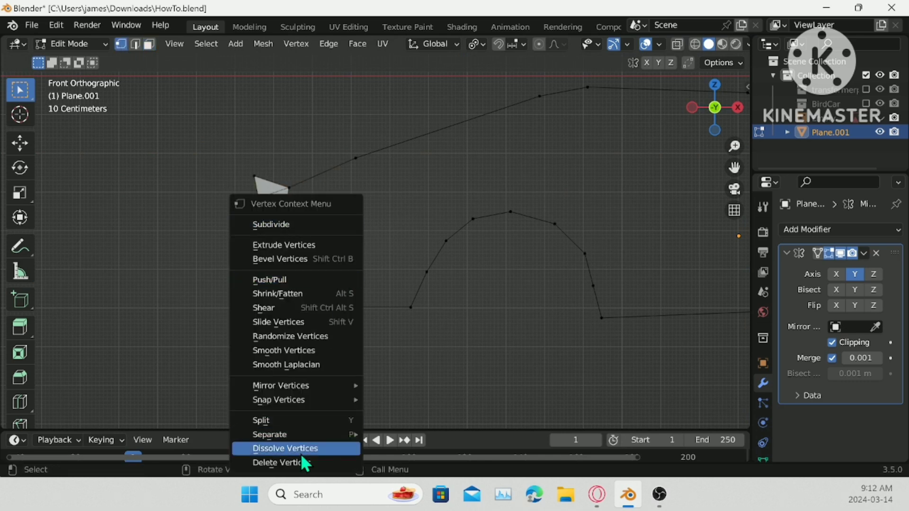
click(303, 454)
scroll(430, 311, up, 2)
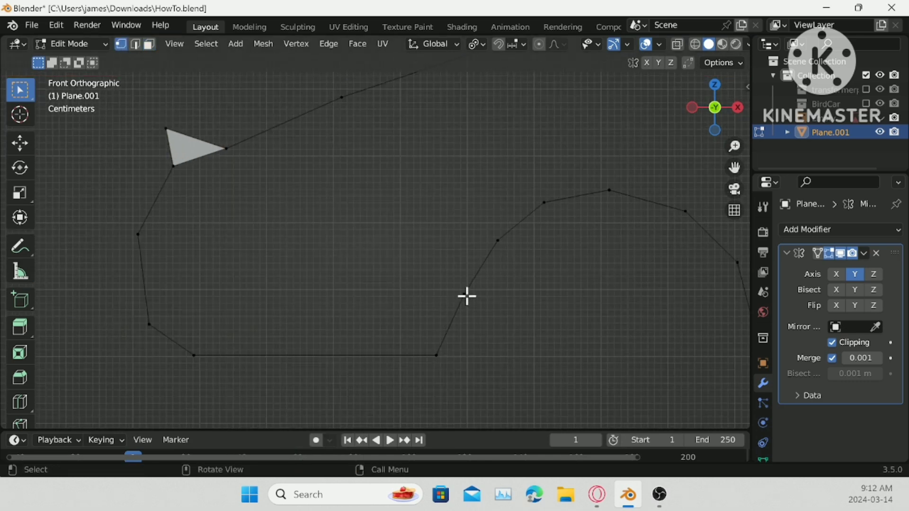
click(132, 314)
key(g)
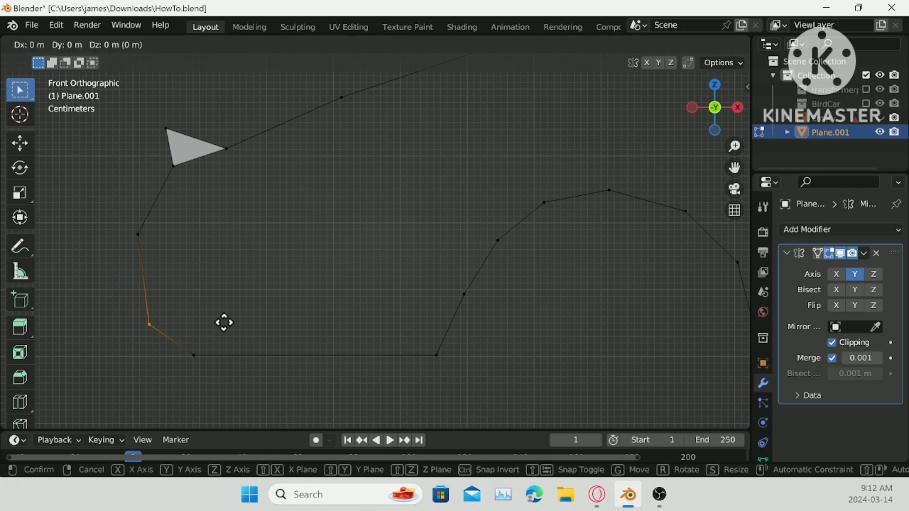
key(z)
right_click(221, 308)
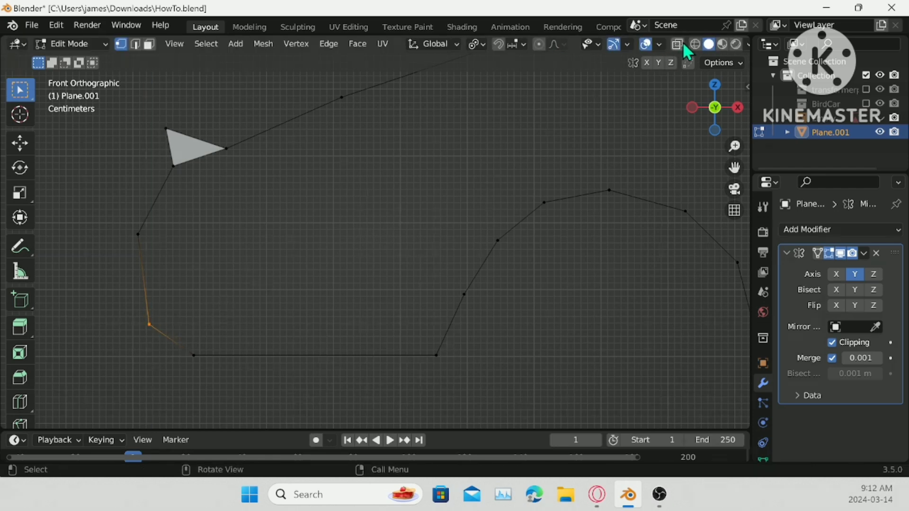
- With X-ray on, raise the lower rear body corner along Z until about level with the rear wheel arch's second-lowest rear vertex
drag(99, 274, 169, 330)
key(g)
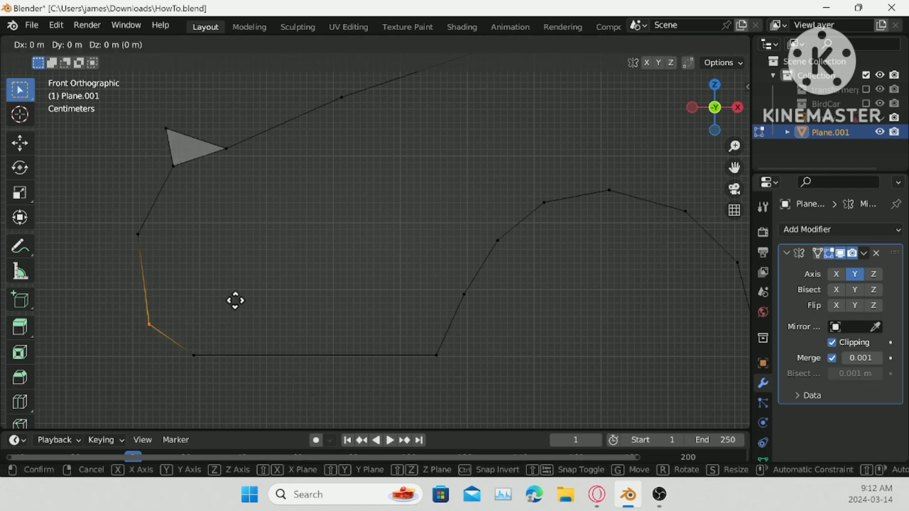
key(z)
click(237, 274)
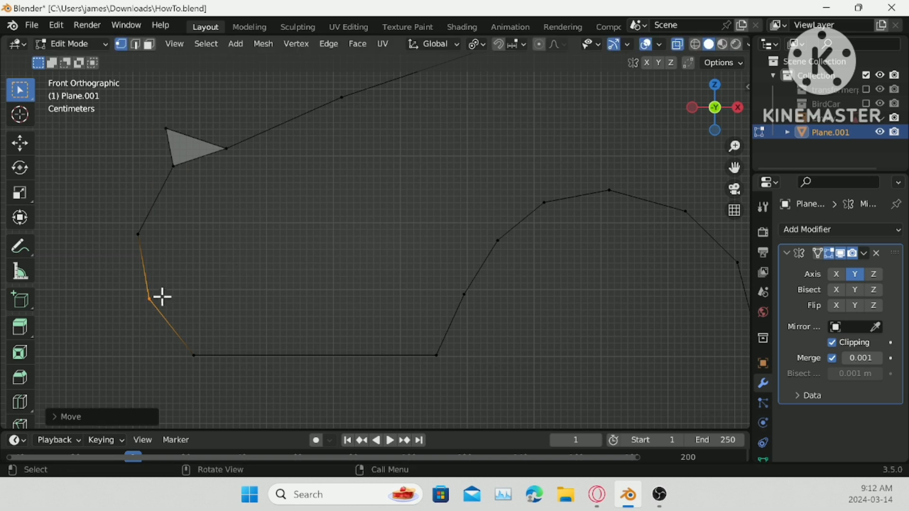
click(238, 297)
- Fill the lowest rear side face between the raised corner, the bottom edge and the rear wheel arch's second-lowest rear vertex
click(150, 301)
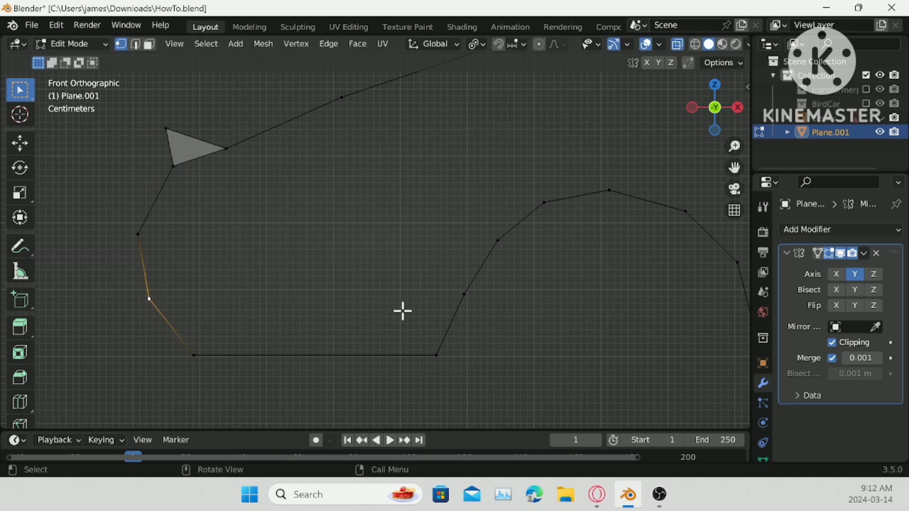
ctrl+click(479, 301)
key(f)
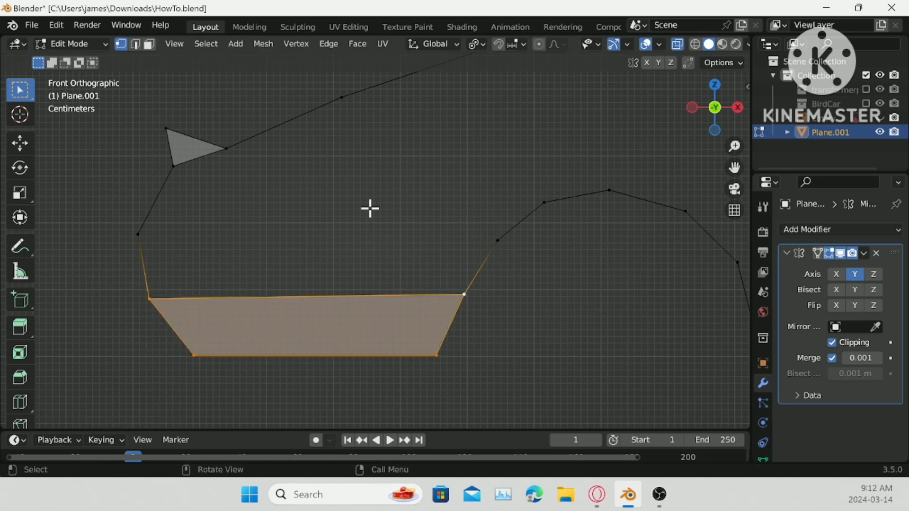
click(369, 207)
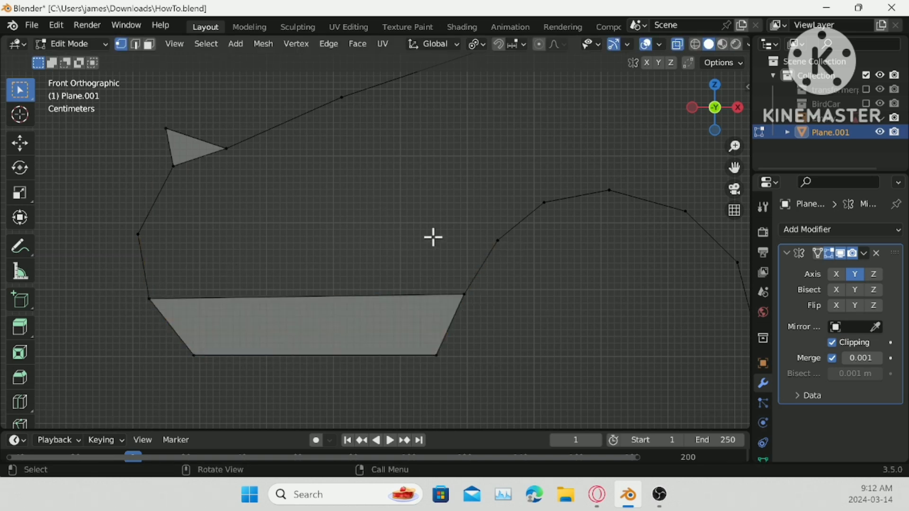
- Fill the side face directly above, from the rearmost outline vertex to the wheel arch's next vertex up
click(138, 234)
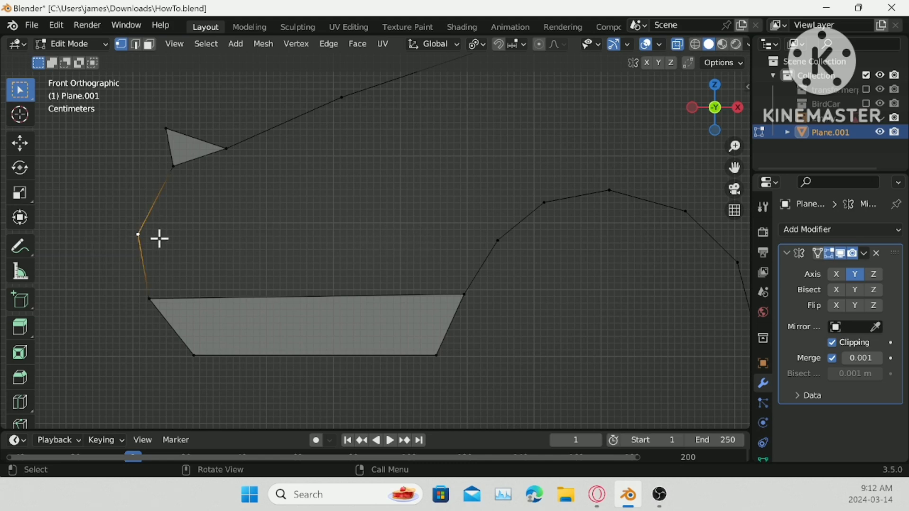
ctrl+click(499, 245)
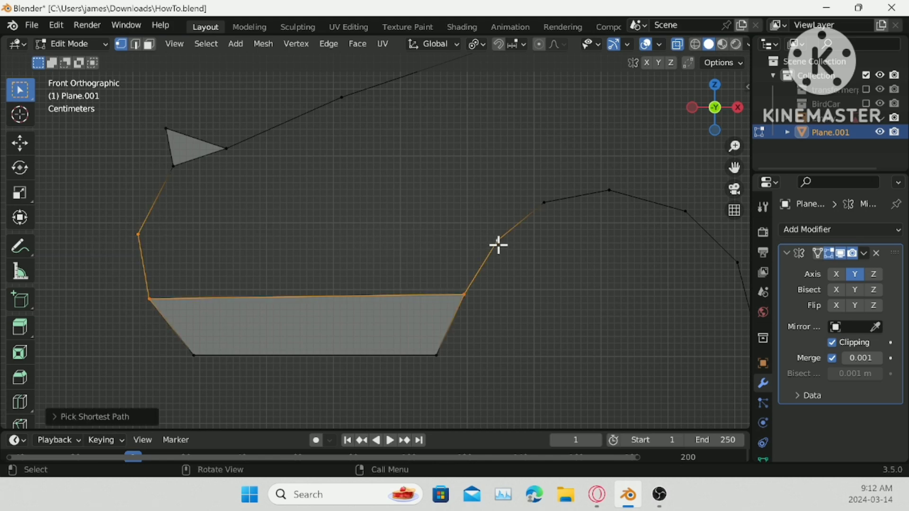
key(f)
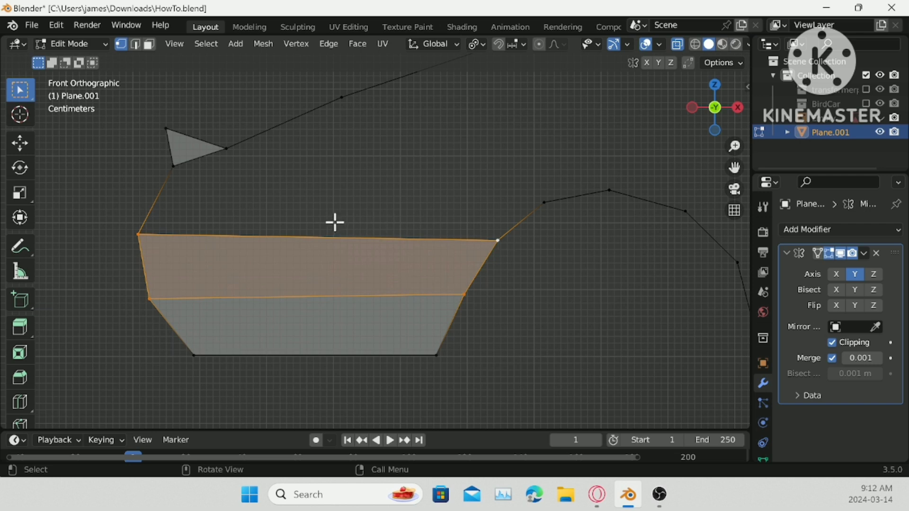
- Fill the open gap above the rear bumper side with a face spanning from the tail corner to the wheel arch
shift+middle_drag(428, 233, 414, 273)
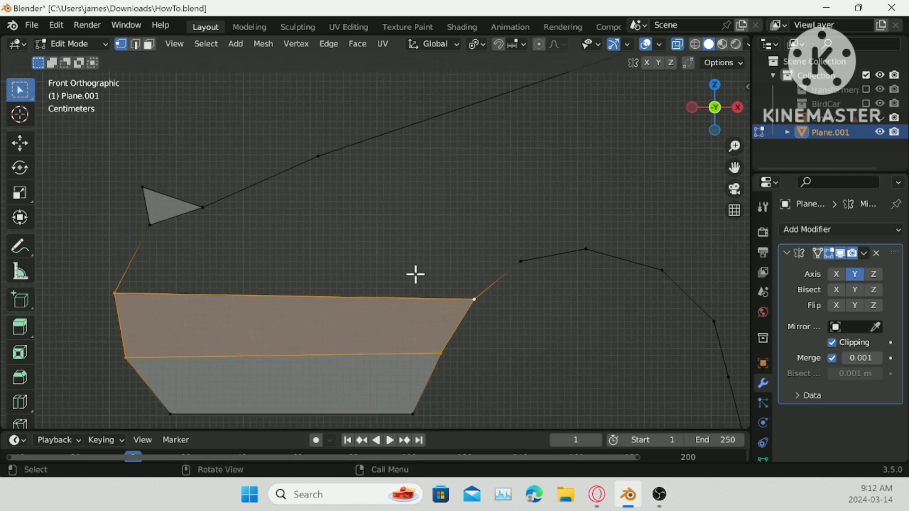
click(203, 209)
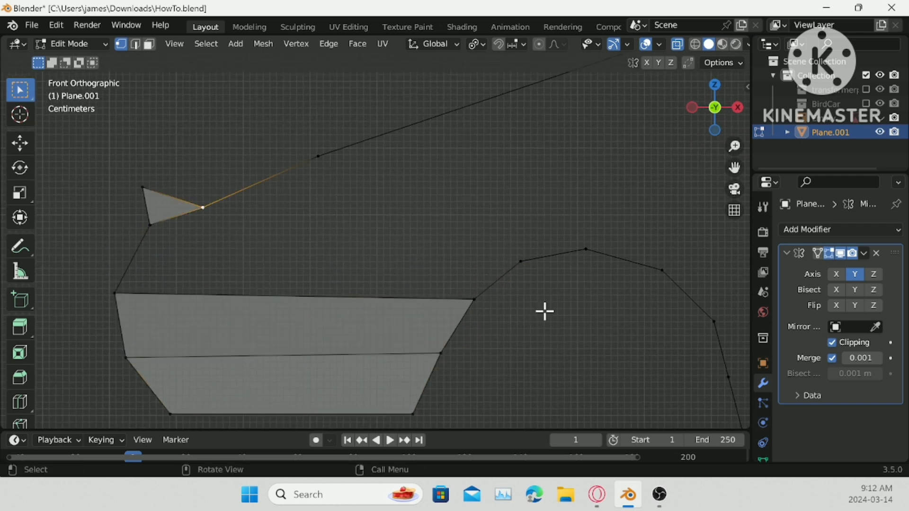
ctrl+click(521, 261)
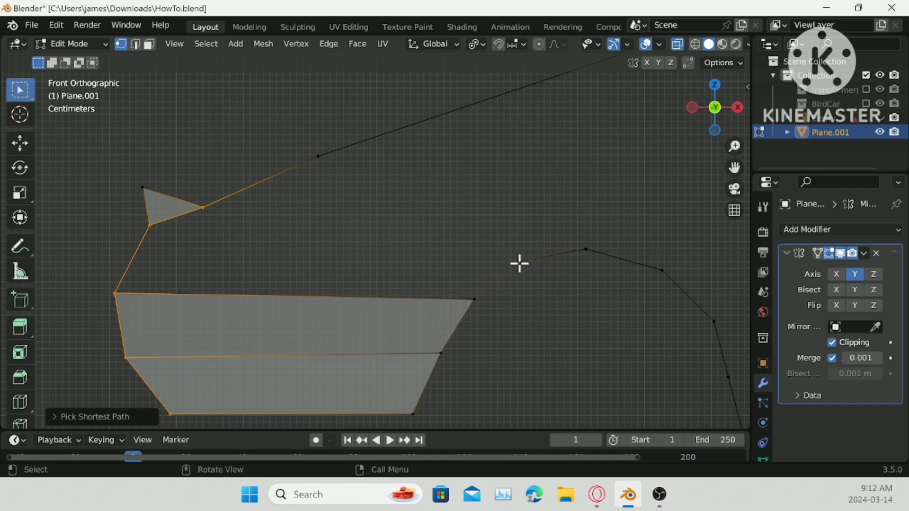
click(521, 261)
ctrl+click(194, 207)
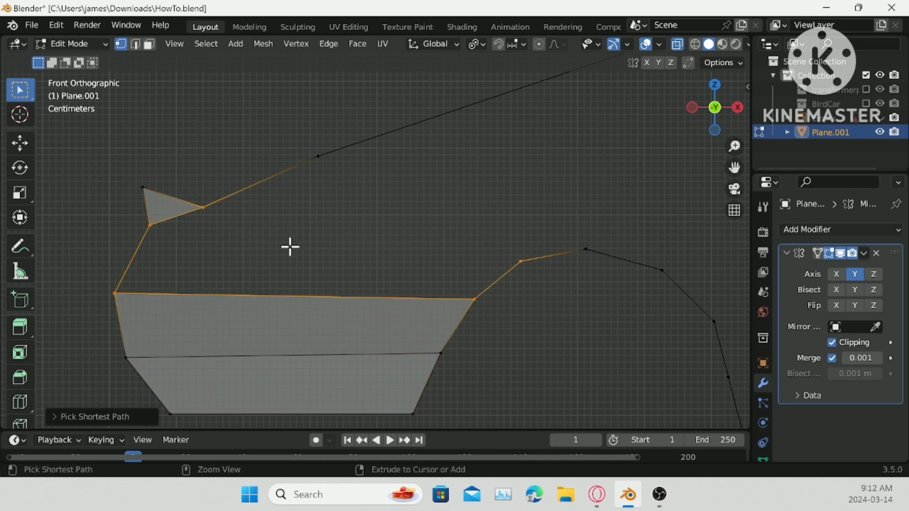
key(f)
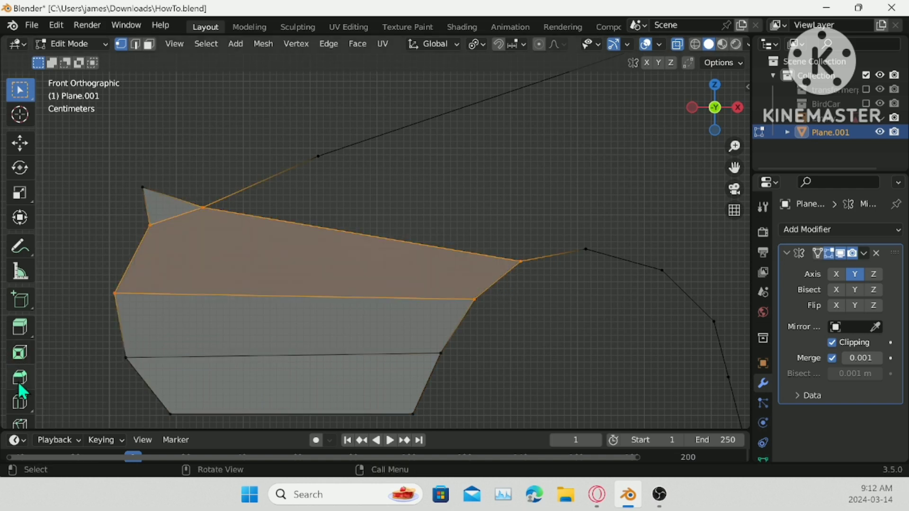
- Try a knife cut across the new rear side face, from its upper rear corner to the wheel arch edge
scroll(22, 412, down, 2)
click(27, 369)
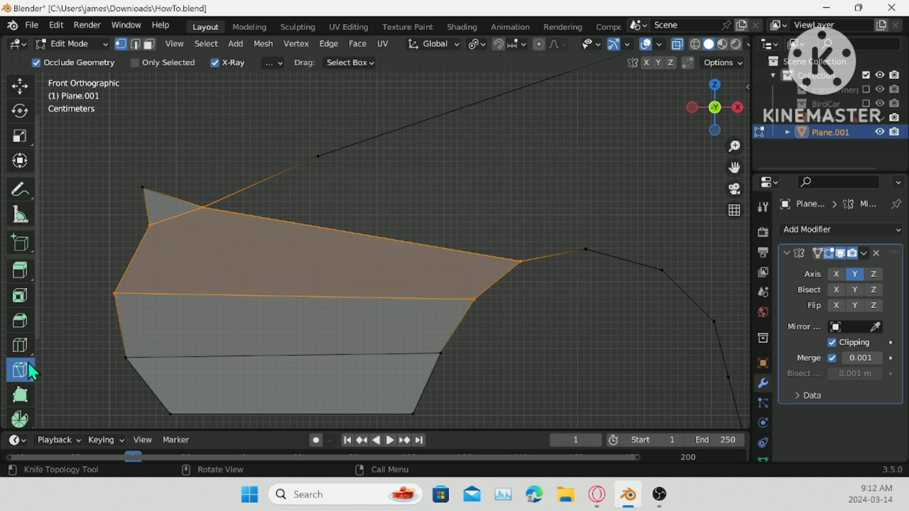
click(150, 226)
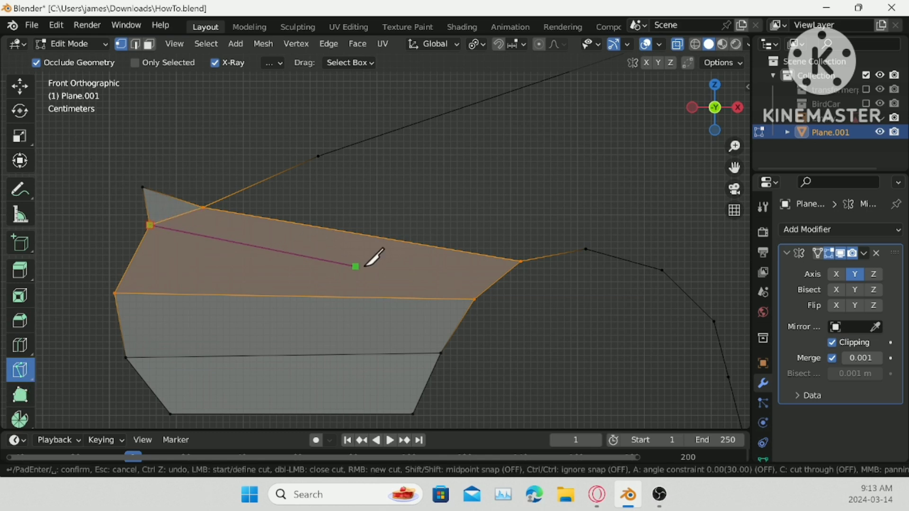
click(500, 278)
key(Return)
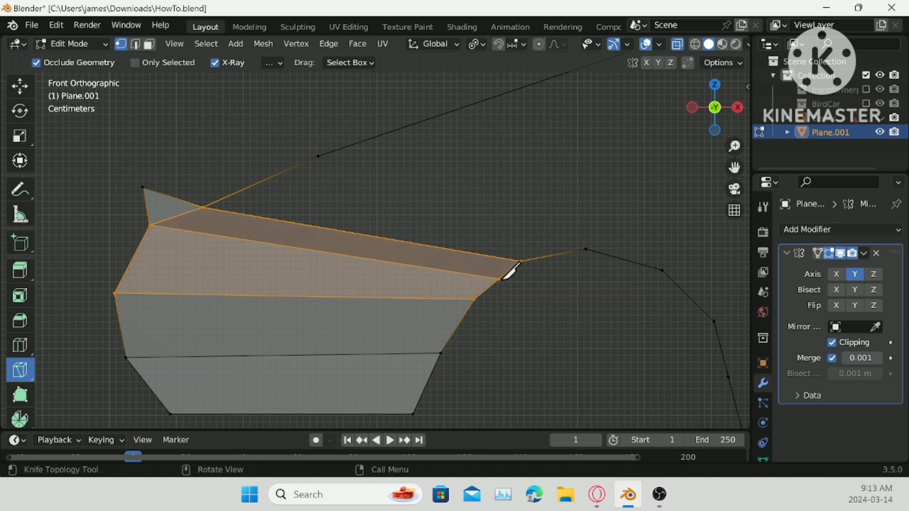
click(21, 86)
scroll(19, 85, up, 2)
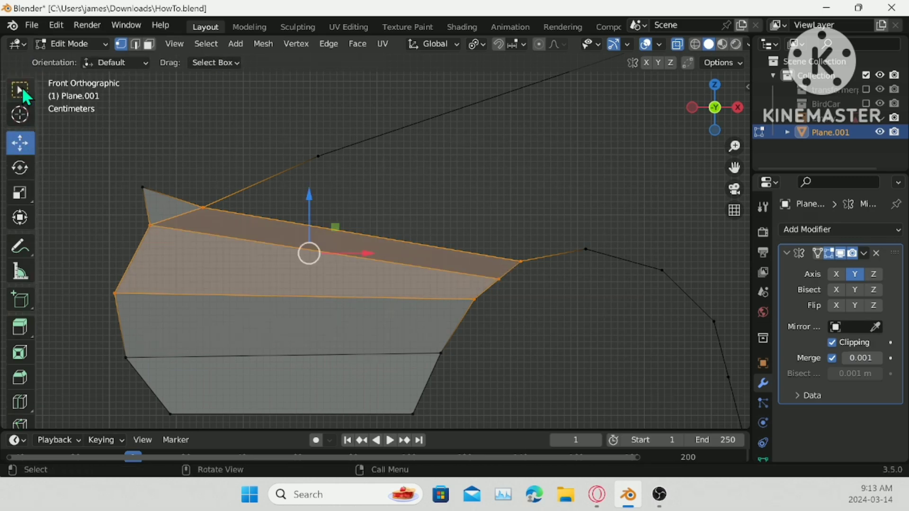
click(21, 89)
- Turn off X-ray display and undo the knife cut on the rear side face
middle_drag(394, 289, 395, 285)
middle_drag(482, 292, 539, 149)
click(677, 44)
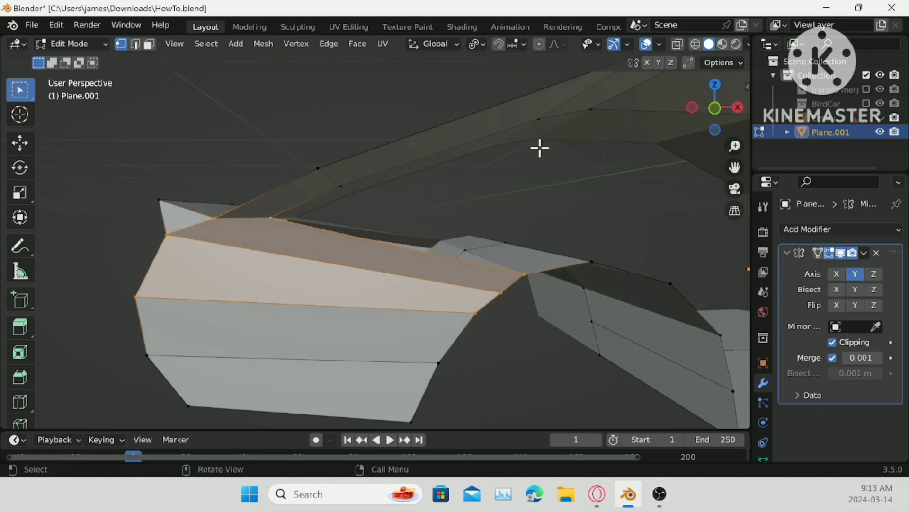
middle_drag(327, 191, 209, 189)
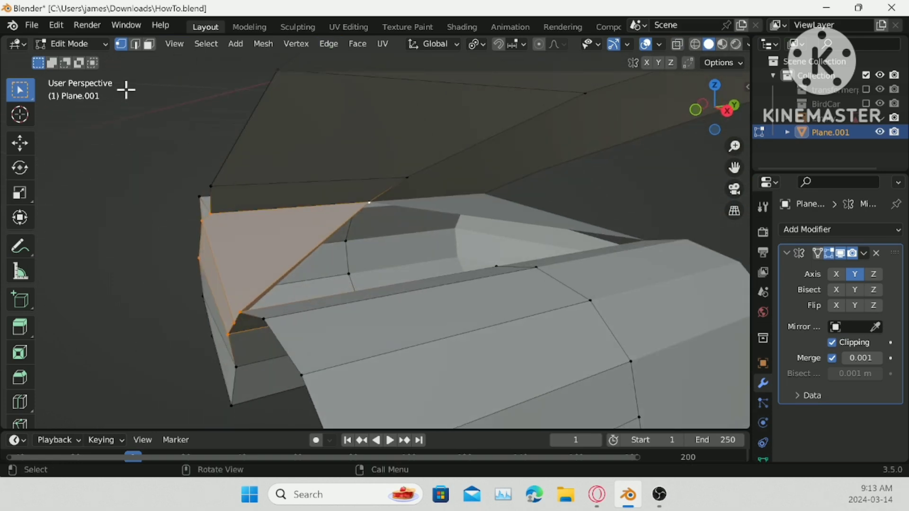
middle_drag(385, 251, 366, 209)
shift+click(352, 207)
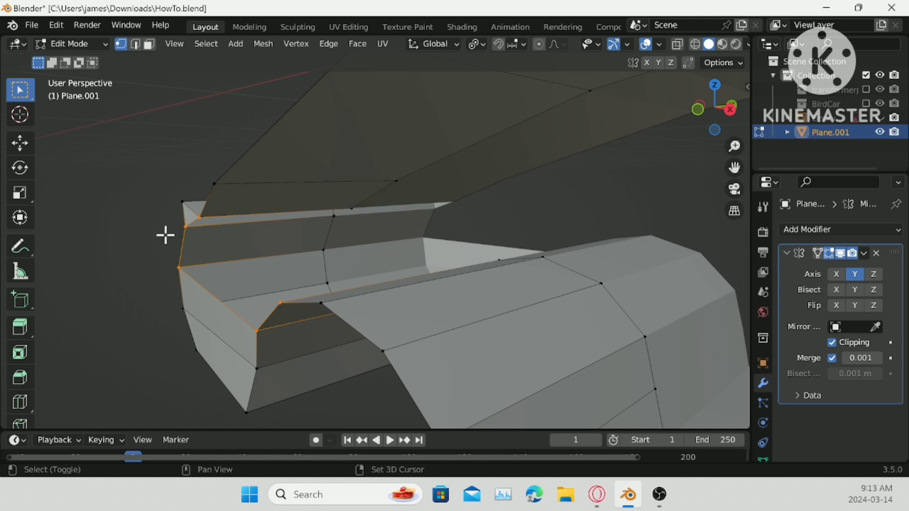
shift+click(257, 248)
middle_drag(257, 248, 274, 244)
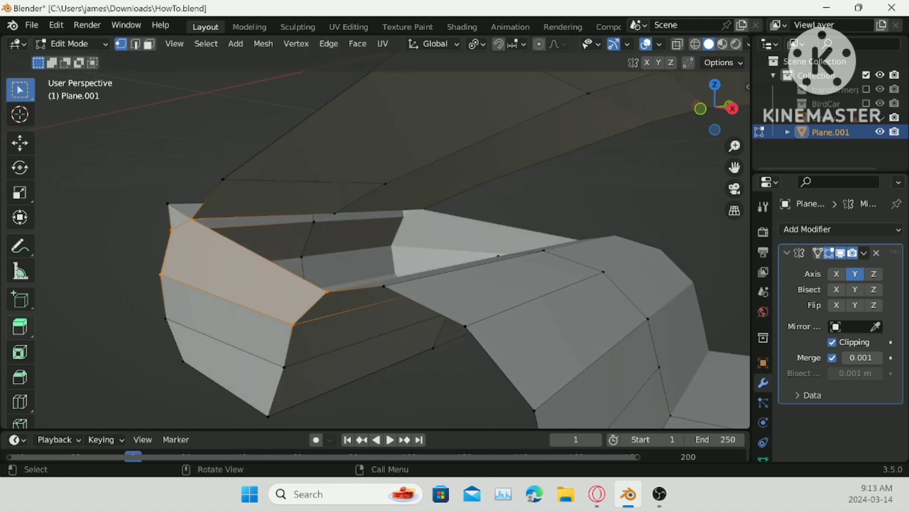
- Knife-cut the rear side face from its upper rear corner to the wheel arch, continuing across the arch's inner strip
click(22, 420)
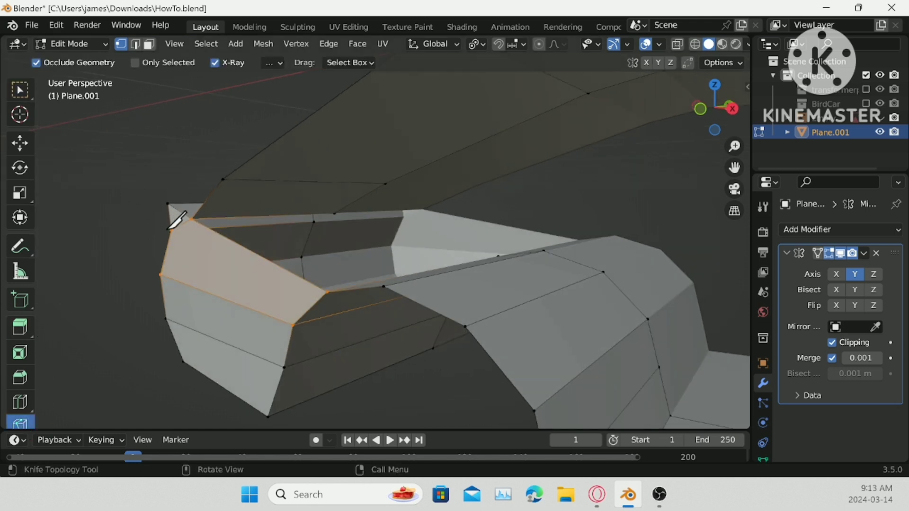
click(171, 231)
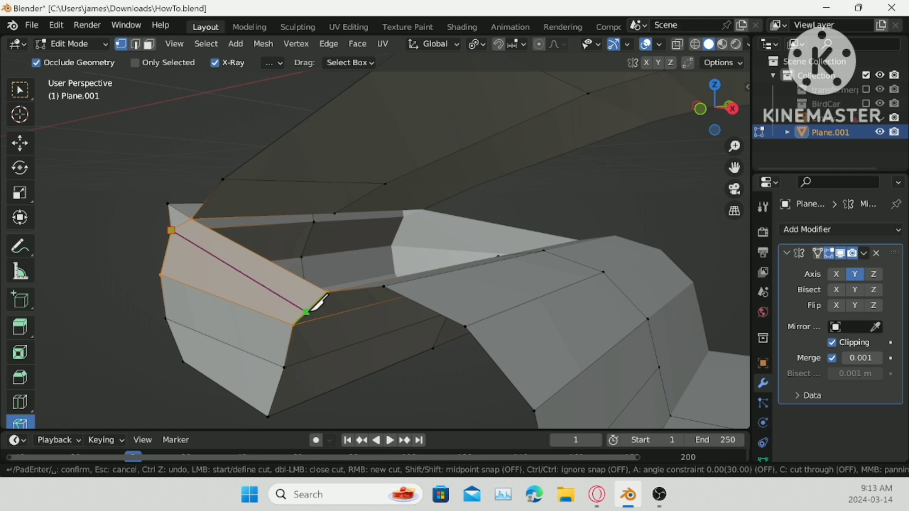
middle_drag(310, 309, 357, 243)
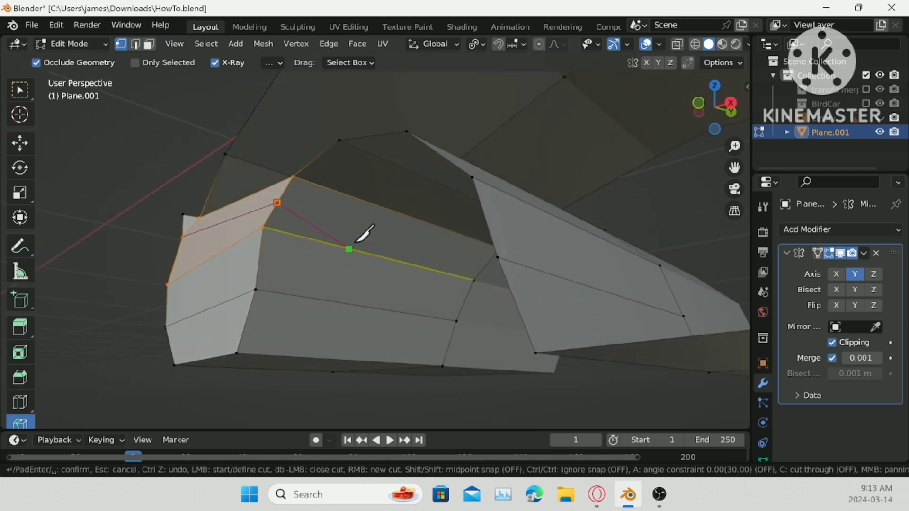
click(484, 262)
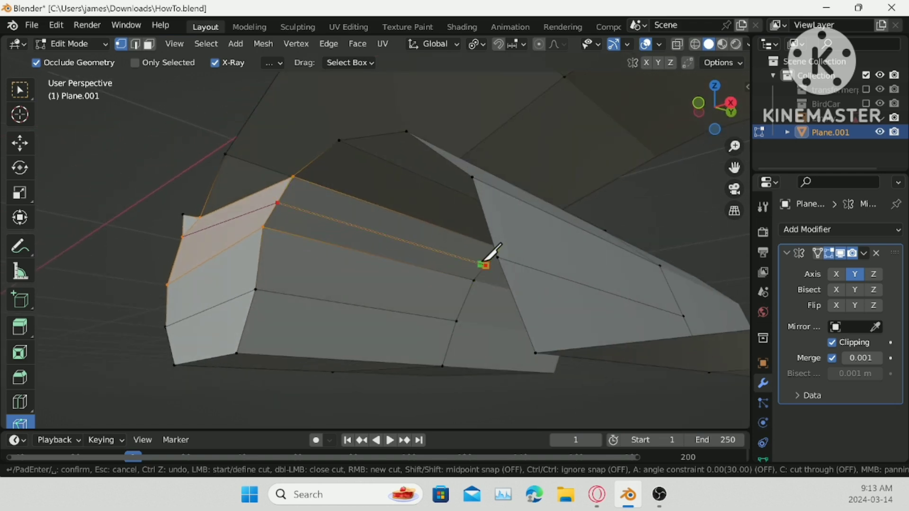
key(Return)
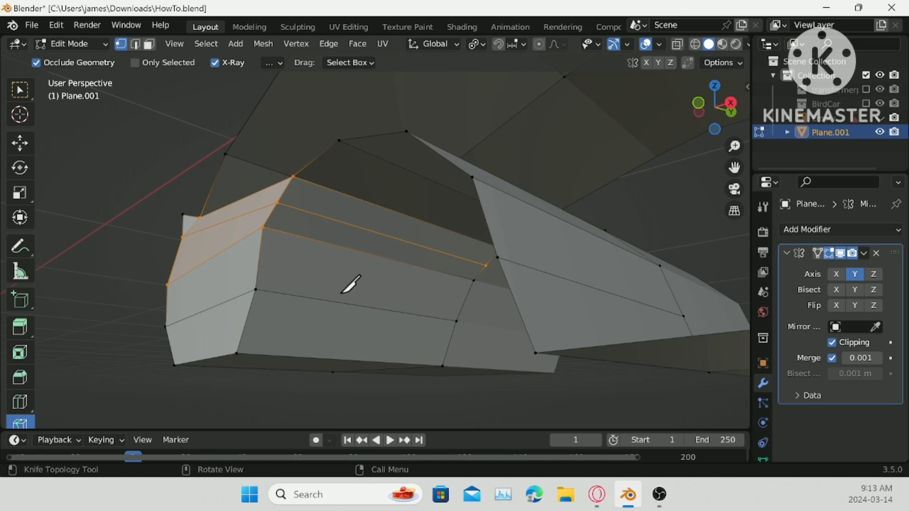
middle_drag(350, 284, 478, 262)
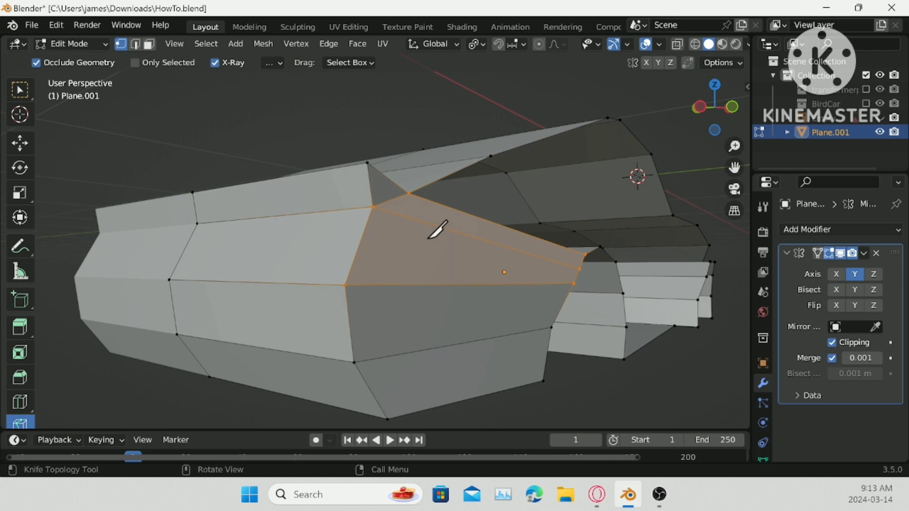
middle_drag(427, 238, 382, 207)
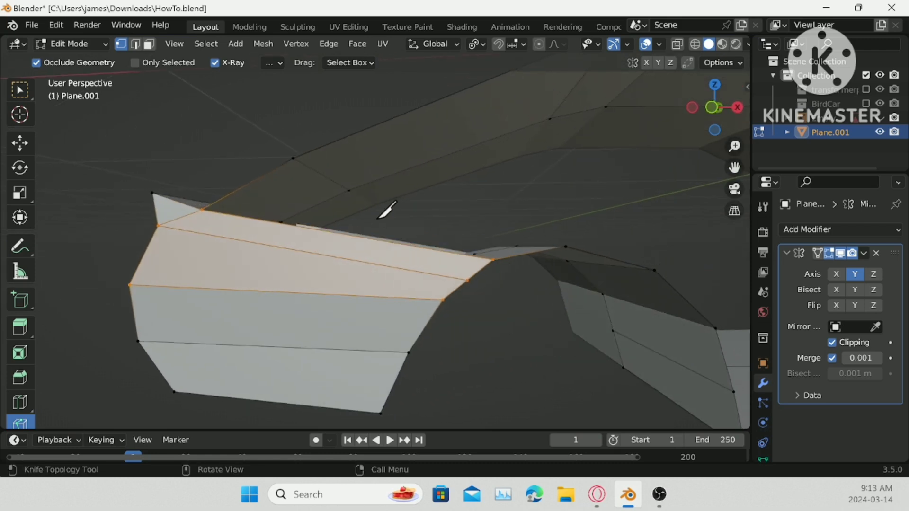
click(19, 90)
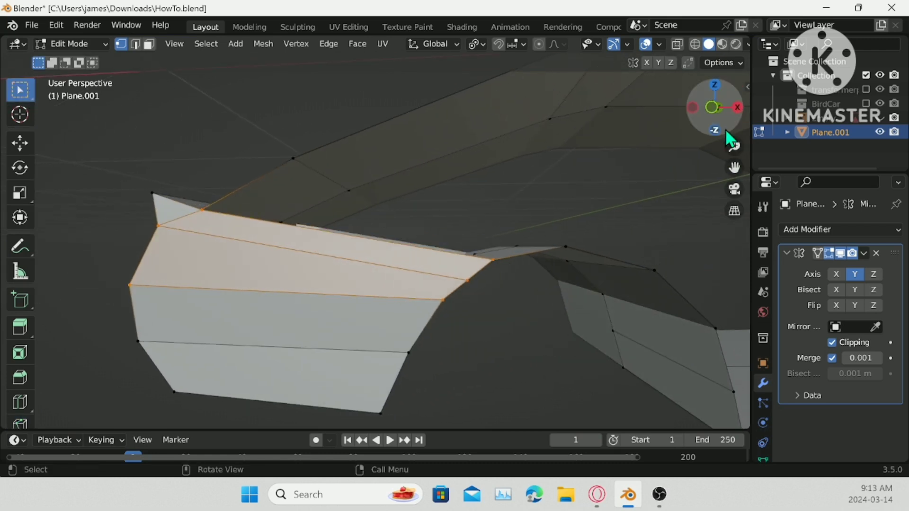
- In front view, fill a face between the rear deck outline and the top of the rear wheel arch
click(711, 106)
scroll(305, 227, up, 4)
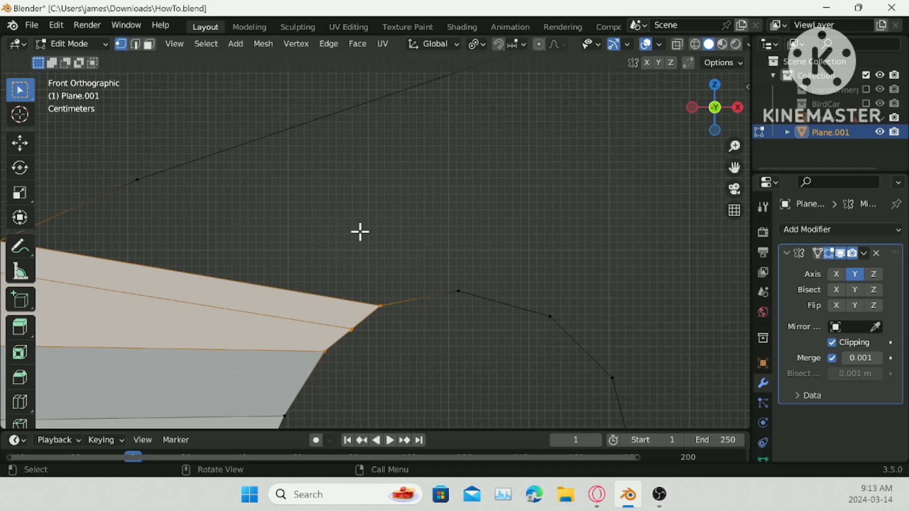
scroll(359, 232, down, 2)
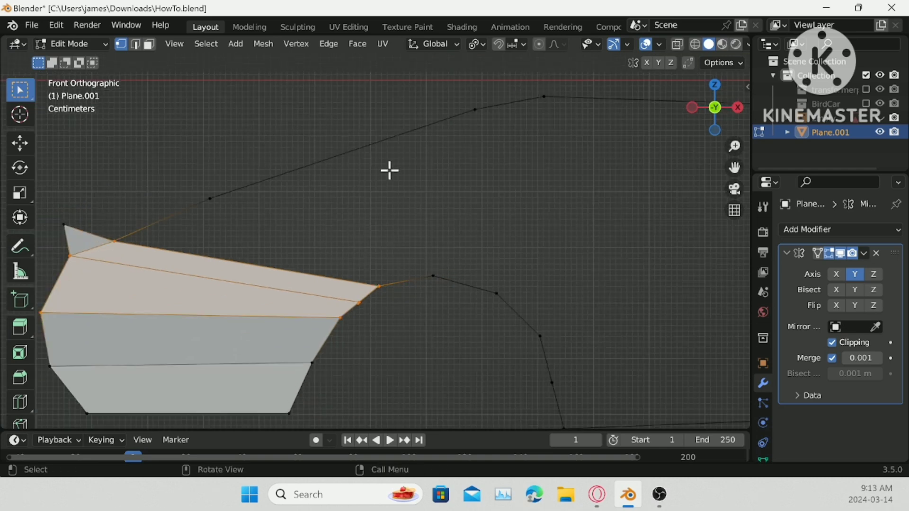
click(204, 199)
ctrl+click(432, 274)
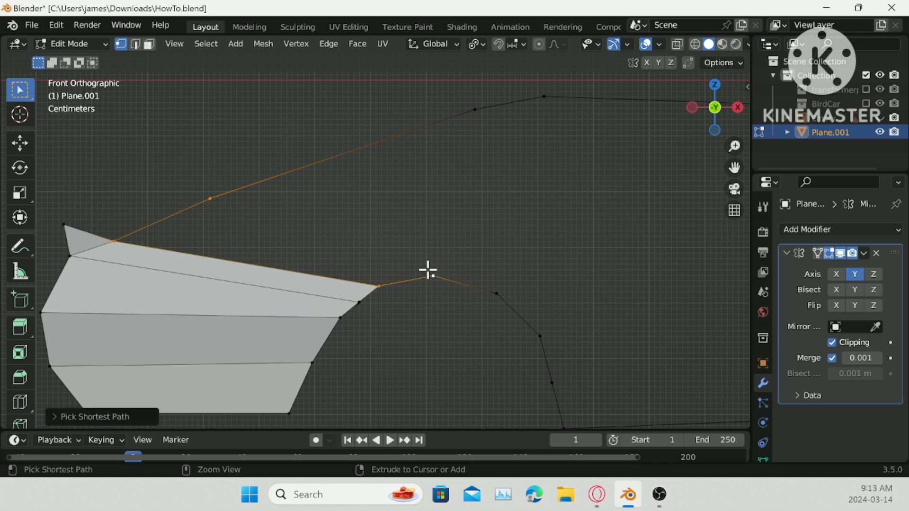
key(f)
- Fill two more side faces joining the rear roofline vertices to the front half of the rear wheel arch
click(478, 111)
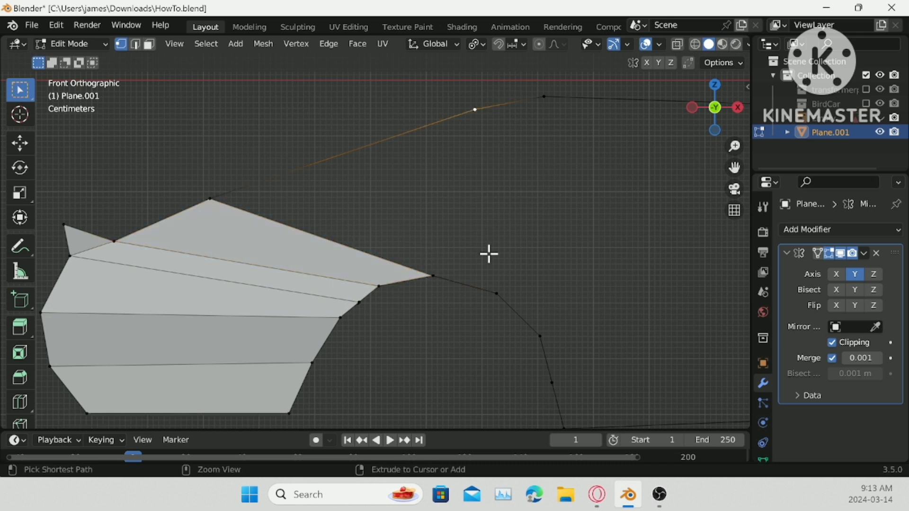
ctrl+click(495, 291)
key(f)
click(542, 93)
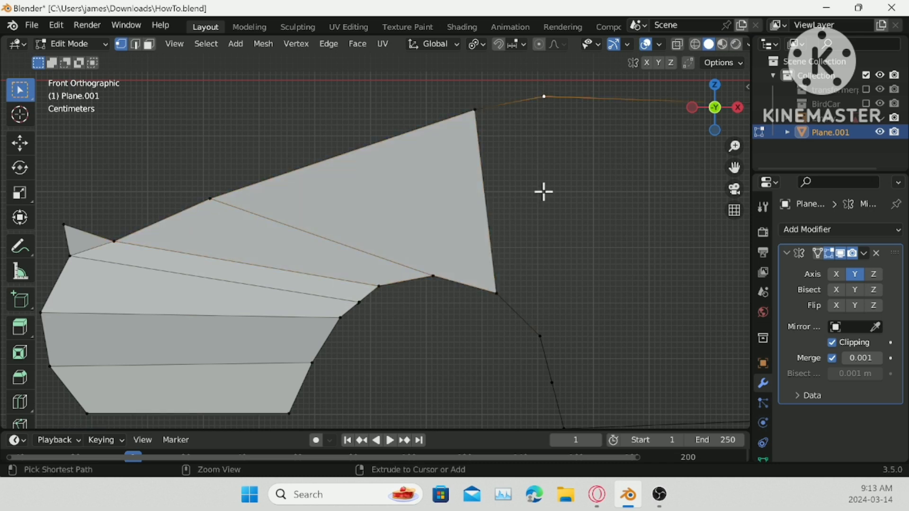
ctrl+click(538, 333)
key(f)
- Dissolve the edge crossing the outer floor strip between the wheel arches, using edge selection
shift+middle_drag(635, 300, 382, 278)
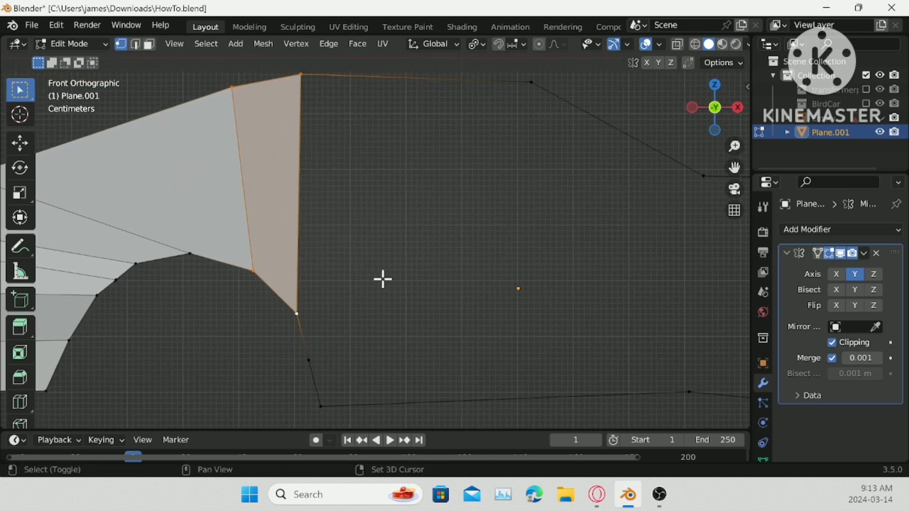
scroll(334, 335, down, 2)
click(330, 324)
shift+middle_drag(330, 328, 221, 322)
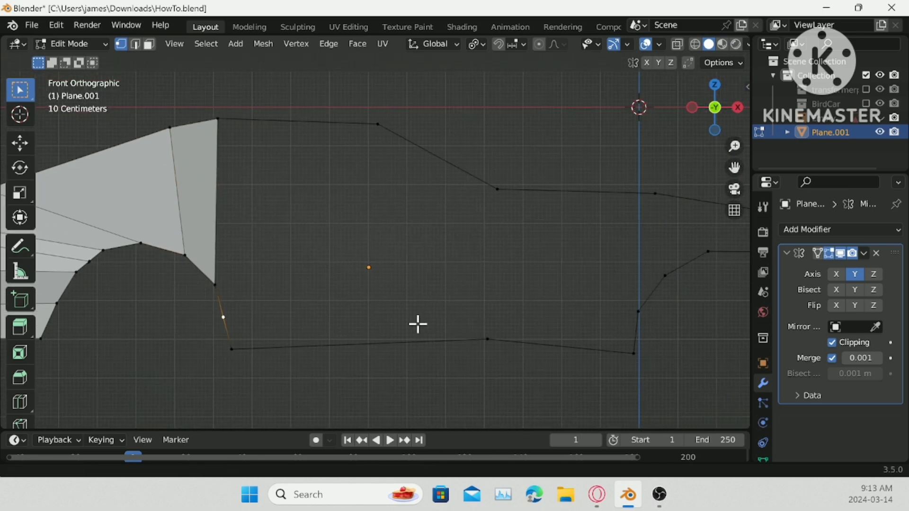
ctrl+click(643, 309)
click(483, 338)
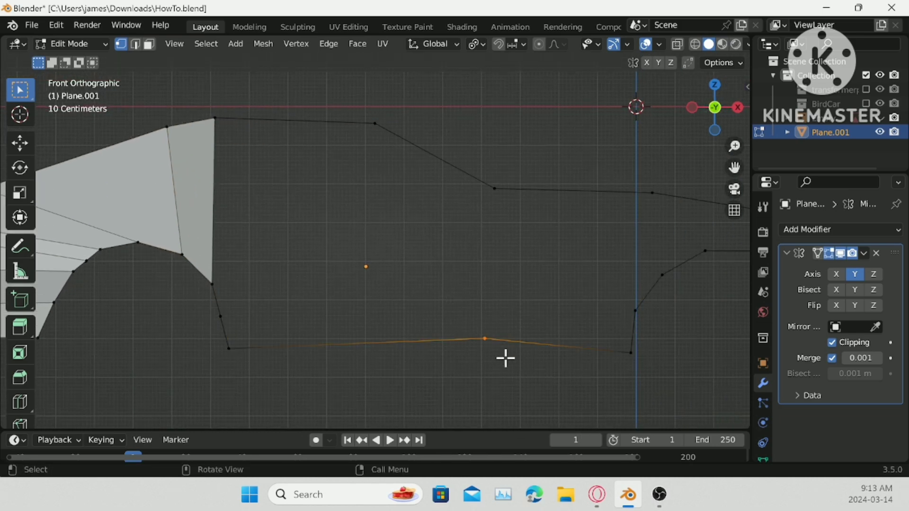
middle_drag(505, 357, 468, 318)
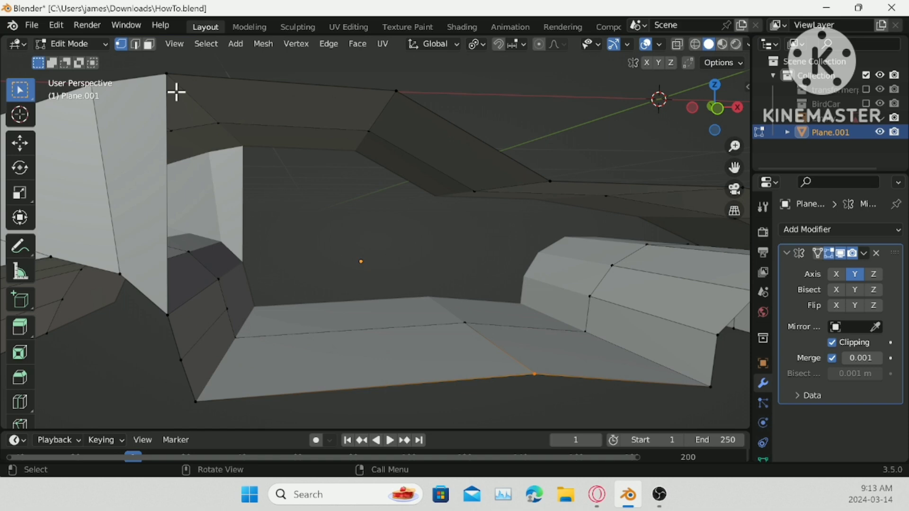
click(135, 43)
click(499, 337)
right_click(538, 351)
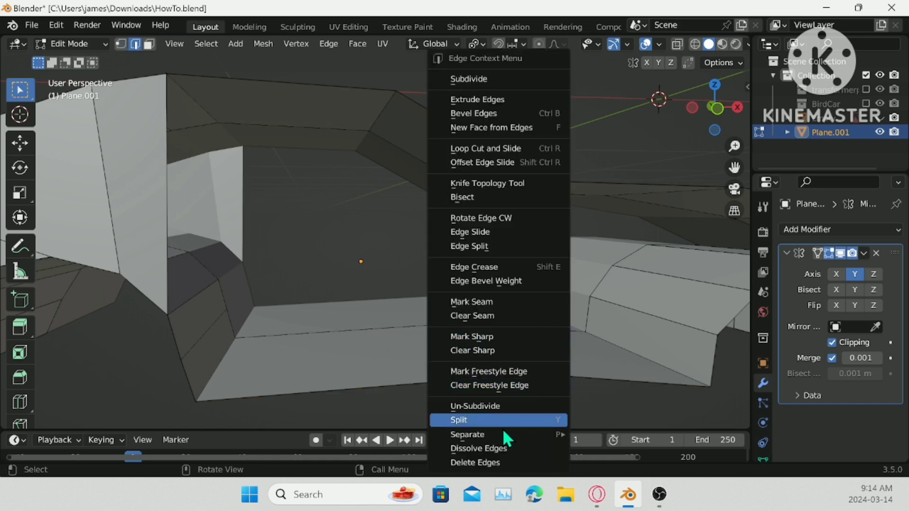
click(501, 447)
- Fill two stacked faces along the sill's outer edge, bridging the rear and front wheel arches
scroll(592, 225, down, 3)
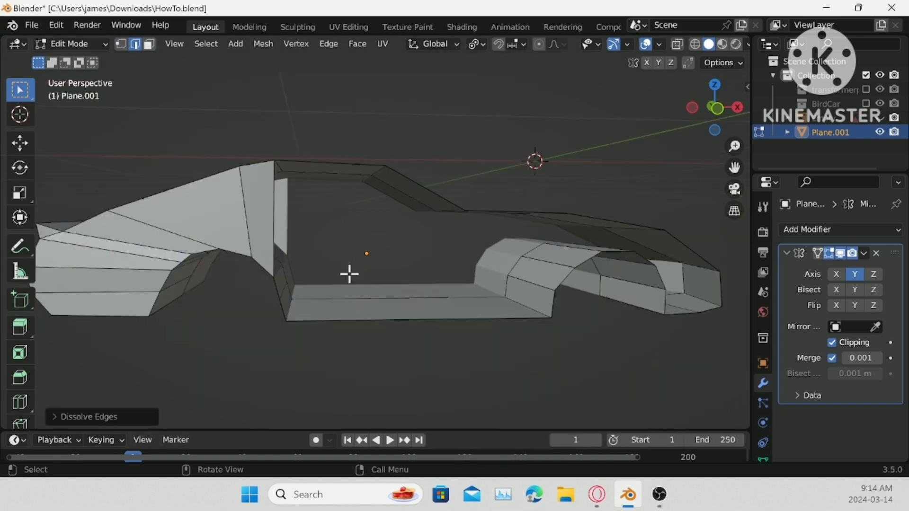
click(349, 320)
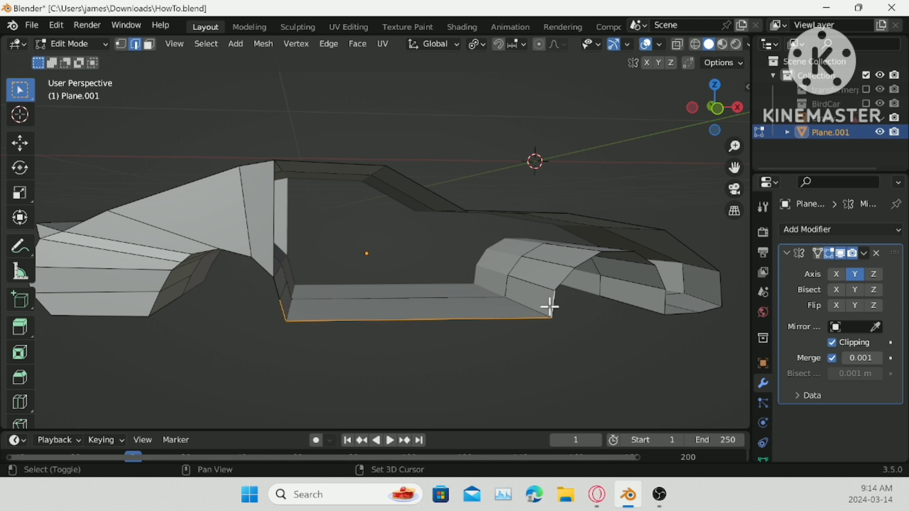
key(e)
click(564, 274)
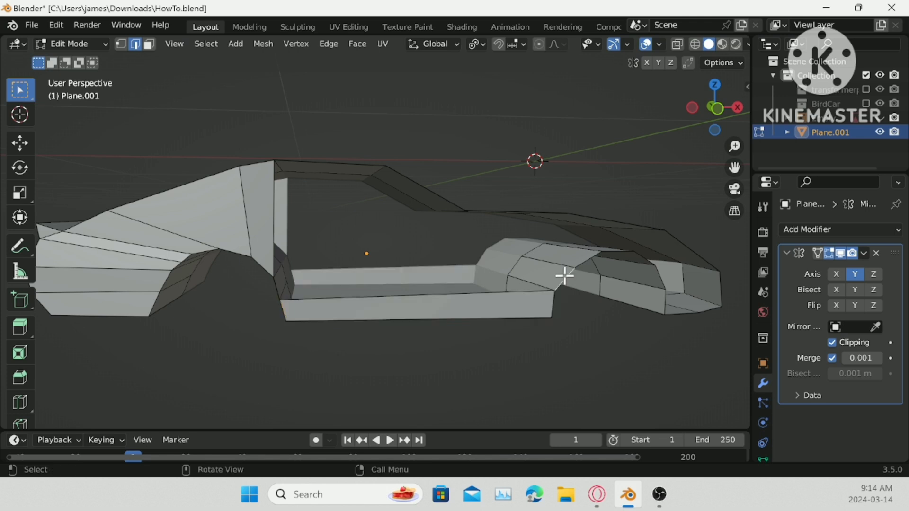
ctrl+click(268, 284)
key(f)
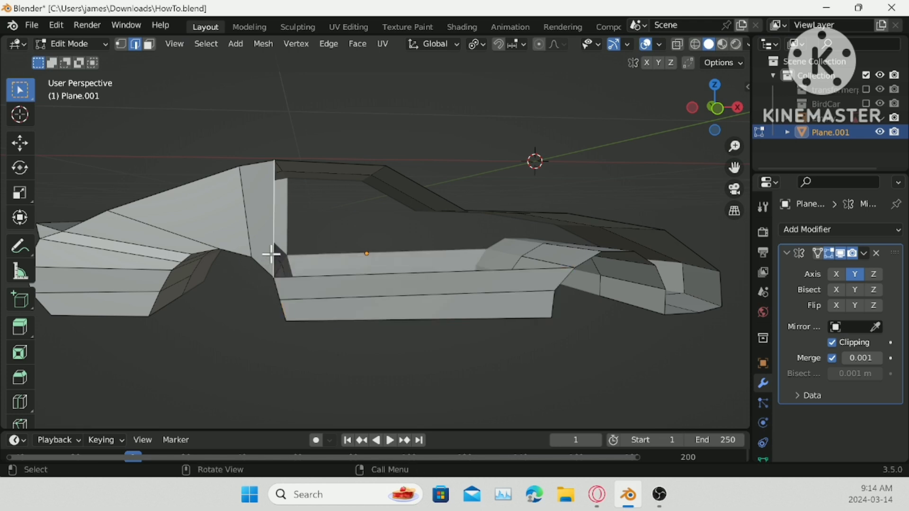
- Fill one large side face bounded by the rear pillar edge, roofline, windshield slope, bonnet edge and top of the sill
click(722, 114)
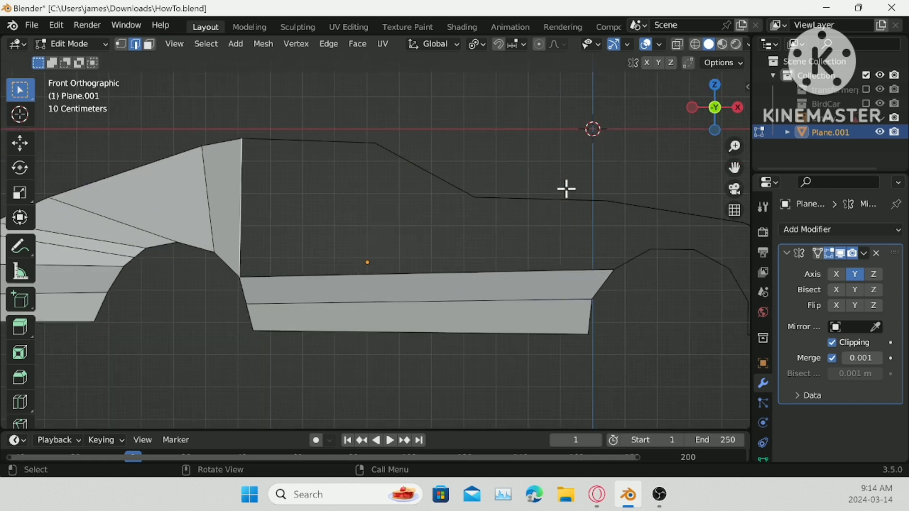
scroll(566, 189, up, 1)
ctrl+click(359, 123)
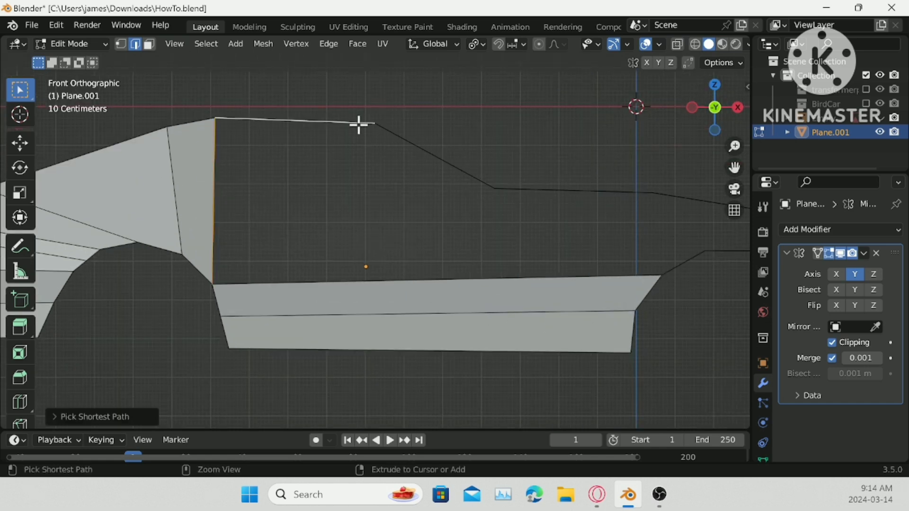
ctrl+click(539, 200)
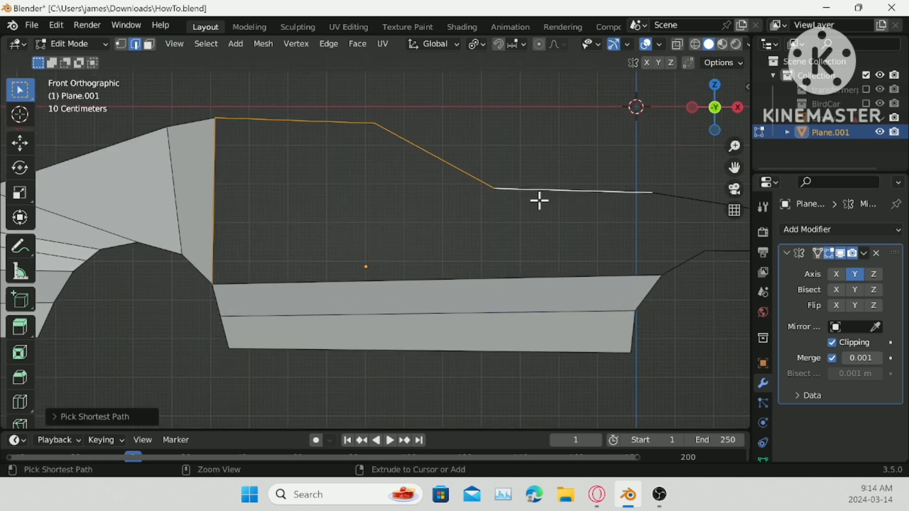
ctrl+click(589, 275)
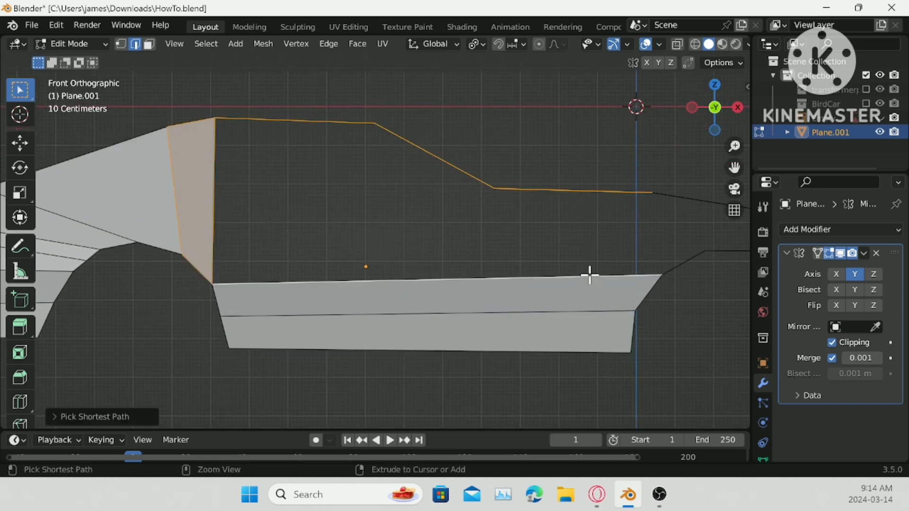
shift+click(185, 256)
shift+click(176, 151)
middle_drag(189, 116, 360, 226)
scroll(442, 235, down, 4)
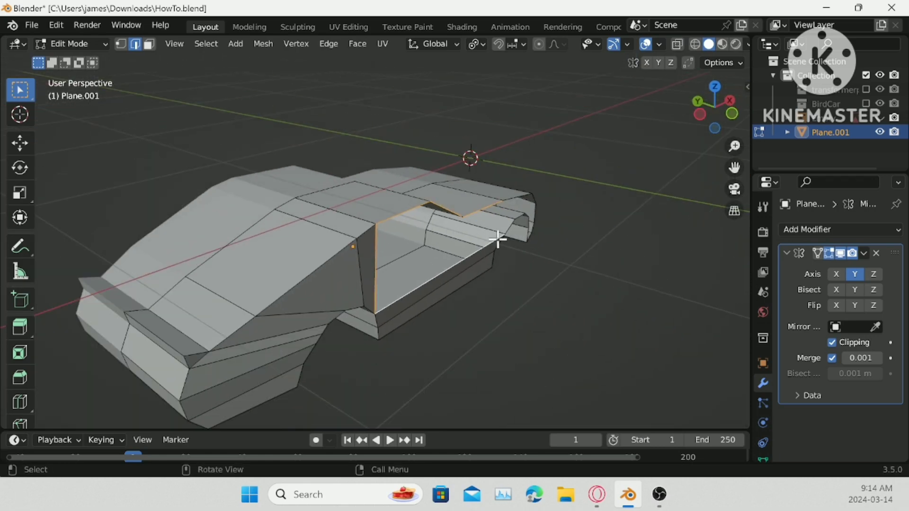
shift+click(508, 221)
- Knife-cut a vertical Z-constrained line from the windshield's base vertex down through the side panel and both sill faces
click(733, 115)
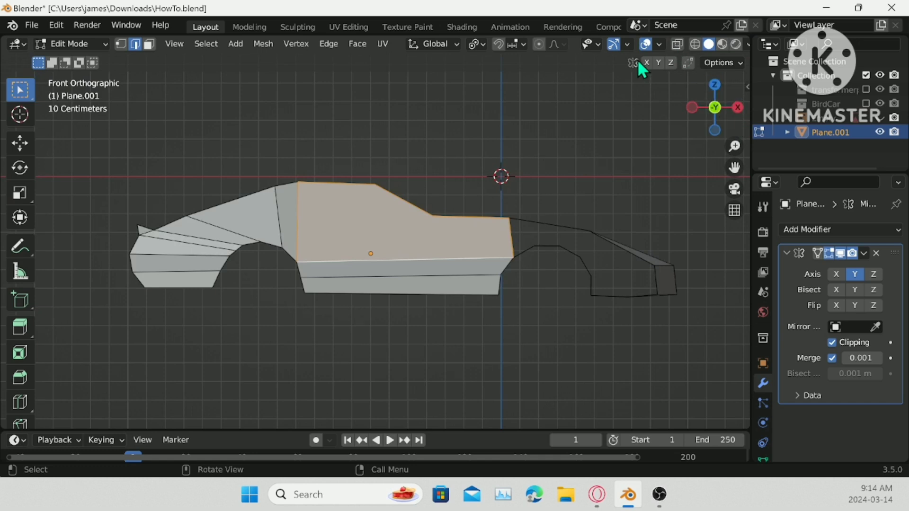
click(19, 423)
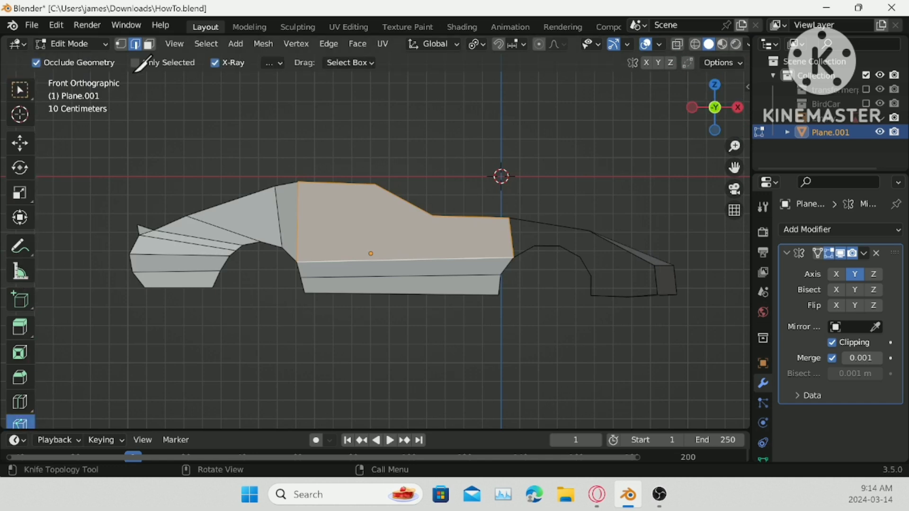
click(120, 44)
scroll(378, 176, up, 3)
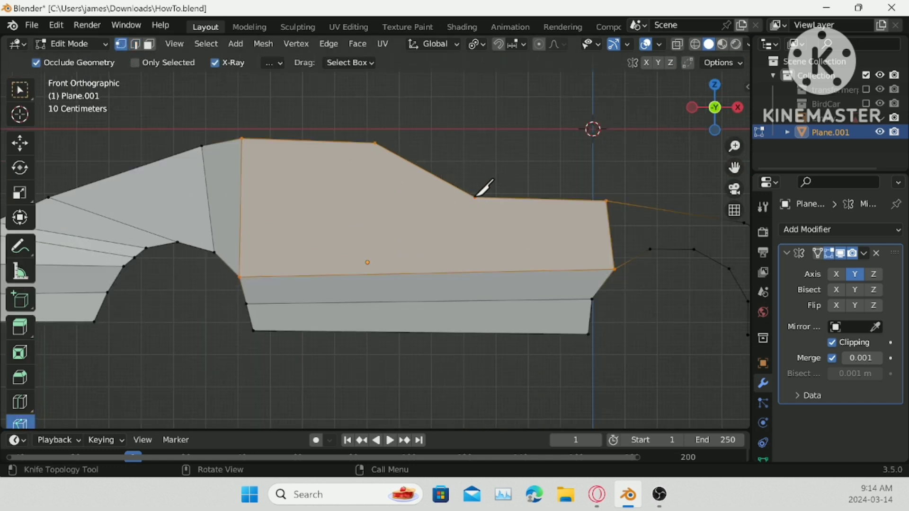
click(475, 197)
key(z)
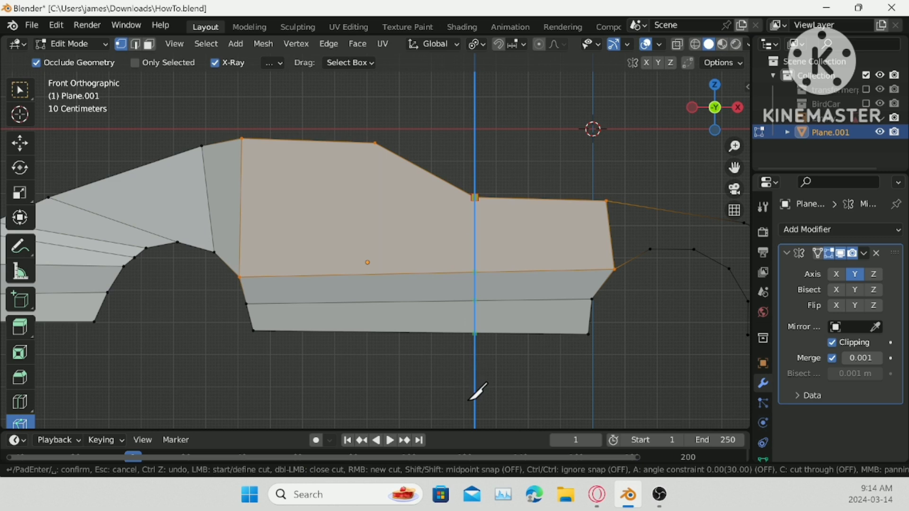
key(ctrl)
- Continue the knife cut from the sill's lower edge across the outer floor strip, constrained to the Y axis
mouse_move(469, 400)
middle_down()
mouse_move(495, 337)
mouse_move(544, 283)
middle_up()
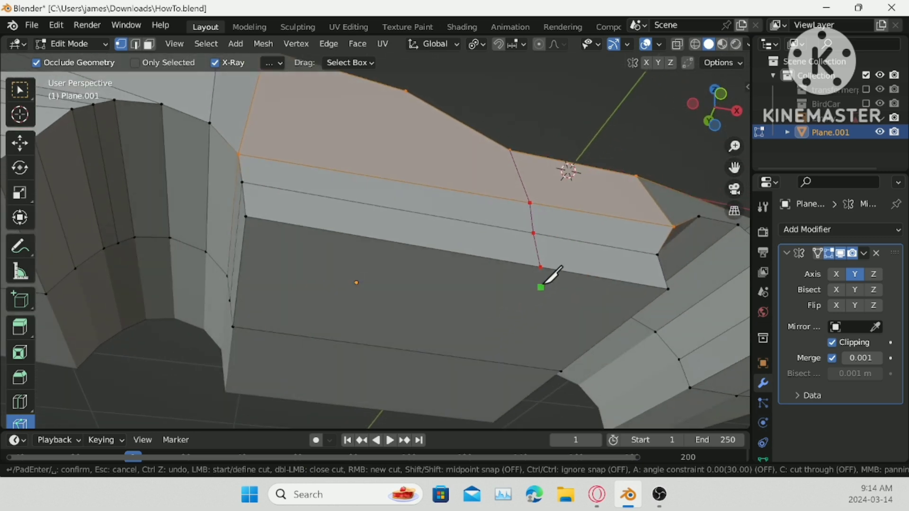
key(x)
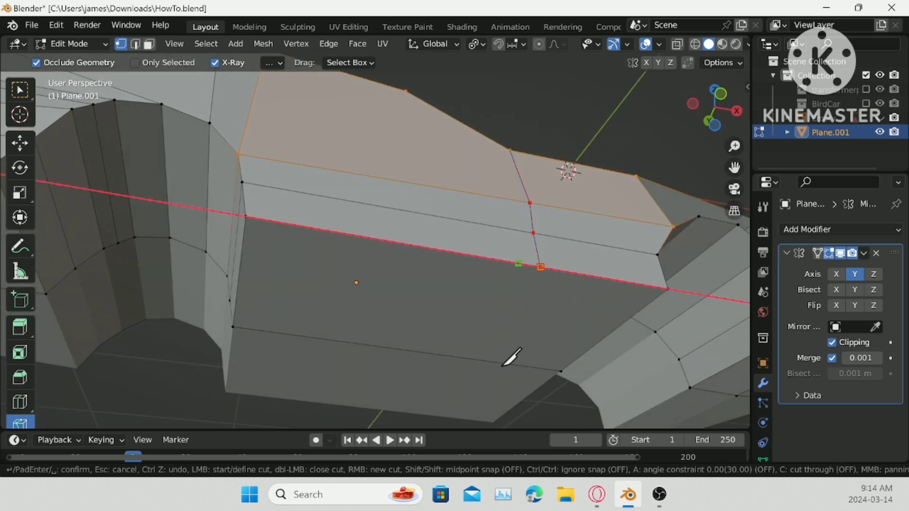
key(y)
click(490, 374)
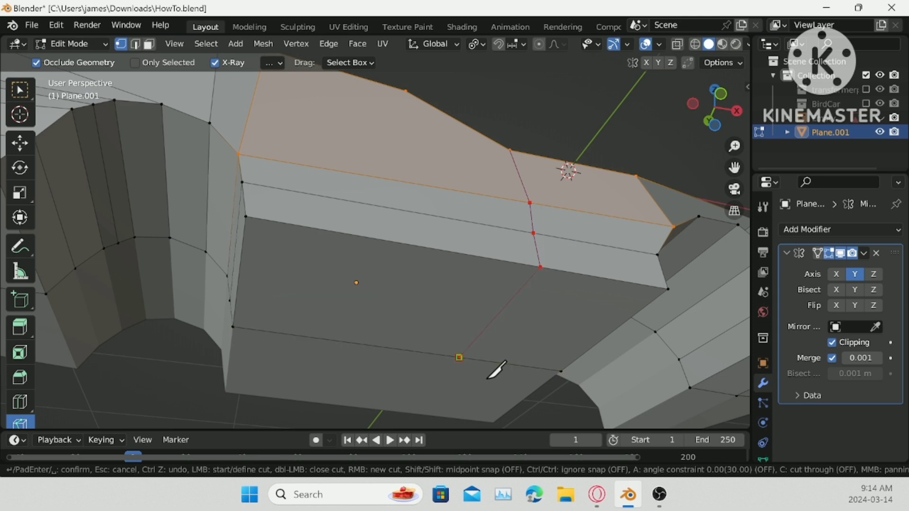
key(Return)
- Knife-cut a second vertical line from the roof's front vertex down through the side panel and both sill faces
middle_drag(487, 378, 364, 172)
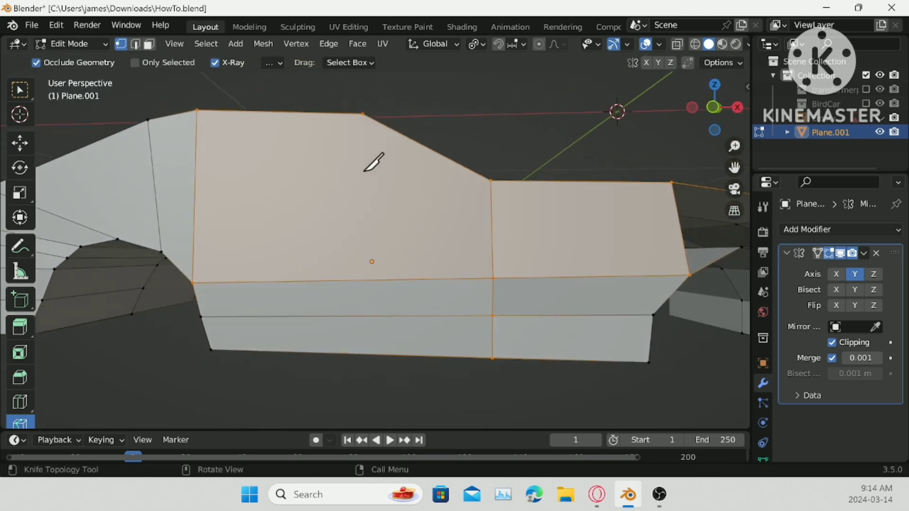
click(363, 114)
scroll(374, 213, down, 1)
key(z)
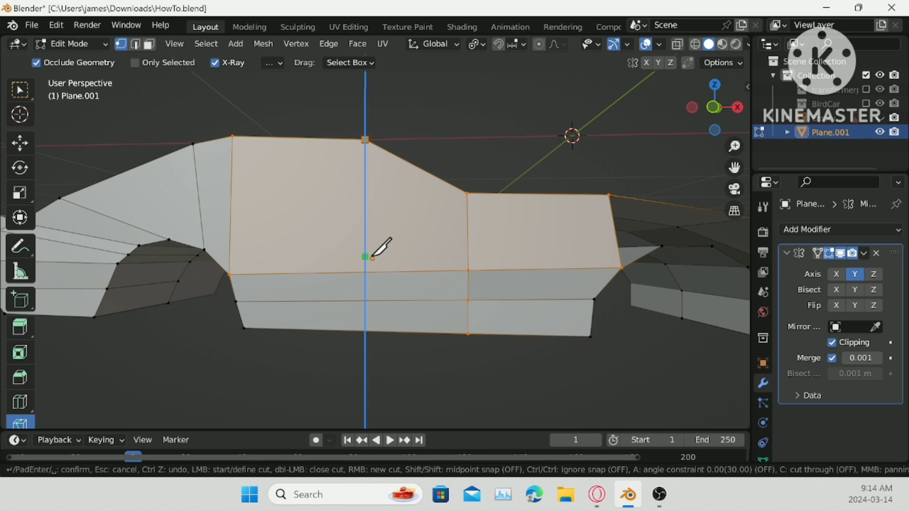
right_click(355, 363)
click(365, 354)
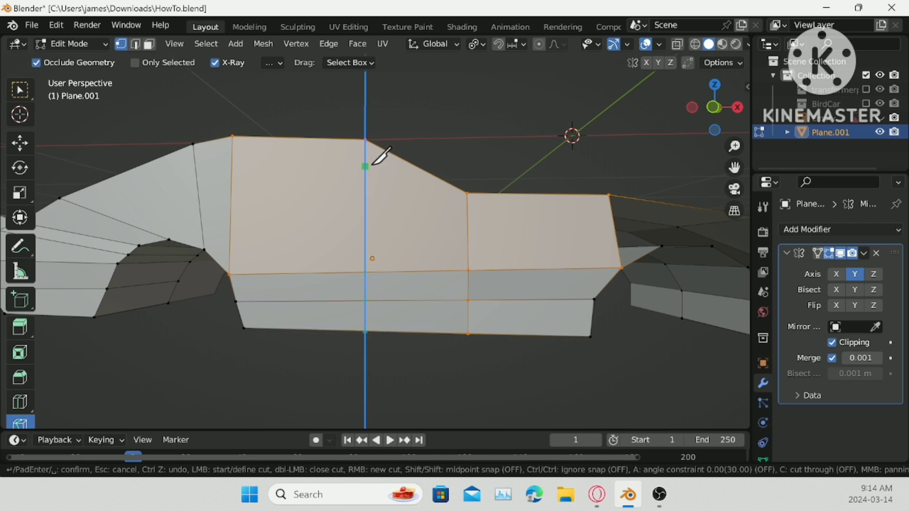
click(369, 141)
key(Return)
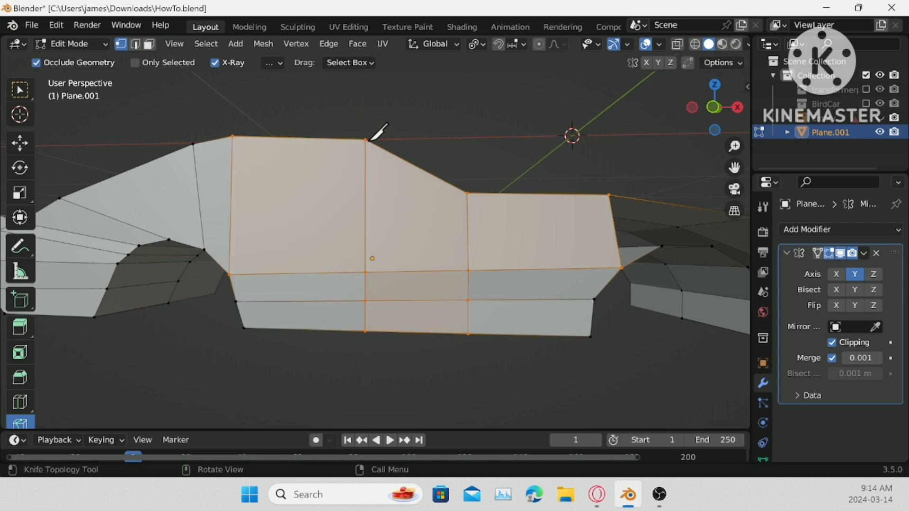
- Knife-cut the outer floor strip along the Y axis, starting from the lower end of the second vertical side cut
scroll(479, 307, up, 1)
middle_drag(488, 332, 476, 241)
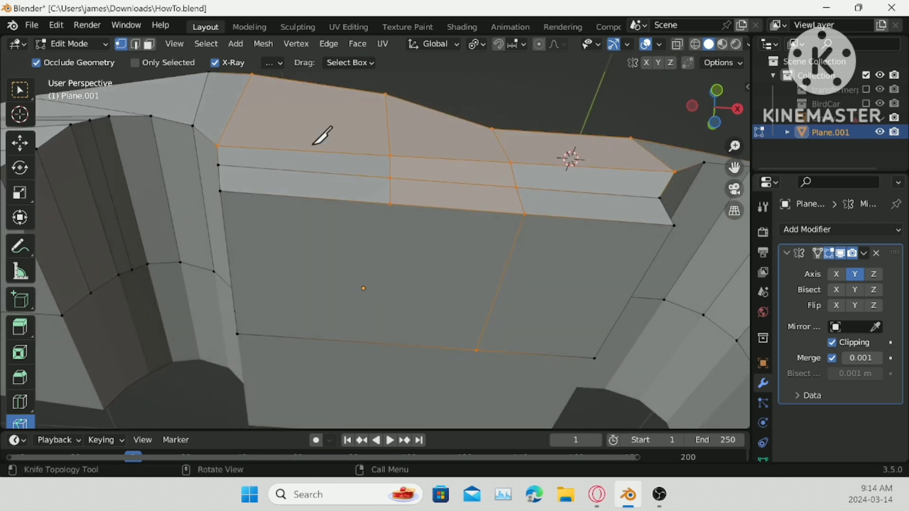
click(389, 204)
key(z)
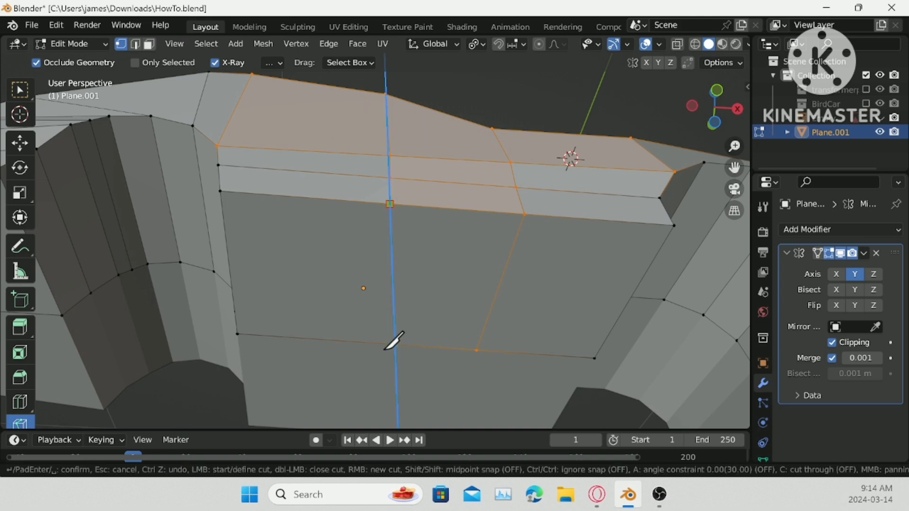
key(y)
key(x)
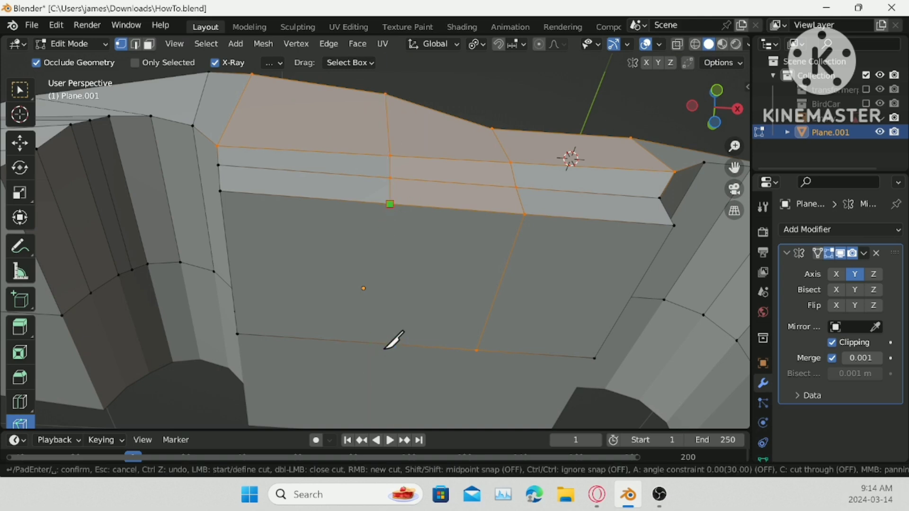
key(y)
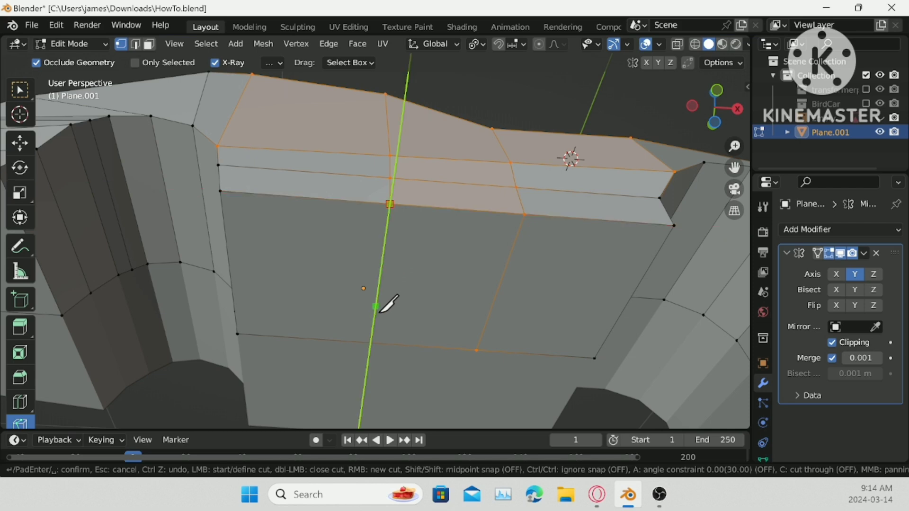
click(370, 342)
key(Return)
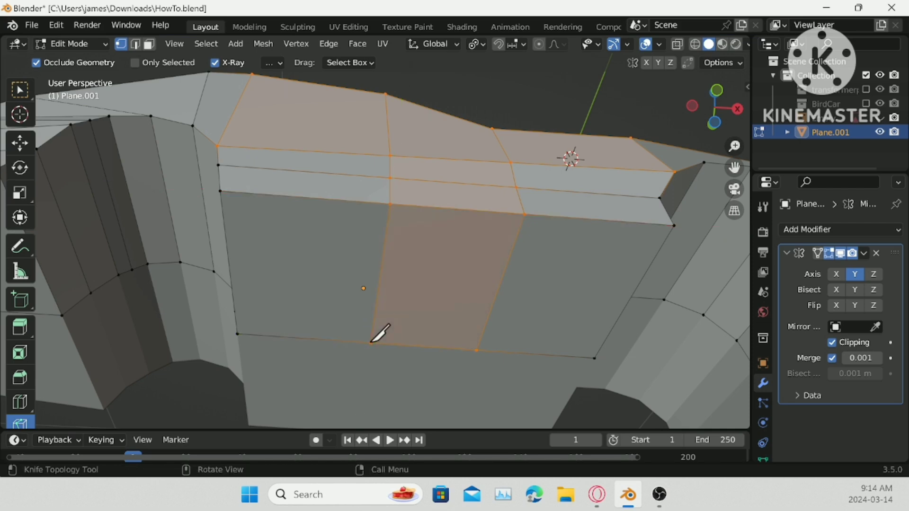
- Add two evenly spaced loop cuts without slide across the bonnet strip above the front wheel arch
scroll(405, 288, down, 3)
middle_drag(406, 289, 334, 328)
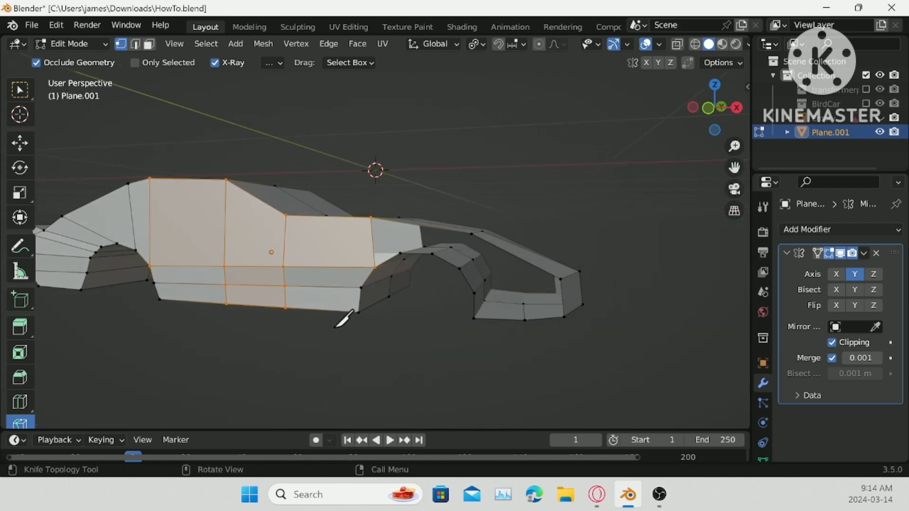
click(19, 90)
scroll(436, 239, up, 2)
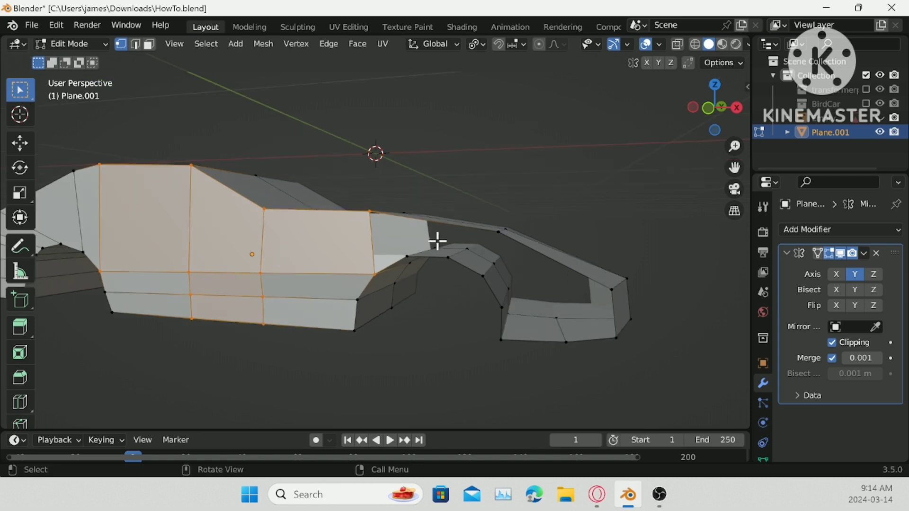
key(ctrl+r)
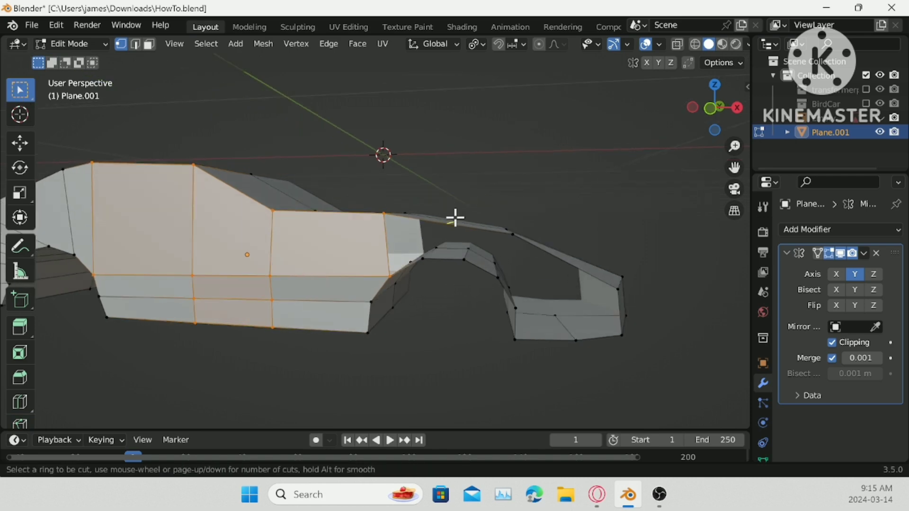
scroll(450, 223, up, 2)
click(450, 223)
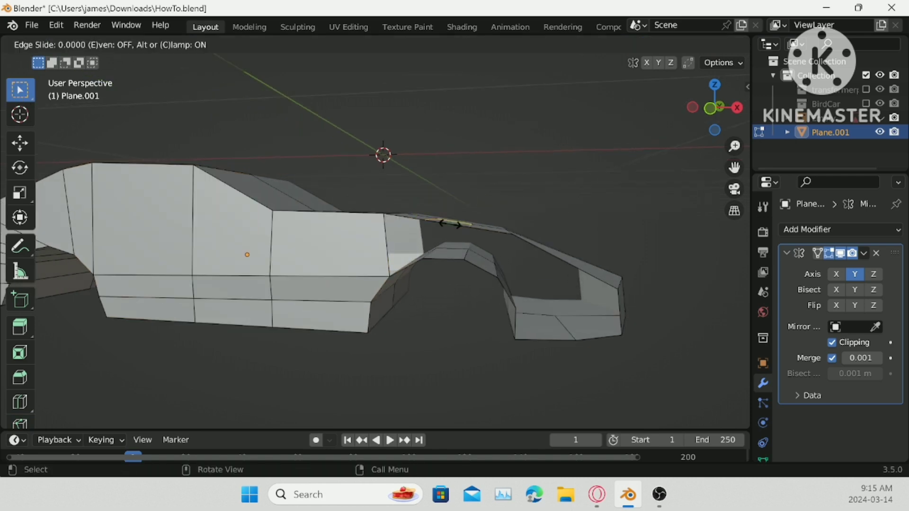
right_click(605, 178)
- In front view, move the new bonnet loops slightly upward so the profile above the front wheel arch curves
click(712, 114)
scroll(521, 208, up, 4)
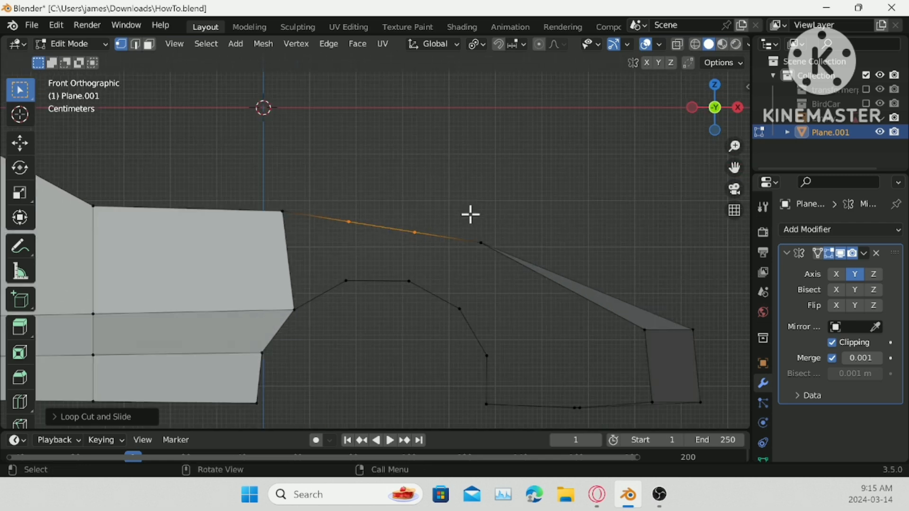
key(g)
click(486, 205)
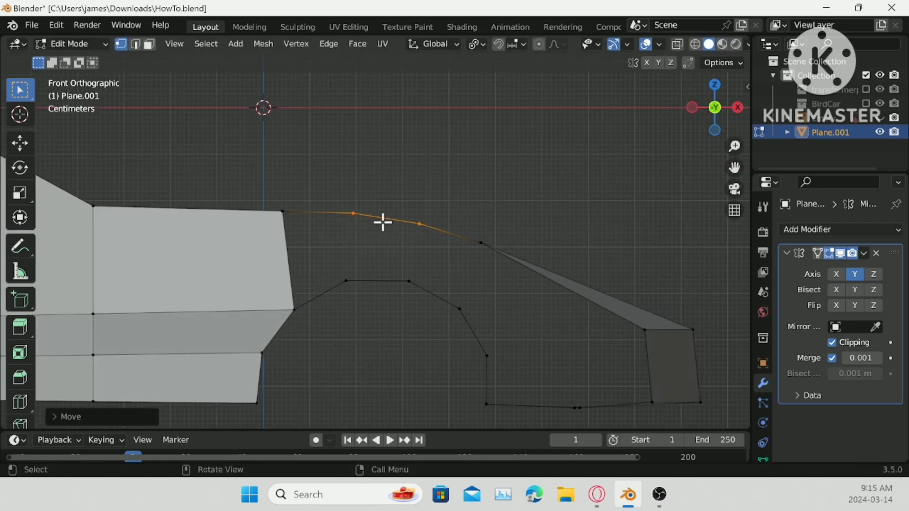
- Fill three consecutive side faces between the bonnet's edge vertices and the matching vertices on top of the front wheel arch
click(355, 216)
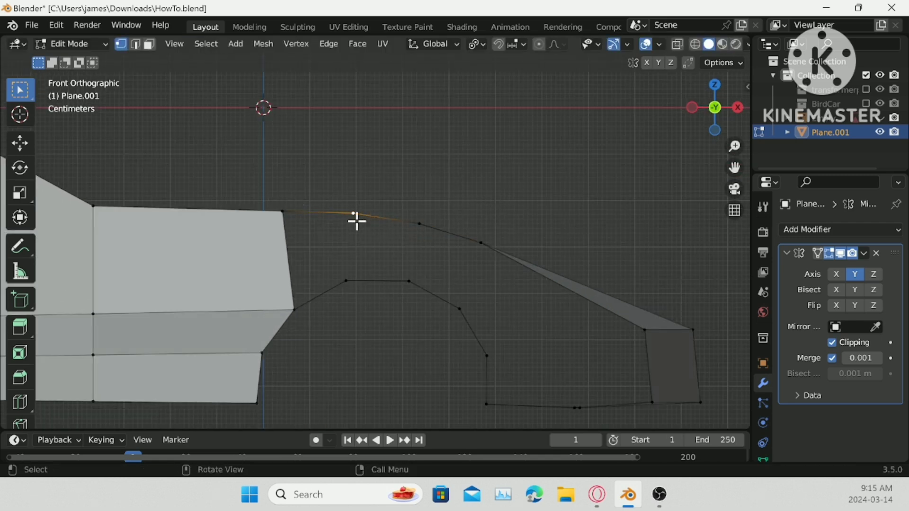
ctrl+click(347, 279)
key(f)
click(418, 222)
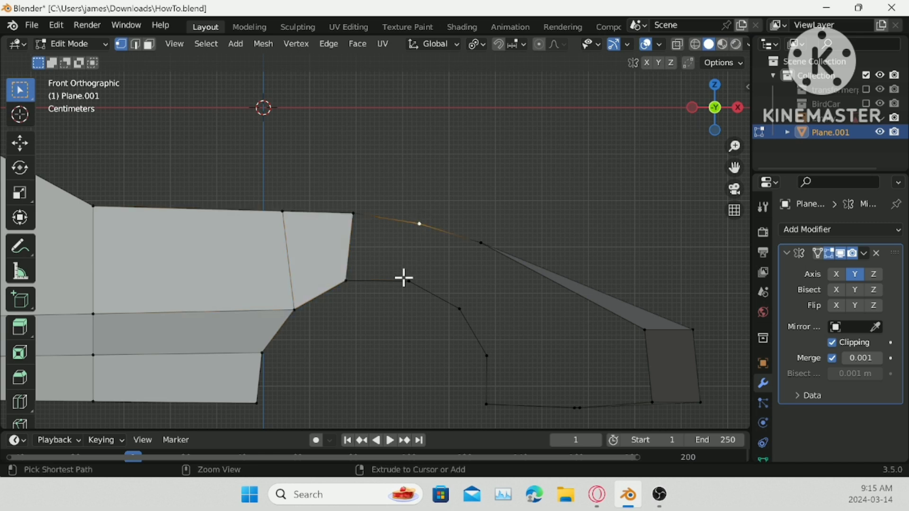
ctrl+click(407, 281)
key(f)
click(482, 244)
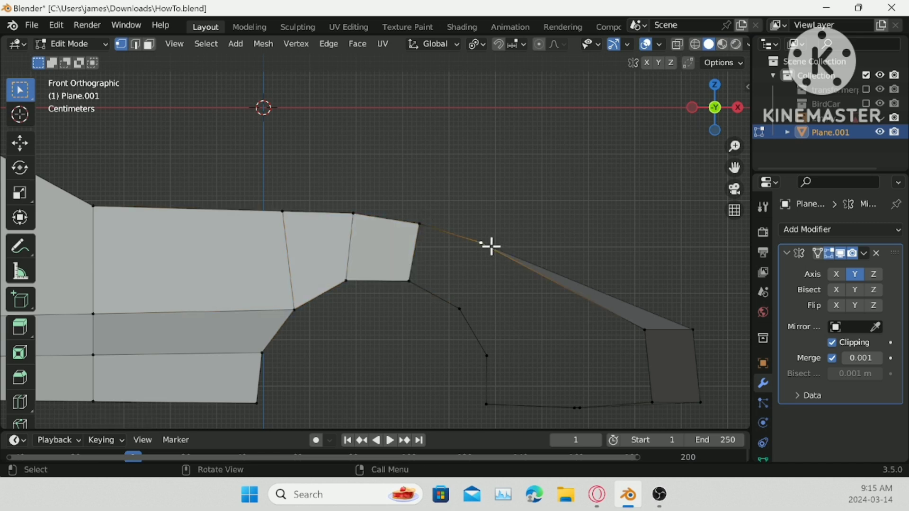
ctrl+click(455, 307)
key(f)
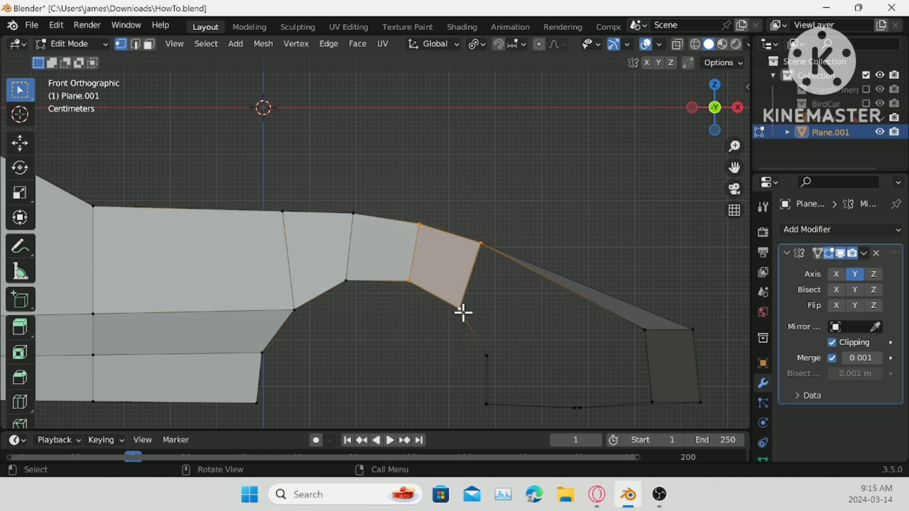
- Fill the front bumper's side face between the wheel arch's front edge, the lower edge and the nose corner
click(486, 355)
ctrl+click(653, 327)
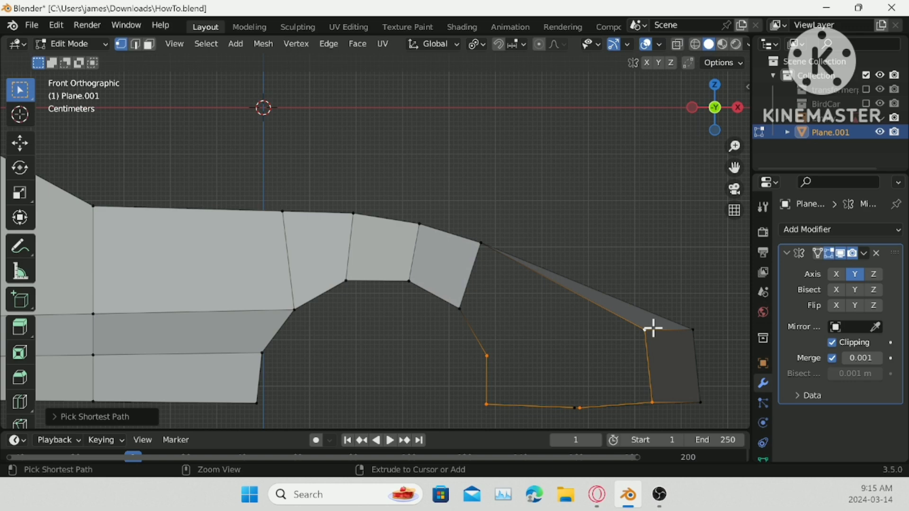
middle_drag(653, 328, 604, 280)
key(f)
- Fill the remaining side face between the bonnet, front wheel arch and bumper side, and switch to edge selection
click(443, 153)
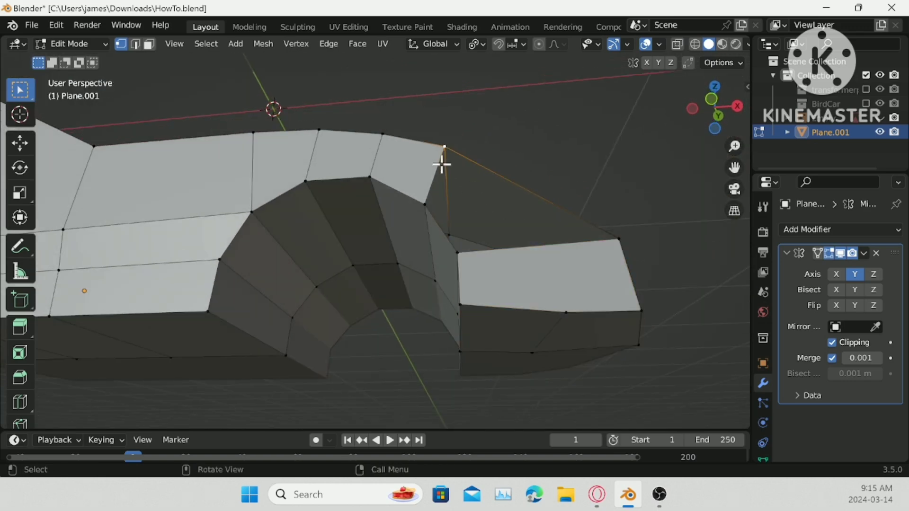
ctrl+click(618, 239)
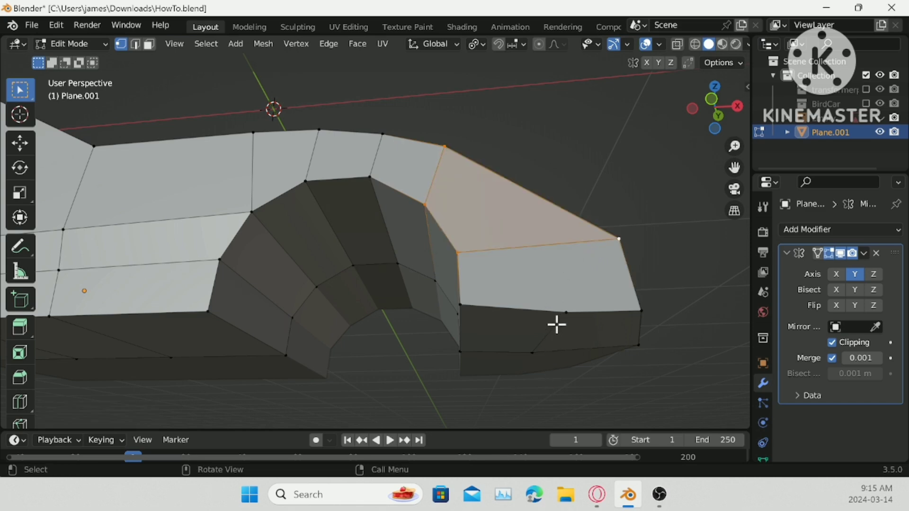
click(136, 44)
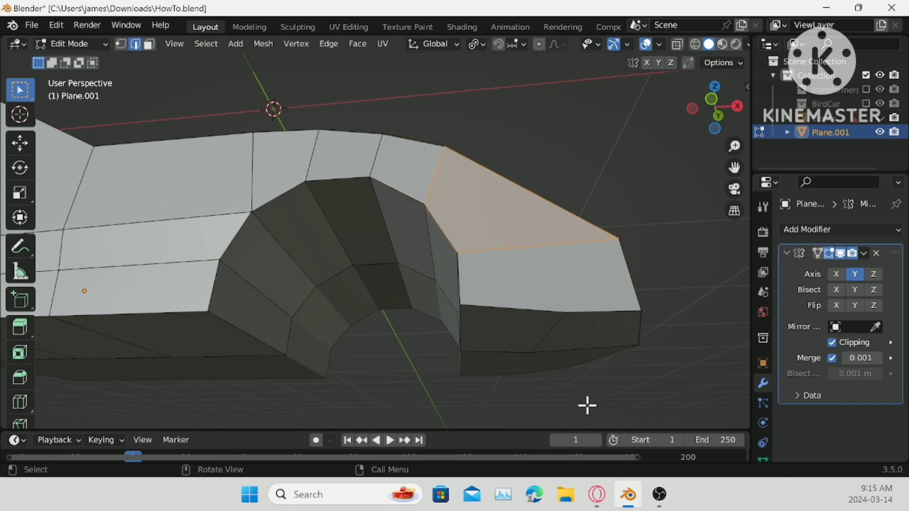
- Dissolve the extra edge on the underside of the front bumper and save the file
click(532, 332)
right_click(633, 319)
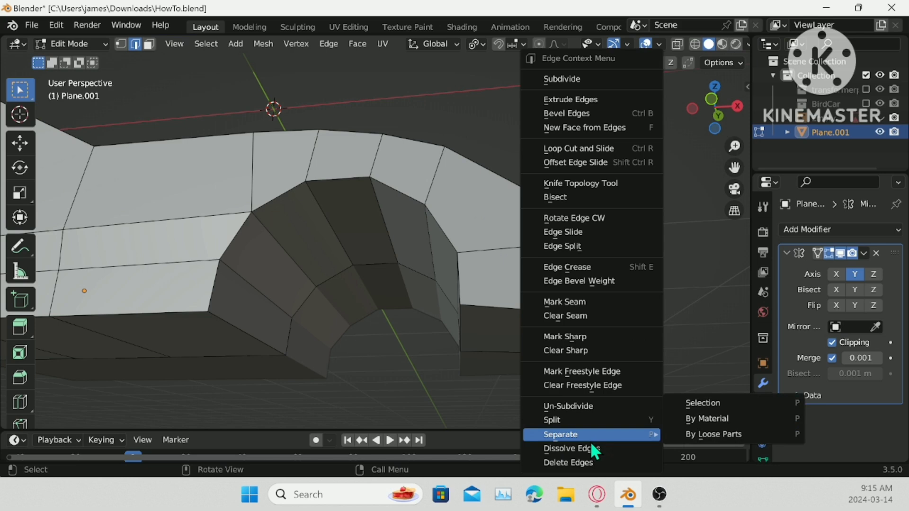
click(591, 448)
middle_drag(446, 397, 360, 217)
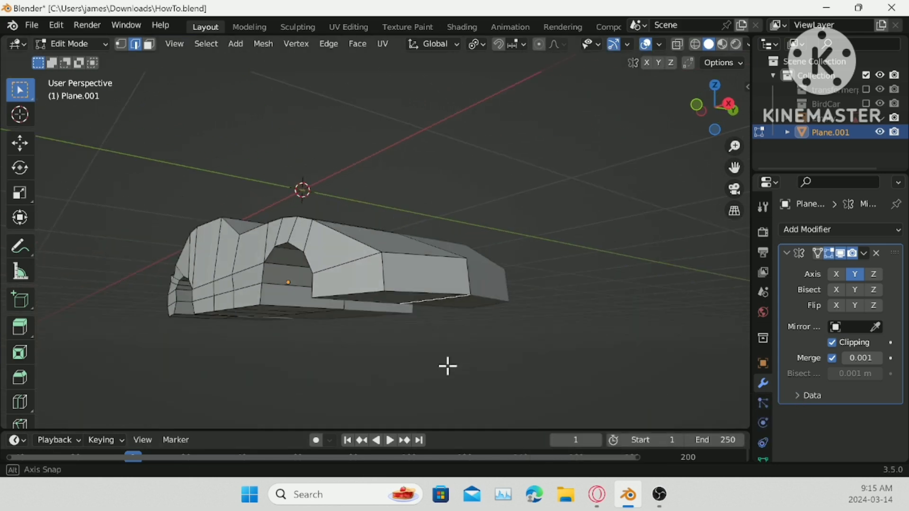
key(ctrl+s)
- Add a centred lengthwise loop cut along the underside, between the body's outer lower edge and the existing lengthwise edge
scroll(436, 332, up, 3)
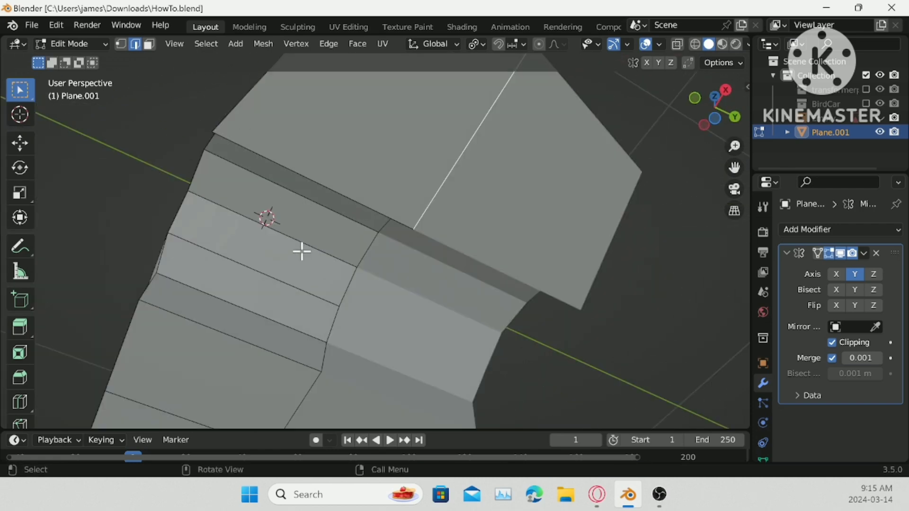
scroll(302, 251, down, 2)
key(ctrl+r)
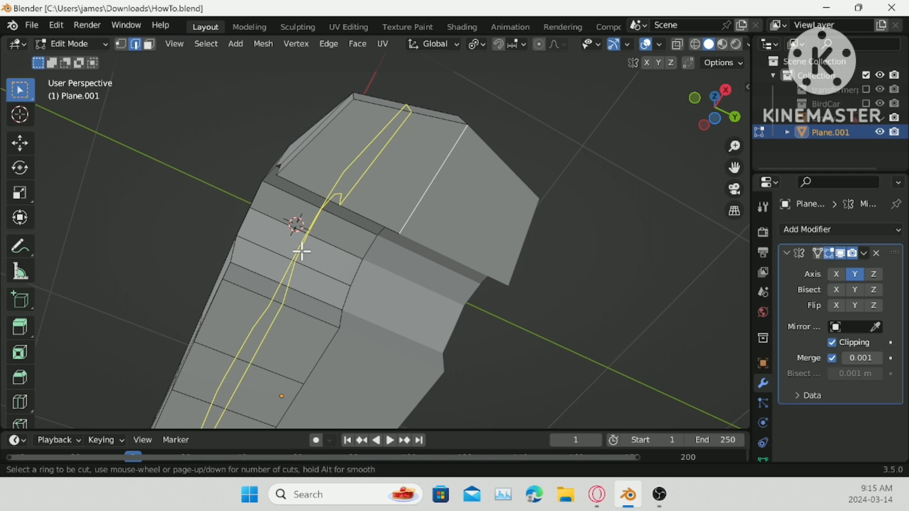
click(301, 251)
right_click(669, 379)
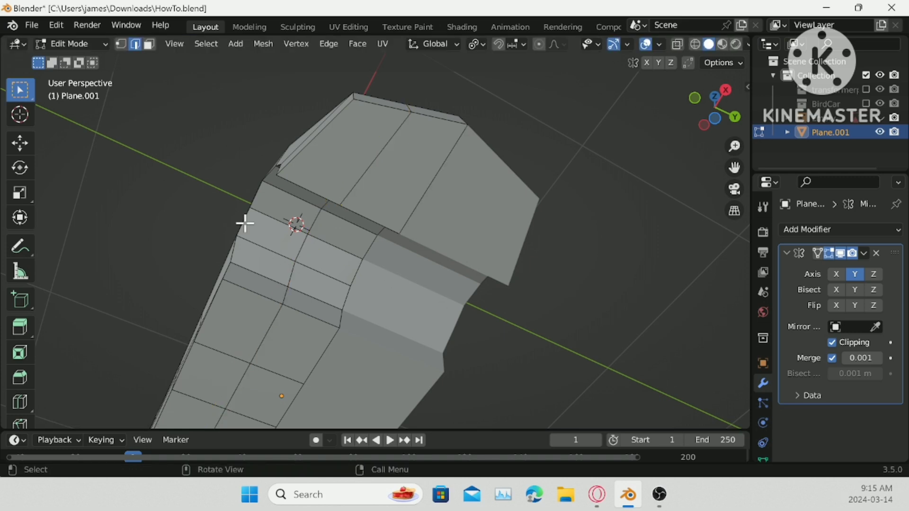
- Select the new edge path across the inside of the front wheel arch and fill it with an inner wheel-well face
middle_drag(286, 237, 319, 244)
scroll(270, 257, up, 3)
middle_drag(199, 263, 353, 293)
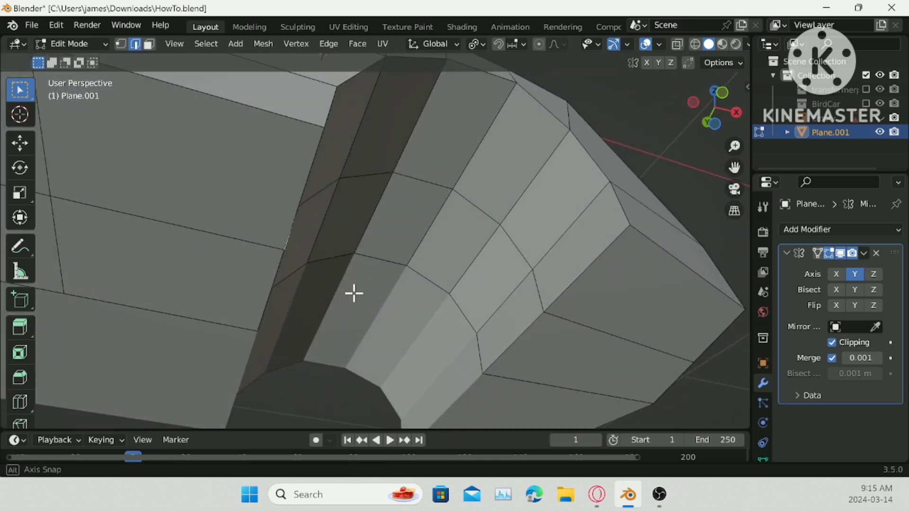
ctrl+click(540, 289)
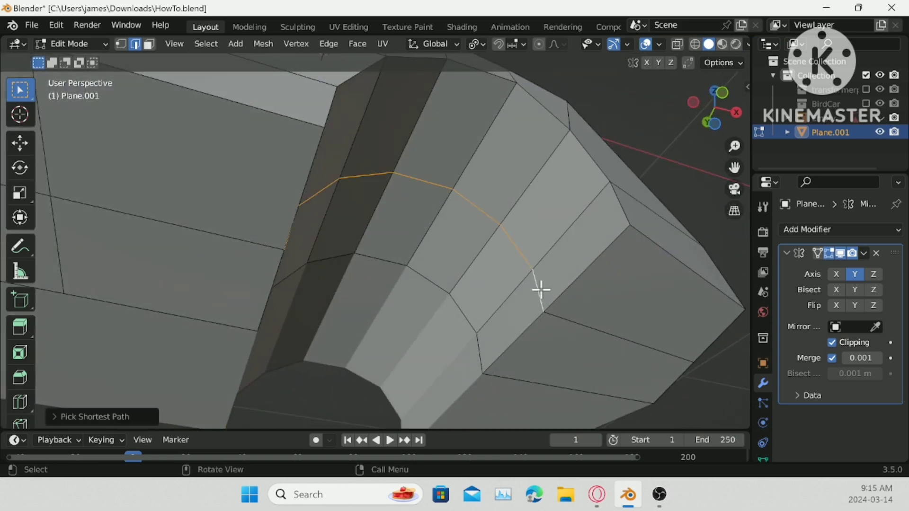
key(f)
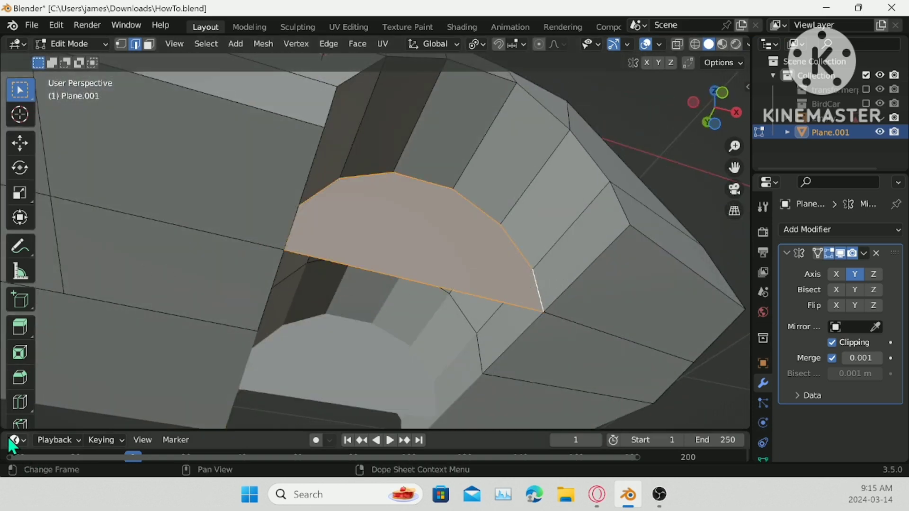
- Knife two vertical cuts through the front wheel-well face, from its two topmost vertices straight down to the bottom edge
click(20, 422)
click(123, 46)
scroll(503, 188, up, 3)
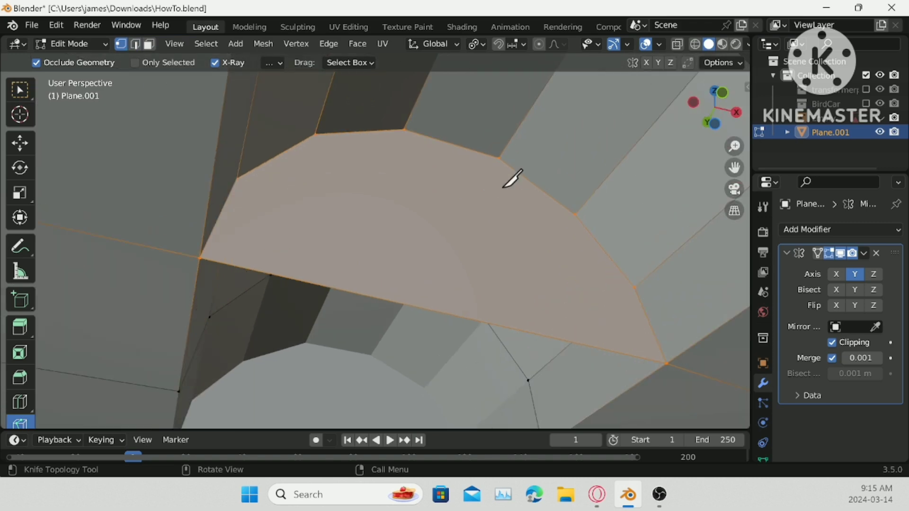
middle_drag(504, 188, 473, 227)
click(330, 209)
scroll(331, 209, down, 3)
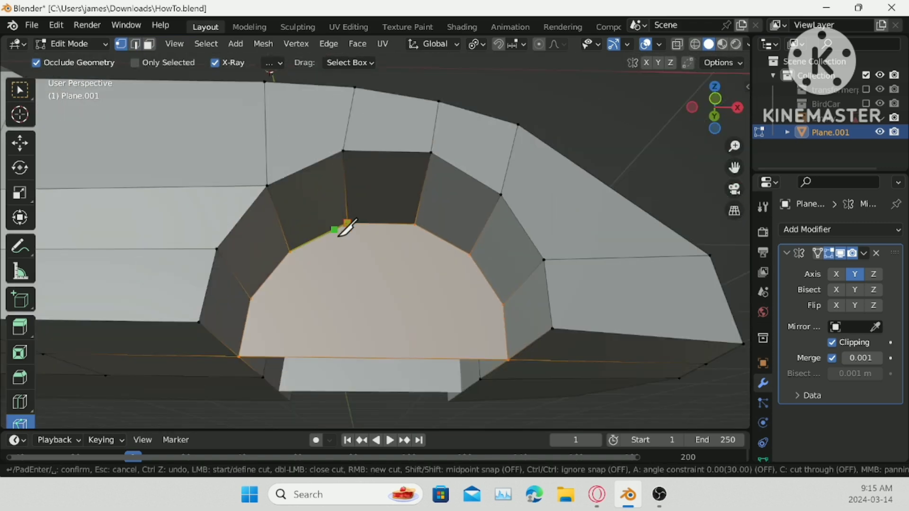
click(344, 357)
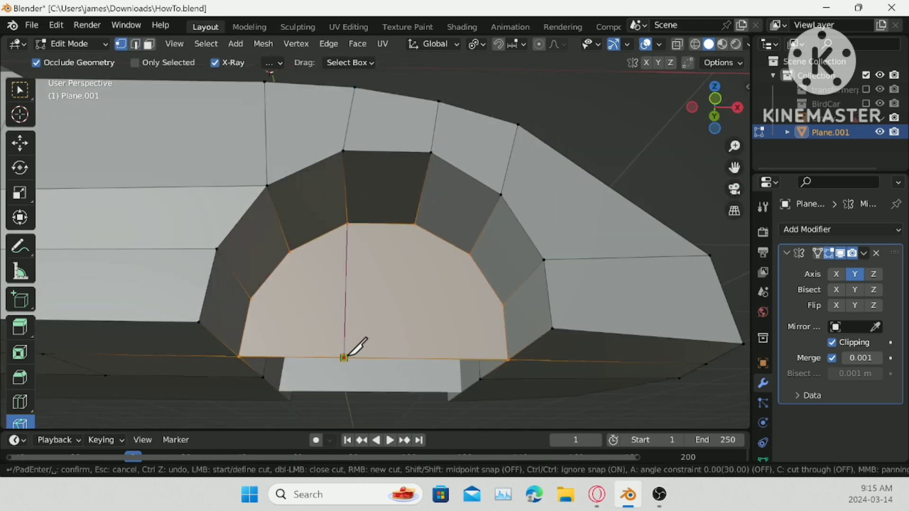
click(414, 224)
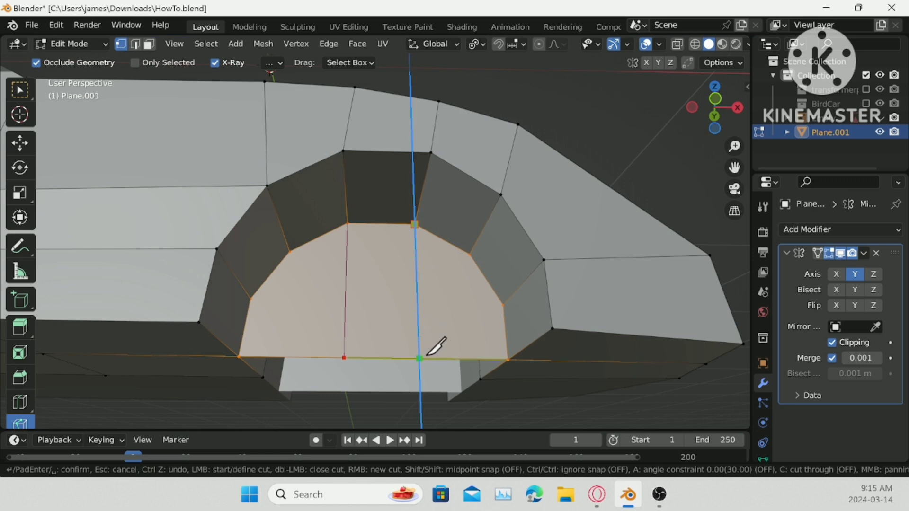
click(419, 358)
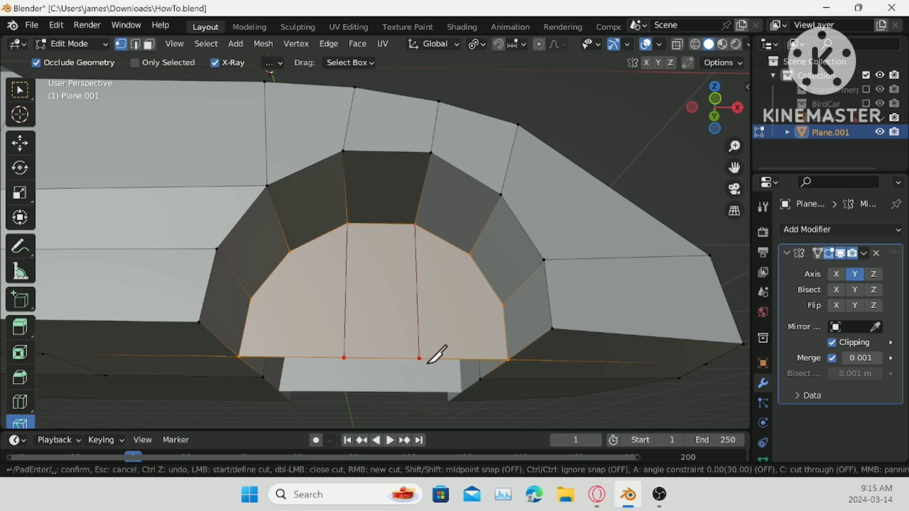
- Knife vertical cuts from the wheel-well face's front and rear shoulder vertices to its bottom edge, apply them and return to box selection
click(471, 254)
click(477, 358)
click(478, 372)
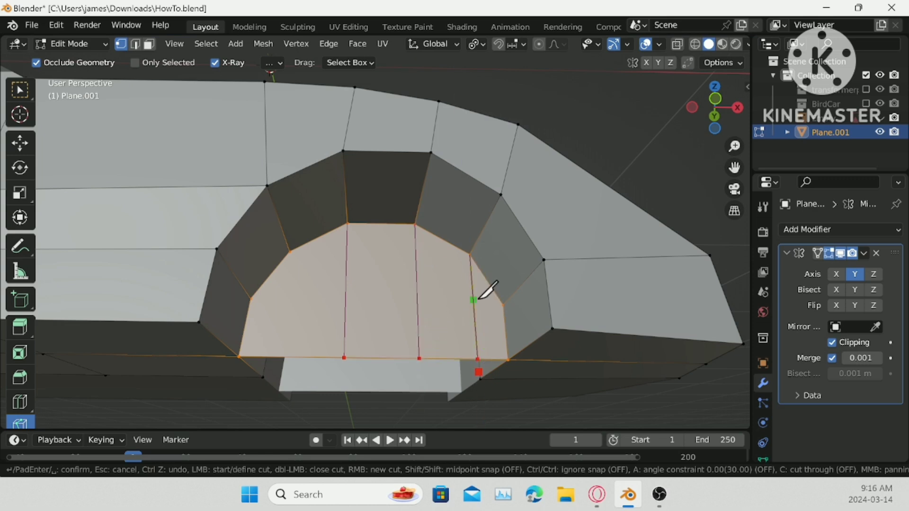
click(292, 252)
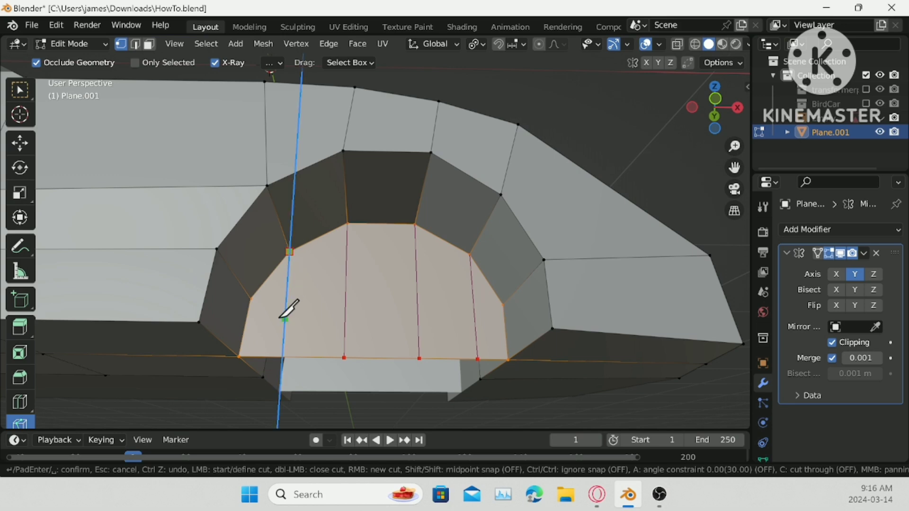
click(282, 356)
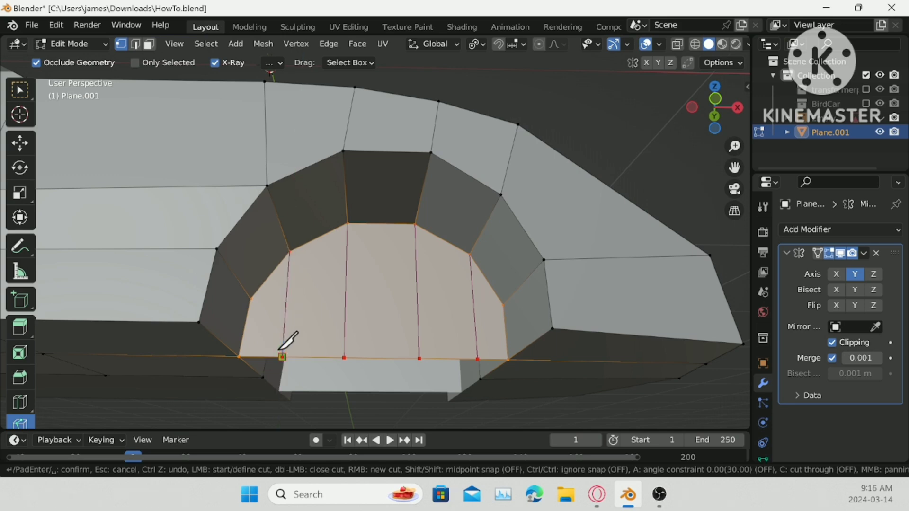
key(Return)
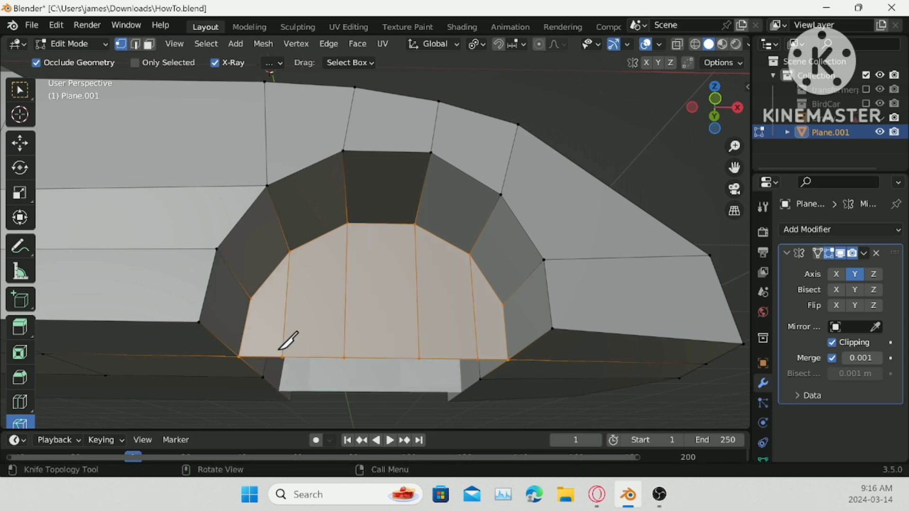
click(20, 95)
- Merge the vertices at the front lower corner of the inner wheel-well panel
middle_drag(350, 298, 503, 311)
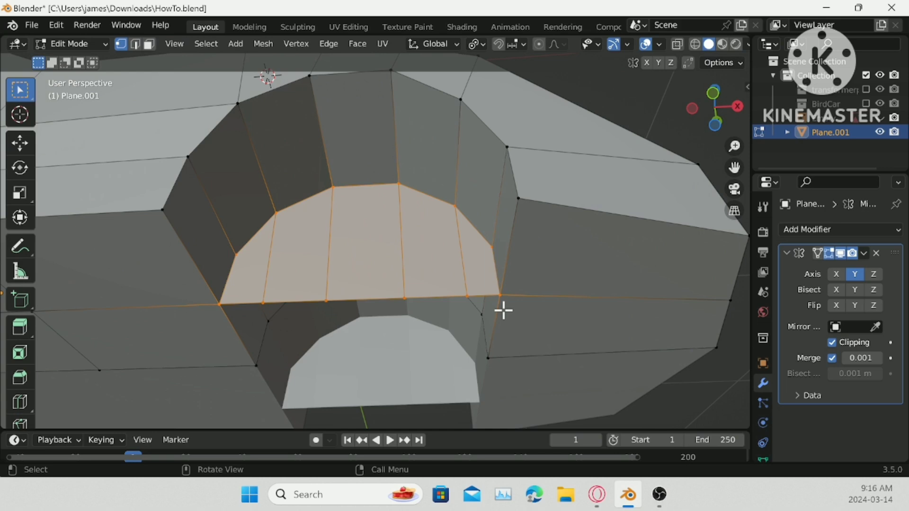
click(492, 291)
key(m)
click(518, 290)
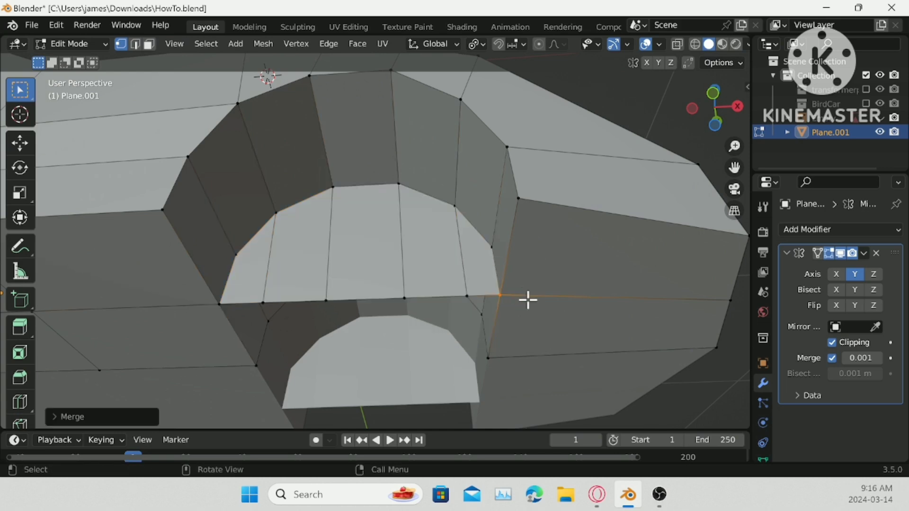
click(530, 301)
scroll(549, 350, down, 2)
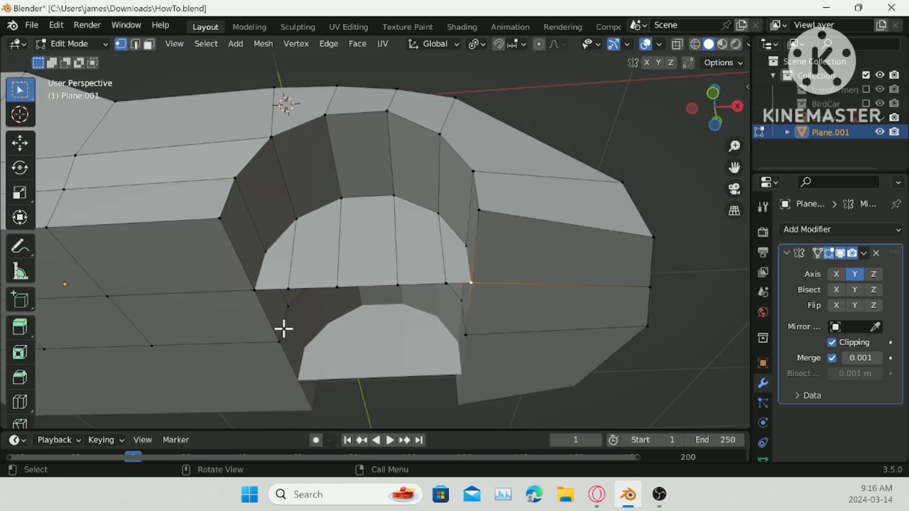
- Select the row of arch faces just behind the inner wheel-well panel and delete them
middle_drag(284, 329, 114, 83)
click(149, 45)
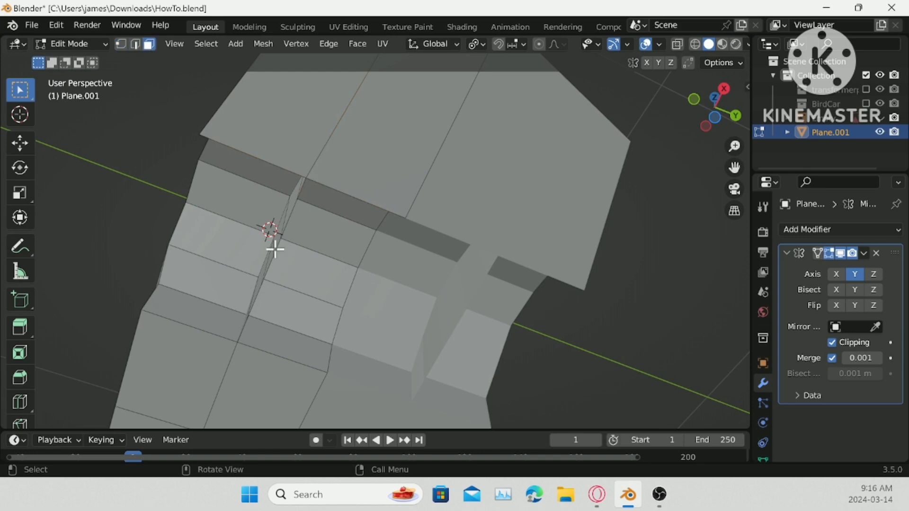
click(300, 331)
middle_drag(300, 331, 493, 326)
scroll(456, 281, up, 2)
ctrl+click(455, 280)
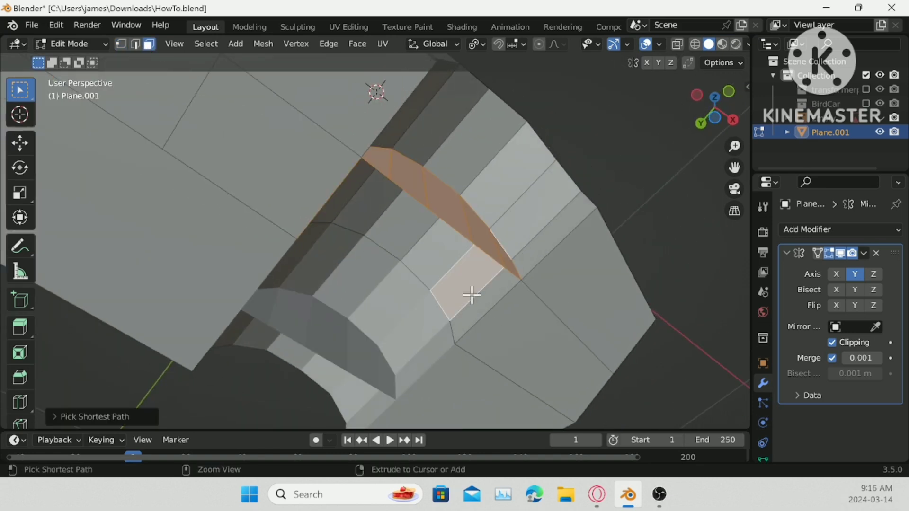
key(ctrl+z)
ctrl+click(426, 243)
ctrl+click(475, 307)
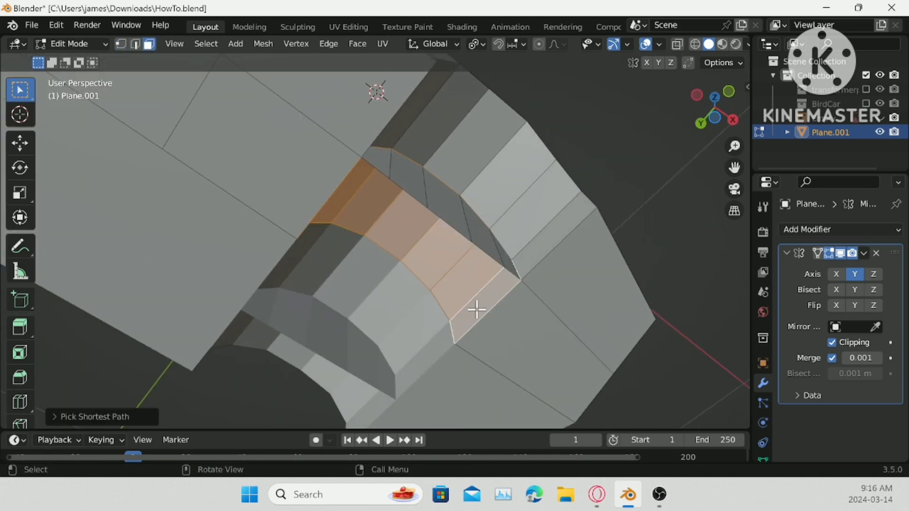
right_click(473, 308)
click(437, 442)
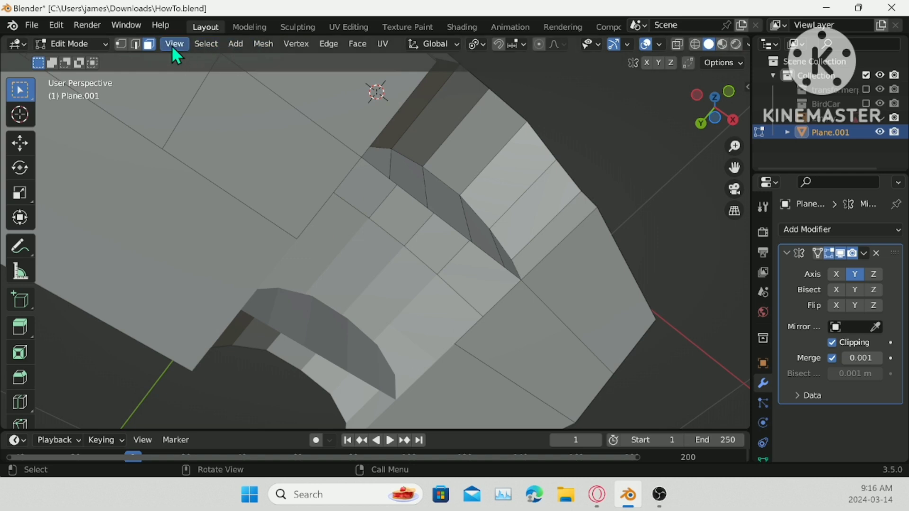
- Fill the underside opening behind the wheel-well panel with a flat face between its front and rear edges
click(135, 45)
middle_drag(407, 199, 502, 347)
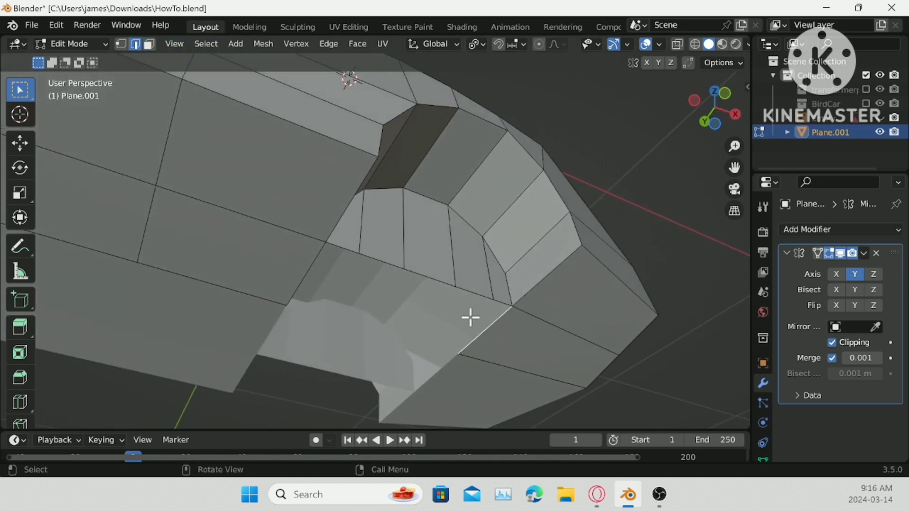
ctrl+click(293, 278)
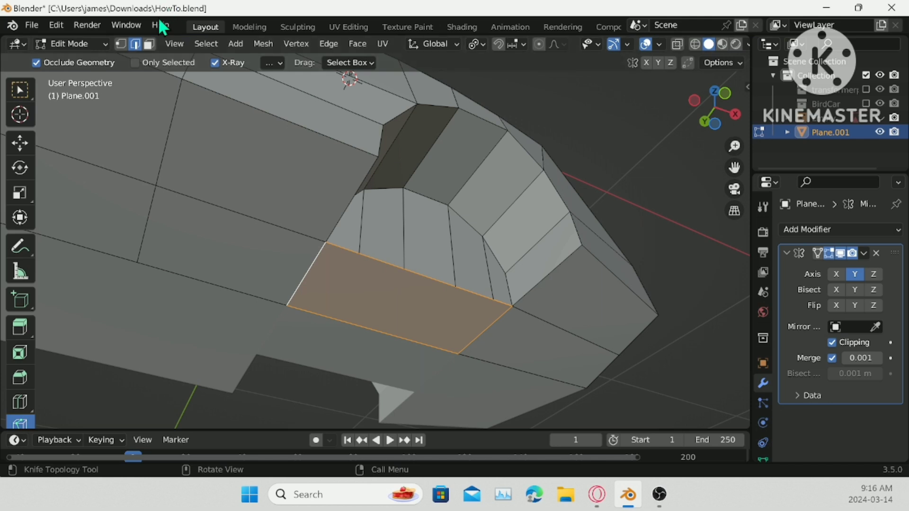
- Knife two cuts constrained to the Y axis across the new floor face, from the wheel-well panel's two rearmost intermediate bottom vertices
click(120, 44)
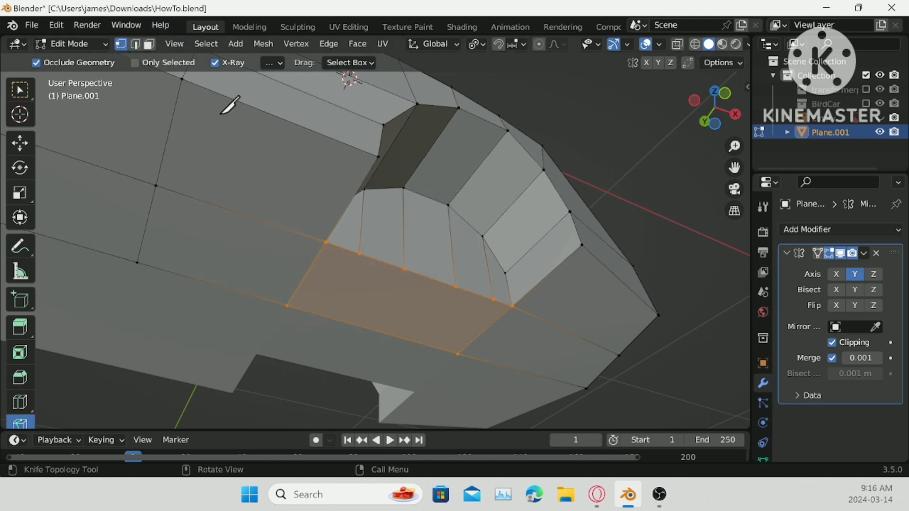
click(359, 253)
key(y)
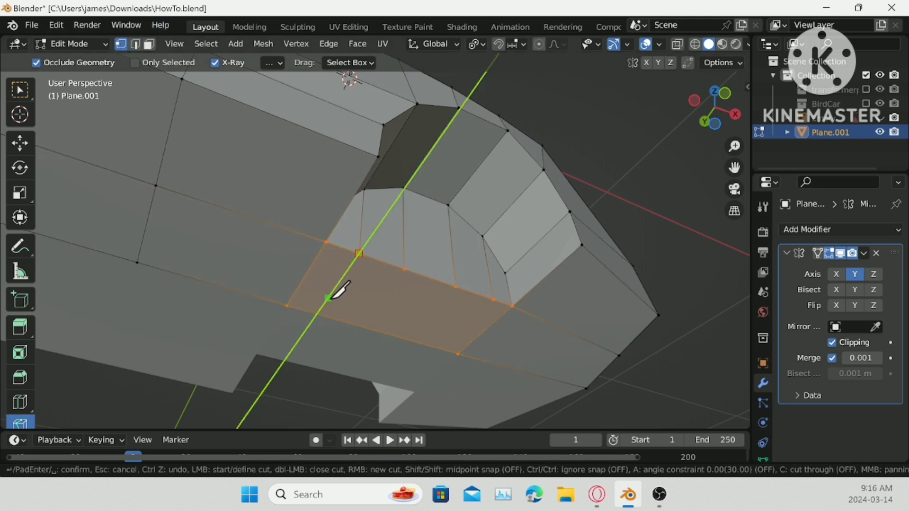
click(324, 321)
key(y)
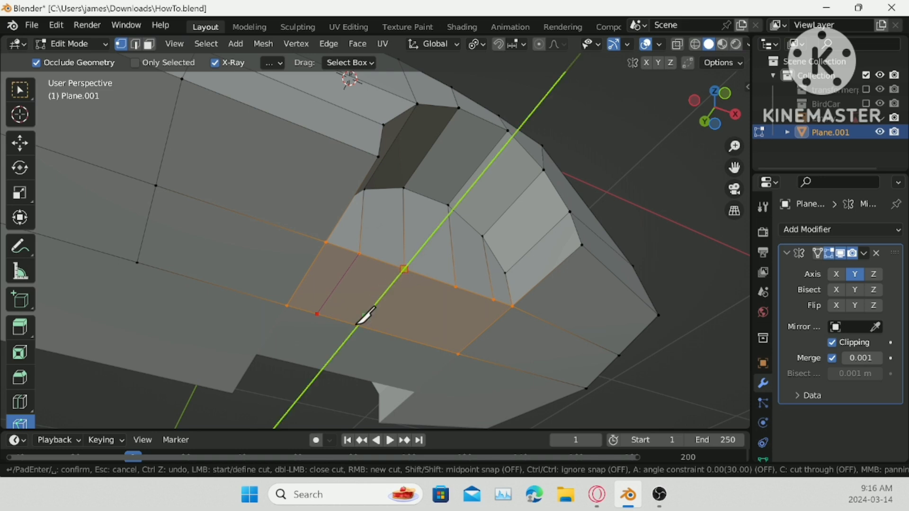
click(359, 329)
- Knife two more Y-axis cuts across the floor face from the panel's front intermediate vertices, apply them and return to box selection
key(y)
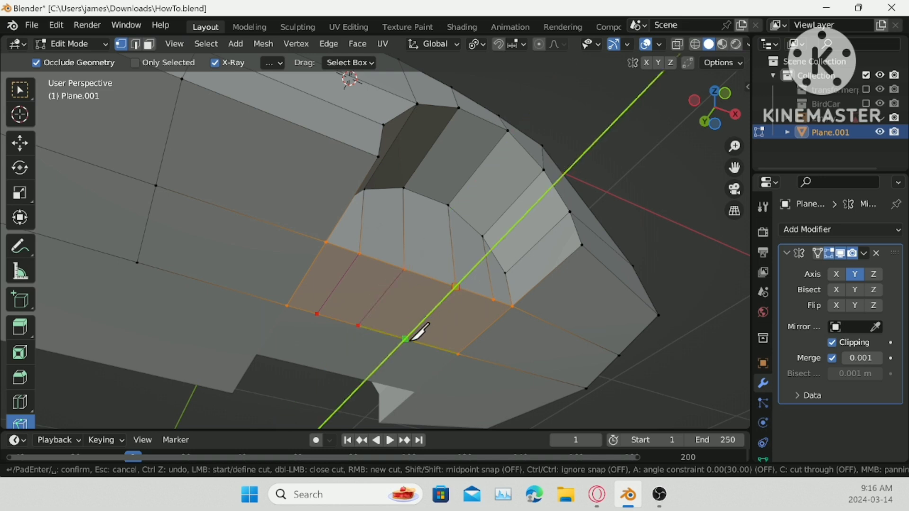
click(419, 333)
click(493, 299)
key(y)
click(441, 349)
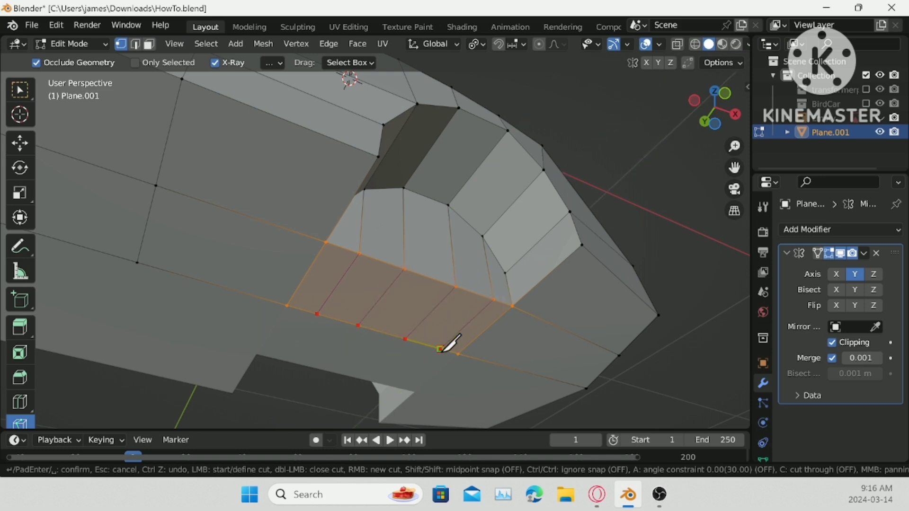
key(Return)
scroll(467, 330, down, 3)
shift+middle_drag(349, 264, 480, 272)
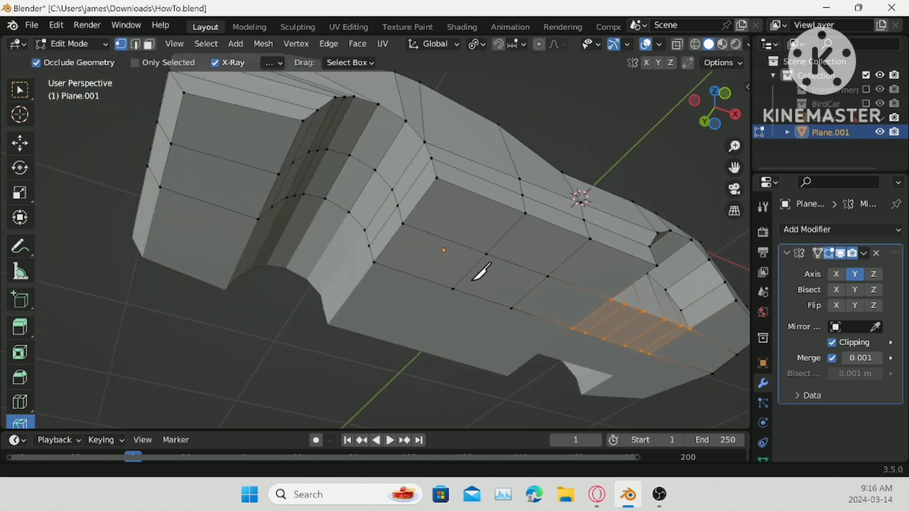
click(20, 91)
- Select the inner row of vertices across the rear wheel arch and fill it with a face as the inner wheel-well panel
scroll(418, 228, up, 2)
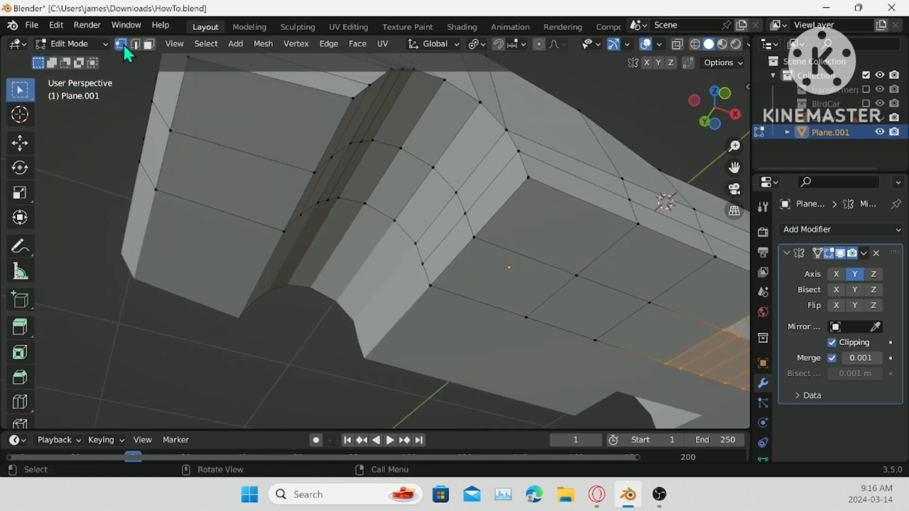
click(466, 238)
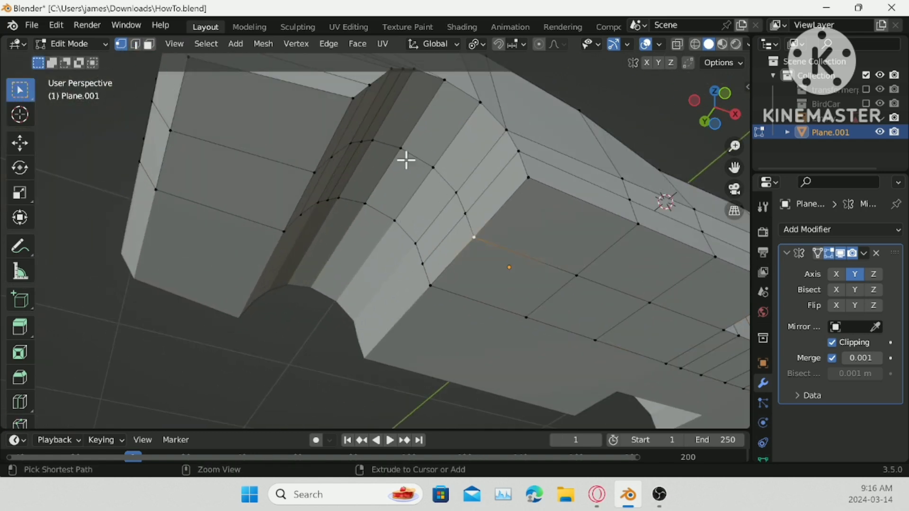
ctrl+click(395, 150)
ctrl+click(312, 171)
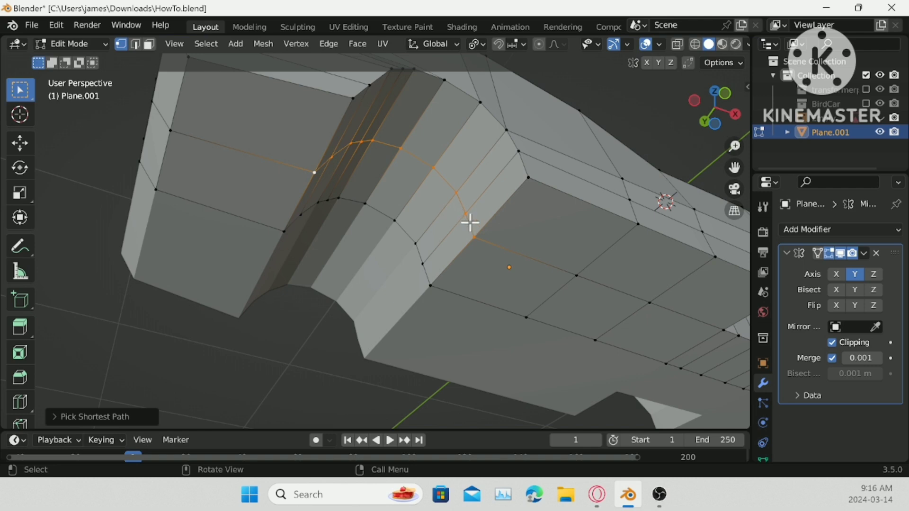
middle_drag(547, 235, 464, 217)
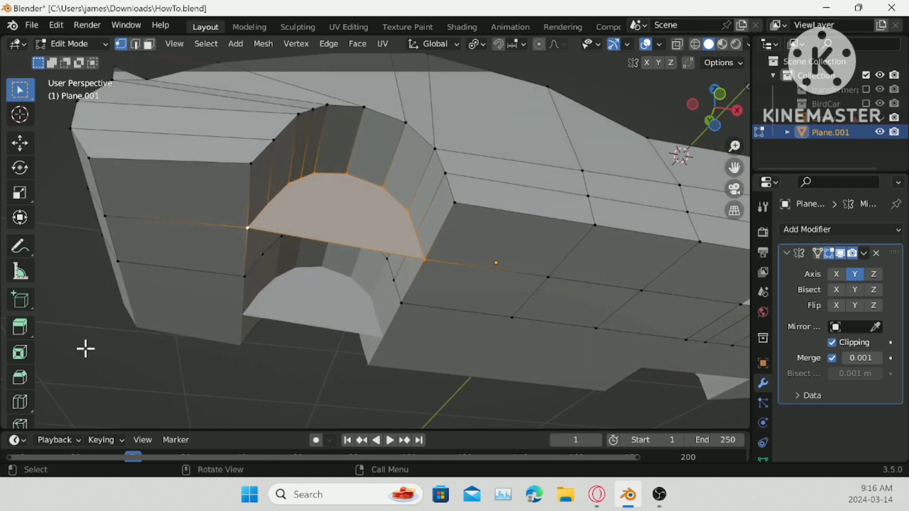
- Knife Z-axis cuts from the rear panel's intermediate arch vertices down to its bottom edge, apply them and return to box selection
click(20, 423)
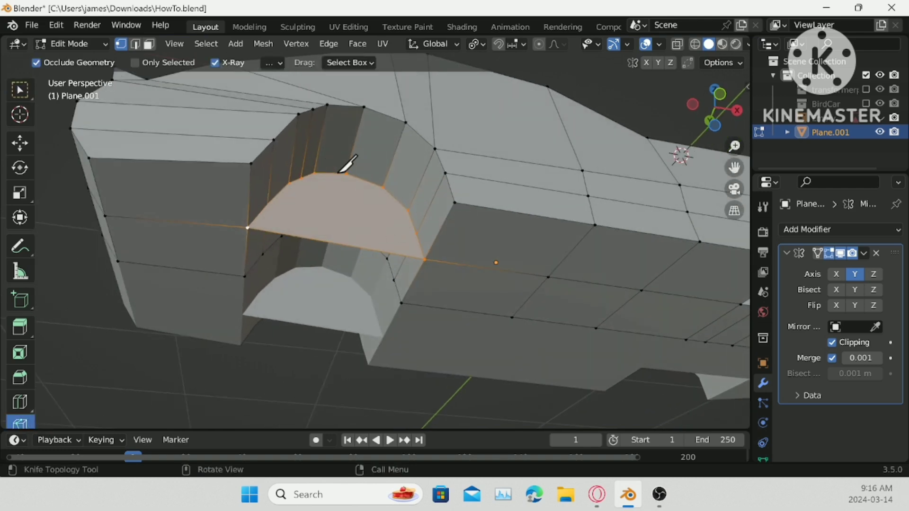
click(302, 178)
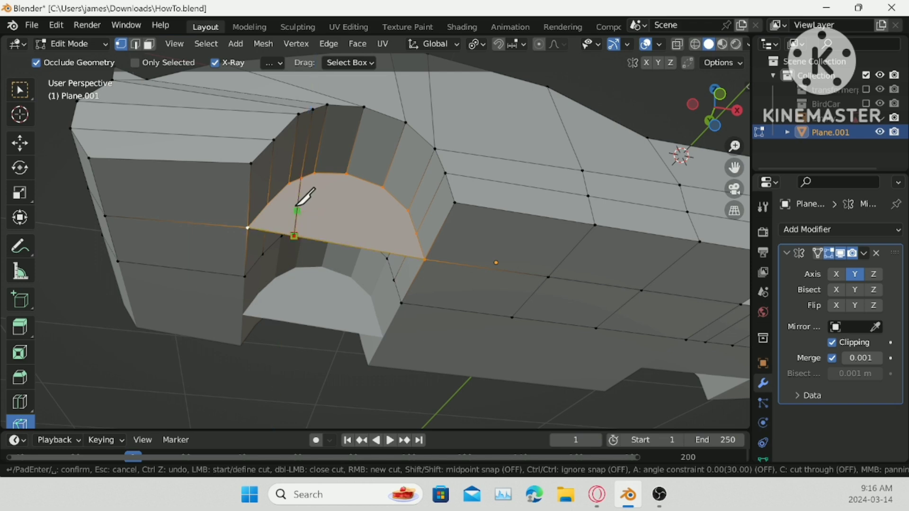
click(288, 183)
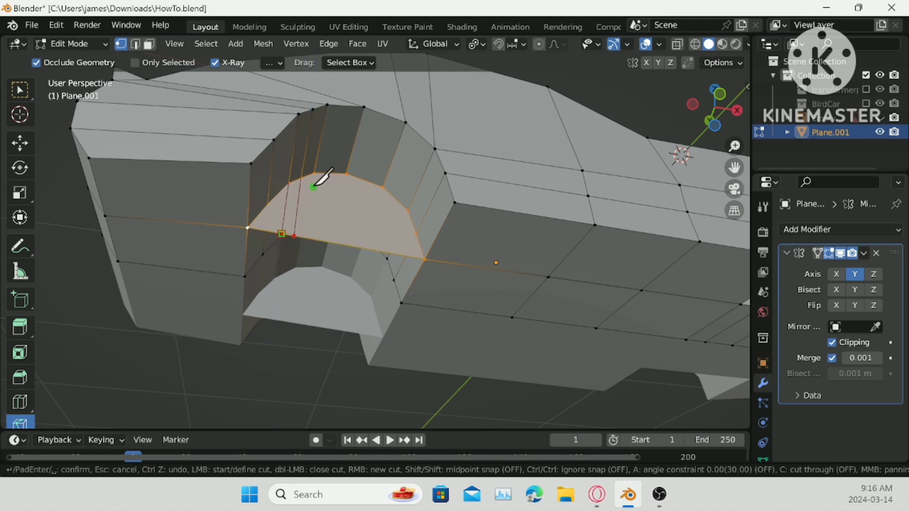
click(307, 238)
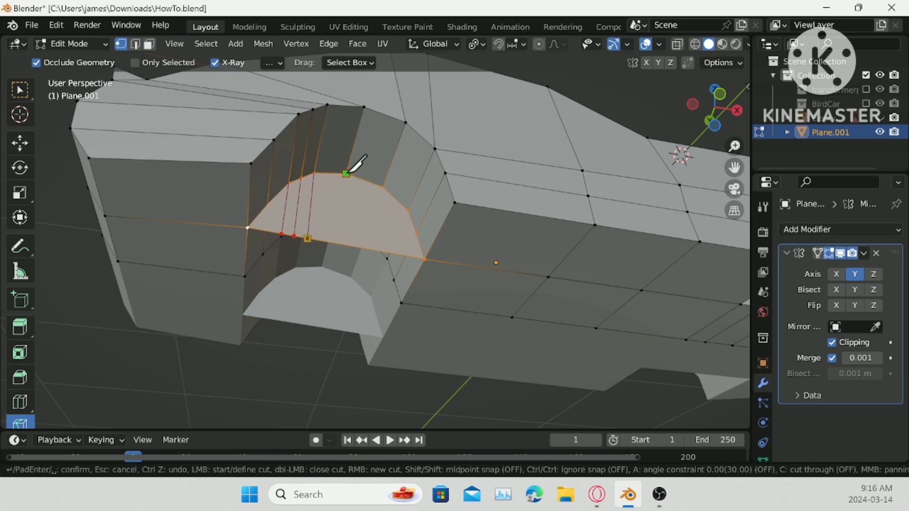
click(346, 174)
key(z)
click(382, 187)
key(z)
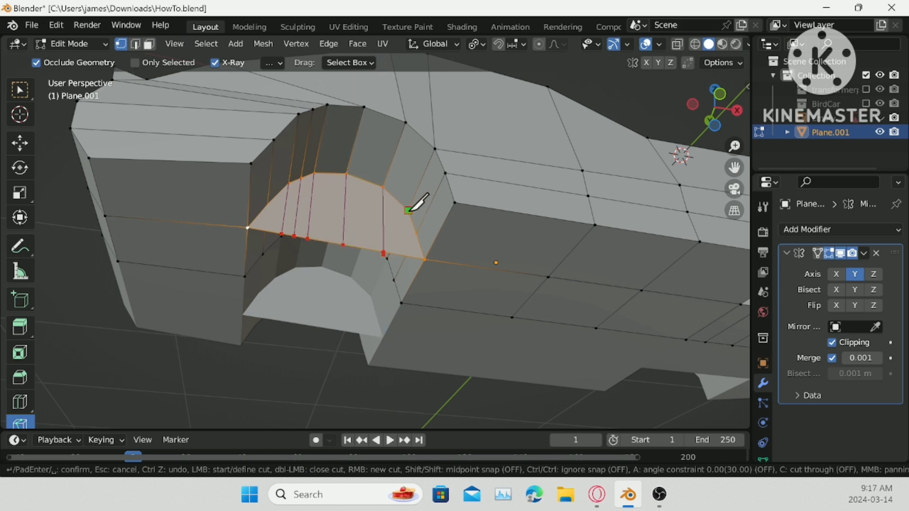
key(Return)
middle_drag(404, 255, 462, 231)
click(19, 90)
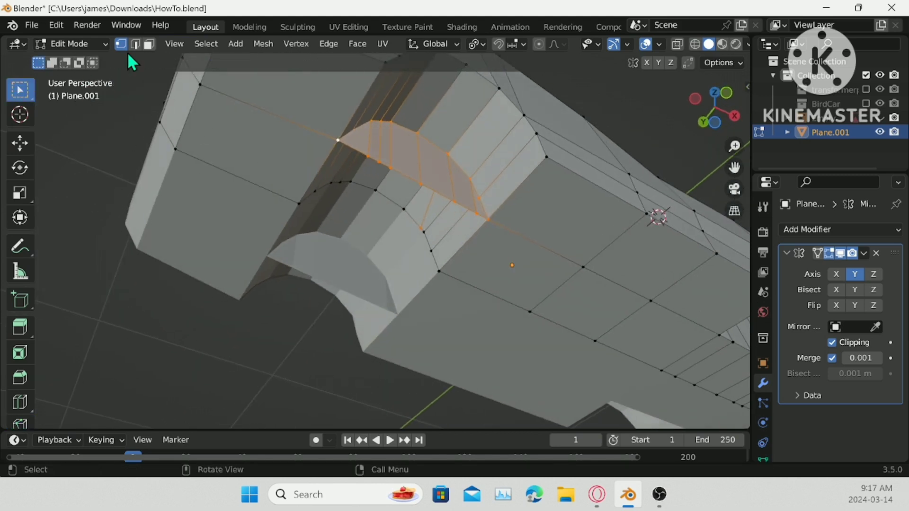
- Dissolve the stray diagonal edge left on the rear arch face behind the inner panel
click(135, 44)
middle_drag(248, 138, 532, 285)
click(532, 286)
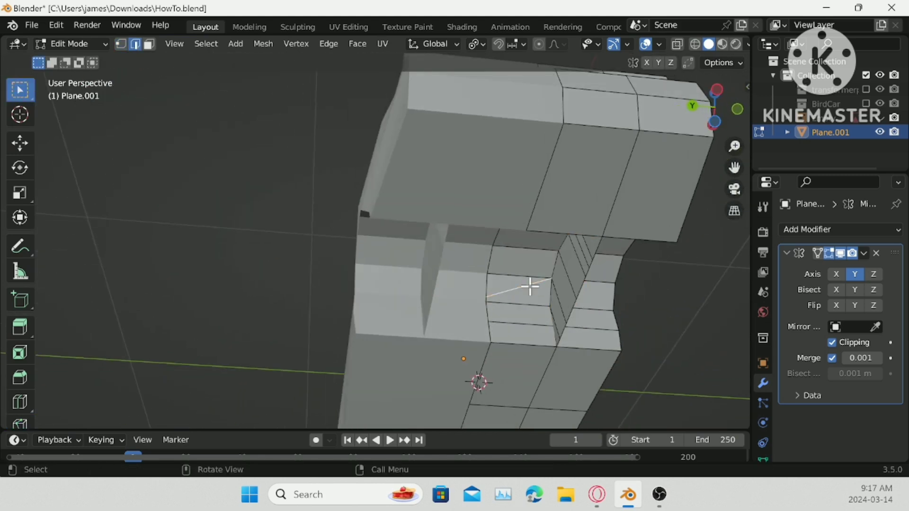
right_click(531, 286)
click(481, 447)
middle_drag(491, 377, 398, 315)
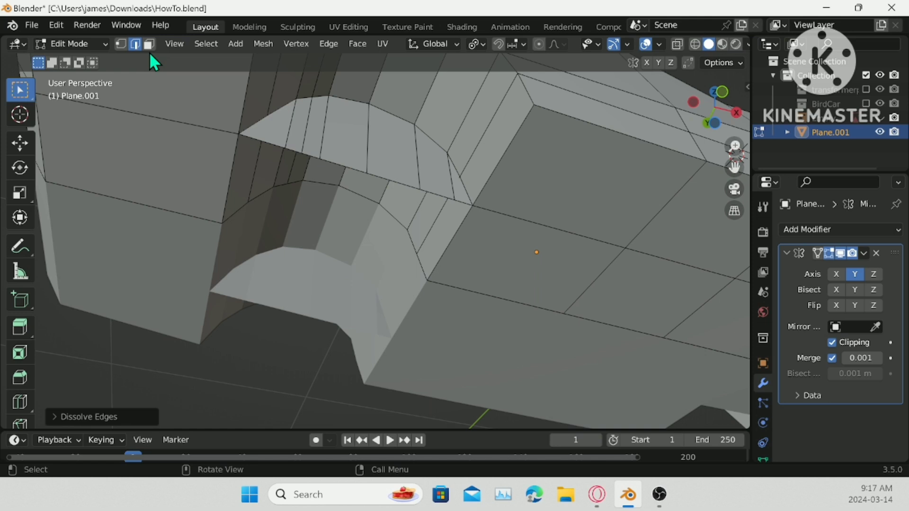
- Select the row of rear arch faces just behind the inner wheel-well panel and delete them
click(148, 45)
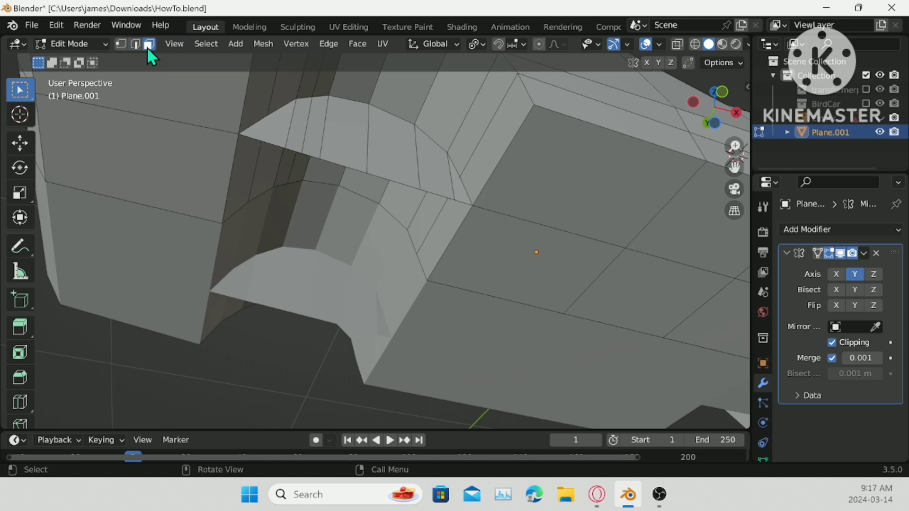
click(426, 230)
ctrl+click(325, 172)
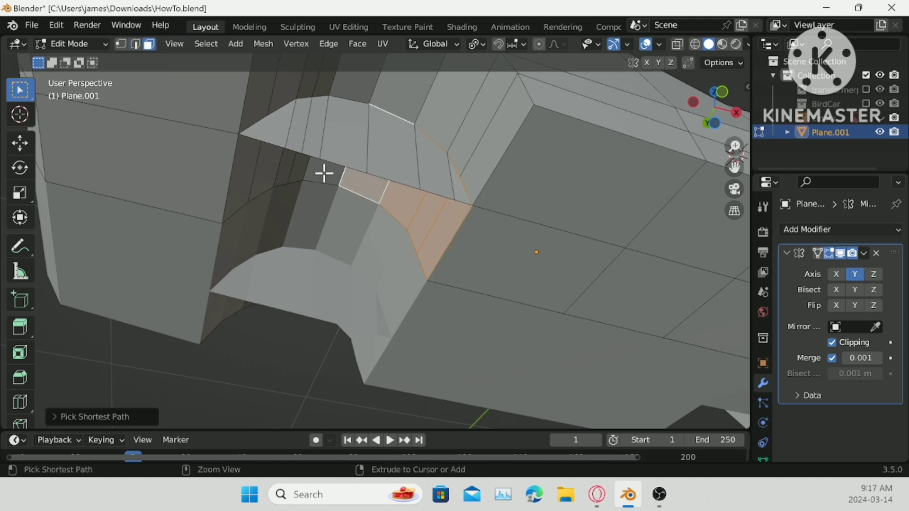
right_click(235, 179)
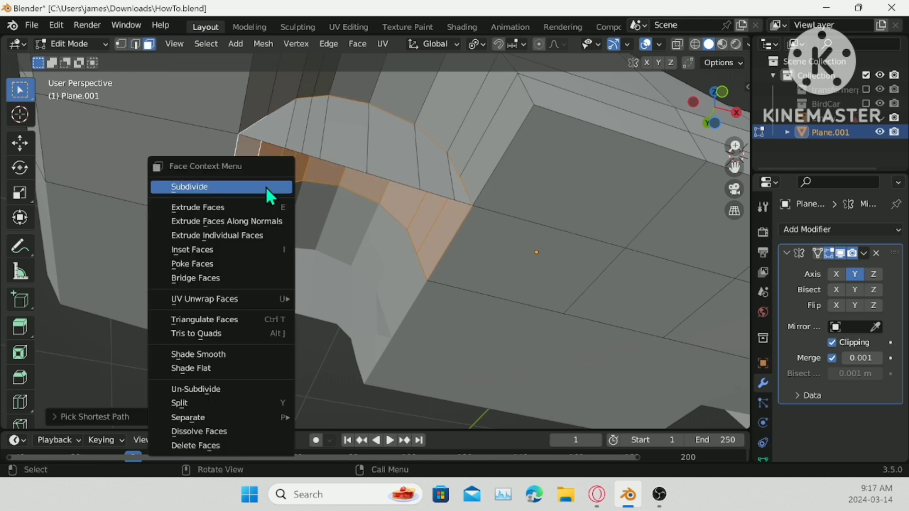
click(216, 442)
- Extrude the rear panel's bottom edges along the Y axis to the inner underside edge, closing the floor behind the wheel well
click(136, 44)
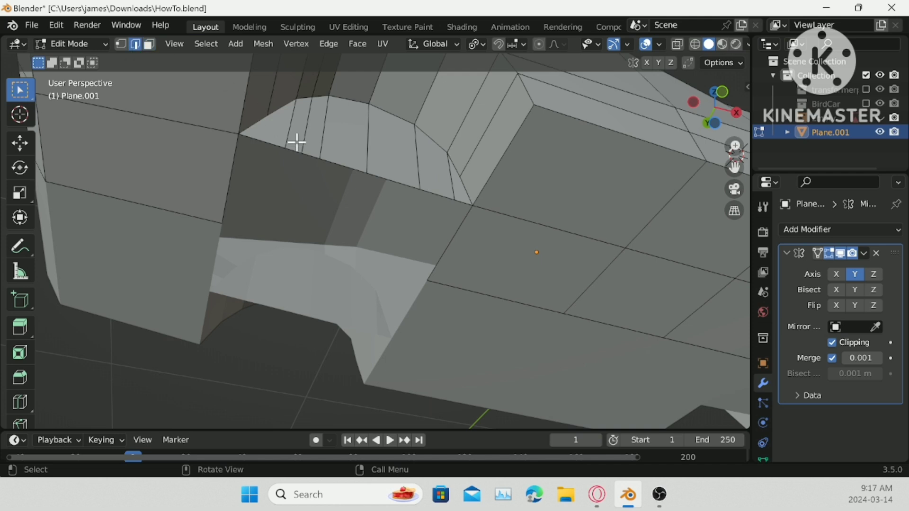
ctrl+click(462, 202)
key(g)
key(x)
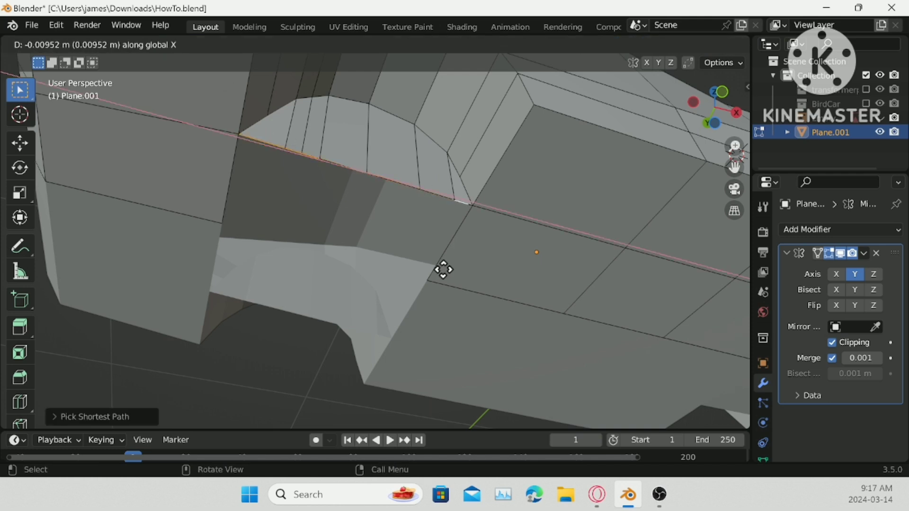
key(y)
click(419, 290)
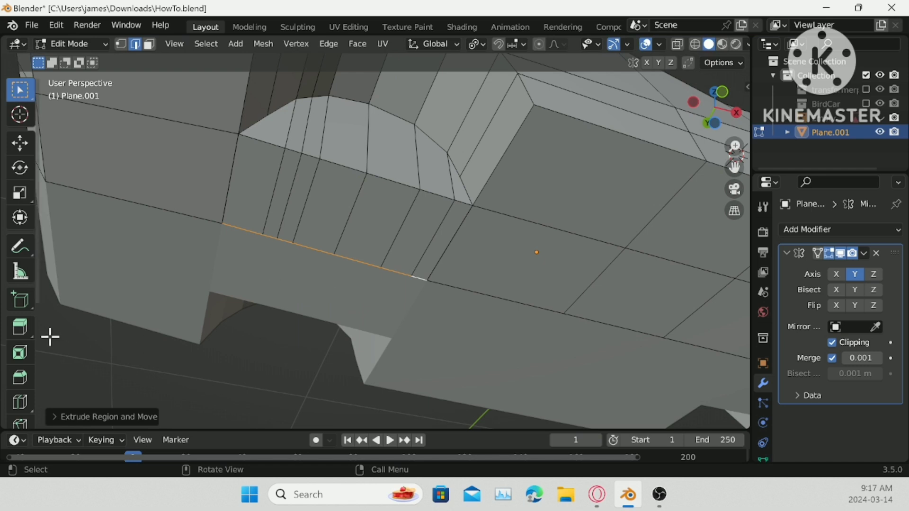
- Merge the overlapping vertices at the rear and front inner corners of the new floor strip, using X-ray for the rear corner
click(121, 44)
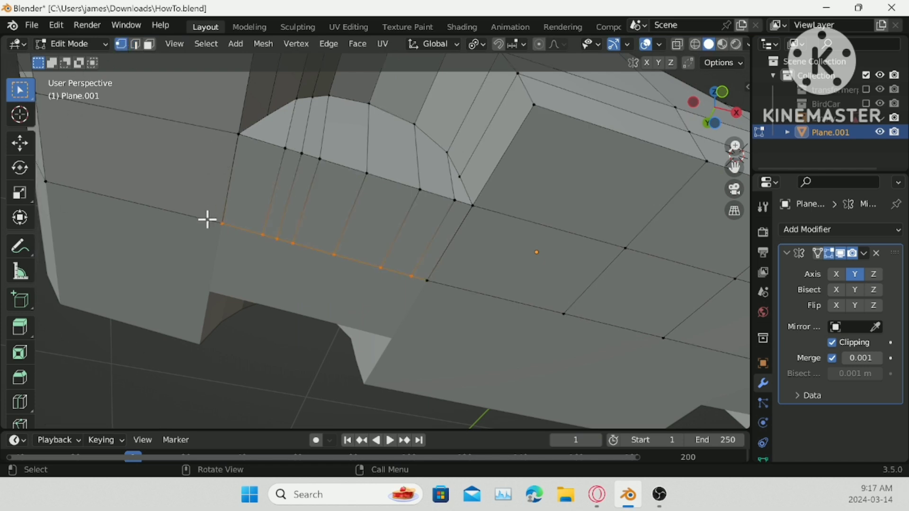
click(680, 44)
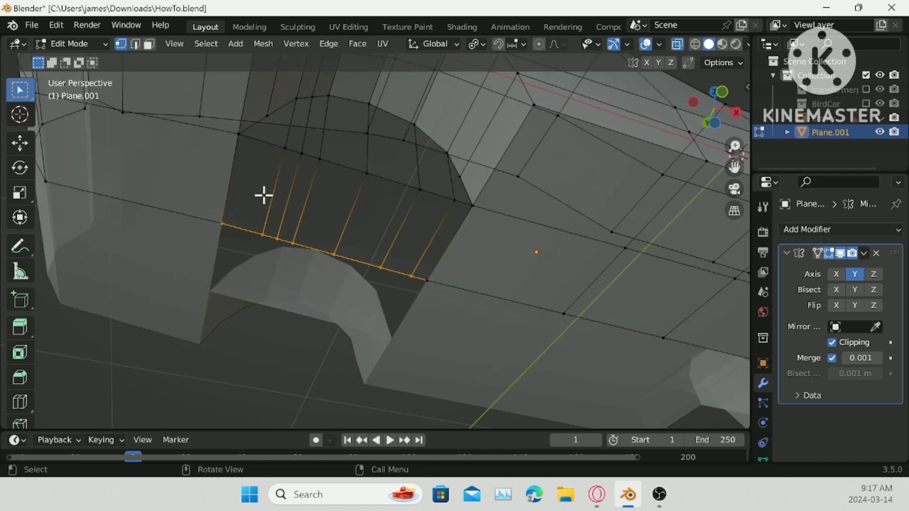
drag(192, 203, 239, 250)
key(m)
click(239, 252)
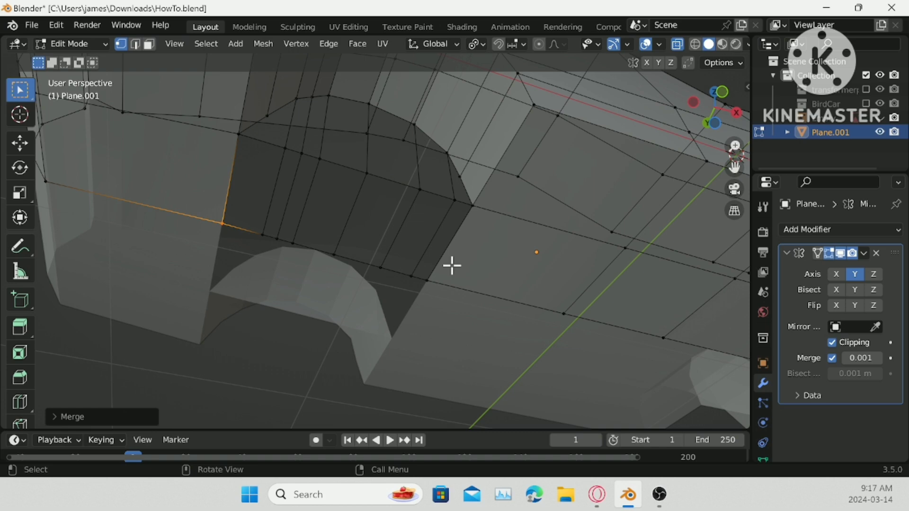
click(417, 276)
key(m)
click(461, 293)
click(678, 47)
middle_drag(544, 151, 553, 128)
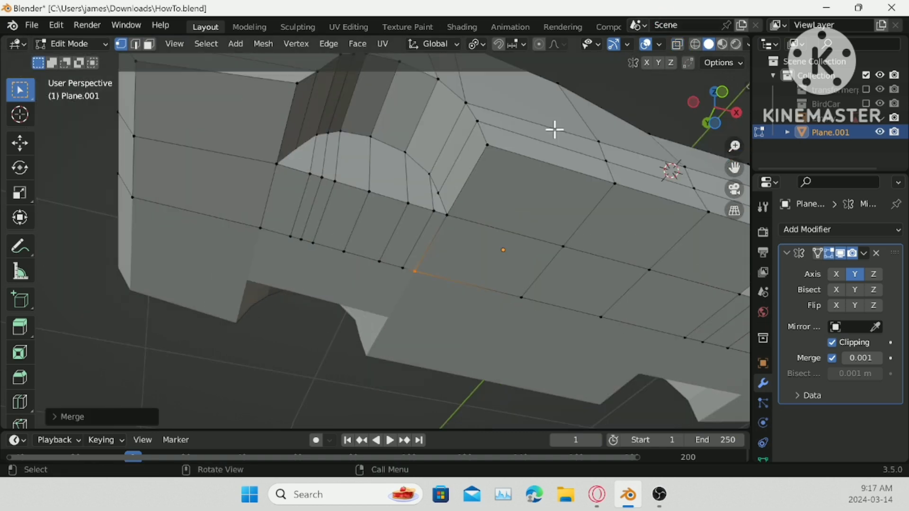
- Return to Object Mode, deselect the car body and save the file
scroll(517, 196, down, 5)
middle_drag(517, 197, 426, 242)
key(Tab)
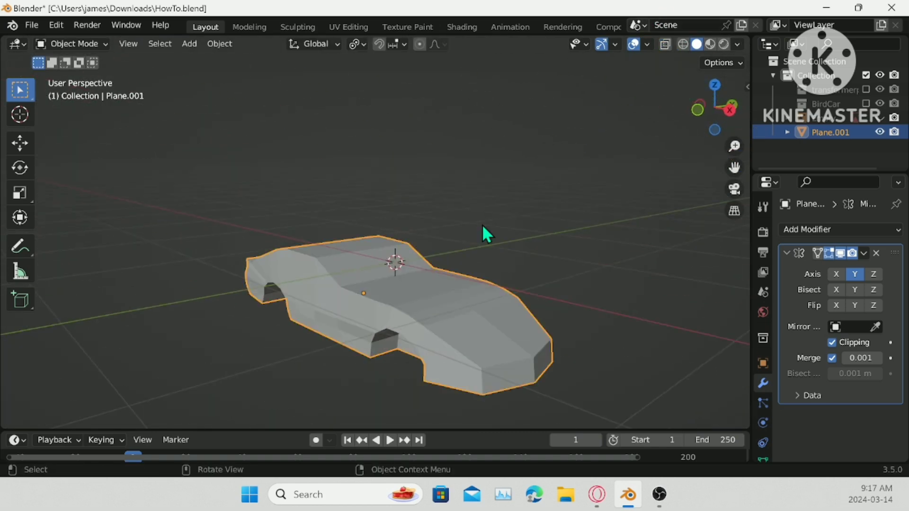
click(481, 224)
key(ctrl+s)
middle_drag(482, 224, 506, 240)
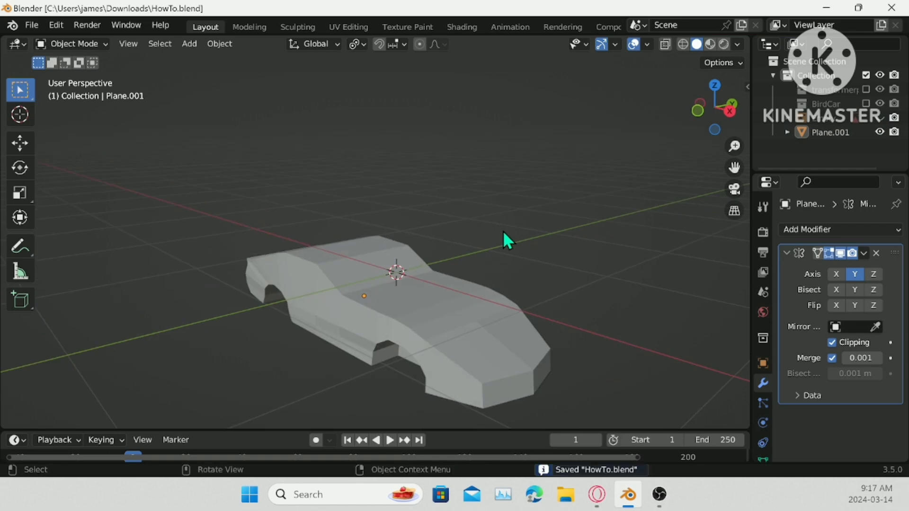
- Select the upper side-edge vertices from the roof to the hood and move them about 0.126 m inward along the Y axis
click(377, 260)
key(Tab)
scroll(327, 247, up, 4)
middle_drag(326, 247, 283, 257)
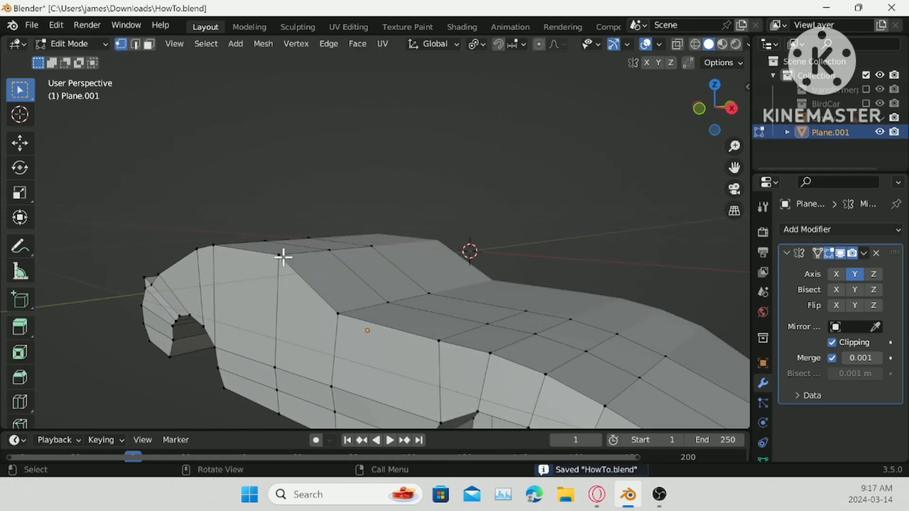
ctrl+click(194, 245)
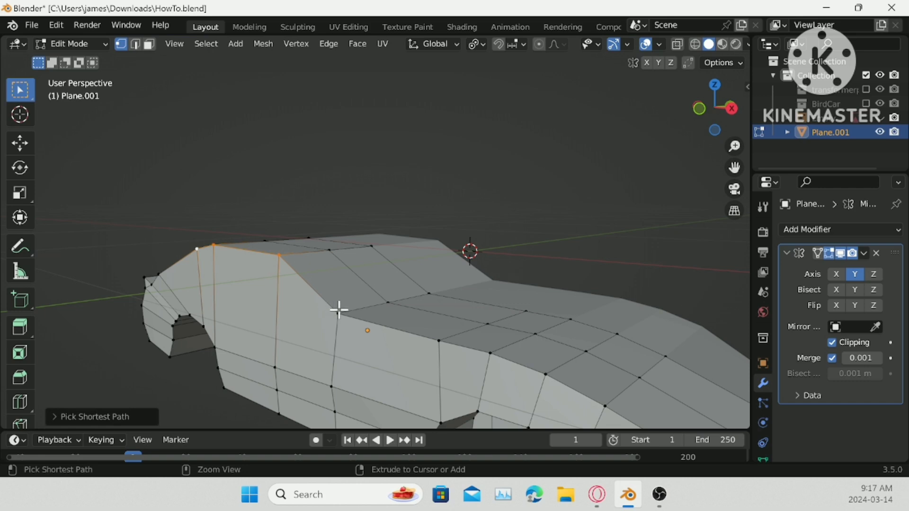
scroll(368, 251, down, 6)
middle_drag(467, 339, 392, 257)
key(g)
key(x)
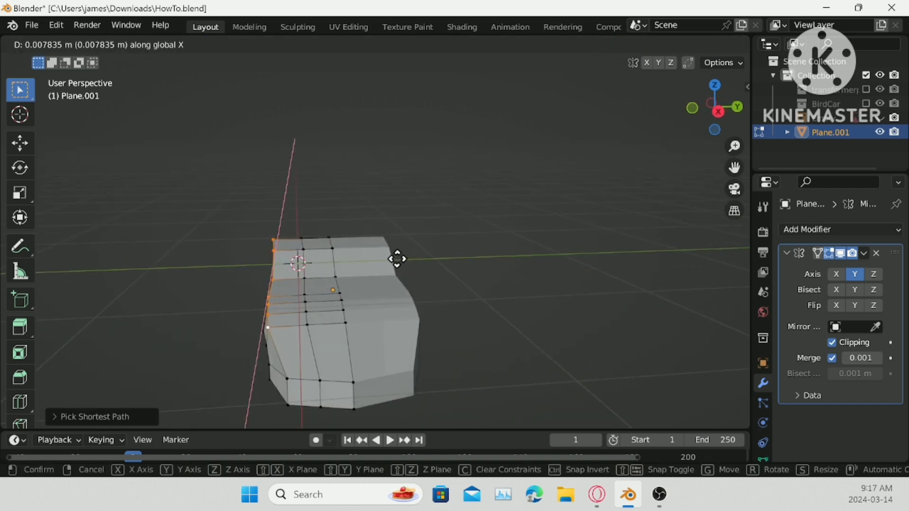
key(y)
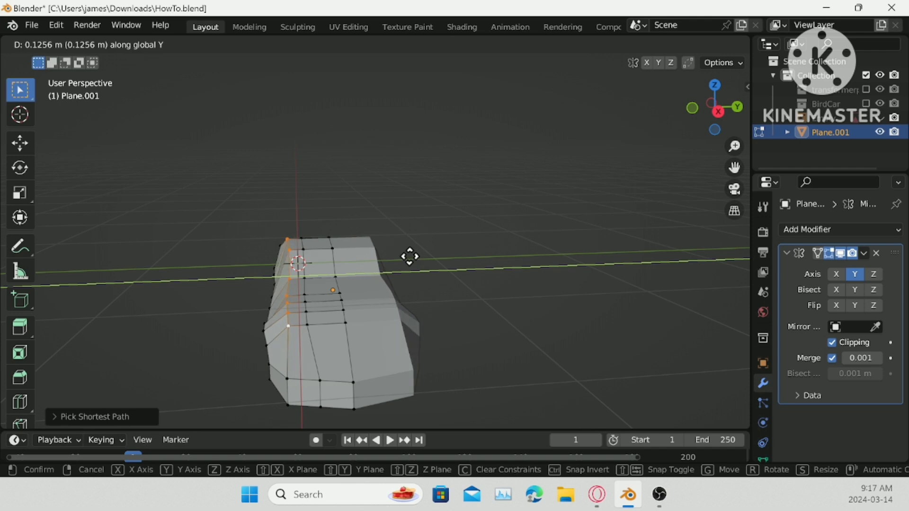
click(409, 256)
- Apply Shade Smooth to the car body in Object Mode, deselect it and save the file
key(Tab)
middle_drag(439, 242, 418, 249)
right_click(464, 223)
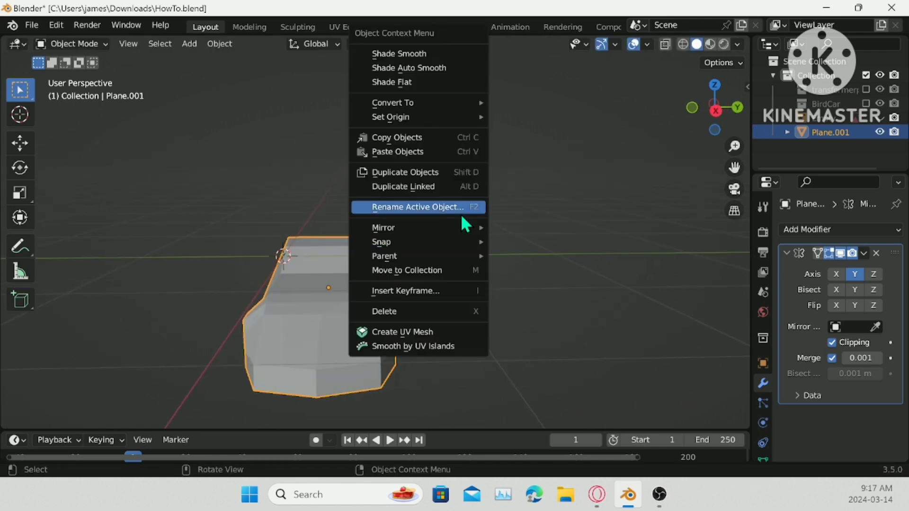
click(448, 59)
right_click(464, 138)
click(470, 161)
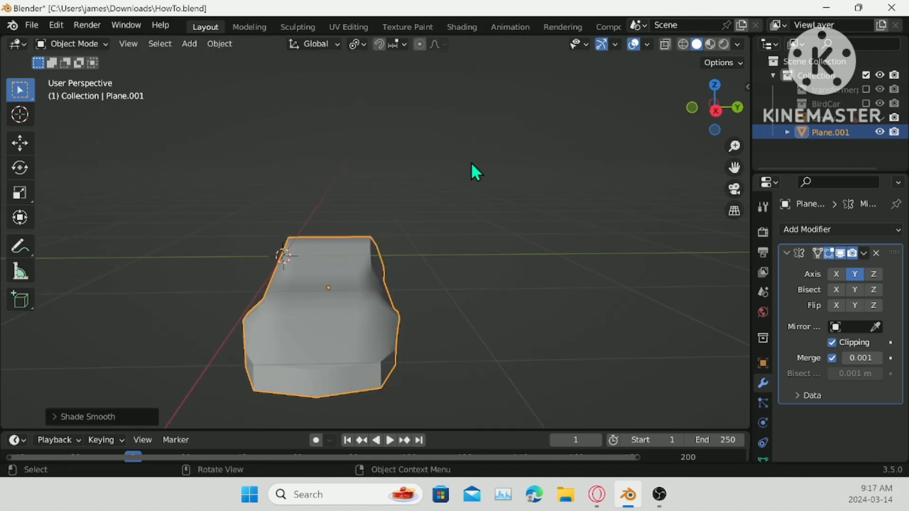
middle_drag(441, 280, 522, 258)
click(529, 195)
key(ctrl+s)
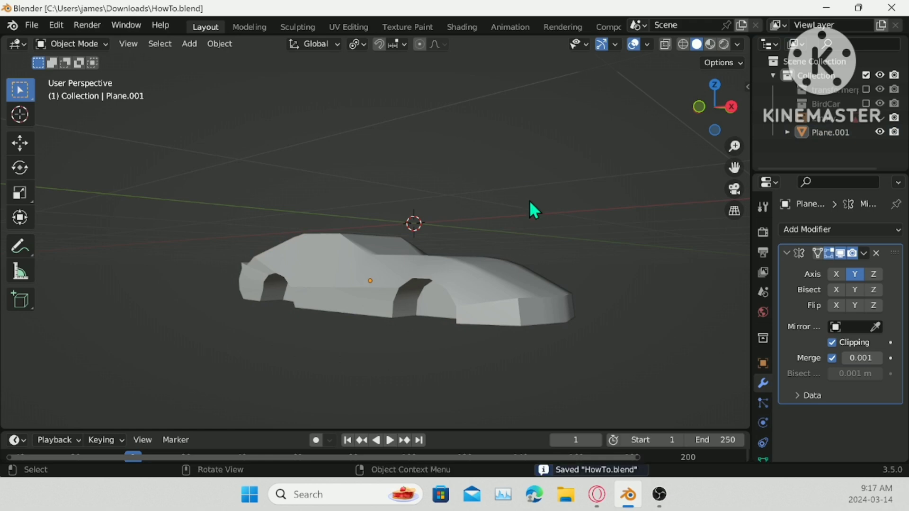
- Select the two windshield faces in Edit Mode and inset them together slightly to form a narrow window frame
middle_drag(530, 209, 490, 225)
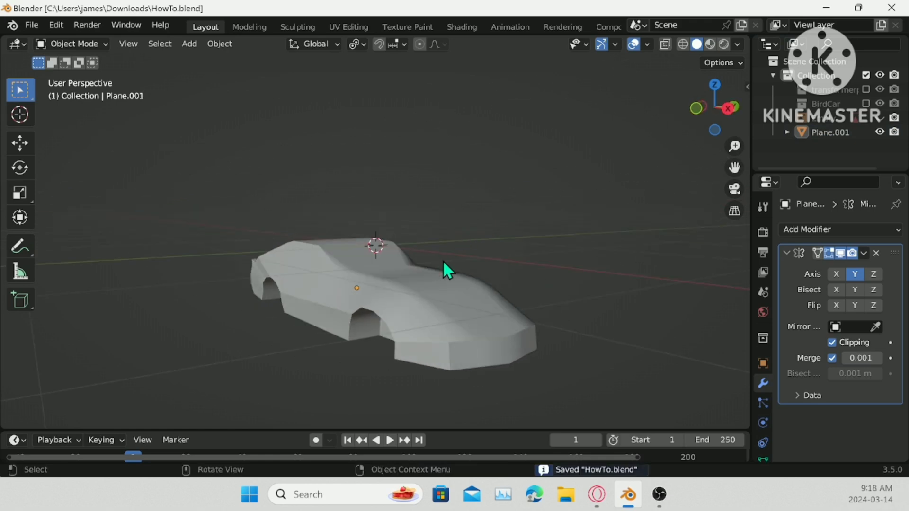
scroll(324, 293, up, 5)
key(Tab)
shift+middle_drag(342, 317, 412, 265)
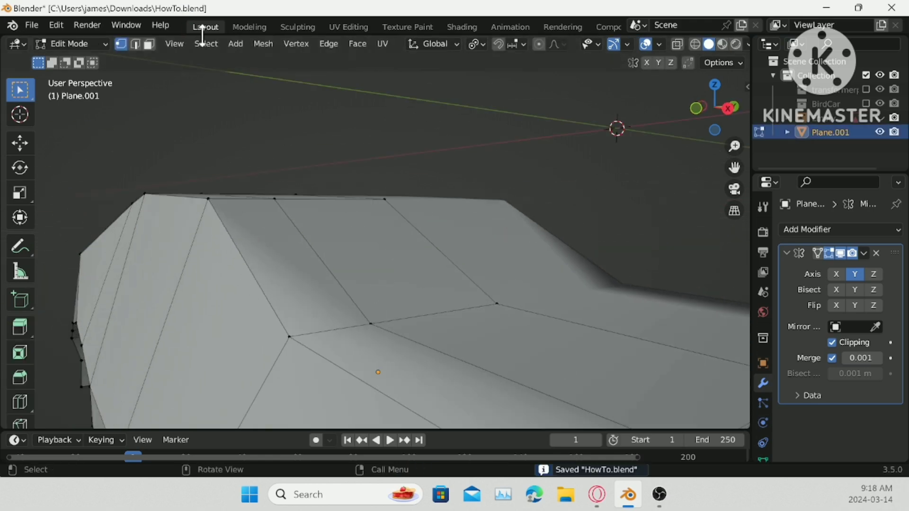
click(149, 44)
click(350, 260)
shift+click(271, 260)
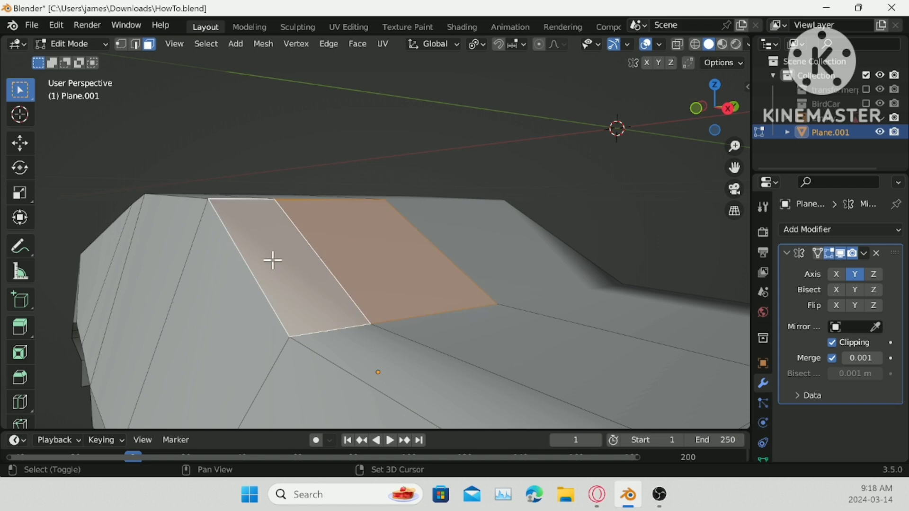
click(21, 356)
drag(379, 243, 374, 243)
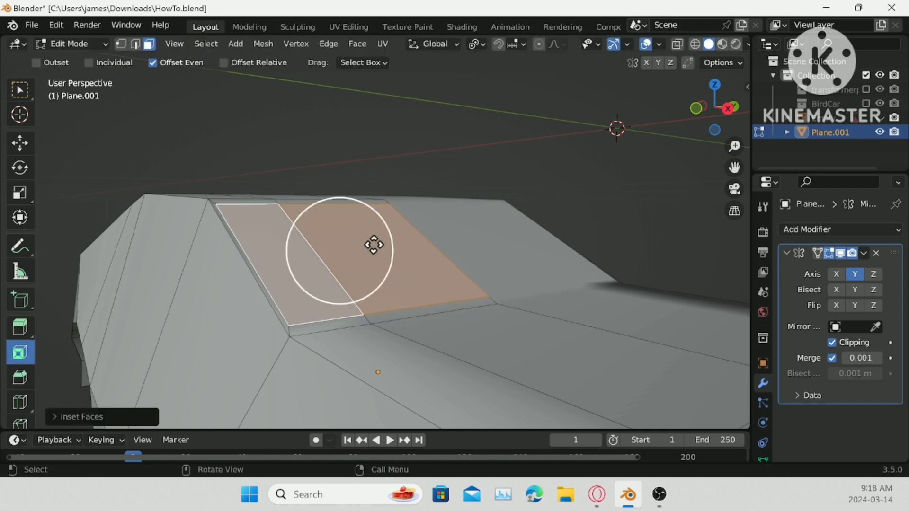
- Extrude the inset windshield faces slightly inward to recess the glass, and return to Object Mode
middle_drag(374, 244, 406, 254)
key(e)
click(579, 280)
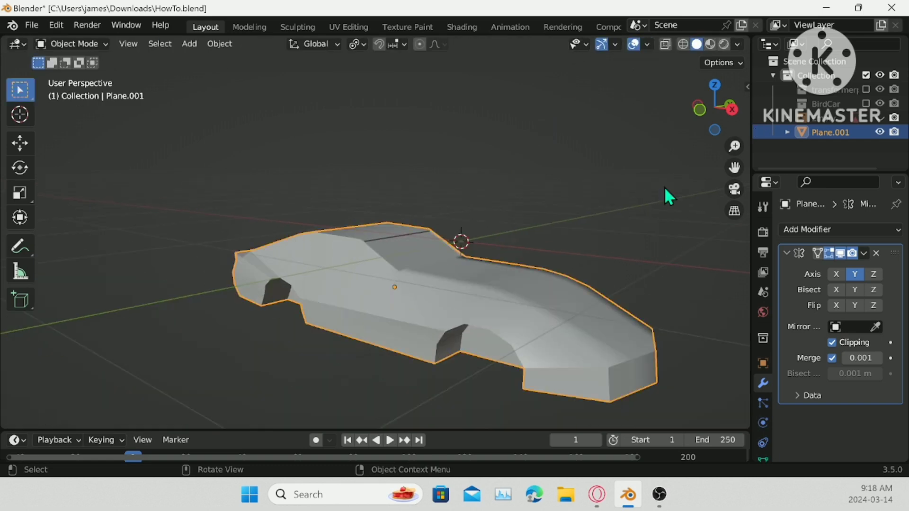
- Show the BirdCar collection in Material Preview, examine the reference car's windshield and hood, and hide the collection again, keeping the car body visible
middle_drag(664, 187, 431, 311)
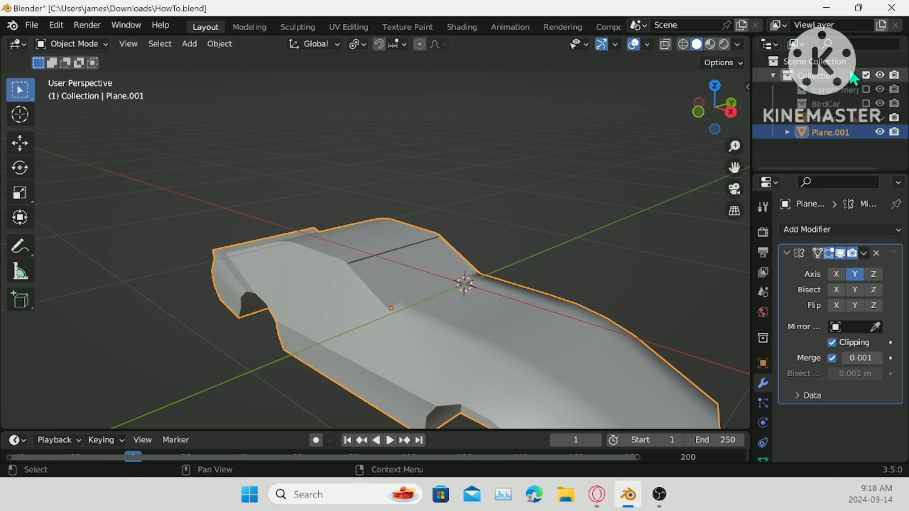
click(866, 104)
scroll(450, 140, down, 12)
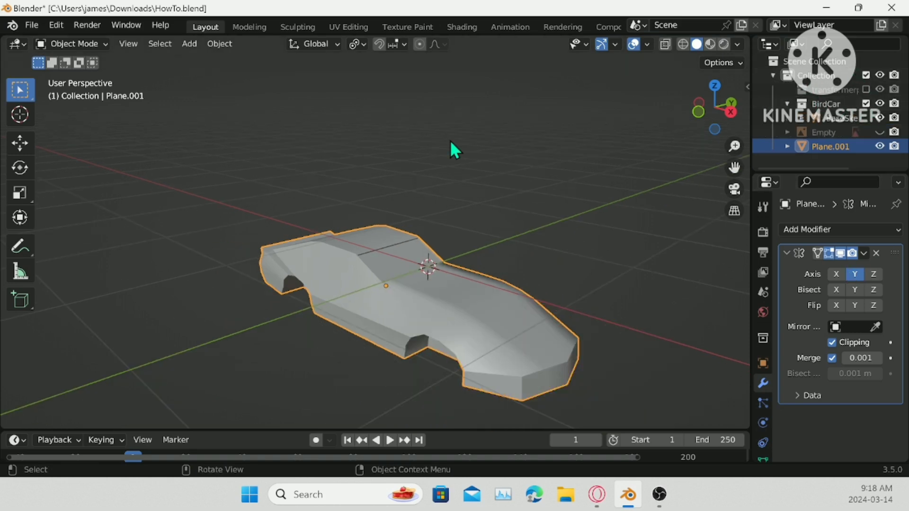
shift+middle_drag(473, 208, 317, 170)
scroll(438, 185, up, 3)
middle_drag(438, 184, 509, 185)
scroll(506, 191, up, 4)
click(710, 44)
scroll(516, 234, down, 8)
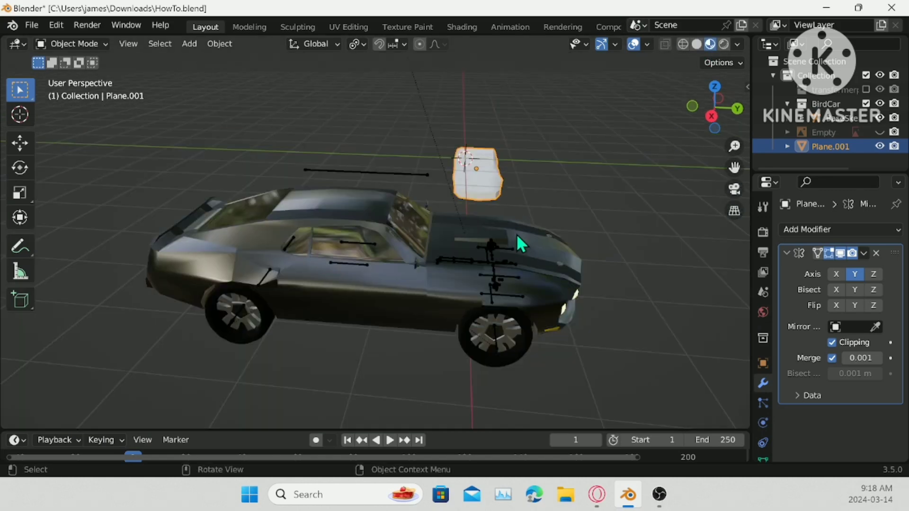
scroll(416, 242, up, 5)
middle_drag(432, 253, 392, 245)
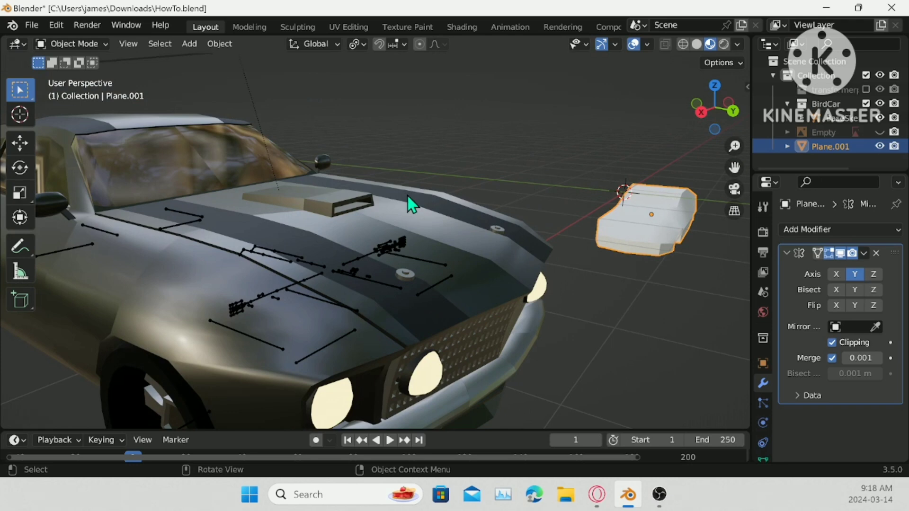
click(879, 146)
click(866, 103)
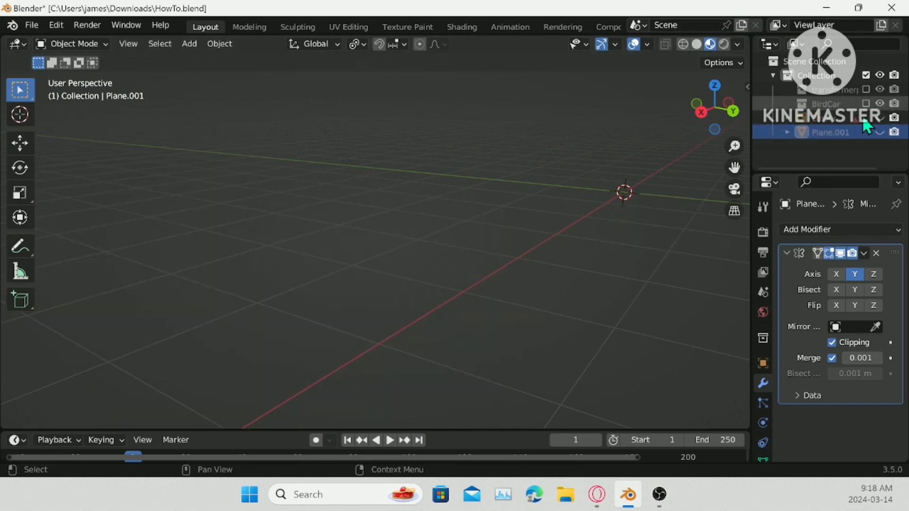
click(880, 133)
- Apply the Mirror modifier on the car body
middle_drag(501, 217, 593, 171)
right_click(595, 171)
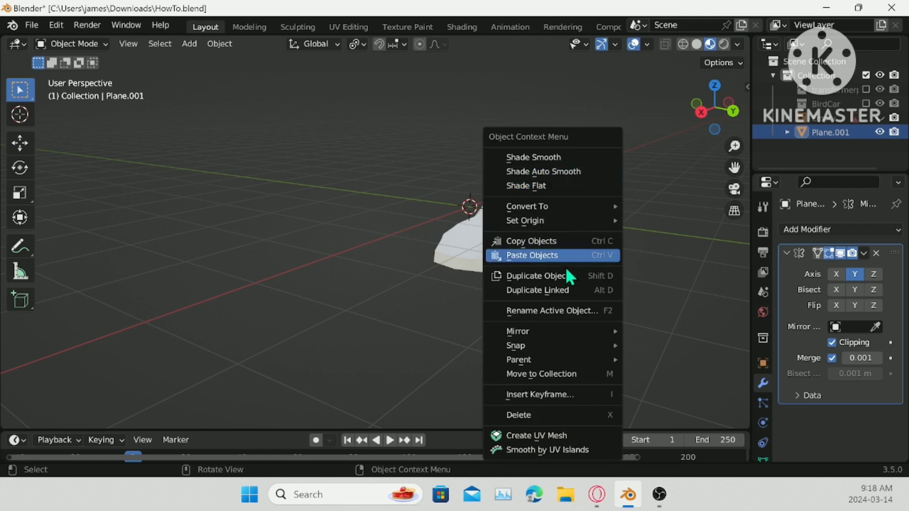
mouse_move(537, 348)
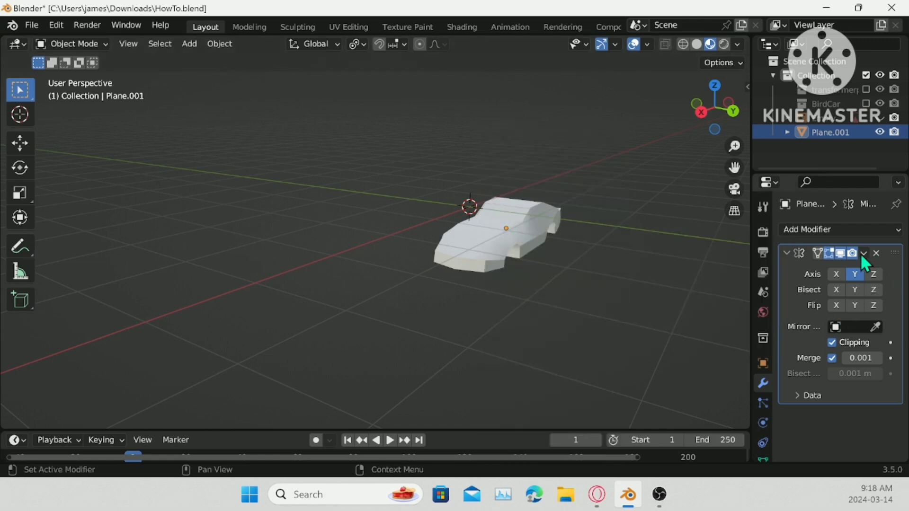
click(862, 254)
click(854, 265)
- Select the car body, snap it to the 3D cursor, deselect it and save the file
right_click(658, 292)
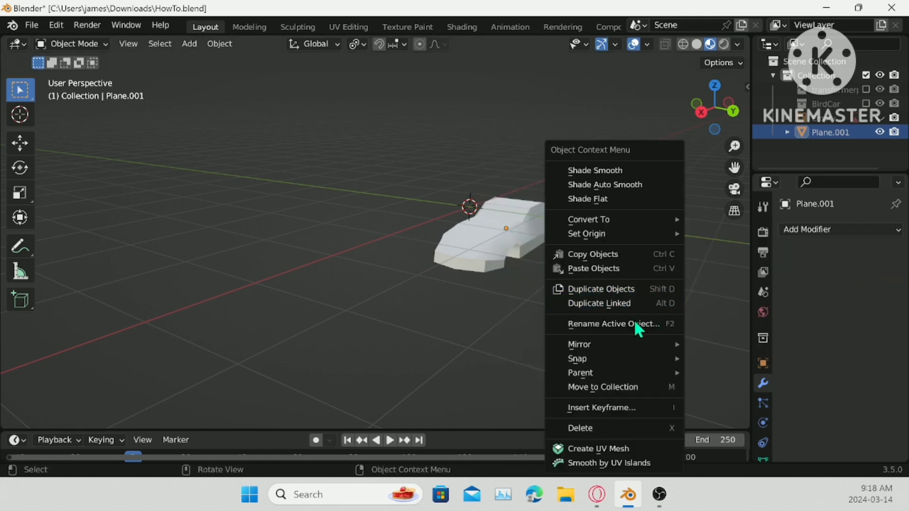
mouse_move(592, 360)
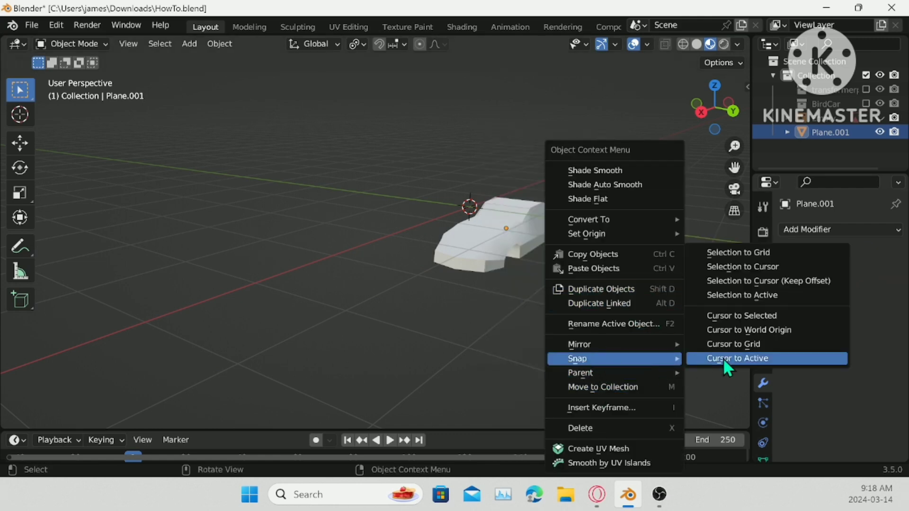
click(752, 266)
key(a)
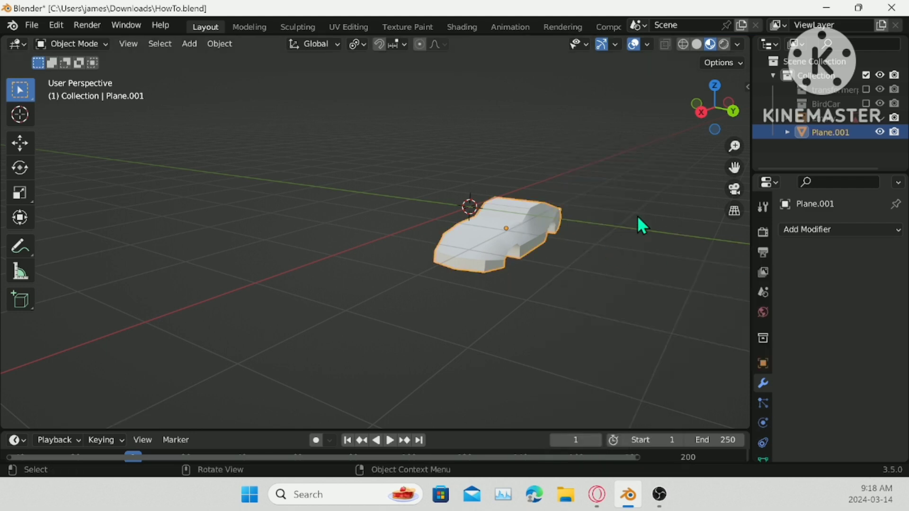
right_click(637, 215)
mouse_move(624, 242)
click(755, 268)
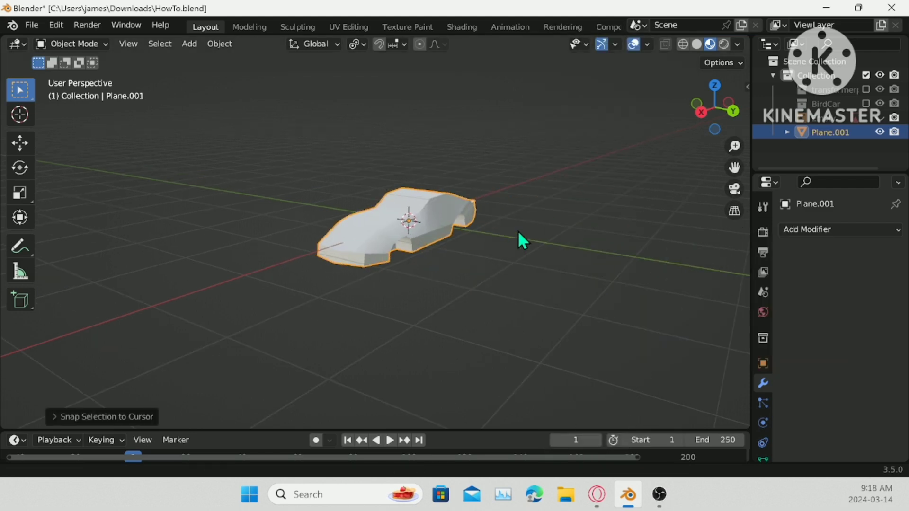
click(512, 240)
key(ctrl+s)
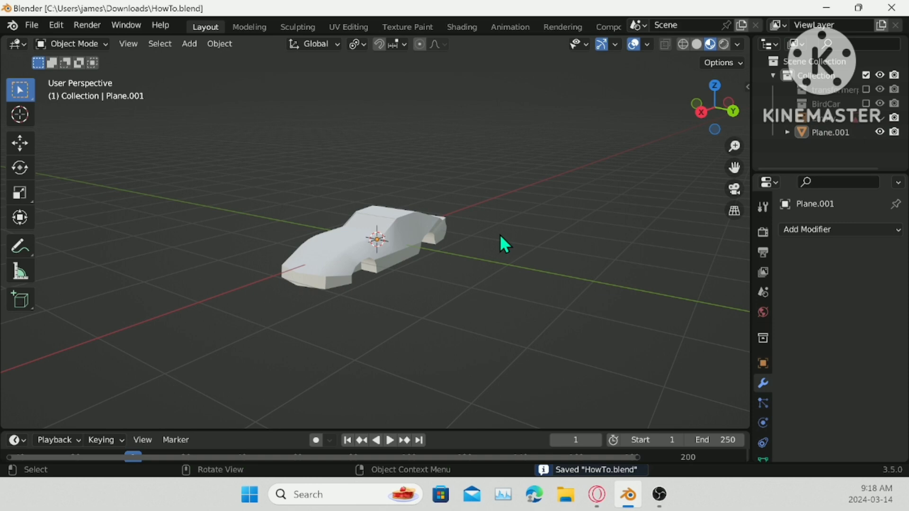
click(413, 233)
text(rz-90)
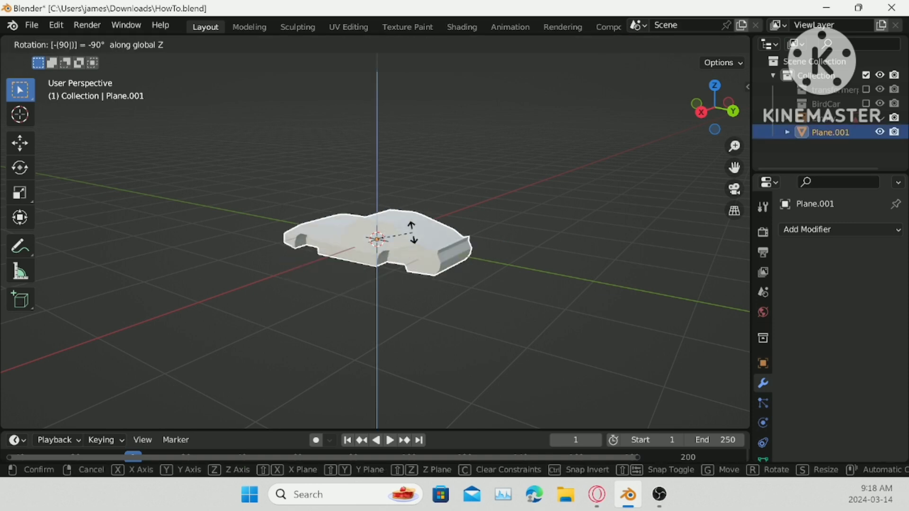
key(BackSpace)
key(BackSpace)
key(BackSpace)
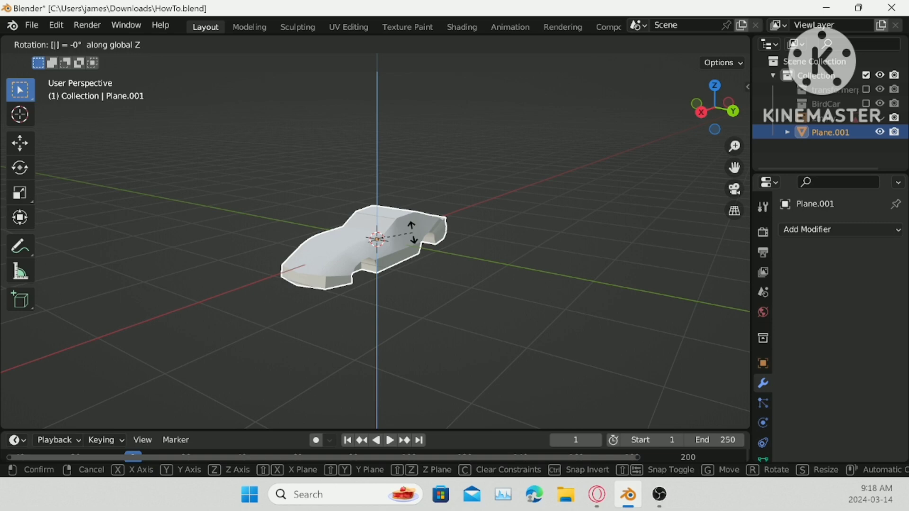
right_click(413, 233)
- Rotate the car body 90° about the global Z axis
text(r)
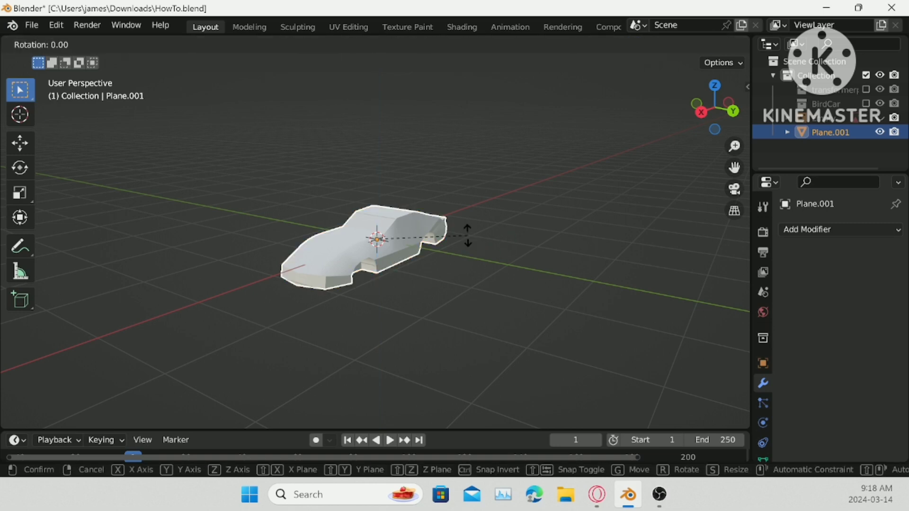
text(z90)
key(Return)
scroll(495, 232, up, 4)
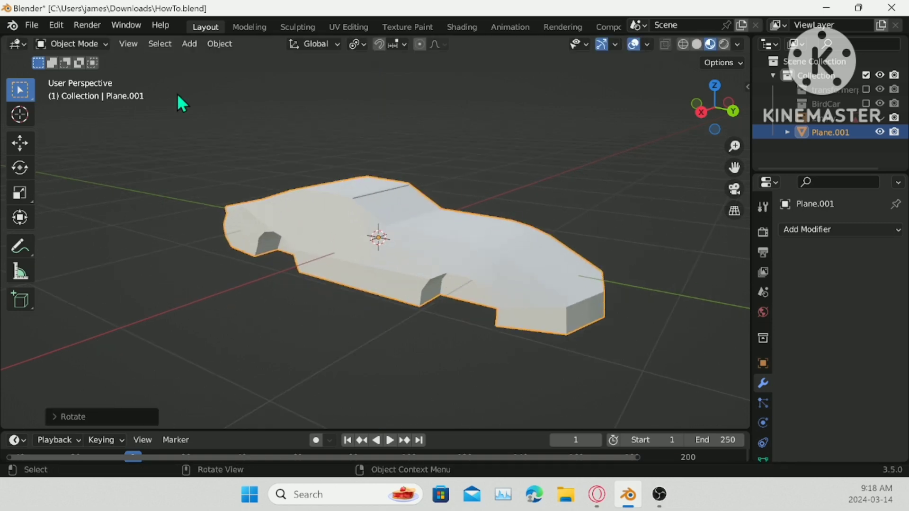
- Show the BirdCar collection to compare its orientation and size with the car body, and hide it again
click(866, 102)
scroll(572, 179, down, 6)
middle_drag(239, 284, 453, 197)
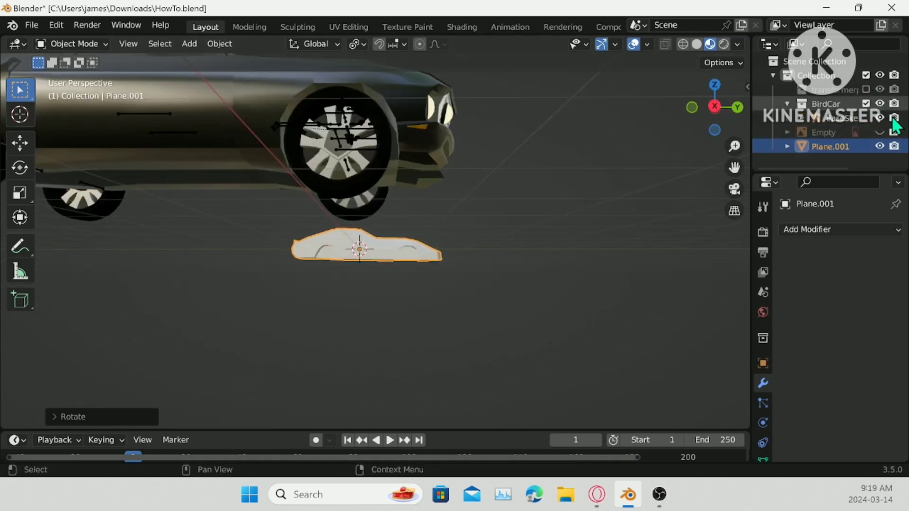
click(866, 103)
- Add a 20-vertex cylinder with 1 m radius, 2 m depth and Triangle Fan caps at the 3D cursor
scroll(450, 291, up, 7)
shift+middle_drag(555, 297, 260, 132)
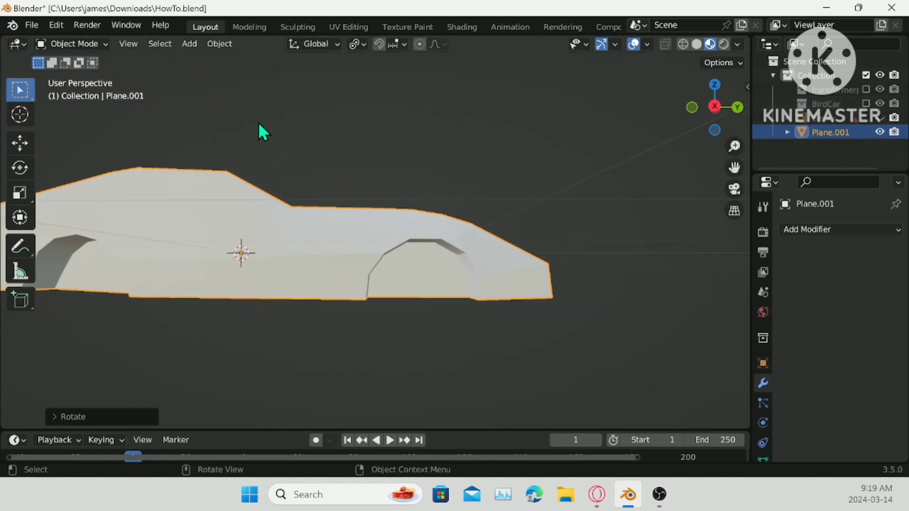
click(190, 44)
mouse_move(222, 60)
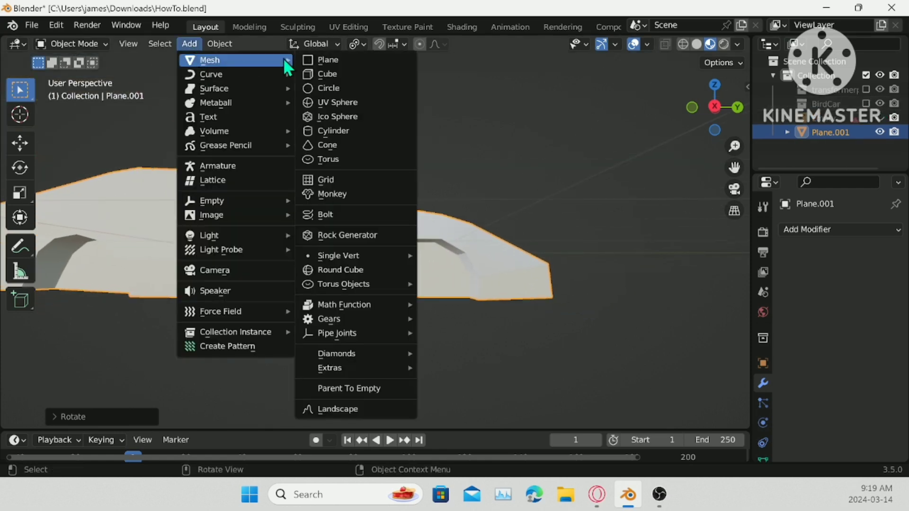
click(340, 131)
scroll(341, 209, down, 5)
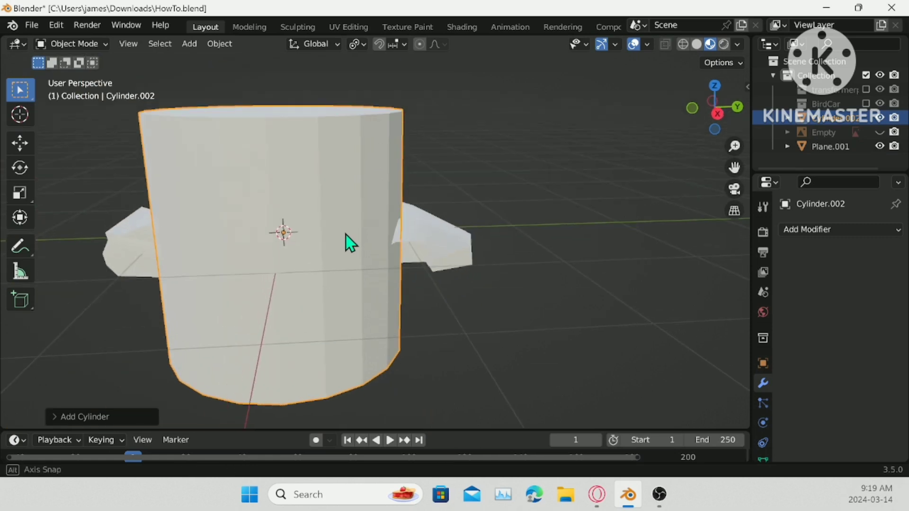
click(114, 416)
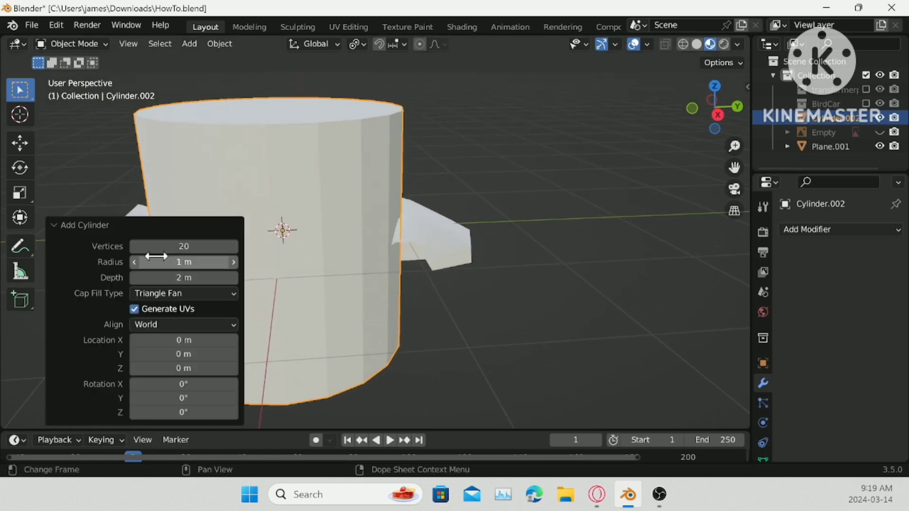
click(198, 293)
click(84, 225)
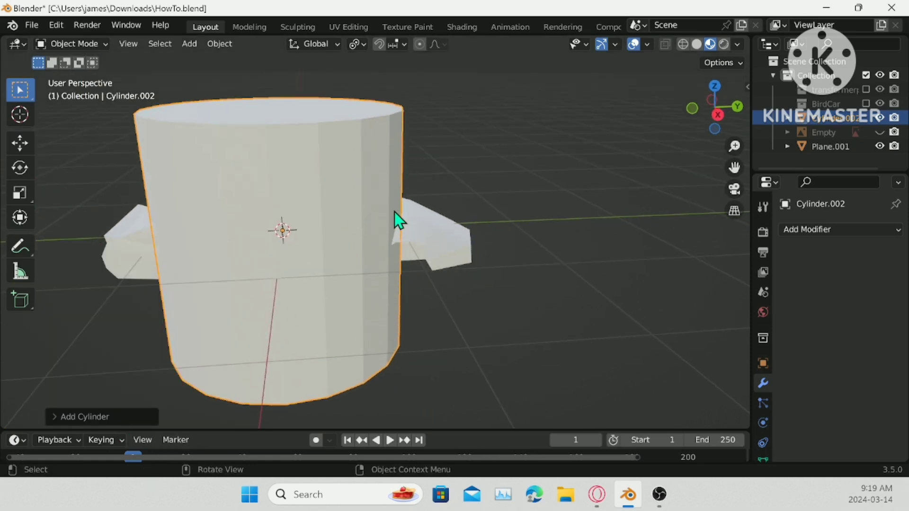
- Rotate the cylinder 90° about the global Y axis and flatten it along X into a thin wheel disc
key(r)
text(x)
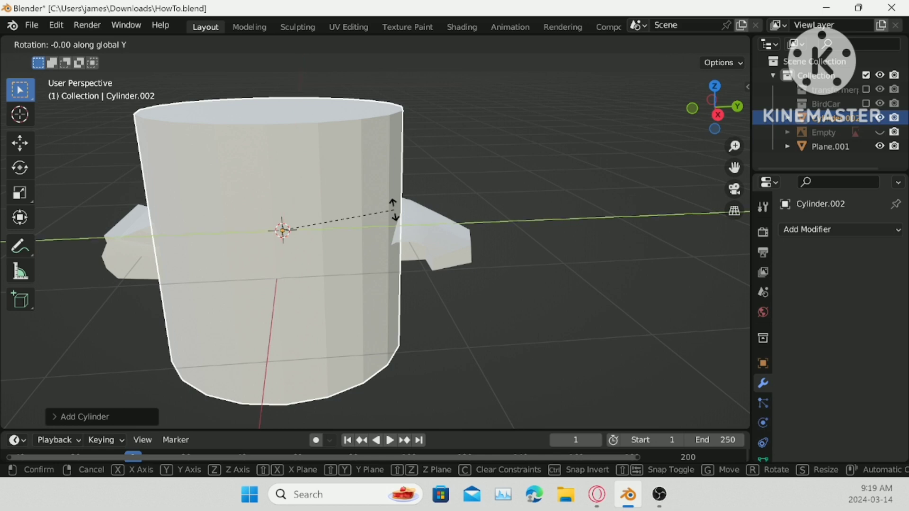
text(90)
key(Return)
middle_drag(610, 141, 592, 168)
key(s)
key(x)
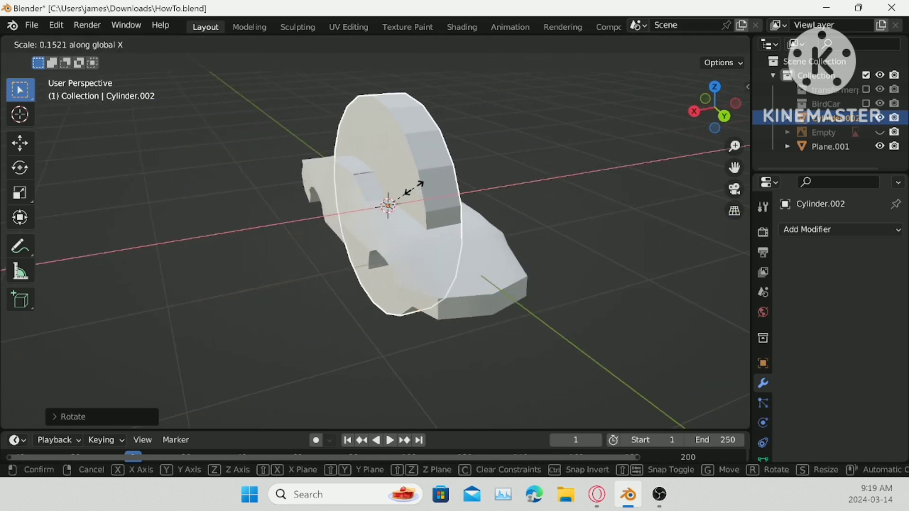
click(483, 185)
middle_drag(483, 185, 600, 131)
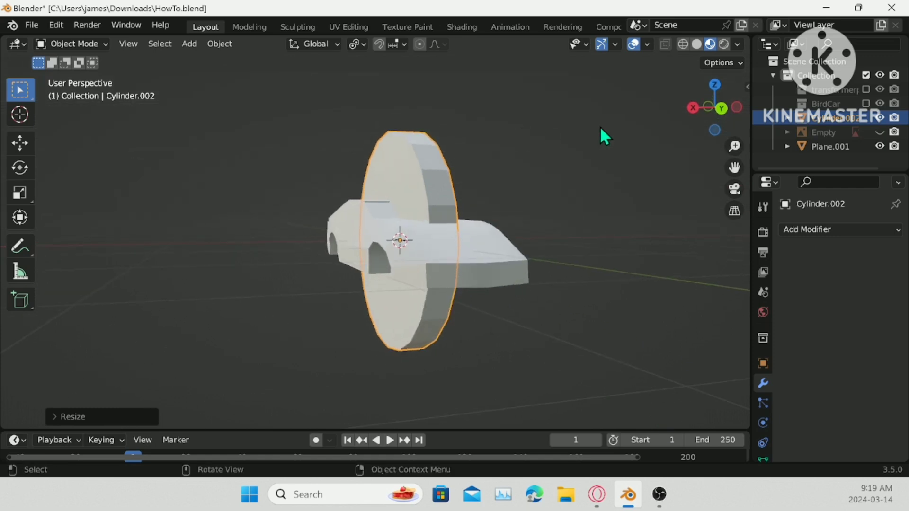
- In front view, scale the disc down uniformly to wheel size and widen it along the X axis
click(714, 108)
key(s)
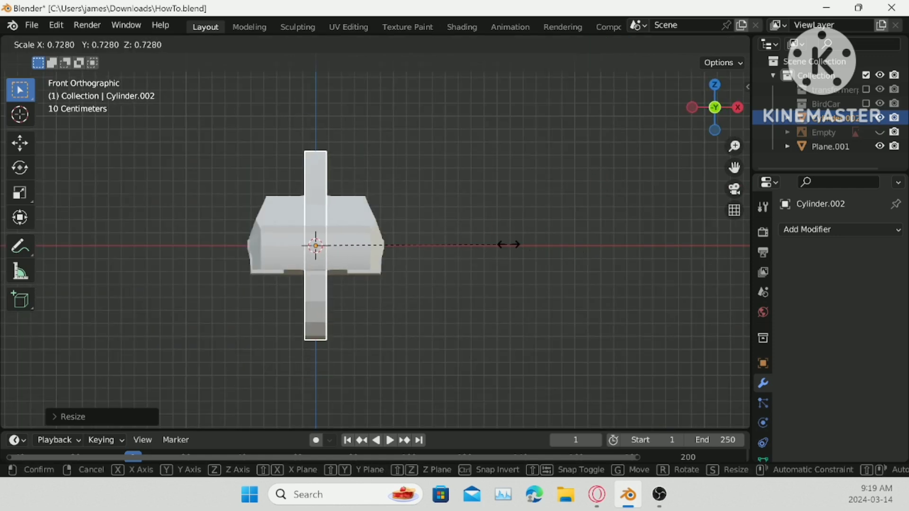
click(376, 238)
key(s)
key(x)
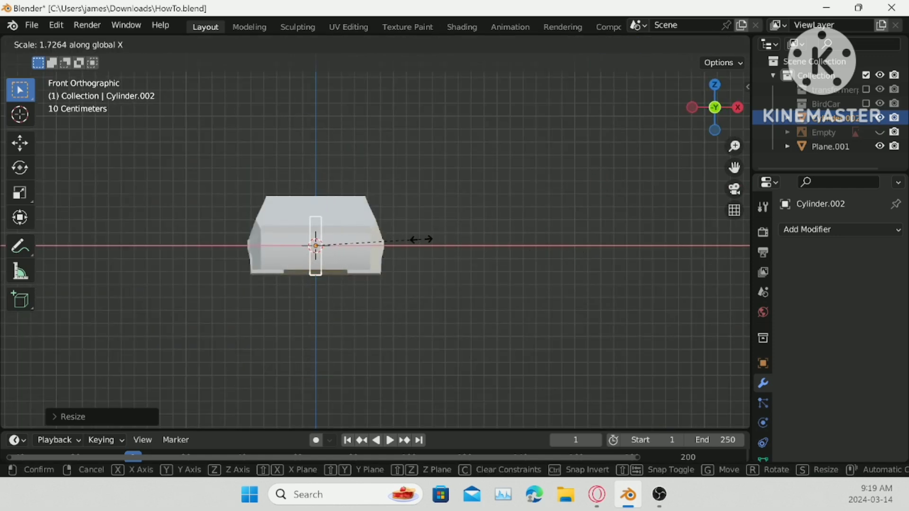
click(459, 241)
- Move the wheel about 0.4 m along X and 0.2 m down to the side of the car body
key(g)
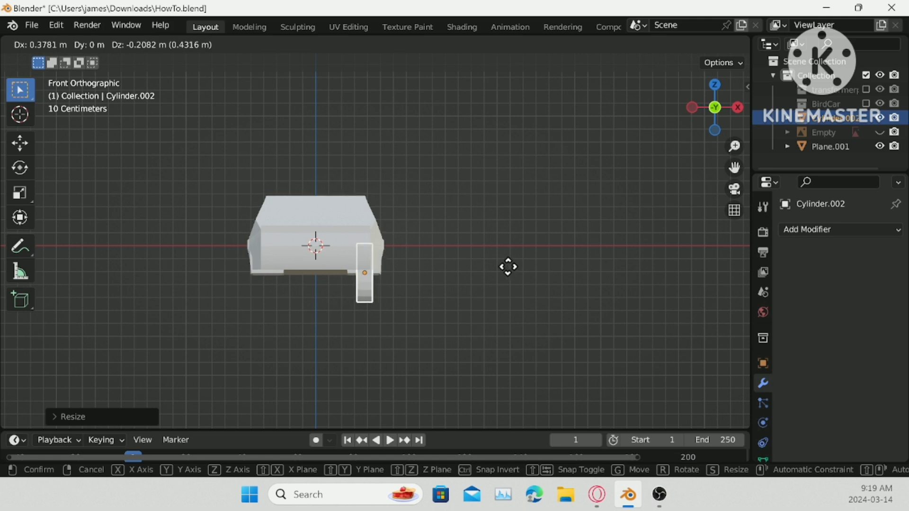
click(511, 265)
middle_drag(513, 263, 637, 171)
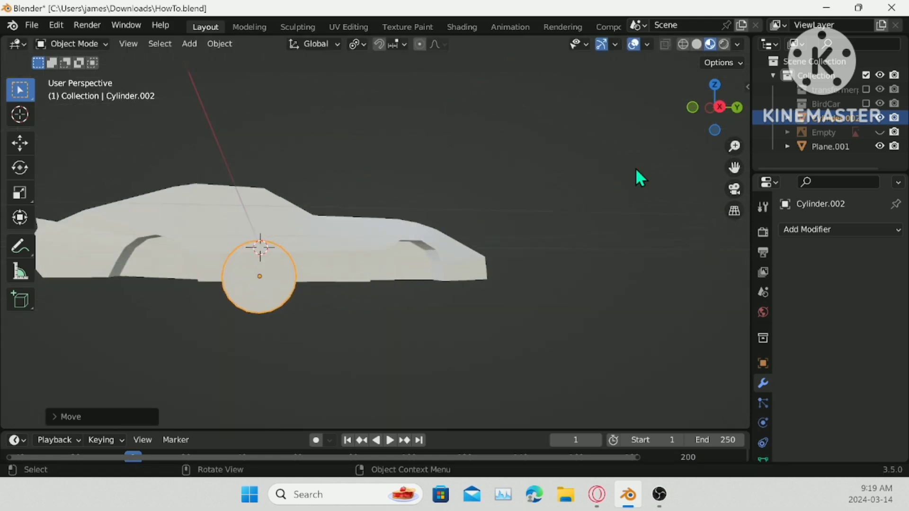
- In right wireframe view, move the wheel along Y into the front wheel well and scale it to about 0.8 of its size
click(727, 105)
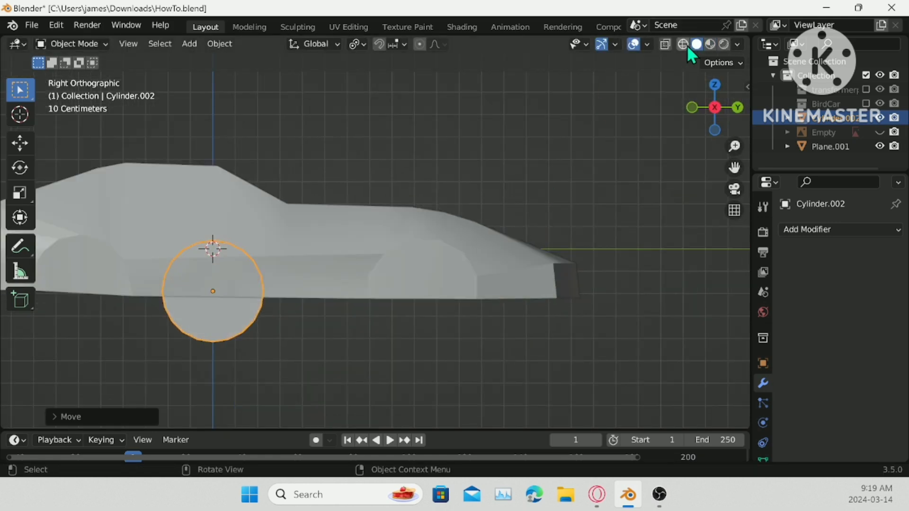
click(683, 44)
key(g)
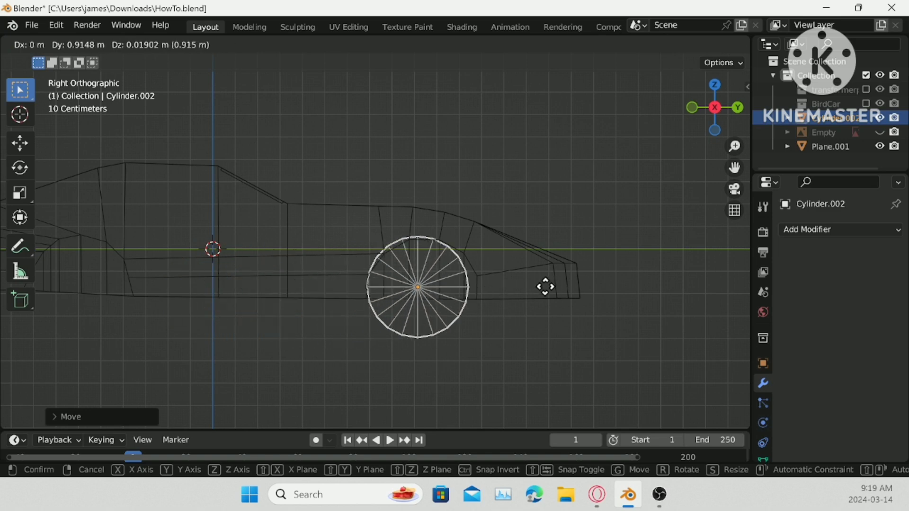
click(564, 290)
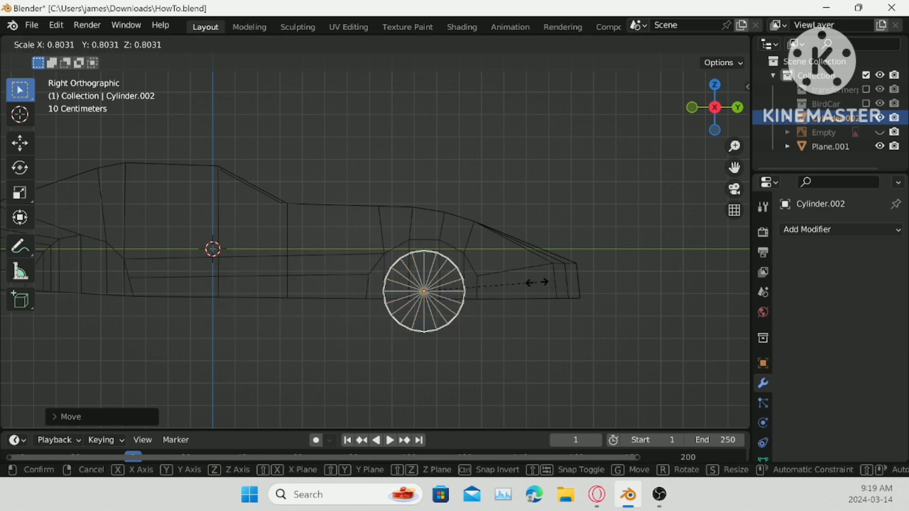
click(545, 280)
- Turn off X-ray, move the front wheel outward along X within its well, and adjust the wheel's thickness along X
middle_drag(544, 280, 440, 161)
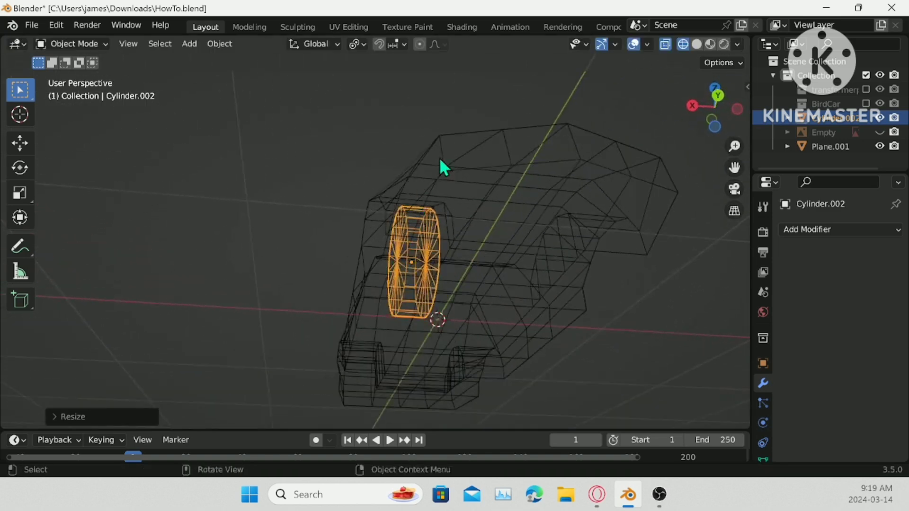
click(665, 43)
scroll(529, 202, up, 3)
middle_drag(530, 203, 445, 198)
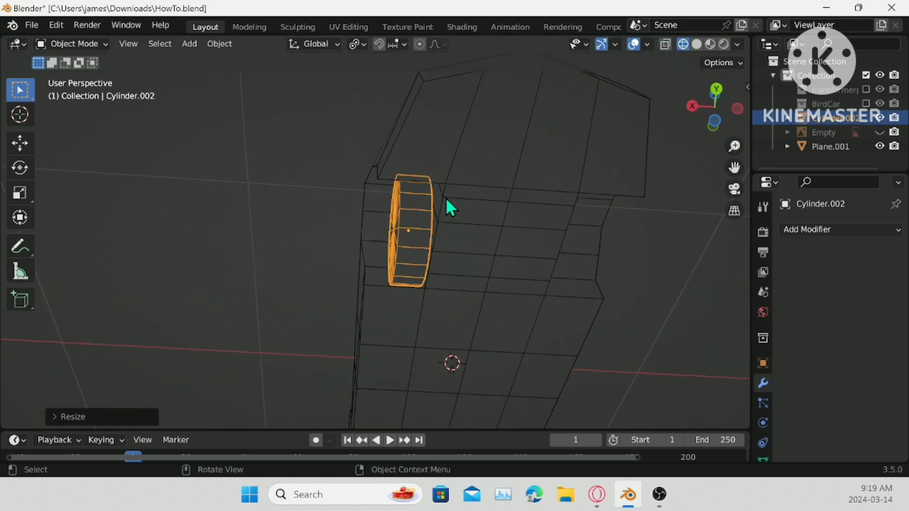
key(g)
key(x)
click(462, 248)
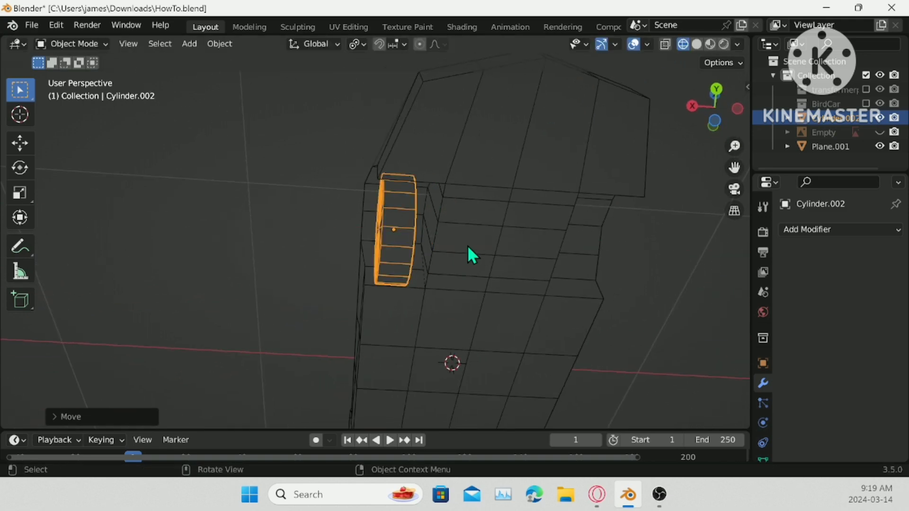
key(s)
key(x)
click(484, 239)
- Try to inset the front wheel's inner cap faces and extrude them across the car as an axle
middle_drag(484, 239, 420, 243)
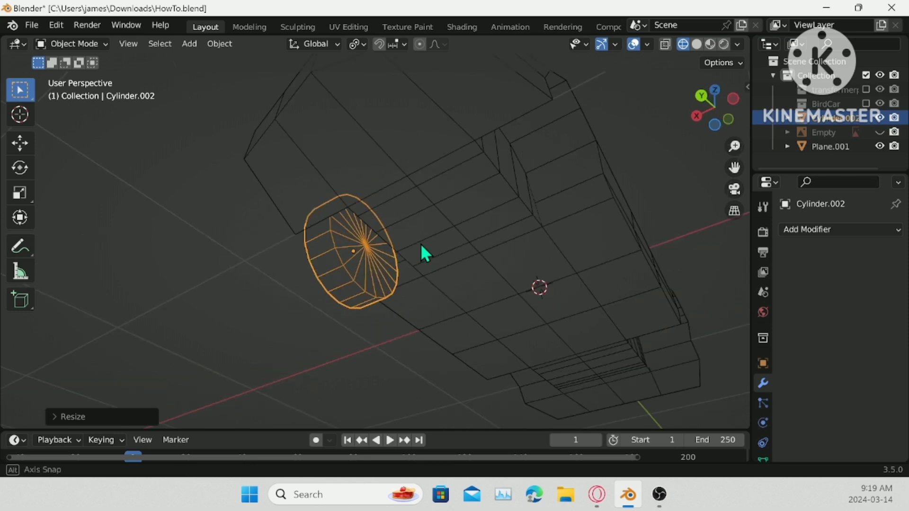
key(Tab)
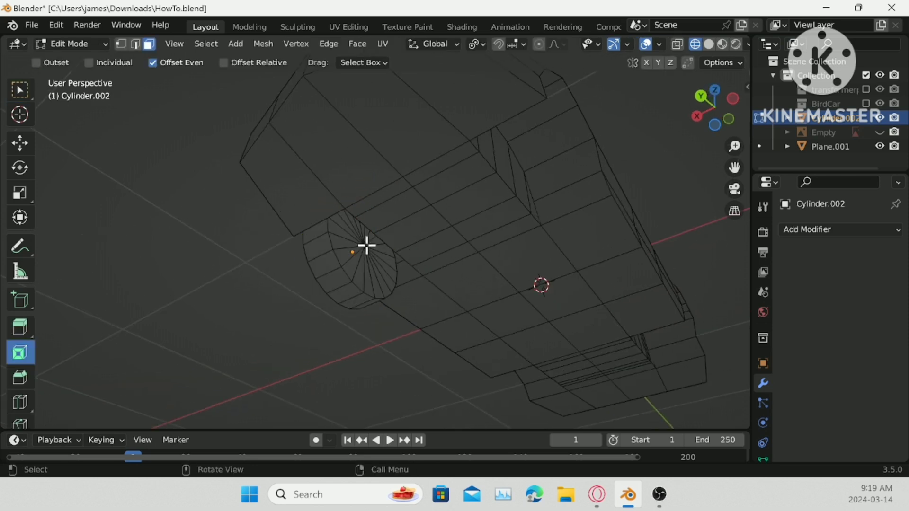
key(c)
click(367, 245)
key(Escape)
key(i)
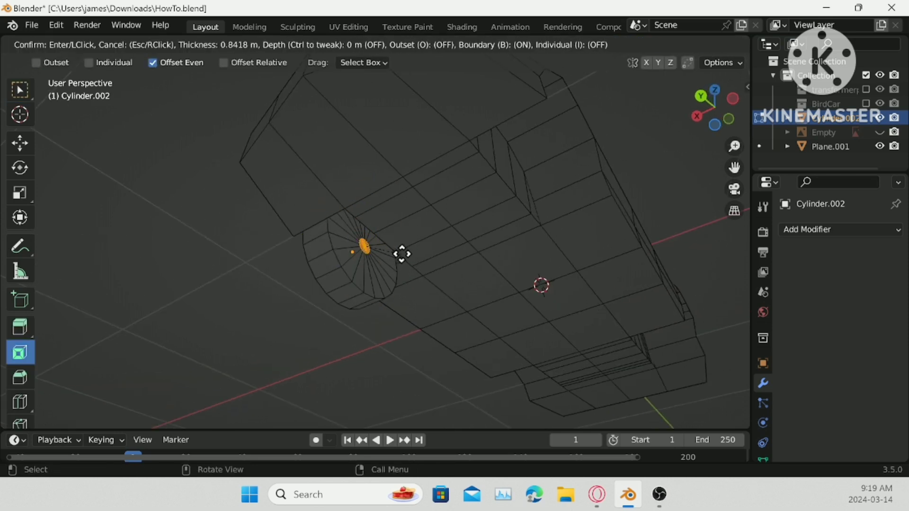
click(402, 254)
key(e)
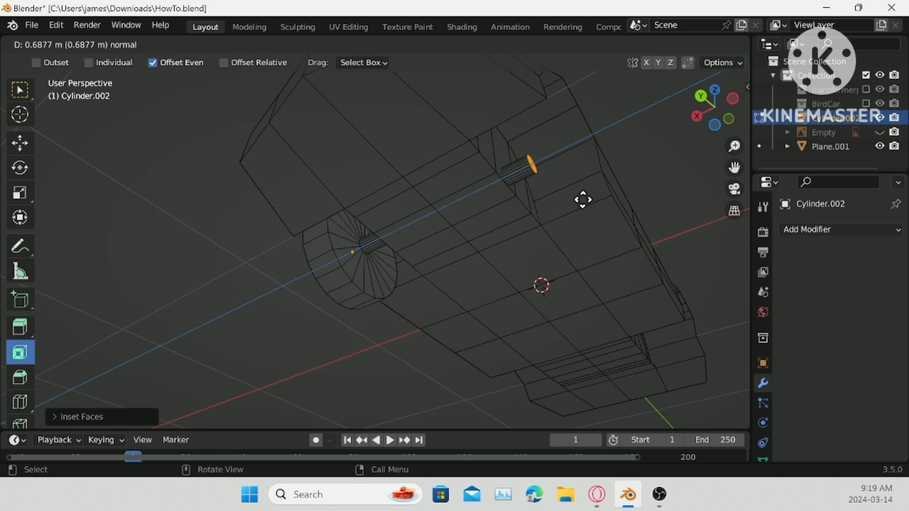
right_click(578, 200)
key(Tab)
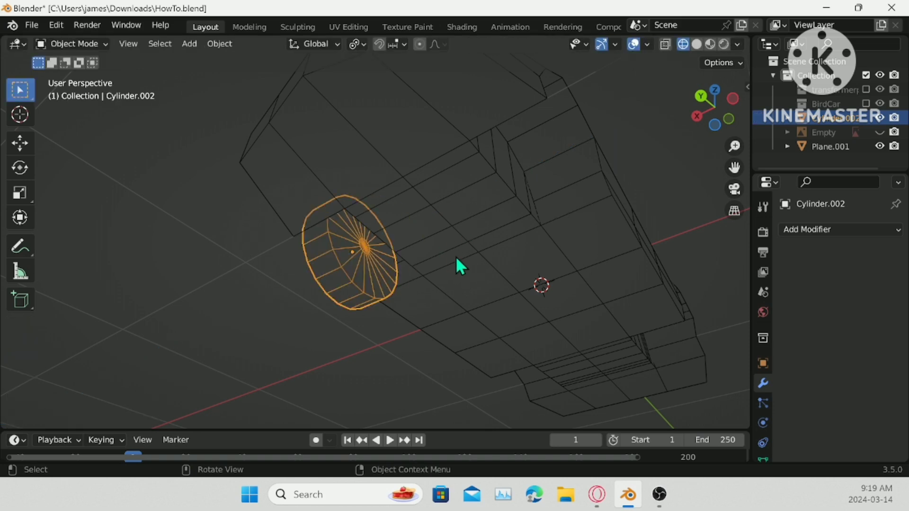
- Undo the inset on the front wheel's inner cap and return to Object Mode with the wheel selected
key(ctrl+z)
key(ctrl+z)
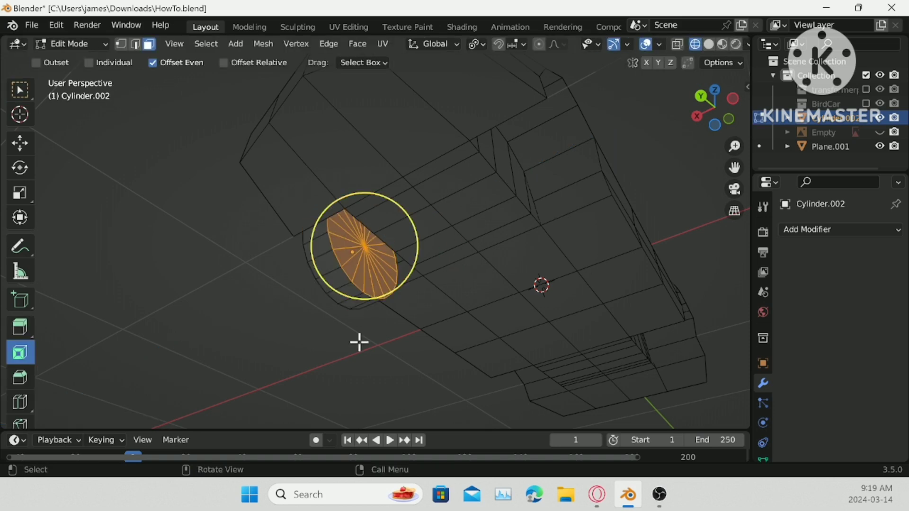
key(Tab)
click(349, 318)
click(356, 284)
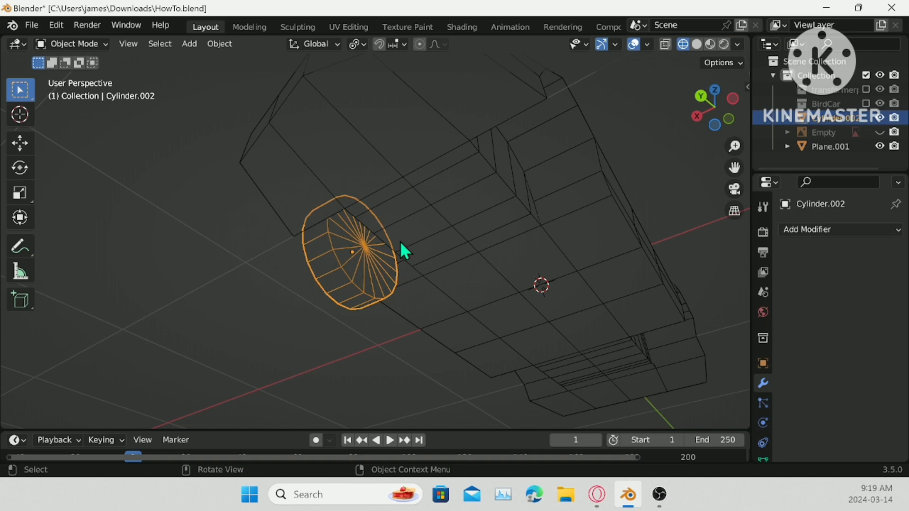
- Duplicate the front wheel and move the copy along the global Y axis toward the rear of the car
middle_drag(381, 257, 497, 240)
key(shift+d)
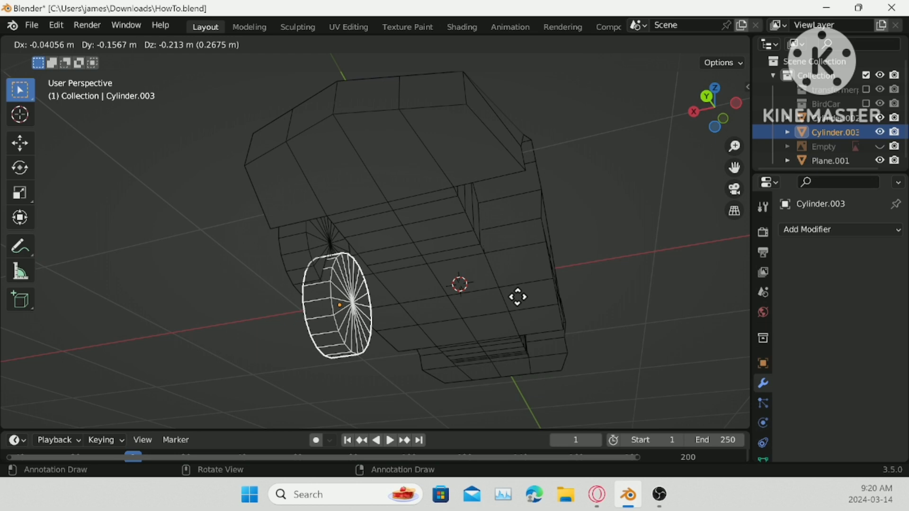
key(z)
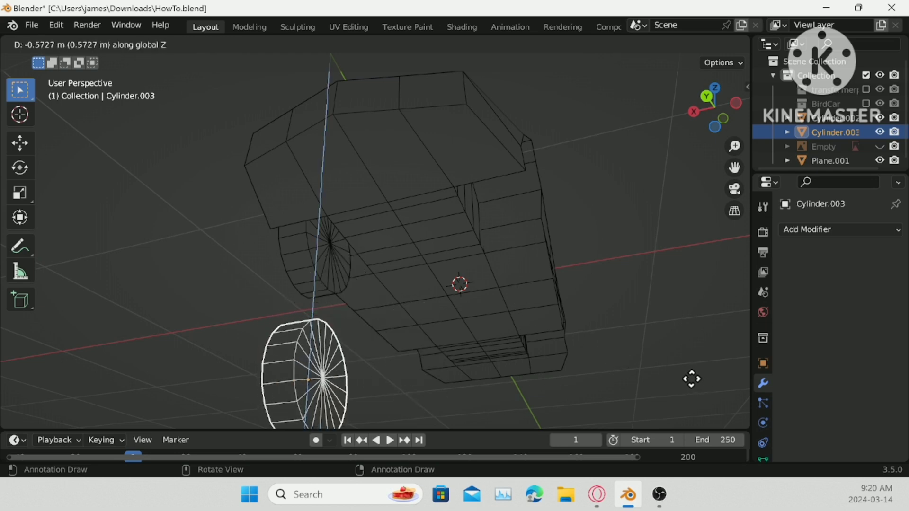
key(x)
key(y)
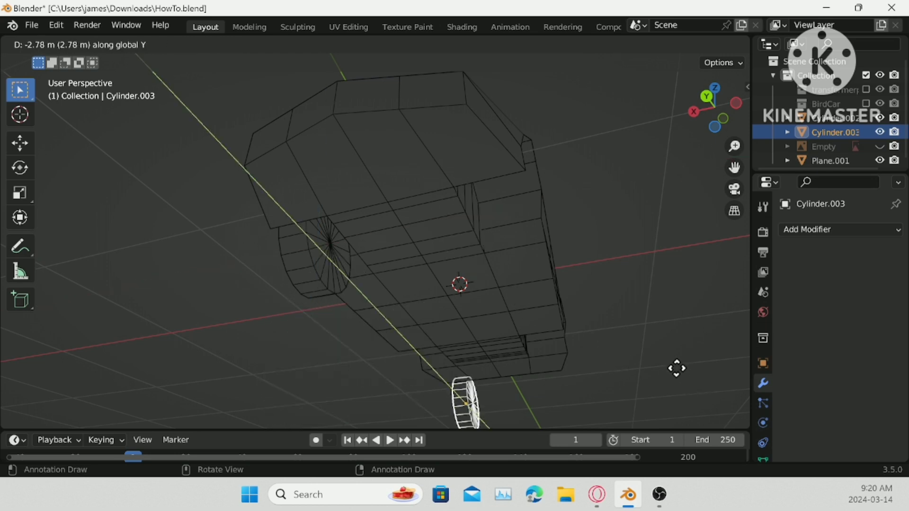
click(624, 315)
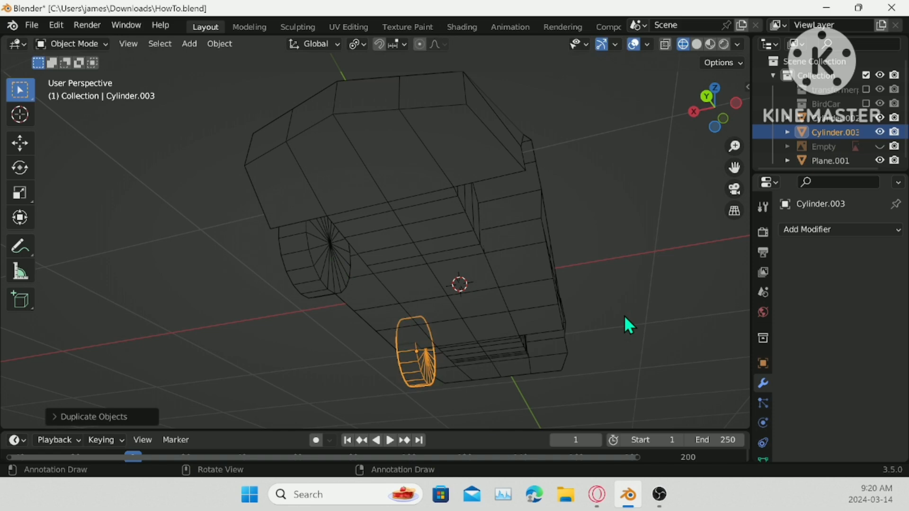
- In right view, move the duplicated wheel about -0.14 m along Y to centre it in the rear wheel well
click(719, 124)
shift+middle_drag(264, 248, 564, 251)
scroll(564, 251, up, 3)
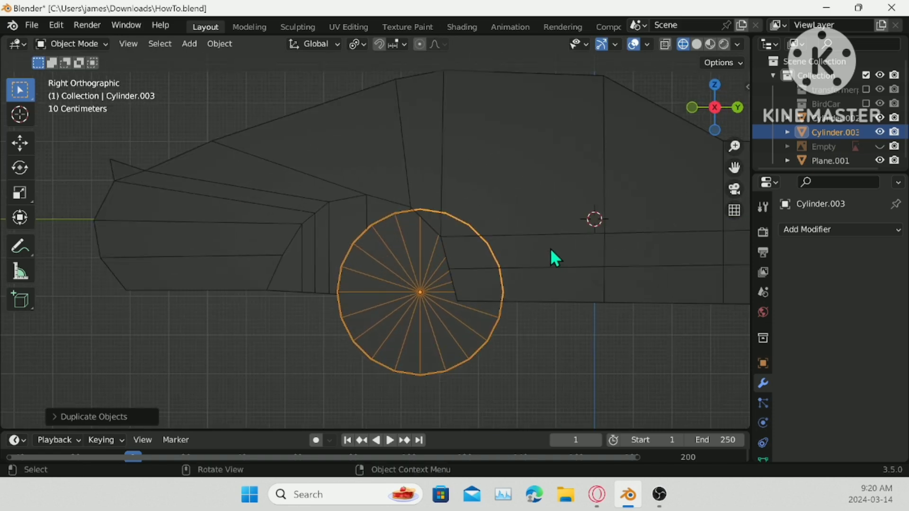
key(g)
key(y)
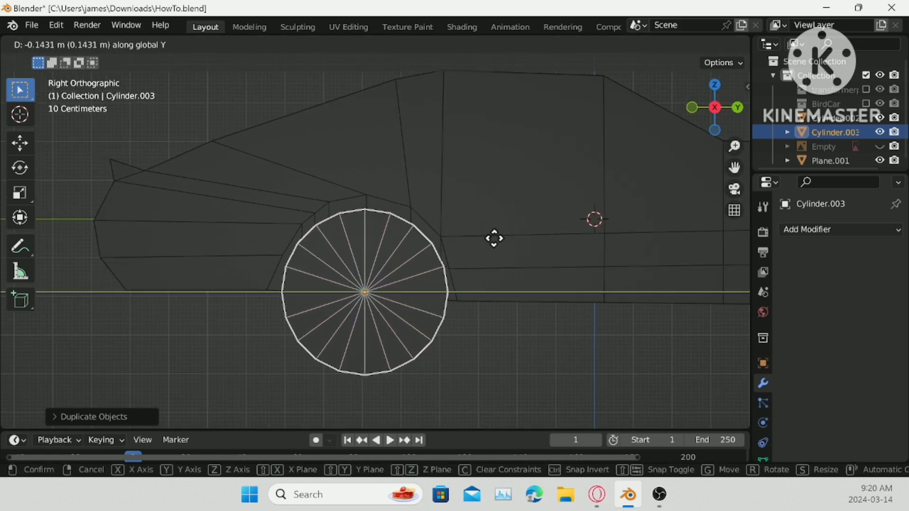
click(494, 239)
- Select the front wheel together with the rear wheel and join them into one object
middle_drag(493, 240, 544, 284)
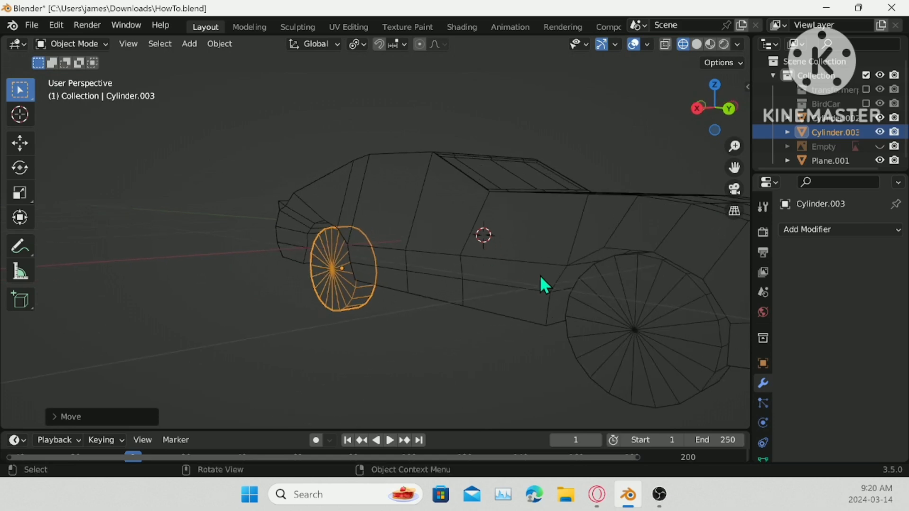
click(650, 321)
right_click(549, 246)
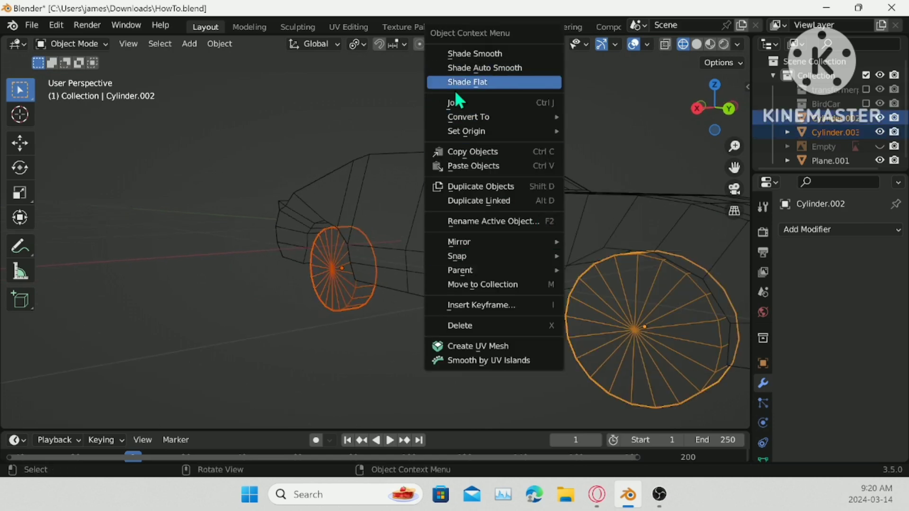
click(457, 103)
click(805, 230)
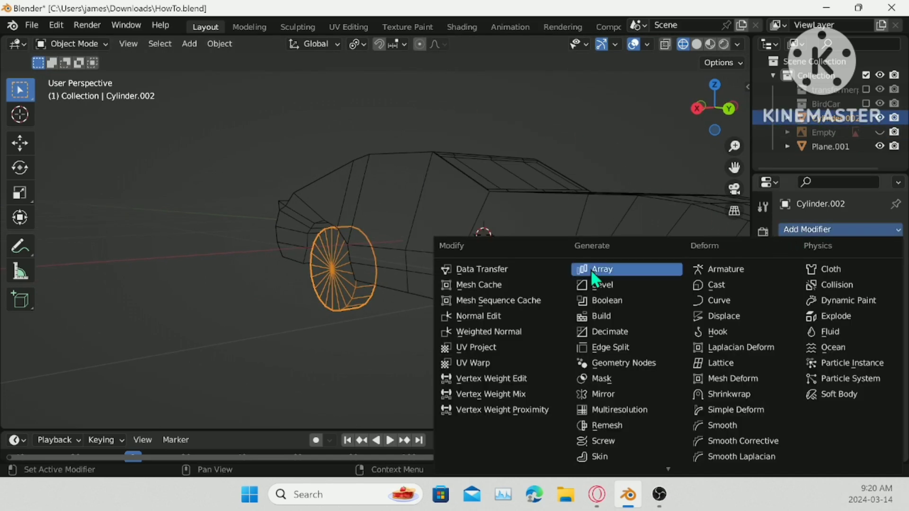
click(507, 160)
right_click(484, 167)
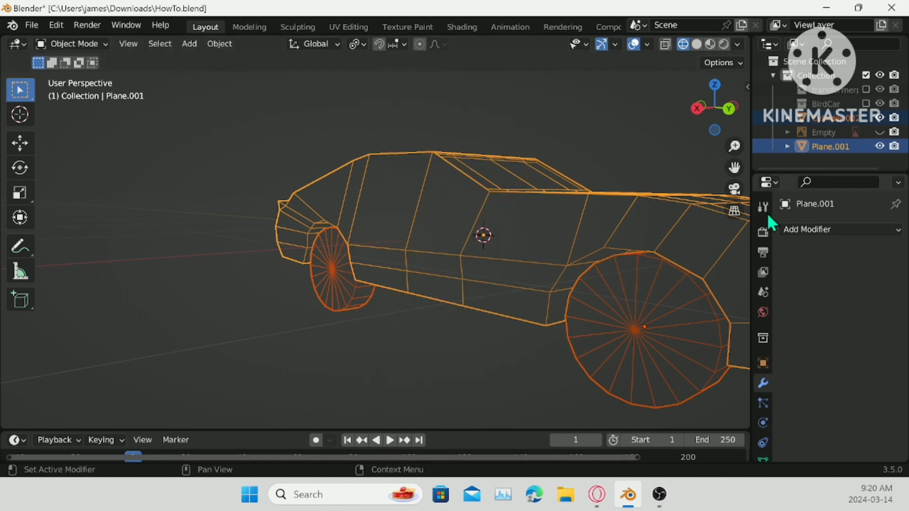
scroll(575, 239, down, 3)
- Set the joined wheels' origin to the 3D cursor at the car's centre
click(497, 305)
right_click(526, 308)
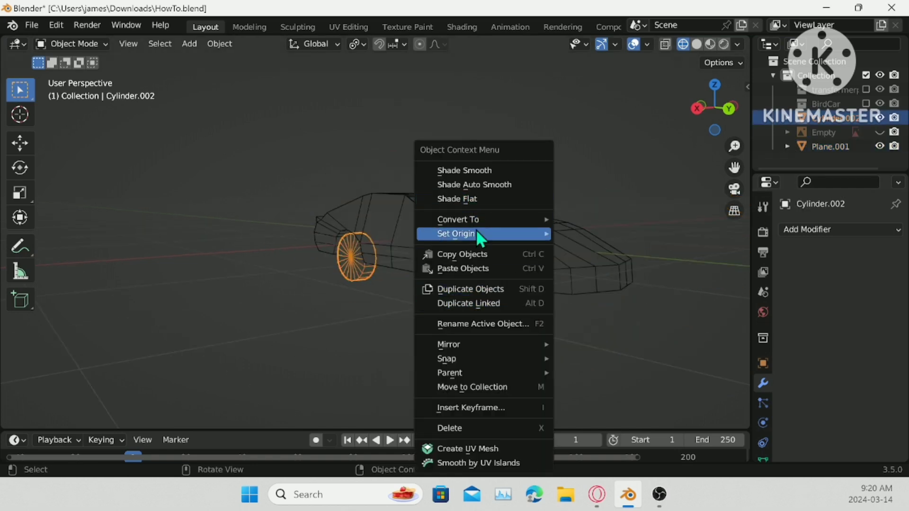
mouse_move(478, 233)
click(655, 264)
- Add a Mirror modifier to the joined wheels, mirror on the Z axis only, and apply it
click(819, 232)
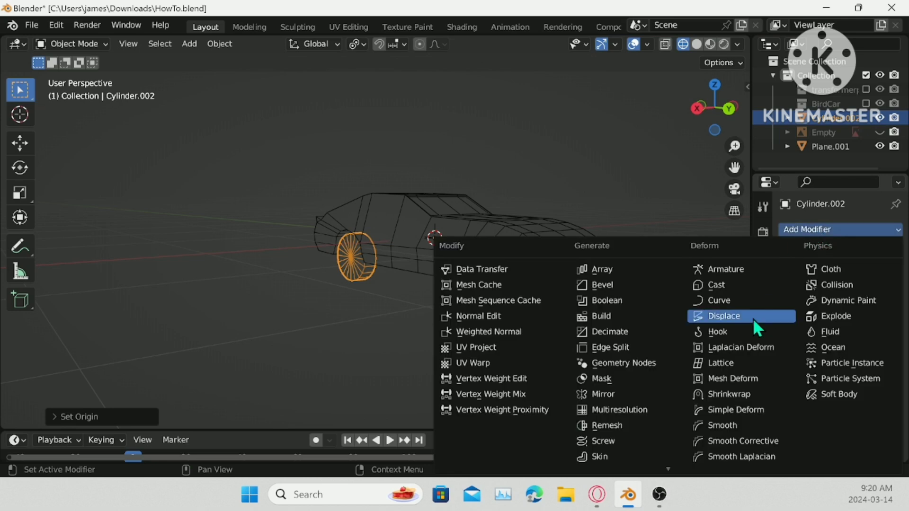
click(625, 393)
middle_drag(617, 257, 667, 265)
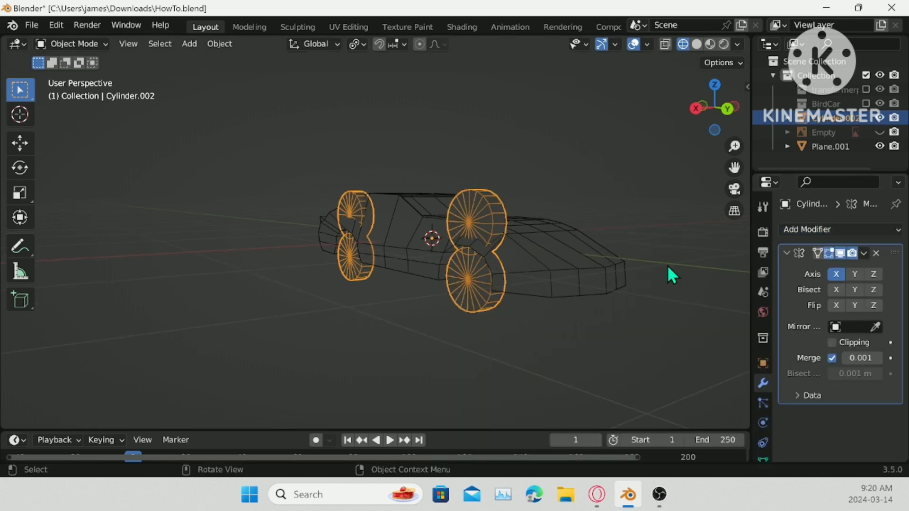
click(854, 274)
click(873, 274)
click(854, 274)
click(836, 274)
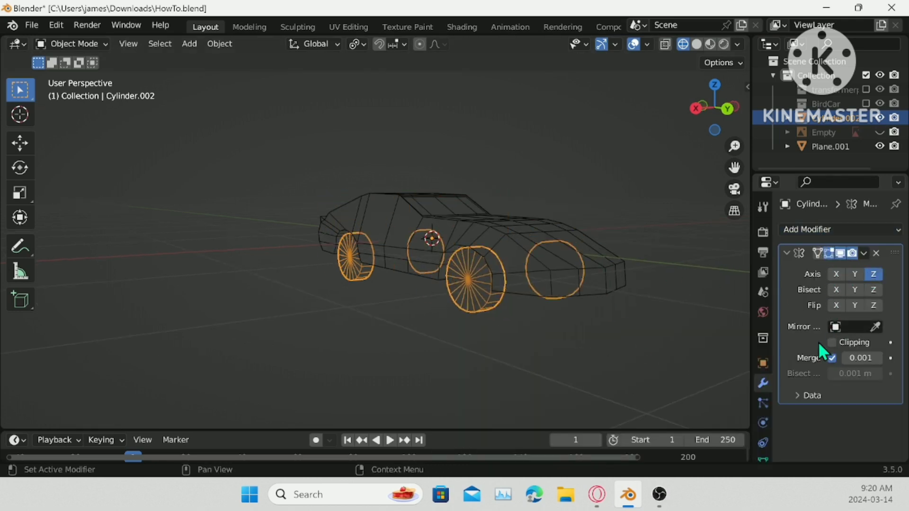
click(864, 253)
click(859, 263)
- Separate the wheel mesh by loose parts into individual wheel objects and save the file
key(Tab)
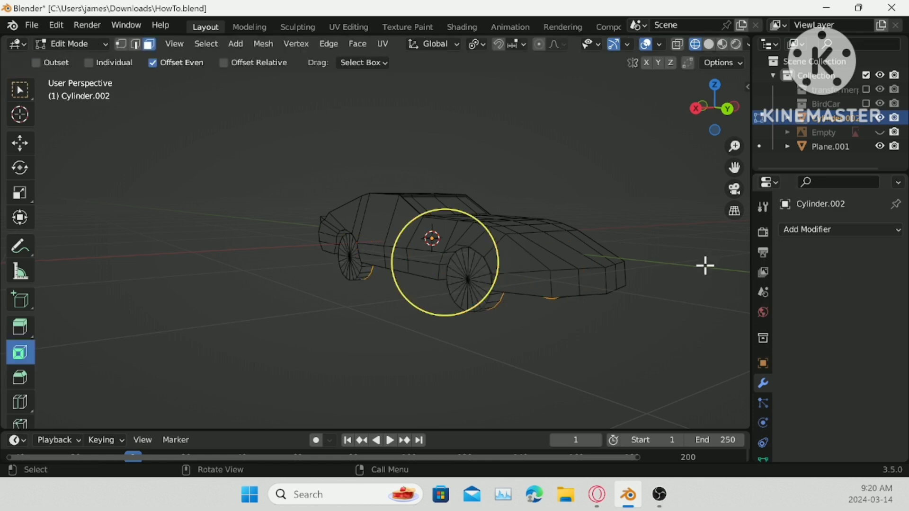
right_click(703, 264)
mouse_move(672, 438)
click(784, 434)
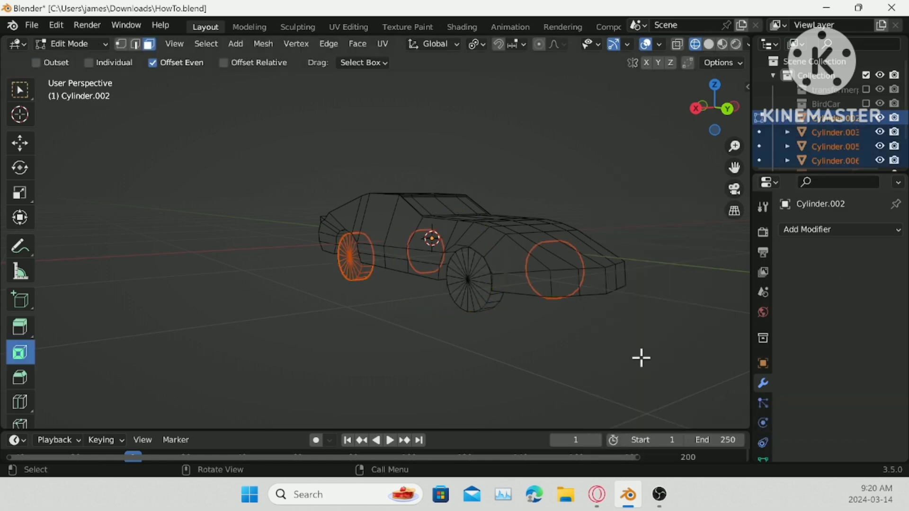
key(Tab)
key(ctrl+s)
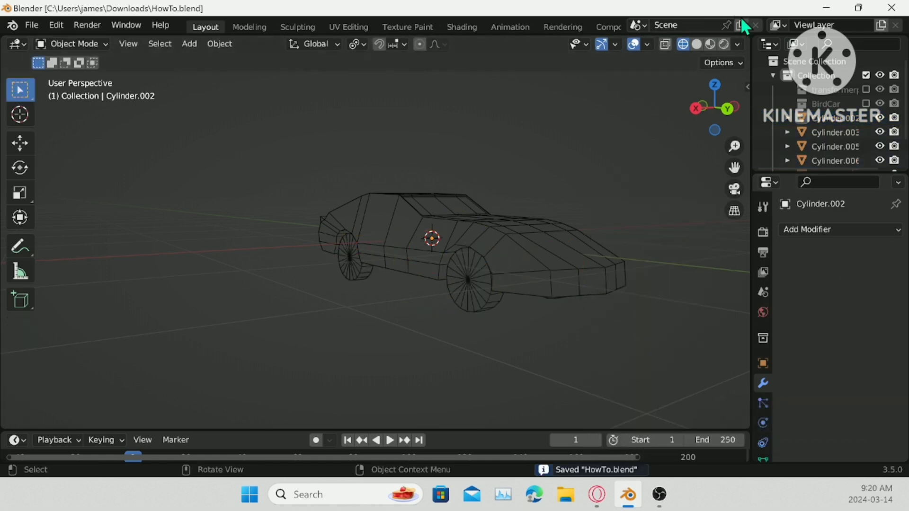
- Switch the viewport to Material Preview shading and enable the transformer collection to show the robot with the car
click(710, 44)
middle_drag(615, 147, 493, 150)
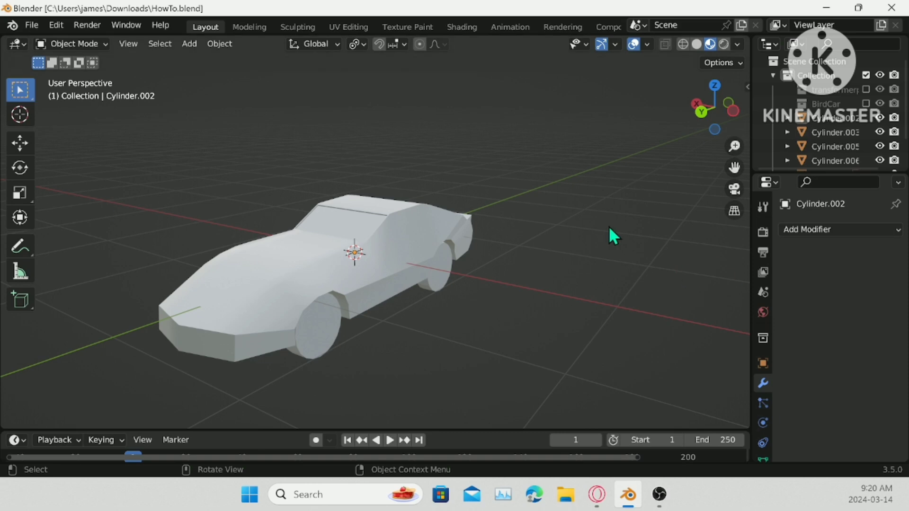
scroll(574, 257, down, 2)
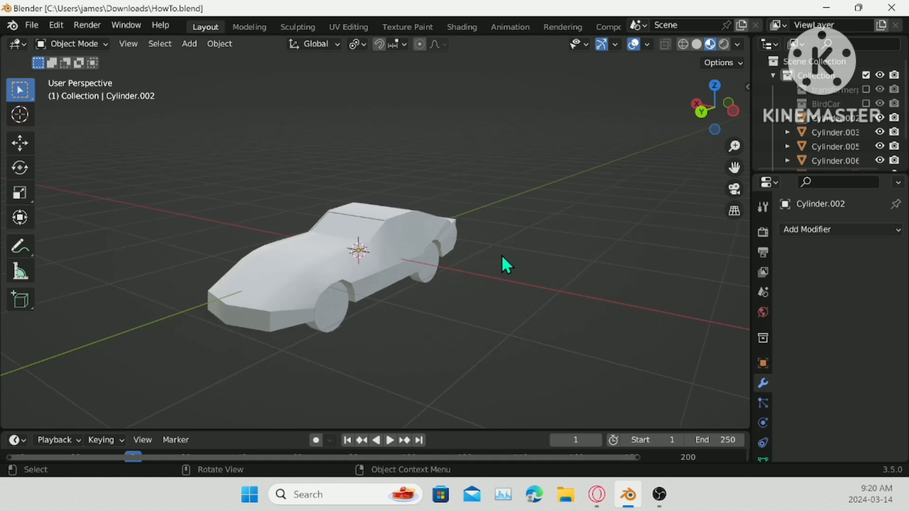
middle_drag(501, 255, 756, 171)
click(866, 89)
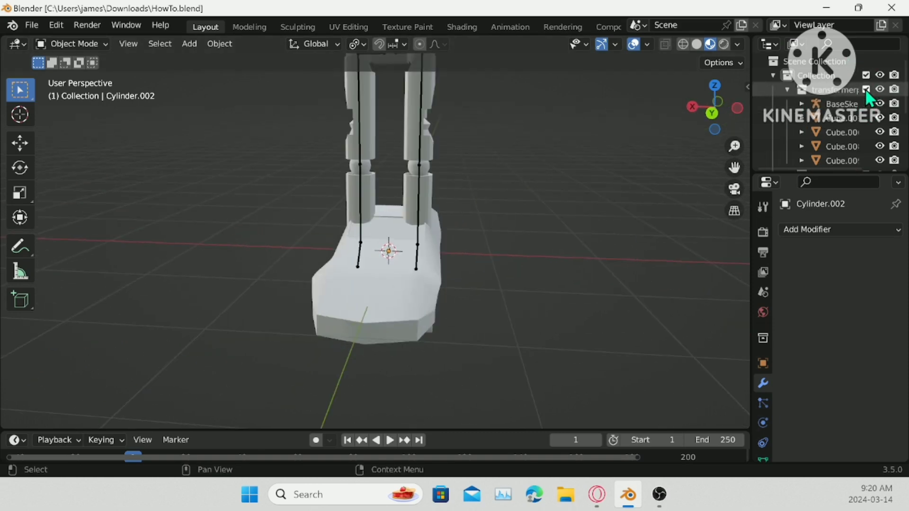
scroll(407, 212, down, 3)
middle_drag(407, 212, 424, 293)
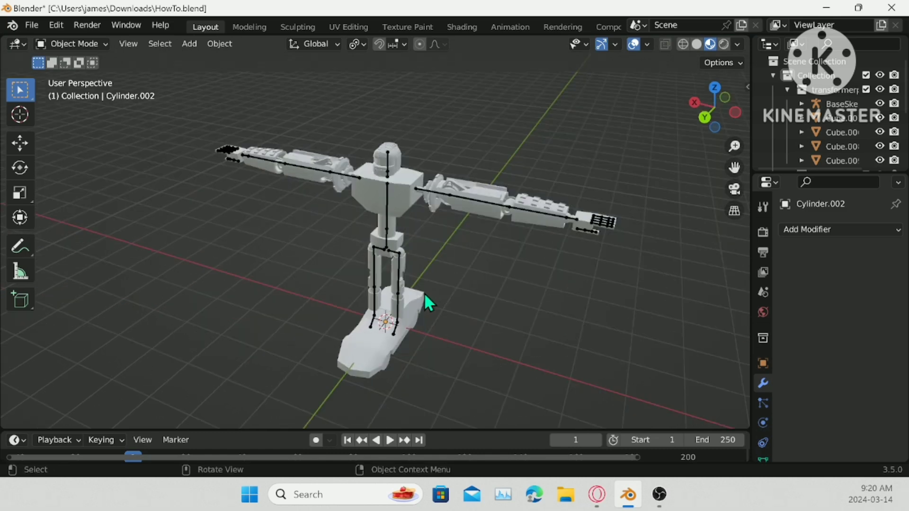
- Select the car body together with all four wheels and scale the whole car up evenly against the robot
shift+drag(340, 355, 379, 379)
middle_drag(359, 370, 555, 351)
shift+drag(358, 267, 398, 323)
middle_drag(397, 323, 663, 291)
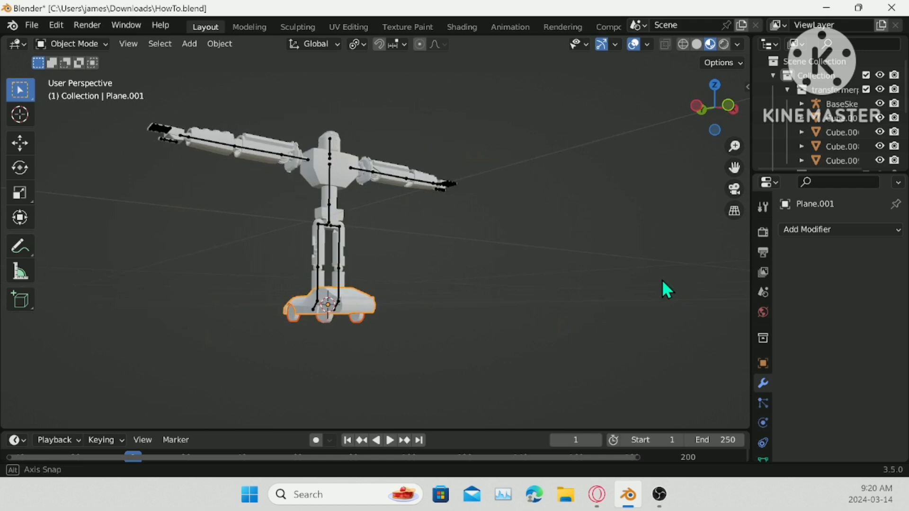
shift+click(326, 325)
middle_drag(411, 333, 609, 174)
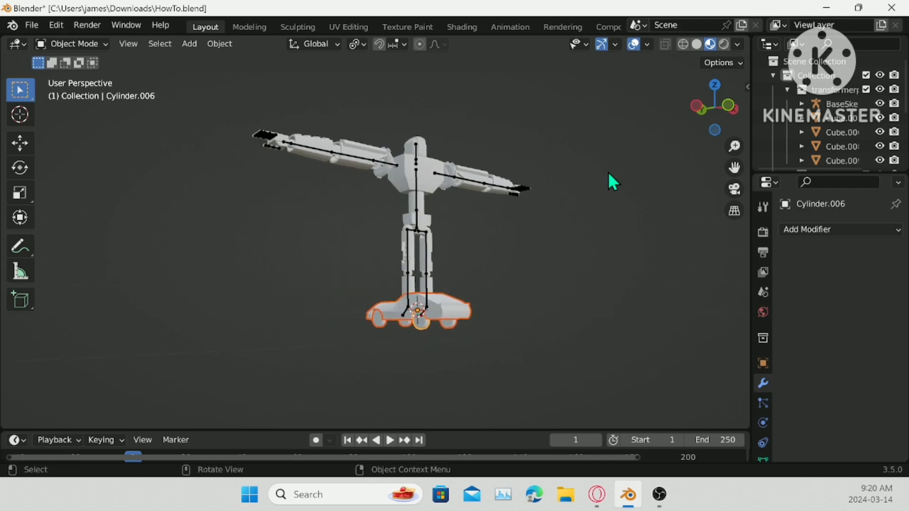
click(697, 105)
key(s)
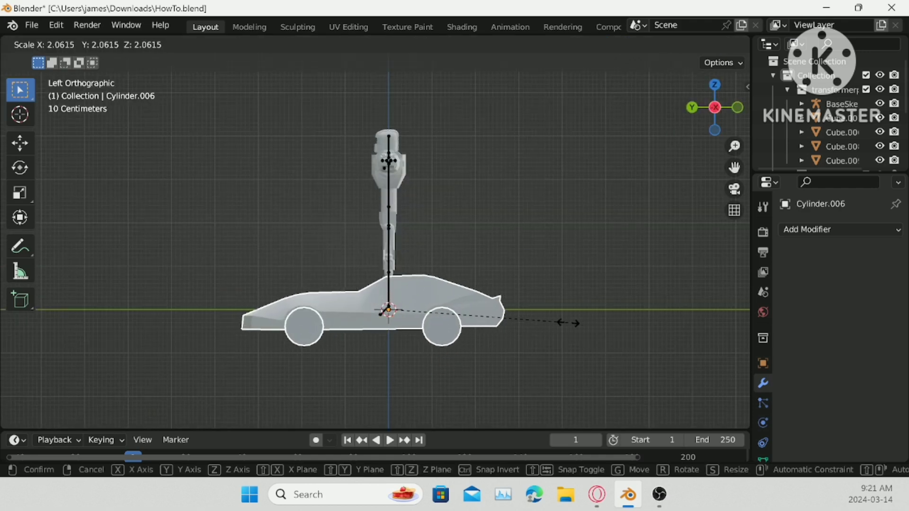
click(543, 327)
- Raise the selected car about 0.54 m along the Z axis so its wheels rest on the ground line
key(g)
key(z)
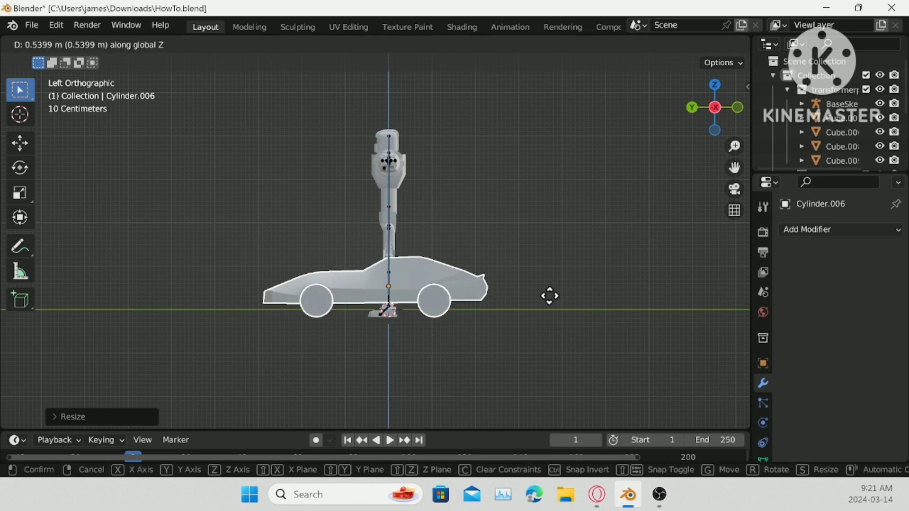
click(549, 294)
middle_drag(434, 298, 537, 315)
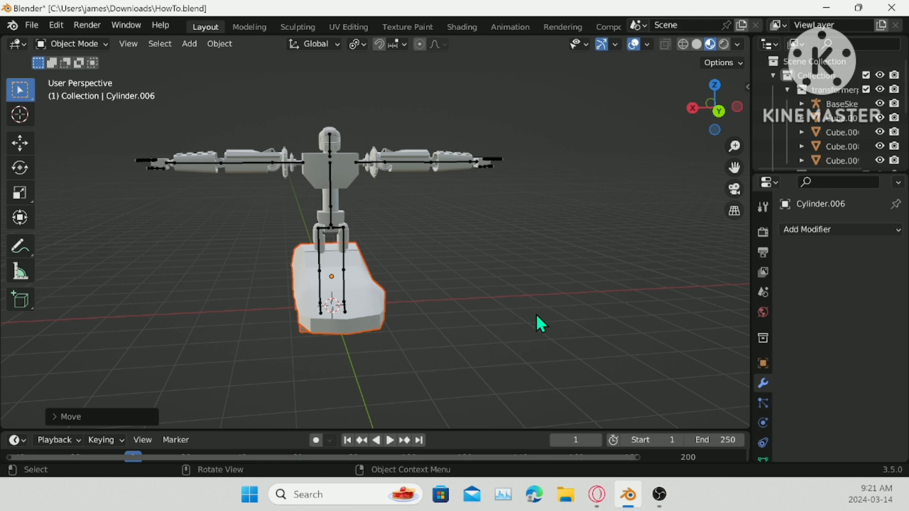
middle_drag(266, 194, 370, 274)
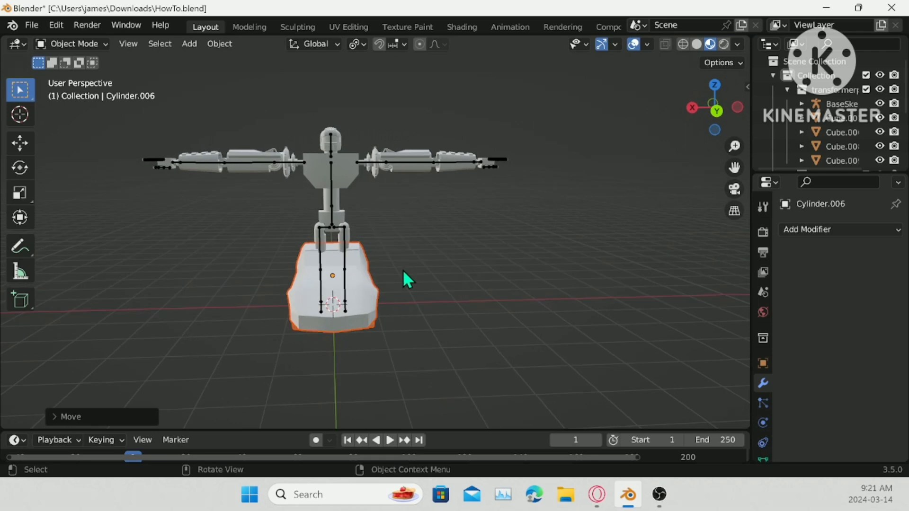
- Widen the selected car slightly by scaling it along the X axis only
key(s)
key(x)
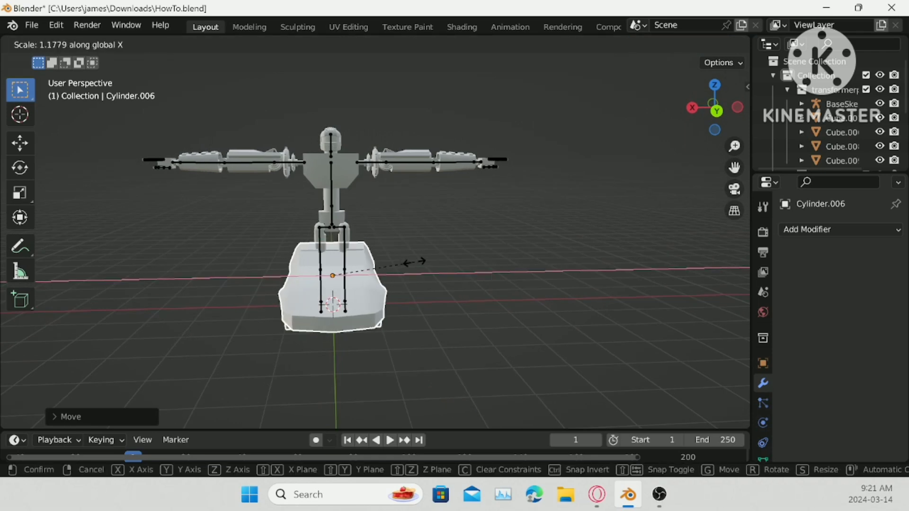
click(405, 263)
scroll(339, 274, up, 5)
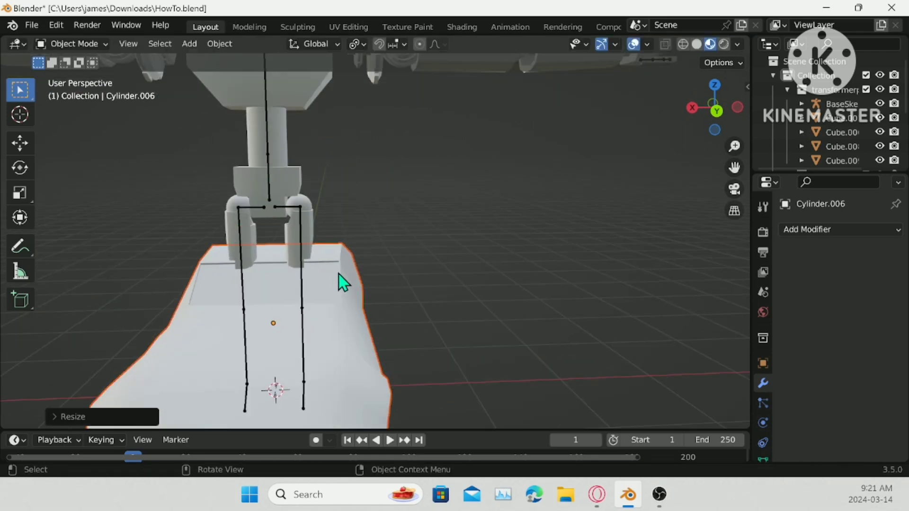
middle_drag(339, 273, 148, 297)
scroll(495, 311, down, 4)
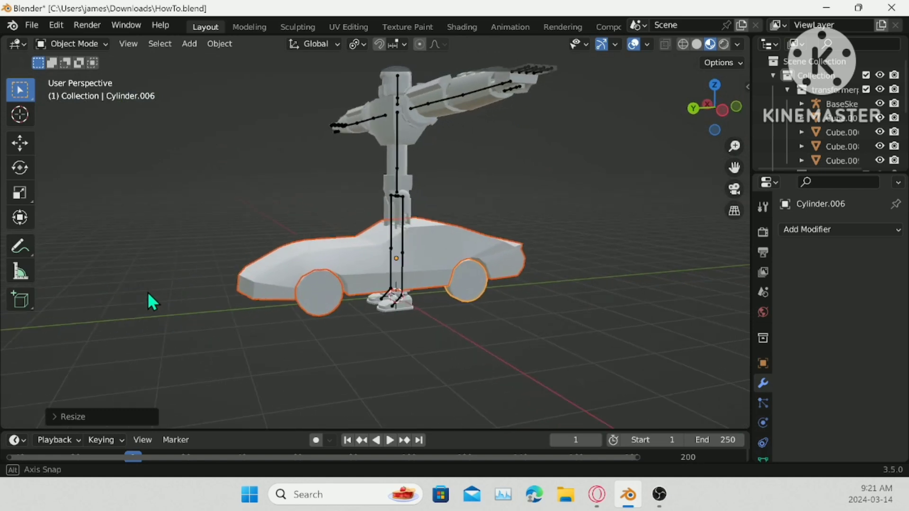
- Exclude the transformer collection from the view layer and select only the car body
shift+middle_drag(466, 186, 458, 276)
middle_drag(300, 241, 397, 280)
click(866, 89)
shift+middle_drag(397, 280, 427, 243)
click(391, 255)
scroll(391, 257, up, 4)
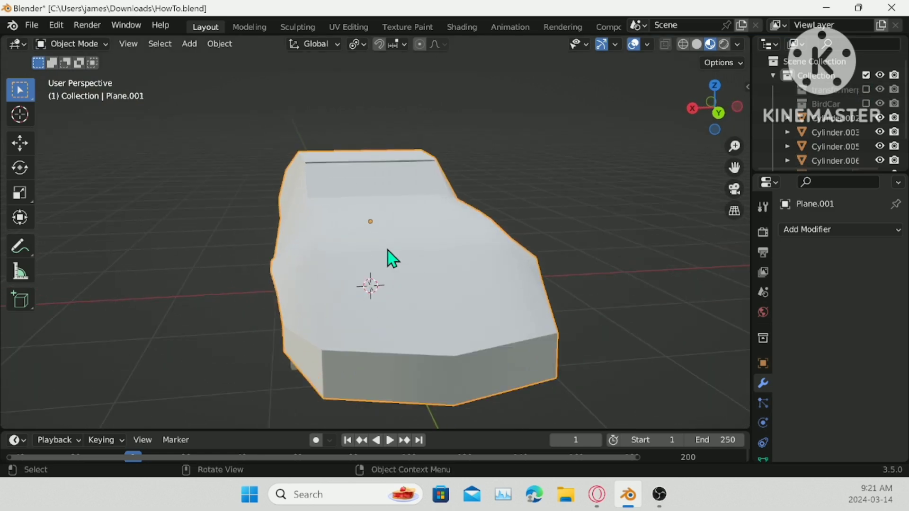
- Add a vertical loop cut around the car body between the front wheel arch and the windscreen base, and save the file
key(Tab)
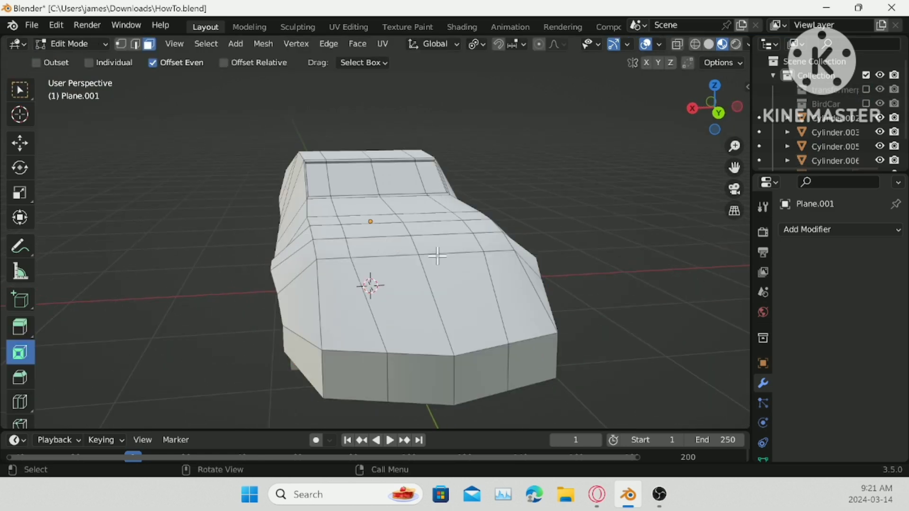
middle_drag(437, 256, 355, 232)
click(722, 112)
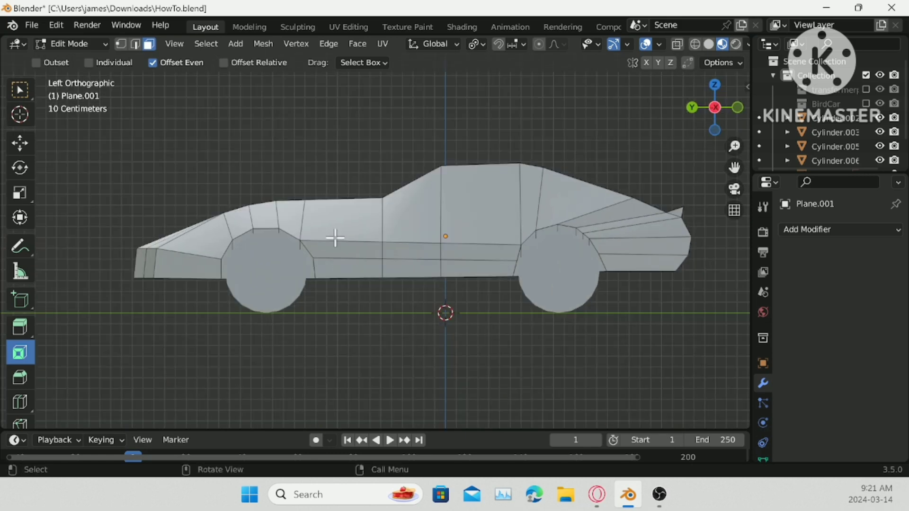
key(ctrl+r)
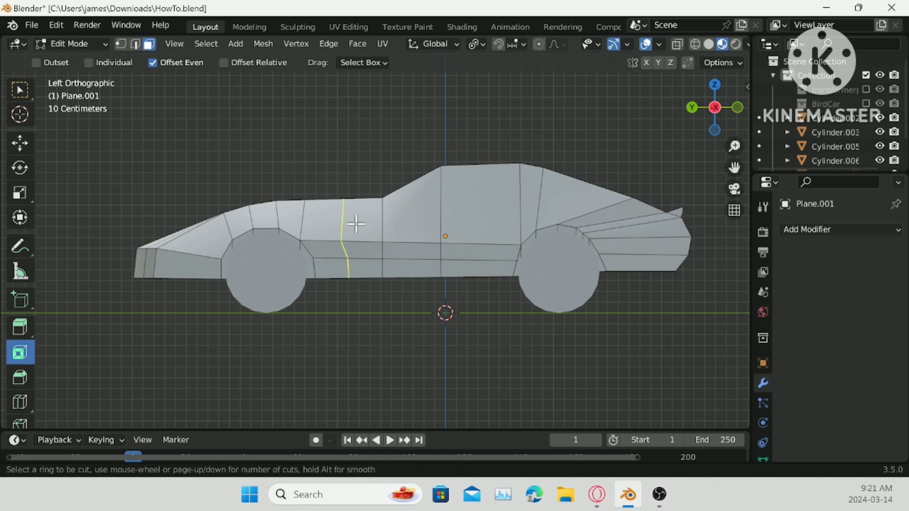
click(356, 224)
right_click(358, 224)
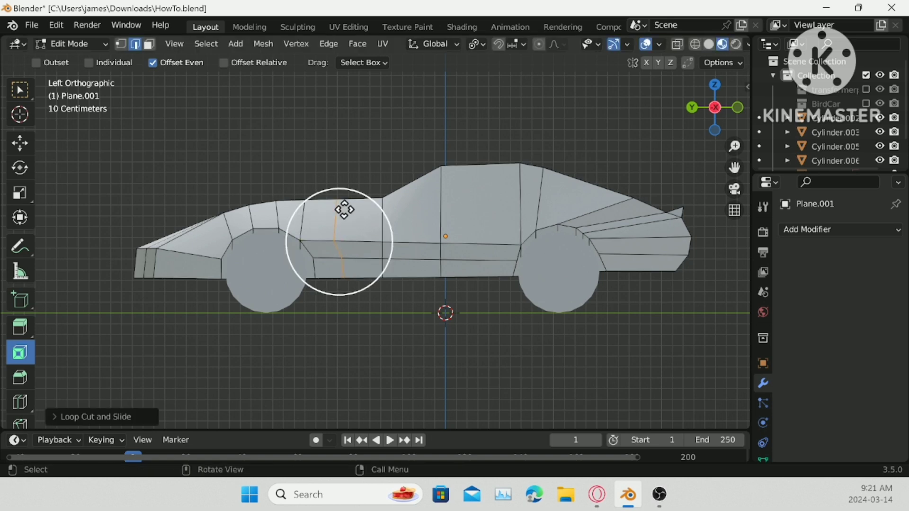
key(c)
click(232, 126)
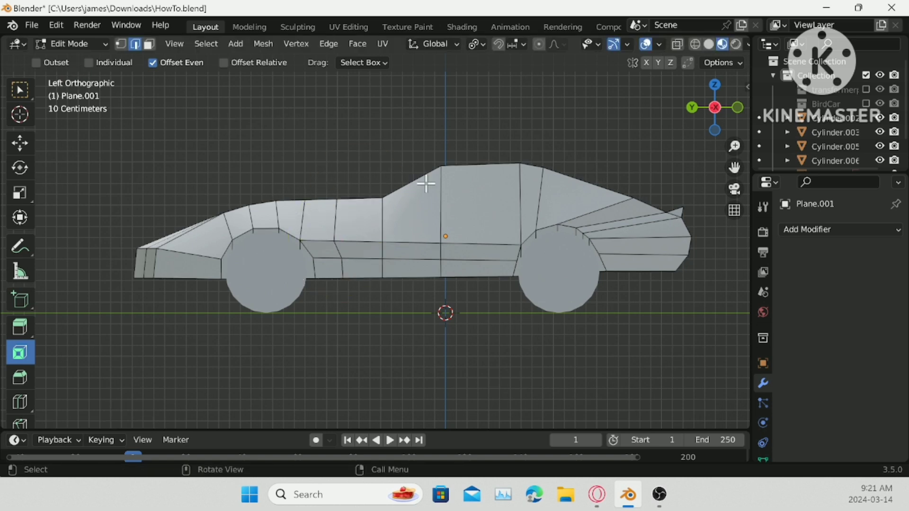
key(ctrl+s)
- Turn on X-ray display and face selection for the car body, viewed straight from above
click(673, 41)
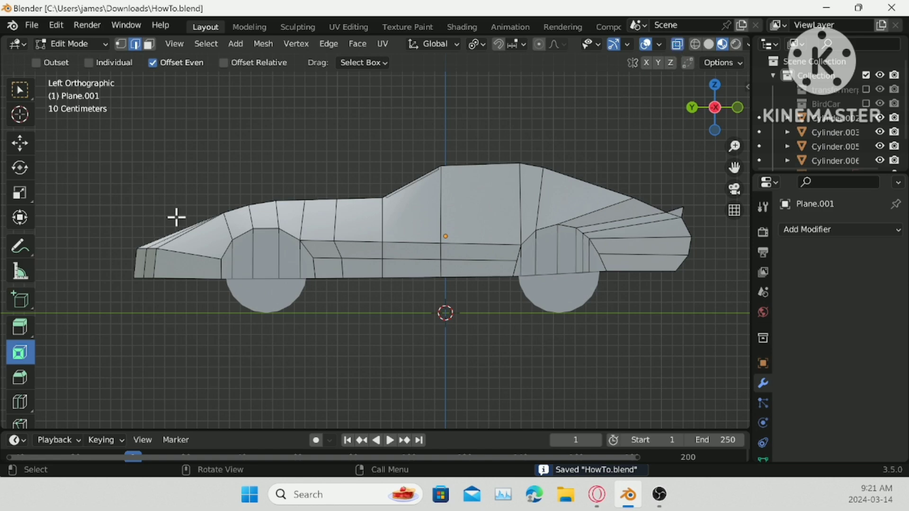
middle_drag(176, 217, 322, 253)
click(713, 87)
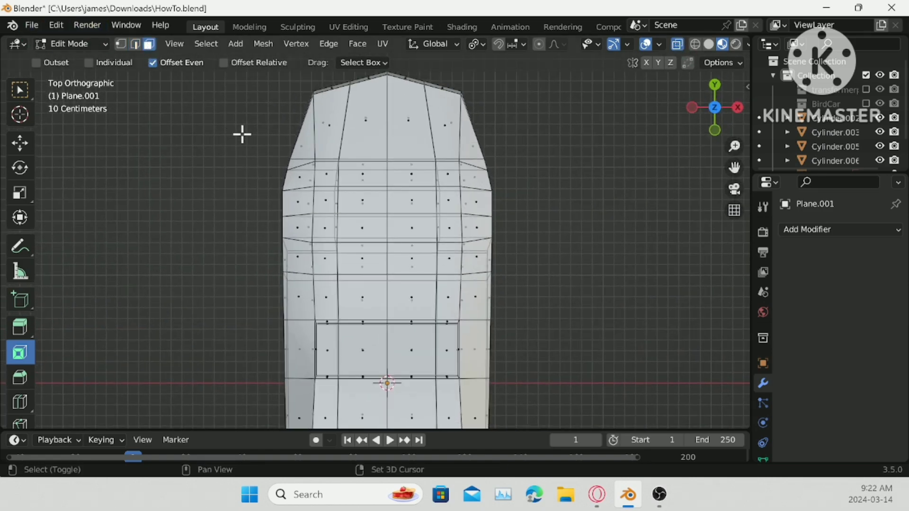
- Try to separate the outer left and outer right front fender faces from the body as two individual objects
shift+middle_drag(242, 135, 246, 160)
drag(254, 93, 344, 277)
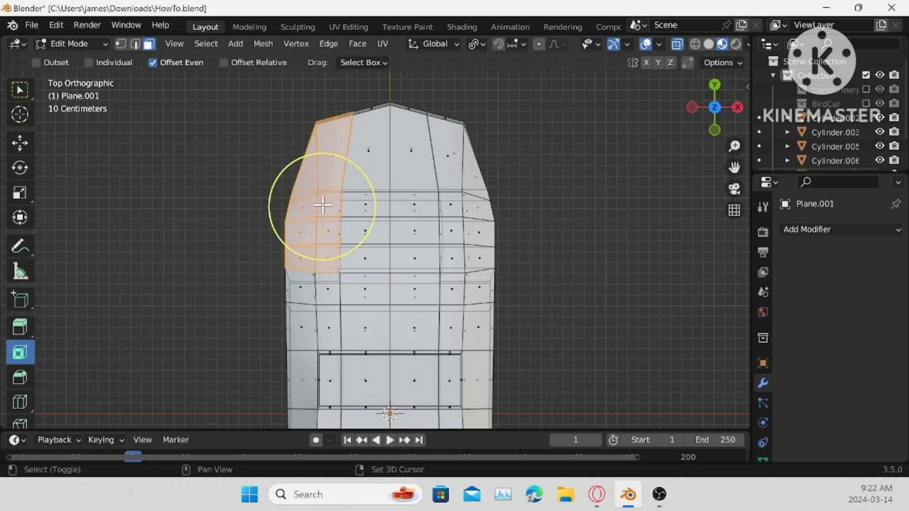
right_click(568, 207)
mouse_move(567, 435)
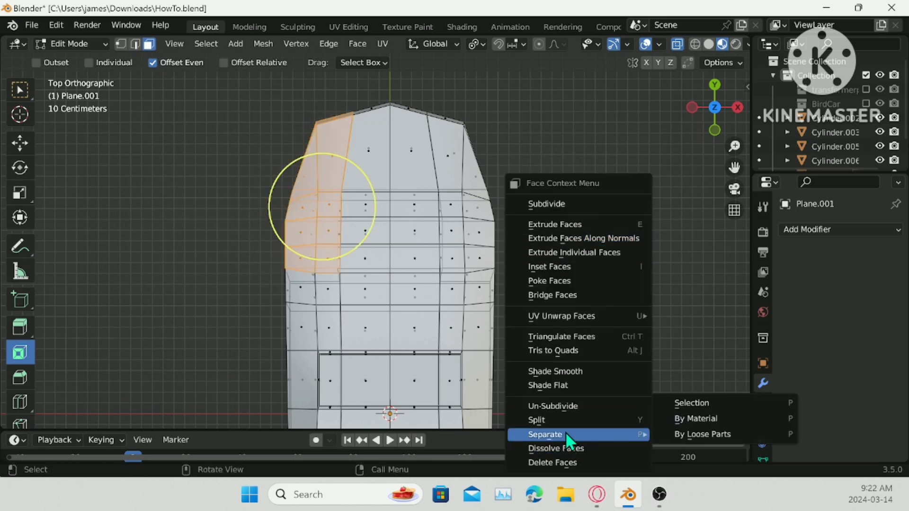
click(704, 409)
drag(436, 115, 525, 263)
right_click(616, 433)
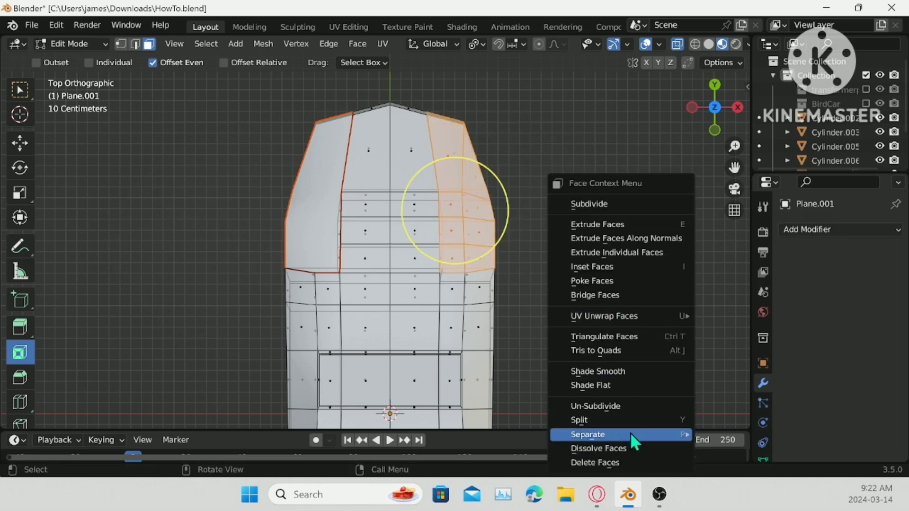
mouse_move(629, 432)
click(733, 406)
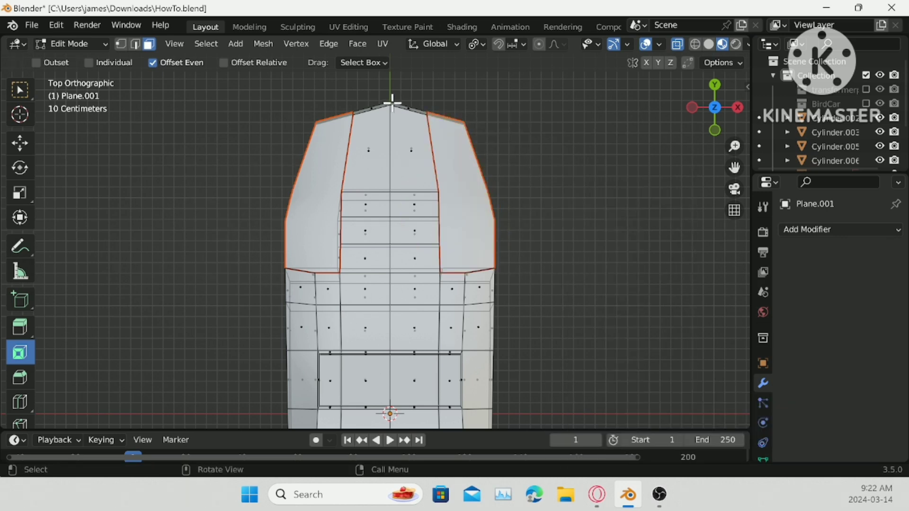
- Try to separate the right and left halves of the hood's centre strip into two individual objects
drag(392, 102, 462, 267)
right_click(598, 366)
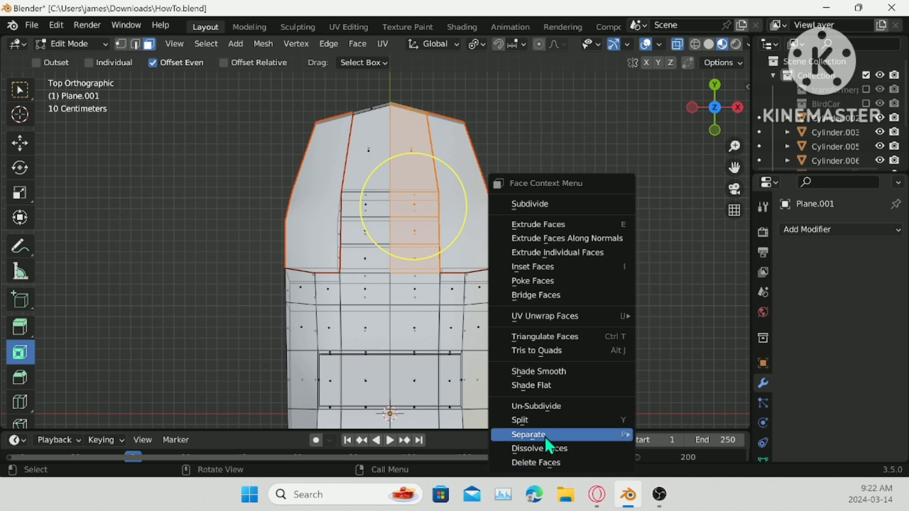
mouse_move(546, 438)
click(704, 406)
drag(349, 91, 418, 260)
right_click(610, 434)
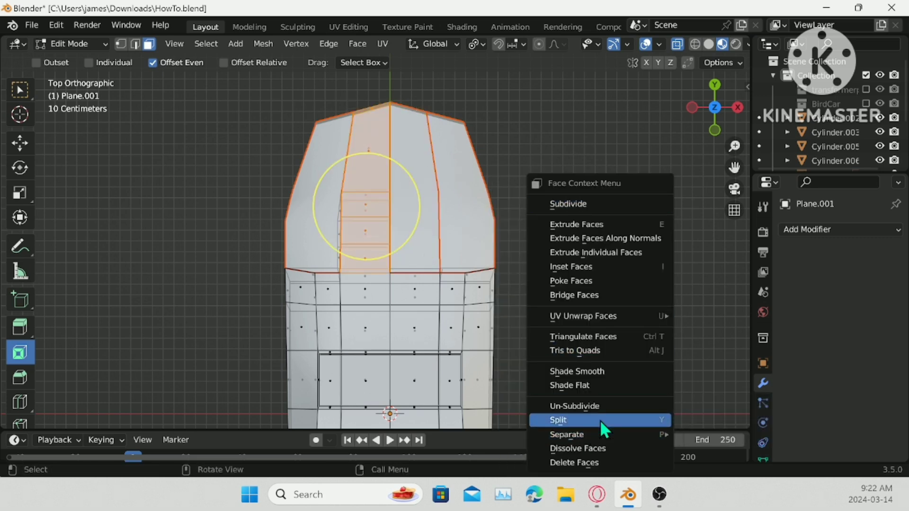
mouse_move(597, 433)
click(705, 404)
- Try to separate the right and left halves of the body's cabin section into two individual objects
shift+middle_drag(557, 355, 539, 156)
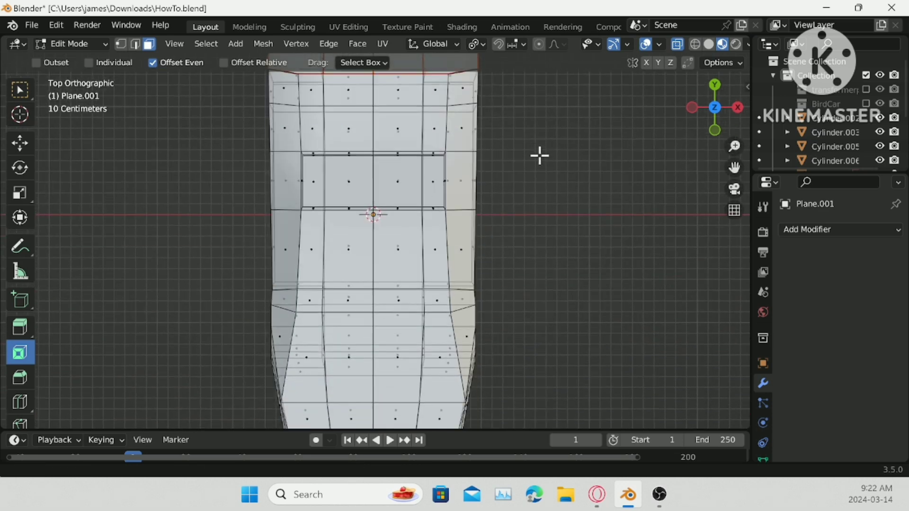
scroll(503, 152, down, 2)
drag(391, 120, 482, 289)
right_click(551, 283)
mouse_move(535, 431)
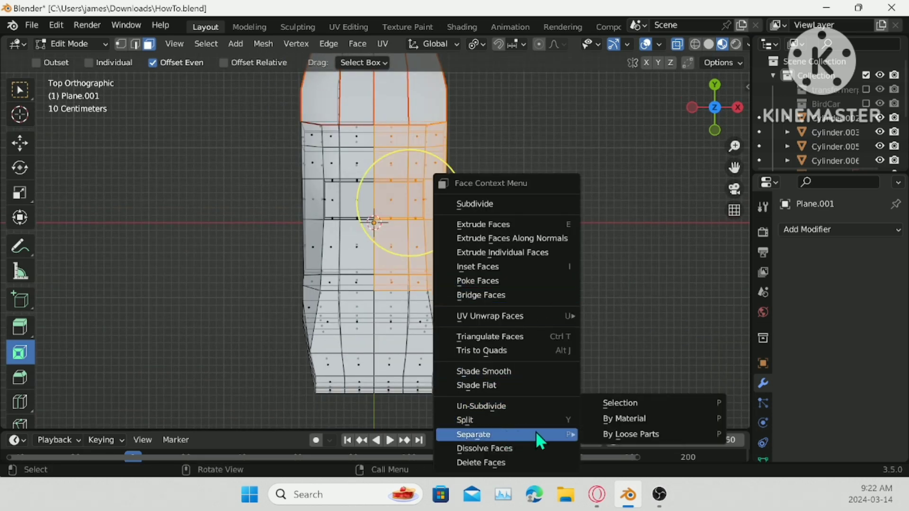
click(618, 401)
drag(257, 112, 404, 287)
right_click(549, 428)
mouse_move(537, 430)
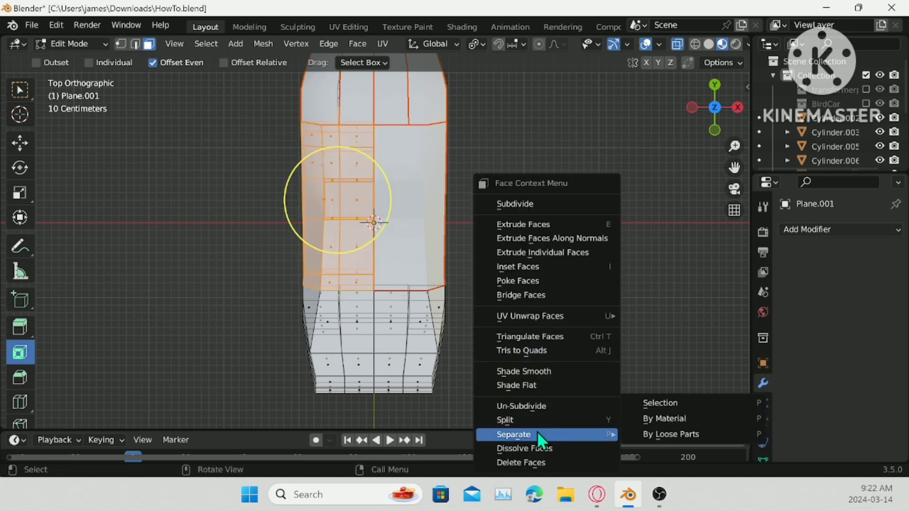
click(653, 408)
- Try to separate the left half of the rear section from the body and return to Object Mode
drag(229, 239, 371, 422)
right_click(497, 433)
mouse_move(550, 433)
click(614, 406)
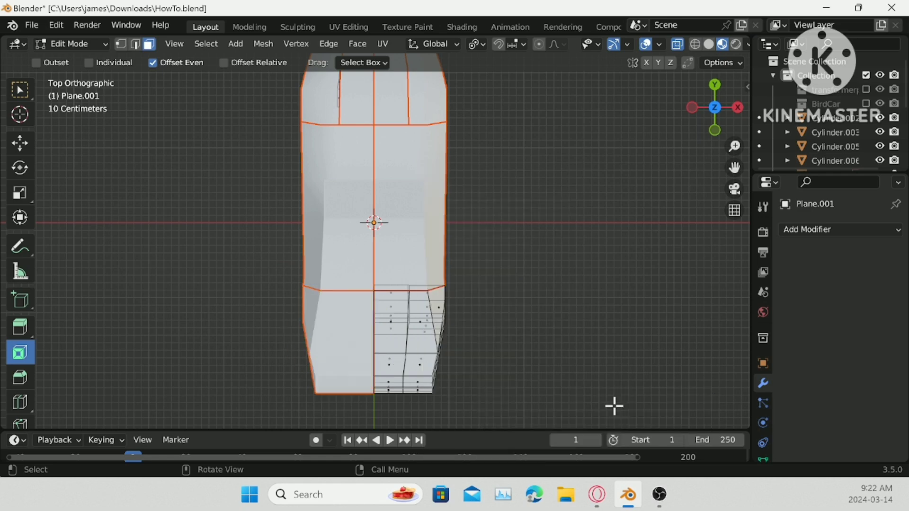
key(Tab)
- Examine the separated body pieces by selecting the hood, fender and cabin parts and checking where their boundaries run
middle_drag(479, 371, 535, 255)
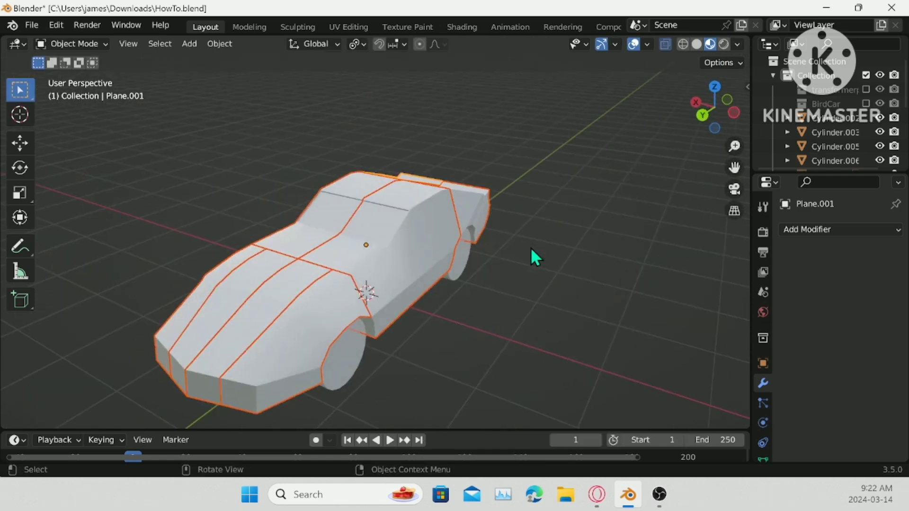
shift+middle_drag(297, 289, 360, 255)
scroll(321, 266, up, 4)
scroll(364, 251, down, 4)
click(352, 275)
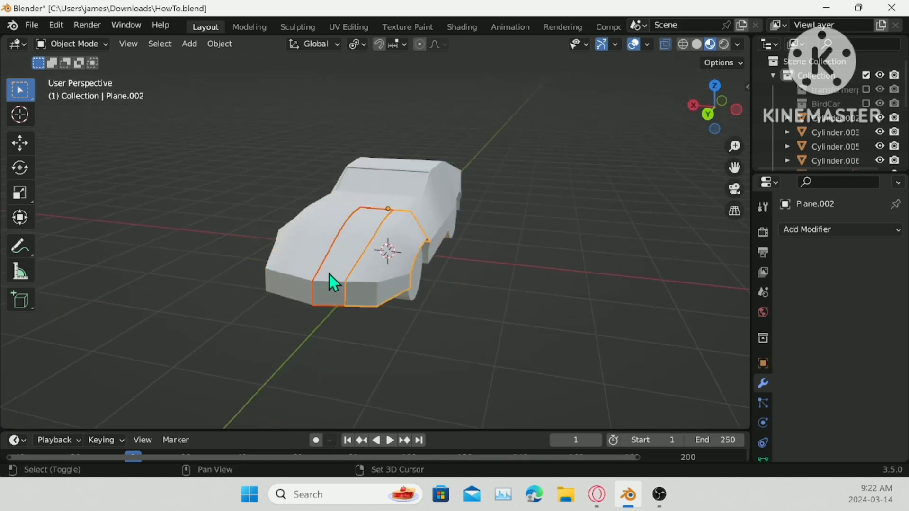
shift+click(305, 261)
shift+click(305, 261)
middle_drag(384, 269, 427, 257)
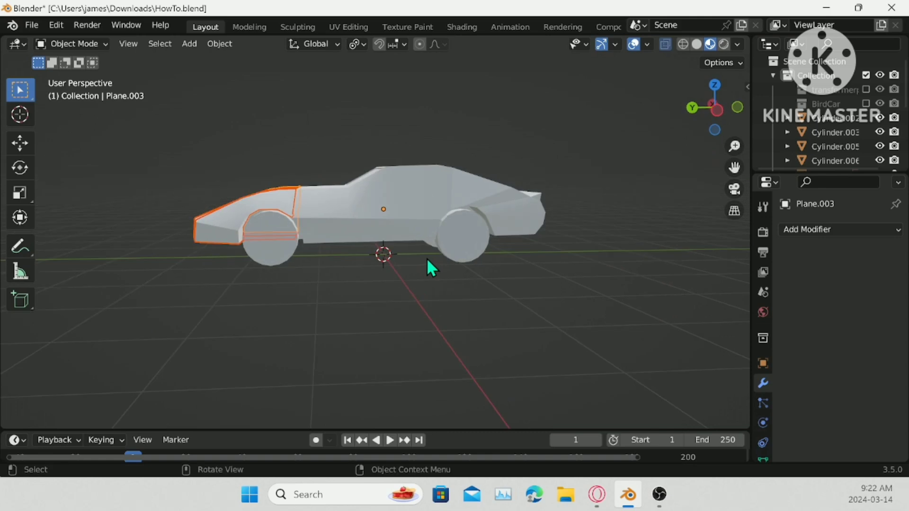
shift+click(314, 217)
shift+click(314, 217)
shift+click(314, 218)
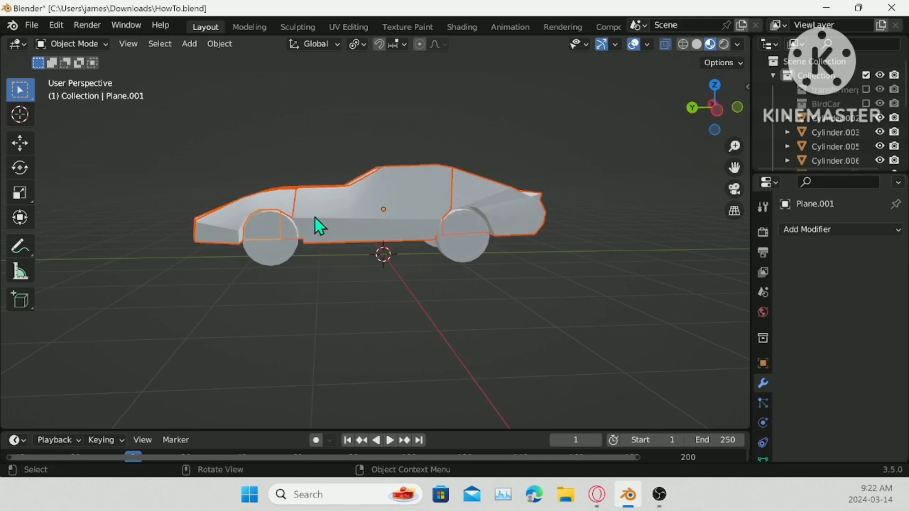
- Undo all the separations of the front, cabin and rear sections back to the single car body
key(Tab)
key(ctrl+z)
key(ctrl+z)
key(ctrl+z)
key(ctrl+z)
key(ctrl+z)
key(ctrl+z)
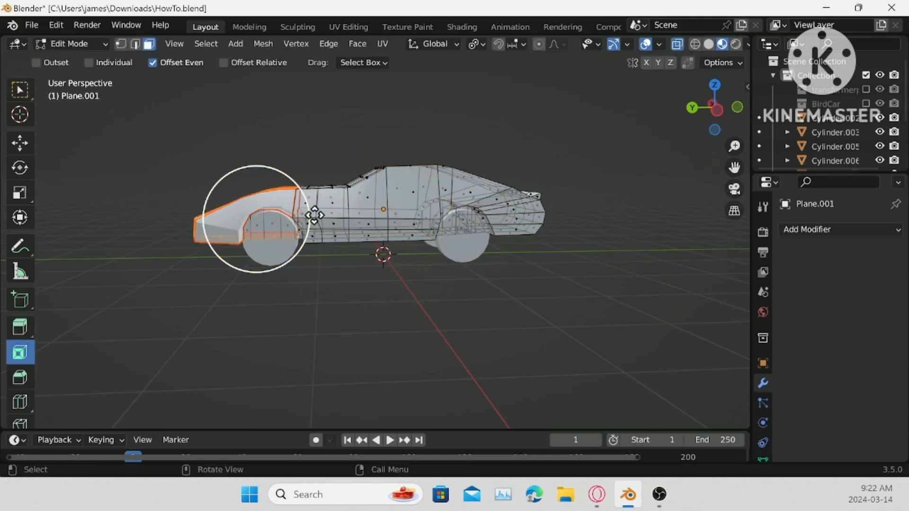
key(ctrl+z)
key(ctrl+z)
key(ctrl+z)
key(ctrl+z)
key(ctrl+z)
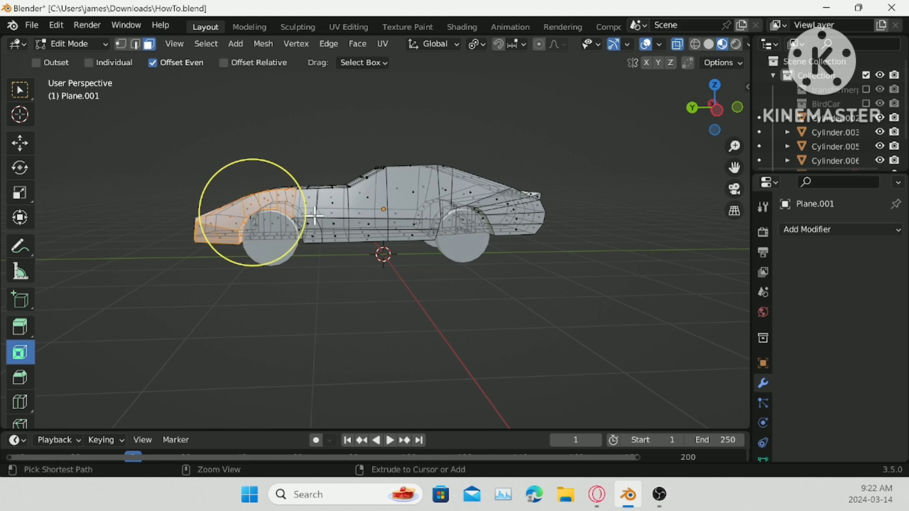
- Select the faces of the car's left front fender through the body from above, including those around the wheel arch
drag(734, 168, 765, 209)
click(713, 87)
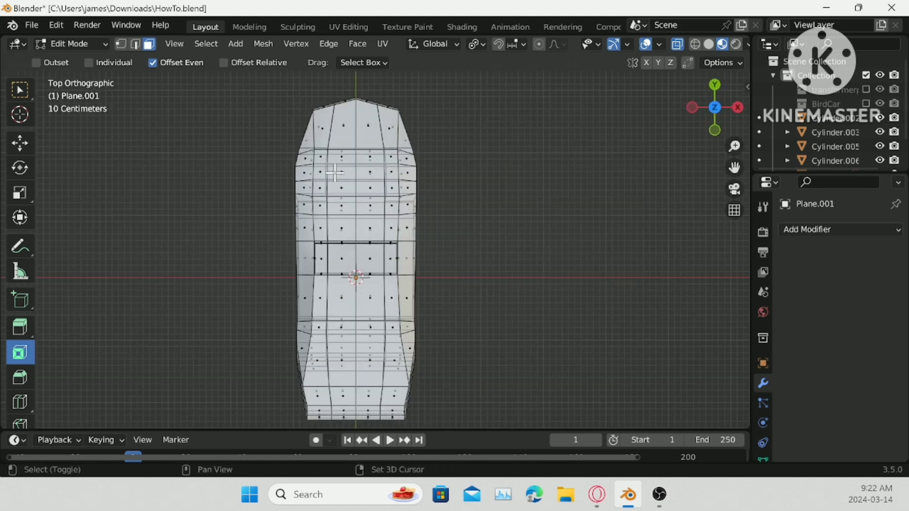
scroll(379, 251, up, 3)
key(b)
drag(257, 129, 316, 304)
middle_drag(316, 304, 246, 218)
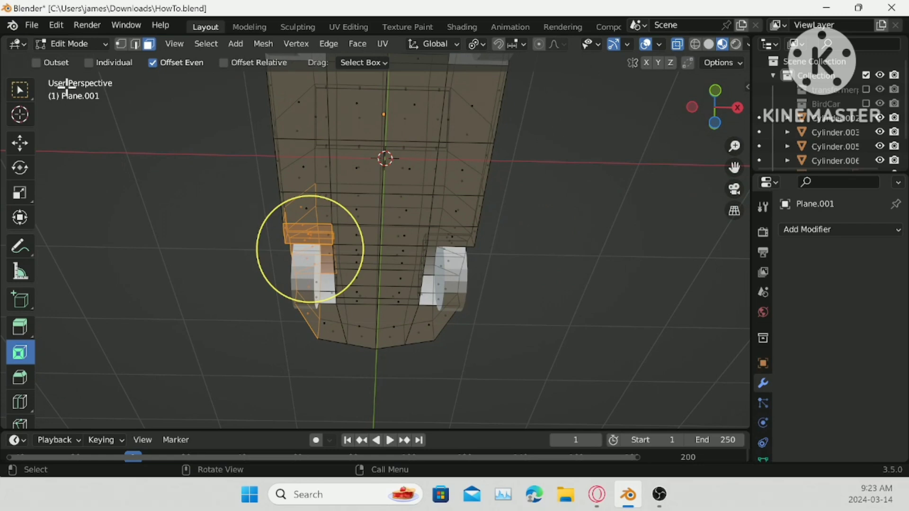
click(20, 90)
scroll(178, 310, up, 3)
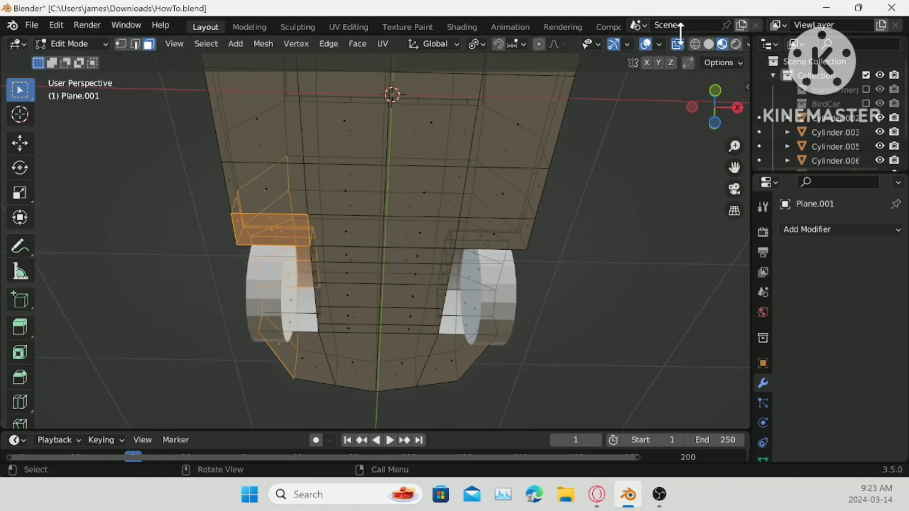
middle_drag(312, 265, 284, 284)
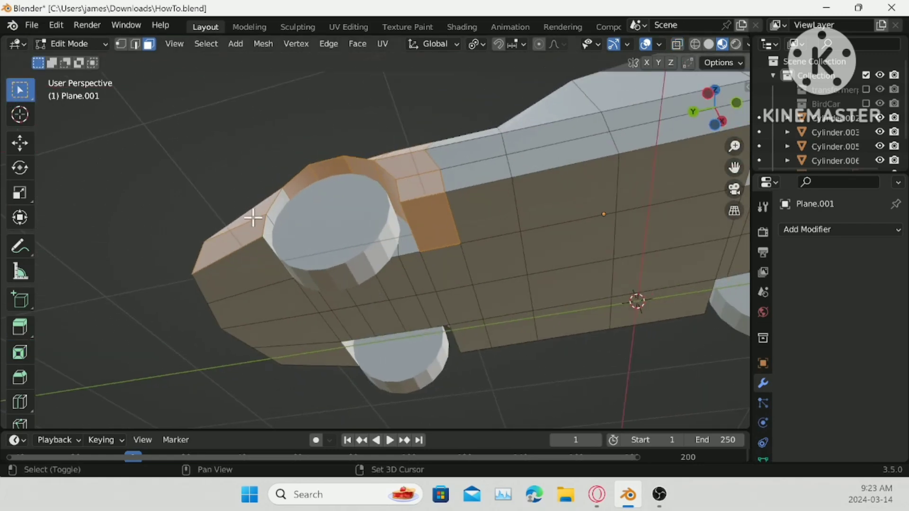
- Add the adjoining nose and outer hood-strip faces to the left front fender selection and separate it into its own object
shift+click(261, 237)
scroll(395, 226, down, 5)
middle_drag(395, 226, 320, 337)
shift+click(320, 337)
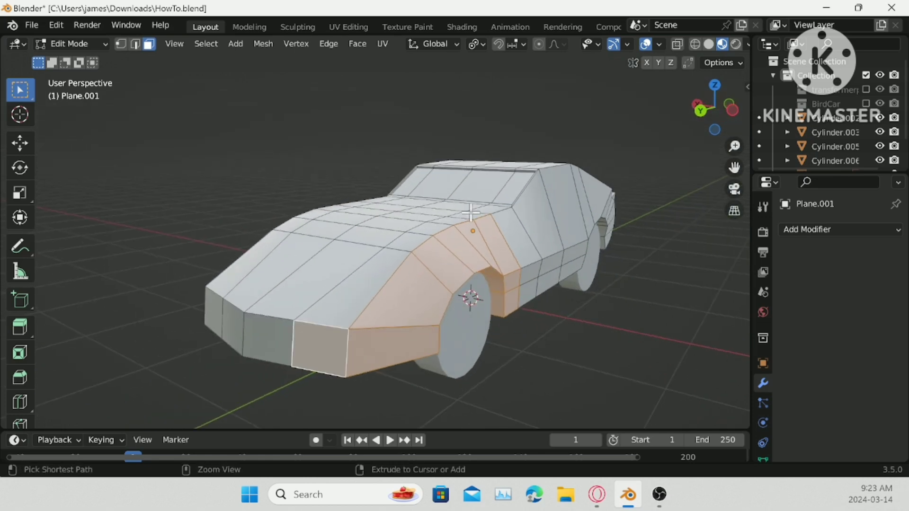
ctrl+click(473, 216)
right_click(540, 273)
mouse_move(475, 432)
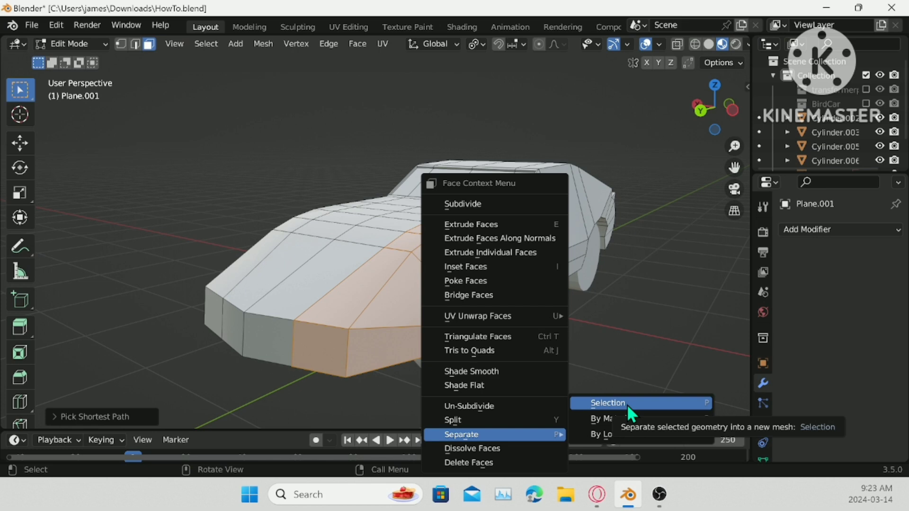
click(627, 405)
- Select the matching faces of the right front fender, including the wheel arch and outer hood strip, and separate them into their own object
middle_drag(413, 237, 303, 247)
middle_drag(253, 169, 305, 284)
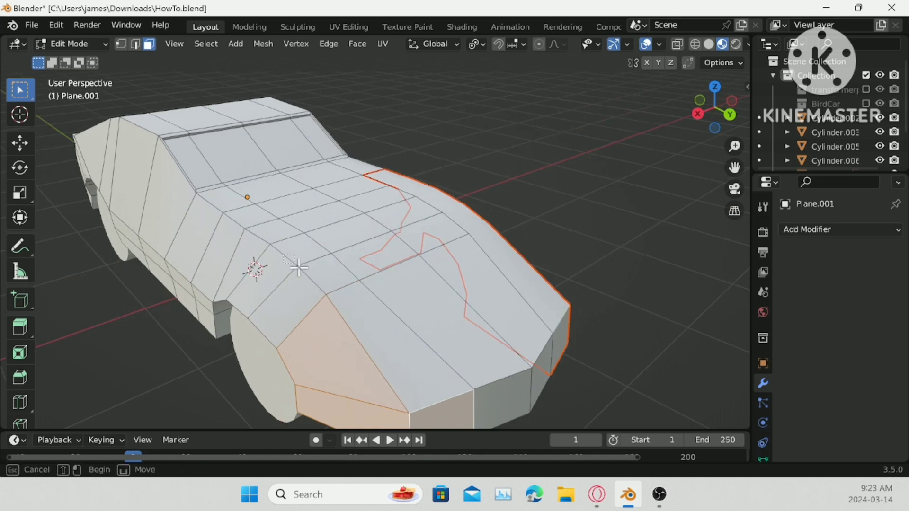
middle_drag(319, 319, 387, 303)
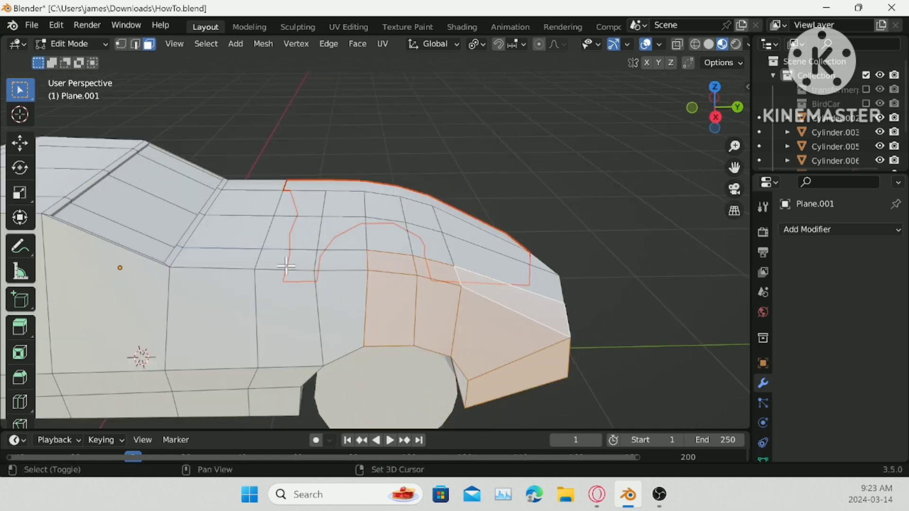
middle_drag(327, 276, 250, 244)
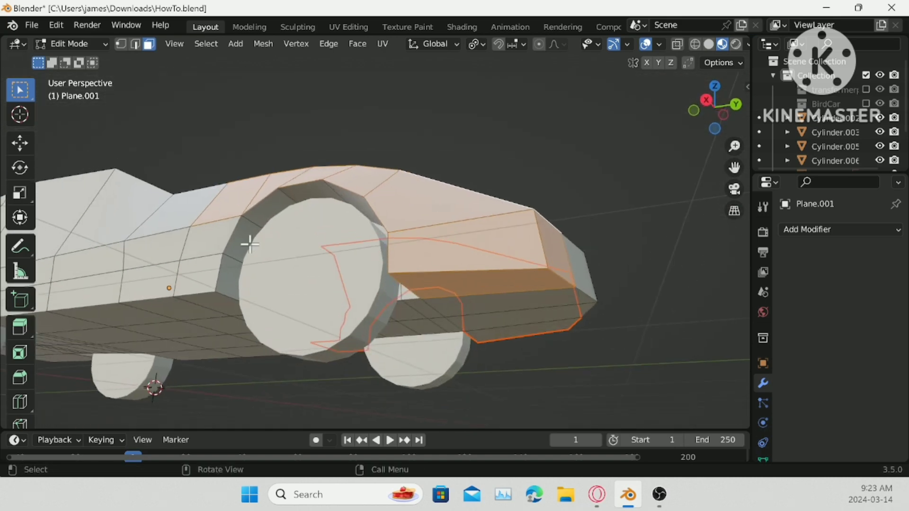
alt+shift+click(224, 297)
middle_drag(268, 202, 470, 318)
ctrl+click(487, 258)
right_click(470, 318)
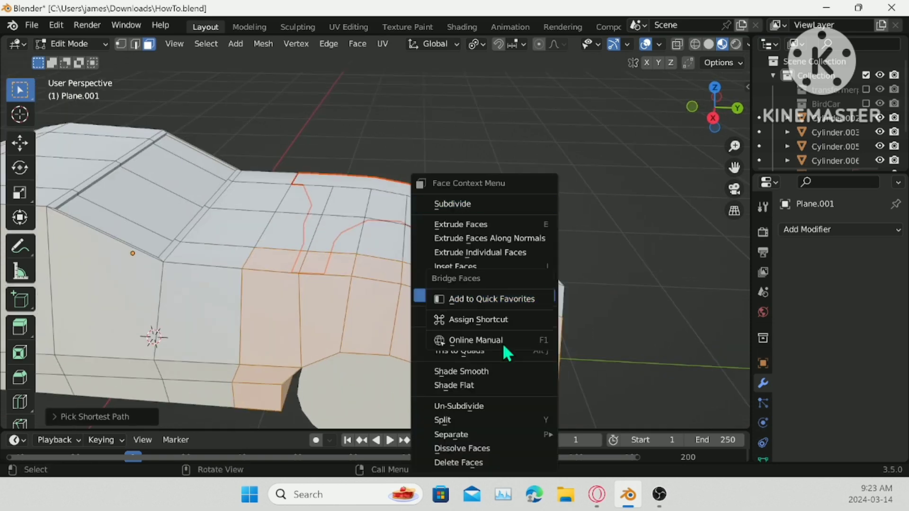
mouse_move(470, 434)
click(590, 404)
- Select the central hood and nose faces together with the underbody faces between the front wheels
middle_drag(589, 404, 469, 412)
middle_drag(349, 275, 353, 268)
click(354, 194)
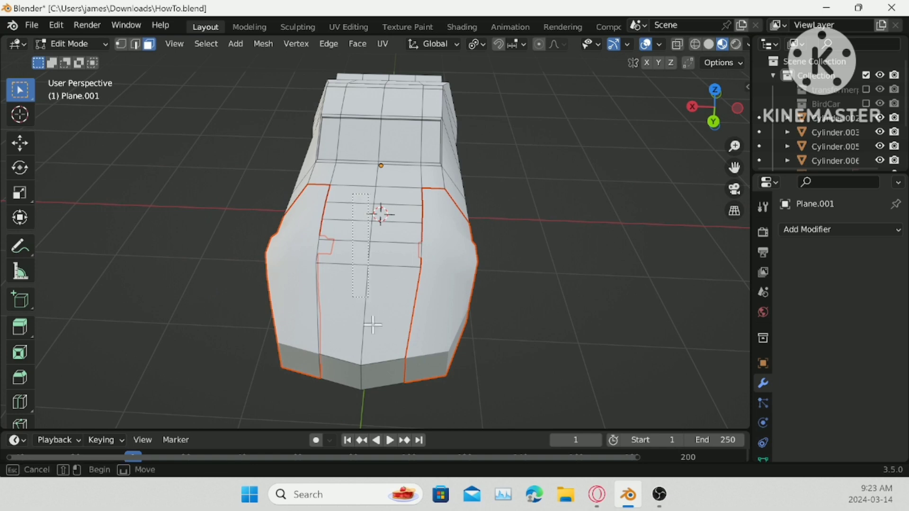
ctrl+click(381, 387)
middle_drag(650, 383, 458, 238)
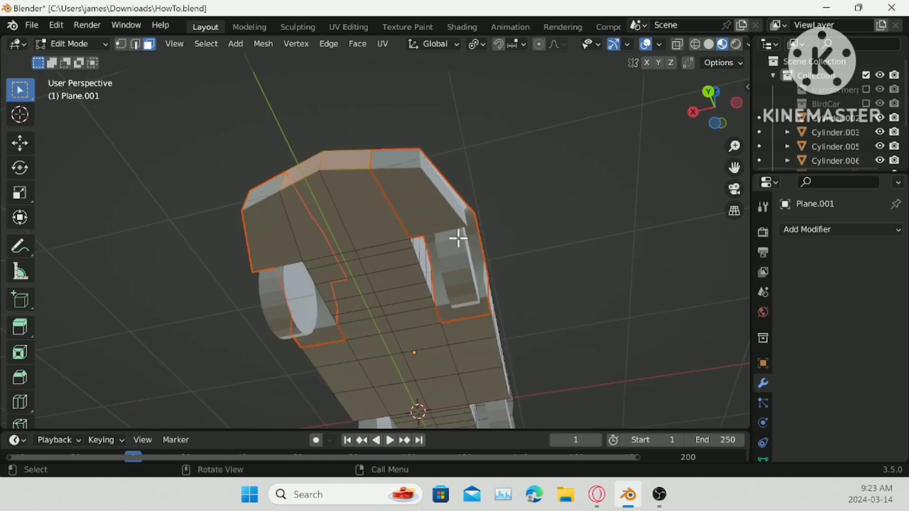
shift+click(397, 292)
shift+click(385, 306)
ctrl+click(431, 308)
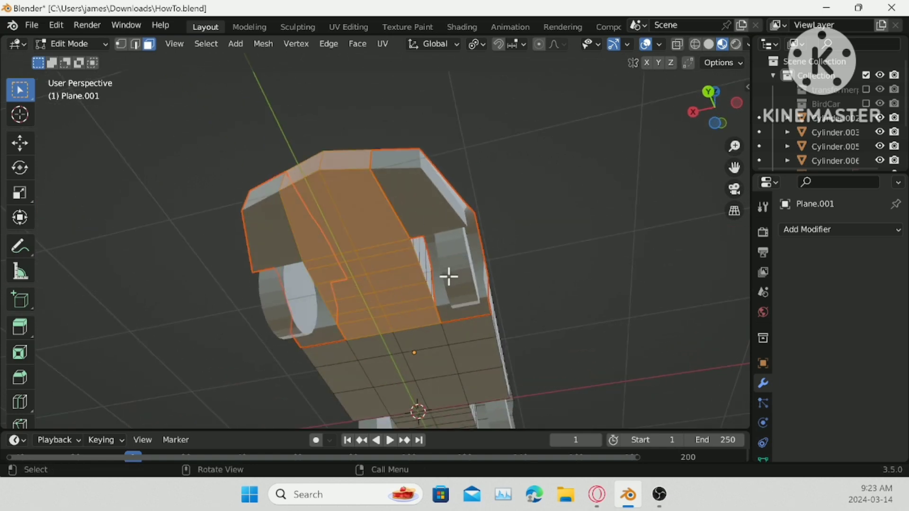
- Separate the selected central hood and front underbody faces from the car body as one object
middle_drag(448, 275, 334, 248)
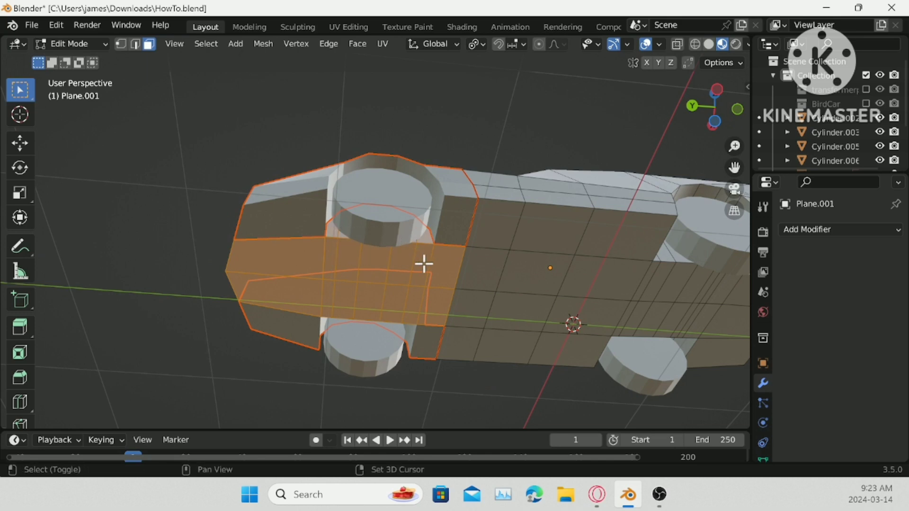
middle_drag(305, 343, 286, 251)
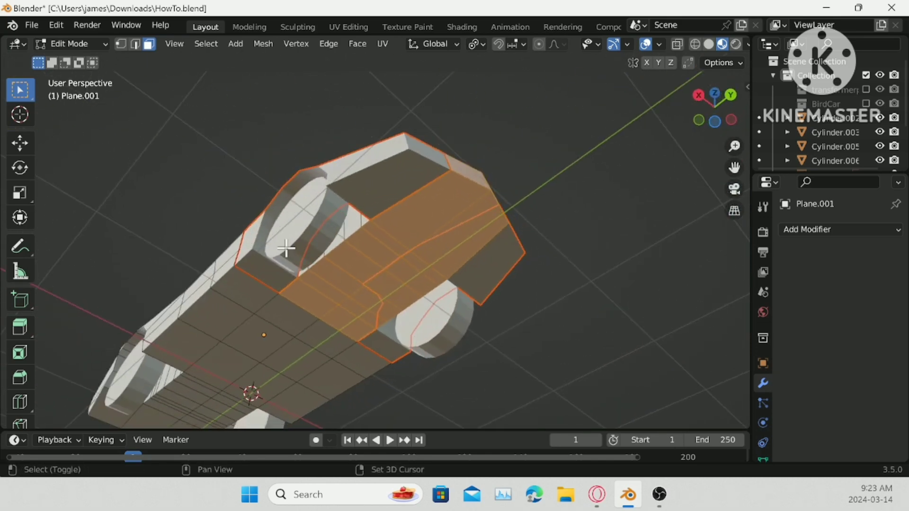
drag(297, 219, 396, 288)
right_click(461, 387)
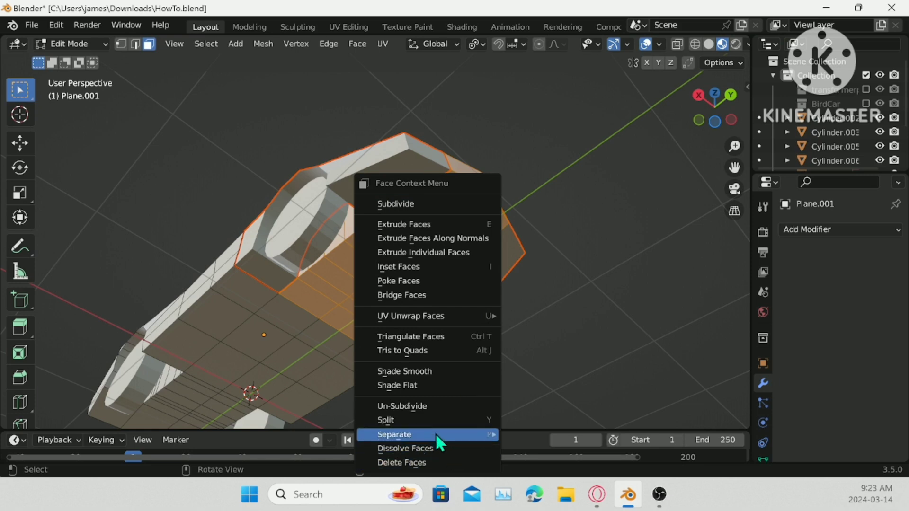
mouse_move(436, 434)
click(540, 404)
middle_drag(430, 243, 497, 278)
key(ctrl+l)
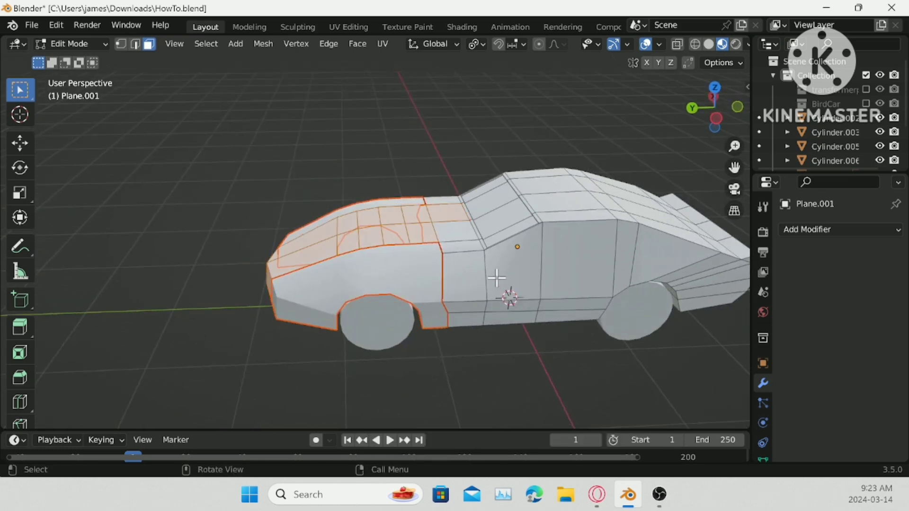
right_click(561, 245)
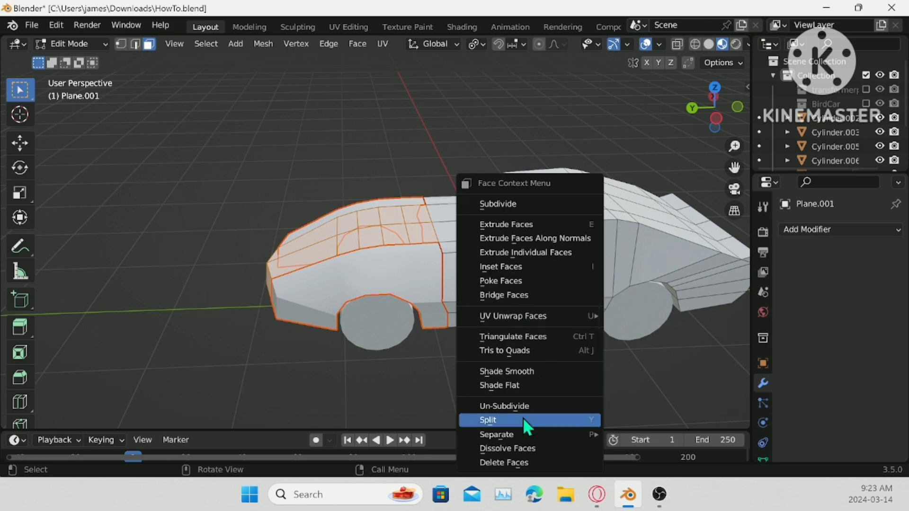
mouse_move(527, 435)
click(655, 403)
- Select the right half of the cabin section through the body from above and separate it into its own object
middle_drag(641, 363, 489, 320)
click(714, 87)
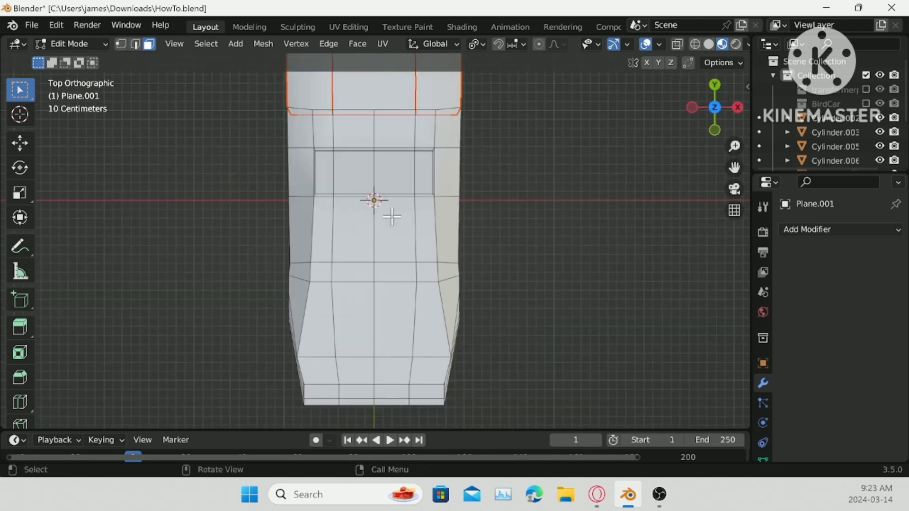
click(677, 44)
drag(386, 110, 490, 280)
right_click(490, 280)
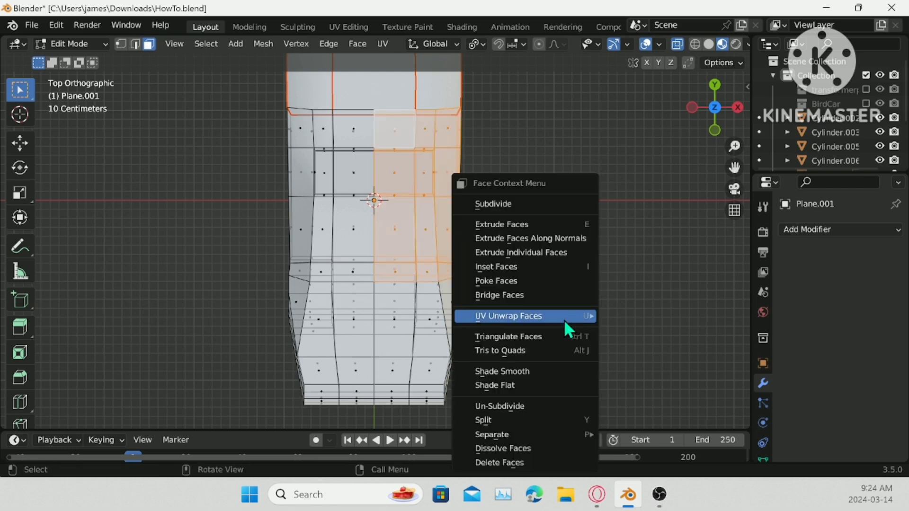
mouse_move(529, 428)
click(615, 403)
- Separate the left half of the cabin section into its own object
drag(242, 92, 367, 280)
right_click(514, 434)
mouse_move(513, 435)
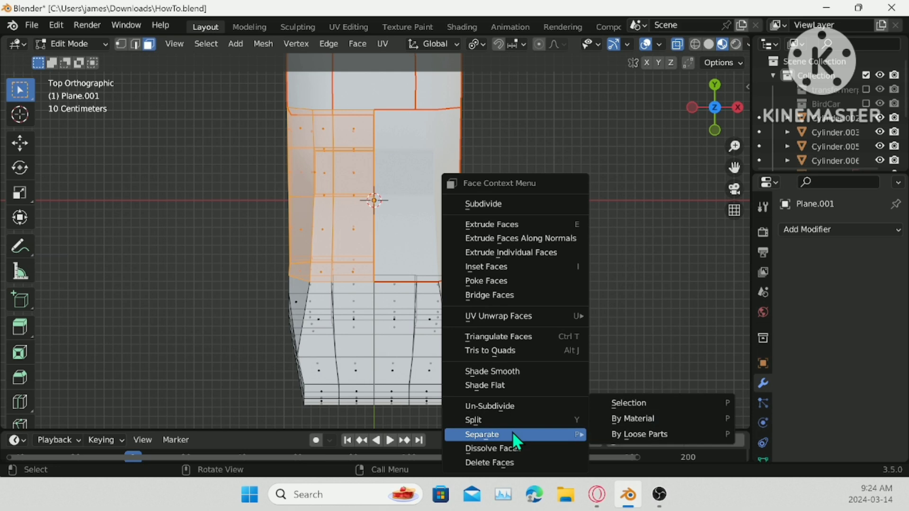
click(629, 403)
- Separate the right half of the rear section from the body and return to Object Mode
drag(384, 277, 571, 416)
right_click(571, 416)
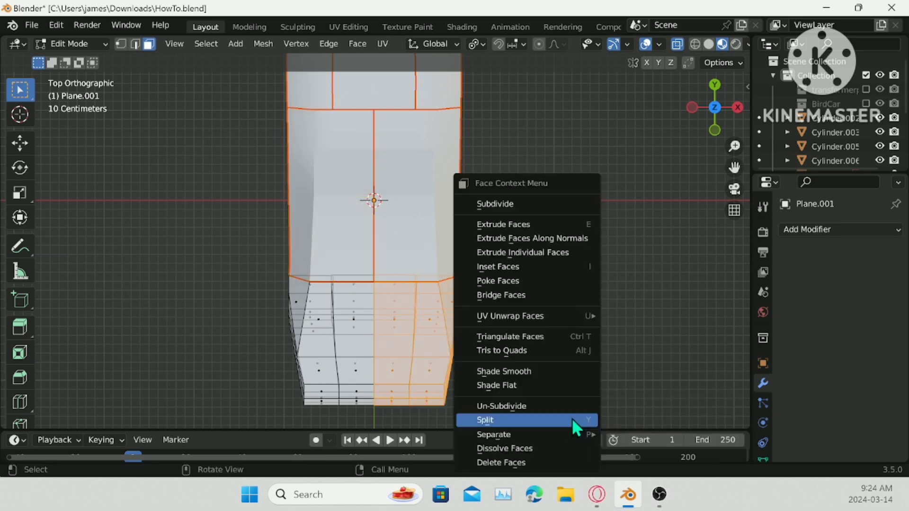
mouse_move(568, 441)
click(610, 403)
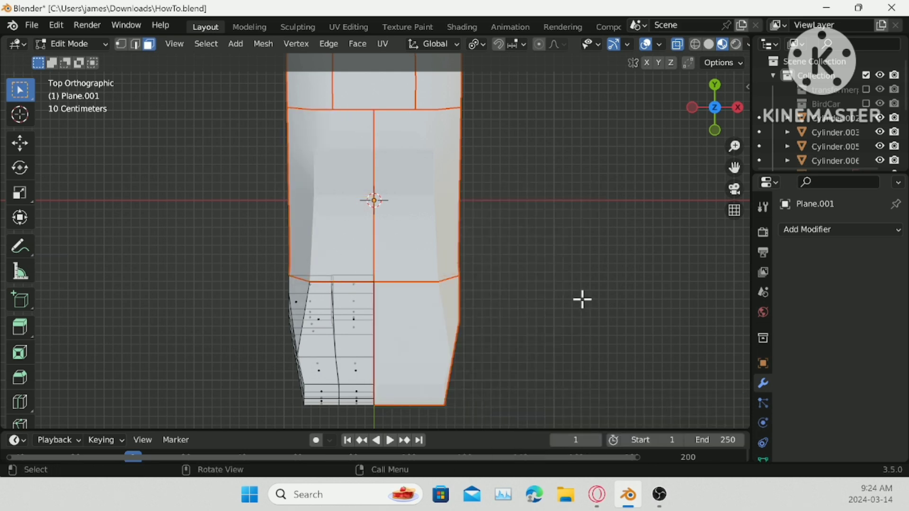
key(Tab)
- Save the file and show the transformer robot's collection alongside the split car
middle_drag(578, 282, 604, 256)
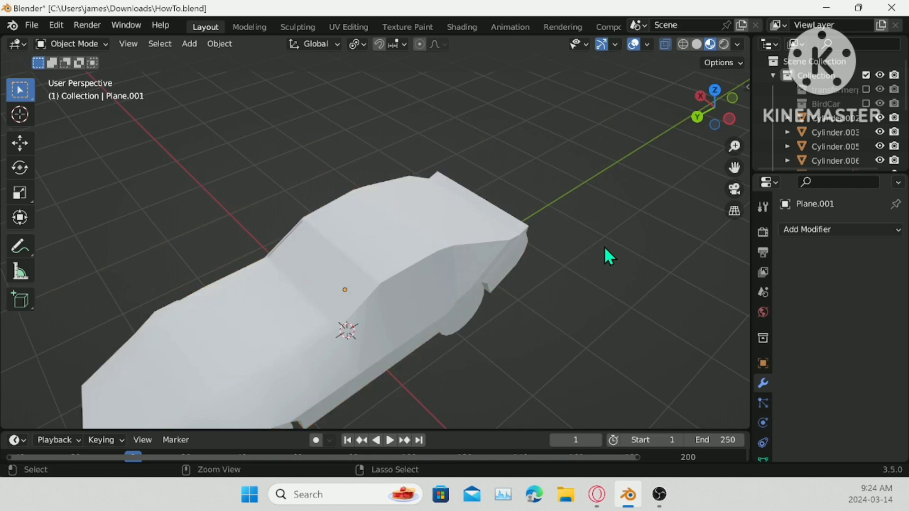
key(ctrl+s)
click(666, 47)
scroll(669, 124, down, 3)
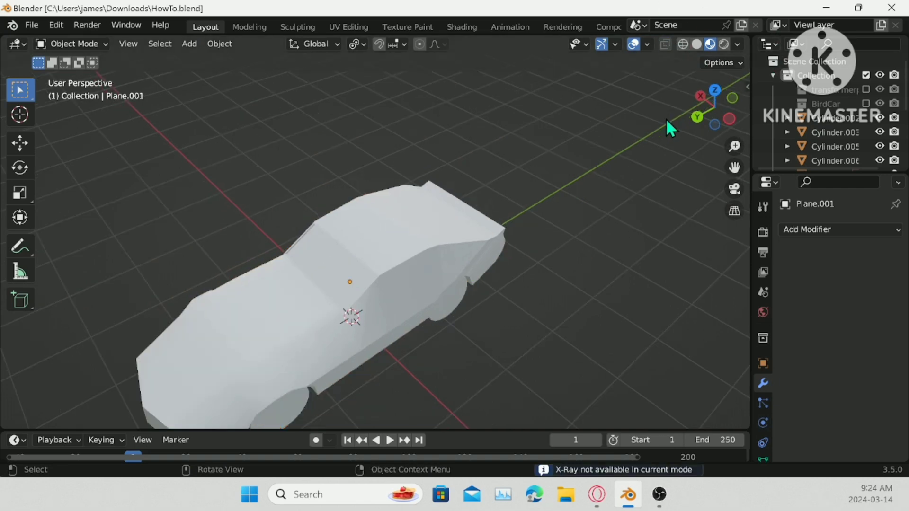
click(865, 89)
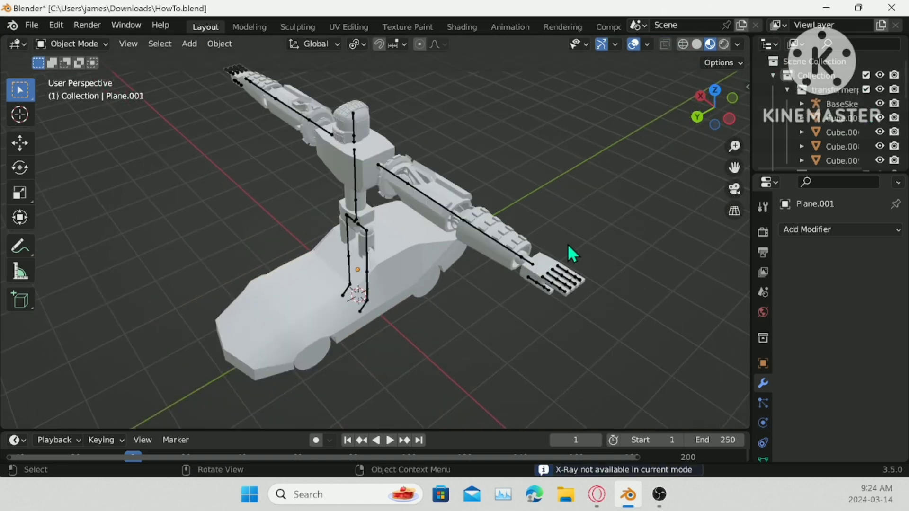
- Duplicate the hood and both front fender panels and raise the copies about 2.36 m along the Z axis
middle_drag(567, 243, 382, 124)
click(319, 345)
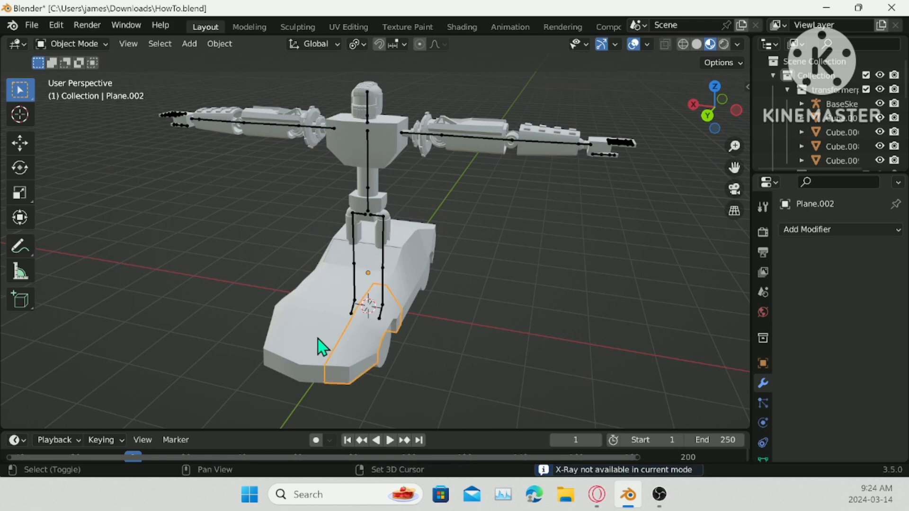
click(290, 348)
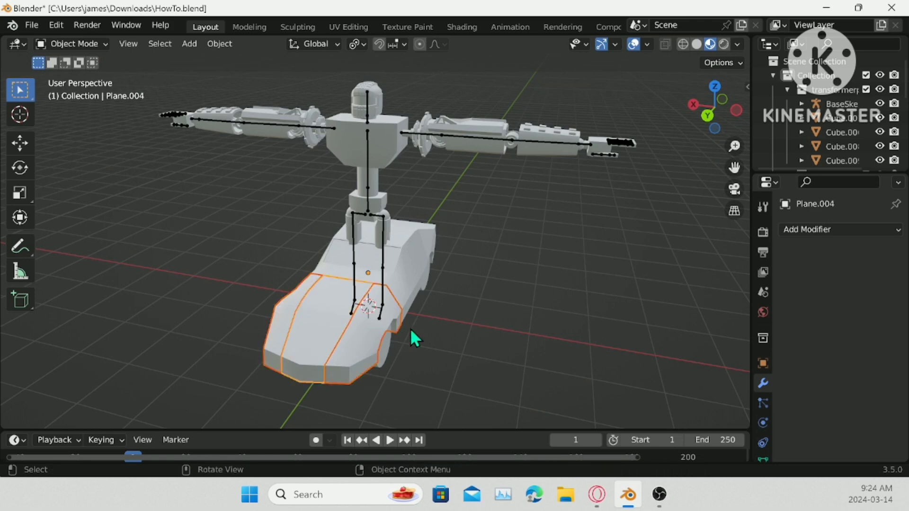
key(shift+d)
key(z)
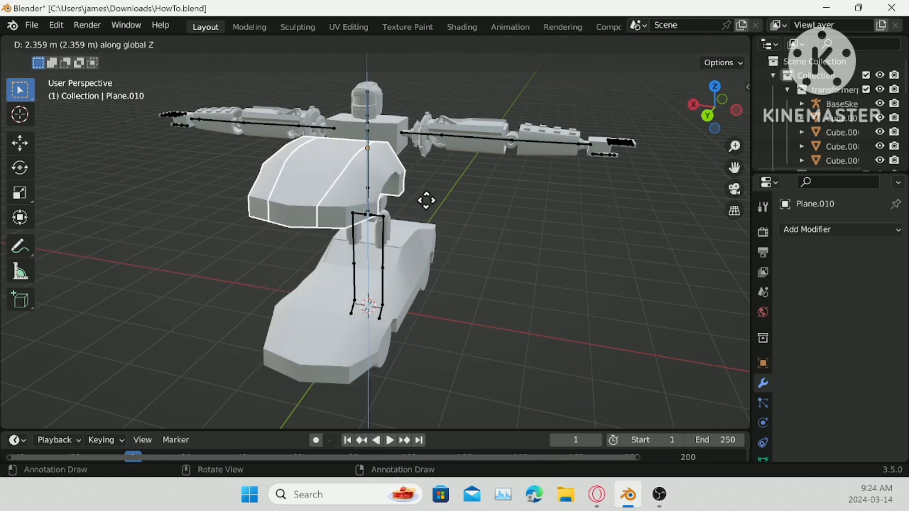
click(426, 201)
- Rotate the duplicated front panels about -38° in the left orthographic view
middle_drag(426, 200, 349, 189)
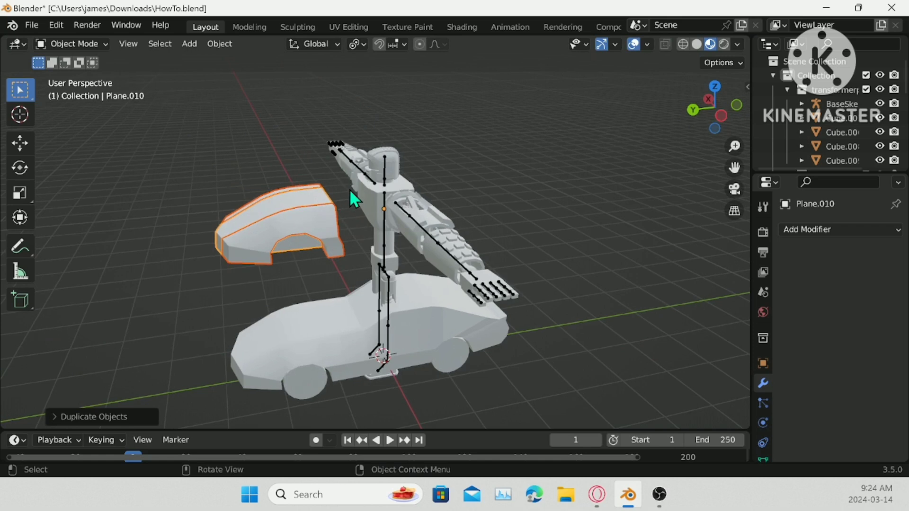
click(719, 115)
scroll(399, 308, up, 2)
key(r)
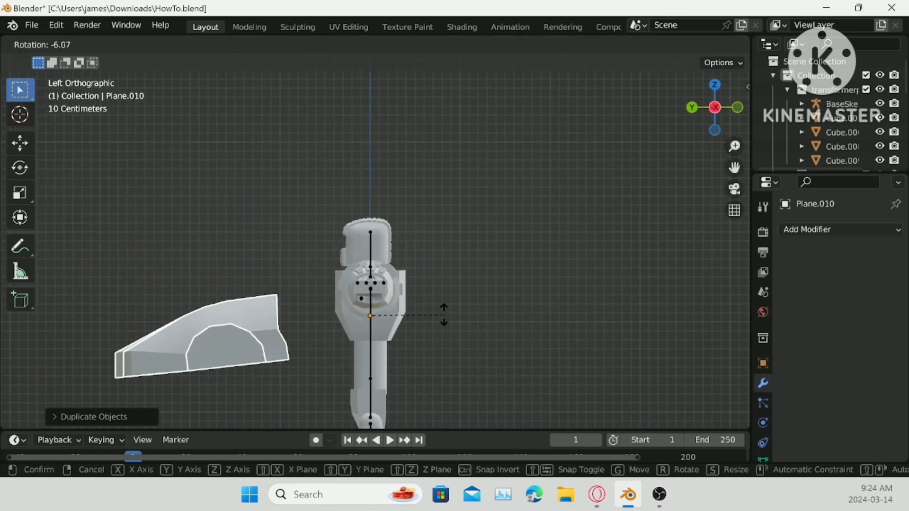
right_click(443, 315)
key(r)
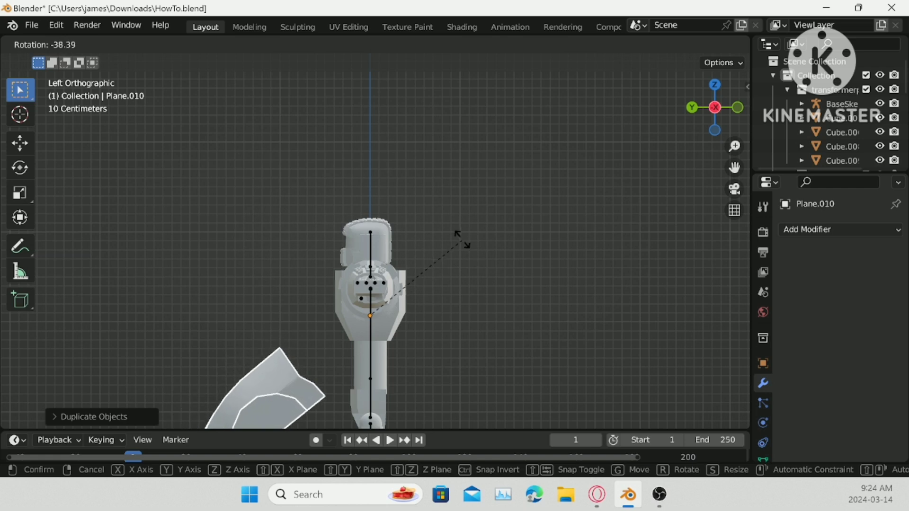
click(462, 239)
- Move and rotate the duplicated hood and fender panels in the left orthographic view until they cover the robot's chest
key(g)
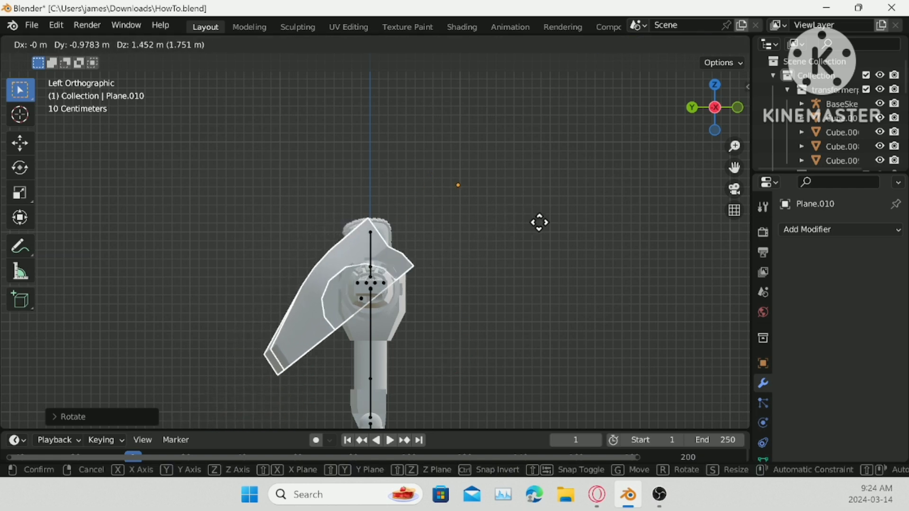
click(550, 221)
key(r)
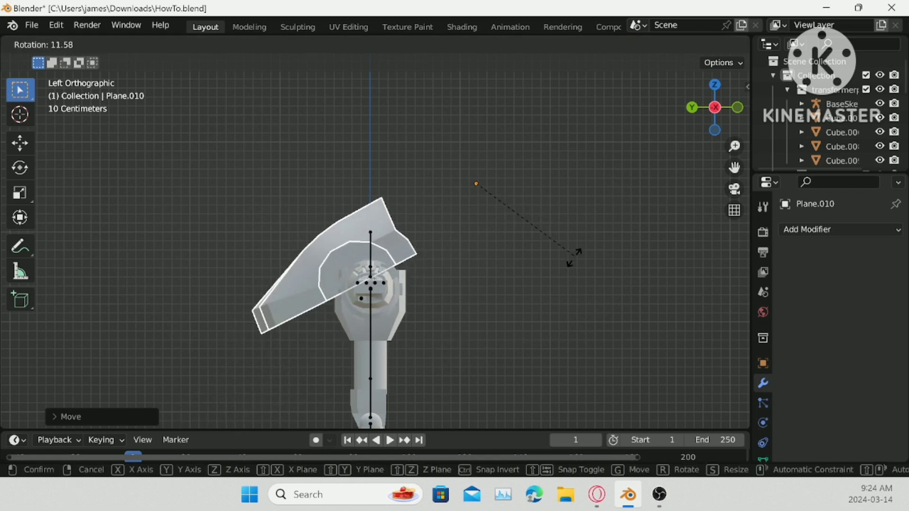
click(563, 284)
key(g)
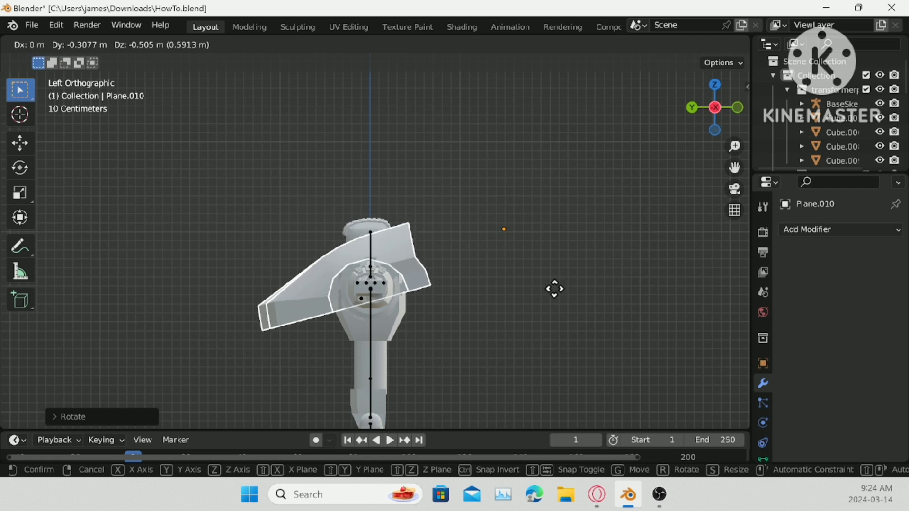
click(558, 290)
mouse_move(559, 291)
middle_down()
mouse_move(568, 302)
mouse_move(555, 296)
middle_up()
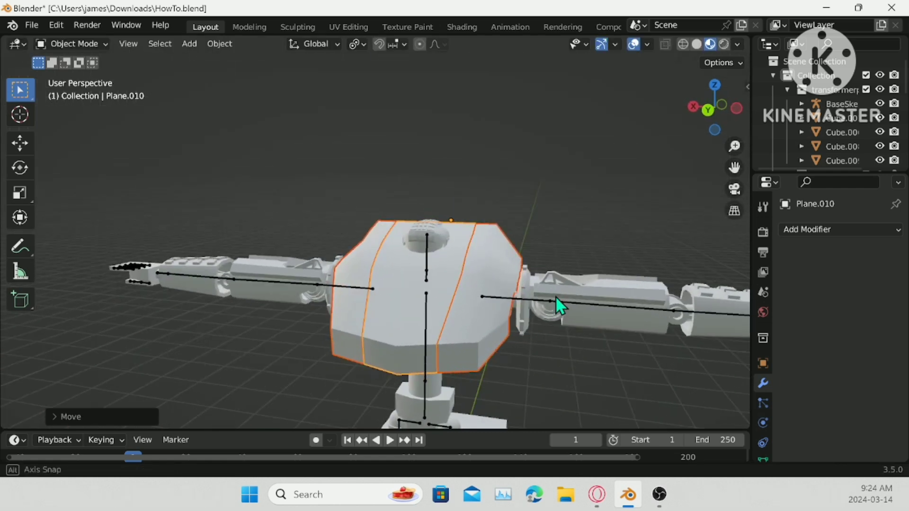
- Lower the duplicated hood panel slightly along the Z axis between the two fender copies
key(g)
key(z)
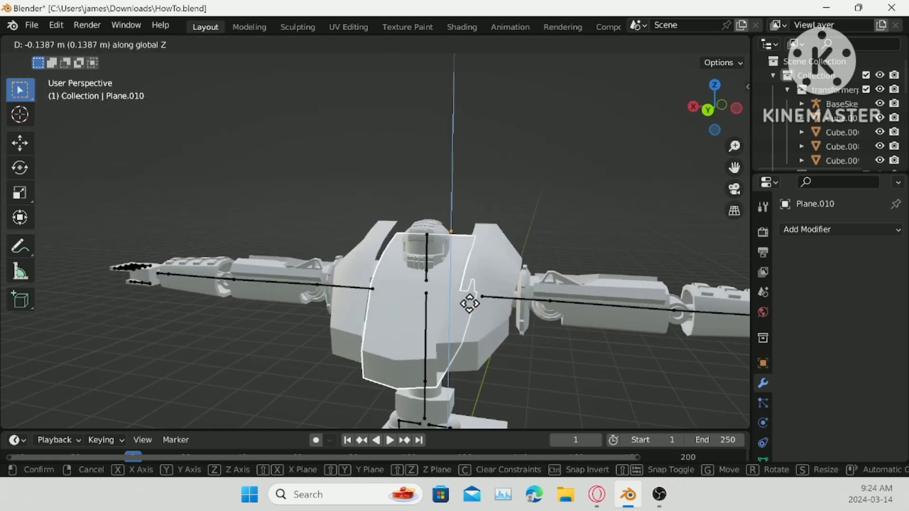
click(473, 319)
- Delete the original cube that forms the robot's chest behind the duplicated panels
middle_drag(473, 319, 388, 274)
click(398, 283)
right_click(398, 283)
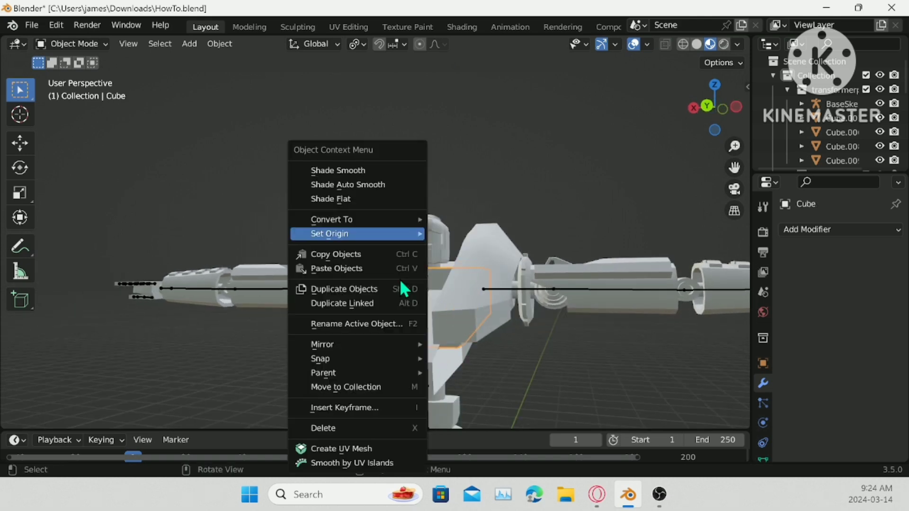
click(326, 427)
- Edit the fender copy Plane.009 and fill its open rear end with a face between the border edges
middle_drag(405, 386, 426, 243)
click(394, 244)
key(Tab)
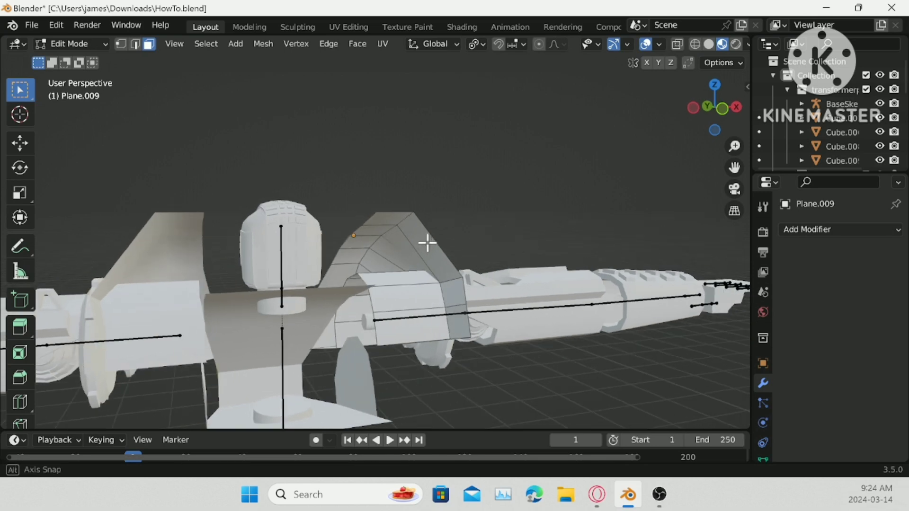
click(135, 44)
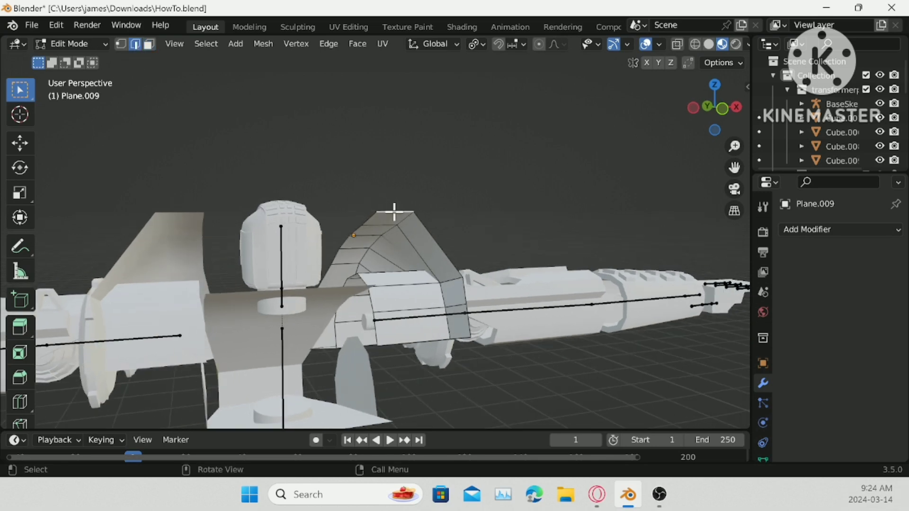
middle_drag(394, 211, 450, 254)
ctrl+click(462, 377)
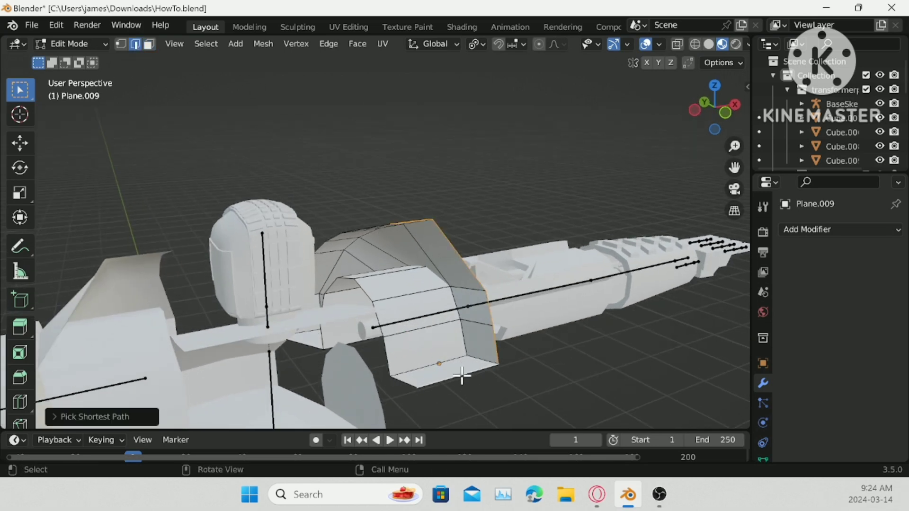
ctrl+click(462, 377)
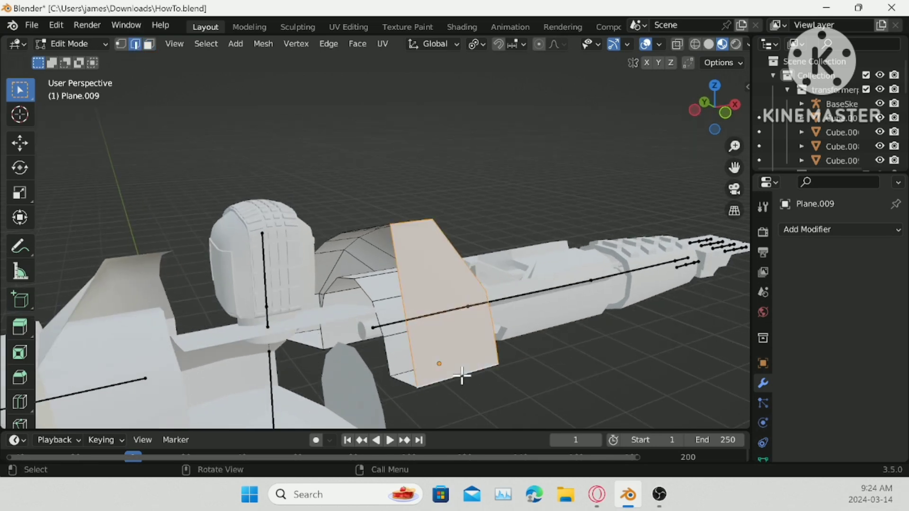
- Knife two cuts across the new rear face from its two outer corner vertices to the inner edge
click(19, 423)
click(121, 43)
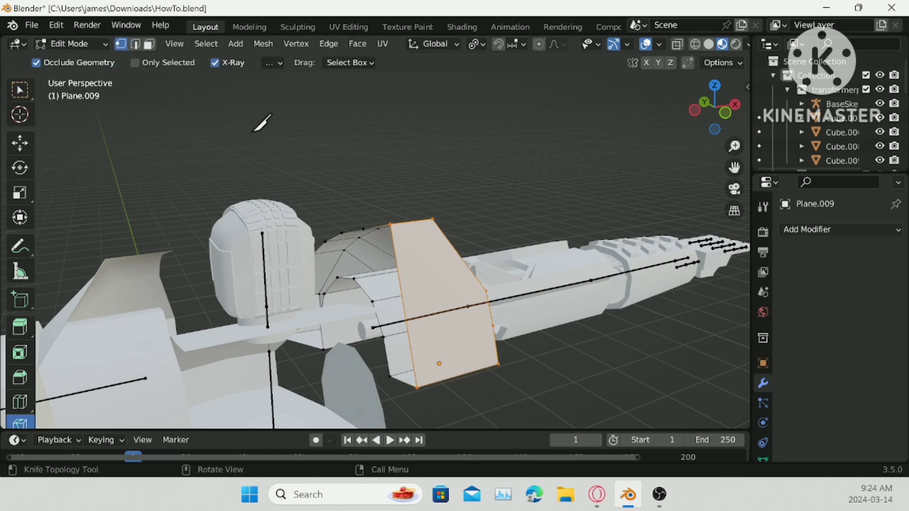
click(486, 290)
key(x)
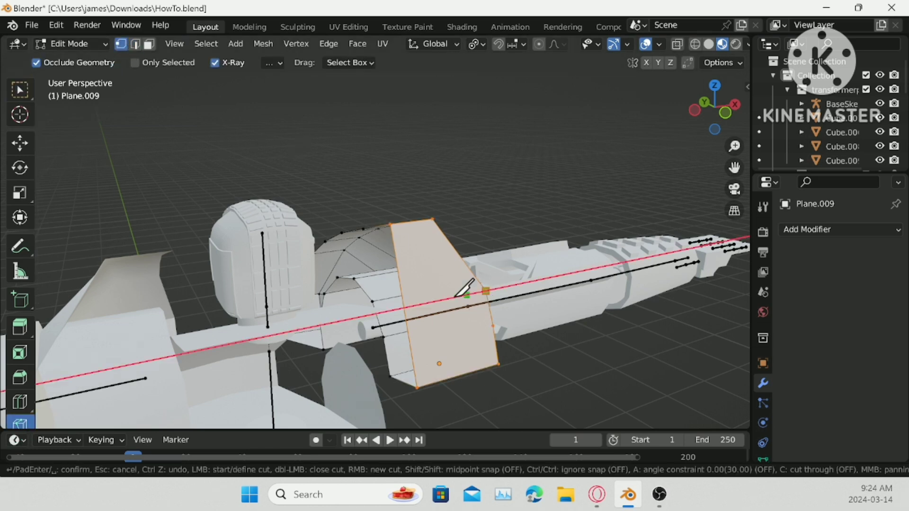
key(x)
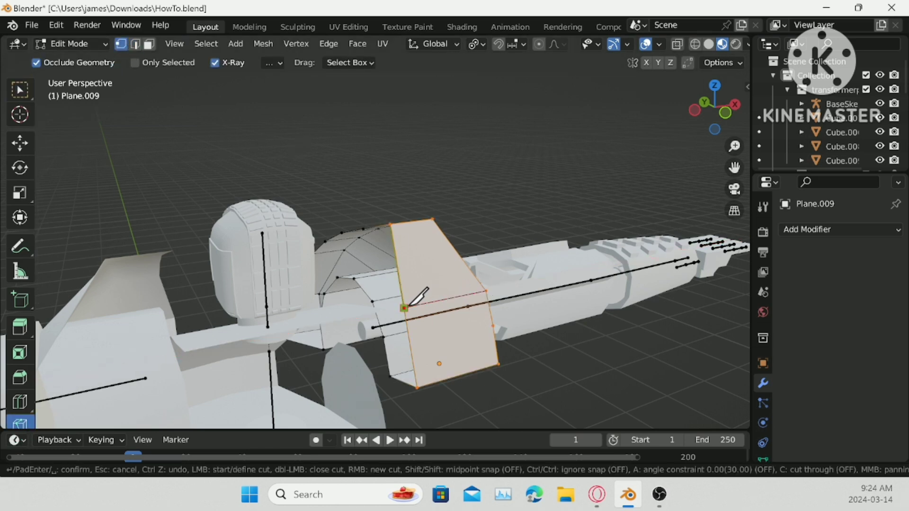
click(493, 325)
key(x)
click(413, 331)
key(Return)
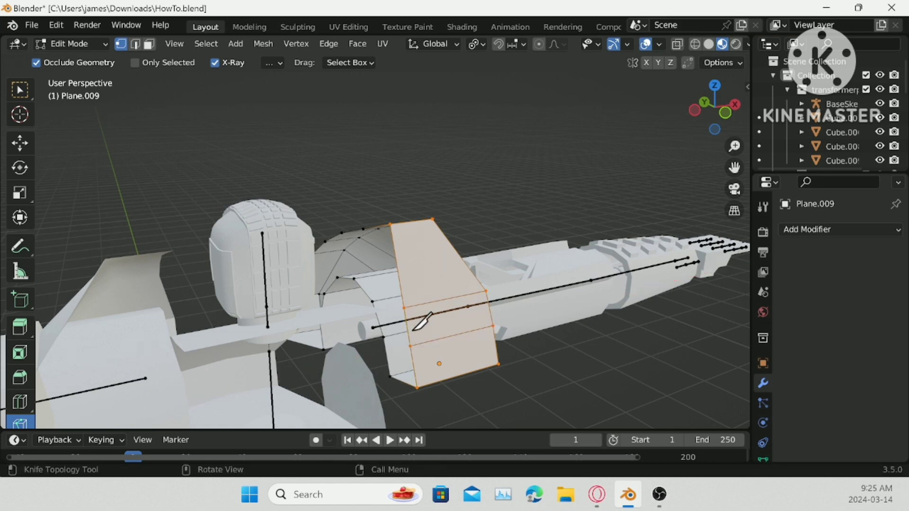
- Fill the rear part of the fender copy's open inner side with faces between the rear edges and the wheel arch
middle_drag(330, 266, 368, 256)
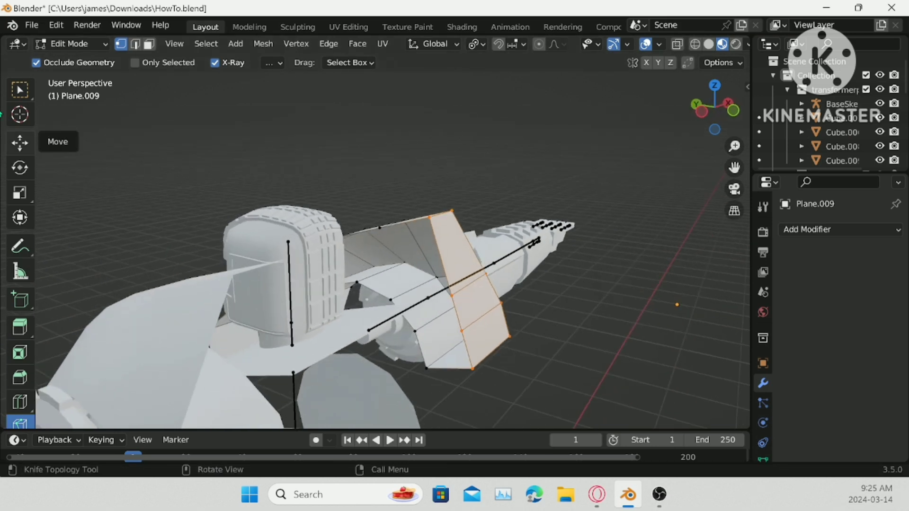
click(23, 87)
click(135, 44)
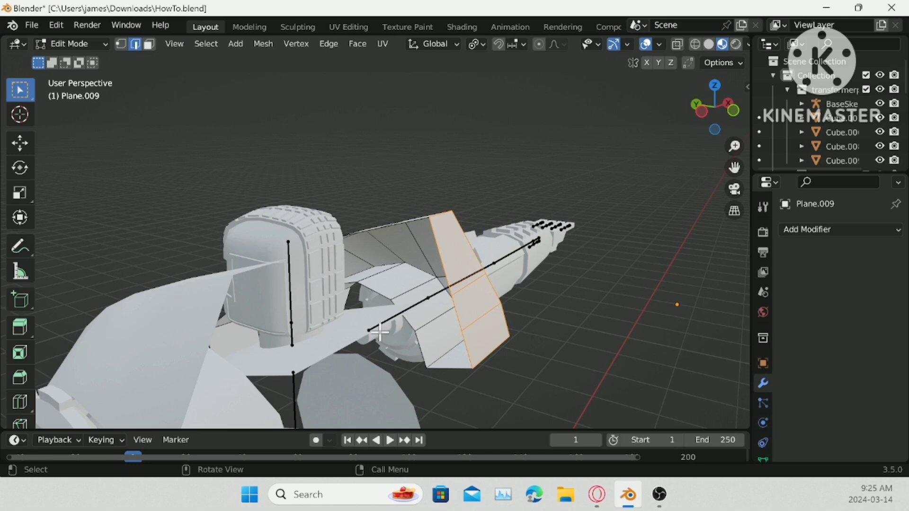
click(437, 362)
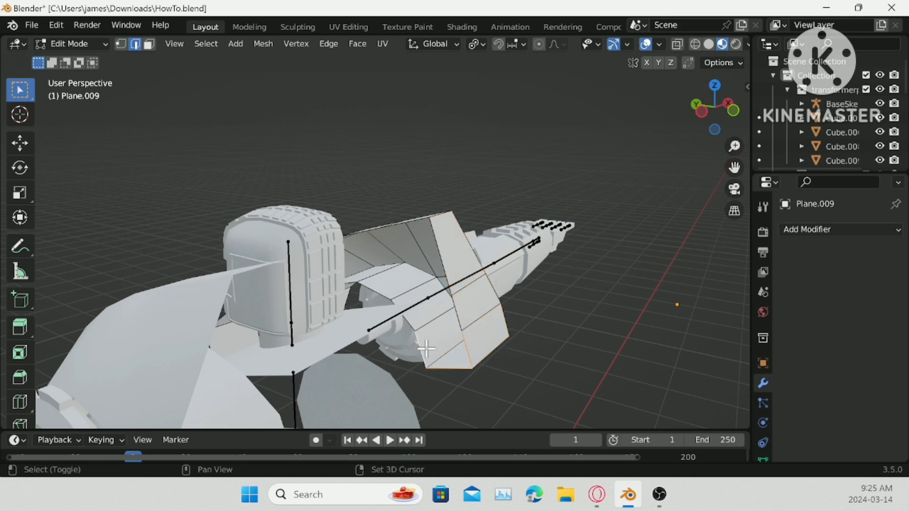
shift+click(425, 349)
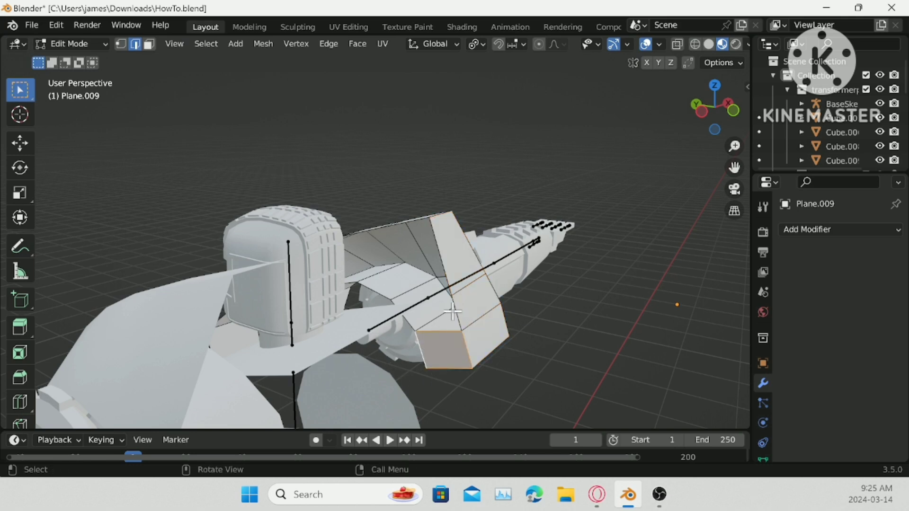
ctrl+click(409, 318)
key(f)
click(452, 271)
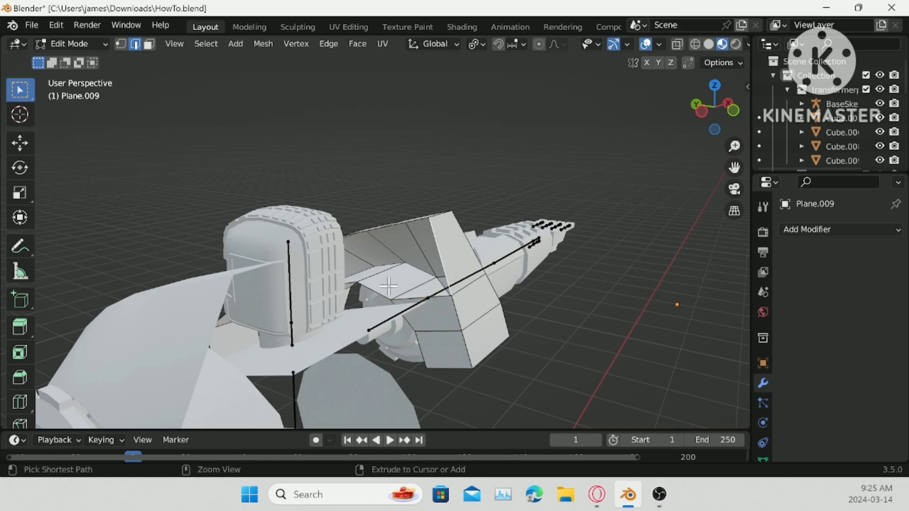
ctrl+click(378, 289)
key(f)
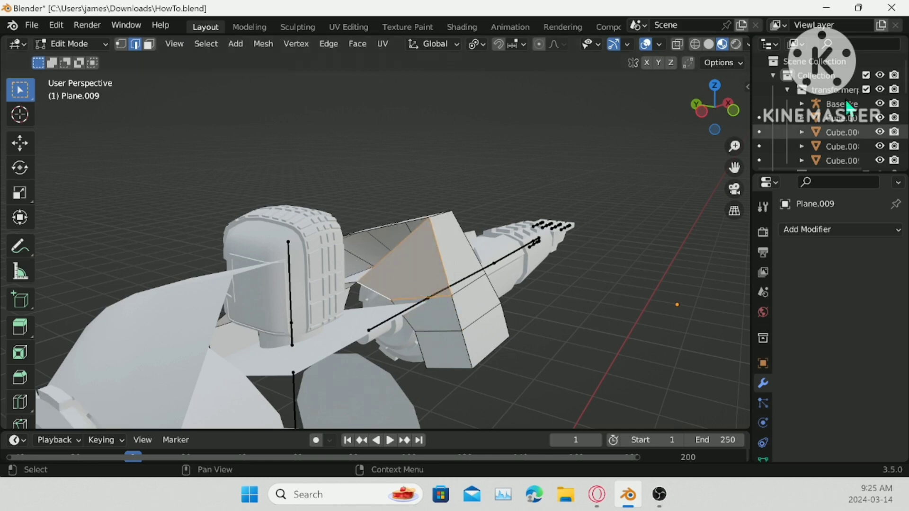
- Hide the transformer robot's collection and fill the next inner-side face of the fender above the wheel arch
click(866, 89)
middle_drag(424, 251, 337, 315)
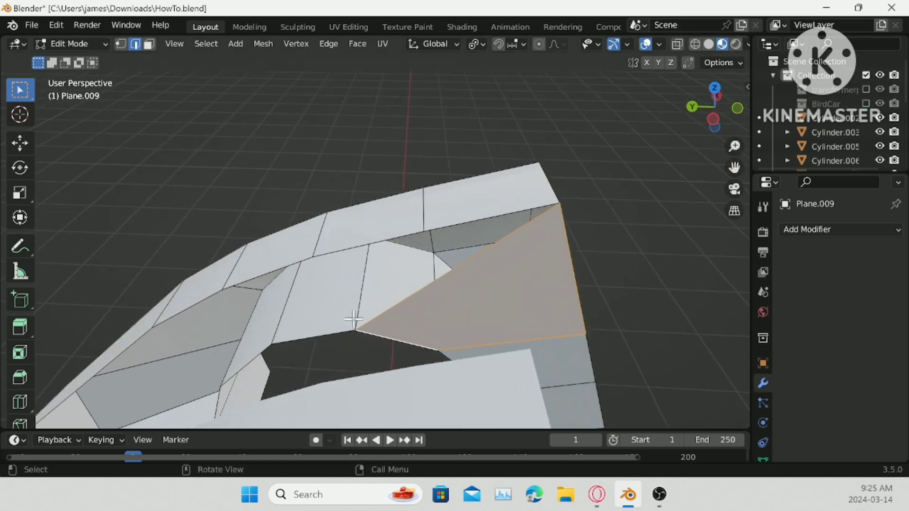
ctrl+click(382, 243)
middle_drag(369, 248, 288, 266)
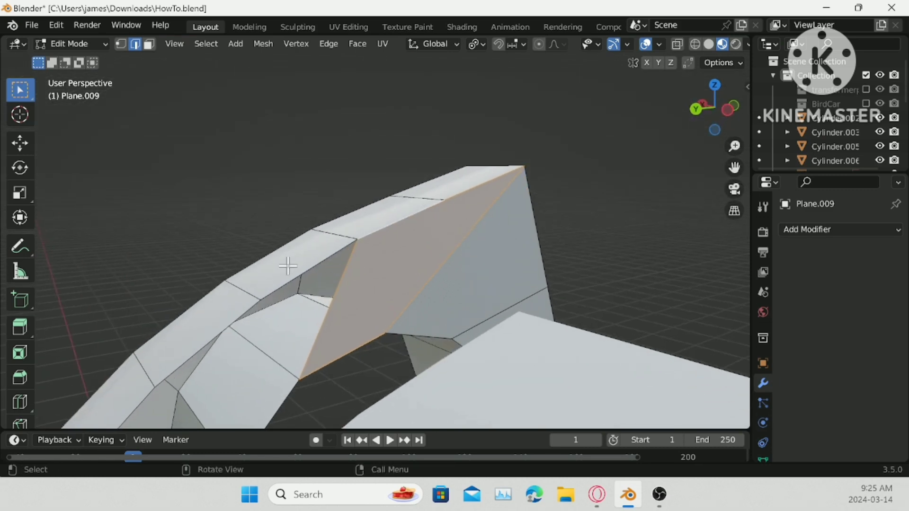
- Continue closing the fender's inner side with two more faces between the upper edge and the wheel arch
click(286, 275)
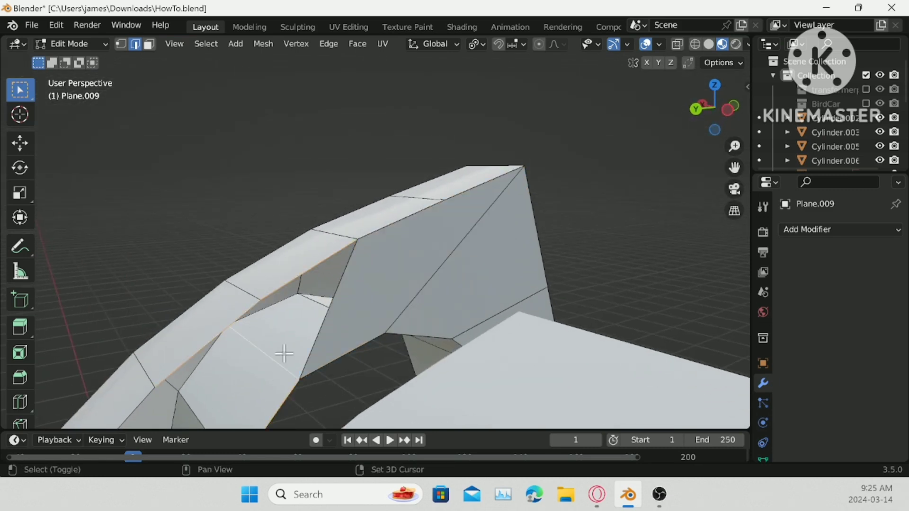
shift+click(319, 337)
shift+middle_drag(346, 364, 456, 194)
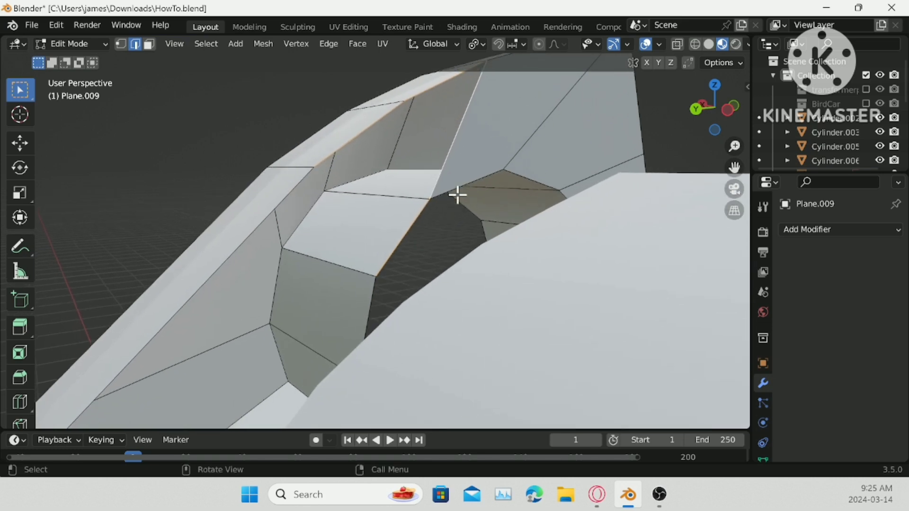
key(f)
click(370, 304)
ctrl+click(261, 227)
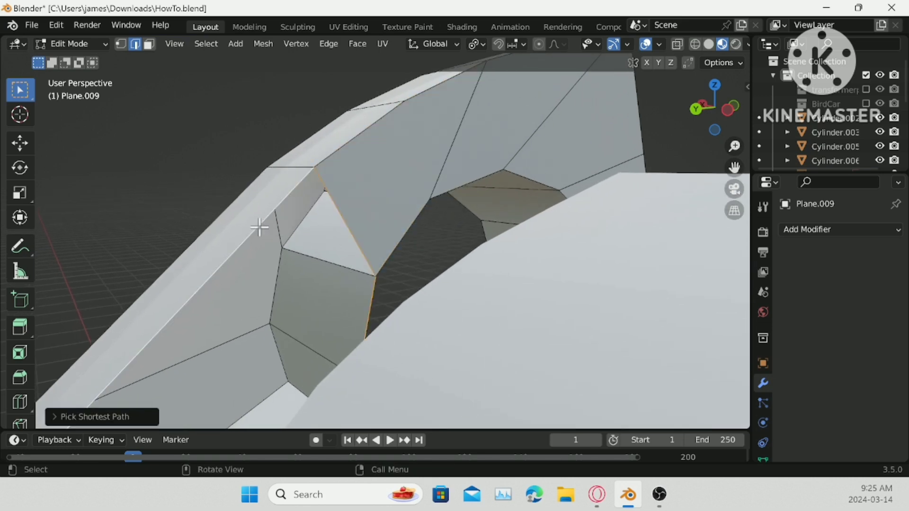
key(f)
- Fill the remaining opening at the front of the fender's inner side
scroll(301, 303, down, 3)
middle_drag(302, 304, 327, 311)
click(380, 271)
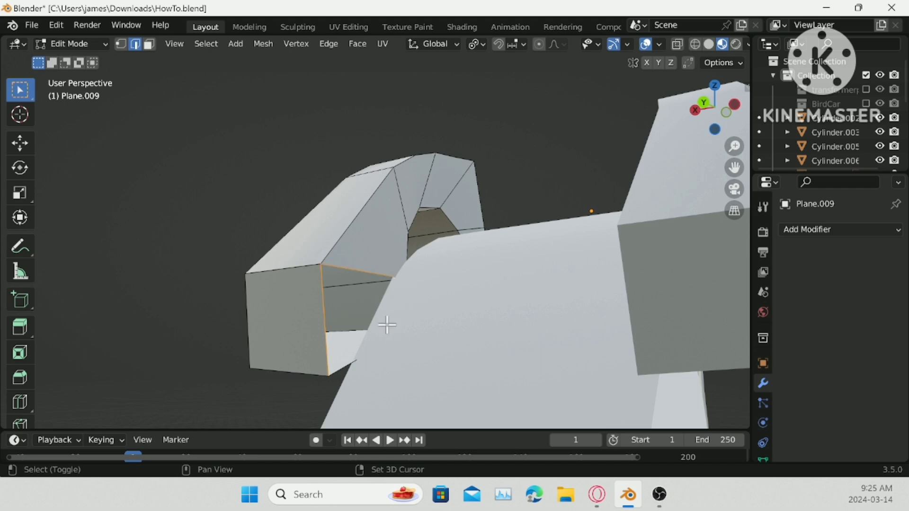
scroll(356, 357, down, 3)
middle_drag(357, 356, 215, 156)
middle_drag(323, 104, 388, 142)
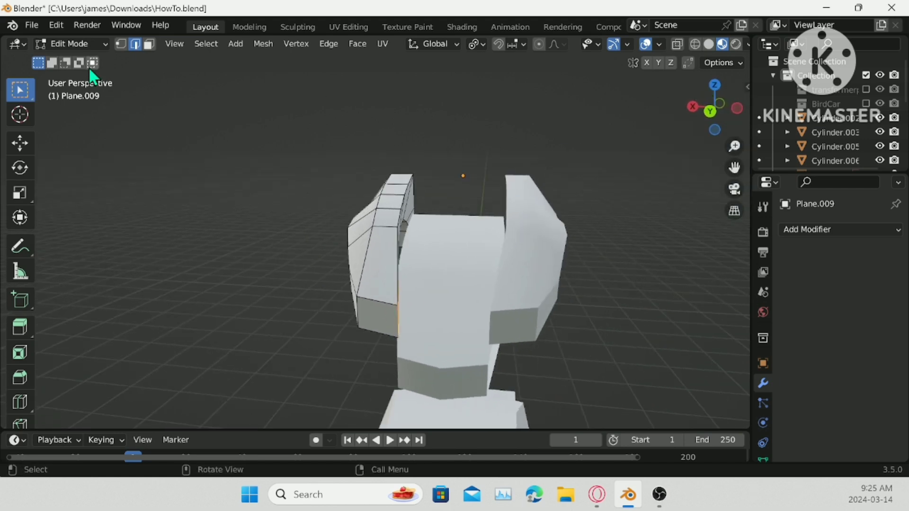
- Return to Object Mode and delete the opposite fender copy, Plane.008
click(92, 44)
click(66, 59)
right_click(623, 328)
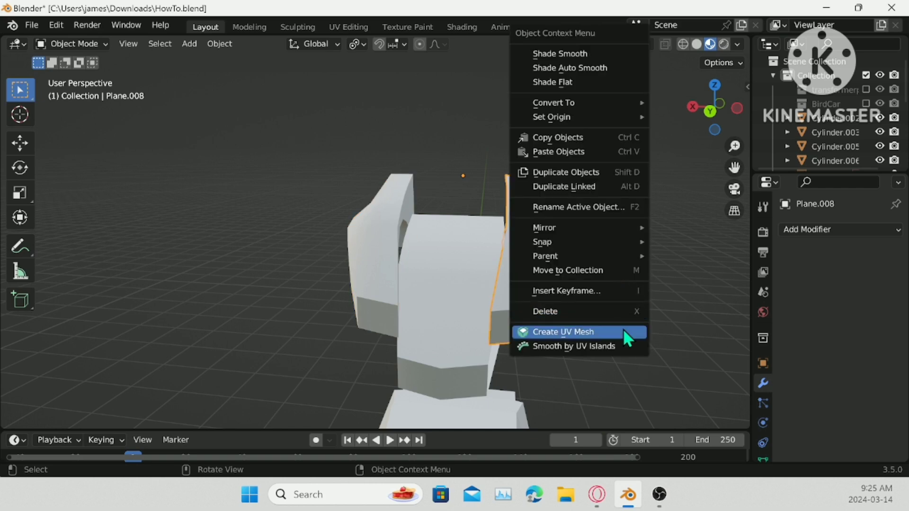
click(618, 316)
- Add a Mirror modifier on the X and Y axes to the closed fender copy and apply it
middle_drag(618, 316, 344, 249)
click(344, 249)
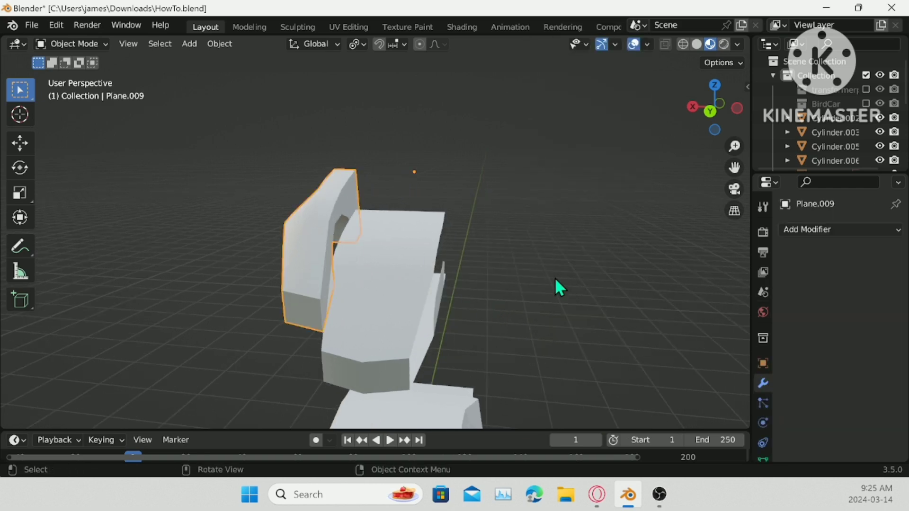
click(830, 232)
click(608, 395)
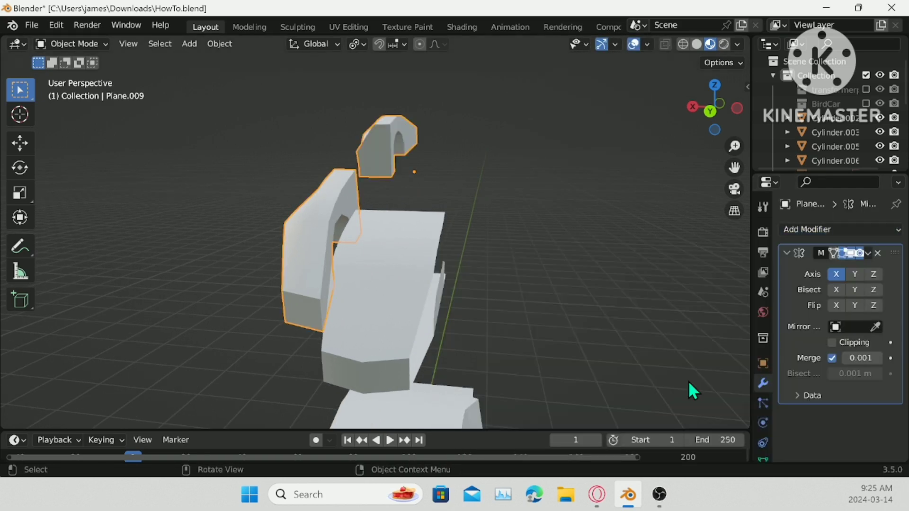
click(860, 274)
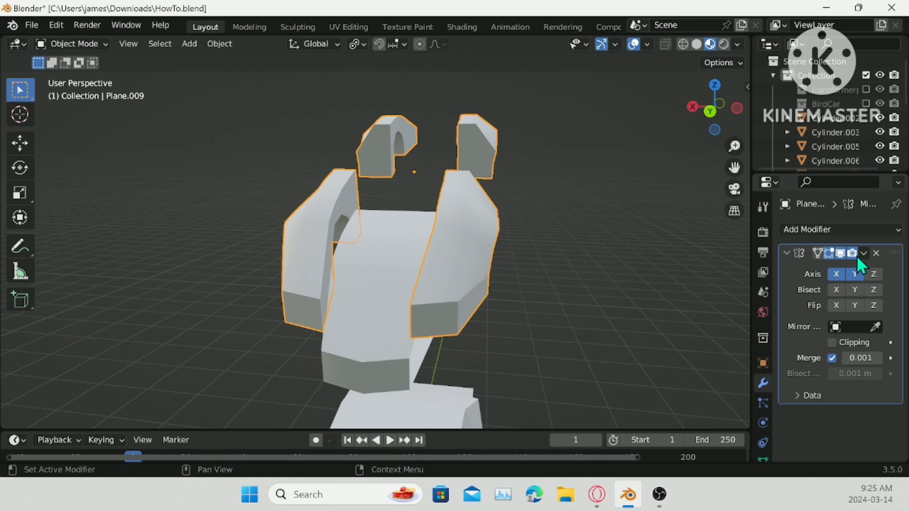
click(863, 253)
click(795, 269)
- In Edit Mode on the center panel Plane.010, dissolve the strip faces of both arch-shaped fills and delete the merged faces
middle_drag(540, 298, 497, 257)
click(478, 325)
middle_drag(478, 325, 451, 358)
key(Tab)
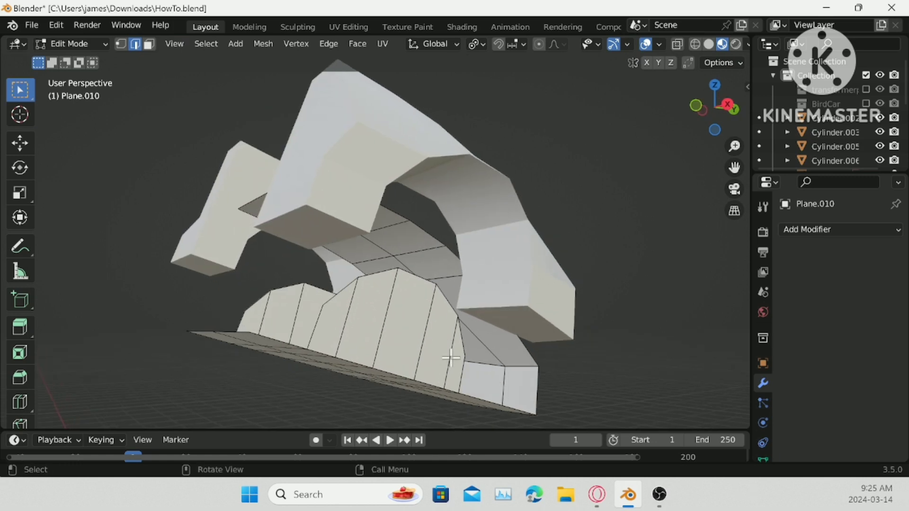
click(149, 45)
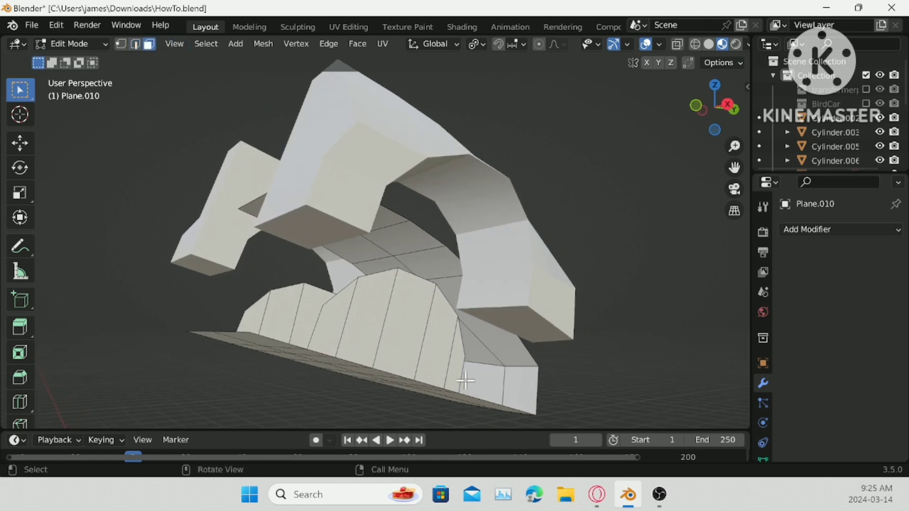
click(452, 368)
ctrl+click(350, 331)
middle_drag(351, 332, 323, 353)
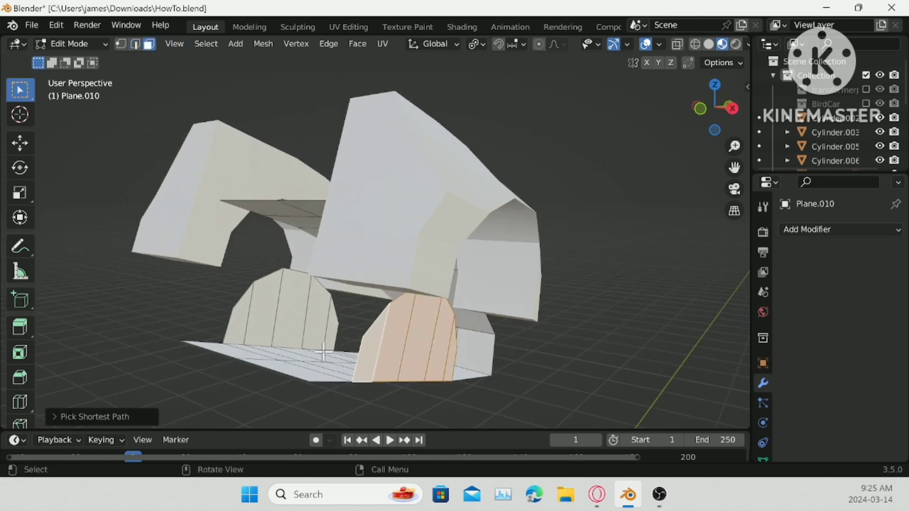
ctrl+click(243, 325)
right_click(243, 325)
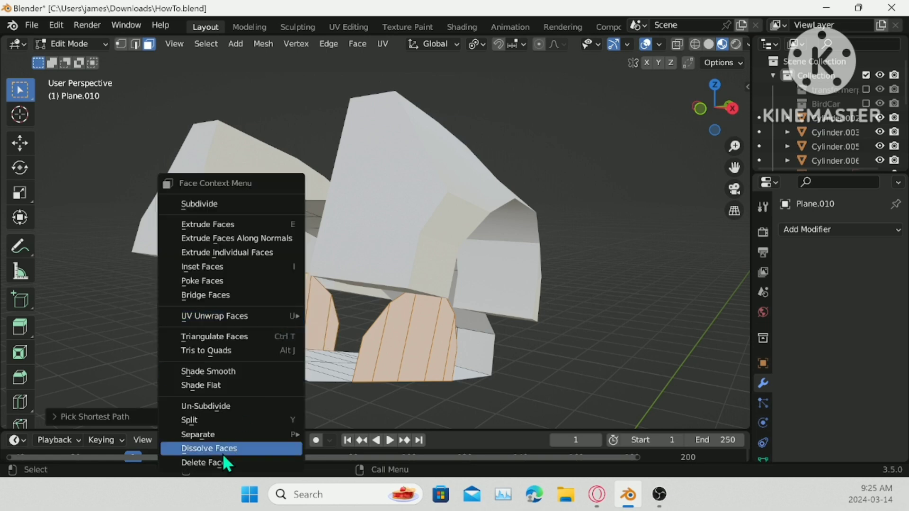
click(222, 450)
right_click(284, 388)
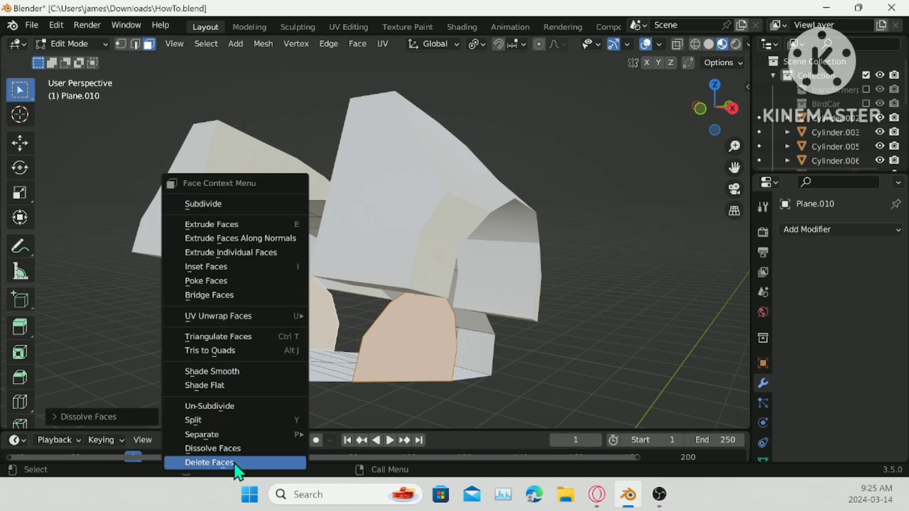
click(229, 463)
- Fill the first part of Plane.010's open underside with faces spanning its two long sides, beginning at the end edge
click(135, 44)
middle_drag(341, 201, 297, 170)
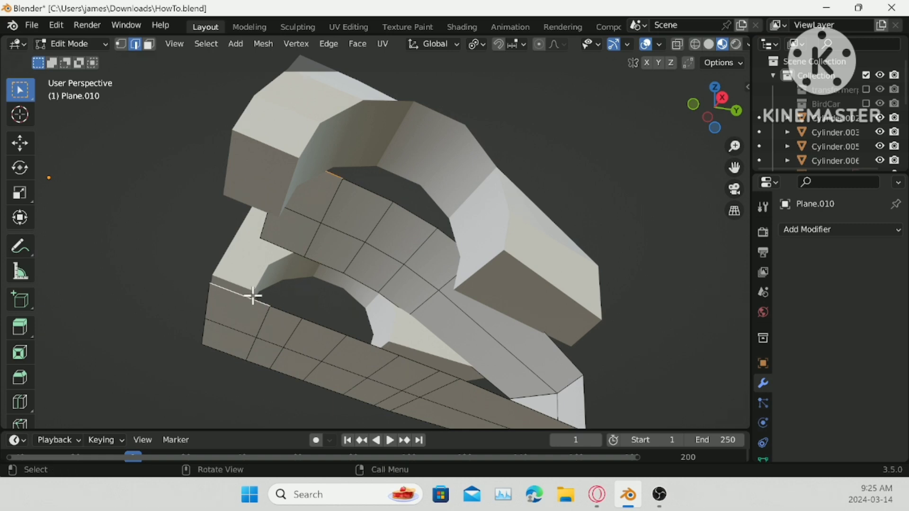
shift+click(317, 229)
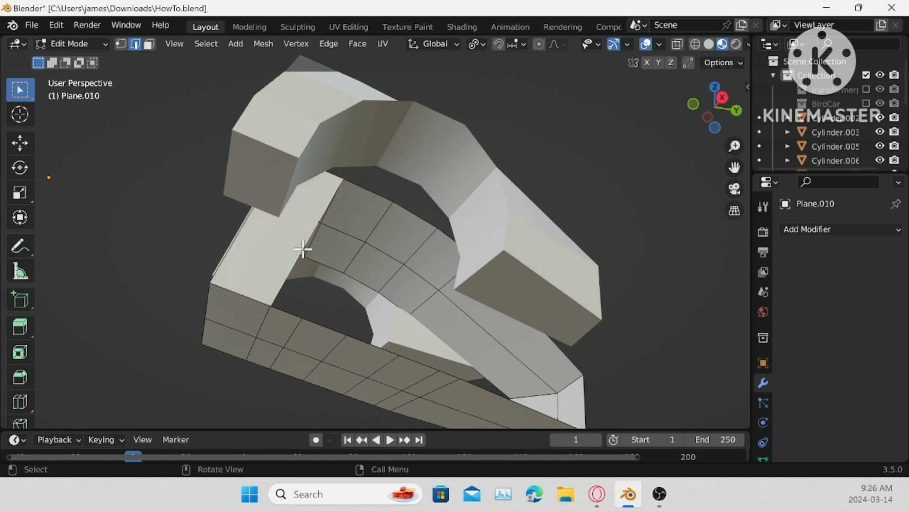
key(f)
key(f)
key(f)
key(f)
key(f)
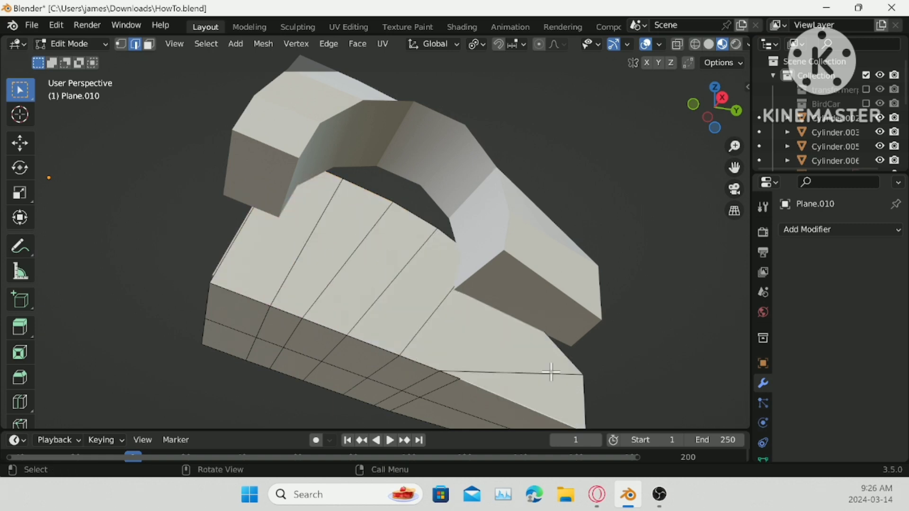
key(f)
key(f)
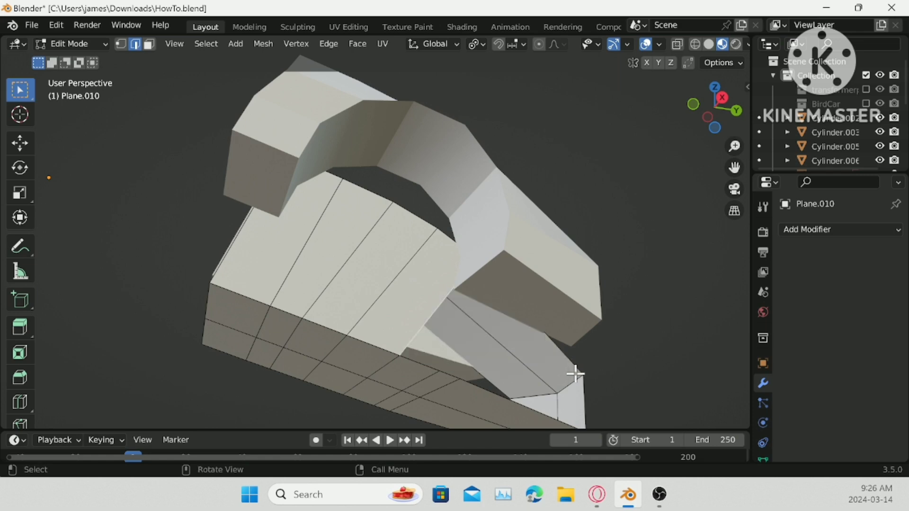
- Add two unshifted loop cuts across the long faces beside Plane.010's remaining opening
middle_drag(572, 375, 377, 316)
key(ctrl+r)
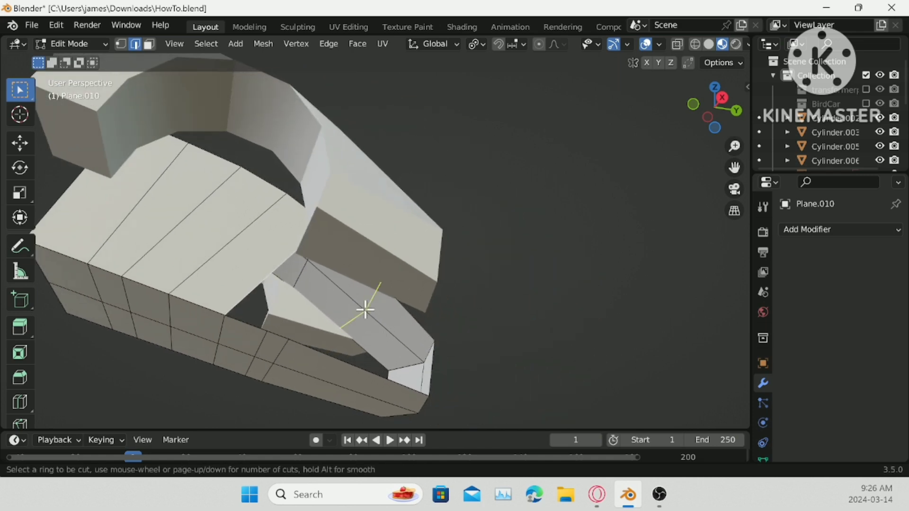
scroll(365, 310, up, 1)
click(365, 310)
right_click(365, 310)
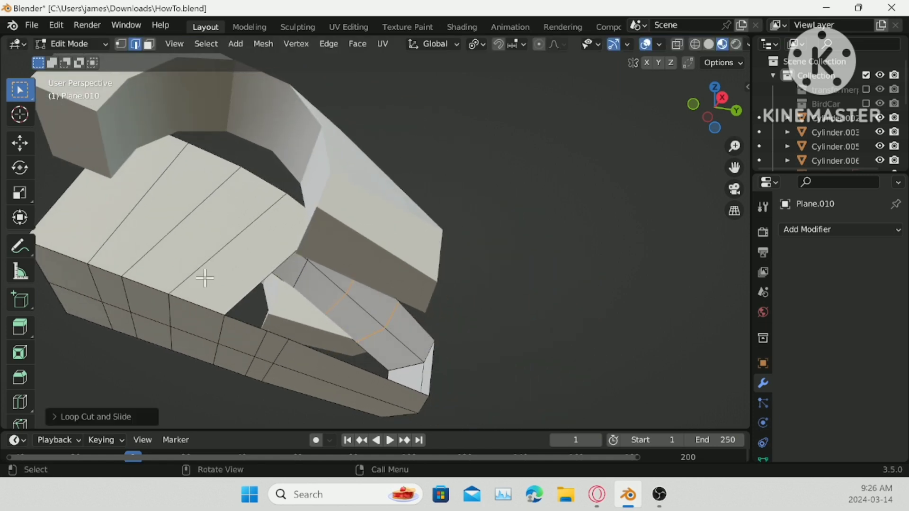
- Continue the row of faces across Plane.010's underside and close the remaining open boundary with a face
click(273, 274)
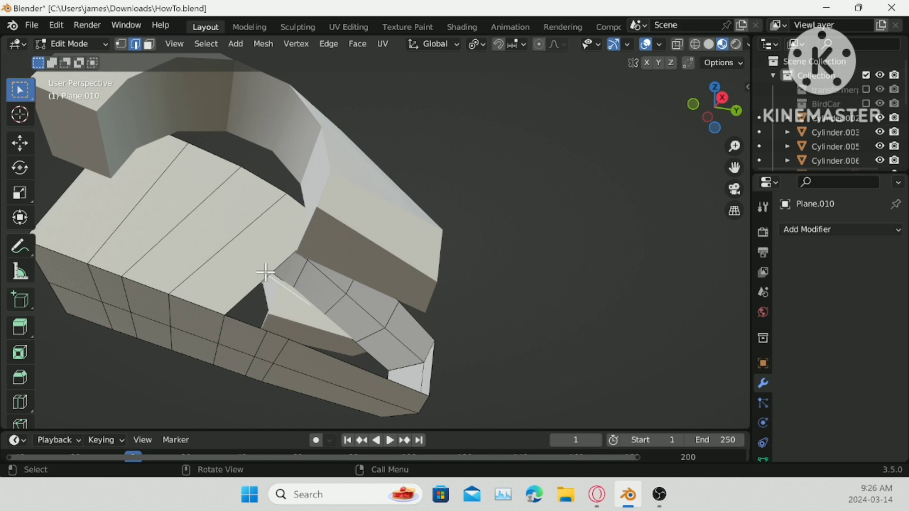
key(f)
key(f)
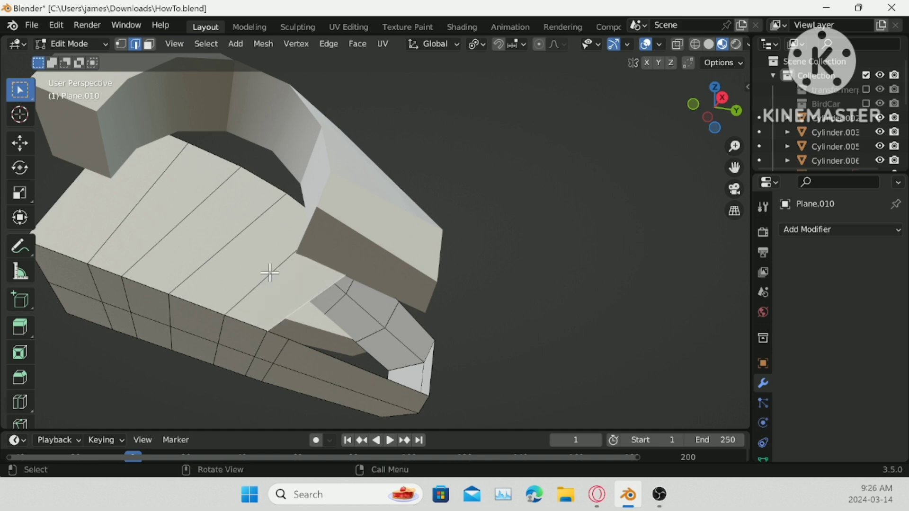
middle_drag(270, 273, 545, 218)
ctrl+click(543, 336)
key(f)
- Turn on X-ray, select the faces on the unclosed half of Plane.010 and delete them
click(678, 43)
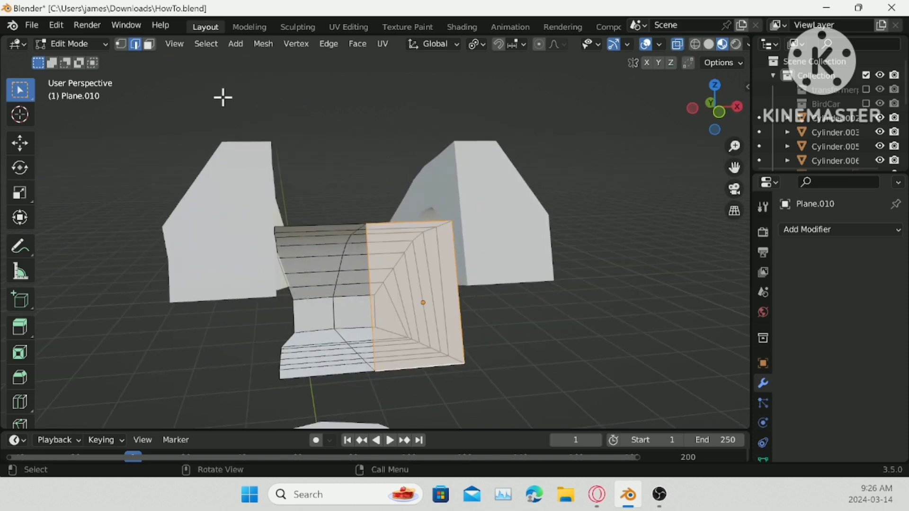
click(149, 44)
middle_drag(248, 156, 256, 186)
drag(257, 185, 313, 416)
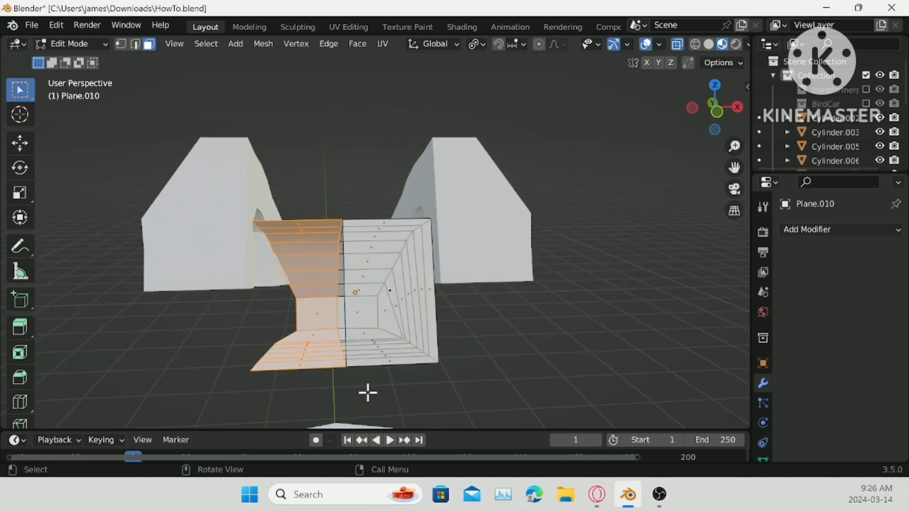
right_click(582, 373)
click(531, 464)
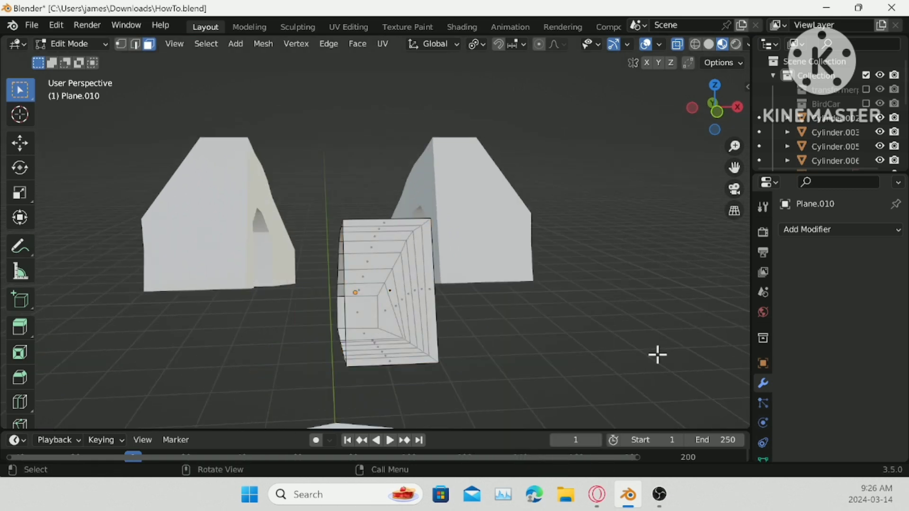
- Add a Mirror modifier to Plane.010 on the Y axis only, with Clipping enabled
click(833, 233)
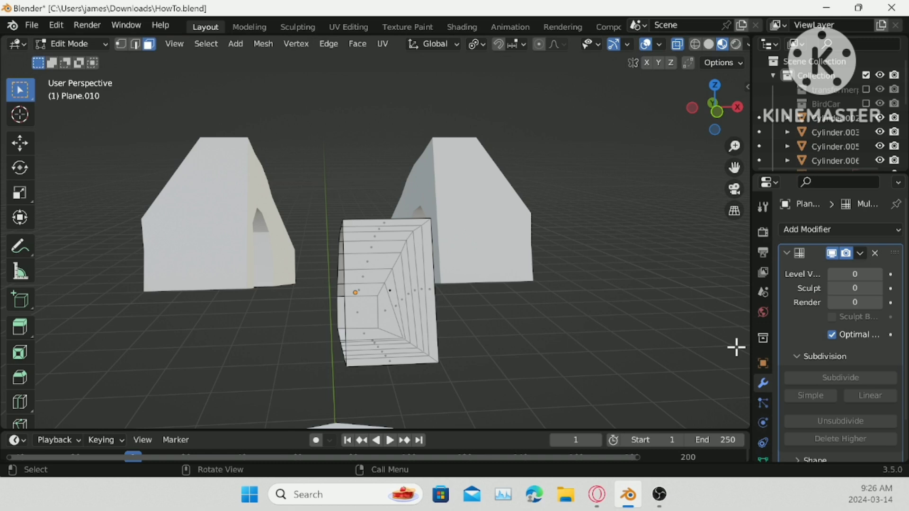
click(874, 253)
click(873, 234)
click(609, 396)
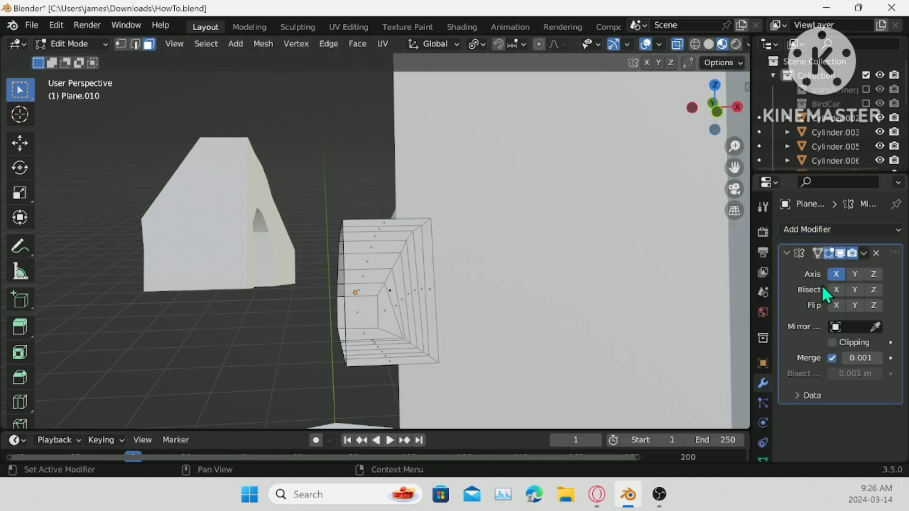
click(855, 275)
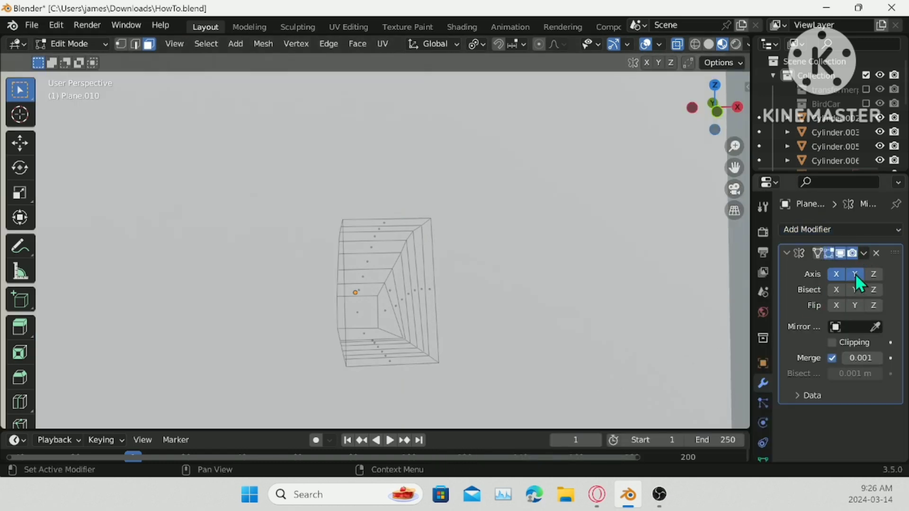
middle_drag(520, 281, 700, 292)
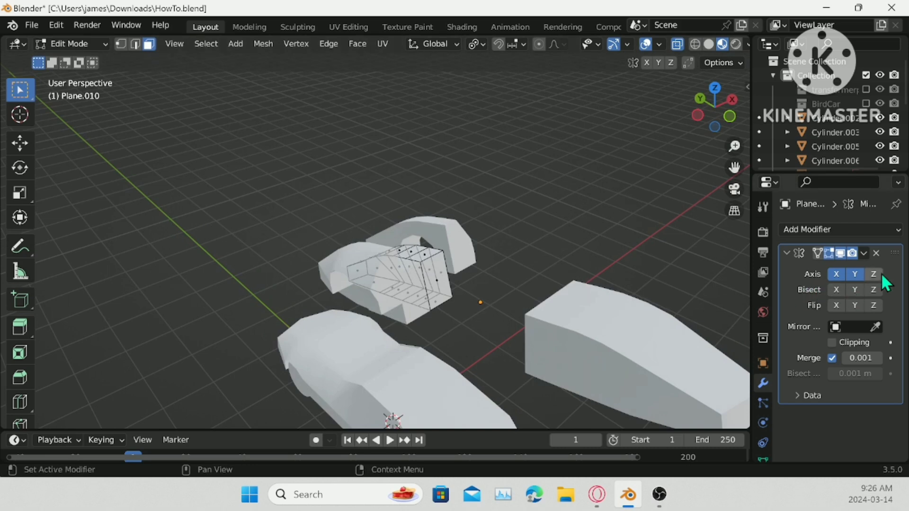
click(842, 274)
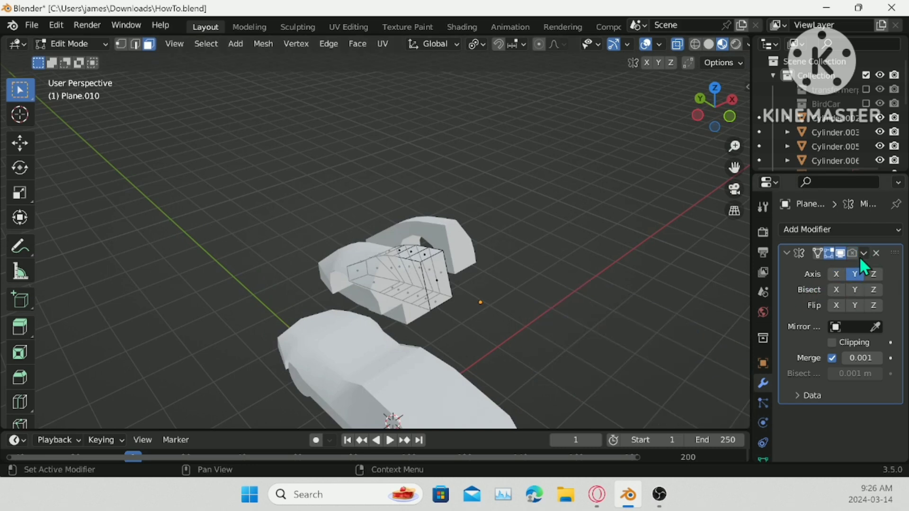
click(833, 342)
click(865, 253)
click(852, 283)
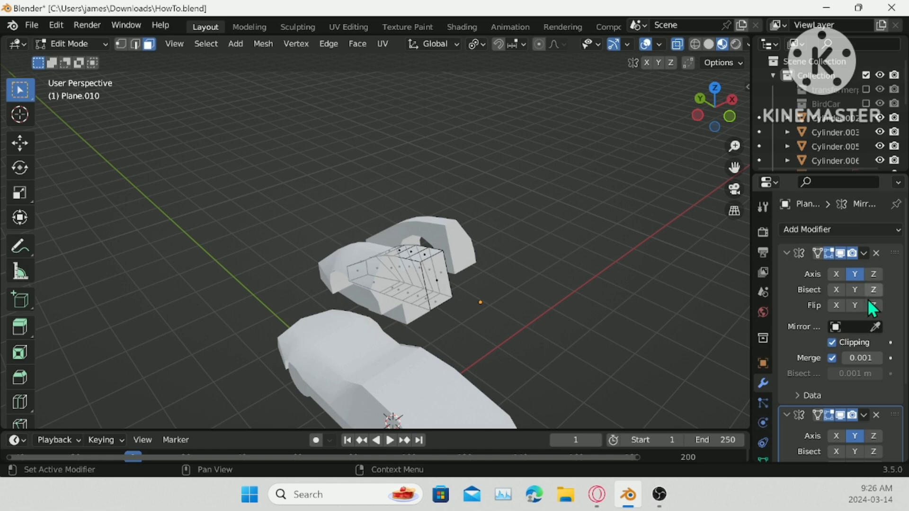
click(876, 414)
- Return to Object Mode and apply the Mirror modifier on Plane.010
key(Tab)
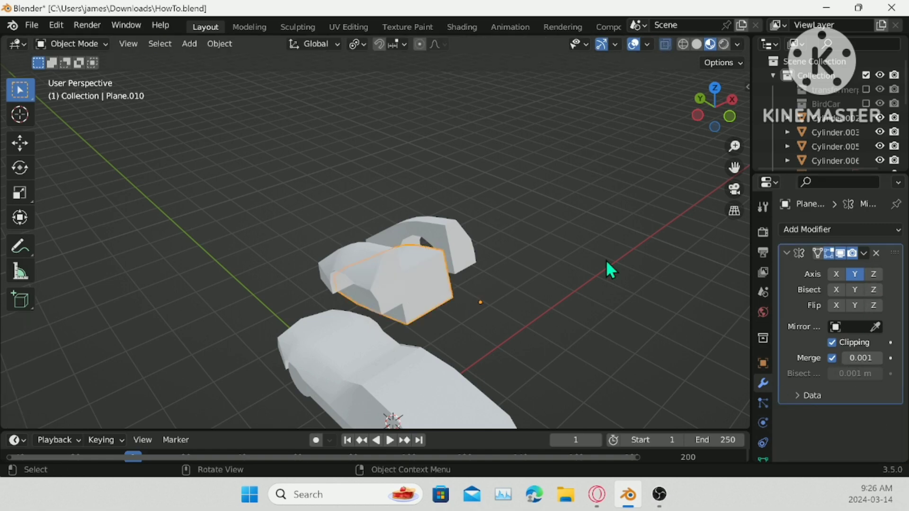
click(865, 254)
click(823, 269)
middle_drag(724, 237, 402, 283)
key(Tab)
key(Tab)
- Show the robot collection again and scale Plane.010 along X by about 1.21
click(866, 90)
click(365, 258)
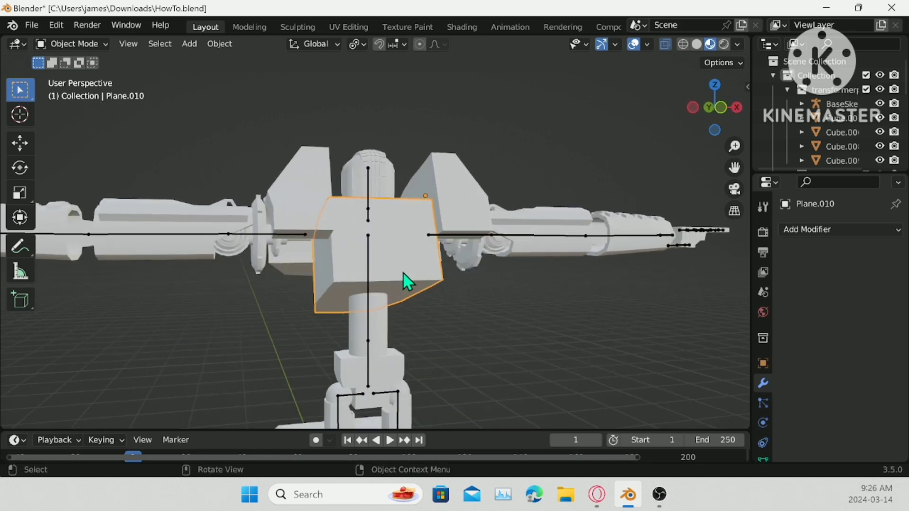
key(s)
key(x)
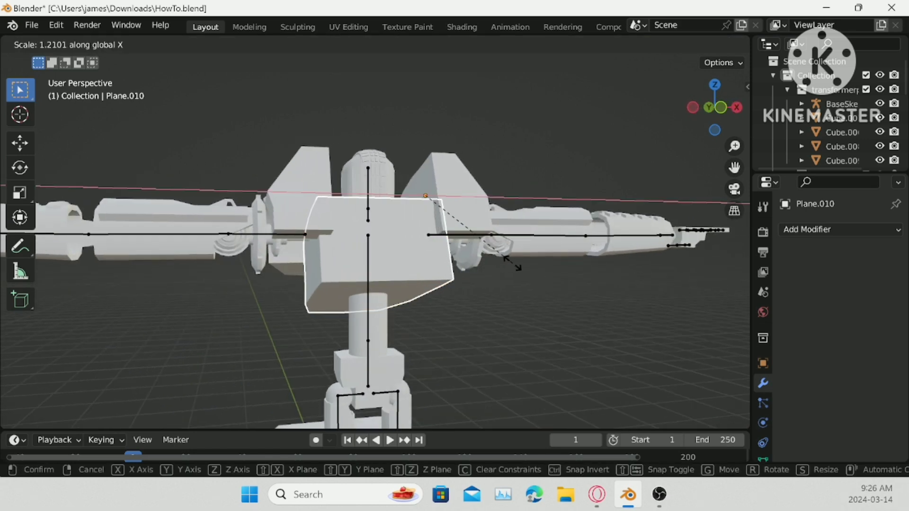
click(513, 266)
- Move the fender pair Plane.009 slightly upward along Z above the robot's shoulders
click(482, 234)
middle_drag(482, 235, 473, 254)
click(430, 198)
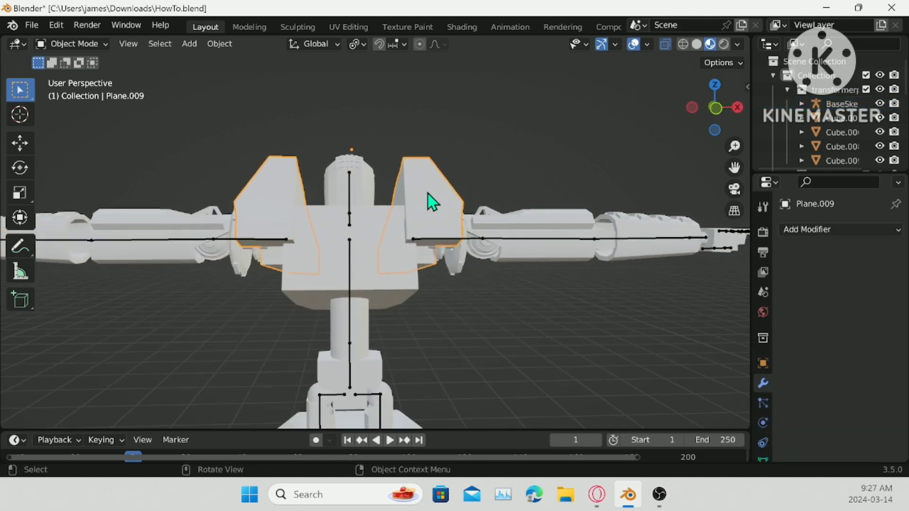
key(g)
key(z)
click(461, 195)
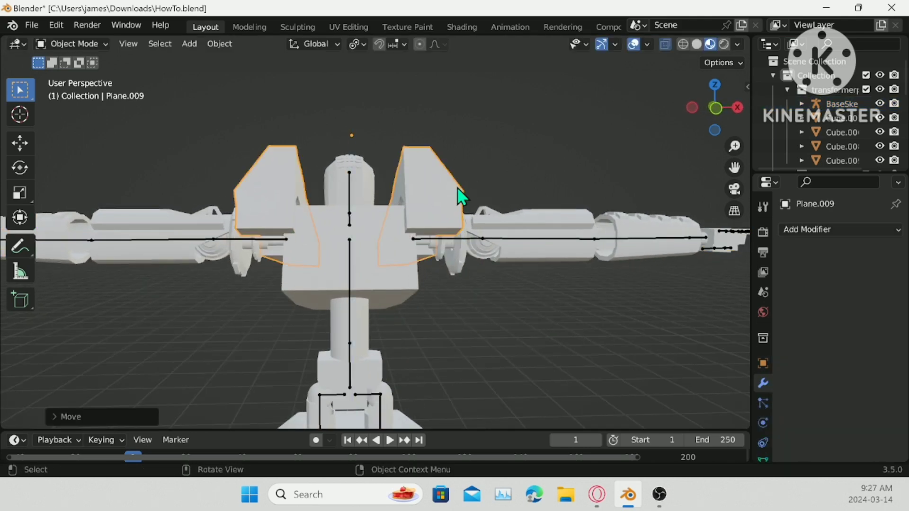
- Enter Edit Mode on the BaseSkell armature and select both inner shoulder bones in front view
click(456, 247)
key(Tab)
click(419, 239)
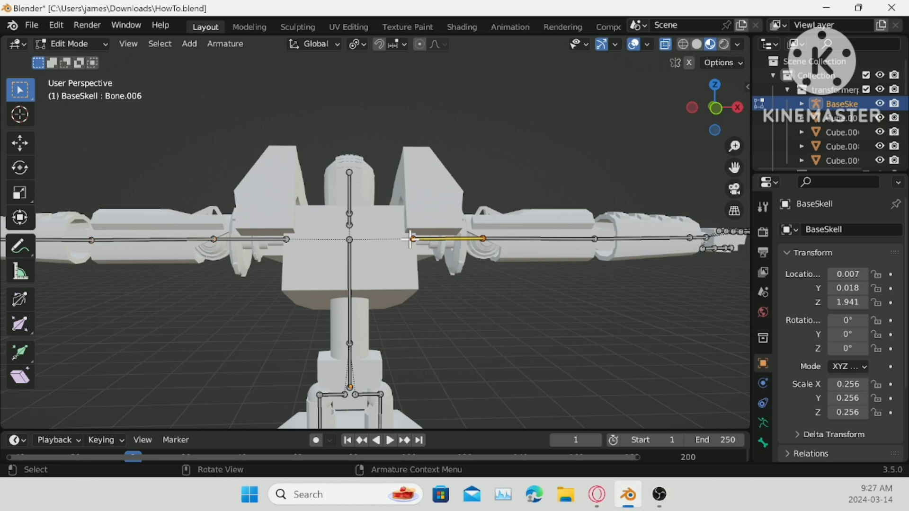
shift+click(274, 238)
click(717, 113)
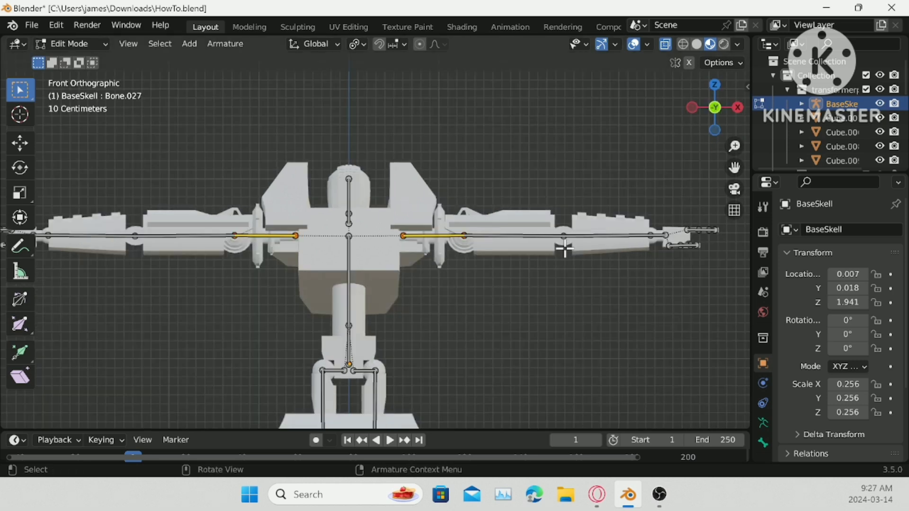
- Select only the inner shoulder bone Bone.006 and move it -0.2 m along X toward the torso
scroll(441, 239, up, 5)
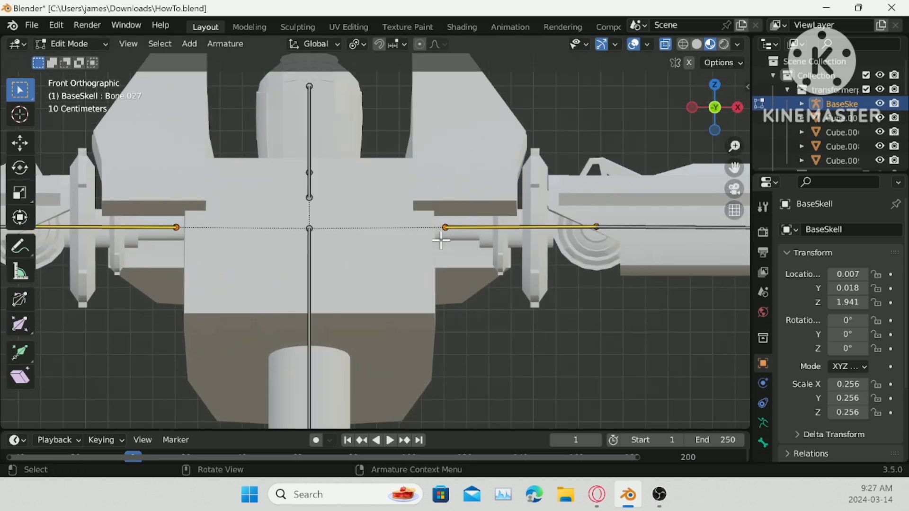
key(g)
key(x)
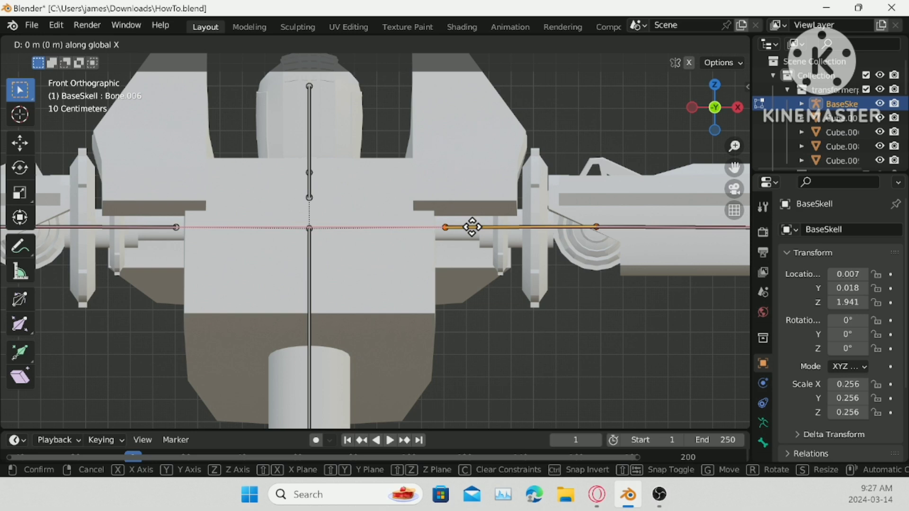
text(1)
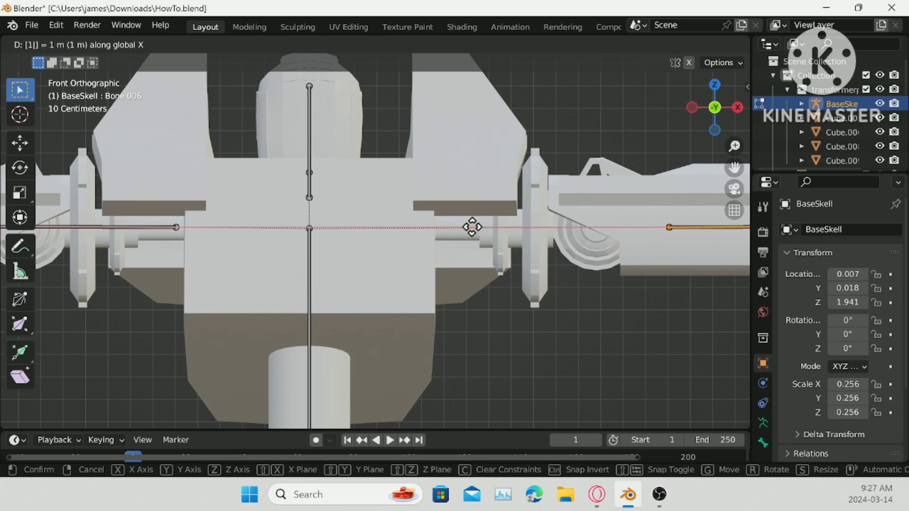
text(9)
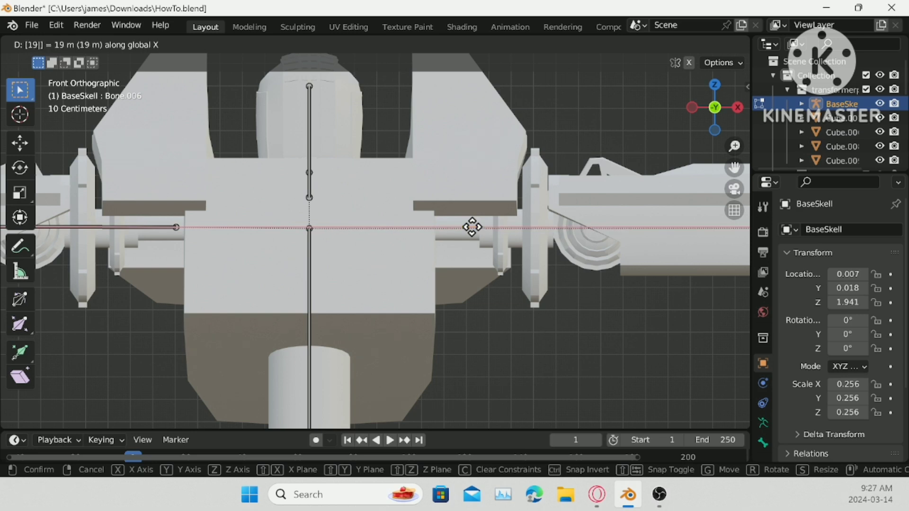
key(BackSpace)
key(BackSpace)
text(.5)
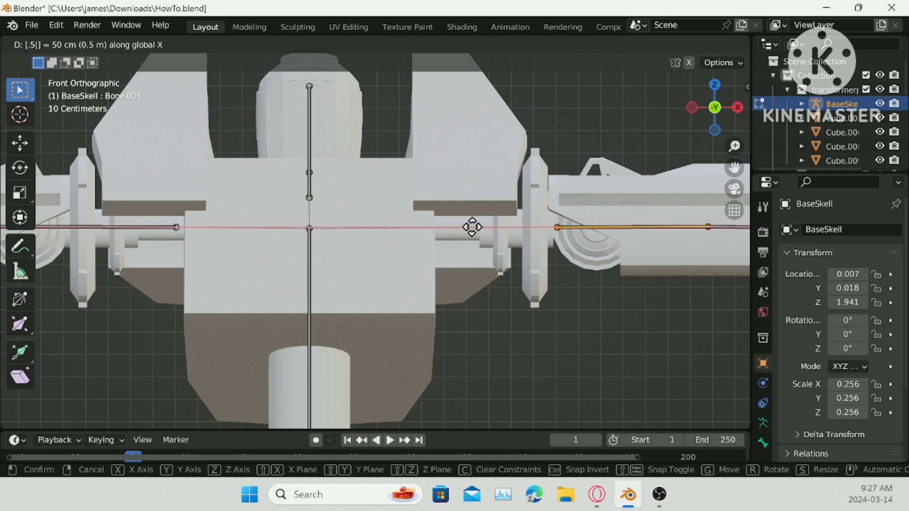
text(-)
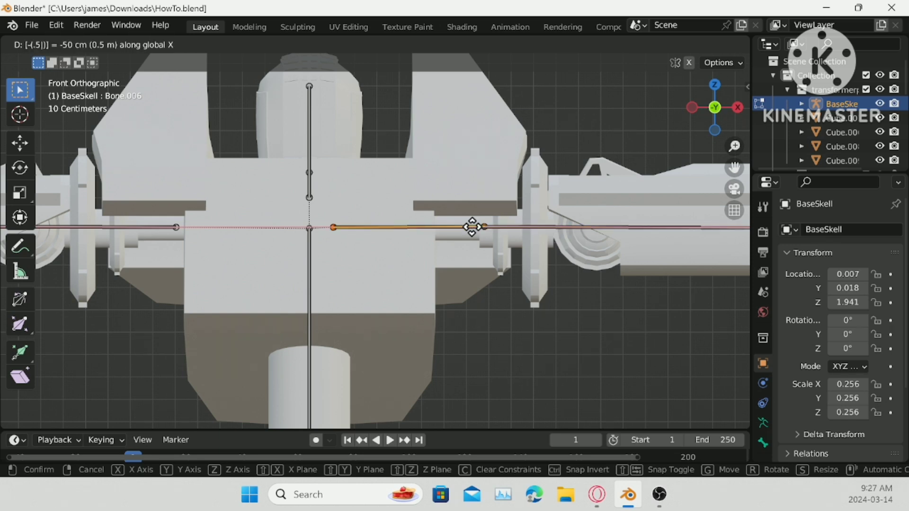
key(BackSpace)
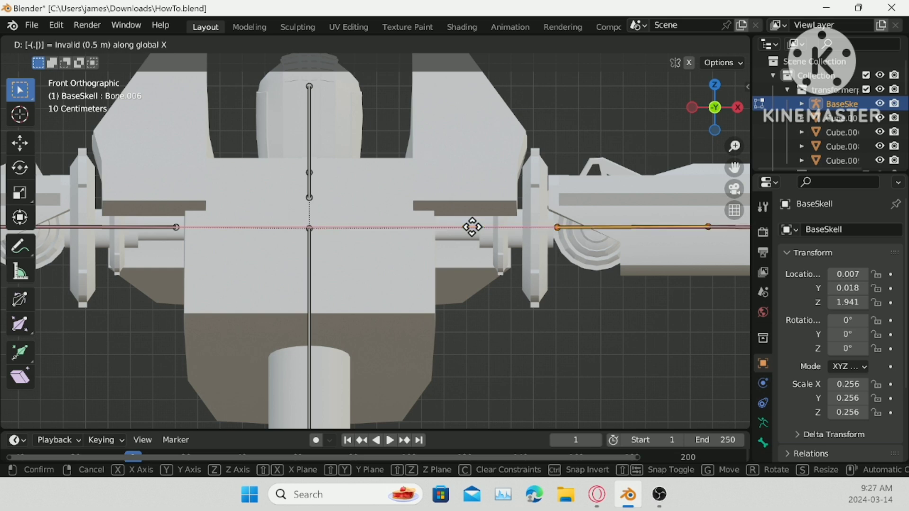
text(2)
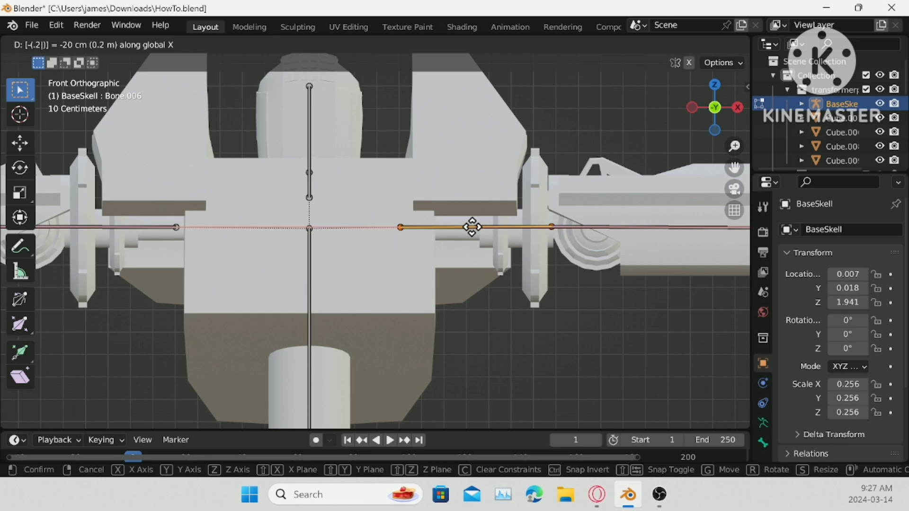
key(Return)
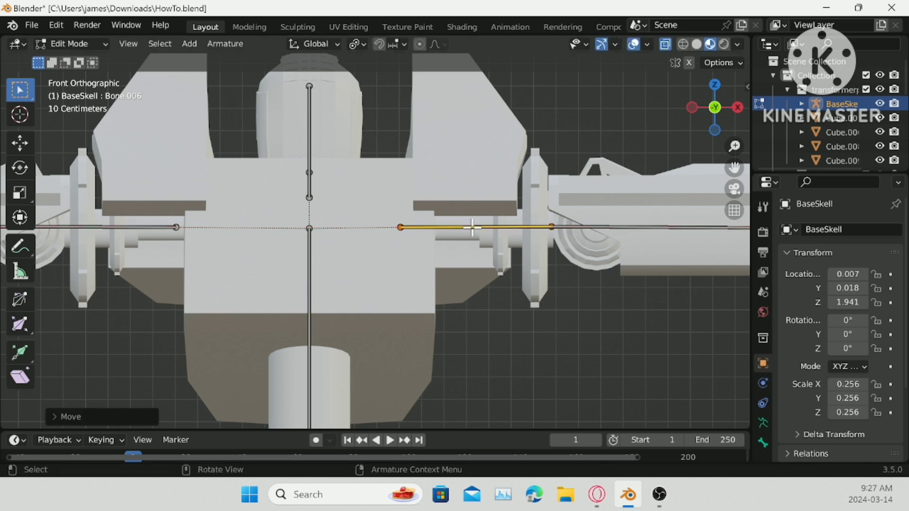
- Move the opposite inner shoulder bone, Bone.027, 0.2 m along X toward the torso and return to Object Mode
click(151, 230)
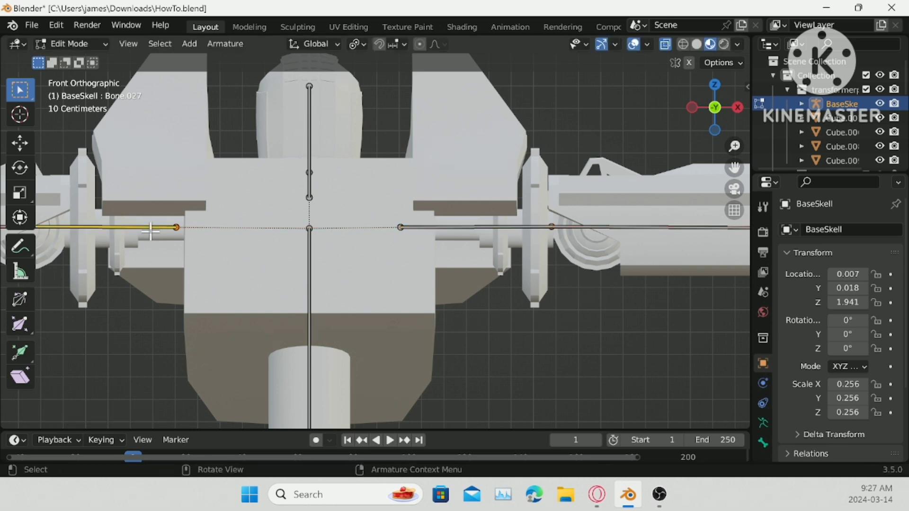
text(g)
text(x.2)
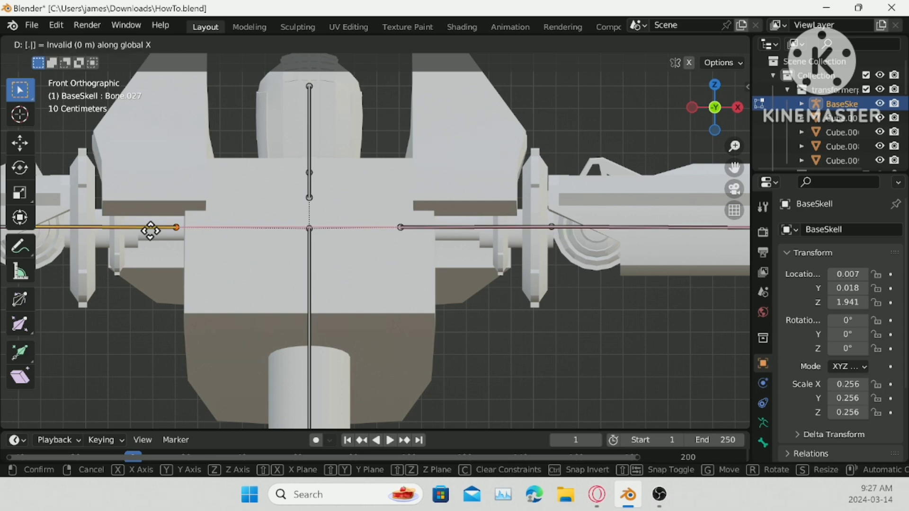
key(Return)
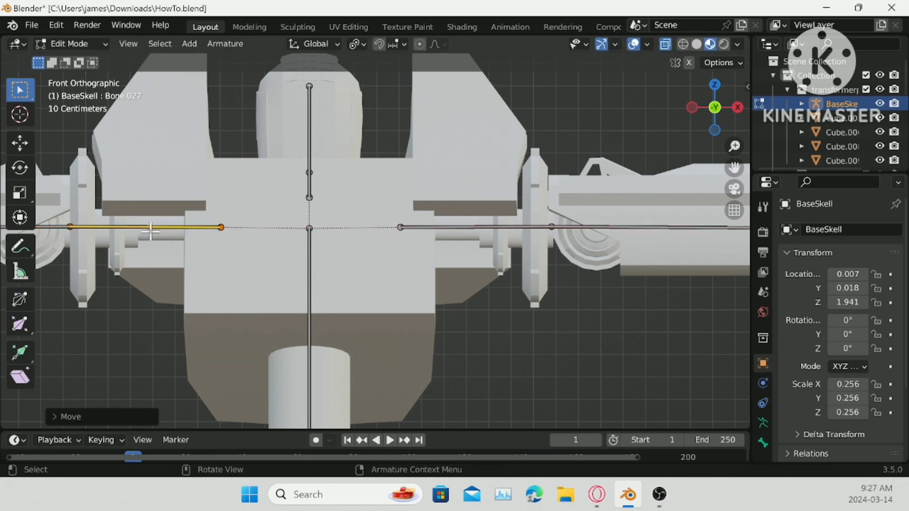
key(Tab)
scroll(495, 274, down, 2)
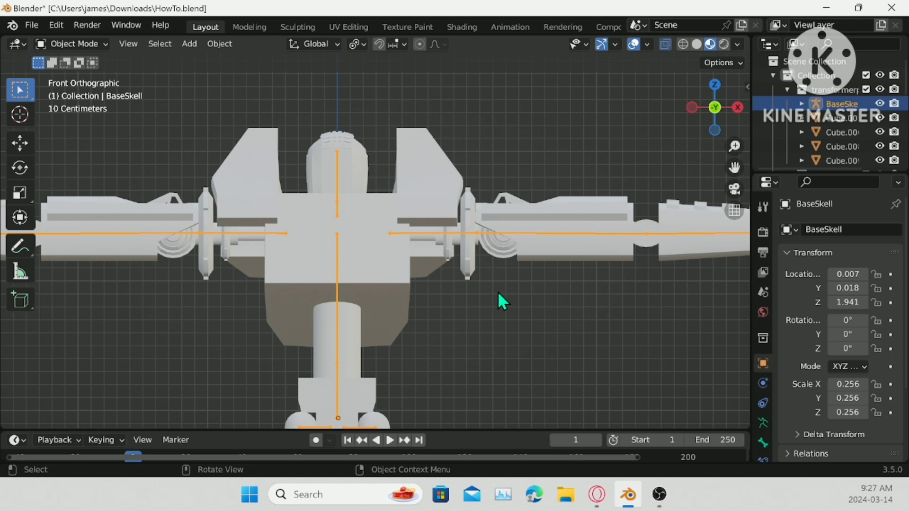
key(Tab)
click(501, 269)
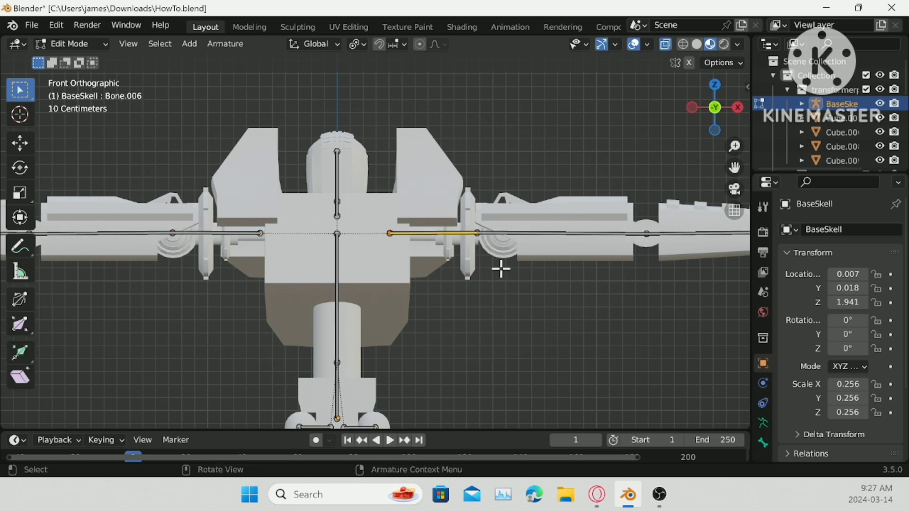
key(Tab)
drag(555, 186, 570, 307)
click(536, 307)
middle_drag(537, 308, 430, 308)
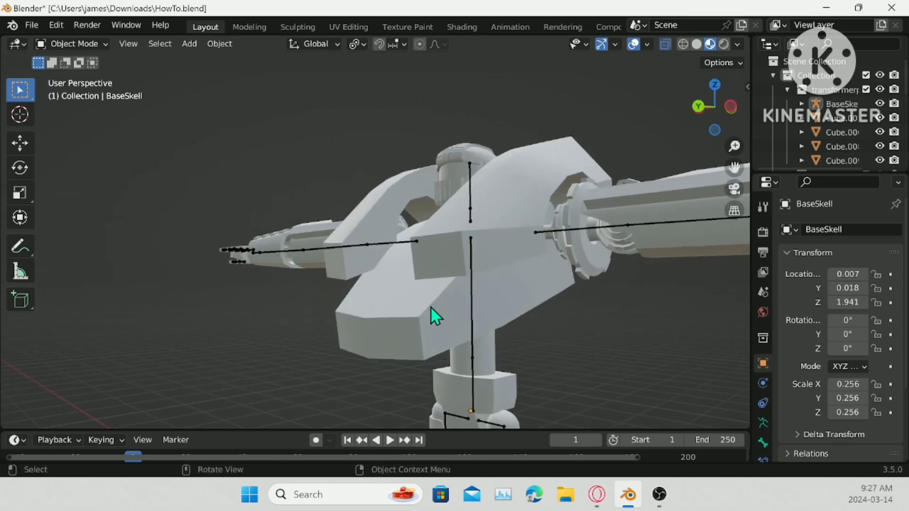
click(494, 313)
key(g)
key(z)
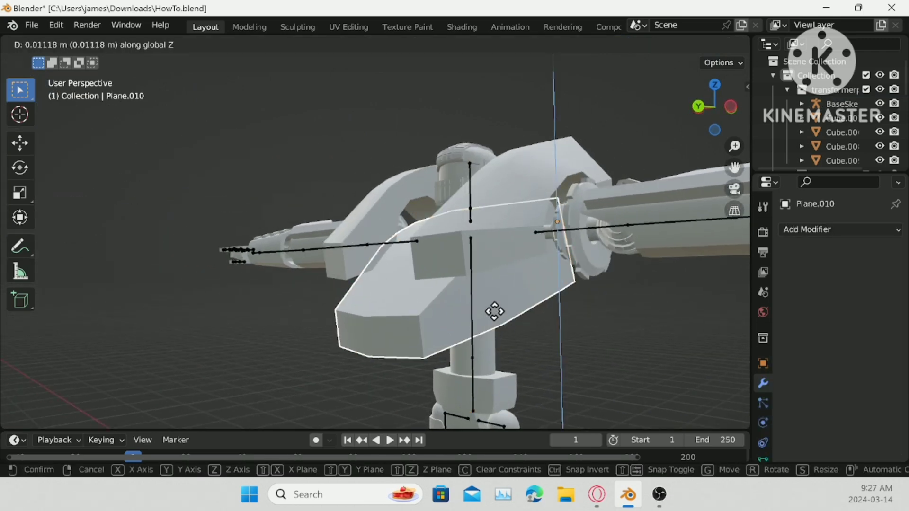
right_click(494, 306)
right_click(493, 307)
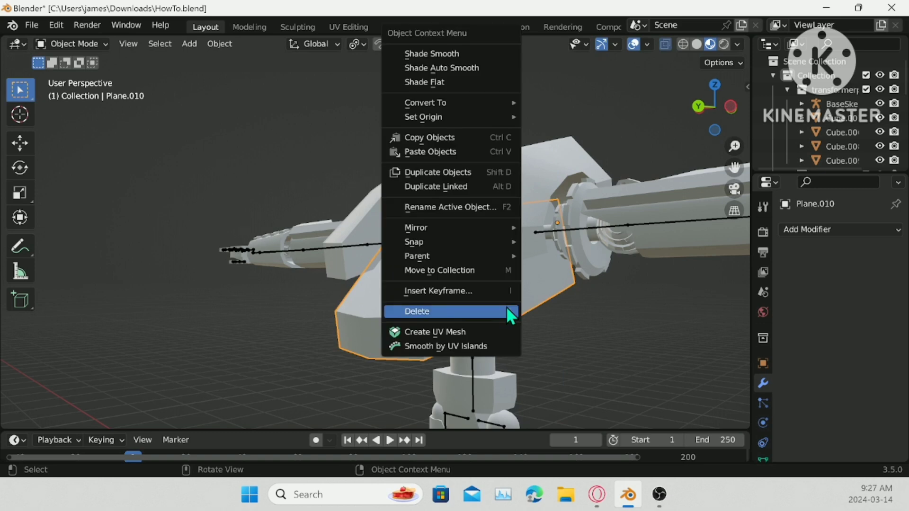
- Select the fender pair Plane.009 and lower it slightly along Z over the robot's shoulders
middle_drag(569, 309, 443, 246)
click(400, 218)
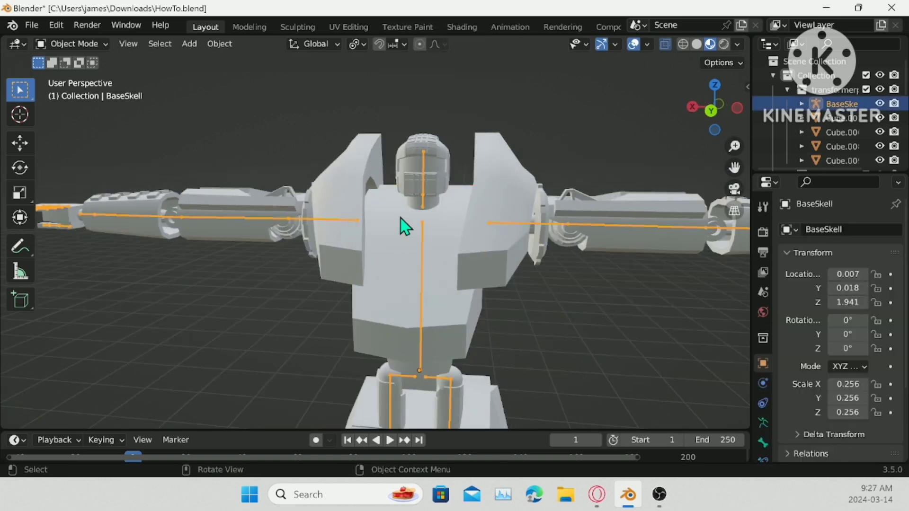
click(492, 187)
middle_drag(595, 181, 516, 178)
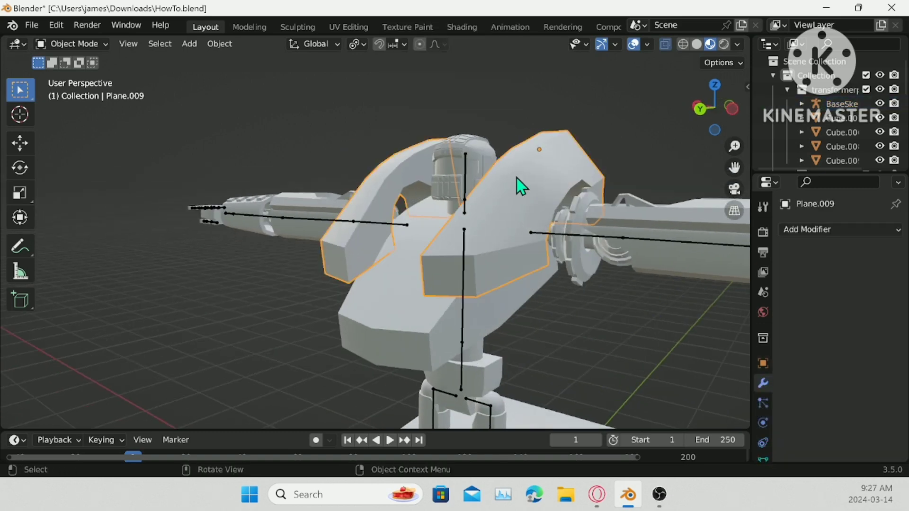
key(g)
key(z)
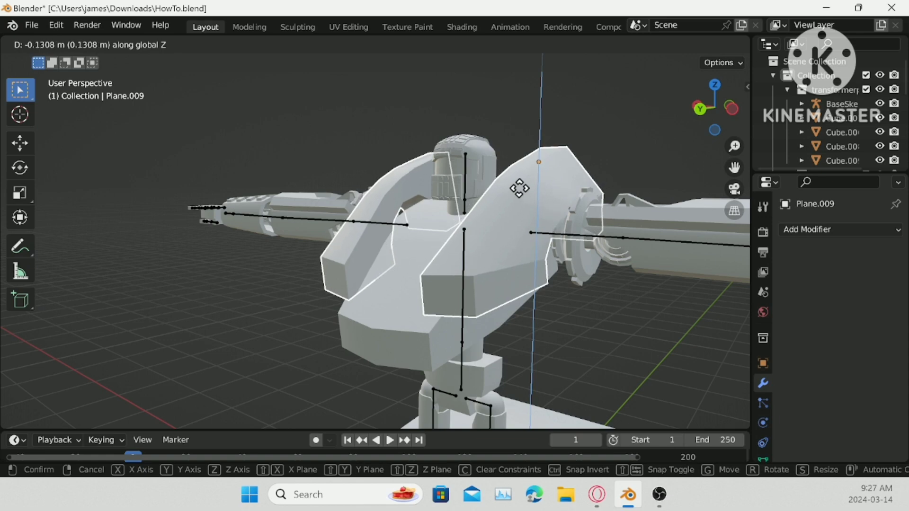
click(523, 197)
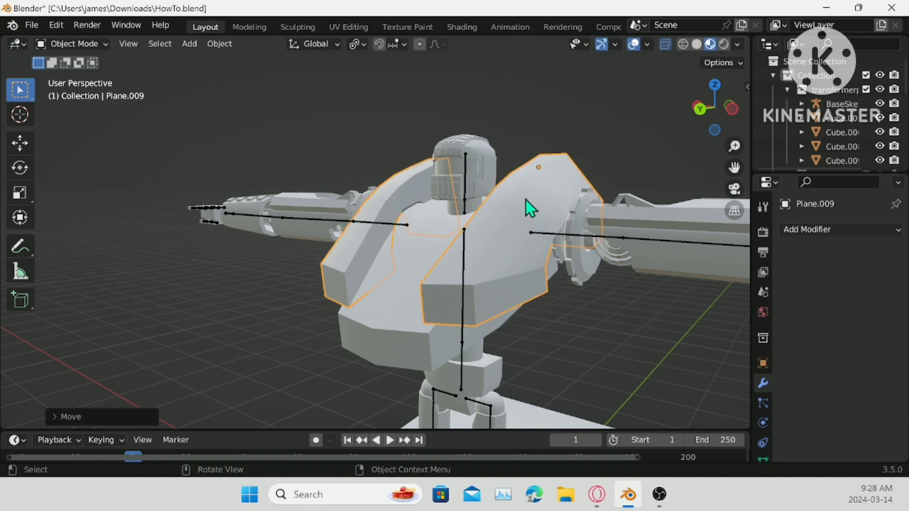
- Select chest panel Plane.010 together with fender pair Plane.009 and scale both along Y to roughly three quarters in side view
middle_drag(525, 200, 606, 208)
middle_drag(583, 282, 465, 311)
click(415, 330)
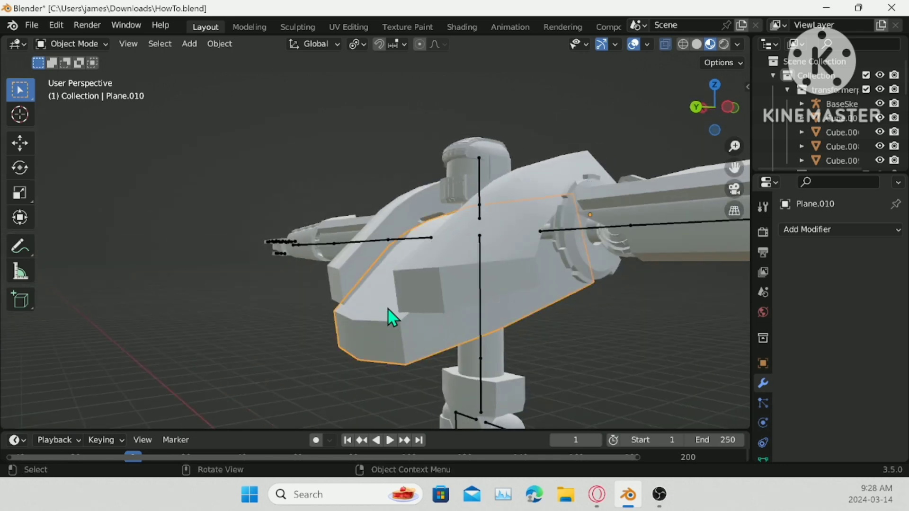
shift+click(330, 260)
shift+click(422, 311)
shift+click(441, 294)
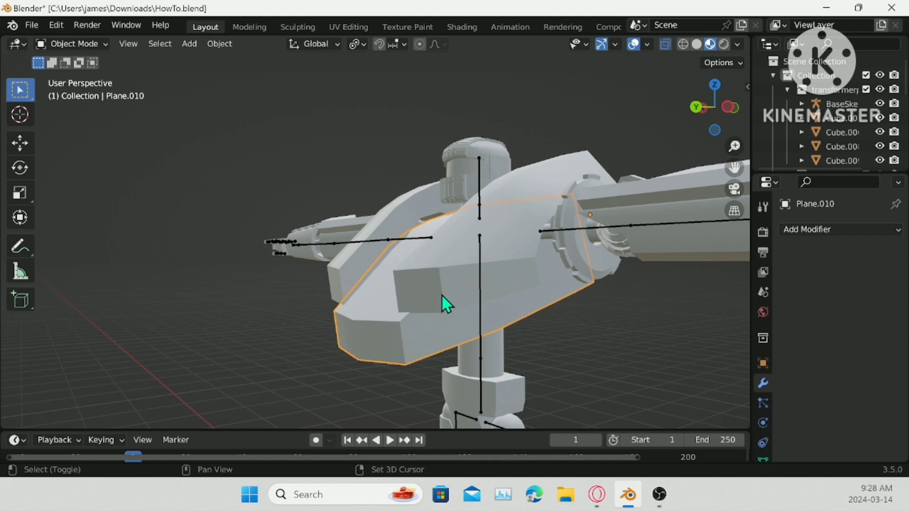
shift+click(446, 287)
click(727, 109)
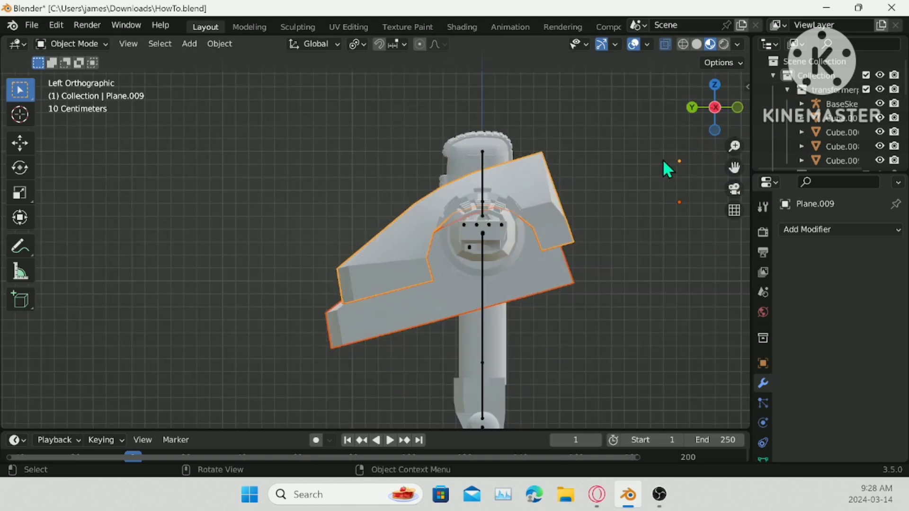
key(s)
key(y)
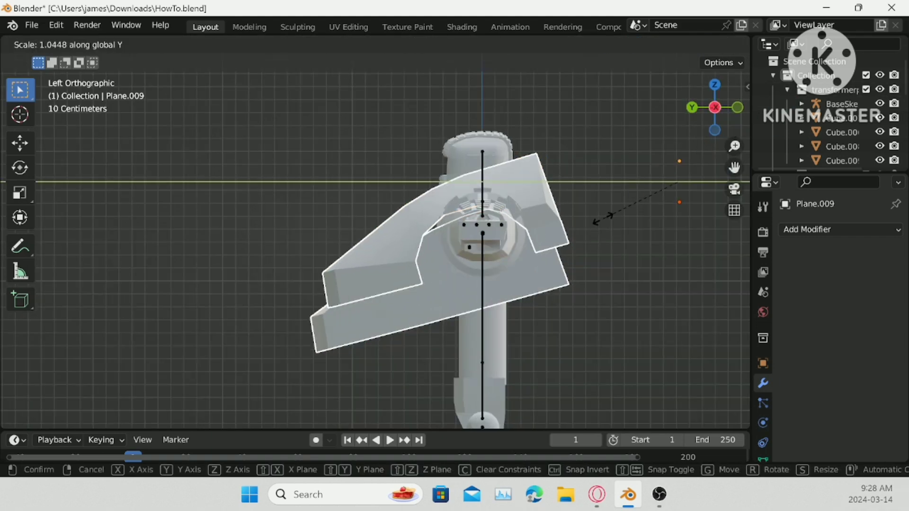
click(629, 209)
- Move the selected chest and fender panels toward positive Y so the fender arches surround the shoulder joints
key(g)
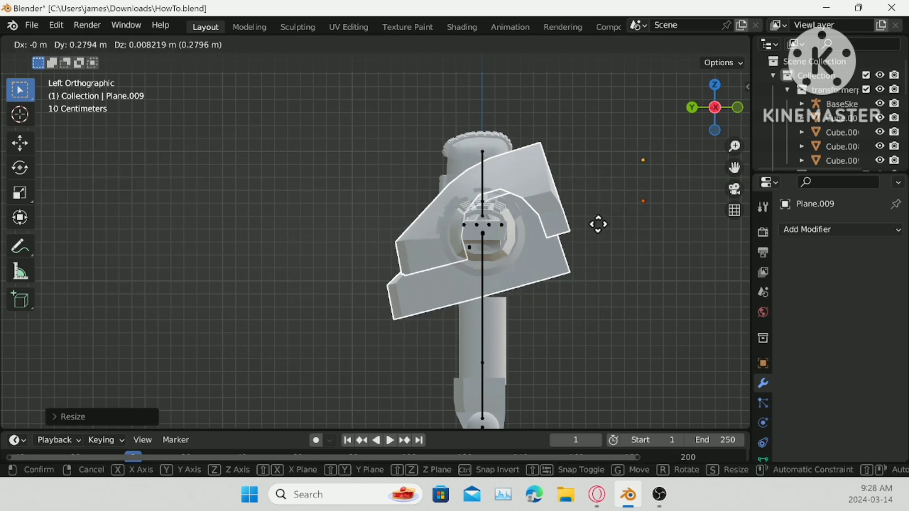
click(583, 222)
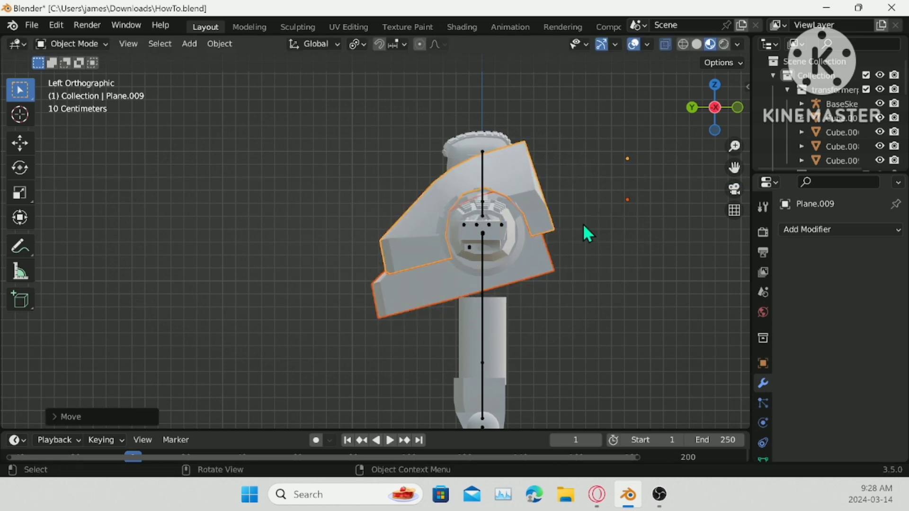
middle_drag(584, 234, 563, 237)
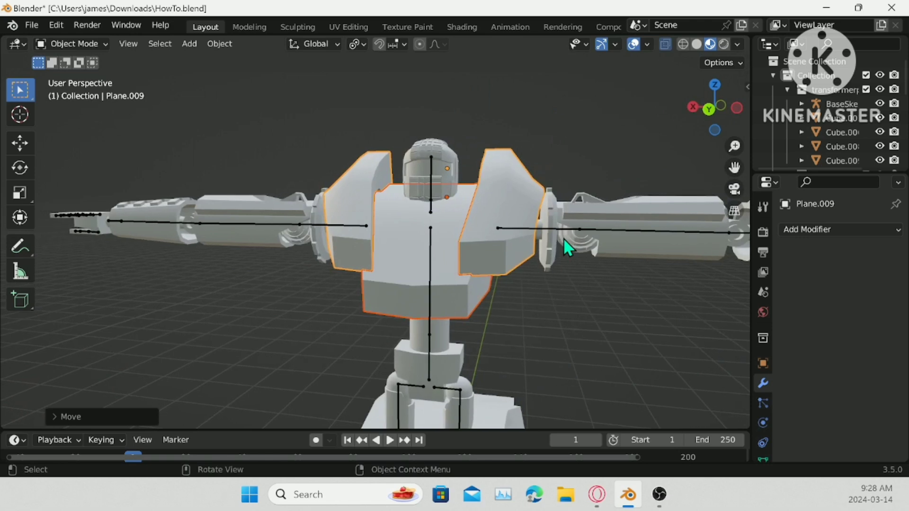
- Lower the chest and shoulder armor about 0.08 m along the global Z axis and save the file
key(g)
key(z)
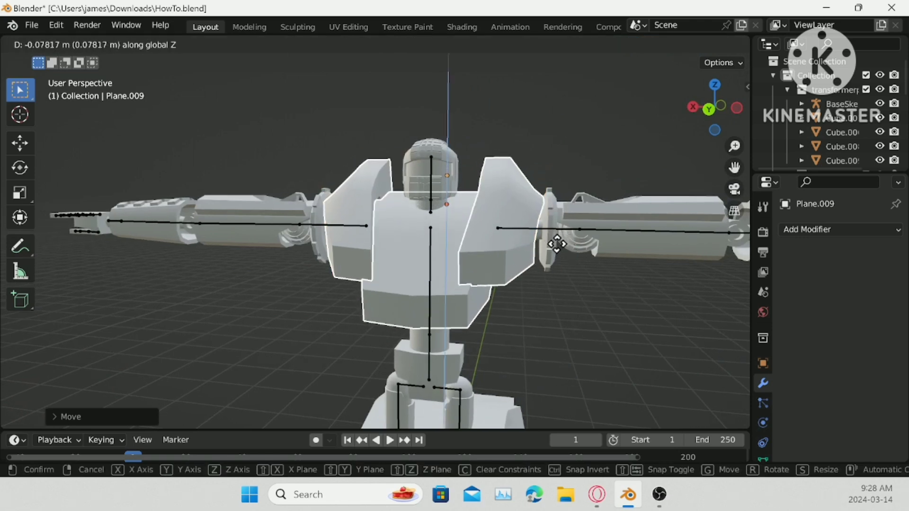
click(553, 239)
middle_drag(553, 237, 498, 234)
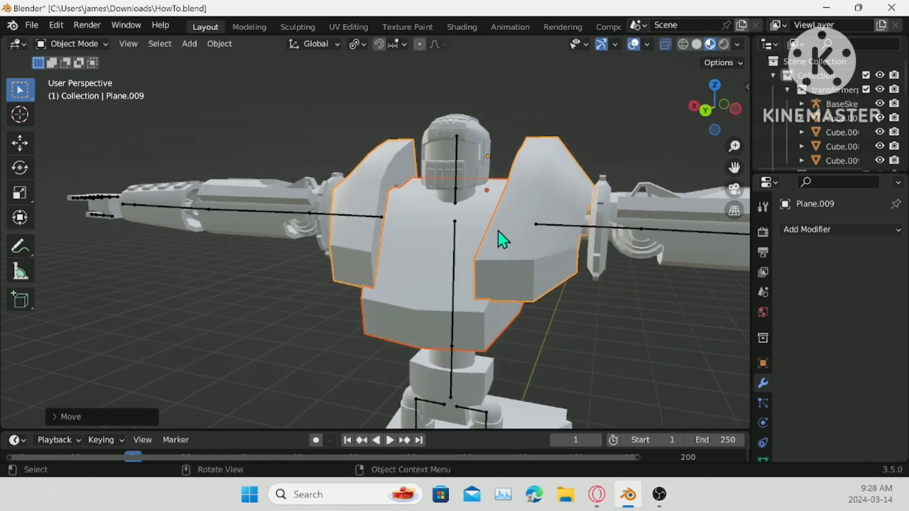
click(470, 227)
key(Tab)
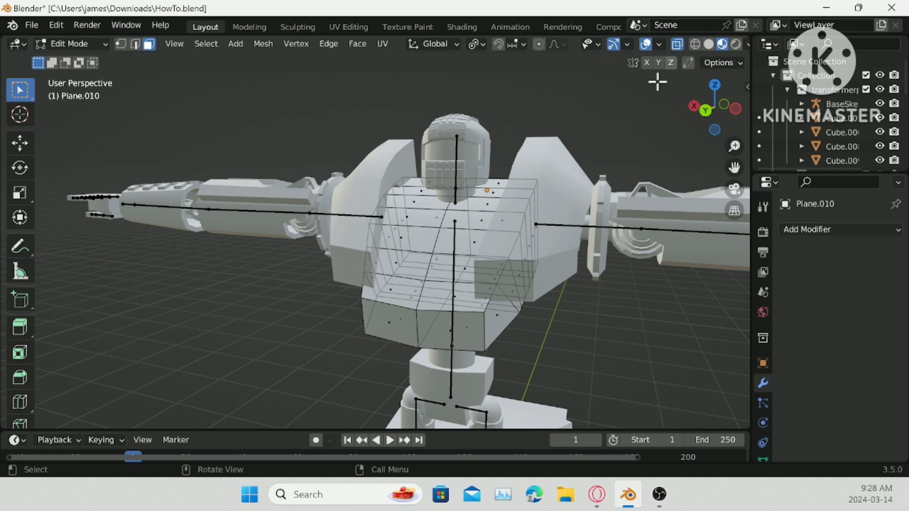
key(Tab)
key(ctrl+s)
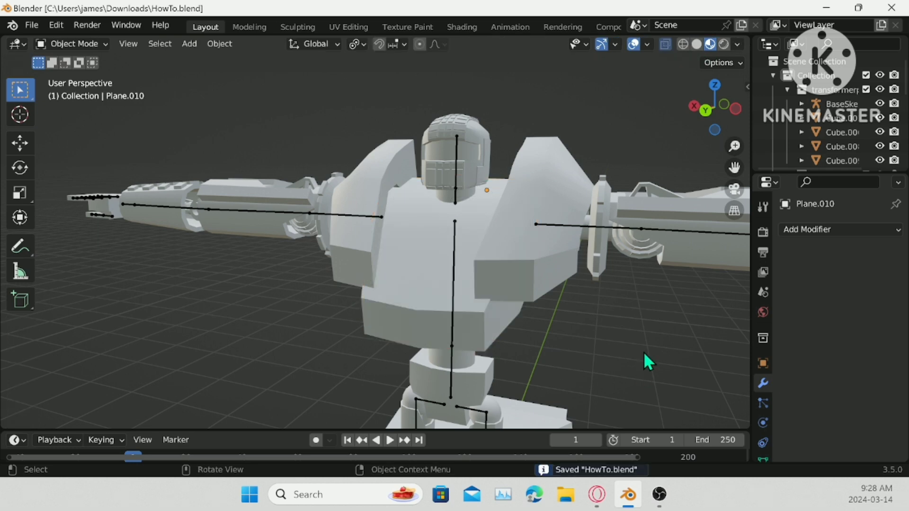
- Select the faces on the underside of the chest piece and inset them to leave a narrow rim
scroll(632, 363, down, 2)
middle_drag(633, 363, 355, 215)
key(Tab)
click(678, 51)
drag(247, 191, 350, 267)
click(20, 352)
click(350, 267)
middle_drag(350, 266, 365, 278)
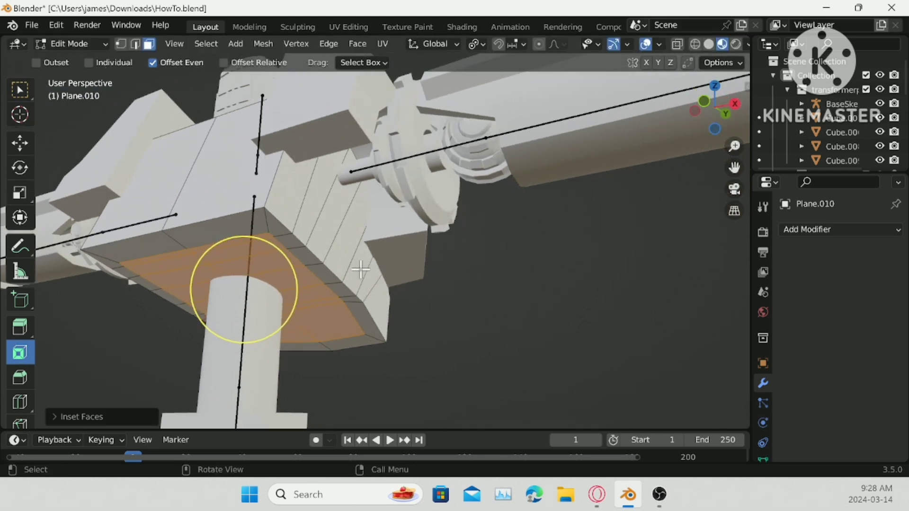
- Extrude the inset underside faces downward, scale them into a taper toward the waist, and save the file in Object Mode
key(e)
click(355, 309)
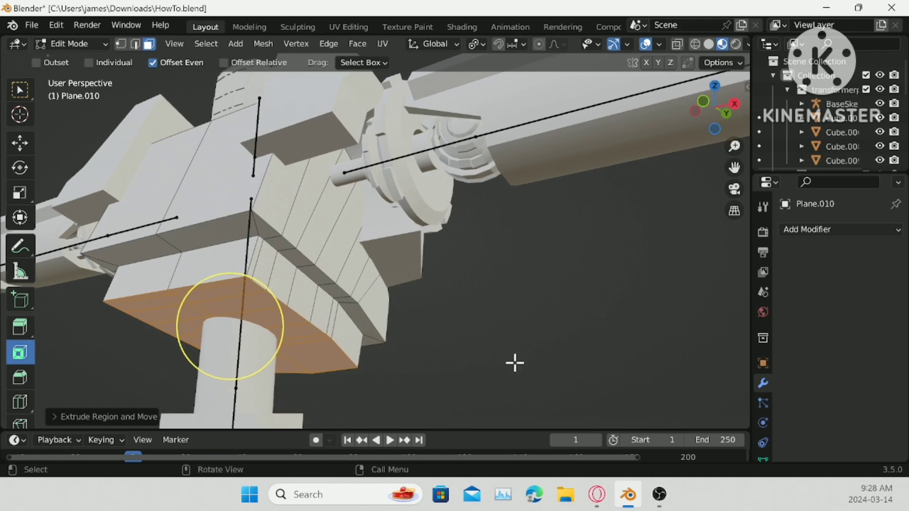
key(s)
click(481, 351)
middle_drag(481, 352, 315, 349)
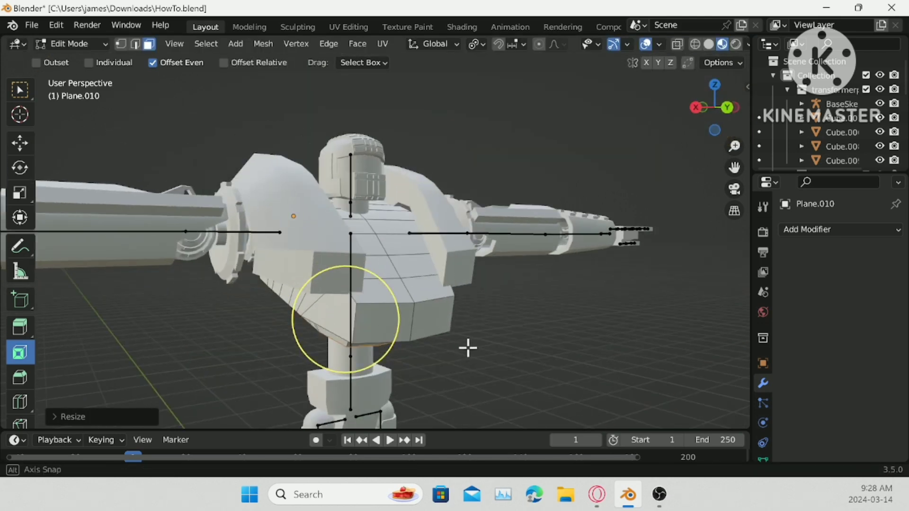
middle_drag(467, 349, 334, 366)
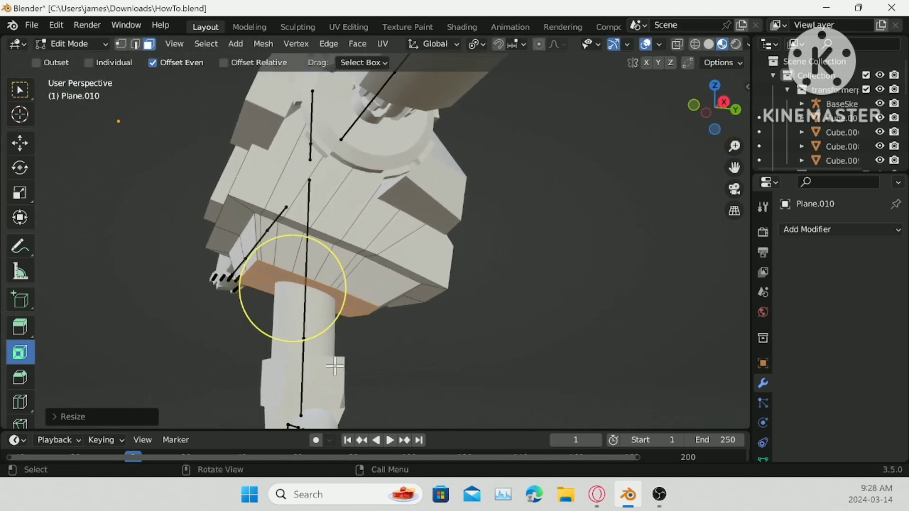
click(71, 43)
click(71, 59)
key(ctrl+s)
- Join the shoulder armor and the chest piece into a single object
middle_drag(534, 231, 411, 239)
click(411, 239)
shift+click(392, 232)
right_click(443, 150)
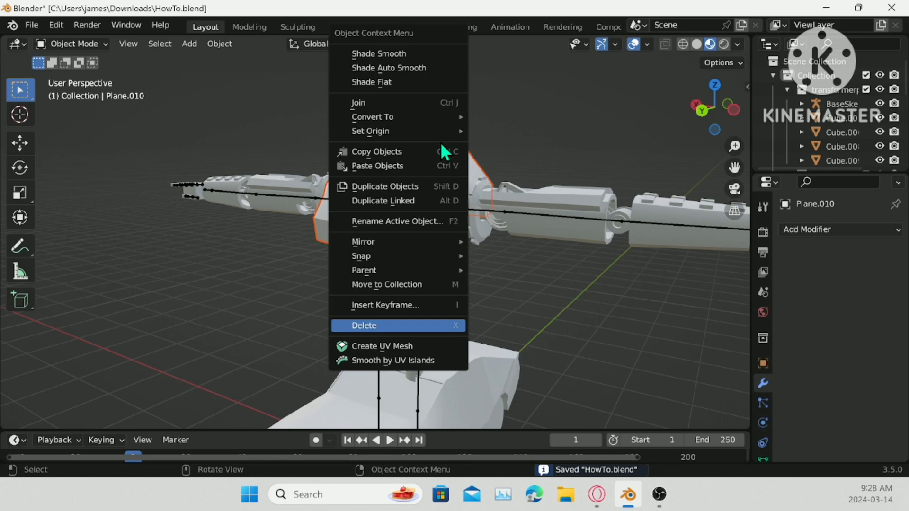
click(377, 103)
middle_drag(376, 103, 510, 287)
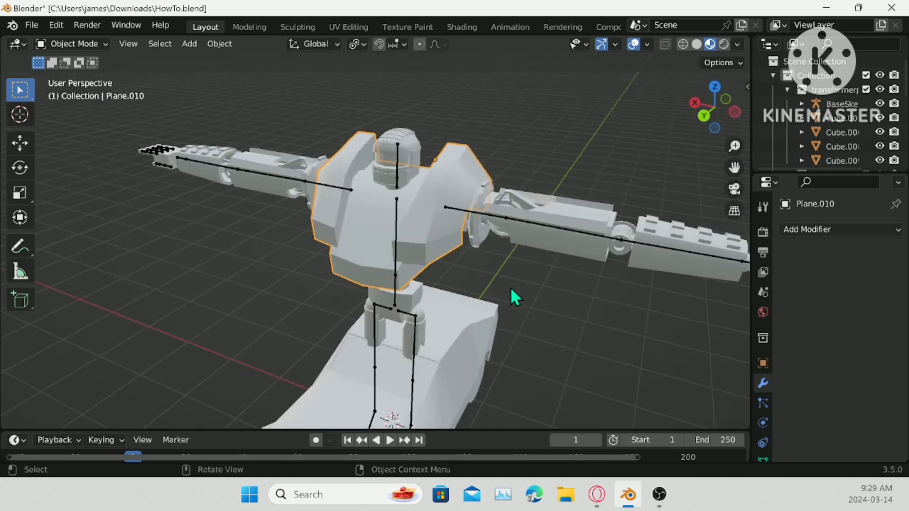
- Set the origin of the car's rear wheel to its geometry
scroll(510, 287, up, 4)
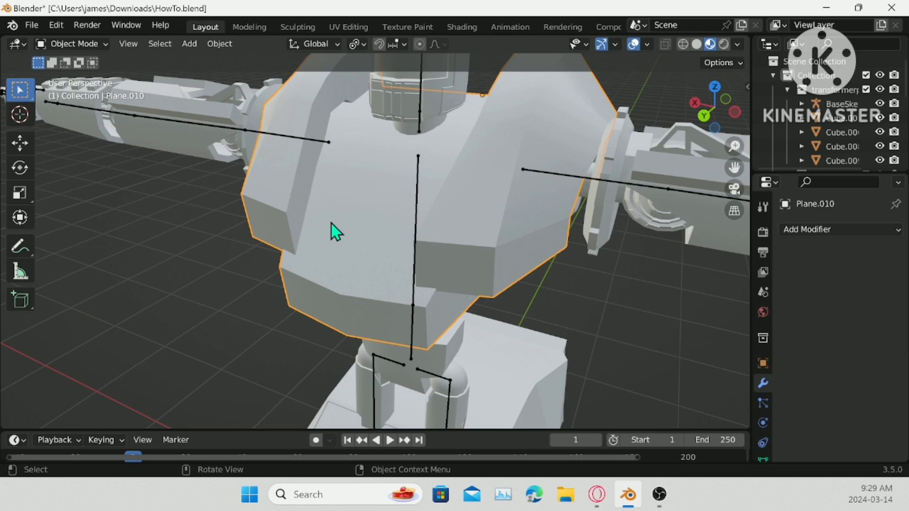
scroll(331, 222, down, 4)
middle_drag(555, 171, 467, 230)
scroll(398, 290, down, 4)
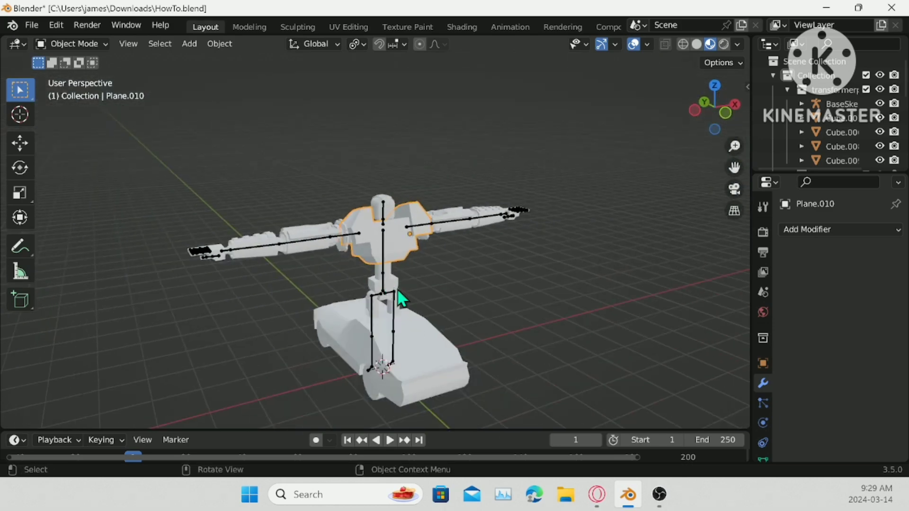
scroll(379, 213, up, 5)
shift+middle_drag(398, 290, 457, 246)
click(382, 362)
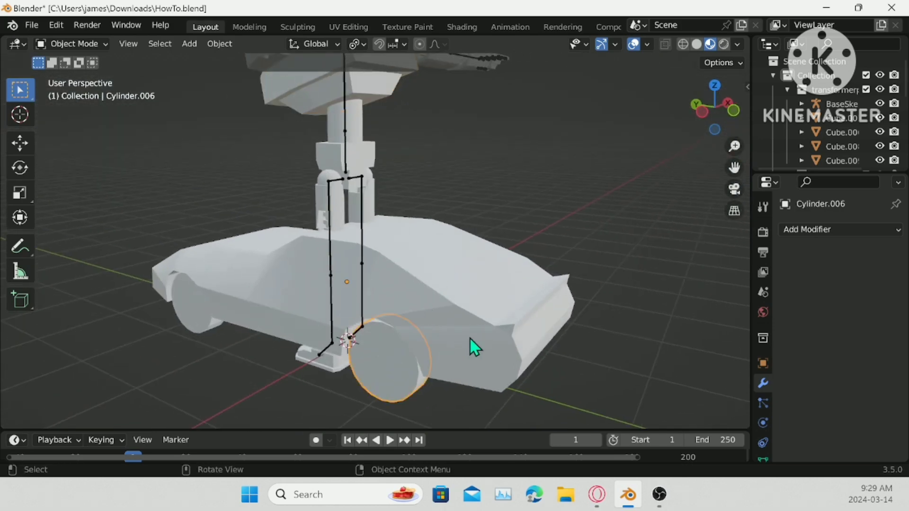
right_click(560, 163)
mouse_move(515, 211)
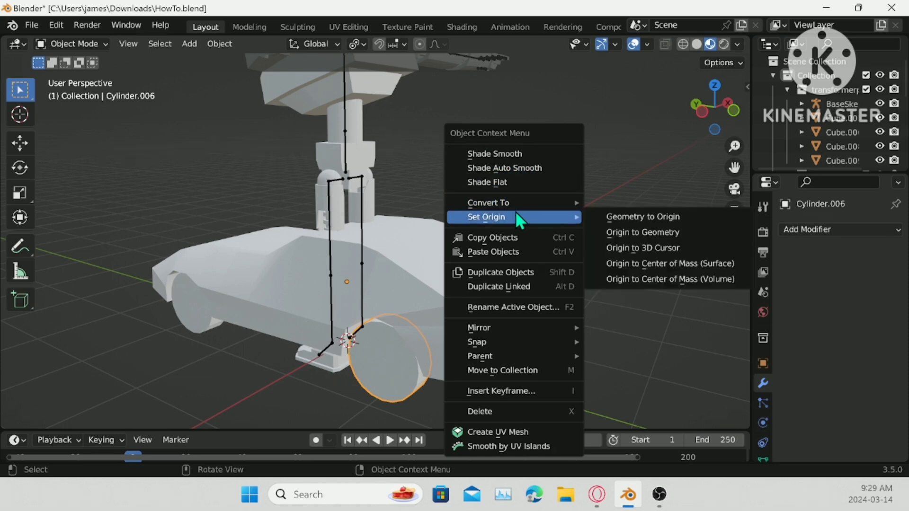
click(613, 230)
- Duplicate the wheel up to a spot behind the torso and rotate the copy 90 degrees about Z
key(shift+d)
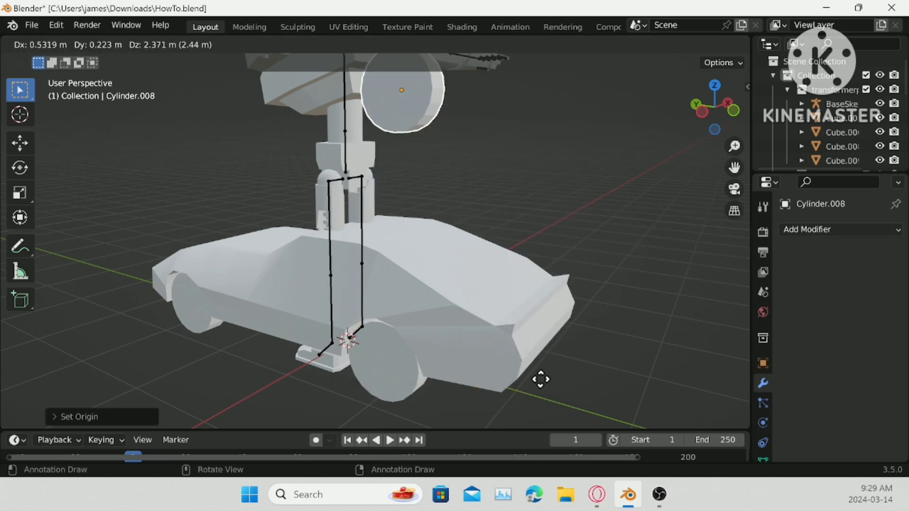
click(544, 348)
shift+middle_drag(515, 198, 500, 365)
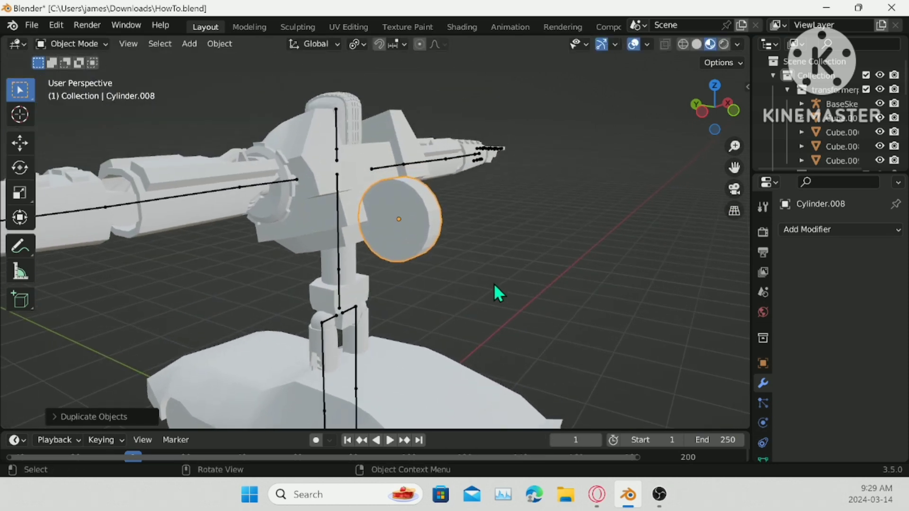
text(rz90)
key(Return)
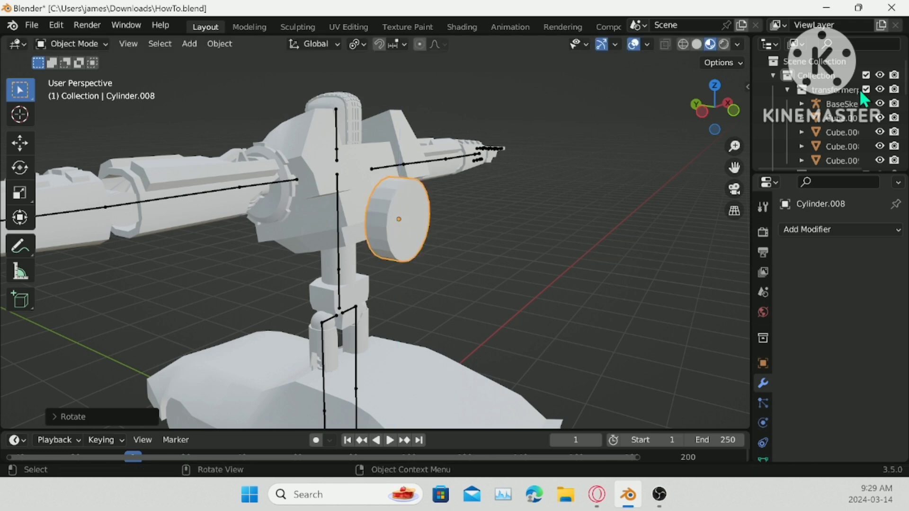
- Move the wheel copy up and sideways over one shoulder, working in the front orthographic view
click(733, 118)
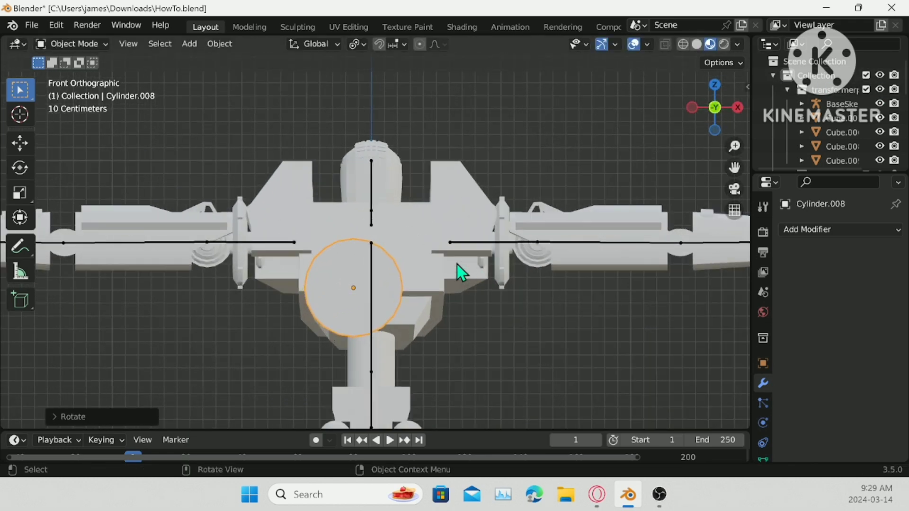
key(g)
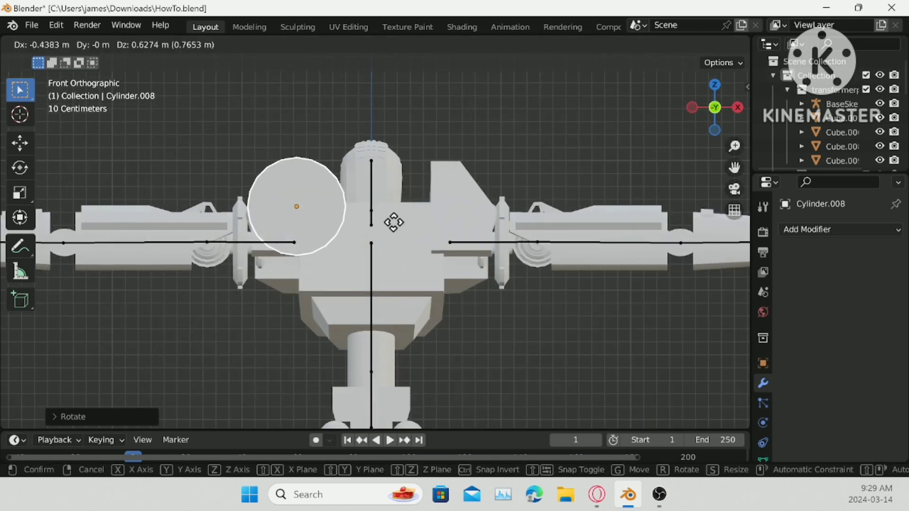
click(397, 224)
- Tilt the wheel copy in the side view to match the sloping back of the shoulder and move it against the armor
drag(697, 120, 704, 114)
click(695, 106)
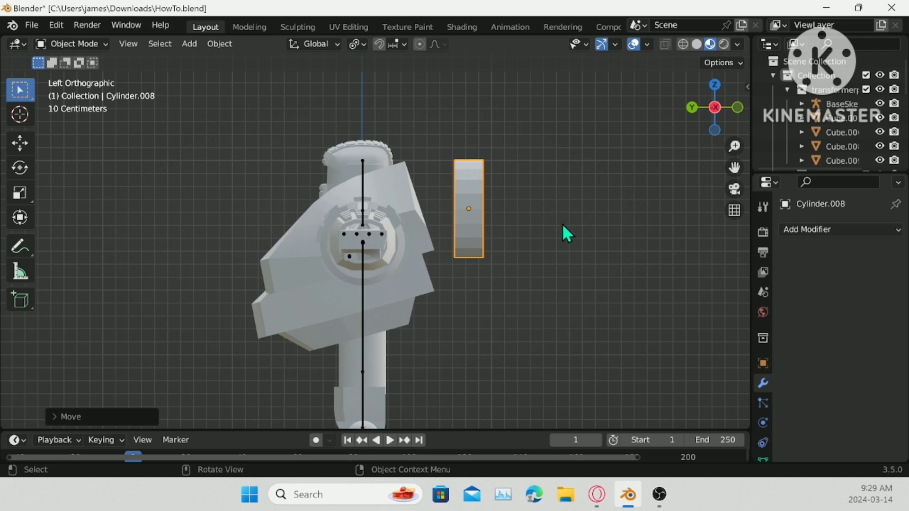
key(r)
click(568, 183)
key(g)
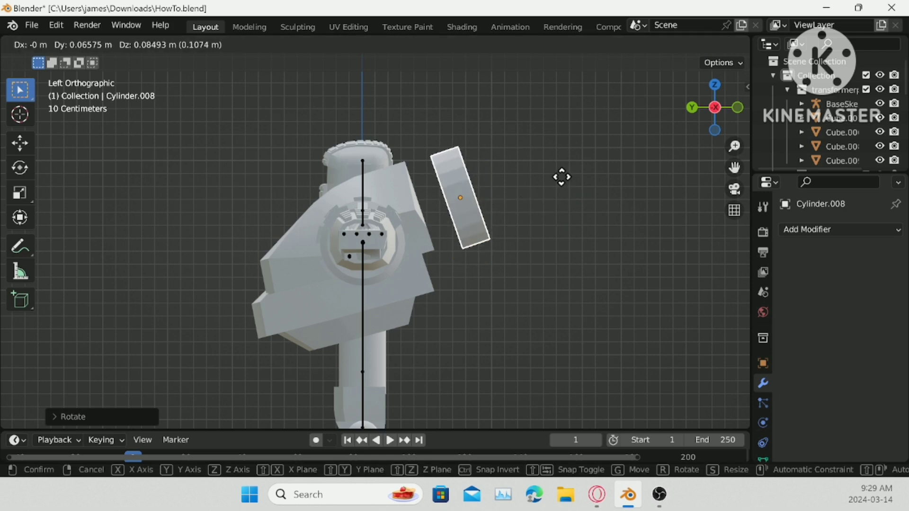
click(531, 181)
middle_drag(532, 180, 674, 328)
key(shift+d)
key(x)
right_click(493, 183)
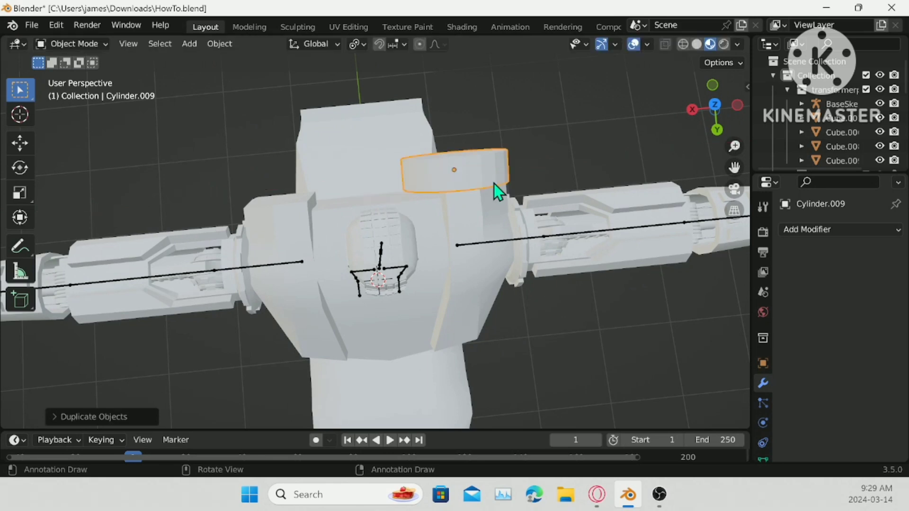
right_click(493, 183)
click(534, 371)
right_click(605, 351)
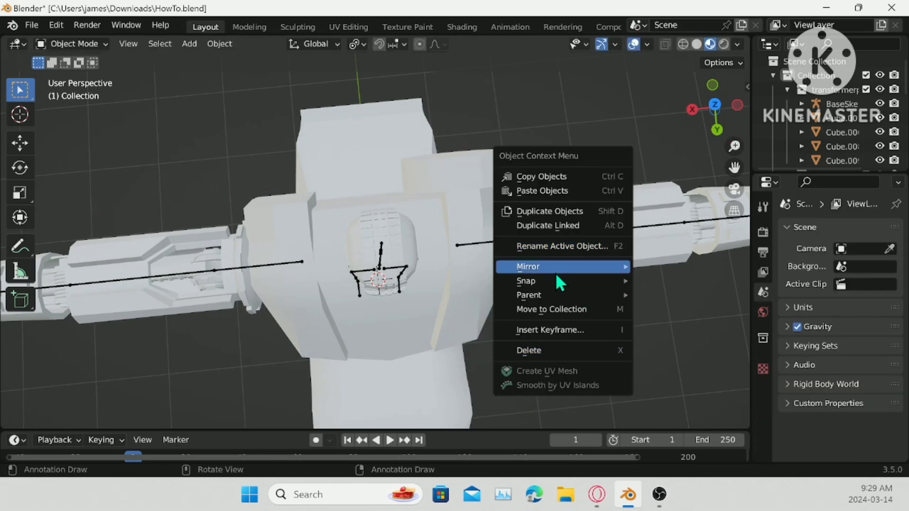
right_click(532, 304)
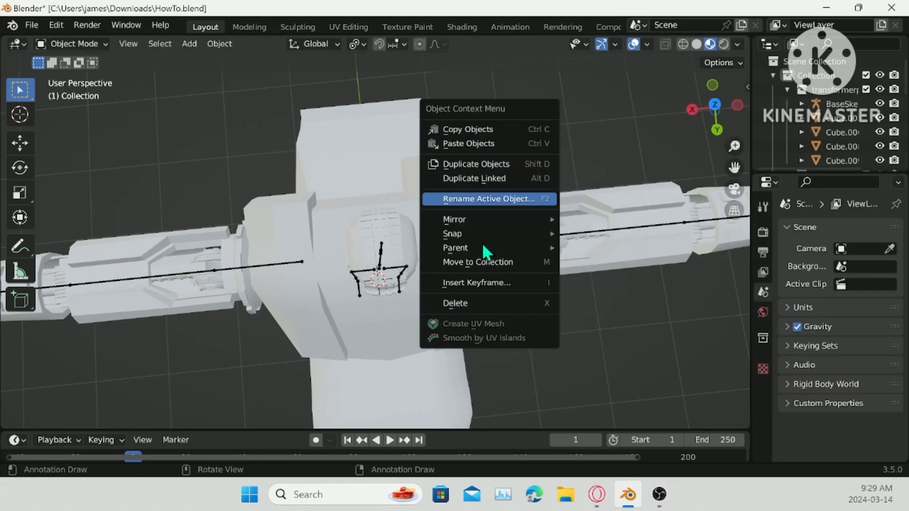
- Set the origin of the wheel behind the shoulder to the 3D cursor
click(496, 165)
right_click(496, 164)
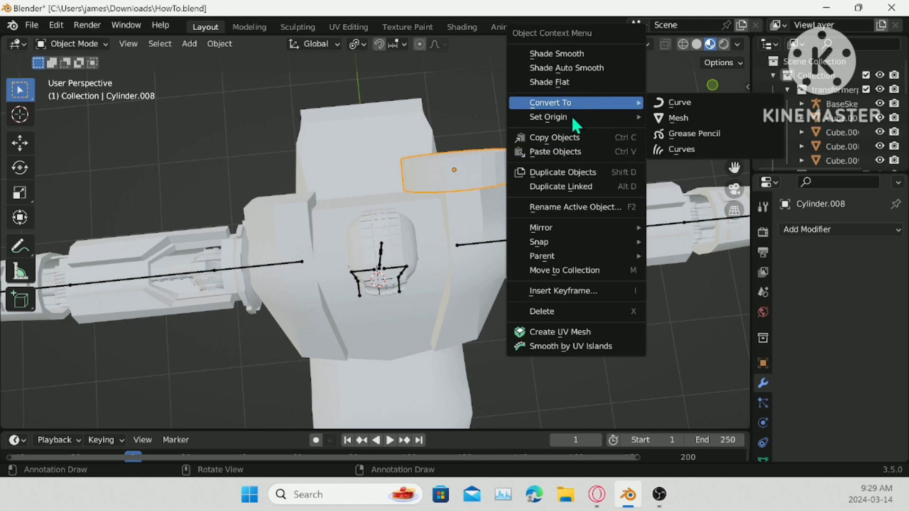
mouse_move(549, 116)
click(715, 149)
- Add a Mirror modifier on the X axis to the shoulder wheel and apply it
click(859, 228)
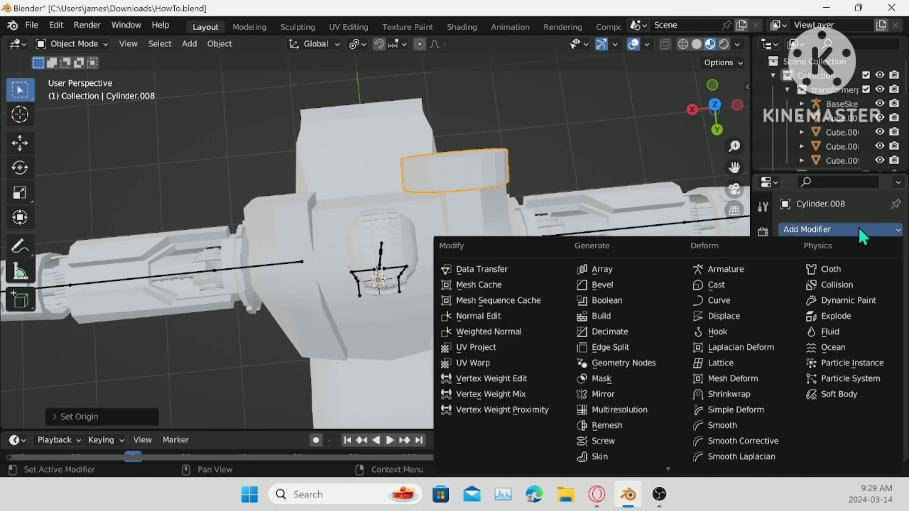
click(628, 392)
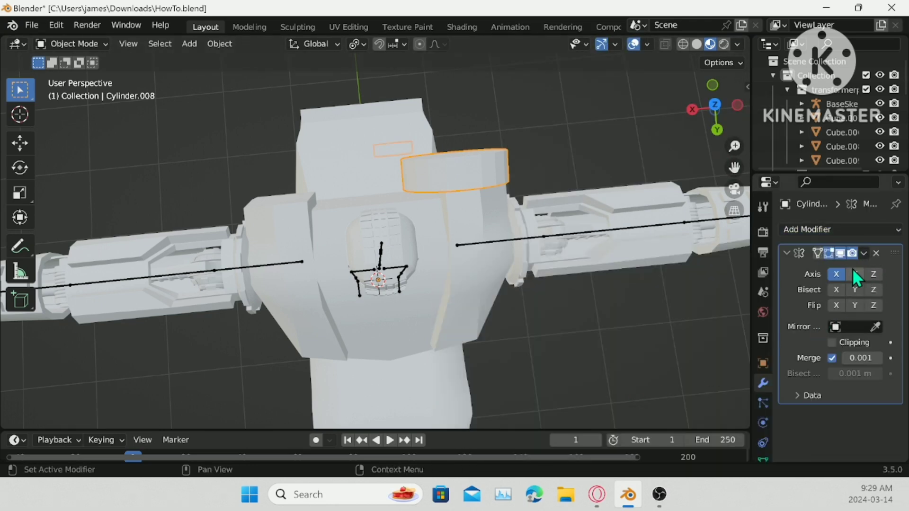
click(864, 253)
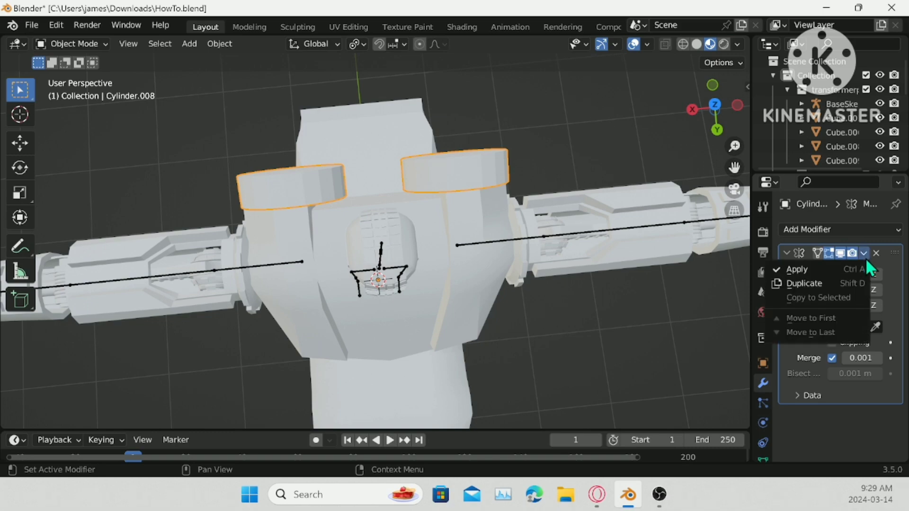
click(800, 269)
- Enable the hidden collection that contains the finished reference car transformer
middle_drag(635, 283, 453, 234)
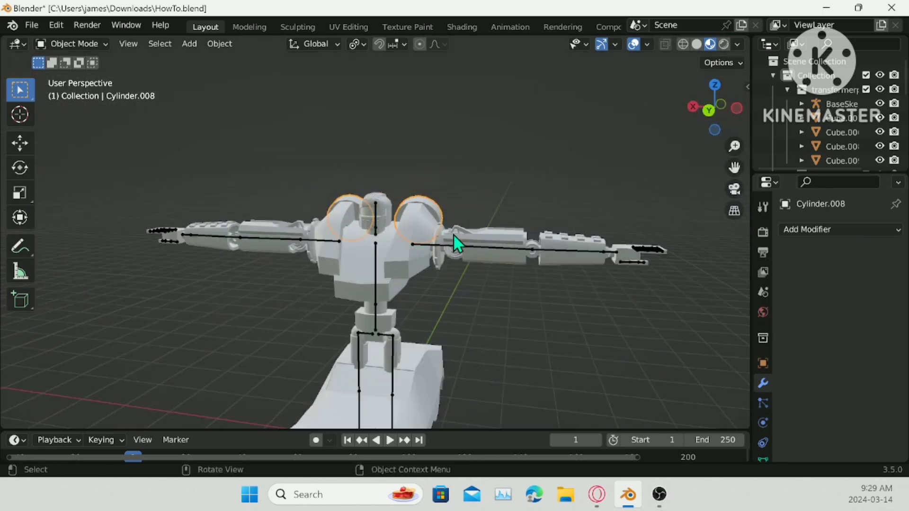
scroll(453, 233, down, 3)
scroll(866, 130, down, 4)
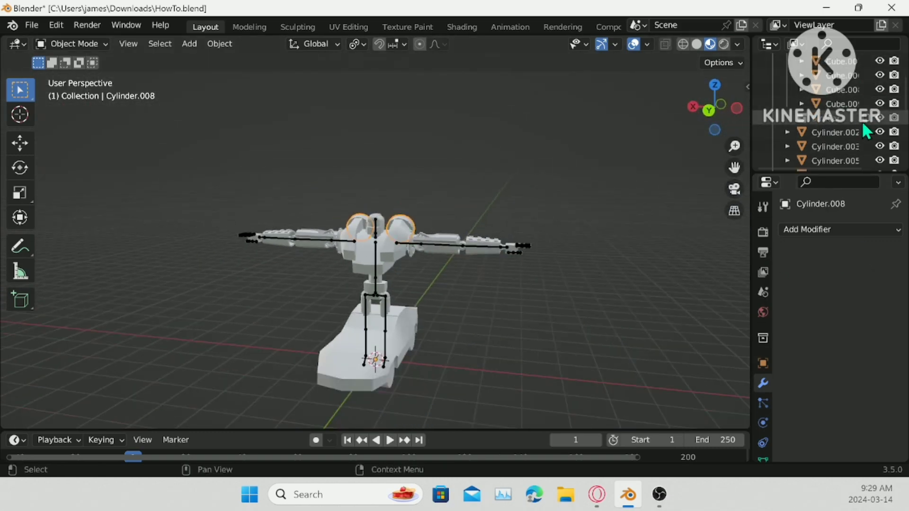
click(866, 120)
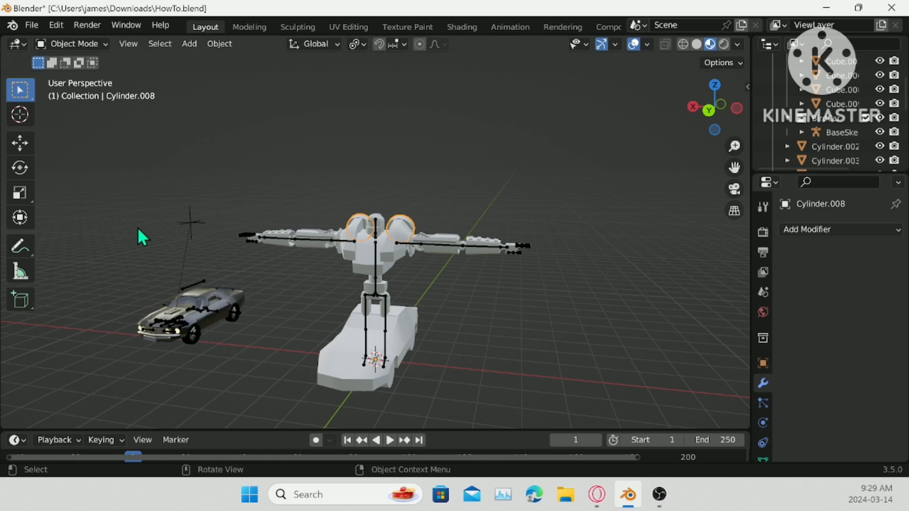
- Set the BirdTransform empty's Y location to 10 m to switch the reference car to its robot form
click(196, 226)
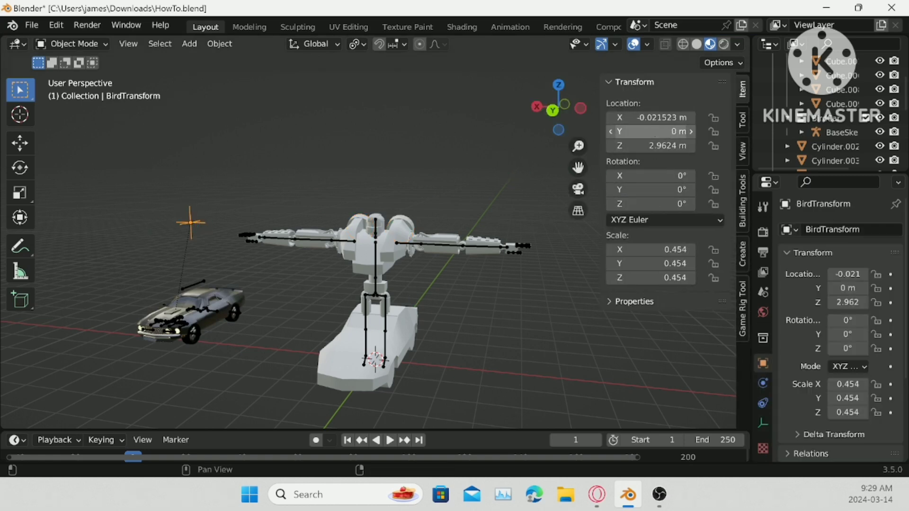
click(663, 132)
text(10)
key(Return)
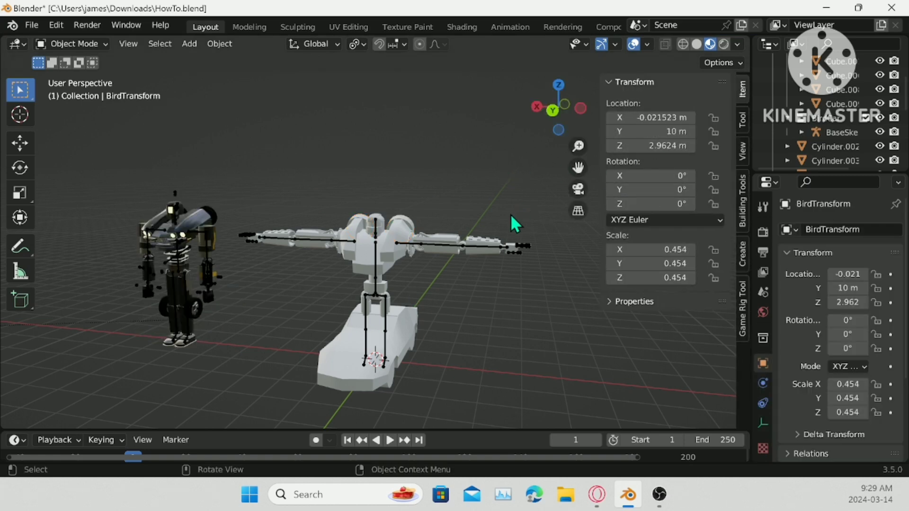
key(n)
middle_drag(290, 254, 336, 266)
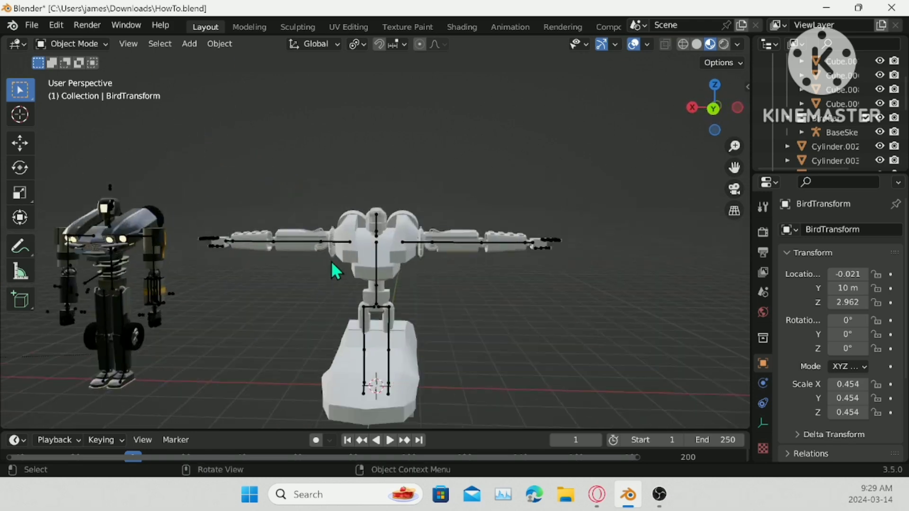
scroll(386, 250, up, 2)
scroll(402, 263, down, 1)
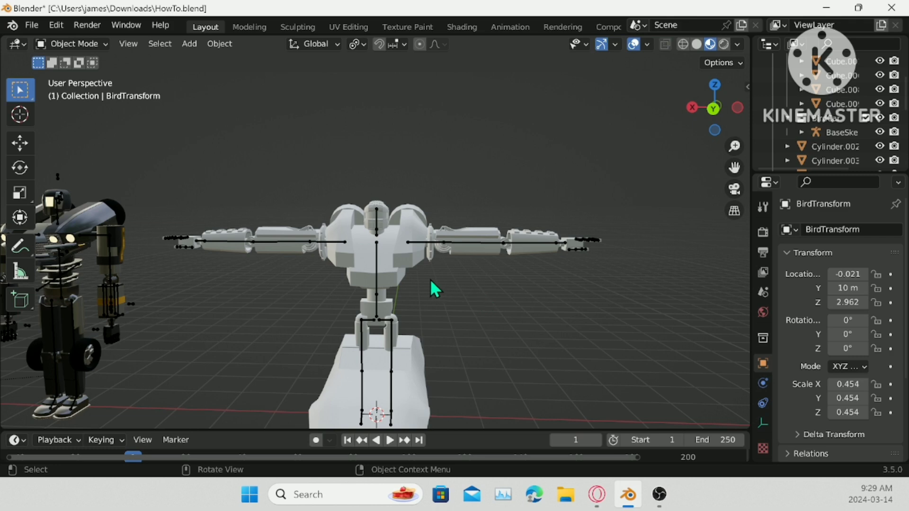
- Join the shoulder wheels with the torso armor into one object and save the file
scroll(399, 239, up, 3)
click(416, 187)
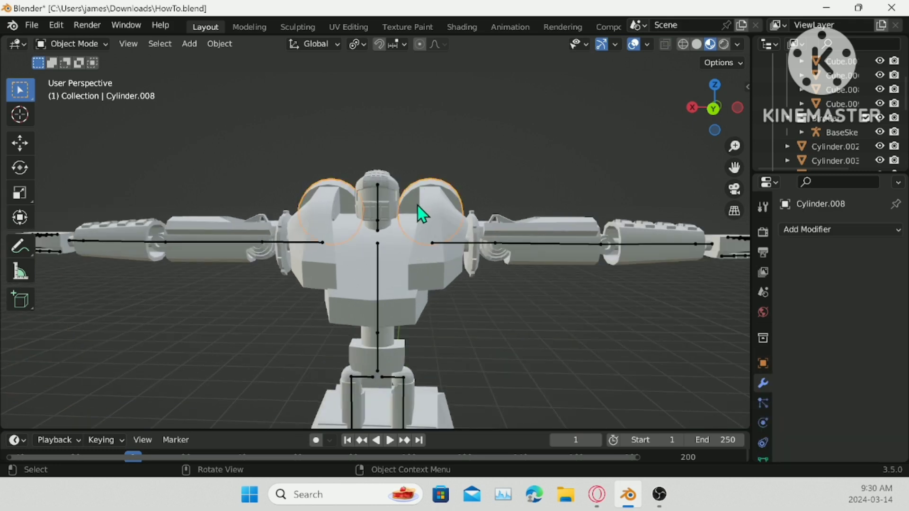
shift+click(418, 205)
right_click(498, 164)
click(462, 137)
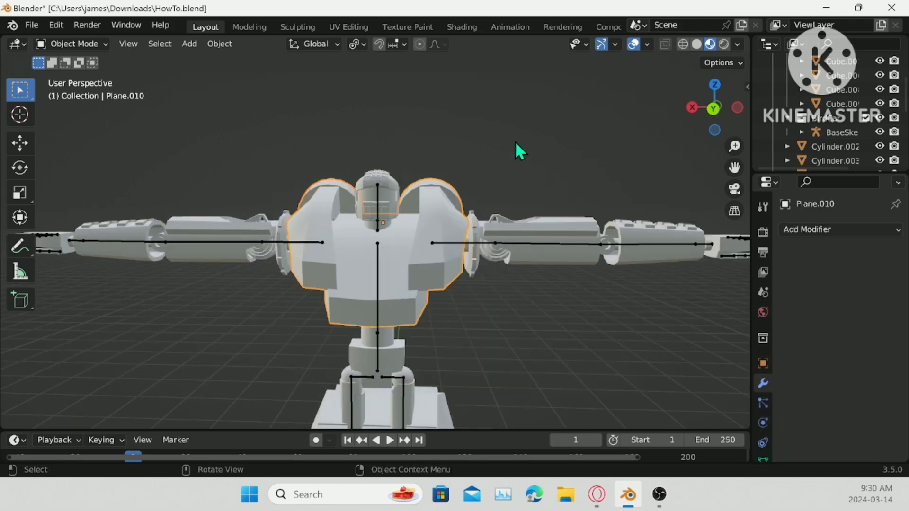
scroll(515, 142, down, 2)
middle_drag(504, 178, 512, 182)
key(ctrl+s)
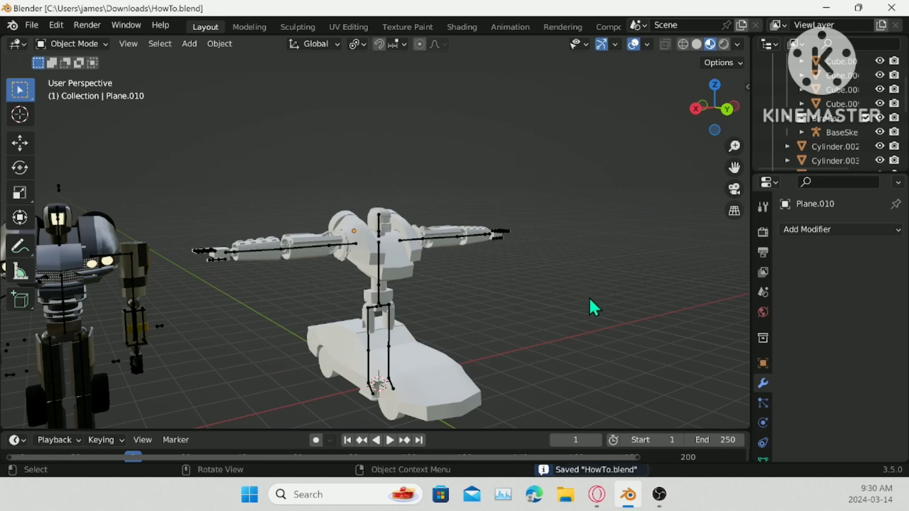
- Hide the front body sections of the white car together with its front wheels
middle_drag(591, 303, 560, 217)
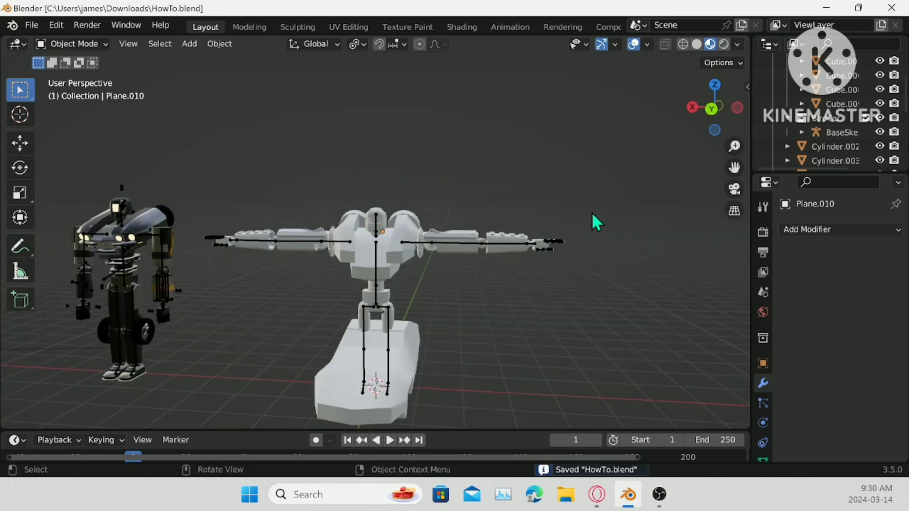
shift+middle_drag(484, 308, 495, 331)
scroll(424, 271, up, 2)
click(402, 303)
scroll(405, 248, up, 3)
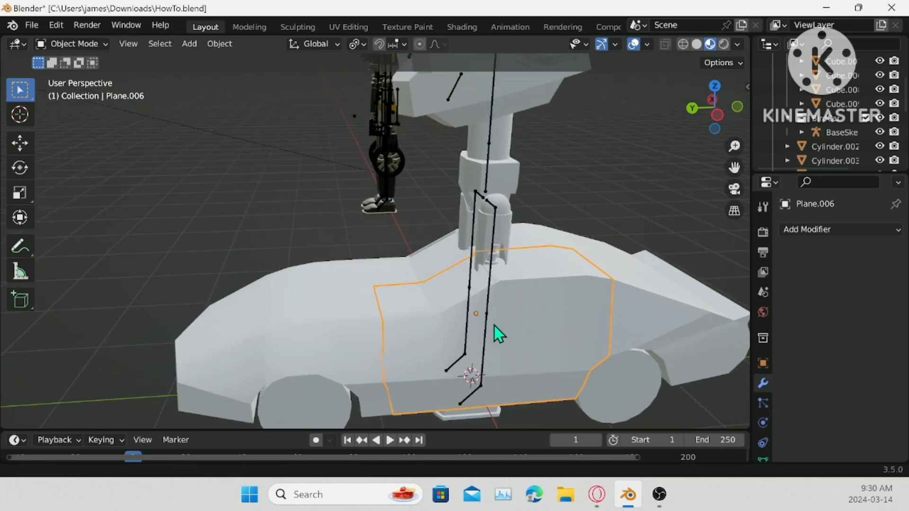
shift+click(341, 310)
middle_drag(342, 310, 389, 314)
scroll(389, 314, down, 3)
key(b)
middle_drag(336, 297, 368, 310)
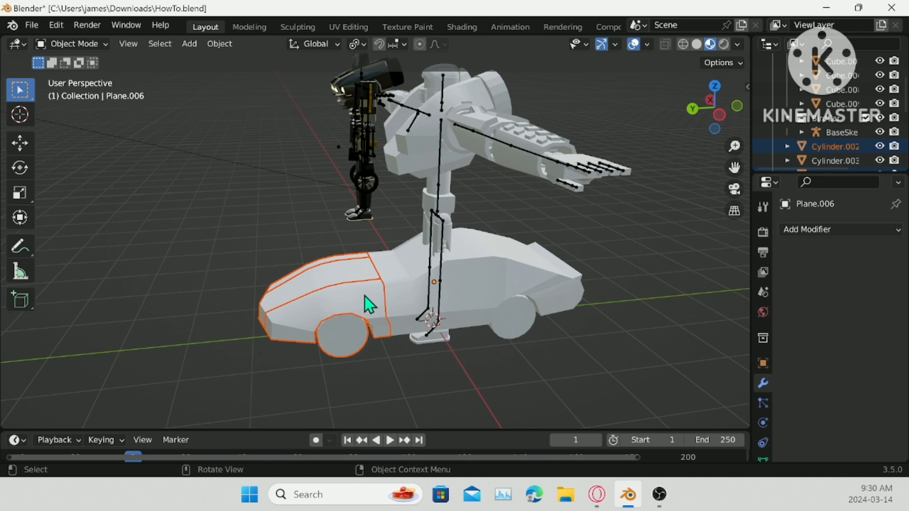
key(h)
- Hide the middle cabin sections of the white car to expose the robot's legs
middle_drag(365, 300, 457, 279)
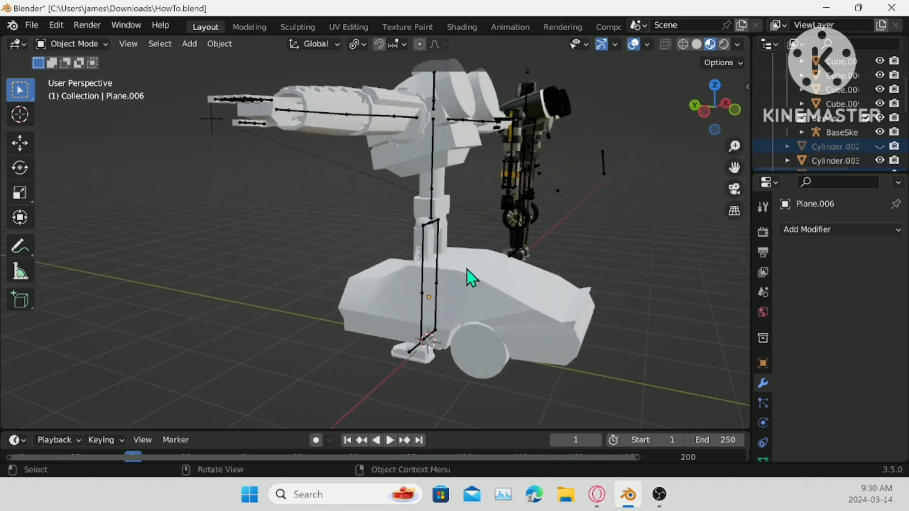
click(466, 270)
middle_drag(465, 272, 373, 338)
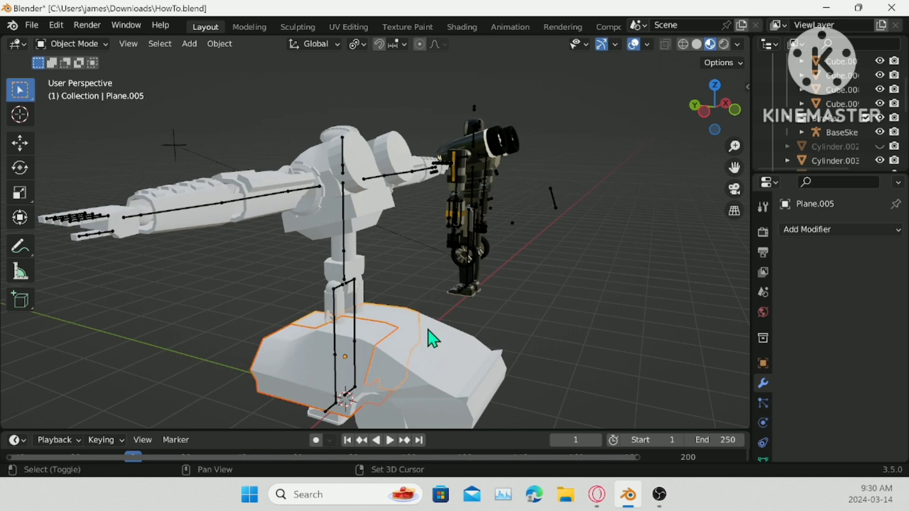
key(g)
key(Escape)
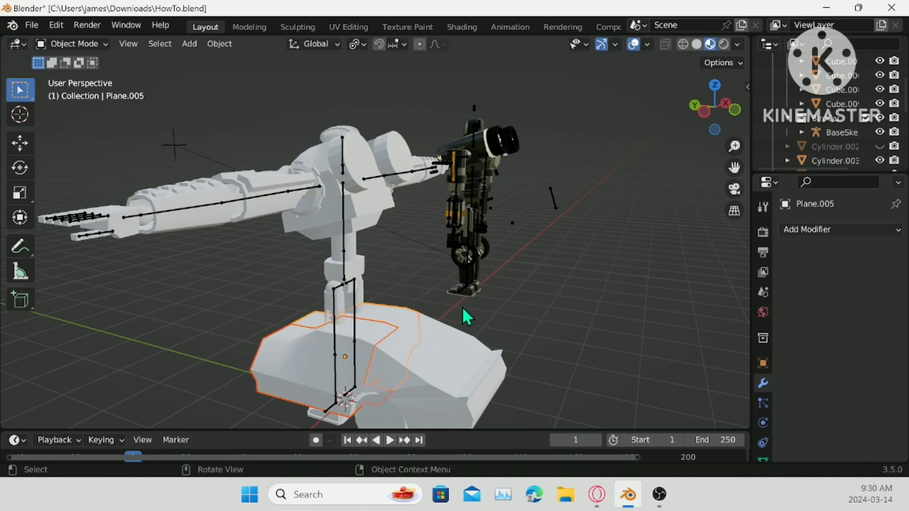
middle_drag(462, 309, 607, 282)
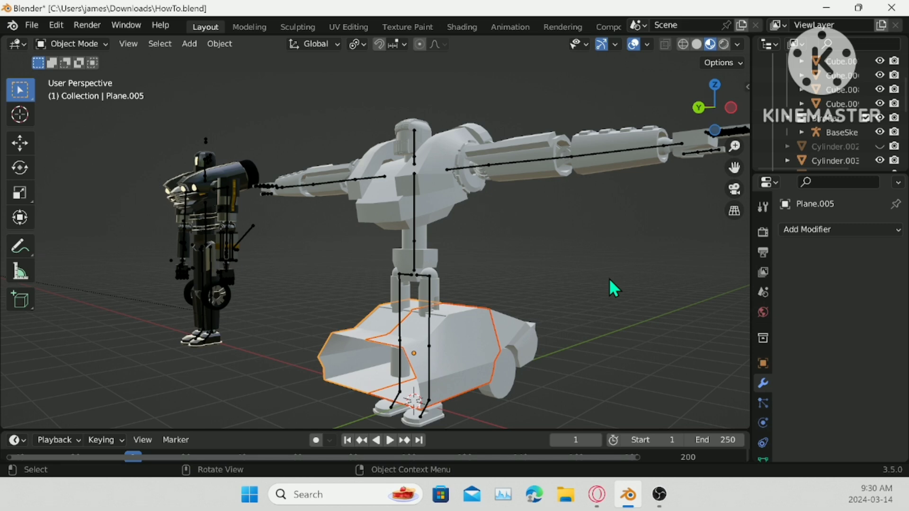
key(h)
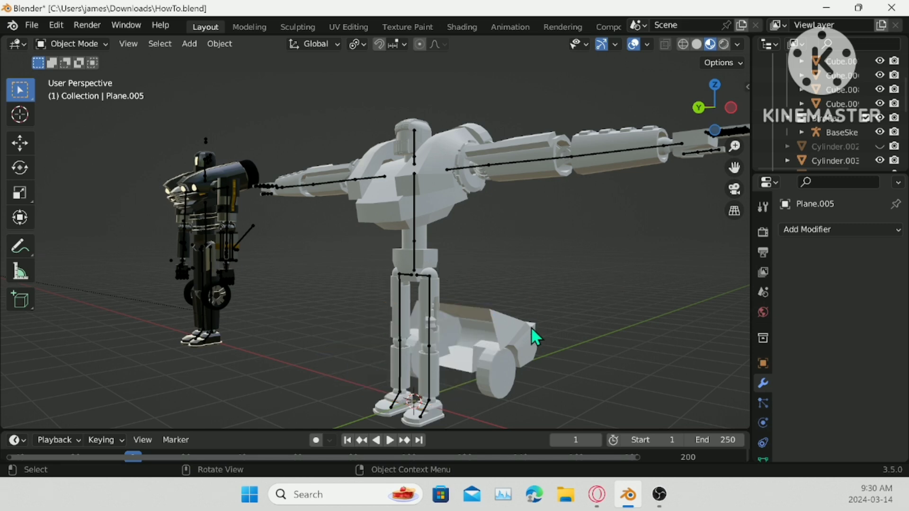
- Set the origins of the car's rear body sections and both rear wheels to their own geometry
middle_drag(533, 331, 472, 312)
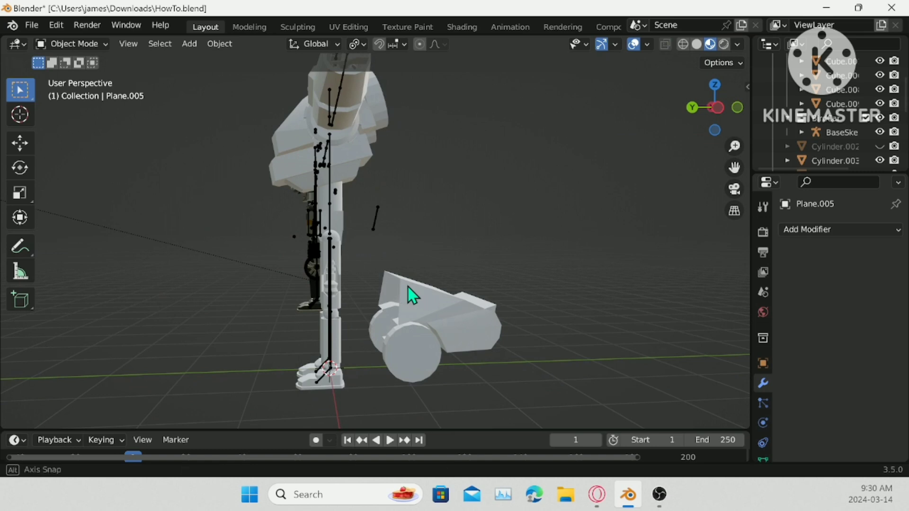
middle_drag(408, 286, 426, 285)
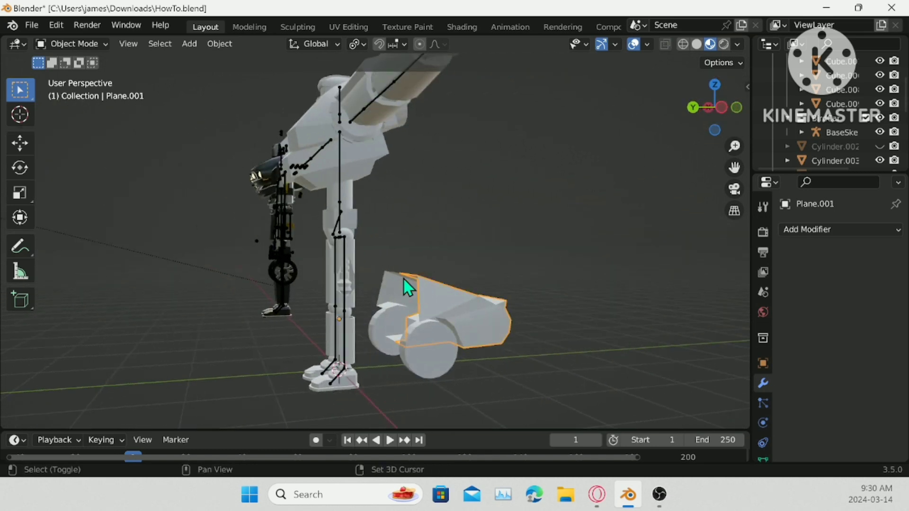
click(403, 280)
click(479, 309)
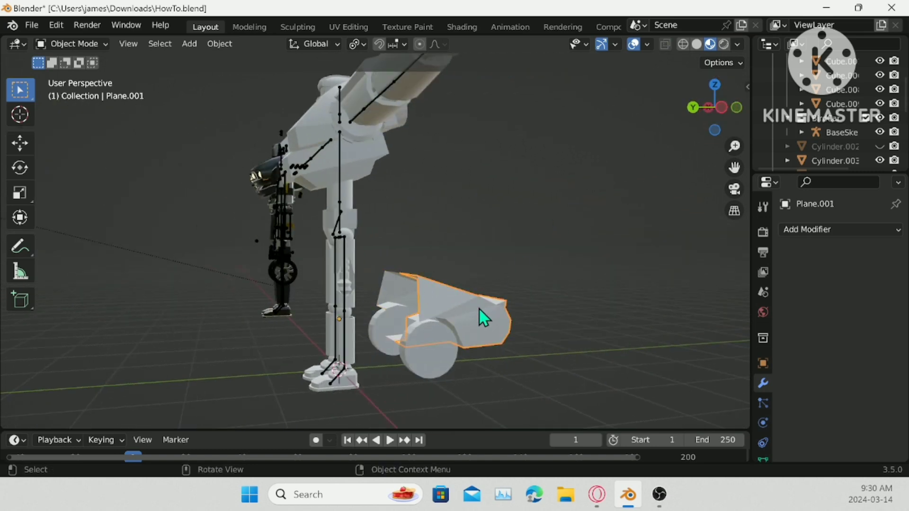
shift+drag(406, 280, 519, 318)
right_click(519, 318)
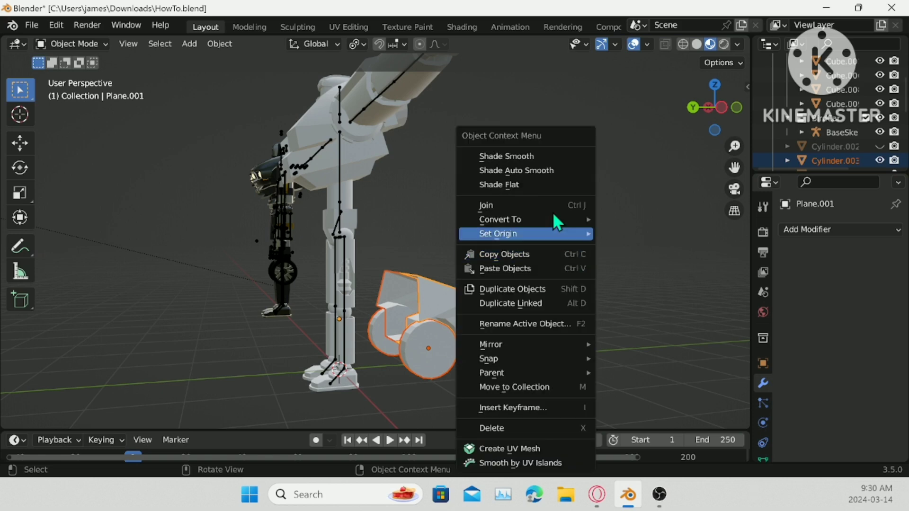
mouse_move(519, 232)
click(650, 248)
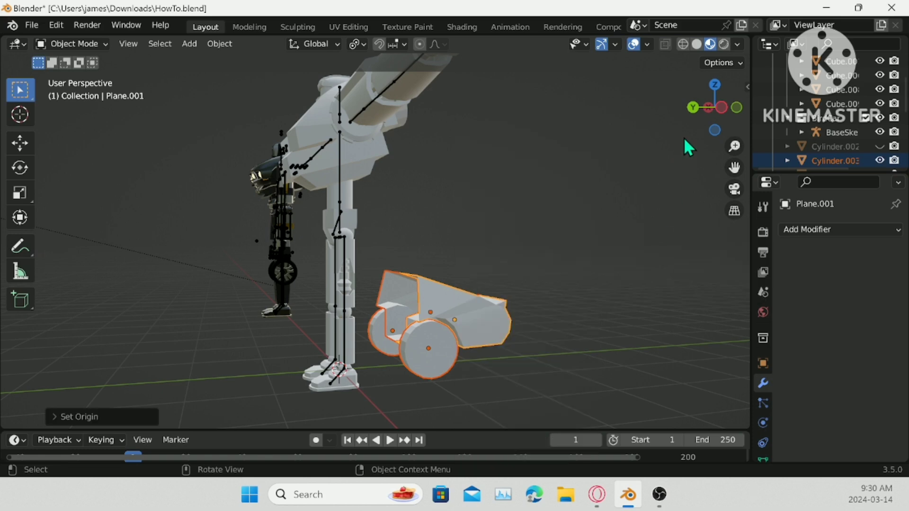
- Try to rotate a rear body section of the car upright in the side view and move it toward the robot's legs
click(710, 107)
scroll(481, 314, up, 3)
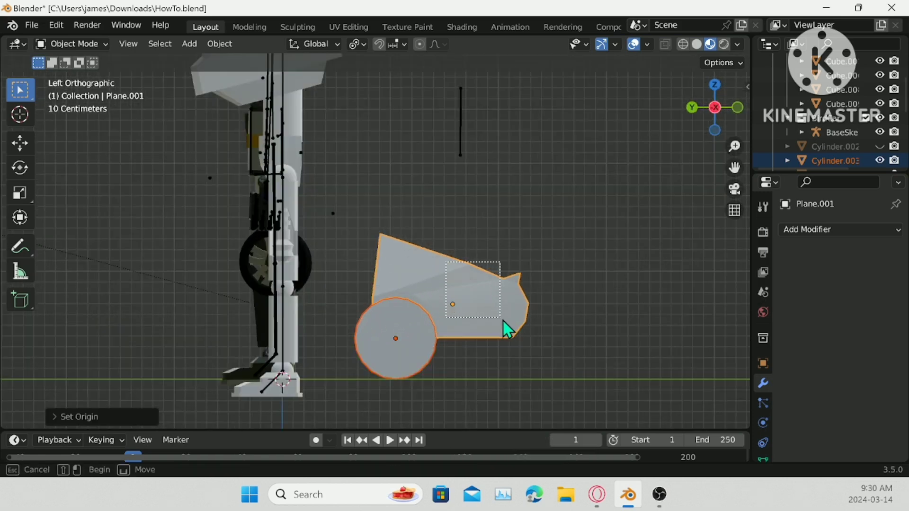
click(504, 308)
key(r)
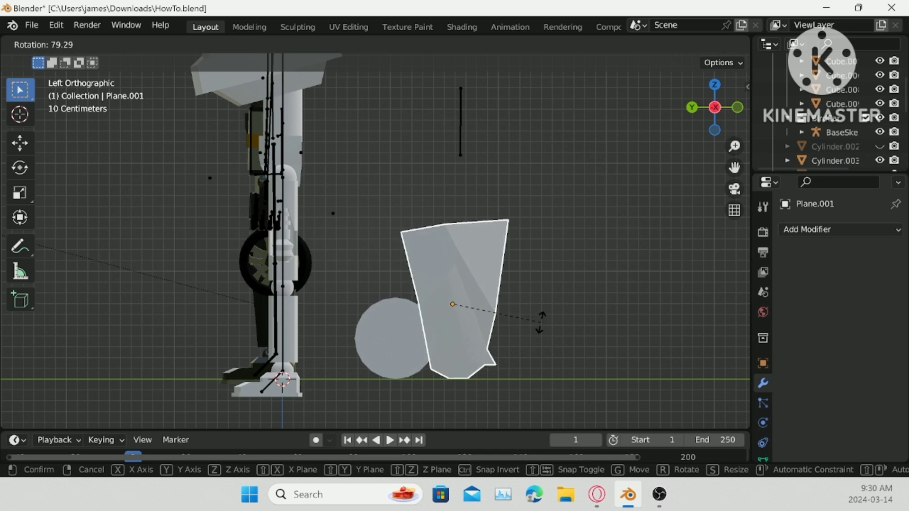
click(541, 330)
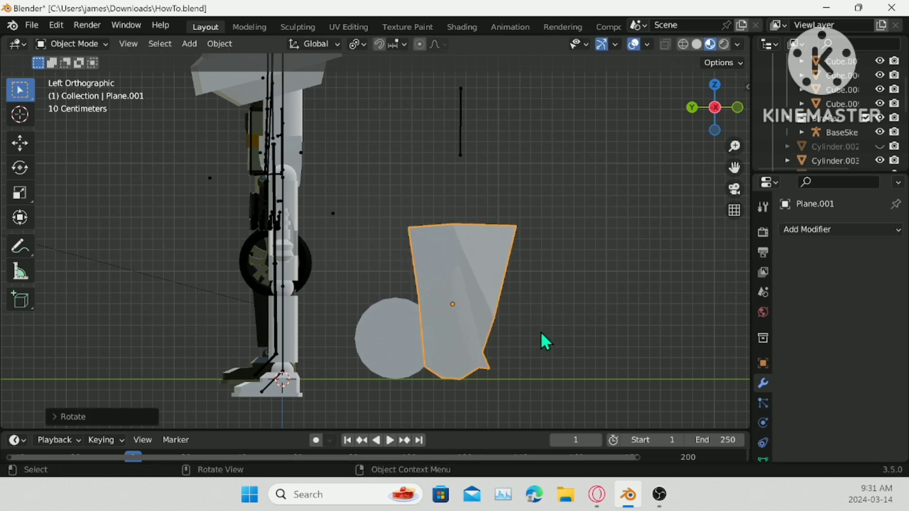
key(g)
click(374, 290)
middle_drag(396, 308, 479, 310)
key(ctrl+z)
key(ctrl+z)
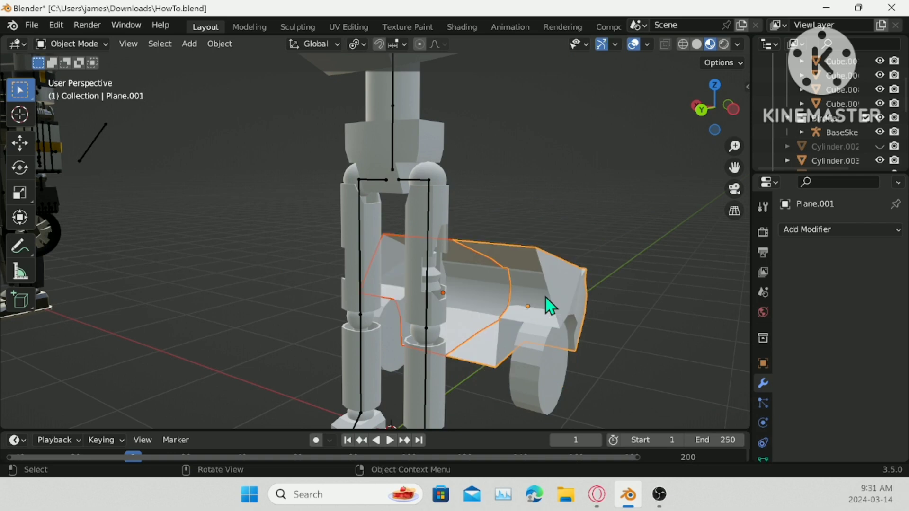
- Hide the car's rear body sections, leaving the two rear wheels beside the robot's legs
key(h)
middle_drag(544, 296, 518, 325)
- Try to place one rear wheel at knee height and shift it 0.226 m along X against the outside of the leg
click(469, 325)
shift+click(413, 314)
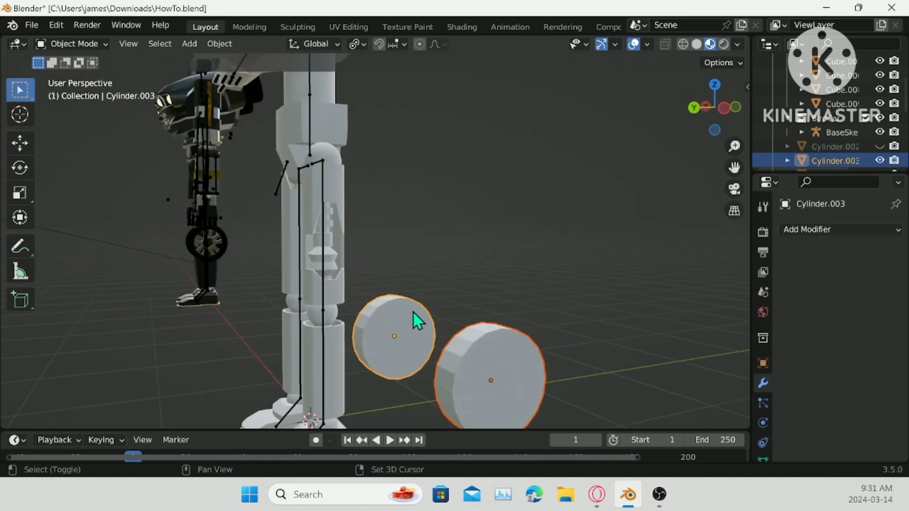
middle_drag(414, 314, 442, 318)
click(482, 324)
click(705, 107)
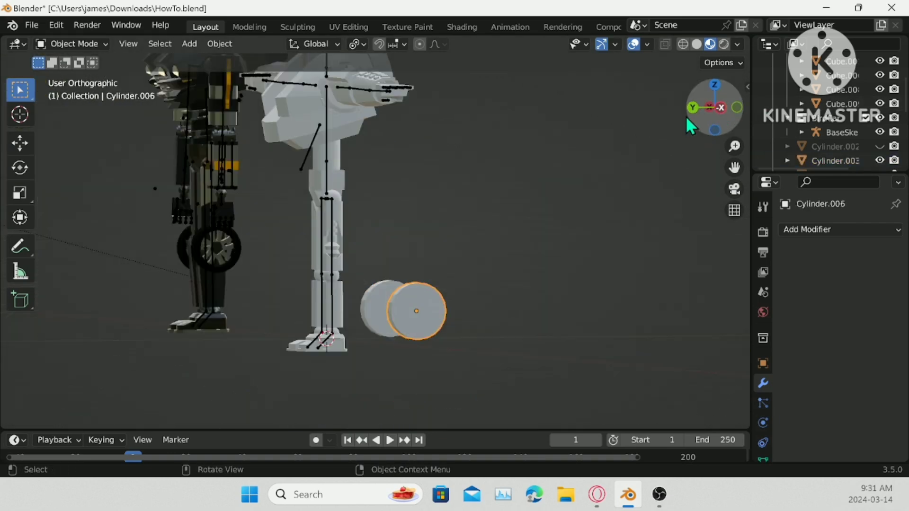
key(shift+d)
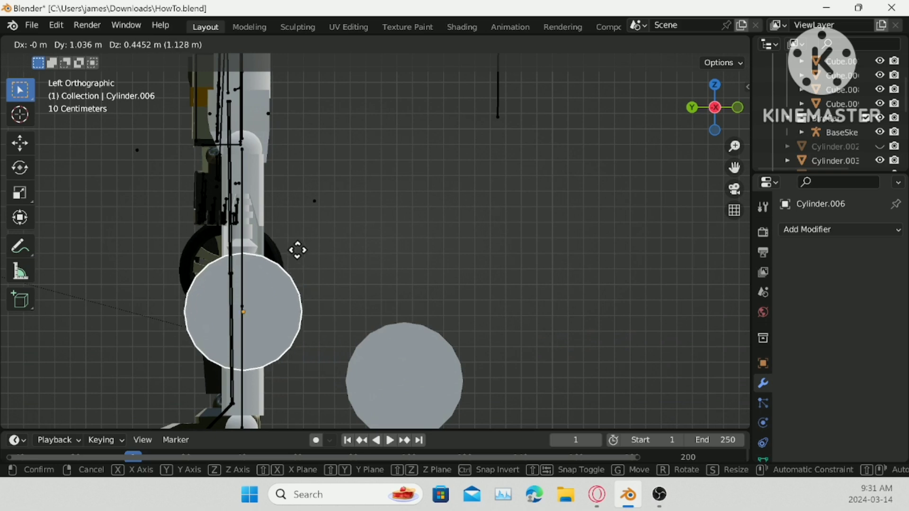
click(300, 251)
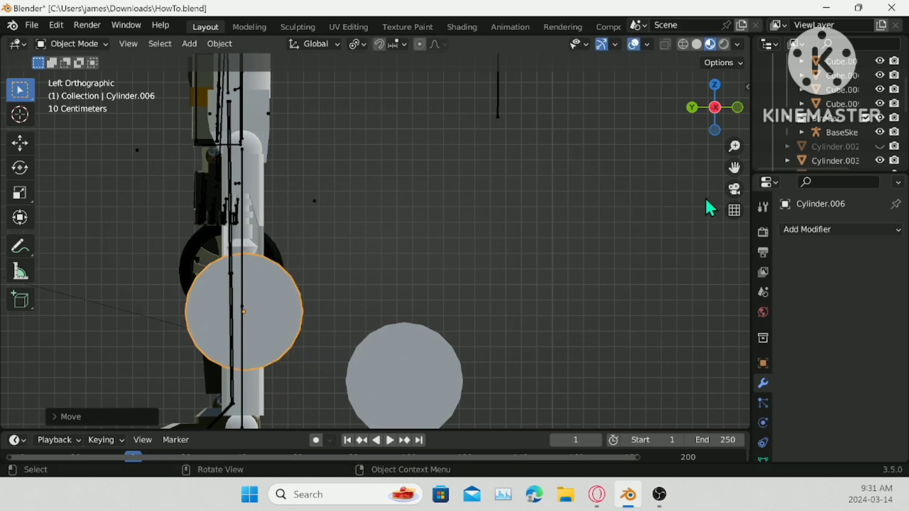
click(694, 108)
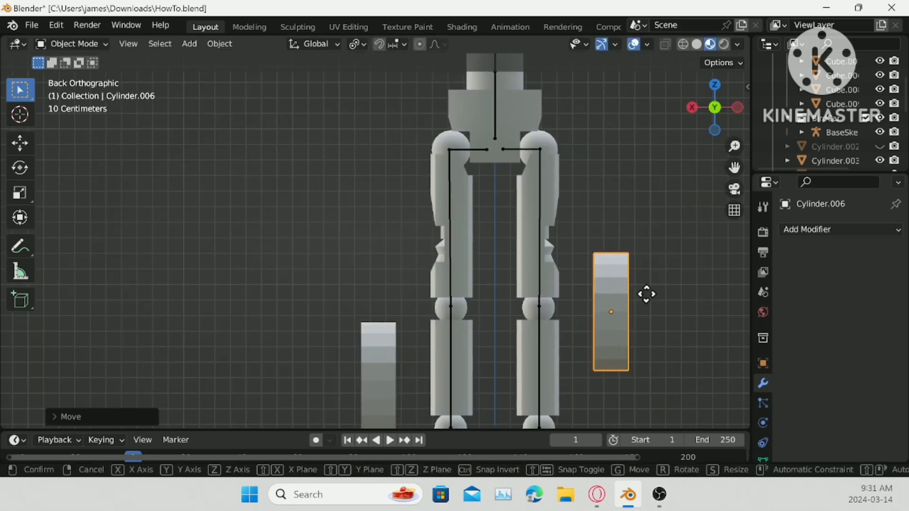
key(g)
key(x)
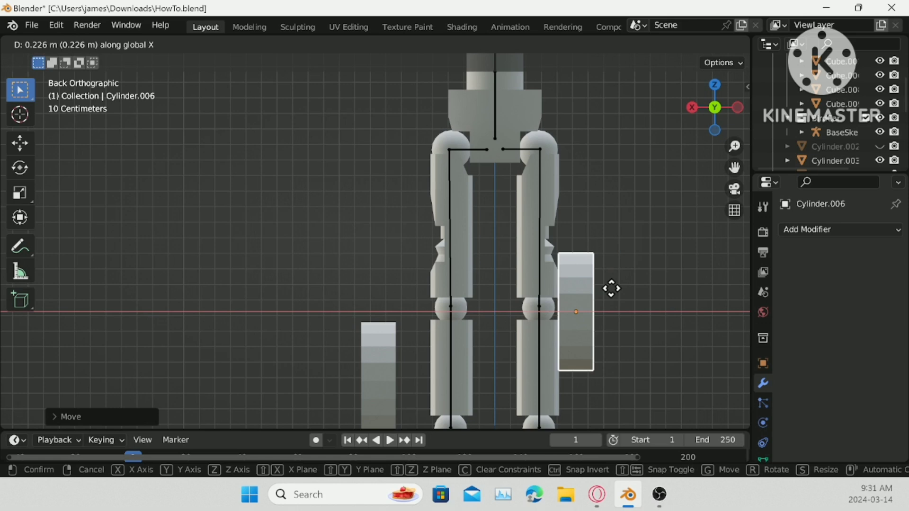
click(611, 289)
- Undo the moves that placed the rear wheel against the robot's leg
click(372, 373)
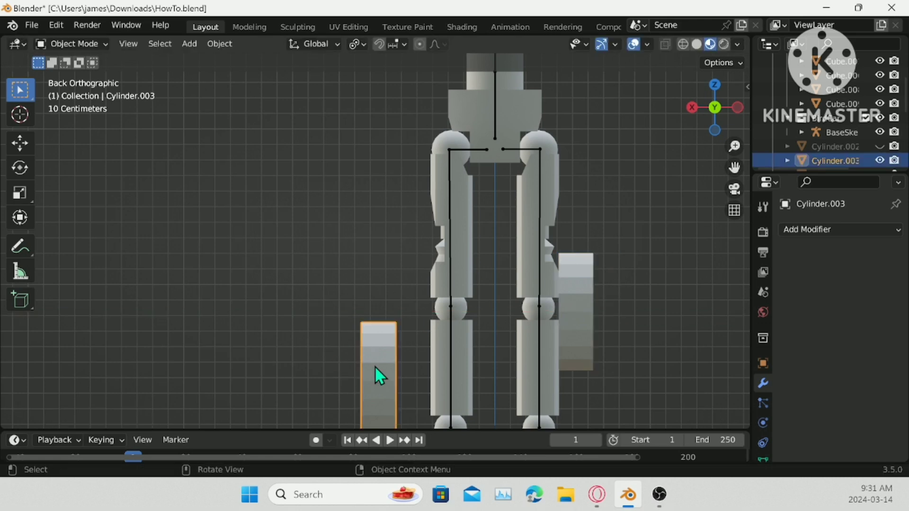
right_click(375, 371)
key(ctrl+z)
key(ctrl+z)
key(ctrl+z)
scroll(592, 290, down, 4)
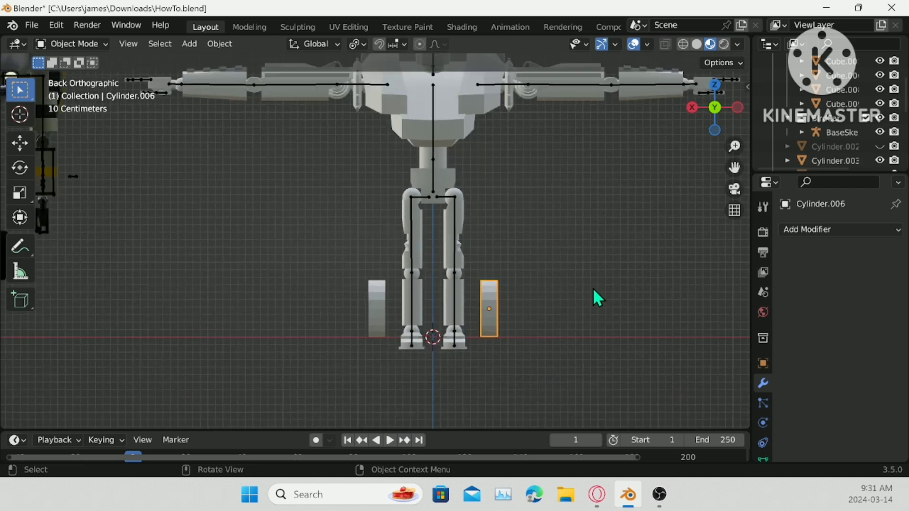
- Hide the selected rear wheel so that only the opposite one stays in the scene
middle_drag(592, 288, 379, 161)
key(h)
- Try to hide the remaining rear wheel and select the torso armor, and undo those changes
click(415, 301)
key(h)
click(398, 126)
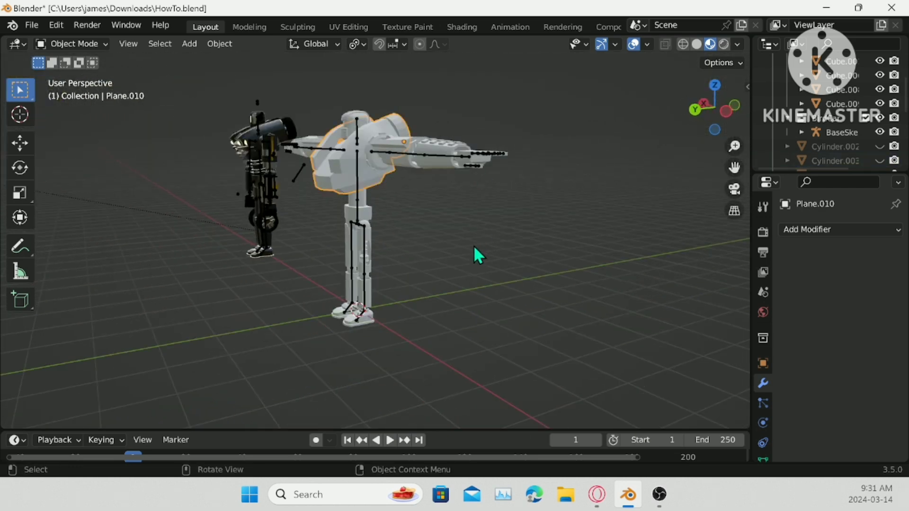
click(498, 303)
key(ctrl+z)
key(ctrl+z)
key(ctrl+z)
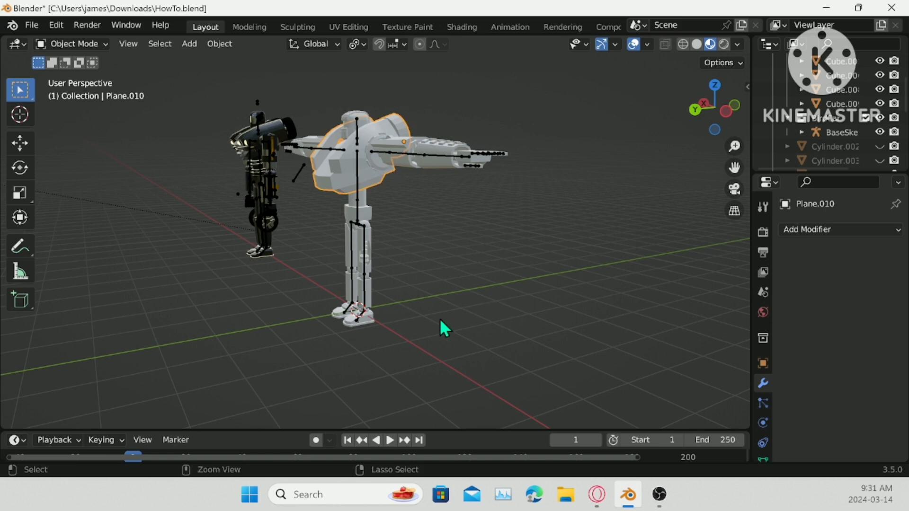
key(shift+d)
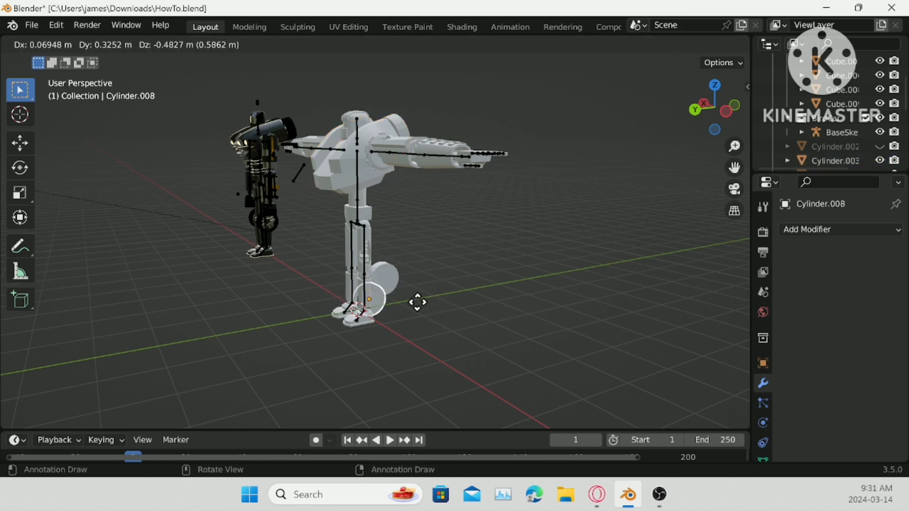
right_click(416, 303)
key(ctrl+z)
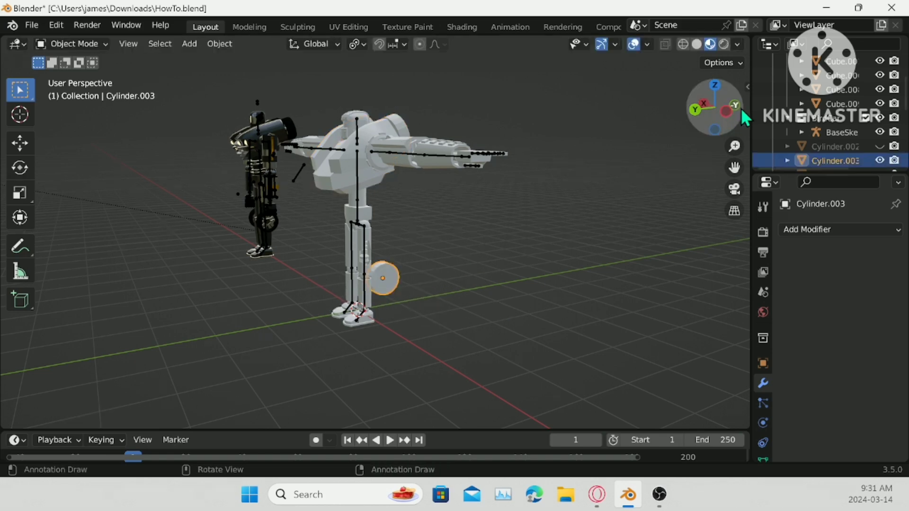
- Move the remaining rear wheel in the side view so its center lines up with the robot's knee joint
click(725, 110)
scroll(485, 244, up, 7)
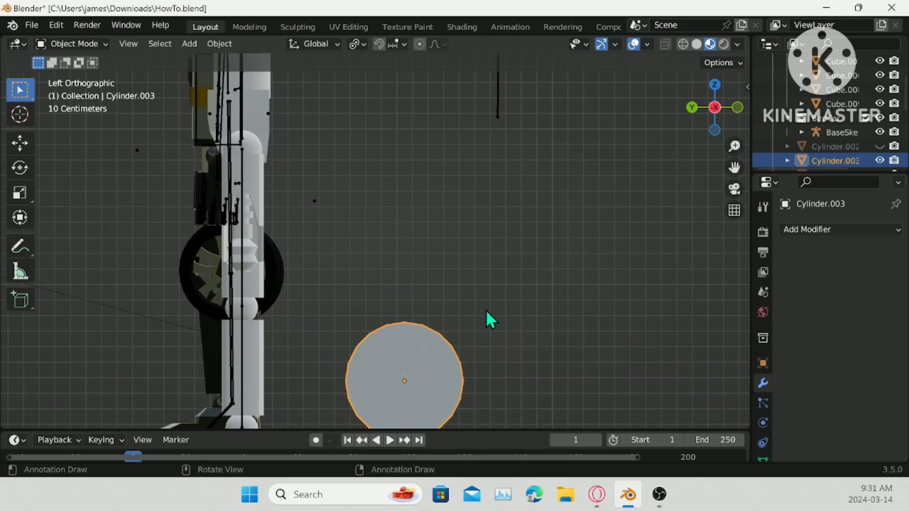
key(g)
click(322, 237)
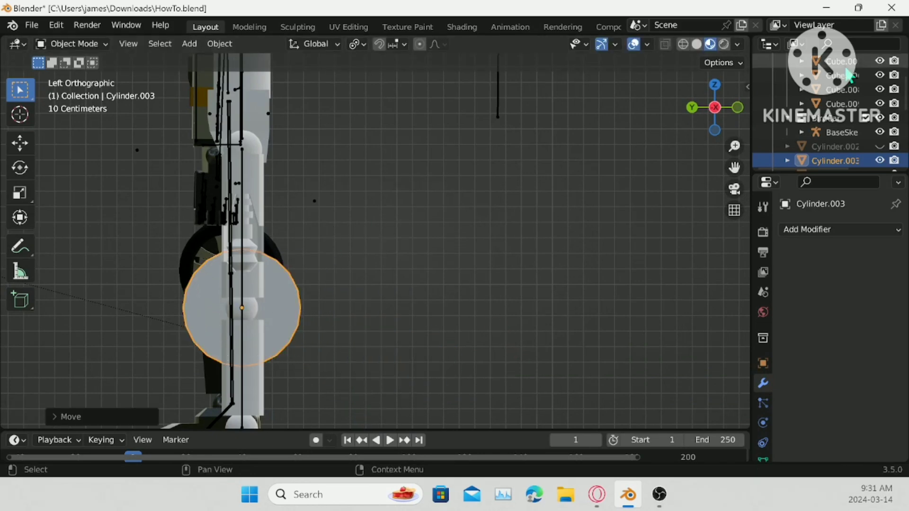
- Move the wheel along the X axis in the back view until it sits beside the nearest knee
click(692, 108)
key(g)
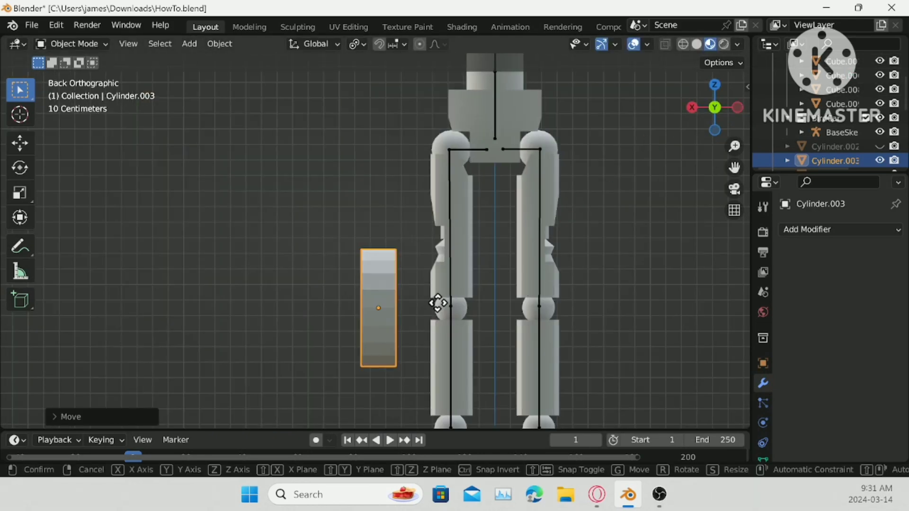
key(x)
click(464, 303)
scroll(463, 304, down, 4)
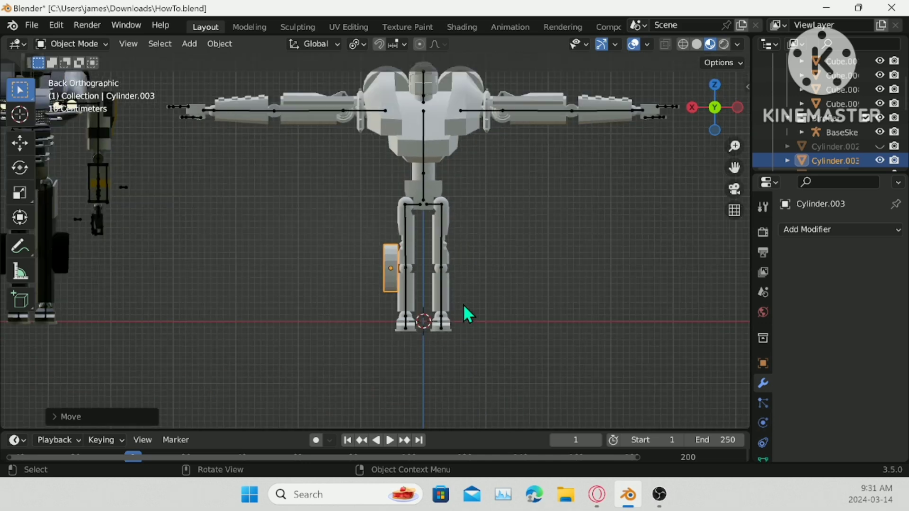
scroll(464, 308, up, 4)
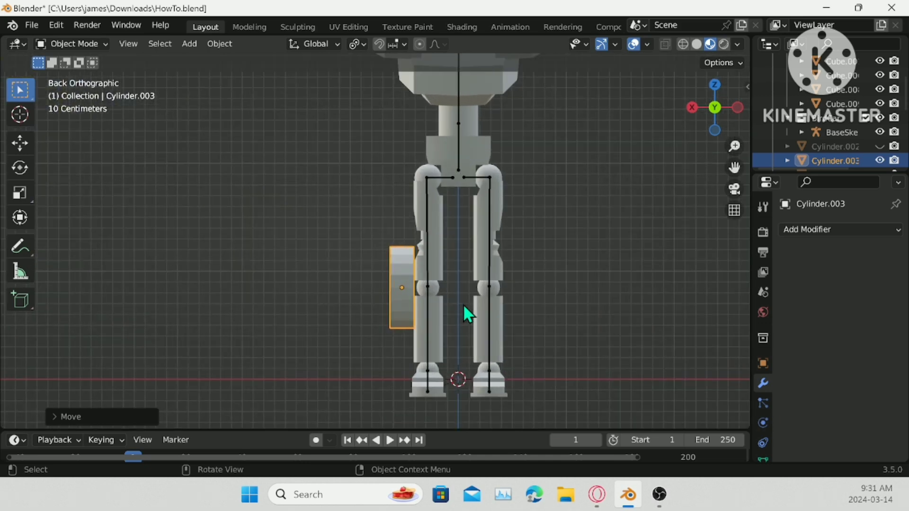
- Scale the wheel down and shift it along X so it touches the outer side of the leg at the knee
key(s)
click(492, 288)
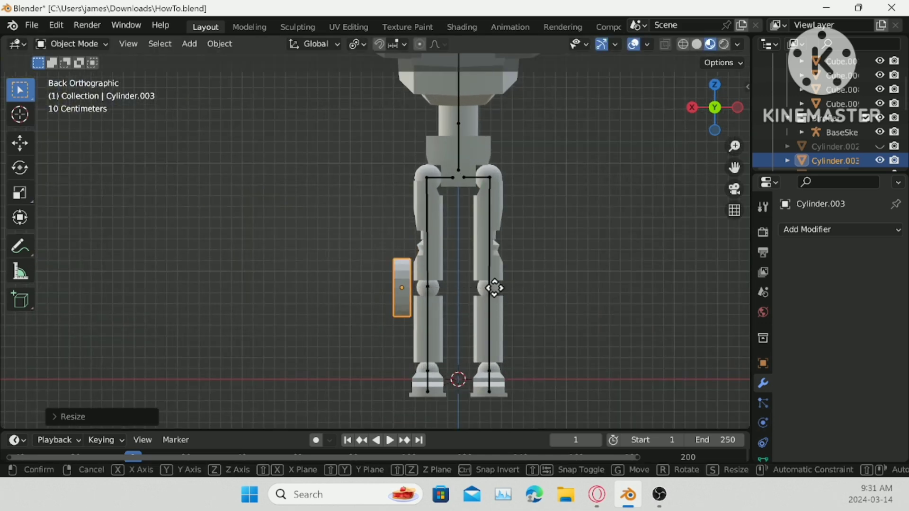
key(g)
key(x)
click(498, 288)
- Duplicate the knee wheel and move the copy along X to the outer side of the opposite knee
key(shift+d)
key(x)
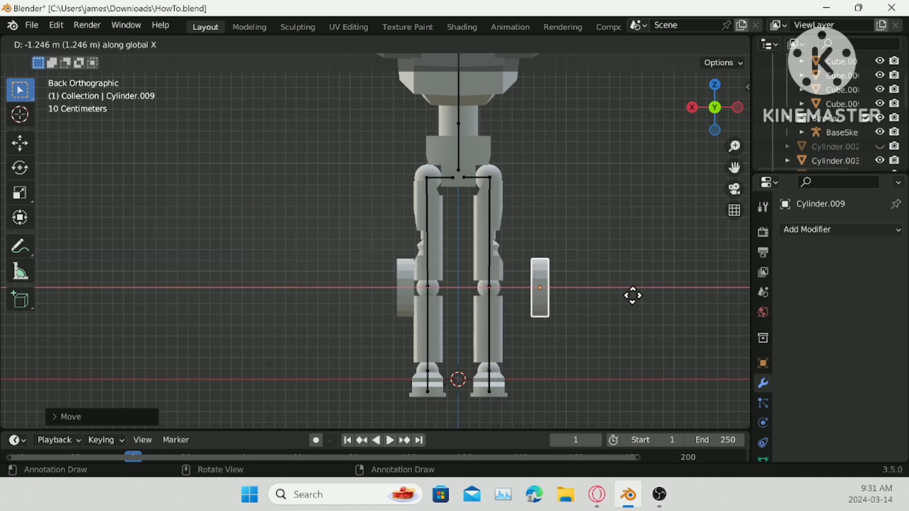
click(602, 292)
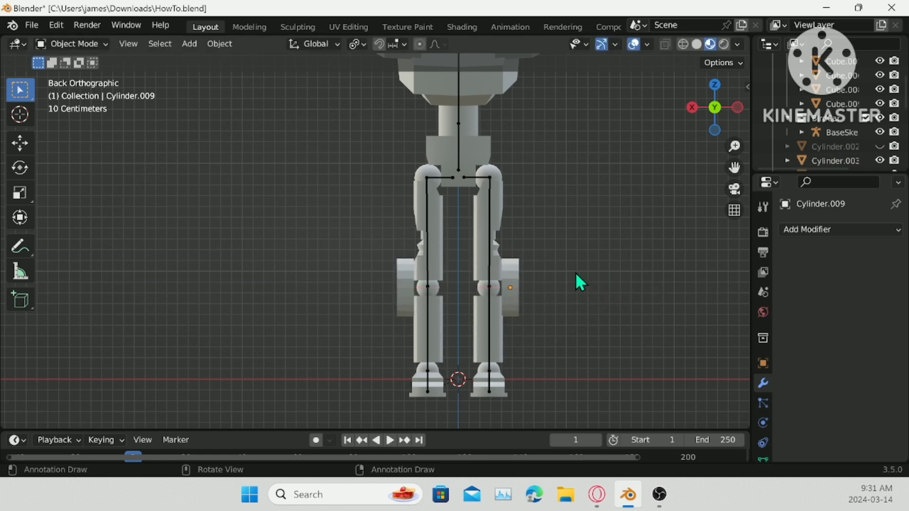
- Join each knee wheel with the leg mesh on its own side and save the file
middle_drag(575, 271, 433, 246)
click(433, 246)
right_click(433, 239)
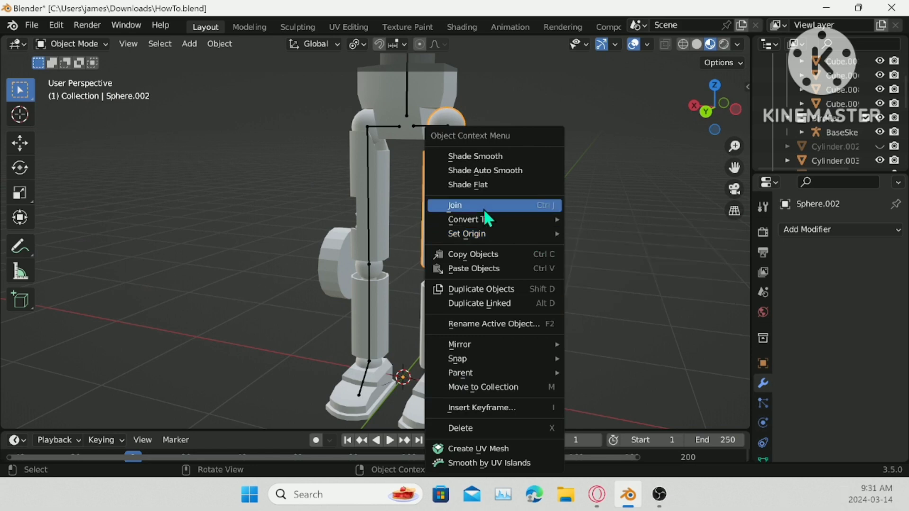
click(319, 248)
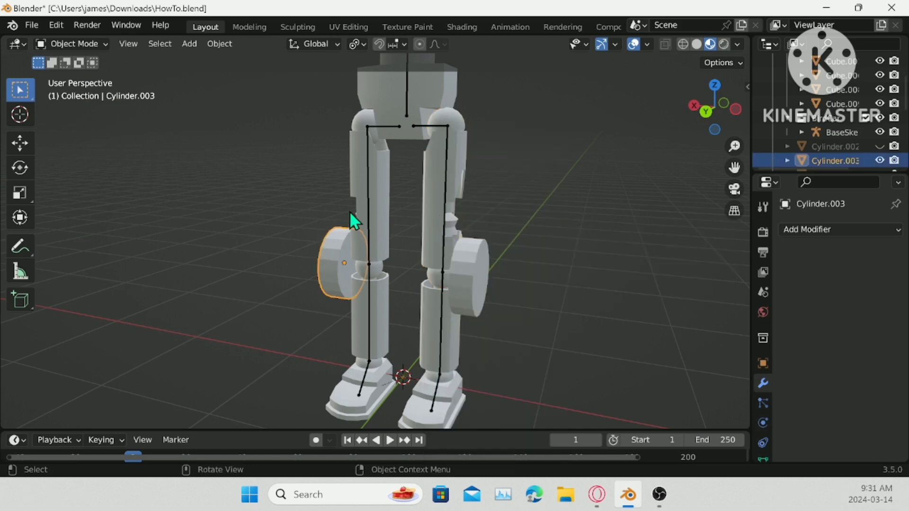
shift+click(350, 184)
right_click(343, 174)
click(343, 173)
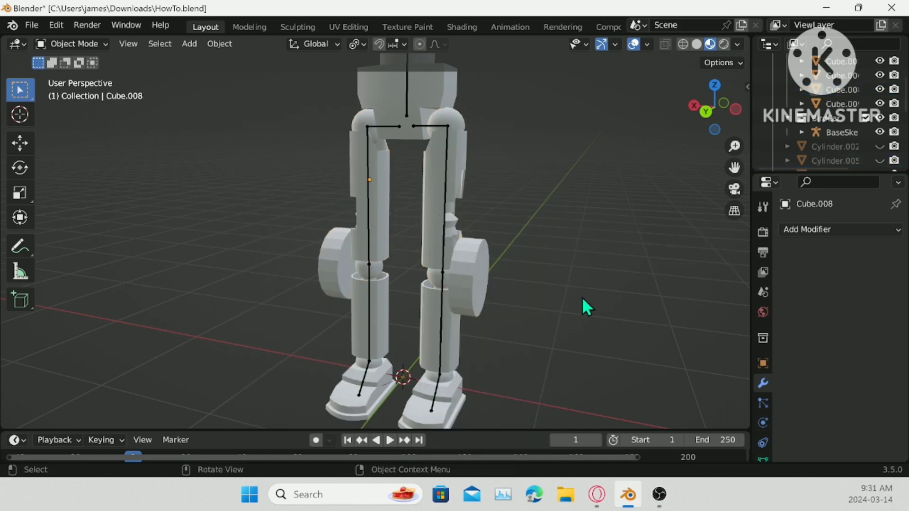
key(ctrl+s)
scroll(592, 289, down, 4)
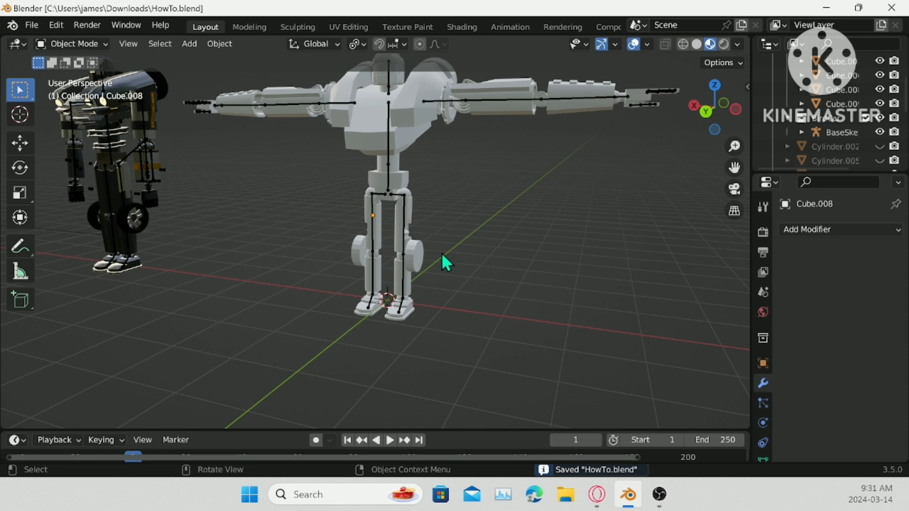
- Check in Edit Mode that the wheel belongs to the leg mesh by selecting its linked geometry
click(426, 262)
key(Tab)
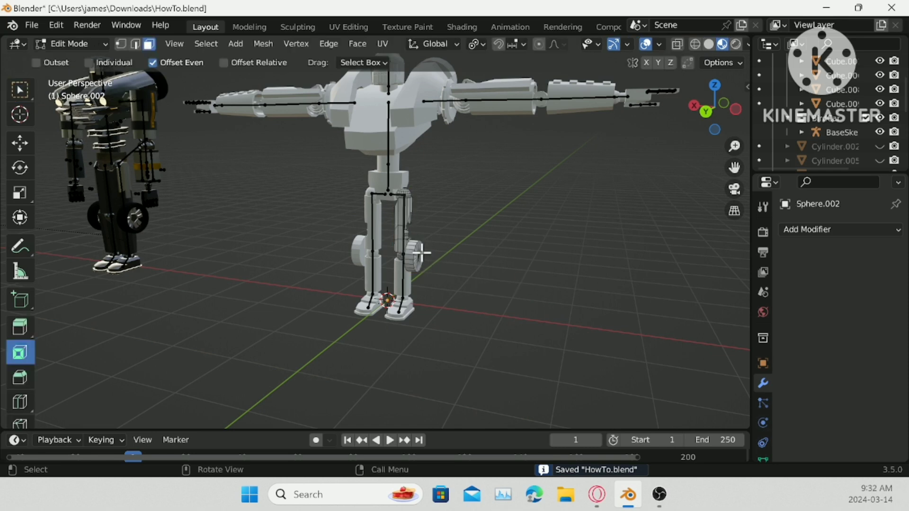
key(l)
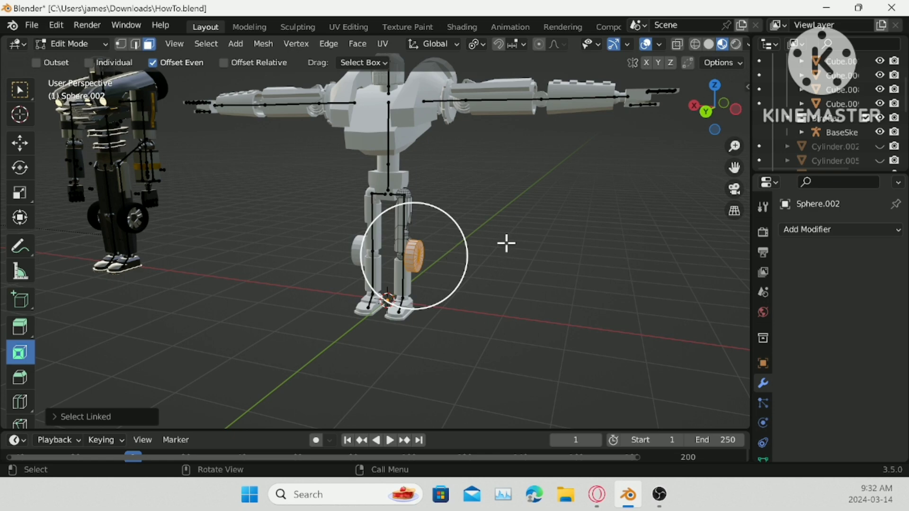
key(Tab)
- Select the knee wheel on the finished reference robot and examine how it sits against the leg
click(128, 223)
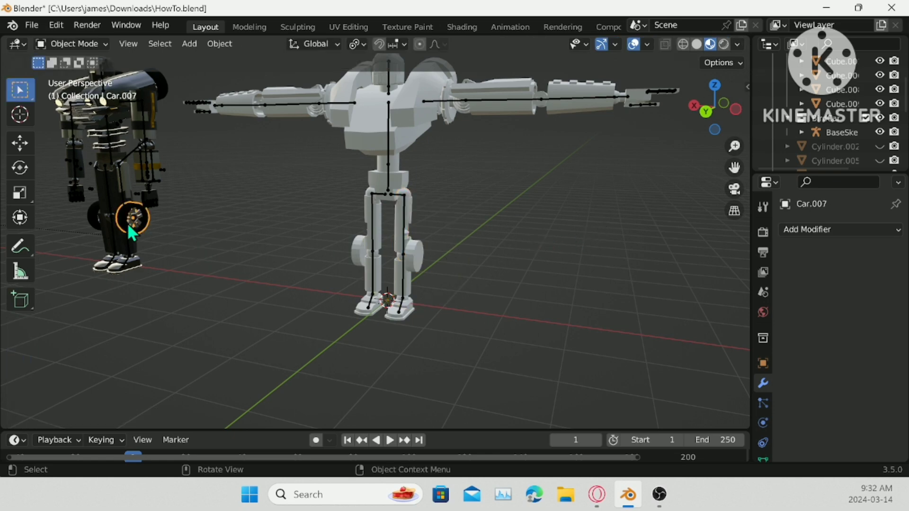
middle_drag(129, 225, 227, 215)
shift+middle_drag(133, 239, 302, 245)
scroll(301, 245, up, 5)
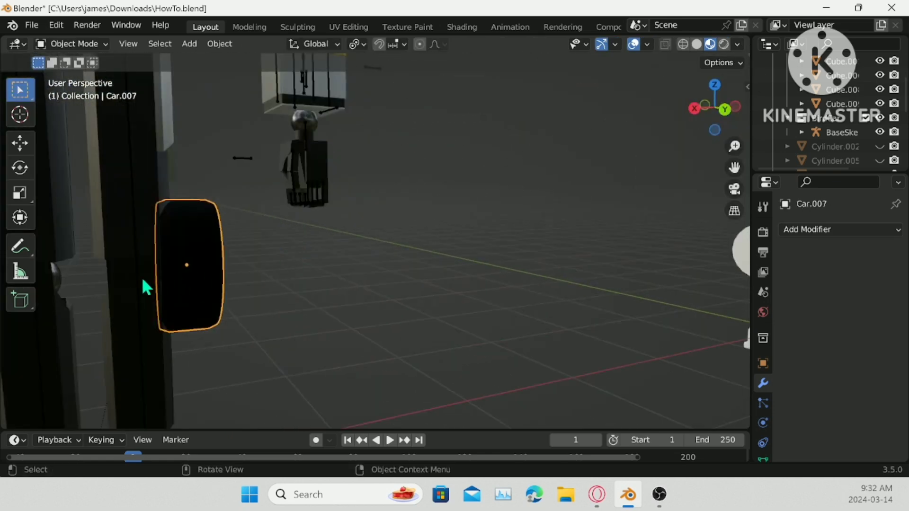
- Try rotating the reference robot's lower-leg bone in Pose Mode, cancel the rotation and return to Object Mode
click(57, 141)
click(76, 44)
click(78, 90)
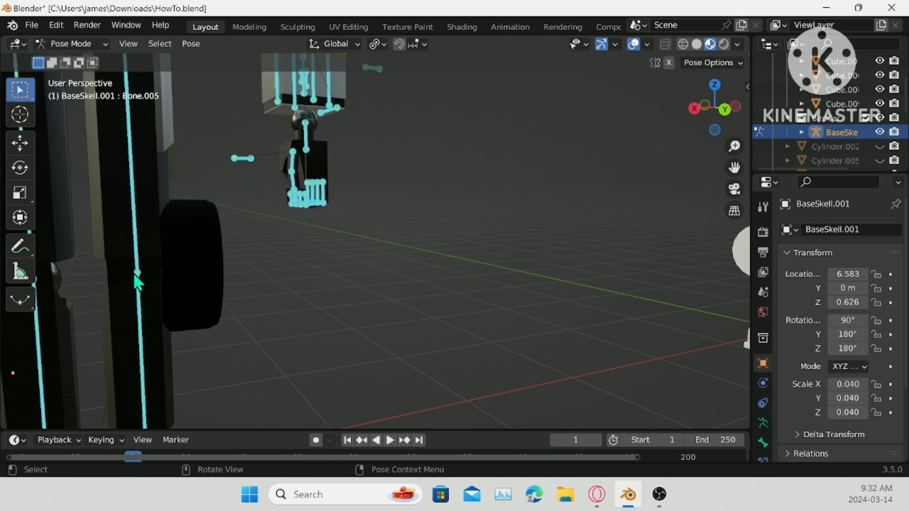
click(142, 308)
key(r)
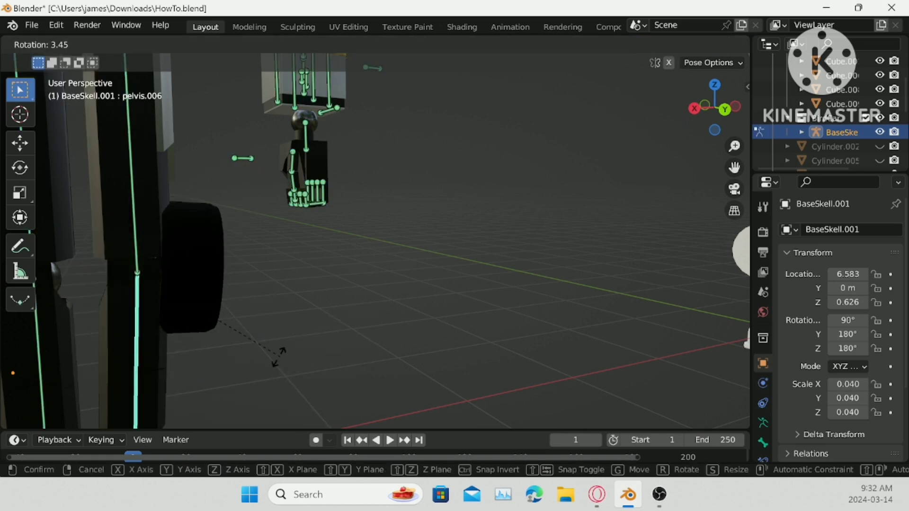
right_click(277, 354)
key(Tab)
scroll(277, 354, down, 5)
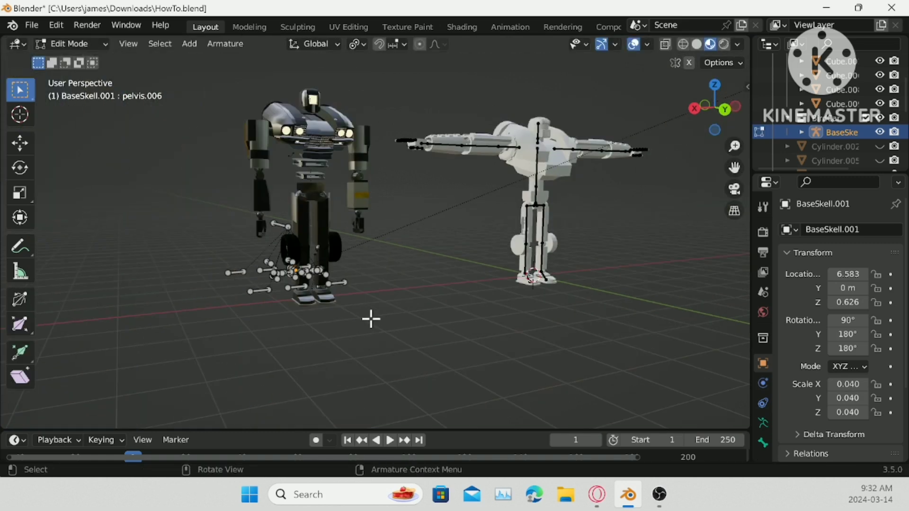
click(70, 44)
click(71, 58)
- Review the whole white robot with its knee wheels beside the finished reference and save the file
scroll(523, 259, up, 2)
scroll(523, 259, up, 2)
shift+middle_drag(591, 260, 469, 256)
scroll(520, 259, up, 3)
shift+middle_drag(427, 189, 459, 345)
scroll(458, 341, down, 4)
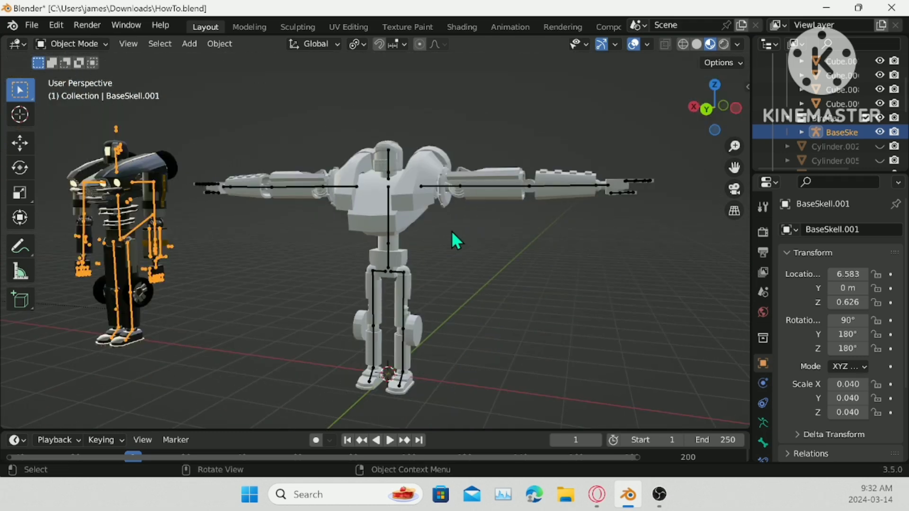
middle_drag(450, 231, 504, 248)
scroll(505, 248, down, 1)
key(ctrl+s)
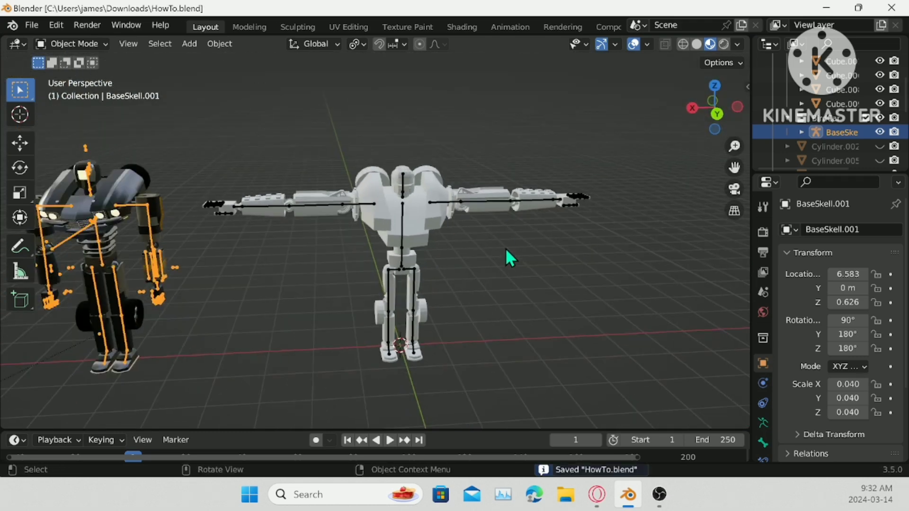
scroll(505, 248, up, 6)
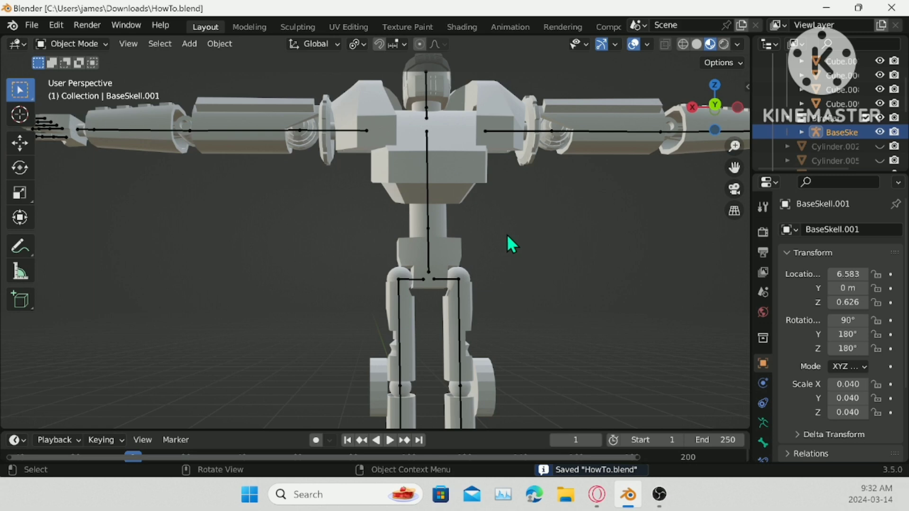
scroll(507, 234, down, 5)
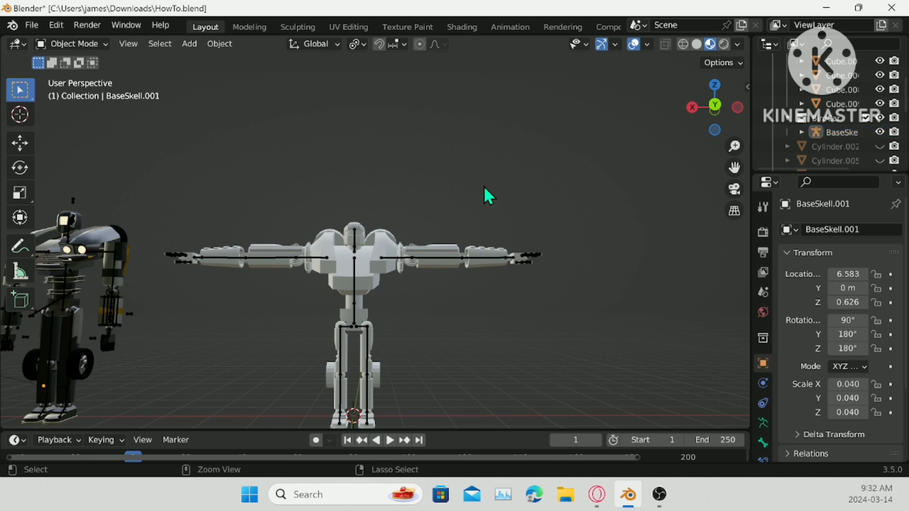
key(ctrl+s)
- Join the shoulder joint pieces with the torso armor mesh
scroll(485, 194, up, 5)
shift+middle_drag(398, 262, 381, 266)
scroll(557, 251, up, 1)
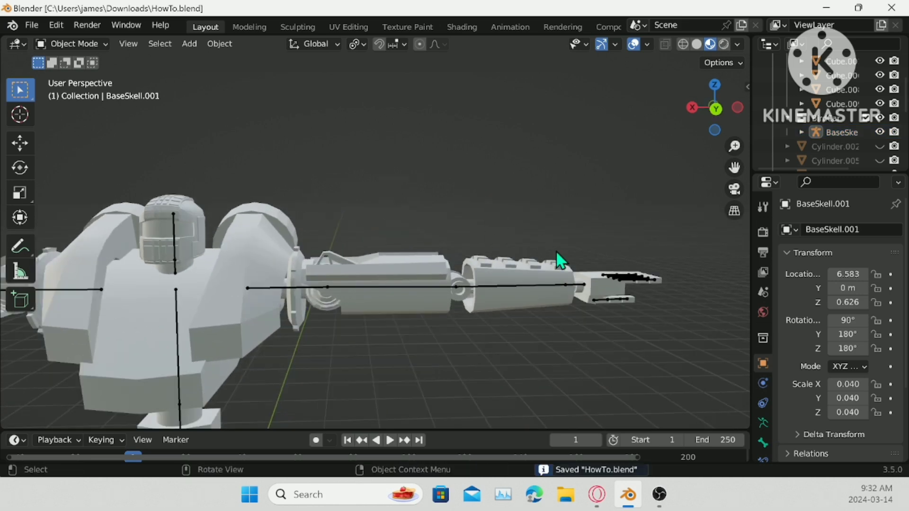
click(289, 288)
click(290, 282)
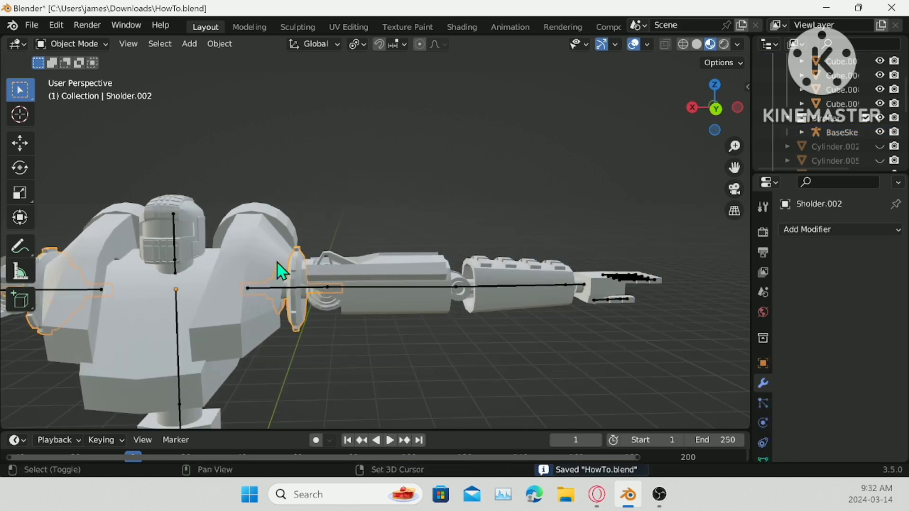
shift+click(277, 262)
right_click(332, 196)
click(332, 195)
middle_drag(336, 203, 497, 204)
- Parent the upper-arm mesh to the armature's matching upper-arm bone, using the Bone parent type in Pose Mode
click(173, 226)
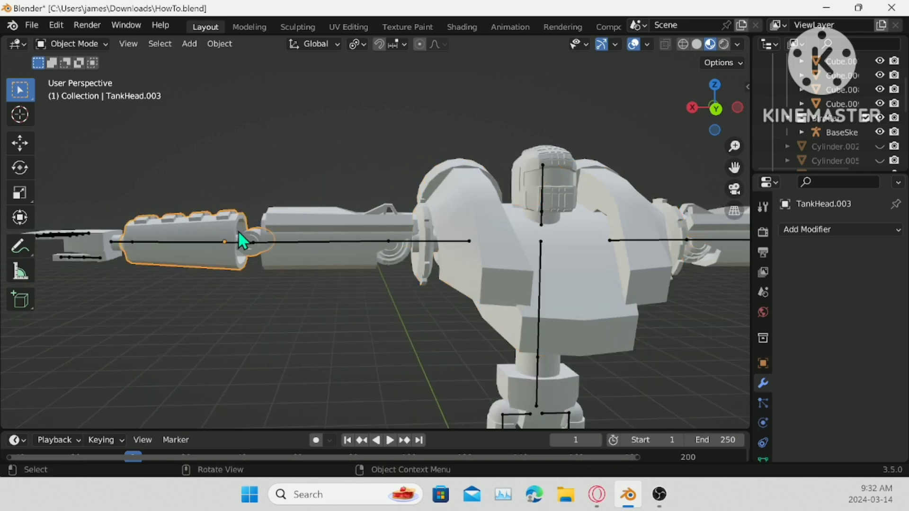
click(355, 240)
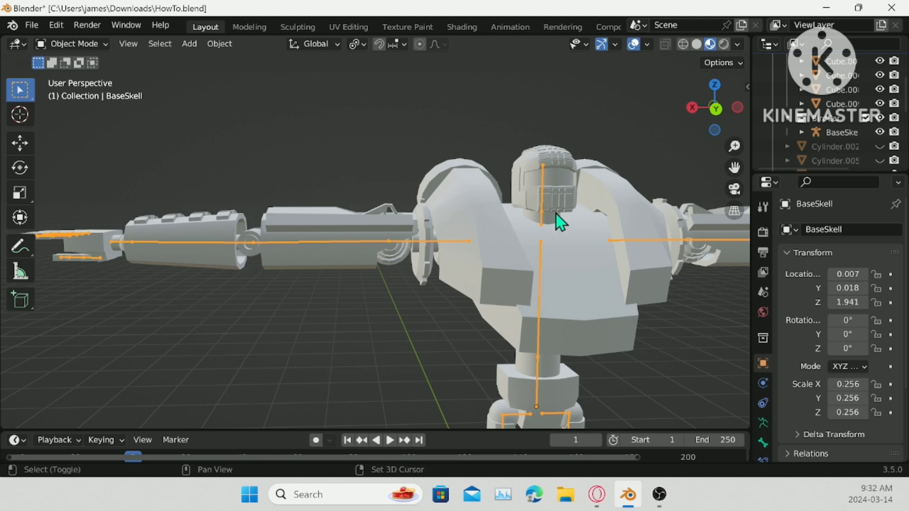
shift+click(331, 237)
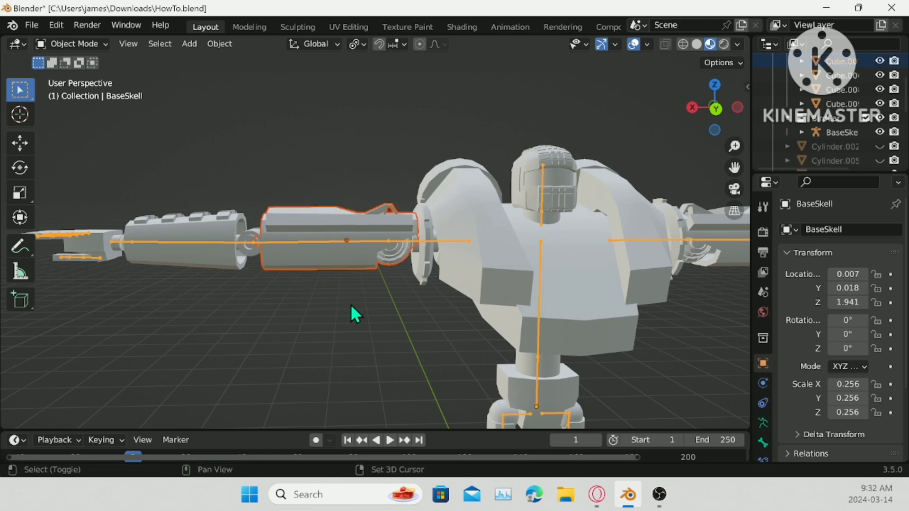
click(66, 43)
click(76, 92)
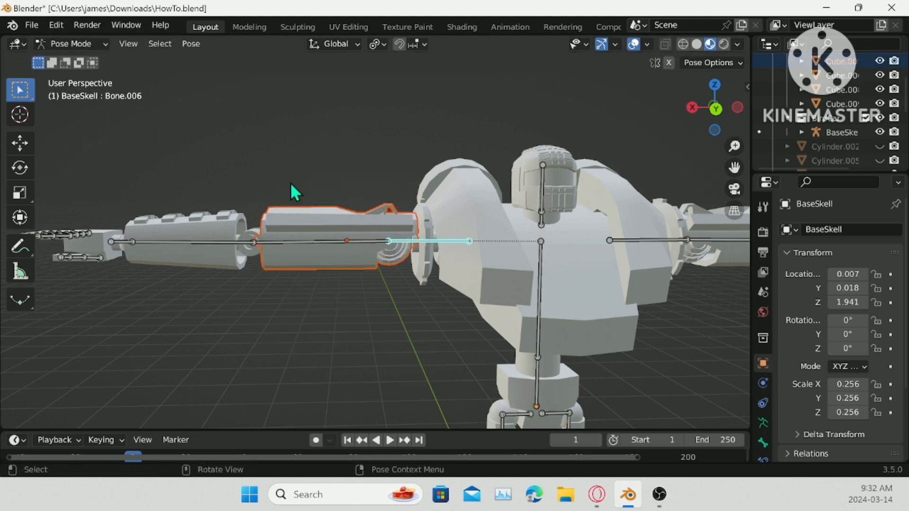
click(360, 242)
key(ctrl+p)
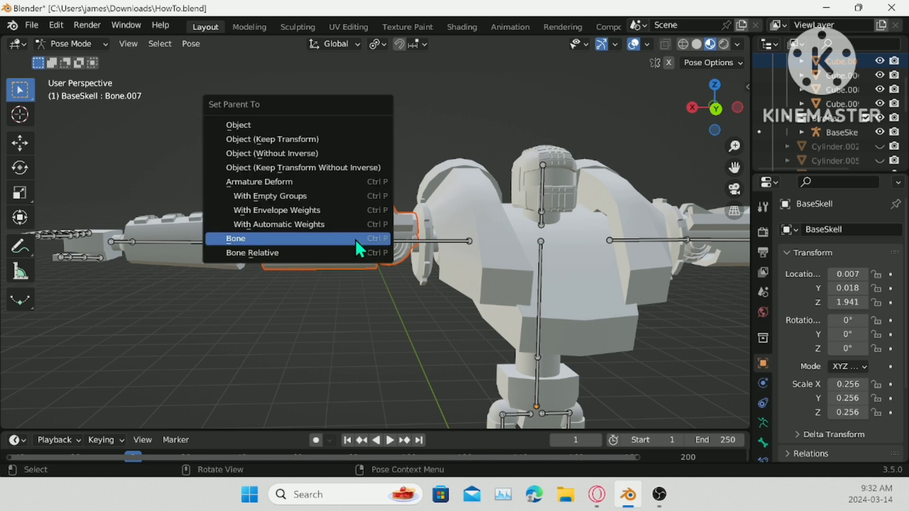
click(355, 240)
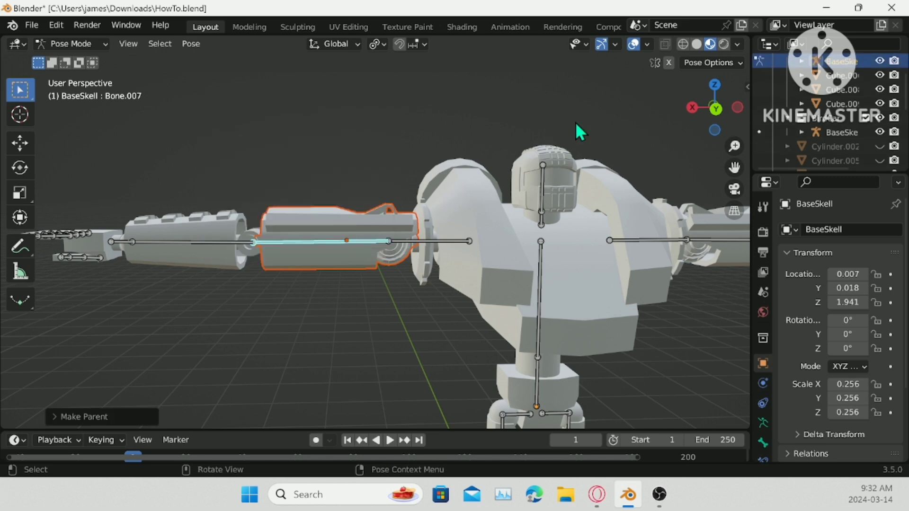
- Test the rigged arm in the back view by rotating the upper-arm and forearm bones downward, cancelling each rotation
click(718, 111)
key(r)
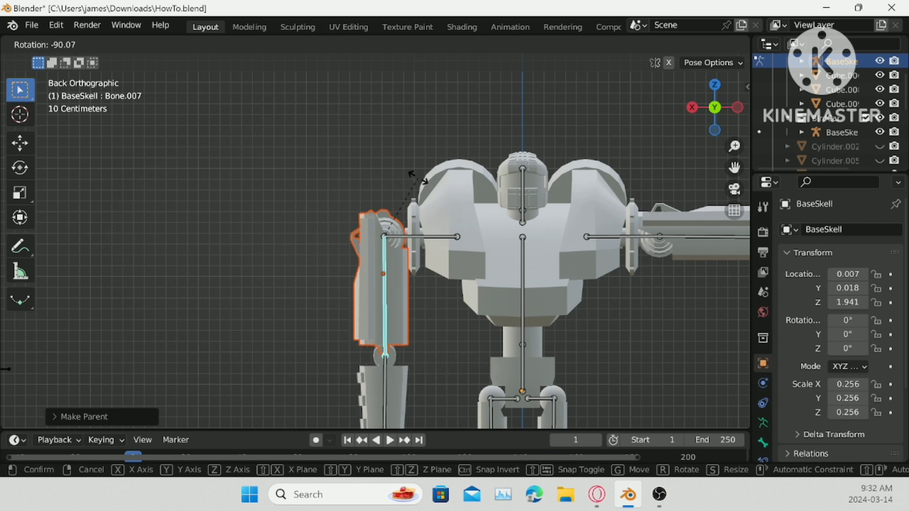
click(429, 280)
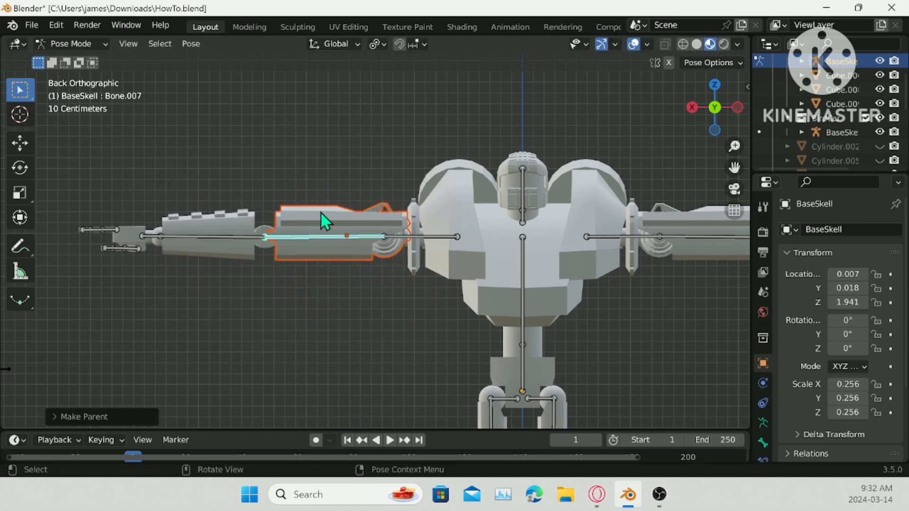
click(214, 254)
key(r)
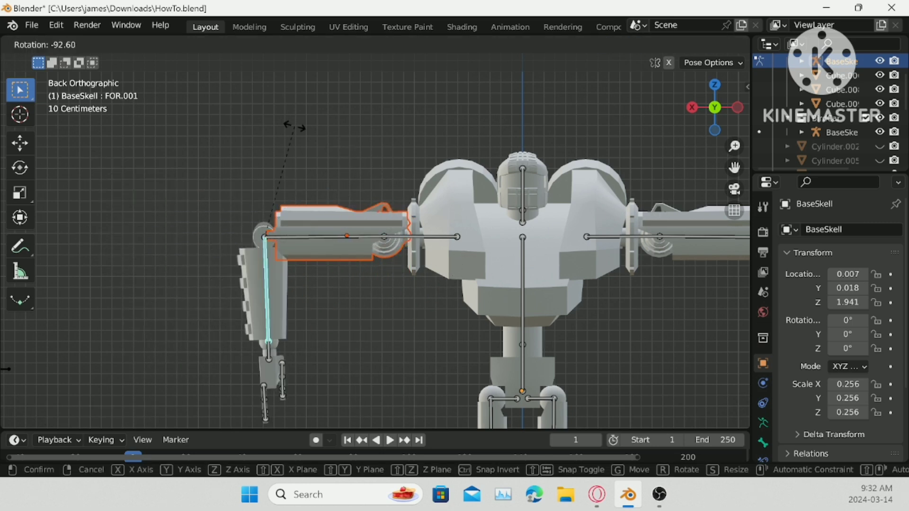
right_click(433, 166)
- Test the opposite upper-arm bone by rotating it slightly downward, and cancel the rotation
shift+middle_drag(435, 177, 237, 243)
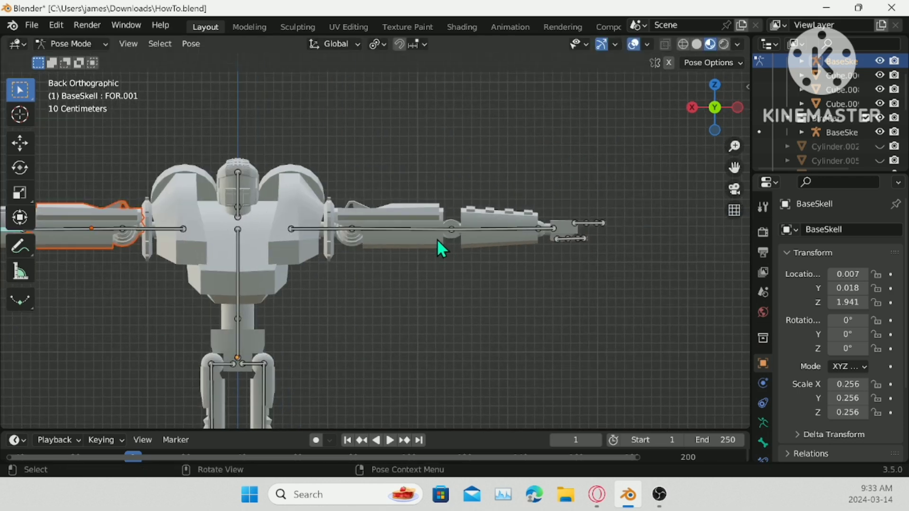
click(412, 232)
key(r)
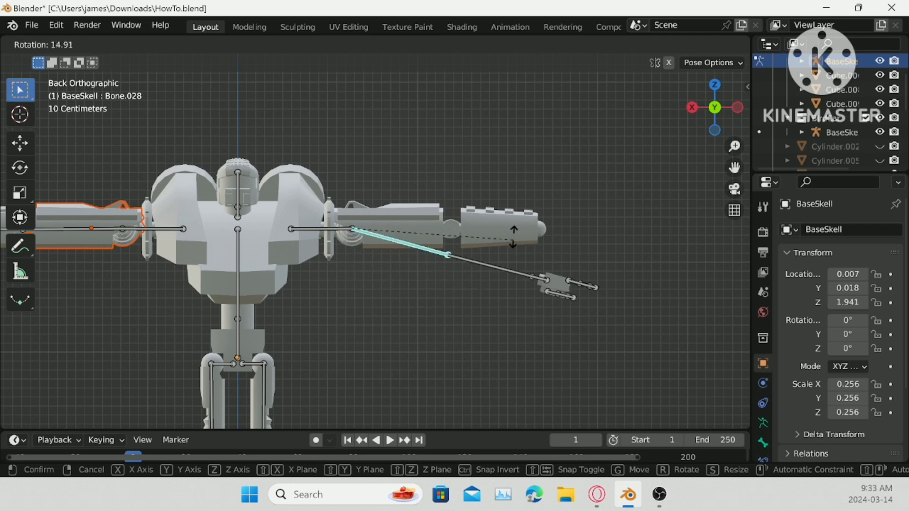
right_click(514, 237)
- Parent the opposite upper-arm mesh to its matching upper-arm bone on the armature, using the Bone parent type in Pose Mode
click(67, 45)
click(74, 63)
shift+middle_drag(363, 159, 291, 195)
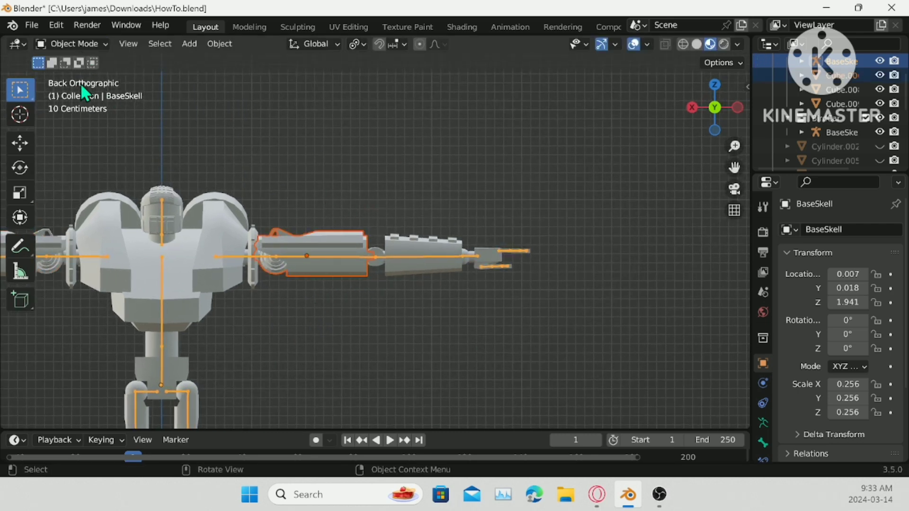
click(71, 43)
click(80, 90)
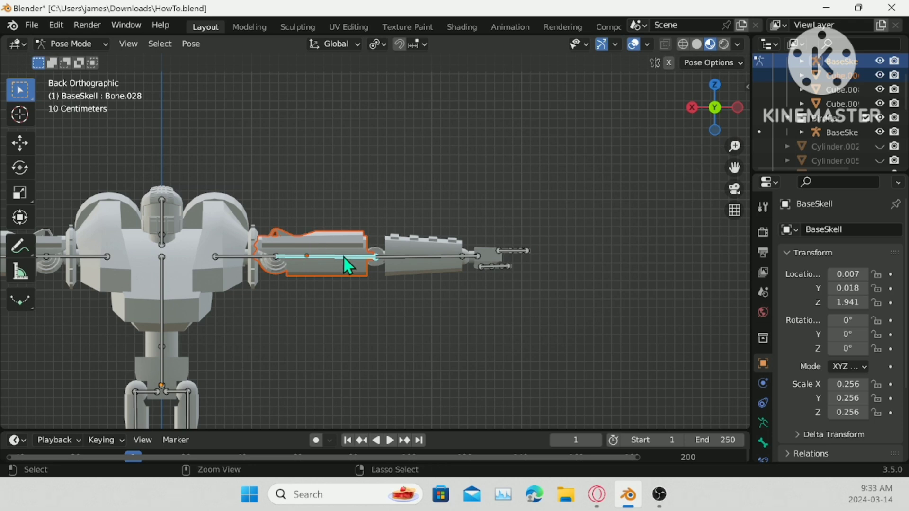
key(ctrl+p)
click(305, 253)
- Parent the forearm mesh on the same arm to the armature's matching forearm bone with the Bone parent type
click(424, 254)
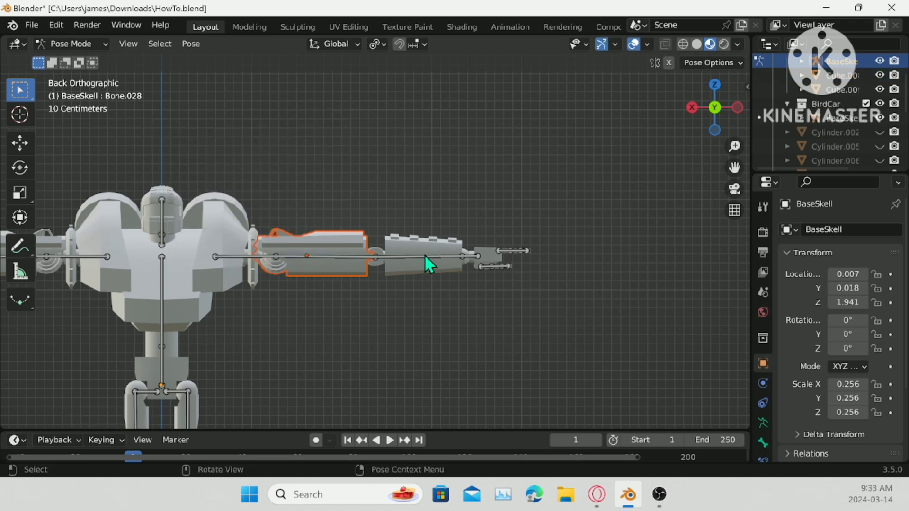
click(89, 47)
click(75, 59)
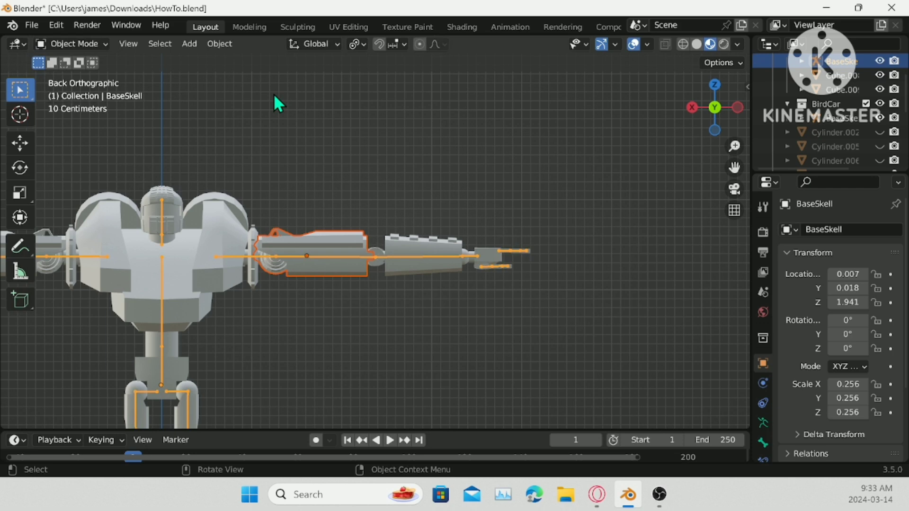
click(412, 254)
click(89, 44)
click(75, 91)
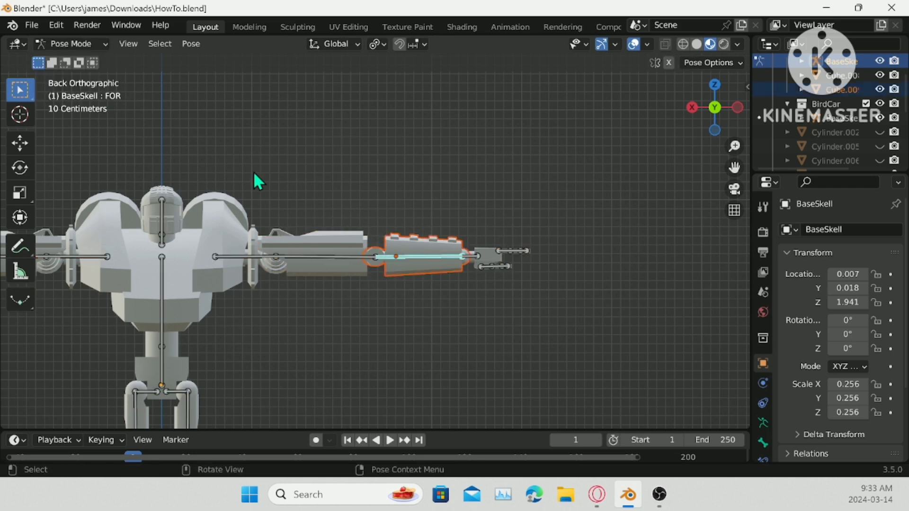
key(ctrl+p)
click(425, 266)
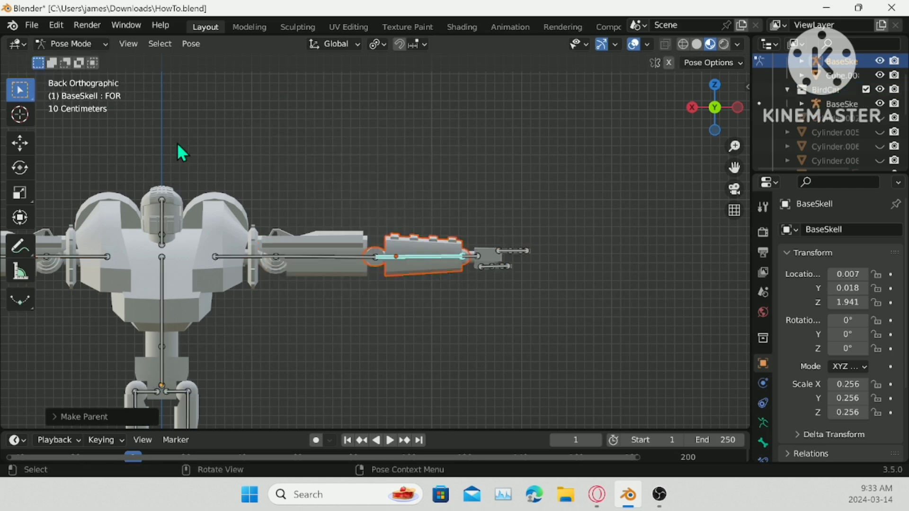
- Test the pelvis bone by rotating it to check which meshes follow the armature, and cancel the rotation
click(97, 47)
scroll(189, 331, down, 3)
click(265, 318)
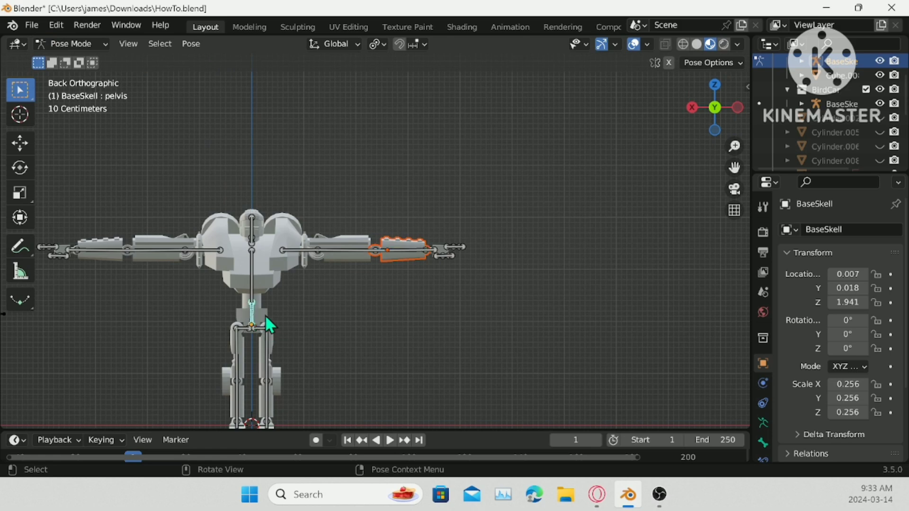
scroll(266, 317, down, 3)
key(r)
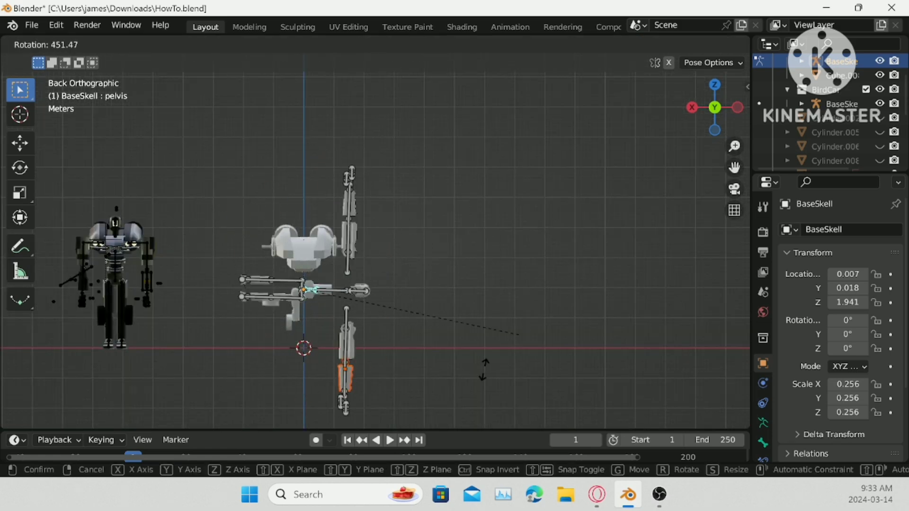
right_click(324, 284)
- Parent the remaining thigh mesh with its knee wheel to the matching thigh bone, using the Bone parent type in Pose Mode
shift+middle_drag(325, 284, 356, 228)
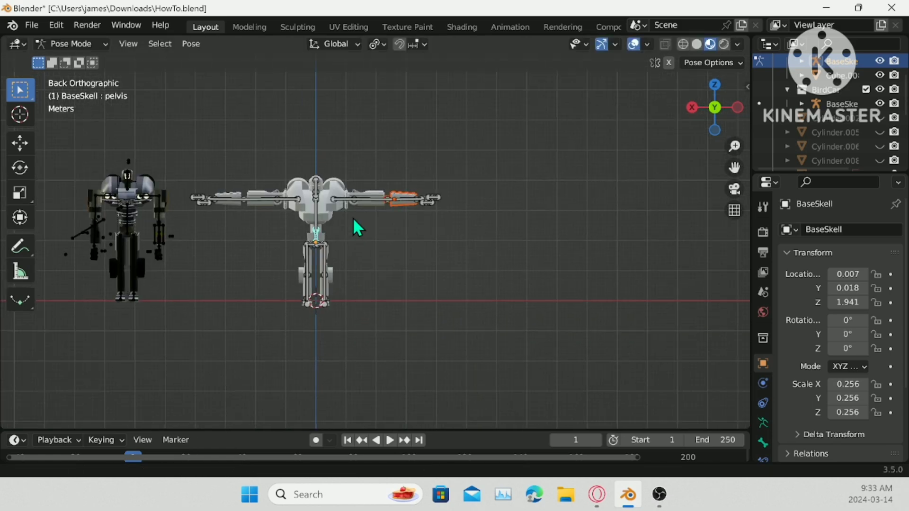
scroll(359, 188, up, 4)
shift+middle_drag(360, 189, 338, 203)
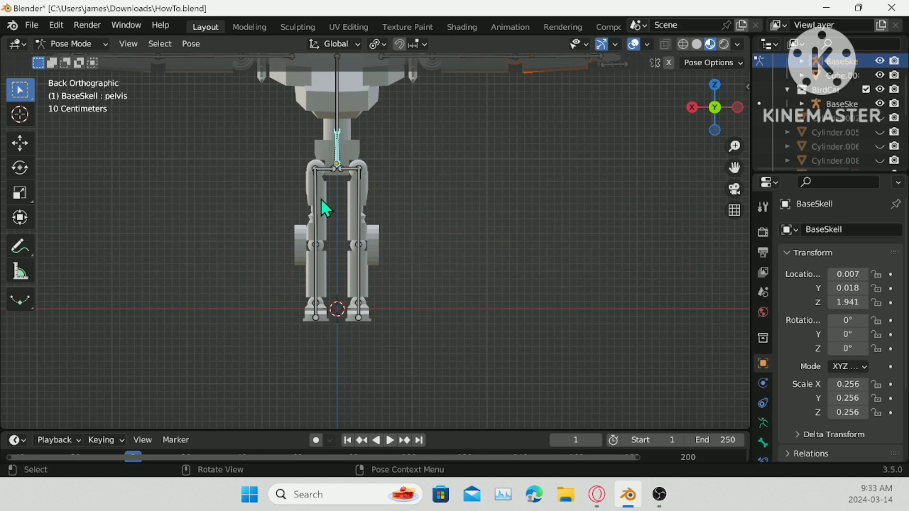
click(319, 199)
click(73, 45)
click(82, 61)
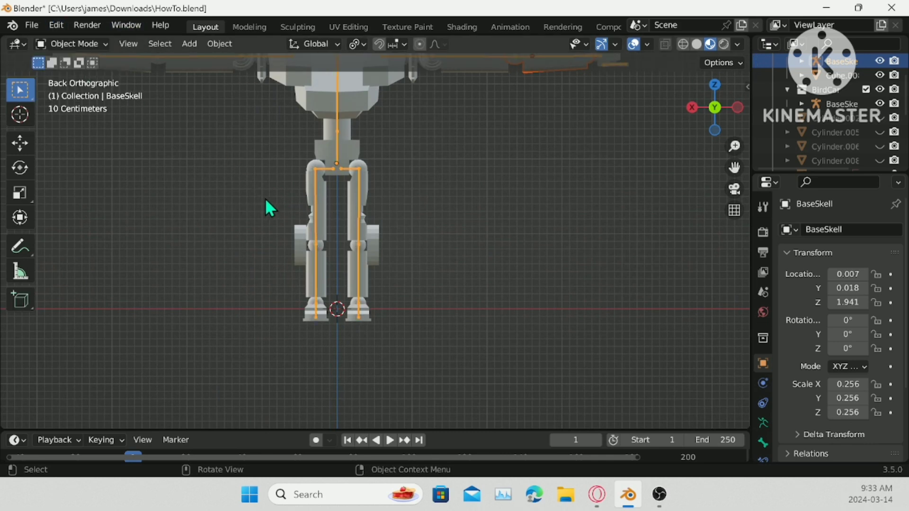
shift+click(325, 217)
click(98, 43)
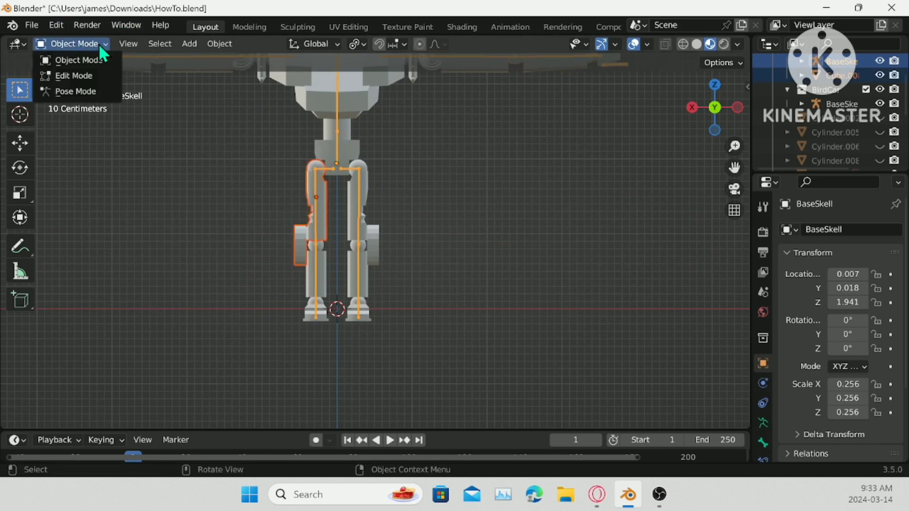
click(90, 92)
key(ctrl+p)
click(313, 215)
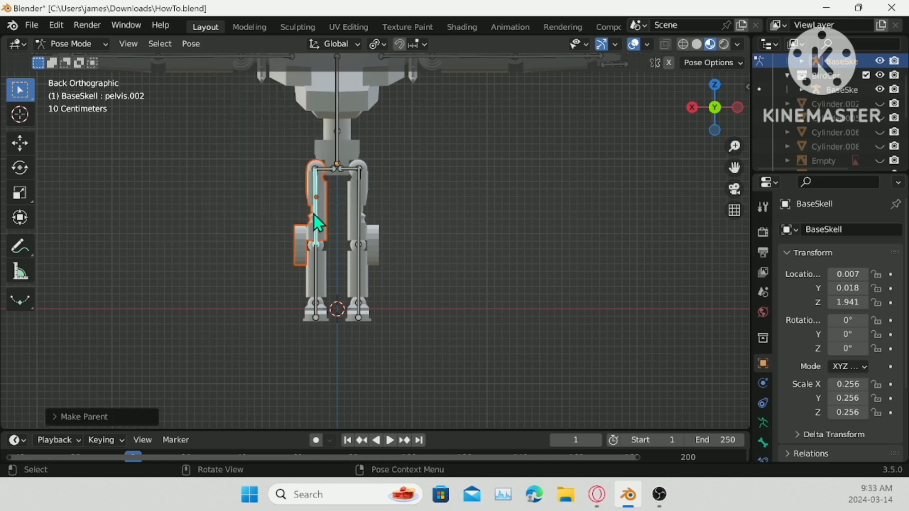
- Rotate the pelvis bone again to check the newly parented thigh mesh, and cancel the rotation
shift+middle_drag(314, 215, 327, 315)
click(341, 301)
key(r)
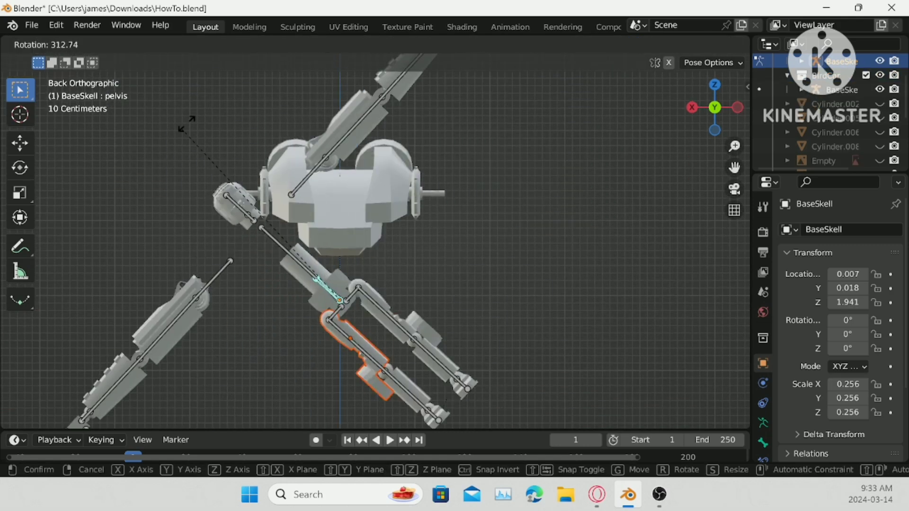
key(Escape)
- Parent the torso armor mesh to the armature's upper spine bone, using the Bone parent type in Pose Mode
click(99, 44)
click(56, 60)
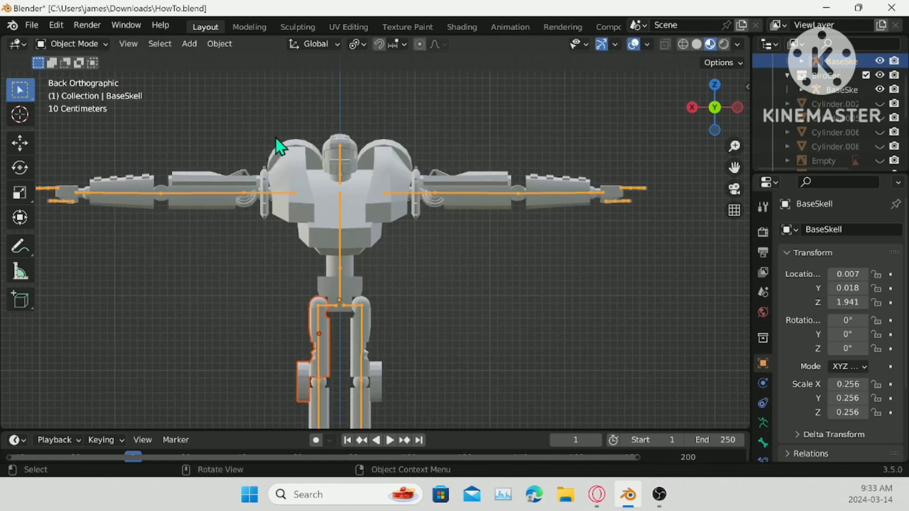
click(339, 214)
shift+click(340, 210)
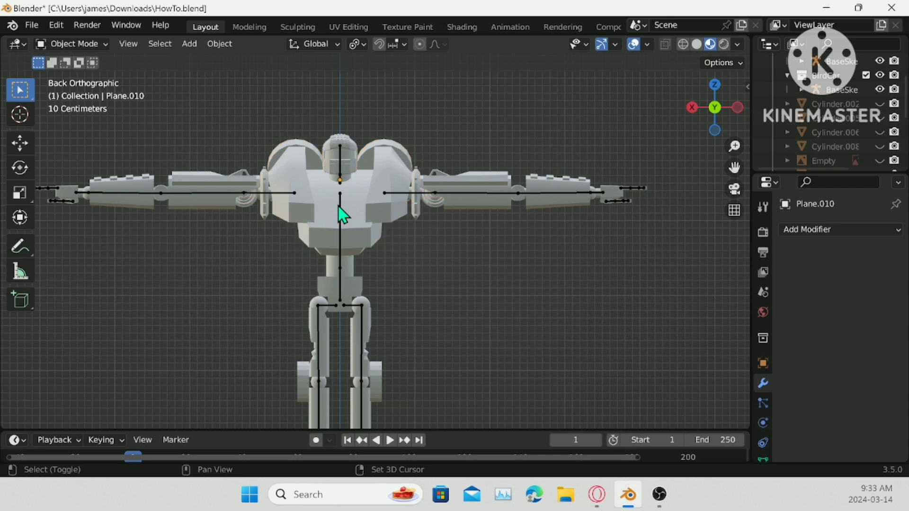
shift+click(347, 216)
shift+click(335, 221)
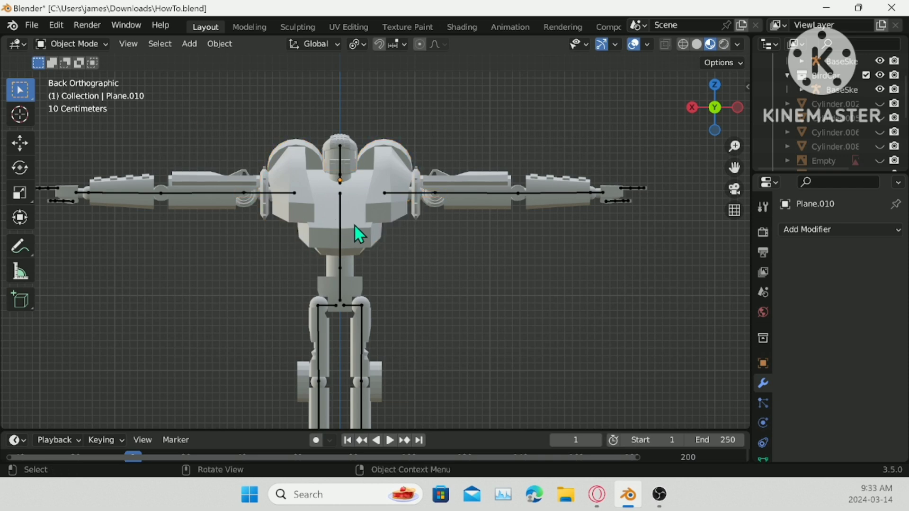
shift+click(346, 223)
shift+click(338, 221)
click(93, 46)
click(85, 91)
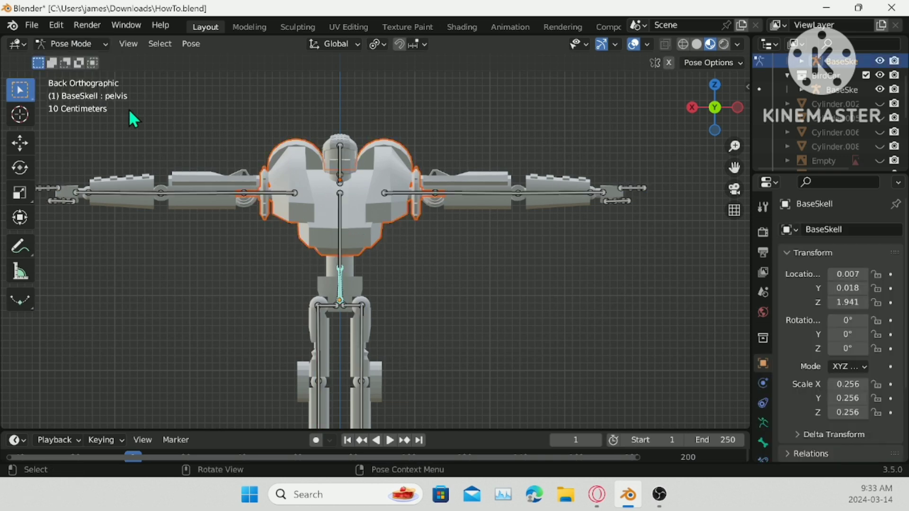
key(ctrl+p)
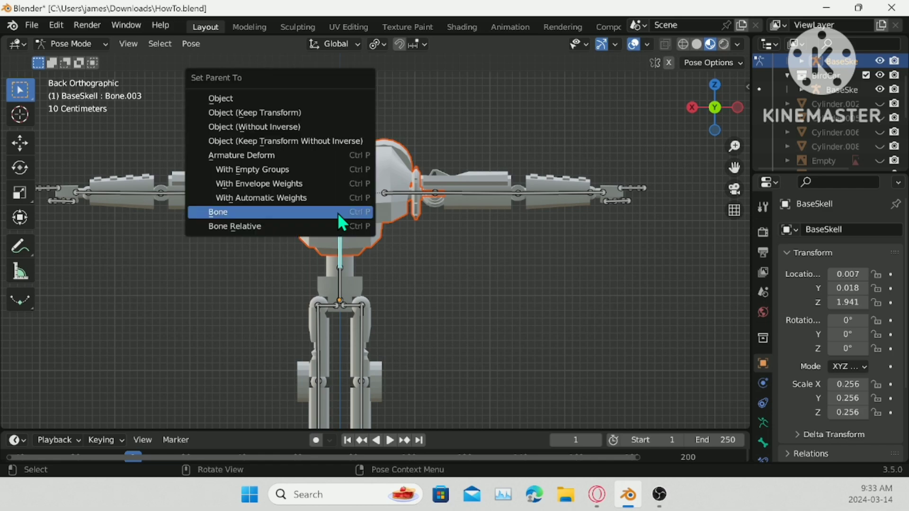
click(337, 212)
- Examine the rigged robot from several angles and test the spine bone with a slight rotation
middle_drag(338, 213, 437, 185)
scroll(414, 227, up, 4)
scroll(406, 192, down, 4)
scroll(467, 237, down, 5)
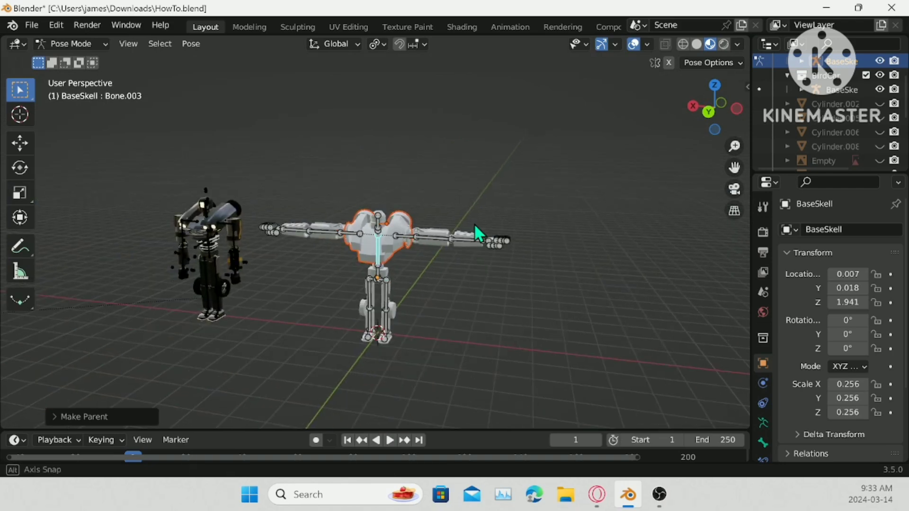
key(r)
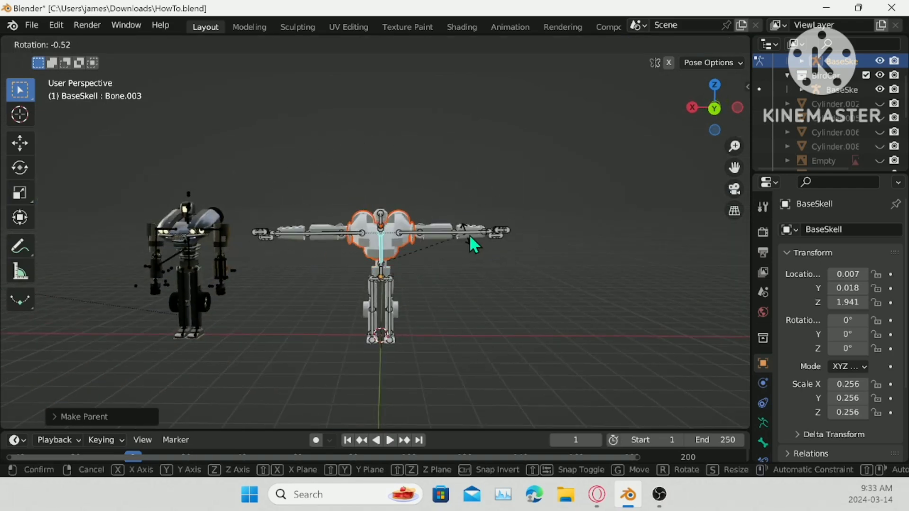
click(471, 234)
scroll(470, 235, up, 5)
middle_drag(422, 218, 199, 138)
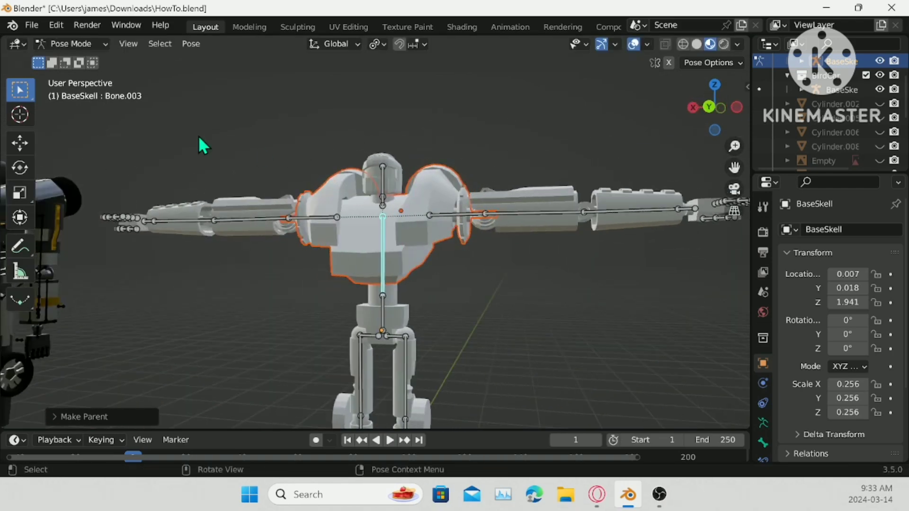
- Apply smooth shading to both thigh meshes with their attached knee wheels in Object Mode
click(70, 40)
click(78, 61)
middle_drag(381, 341, 337, 279)
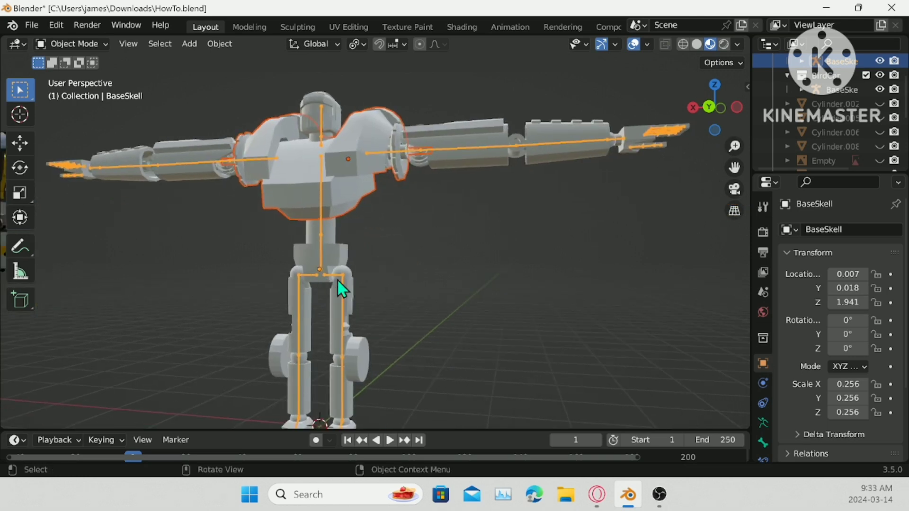
click(362, 363)
right_click(416, 346)
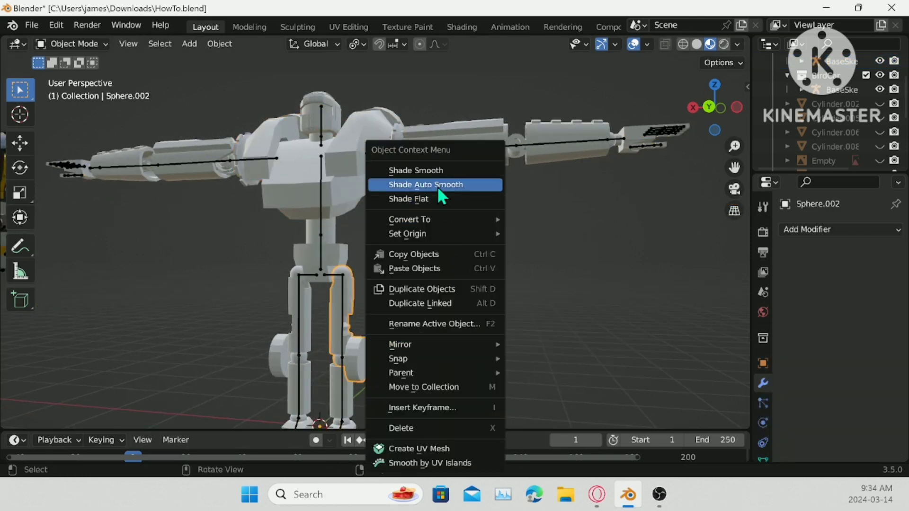
click(426, 171)
click(293, 362)
right_click(473, 306)
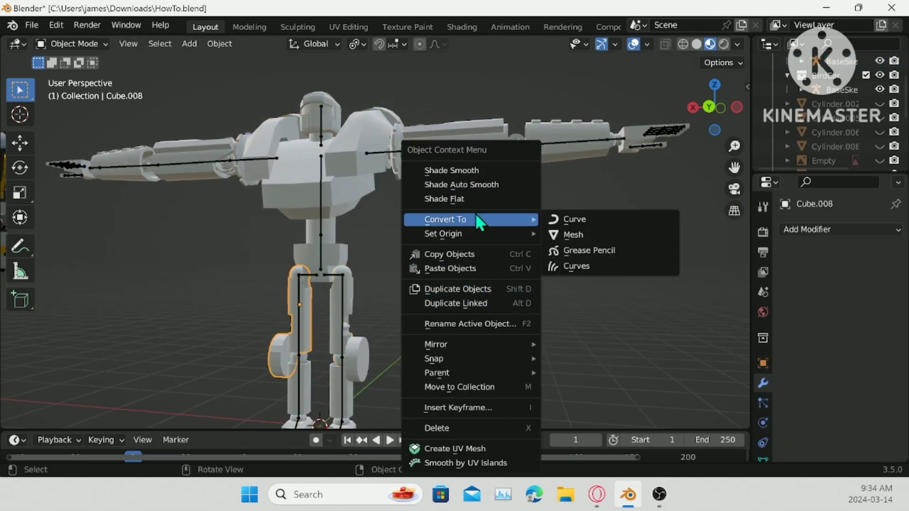
click(492, 185)
- Check the pelvis mesh and the whole robot from several angles, and save the HowTo.blend file
click(327, 253)
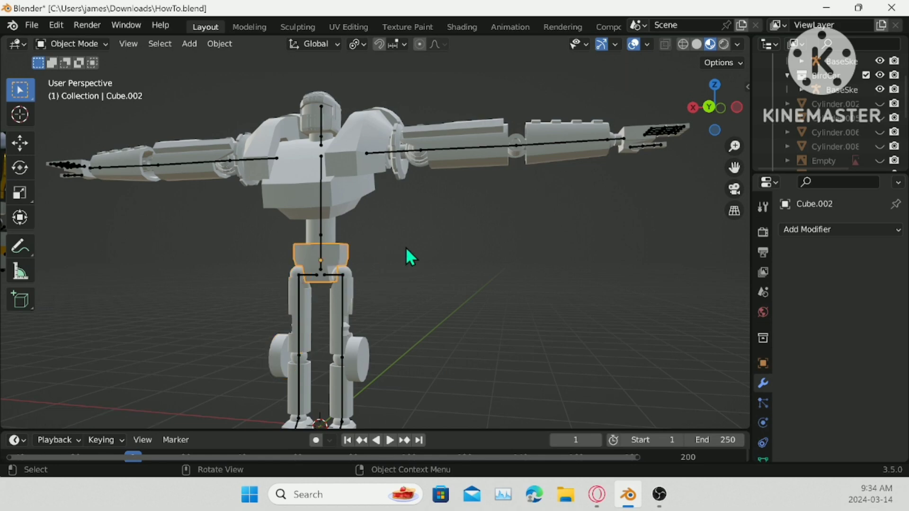
middle_drag(406, 251, 258, 269)
scroll(341, 251, down, 3)
middle_drag(340, 252, 462, 264)
key(ctrl+s)
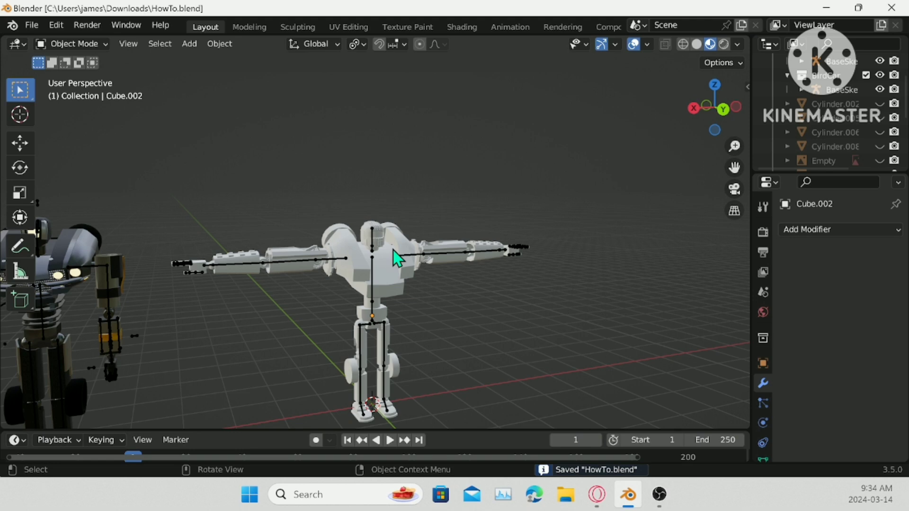
- Exclude the BirdCar collection from the view layer and select the robot's armature
click(865, 76)
scroll(802, 81, up, 2)
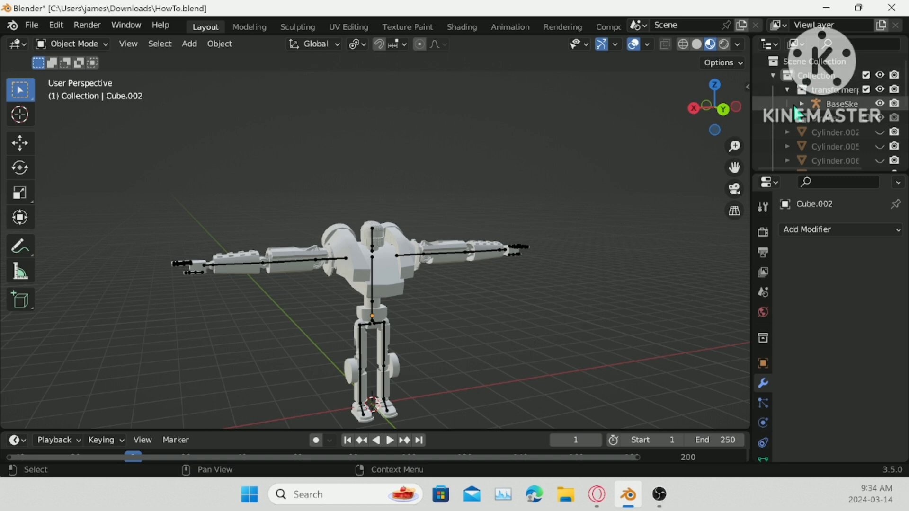
scroll(407, 253, up, 4)
click(373, 254)
middle_drag(416, 243, 457, 239)
- Unhide the car's Cylinder meshes and the meshes Plane.001 through Plane.007, leaving the reference image Empty hidden
scroll(875, 87, down, 3)
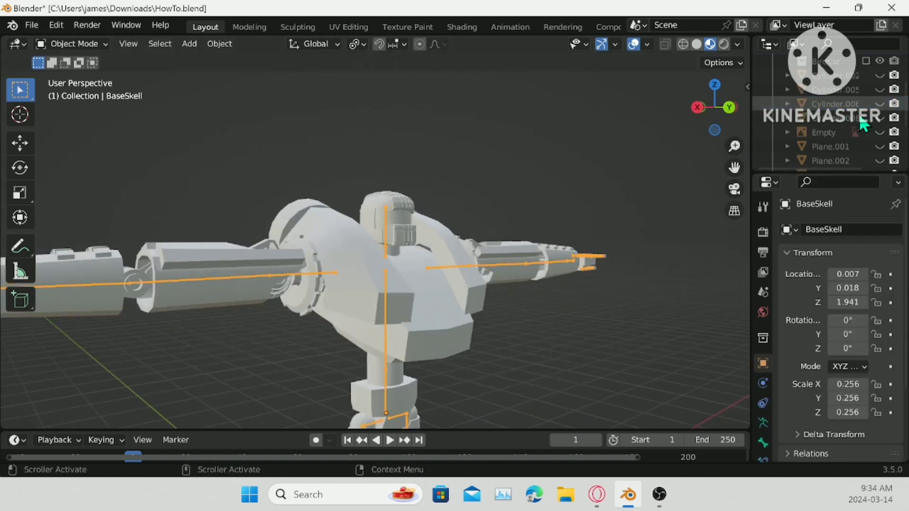
scroll(876, 86, down, 4)
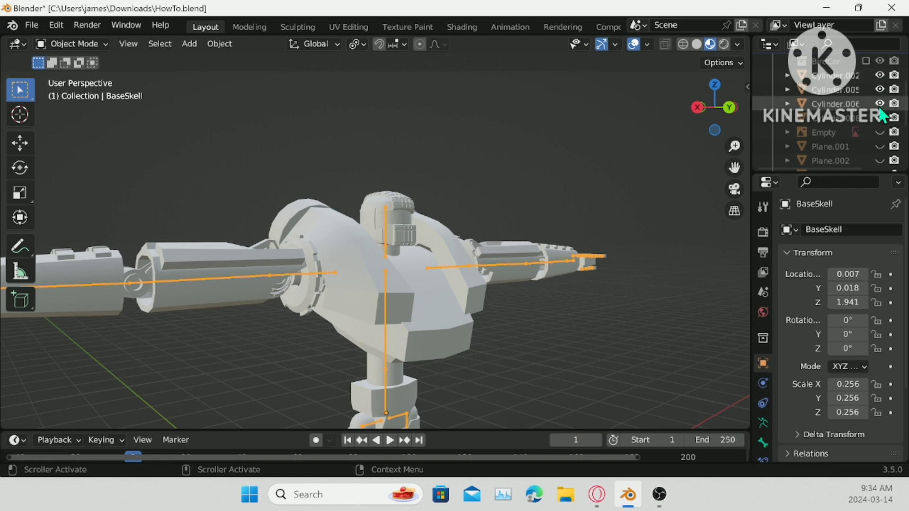
click(879, 76)
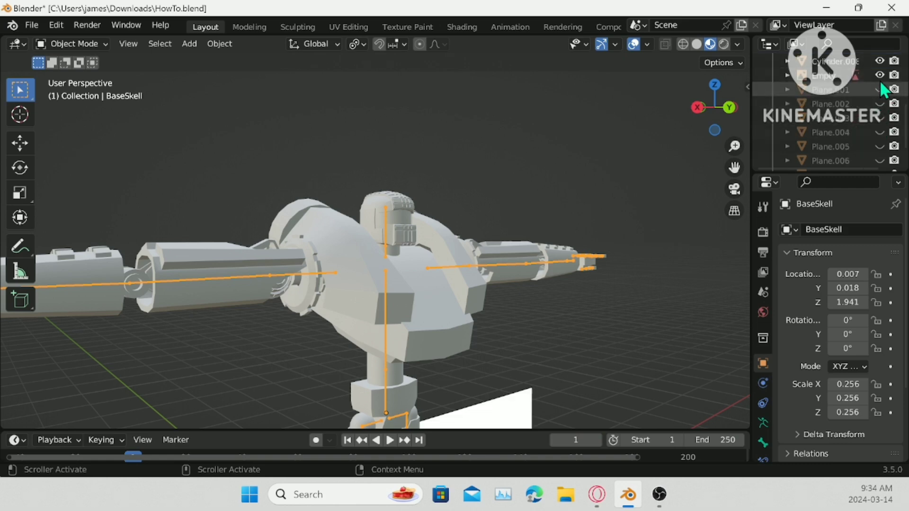
click(879, 76)
click(879, 90)
click(879, 104)
click(878, 117)
click(879, 132)
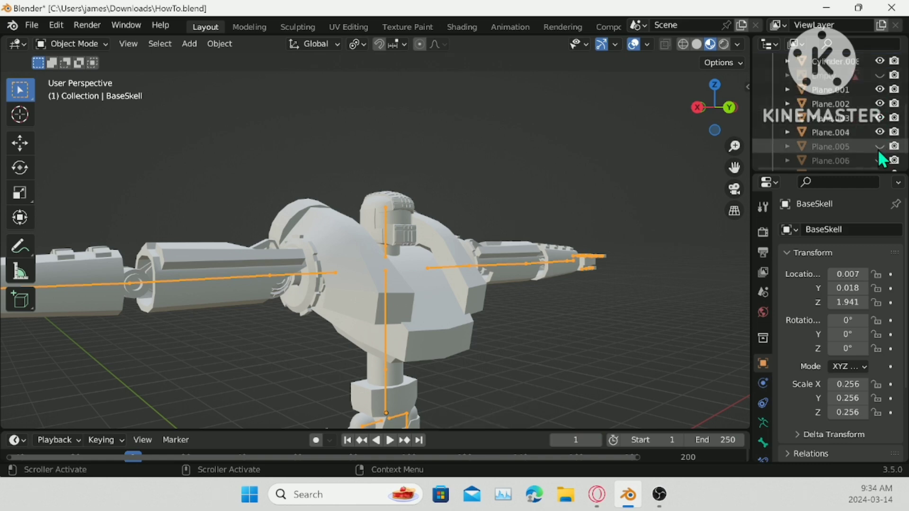
click(879, 159)
click(881, 145)
scroll(881, 145, down, 3)
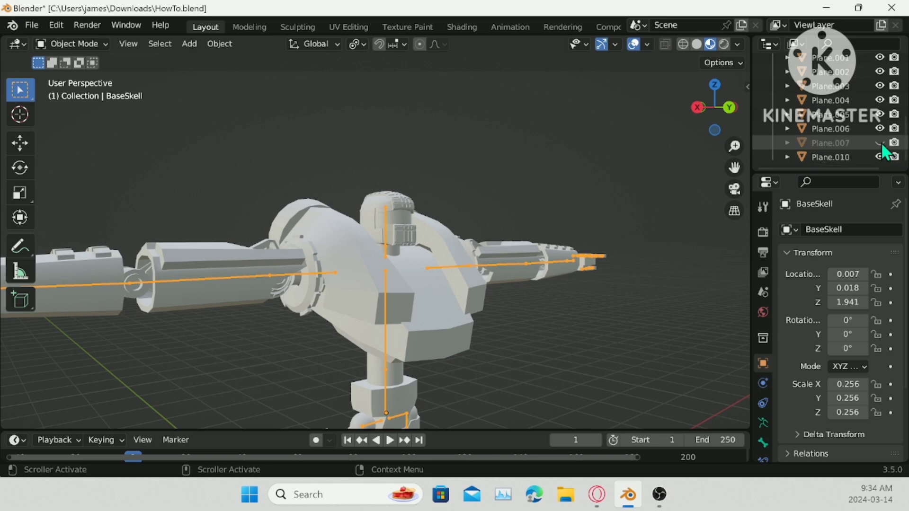
click(881, 142)
scroll(598, 234, down, 2)
scroll(598, 235, down, 1)
- Exclude the collection holding the robot's armature and its parented meshes from the view layer
shift+middle_drag(523, 333, 513, 246)
scroll(857, 112, up, 10)
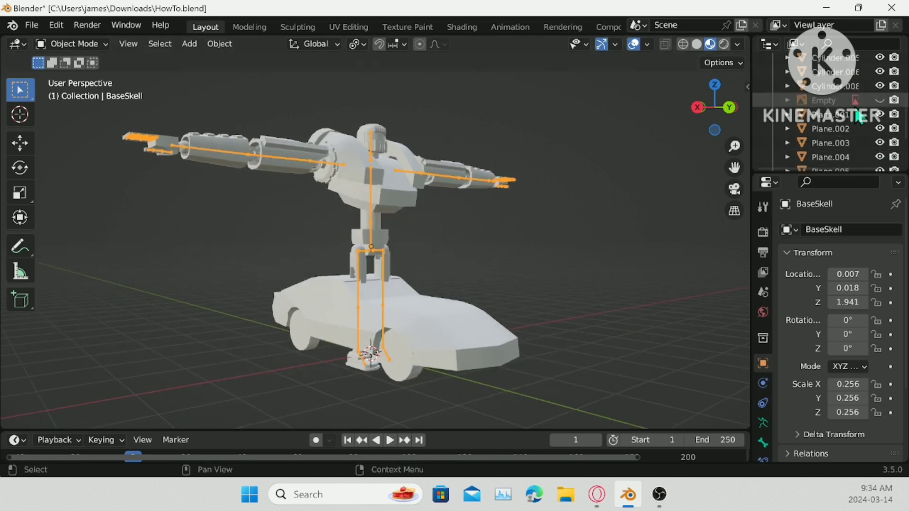
click(867, 89)
shift+middle_drag(359, 292, 357, 237)
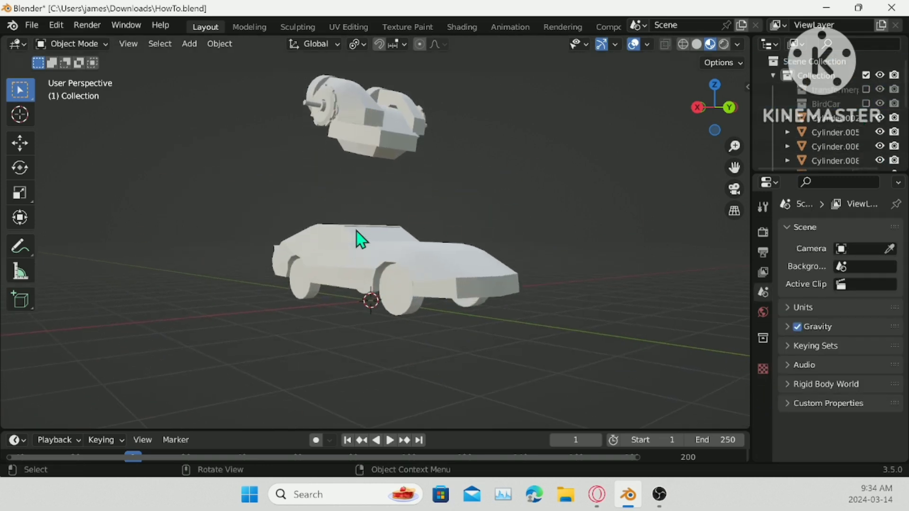
- Move the Plane.010 mesh above the car into the excluded transformer collection
scroll(402, 314, up, 1)
click(428, 99)
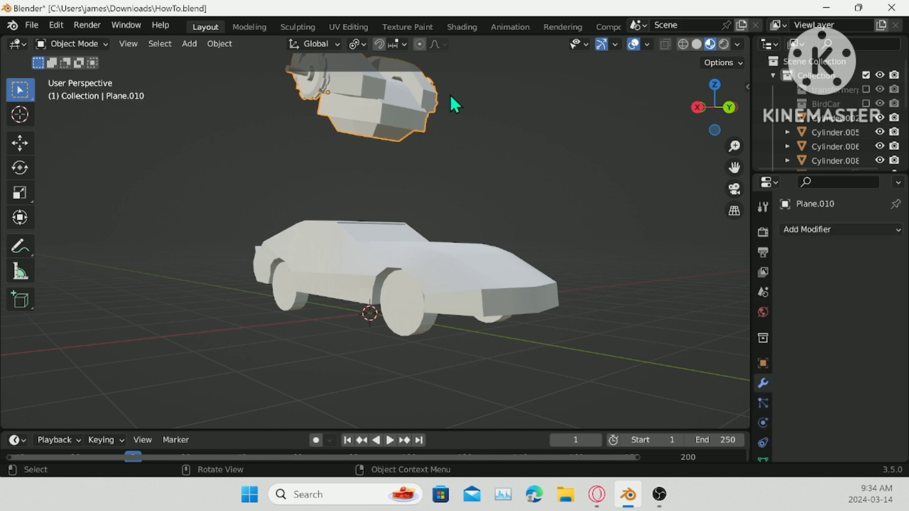
scroll(873, 118, down, 8)
drag(844, 159, 807, 93)
- Hide the car's four wheel cylinders, including Cylinder.002 and Cylinder.006
scroll(535, 289, up, 2)
click(434, 364)
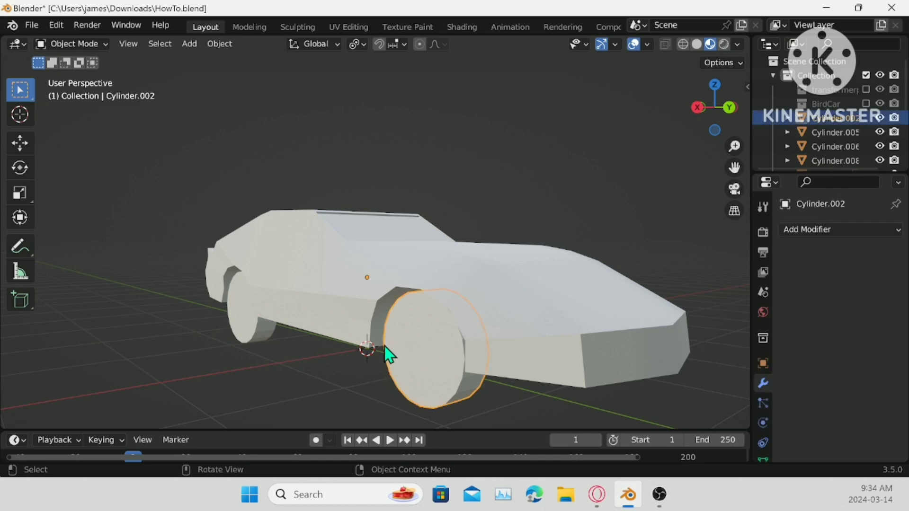
key(h)
click(242, 309)
key(h)
middle_drag(419, 350, 192, 324)
click(192, 323)
key(h)
click(427, 324)
key(h)
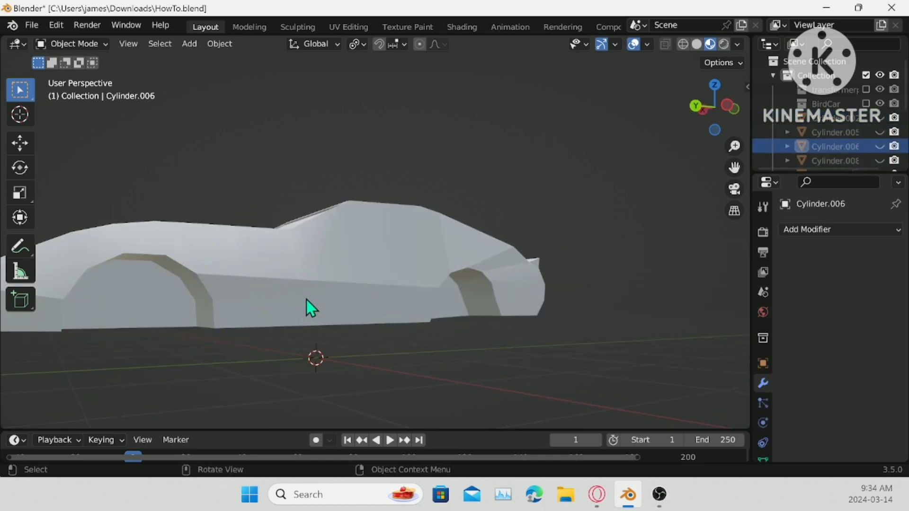
- Open the front fender Plane.002 in Edit Mode with edge selection and bring its open rear end into view without X-ray
click(235, 277)
middle_drag(256, 284, 351, 294)
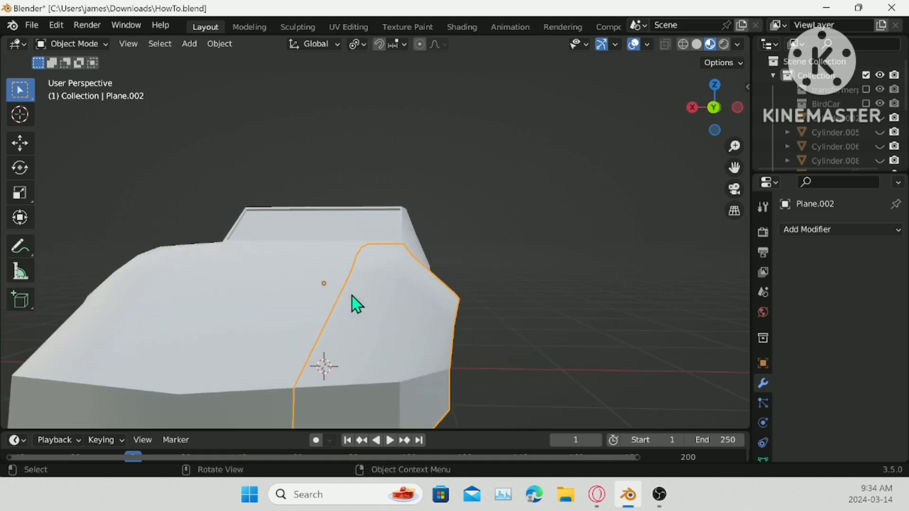
key(Tab)
middle_drag(507, 231, 521, 174)
click(677, 44)
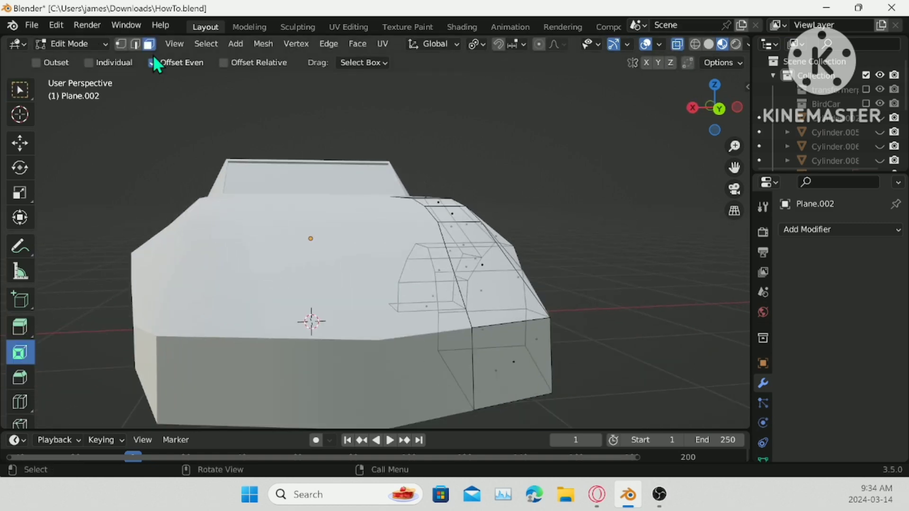
middle_drag(435, 342, 450, 331)
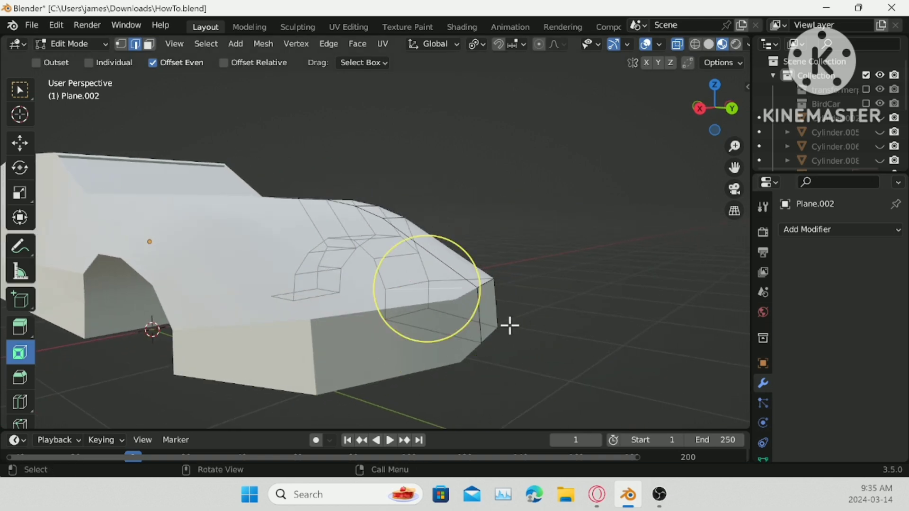
middle_drag(471, 298, 517, 300)
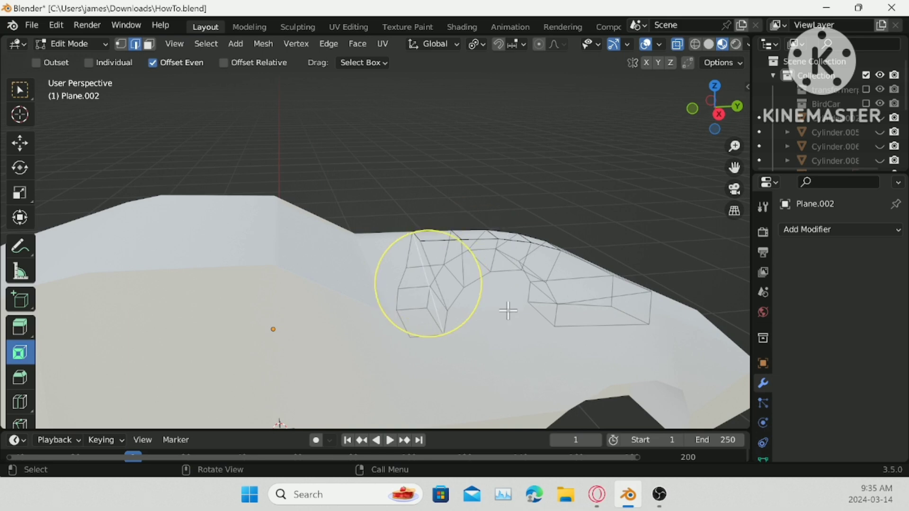
middle_drag(493, 294, 511, 272)
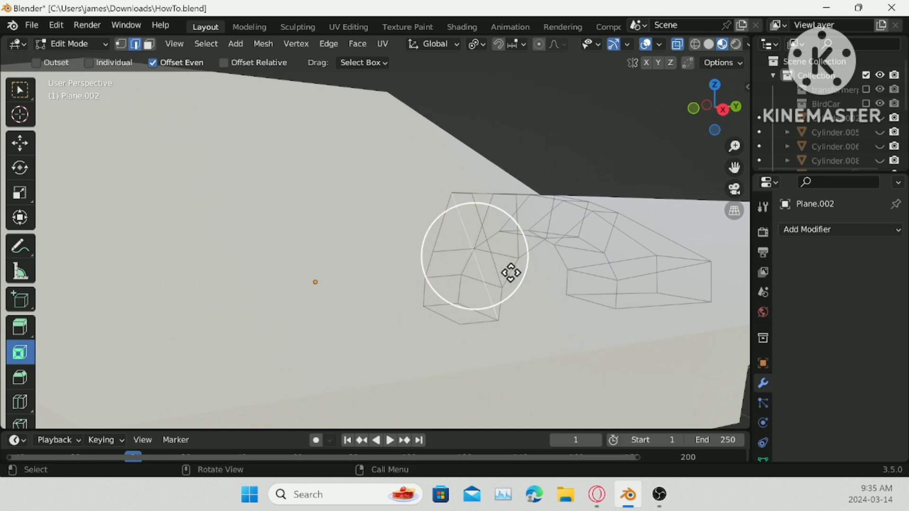
click(678, 44)
middle_drag(567, 240, 487, 248)
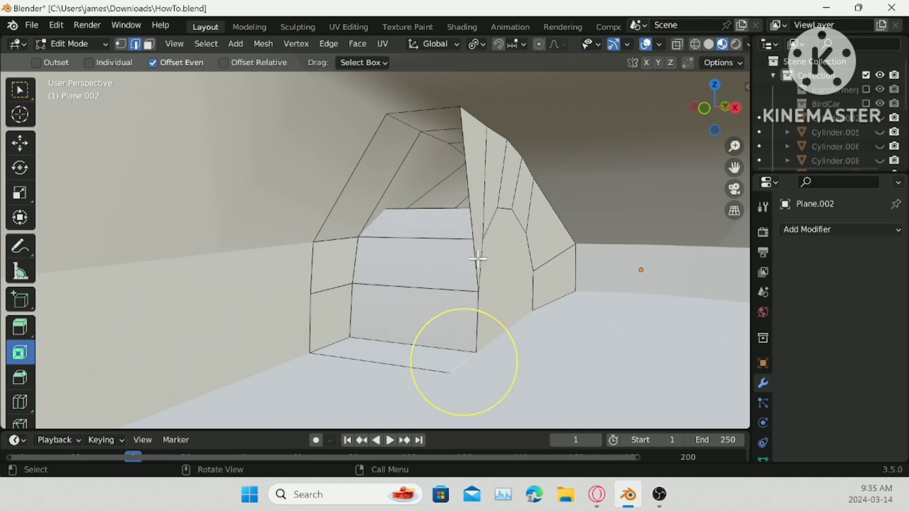
- Fill the gap at the rear of the fender's inner side with a face
ctrl+click(469, 242)
click(471, 236)
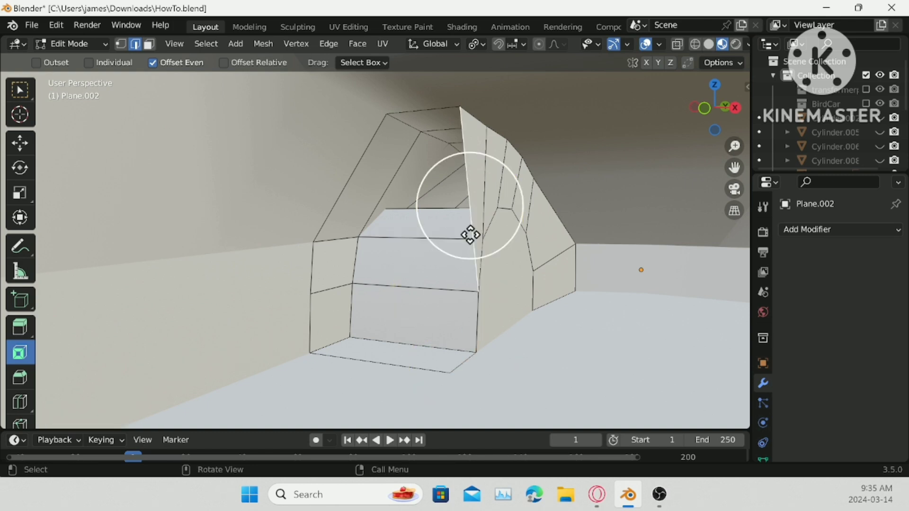
ctrl+click(463, 360)
shift+click(463, 359)
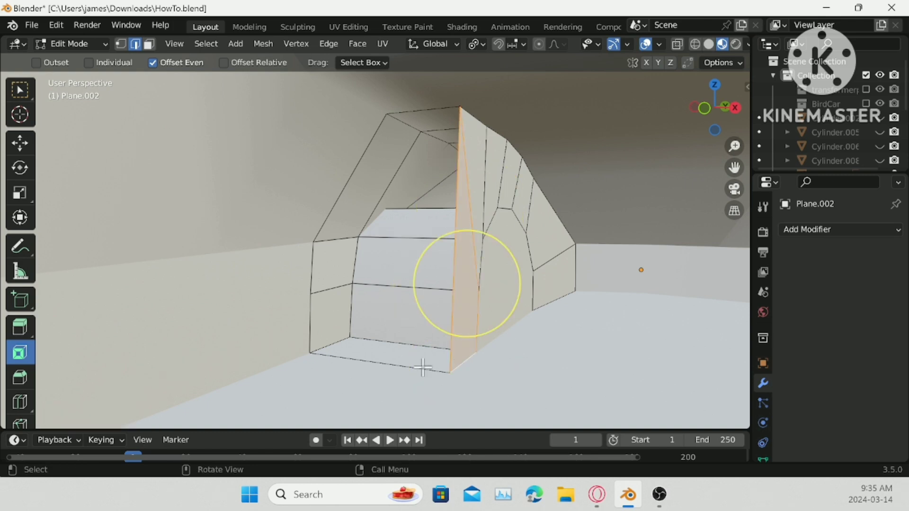
- Select the edge loop around the fender's open rear end and fill it with one face
click(375, 361)
ctrl+click(326, 289)
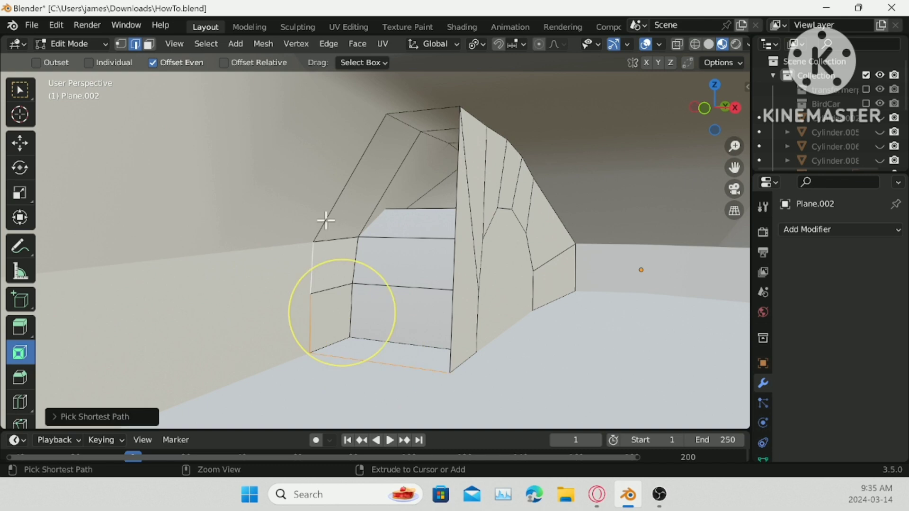
ctrl+click(453, 206)
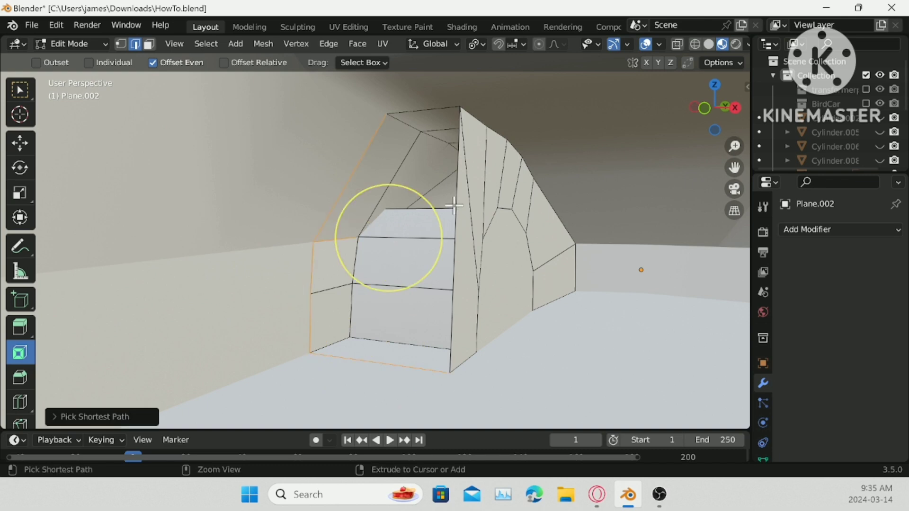
key(ctrl+z)
ctrl+click(456, 192)
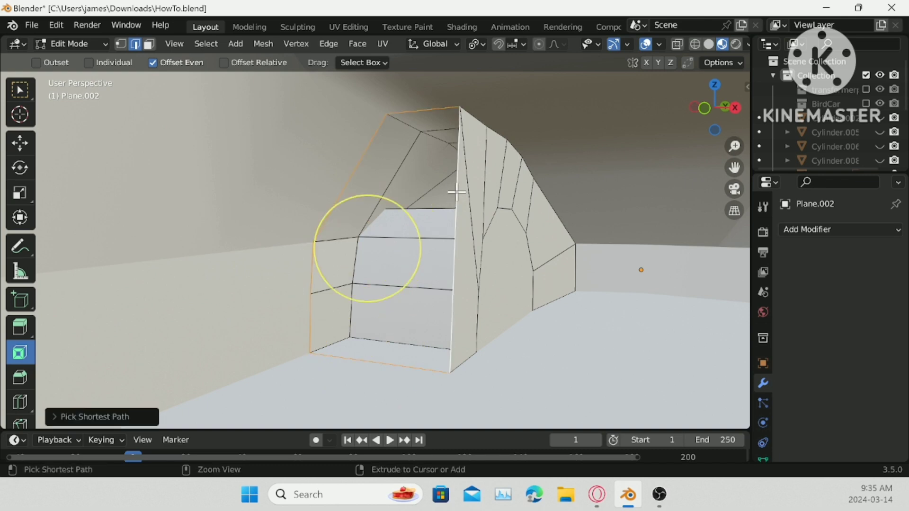
key(f)
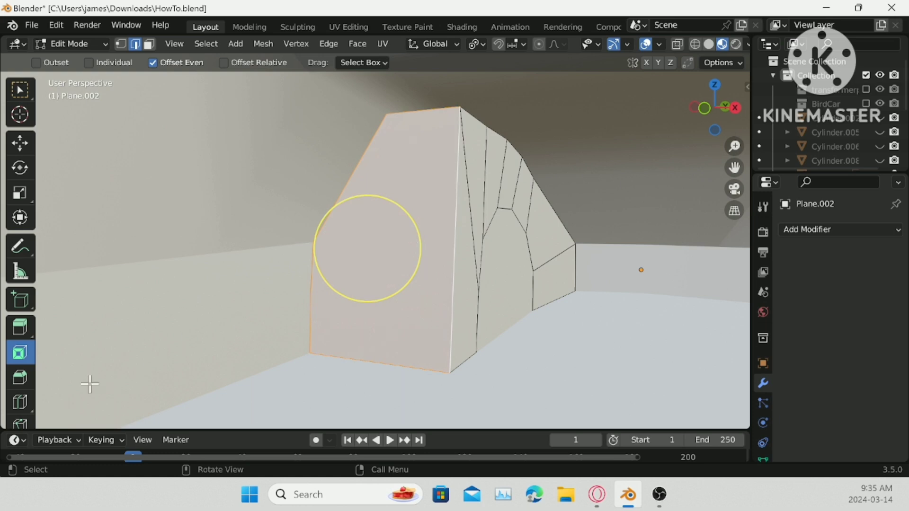
- Knife a horizontal cut across the new rear face to the wheel-arch vertex on the inner side, using vertex selection
click(22, 419)
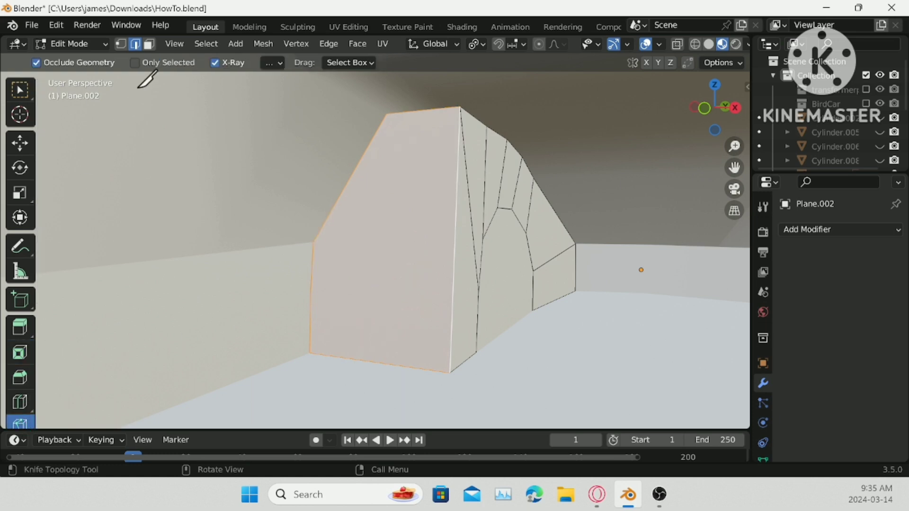
click(121, 46)
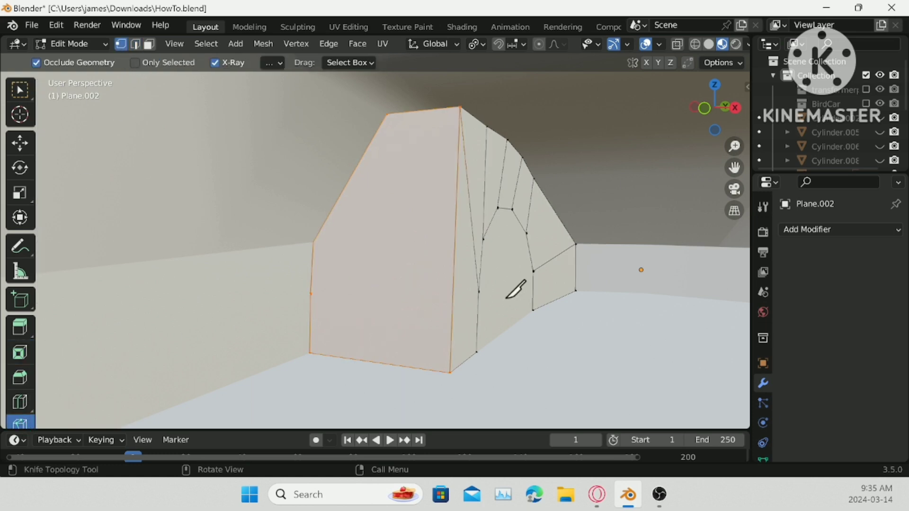
click(311, 294)
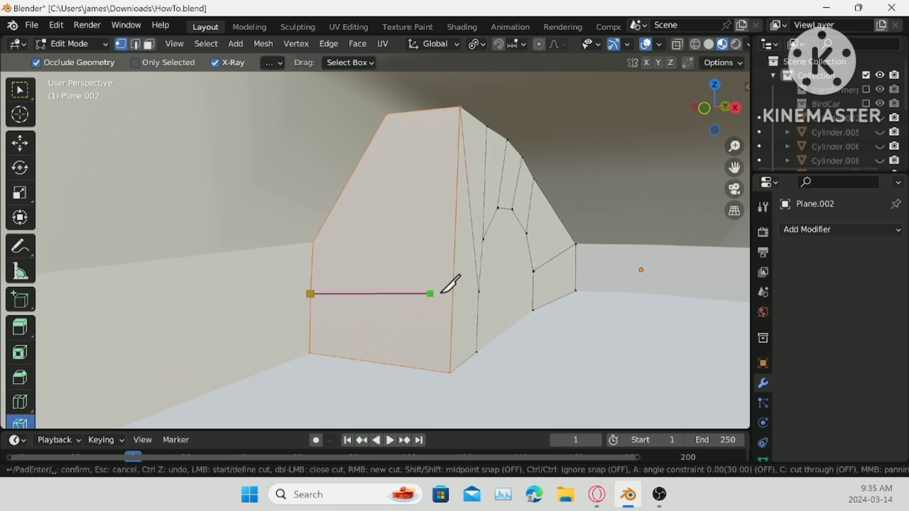
click(479, 290)
key(Return)
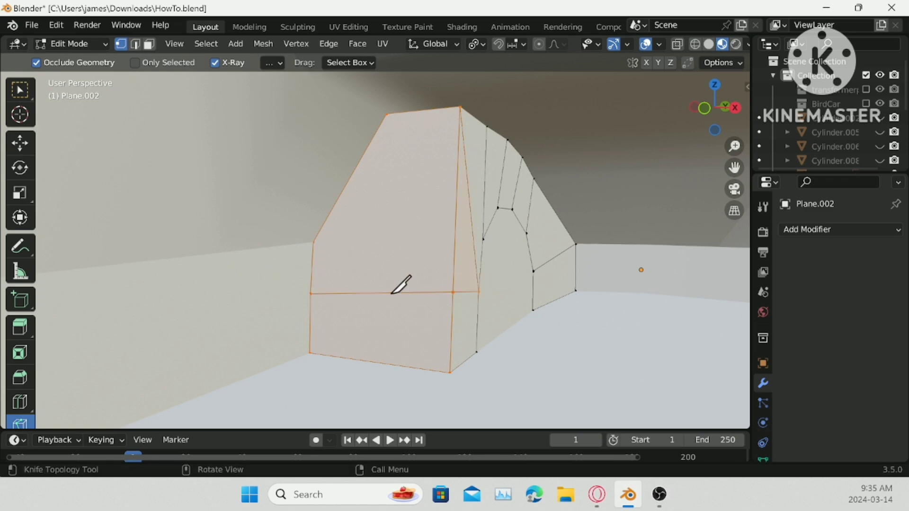
- Try to knife-cut across the fender's wheel arch from its upper rear vertex to its lower front vertex
middle_drag(391, 294, 282, 260)
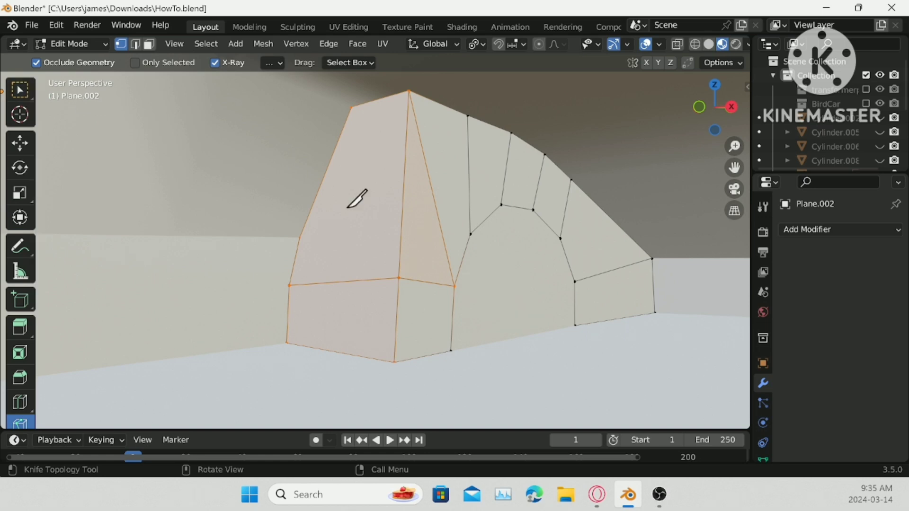
middle_drag(523, 273, 497, 273)
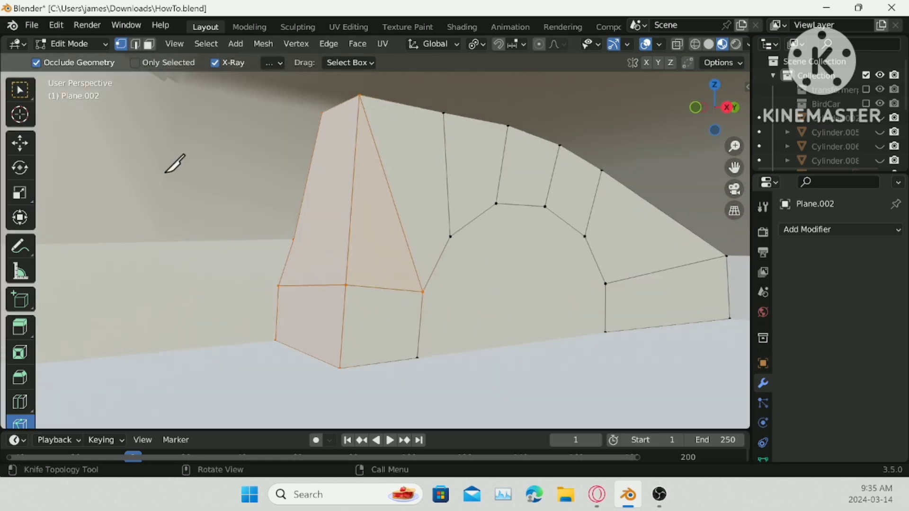
click(452, 237)
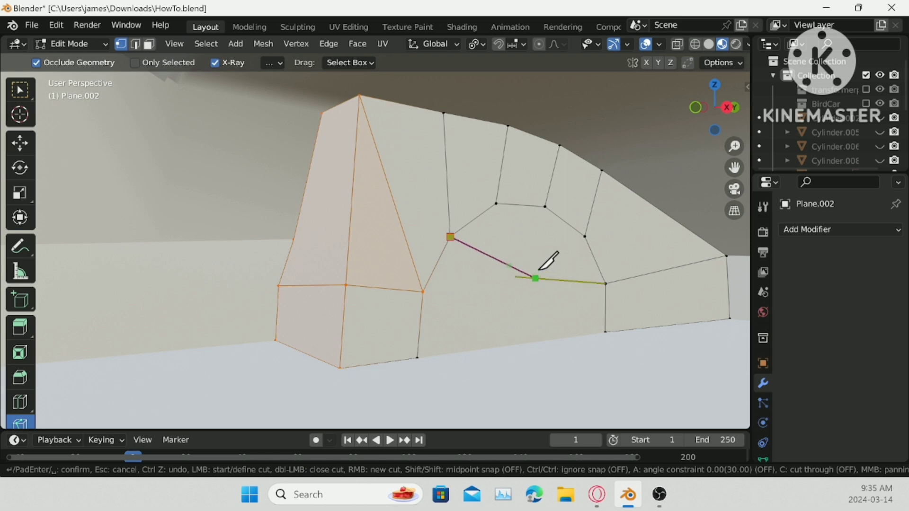
middle_drag(607, 285, 529, 275)
middle_drag(331, 237, 353, 204)
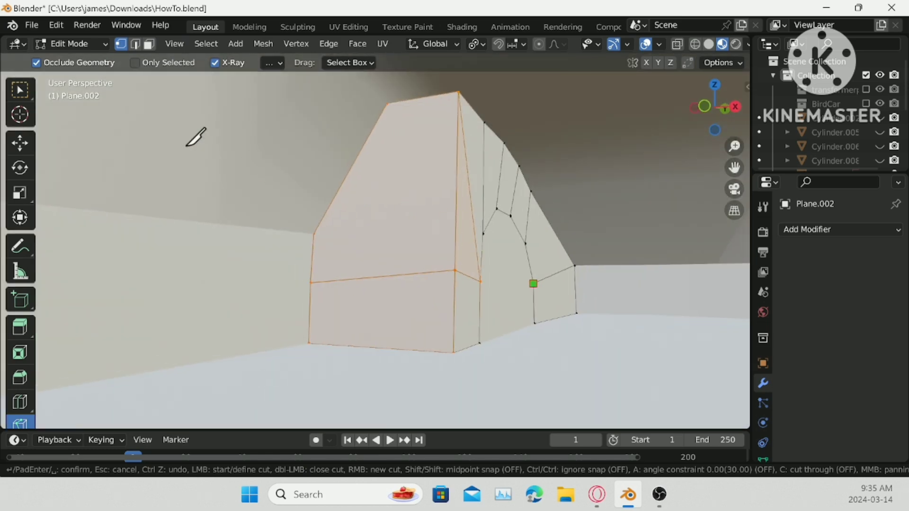
key(Return)
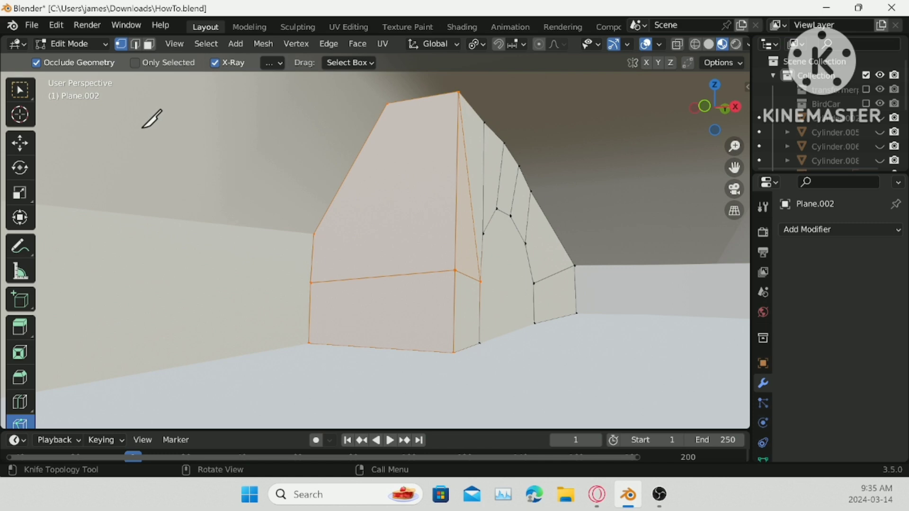
- Return to Object Mode and delete the opposite front fender, Plane.003
click(16, 95)
scroll(525, 246, down, 2)
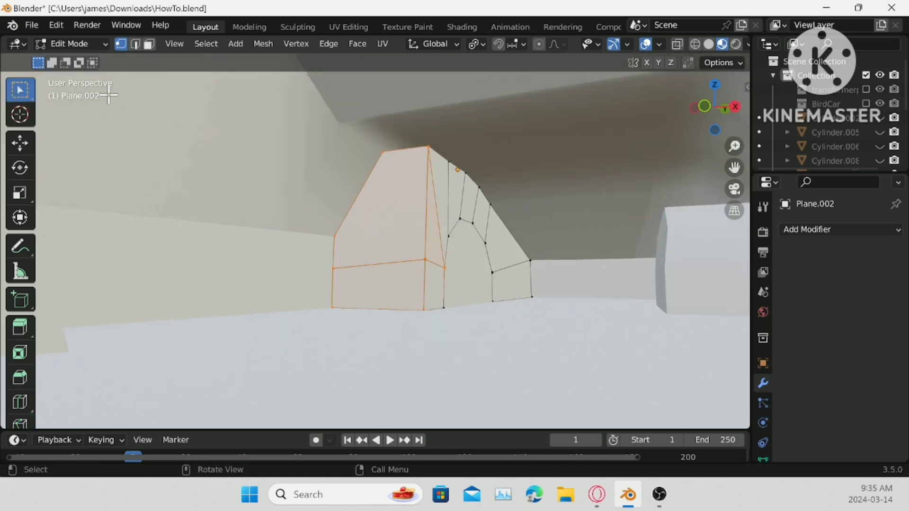
click(68, 45)
click(57, 58)
middle_drag(355, 178, 374, 282)
click(203, 327)
right_click(502, 296)
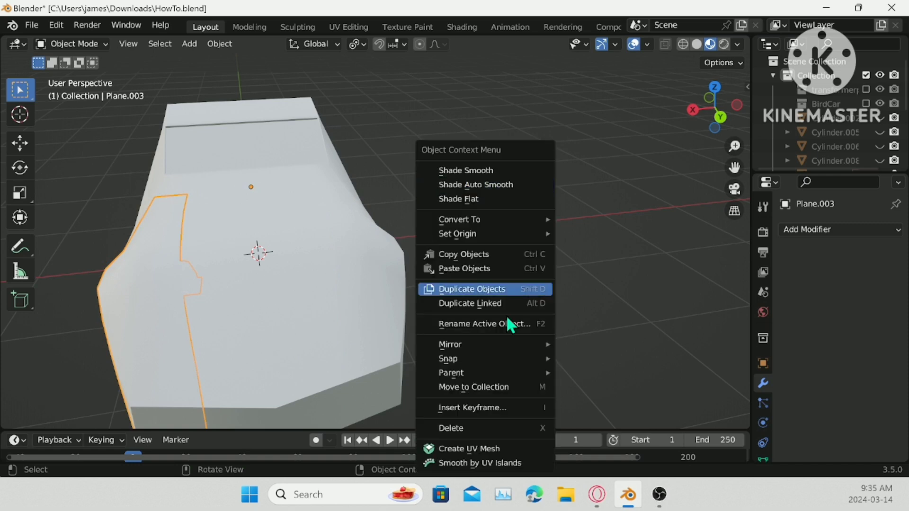
click(457, 428)
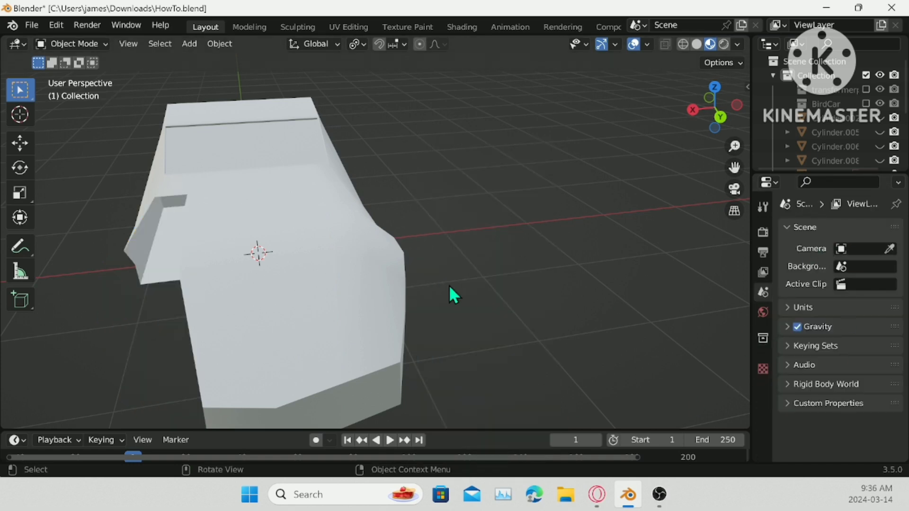
- Edit the hood mesh Plane.004 and delete the negative X half in the back view with X-ray on
click(373, 255)
middle_drag(497, 331, 463, 286)
click(533, 280)
key(Tab)
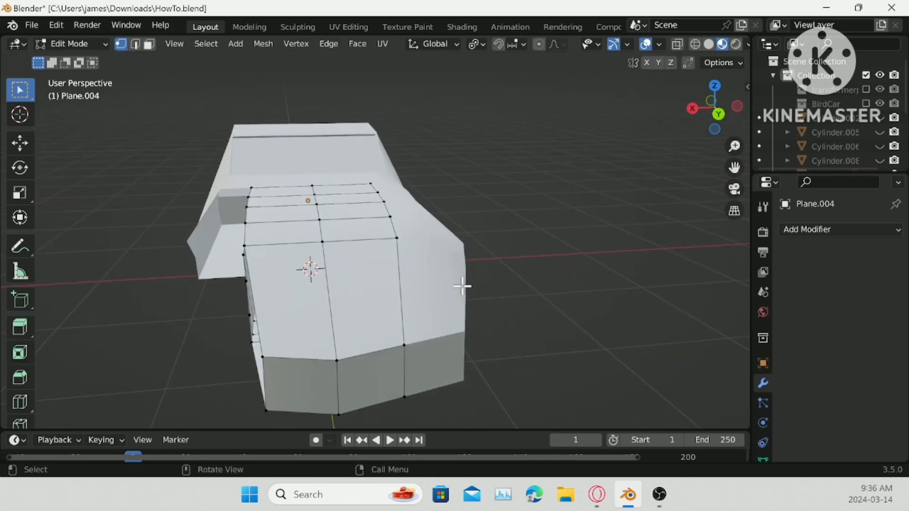
click(726, 119)
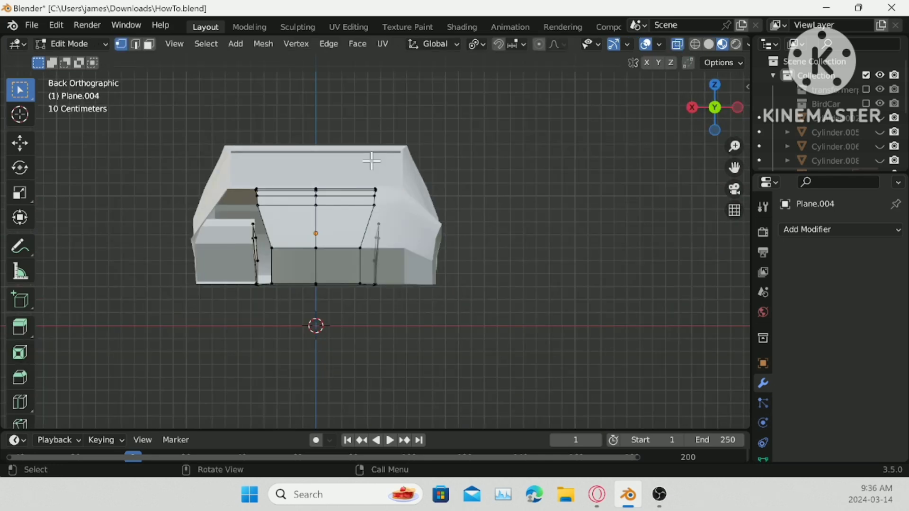
drag(327, 166, 480, 378)
right_click(484, 371)
click(444, 463)
middle_drag(384, 305, 440, 317)
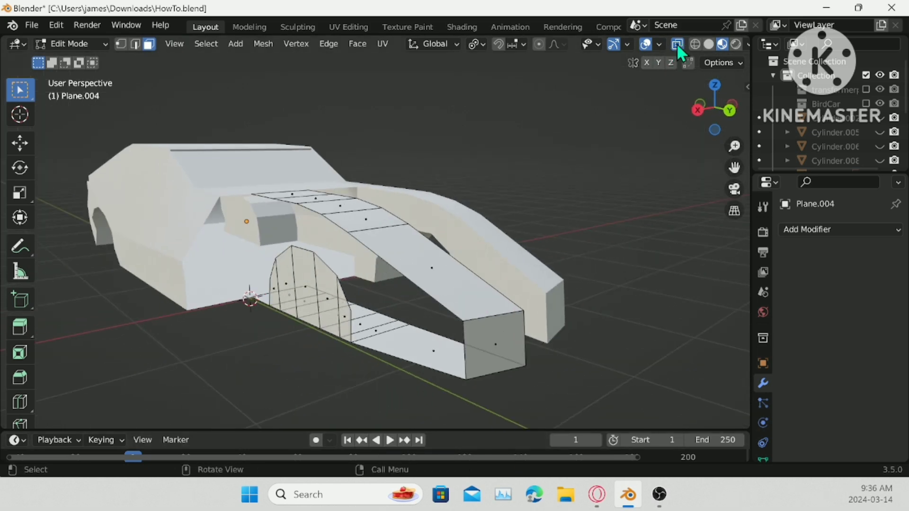
- Turn off X-ray and delete the linked semicircular wheel-arch faces from the remaining half of Plane.004
click(677, 44)
middle_drag(303, 241, 371, 217)
key(l)
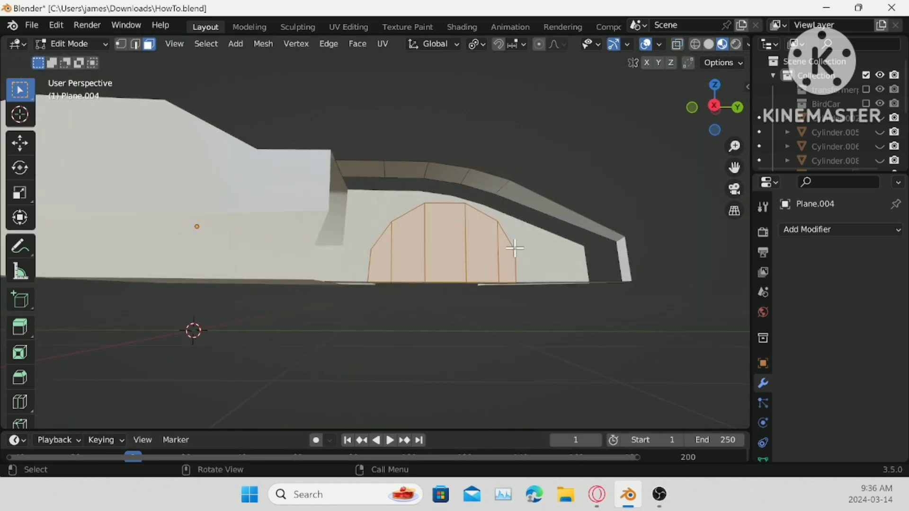
right_click(514, 248)
click(493, 468)
middle_drag(436, 331, 454, 331)
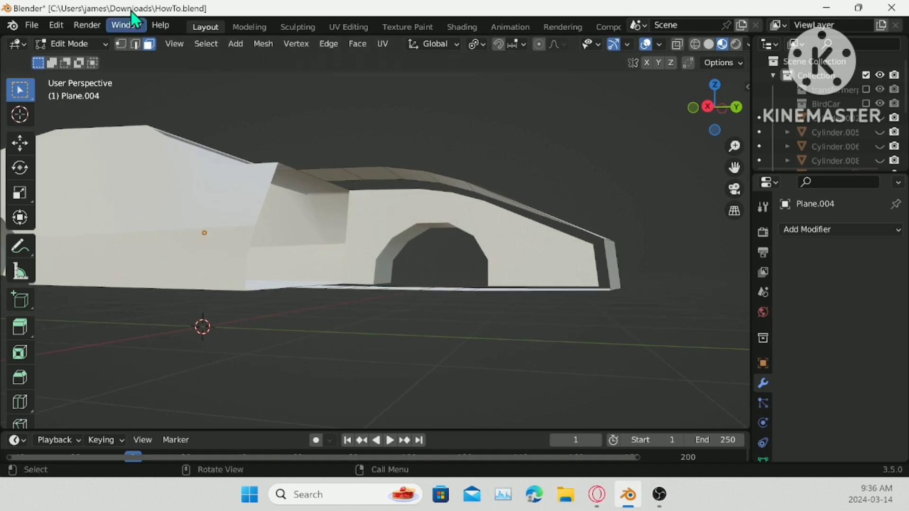
- Switch to edge selection and fill the open long side of the hood half with faces from the nose toward the rear
click(135, 44)
middle_drag(521, 291, 605, 323)
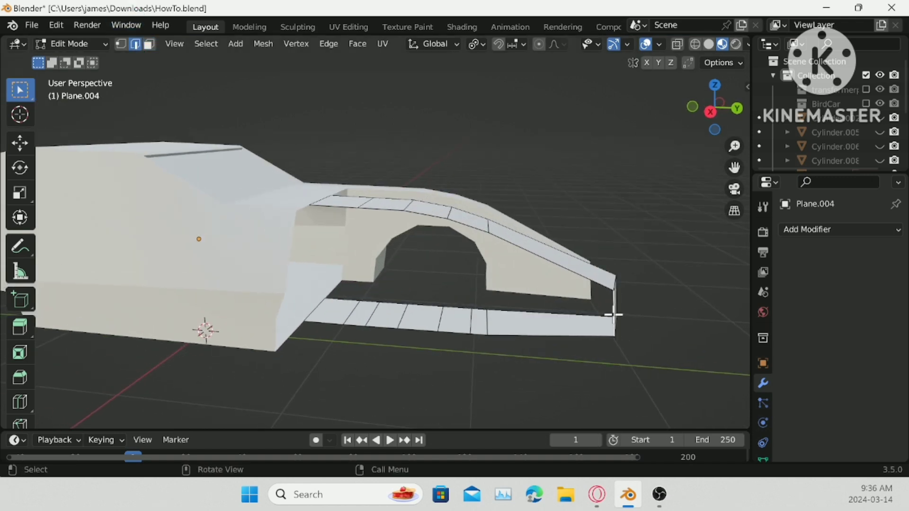
key(f)
key(f)
key(f)
key(f)
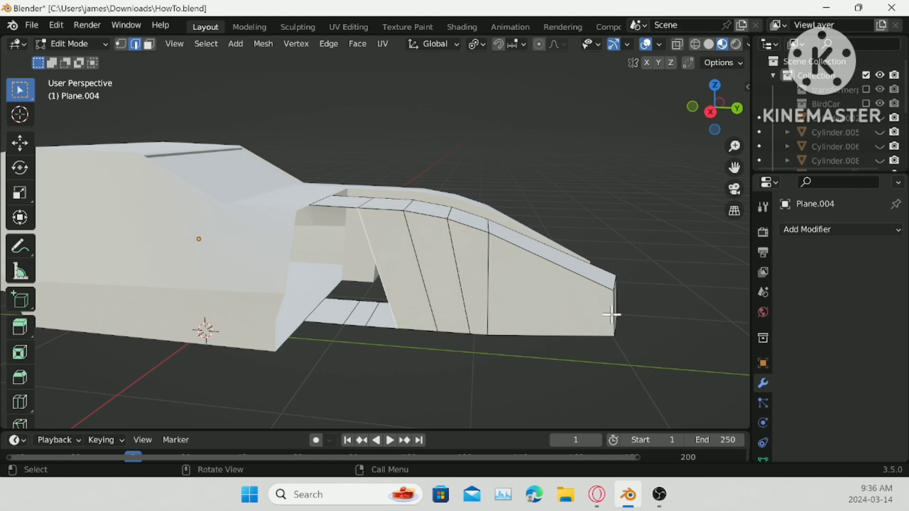
key(f)
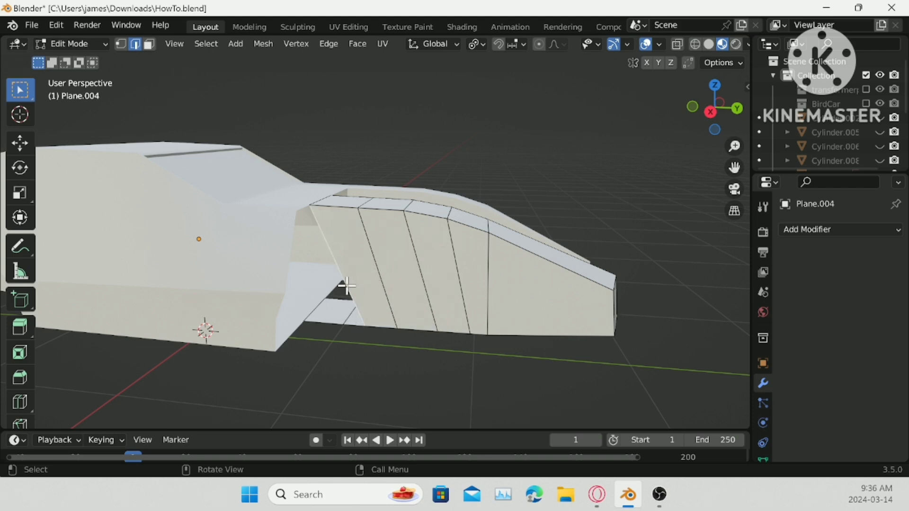
- Select the border edges around the hood half's open rear end and close it with a face
ctrl+click(352, 311)
shift+click(318, 301)
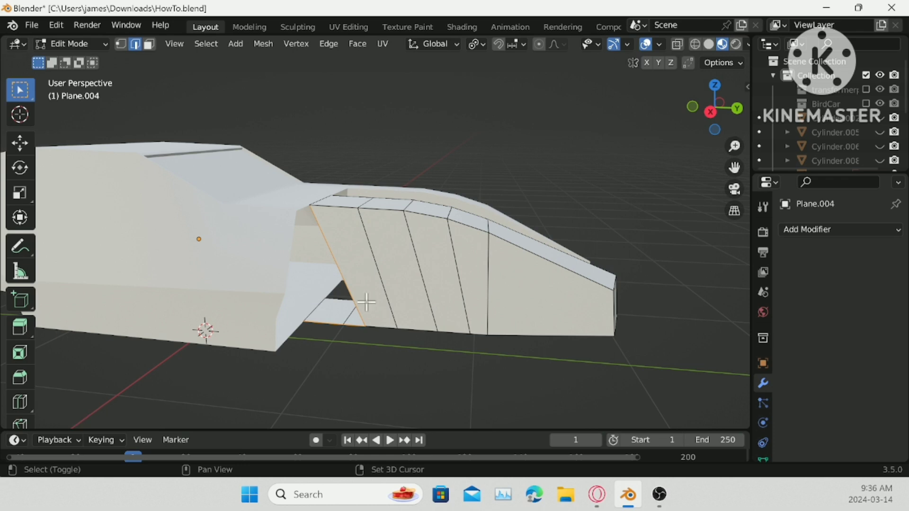
middle_drag(378, 303, 501, 303)
ctrl+click(475, 106)
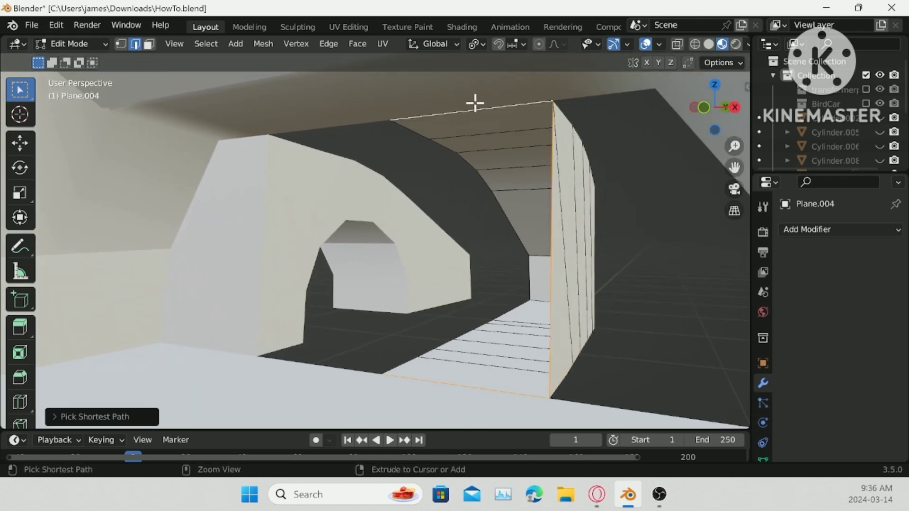
middle_drag(474, 102, 752, 232)
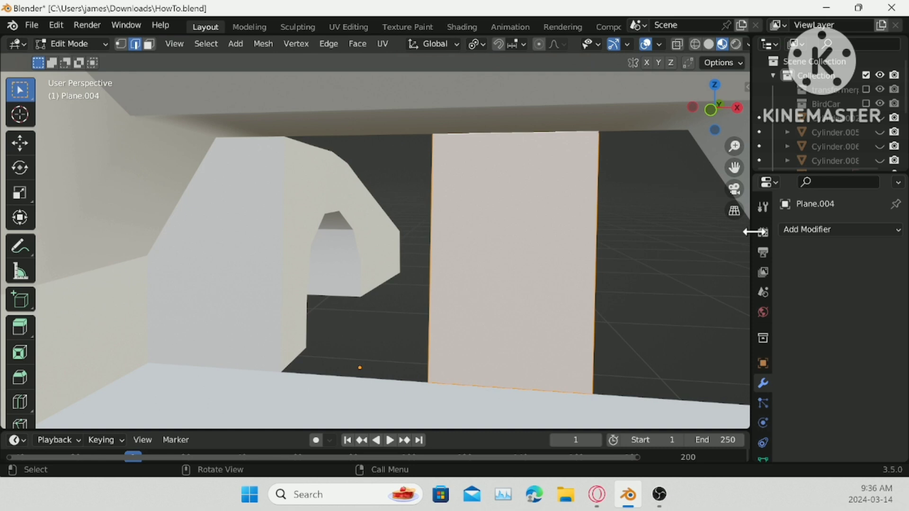
- Add a Mirror modifier to Plane.004 with the Y axis and Clipping enabled
click(825, 229)
click(644, 394)
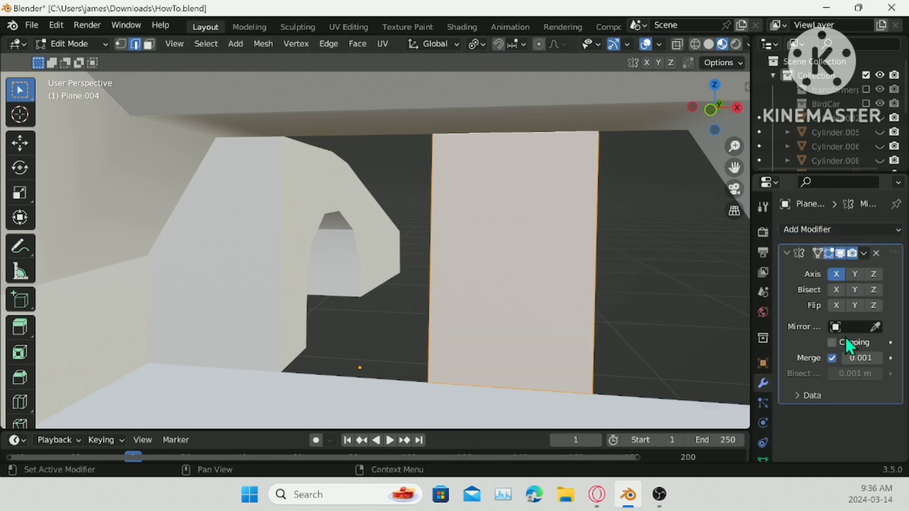
click(855, 274)
middle_drag(621, 240, 661, 299)
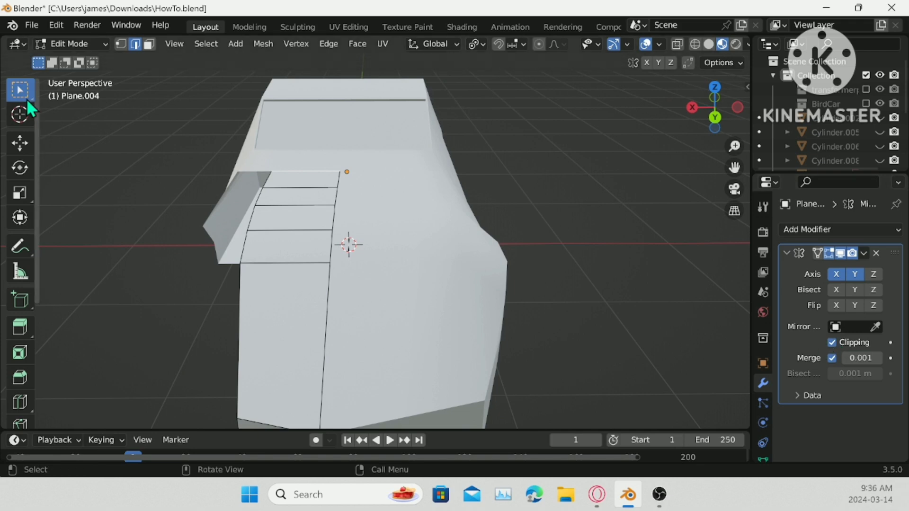
- Return to Object Mode and turn off the X axis in the Mirror modifier of Plane.004
click(94, 44)
click(93, 60)
click(492, 256)
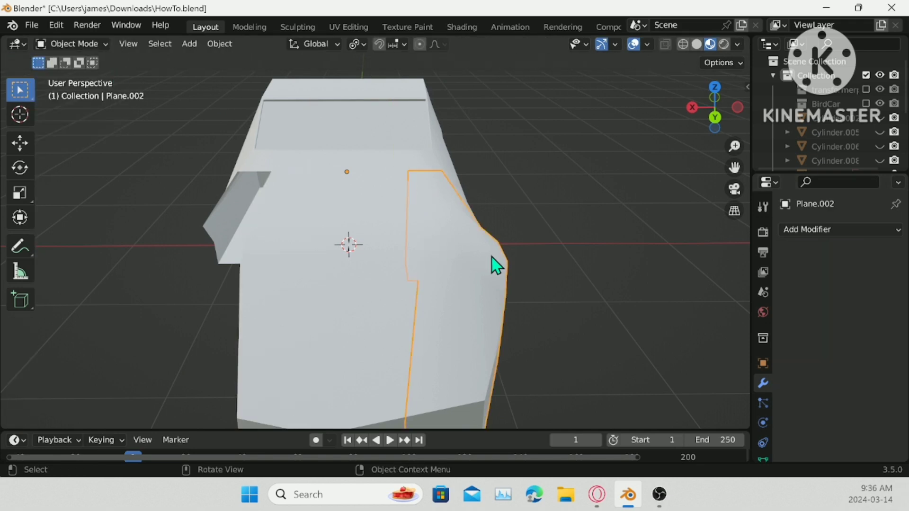
middle_drag(491, 256, 525, 302)
click(292, 208)
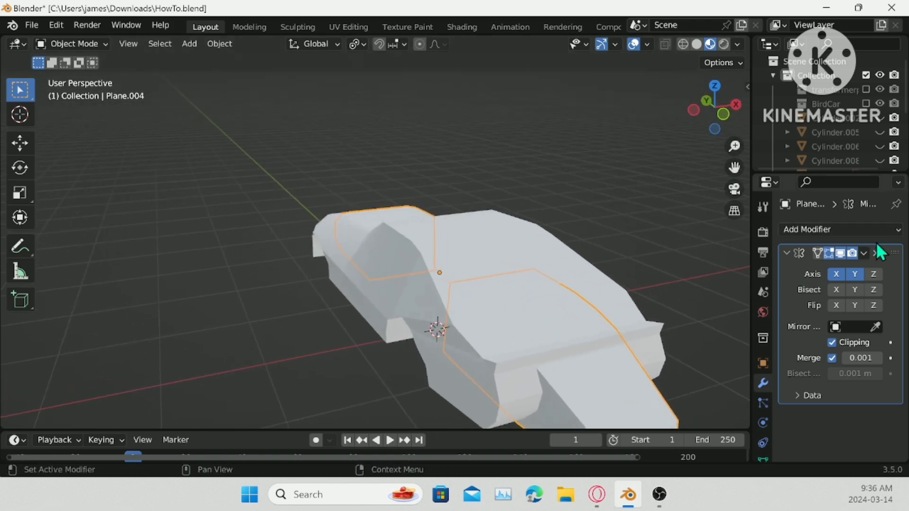
click(835, 275)
middle_drag(686, 294, 385, 270)
- Add a Mirror modifier to the front fender Plane.002 and set it to mirror on the Y axis only
click(386, 271)
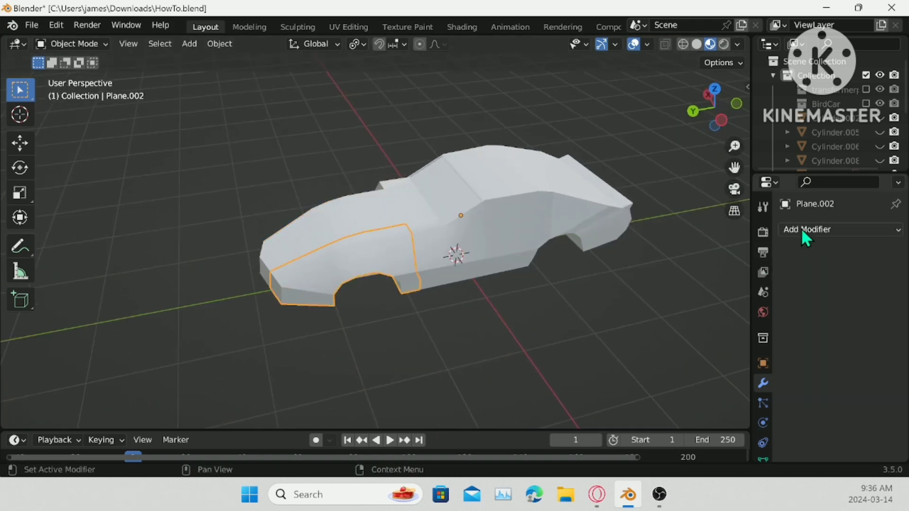
click(800, 228)
click(482, 338)
middle_drag(549, 334, 662, 308)
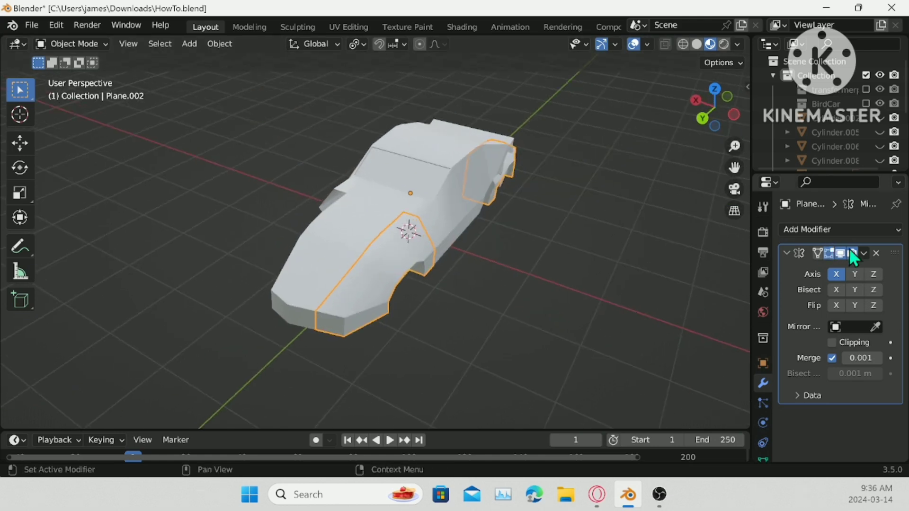
click(855, 274)
click(835, 274)
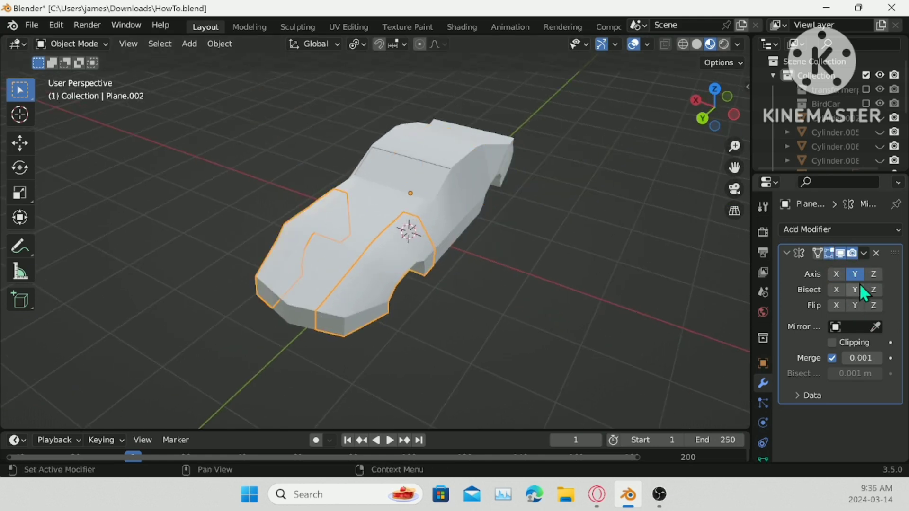
- Apply the Mirror modifiers on the front fender Plane.002 and the hood Plane.004
click(864, 253)
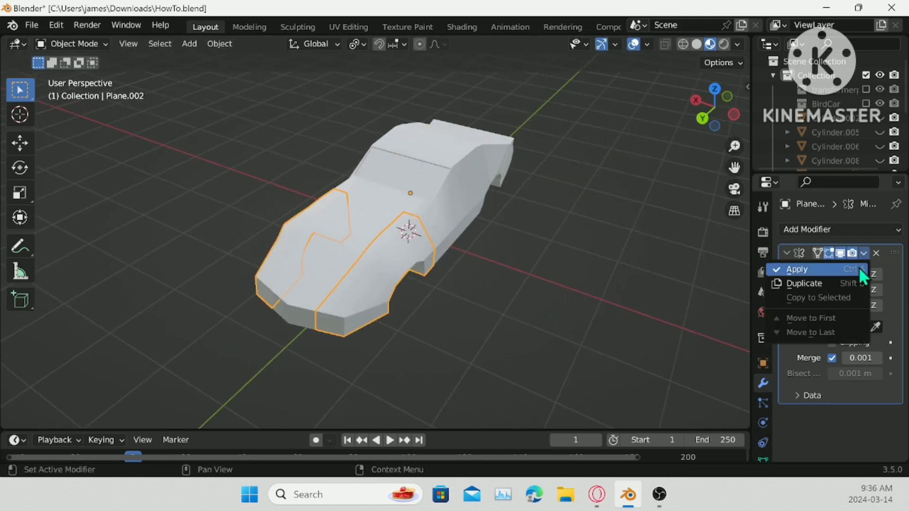
click(858, 266)
click(367, 260)
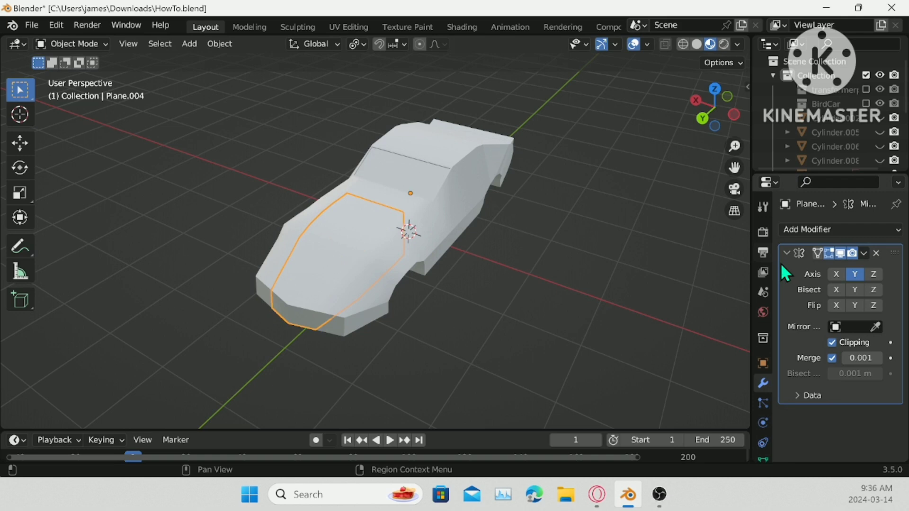
click(864, 253)
click(859, 267)
scroll(436, 321, up, 4)
middle_drag(514, 279, 444, 284)
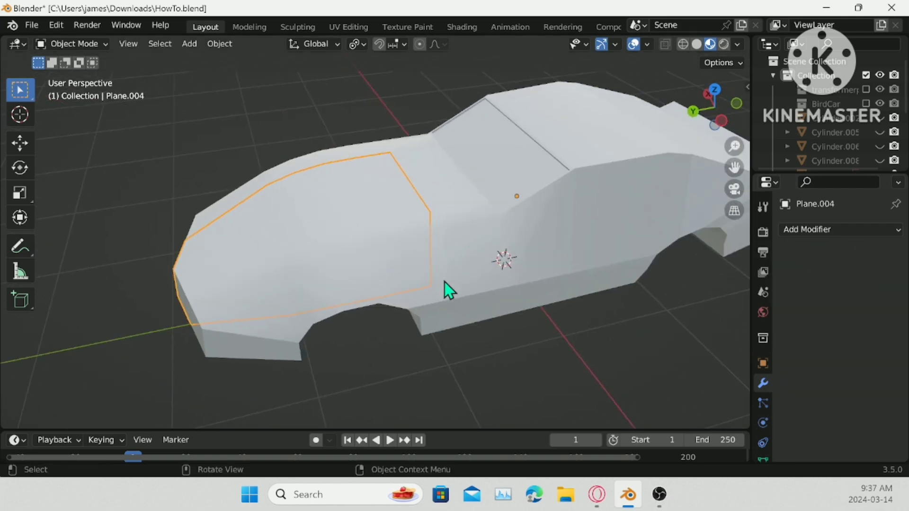
- Separate the two mirrored front fenders of Plane.002 into individual objects and return to Object Mode
click(365, 260)
middle_drag(287, 236, 386, 223)
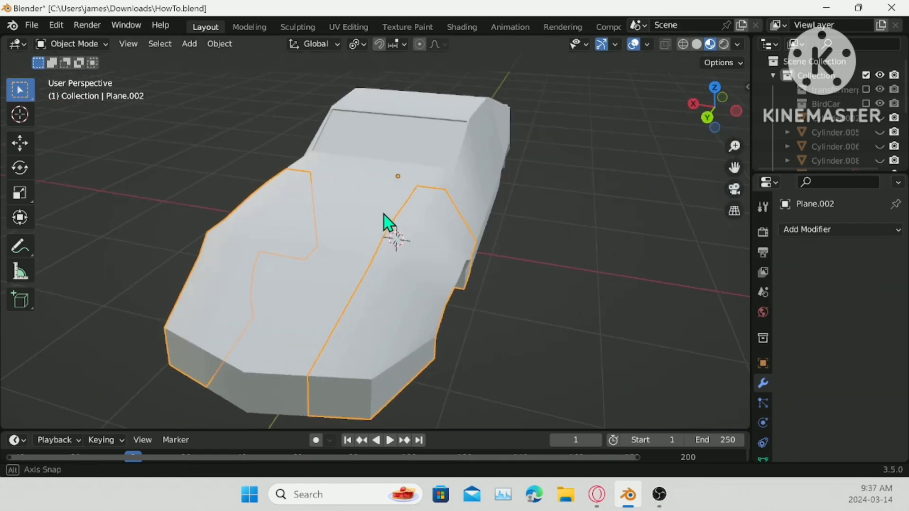
key(Tab)
right_click(585, 284)
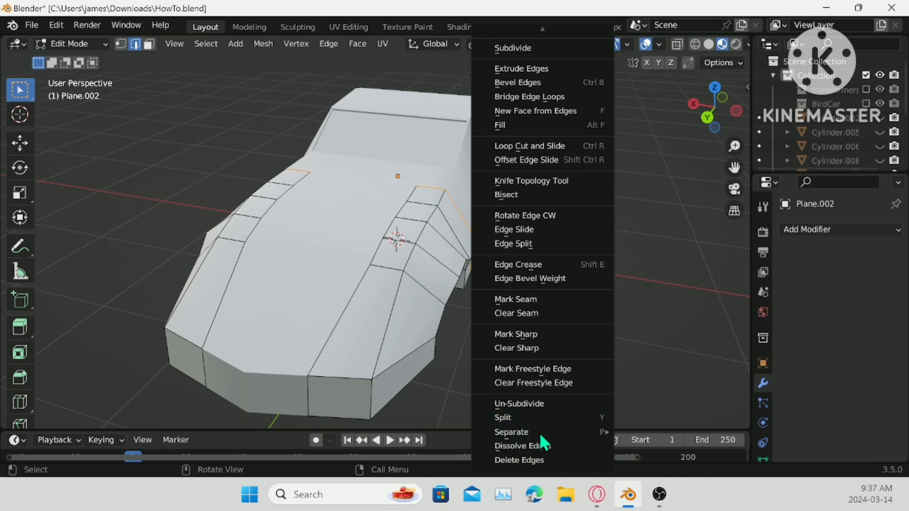
mouse_move(578, 432)
click(659, 432)
key(Tab)
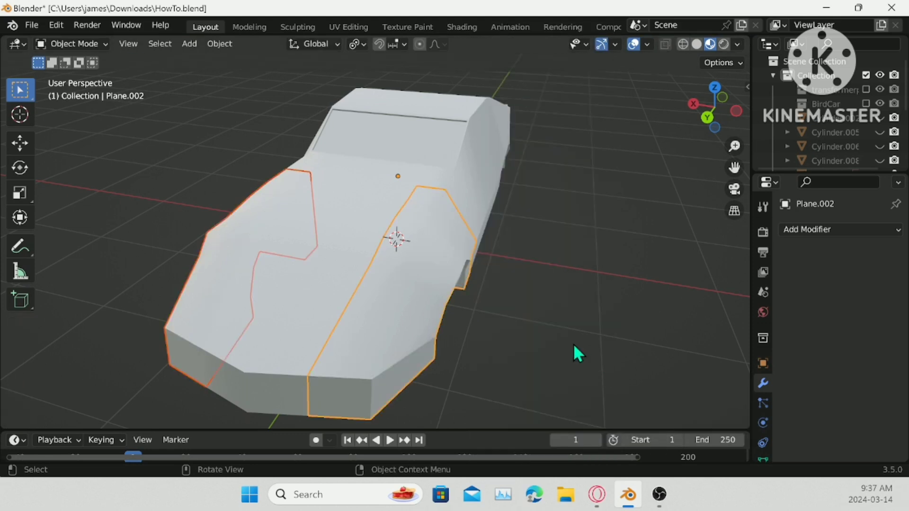
- Select both front fenders together with the hood and hide them
click(388, 288)
middle_drag(387, 288, 470, 290)
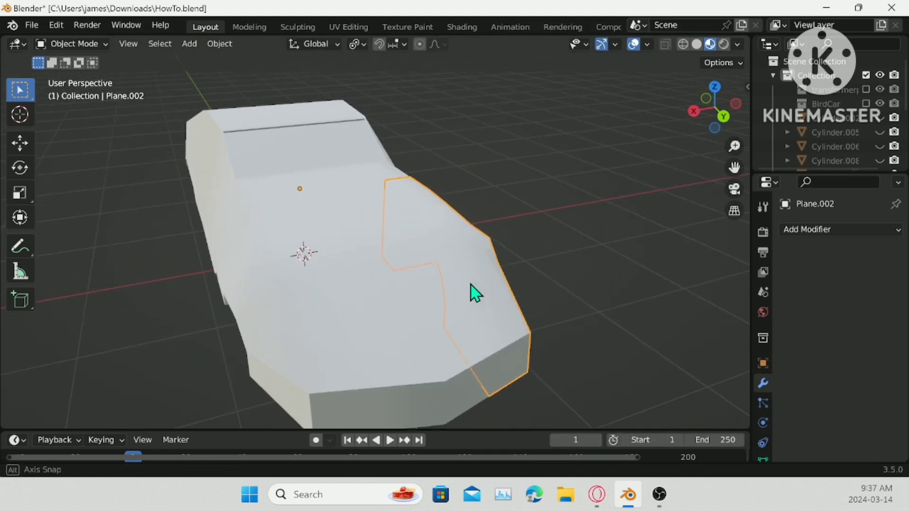
key(g)
right_click(562, 190)
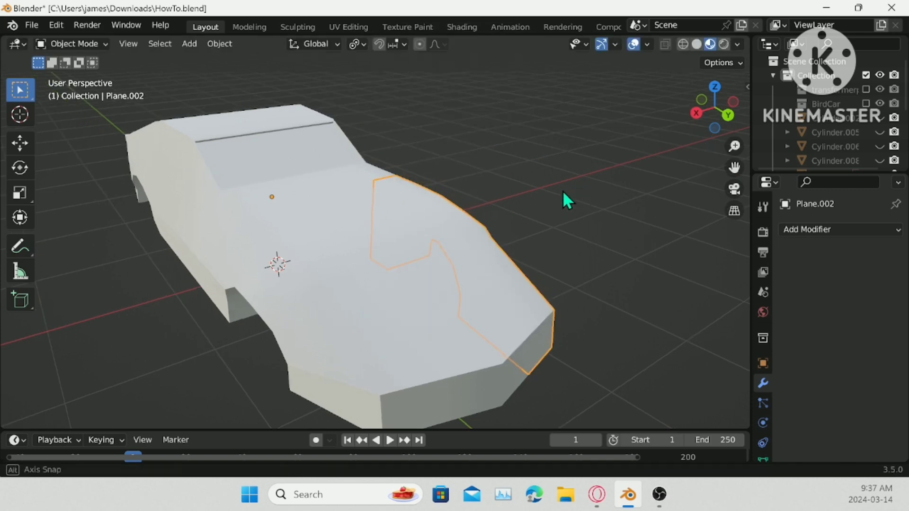
middle_drag(562, 190, 521, 211)
shift+click(329, 229)
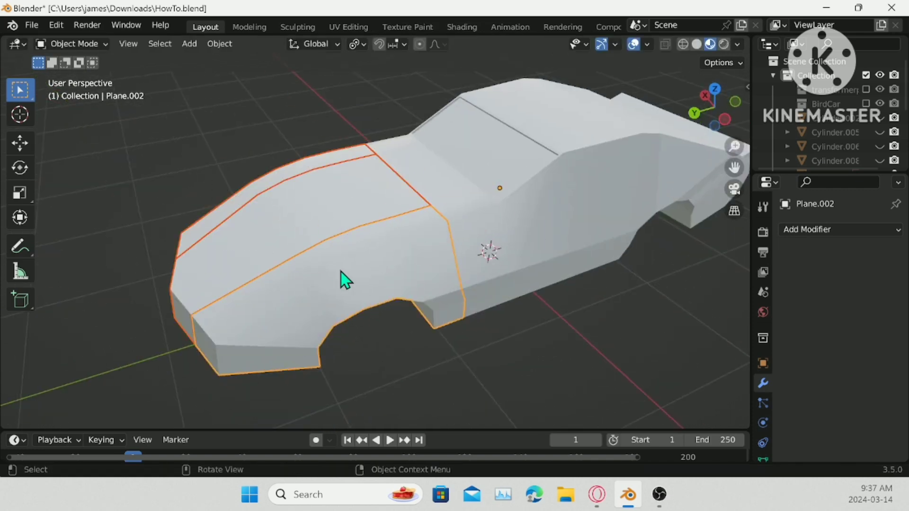
key(h)
middle_drag(340, 270, 396, 264)
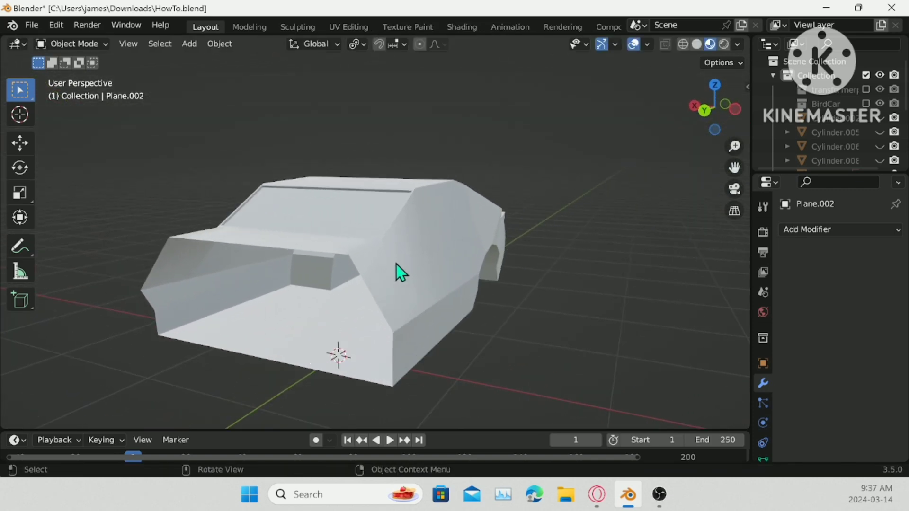
- Delete one lengthwise half of the main cabin body and the matching half of the rear body
right_click(578, 306)
click(528, 311)
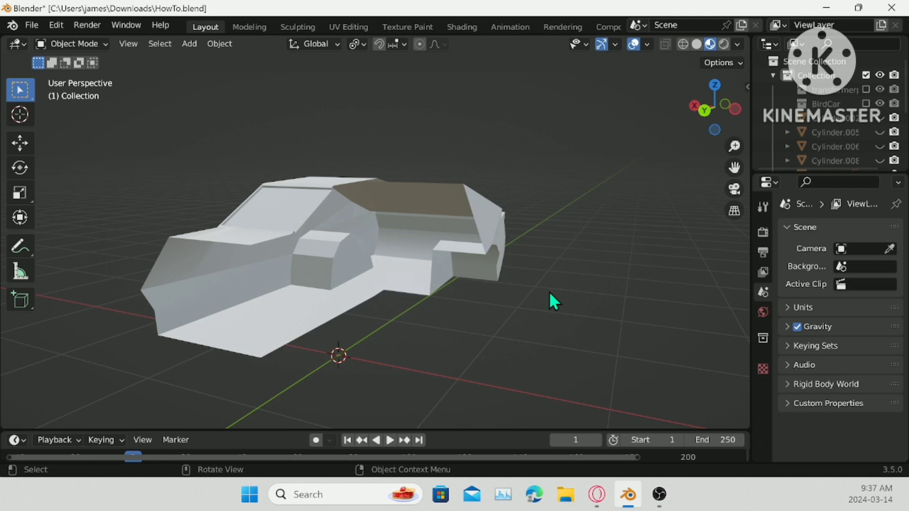
right_click(448, 225)
click(413, 321)
middle_drag(461, 283, 487, 290)
- Edit the cabin body Plane.005 and fill the first face of its open side at the front cowl
click(473, 258)
key(Tab)
middle_drag(473, 258, 151, 68)
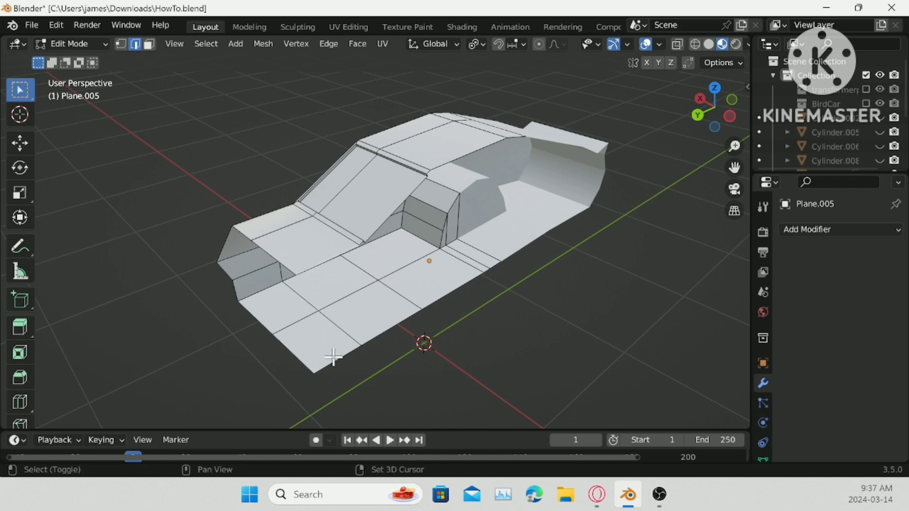
key(alt+h)
key(alt+a)
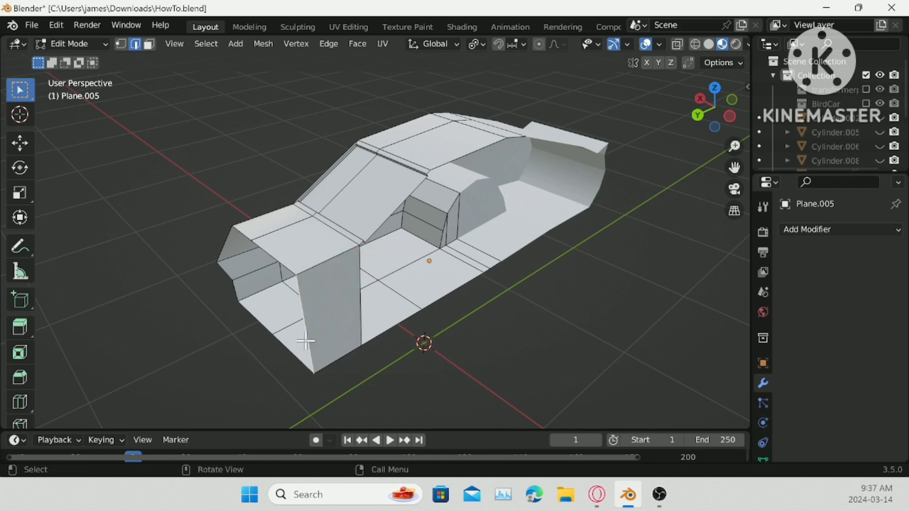
- Try filling the second face on the cabin's open side behind the cowl, and undo it
middle_drag(317, 335, 358, 299)
key(ctrl+z)
key(ctrl+z)
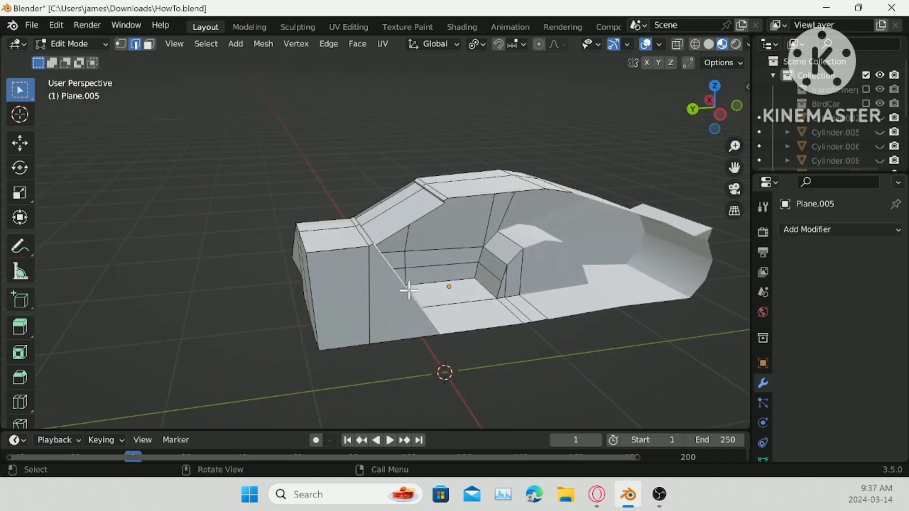
scroll(426, 273, up, 3)
middle_drag(401, 270, 392, 270)
scroll(365, 276, up, 5)
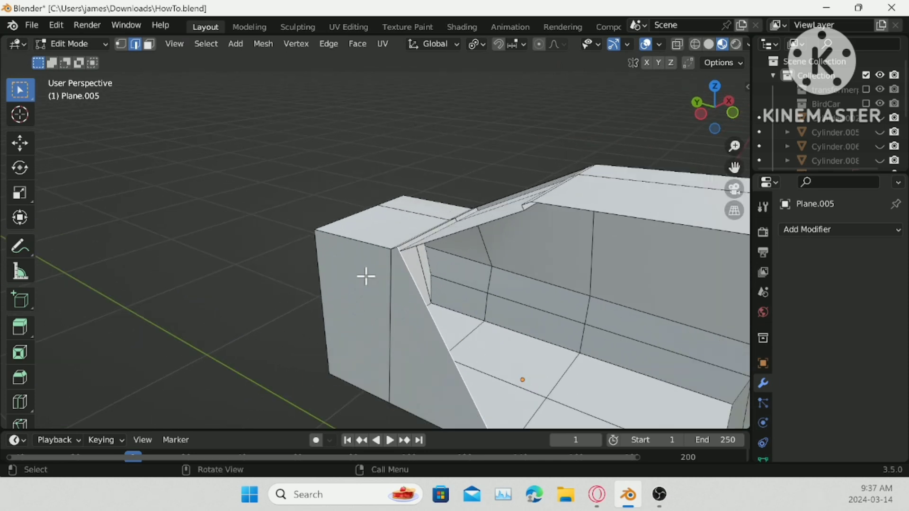
key(ctrl+z)
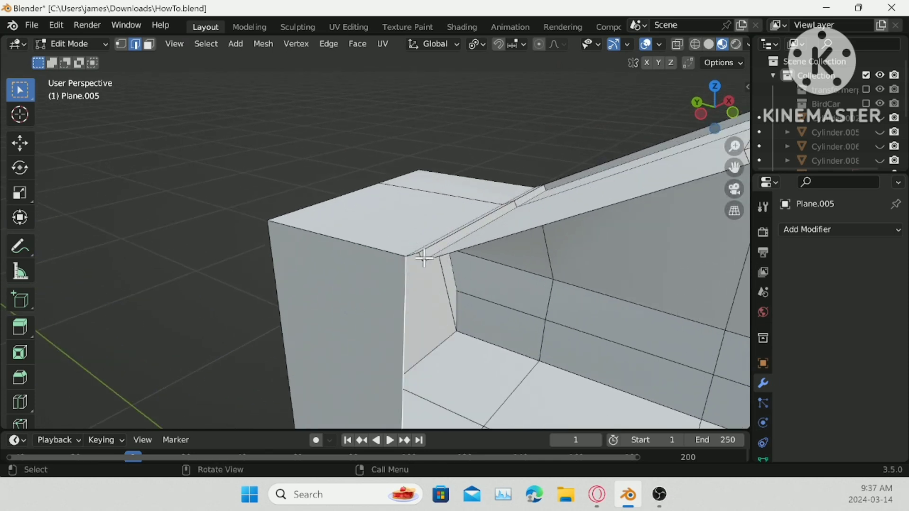
- Close the small notch at the windshield base and fill the cabin's side faces up to the roof's front edge
shift+click(419, 257)
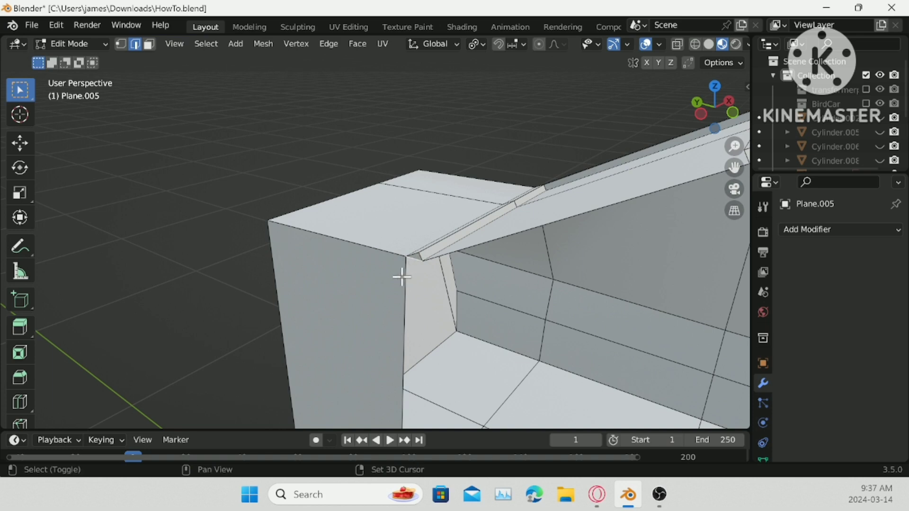
middle_drag(399, 274, 558, 345)
scroll(564, 211, up, 5)
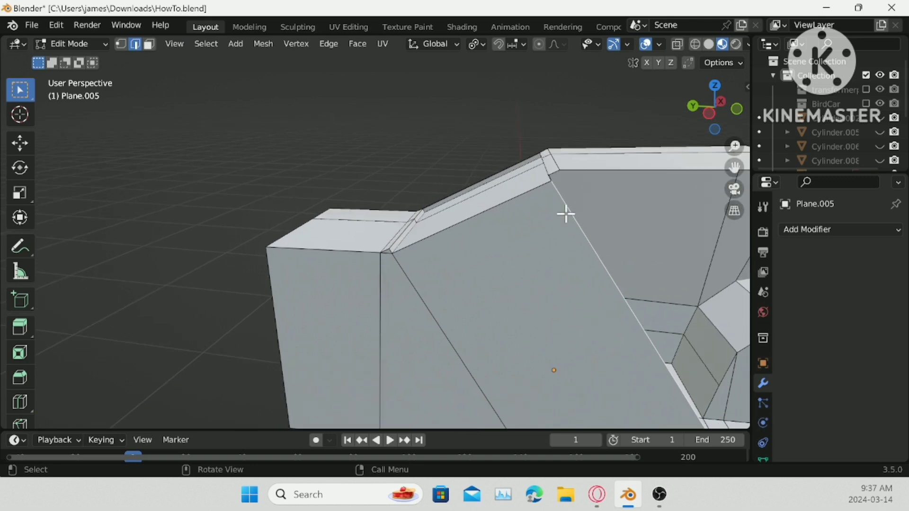
- Close the notch at the roof's front edge, fill the cabin's side face beneath the roof, and clear the selection
shift+click(500, 235)
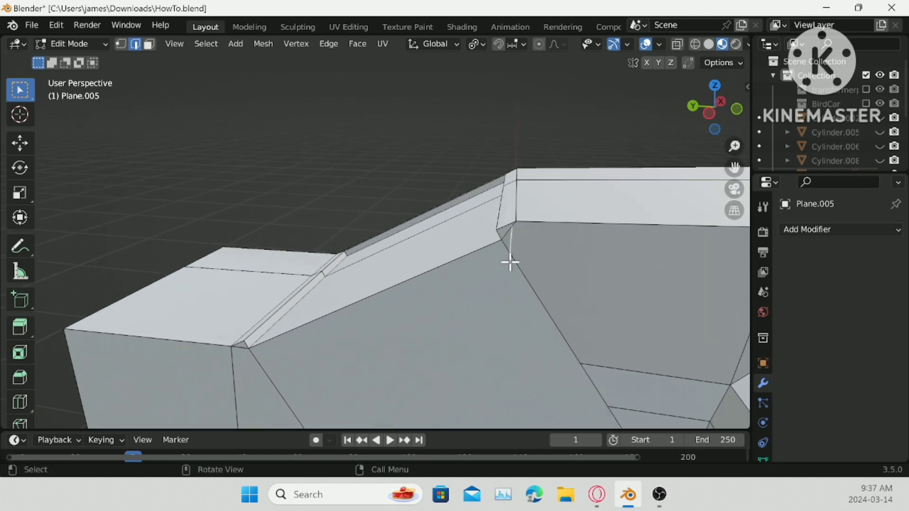
shift+click(511, 260)
shift+click(539, 221)
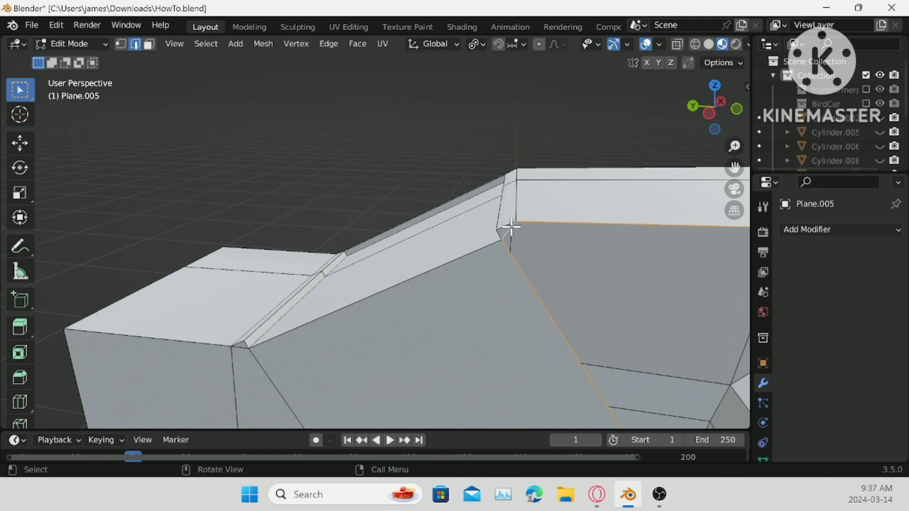
middle_drag(511, 227, 469, 241)
key(f)
scroll(469, 241, up, 2)
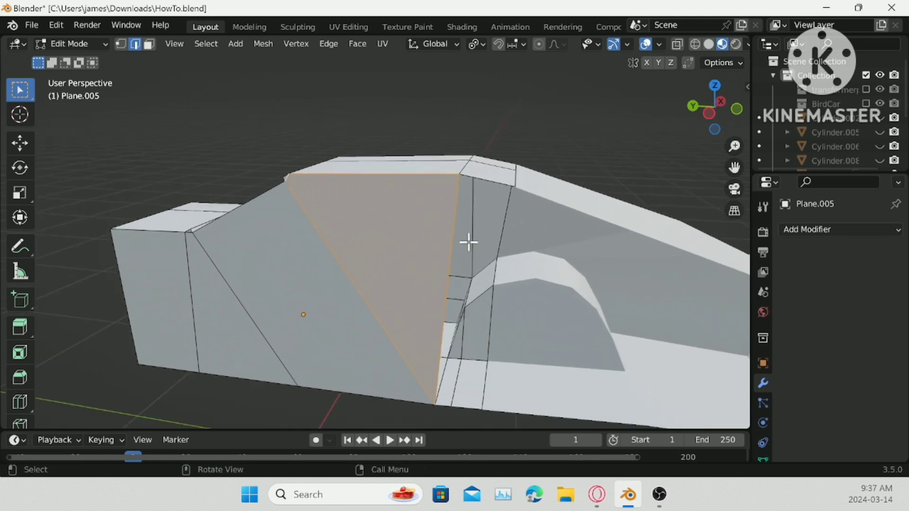
scroll(508, 185, down, 1)
key(alt+a)
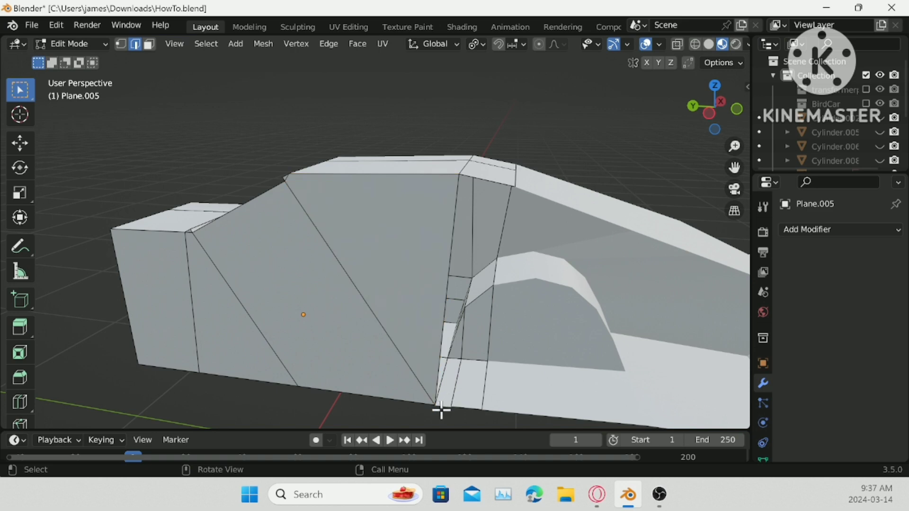
- Fill the last narrow faces on the cabin body's open side, up to its rear edge
key(f)
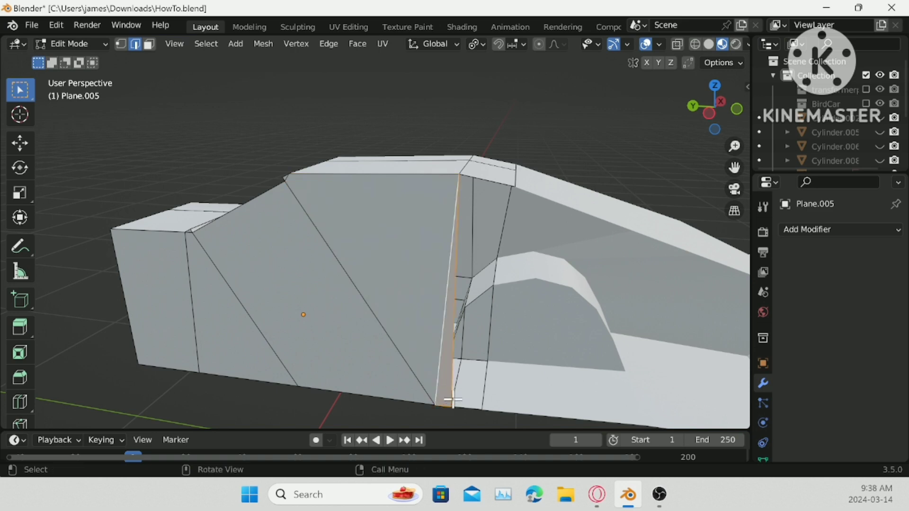
click(450, 380)
scroll(451, 380, down, 3)
key(f)
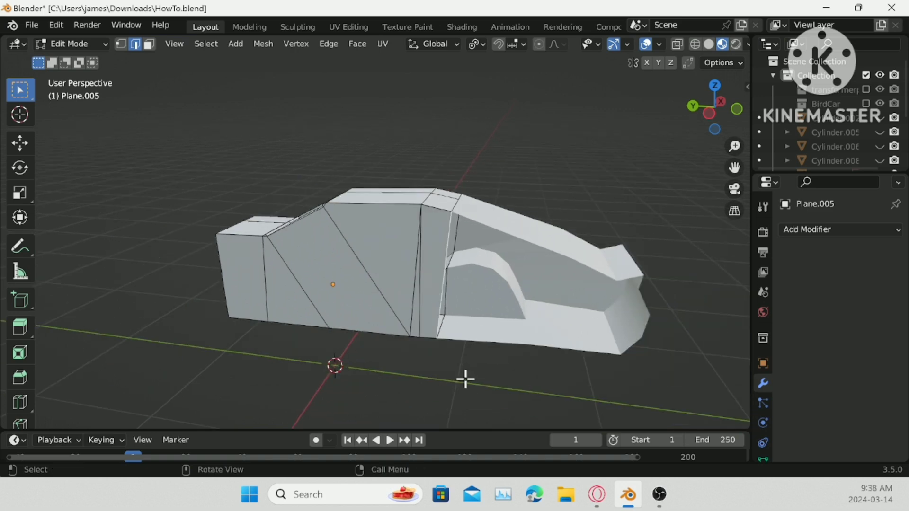
- Hide the rear body Plane.007 to expose the cabin body's open rear end
middle_drag(479, 372, 619, 264)
scroll(866, 133, down, 5)
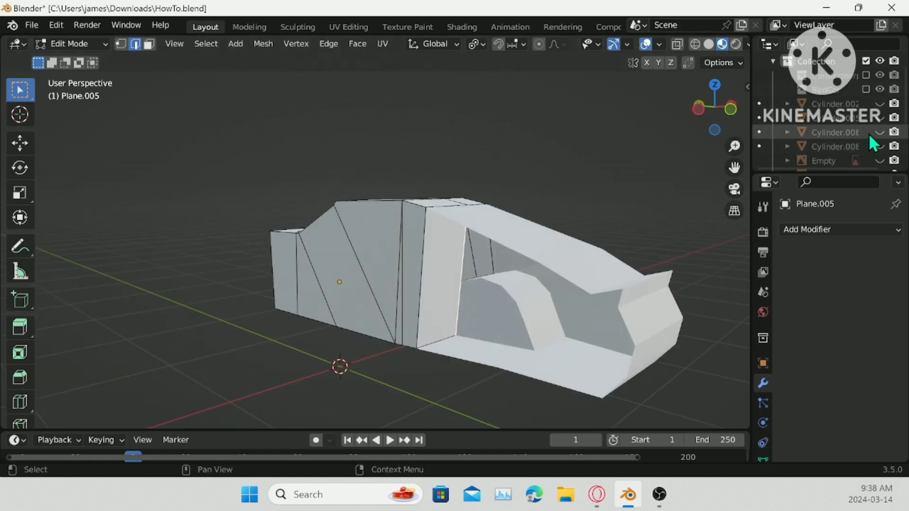
click(879, 156)
middle_drag(497, 353, 345, 349)
scroll(345, 350, up, 4)
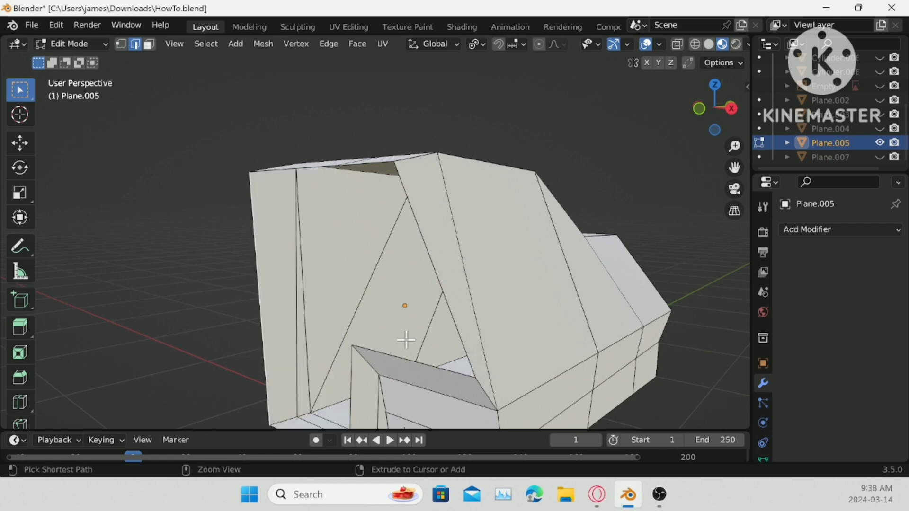
middle_drag(310, 297, 255, 175)
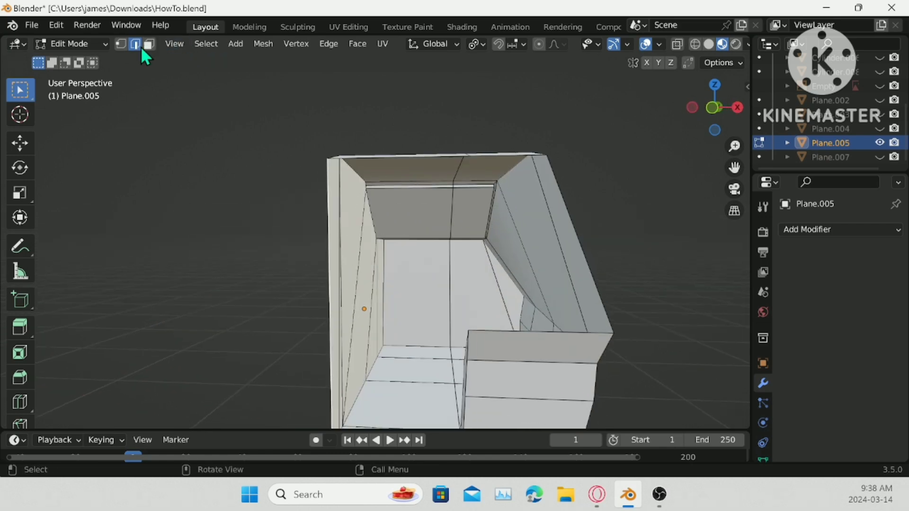
middle_drag(462, 357, 530, 342)
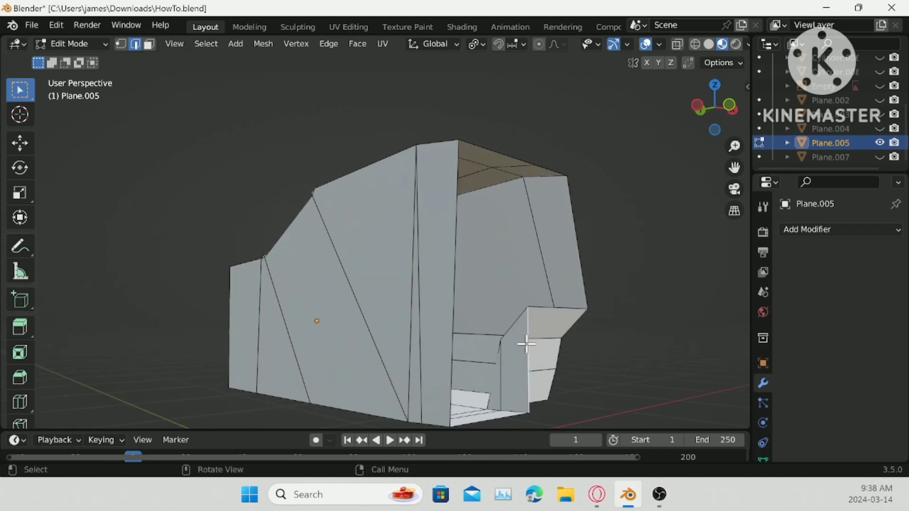
- Fill the cabin body's open rear end with faces from the floor notch up to the roof, including the outer corner triangle
ctrl+click(451, 337)
middle_drag(452, 337, 518, 206)
ctrl+click(498, 219)
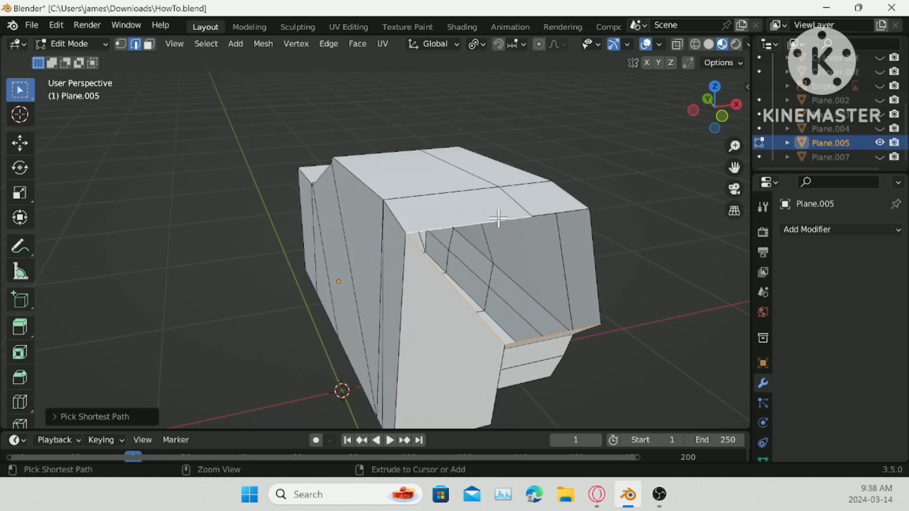
key(f)
click(562, 217)
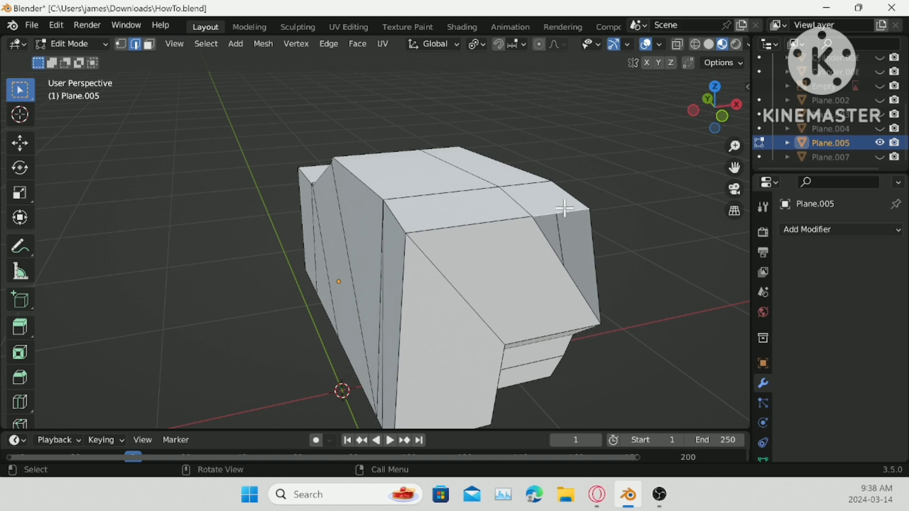
ctrl+click(549, 254)
ctrl+click(594, 248)
key(f)
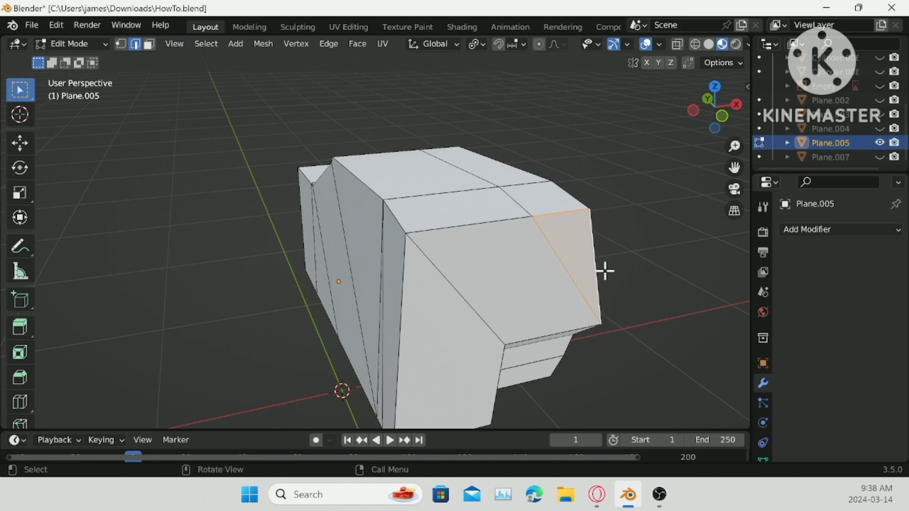
- Leave Edit Mode, show the rear body Plane.007 and hide the cabin body Plane.005
middle_drag(605, 271, 379, 220)
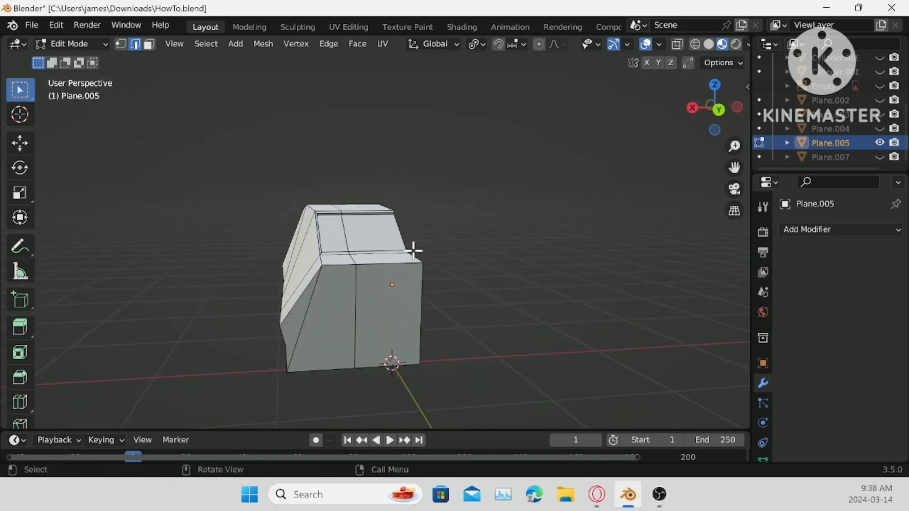
key(Tab)
middle_drag(524, 260, 474, 258)
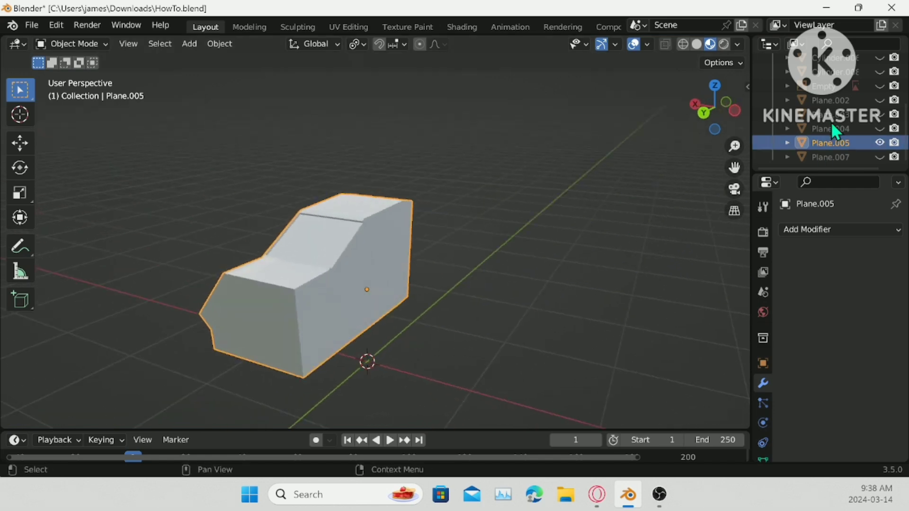
click(880, 156)
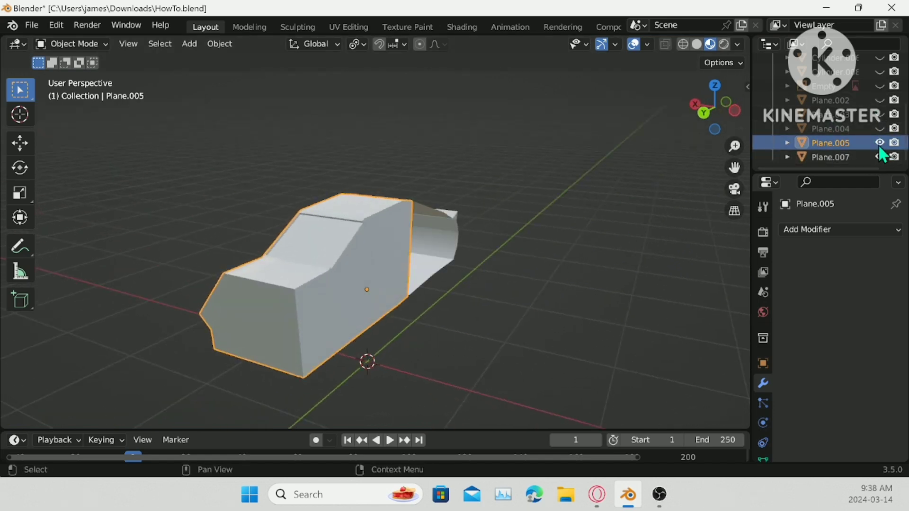
click(879, 142)
- Edit the rear body Plane.007 and fill its open end facing the cabin with two faces
scroll(500, 218, up, 4)
click(500, 219)
key(Tab)
scroll(467, 219, up, 3)
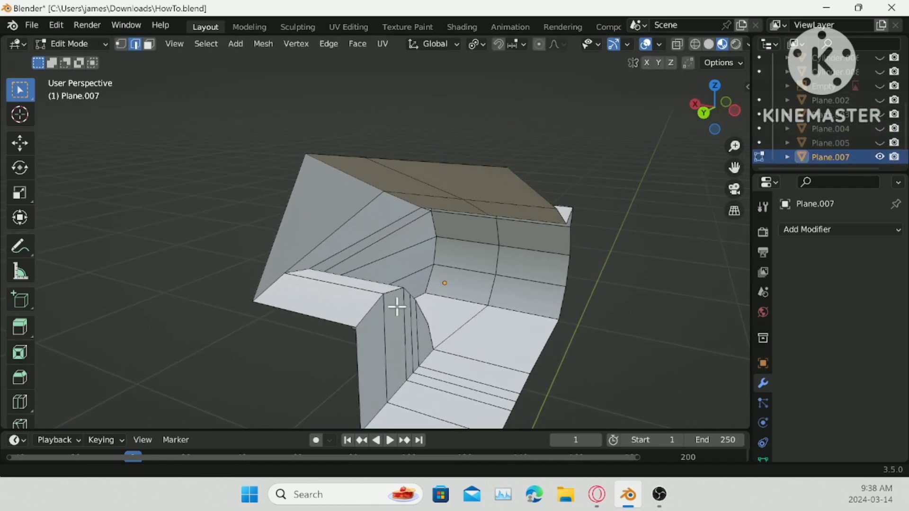
ctrl+click(347, 158)
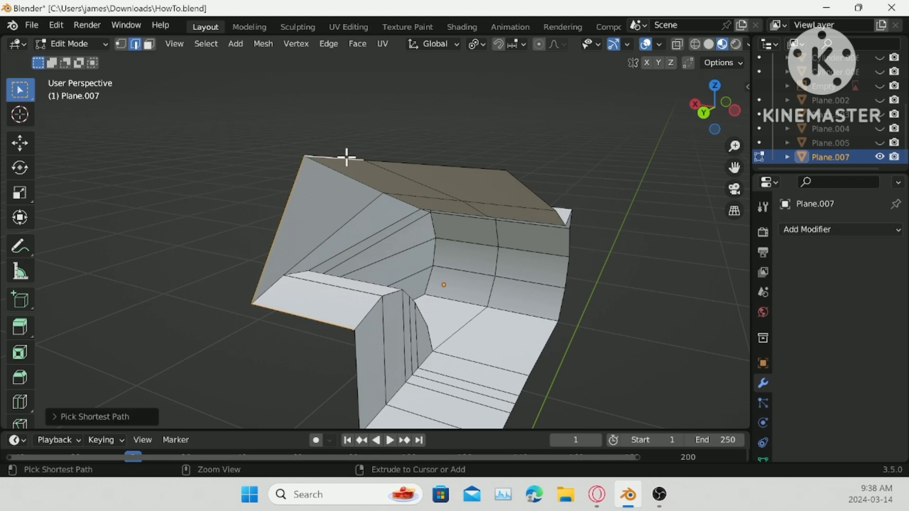
key(f)
click(418, 164)
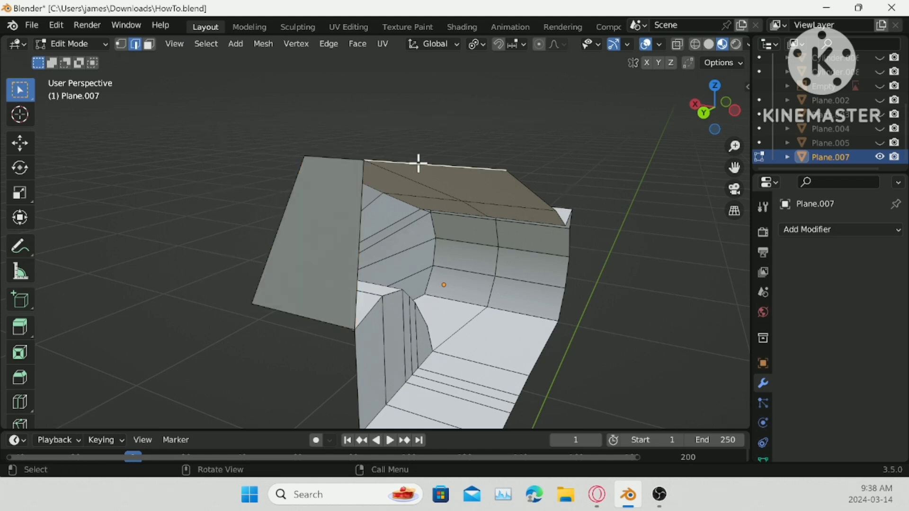
middle_drag(422, 195, 410, 289)
ctrl+click(403, 331)
key(f)
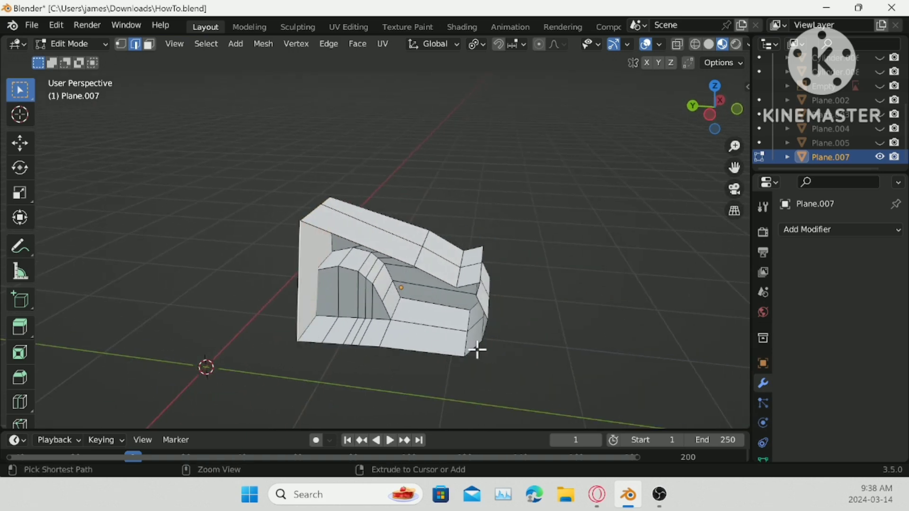
- Select the outline of the rear body's open side and fill it with one face
ctrl+click(475, 349)
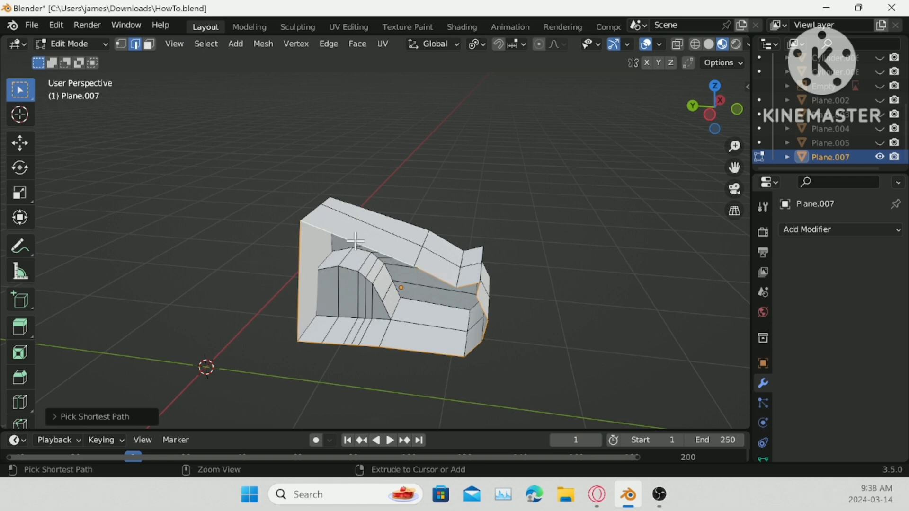
key(f)
middle_drag(356, 241, 424, 278)
scroll(26, 410, down, 2)
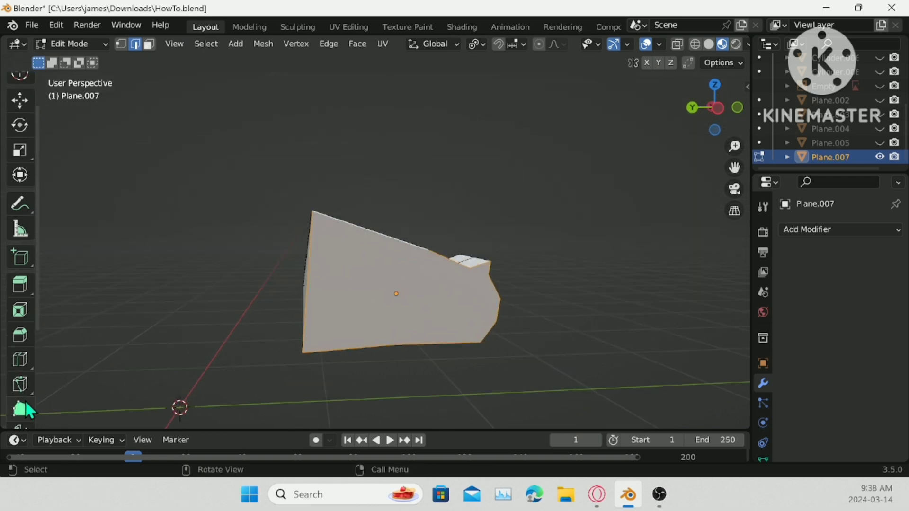
- Knife-cut the side face from the spoiler notch to the tail and lower rear corner, and from the slope's bend to the bottom edge
click(19, 383)
click(121, 44)
scroll(597, 290, up, 4)
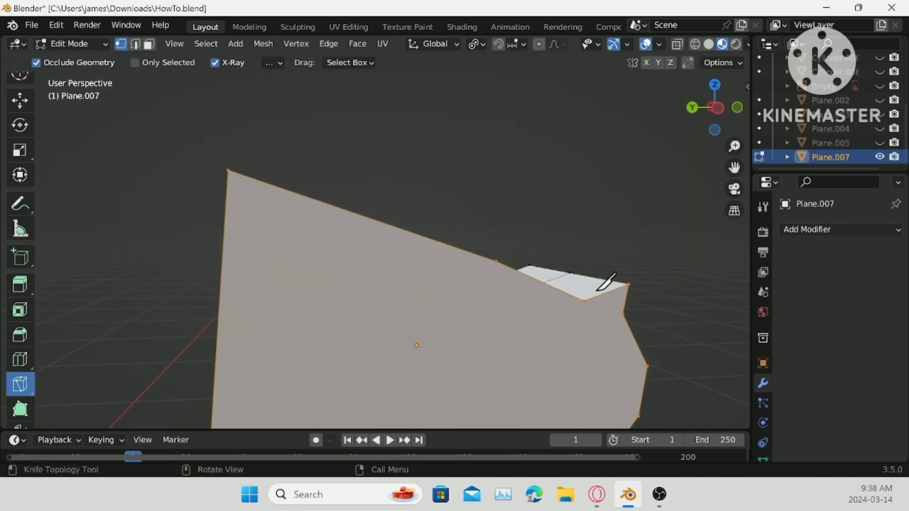
click(589, 301)
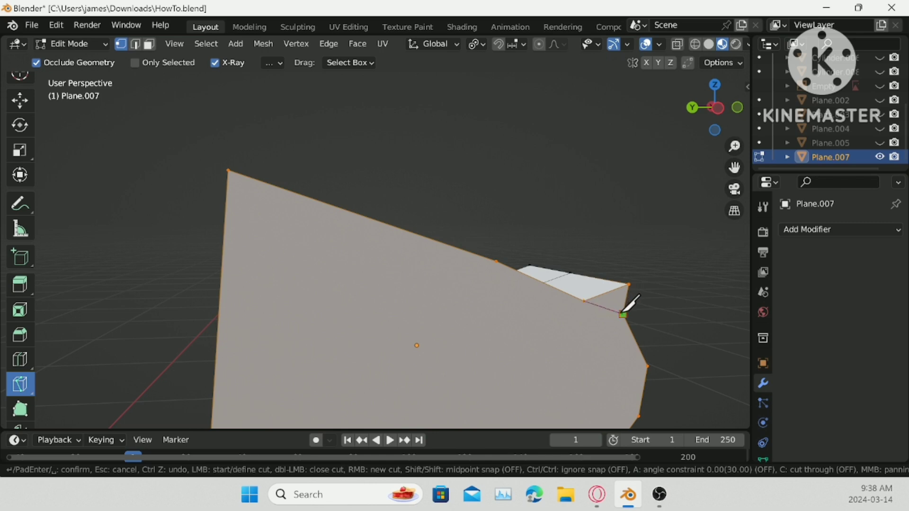
shift+middle_drag(635, 317, 623, 224)
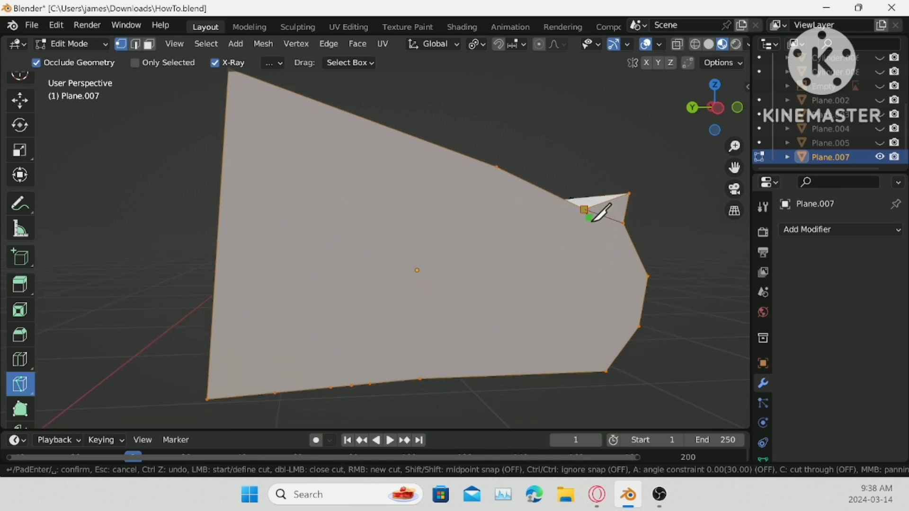
click(420, 378)
click(496, 167)
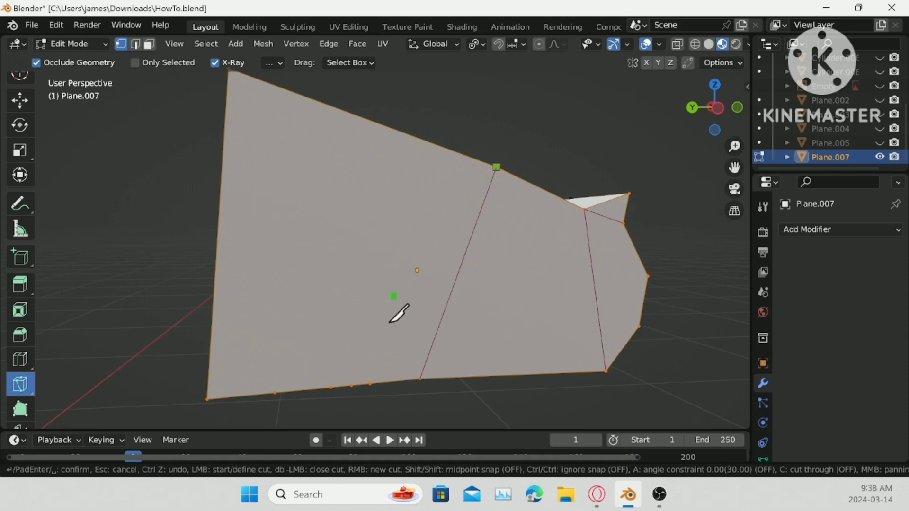
- Knife-cut from the slope's bend to two more bottom-edge vertices and from the upper front corner to the next one, and apply the cuts
click(370, 384)
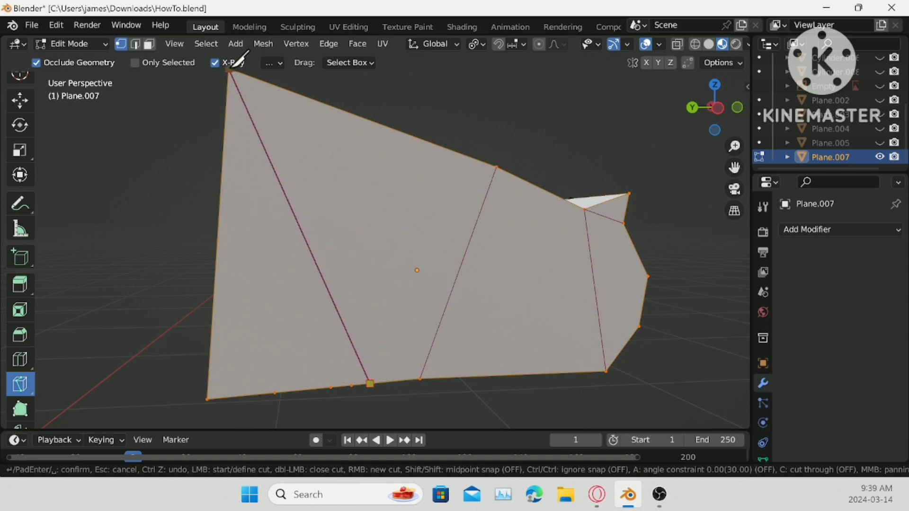
click(498, 167)
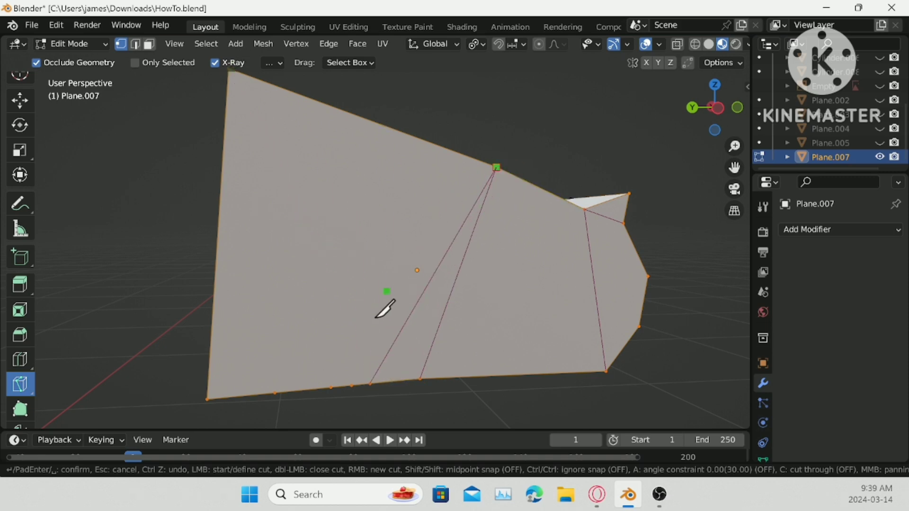
click(352, 385)
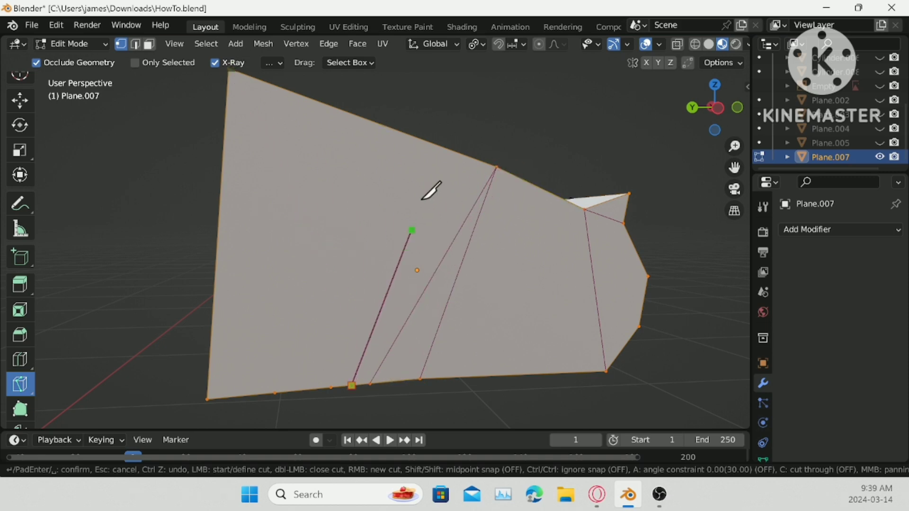
click(497, 167)
click(331, 387)
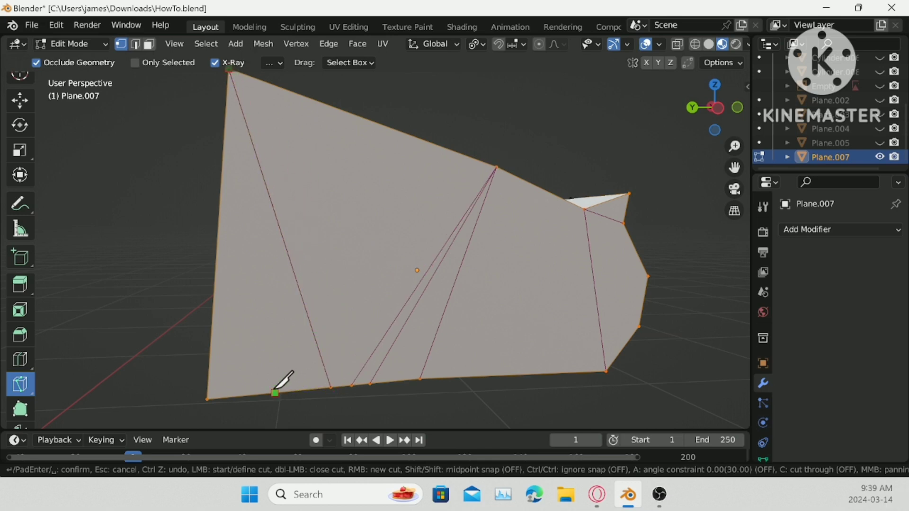
scroll(308, 360, down, 3)
key(Return)
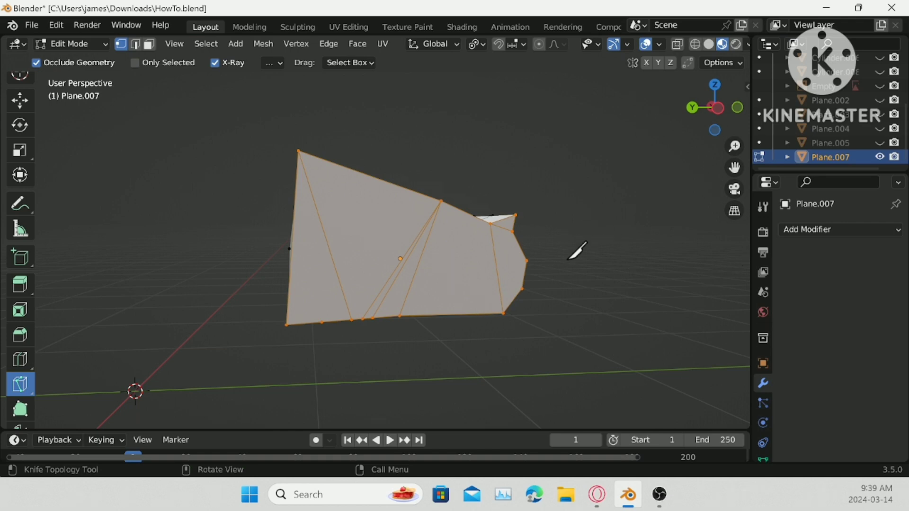
- Cut from the tail vertex to the spoiler notch, and cut the front end face from its inner notch corner to its upper side corner
click(527, 260)
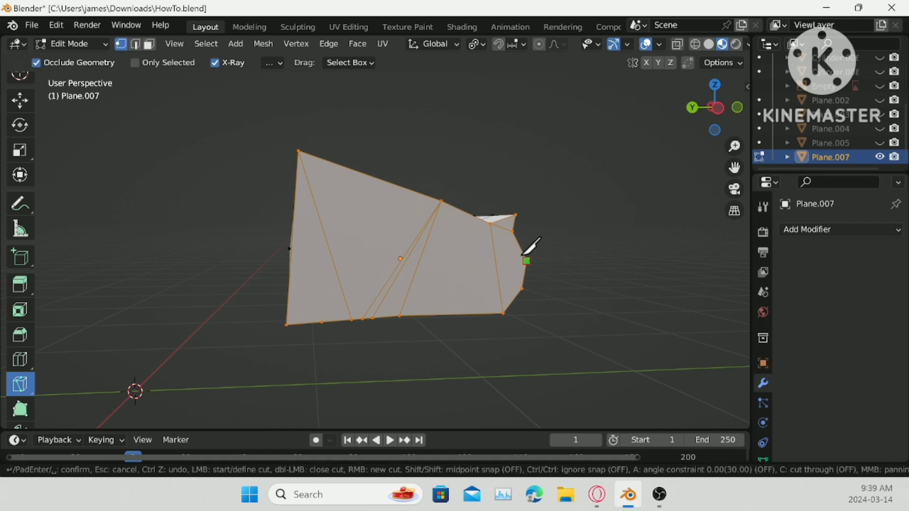
click(491, 226)
key(Return)
middle_drag(493, 227, 610, 249)
click(302, 268)
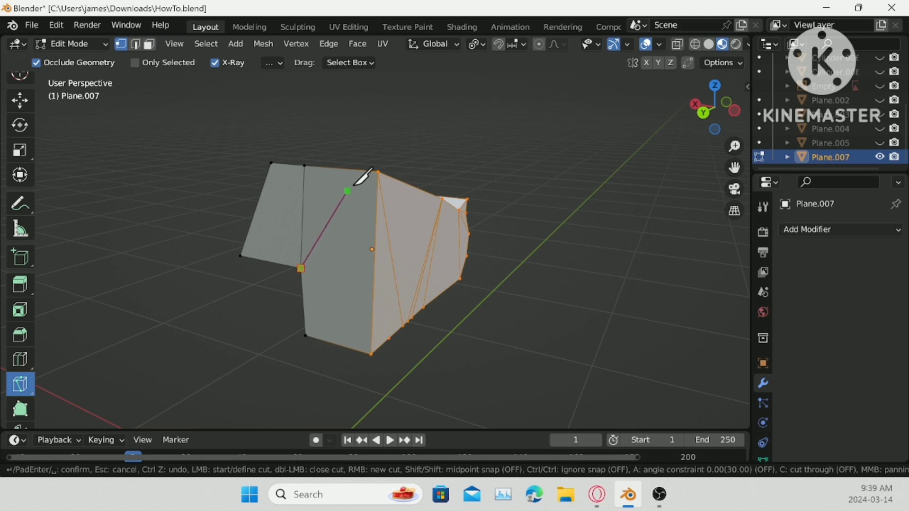
click(379, 172)
key(Return)
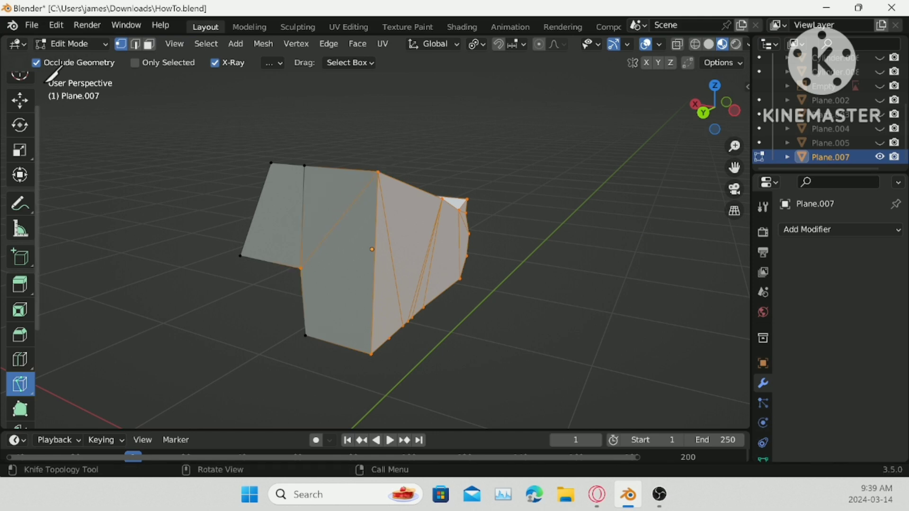
- Return to the selection tool and Object Mode, deselect the rear body, and save the file
scroll(18, 97, up, 2)
click(18, 93)
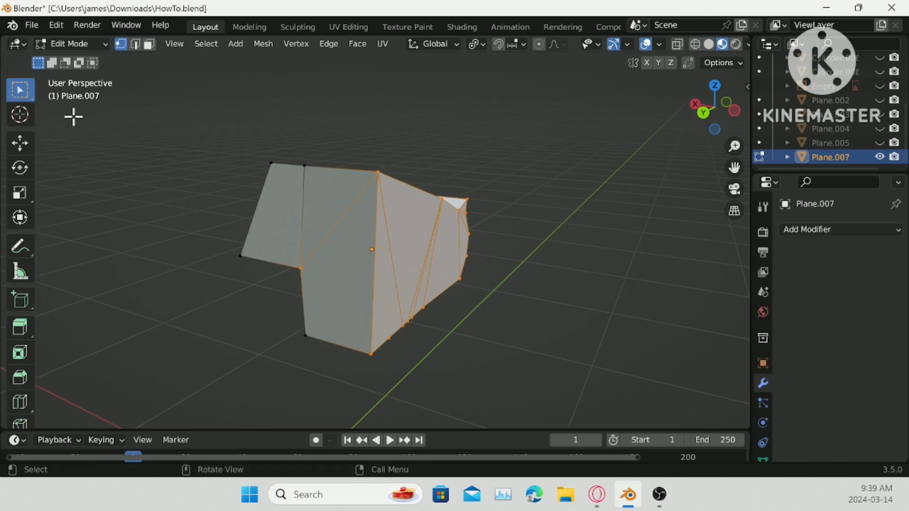
click(71, 43)
click(79, 59)
click(200, 176)
middle_drag(199, 175, 533, 247)
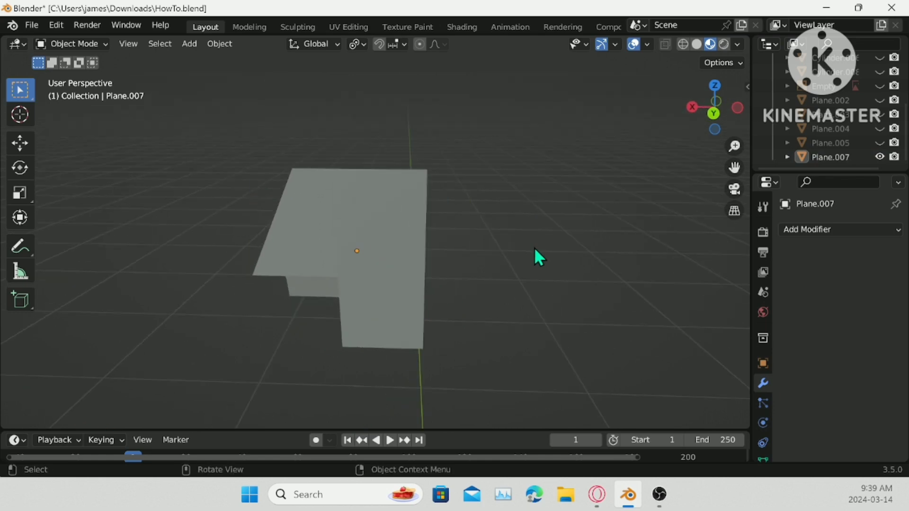
key(ctrl+s)
- Set the origin of the rear body Plane.007 to the 3D cursor
click(411, 239)
right_click(524, 260)
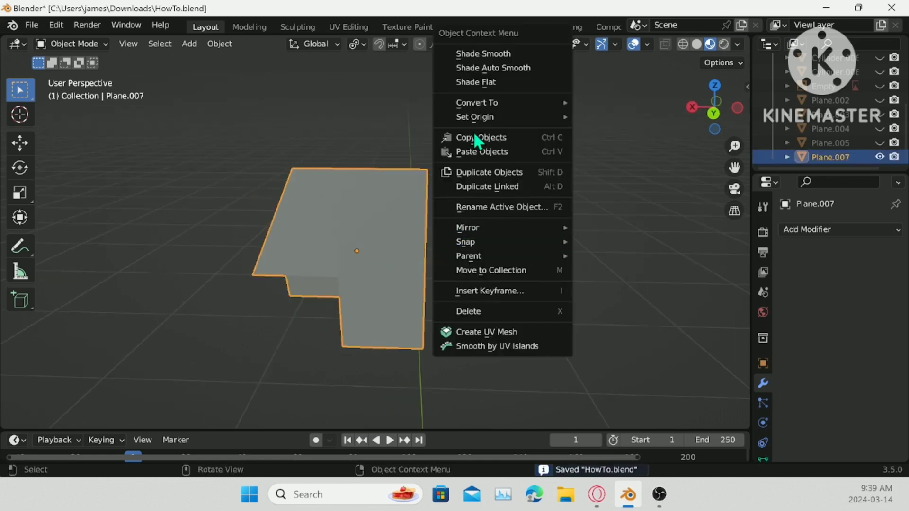
mouse_move(481, 120)
click(600, 146)
scroll(569, 216, down, 2)
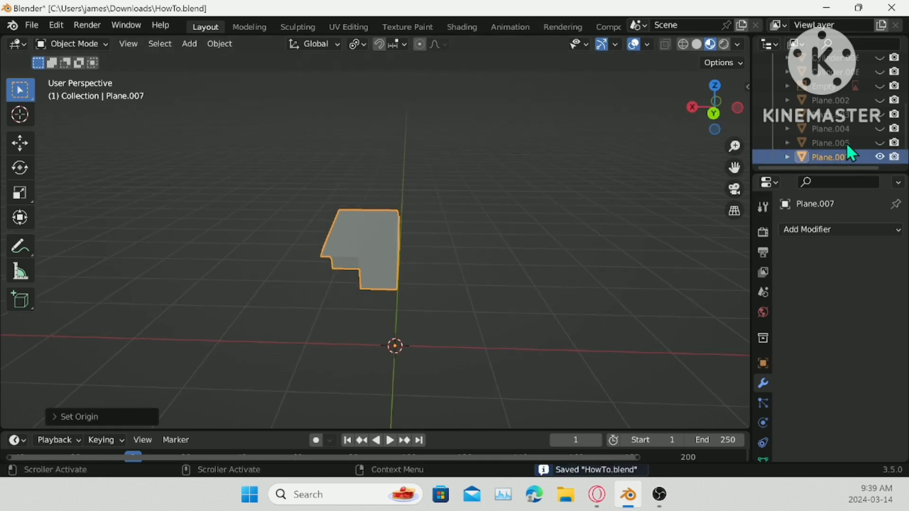
- Show the cabin body Plane.005 again and select it
click(880, 142)
middle_drag(544, 227, 395, 233)
click(408, 260)
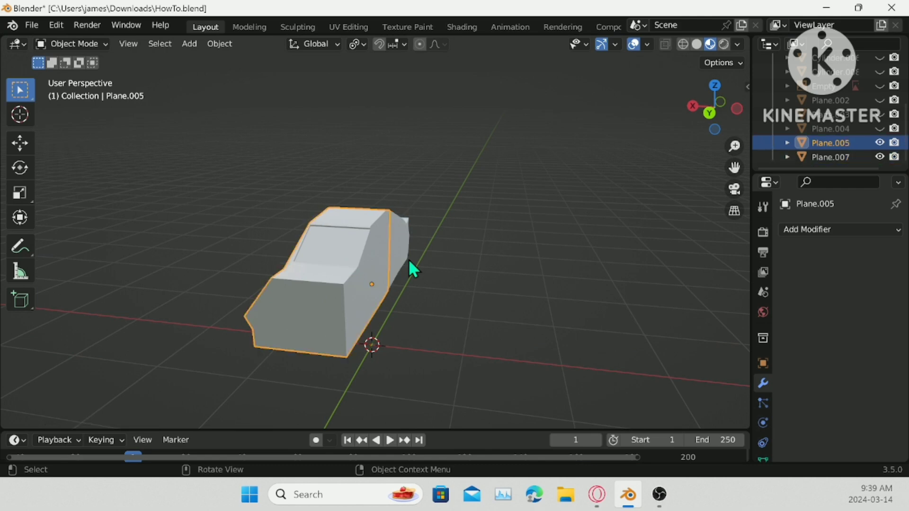
- Set the origin of the cabin body Plane.005 to the 3D cursor
right_click(582, 198)
mouse_move(582, 198)
click(665, 230)
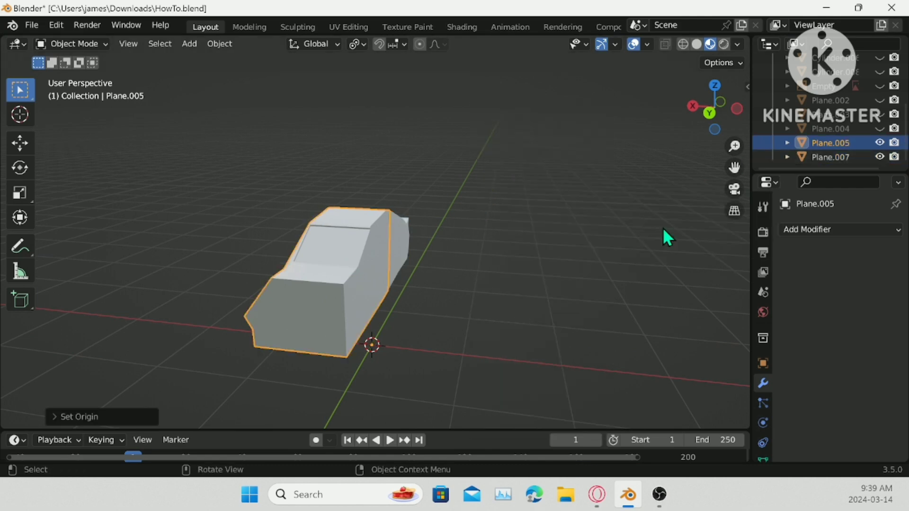
- Try a Mirror modifier on the Y axis only for the cabin body Plane.005, and remove the modifier
click(798, 234)
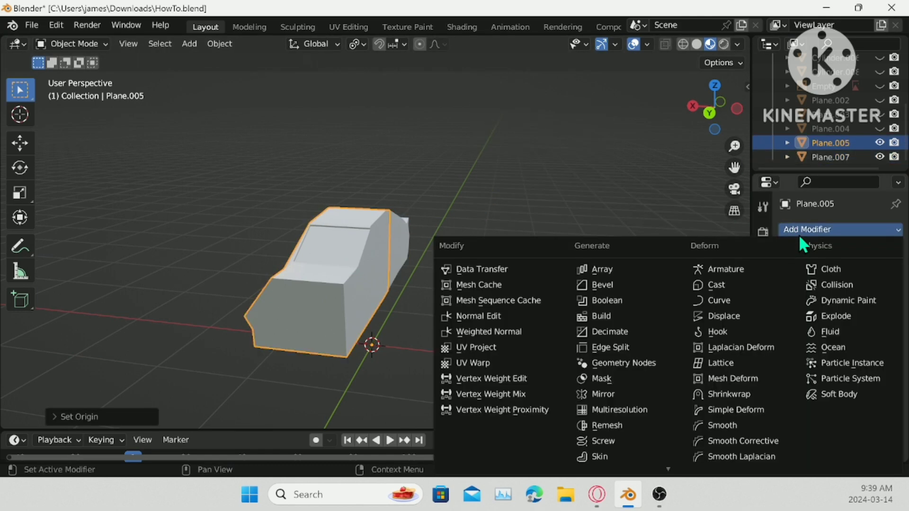
click(631, 392)
click(855, 276)
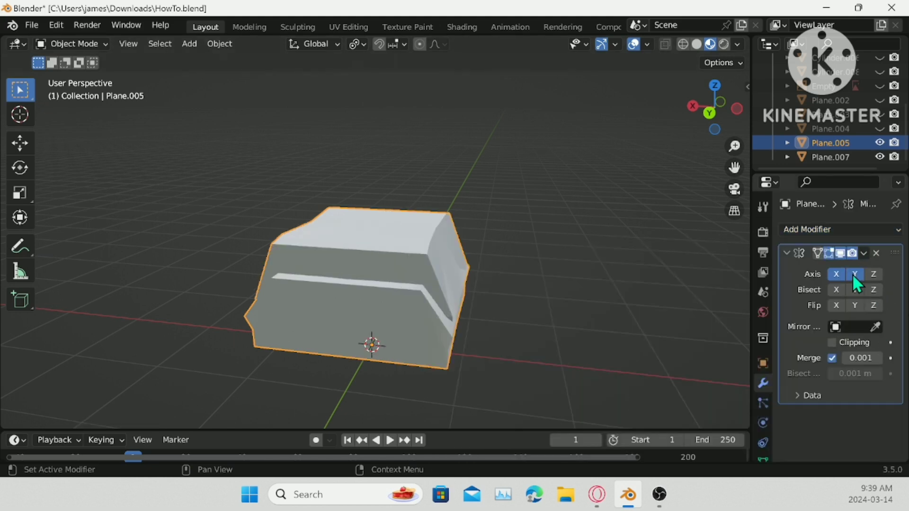
click(839, 274)
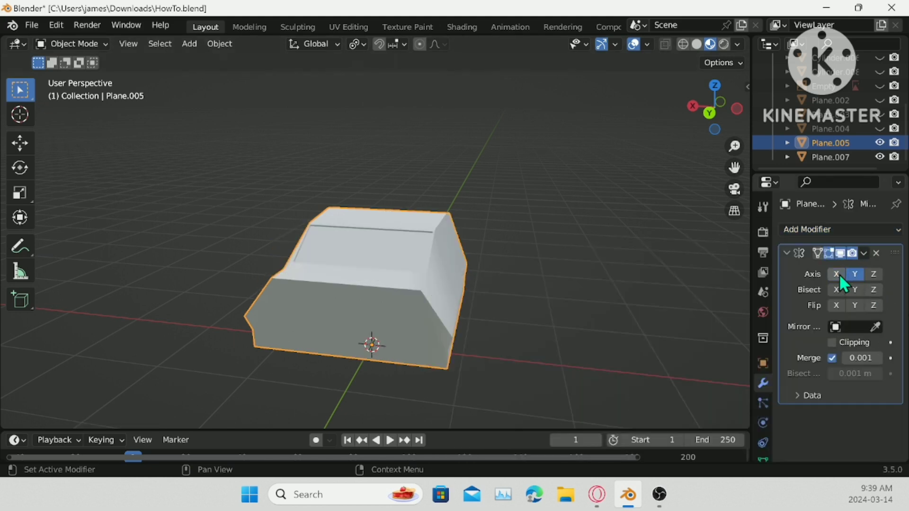
click(876, 253)
- Try moving the cabin body and the rear body slightly along X, and undo the move
shift+click(402, 236)
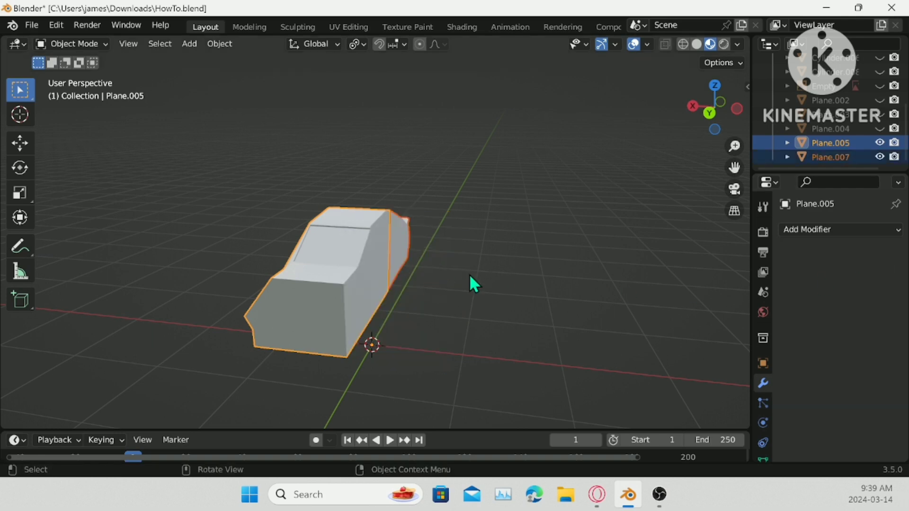
key(g)
key(x)
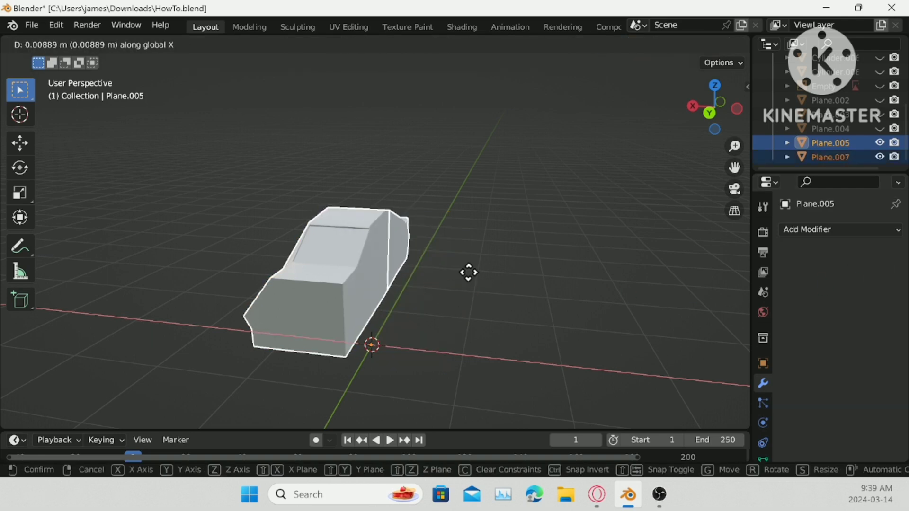
click(467, 273)
middle_drag(410, 288, 426, 246)
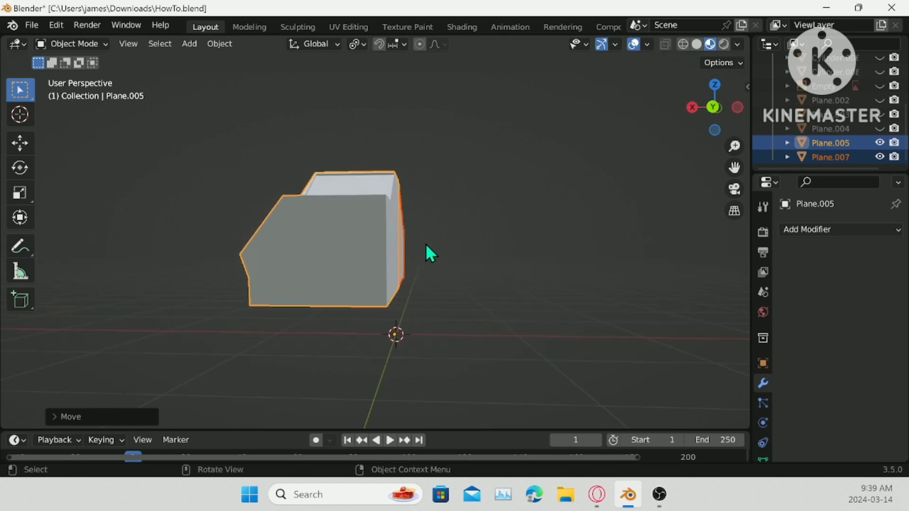
scroll(425, 245, up, 2)
key(ctrl+z)
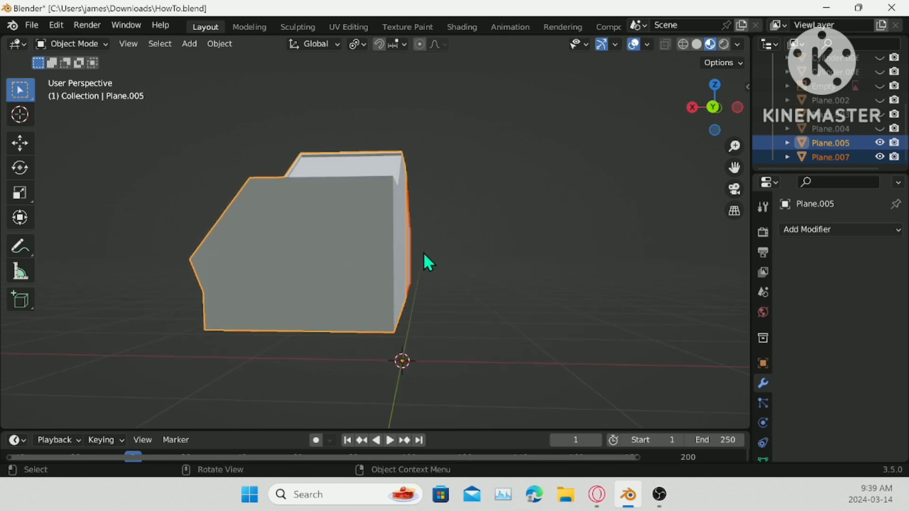
- Try mirroring the cabin body on the Y axis only, applying the modifier, and selecting its linked geometry in Edit Mode
click(831, 230)
click(612, 392)
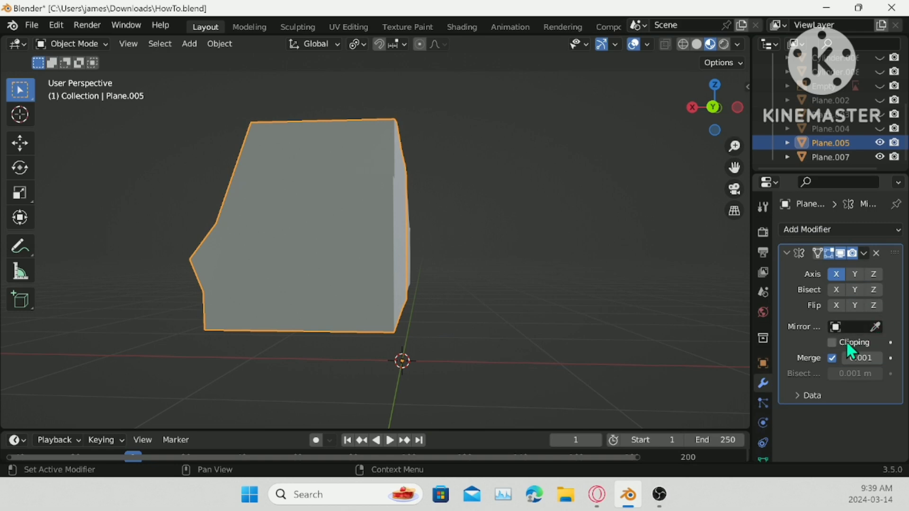
click(859, 274)
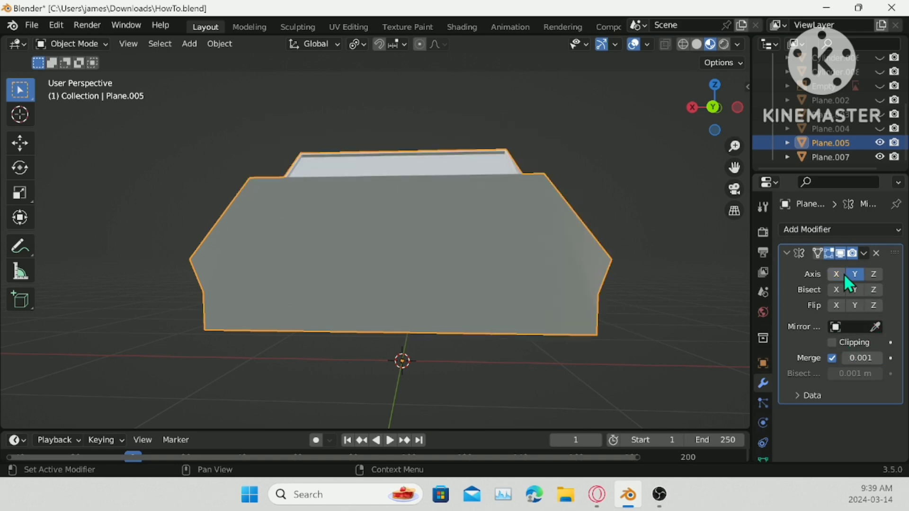
click(864, 254)
click(851, 268)
key(Tab)
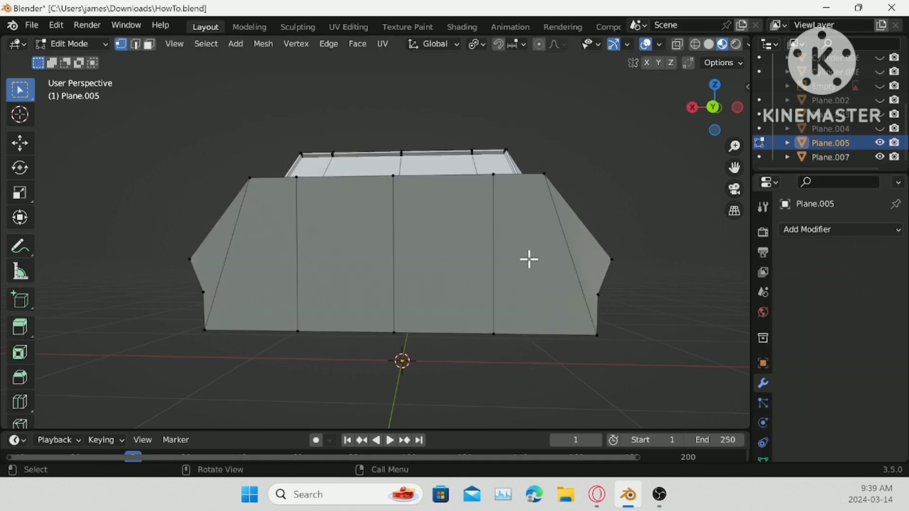
key(l)
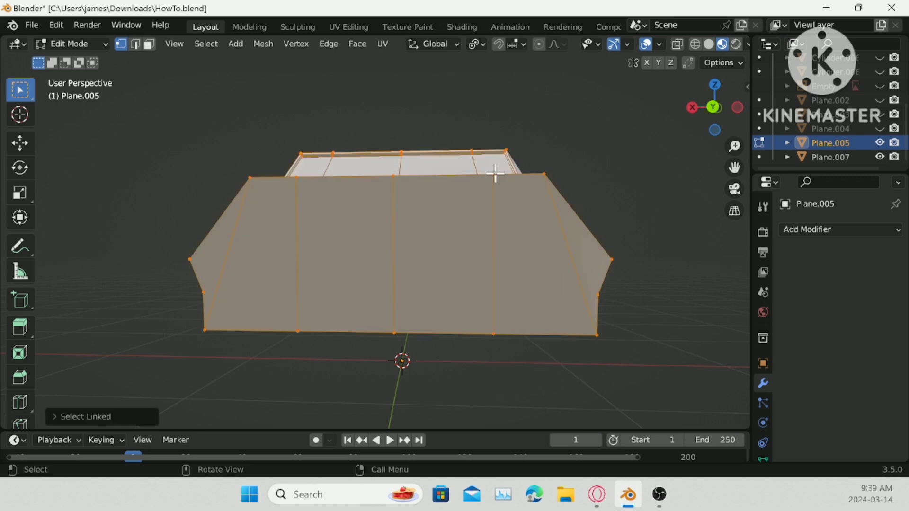
- Undo the linked selection, the Edit Mode switch, and the cabin body's Mirror modifier
key(ctrl+z)
key(ctrl+z)
key(ctrl+z)
key(ctrl+z)
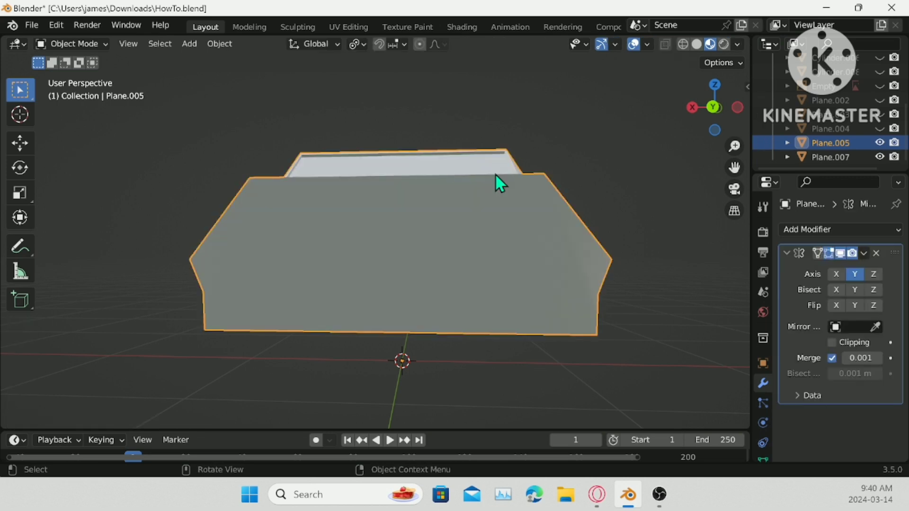
key(ctrl+z)
key(ctrl+z)
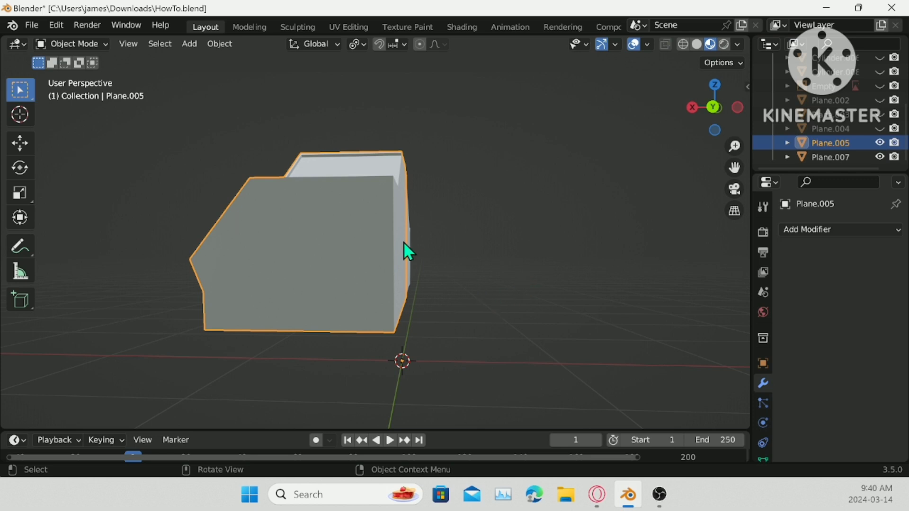
- Move the cabin body and rear body slightly away from the centre line along X, and set their origins to the 3D cursor
key(g)
key(x)
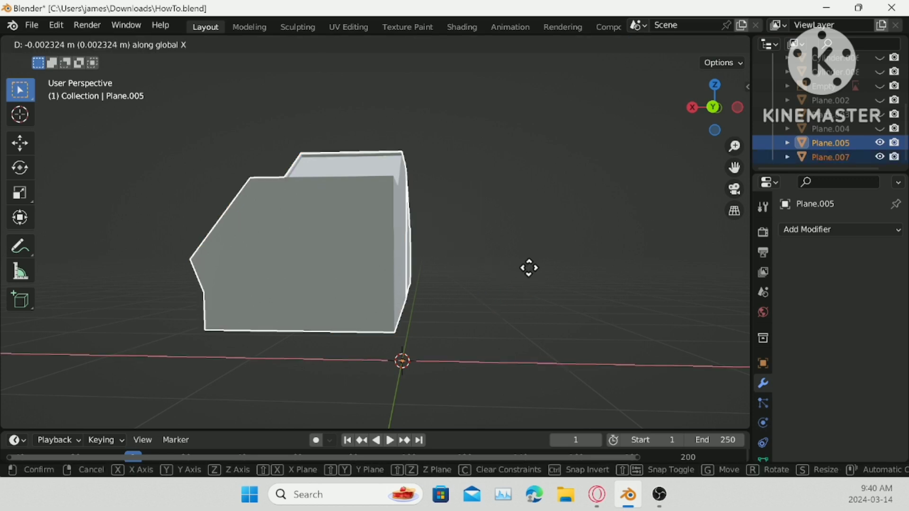
click(523, 270)
right_click(507, 239)
mouse_move(546, 231)
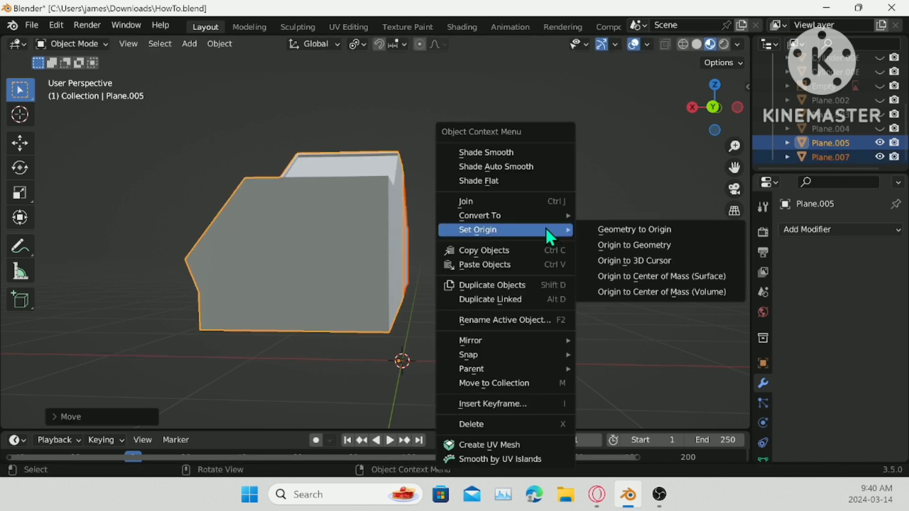
click(656, 261)
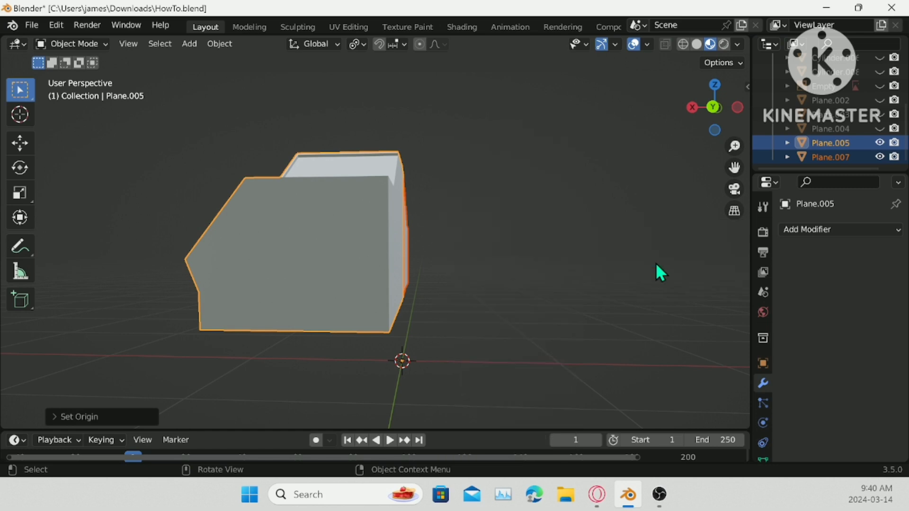
middle_drag(656, 265, 615, 261)
click(616, 261)
key(ctrl+z)
- Add a Mirror modifier to the cabin body Plane.005 with only the Y axis enabled
click(806, 231)
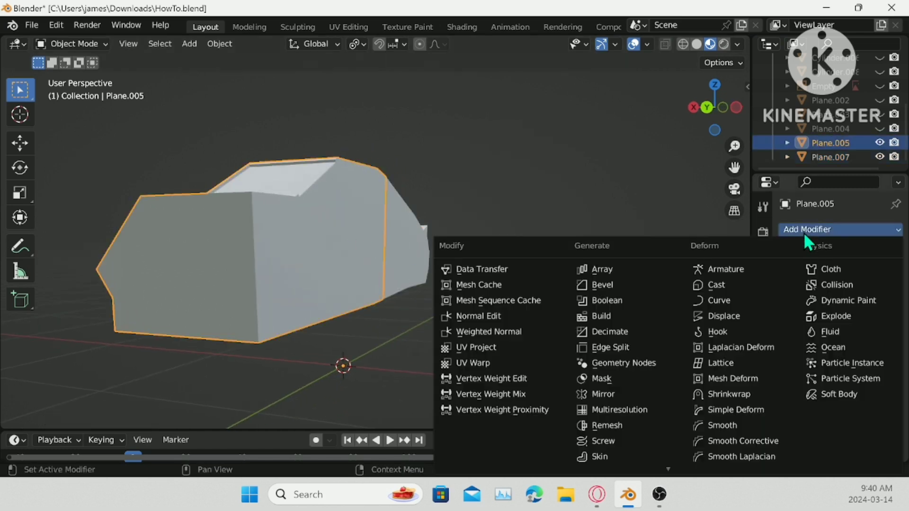
click(610, 394)
middle_drag(597, 326, 653, 313)
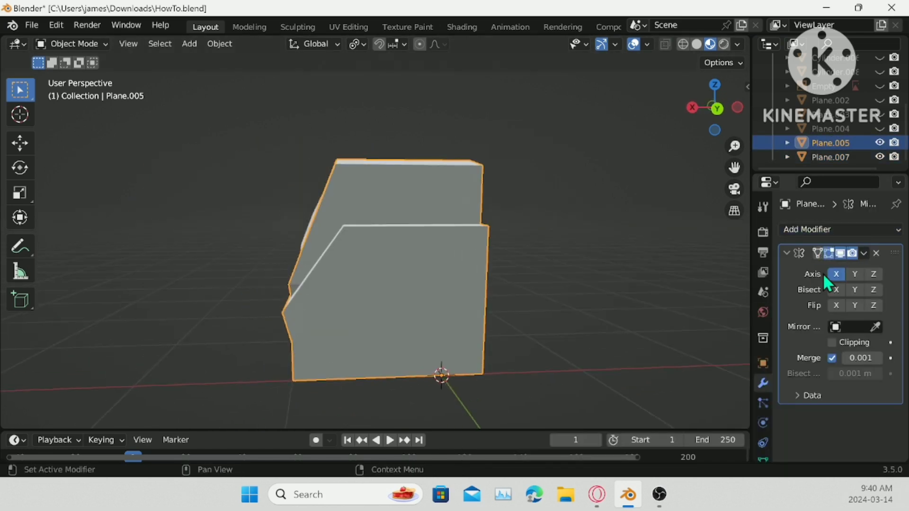
click(835, 274)
click(855, 274)
- Add a Mirror modifier to the rear body Plane.007 with only the Y axis enabled, and apply it
middle_drag(731, 271, 498, 289)
click(401, 220)
click(842, 231)
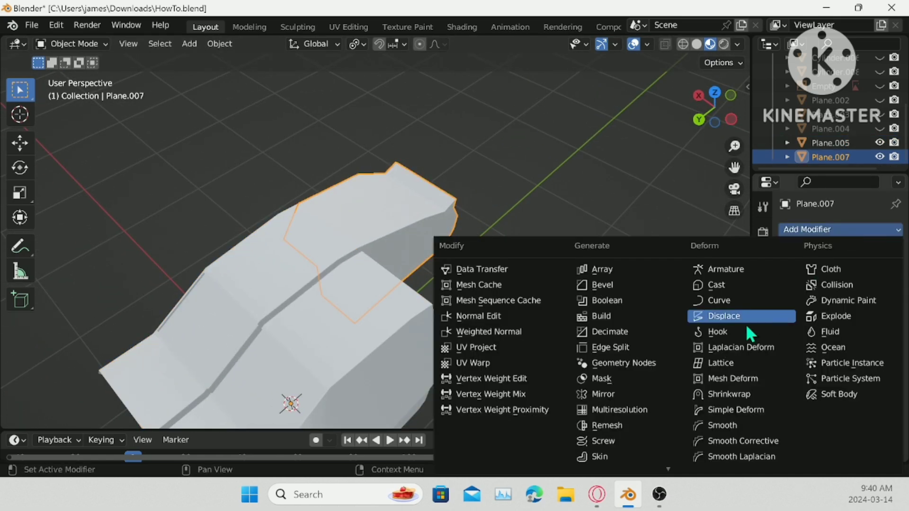
click(614, 391)
click(854, 275)
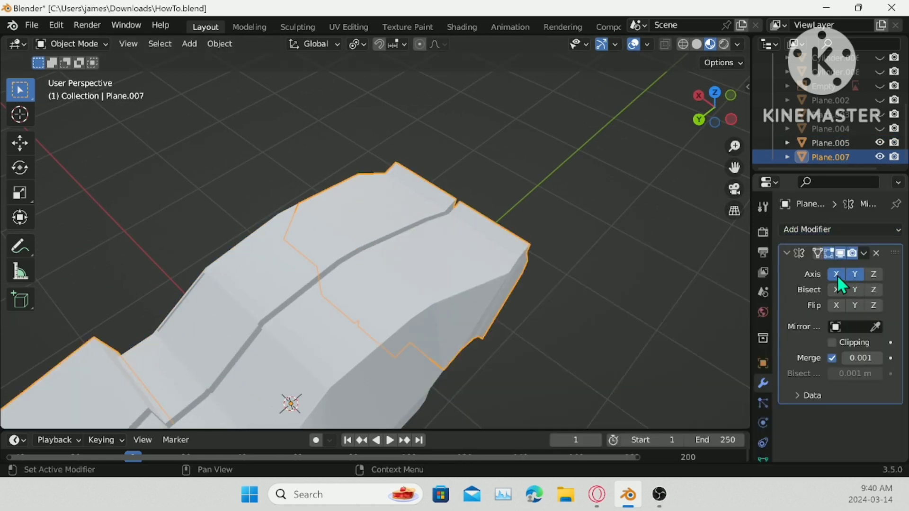
click(837, 274)
click(863, 254)
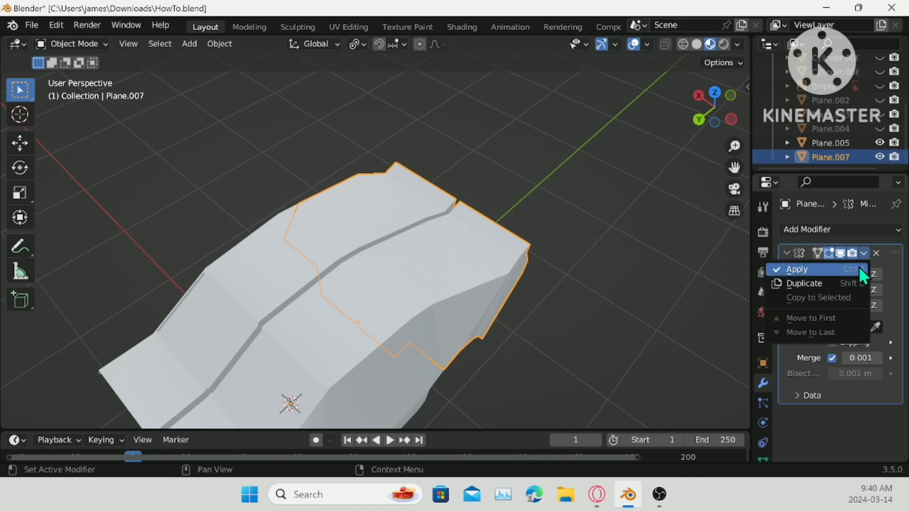
click(858, 266)
- Apply the Mirror modifier on the cabin body Plane.005
click(318, 364)
click(864, 253)
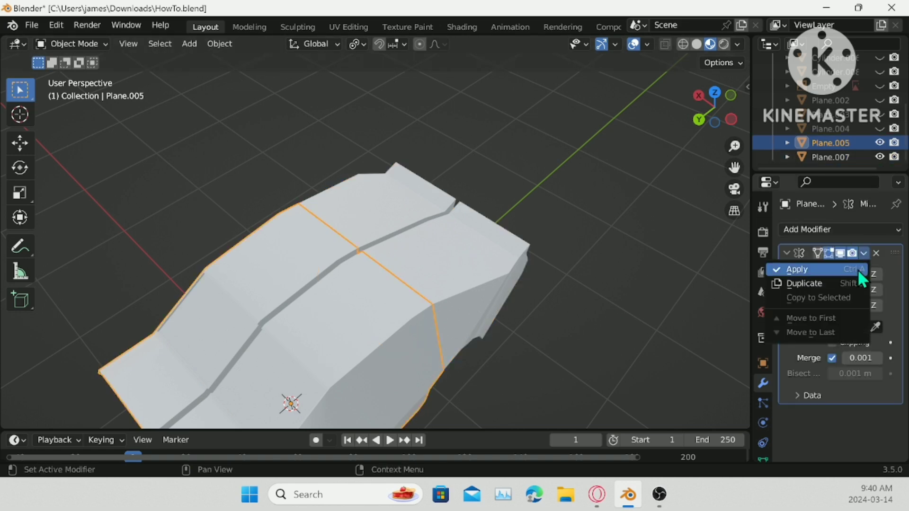
click(857, 268)
- Separate the mirrored cabin and rear bodies by loose parts in Edit Mode
middle_drag(452, 290, 490, 225)
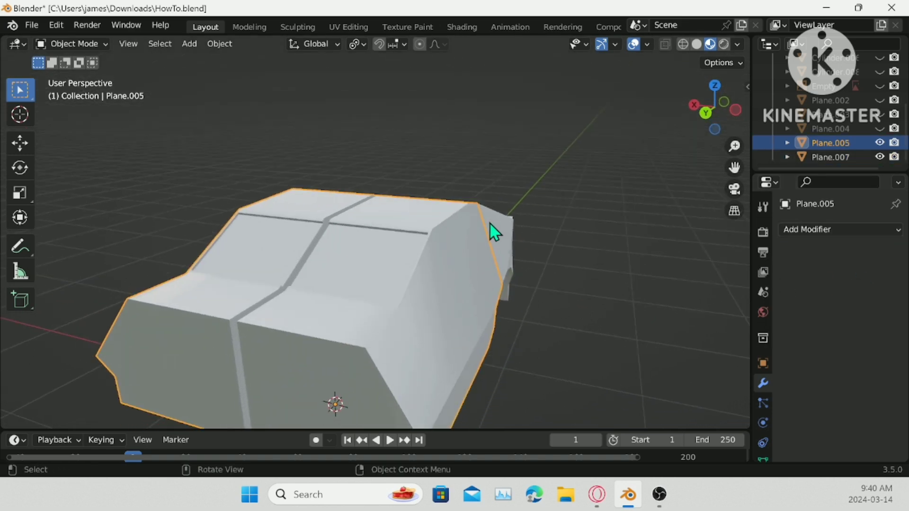
shift+click(504, 228)
key(Tab)
right_click(634, 242)
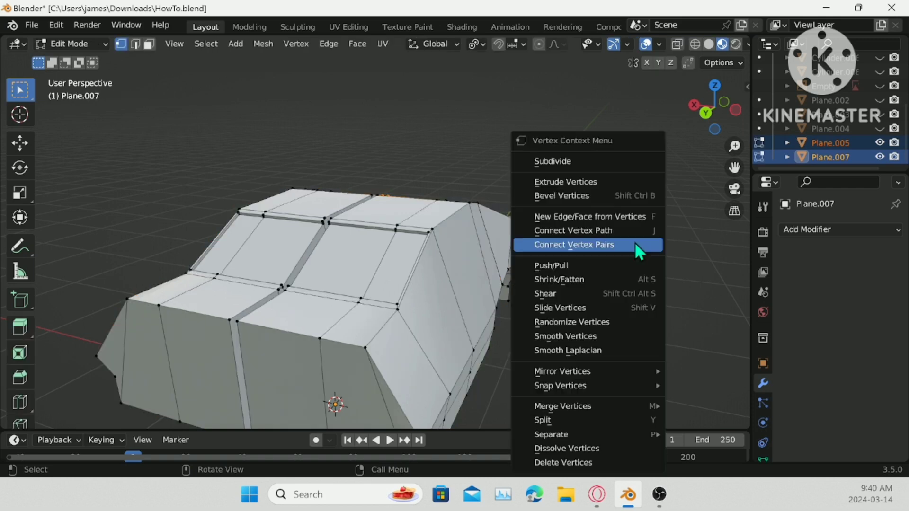
mouse_move(578, 434)
click(689, 433)
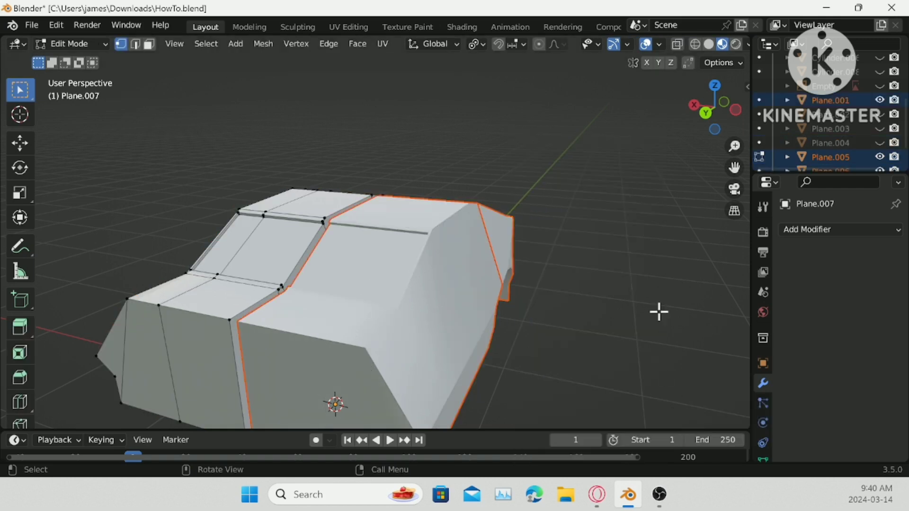
- Return to Object Mode, show all hidden car parts again, and keep the reference image Empty hidden
key(Tab)
click(657, 296)
scroll(870, 140, up, 1)
drag(879, 142, 879, 59)
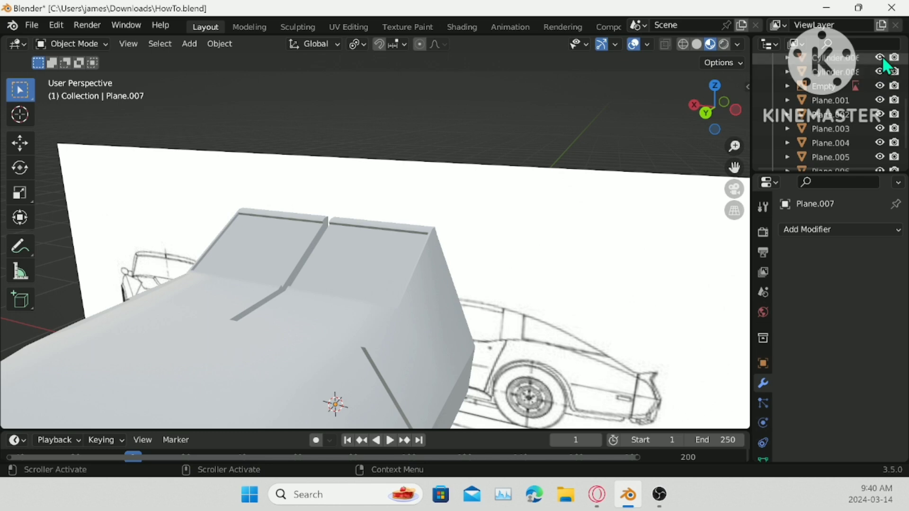
click(879, 85)
scroll(862, 101, up, 5)
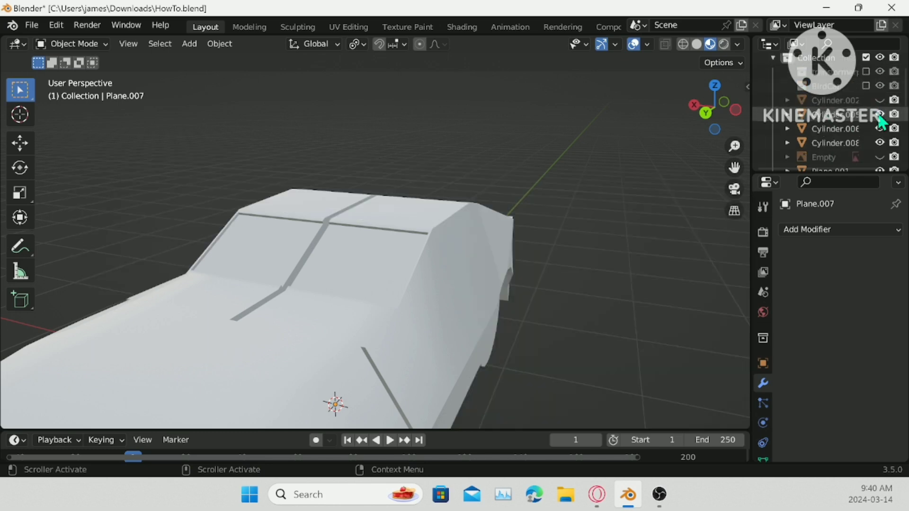
scroll(406, 272, down, 5)
middle_drag(406, 272, 401, 269)
- From the top view, move the positive-X cabin and rear halves with the wheel Cylinder.008 inward along X to the centre line
click(335, 243)
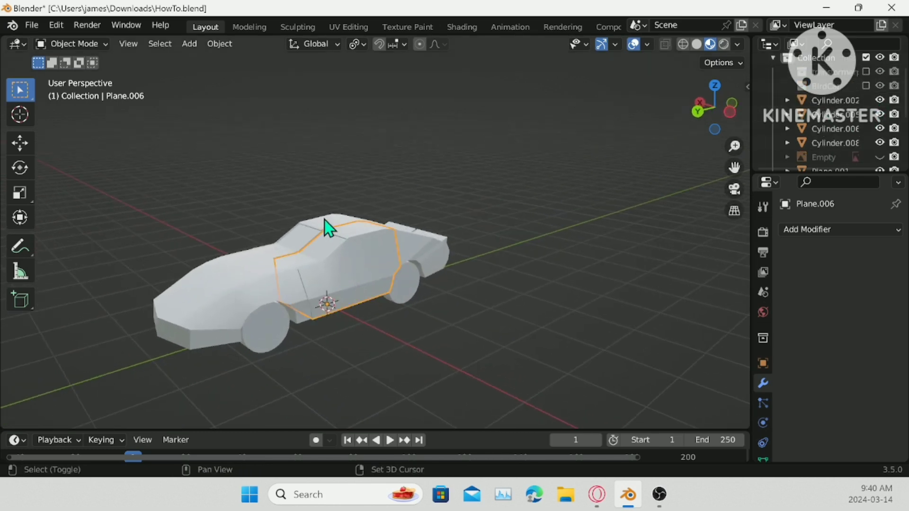
shift+click(405, 238)
shift+click(402, 225)
click(713, 85)
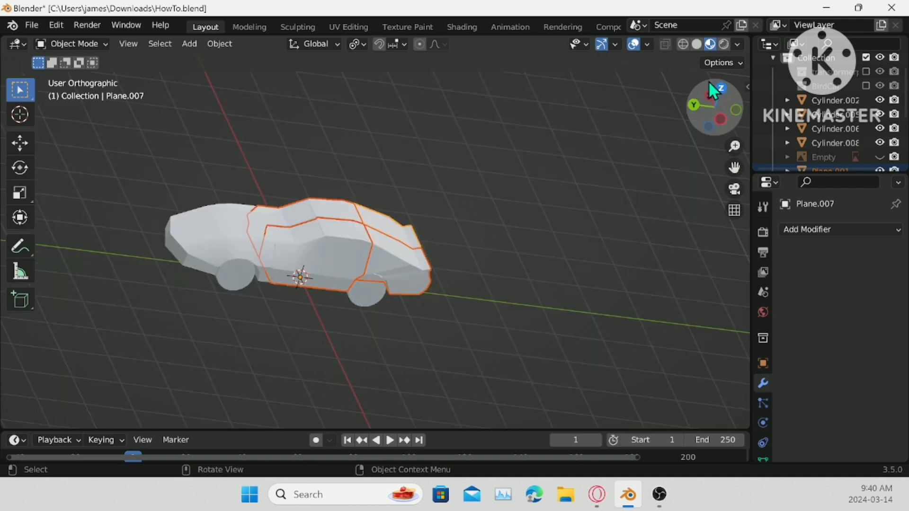
scroll(534, 177, up, 3)
shift+middle_drag(519, 162, 558, 308)
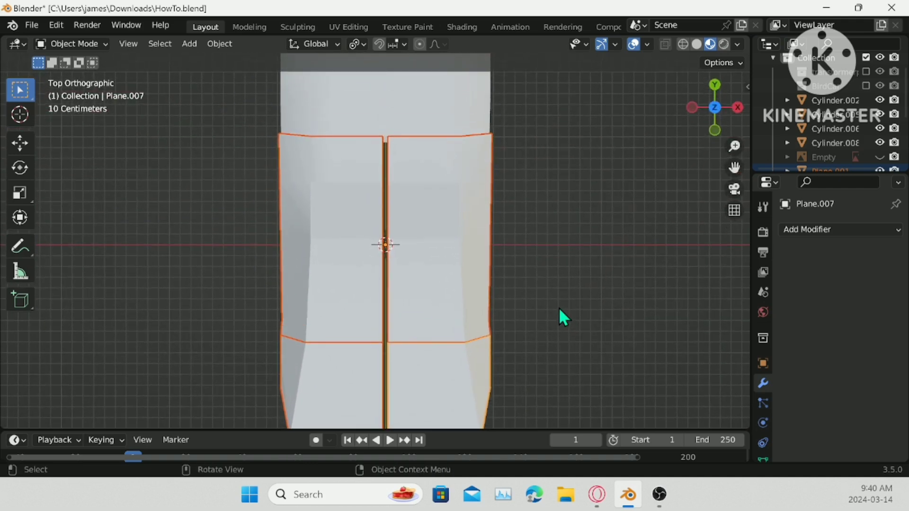
click(450, 307)
key(g)
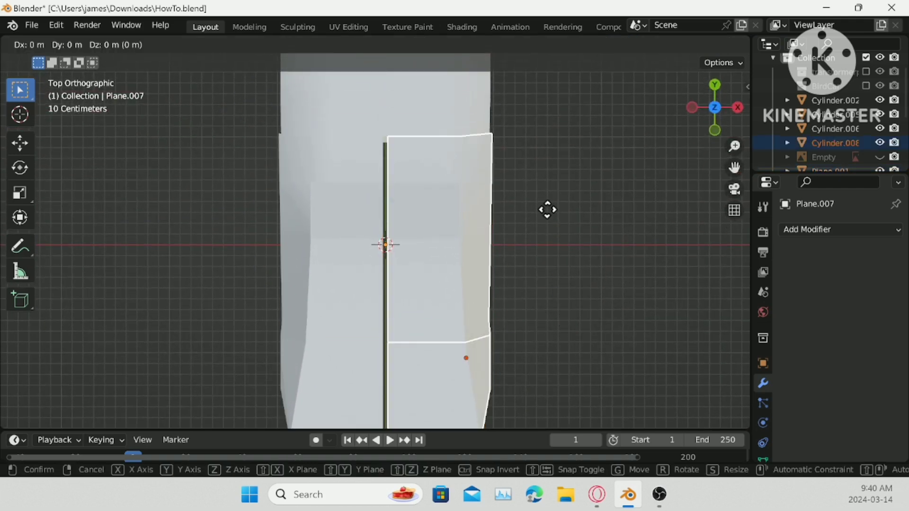
key(x)
right_click(544, 209)
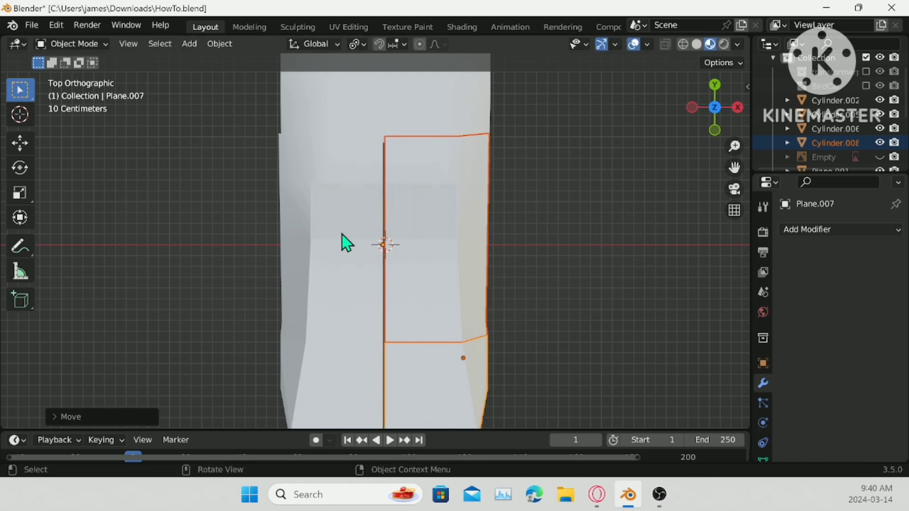
- Move the negative-X cabin and rear halves with the wheel Cylinder.006 inward along X to close the centre gap
drag(260, 270, 308, 345)
key(g)
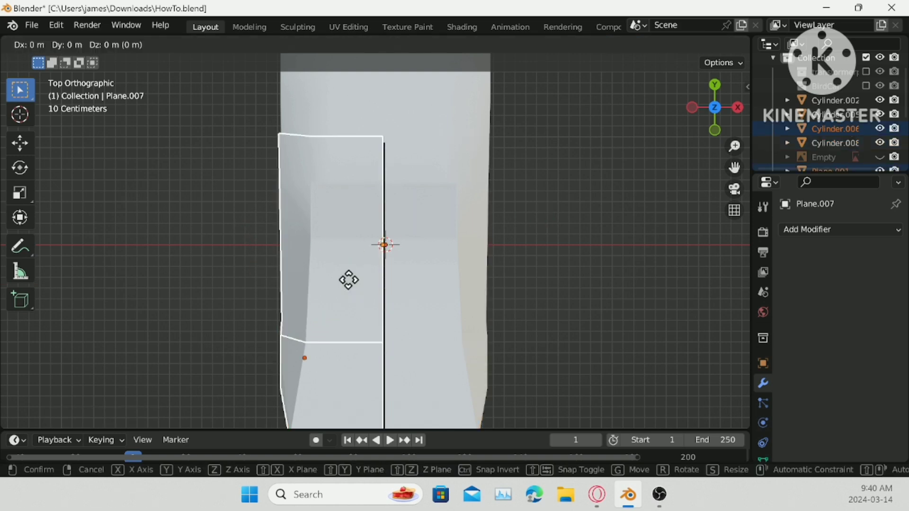
key(x)
click(351, 281)
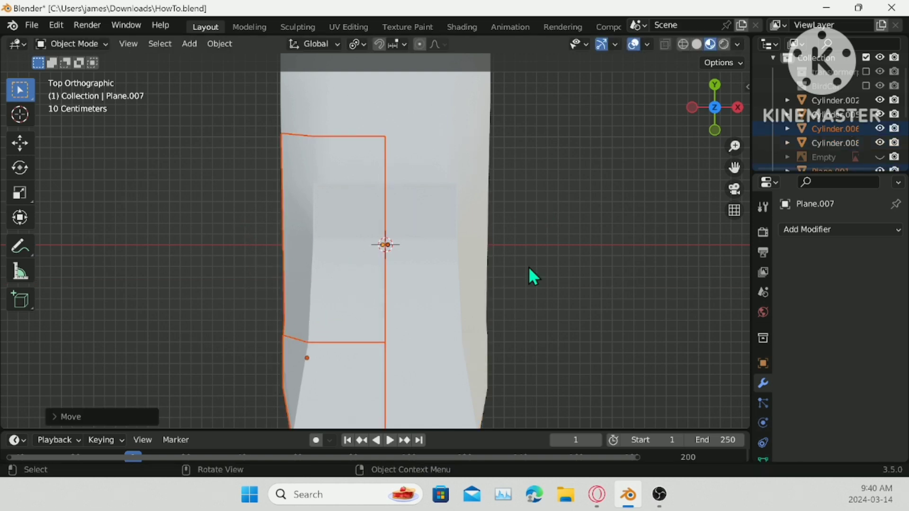
- Apply Shade Smooth to the car's rear body half Plane.001 and save the file
scroll(530, 266, down, 3)
middle_drag(529, 266, 429, 194)
scroll(373, 201, up, 3)
scroll(428, 194, down, 5)
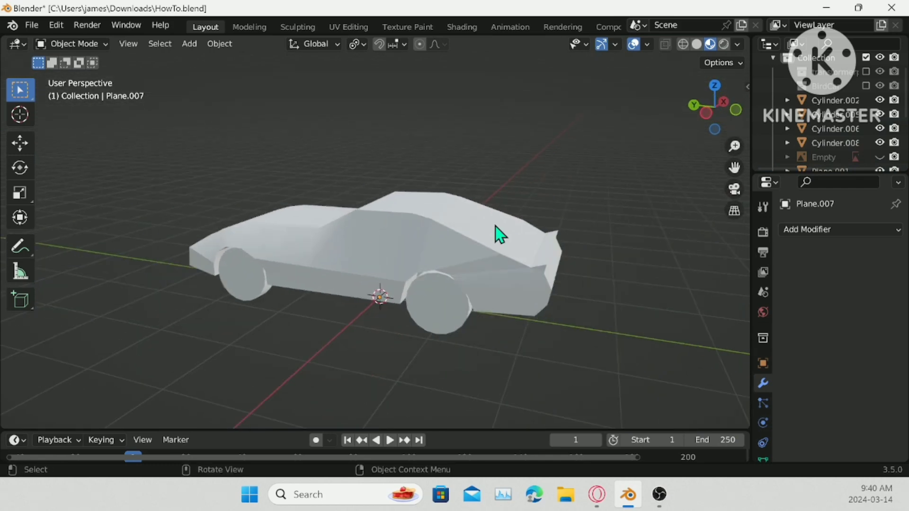
click(545, 246)
right_click(520, 200)
click(520, 199)
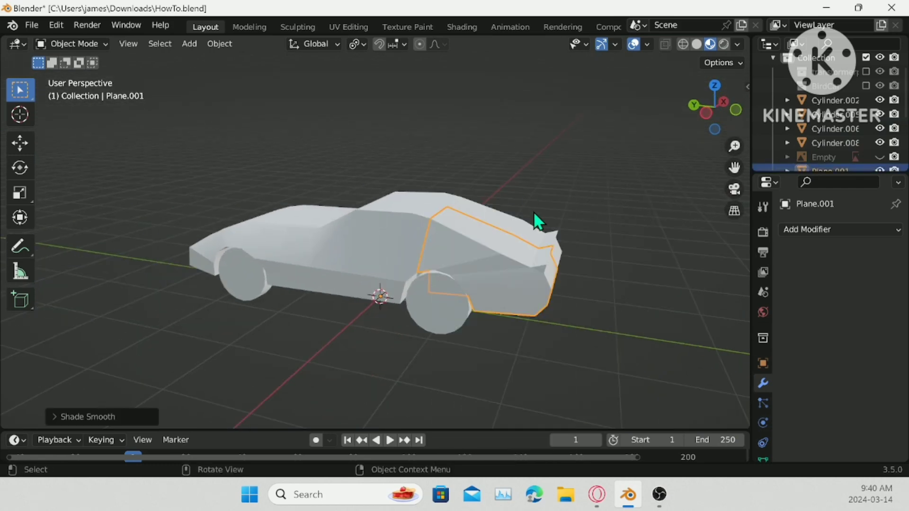
middle_drag(538, 219, 566, 193)
key(ctrl+s)
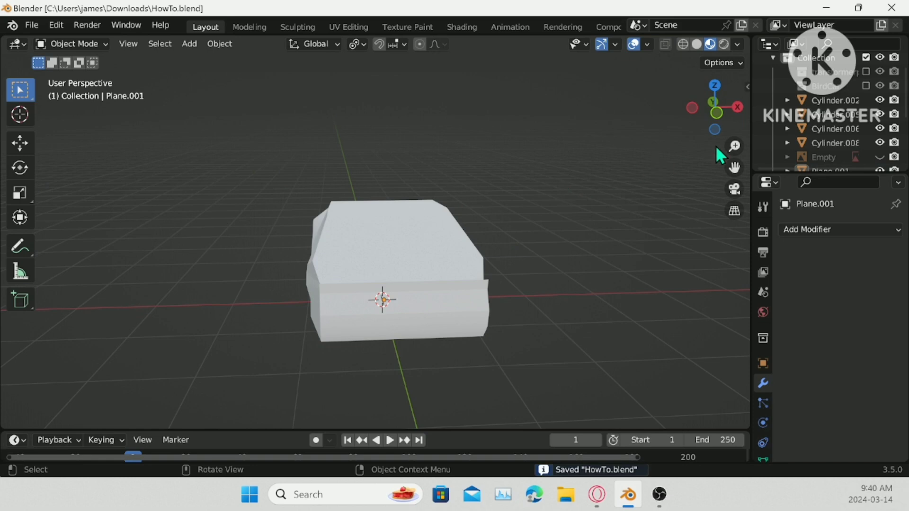
- Enable the transformer robot collection and select all bones of the BaseSkell armature in Edit Mode
click(866, 71)
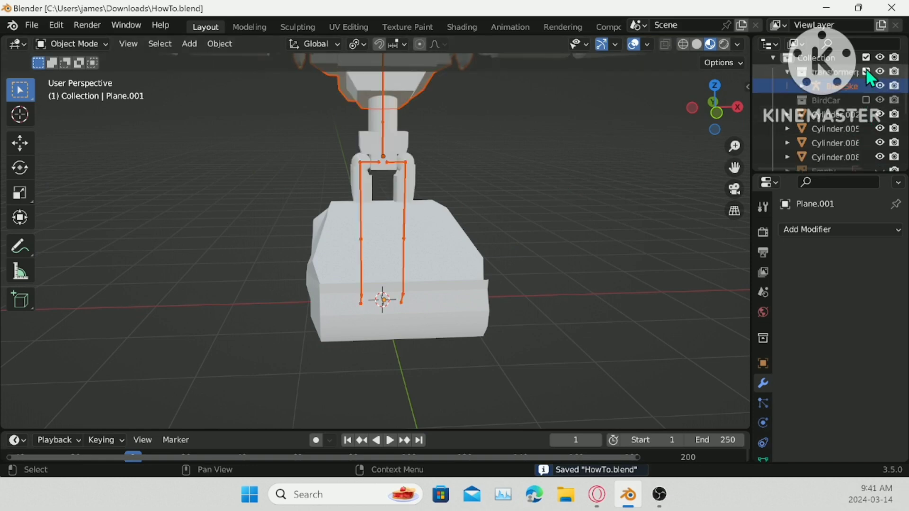
middle_drag(592, 169, 365, 180)
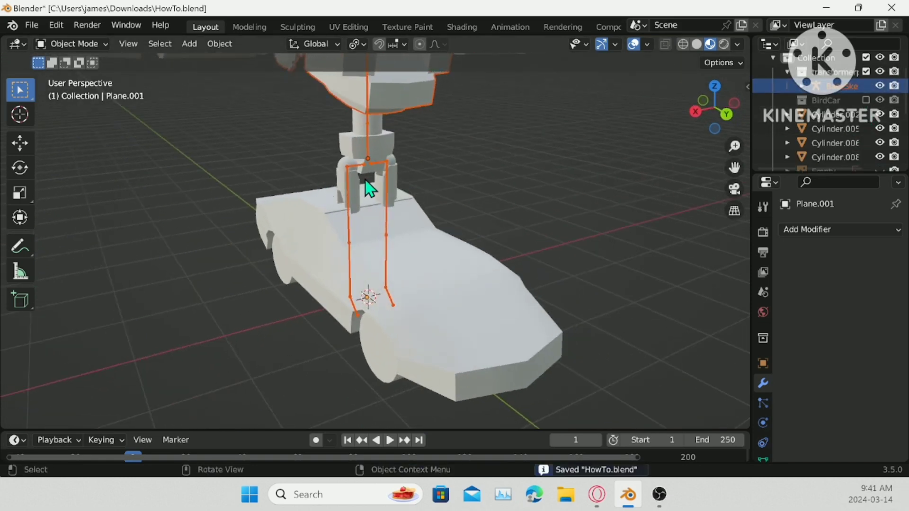
click(368, 152)
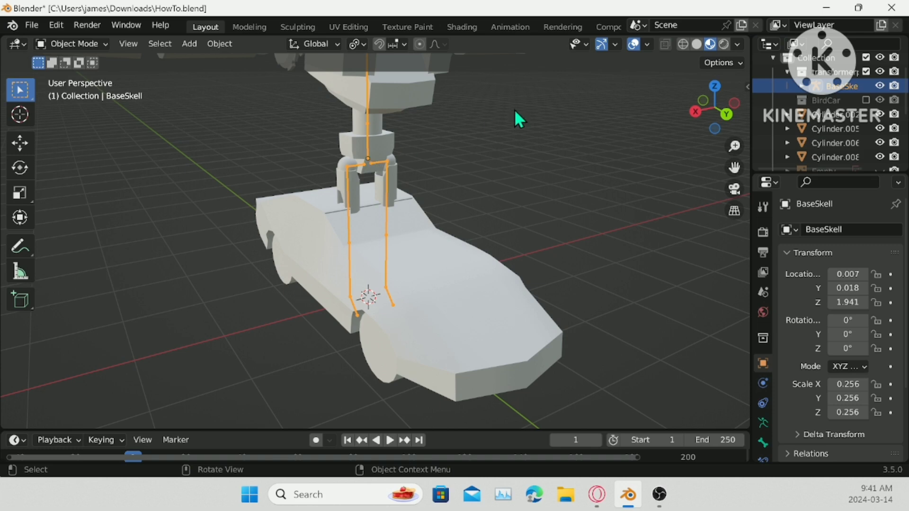
scroll(448, 268, down, 3)
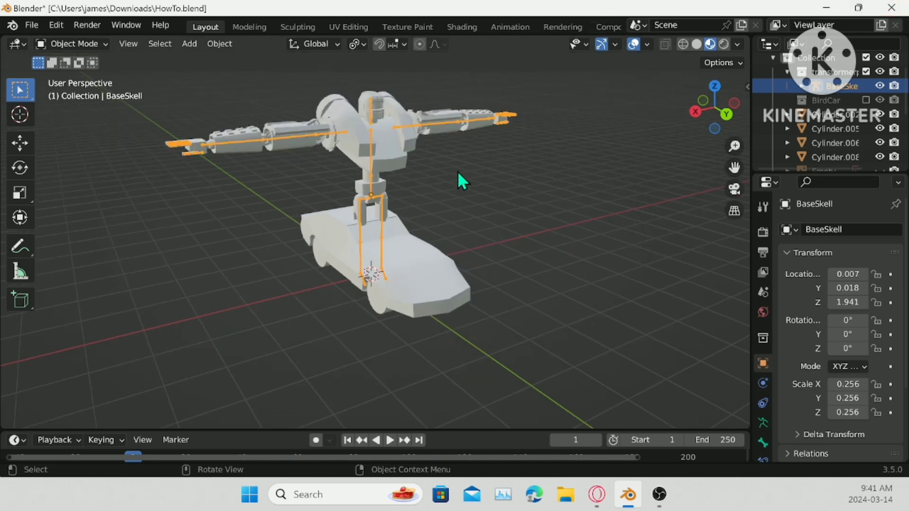
key(Tab)
key(a)
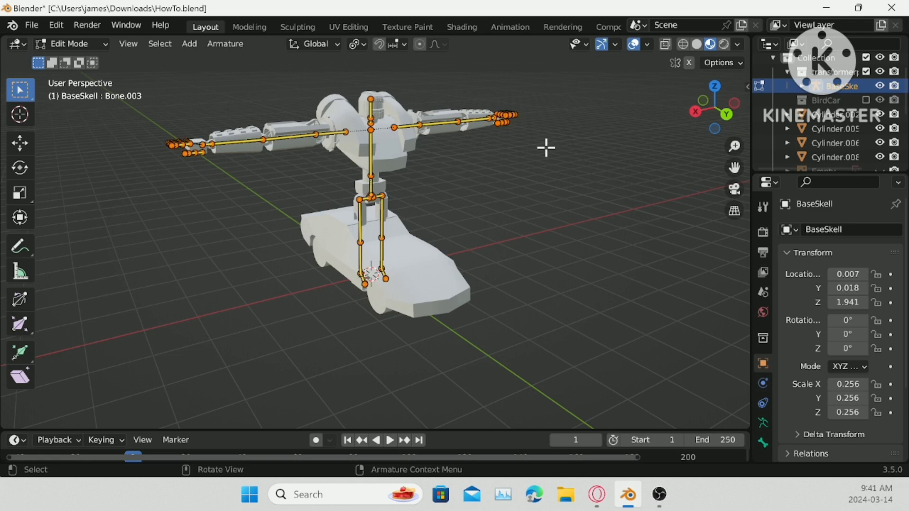
- Set the pivot point to Bounding Box Center and scale all the BaseSkell bones down to a small cluster
click(727, 113)
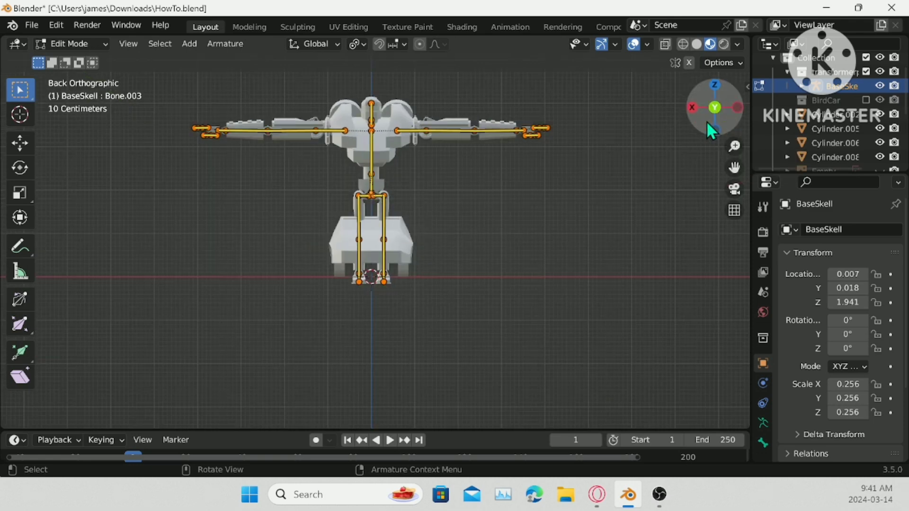
key(s)
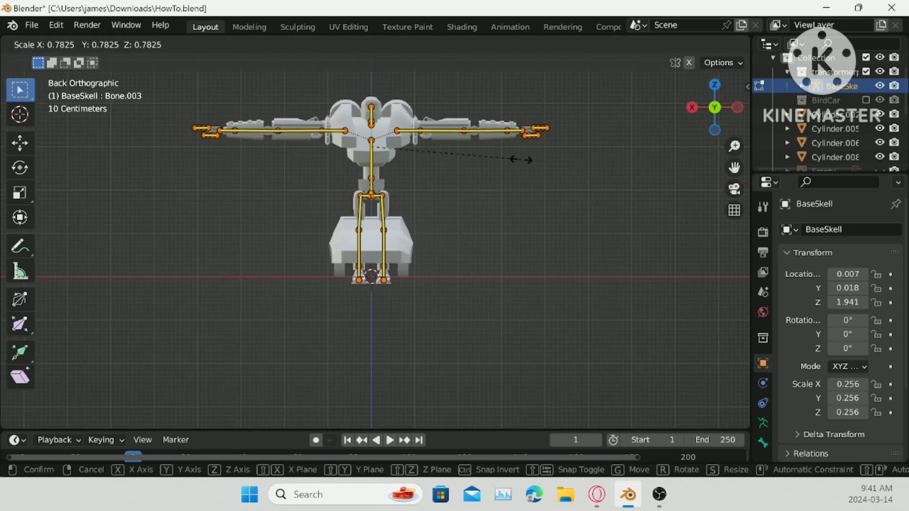
right_click(459, 161)
click(359, 48)
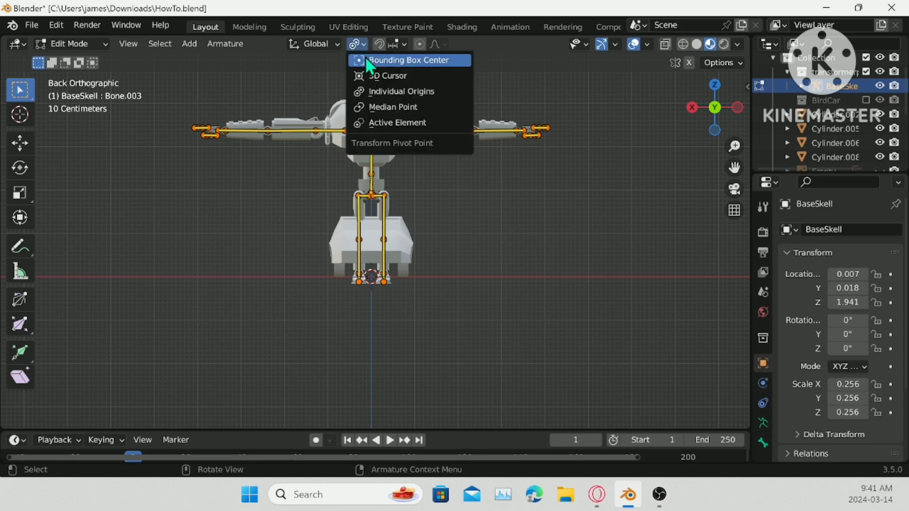
click(368, 58)
key(s)
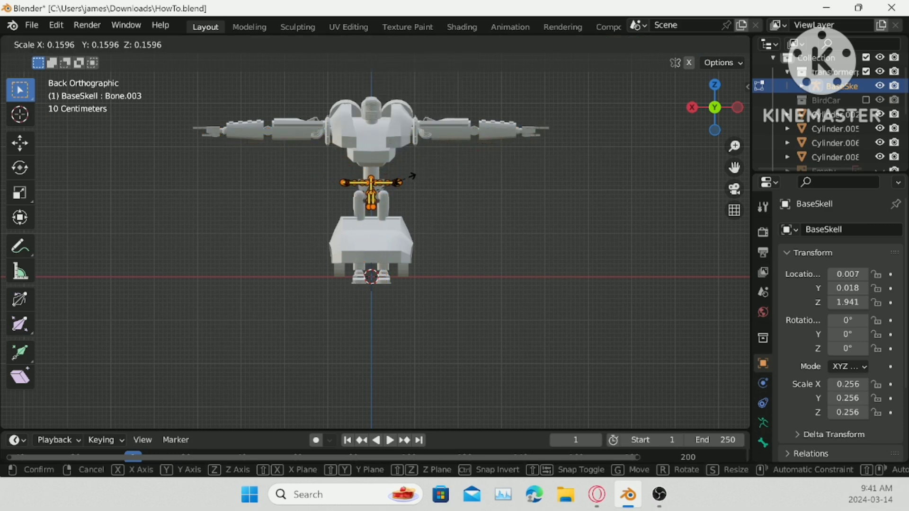
click(383, 182)
- From the right view, rotate the shrunken bones 90° and move them down inside the car body
middle_drag(381, 182, 680, 132)
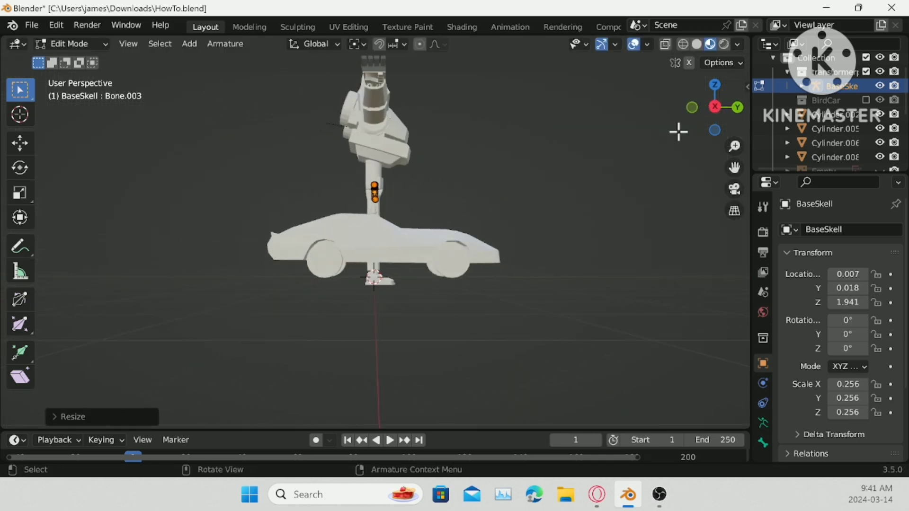
click(719, 107)
scroll(496, 176, up, 1)
text(r)
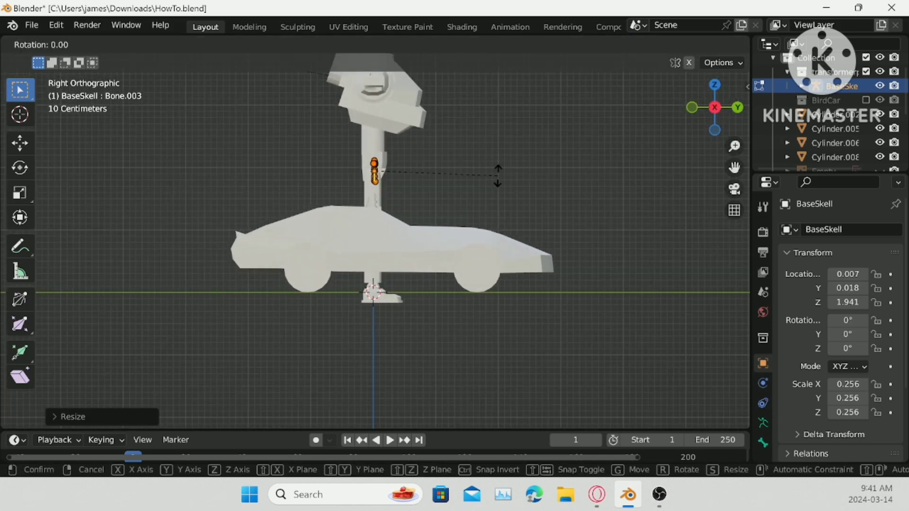
text(90)
key(Return)
key(g)
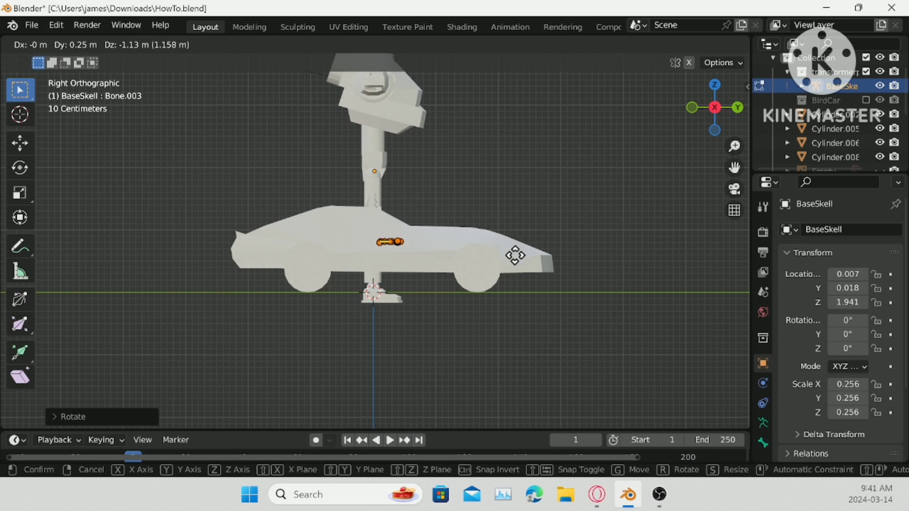
click(510, 262)
- Open the armature's Skeleton layer settings and inspect the shrunken bones' placement inside the car
middle_drag(540, 211, 427, 188)
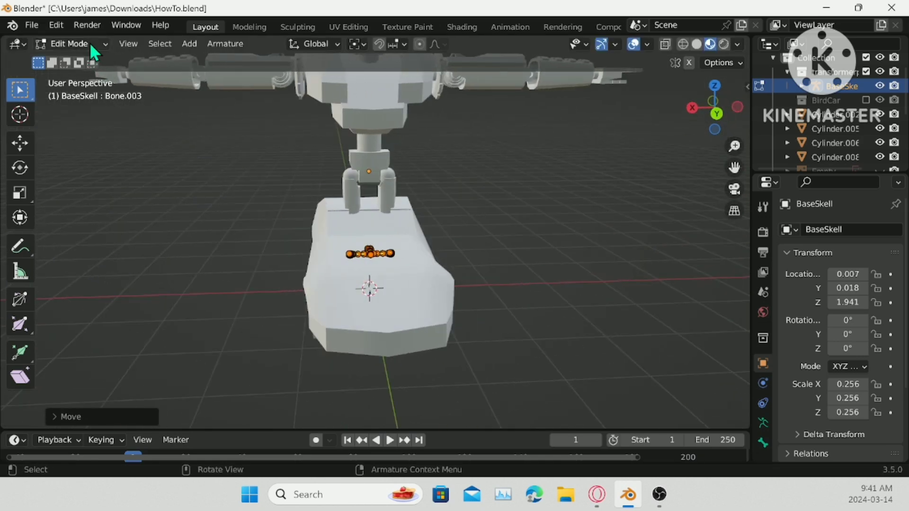
click(762, 423)
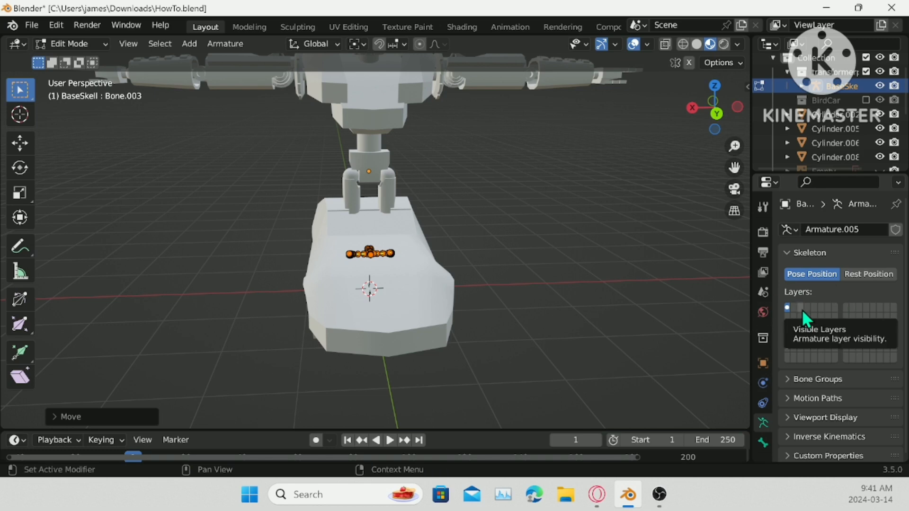
middle_drag(390, 297, 439, 289)
scroll(440, 289, up, 3)
scroll(440, 289, down, 4)
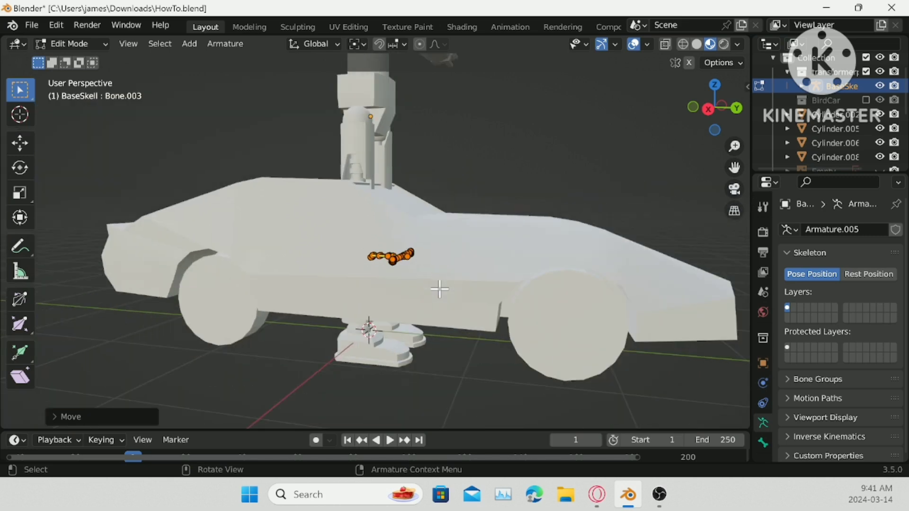
- Add a single bone to BaseSkell, rotate it 90° and raise it along Z to the robot's torso
click(189, 44)
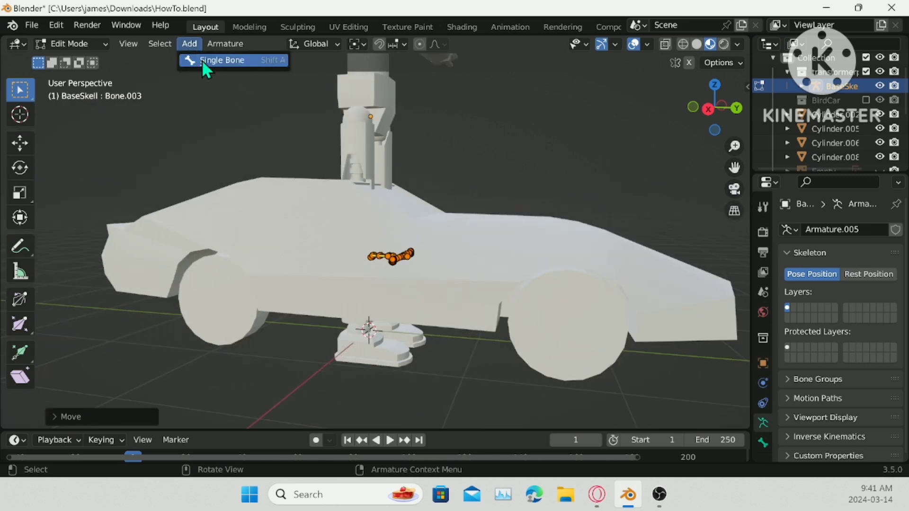
click(201, 59)
click(373, 300)
middle_drag(373, 299, 401, 300)
text(r90)
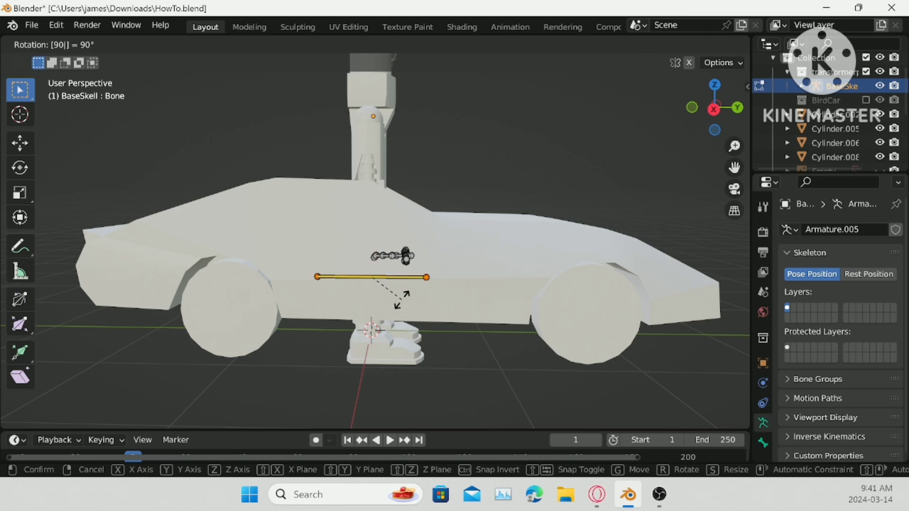
key(Return)
key(g)
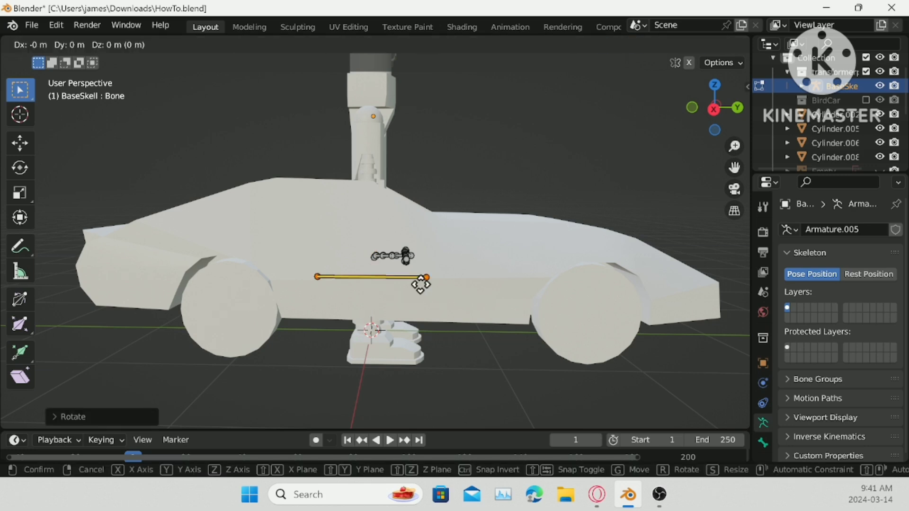
key(z)
click(408, 408)
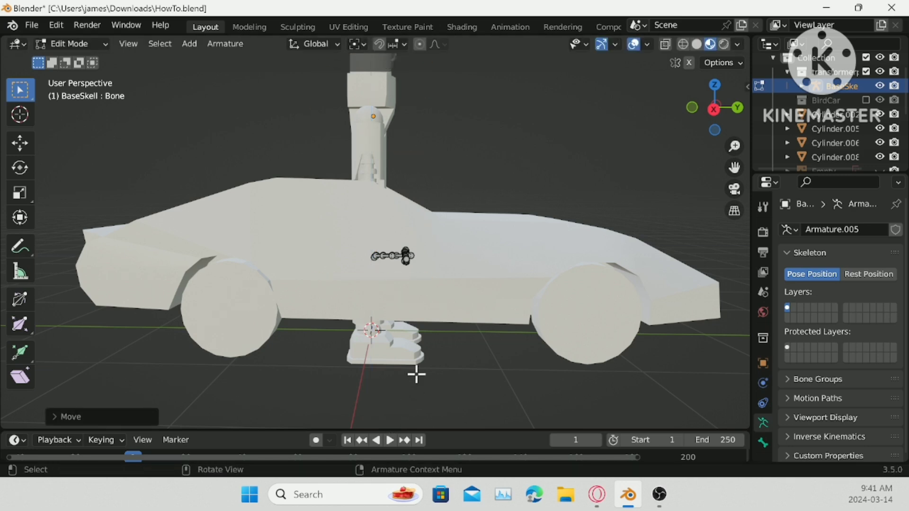
- Select the shrunken skeleton's bones and check the armature's second visible layer before returning to the first
scroll(416, 371, down, 5)
click(322, 213)
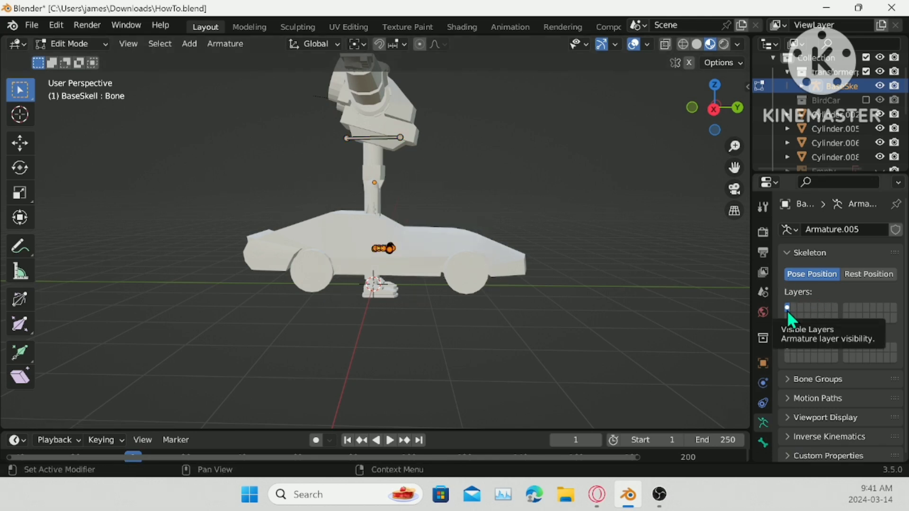
right_click(592, 285)
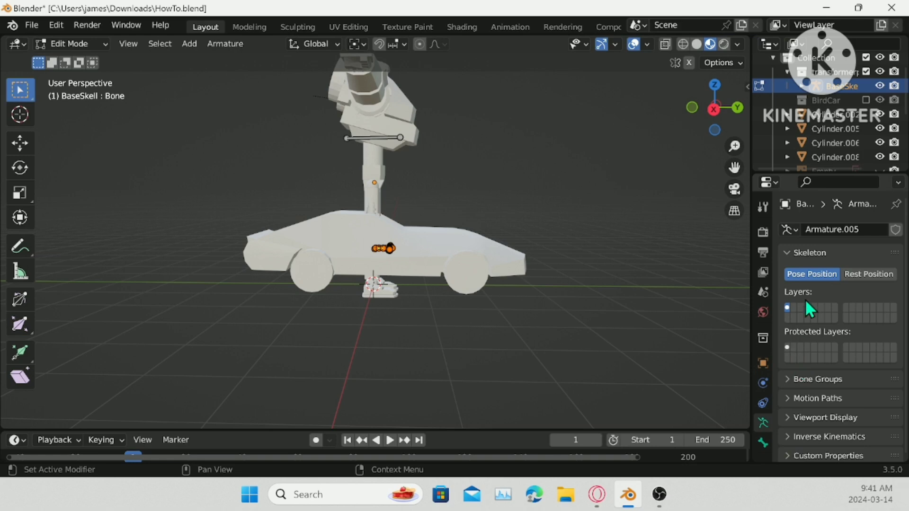
click(791, 309)
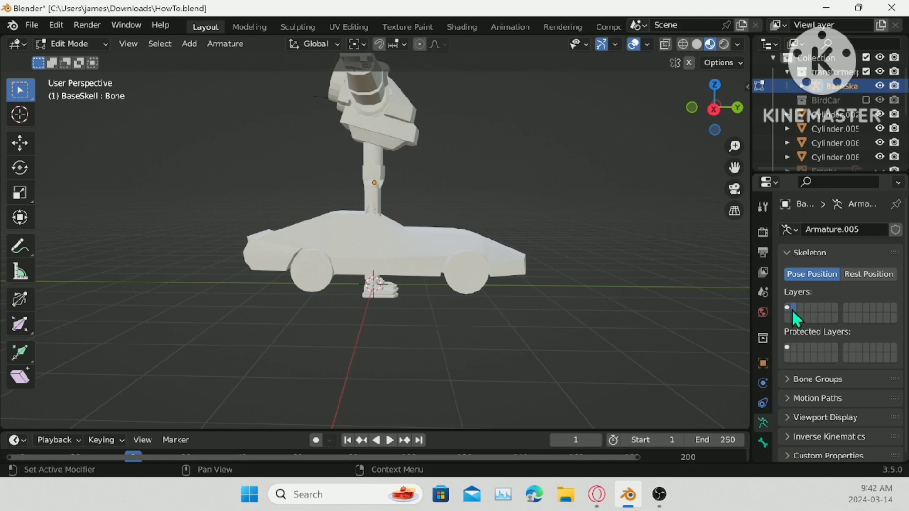
click(787, 308)
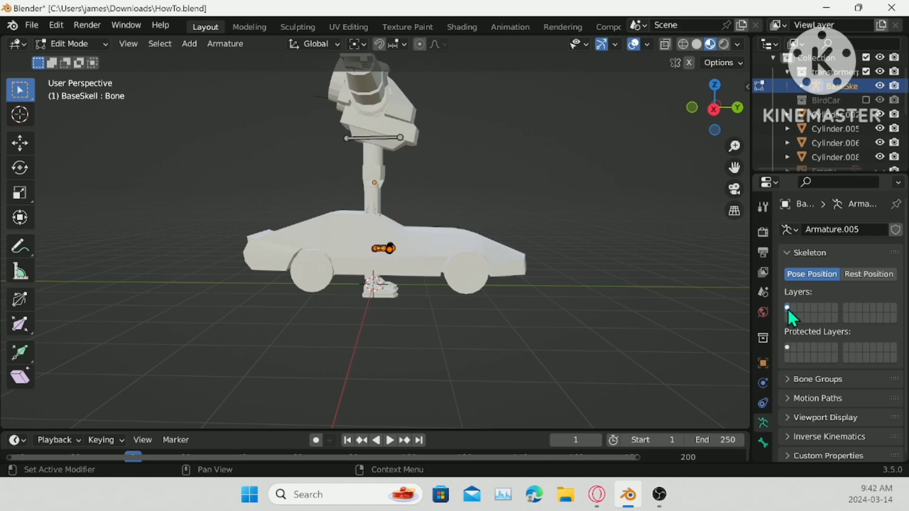
right_click(475, 227)
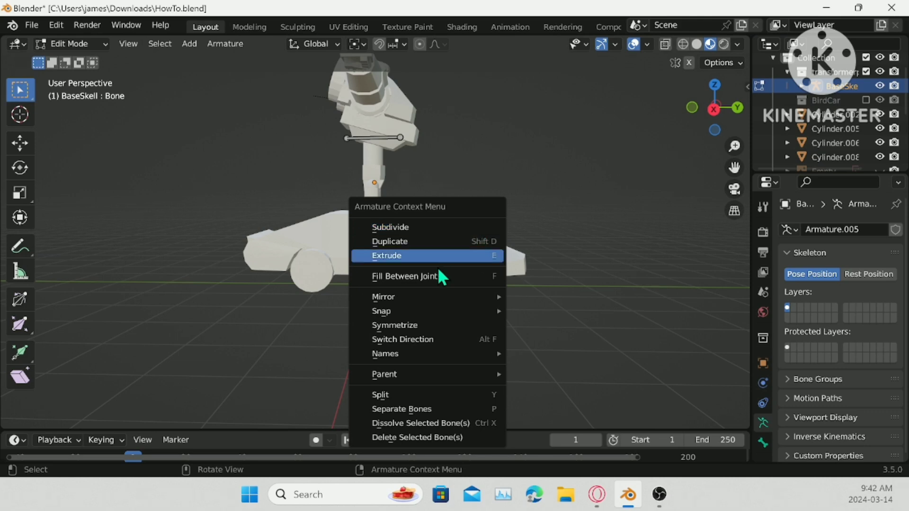
click(461, 409)
click(763, 443)
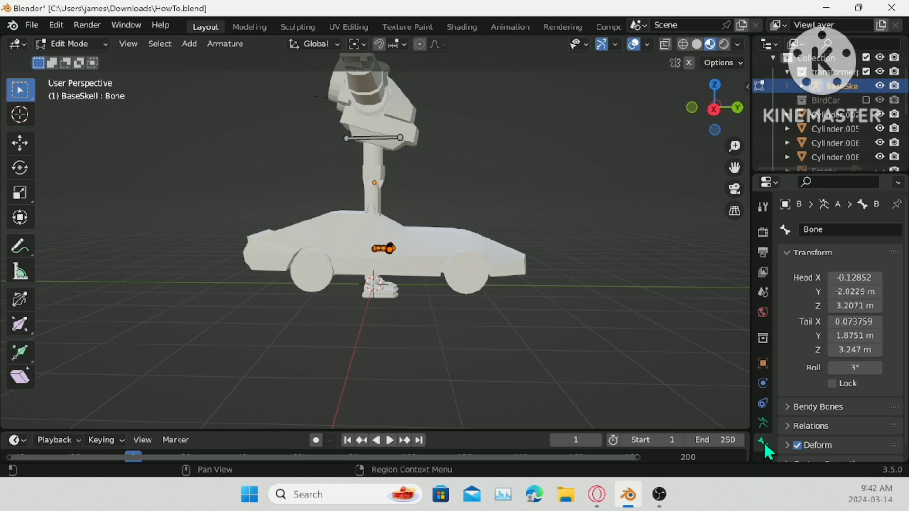
click(762, 422)
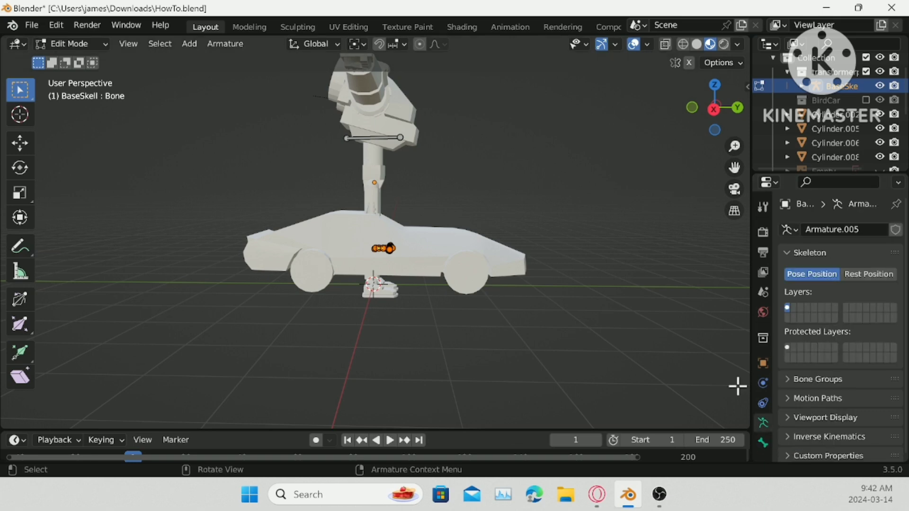
- Select the single bone at the robot's torso and duplicate it downward along Z to the hips
scroll(466, 181, up, 5)
middle_drag(416, 283, 478, 275)
click(370, 148)
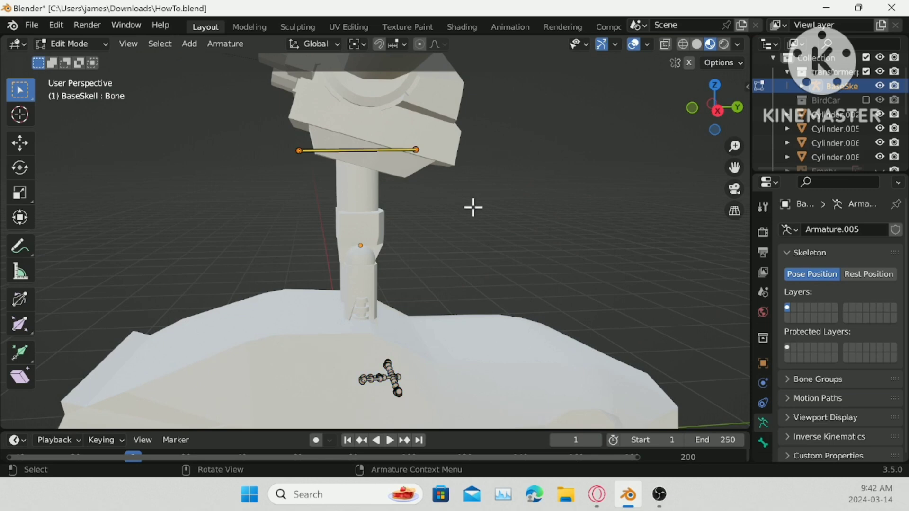
scroll(473, 205, down, 5)
middle_drag(505, 209, 450, 261)
scroll(428, 329, up, 5)
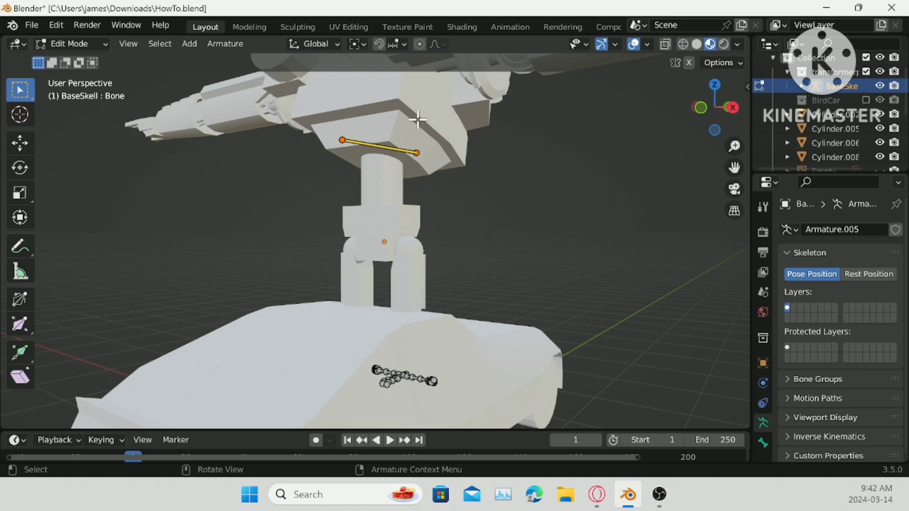
key(shift+d)
key(z)
click(428, 231)
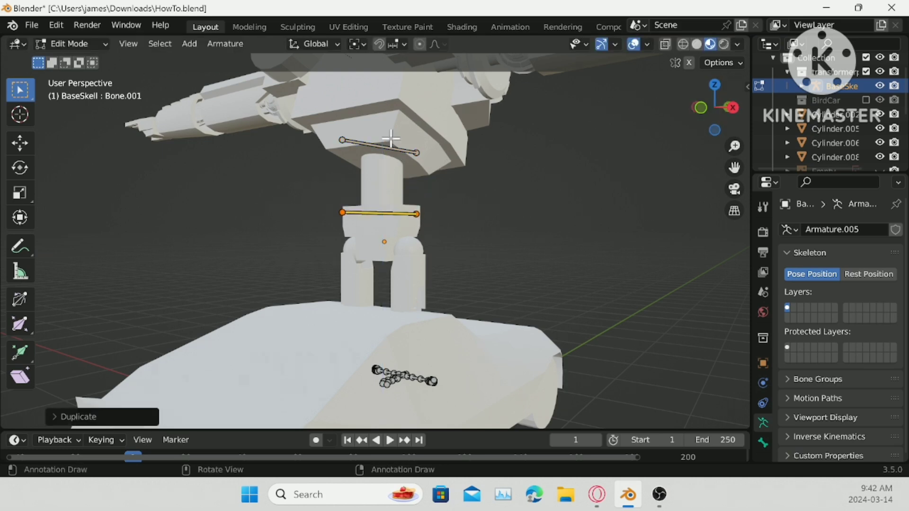
- Select the torso bone and the hip bone in turn and review their bone properties
click(391, 139)
click(396, 149)
click(763, 443)
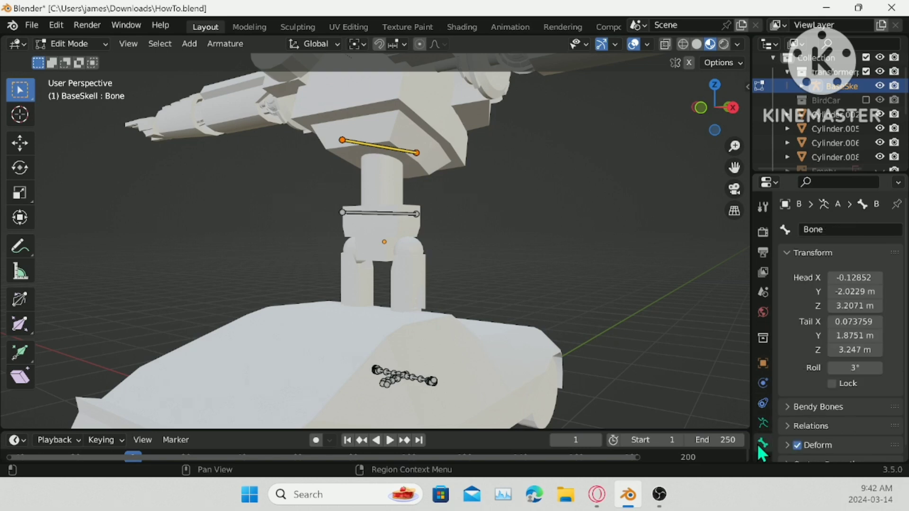
click(404, 215)
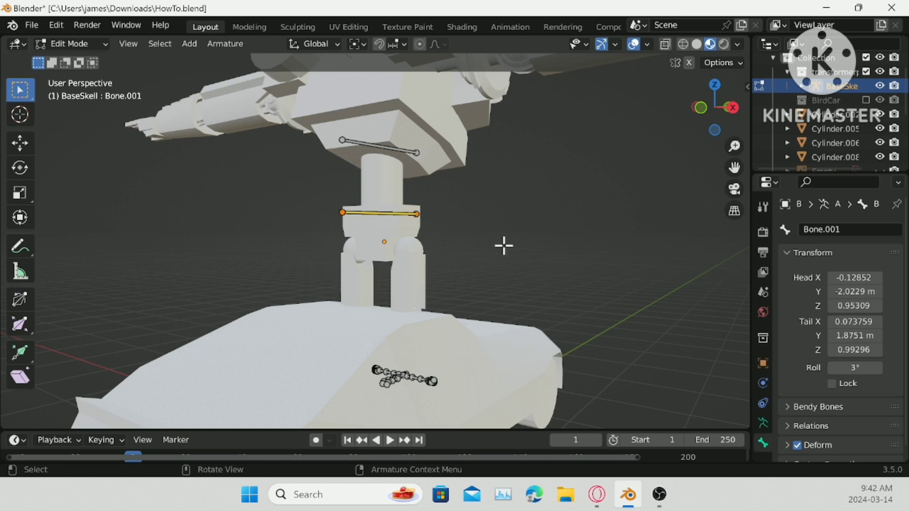
scroll(821, 432, down, 1)
click(816, 417)
click(816, 417)
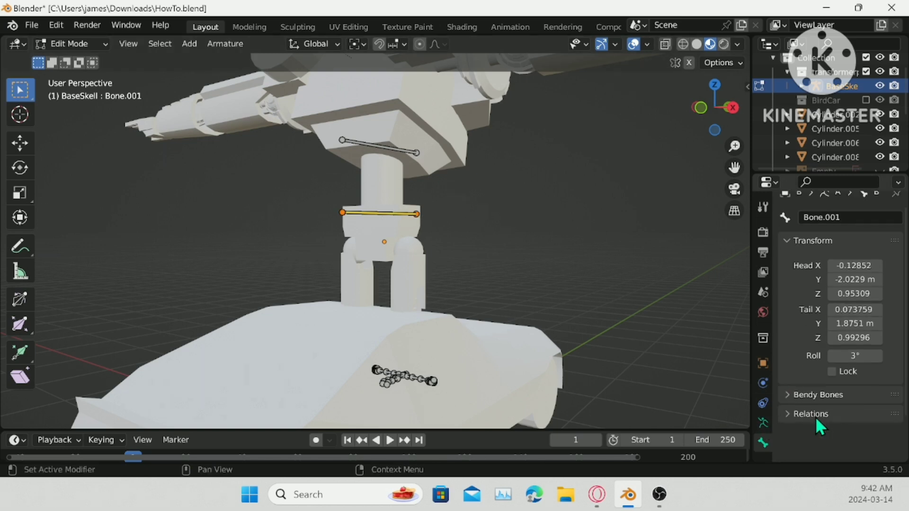
click(819, 398)
click(819, 399)
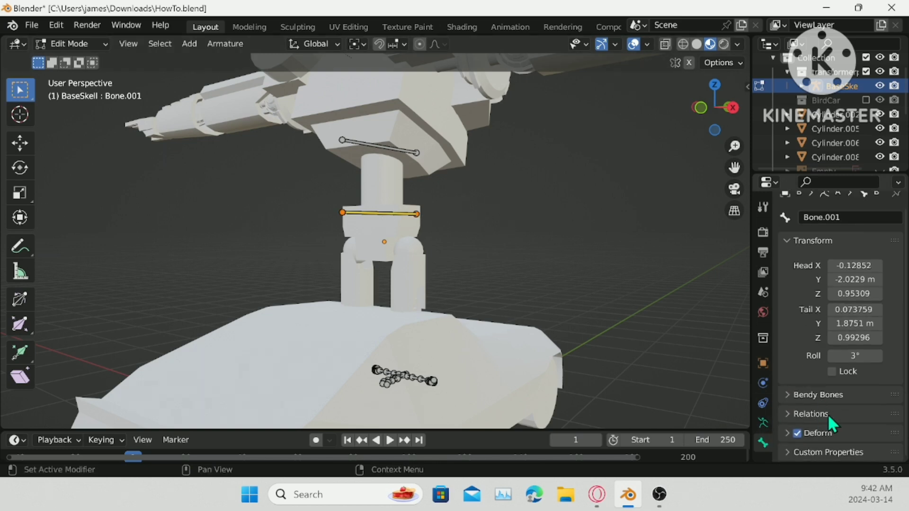
- Set the parent of the new hip bone to the torso bone named Bone in its relations
click(763, 423)
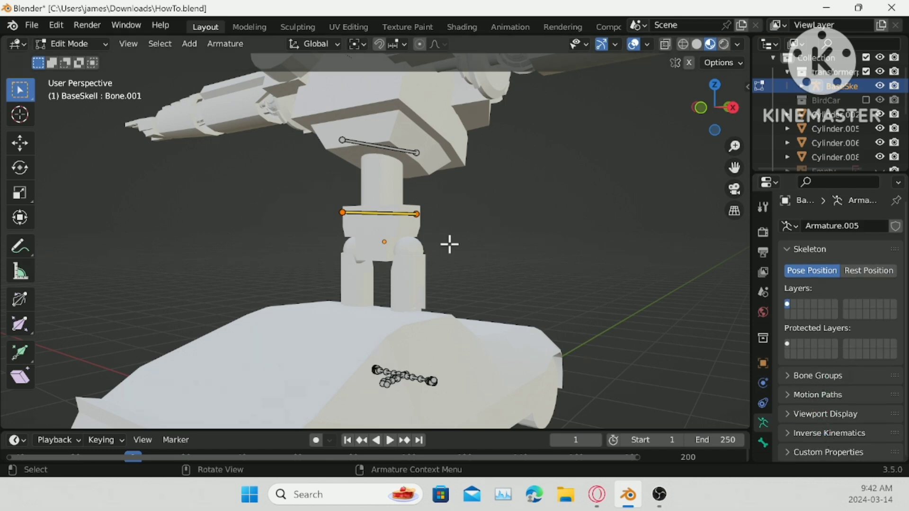
click(761, 404)
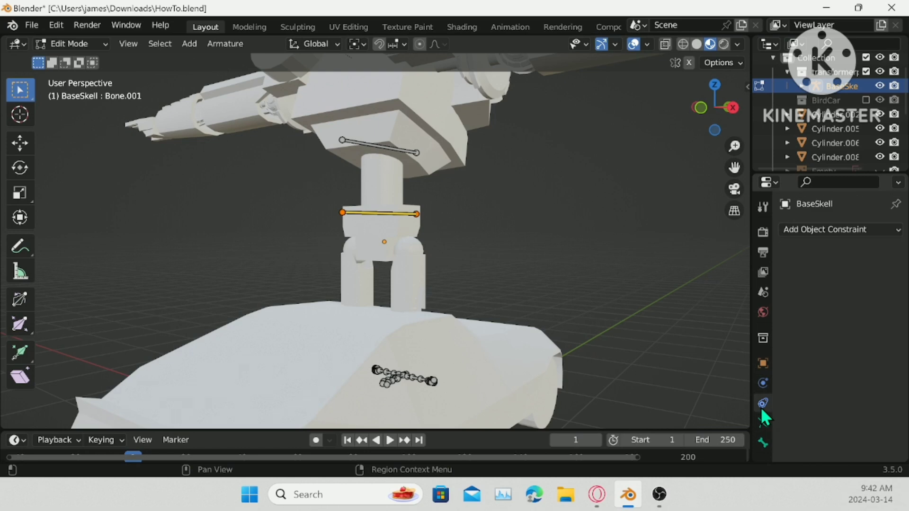
click(762, 421)
click(762, 442)
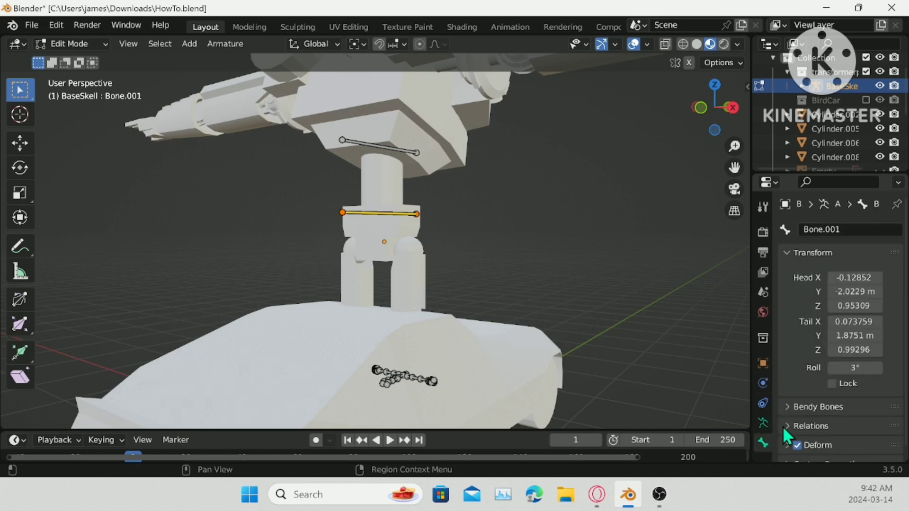
scroll(807, 426, down, 1)
click(805, 414)
scroll(823, 414, down, 3)
click(847, 412)
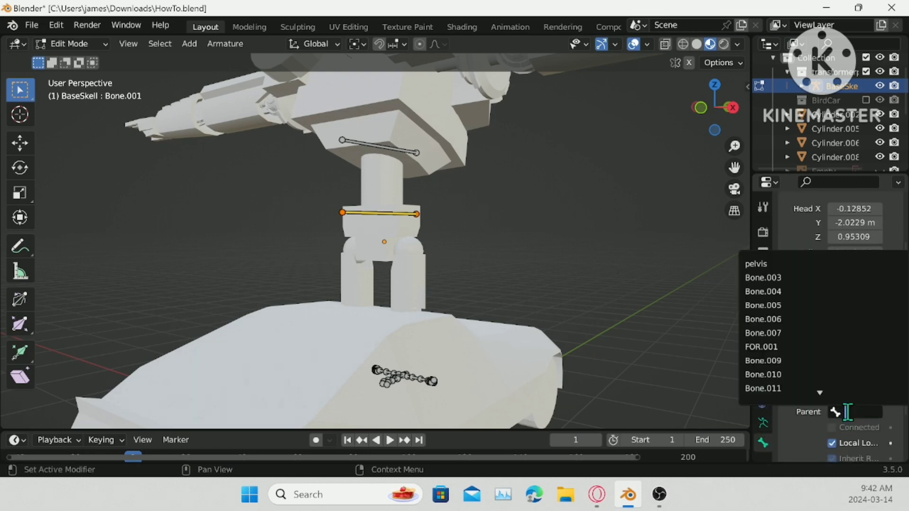
text(bone)
click(775, 263)
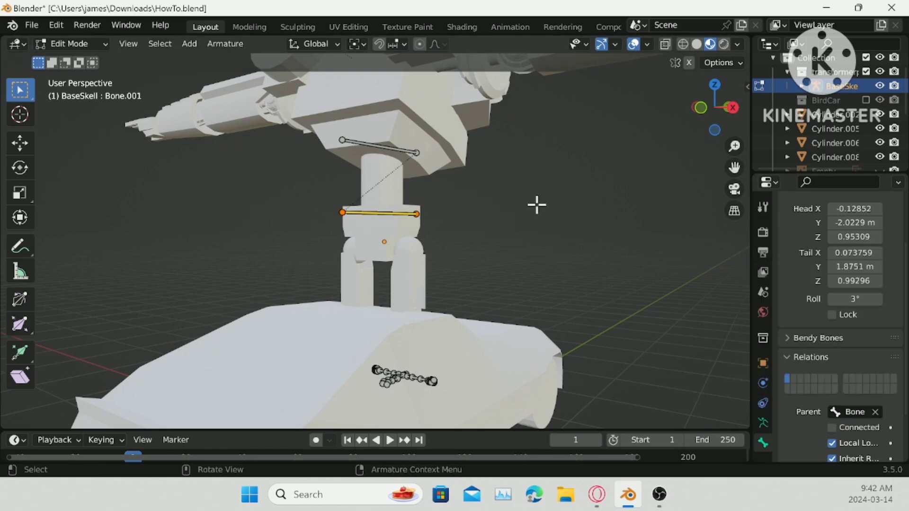
- Select the shrunken skeleton's bones inside the car and check the context options of their bone layers
middle_drag(537, 204, 428, 233)
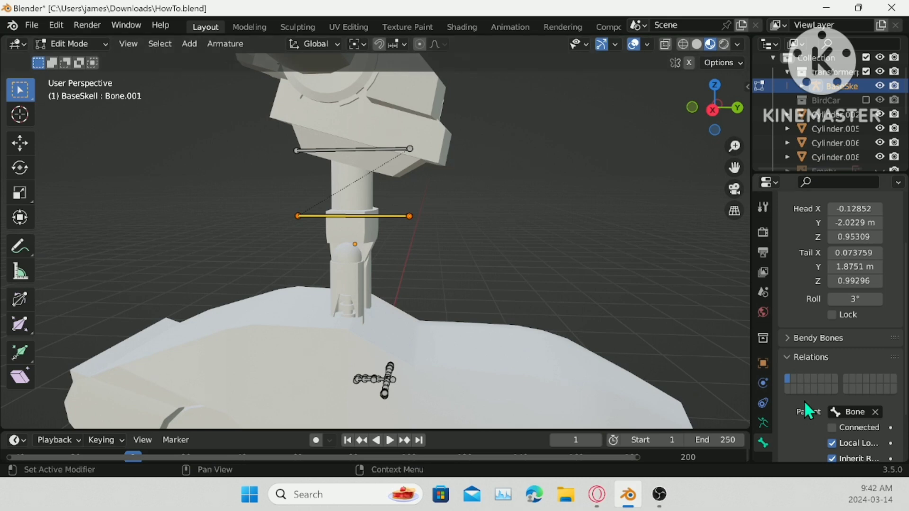
scroll(340, 362, down, 1)
drag(325, 338, 551, 413)
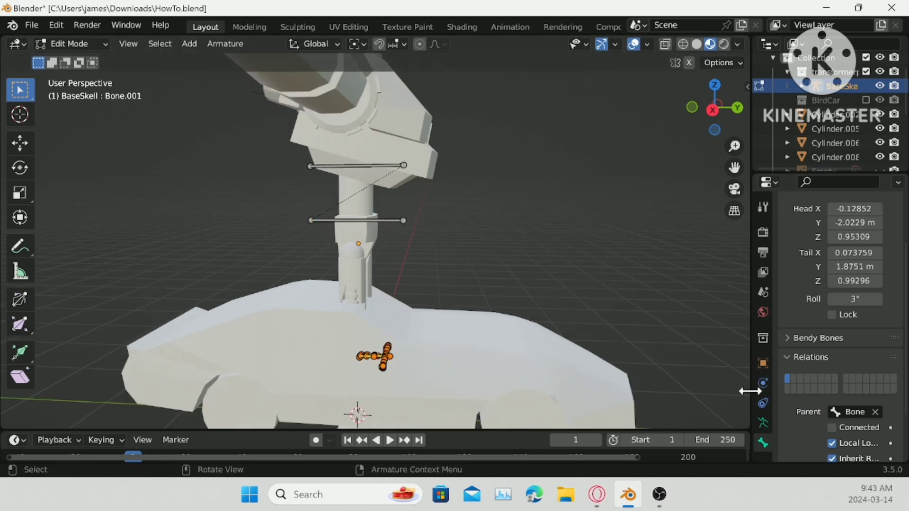
right_click(786, 382)
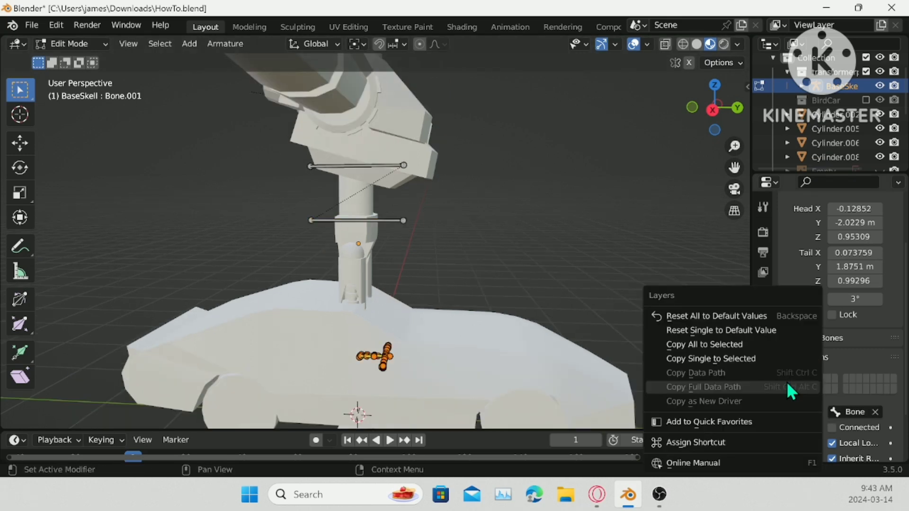
right_click(524, 297)
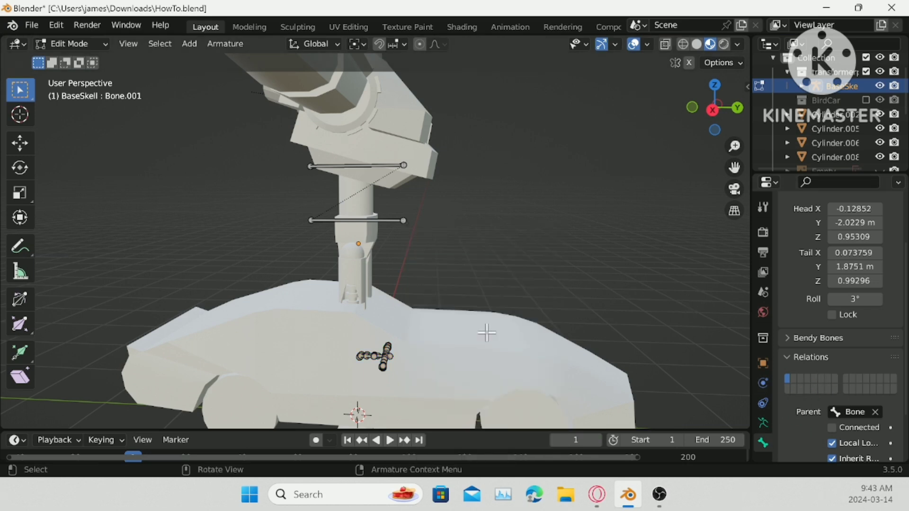
- Show the scene in wireframe, turn the transformer collection off and on again, and resume editing the BaseSkell bones
middle_drag(220, 259, 404, 221)
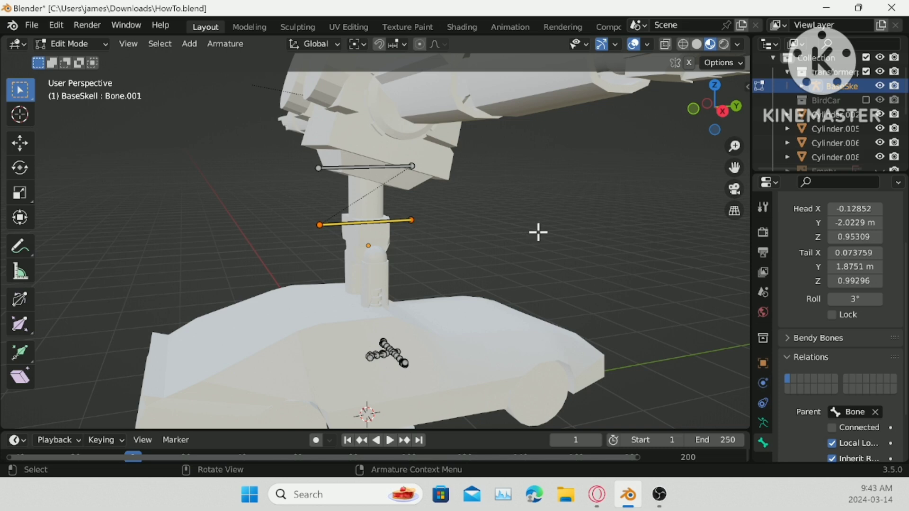
middle_drag(532, 262, 626, 185)
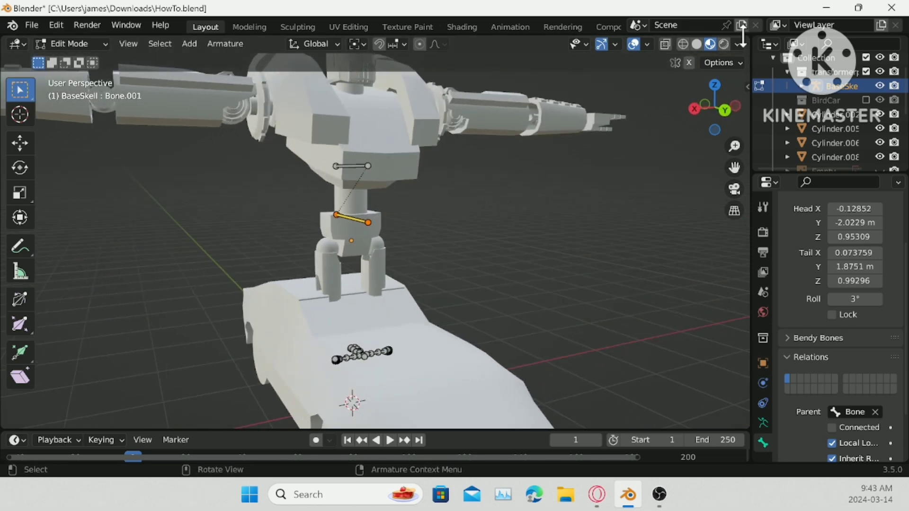
click(683, 44)
click(865, 71)
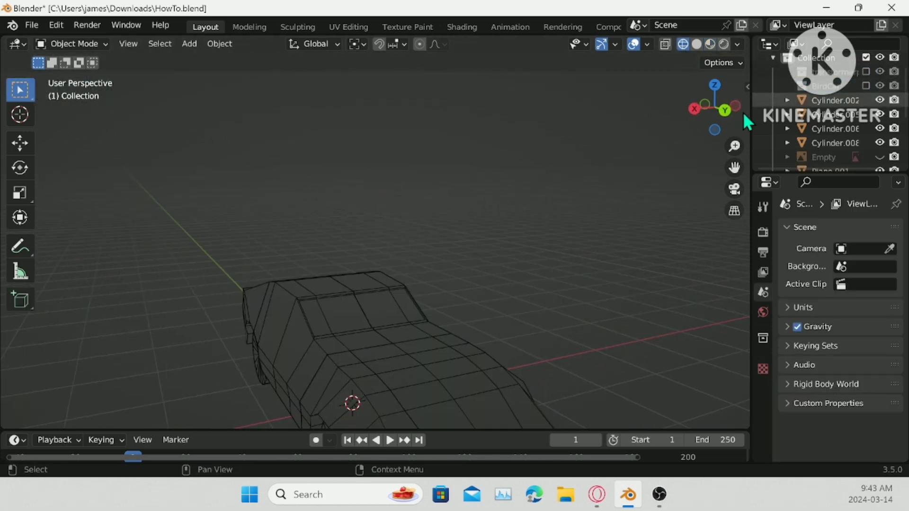
click(866, 71)
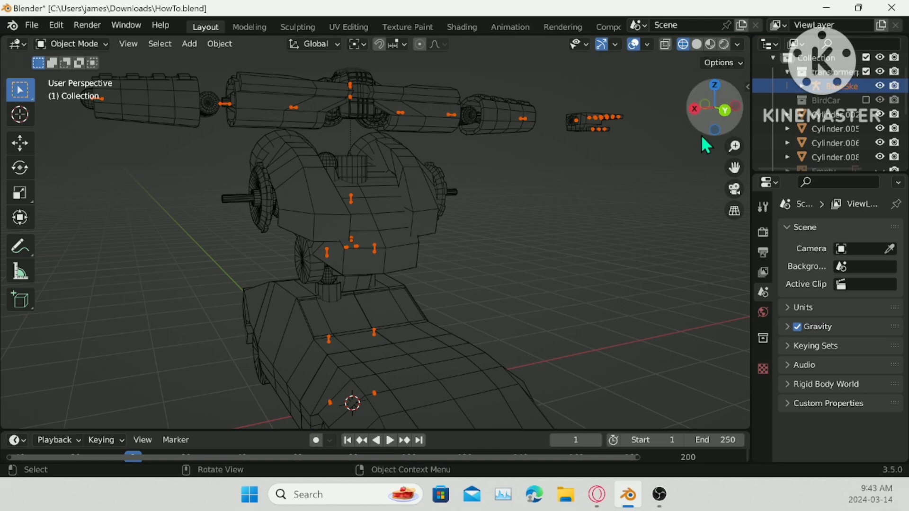
key(Tab)
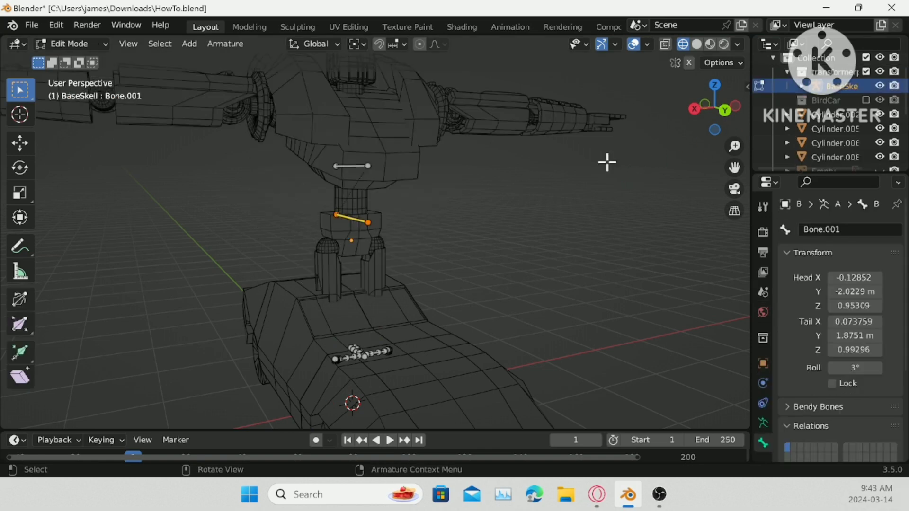
scroll(542, 200, down, 3)
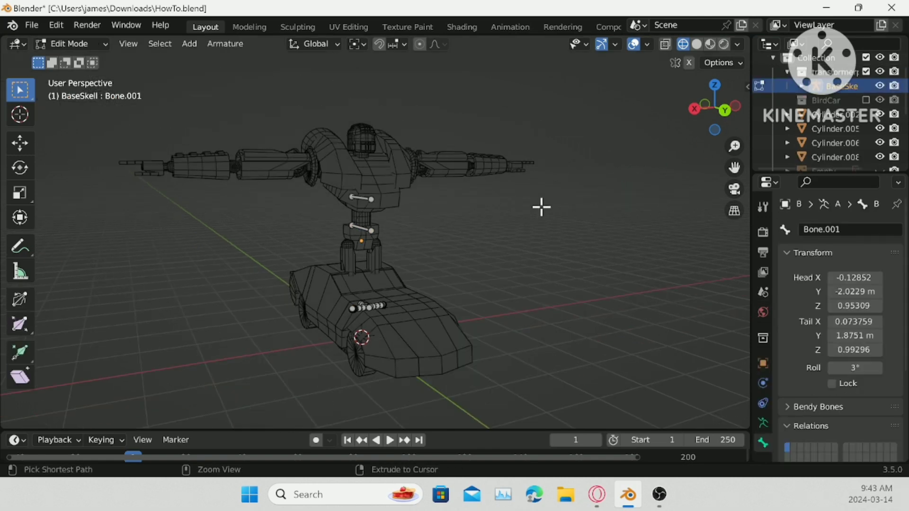
key(ctrl+l)
click(78, 44)
click(109, 59)
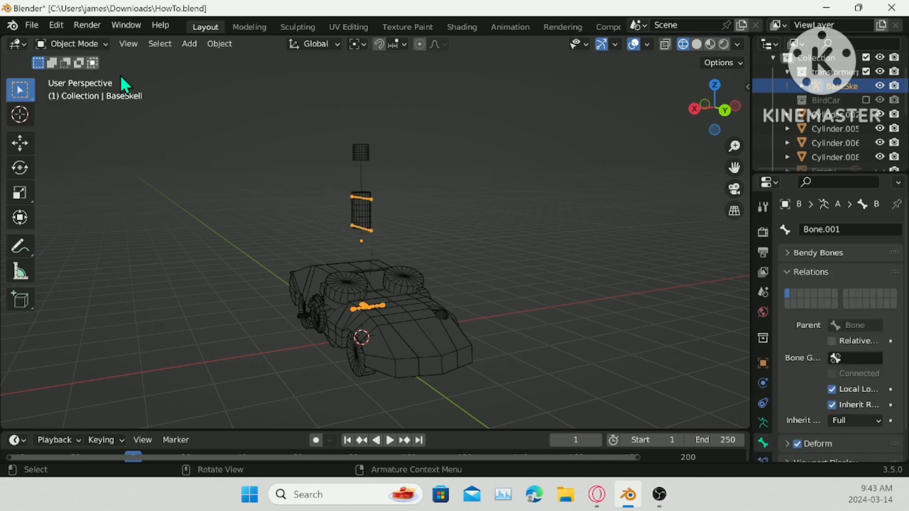
middle_drag(406, 232, 510, 238)
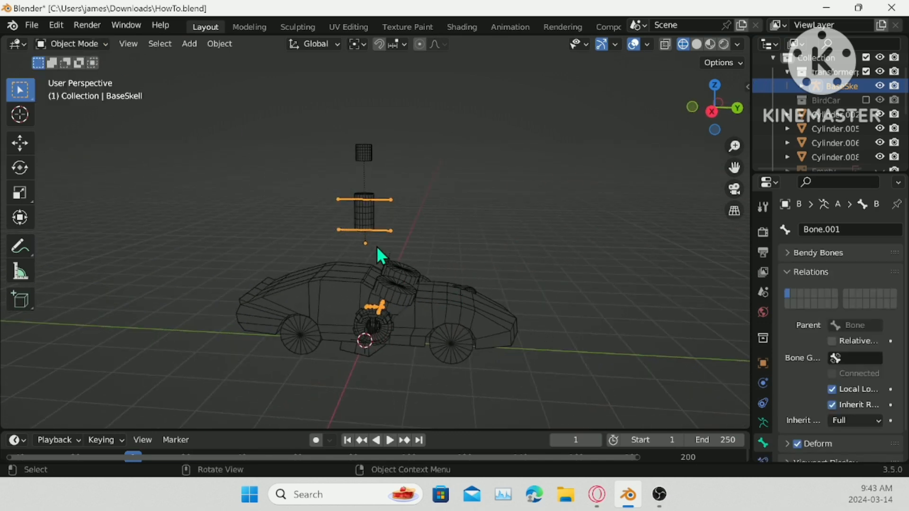
key(g)
right_click(494, 171)
right_click(495, 170)
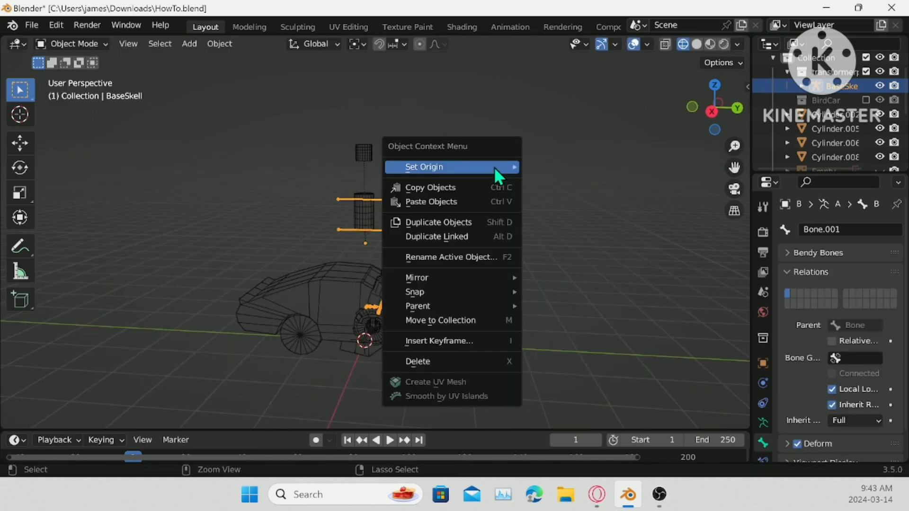
key(Tab)
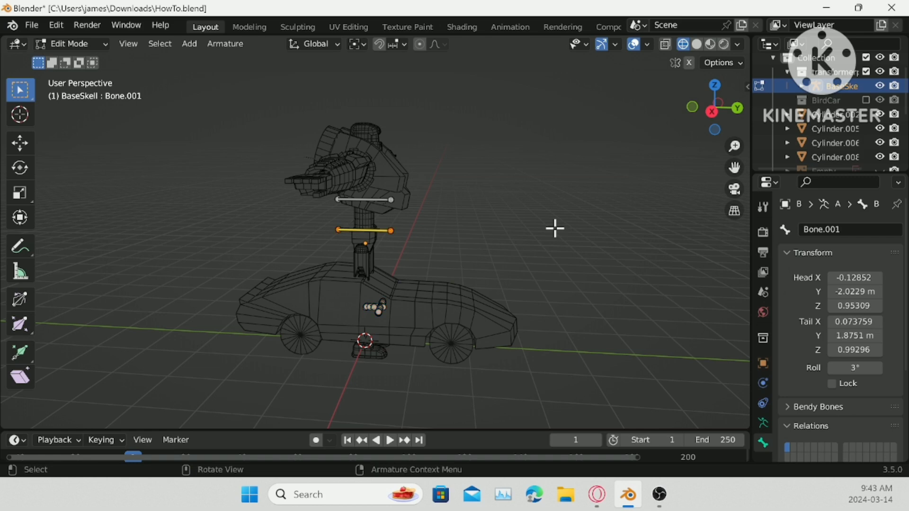
- Undo the added bones and the earlier shrinking of BaseSkell, back to the full-size skeleton inside the robot
key(ctrl)
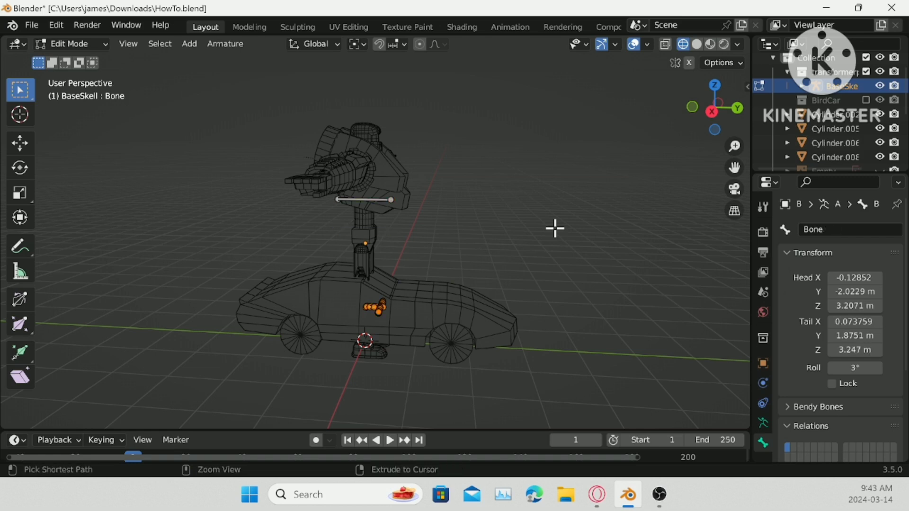
key(ctrl+z)
key(ctrl+z)
key(ctrl+z)
key(ctrl+z)
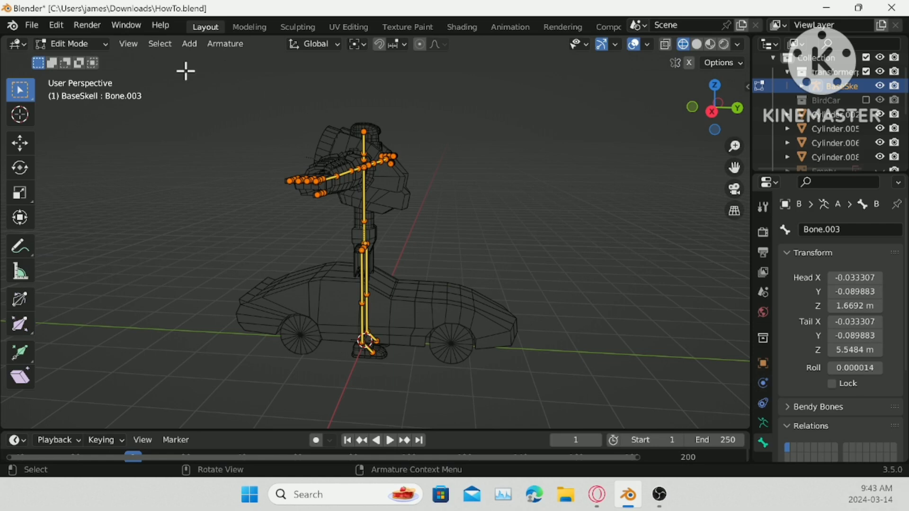
- Scale the whole BaseSkell armature down in Object Mode until the robot is small enough to fit inside the car
click(93, 44)
click(95, 63)
middle_drag(331, 166, 457, 189)
key(s)
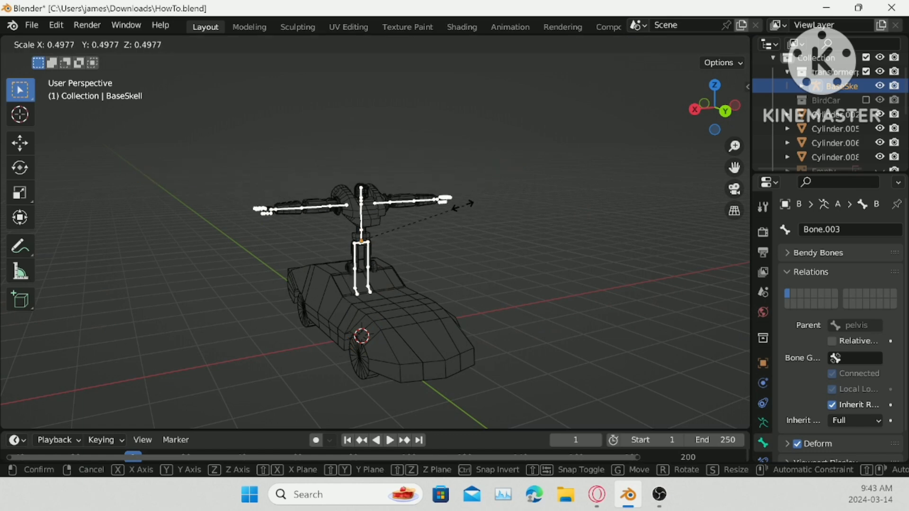
click(388, 228)
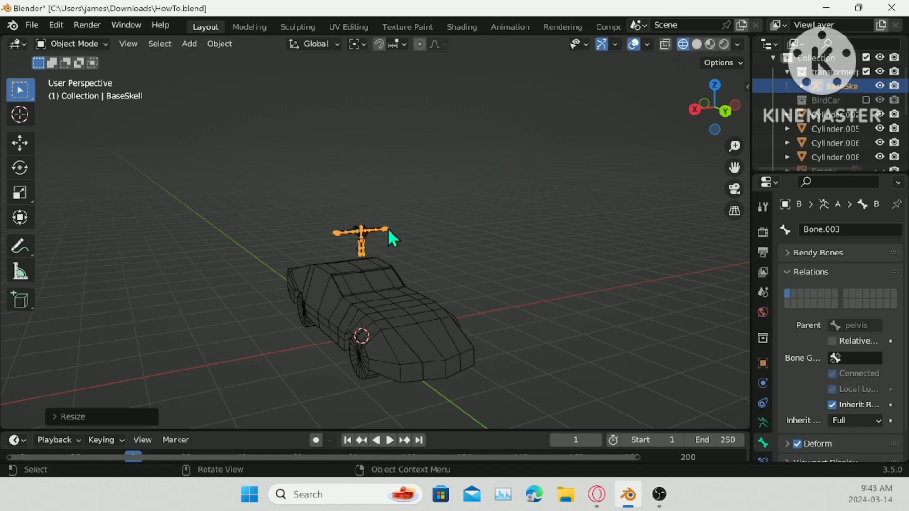
middle_drag(388, 228, 511, 208)
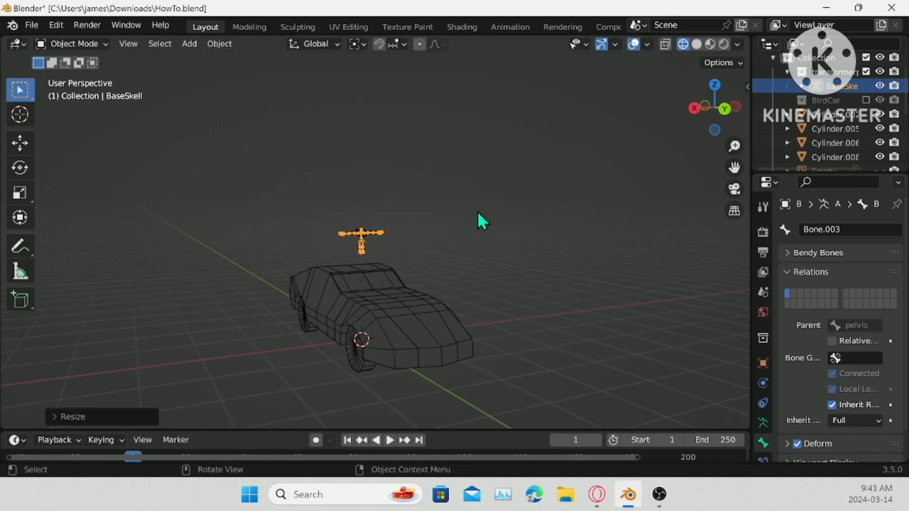
- Rotate the shrunken BaseSkell armature 90° in the right orthographic view and move it down into the car's cabin
click(694, 109)
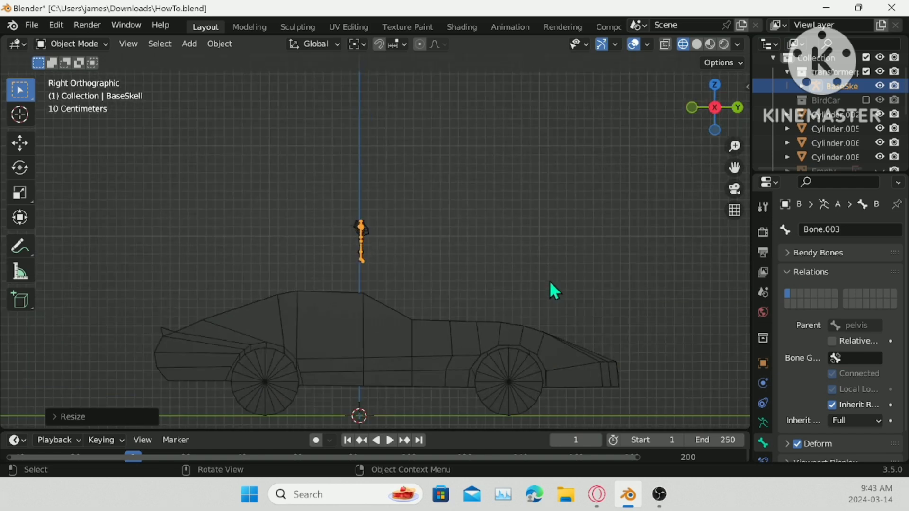
text(r90)
key(Return)
key(g)
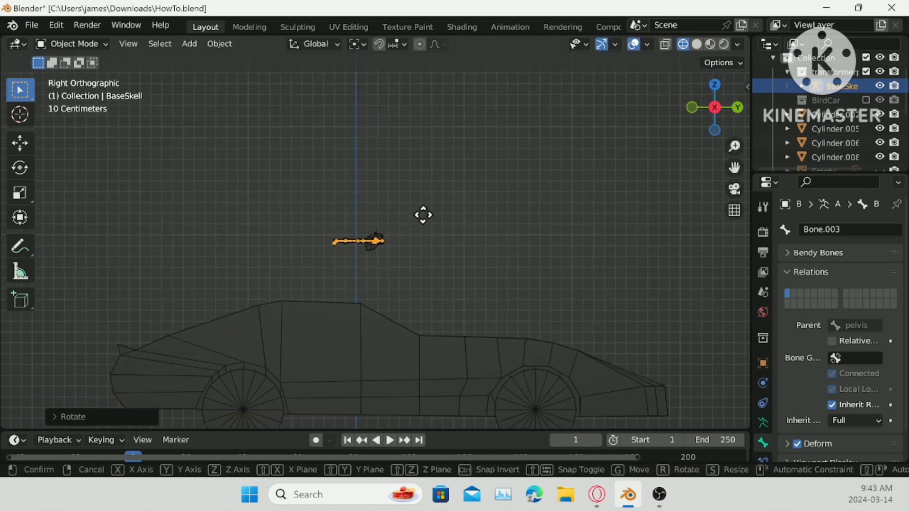
click(431, 326)
middle_drag(429, 328, 435, 353)
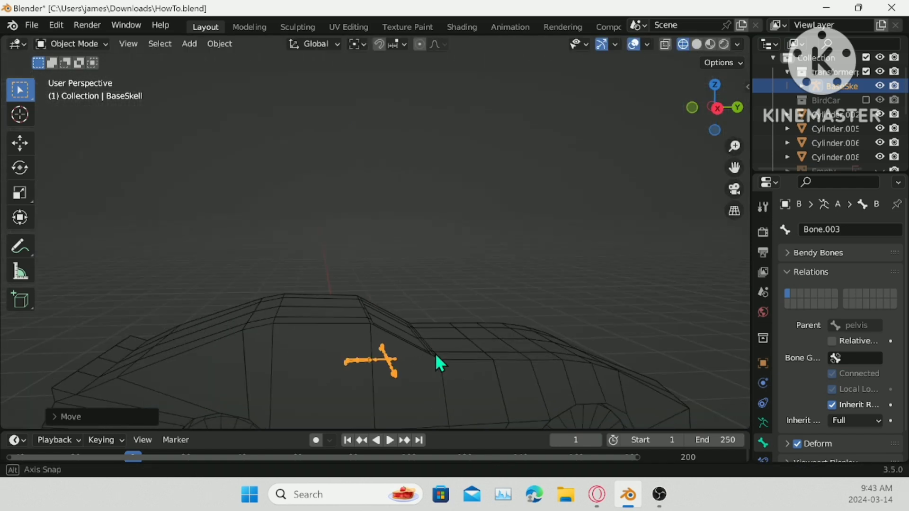
- Duplicate the skeleton's pelvis bone in Edit Mode and raise the copy along Z above the car
key(Tab)
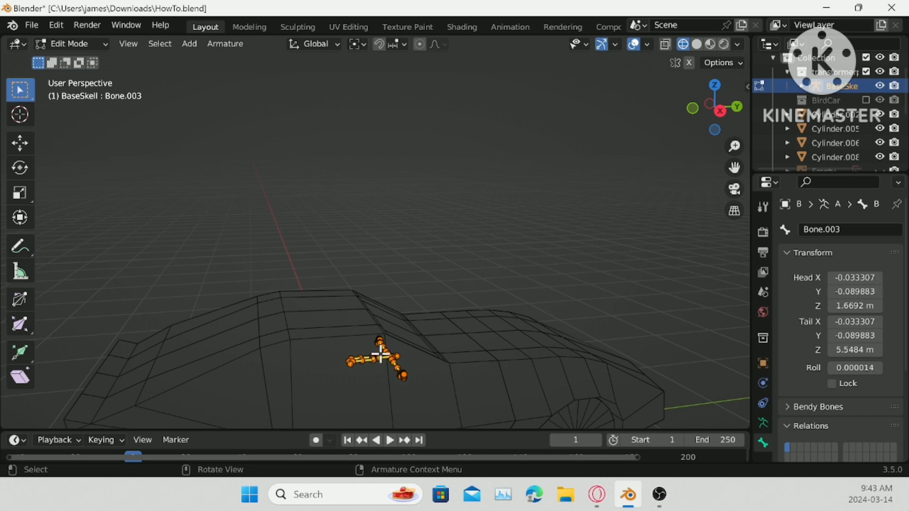
middle_drag(381, 355, 465, 92)
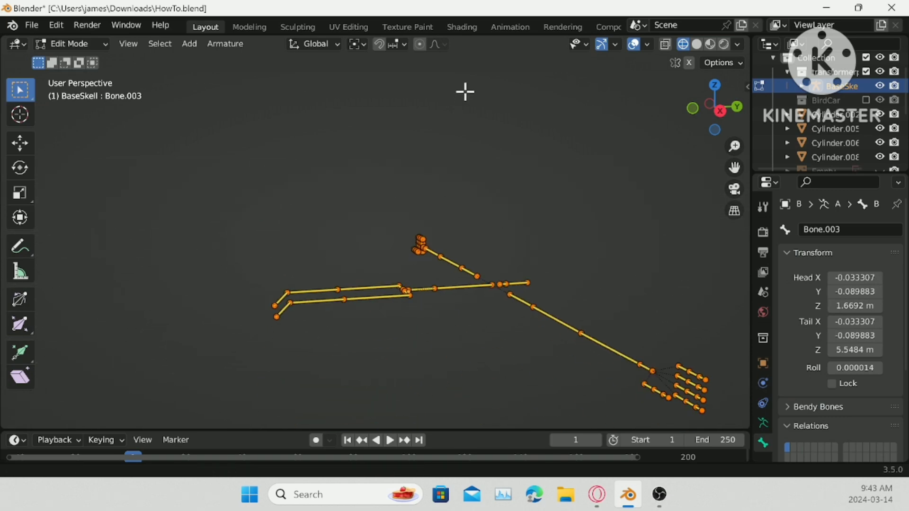
click(420, 289)
scroll(426, 293, down, 8)
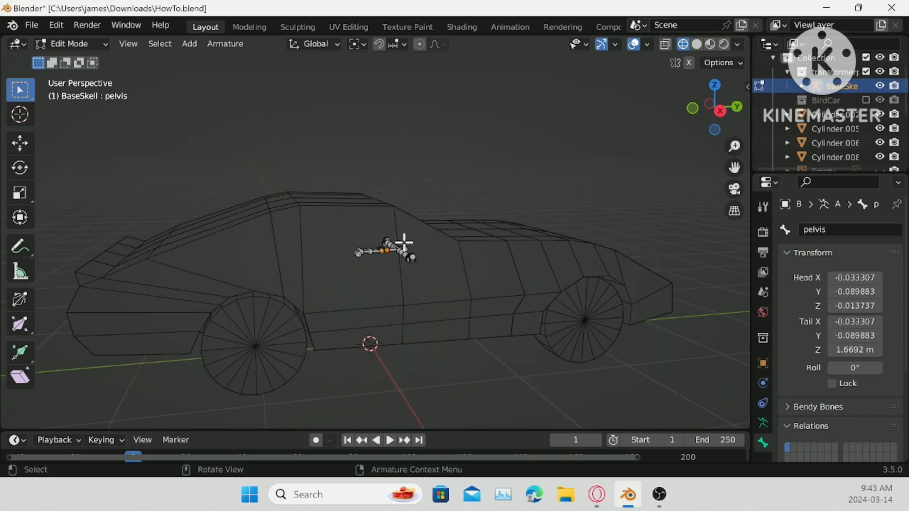
key(g)
key(z)
click(399, 126)
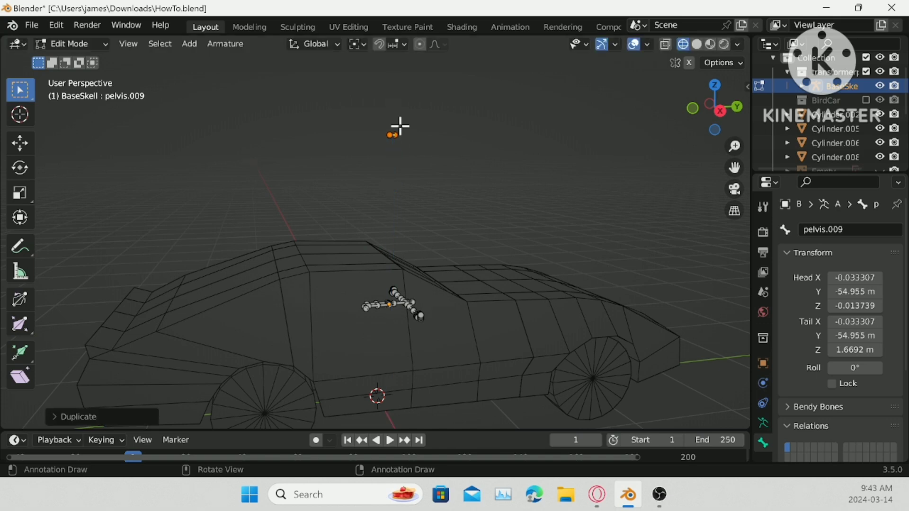
- Stretch the raised pelvis copy along Y into a long bone above the car, and duplicate it slightly lower along Z
key(s)
key(y)
click(271, 108)
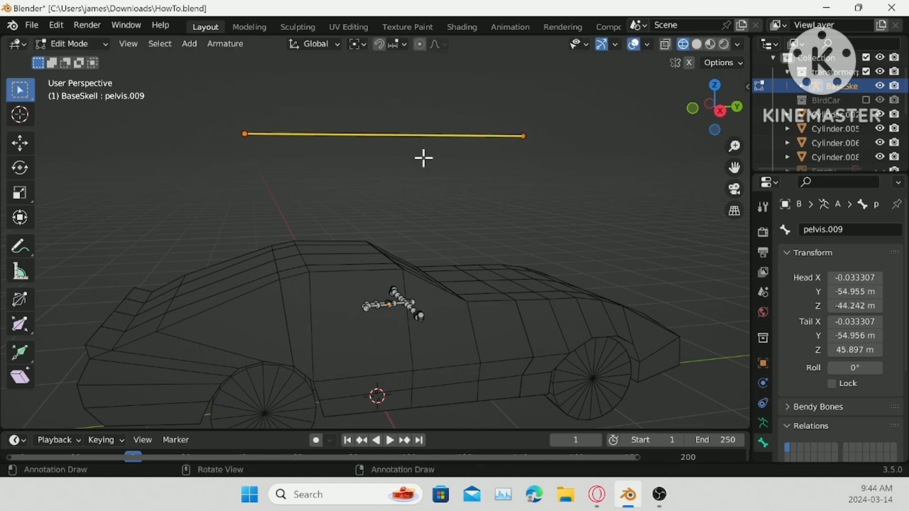
key(shift+d)
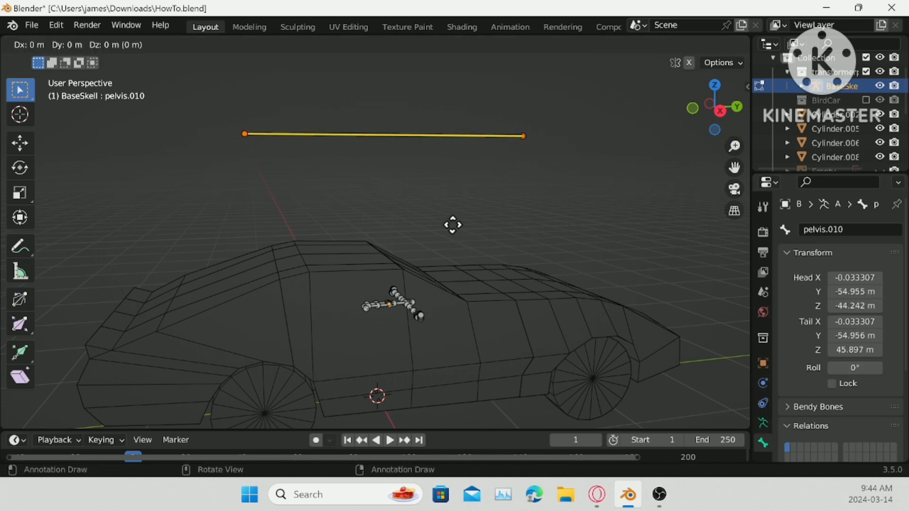
key(z)
click(455, 258)
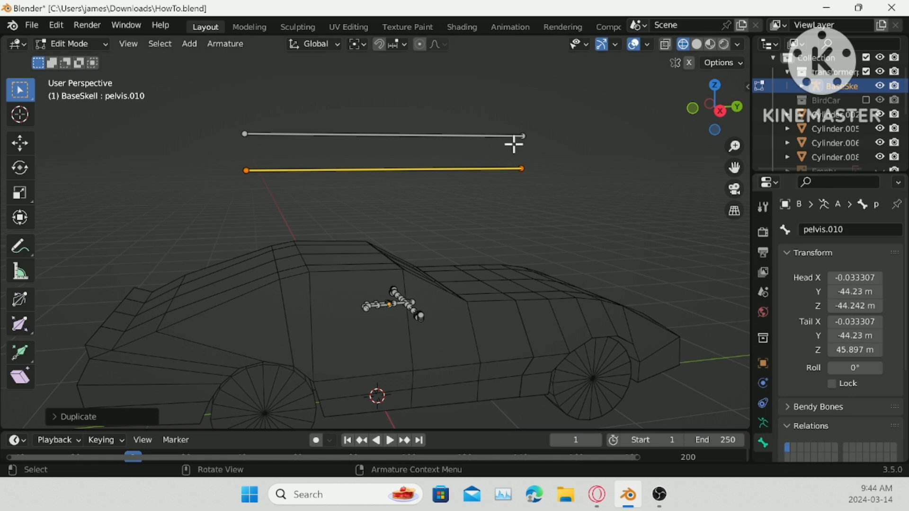
- Rename the upper long bone as car and set it as the parent of the lower long bone
click(495, 135)
click(852, 229)
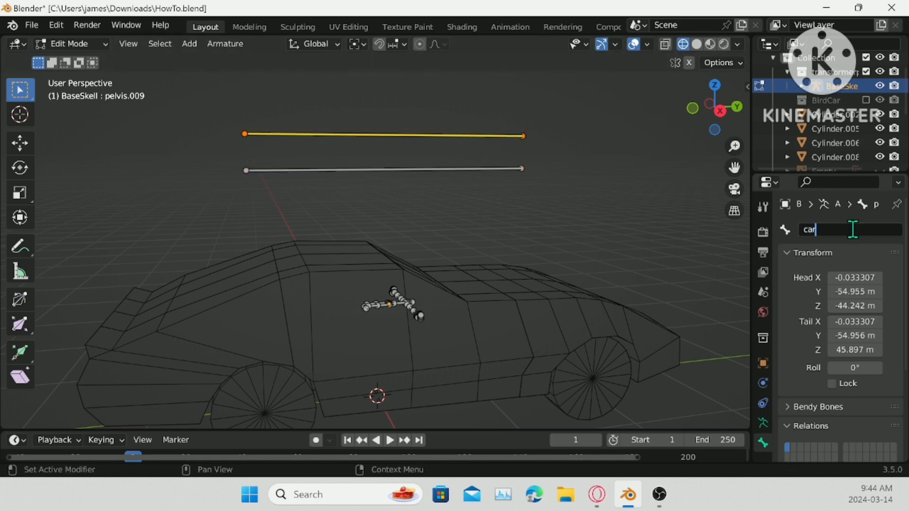
click(497, 169)
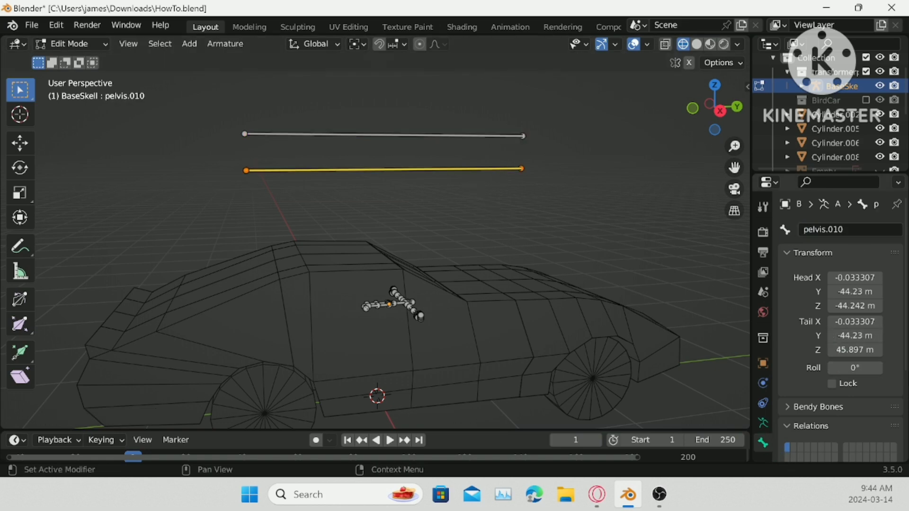
scroll(844, 241, down, 5)
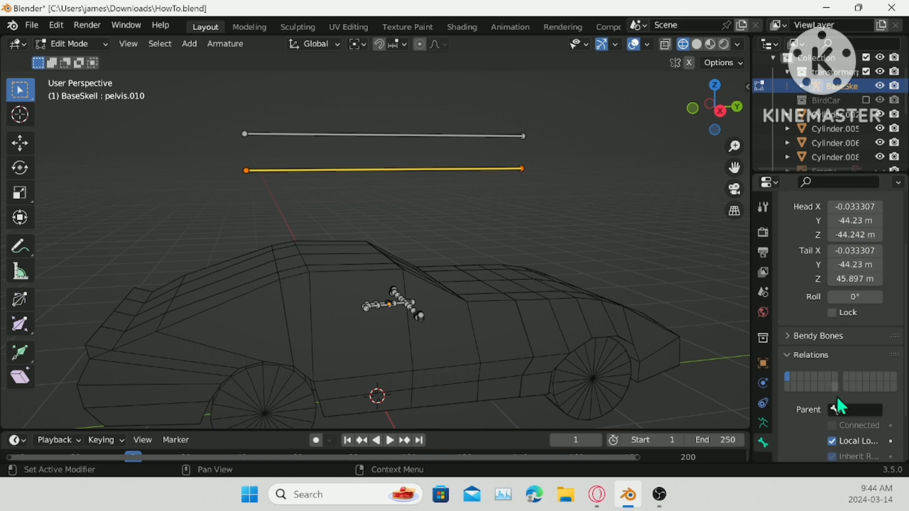
click(843, 408)
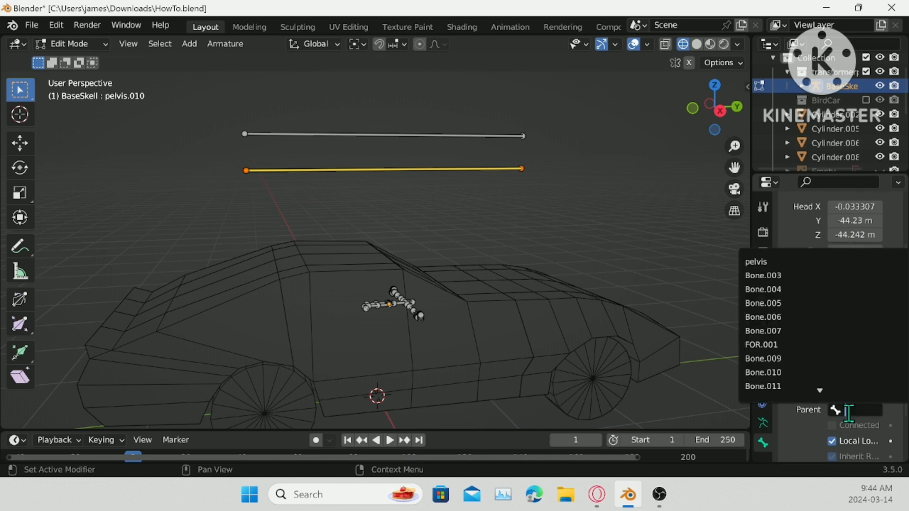
text(car)
click(761, 261)
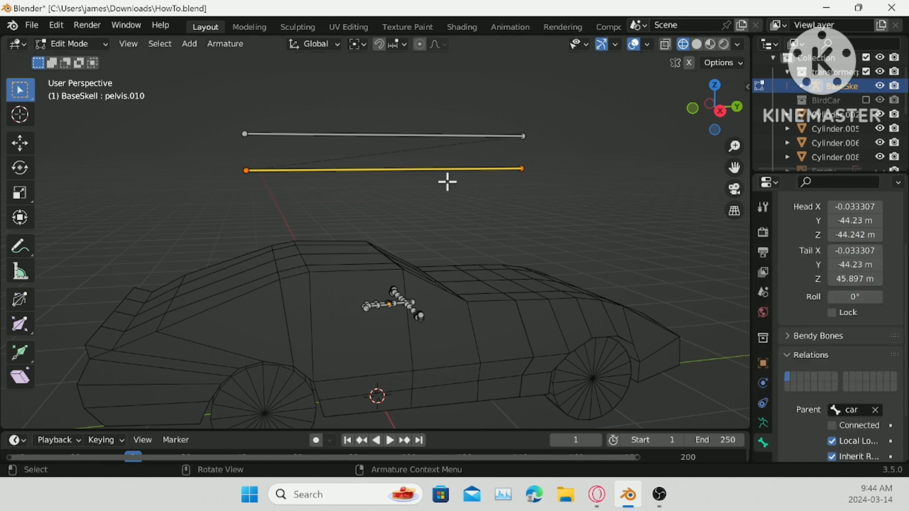
- Move the lower bone along Y toward the car's front in the top orthographic view and scale it down to hood length
middle_drag(447, 181, 379, 204)
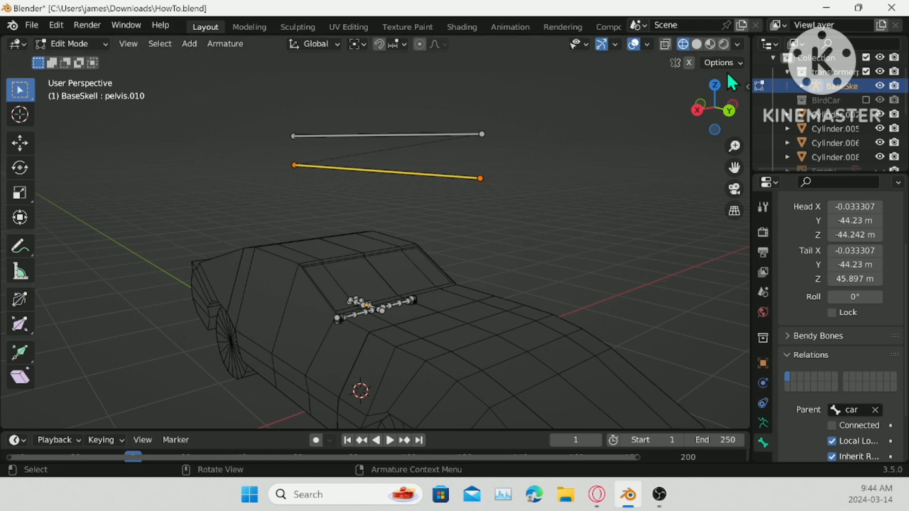
click(714, 81)
shift+middle_drag(432, 150, 445, 242)
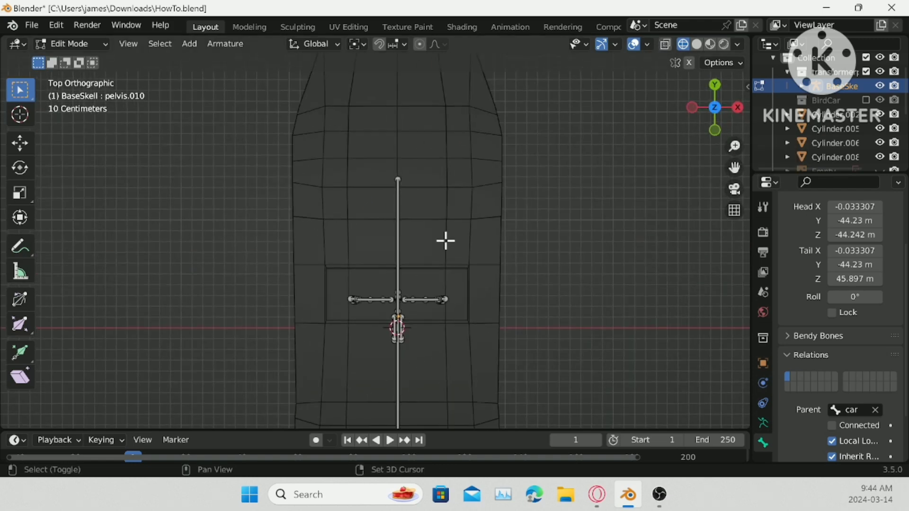
key(g)
key(y)
click(467, 82)
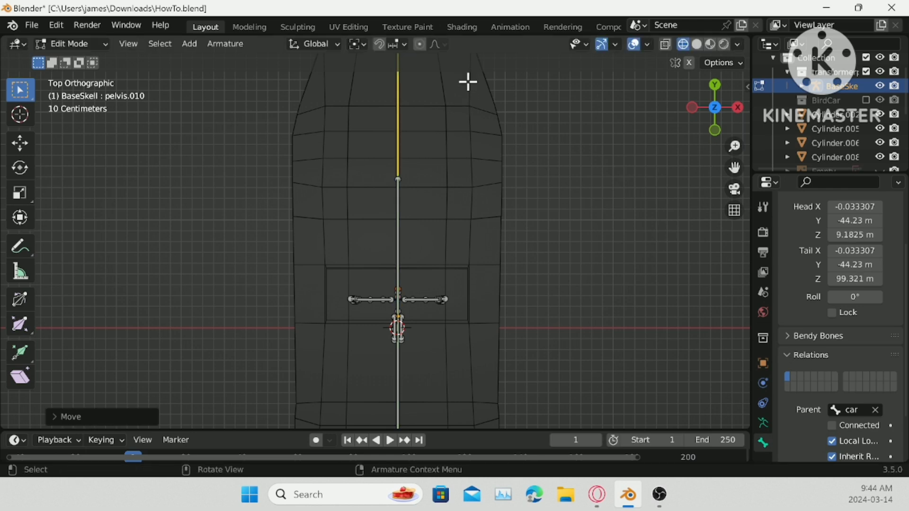
key(s)
click(651, 101)
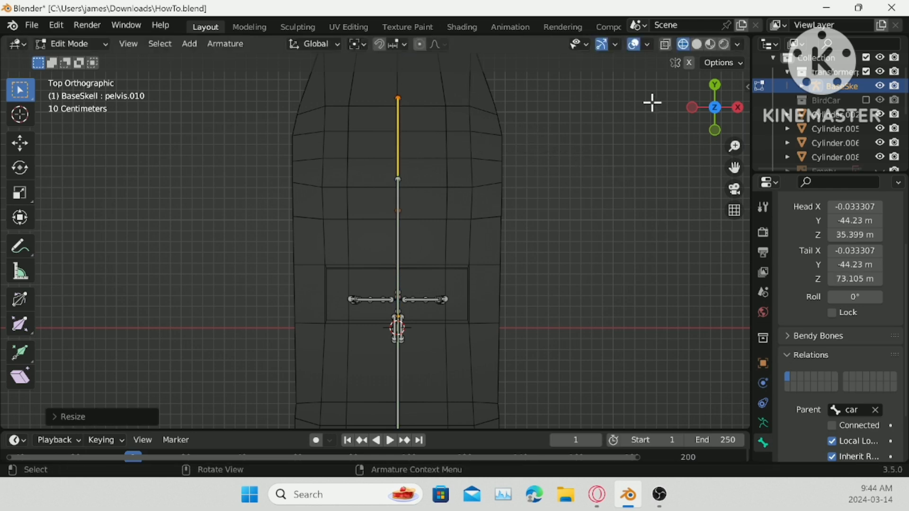
- Move the shortened bone down onto the car's hood in the right orthographic view
click(737, 107)
shift+middle_drag(660, 174, 589, 162)
key(g)
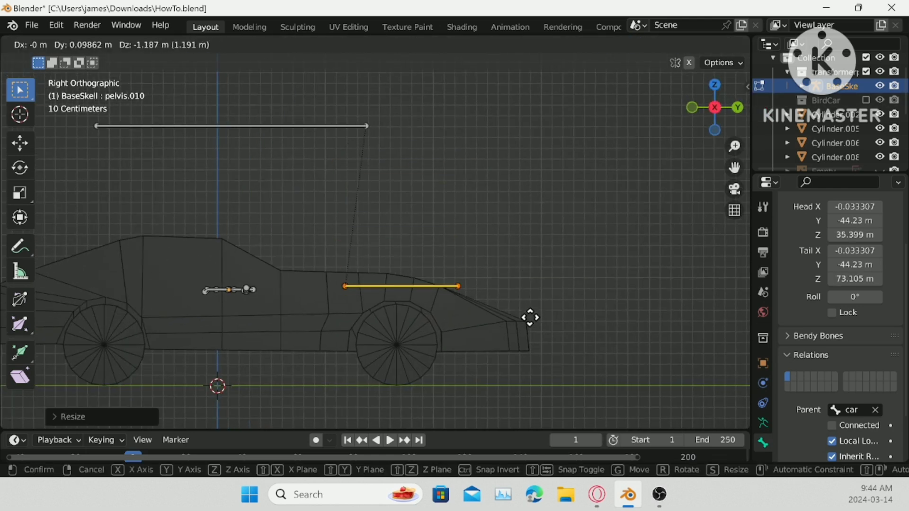
- Place the centre bone in the car's front hood and duplicate it along X to the hood's +X side
click(522, 342)
middle_drag(521, 341, 400, 278)
key(shift+d)
key(x)
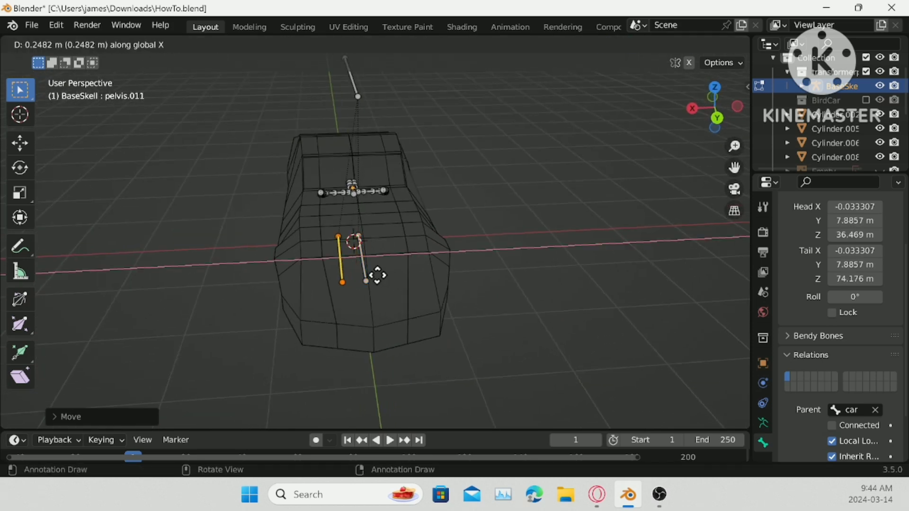
click(339, 269)
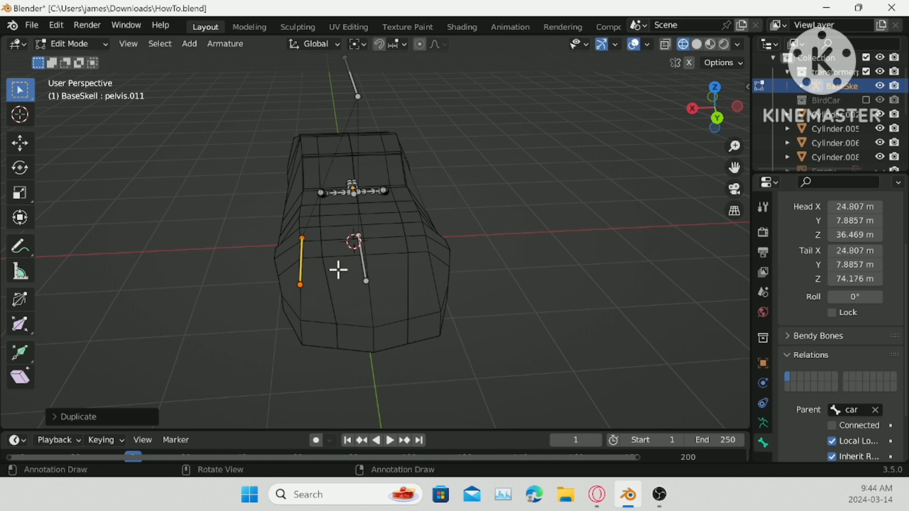
- Duplicate the +X side hood bone along X to the opposite side of the hood
key(shift+d)
key(x)
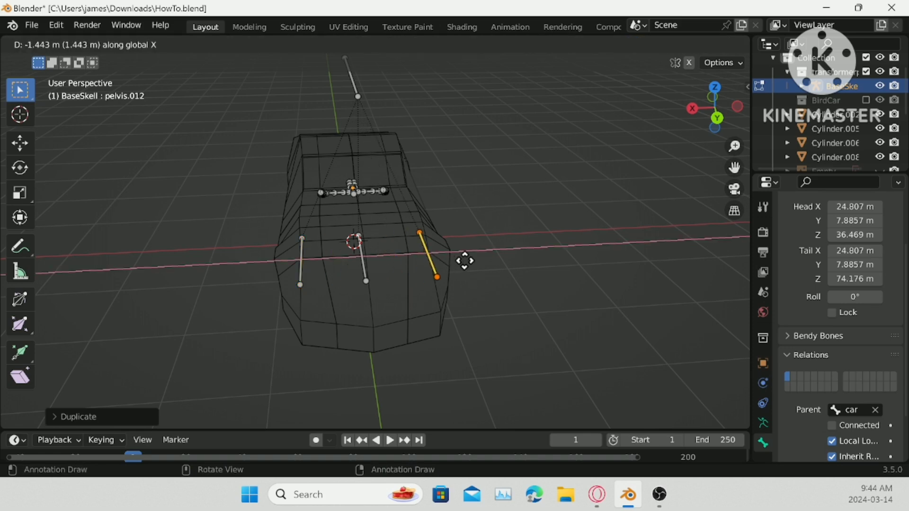
click(464, 261)
middle_drag(469, 255, 429, 261)
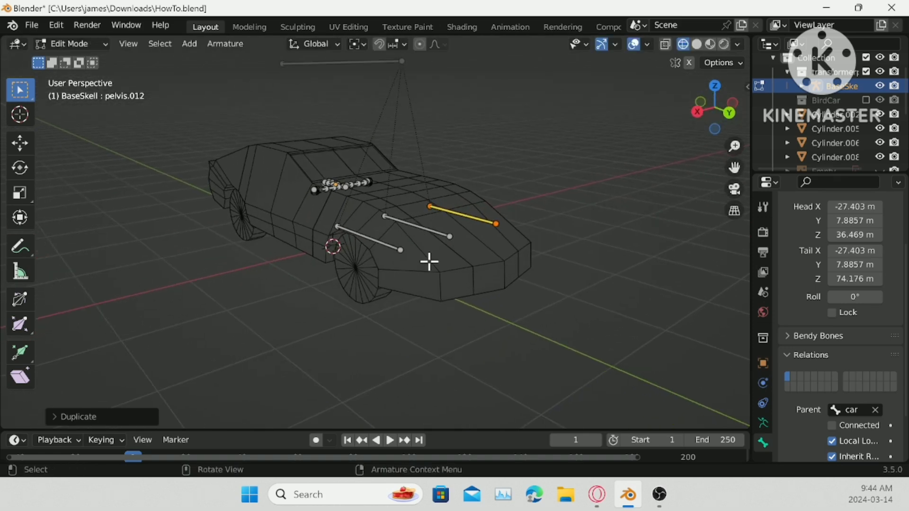
scroll(430, 262, up, 1)
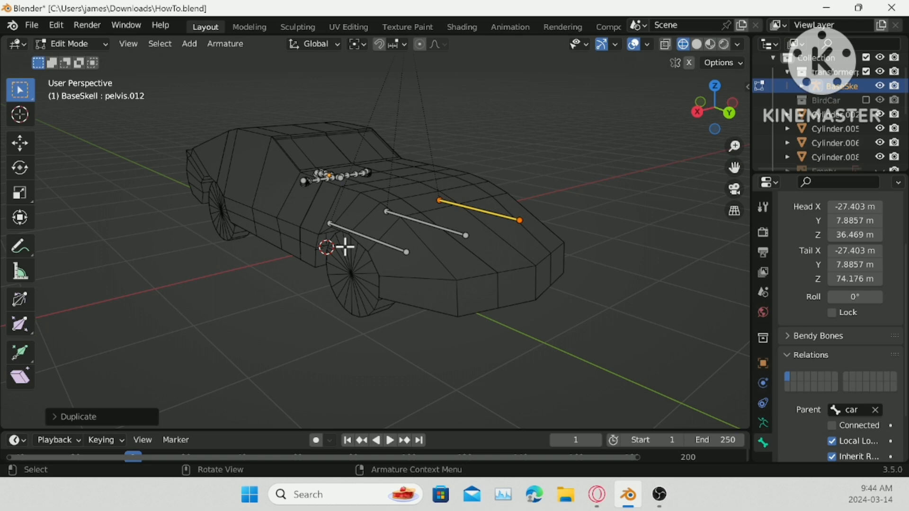
- Duplicate the +X side hood bone beside the front wheel and rotate the copy -90° about Z
click(384, 245)
key(shift+d)
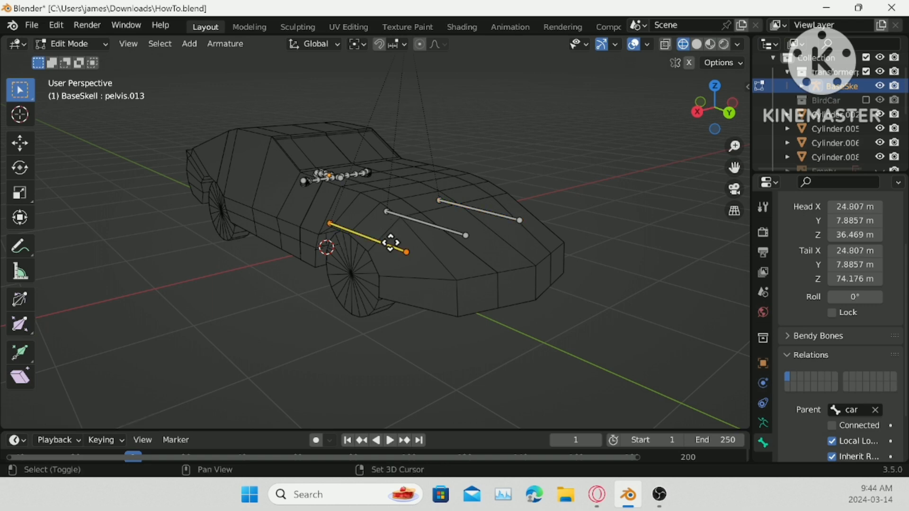
key(z)
click(380, 273)
text(rz)
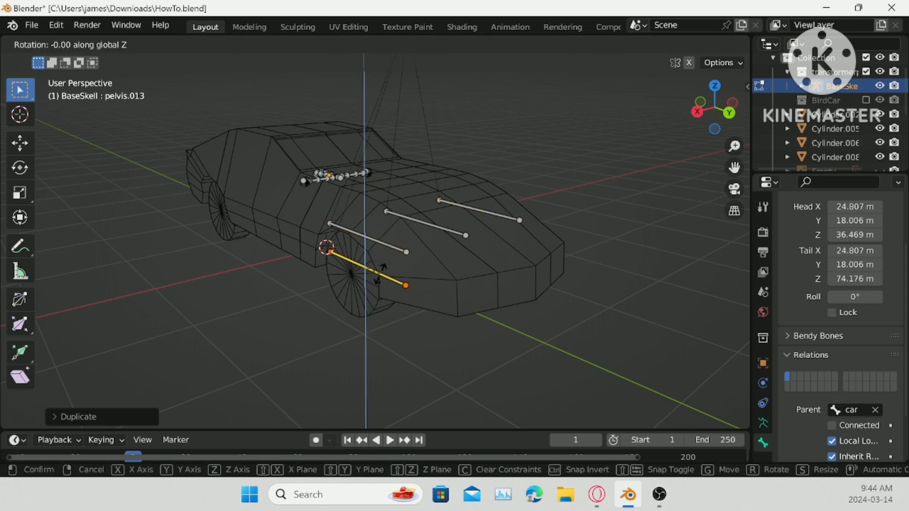
text(90)
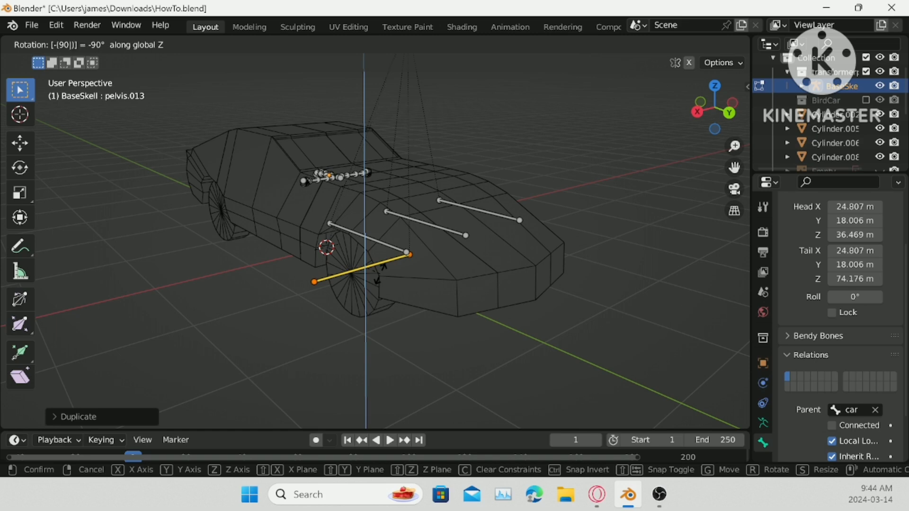
key(Return)
- Move the rotated bone onto the front wheel's centre in the right orthographic view
middle_drag(418, 278, 539, 253)
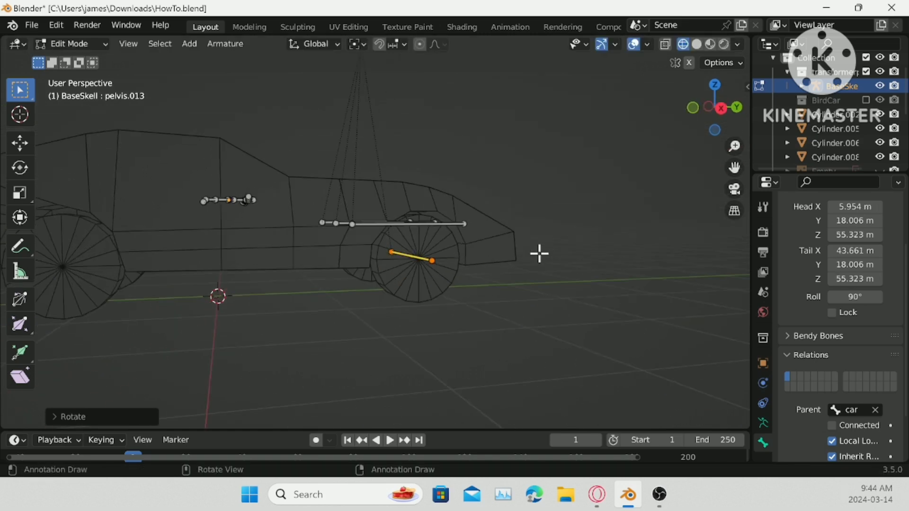
click(721, 108)
shift+middle_drag(469, 225, 410, 226)
scroll(388, 242, up, 5)
key(g)
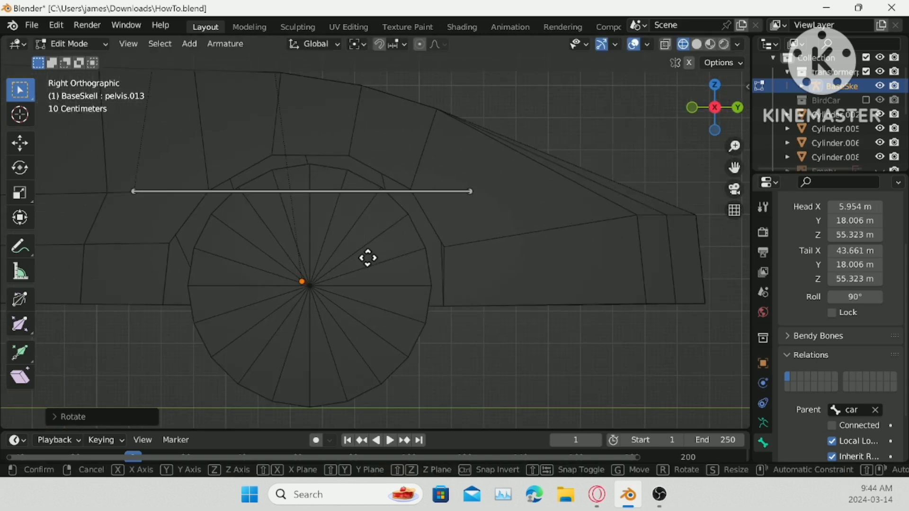
click(374, 261)
- Move the front wheel bone outward along X into the wheel and shorten it by moving its outer end inward along X
middle_drag(513, 188, 424, 272)
key(g)
key(x)
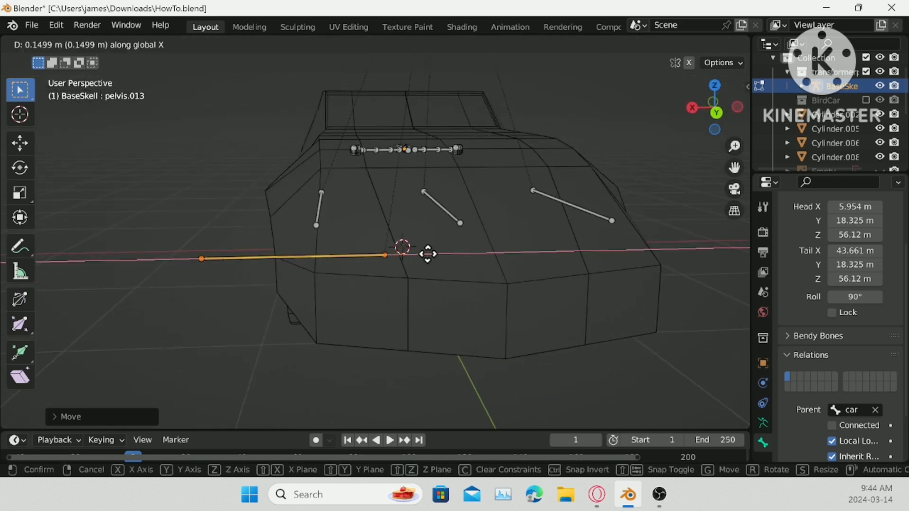
click(353, 255)
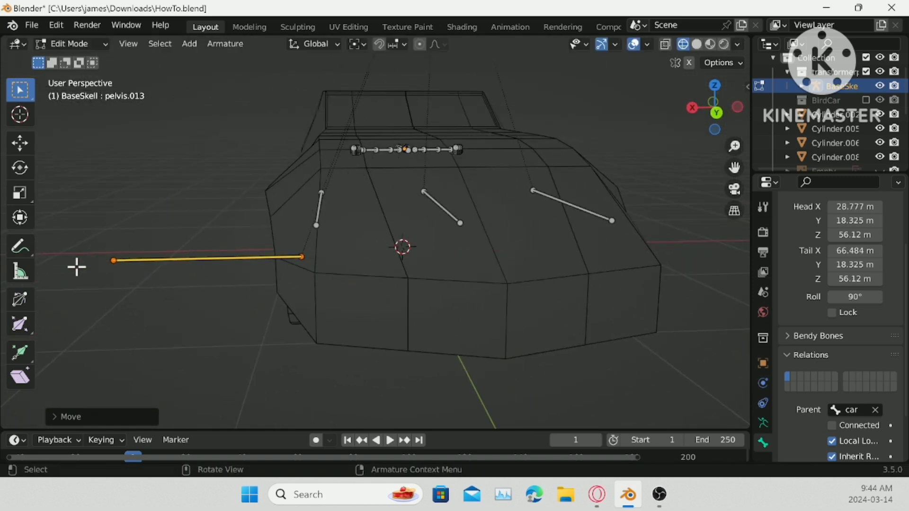
click(114, 260)
key(g)
key(x)
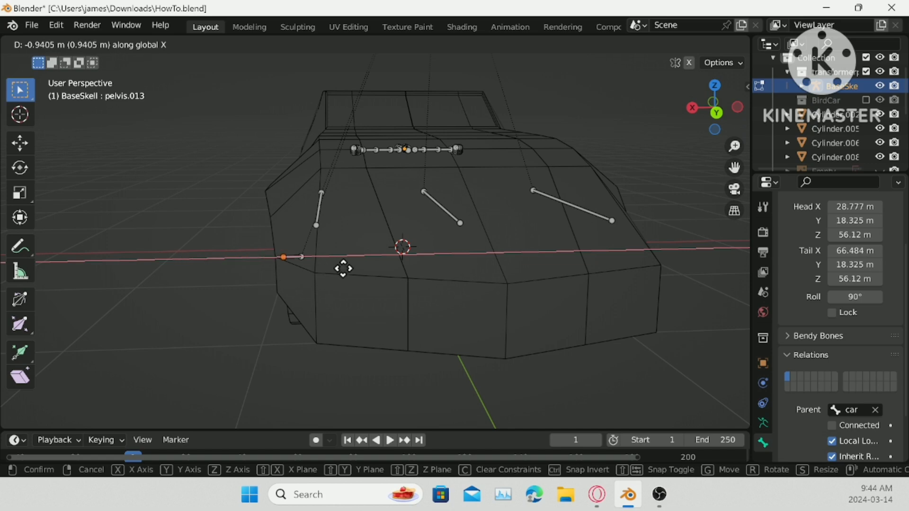
click(343, 269)
middle_drag(271, 270, 420, 268)
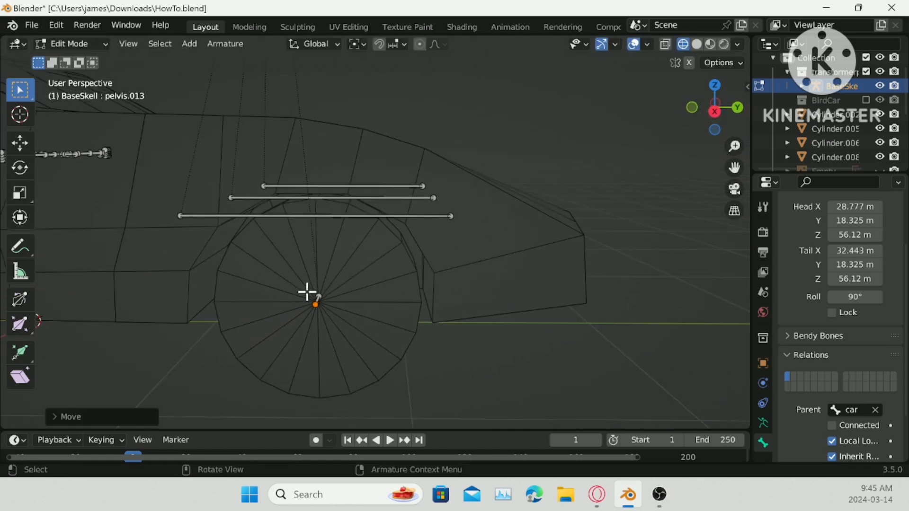
middle_drag(306, 292, 249, 271)
click(261, 272)
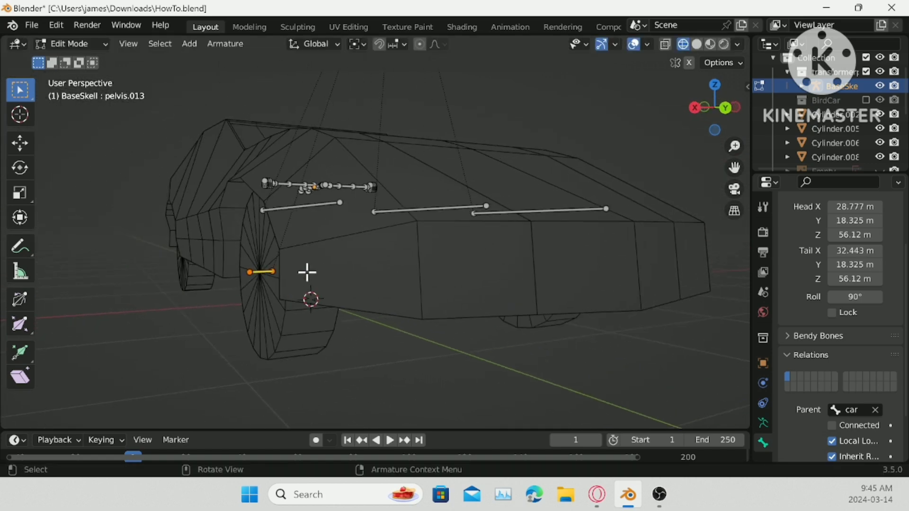
key(r)
key(z)
right_click(402, 244)
- Test rotating the front wheel bone about Z in Pose Mode and return to Edit Mode
click(71, 44)
click(71, 90)
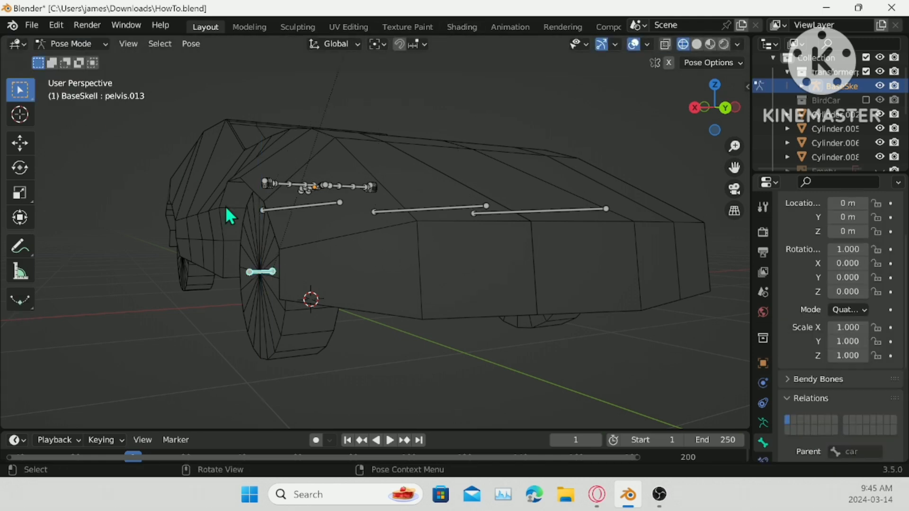
key(r)
key(z)
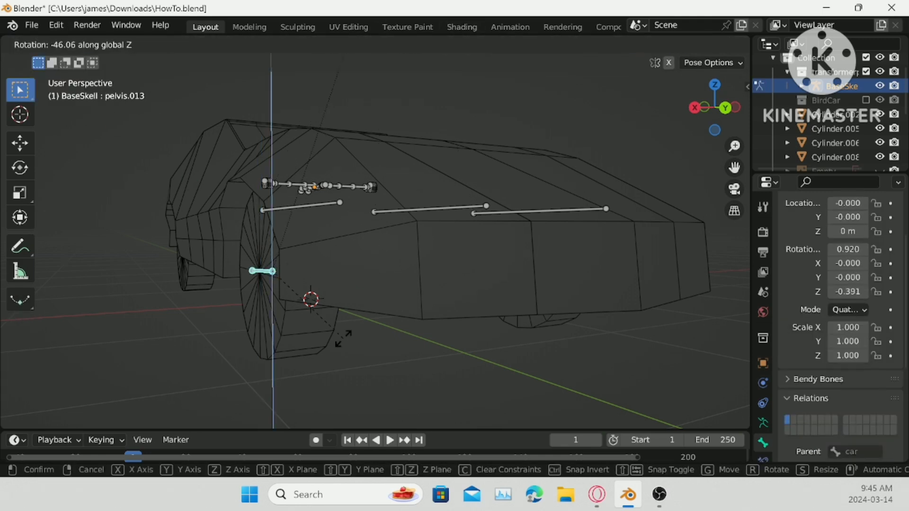
right_click(329, 219)
click(474, 212)
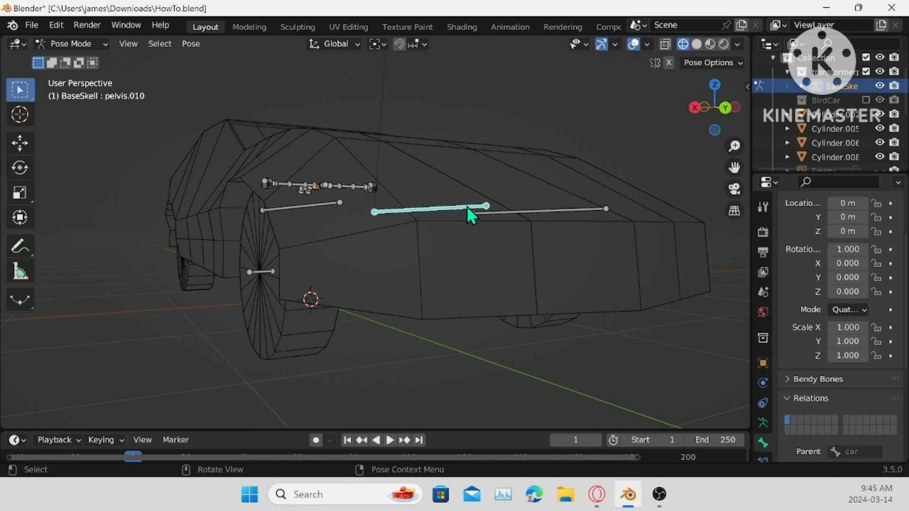
middle_drag(475, 211, 492, 226)
click(71, 43)
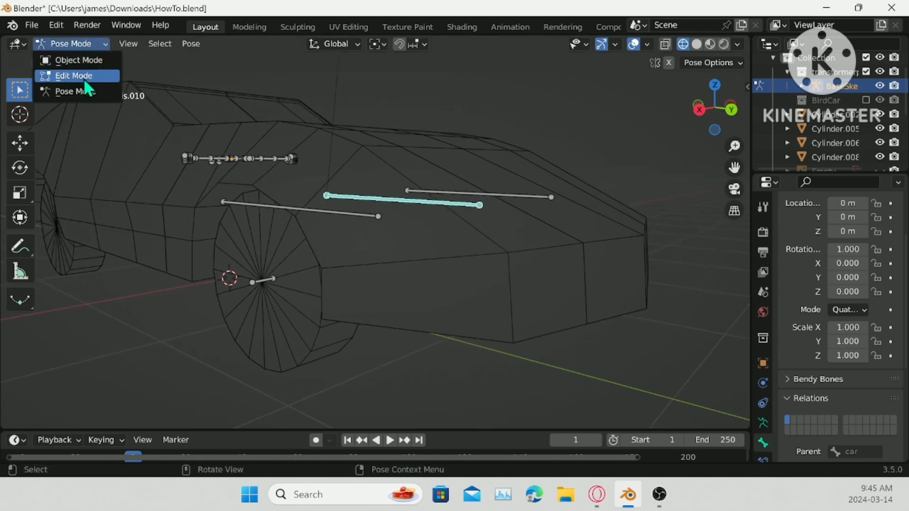
click(78, 75)
- Duplicate the front wheel bone along X past the car's opposite side and rotate the copy about Z to point outward
click(266, 280)
middle_drag(454, 261, 329, 254)
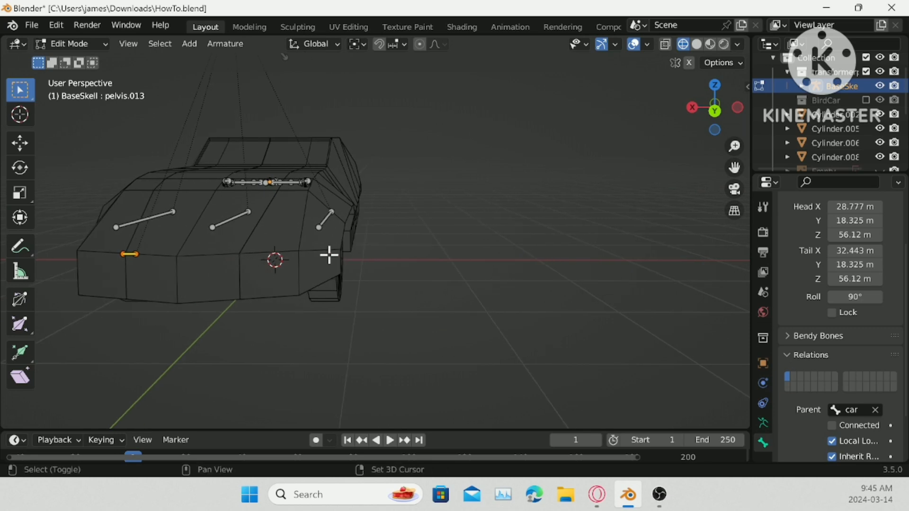
key(shift+d)
key(x)
key(z)
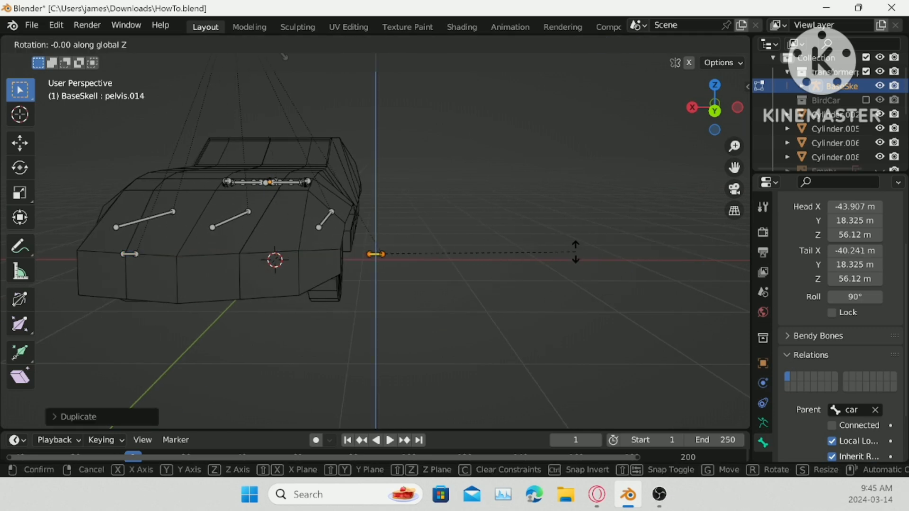
key(Return)
- Move the flipped wheel bone inward along X into the opposite front wheel, using the back orthographic view
scroll(574, 251, up, 4)
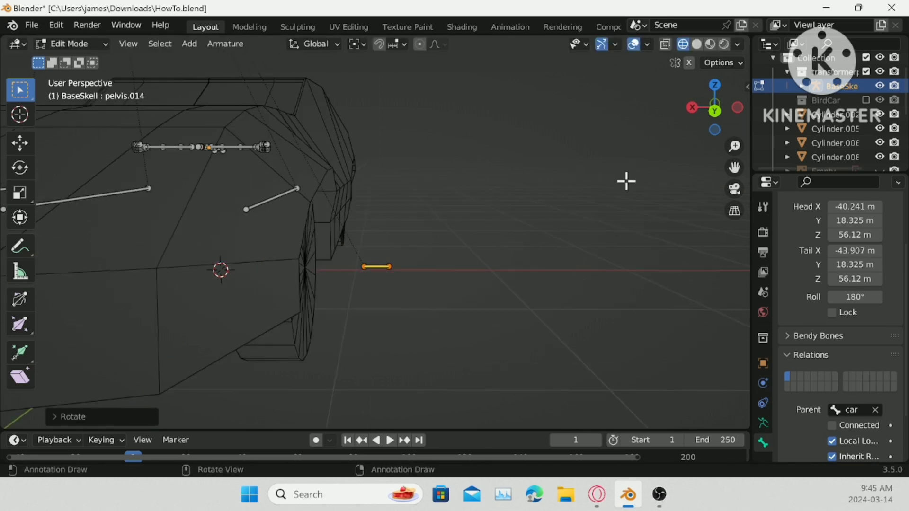
click(715, 110)
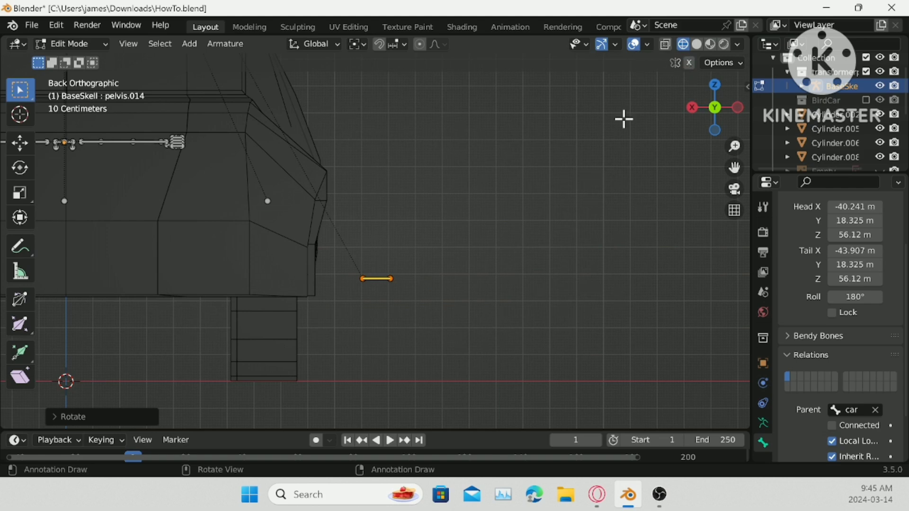
key(g)
key(x)
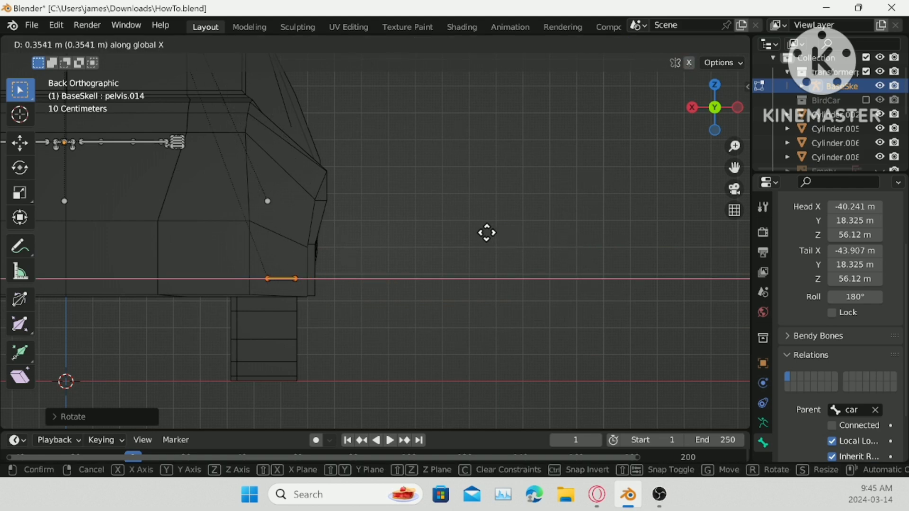
click(486, 233)
scroll(613, 207, down, 4)
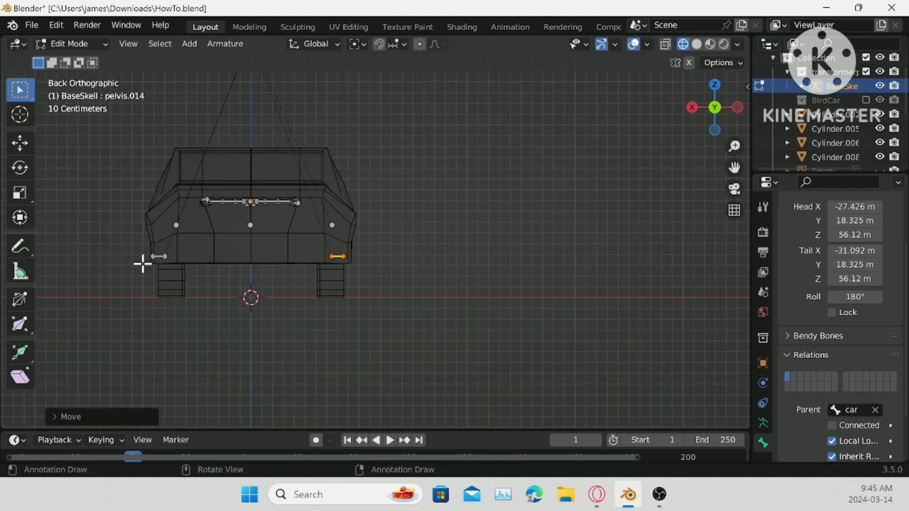
- Shift the +X side front wheel bone slightly inward along X to sit in its wheel
click(157, 257)
key(g)
key(x)
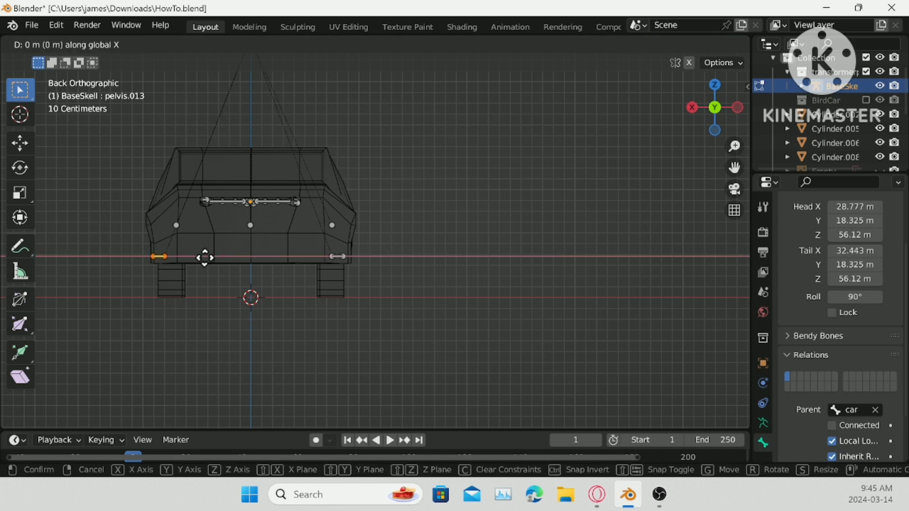
click(205, 258)
- Duplicate both front wheel bones along Y to the centres of the rear wheels
drag(87, 250, 426, 274)
click(737, 107)
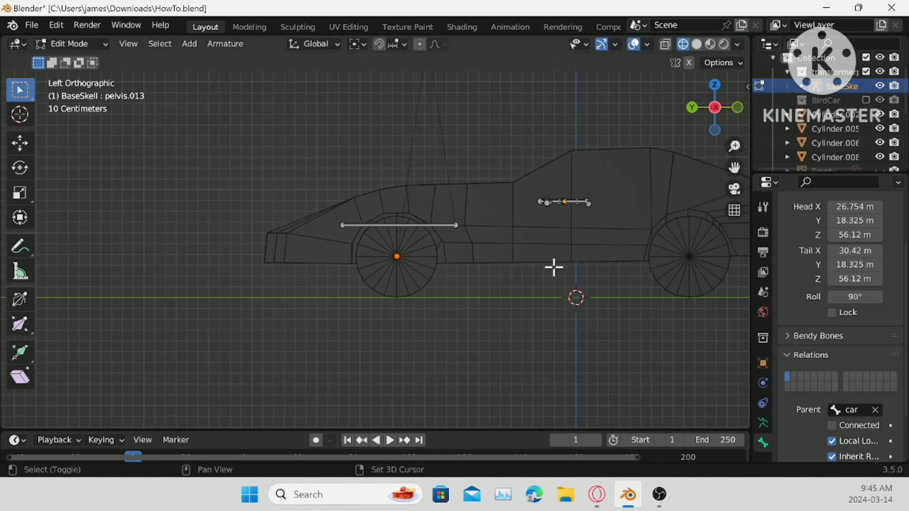
shift+middle_drag(552, 266, 433, 290)
key(g)
key(y)
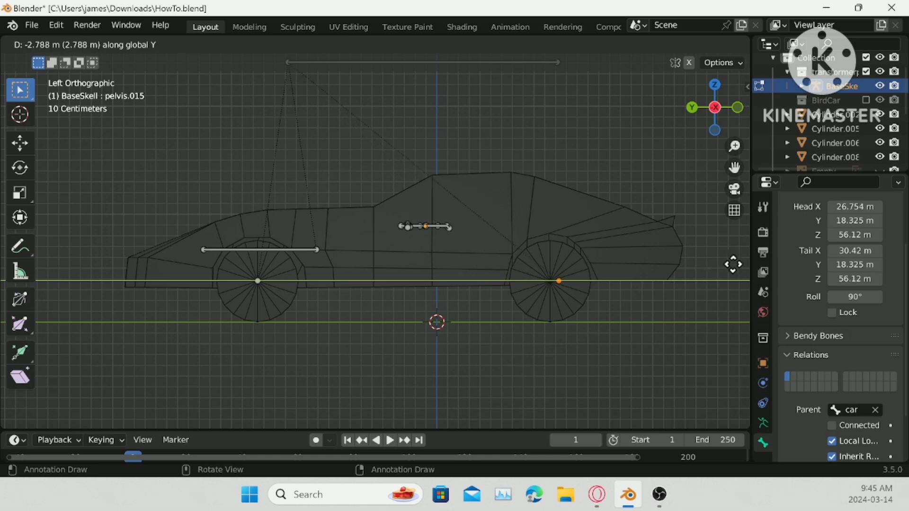
click(725, 266)
middle_drag(682, 256, 391, 232)
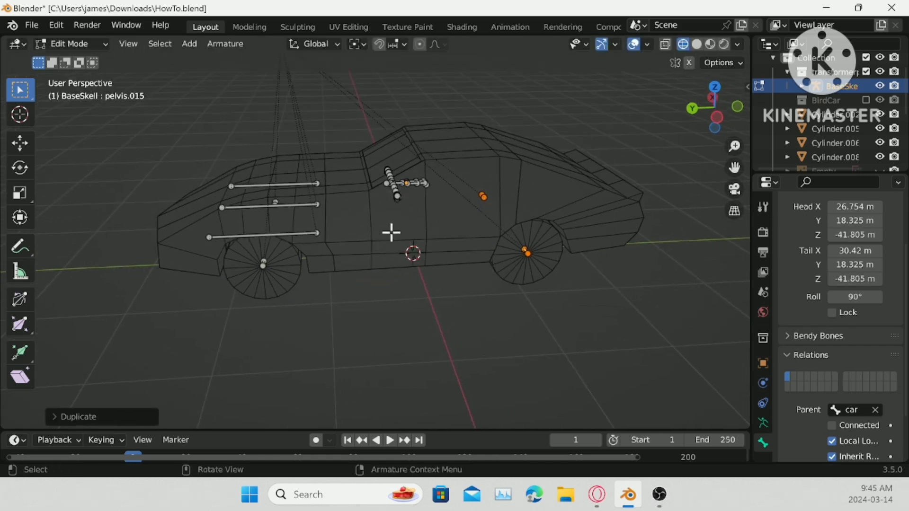
- Duplicate the centre hood bone rearward into the car's cabin area in the left orthographic view
click(303, 205)
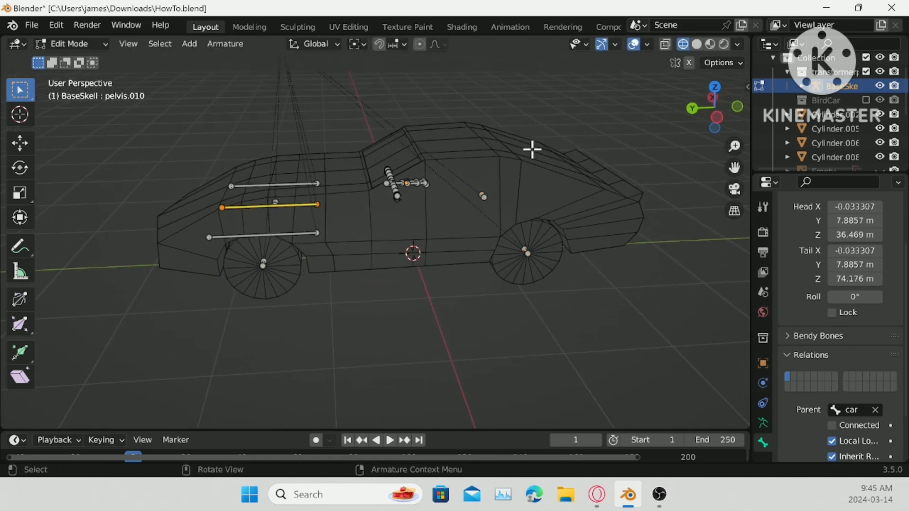
click(717, 119)
shift+middle_drag(412, 240, 295, 269)
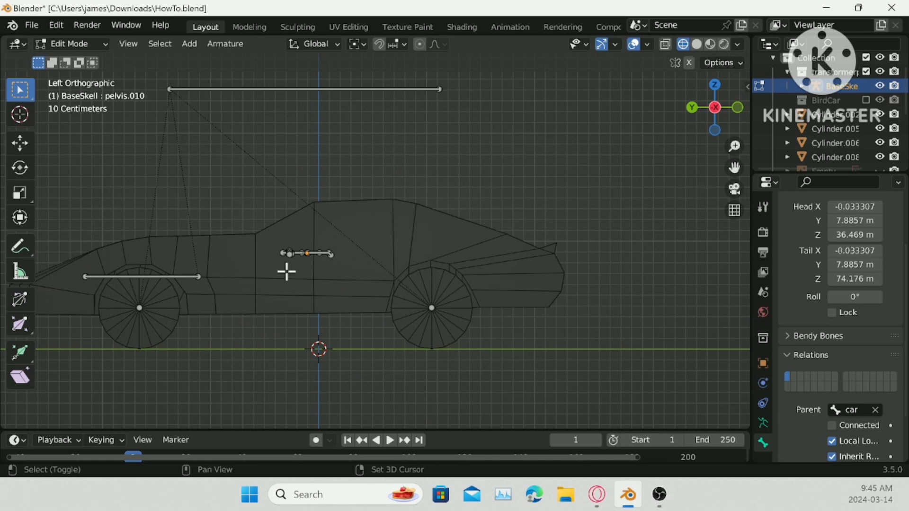
key(shift+d)
click(466, 241)
- Move the cabin bone along X toward the car's -X side in the top orthographic view
middle_drag(531, 196, 559, 245)
click(712, 106)
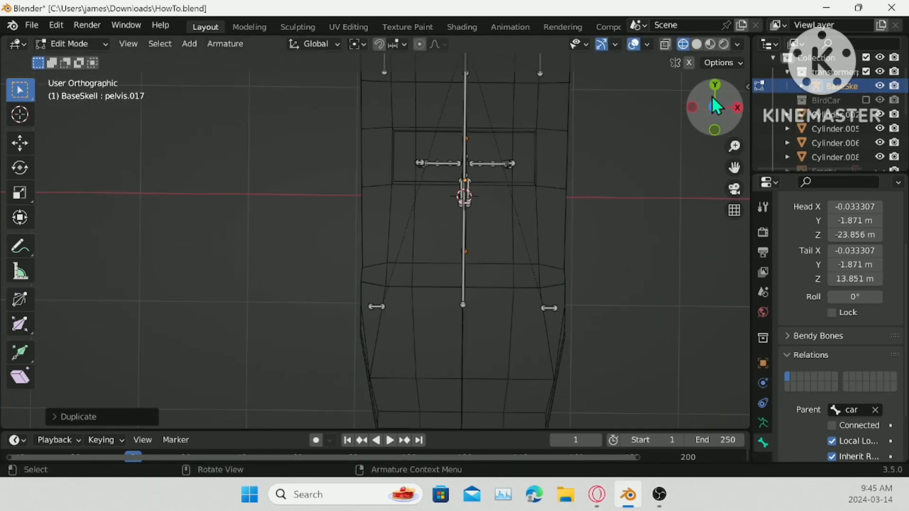
shift+middle_drag(568, 212, 475, 241)
key(g)
key(x)
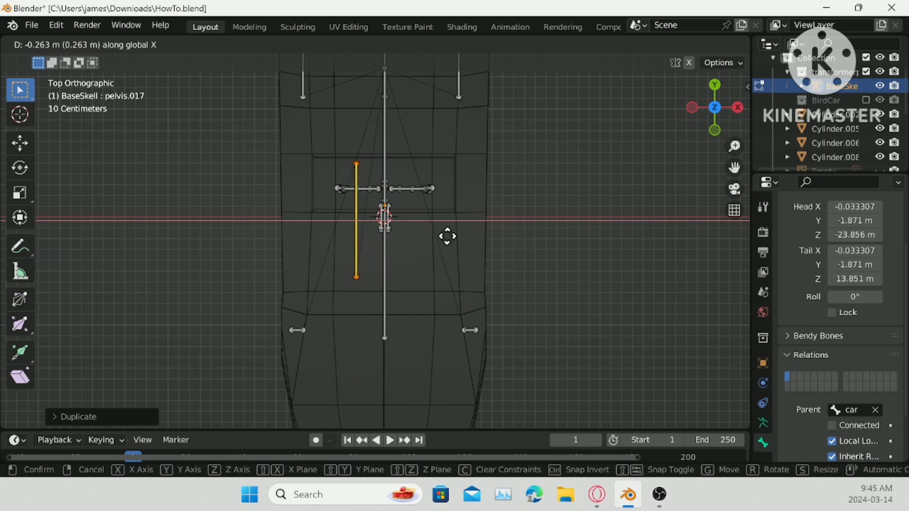
click(426, 230)
- Duplicate the -X side cabin bone along X to the matching position on the car's opposite side
key(shift+d)
key(x)
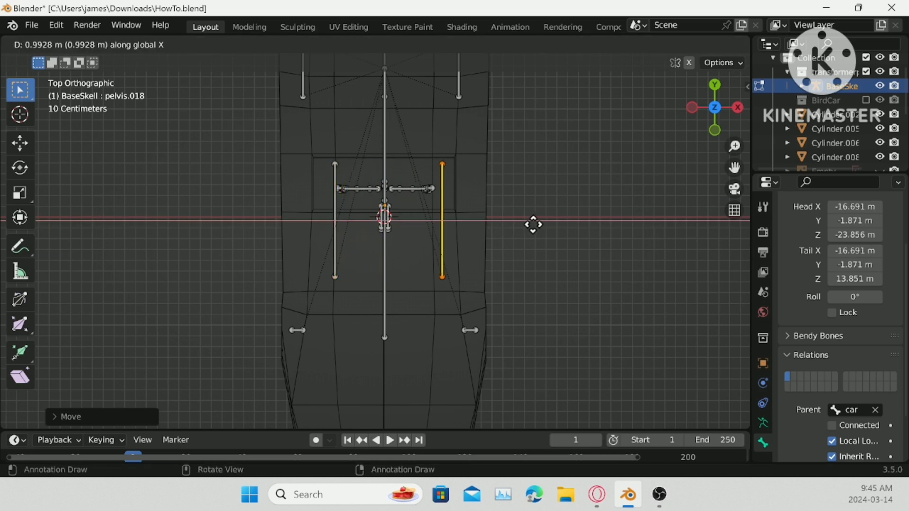
click(523, 224)
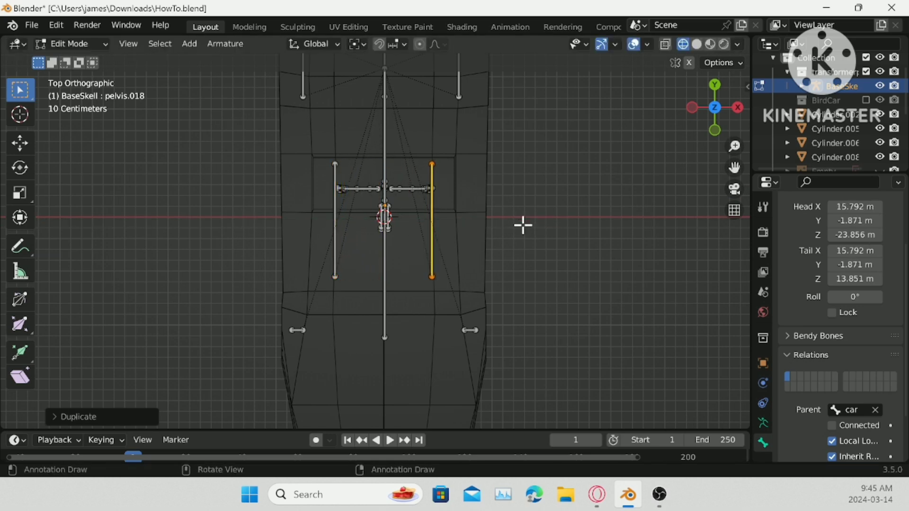
- Duplicate both cabin side bones along Y into the rear body of the car
shift+middle_drag(401, 272, 398, 222)
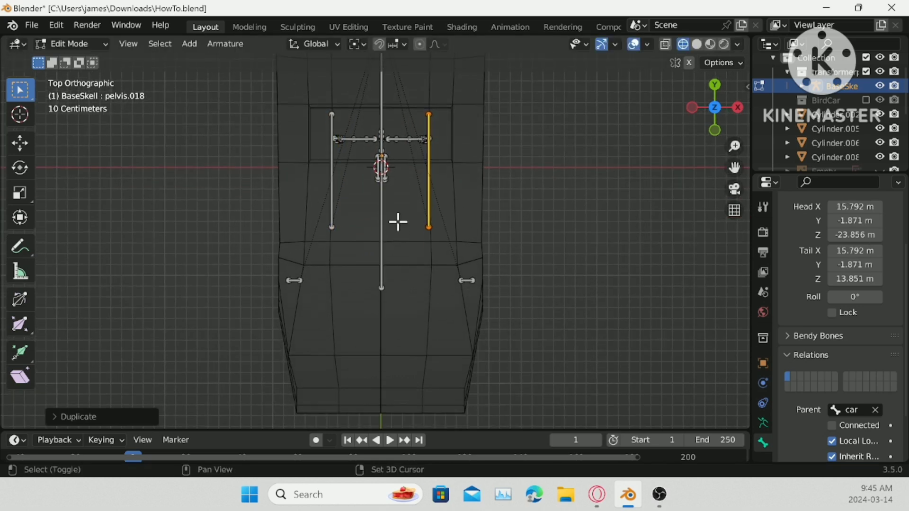
shift+click(331, 193)
shift+middle_drag(491, 289, 481, 240)
key(shift+d)
key(z)
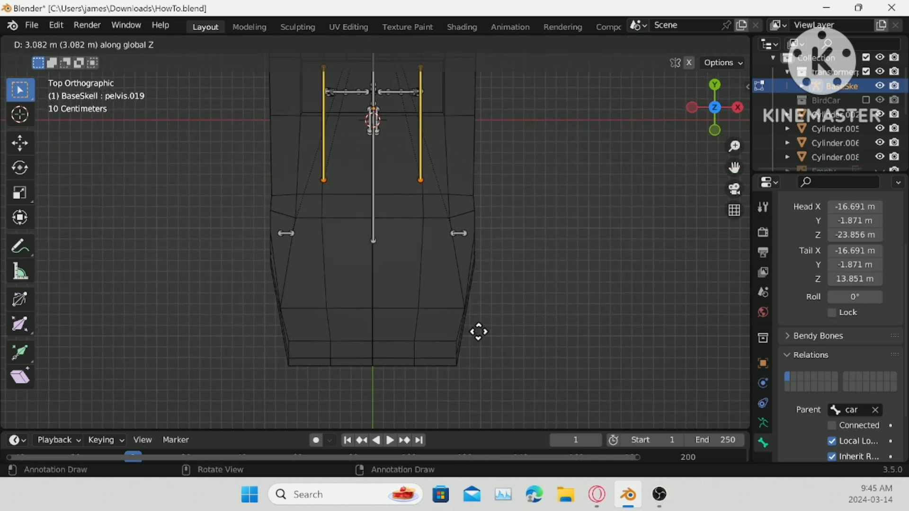
key(y)
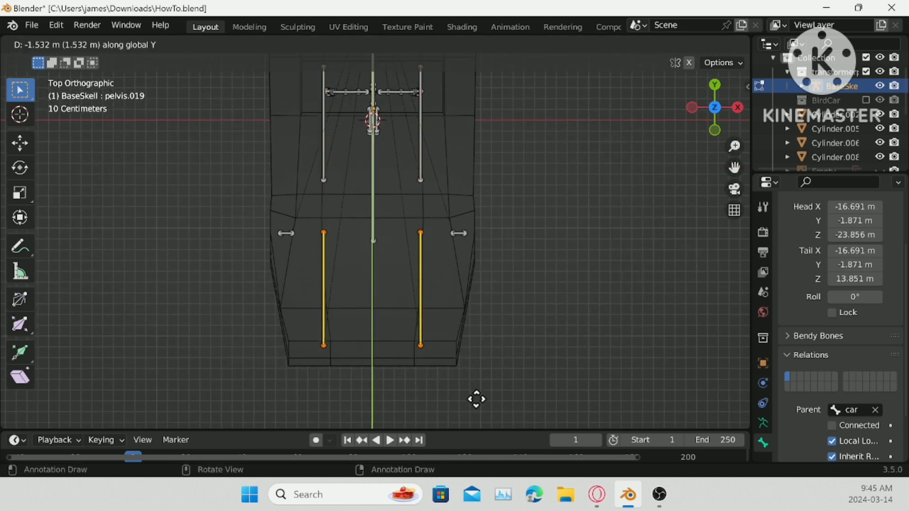
click(476, 399)
middle_drag(479, 367, 601, 146)
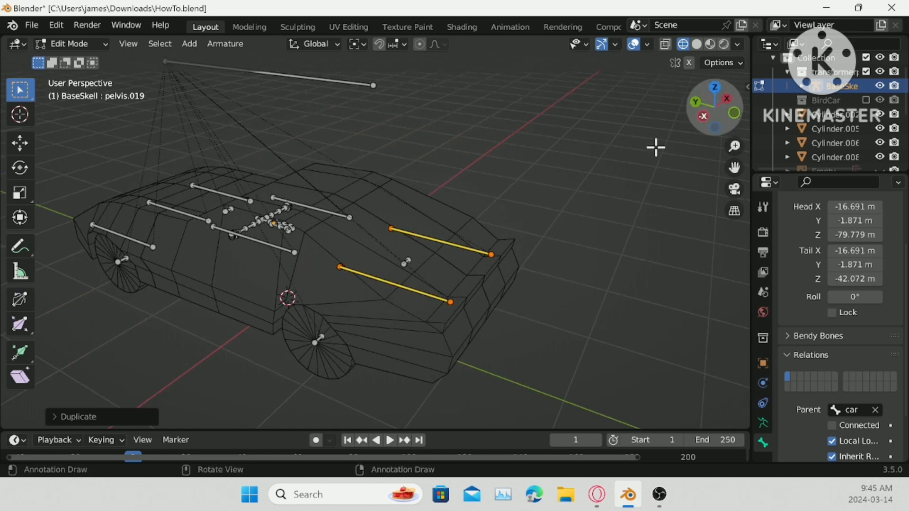
- Lower the two new rear bones along Z into the car's rear body
middle_drag(655, 147, 505, 209)
middle_drag(435, 251, 487, 241)
key(g)
key(y)
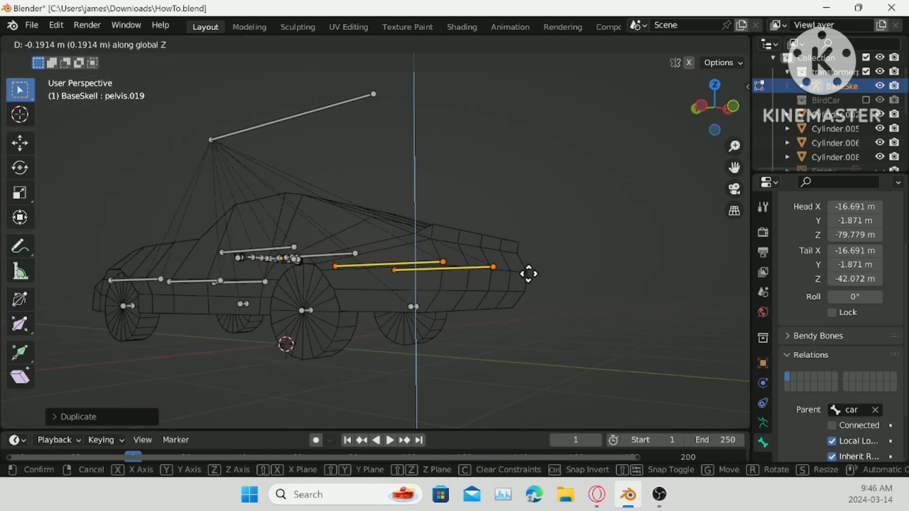
click(528, 279)
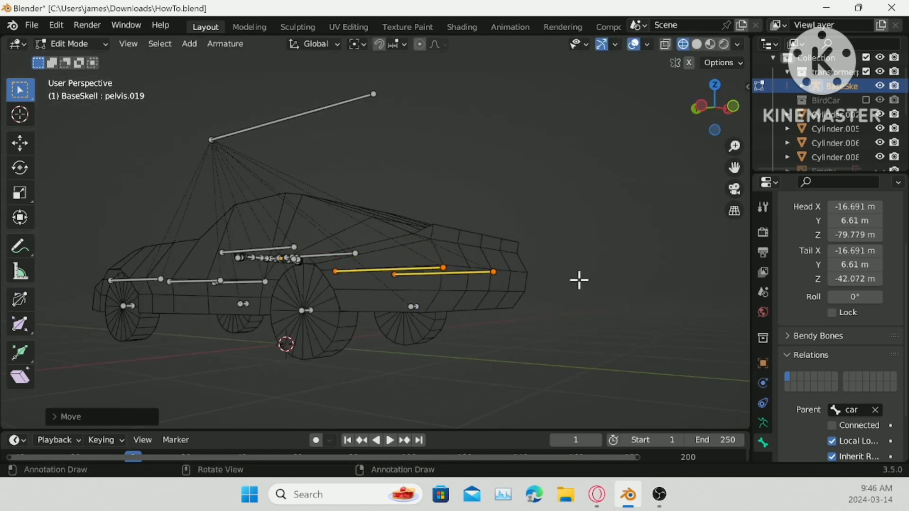
click(409, 270)
middle_drag(410, 270, 469, 269)
key(shift+d)
right_click(539, 320)
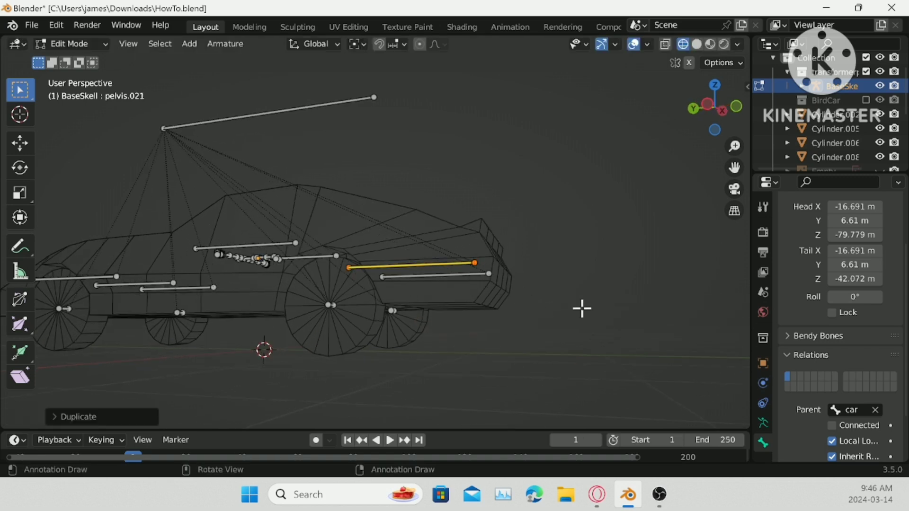
key(ctrl+z)
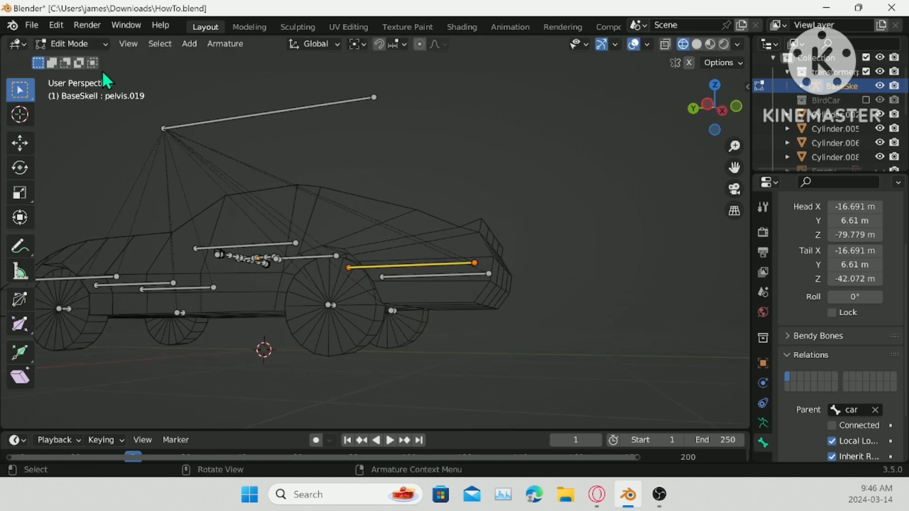
- Parent the centre hood mesh to the centre hood bone with the Bone option in Pose Mode
click(92, 44)
click(87, 58)
middle_drag(213, 228, 314, 259)
scroll(312, 253, up, 3)
click(277, 251)
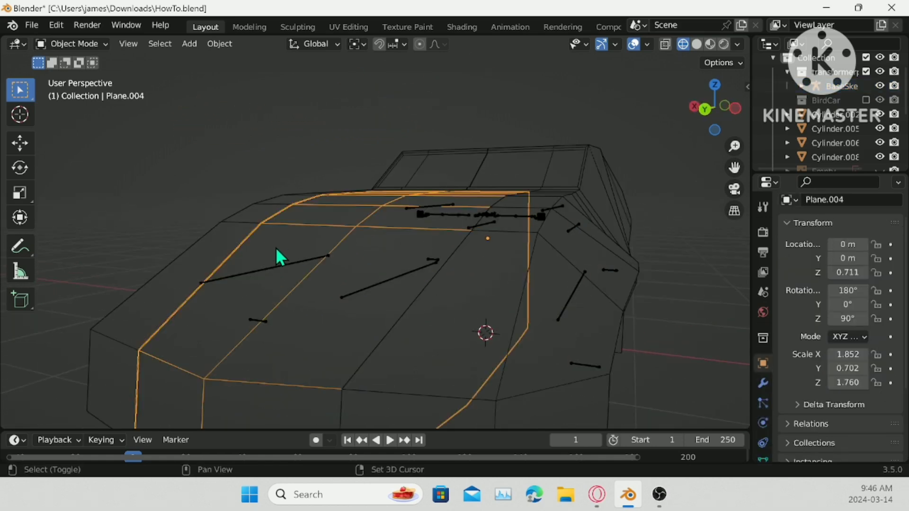
shift+click(354, 291)
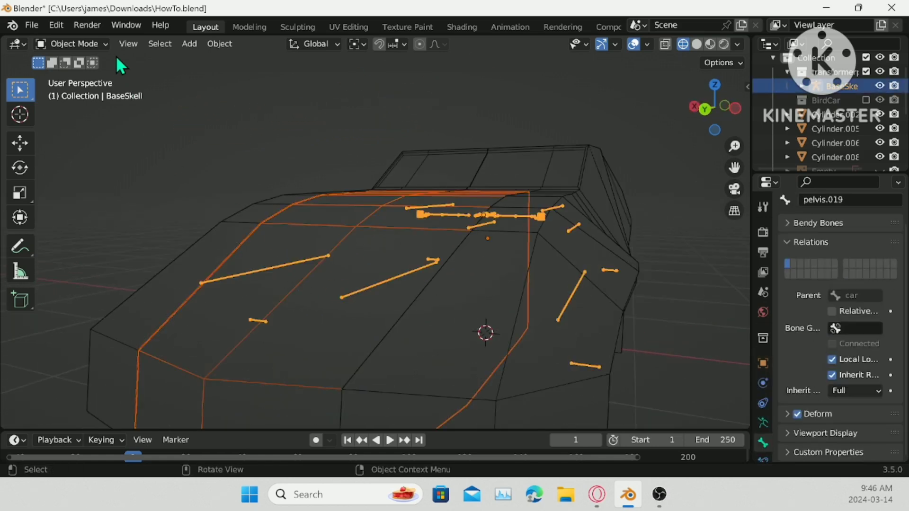
click(76, 44)
click(93, 84)
click(81, 44)
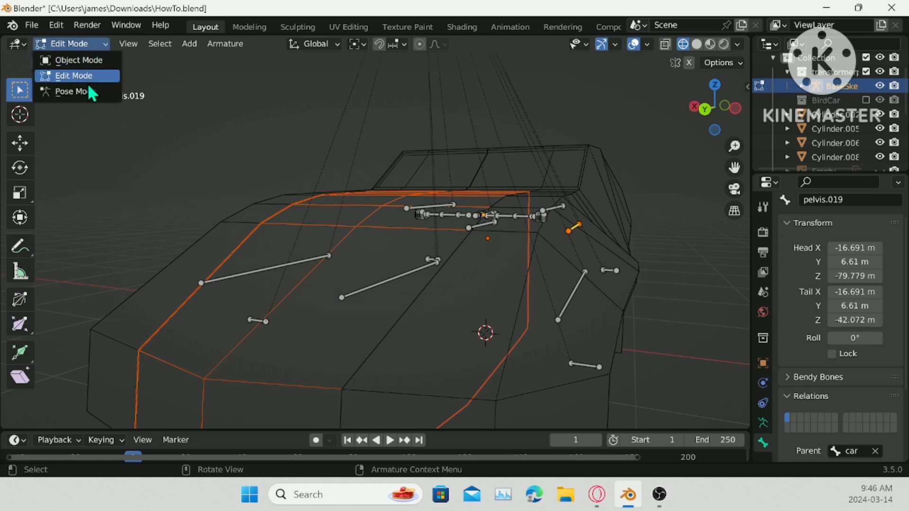
click(90, 91)
mouse_move(394, 281)
middle_down()
mouse_move(405, 283)
mouse_move(393, 280)
middle_up()
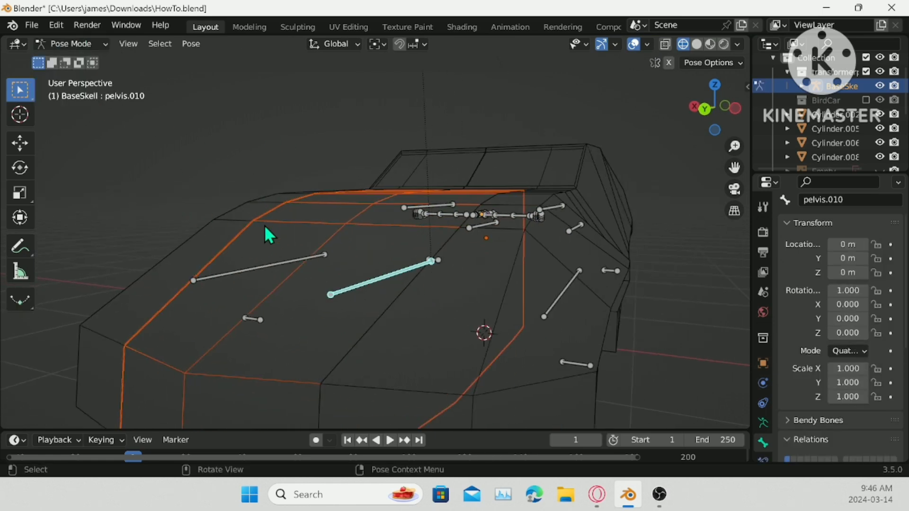
shift+click(318, 253)
key(ctrl+p)
click(318, 253)
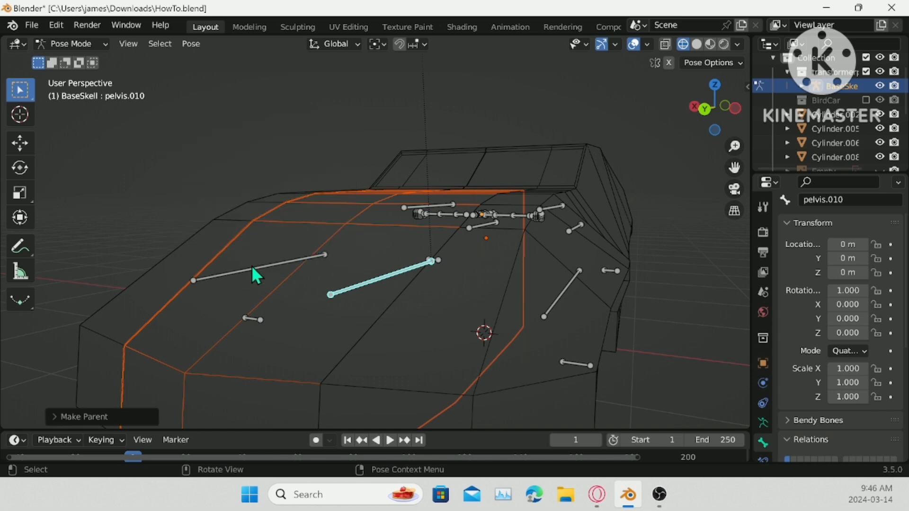
- Make the +X side hood bone active and select the +X side front fender mesh with the armature in Object Mode
click(73, 44)
click(78, 58)
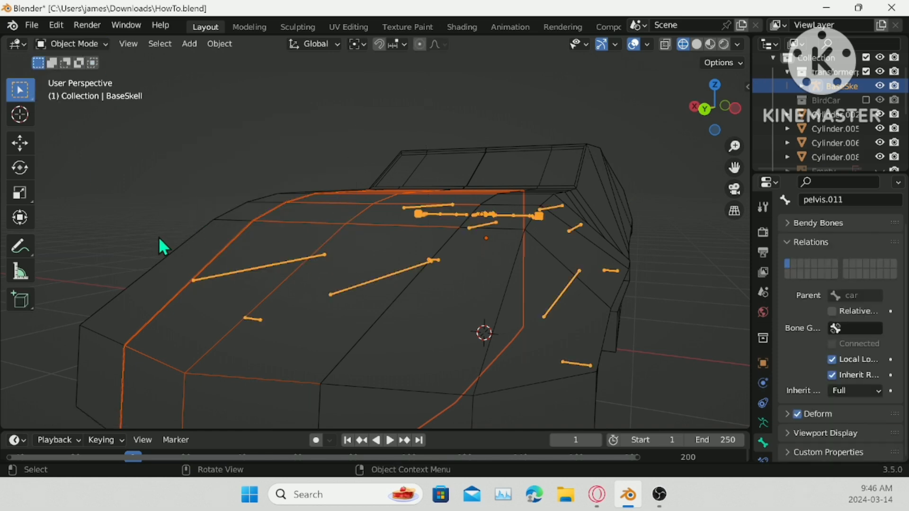
middle_drag(159, 237, 203, 245)
middle_drag(303, 299, 266, 251)
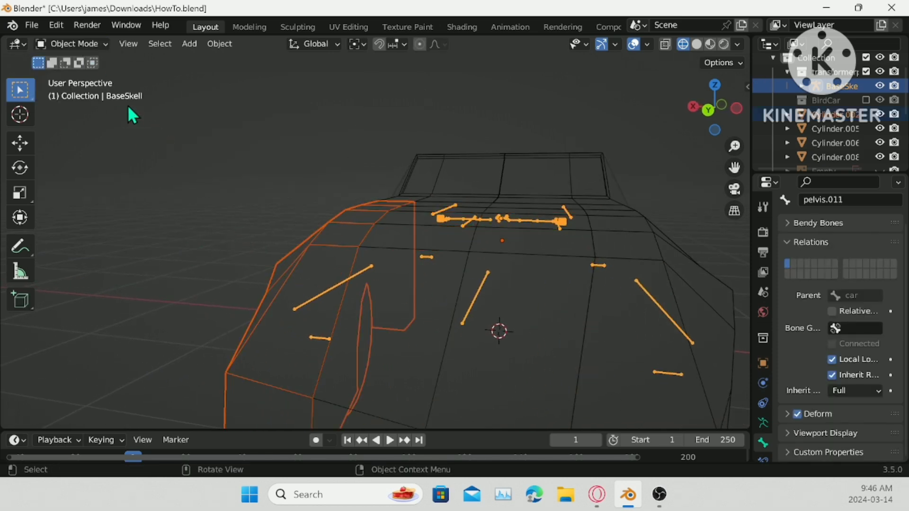
click(89, 46)
middle_drag(426, 277, 578, 213)
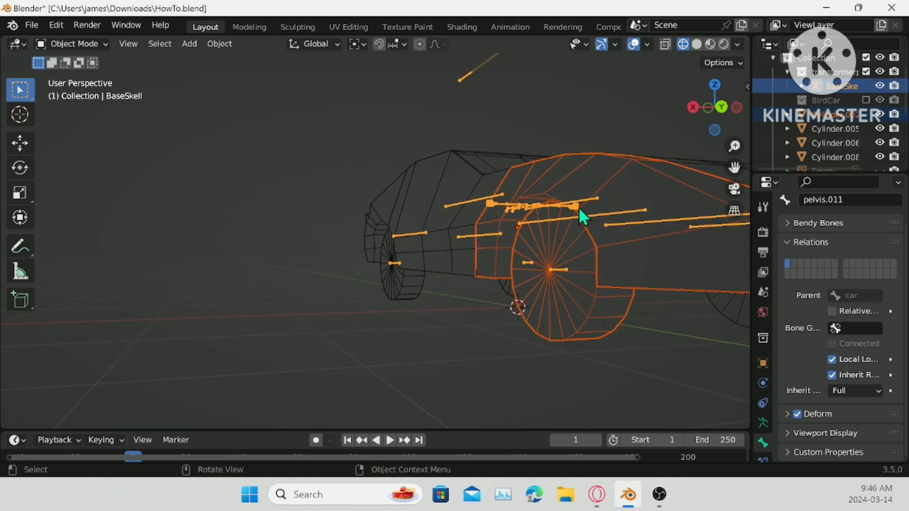
- Parent the +X side front fender mesh to the +X side hood bone with the Bone option
click(599, 180)
shift+click(636, 217)
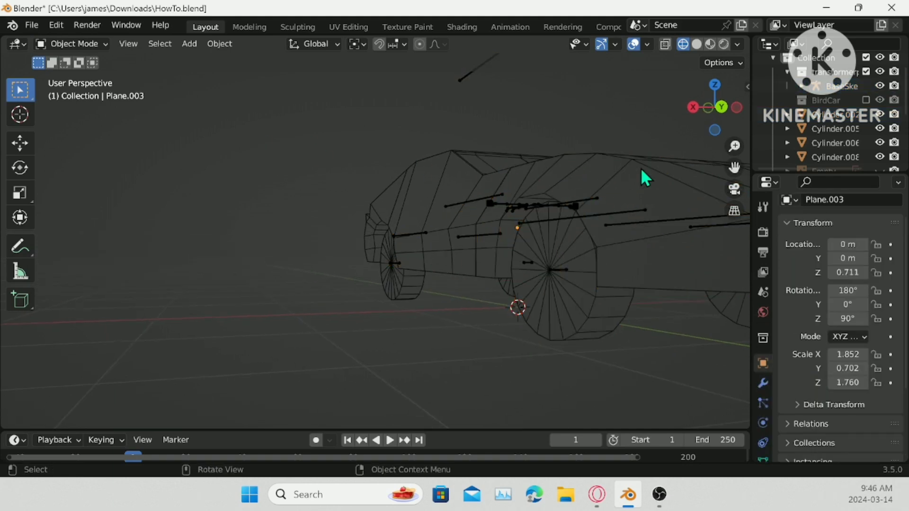
click(646, 217)
shift+click(645, 225)
middle_drag(611, 150, 349, 229)
click(314, 236)
click(311, 217)
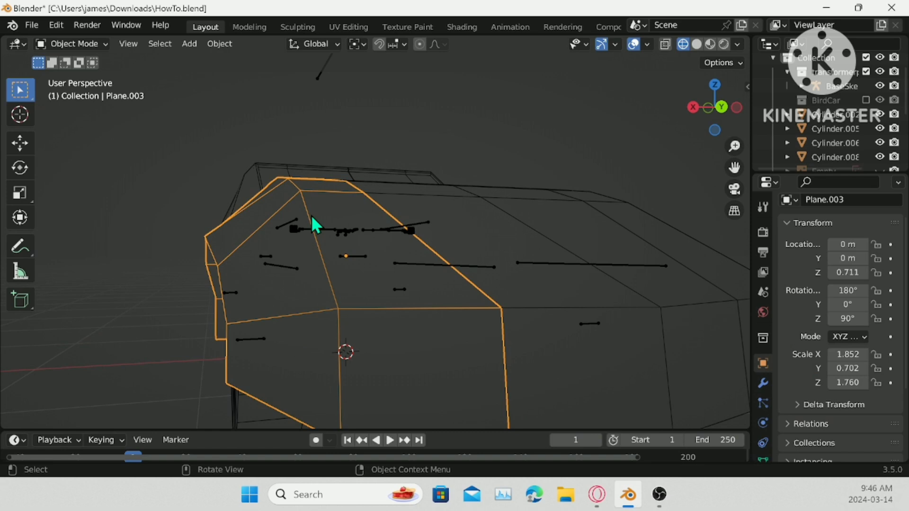
shift+click(280, 266)
click(86, 45)
click(78, 93)
middle_drag(265, 203, 244, 234)
key(ctrl+p)
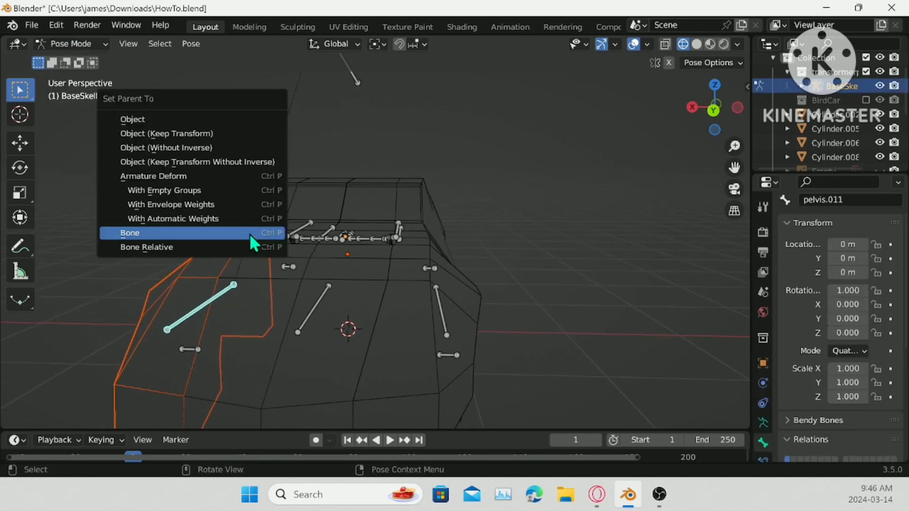
click(248, 234)
- Parent the -X side front fender mesh to the -X side hood bone with the Bone option
click(441, 312)
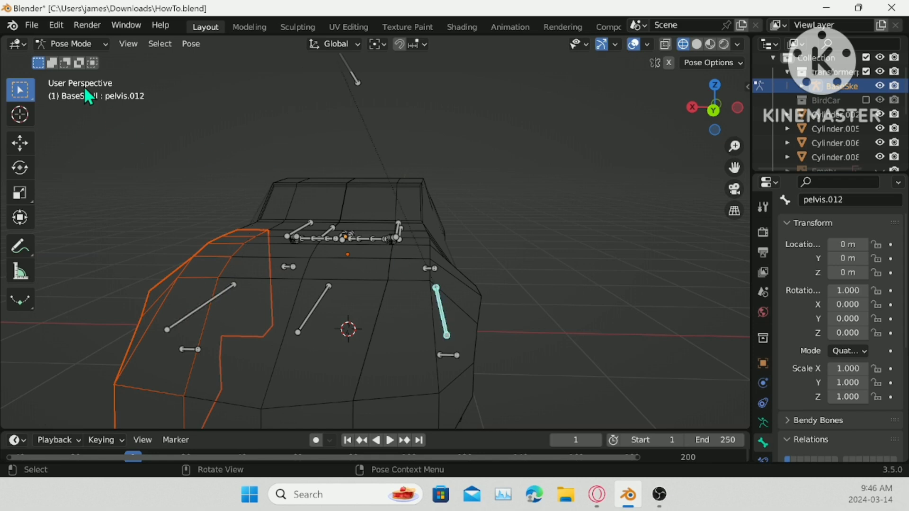
click(88, 44)
click(90, 59)
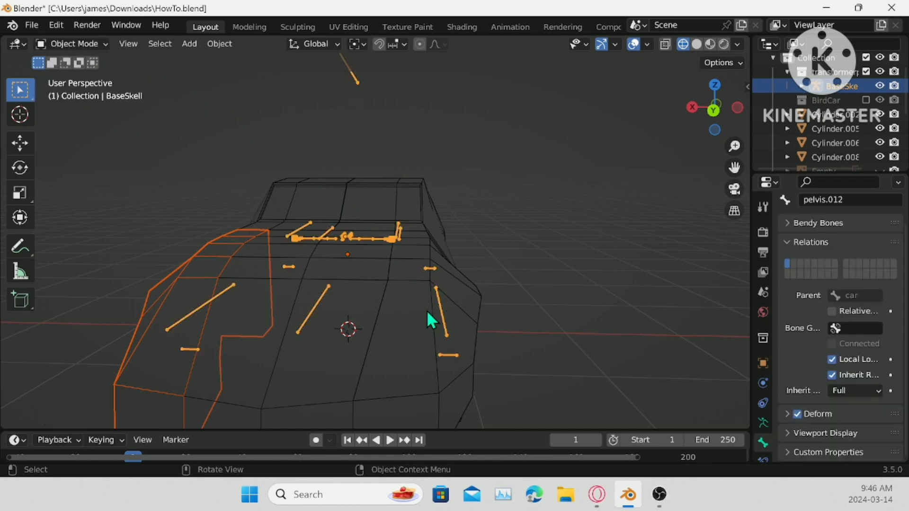
middle_drag(428, 313, 488, 279)
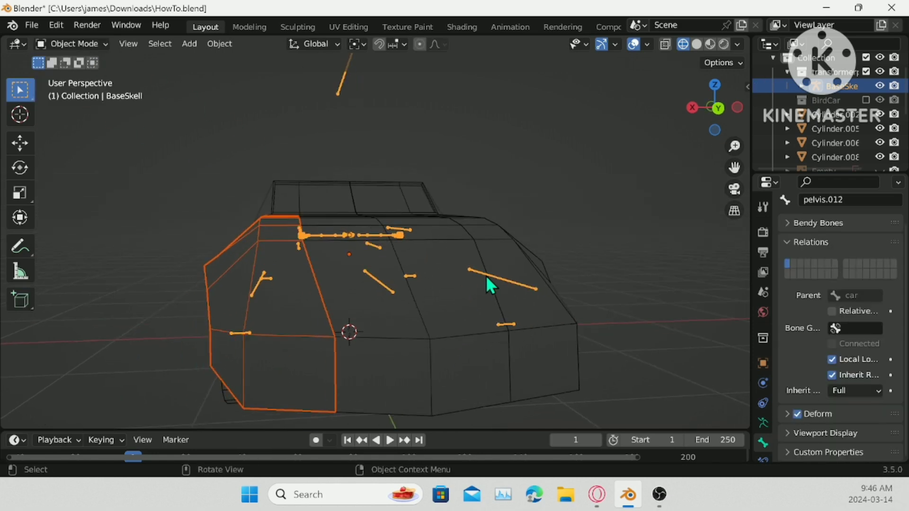
click(547, 294)
middle_drag(560, 296, 487, 300)
ctrl+click(315, 377)
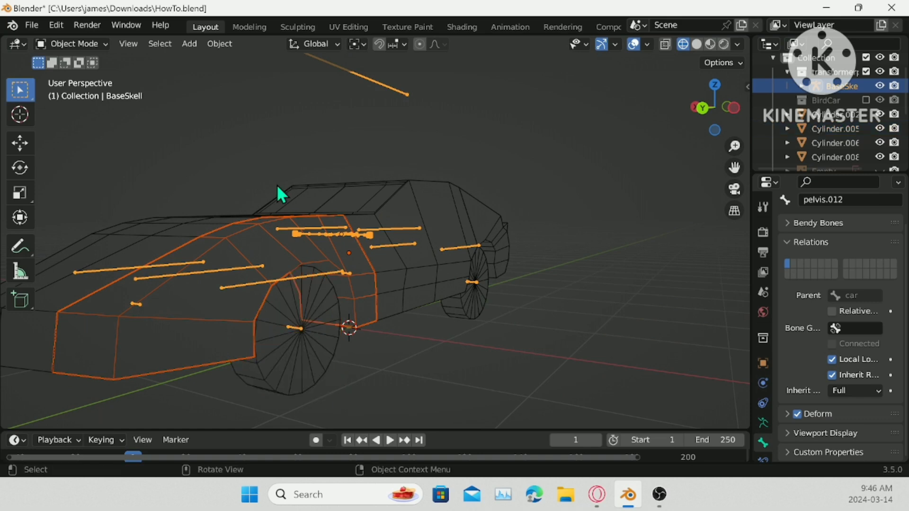
click(91, 46)
click(87, 89)
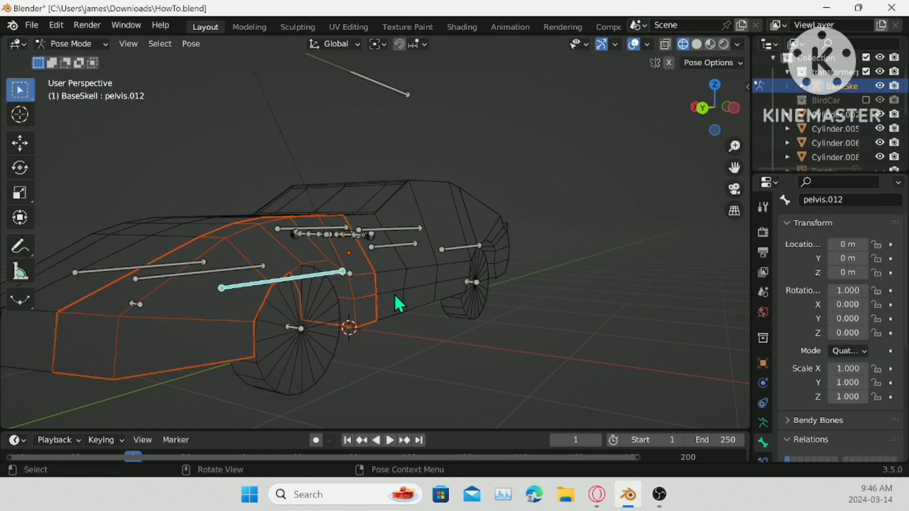
key(ctrl+q)
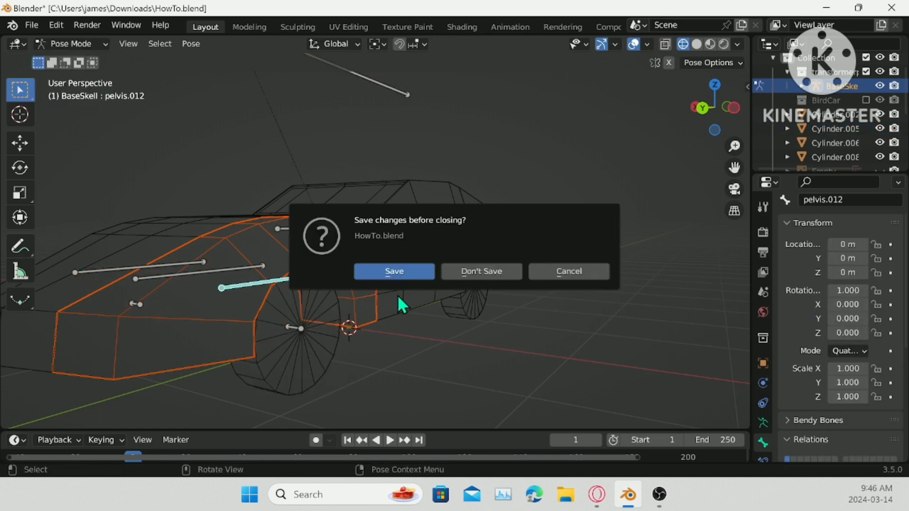
click(597, 271)
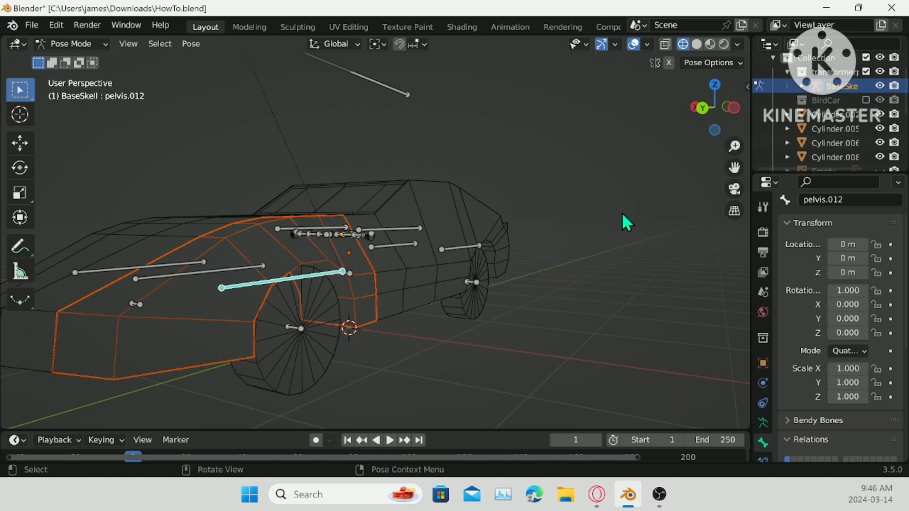
key(ctrl+p)
click(398, 250)
- Parent the -X side cabin mesh to the -X side cabin bone with the Bone option
mouse_move(398, 250)
middle_down()
mouse_move(335, 319)
mouse_move(395, 241)
middle_up()
click(395, 242)
click(83, 44)
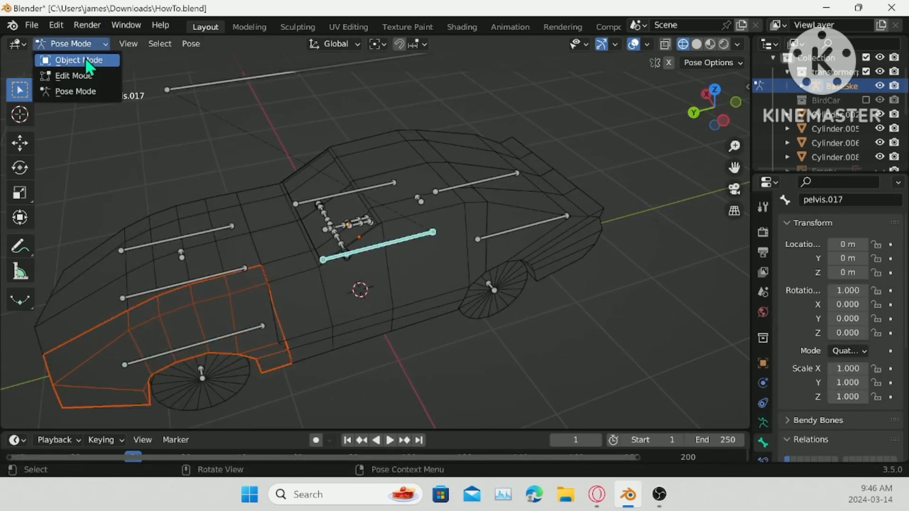
click(84, 58)
click(426, 226)
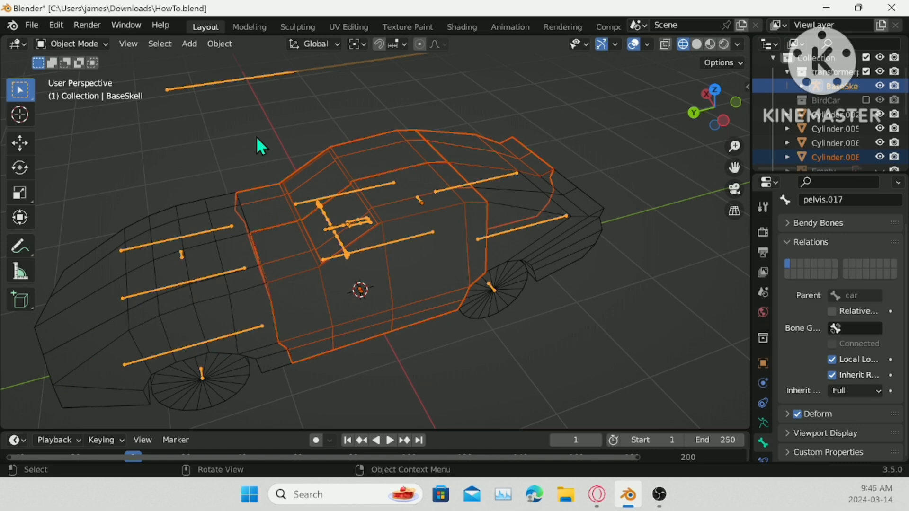
click(416, 253)
click(412, 253)
shift+click(407, 238)
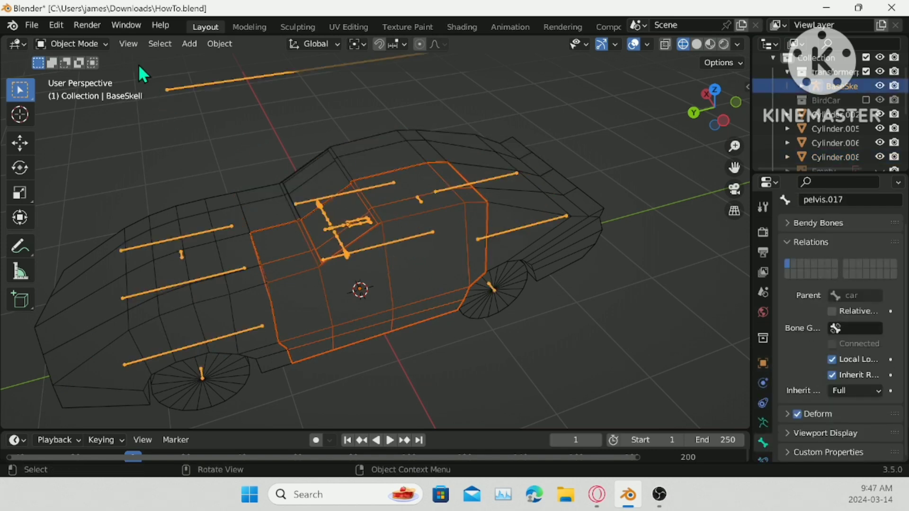
click(73, 44)
click(77, 90)
key(ctrl+p)
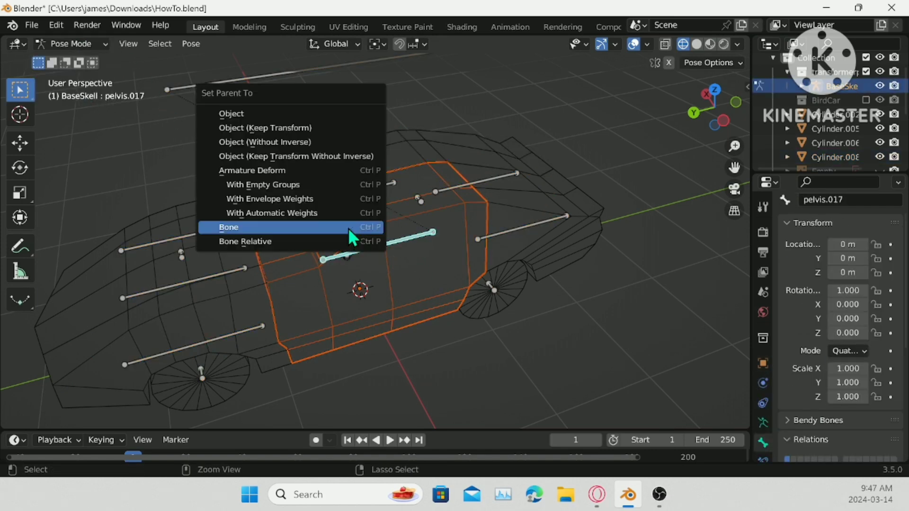
click(347, 229)
- Parent the +X side cabin mesh to the +X side cabin bone with the Bone option
middle_drag(232, 250, 311, 217)
click(298, 242)
click(94, 44)
click(71, 59)
click(303, 220)
shift+click(295, 223)
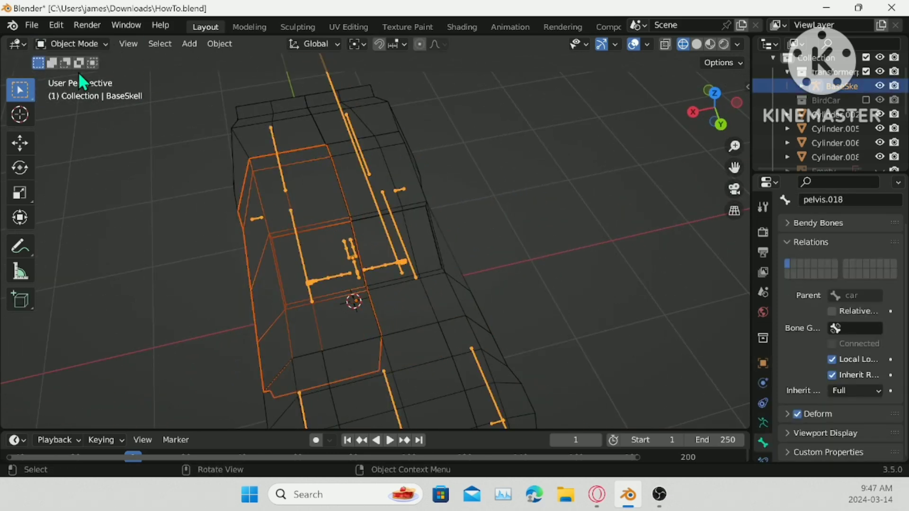
click(84, 43)
click(89, 95)
key(ctrl+p)
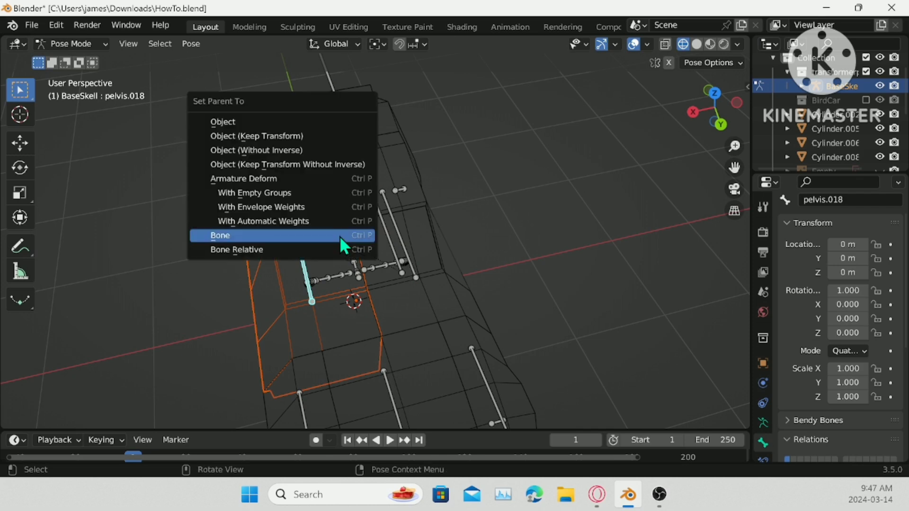
click(339, 236)
- Parent the +X side rear body mesh to the +X side rear bone with the Bone option
middle_drag(340, 236, 359, 277)
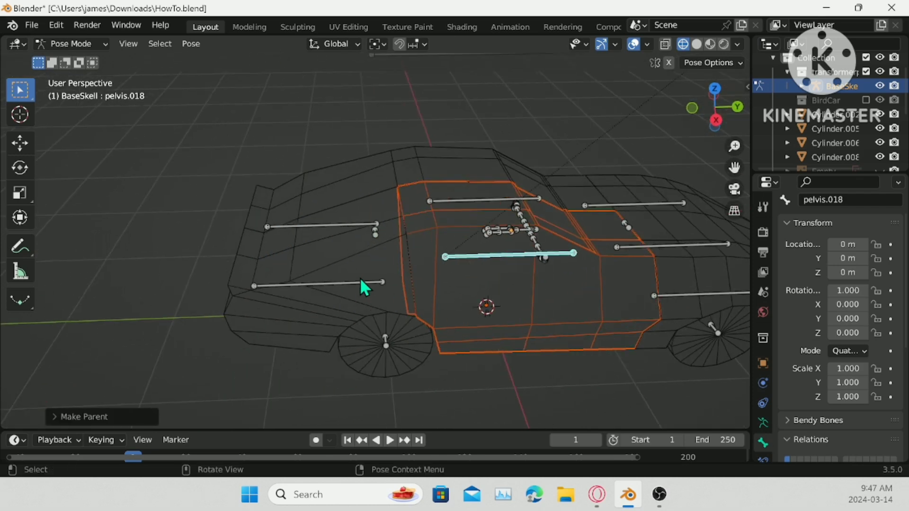
click(360, 278)
click(85, 47)
click(84, 60)
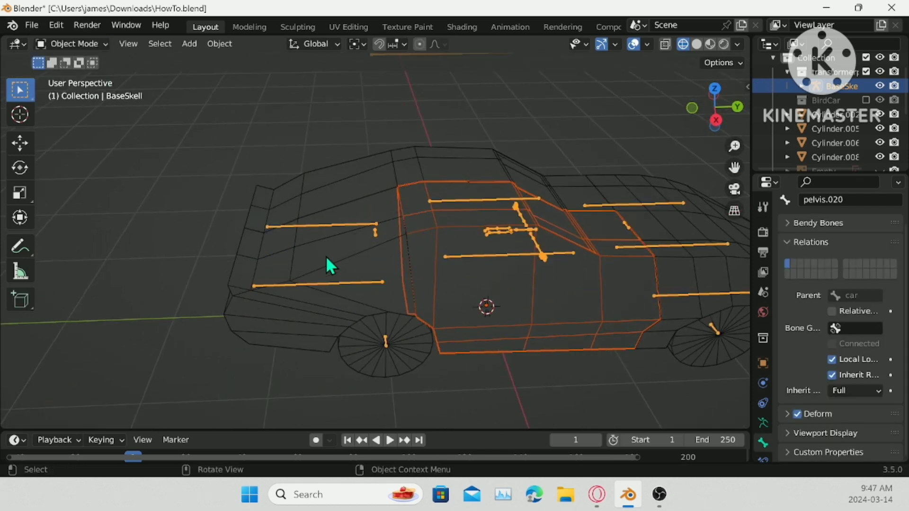
click(327, 260)
shift+click(329, 284)
click(76, 44)
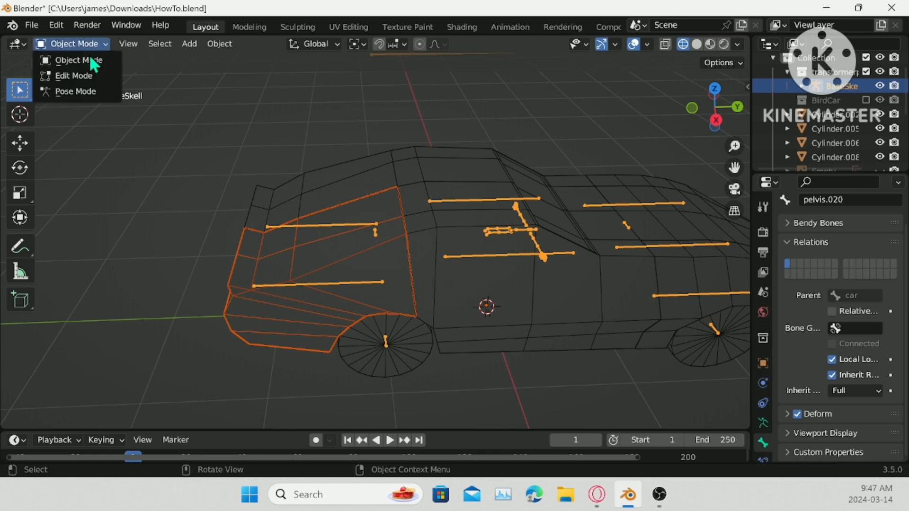
click(86, 90)
key(ctrl+p)
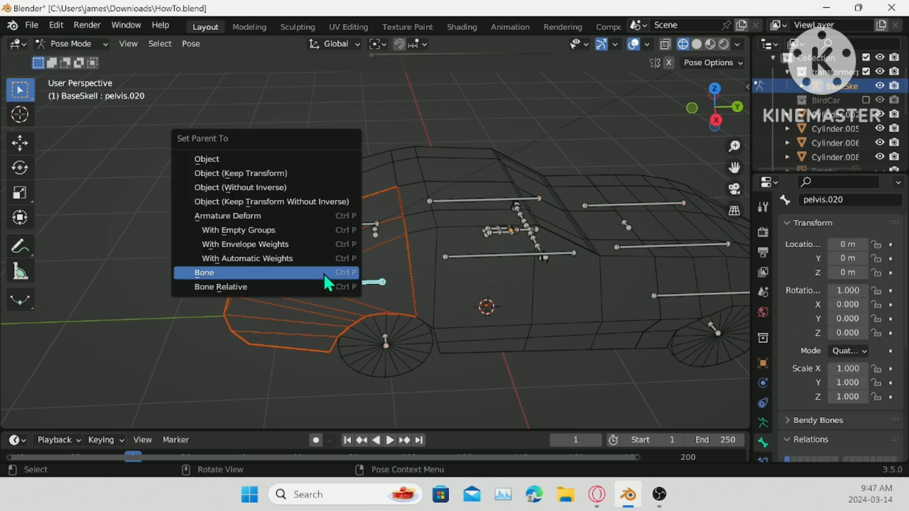
click(323, 274)
- Parent the -X side rear body mesh to the -X side rear bone with the Bone option
click(330, 230)
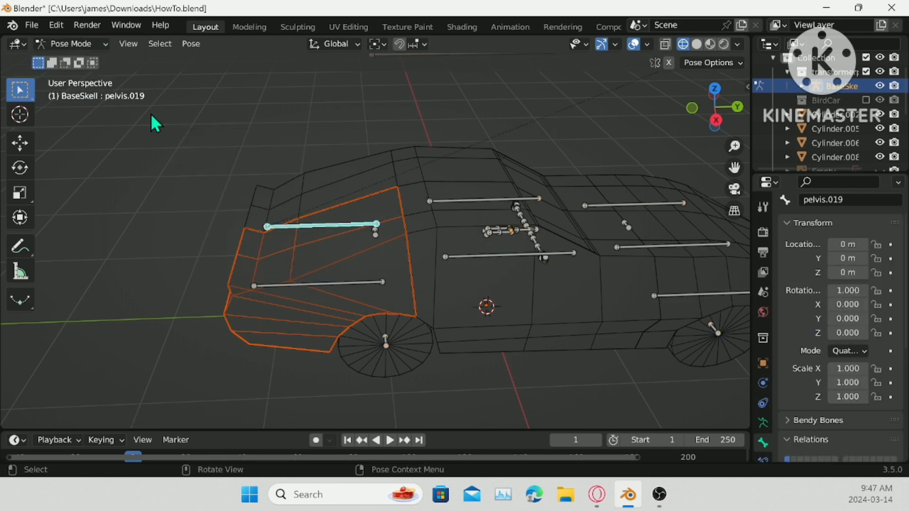
click(92, 46)
click(92, 61)
middle_drag(322, 208, 334, 229)
click(311, 249)
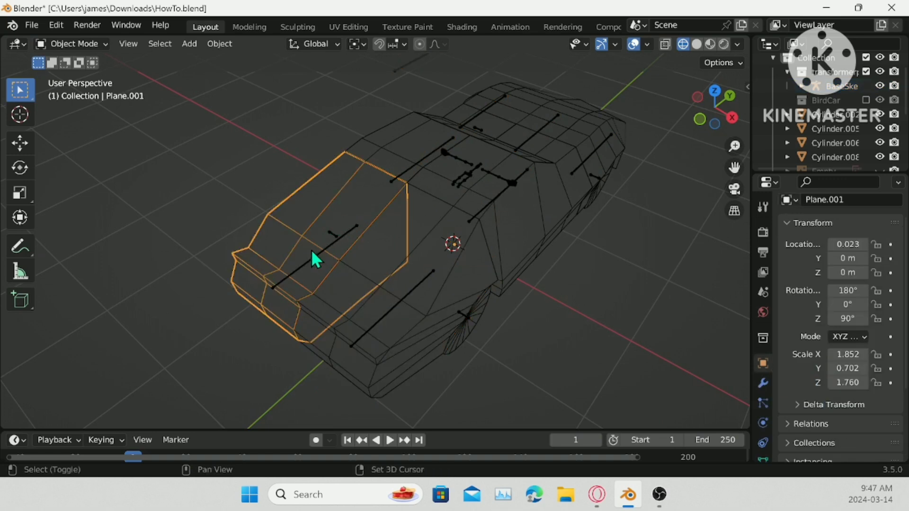
shift+click(314, 252)
click(297, 285)
shift+click(294, 268)
shift+click(300, 272)
shift+click(301, 268)
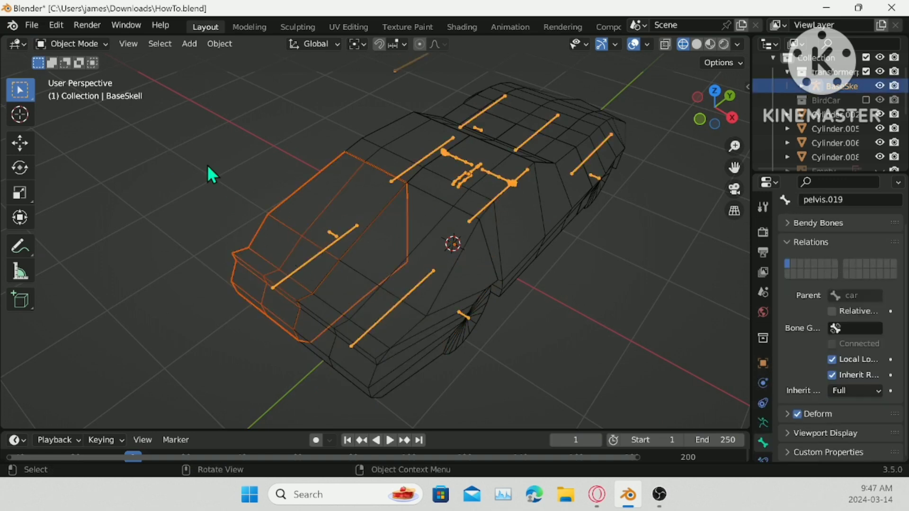
click(101, 46)
click(75, 92)
key(ctrl+p)
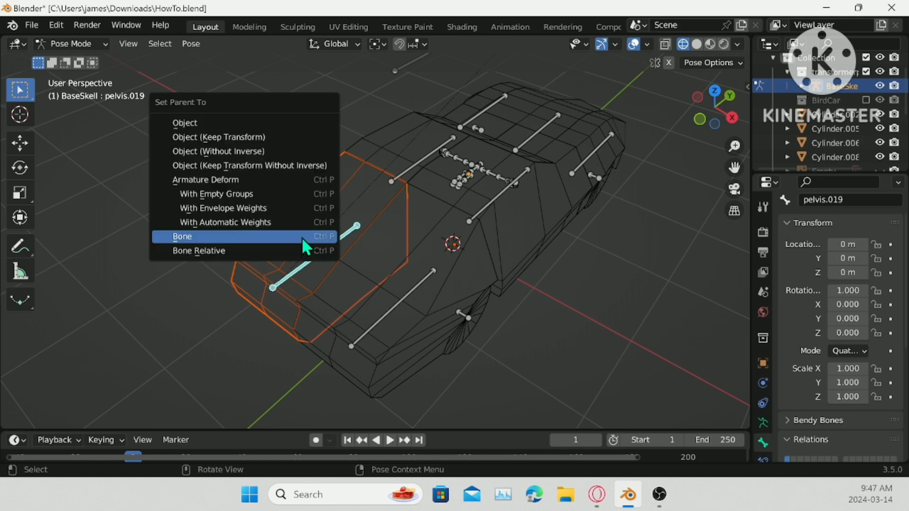
click(305, 238)
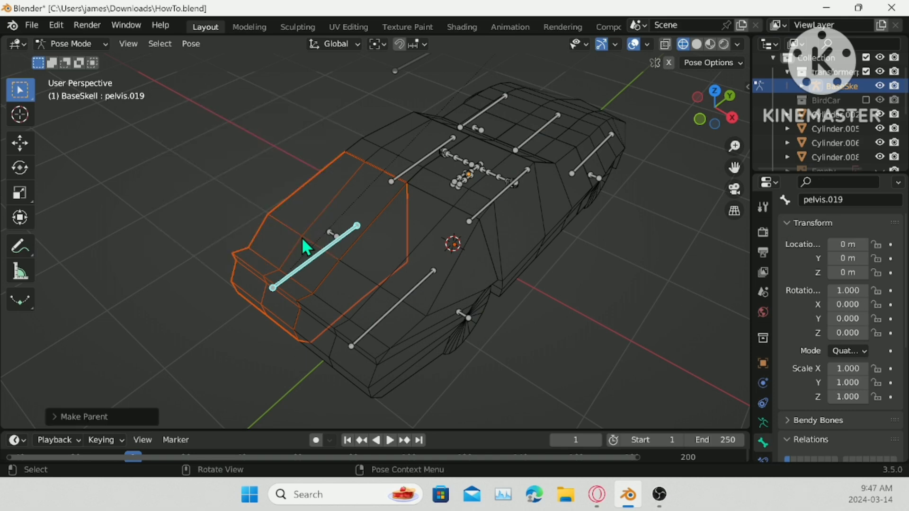
- Save the file and parent the +X side rear wheel to its wheel bone with the Bone option
click(465, 314)
click(71, 44)
click(68, 61)
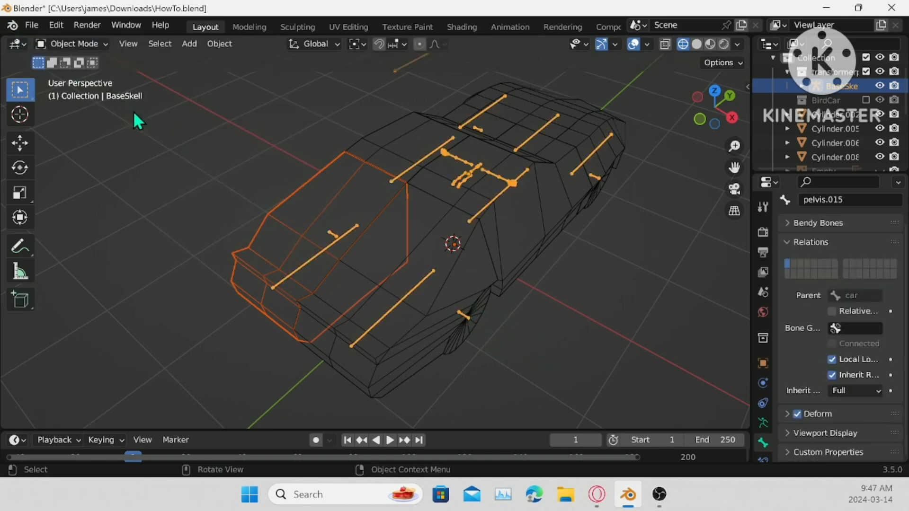
key(ctrl+s)
middle_drag(166, 146, 396, 305)
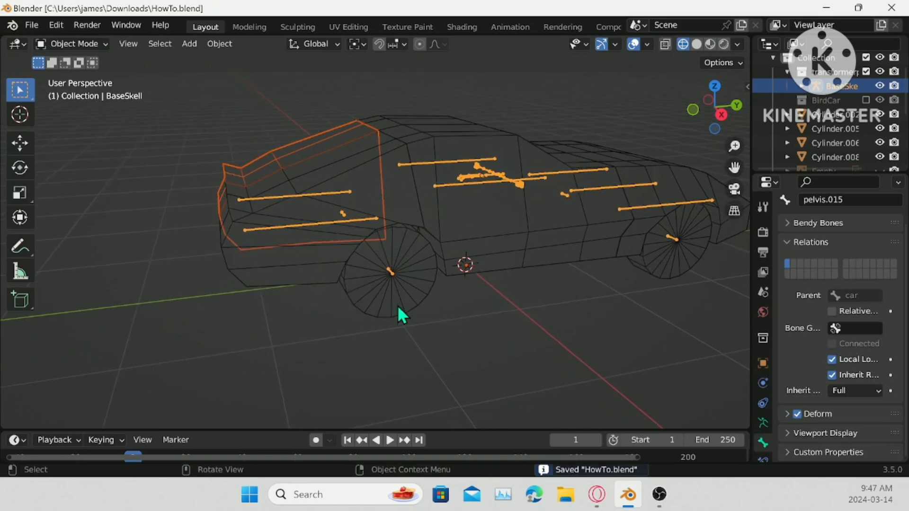
click(392, 269)
shift+click(393, 275)
click(93, 47)
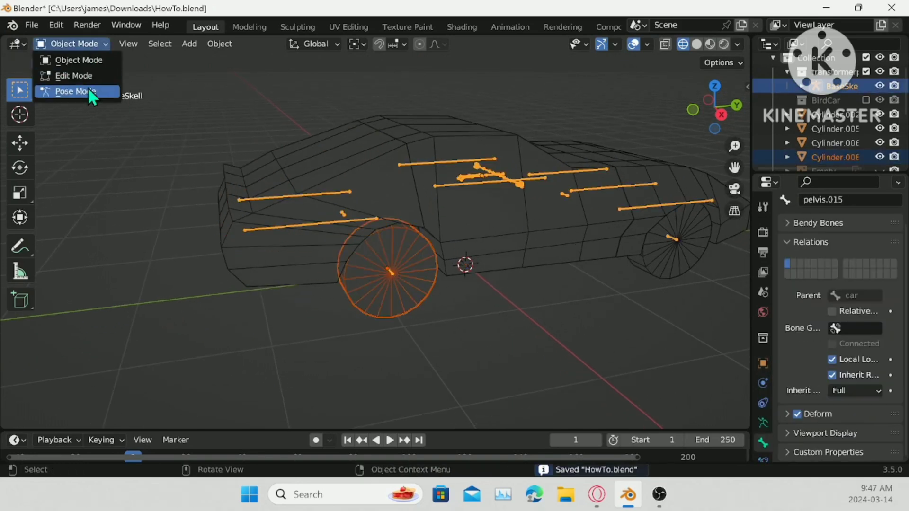
click(91, 90)
key(ctrl+p)
click(397, 267)
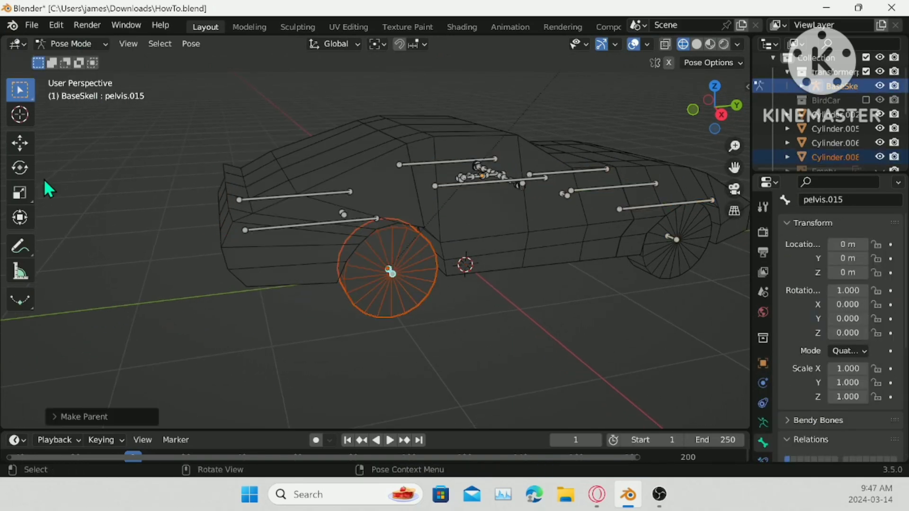
- Parent the -X side rear wheel to its wheel bone with the Bone option
middle_drag(45, 187, 339, 264)
click(340, 264)
click(100, 47)
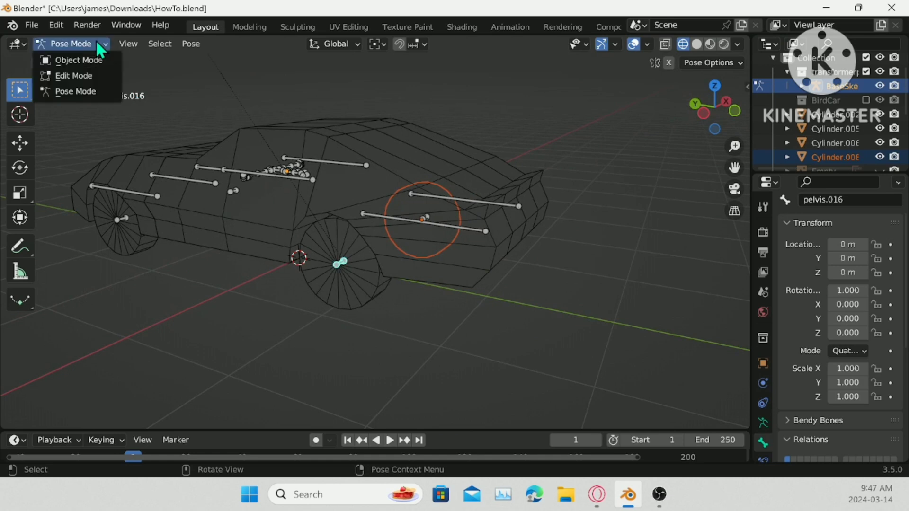
click(100, 60)
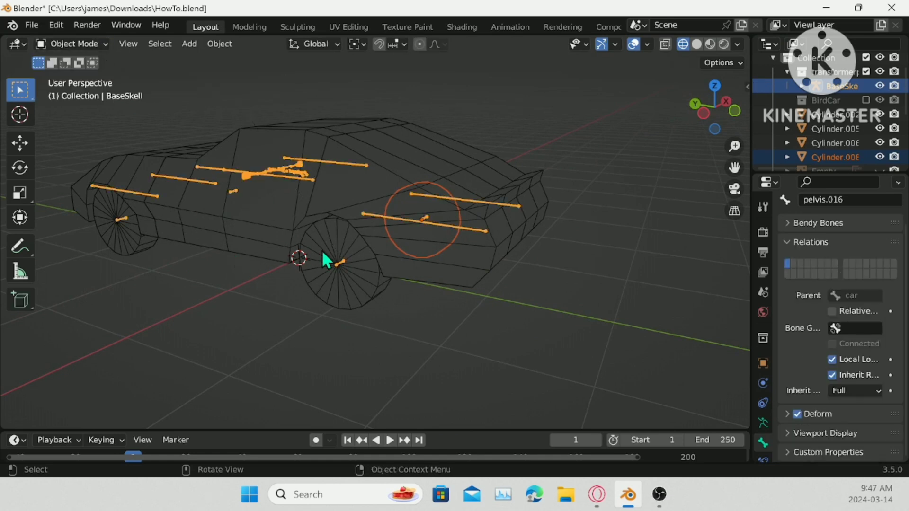
click(342, 272)
shift+click(337, 262)
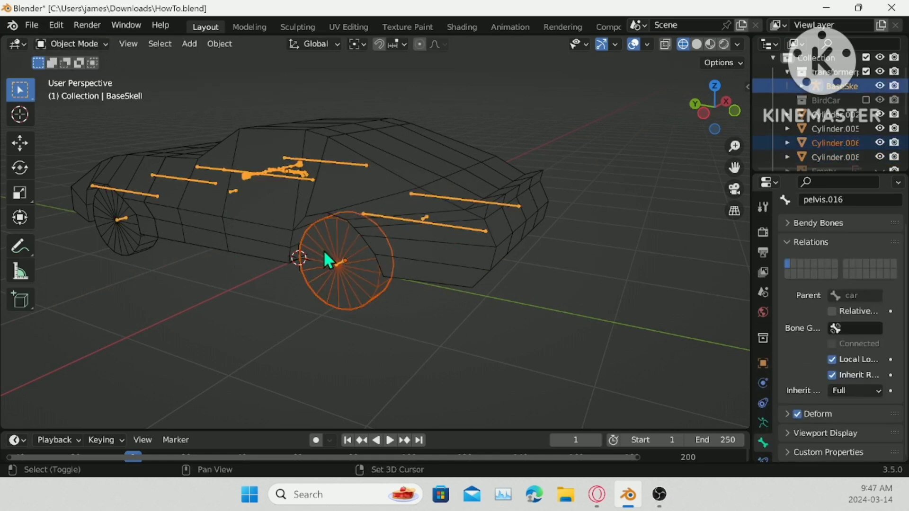
click(74, 43)
click(97, 91)
key(ctrl+p)
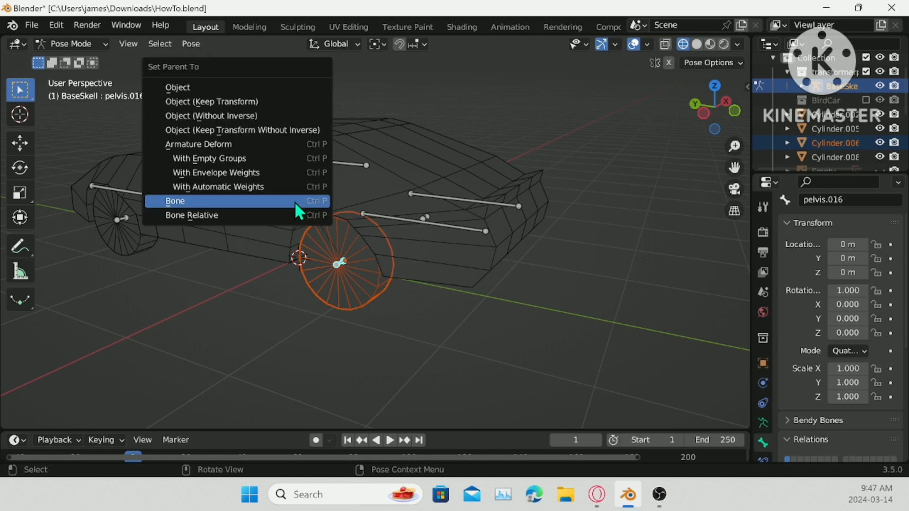
click(294, 202)
- Parent the -X side front wheel to its wheel bone with the Bone option
middle_drag(295, 204, 216, 284)
click(178, 303)
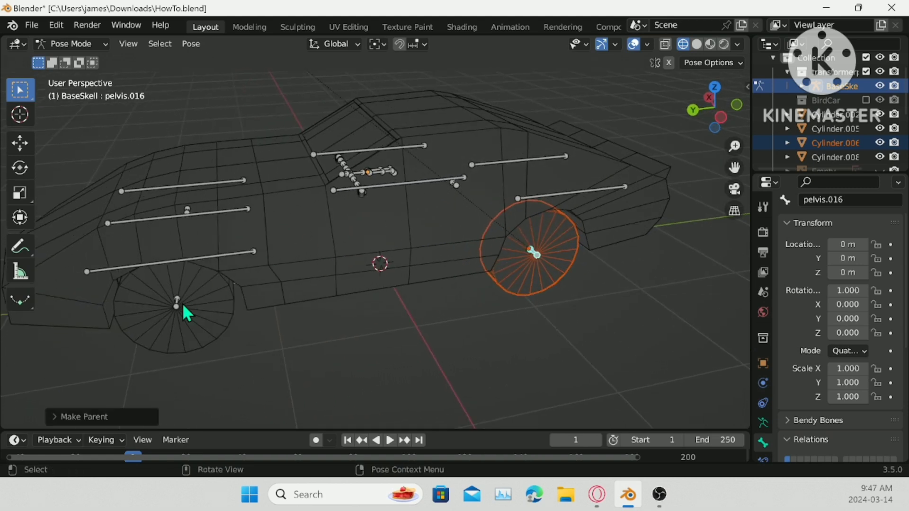
click(73, 44)
click(76, 59)
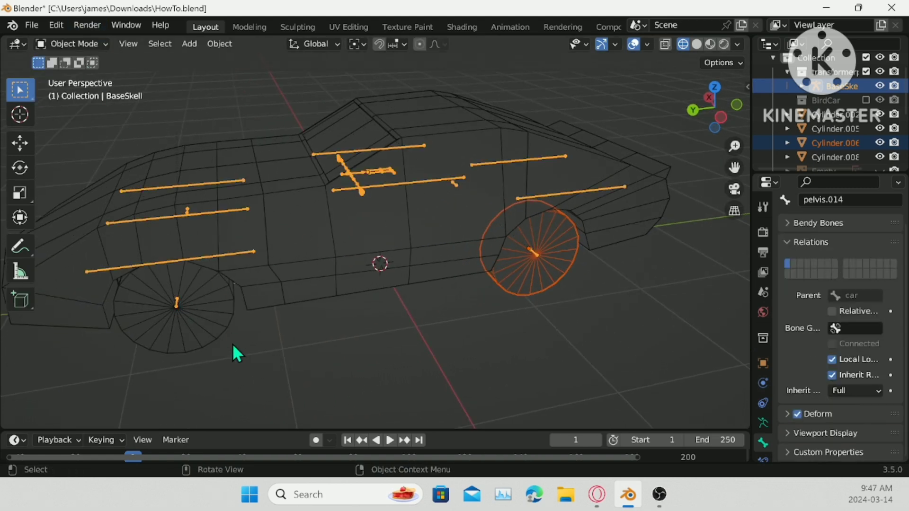
click(178, 303)
shift+click(107, 227)
click(74, 43)
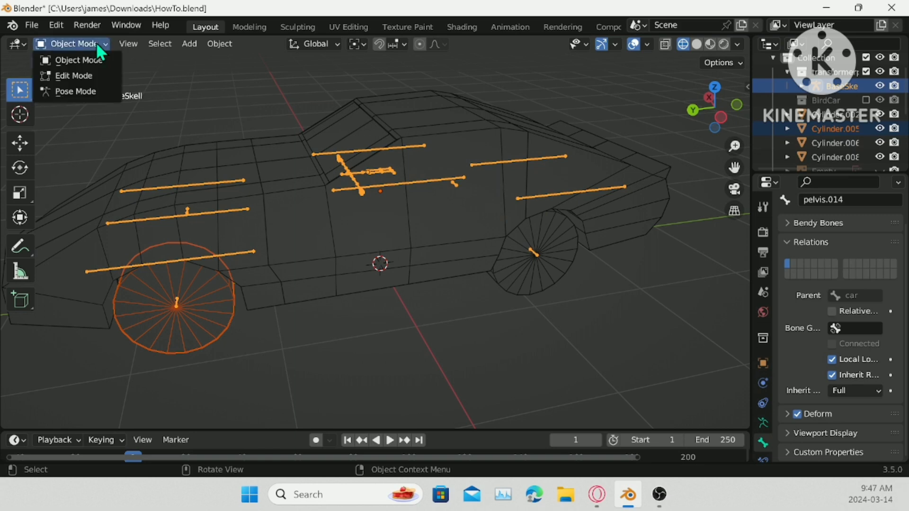
click(79, 90)
key(ctrl+p)
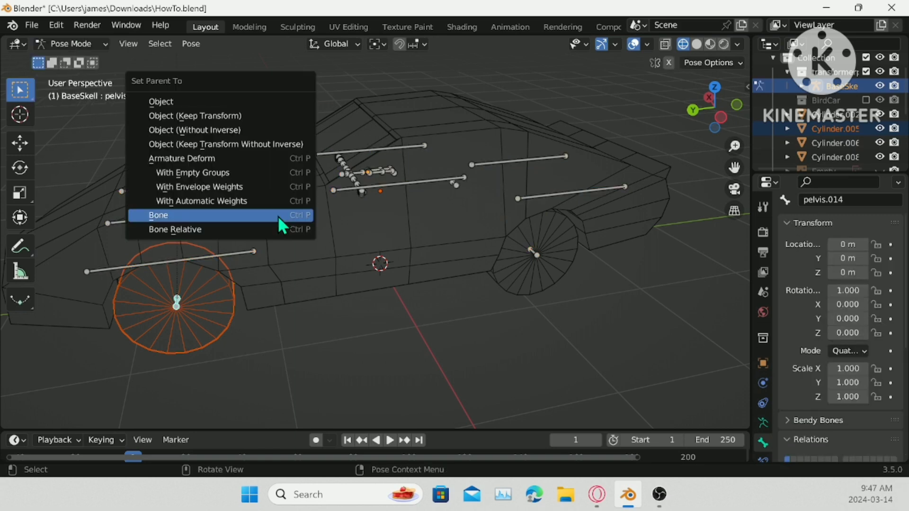
click(277, 215)
- Parent the +X side front wheel to its wheel bone with the Bone option
middle_drag(278, 215, 444, 193)
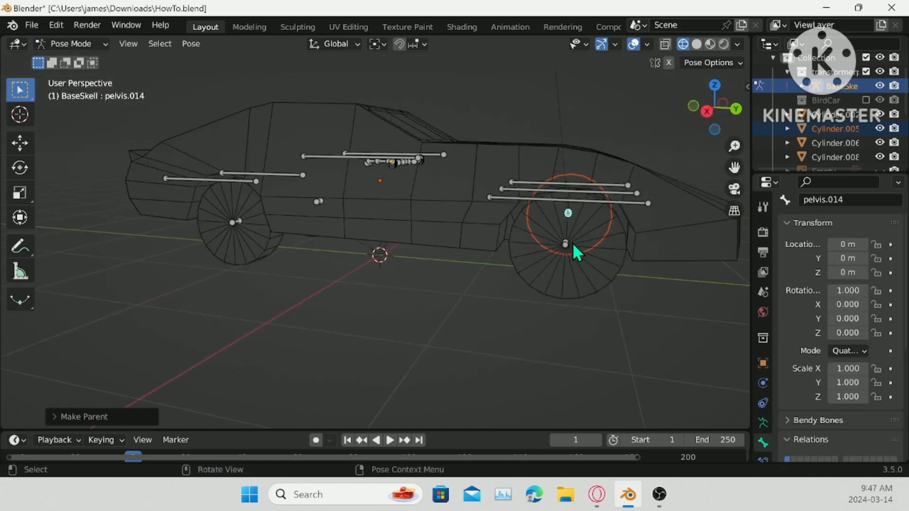
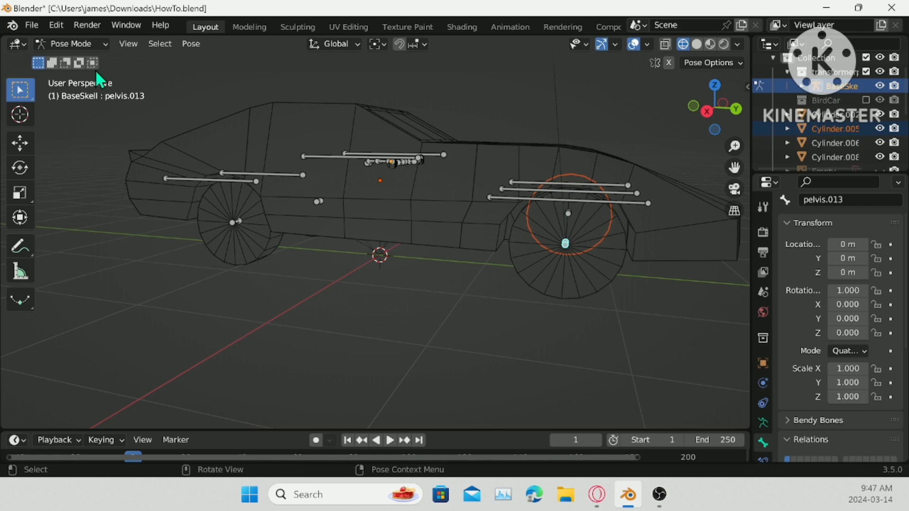
click(88, 48)
click(86, 61)
middle_drag(579, 256, 501, 303)
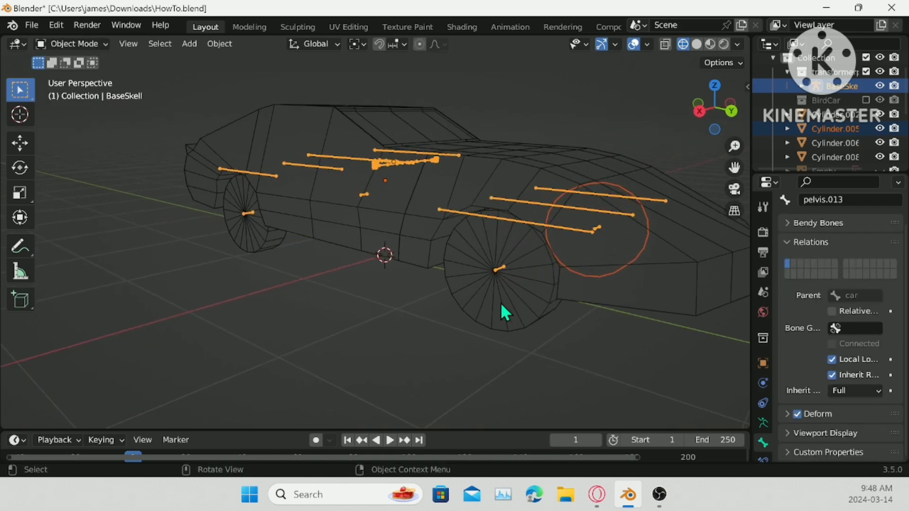
click(504, 269)
shift+click(504, 266)
click(101, 49)
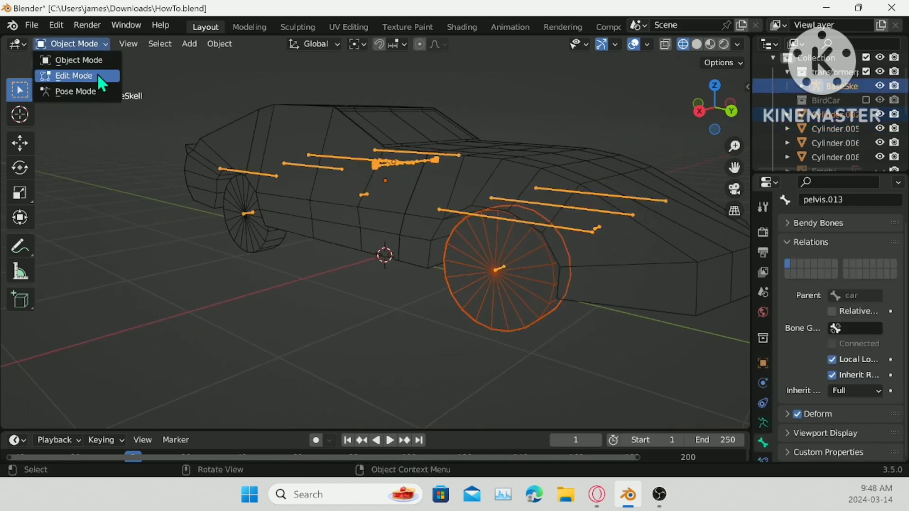
click(76, 89)
key(ctrl+p)
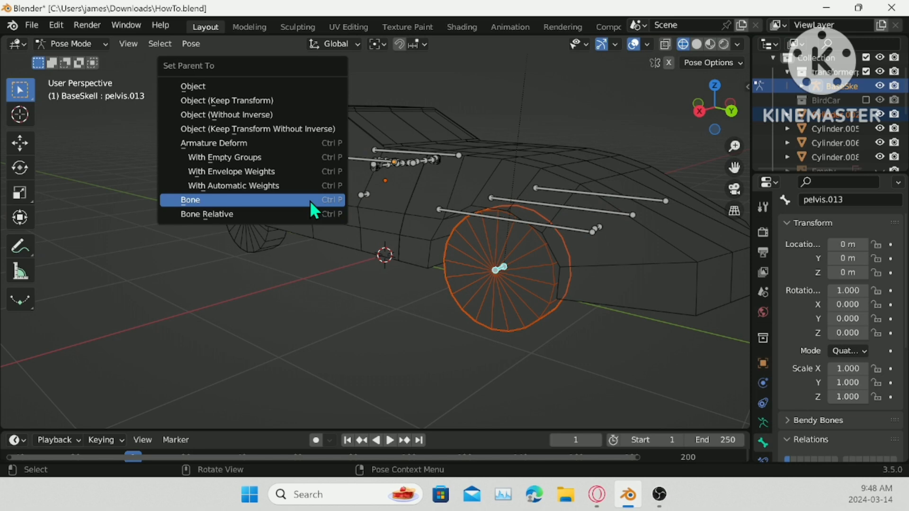
click(309, 200)
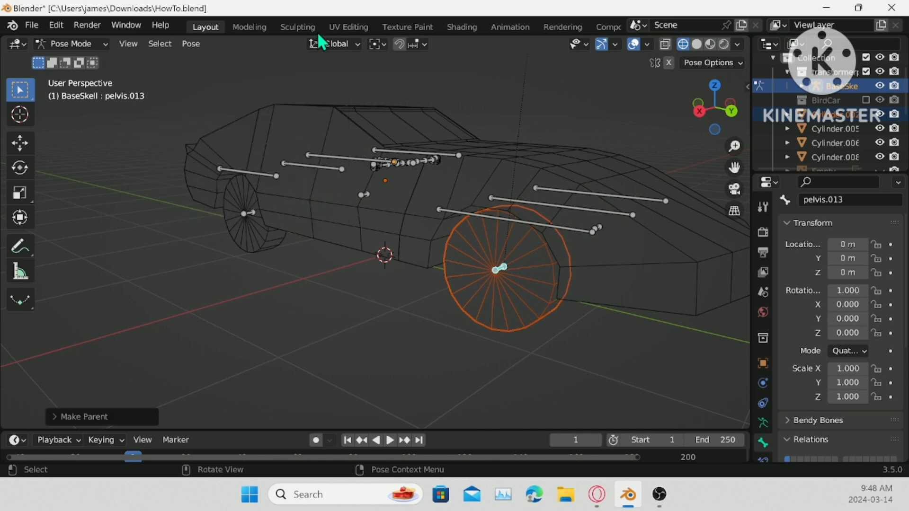
- Try rotating the car bone to check whether all the body parts and wheels follow it
middle_drag(492, 121, 407, 134)
click(413, 122)
key(r)
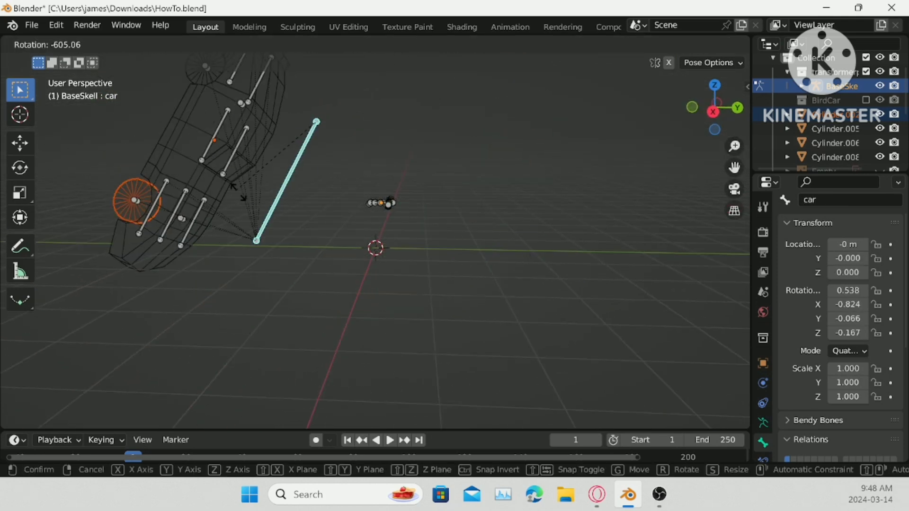
key(Escape)
- Save the file with all the car parts parented to their bones
key(ctrl+s)
scroll(517, 144, up, 3)
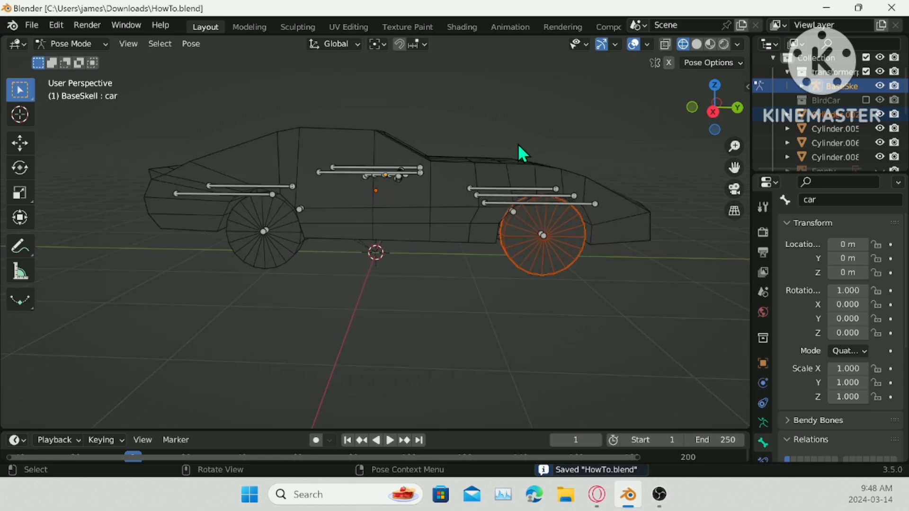
shift+scroll(432, 126, down, 2)
- Set the car bone as the parent of the pelvis bone in the armature's Edit Mode
scroll(432, 125, up, 5)
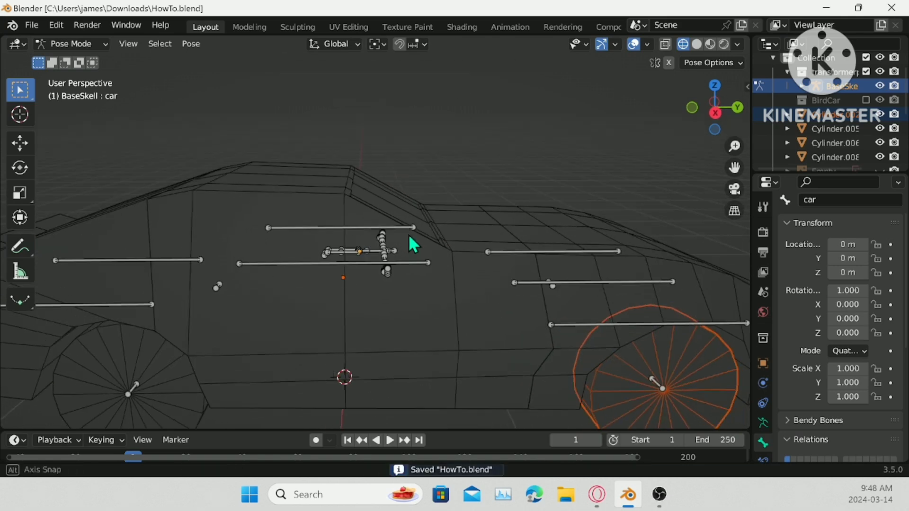
click(359, 262)
scroll(355, 263, down, 4)
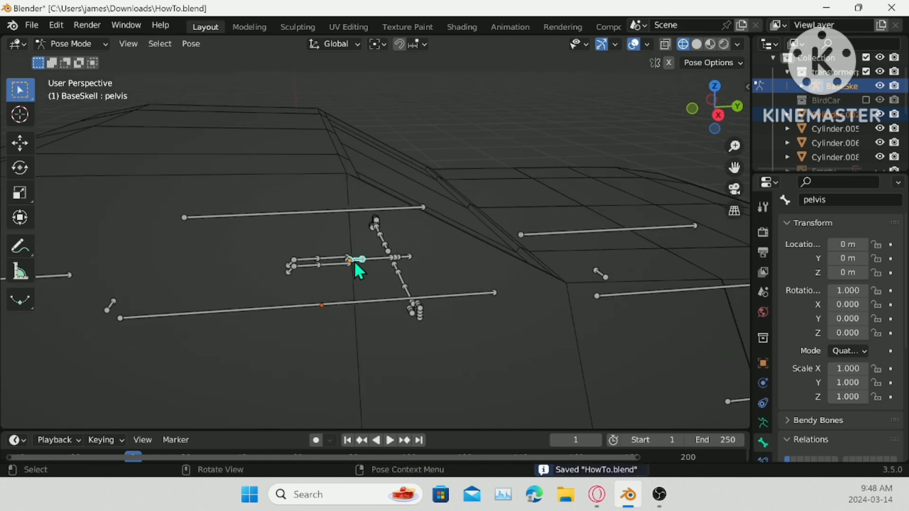
shift+middle_drag(414, 211, 418, 348)
scroll(407, 309, down, 4)
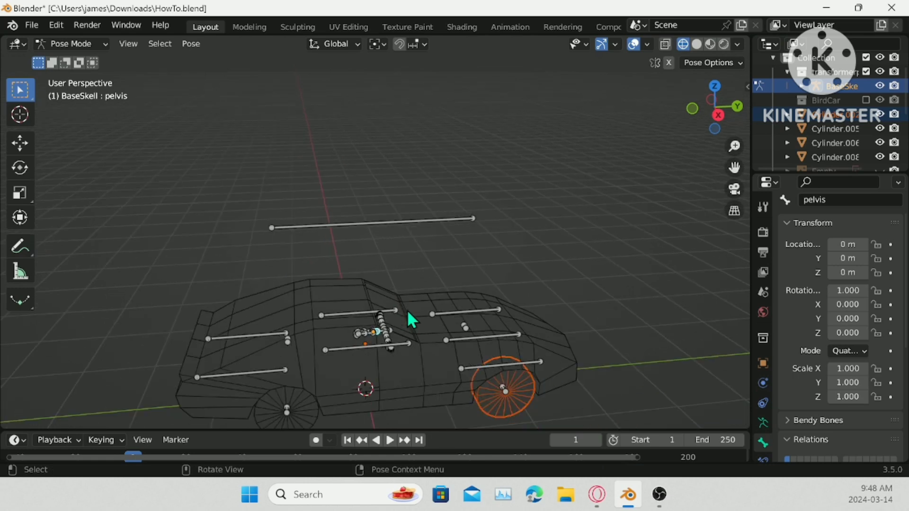
scroll(408, 309, up, 3)
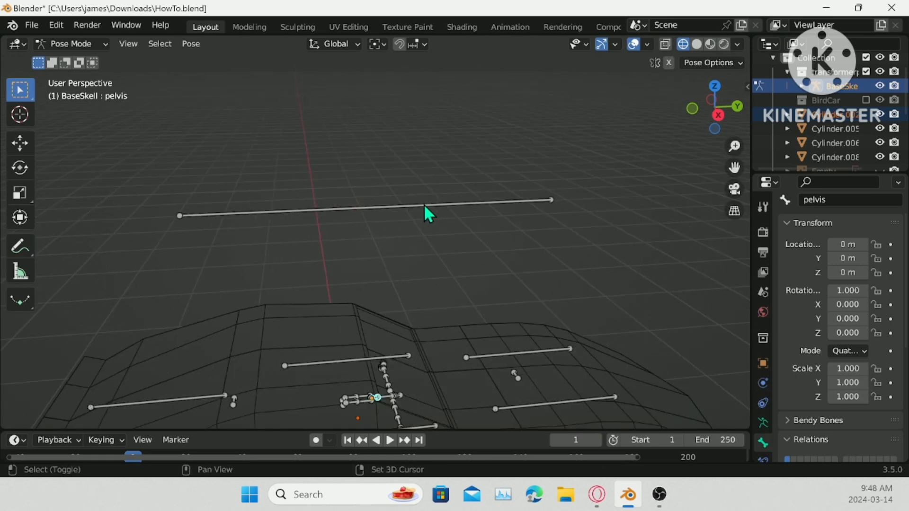
scroll(827, 374, down, 6)
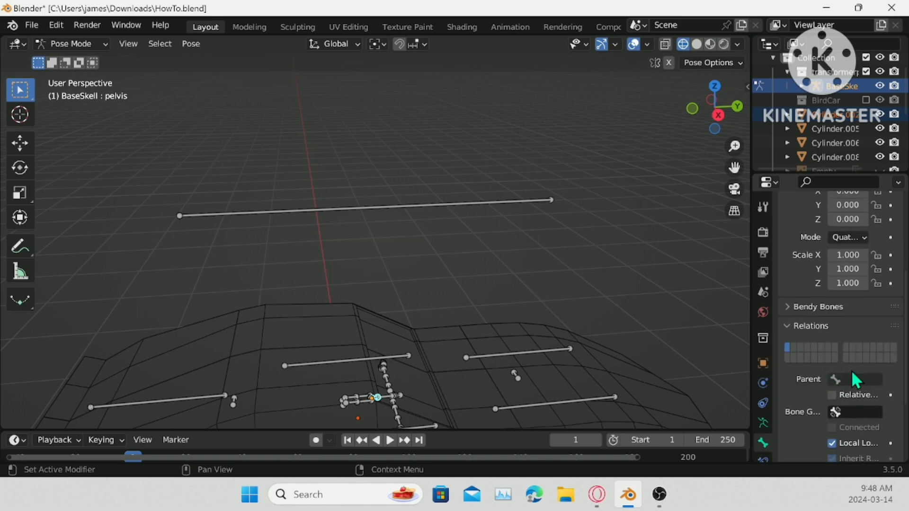
click(519, 205)
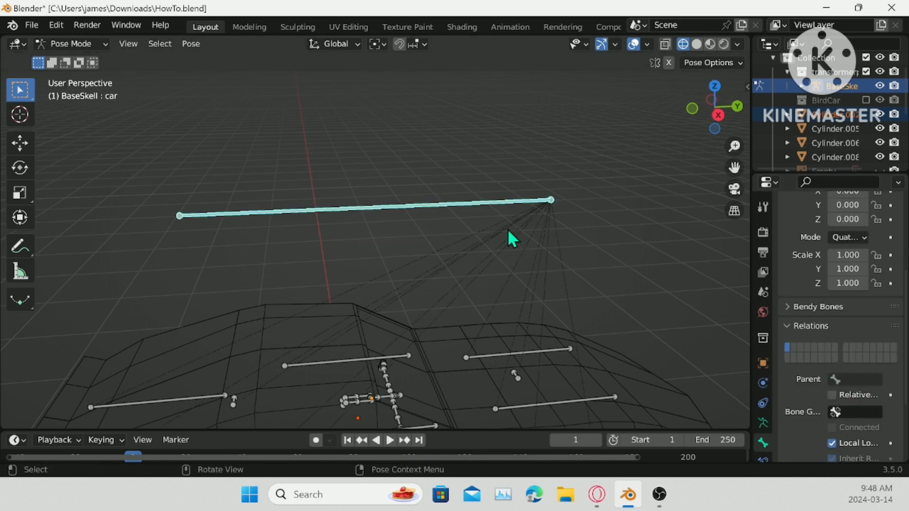
middle_drag(467, 300, 505, 267)
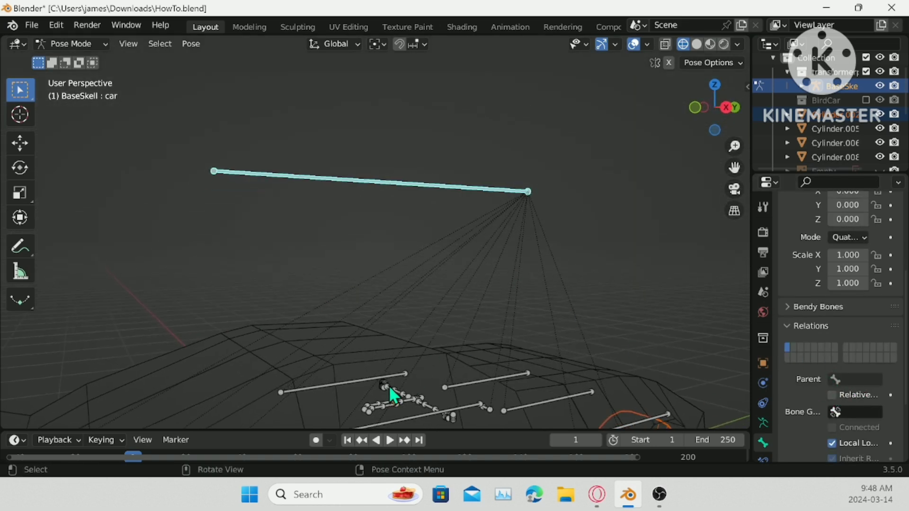
click(402, 402)
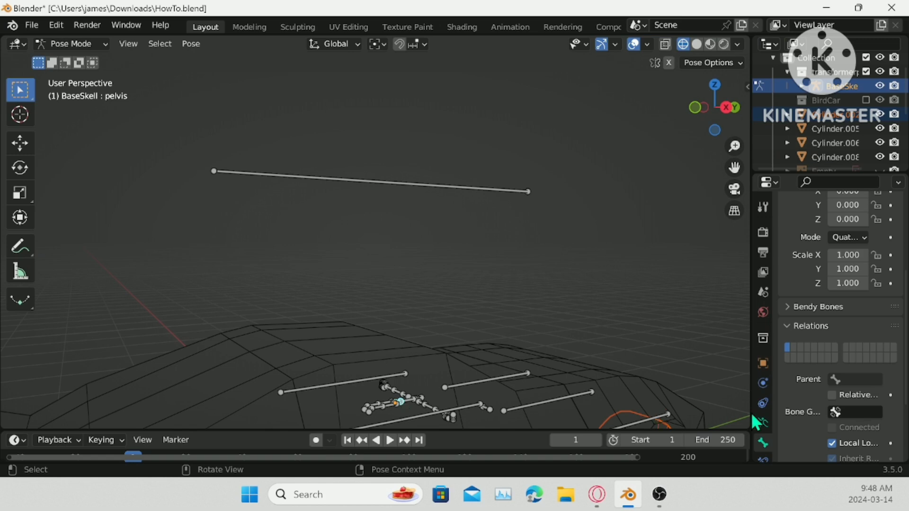
key(Tab)
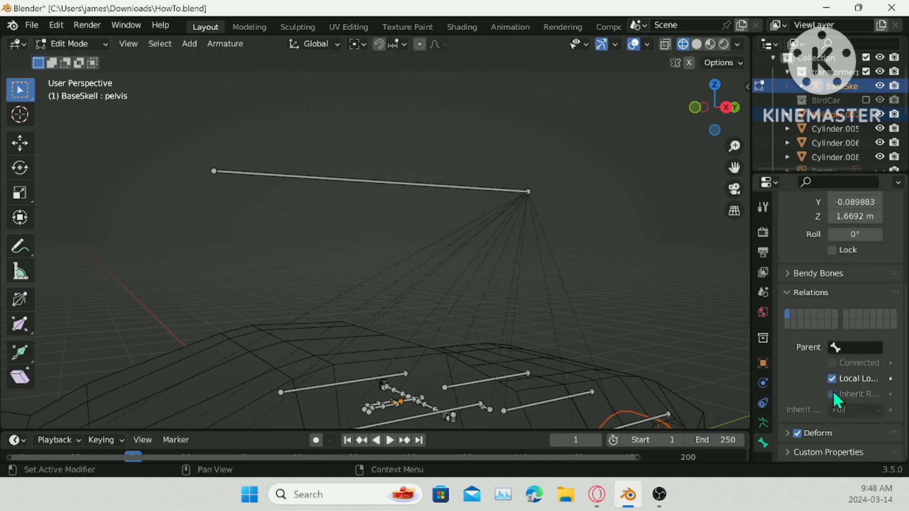
click(848, 347)
text(car)
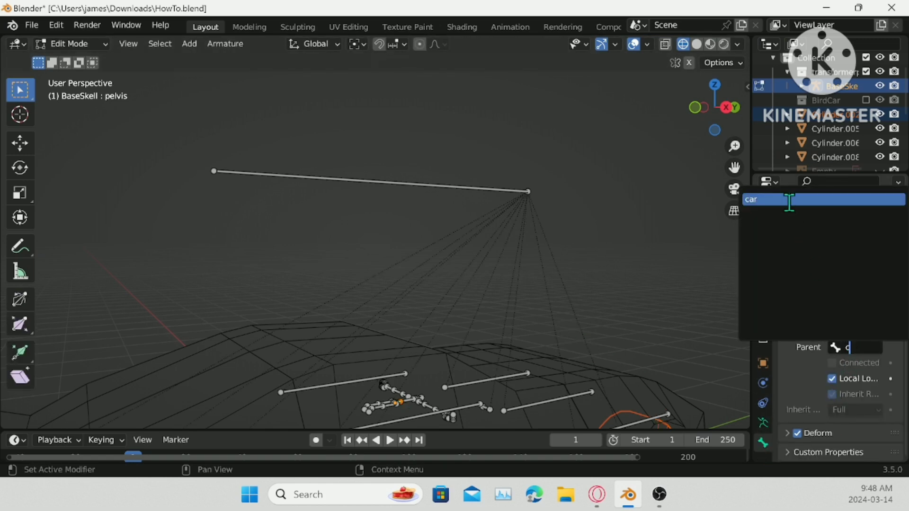
click(789, 199)
- Try rotating the car bone in Pose Mode to check whether the pelvis and all the car parts follow it
middle_drag(544, 237, 398, 222)
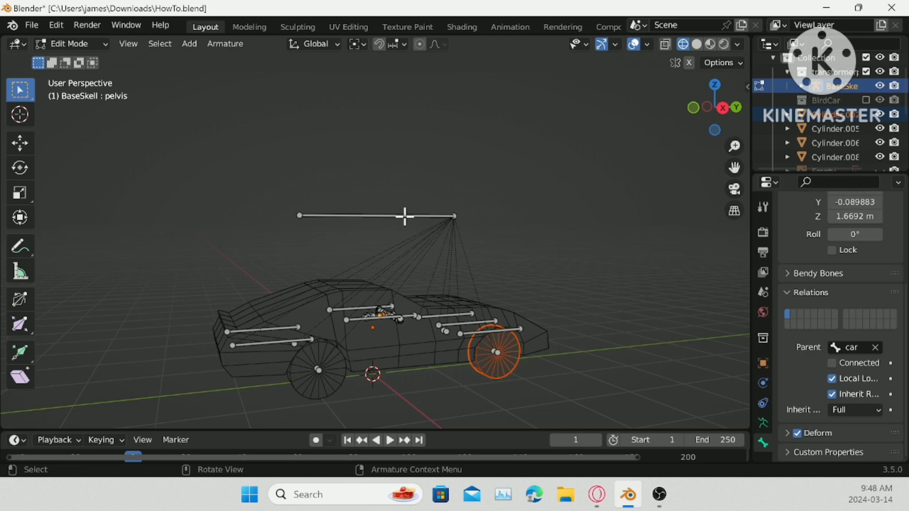
click(405, 217)
middle_drag(499, 258, 476, 257)
scroll(476, 257, down, 1)
key(r)
right_click(430, 190)
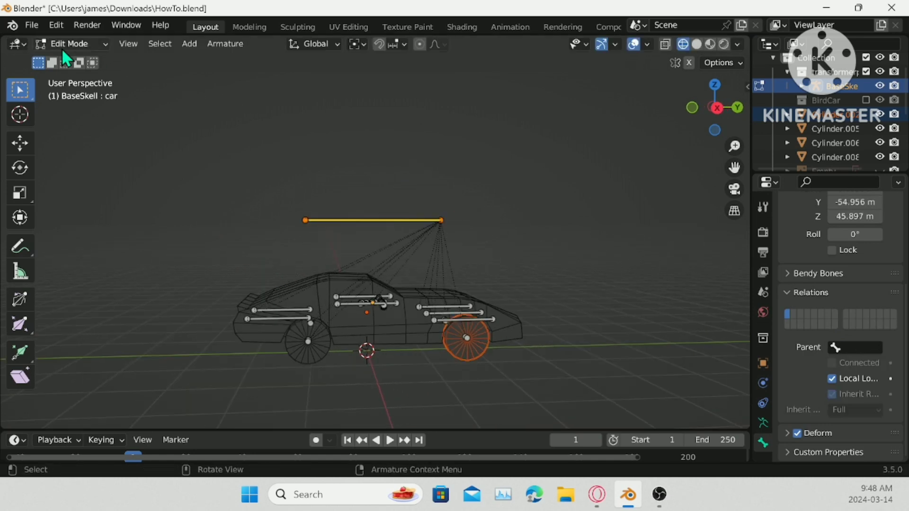
click(69, 43)
click(71, 90)
key(r)
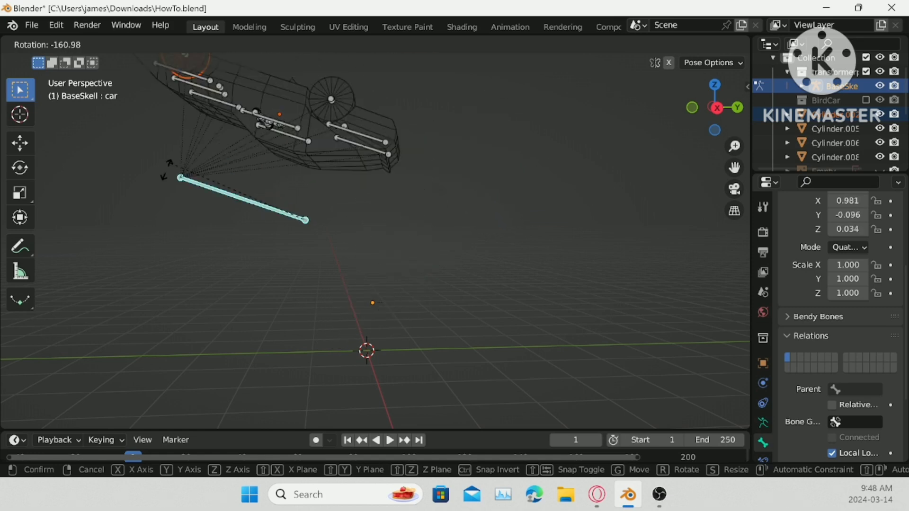
right_click(518, 209)
click(526, 194)
- Return to Object Mode with the bones at rest and save the file
key(ctrl+s)
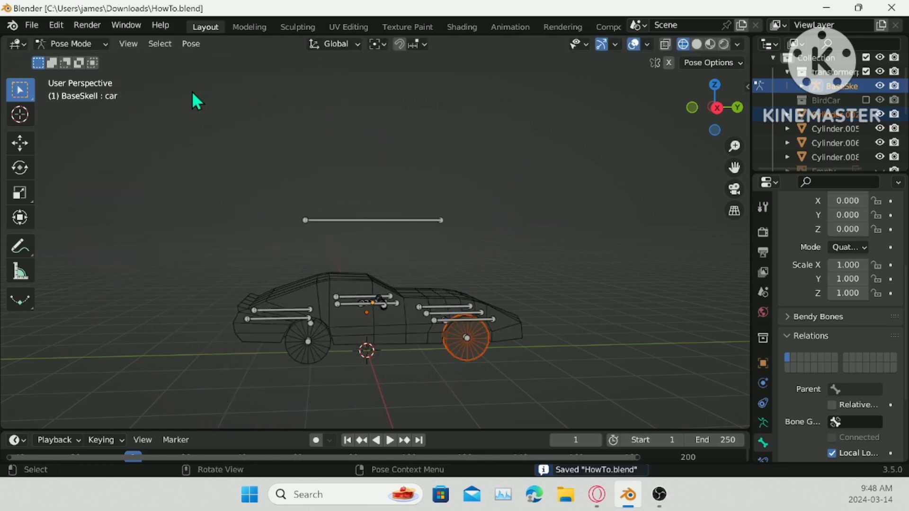
click(68, 43)
click(74, 56)
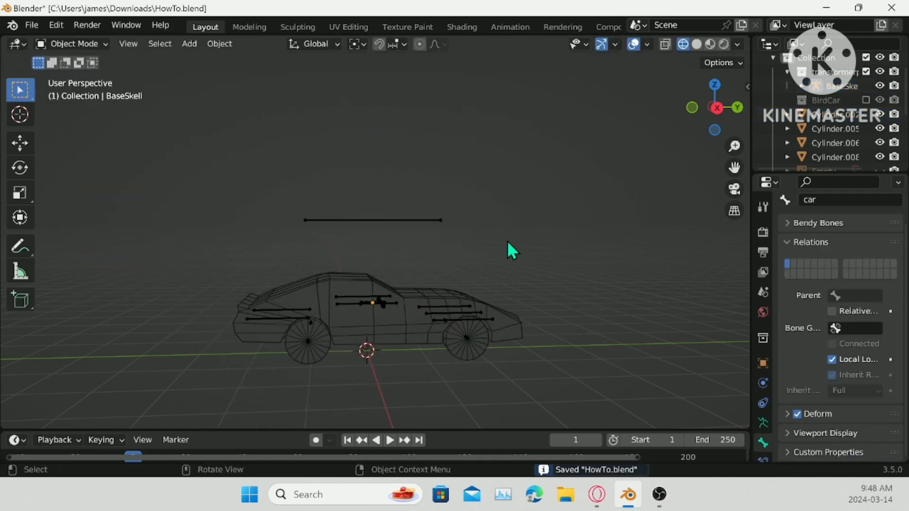
click(507, 241)
key(ctrl+s)
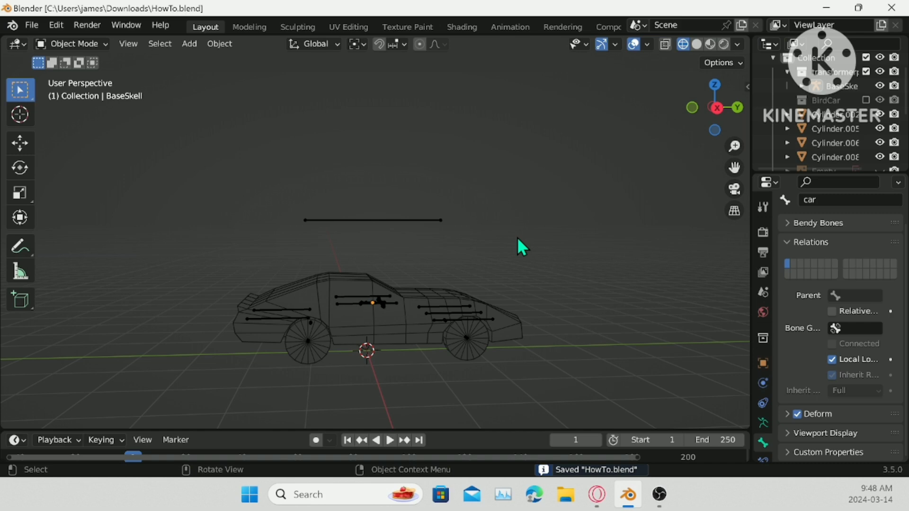
- Open the Animation workspace, expand the pose viewport over the camera view, and widen the Dope Sheet's keyframe area
click(501, 26)
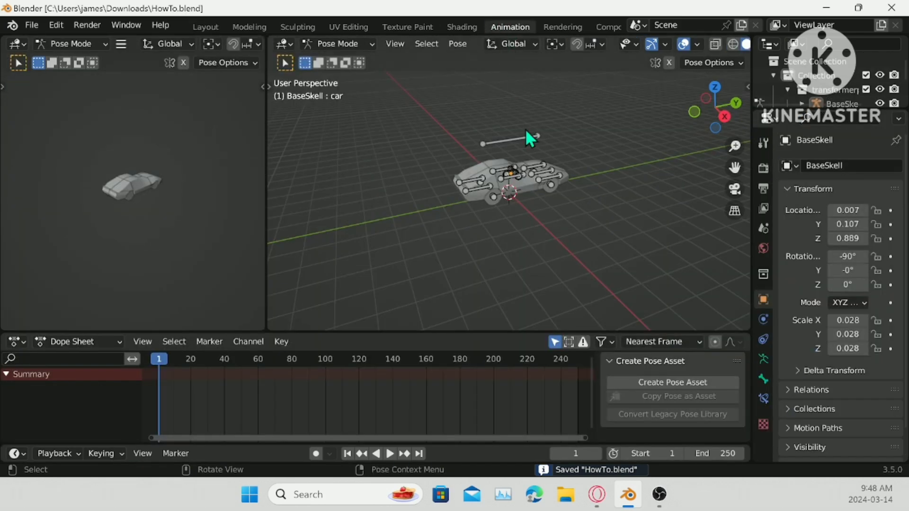
drag(259, 44, 251, 45)
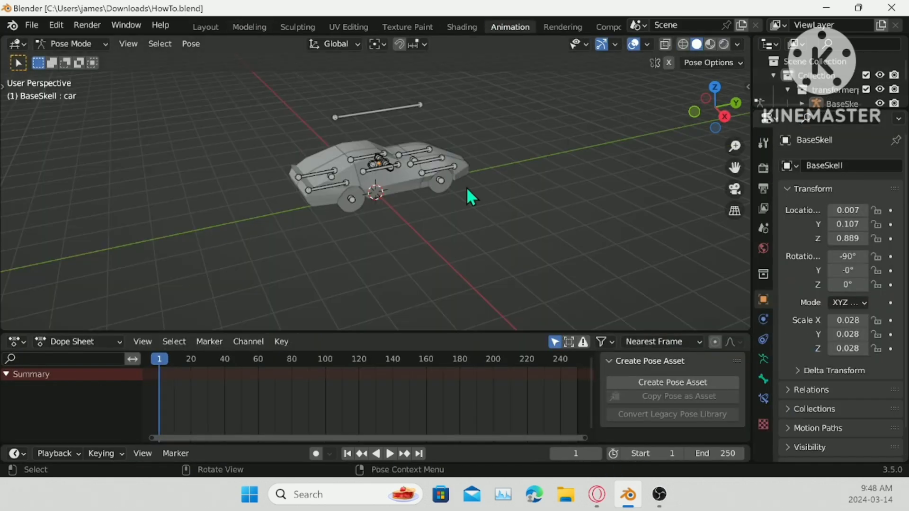
drag(597, 371, 682, 375)
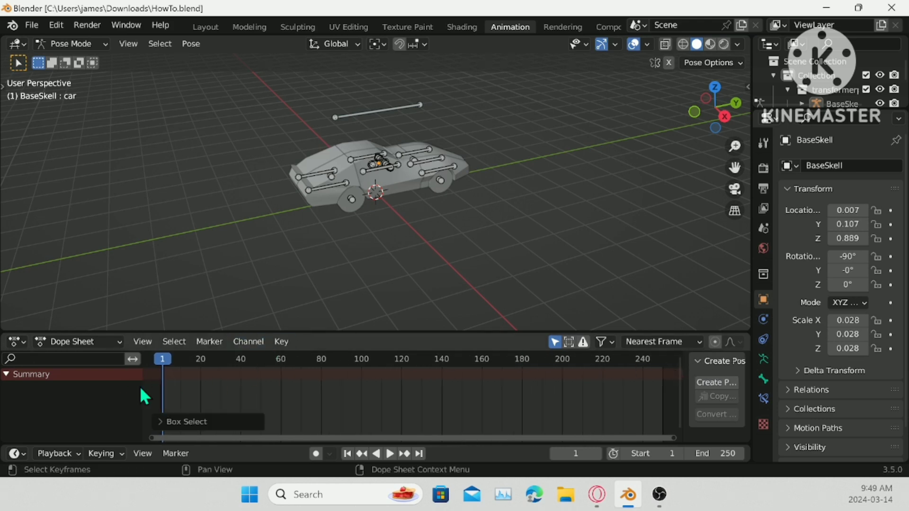
drag(142, 385, 66, 385)
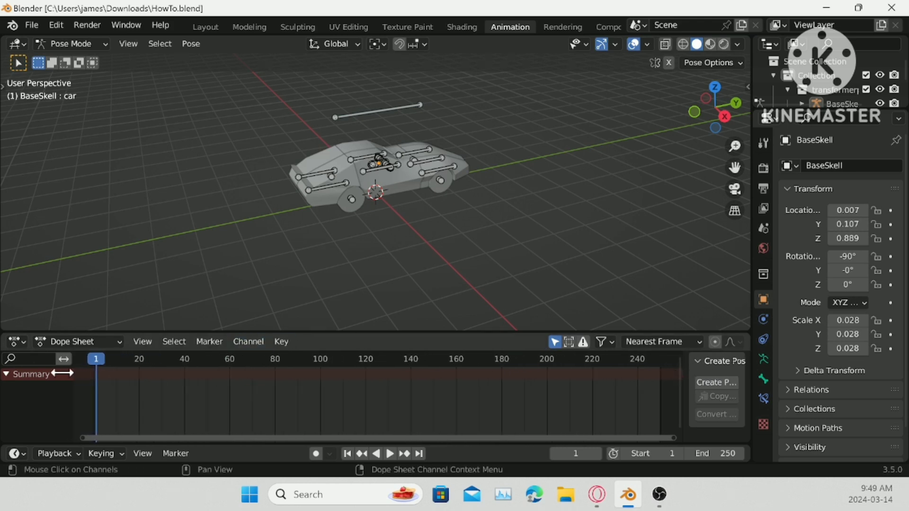
- Show the Action Editor and create a new action named CorTransform with a fake user
click(64, 341)
click(75, 374)
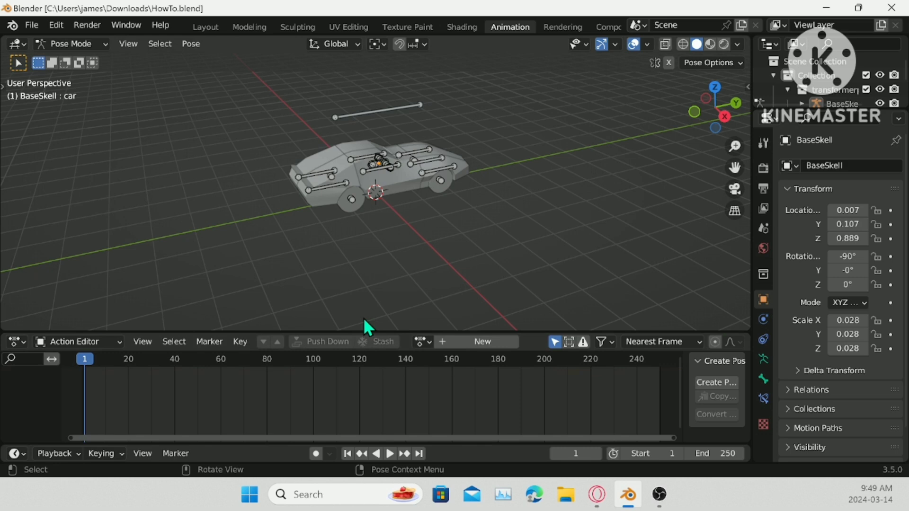
click(450, 344)
click(463, 341)
click(516, 341)
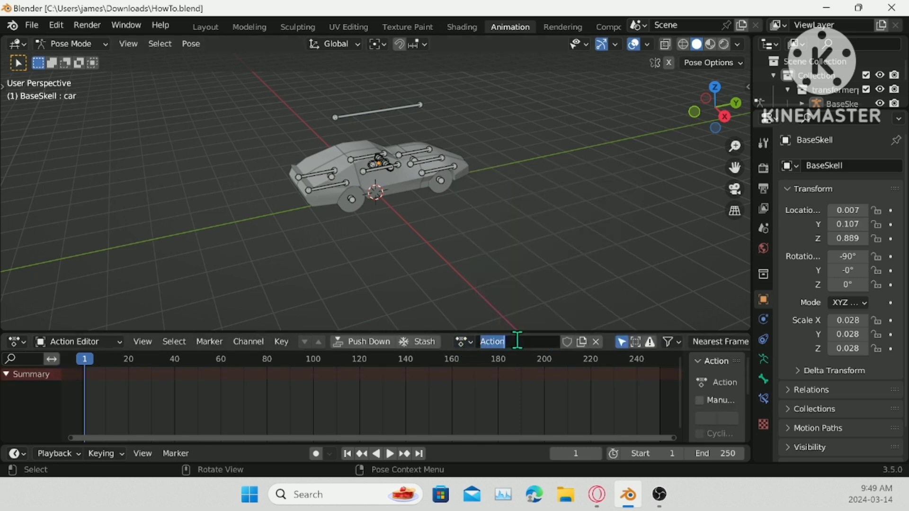
text(CorTransform)
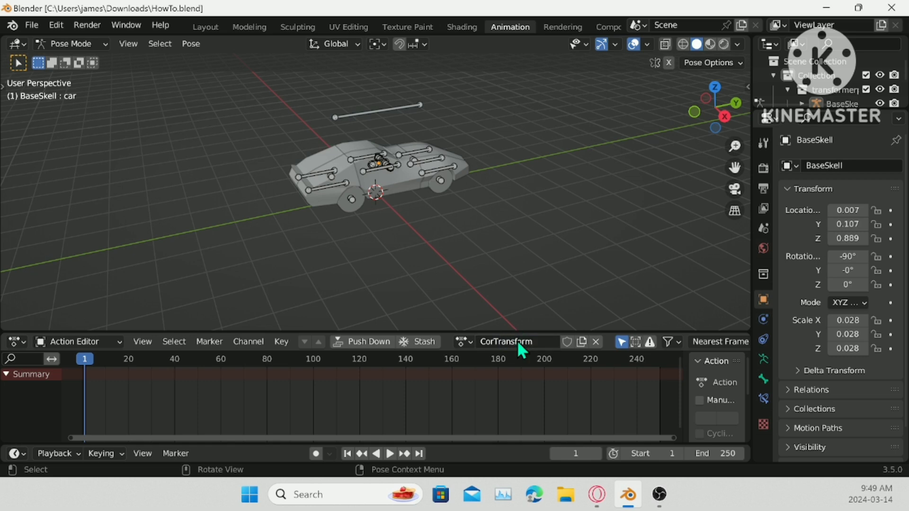
click(566, 341)
- Insert a Location, Rotation & Scale keyframe for all bones of the armature at frame 1
middle_drag(549, 220, 575, 226)
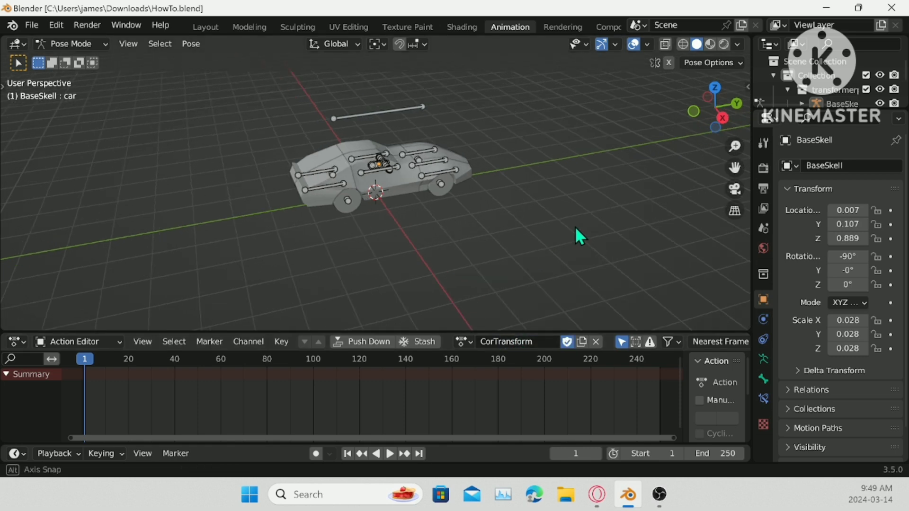
middle_drag(516, 227, 375, 170)
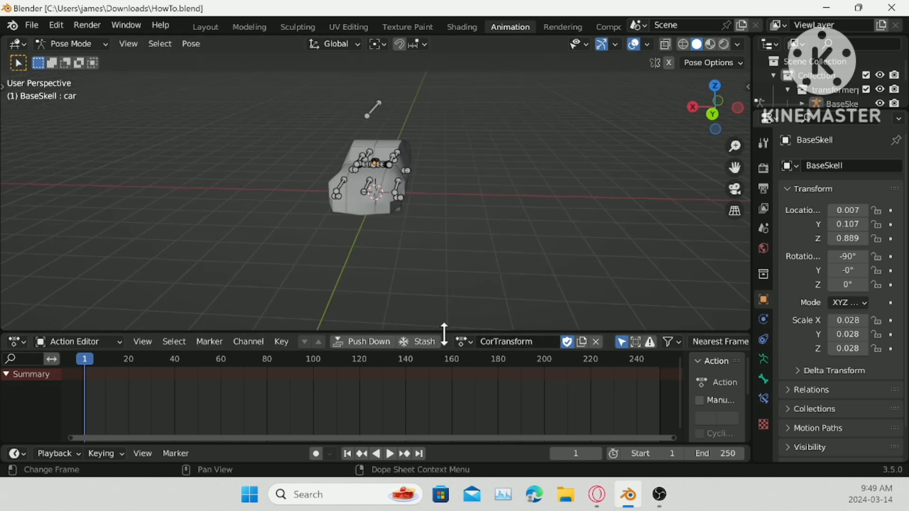
drag(445, 334, 447, 373)
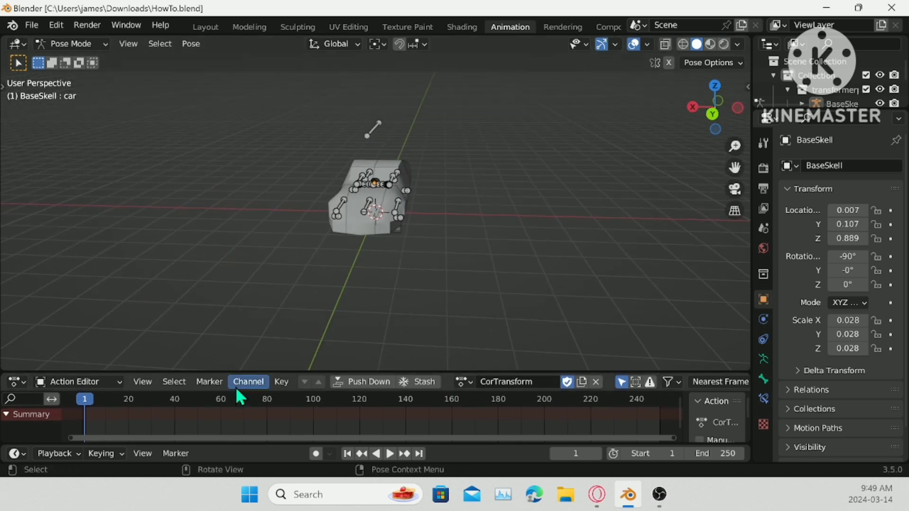
drag(284, 373, 285, 357)
key(a)
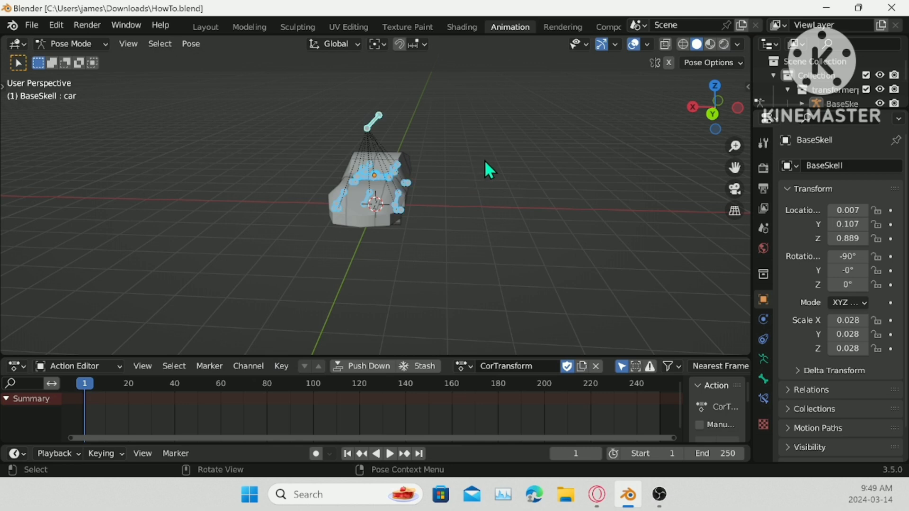
key(i)
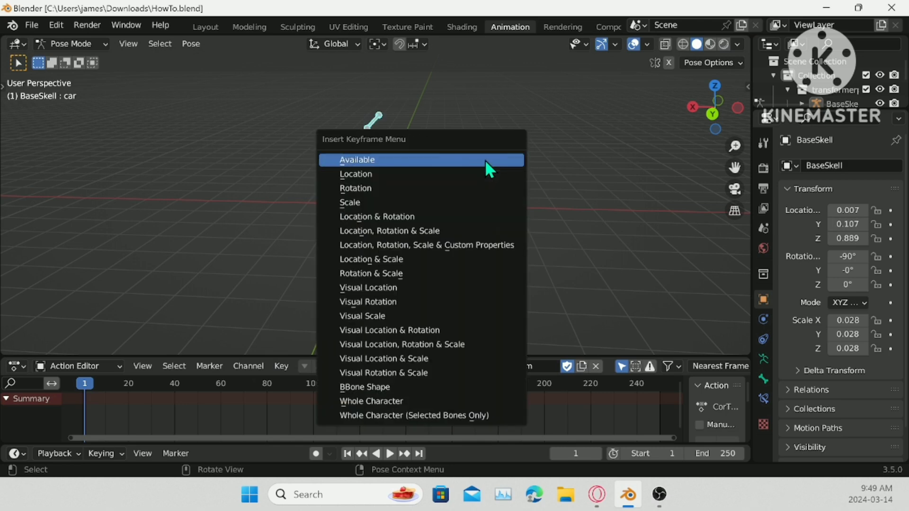
click(437, 231)
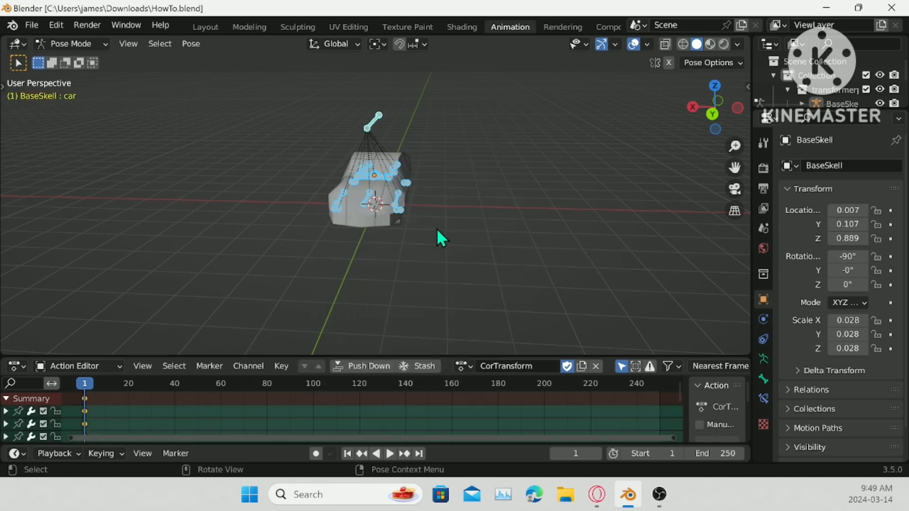
- Enlarge the Action Editor, return to Object Mode, and enlarge the Outliner to show more objects
middle_drag(290, 216, 473, 236)
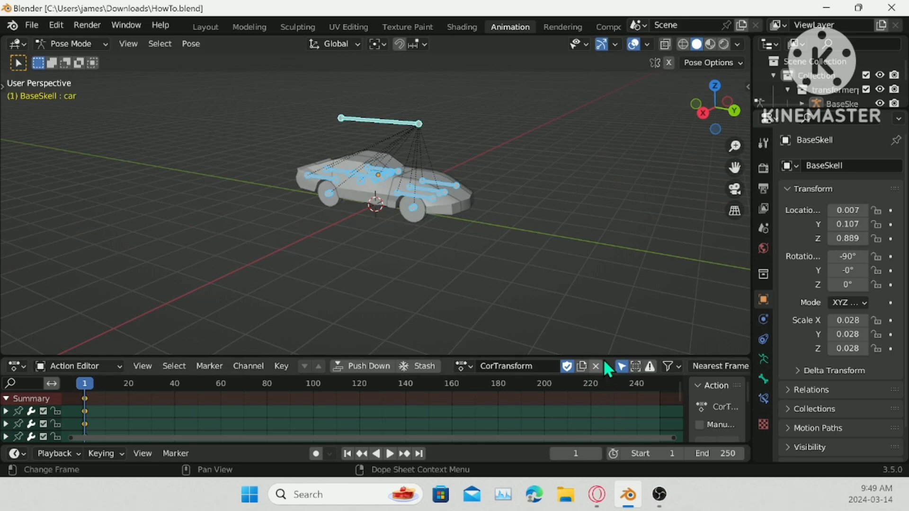
drag(605, 356, 606, 324)
scroll(542, 245, up, 3)
shift+middle_drag(472, 122, 373, 206)
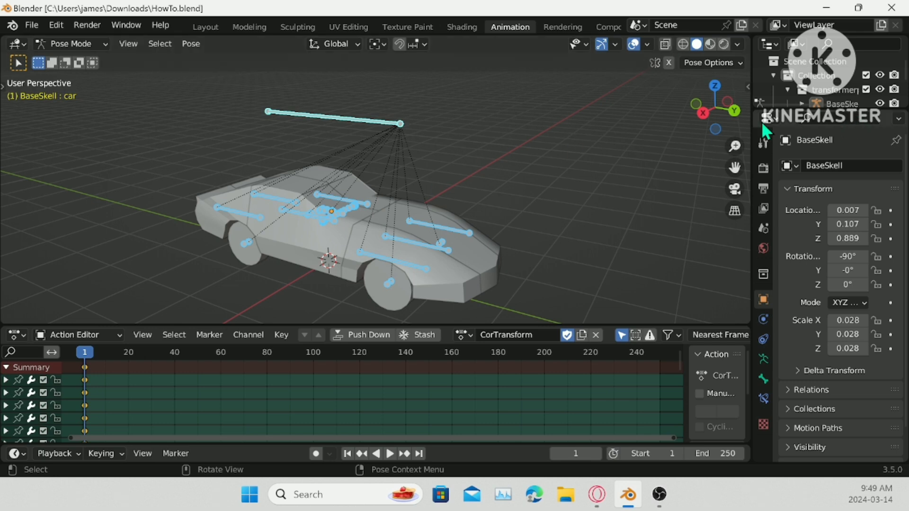
scroll(158, 62, down, 5)
click(71, 44)
click(86, 59)
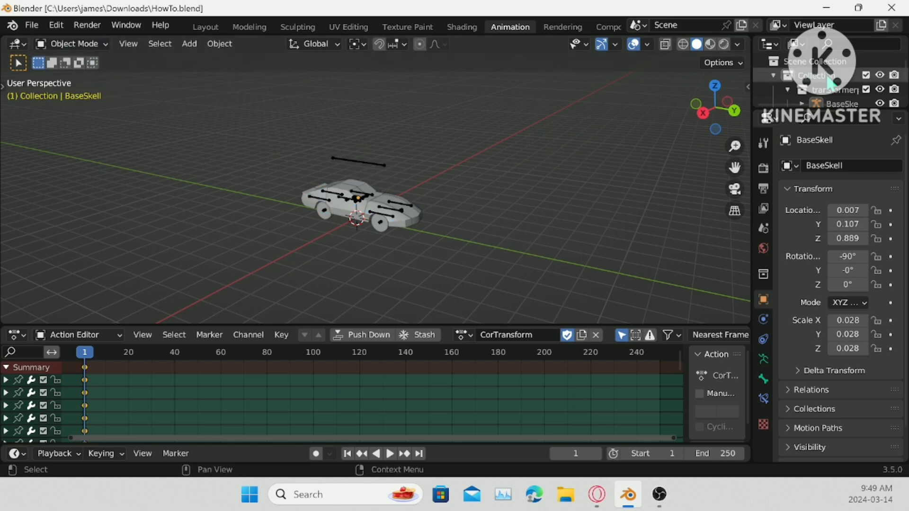
drag(844, 109, 849, 227)
- Move the four wheel cylinders and the body meshes Plane.001 to Plane.007 into the transformer collection
click(852, 132)
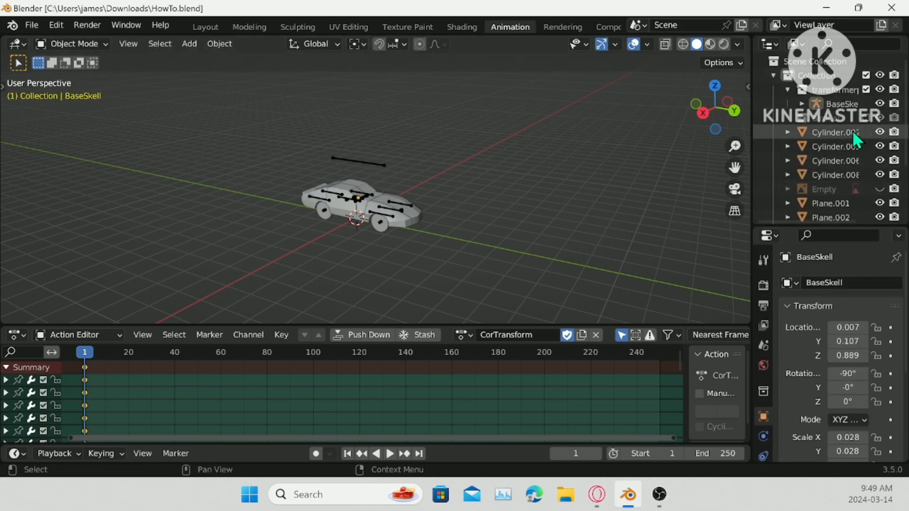
shift+click(842, 174)
drag(842, 132, 825, 93)
click(828, 148)
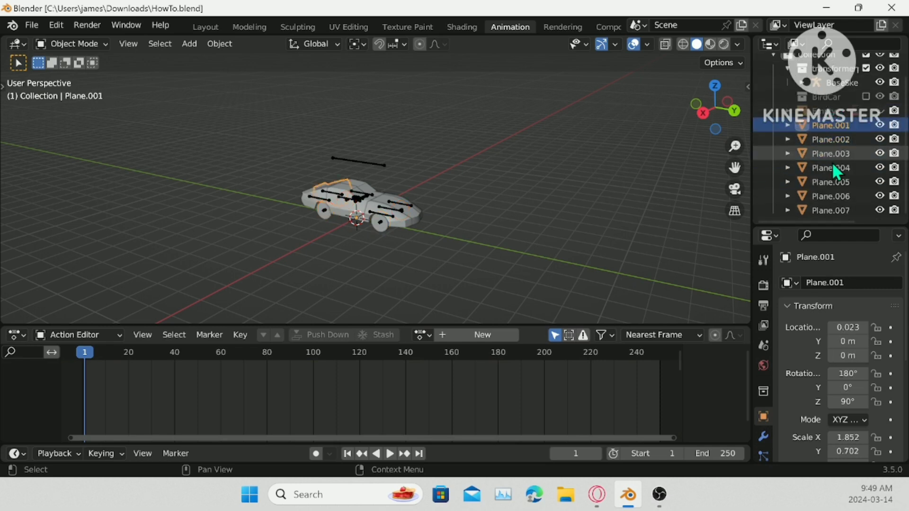
shift+click(822, 208)
drag(823, 208, 840, 93)
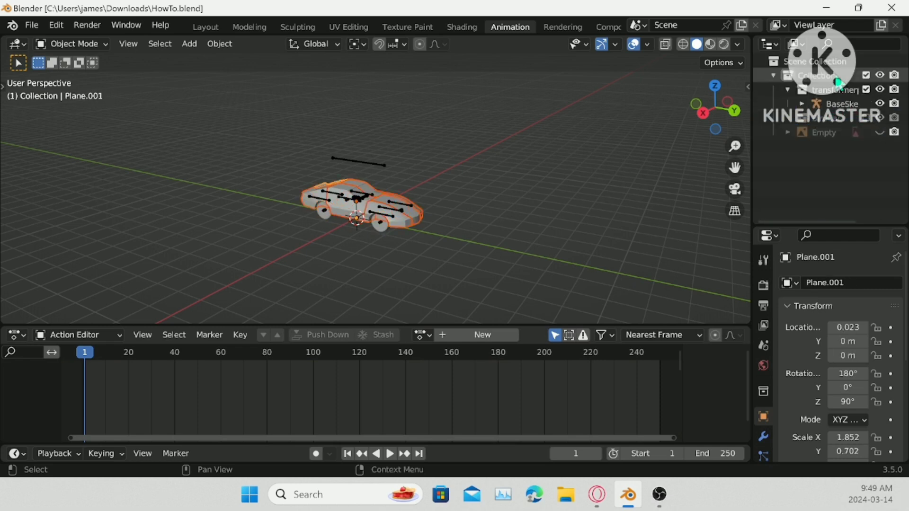
- Delete the Empty reference image object and enable the second collection, which holds the reference transformer
click(826, 134)
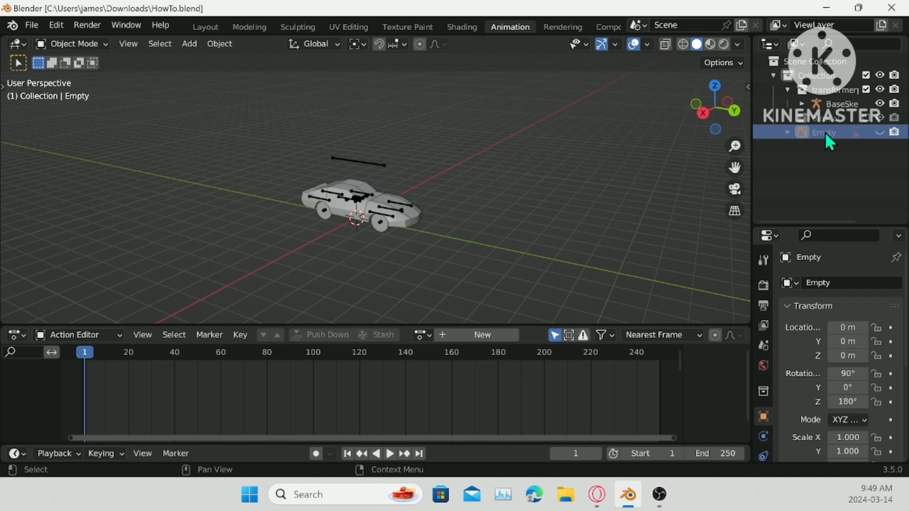
key(Delete)
click(865, 118)
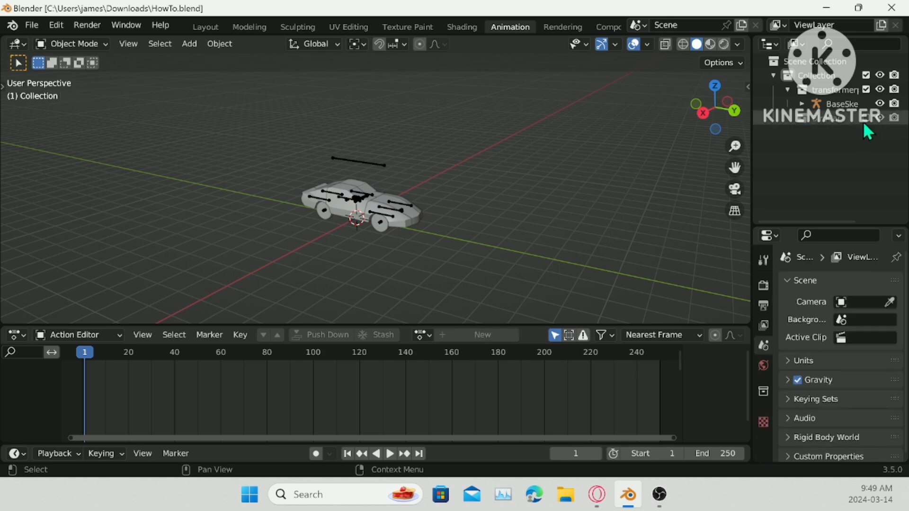
- Move the BirdTransform empty along the global Y axis to a Y location of about 4.4 m
click(634, 247)
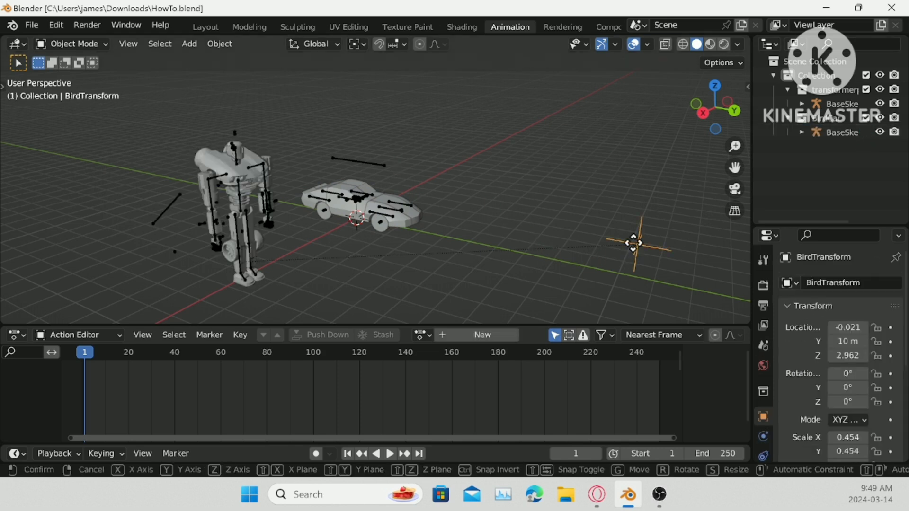
key(g)
key(y)
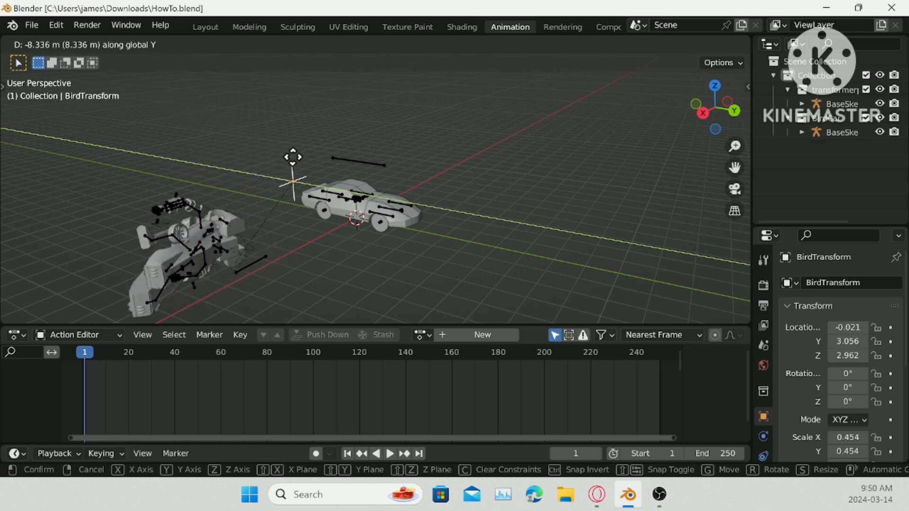
click(343, 167)
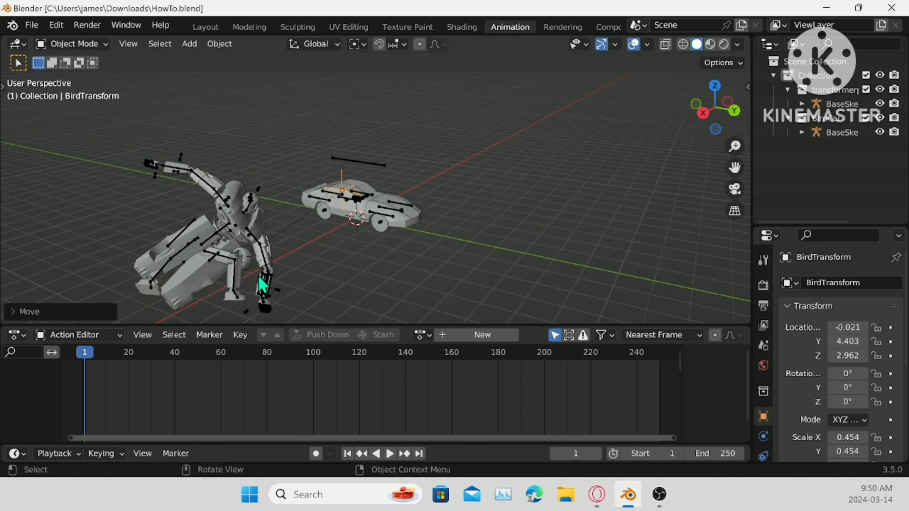
- Preview the reference robot's transformation from another angle by moving the BirdTransform empty freely, and cancel the move
middle_drag(174, 245, 550, 245)
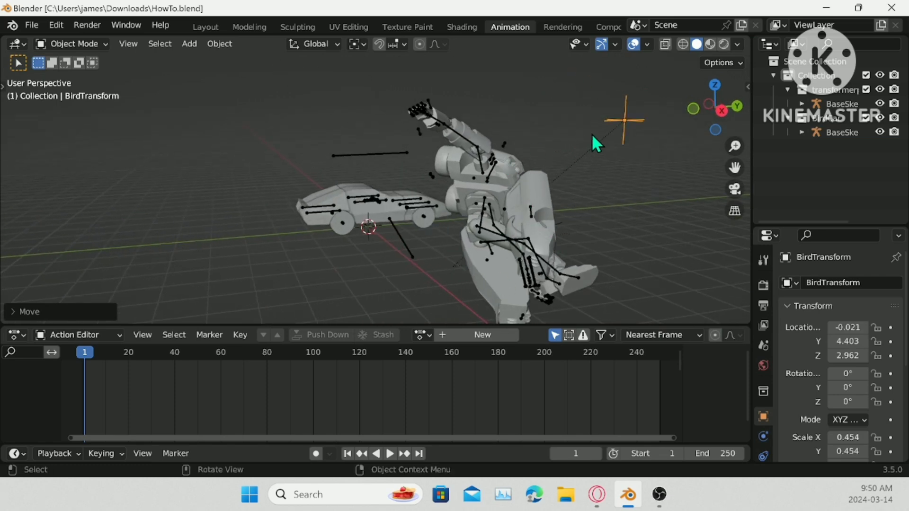
key(g)
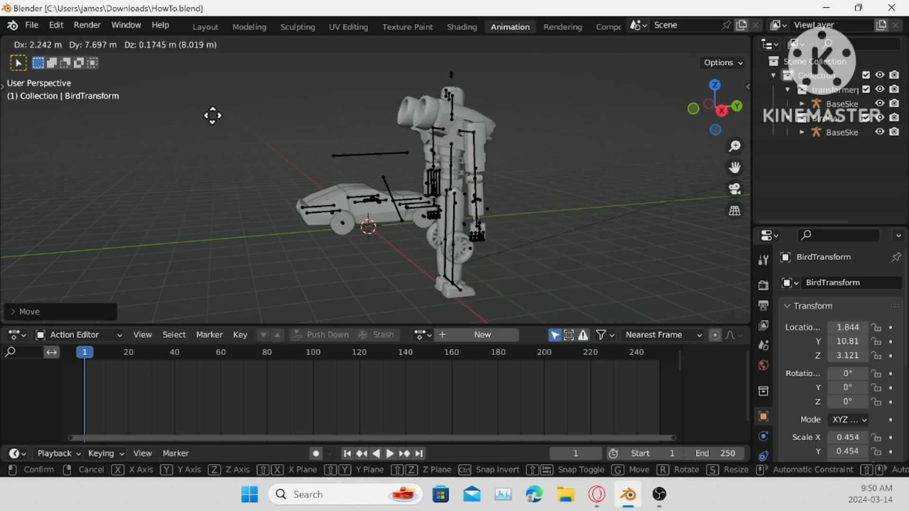
right_click(503, 123)
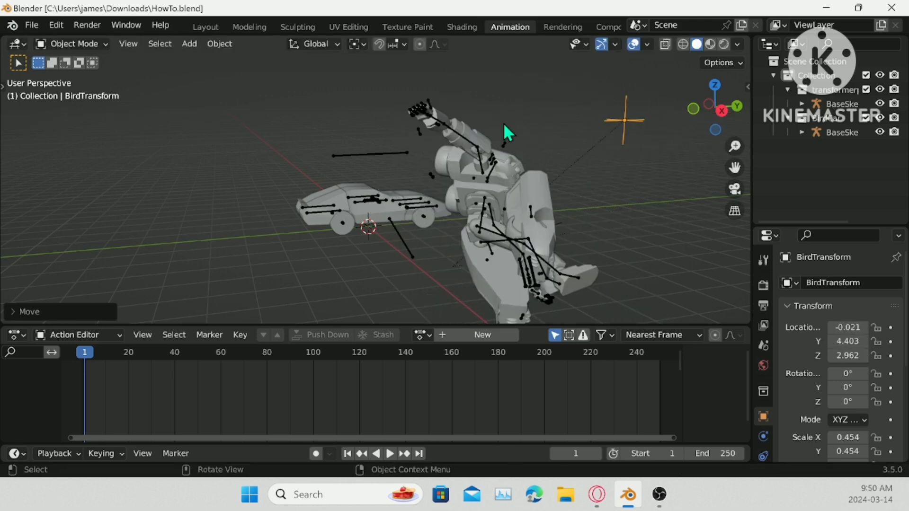
- Exclude the reference transformer's collection from the view and save the file
middle_drag(604, 152, 473, 144)
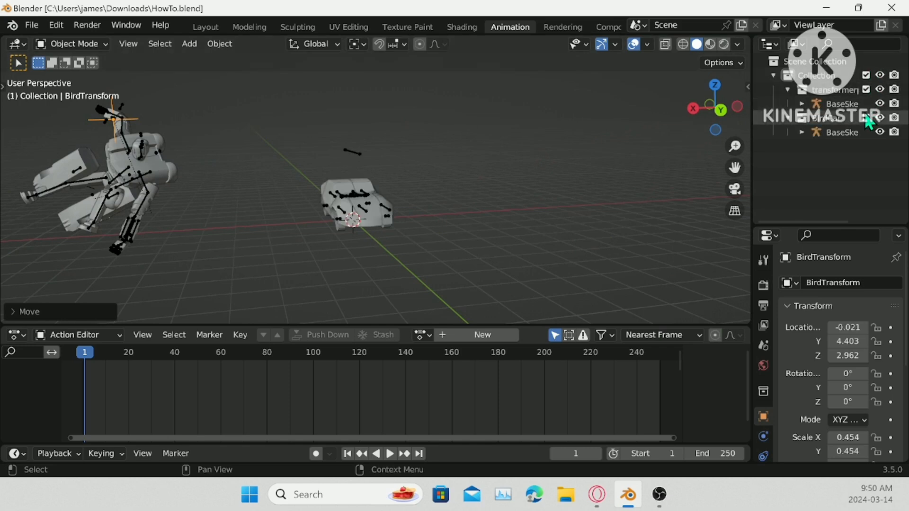
key(Delete)
scroll(396, 229, up, 3)
key(ctrl+s)
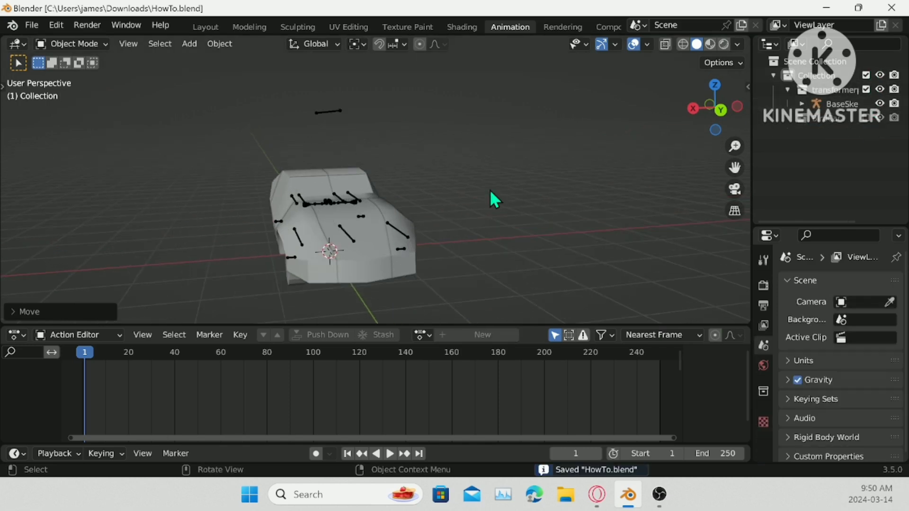
- Put the car's BaseSkell armature in Pose Mode and set the current frame to 5
click(400, 233)
click(64, 44)
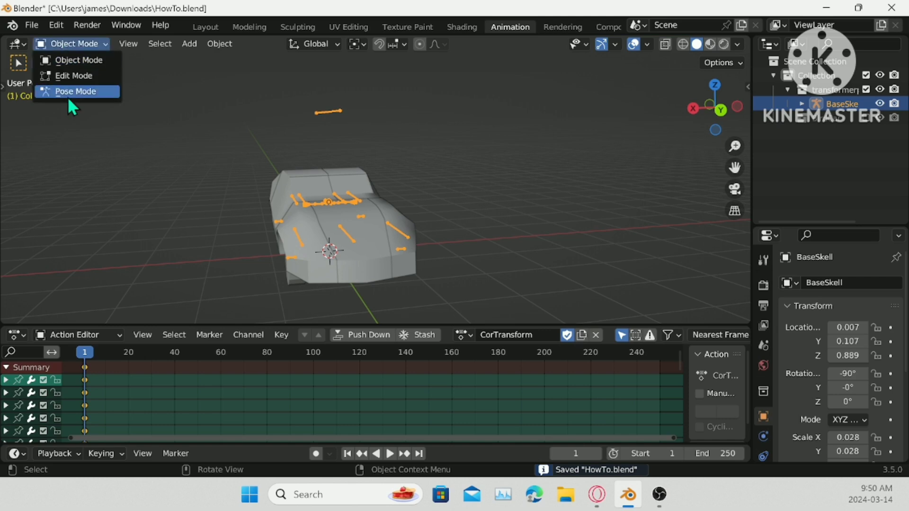
click(67, 93)
middle_drag(430, 162, 557, 207)
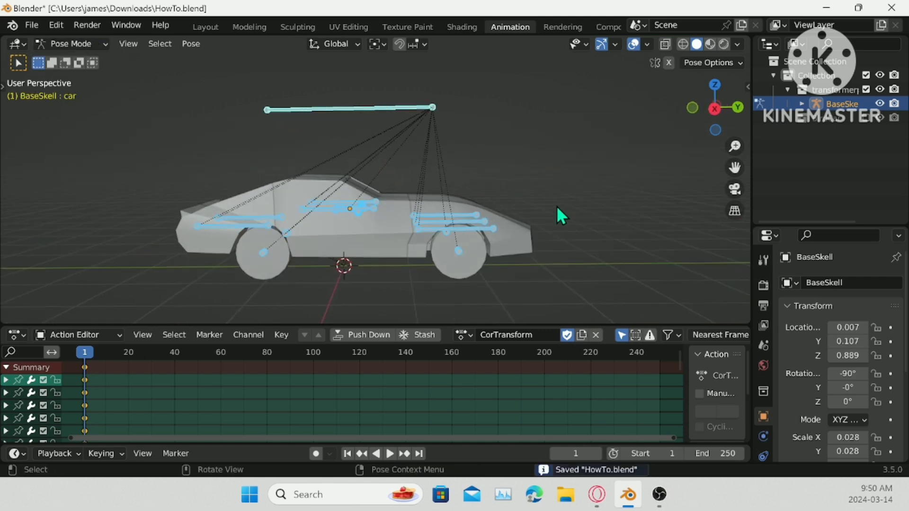
middle_drag(95, 367, 413, 364)
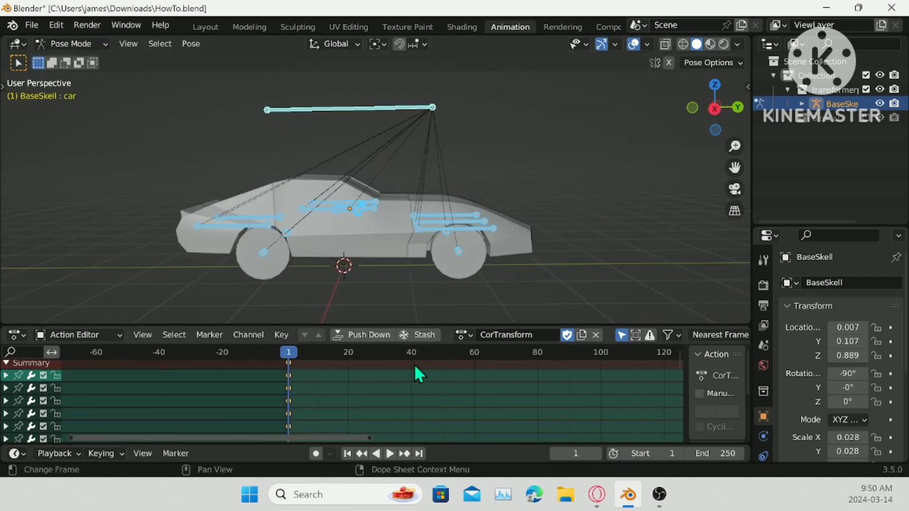
scroll(329, 385, up, 4)
middle_drag(328, 385, 272, 373)
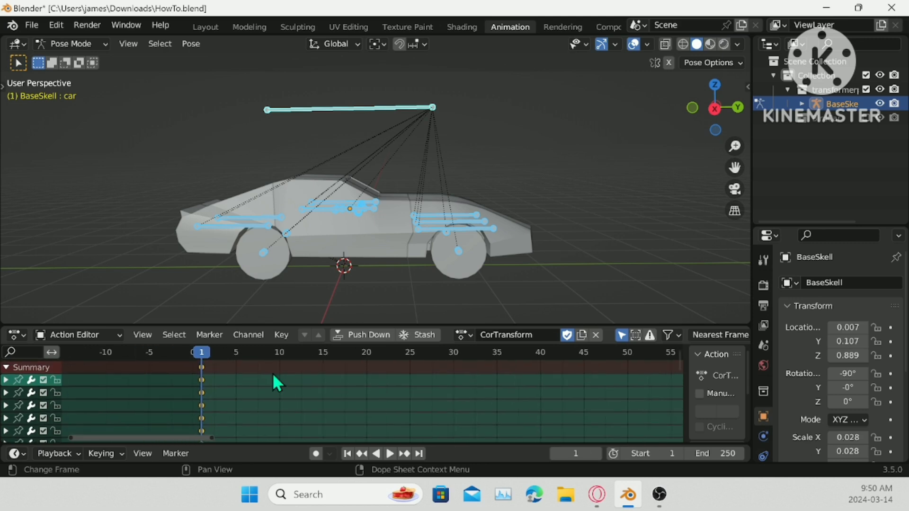
drag(204, 355, 236, 355)
- Raise the bones pelvis.011 and pelvis.012 at the car's front about 0.21 m along global Z at frame 5
middle_drag(383, 231, 415, 250)
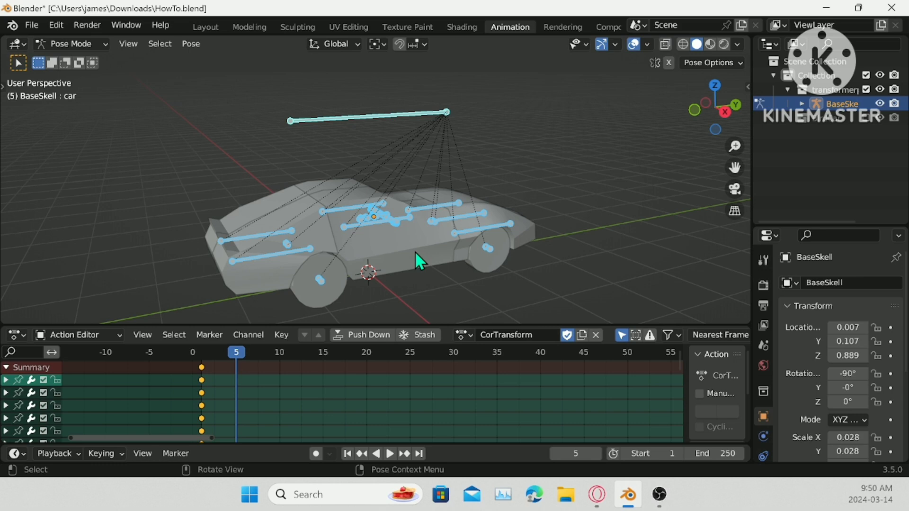
mouse_move(414, 251)
middle_down()
mouse_move(499, 257)
mouse_move(412, 248)
middle_up()
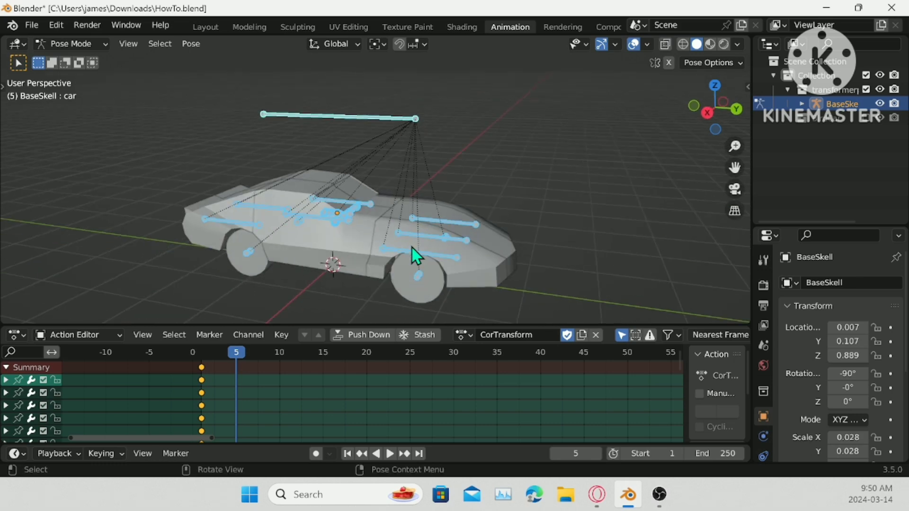
scroll(415, 247, up, 4)
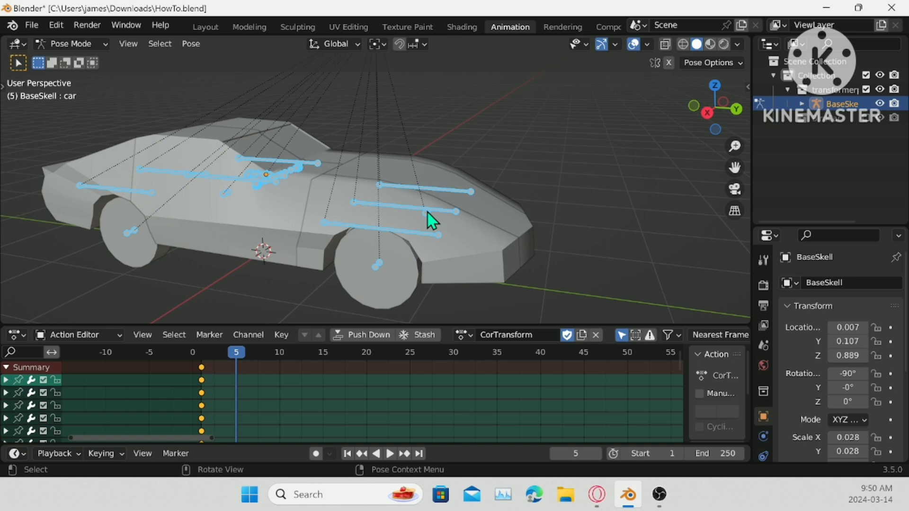
click(426, 212)
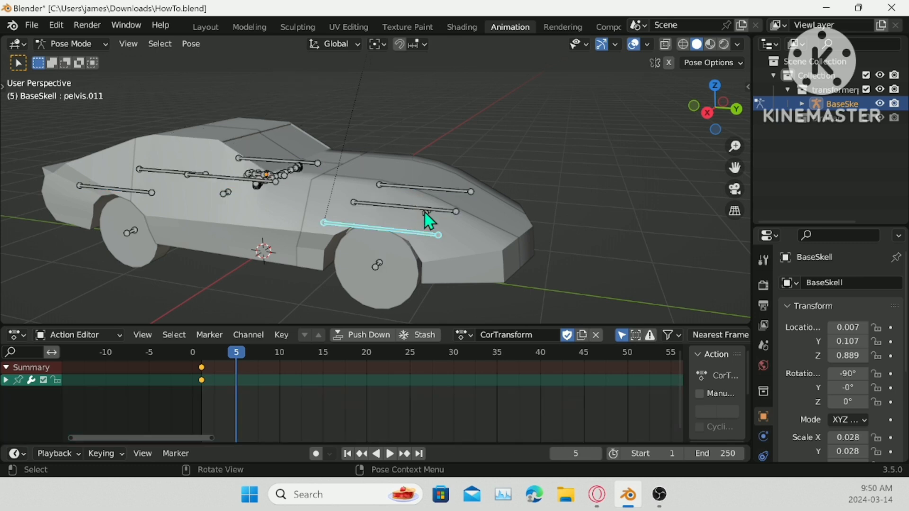
shift+click(436, 189)
key(g)
key(z)
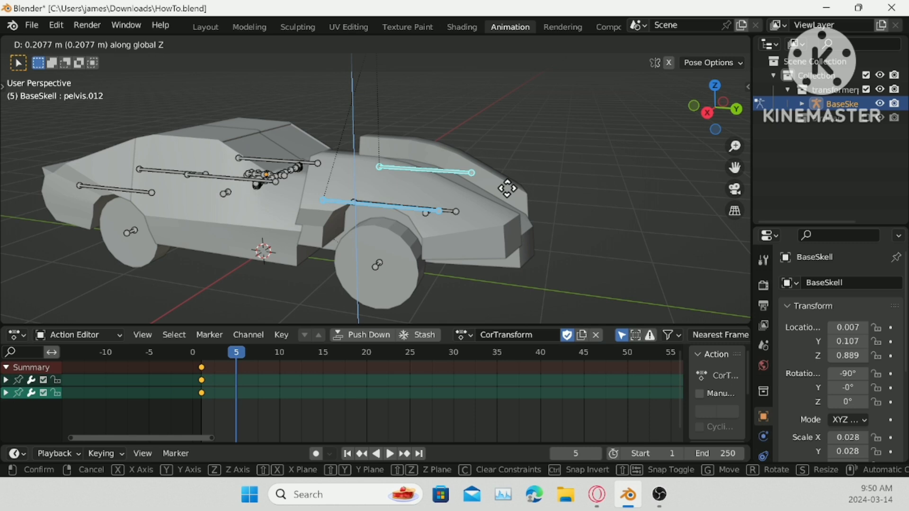
click(507, 189)
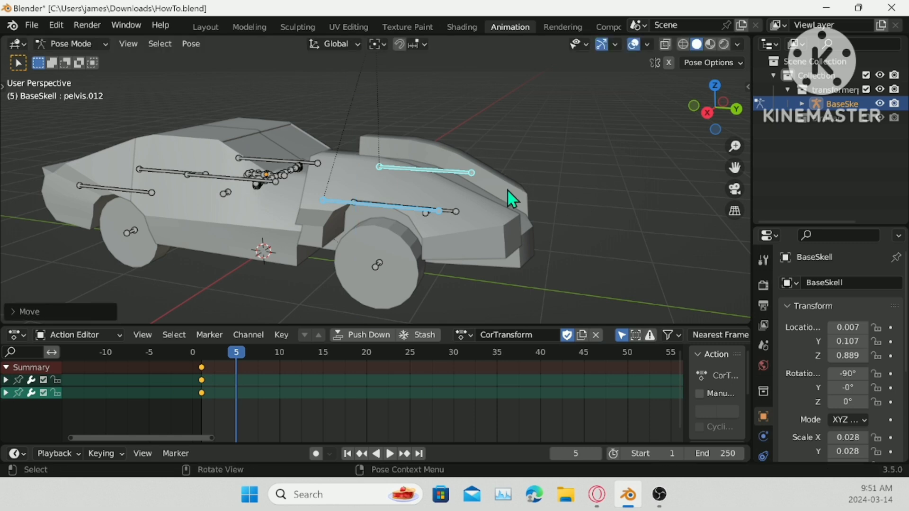
- Duplicate the frame 1 keyframes of all bones to frame 5
key(a)
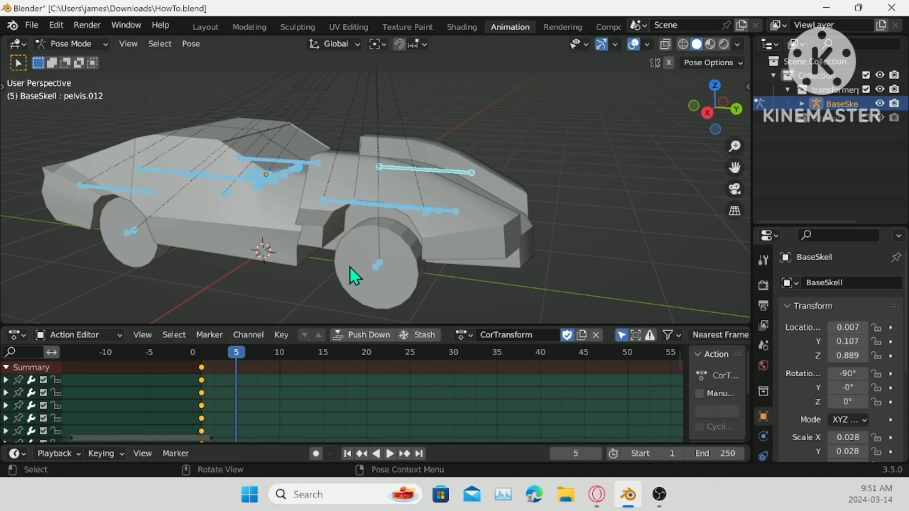
drag(171, 370, 226, 434)
key(shift+d)
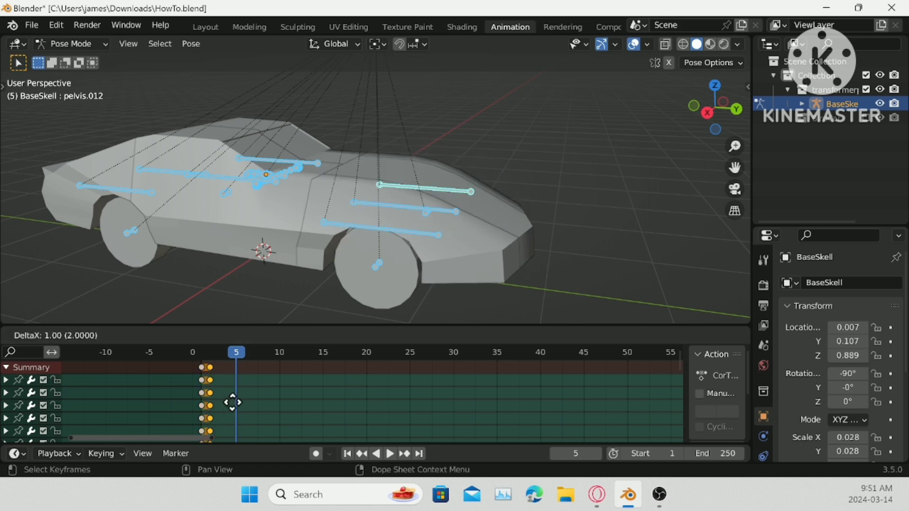
click(247, 379)
- At frame 10, raise the front bones pelvis.011 and pelvis.012 about 0.19 m along global Z
drag(234, 348, 279, 364)
click(418, 237)
shift+click(434, 192)
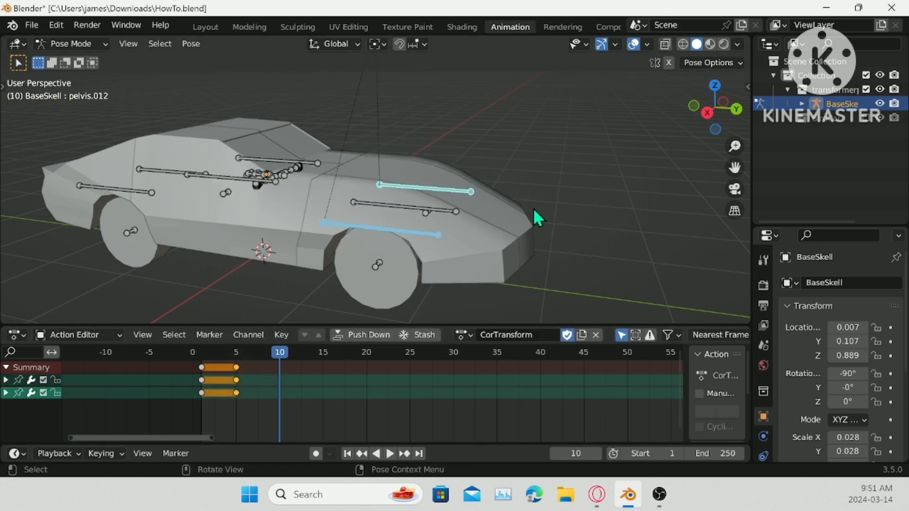
key(g)
key(z)
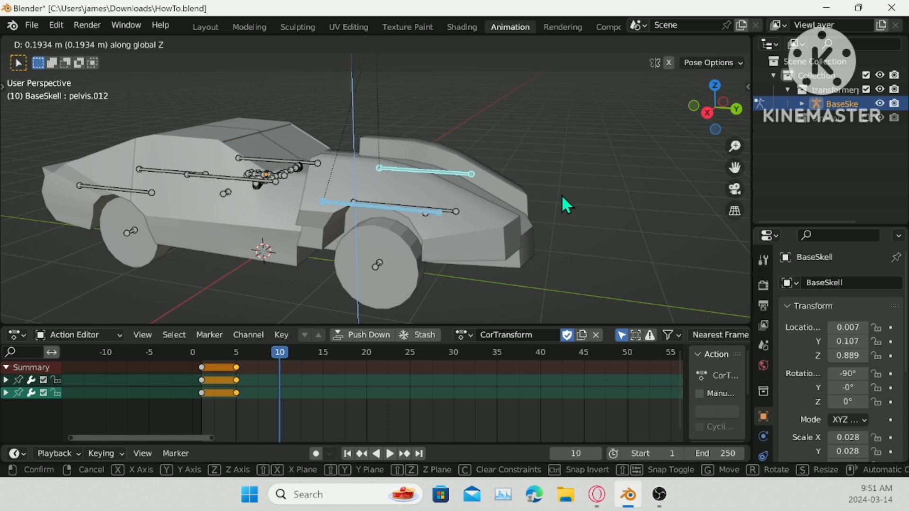
click(562, 195)
- Insert a keyframe for all bones of the armature at frame 10
key(a)
key(i)
click(559, 150)
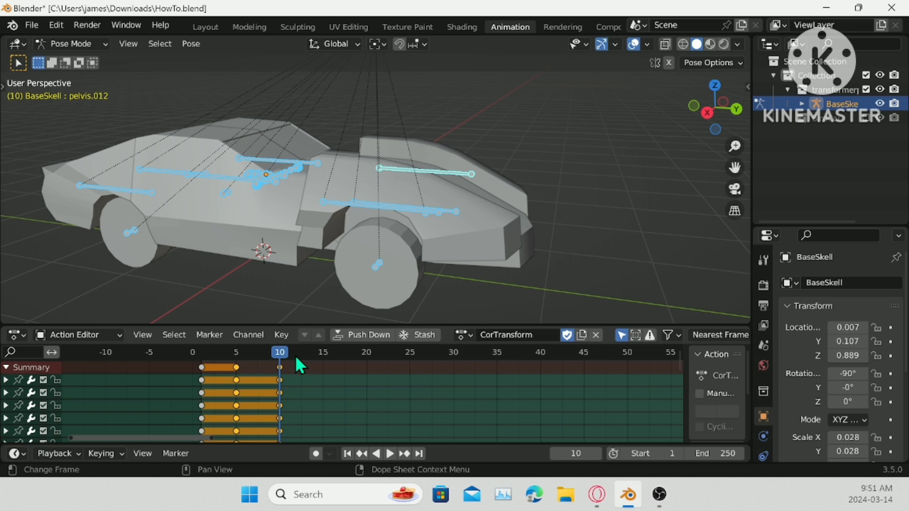
- Enable the reference transformer's collection again and return to Object Mode
scroll(506, 171, down, 12)
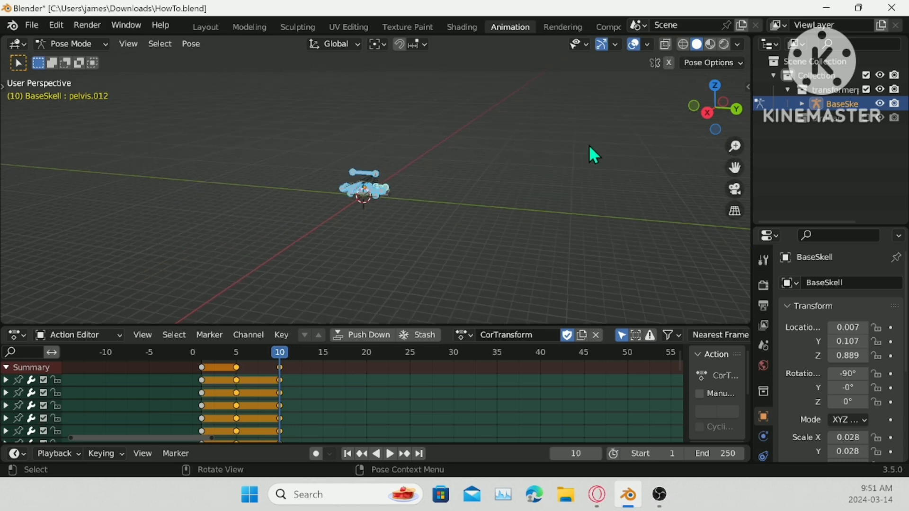
click(870, 127)
scroll(562, 186, up, 5)
click(70, 44)
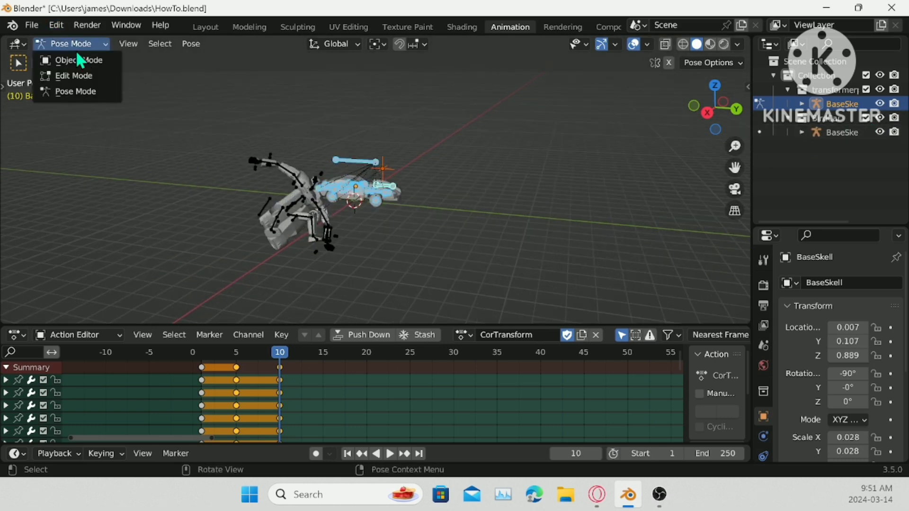
click(74, 61)
- Move the BirdTransform empty back and forth to study how the reference car unfolds into a robot
middle_drag(214, 134, 425, 158)
click(411, 169)
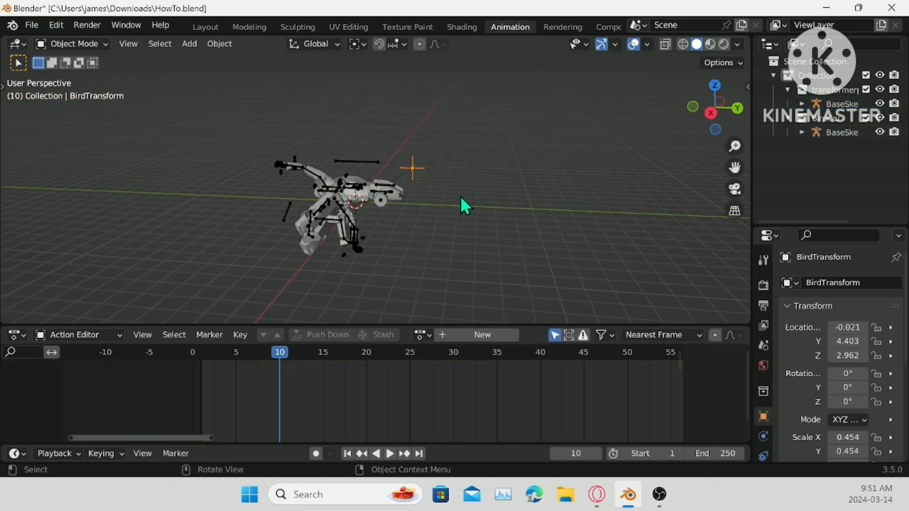
key(g)
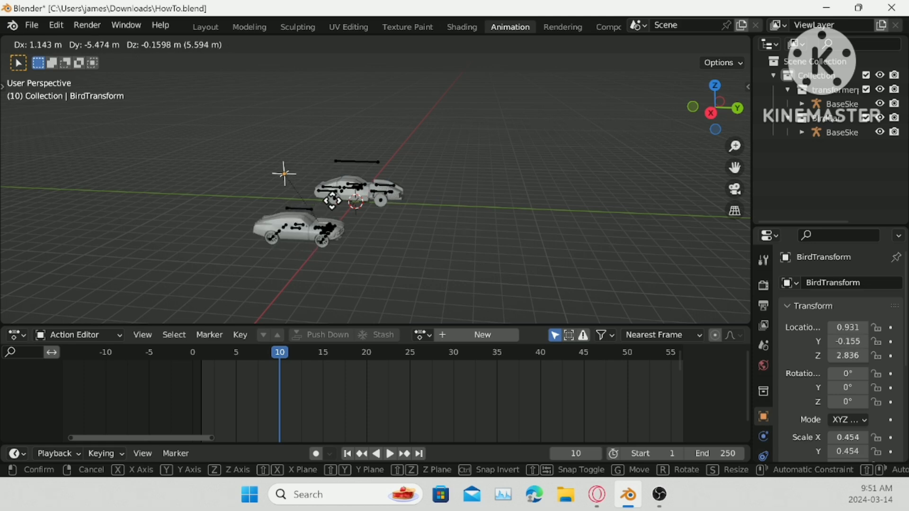
click(367, 217)
scroll(388, 199, up, 5)
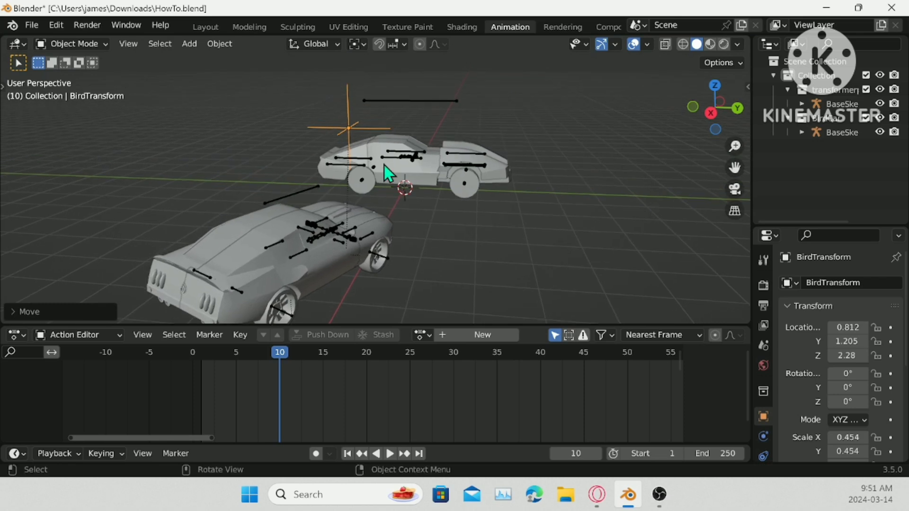
key(g)
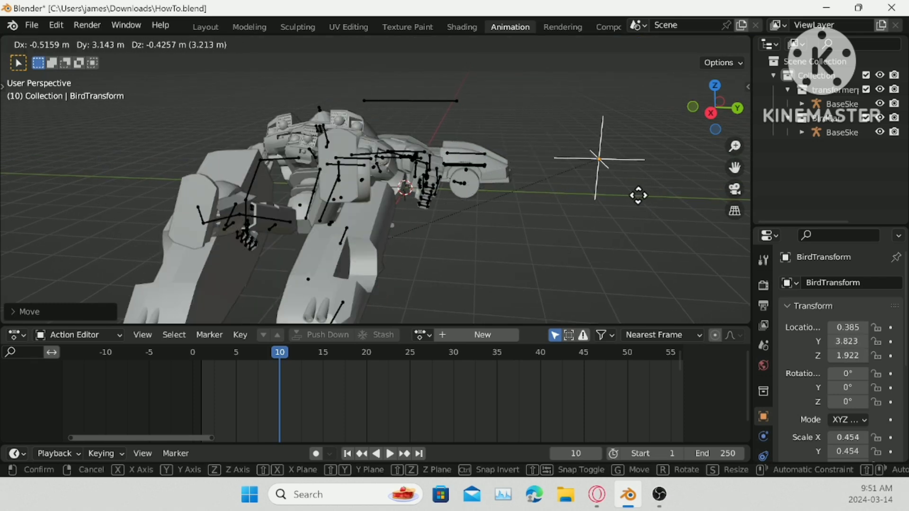
click(718, 215)
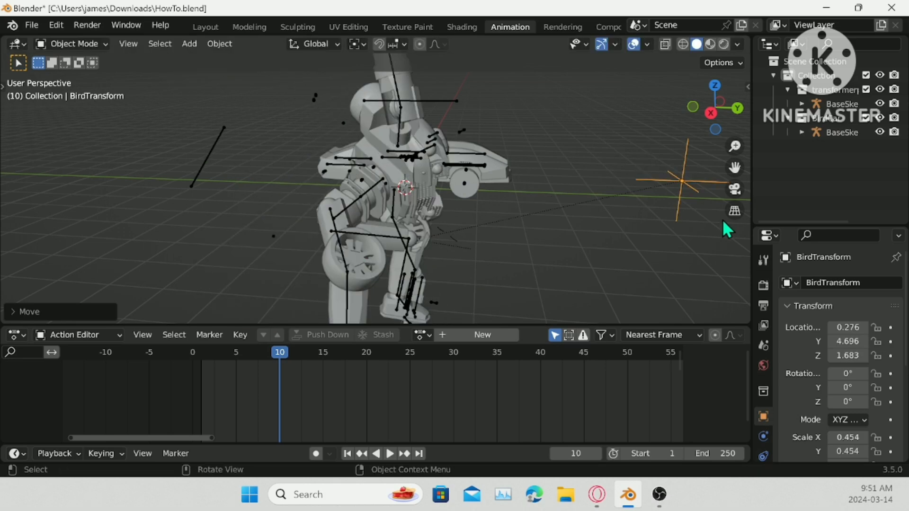
- Reposition the BirdTransform empty at about X 0.57, Y 3.83, Z 1.84 m and examine the reference robot's mid-transformation pose
middle_drag(598, 208, 557, 186)
key(g)
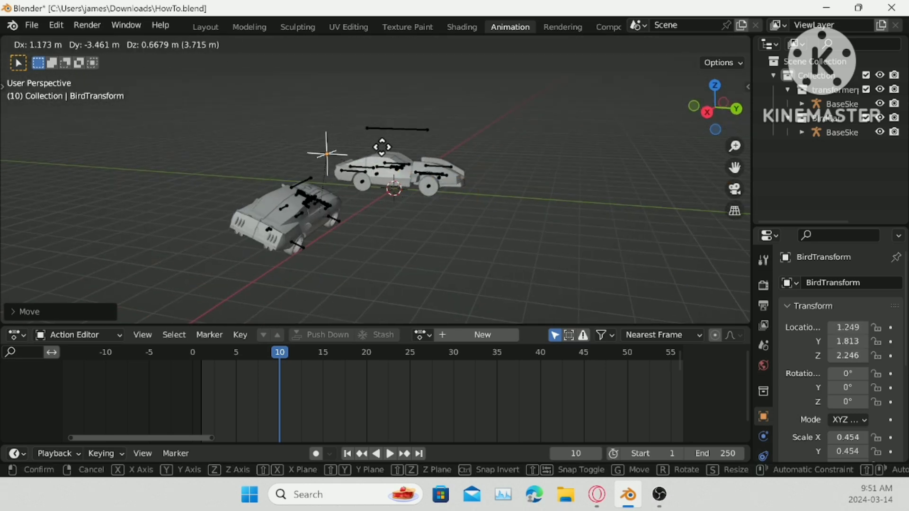
click(483, 167)
scroll(292, 166, up, 3)
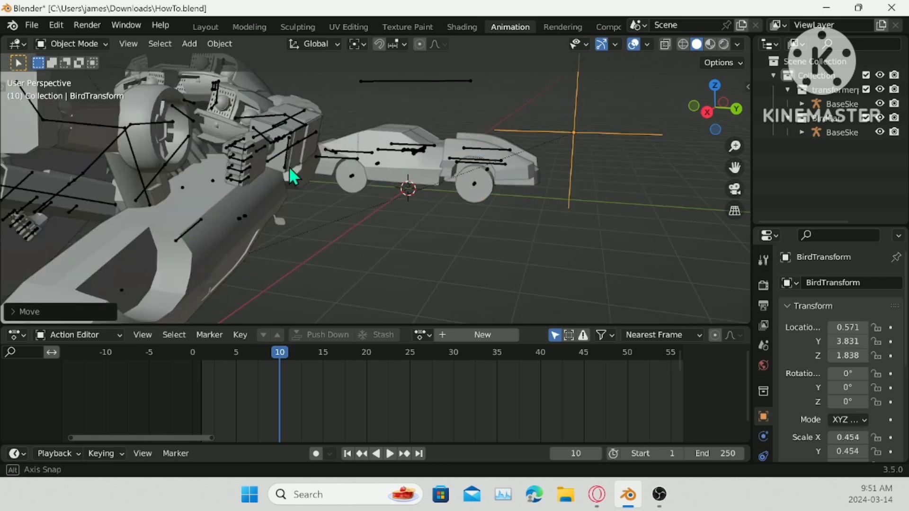
middle_drag(288, 166, 312, 192)
scroll(396, 266, down, 2)
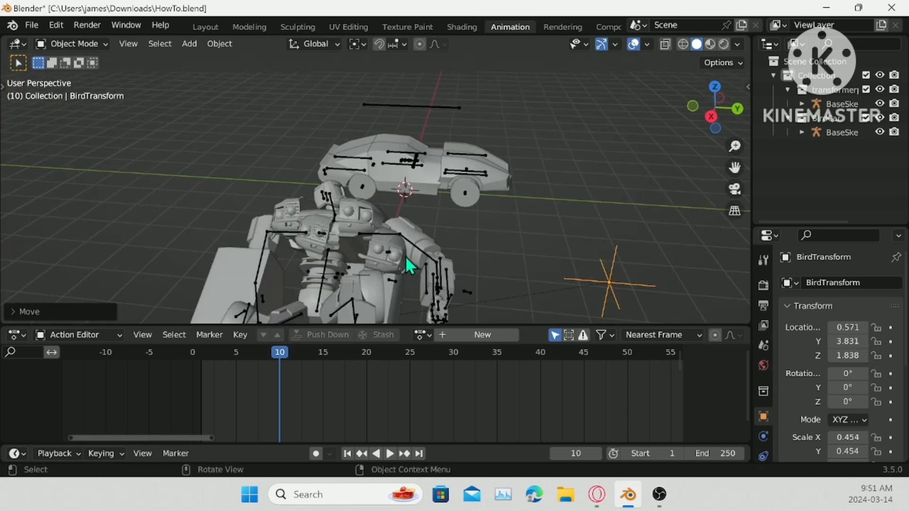
- Move the BirdTransform empty to about X 1.38, Y -0.44, Z 1.82 m to fold the reference robot back into its car
key(g)
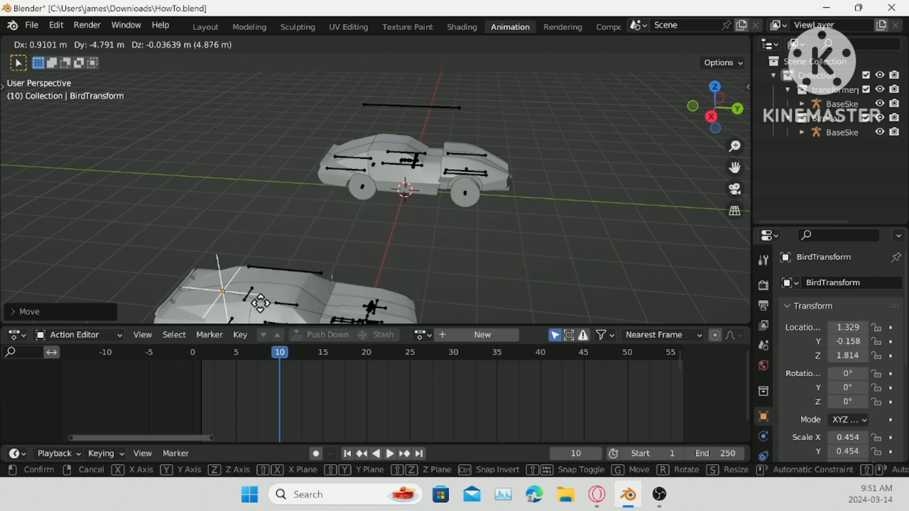
click(234, 314)
middle_drag(234, 314, 320, 198)
scroll(315, 190, up, 5)
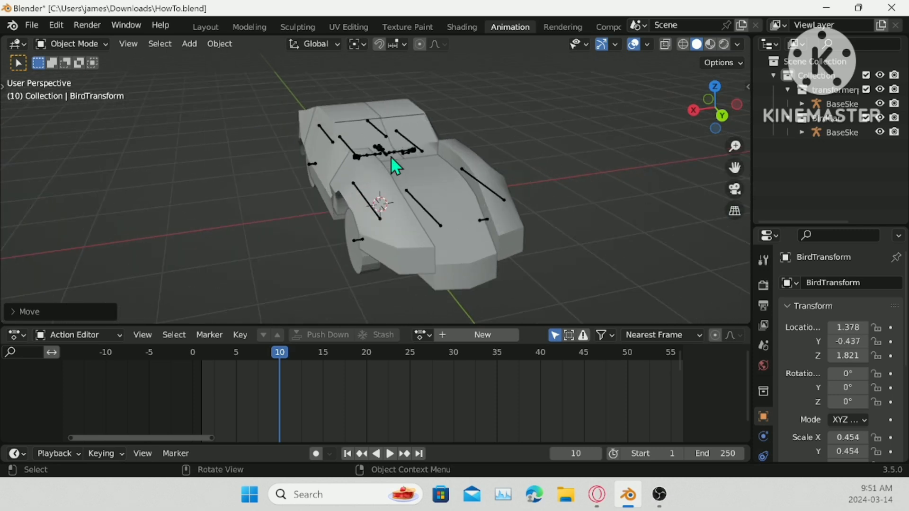
shift+middle_drag(453, 155, 551, 161)
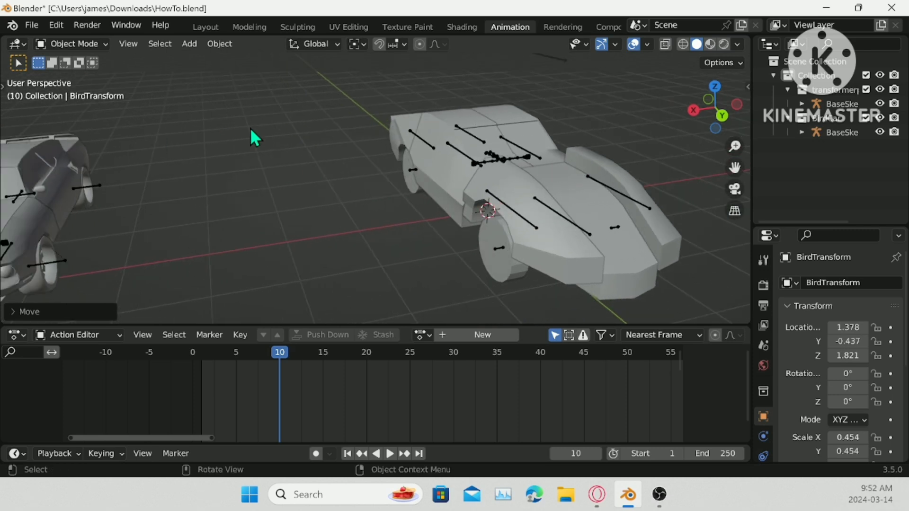
- Select the new car's armature at its front fender bone and switch to Pose Mode
middle_drag(281, 169, 424, 201)
scroll(423, 201, up, 4)
click(423, 199)
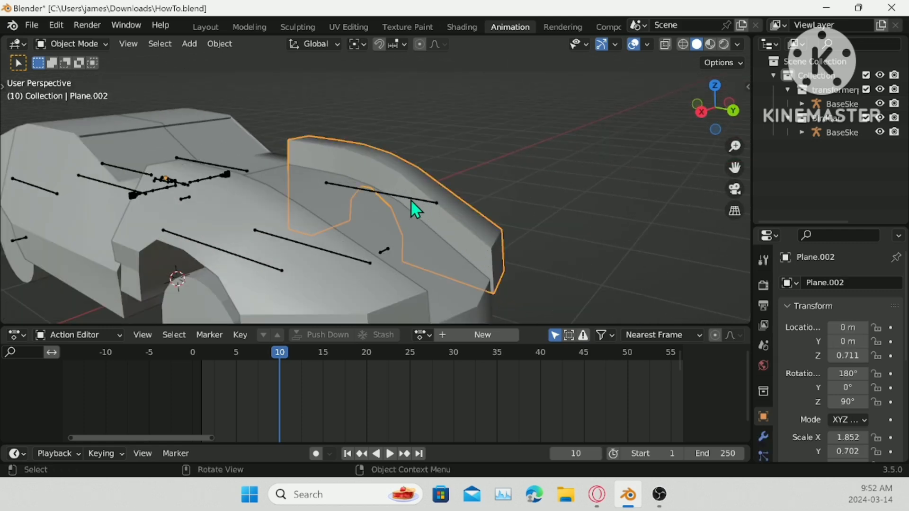
click(410, 199)
click(86, 45)
click(87, 90)
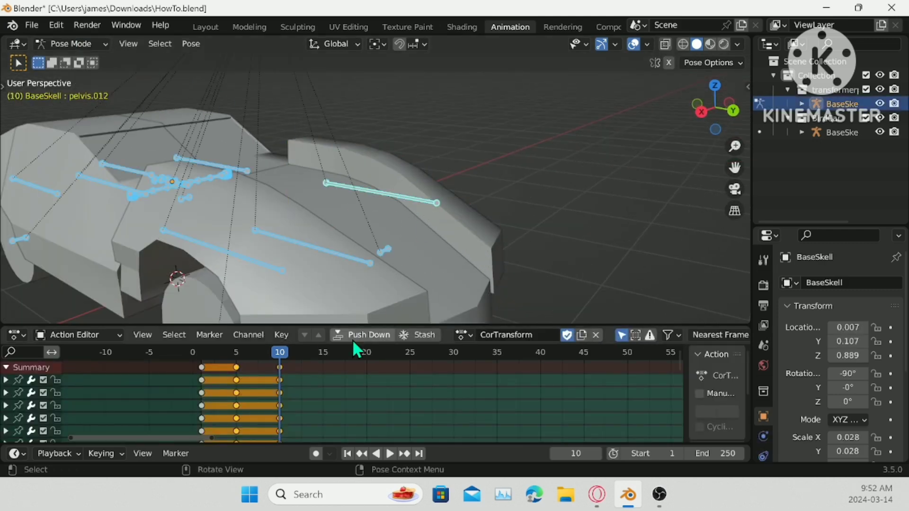
- Preview the action from frame 0 and insert a keyframe for all bones at frame 15
drag(288, 352, 199, 354)
middle_drag(223, 195, 280, 194)
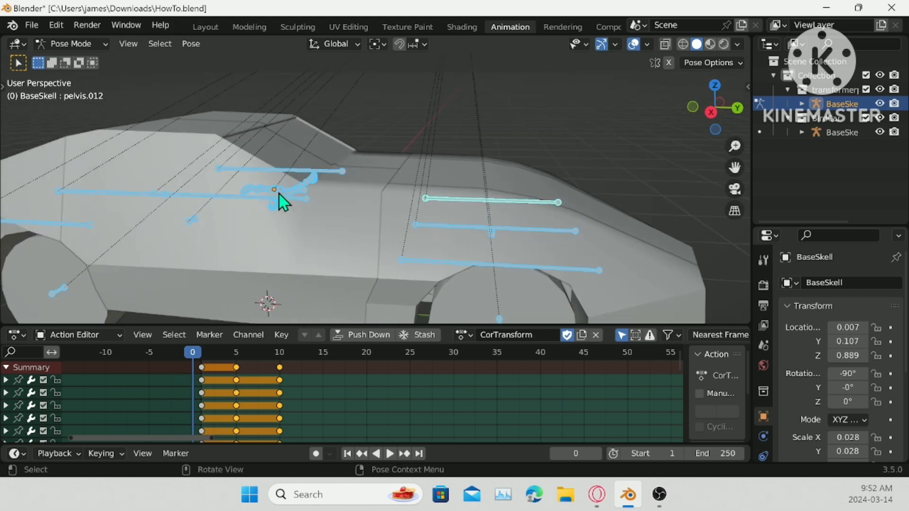
key(space)
key(space)
click(322, 352)
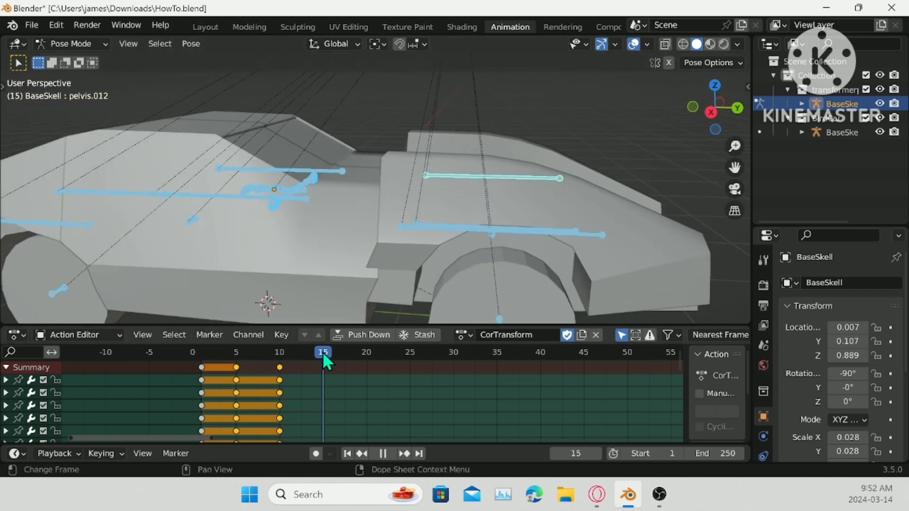
drag(306, 355, 324, 367)
right_click(509, 89)
click(510, 92)
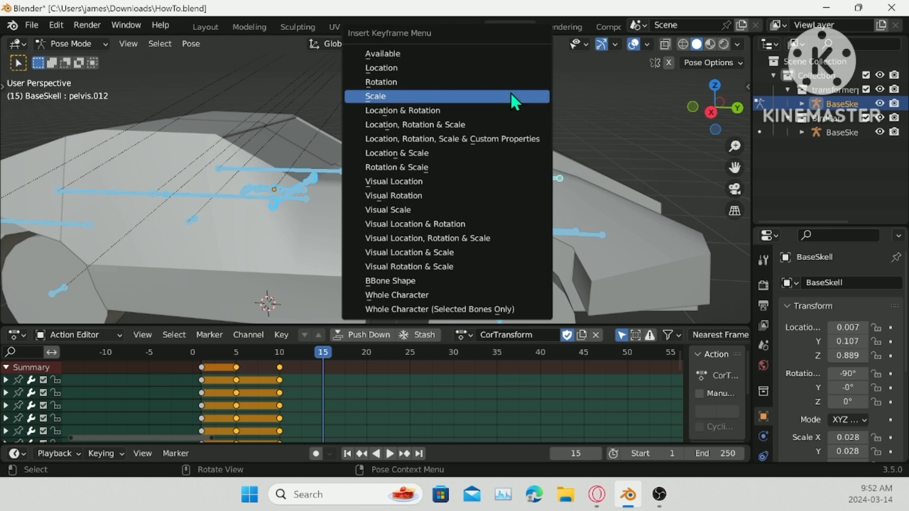
click(496, 113)
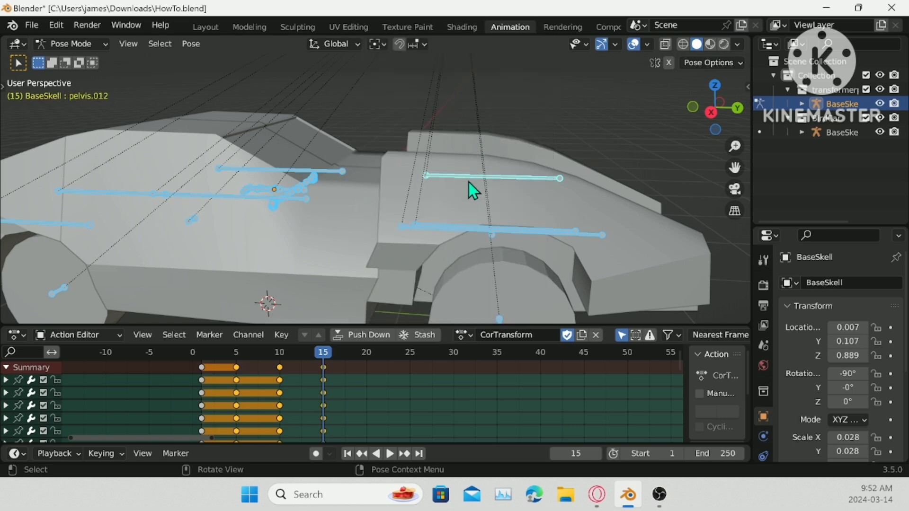
- Hide the reference transformer's collection and isolate the selection to the front fender and hood bones in the right orthographic view
middle_drag(509, 194, 433, 197)
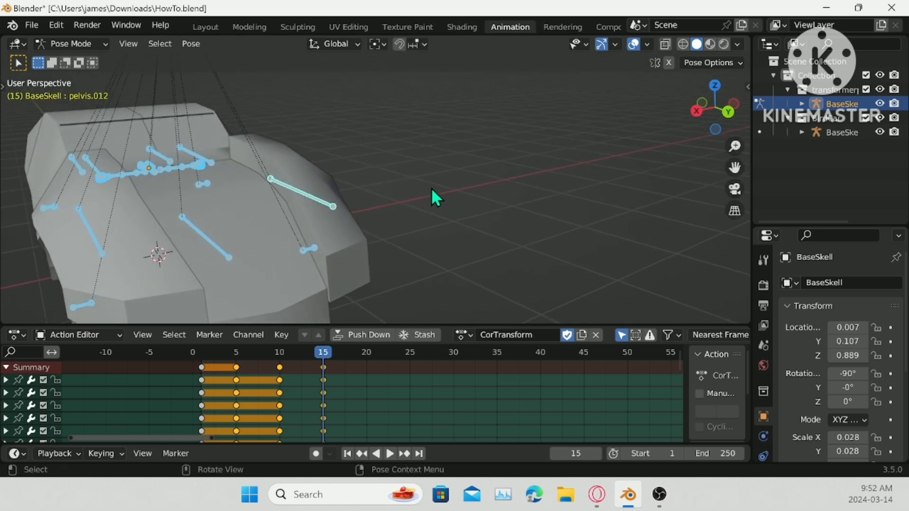
middle_drag(296, 197, 371, 164)
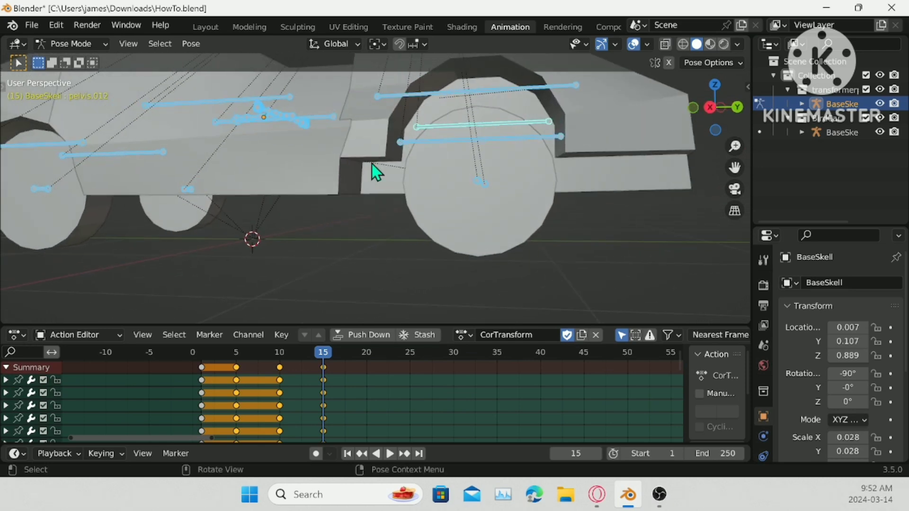
click(709, 107)
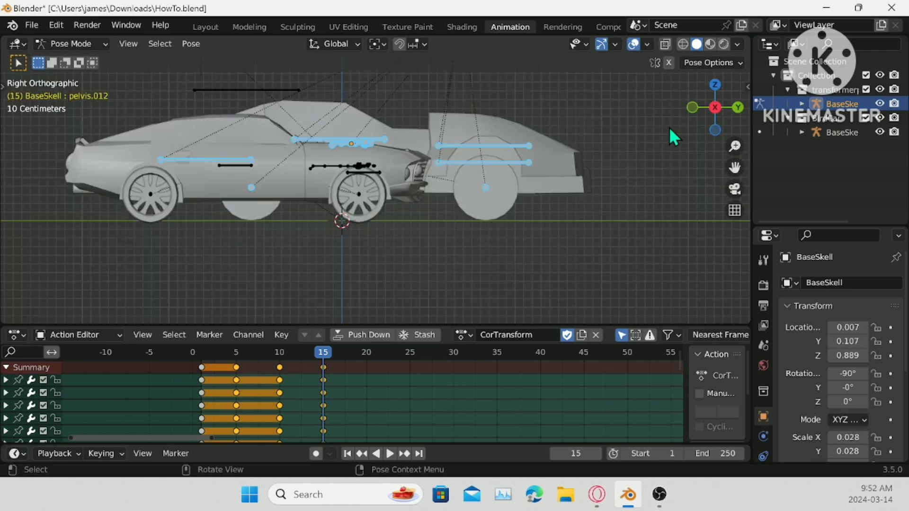
click(878, 118)
scroll(490, 199, up, 4)
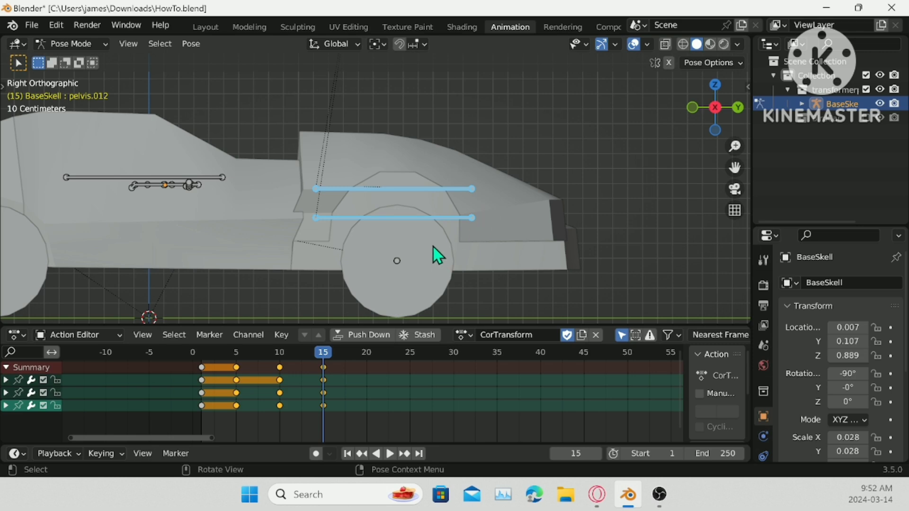
- Rotate the front fender and hood bones about 10° nose-down at frame 20 and insert a keyframe for them
drag(324, 356, 203, 357)
key(space)
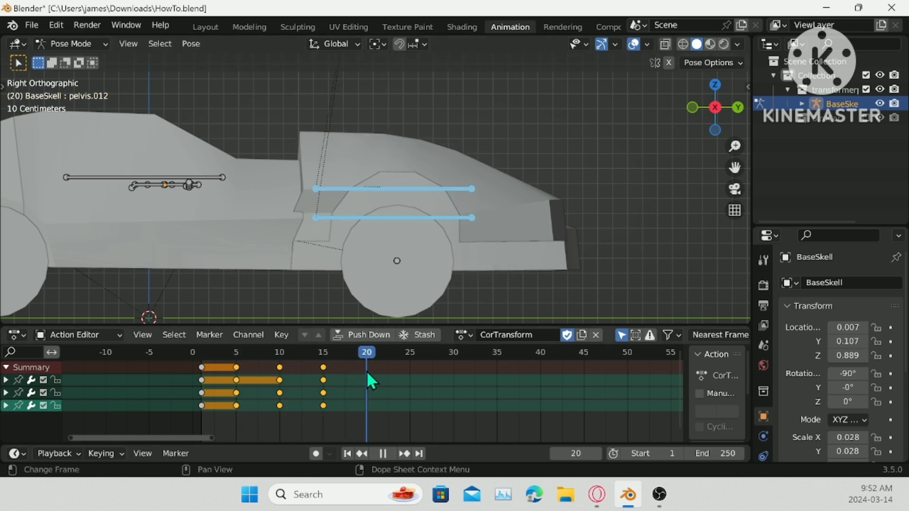
key(space)
key(r)
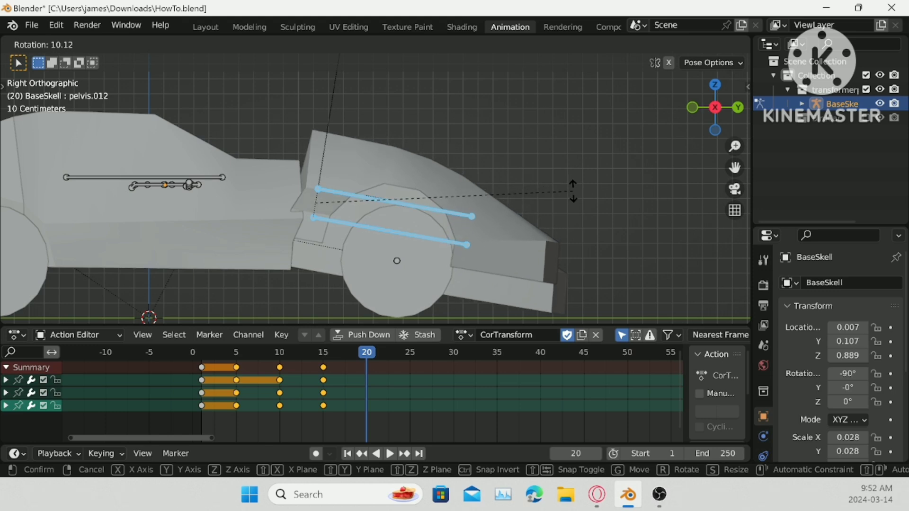
click(575, 193)
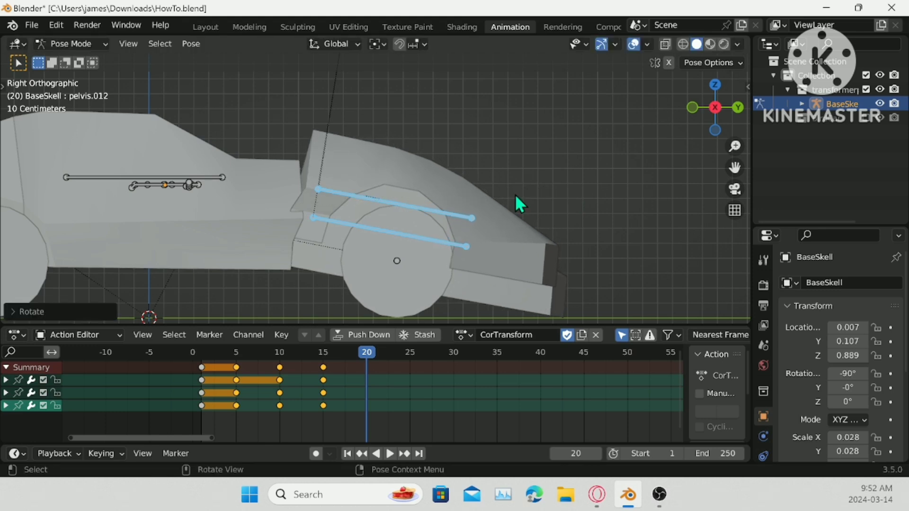
right_click(521, 144)
click(520, 144)
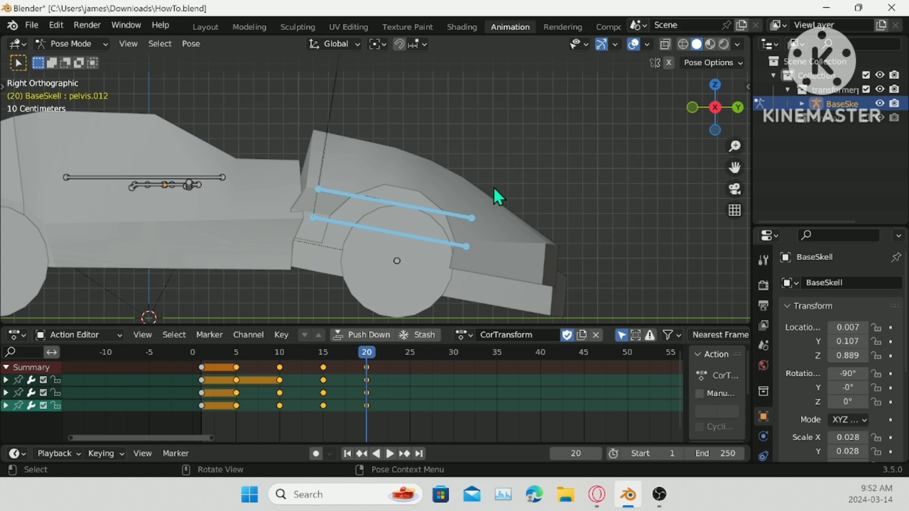
- Insert keyframes for all bones of the armature at frames 20 and 25
key(a)
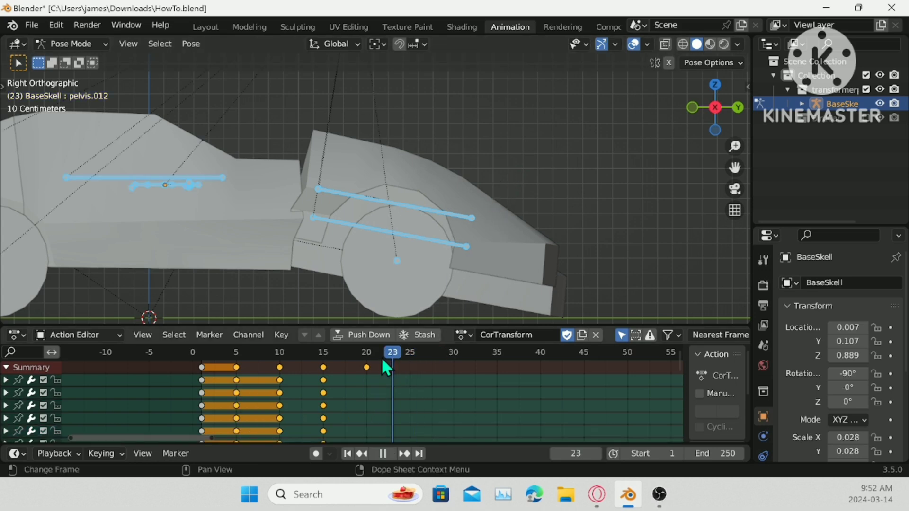
key(Escape)
key(i)
click(479, 178)
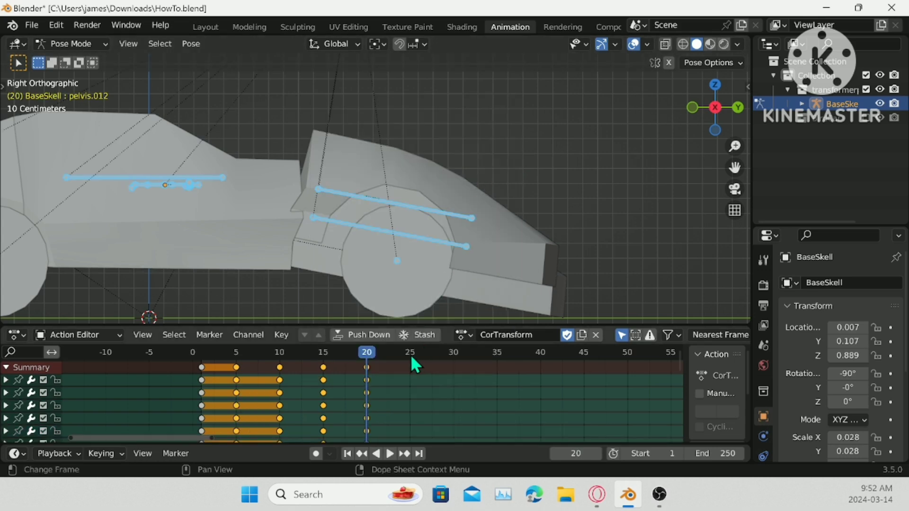
click(411, 353)
right_click(510, 171)
click(510, 171)
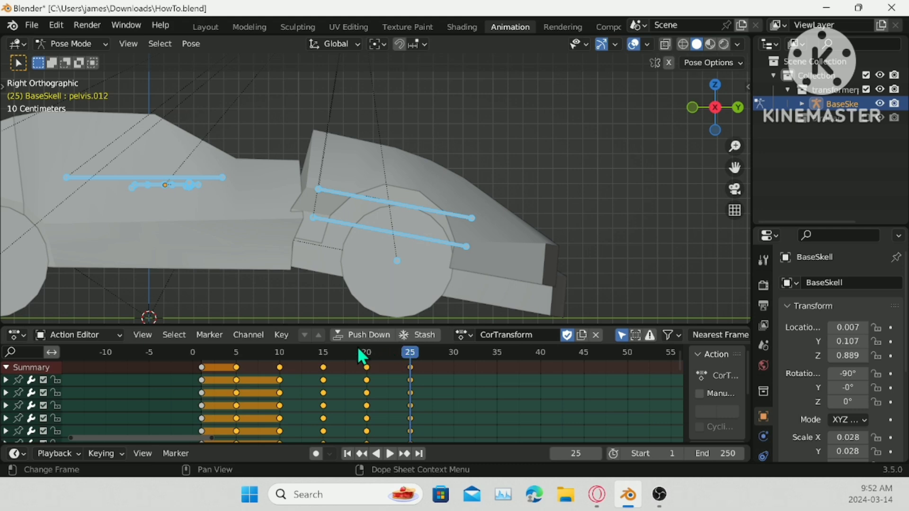
- Play back the action from frame 0 and check how the car's front section moves up to frame 25
drag(397, 356, 193, 354)
middle_drag(581, 138, 419, 198)
scroll(418, 200, down, 3)
key(space)
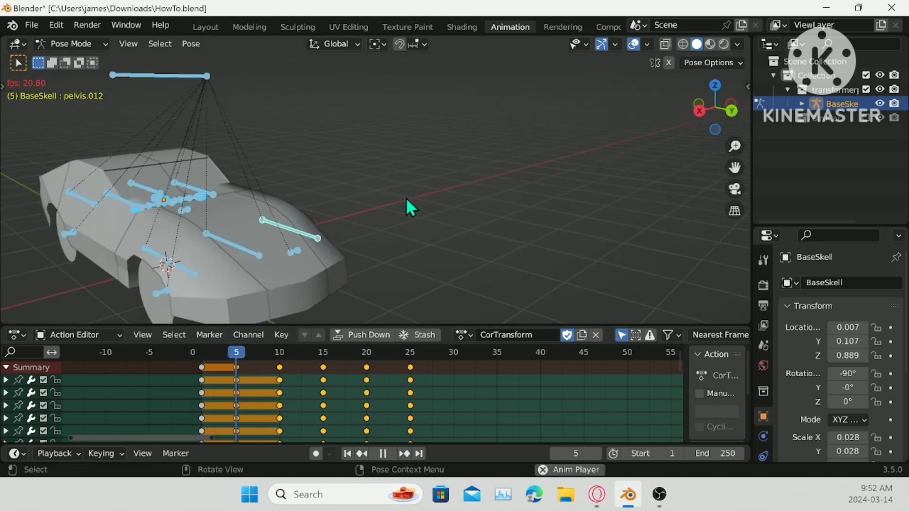
key(space)
middle_drag(351, 213, 451, 206)
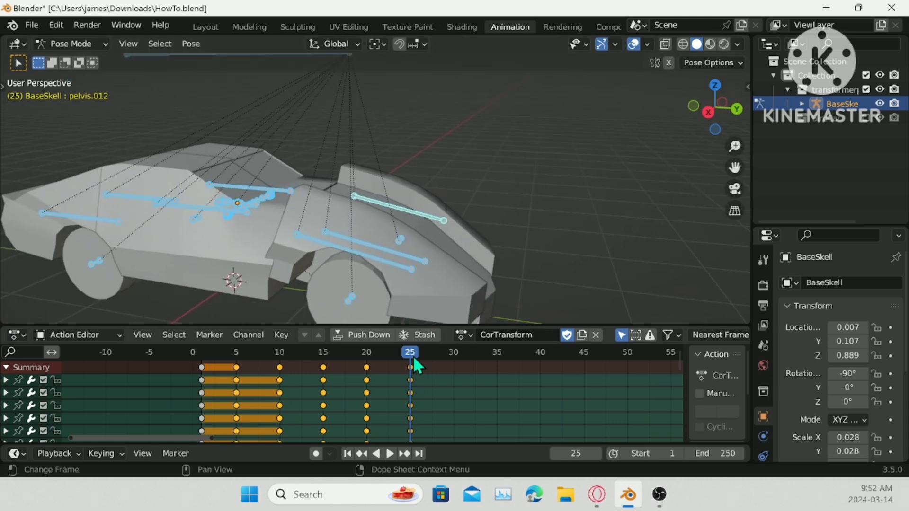
- Set the current frame of the action to 30
drag(411, 350, 450, 356)
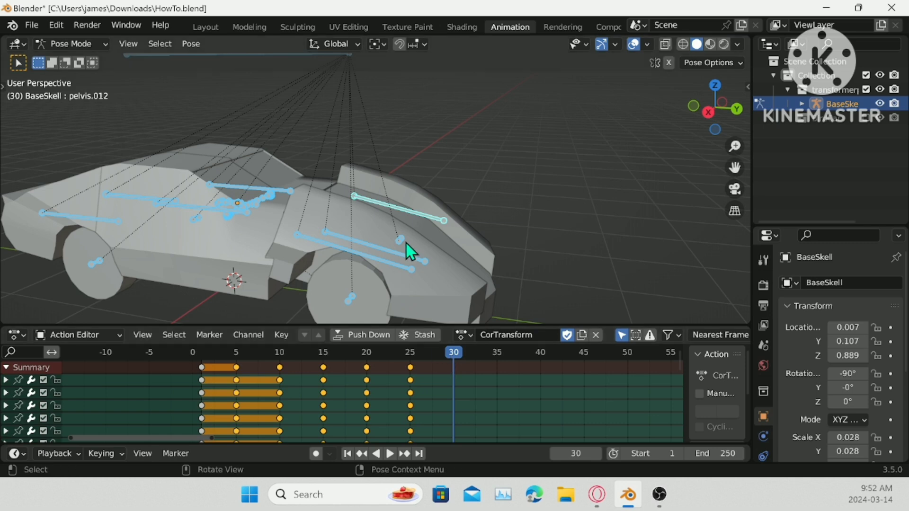
middle_drag(406, 243, 452, 236)
scroll(346, 219, up, 2)
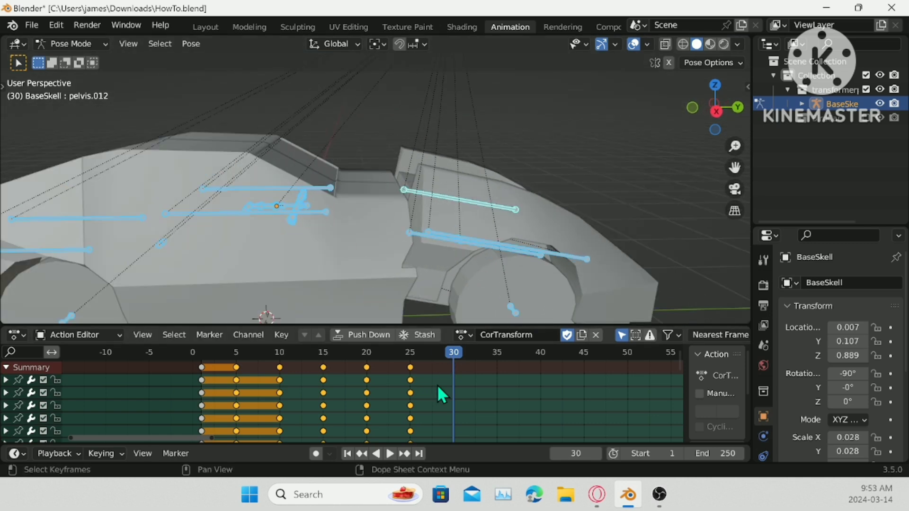
mouse_move(453, 359)
mouse_down()
mouse_move(358, 356)
mouse_move(454, 367)
mouse_up()
scroll(245, 250, up, 1)
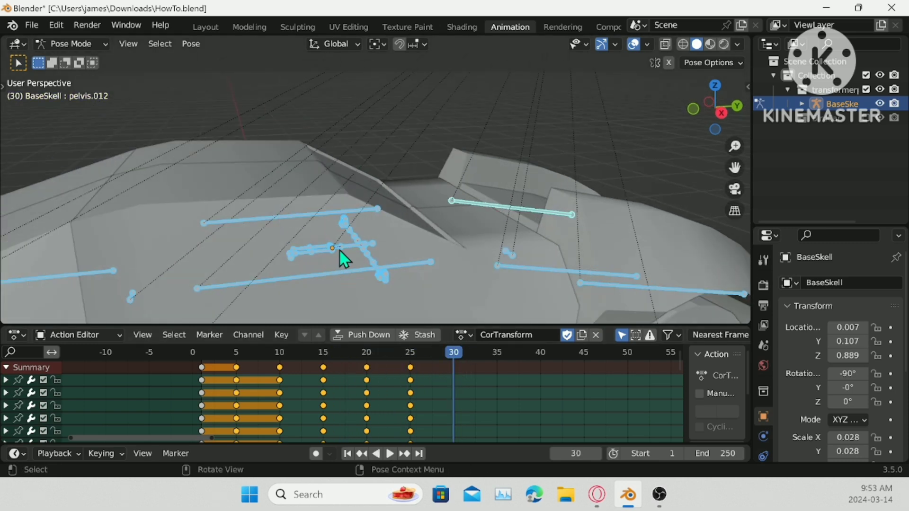
click(341, 251)
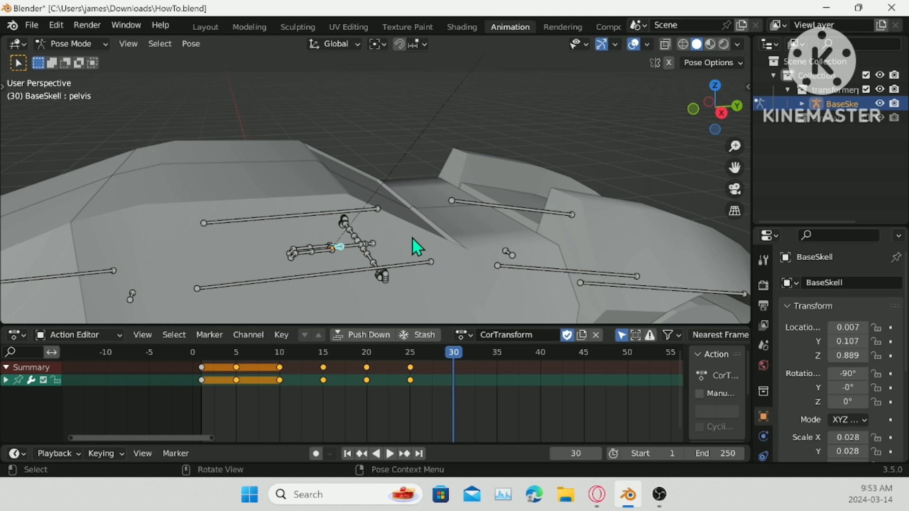
click(722, 116)
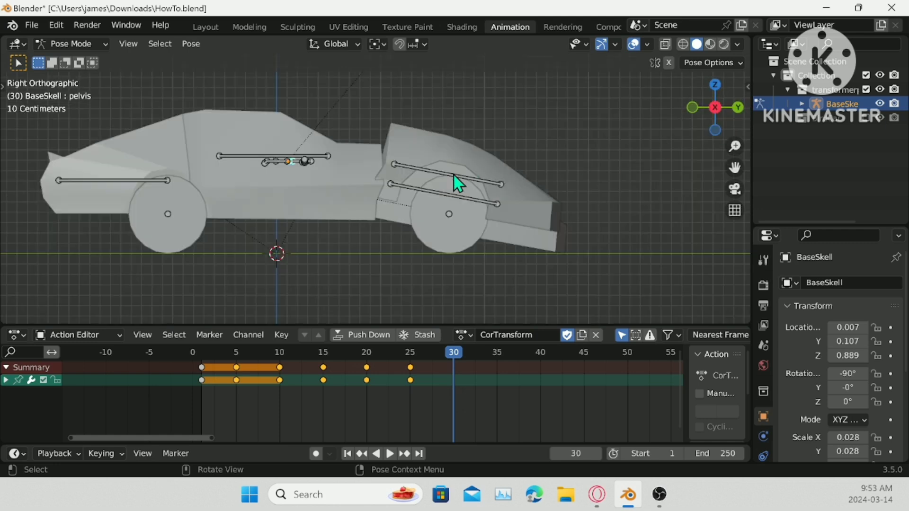
key(s)
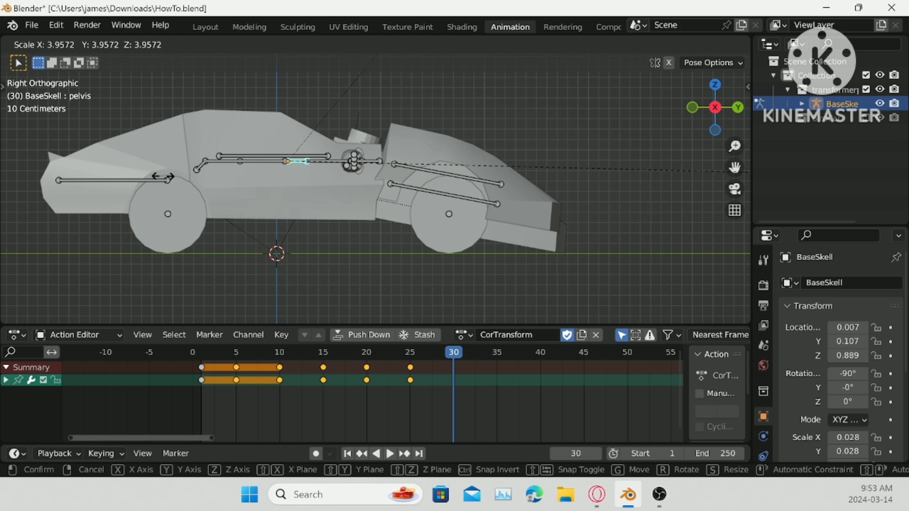
key(Escape)
- Insert a keyframe for all bones of the armature at frame 30
middle_drag(612, 172, 527, 195)
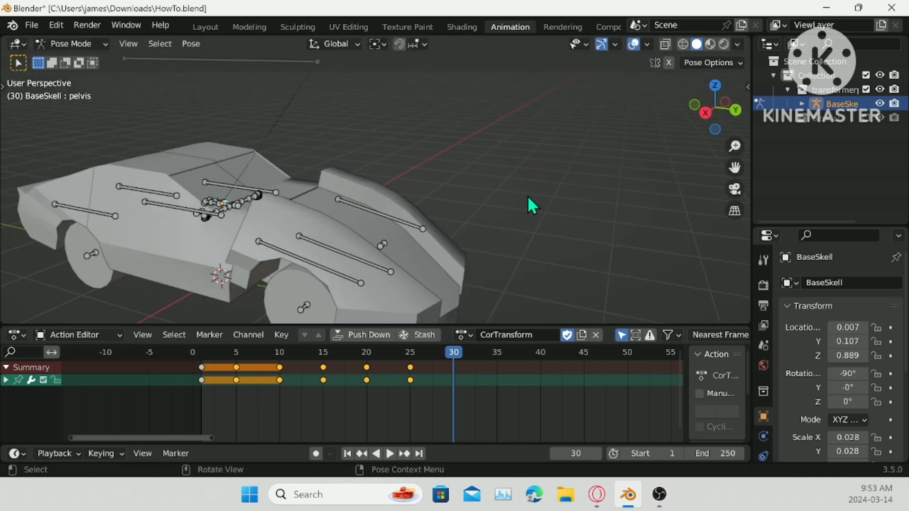
key(a)
right_click(513, 179)
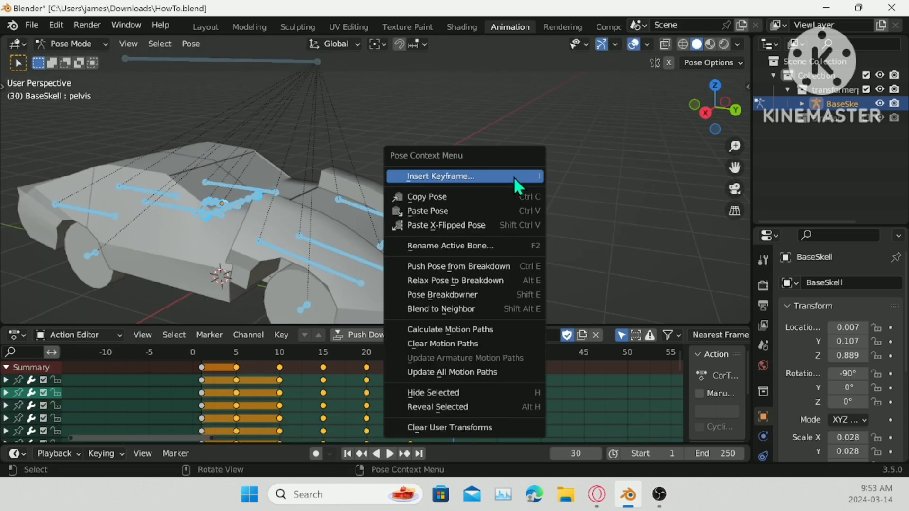
click(513, 178)
- Select both front wheel bones, scale them along global X to about 0.32, and insert a keyframe at frame 30
middle_drag(411, 251, 328, 209)
click(327, 208)
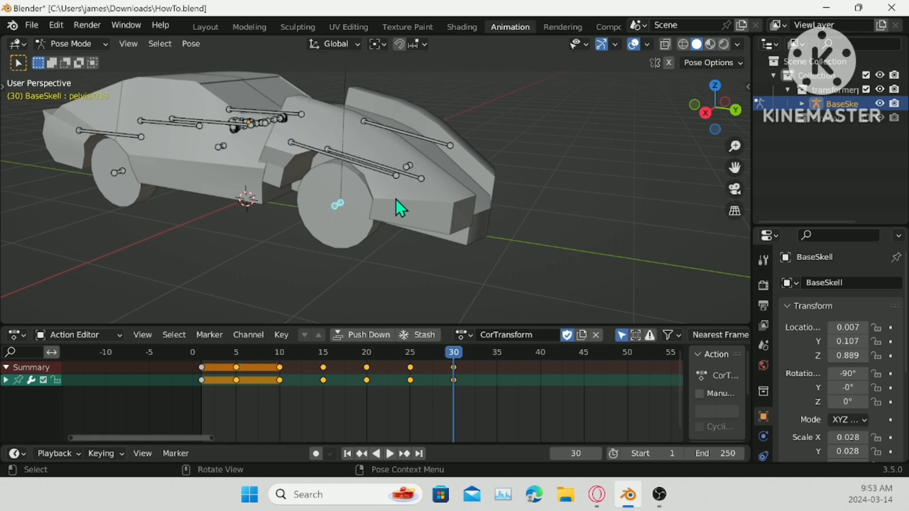
middle_drag(396, 199, 483, 321)
shift+click(294, 156)
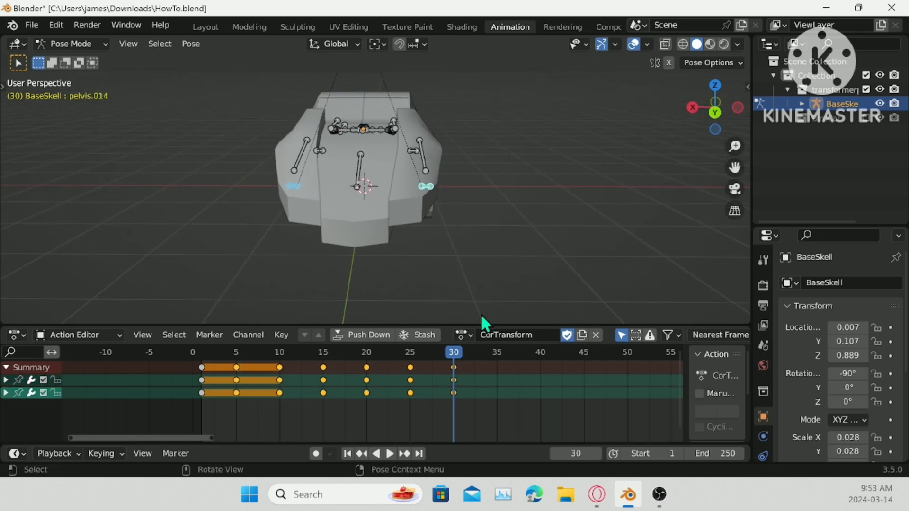
middle_drag(436, 286, 560, 263)
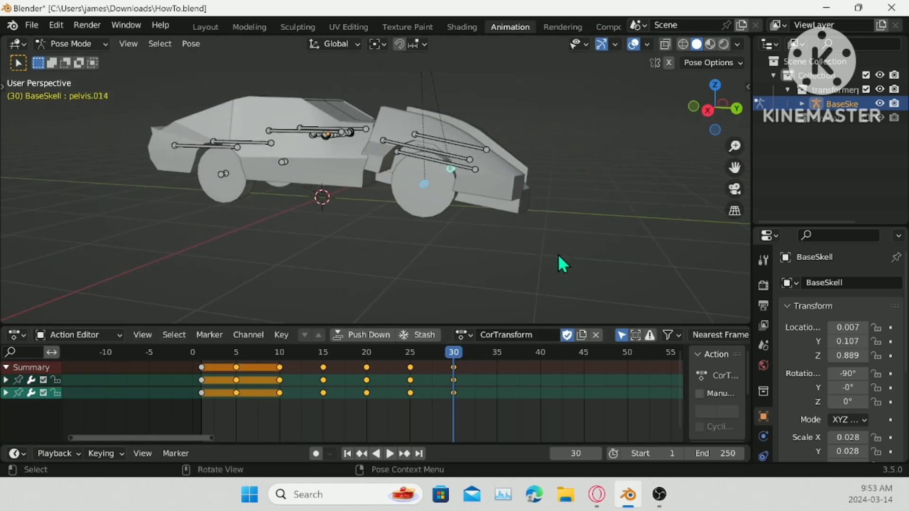
scroll(559, 262, up, 3)
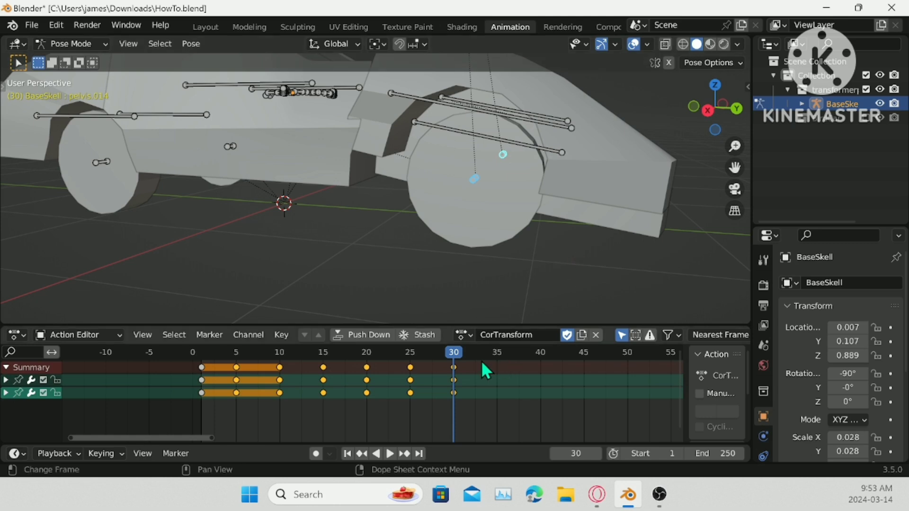
mouse_move(453, 356)
mouse_down()
mouse_move(341, 365)
mouse_move(453, 365)
mouse_up()
middle_drag(629, 166, 537, 132)
key(s)
key(x)
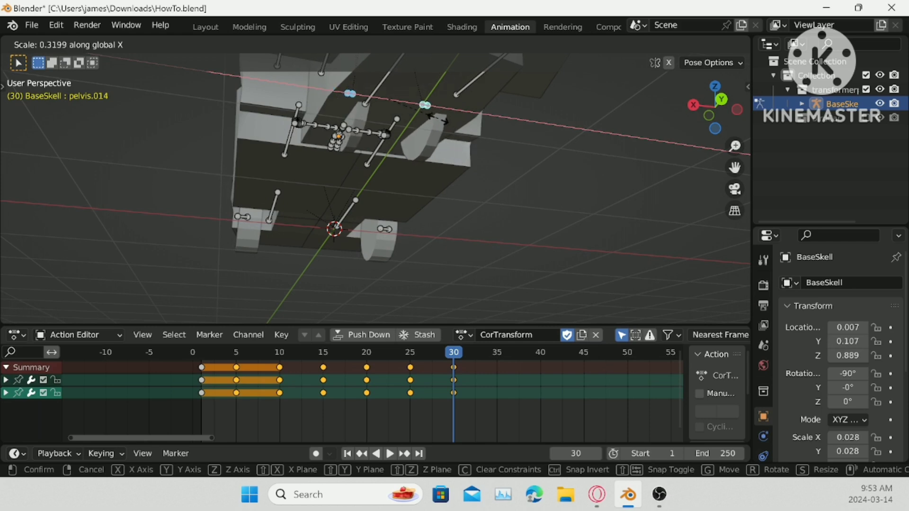
click(587, 121)
key(i)
click(587, 121)
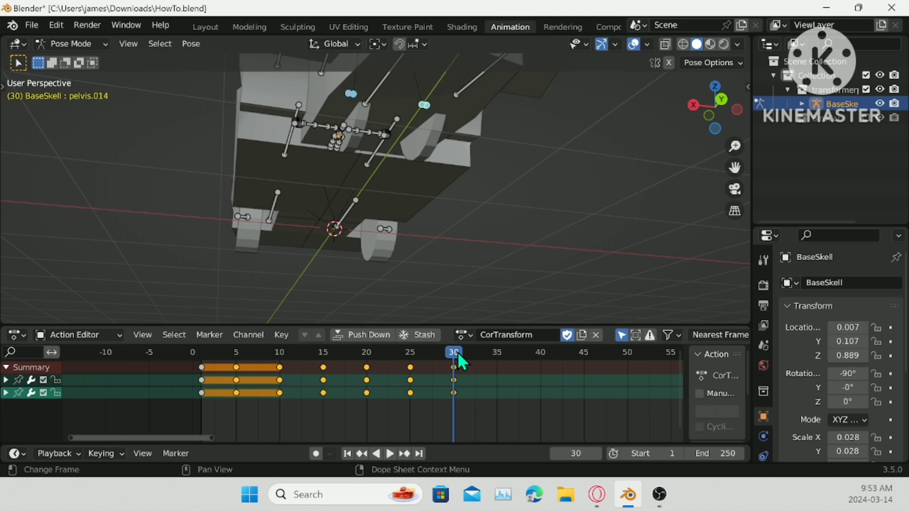
- Insert a keyframe for all bones at frame 35 and set the current frame to 40
middle_drag(516, 246, 575, 214)
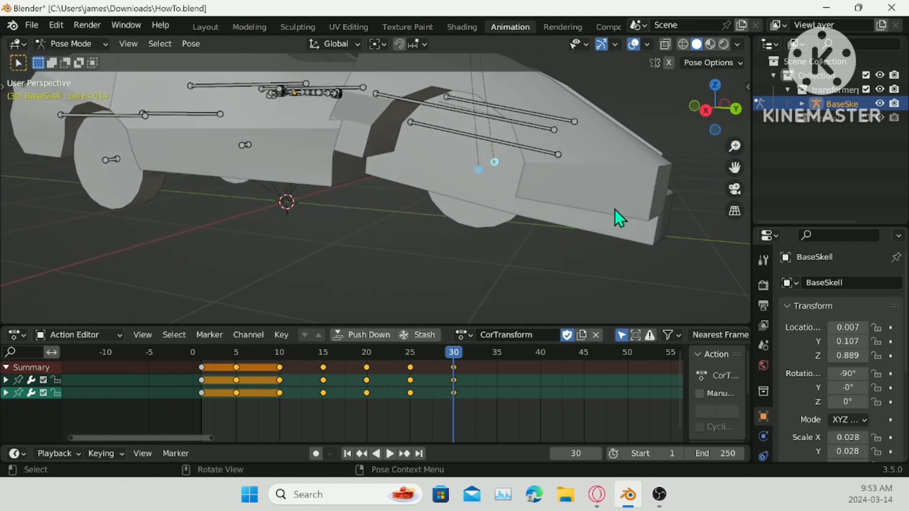
drag(453, 354, 539, 356)
key(a)
key(i)
click(582, 99)
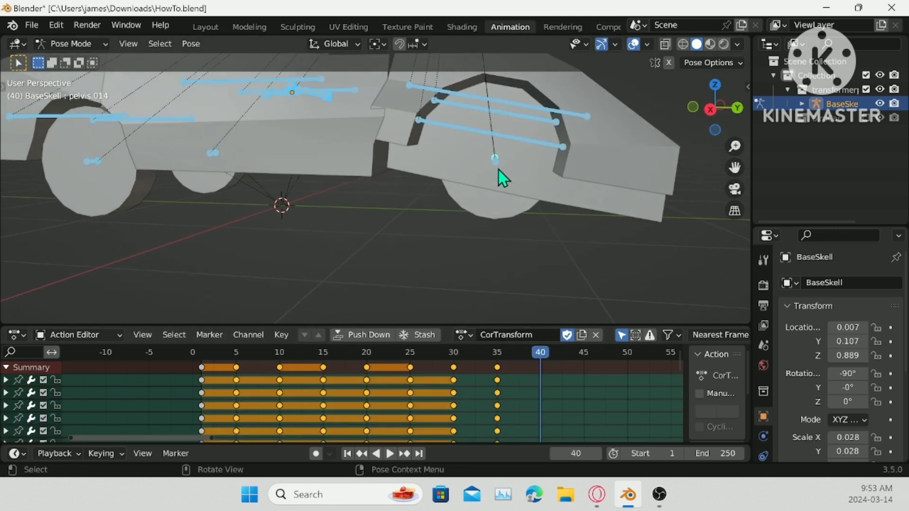
- With only the two front wheel bones selected, raise them along Z into the front section and scale them to 0
key(alt+a)
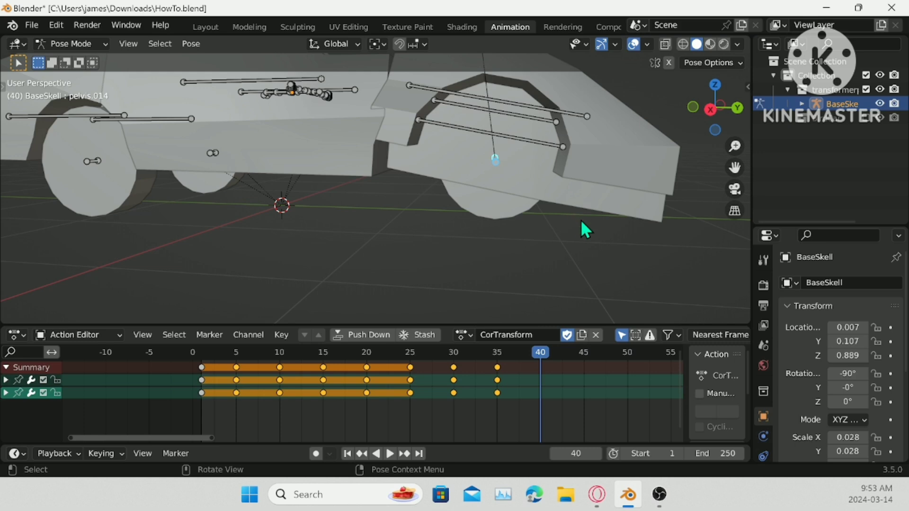
key(g)
key(z)
click(586, 184)
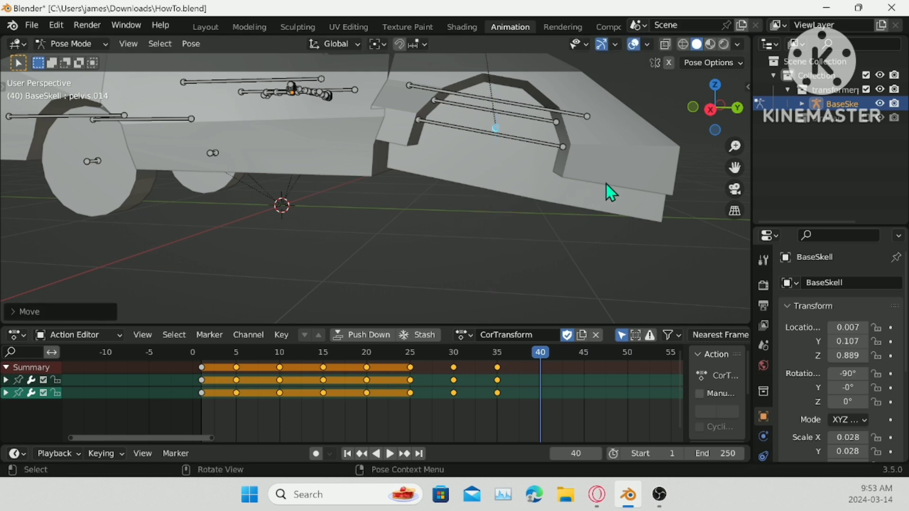
key(s)
key(0)
key(Return)
- Insert a keyframe for the two front wheel bones at frame 40
right_click(603, 126)
click(602, 125)
click(602, 125)
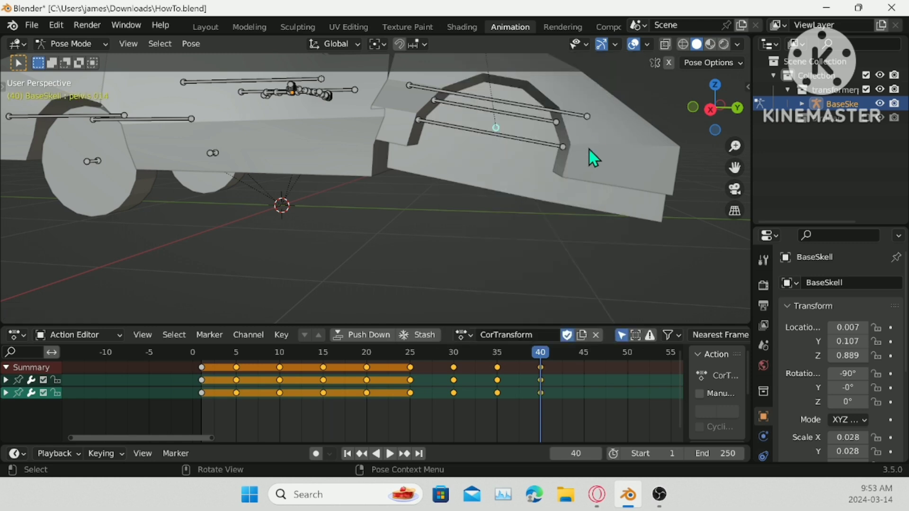
right_click(581, 161)
click(581, 161)
click(562, 175)
- Play back the action from frame 0 and check how the front wheels retract and disappear
drag(547, 352, 193, 353)
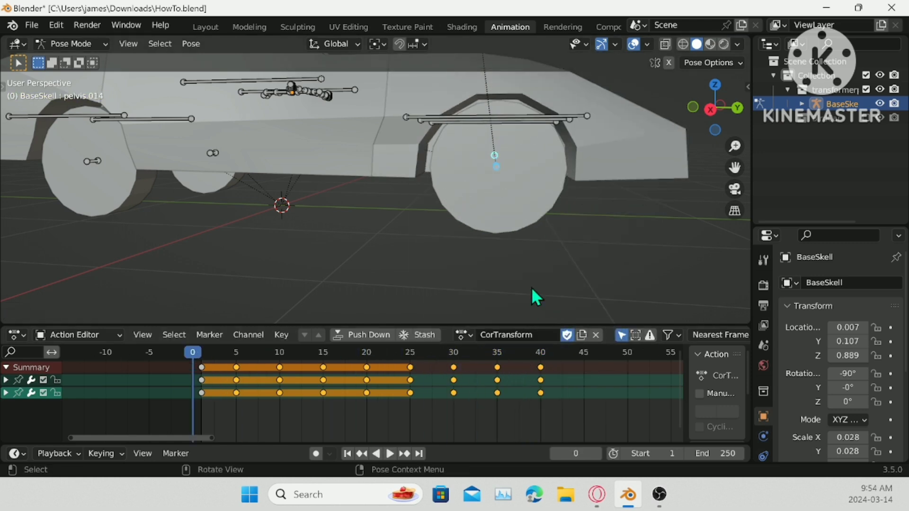
scroll(492, 206, down, 5)
key(space)
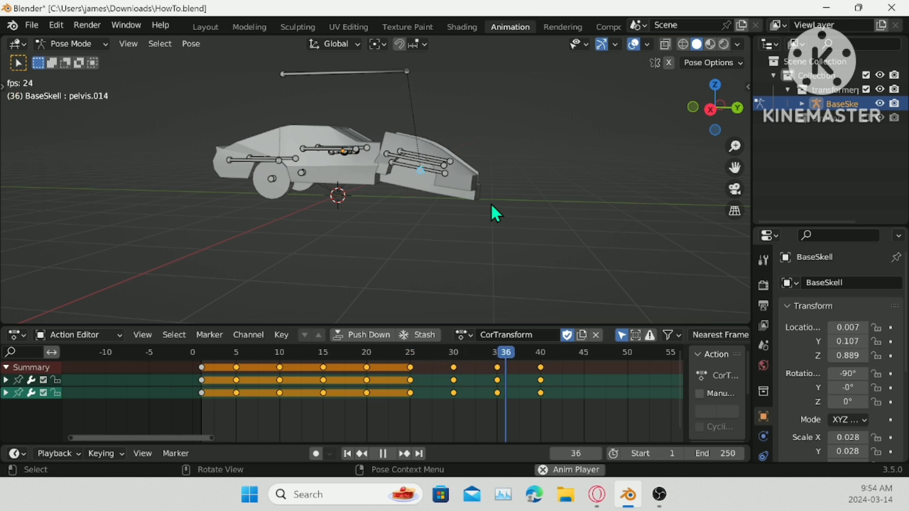
key(space)
- Duplicate the front wheel bones' keyframes 5 frames later, up to frame 45, and insert a keyframe for all bones at frame 45
drag(538, 350, 586, 416)
key(shift+d)
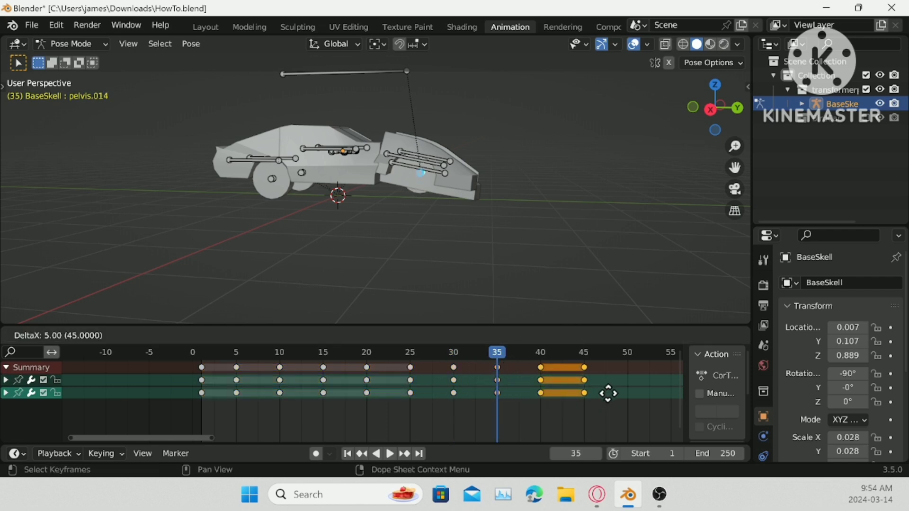
click(606, 393)
key(a)
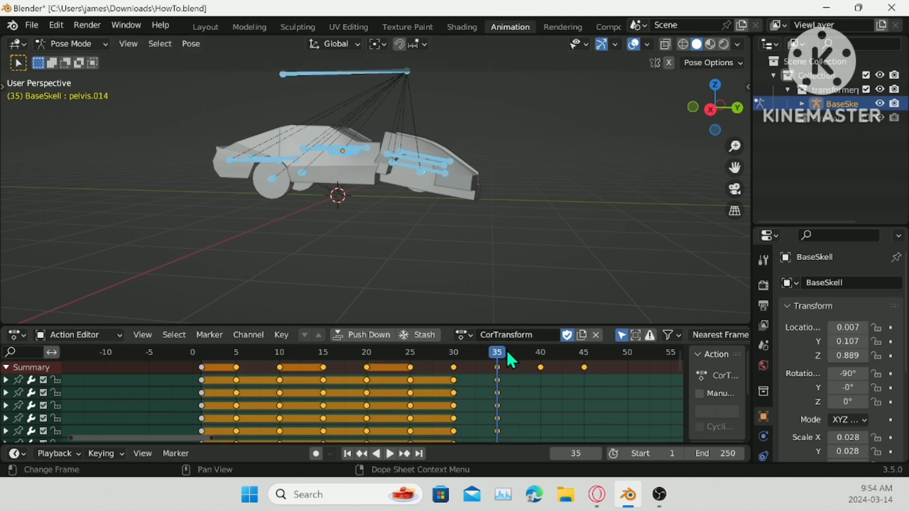
key(space)
key(space)
right_click(587, 163)
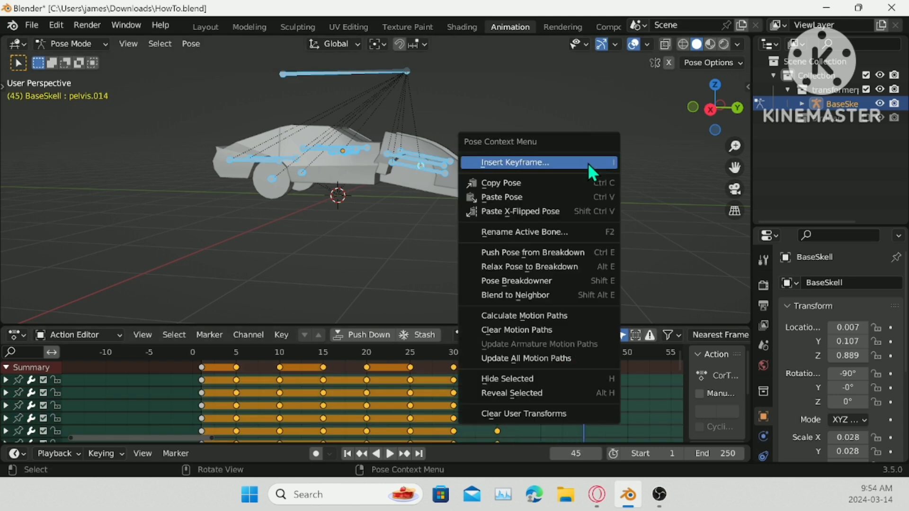
click(587, 162)
- Play back the action from frame 0 again to check the front wheels' timing up to frame 45
drag(592, 351, 158, 335)
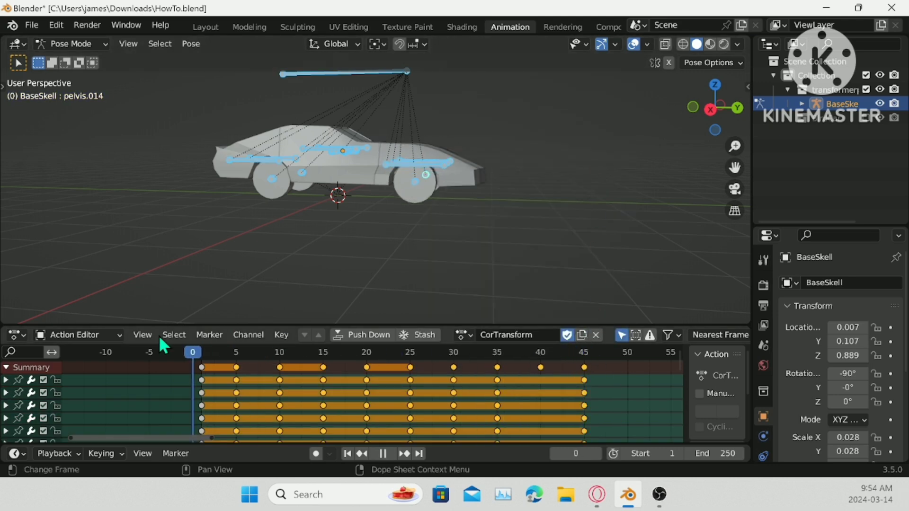
key(space)
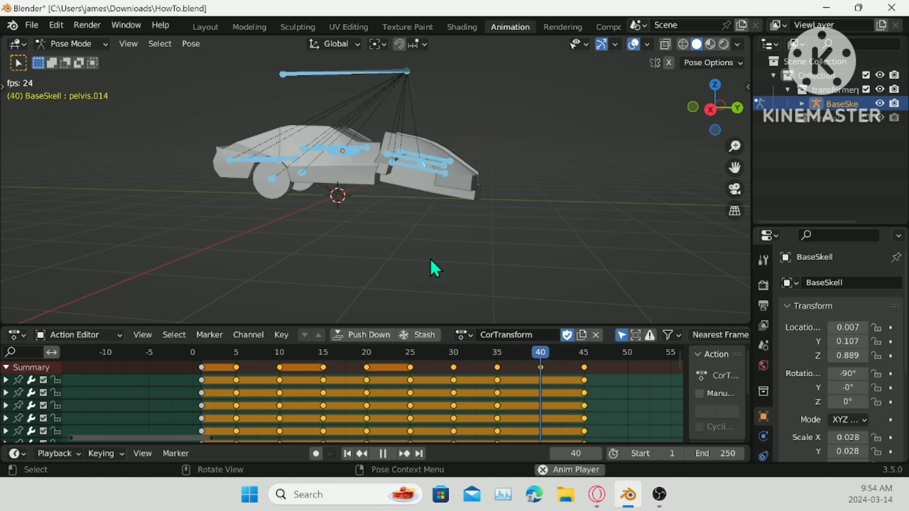
key(space)
- Remove the keyframes after frame 30 and duplicate the frame 30 keyframes of all bones to frame 35
drag(572, 353, 621, 447)
right_click(650, 419)
click(620, 428)
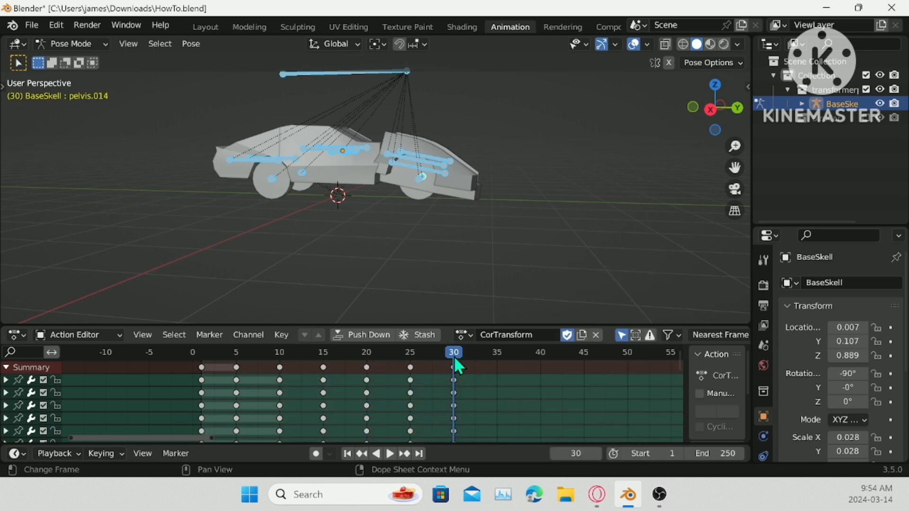
key(shift+d)
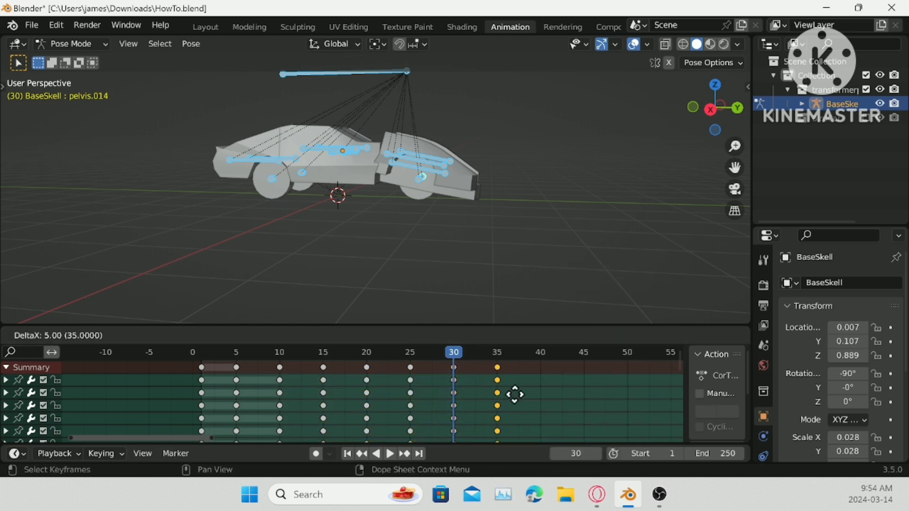
click(515, 396)
- Set the current frame to 40 and shrink the two front wheel bones until the wheels vanish
drag(448, 349, 543, 374)
scroll(463, 210, up, 6)
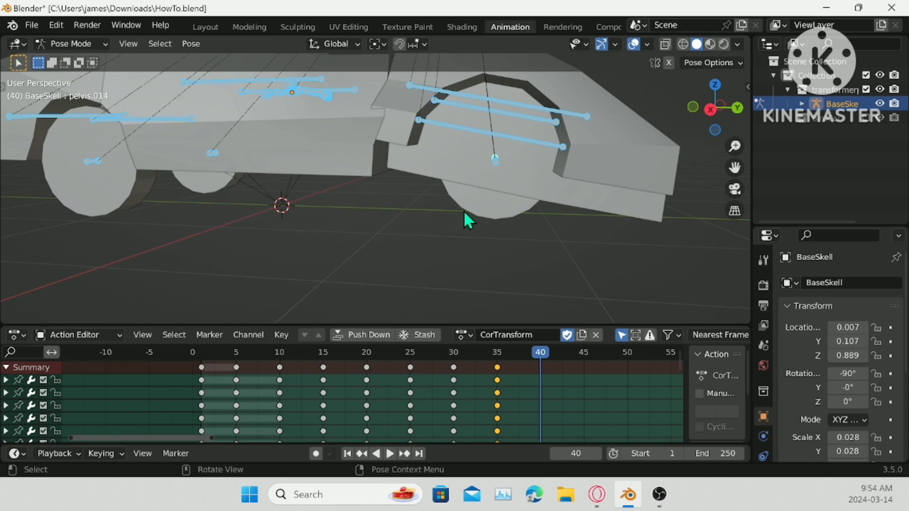
click(529, 196)
key(s)
click(578, 199)
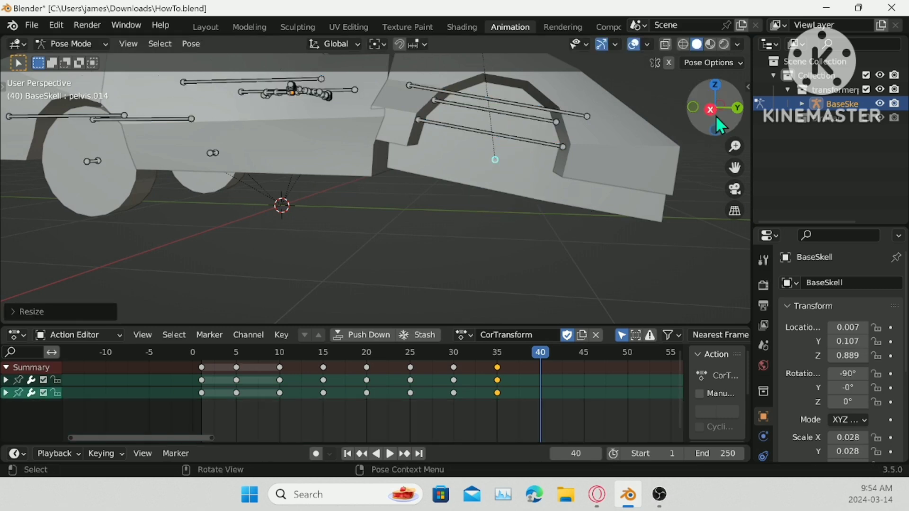
- In right side view, move the front wheel bones up about 0.19 m and insert a keyframe for them at frame 40
click(710, 111)
key(g)
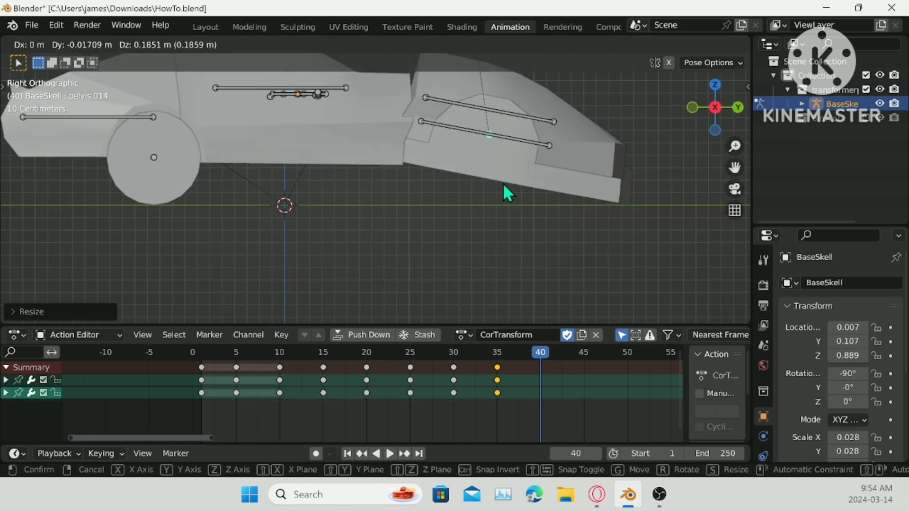
click(570, 160)
right_click(570, 160)
click(570, 159)
click(570, 159)
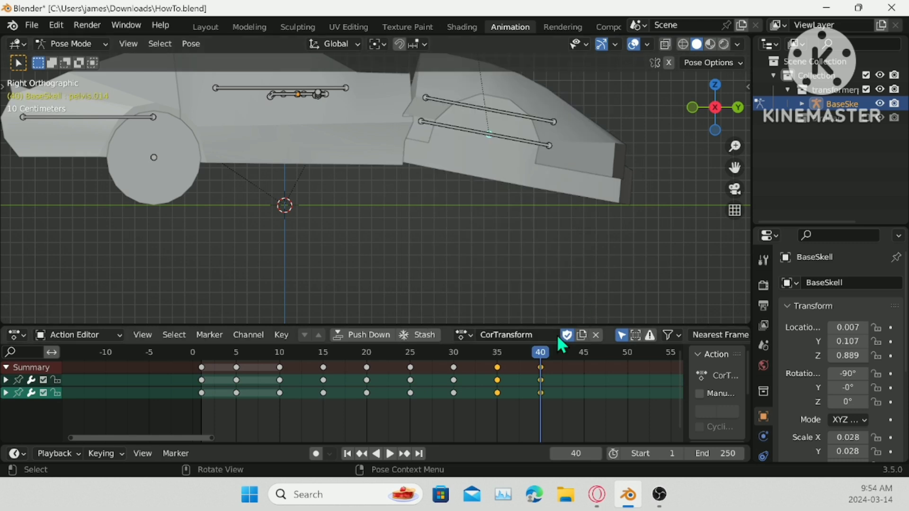
- Undo the front wheel bones' keyframe at frame 40 and the preceding change
drag(539, 353, 347, 350)
key(ctrl+z)
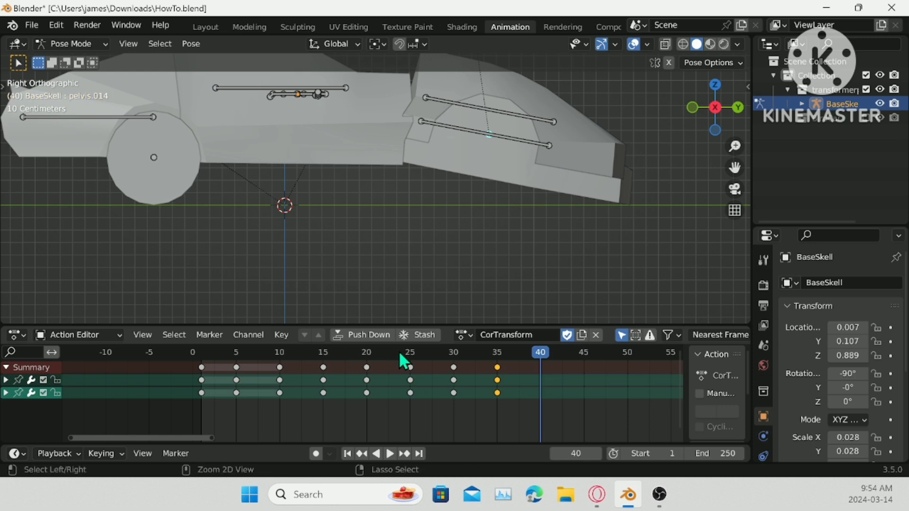
key(ctrl+z)
- Return to frame 35 and insert a keyframe for all bones of the armature
drag(537, 352, 497, 356)
key(a)
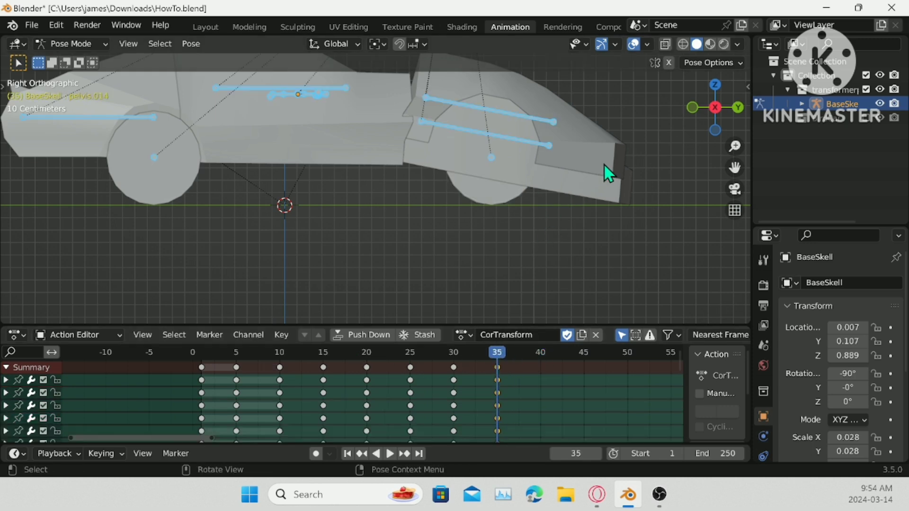
key(i)
click(603, 163)
- Set the current frame to 40, select the front wheel bones, and scale them to 0
drag(503, 350, 535, 360)
click(487, 152)
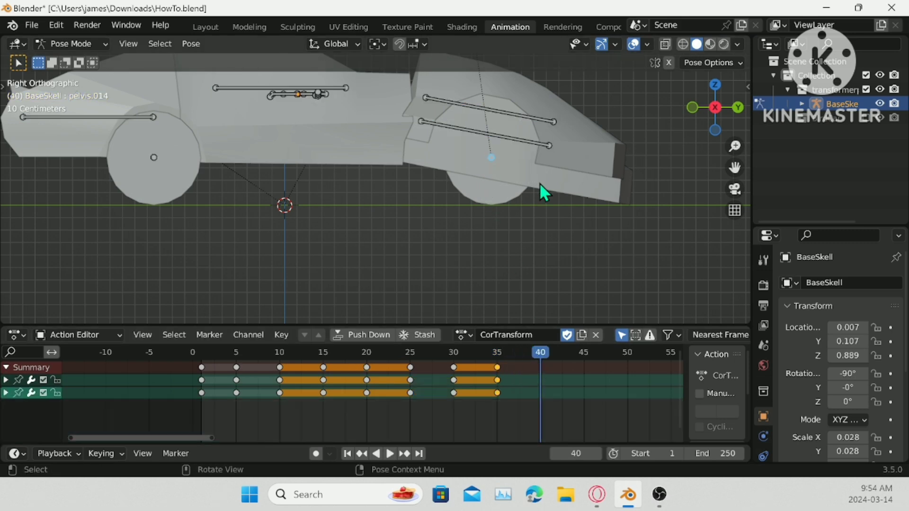
key(s)
key(0)
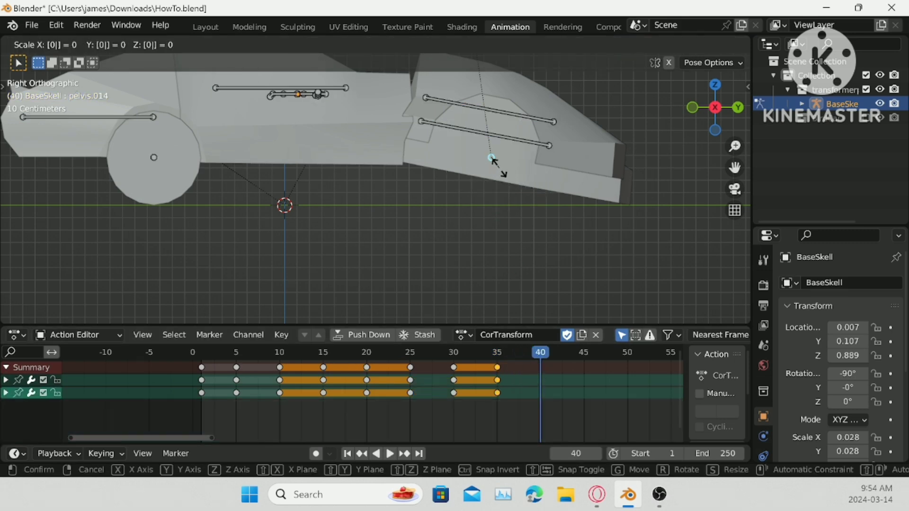
click(500, 170)
- Move the front wheel bones up into the car's front section and insert a keyframe for them at frame 40
key(g)
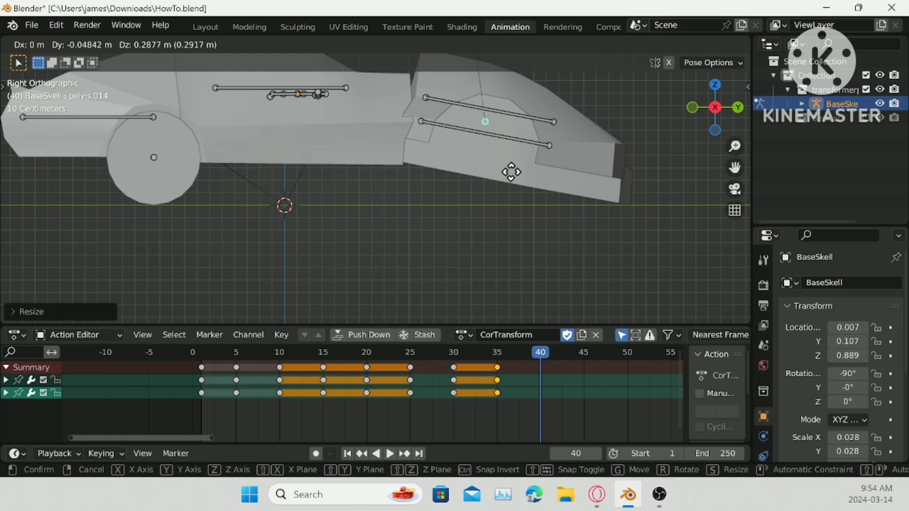
click(513, 174)
right_click(562, 167)
click(587, 156)
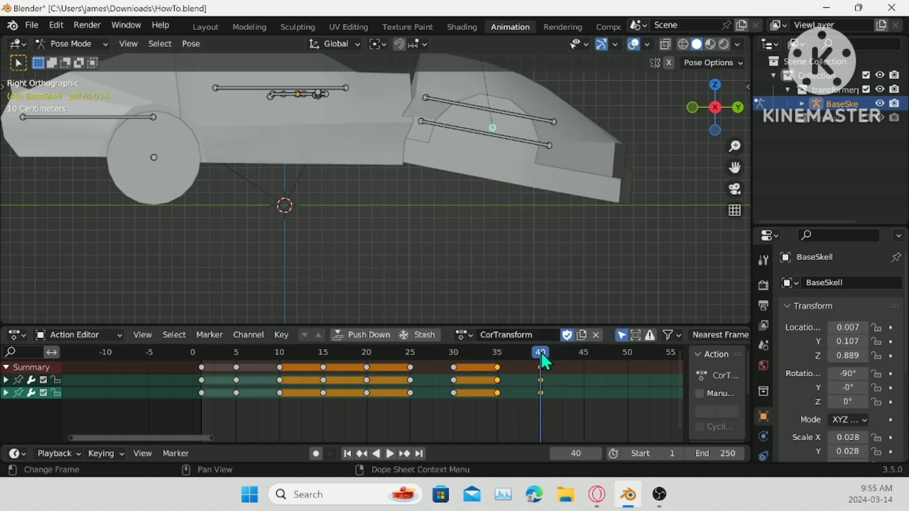
- Play back the action past frame 40 to check the front wheels' retraction, and save the file
drag(541, 352, 273, 384)
middle_drag(511, 244, 507, 237)
key(space)
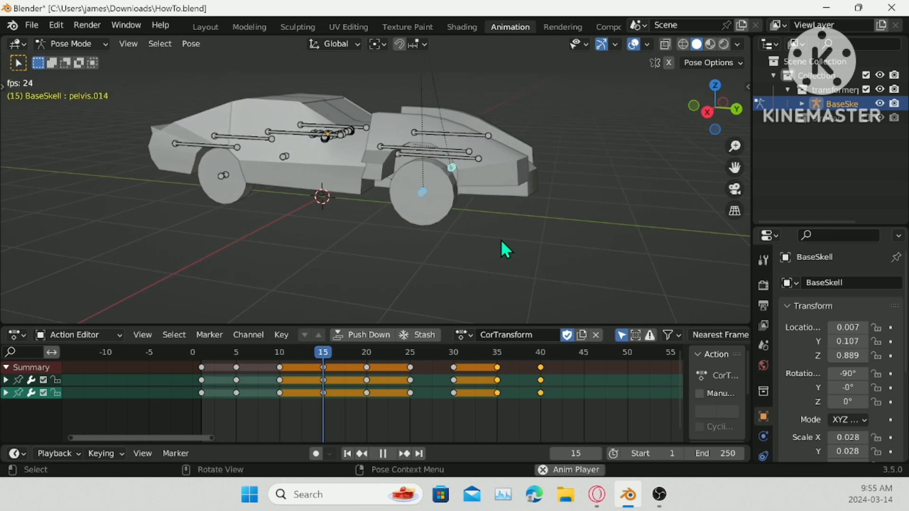
key(space)
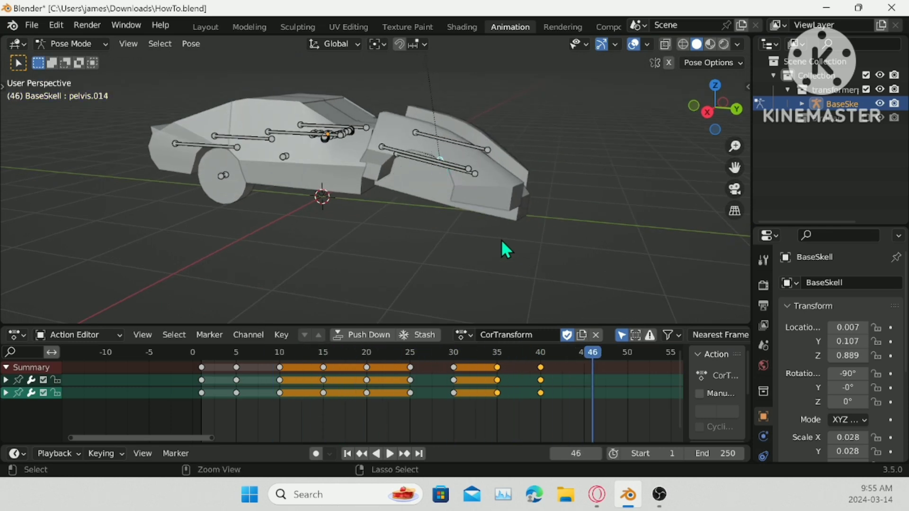
key(ctrl+s)
- Return the current frame to 40
mouse_move(592, 372)
mouse_down()
mouse_move(488, 376)
mouse_move(532, 372)
mouse_move(543, 382)
mouse_move(522, 386)
mouse_move(593, 384)
mouse_move(583, 385)
mouse_up()
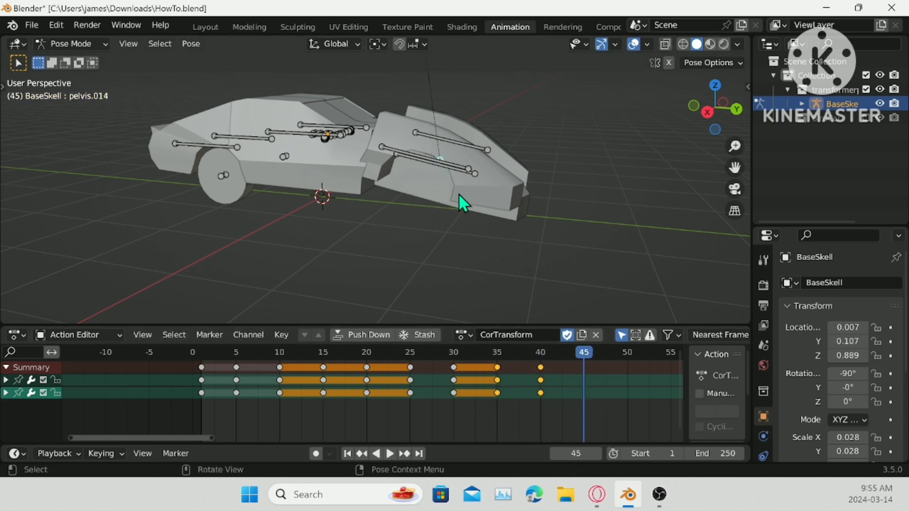
scroll(458, 193, up, 3)
shift+middle_drag(330, 151, 344, 195)
drag(580, 379, 540, 385)
middle_drag(498, 276, 501, 242)
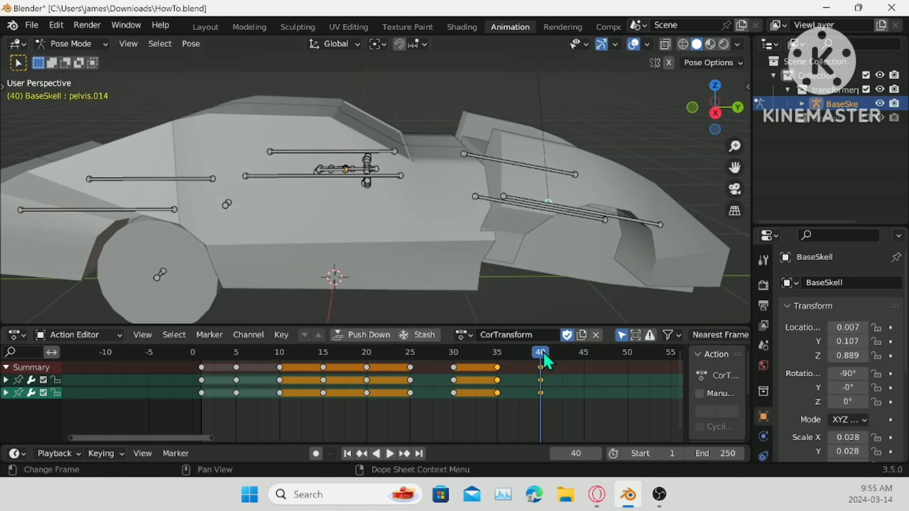
click(362, 180)
scroll(357, 179, up, 3)
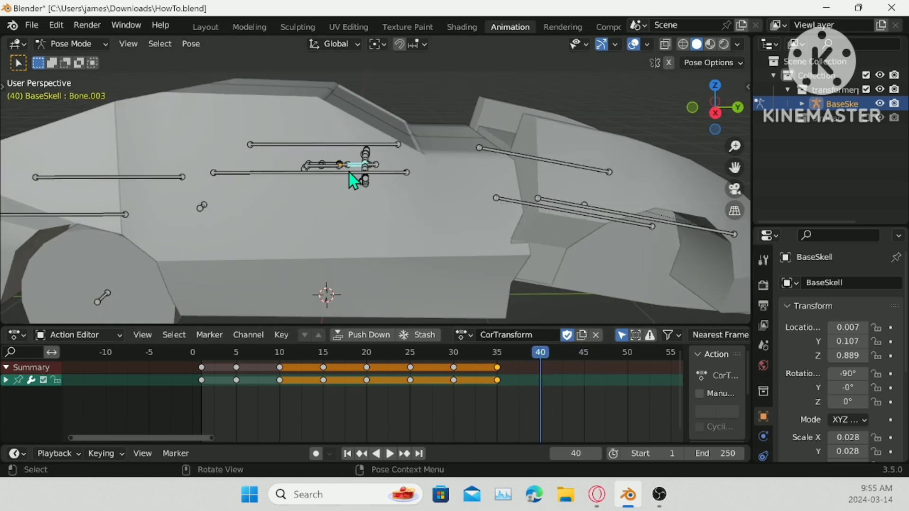
mouse_move(355, 179)
middle_down()
mouse_move(377, 200)
mouse_move(344, 179)
middle_up()
click(346, 185)
scroll(345, 184, up, 1)
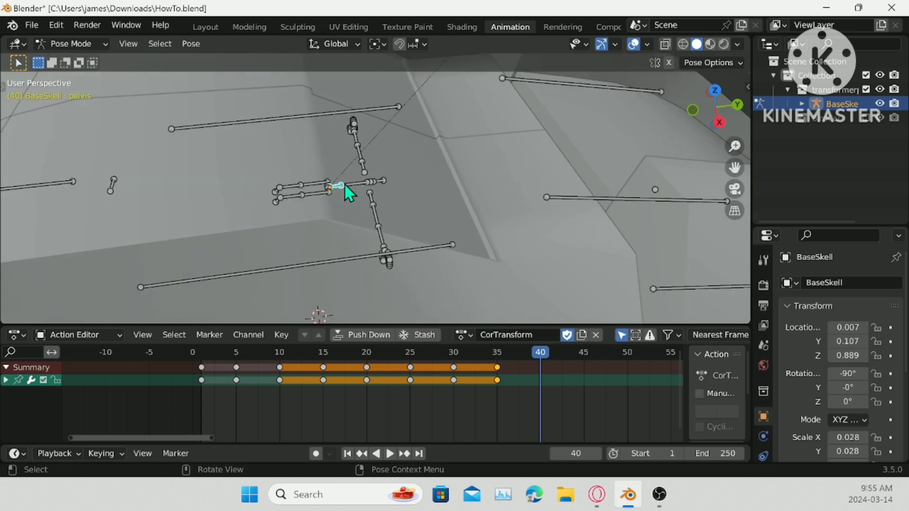
key(g)
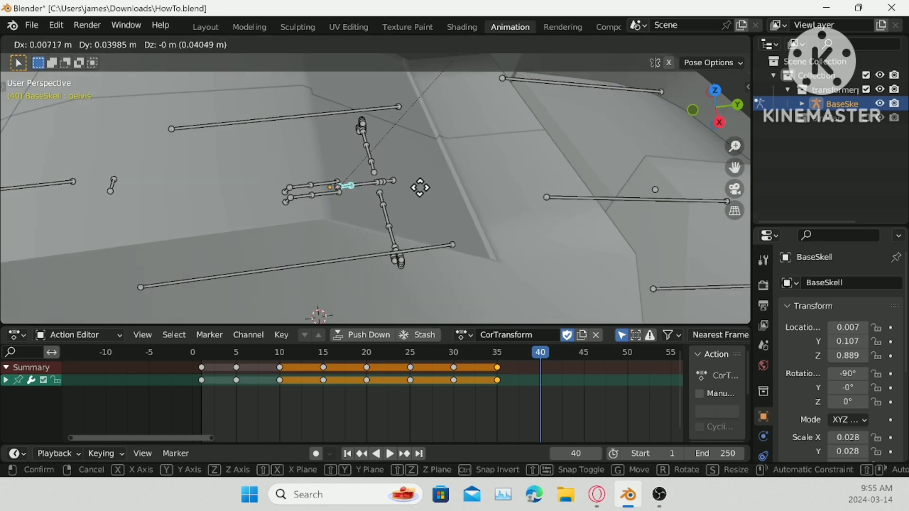
right_click(341, 208)
scroll(336, 212, up, 6)
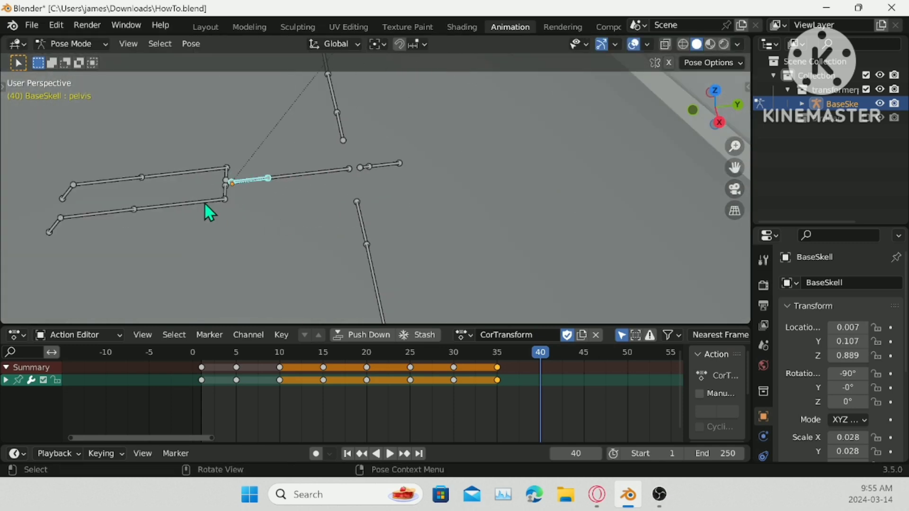
click(227, 189)
key(g)
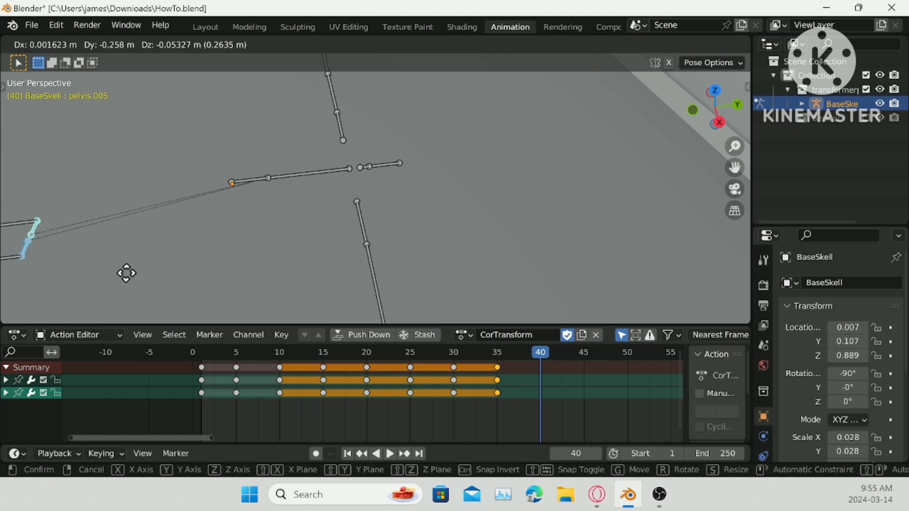
right_click(126, 273)
- In the right orthographic view, move the pelvis bone forward and down into the car's front section near the front wheel well
click(284, 188)
click(310, 183)
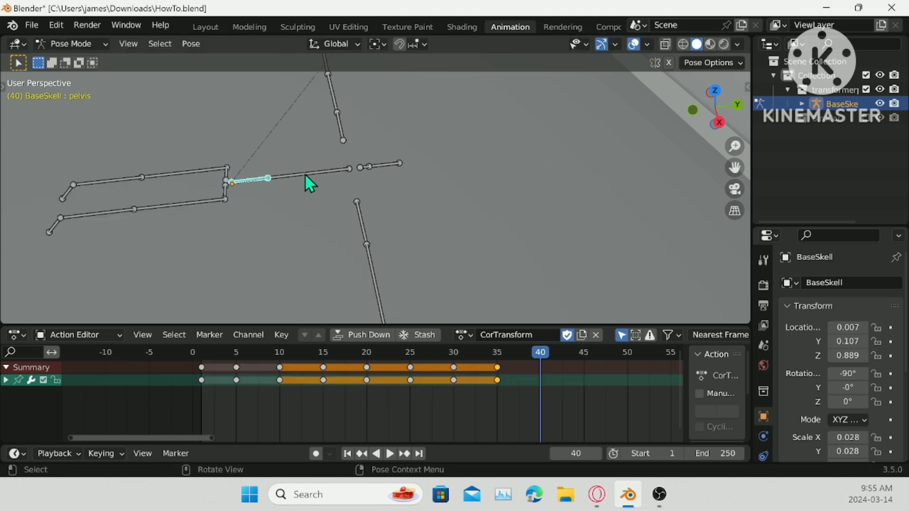
click(718, 123)
scroll(459, 241, up, 4)
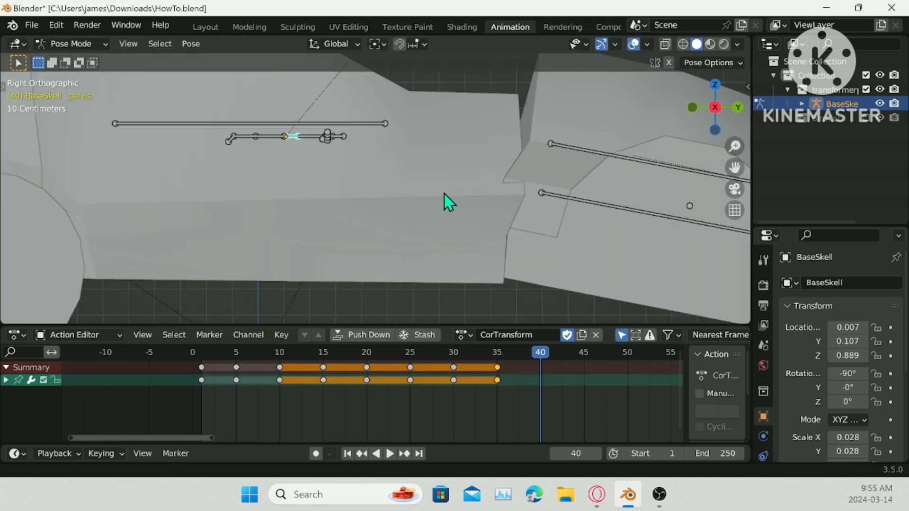
shift+middle_drag(444, 194, 296, 208)
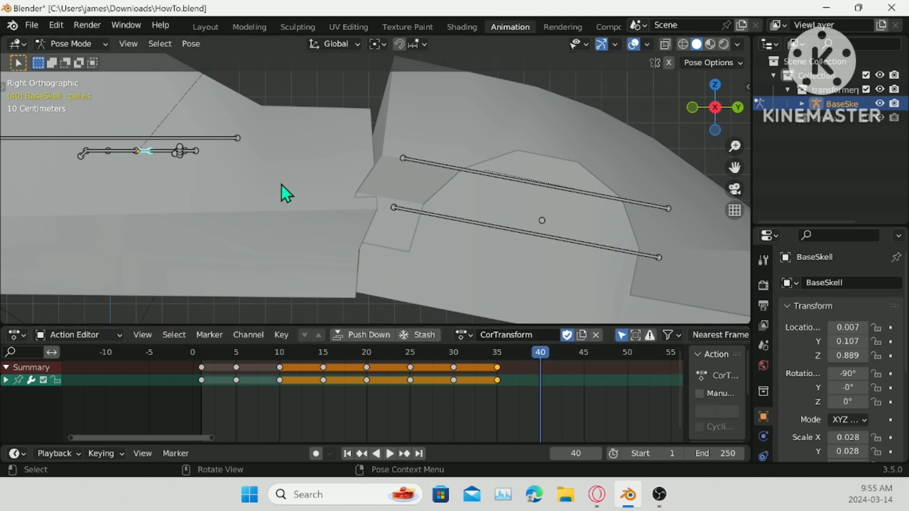
scroll(281, 185, down, 2)
key(g)
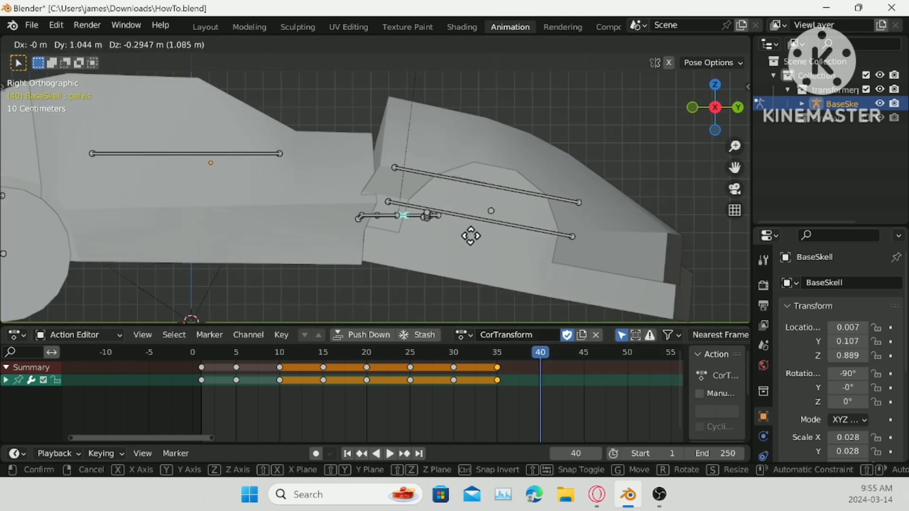
click(520, 254)
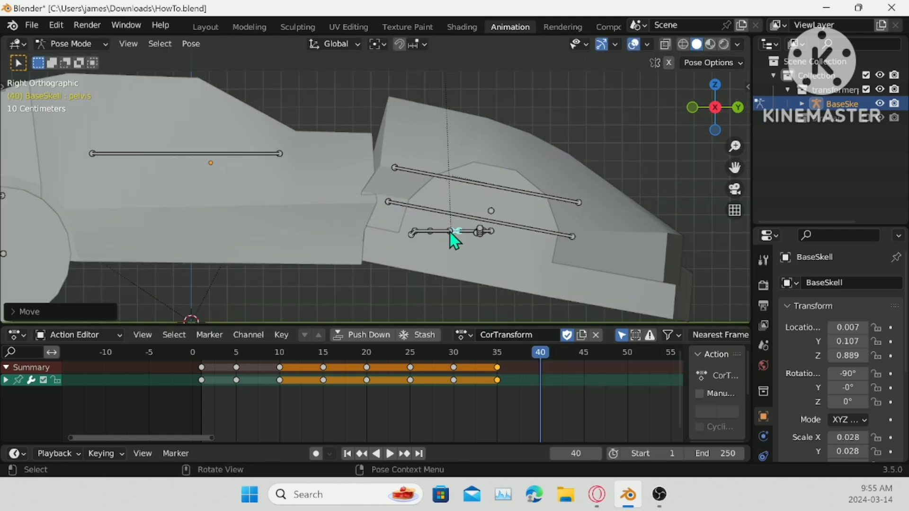
- Select the hip and thigh bones beside the pelvis and move the legs back to the car's rear wheel
middle_drag(450, 232, 450, 294)
shift+click(454, 245)
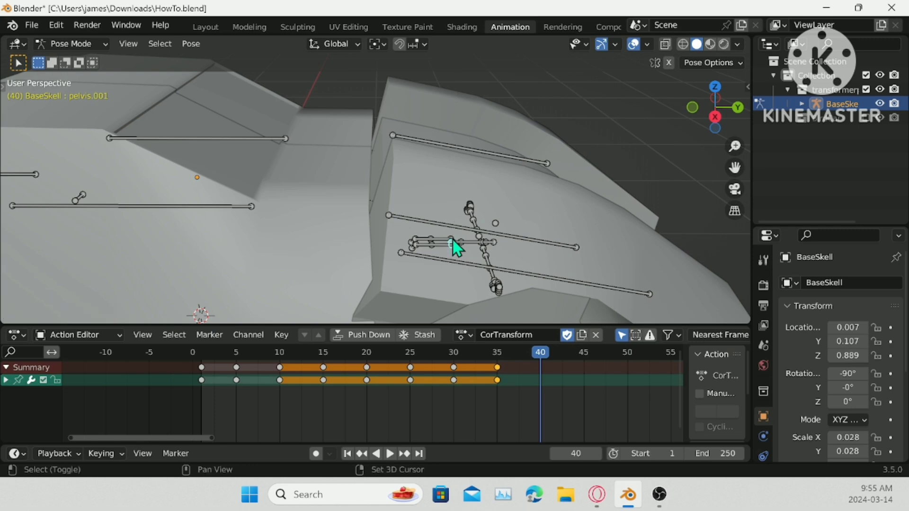
click(452, 240)
click(453, 241)
click(453, 242)
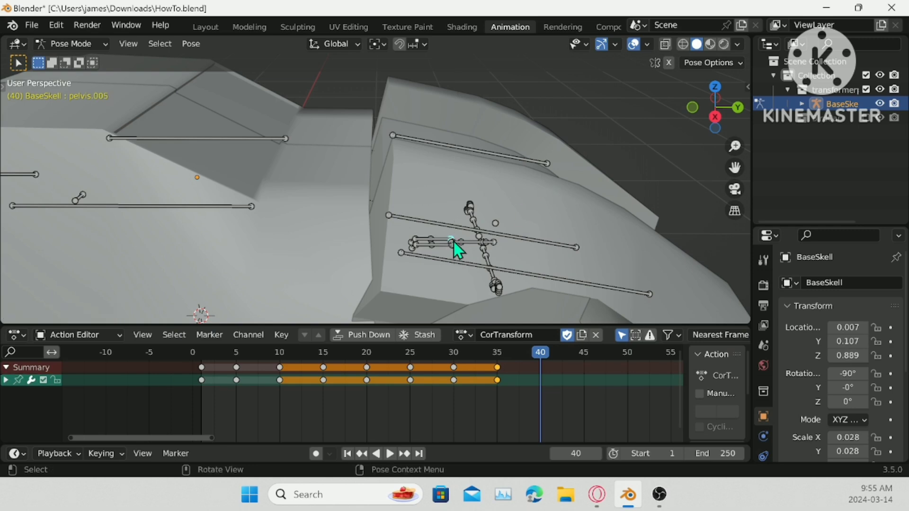
shift+click(454, 244)
shift+click(454, 243)
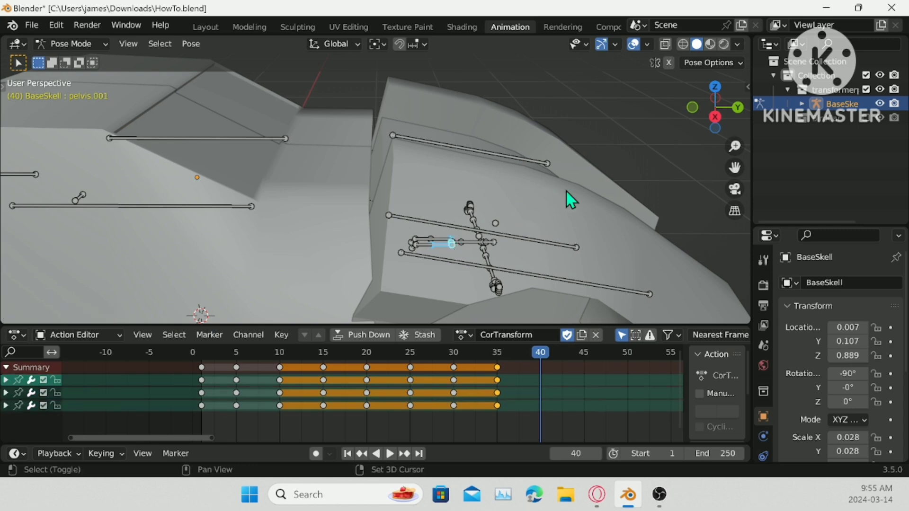
click(714, 117)
key(g)
click(350, 196)
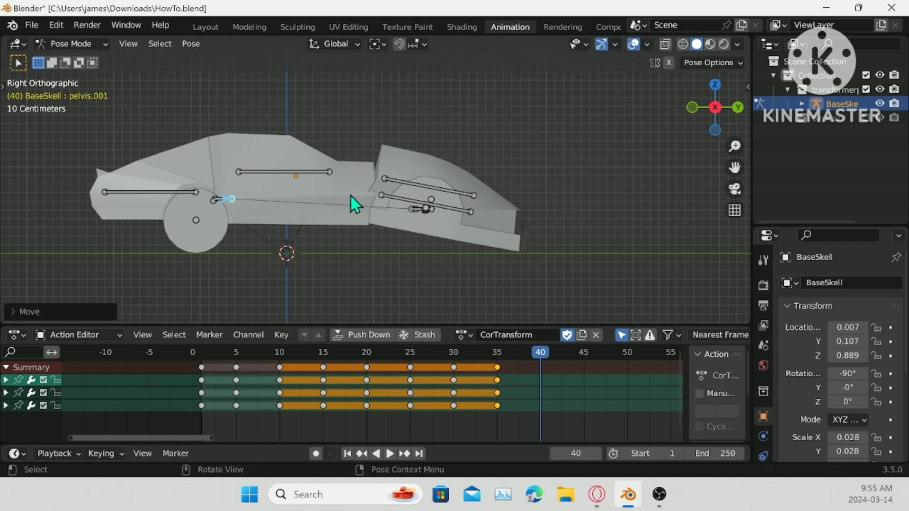
scroll(461, 239, up, 5)
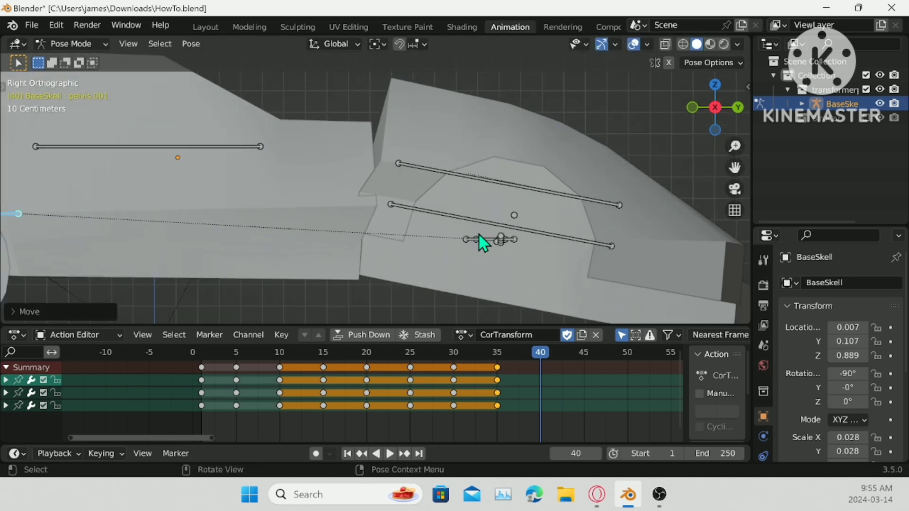
shift+middle_drag(480, 242, 406, 227)
click(374, 227)
scroll(374, 227, down, 3)
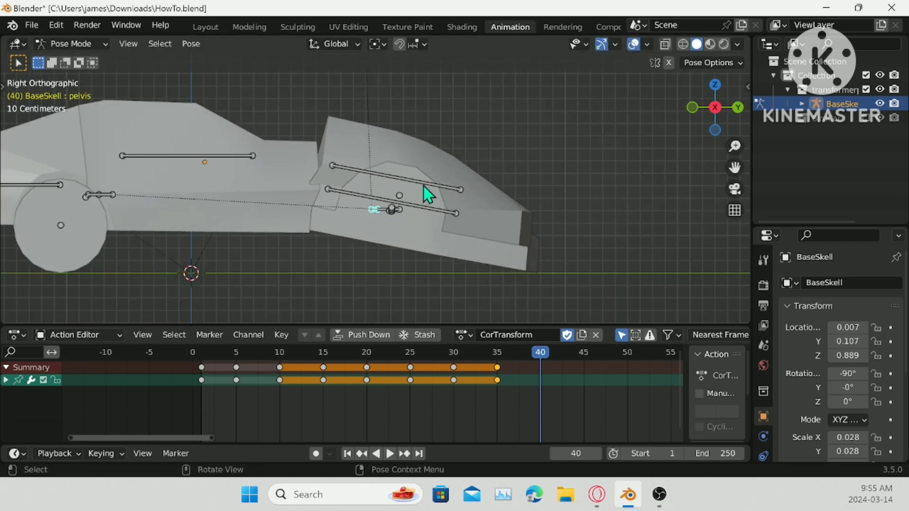
key(r)
right_click(442, 178)
right_click(442, 178)
- Insert a keyframe for all bones at frame 40 and advance the current frame to 45
middle_drag(523, 211, 501, 167)
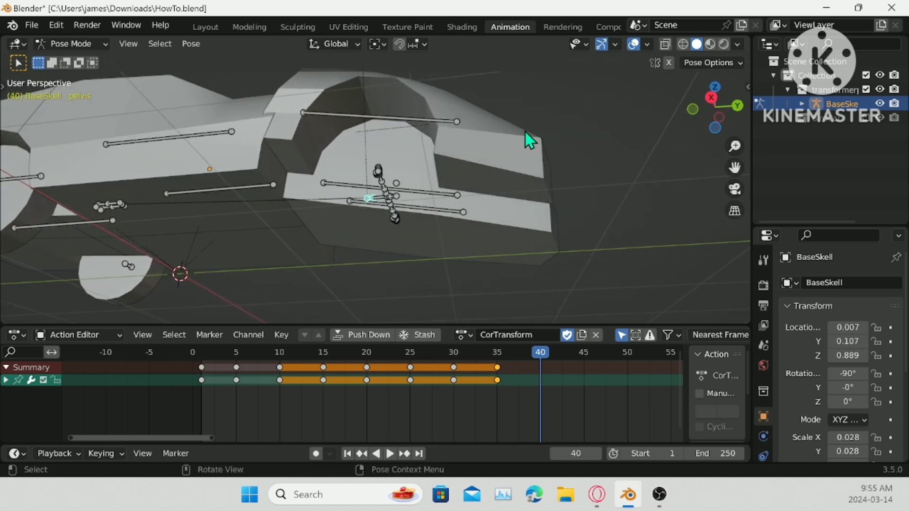
key(a)
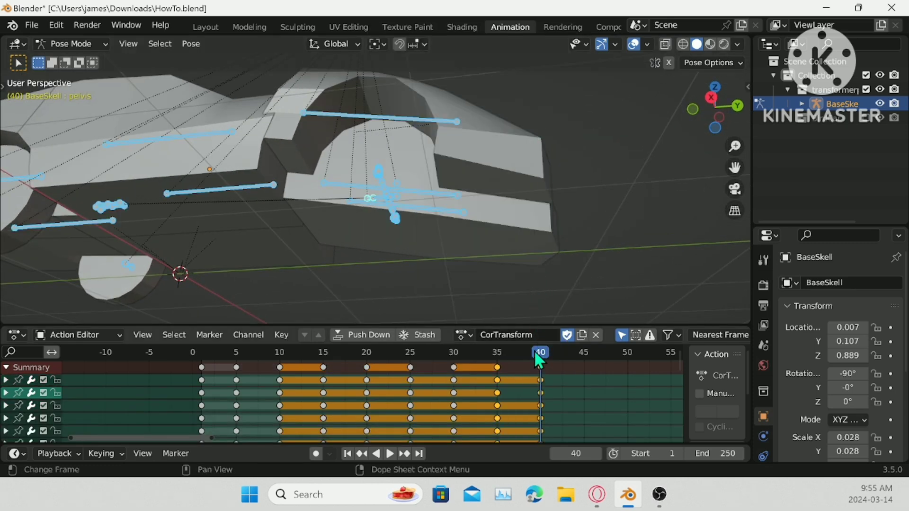
drag(535, 354, 583, 357)
- Select only the pelvis bone and scale it up until the robot's upper body emerges from the car's front section
scroll(433, 231, up, 2)
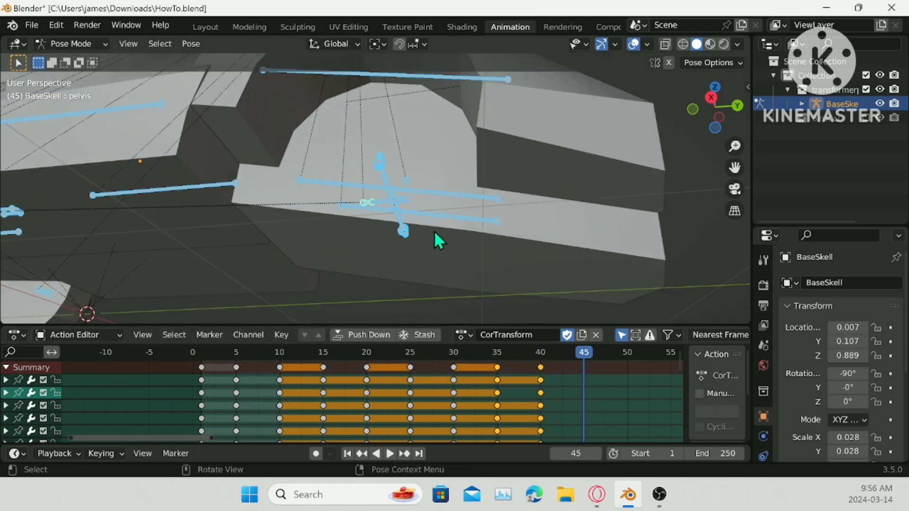
mouse_move(433, 231)
middle_down()
mouse_move(342, 206)
mouse_move(436, 218)
middle_up()
click(335, 212)
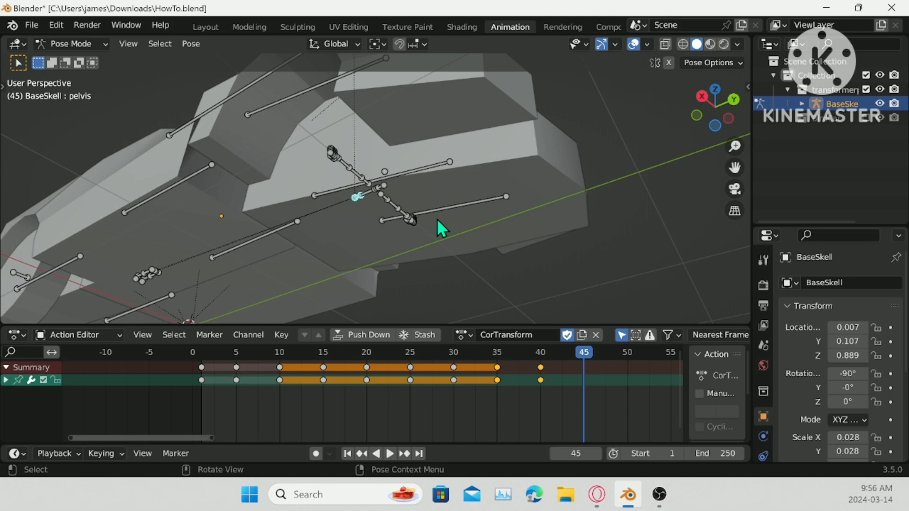
key(s)
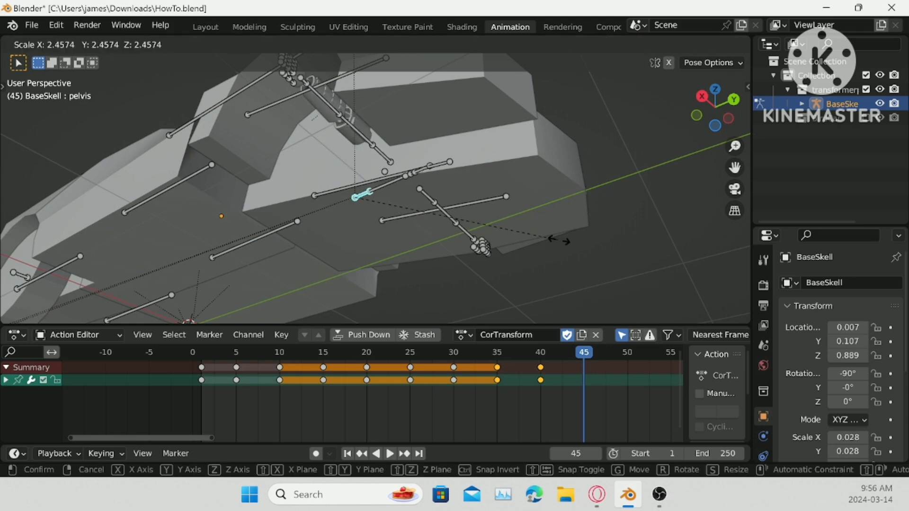
click(76, 279)
scroll(319, 267, down, 1)
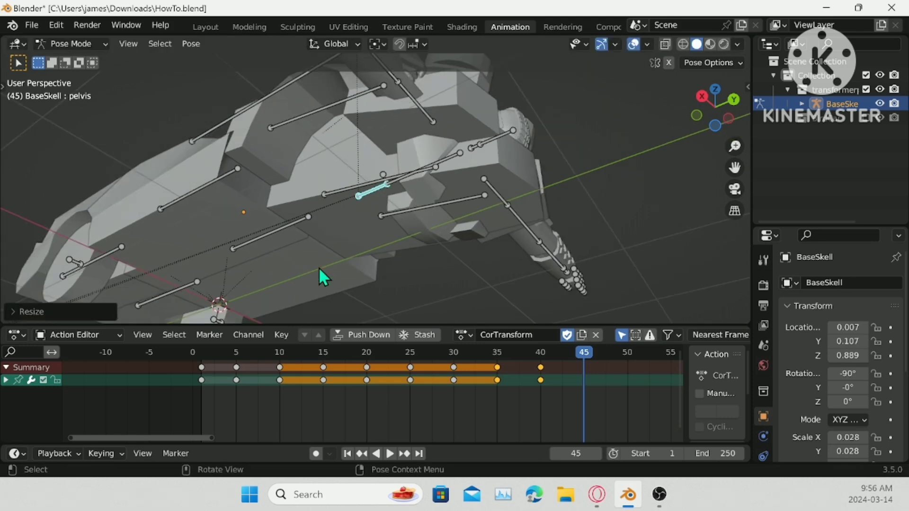
- In the right orthographic view, tilt the pelvis bone slightly upward and rotate the spine bone above it to vertical
middle_drag(319, 267, 634, 107)
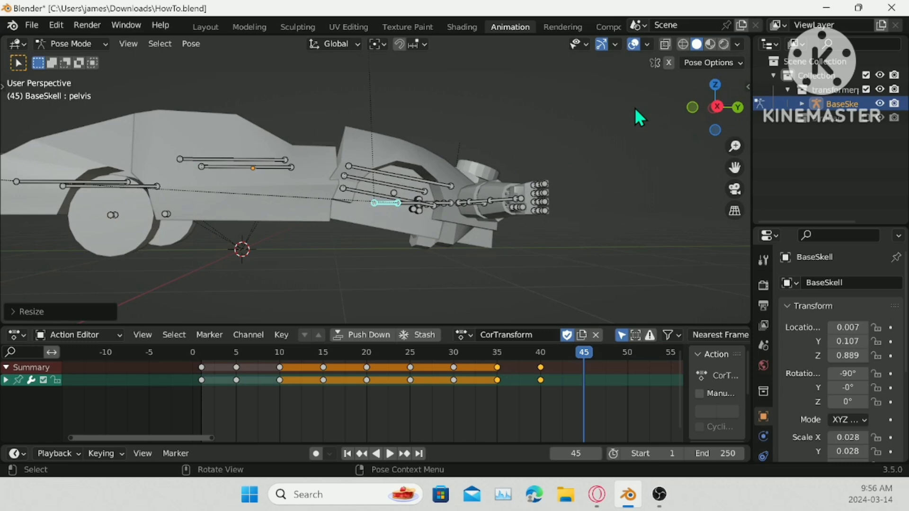
click(717, 107)
shift+middle_drag(531, 195, 466, 204)
key(r)
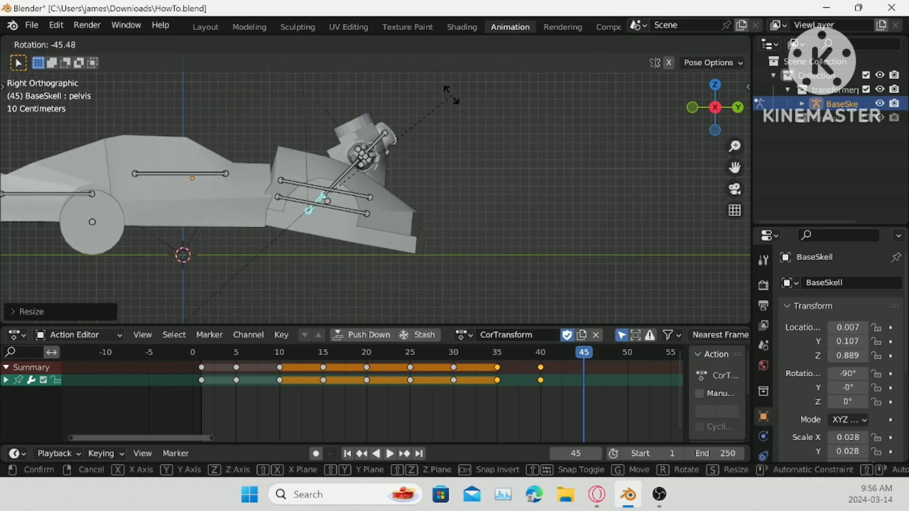
click(487, 209)
click(384, 208)
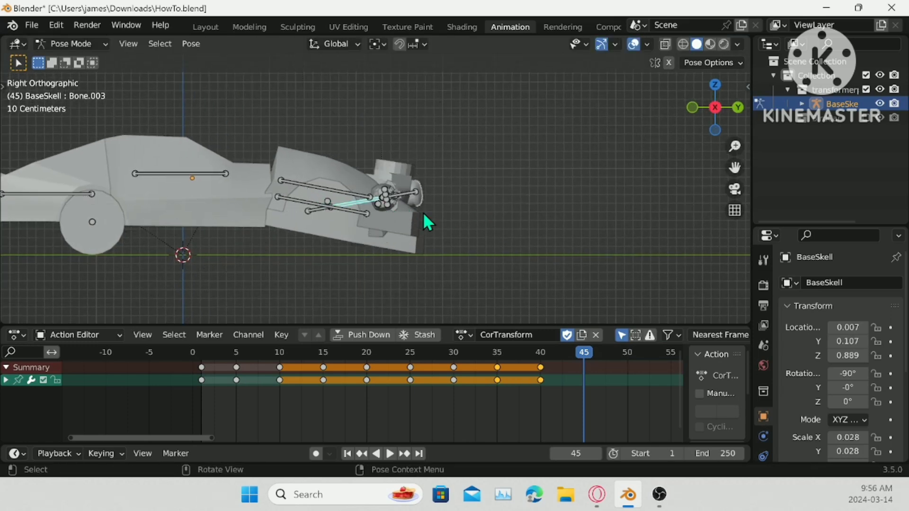
key(r)
click(355, 69)
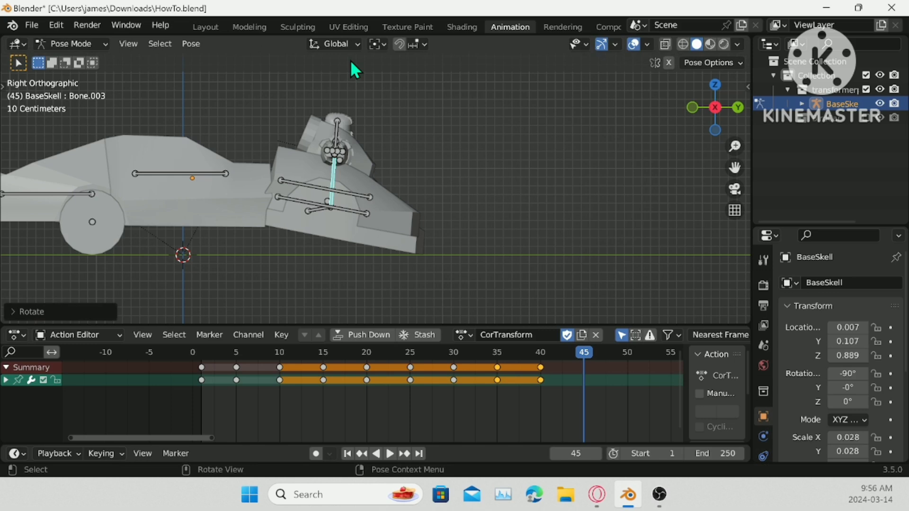
- Move the pelvis bone down below the car's front section
click(316, 214)
key(g)
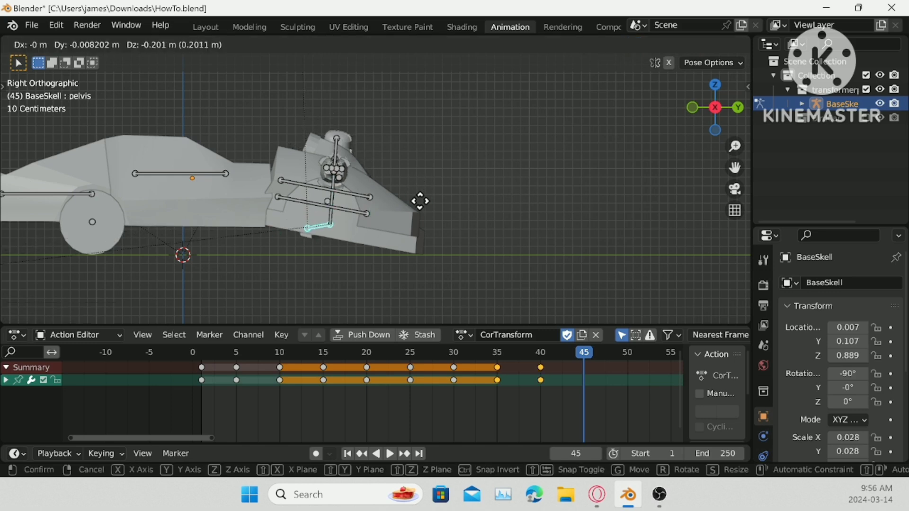
click(415, 232)
middle_drag(416, 232, 372, 175)
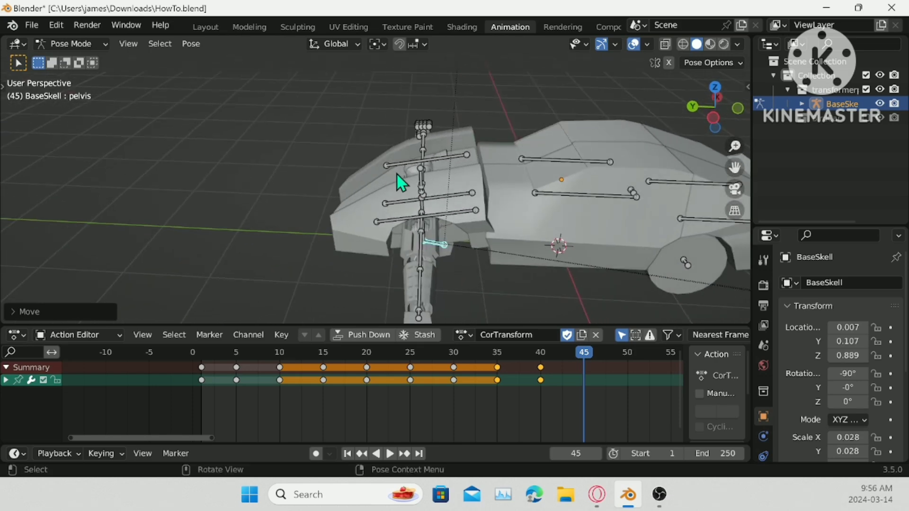
- Adjust the pelvis bone in the left orthographic view: scale it about 1.5 times, tilt it toward the car's rear and move it back and down
click(715, 118)
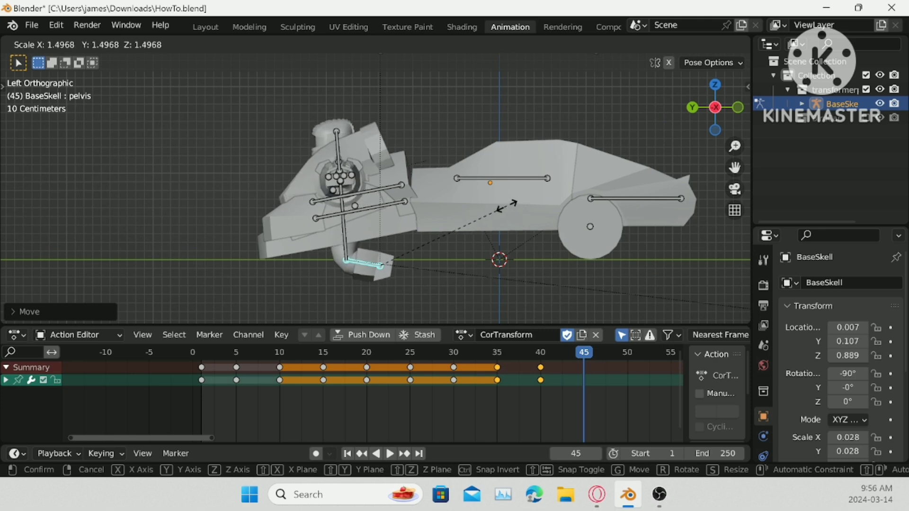
click(513, 206)
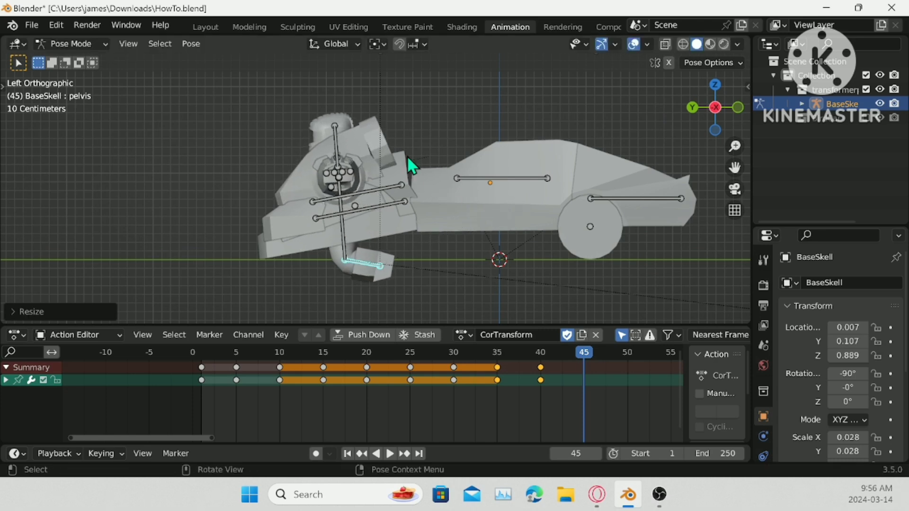
key(r)
click(442, 150)
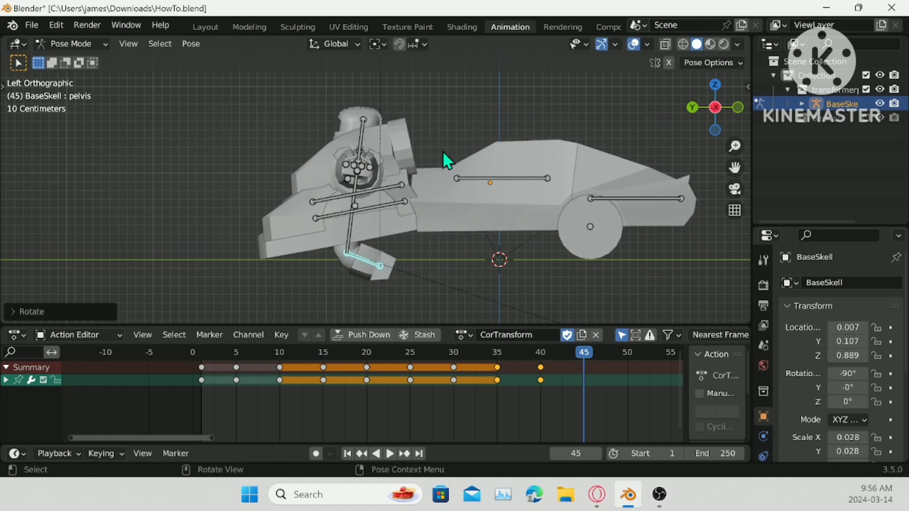
key(g)
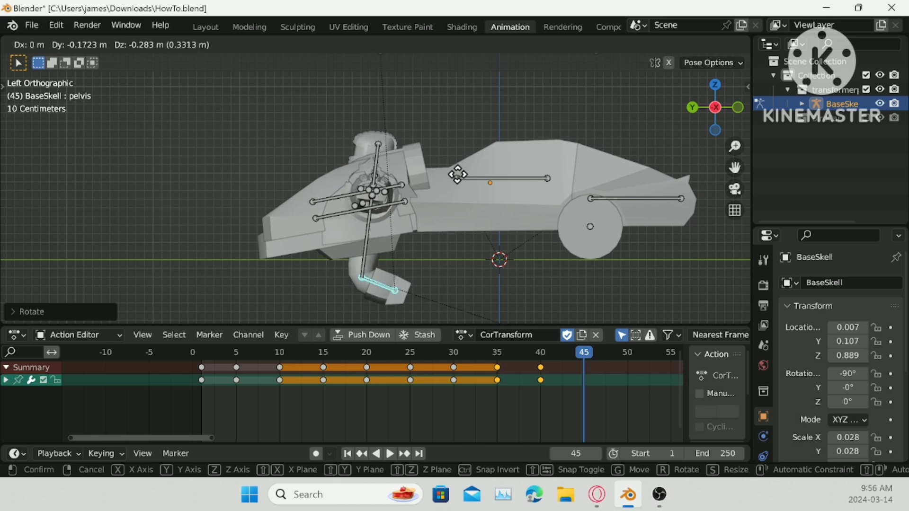
click(458, 174)
- Confirm the pelvis placement and tilt the head bone toward the car's front in the left orthographic view
middle_drag(398, 189, 435, 211)
click(378, 172)
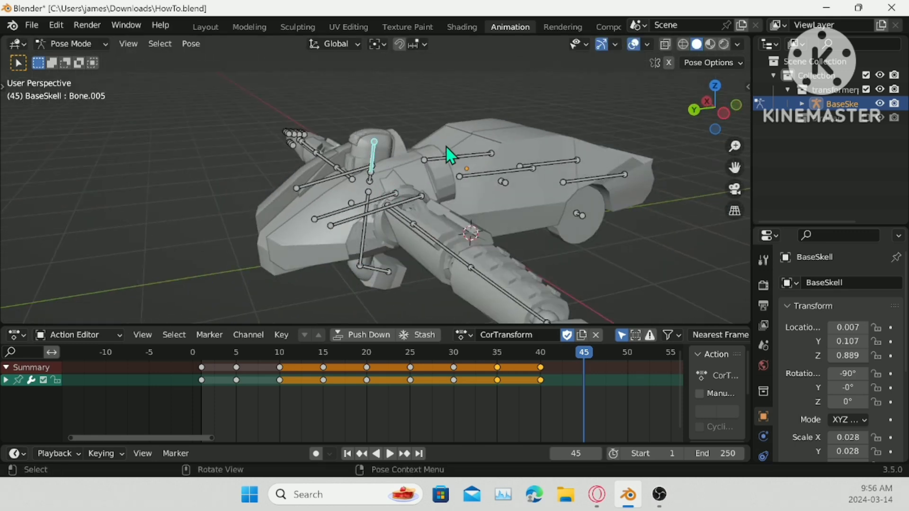
click(729, 116)
key(r)
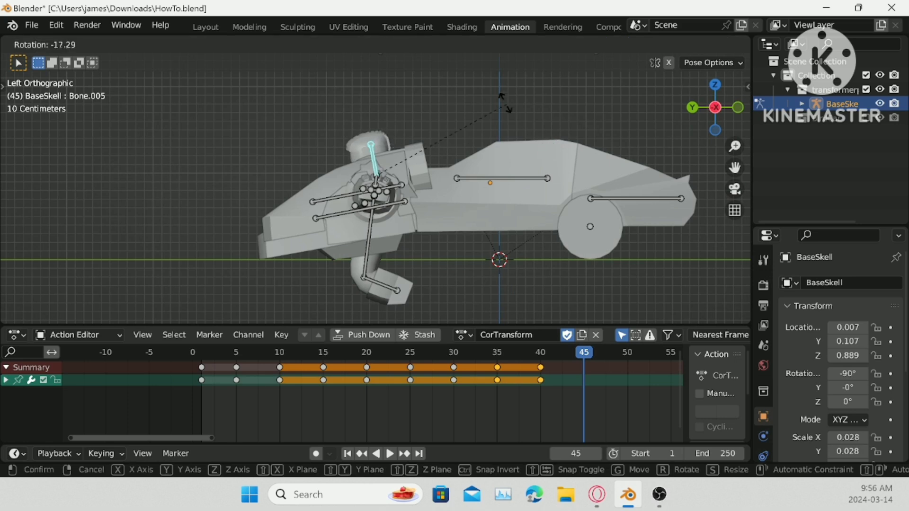
click(492, 93)
middle_drag(492, 93, 499, 153)
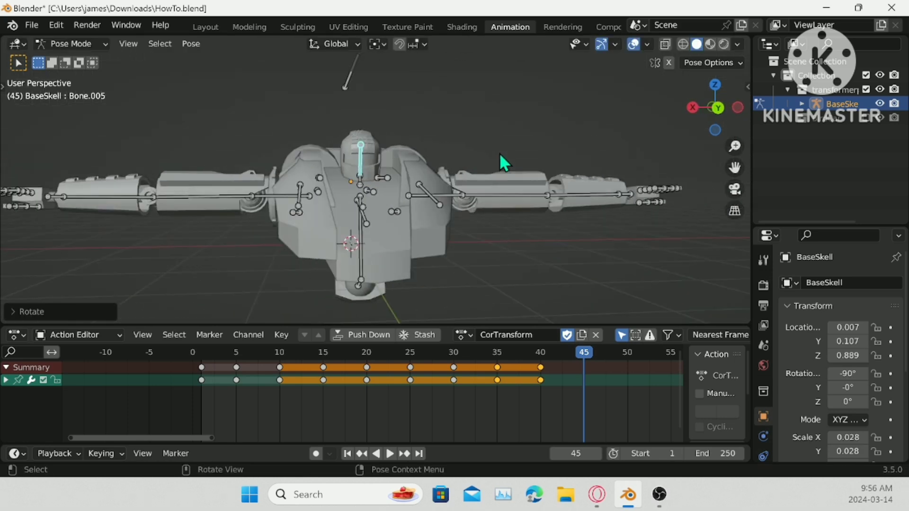
- Select all bones and insert a keyframe for the pose at frame 45
key(a)
key(i)
click(564, 129)
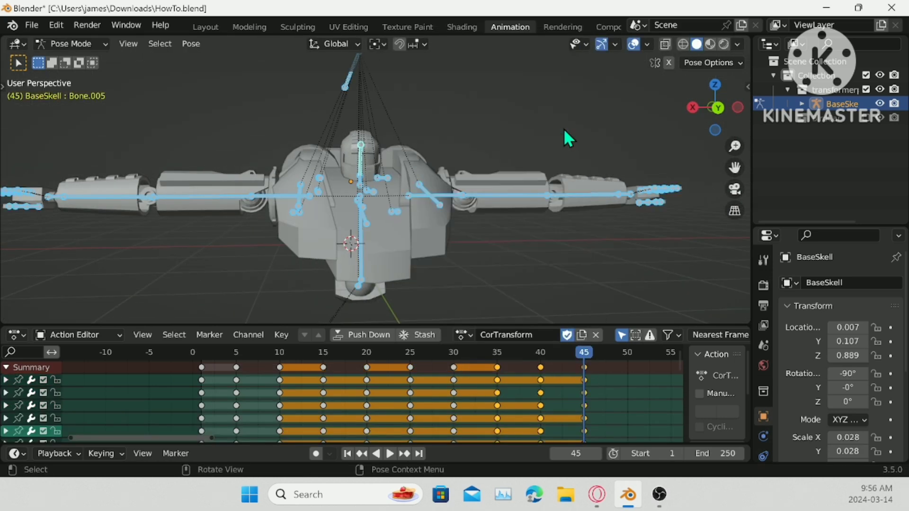
- Switch to Object Mode, add a mesh plane under the car and scale it up about 7.4 times as ground
middle_drag(563, 129, 450, 144)
click(95, 43)
click(83, 55)
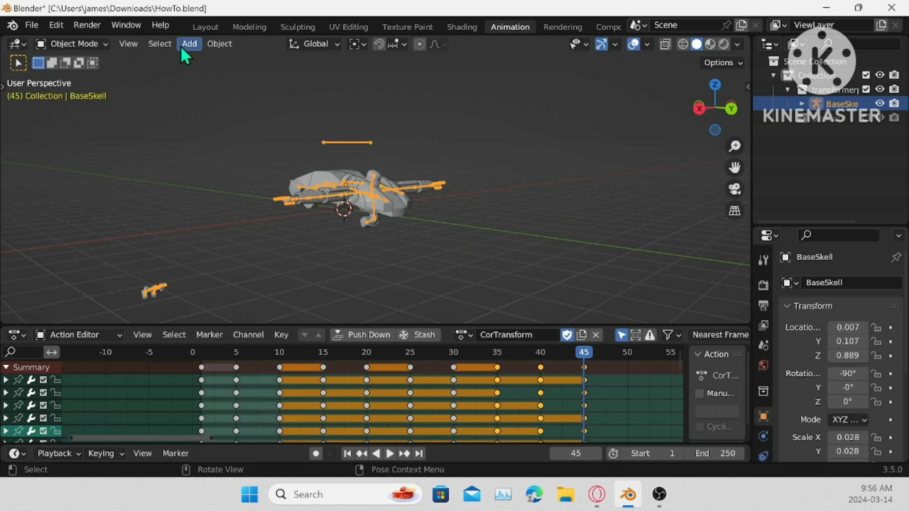
click(189, 44)
mouse_move(200, 58)
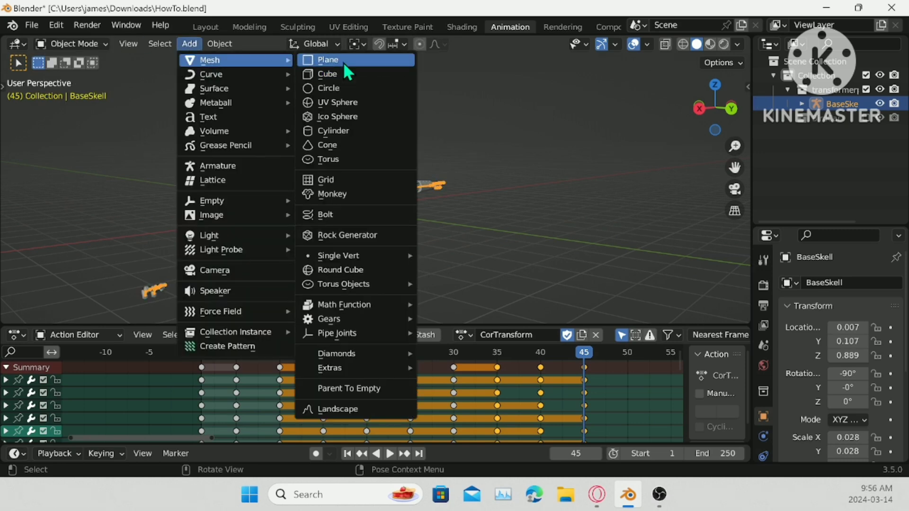
click(342, 62)
key(s)
click(144, 269)
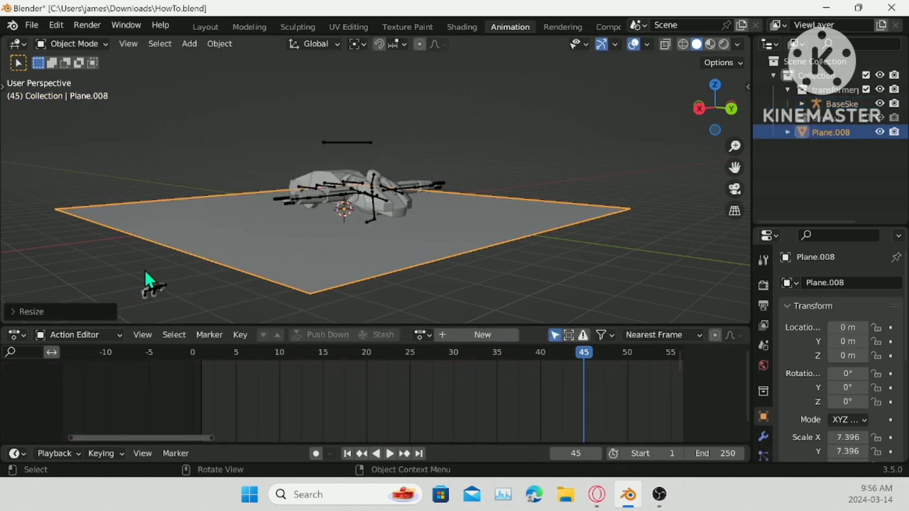
- Extrude the ground plane downward into a slab in Edit Mode, return to Object Mode and save the file
scroll(206, 268, up, 1)
middle_drag(205, 268, 404, 243)
key(Tab)
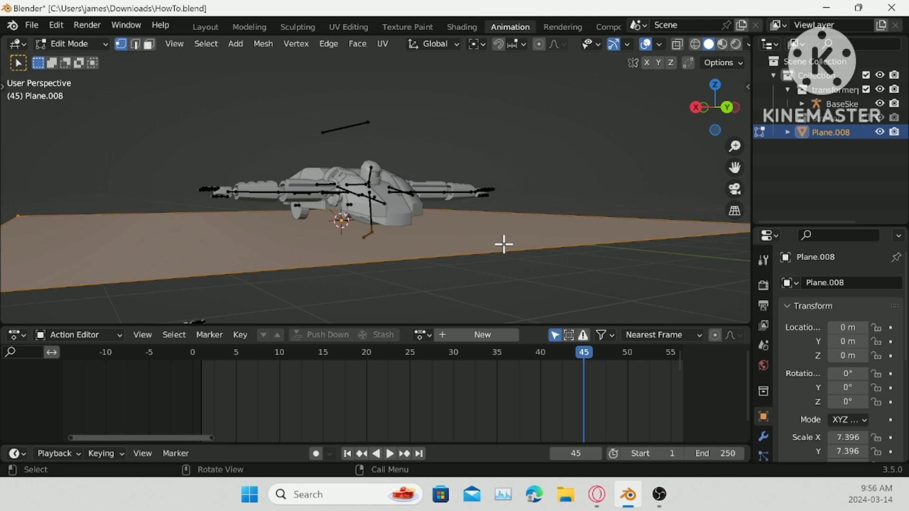
key(e)
click(505, 256)
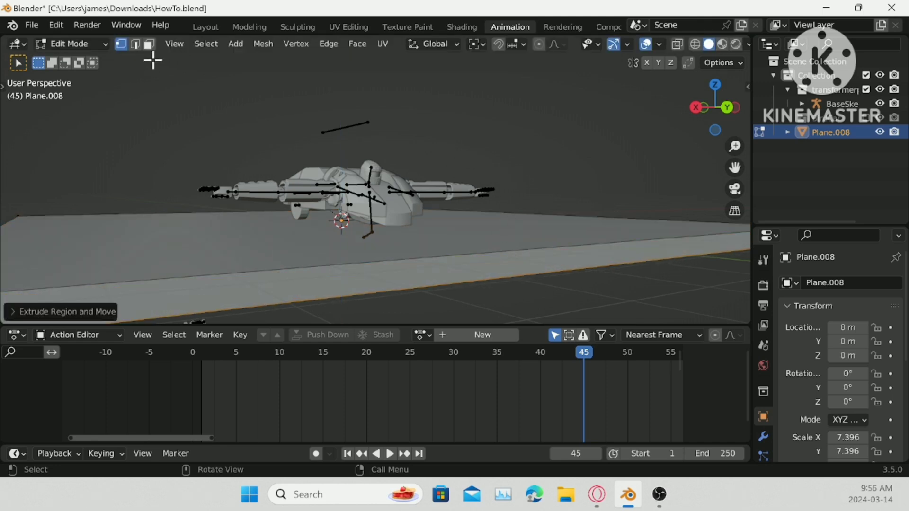
click(71, 44)
click(76, 56)
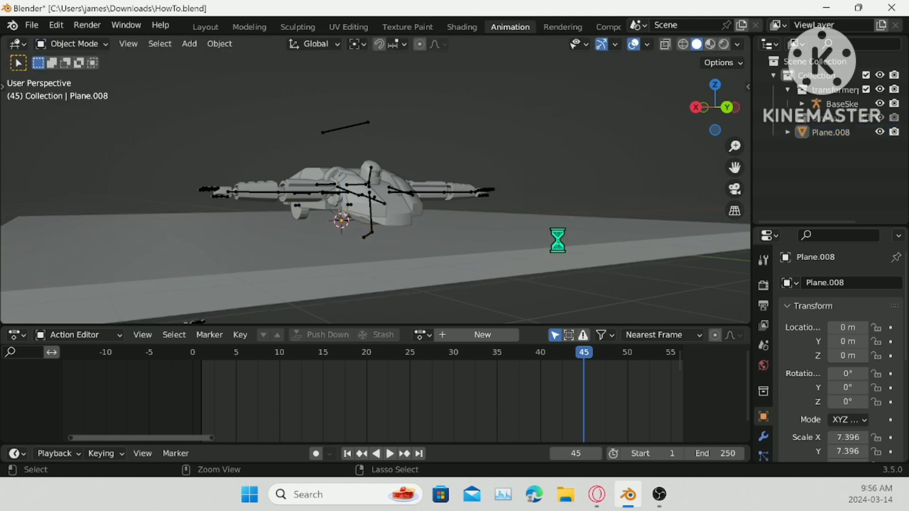
scroll(558, 240, up, 5)
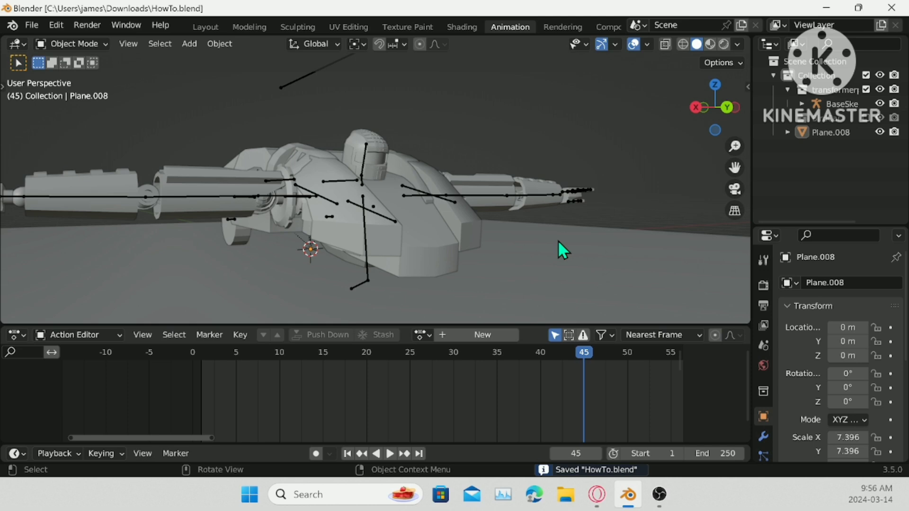
- Select the BaseSkell armature and switch it to Pose Mode
scroll(557, 240, up, 3)
scroll(399, 163, up, 2)
middle_drag(399, 163, 419, 169)
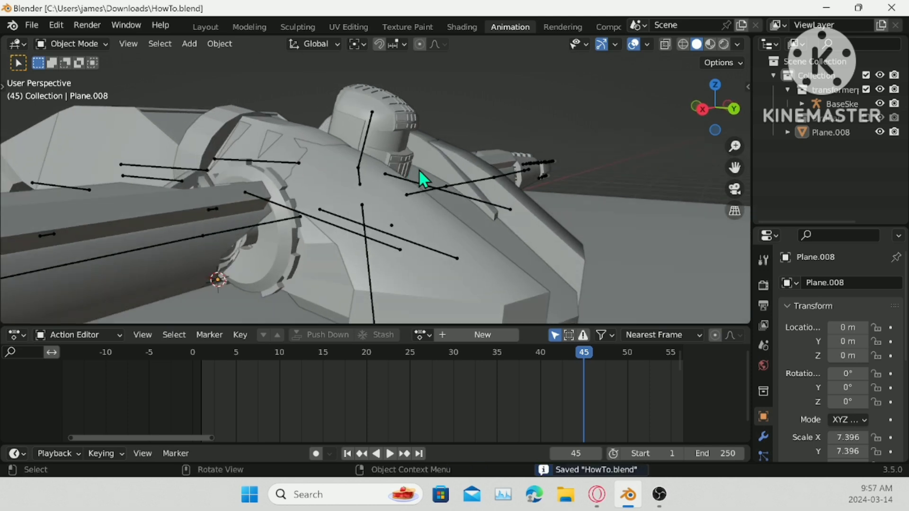
scroll(253, 213, down, 4)
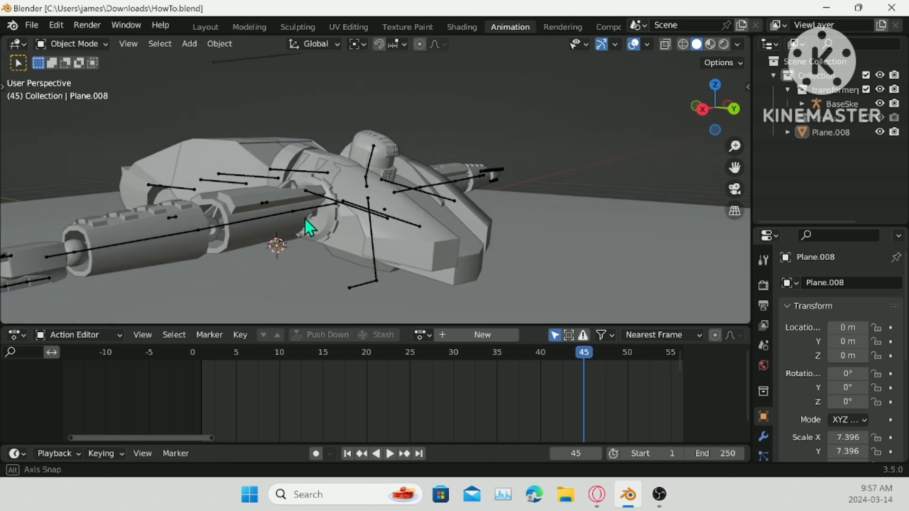
click(287, 211)
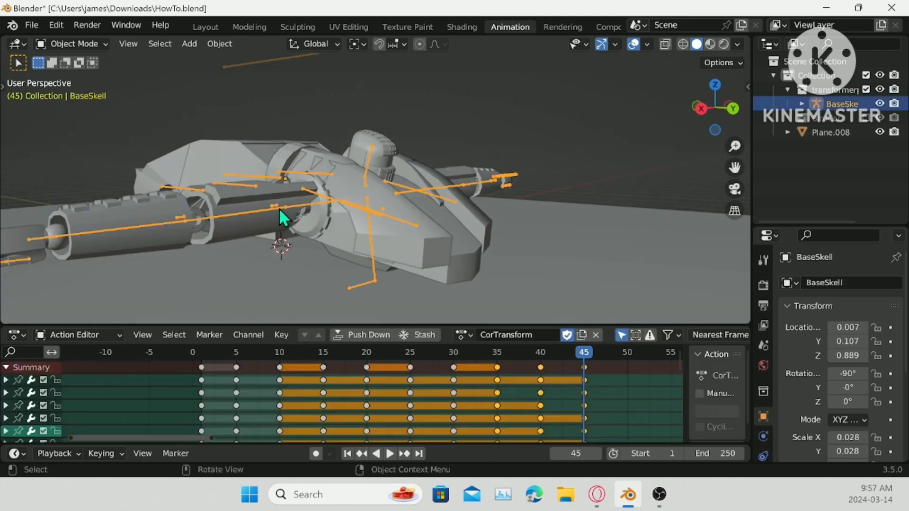
click(54, 42)
click(67, 90)
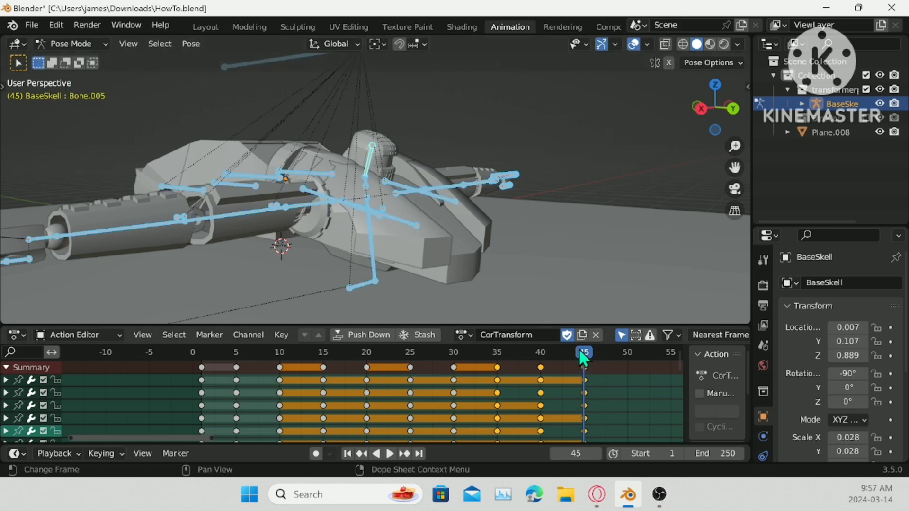
- Go back to frame 40, delete the keyframes at frame 45 and collapse the Action Editor's sidebar
drag(583, 352, 556, 362)
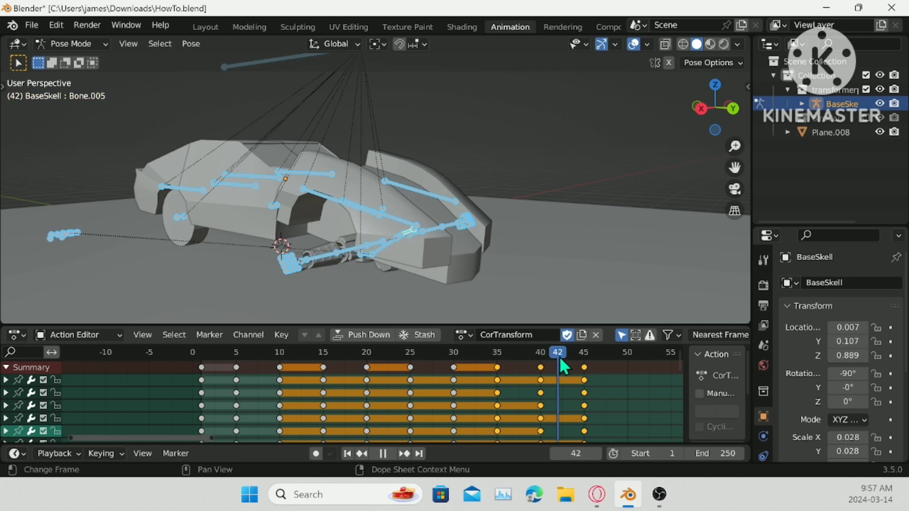
key(space)
middle_drag(374, 211, 465, 206)
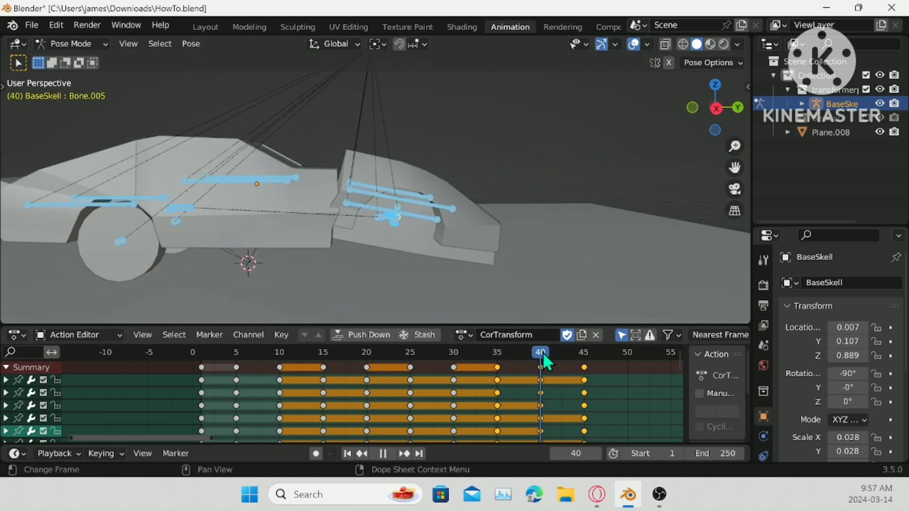
drag(546, 351, 614, 423)
key(space)
drag(556, 370, 644, 442)
right_click(620, 412)
click(621, 413)
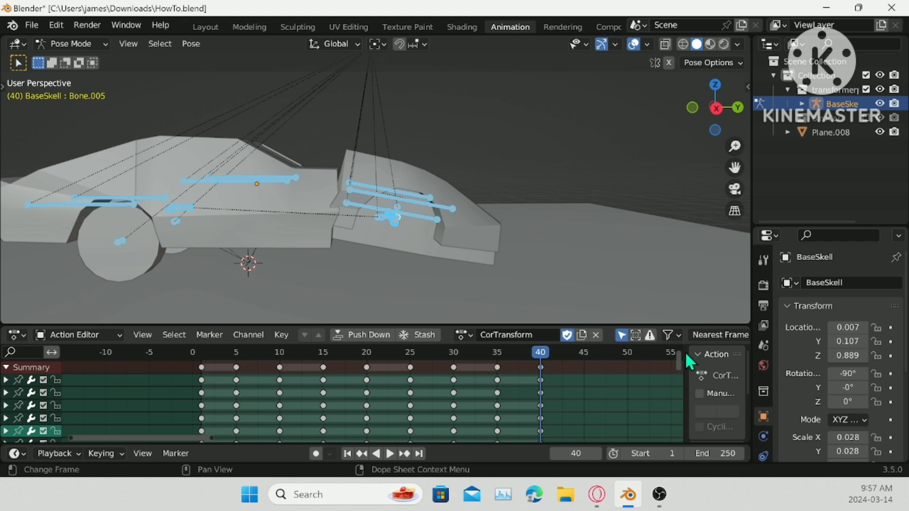
drag(682, 354, 748, 354)
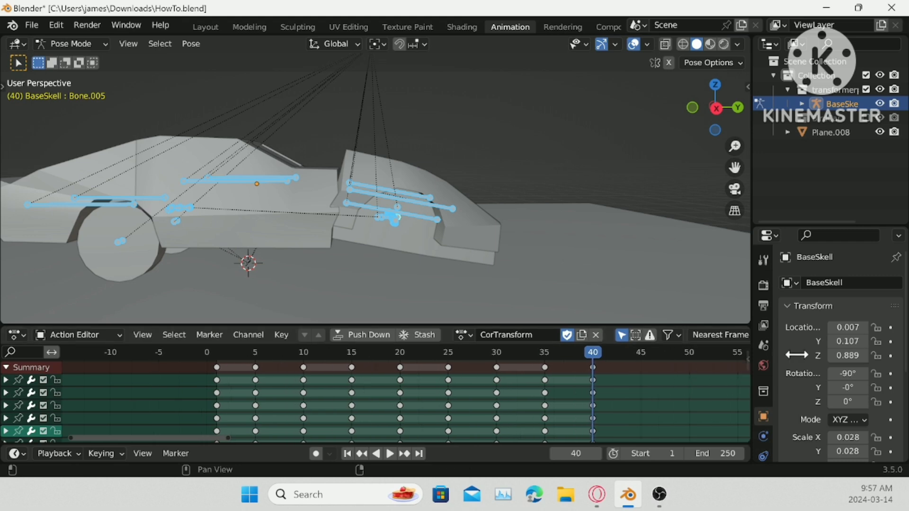
- Using the rear wheel bone as active pivot, rotate all bones until the car's front lifts and its tail meets the ground, and keyframe frame 40
scroll(549, 175, down, 3)
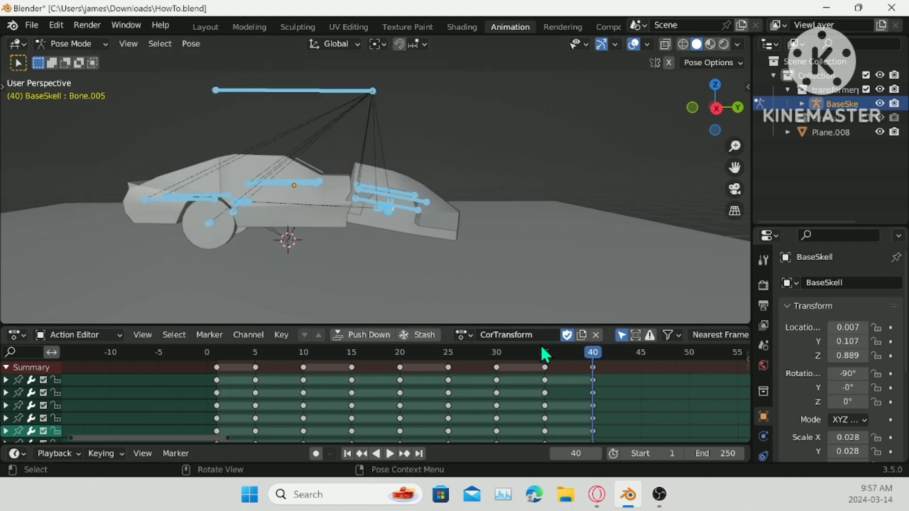
mouse_move(593, 355)
mouse_down()
mouse_move(486, 353)
mouse_move(342, 369)
mouse_move(620, 361)
mouse_move(600, 371)
mouse_move(543, 369)
mouse_move(599, 369)
mouse_up()
click(211, 222)
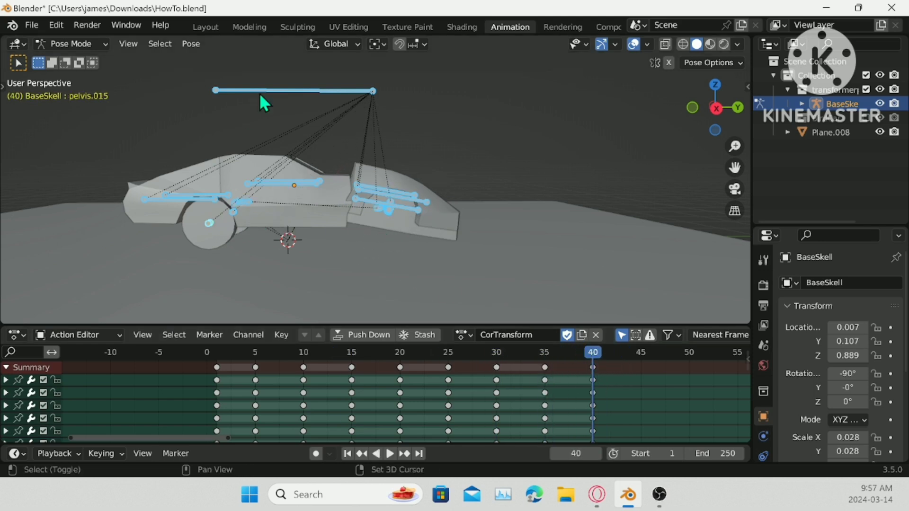
click(374, 44)
click(407, 92)
click(714, 108)
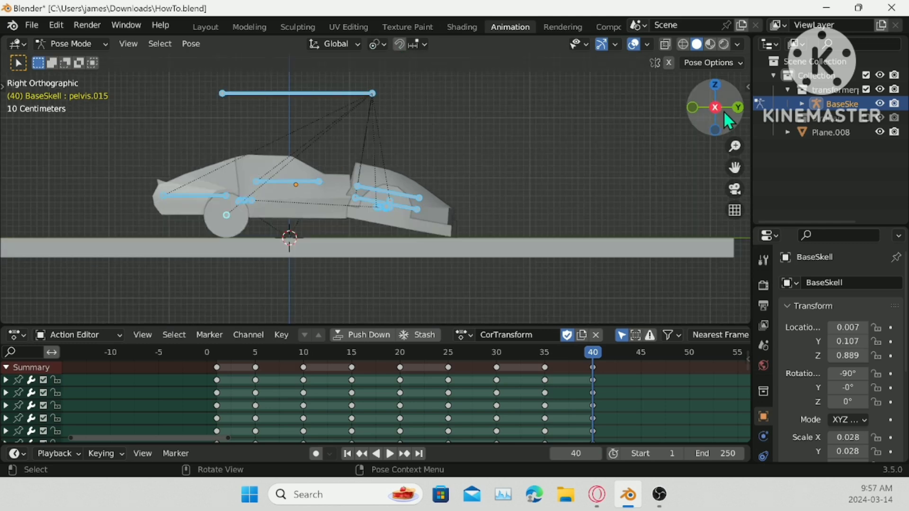
key(r)
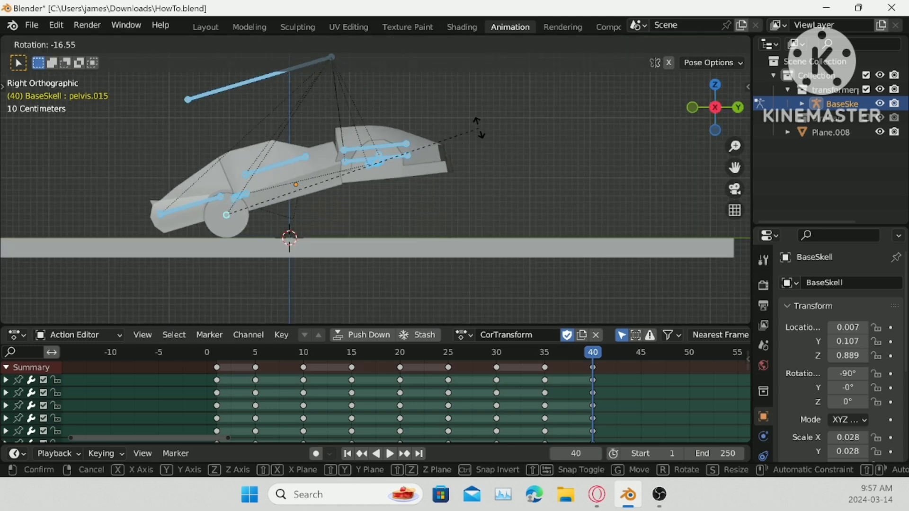
click(474, 125)
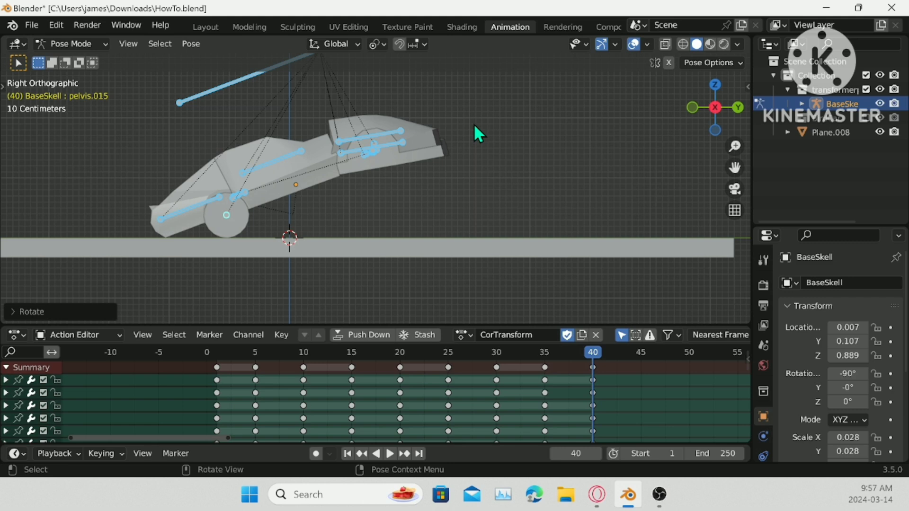
right_click(564, 124)
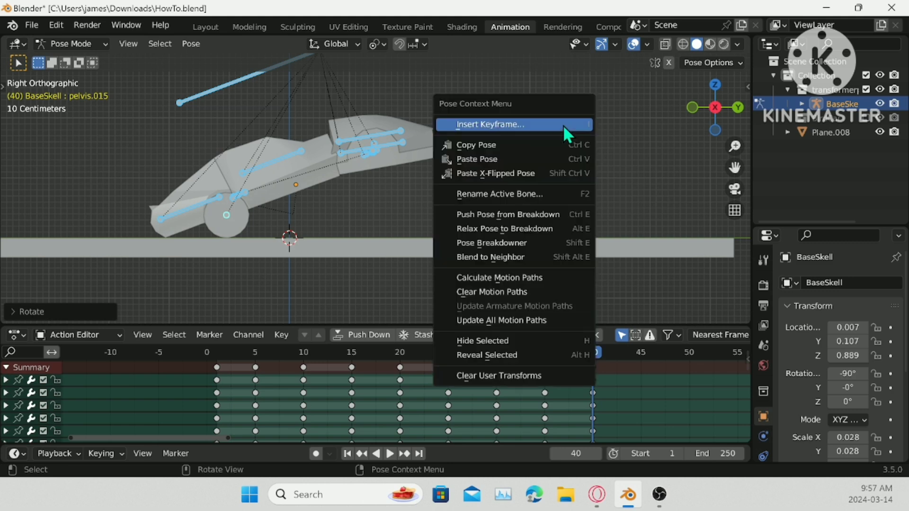
click(564, 124)
- Play the transformation from frame 0 and save the file
key(shift+Left)
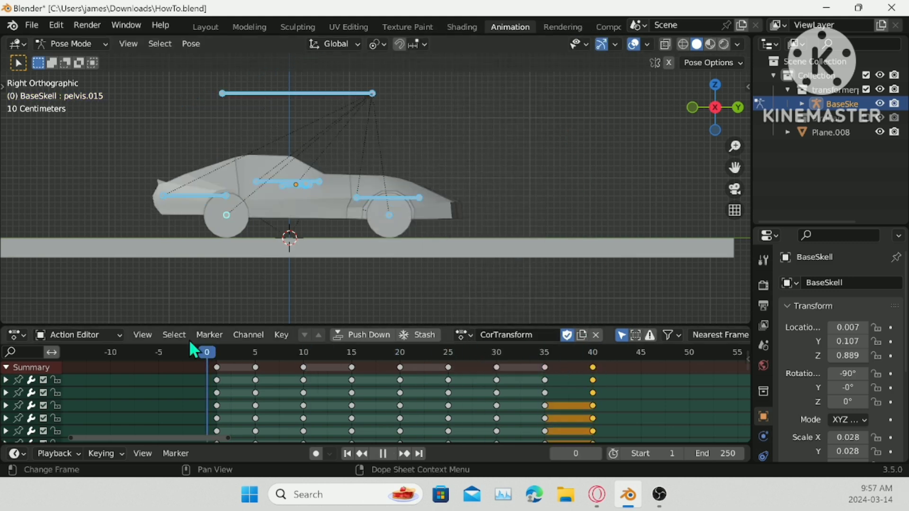
key(space)
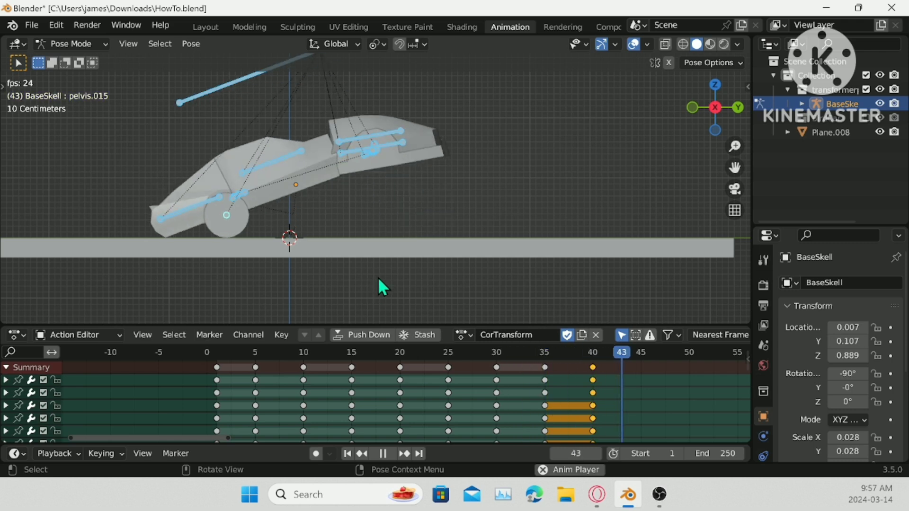
key(space)
key(ctrl+s)
middle_drag(487, 210, 381, 209)
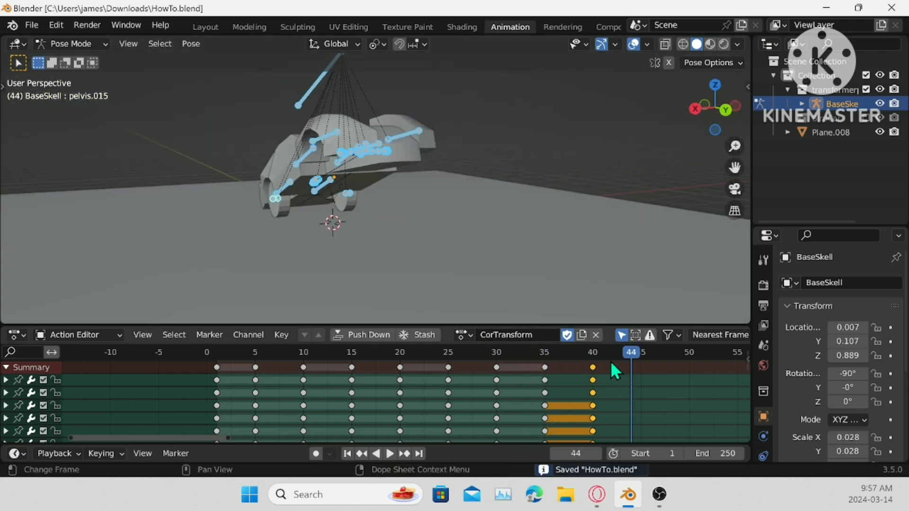
middle_drag(284, 199, 408, 195)
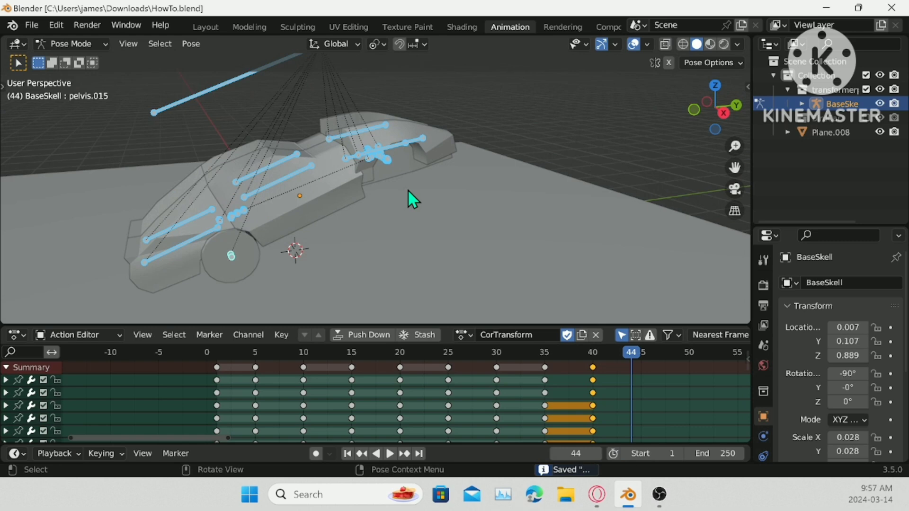
- At frame 40, select the small bone chain inside the car's middle section and clear its pose transforms
drag(616, 360, 591, 381)
scroll(432, 144, up, 3)
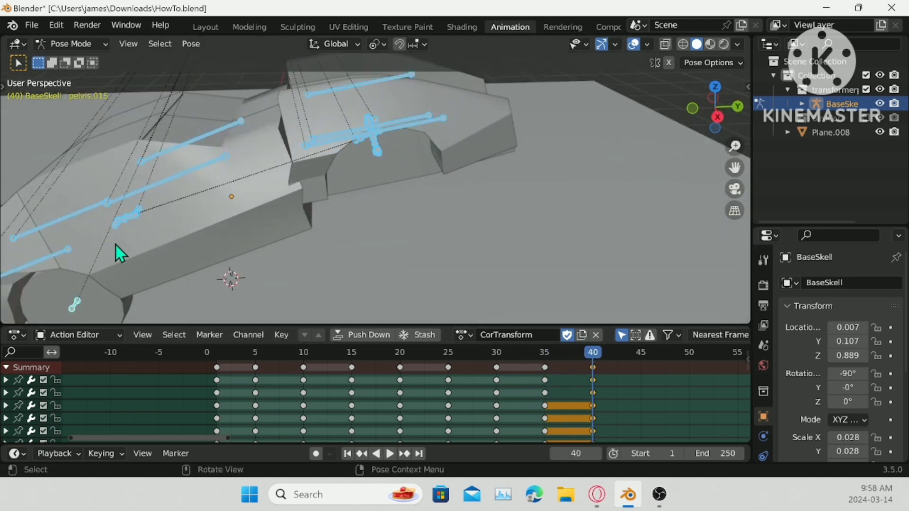
click(111, 212)
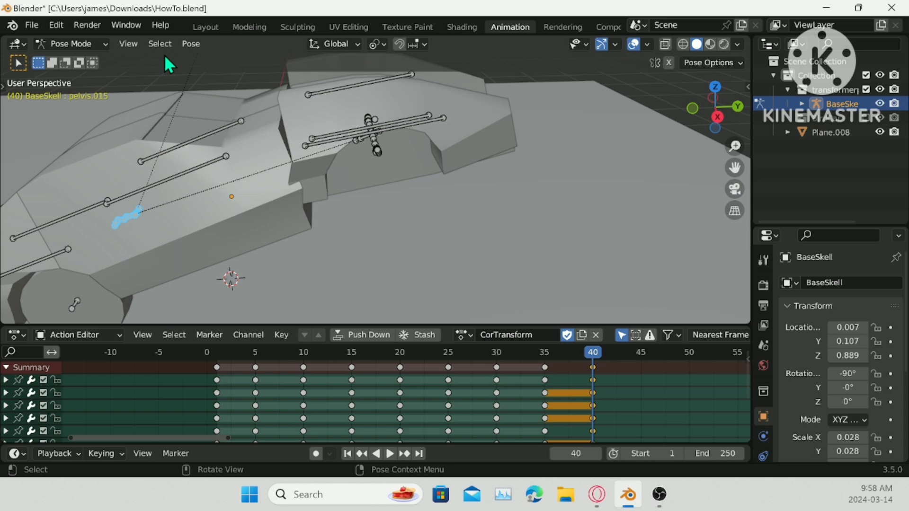
click(191, 45)
mouse_move(284, 75)
click(365, 74)
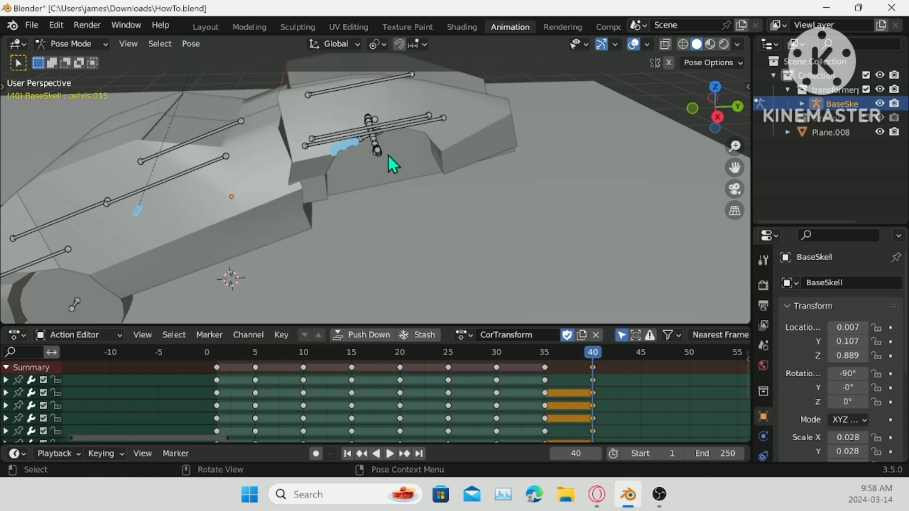
- Scale the pelvis bone up about nine times in the right side view and move it back toward the car's middle
scroll(369, 123, up, 3)
click(344, 98)
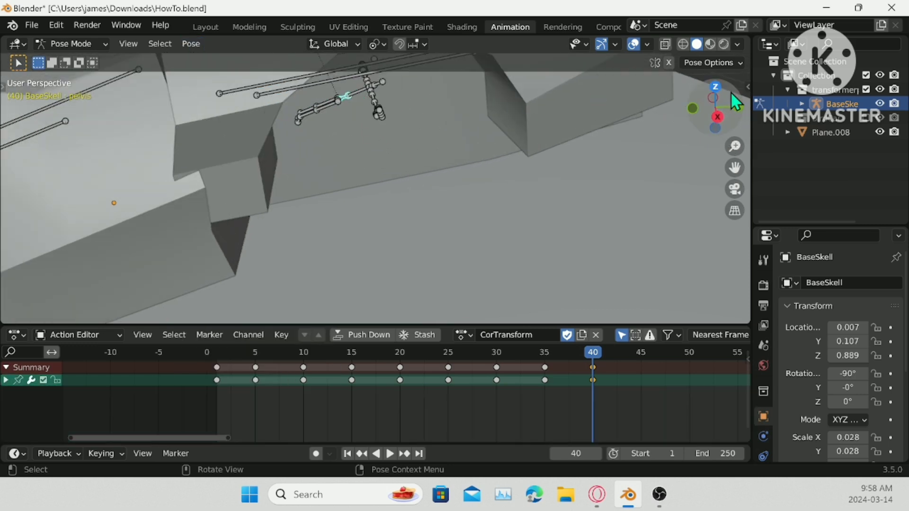
click(717, 116)
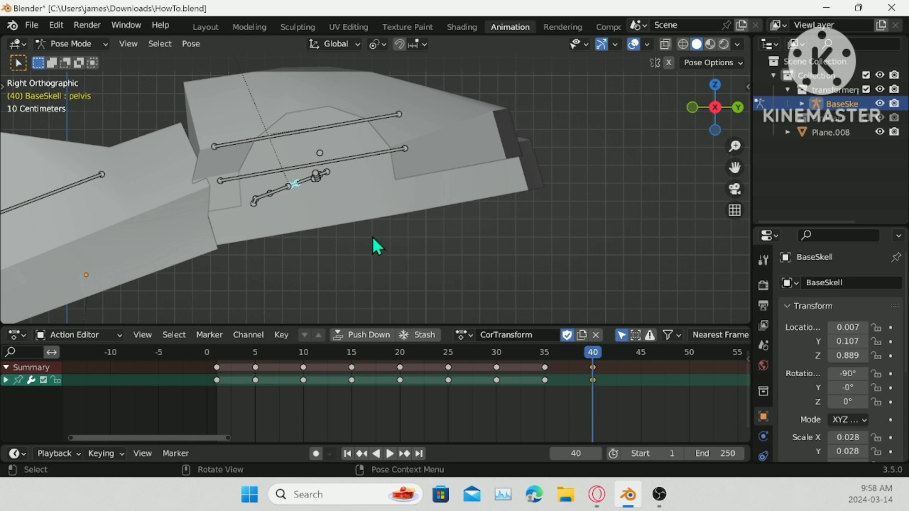
key(s)
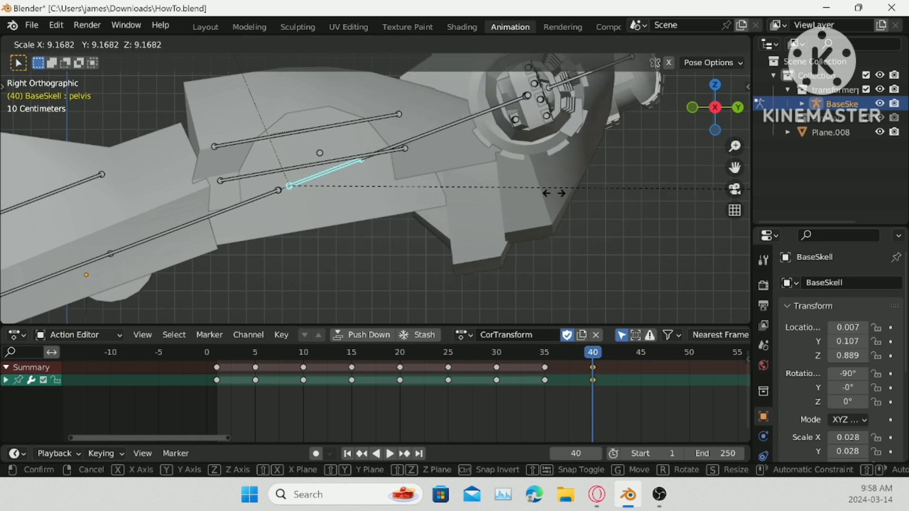
click(592, 192)
key(g)
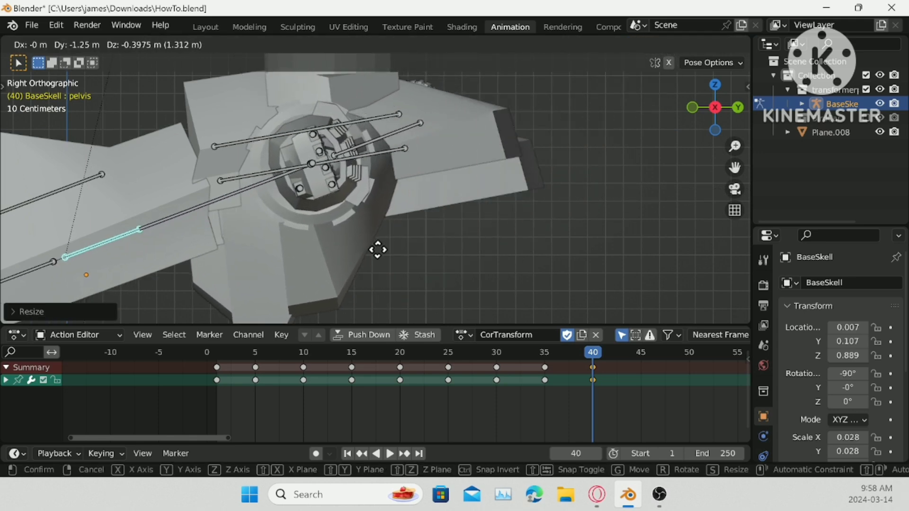
click(383, 256)
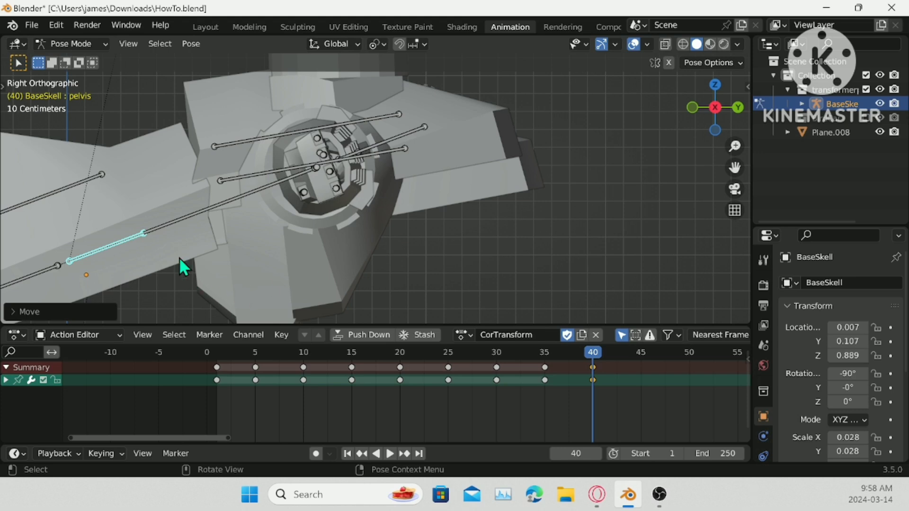
- Rotate the spine bone above the pelvis by roughly 90 degrees so the robot's torso swings upright
click(187, 215)
key(r)
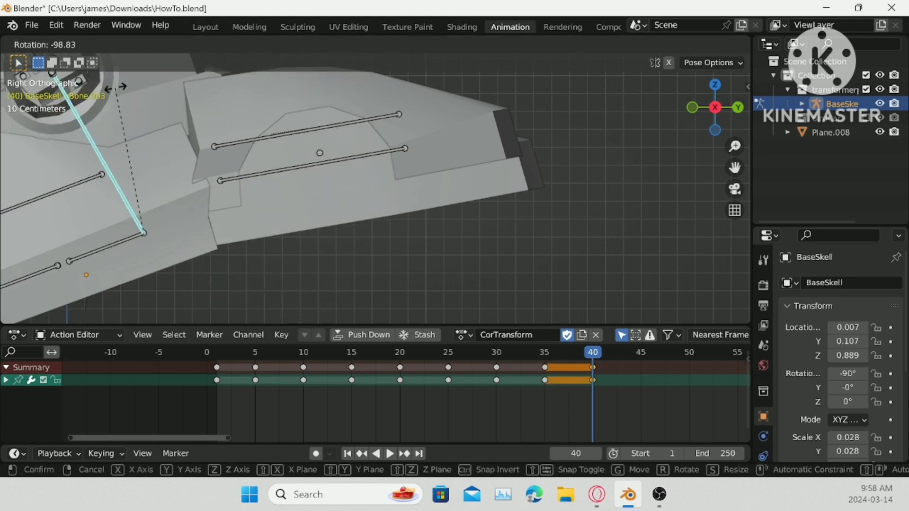
click(115, 219)
- Move and rotate the pelvis bone until the robot's torso sits nearly upright inside the car's raised front section
click(134, 237)
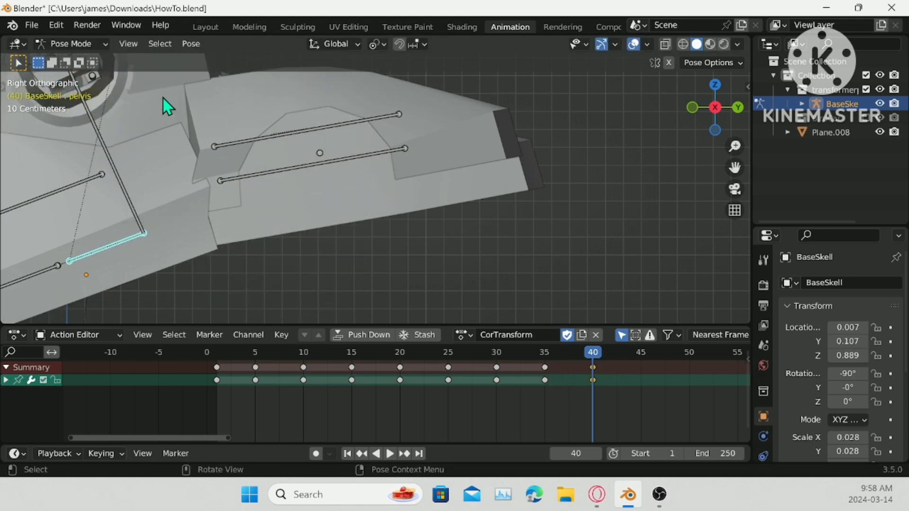
key(g)
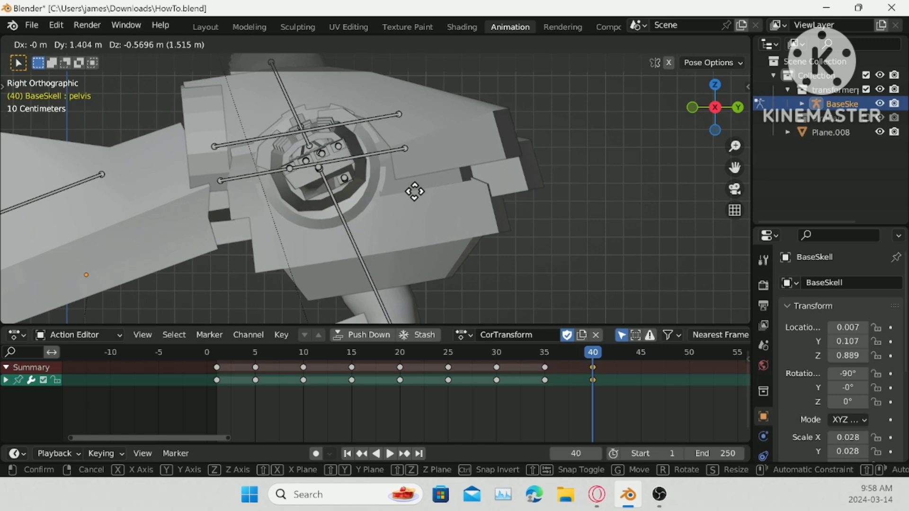
click(414, 192)
key(r)
click(525, 296)
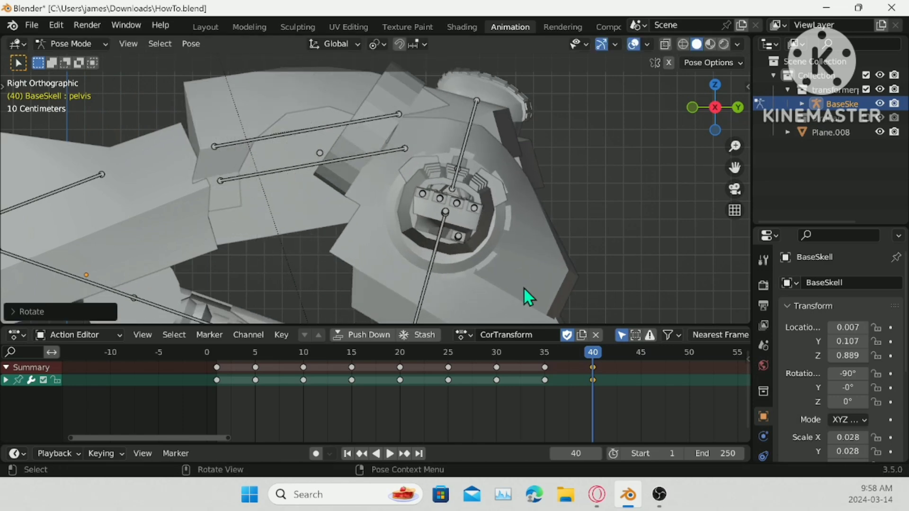
key(g)
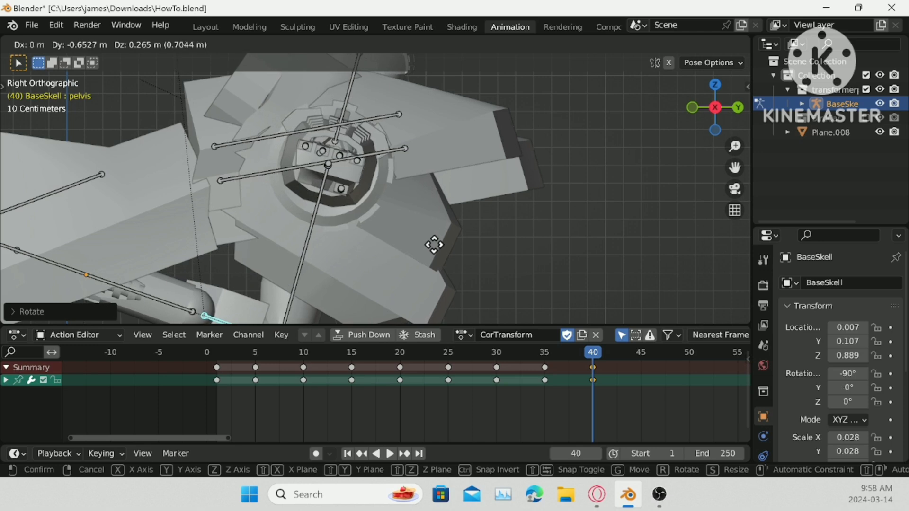
click(433, 245)
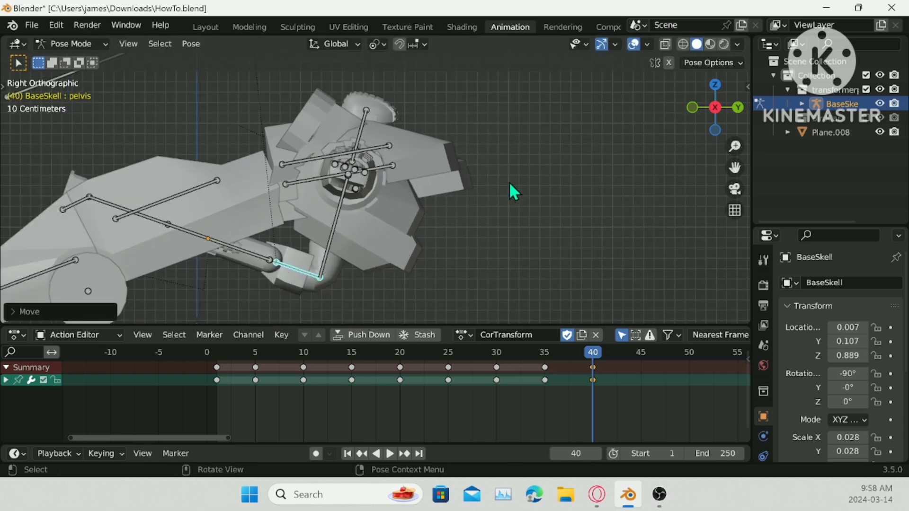
- Select all bones and insert a keyframe for the new robot pose at frame 40
middle_drag(510, 184, 329, 205)
key(a)
right_click(499, 131)
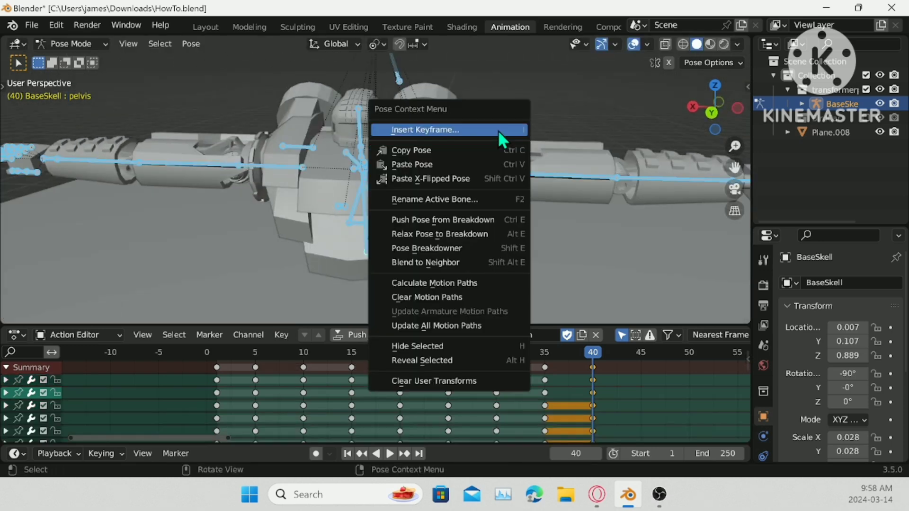
click(498, 129)
click(499, 134)
- Scrub the timeline back to frame 15 and forward to frame 40 to review the transformation
drag(589, 352, 354, 386)
middle_drag(331, 255, 438, 222)
drag(354, 350, 592, 374)
middle_drag(513, 245, 512, 220)
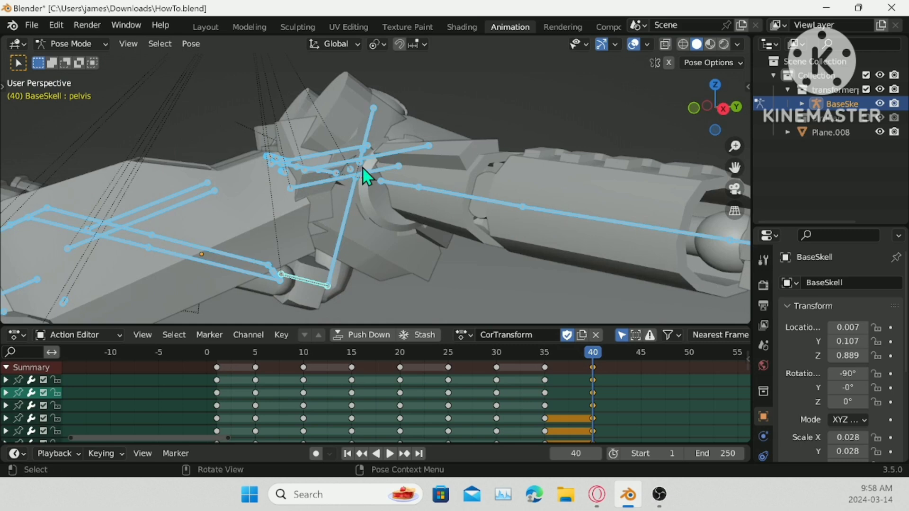
- Select the three chest panel bones, rotate them about 39 degrees in the right side view and move them forward and up over the torso
middle_drag(363, 168, 312, 201)
click(302, 205)
shift+click(304, 191)
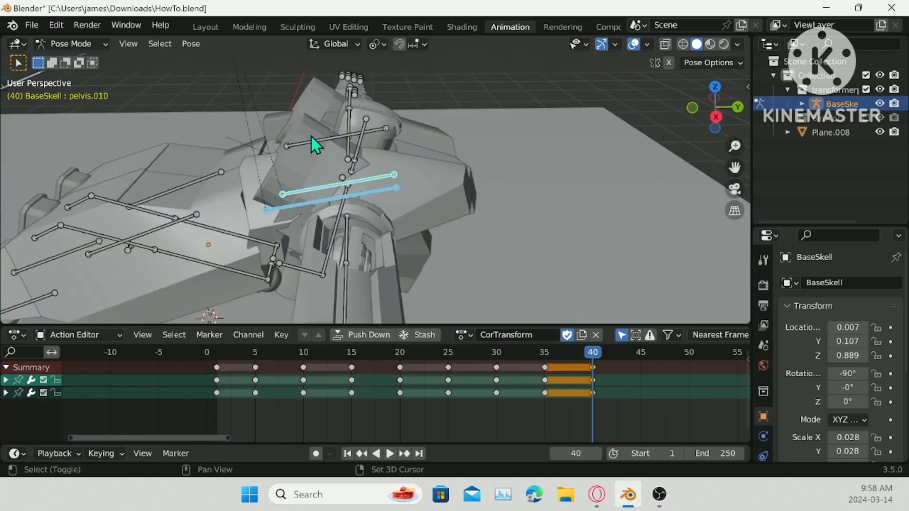
shift+click(300, 143)
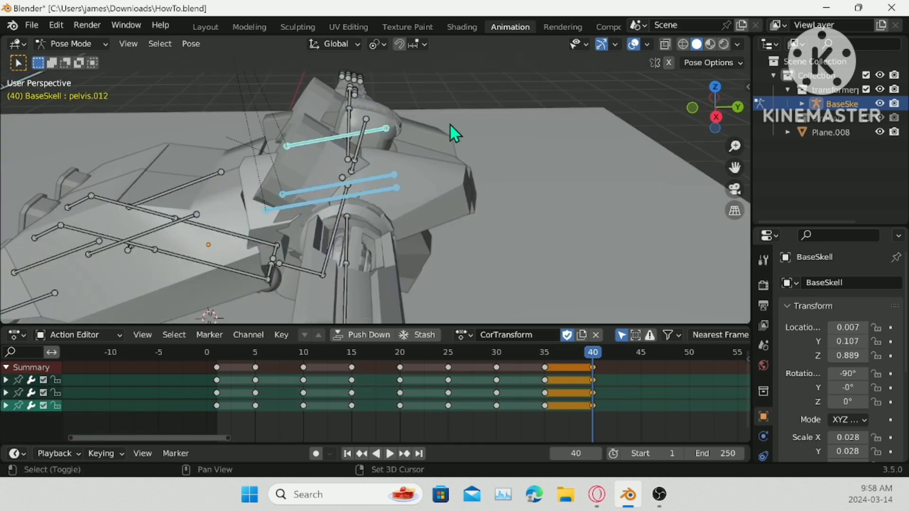
click(715, 115)
key(r)
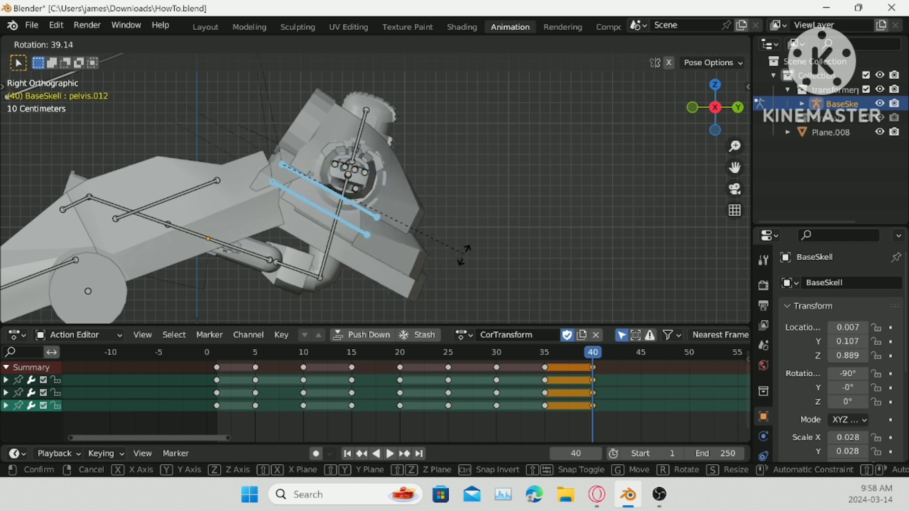
click(473, 254)
key(g)
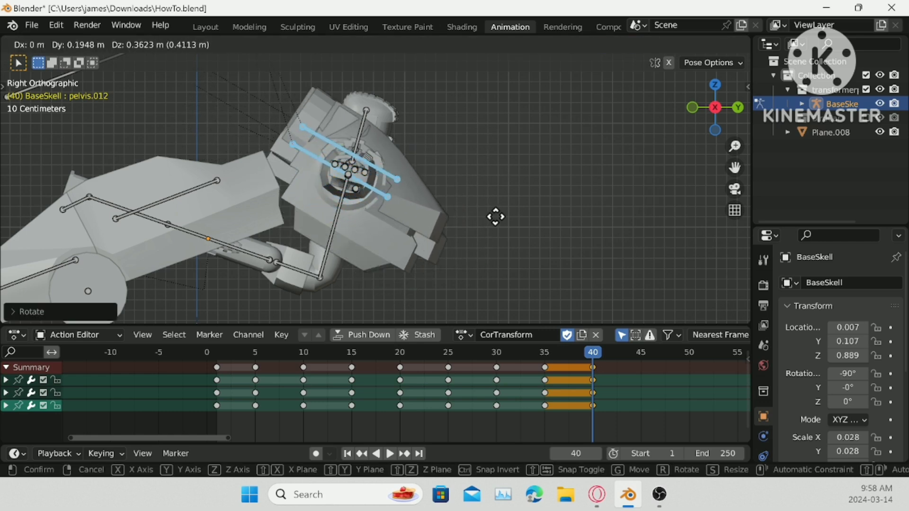
click(515, 232)
- Shrink the three chest panel bones along the global Y axis so the panels fit closer to the torso
key(s)
key(y)
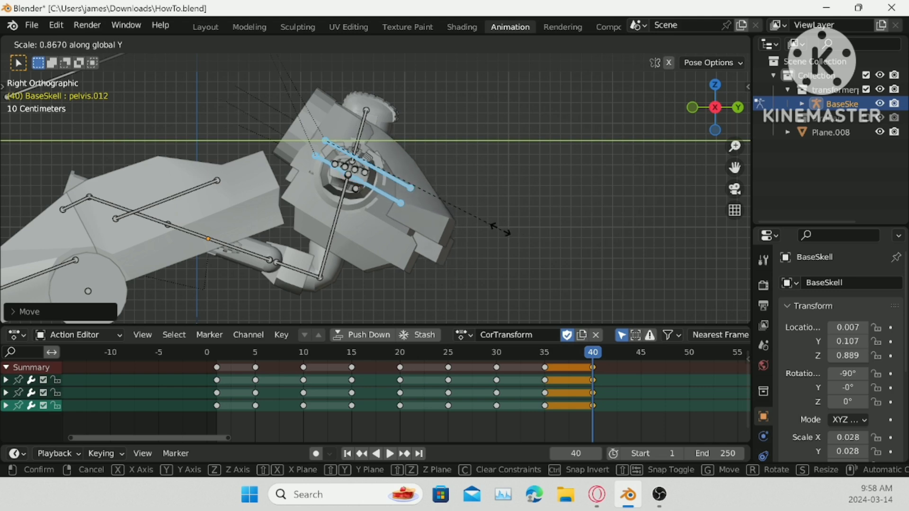
click(462, 211)
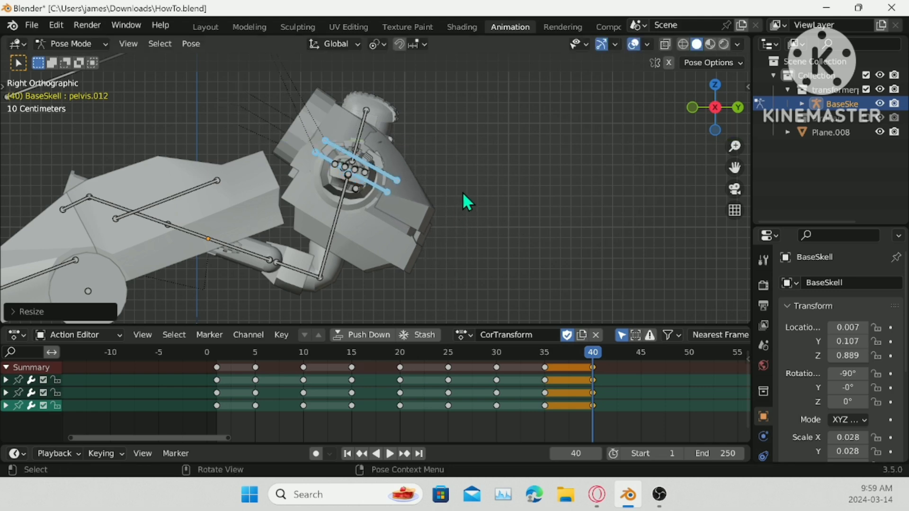
key(r)
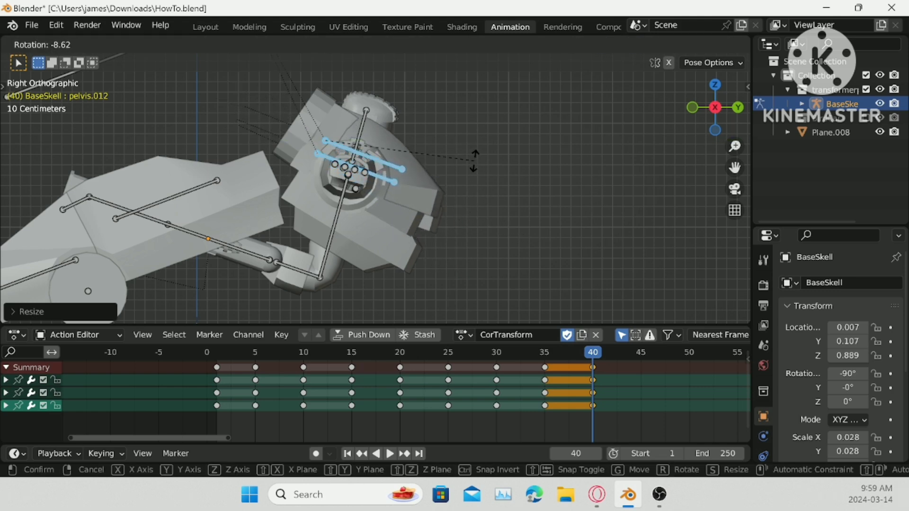
right_click(458, 194)
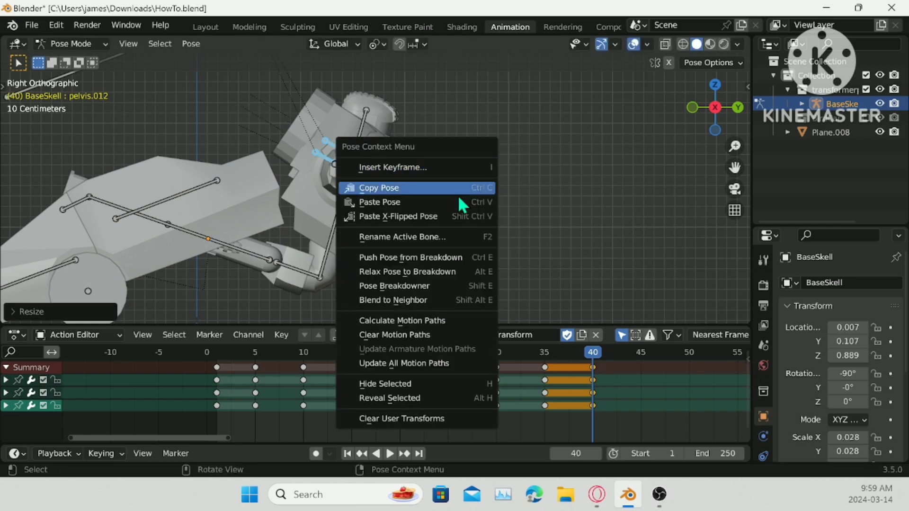
- Scale the three chest panel bones up uniformly to about 1.2 and move them back against the torso
mouse_move(552, 221)
middle_down()
mouse_move(380, 227)
mouse_move(372, 162)
mouse_move(400, 176)
mouse_move(438, 175)
mouse_move(432, 219)
mouse_move(345, 233)
mouse_move(277, 223)
middle_up()
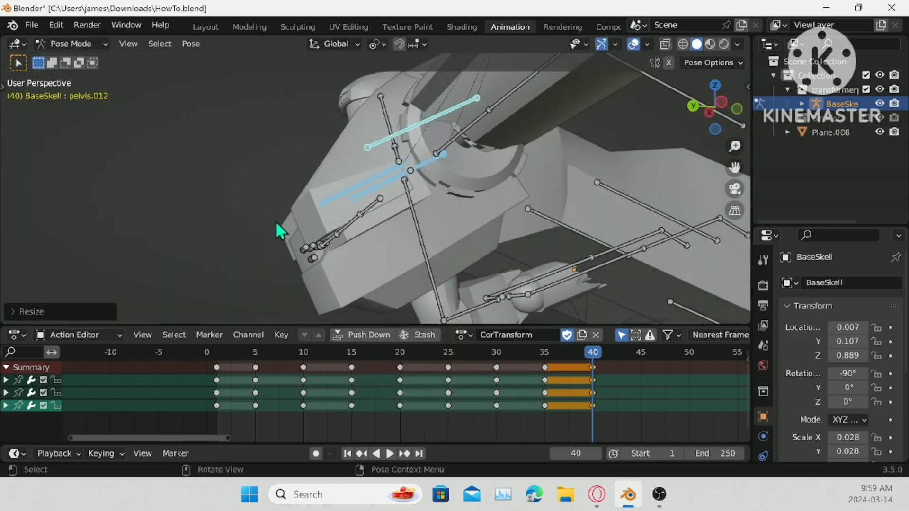
key(s)
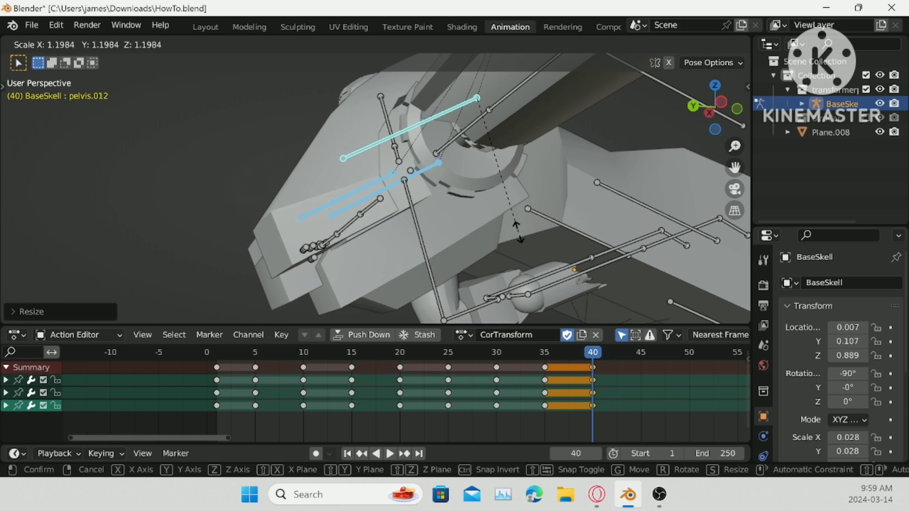
click(457, 234)
key(g)
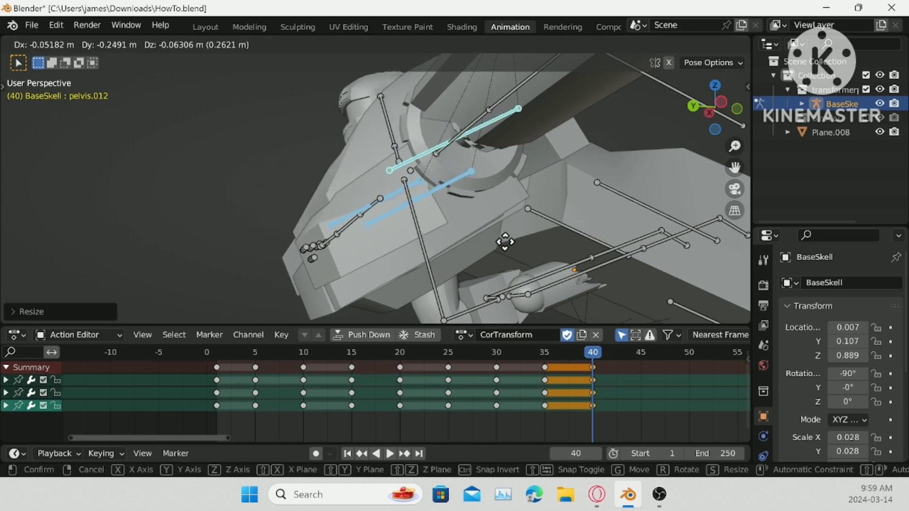
click(503, 244)
- In the left side view, stretch the three chest panel bones along the global Z axis by about 1.36
click(719, 102)
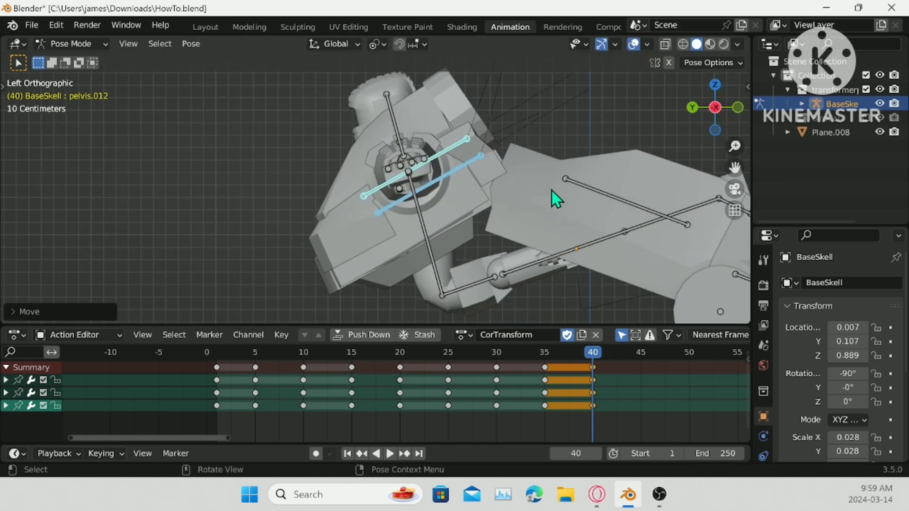
key(r)
key(Escape)
key(s)
key(z)
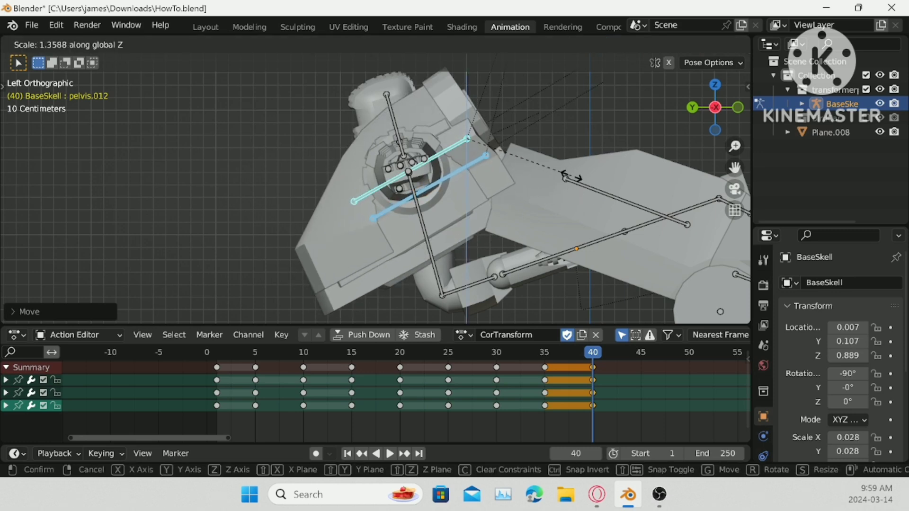
click(568, 177)
- In the top view, move the chest panel bones about -0.08 m along the global X axis to center them on the torso
middle_drag(568, 178, 544, 193)
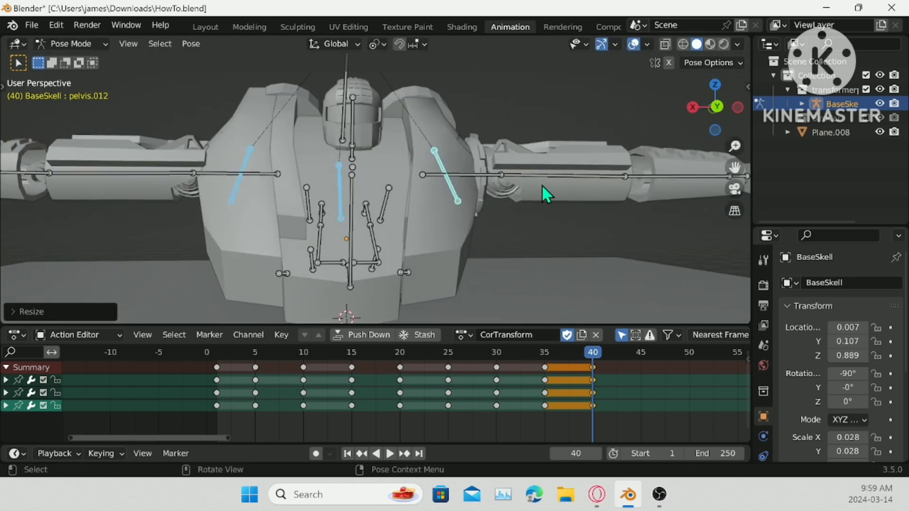
click(718, 86)
scroll(575, 168, down, 3)
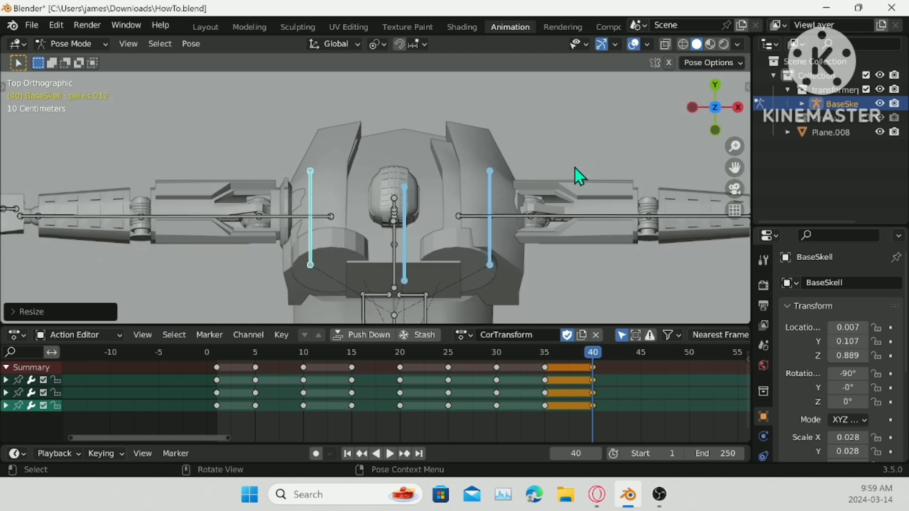
key(g)
key(x)
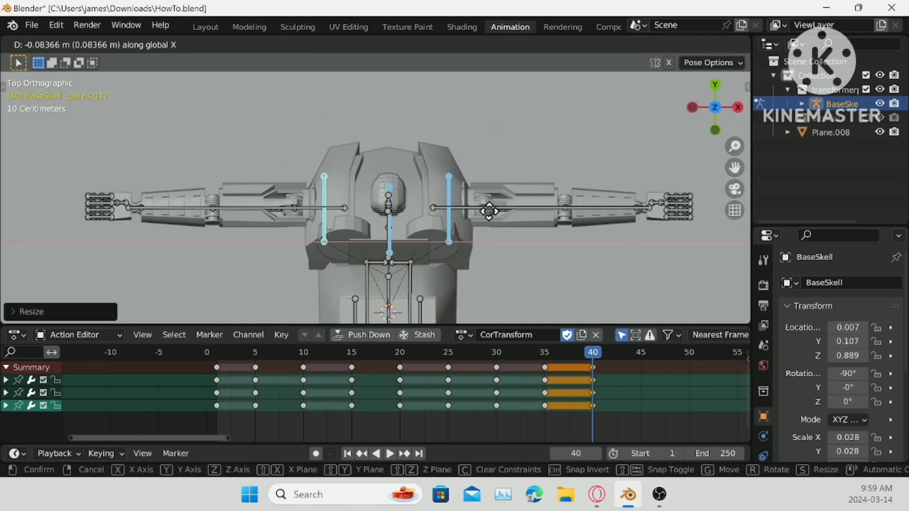
click(489, 211)
middle_drag(511, 220, 458, 213)
key(s)
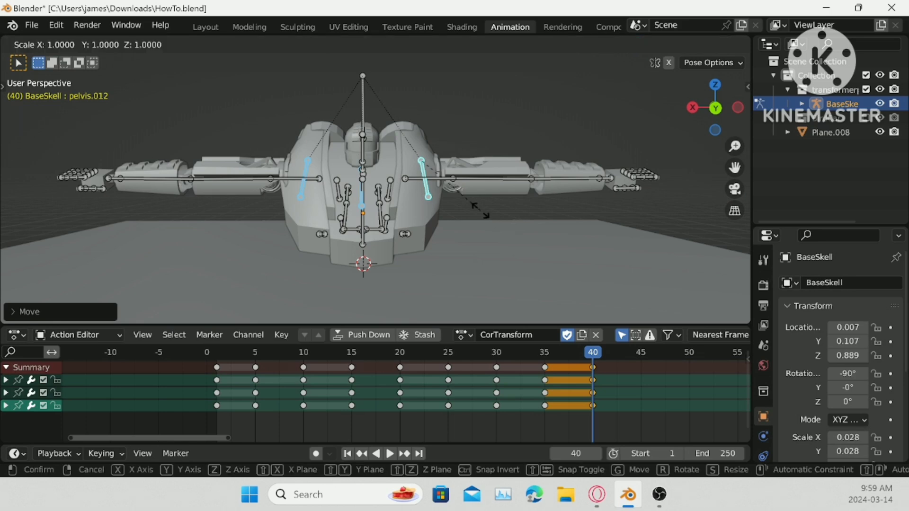
key(x)
key(Escape)
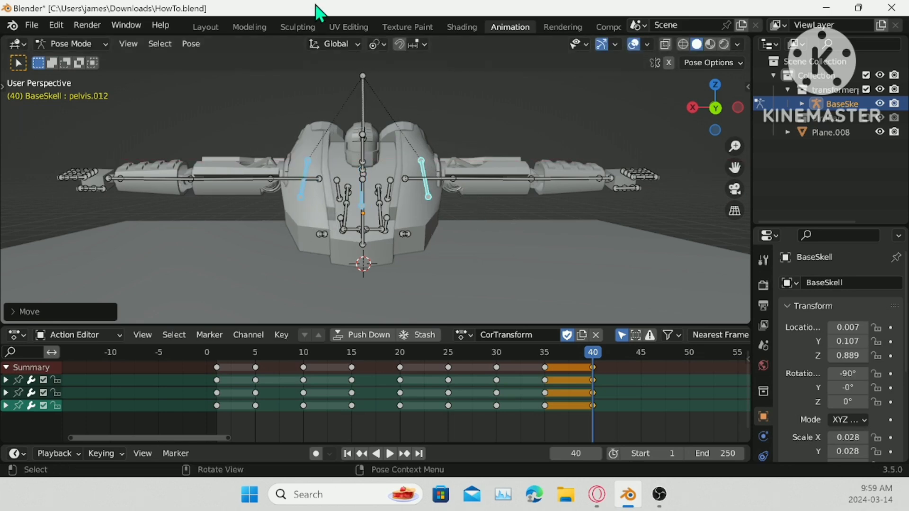
- Change the pivot to the bones' common center, scale the chest panels to about 0.92 and move them about 0.1 m forward and up
click(379, 44)
key(s)
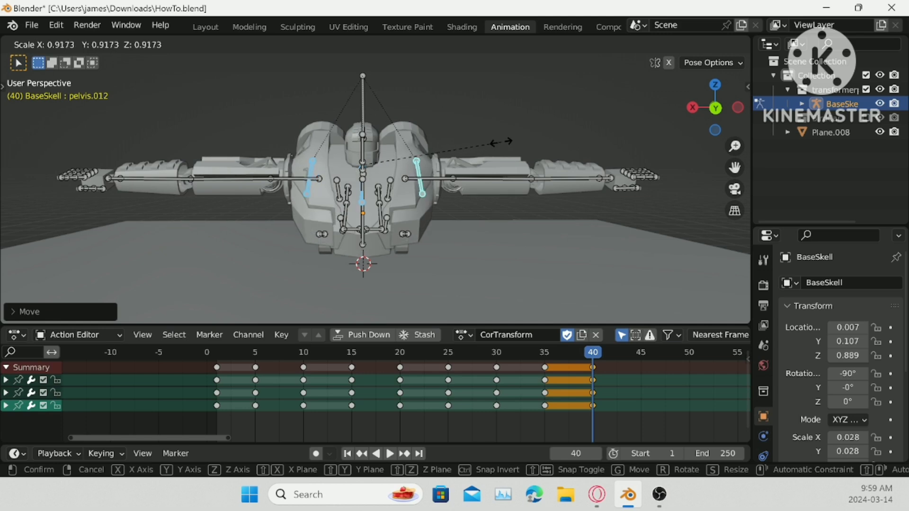
click(501, 142)
middle_drag(462, 217, 590, 186)
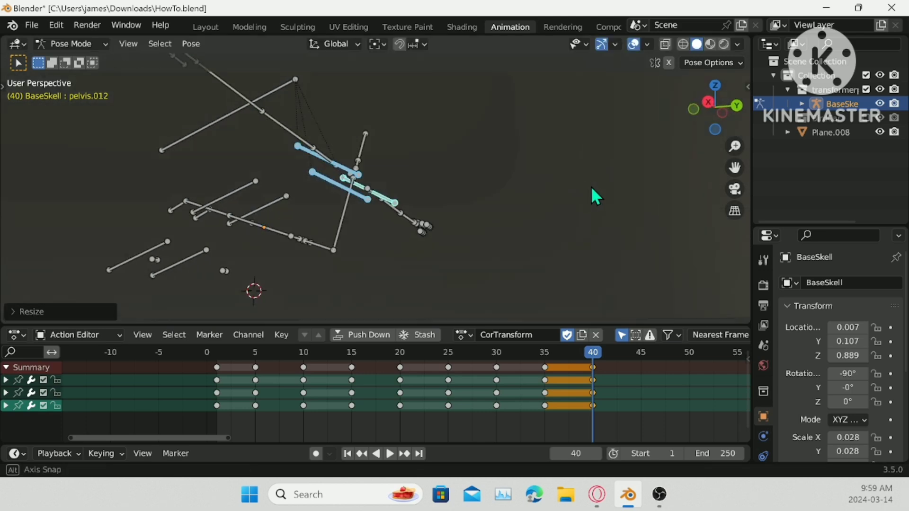
click(709, 100)
key(g)
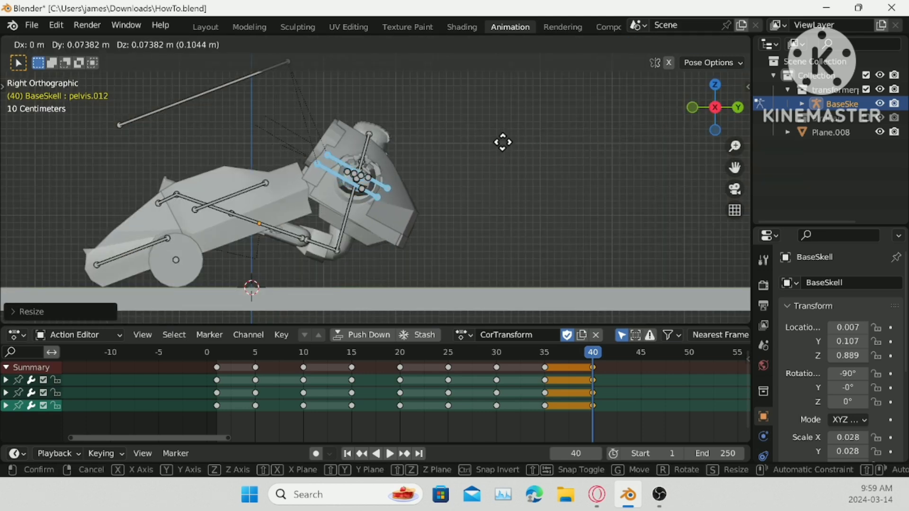
click(500, 142)
- Insert a keyframe at frame 40 for the three chest panel bones
middle_drag(500, 142, 396, 163)
right_click(510, 186)
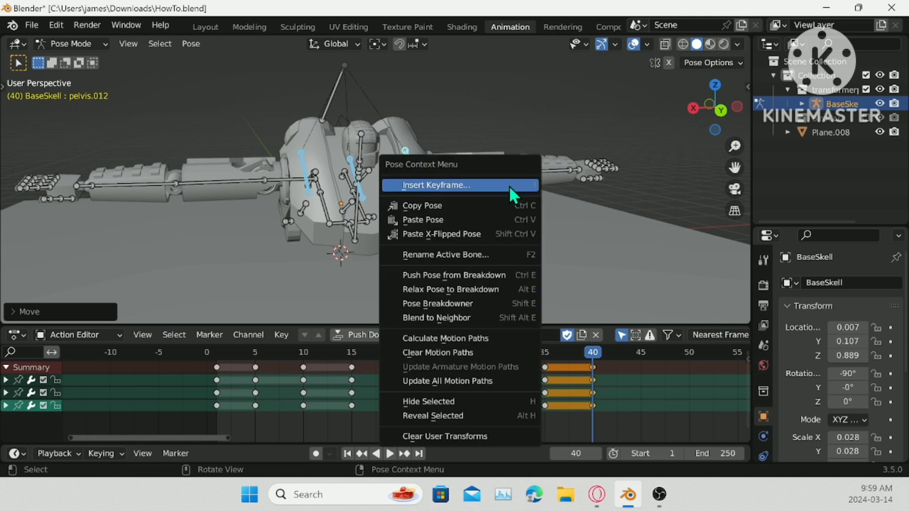
click(510, 186)
click(509, 186)
mouse_move(591, 350)
mouse_down()
mouse_move(529, 351)
mouse_move(607, 346)
mouse_move(593, 350)
mouse_up()
- In the back view, rotate the upper arm bone on the negative X side to slightly above horizontal
middle_drag(404, 266, 528, 256)
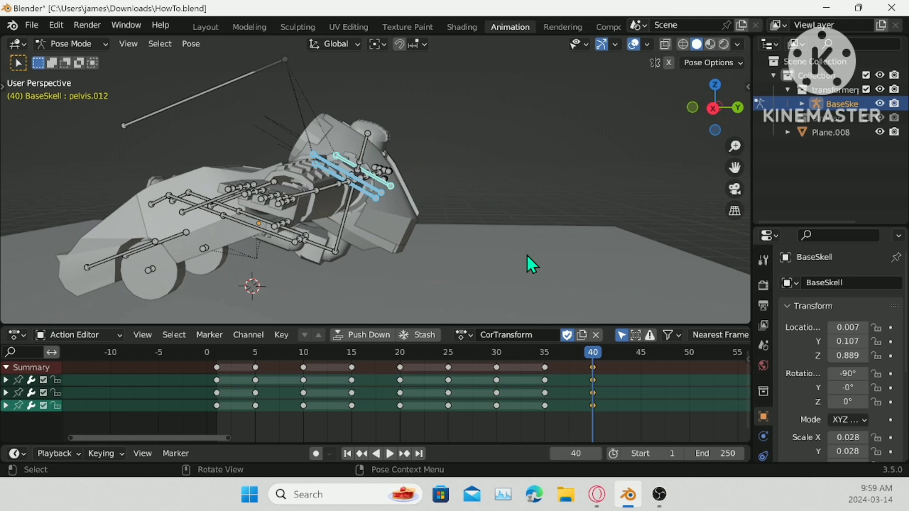
click(737, 108)
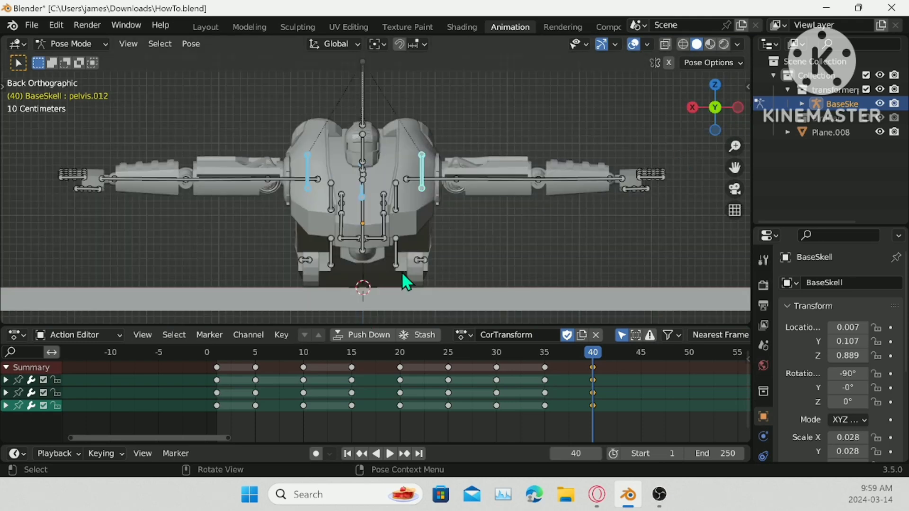
click(545, 178)
key(r)
click(552, 148)
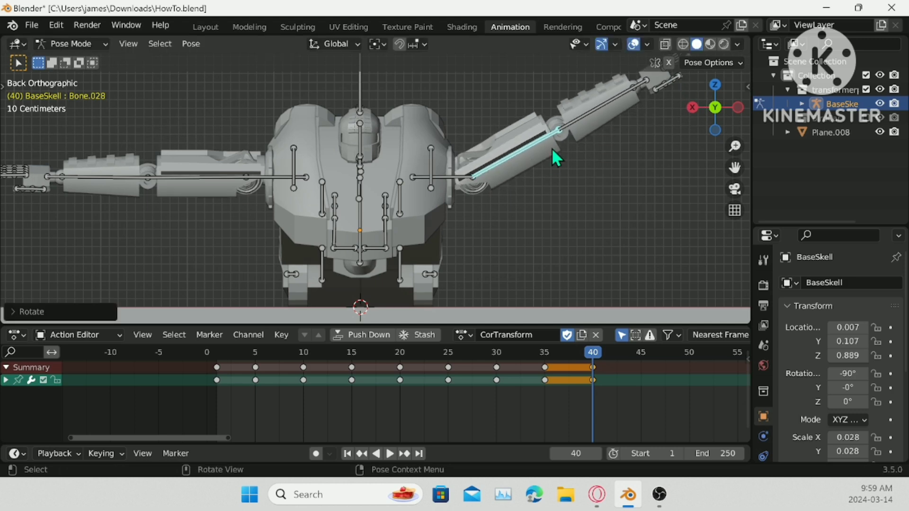
key(r)
click(600, 144)
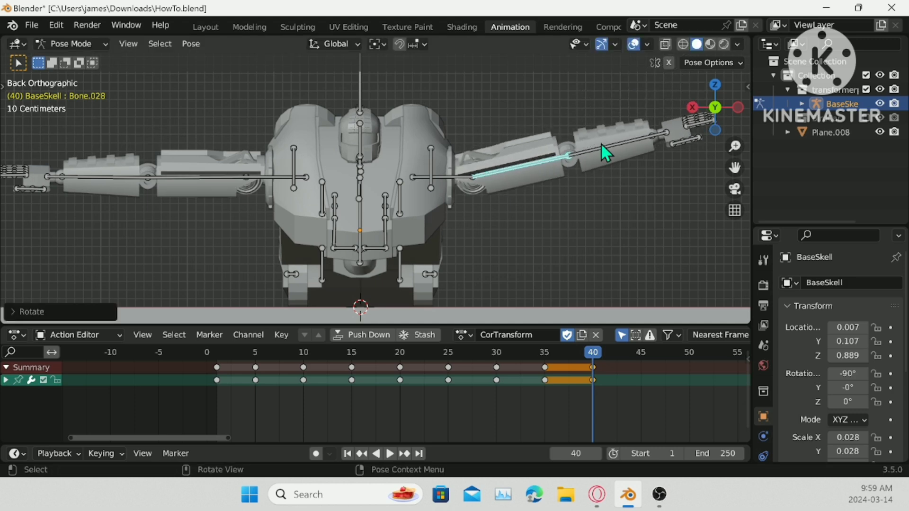
- Bend the forearm of the raised arm steeply downward at the elbow and rotate its hand outward
click(609, 146)
key(r)
click(611, 242)
click(624, 249)
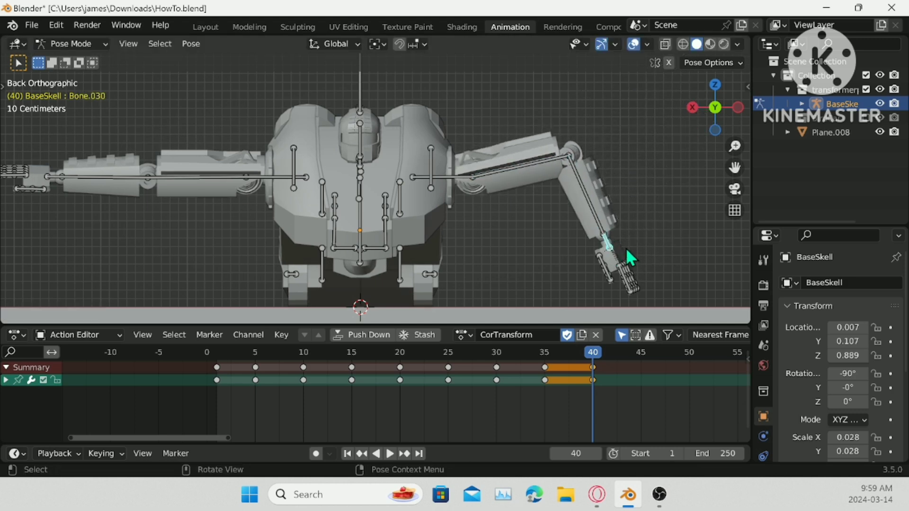
key(r)
click(648, 208)
- Lower the same upper arm below horizontal so the forearm stands vertical, and angle the hand against the ground
click(544, 179)
key(r)
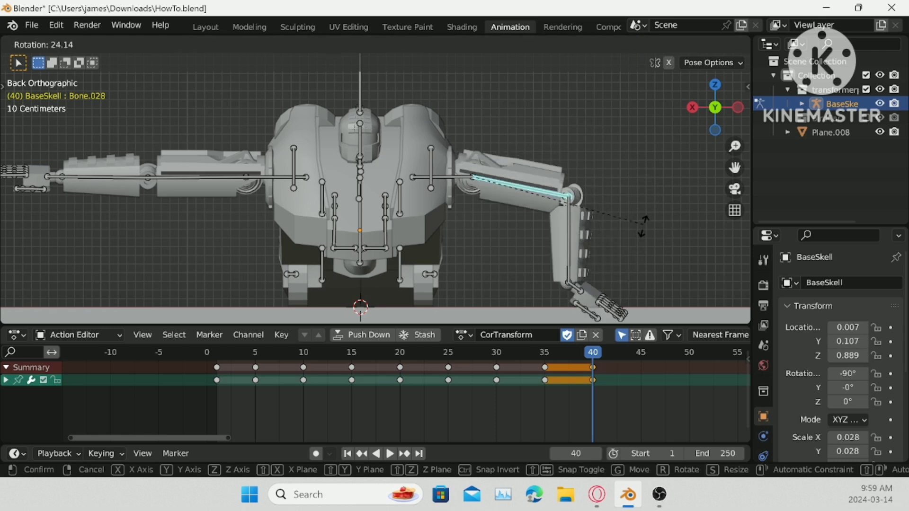
click(597, 297)
click(575, 294)
key(r)
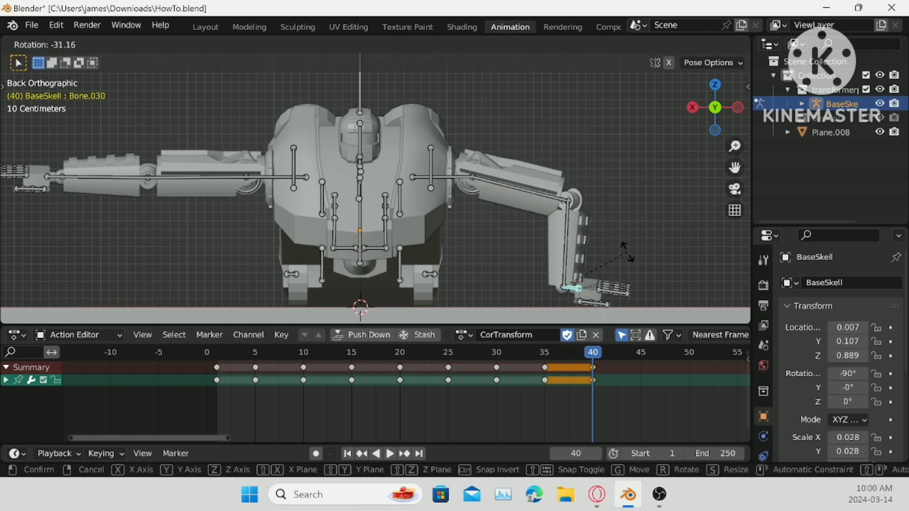
click(631, 277)
- In the back view, tilt the opposite upper arm slightly upward and bend its forearm down at the elbow
middle_drag(629, 278, 436, 252)
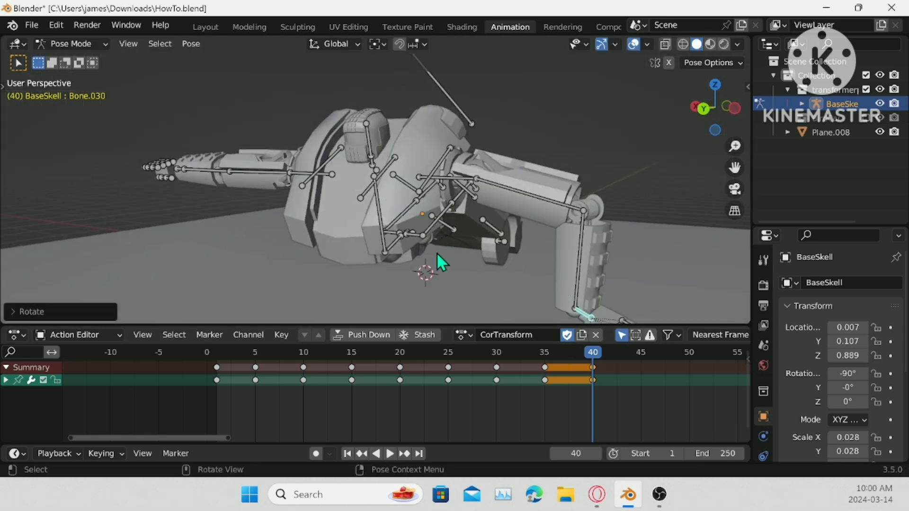
click(703, 108)
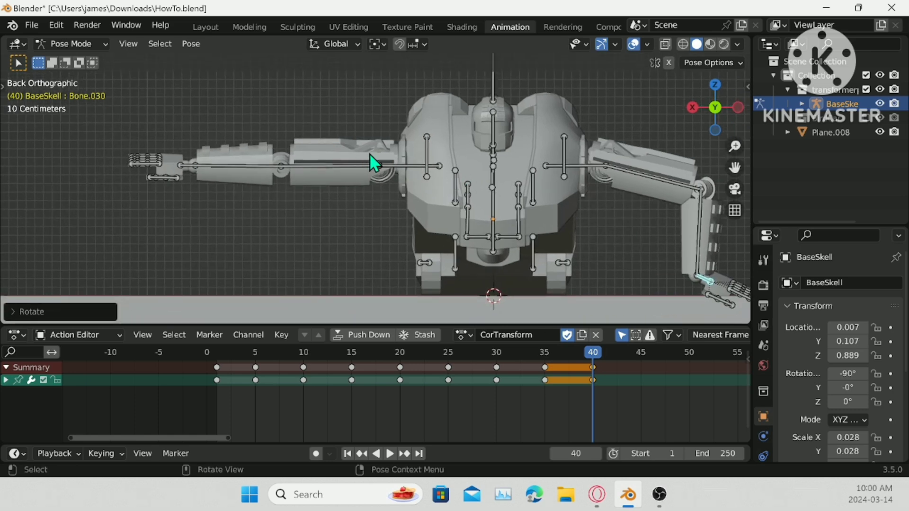
click(369, 163)
key(r)
click(397, 142)
click(288, 154)
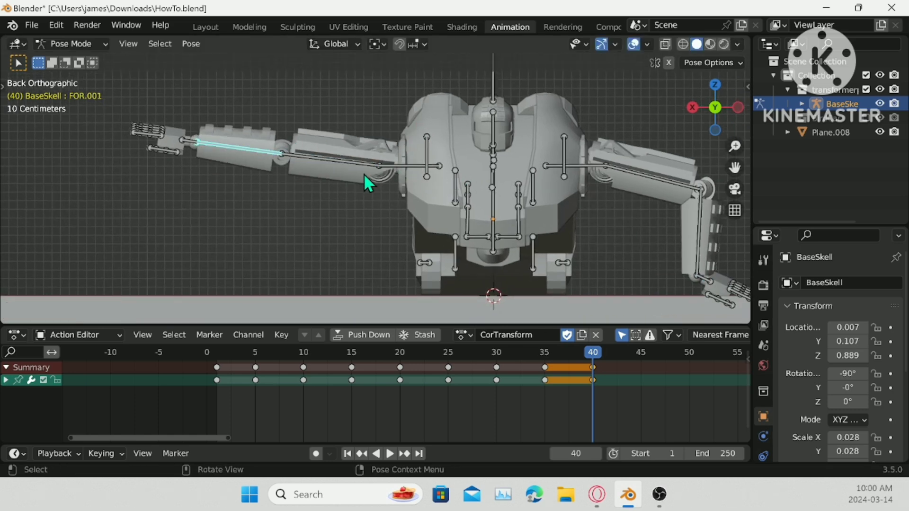
key(r)
click(305, 109)
- Rotate the second arm's hand outward and lower its upper arm to mirror the first arm's ground-supporting pose
click(256, 253)
key(r)
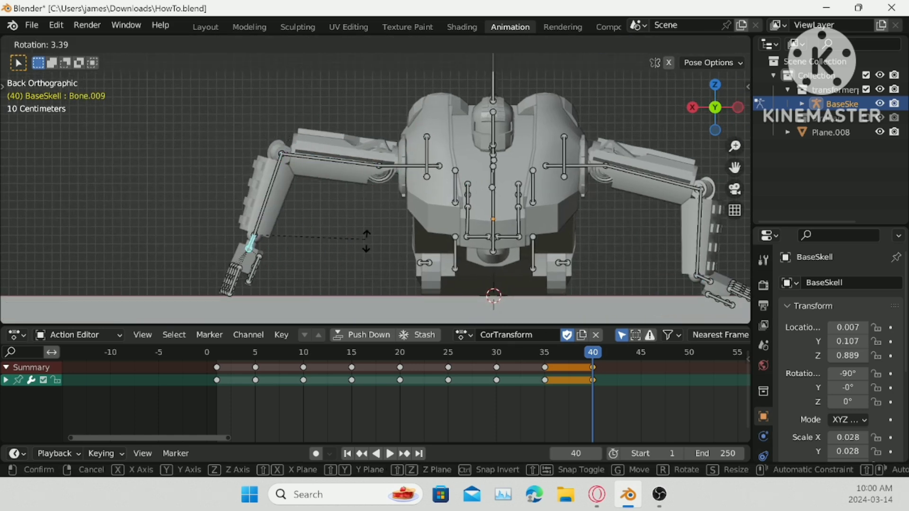
click(309, 303)
click(364, 158)
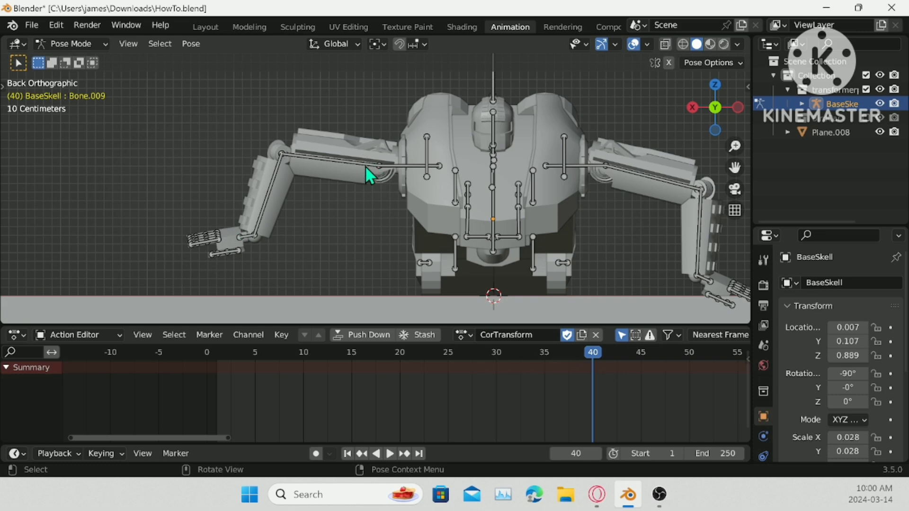
click(367, 168)
key(r)
click(563, 138)
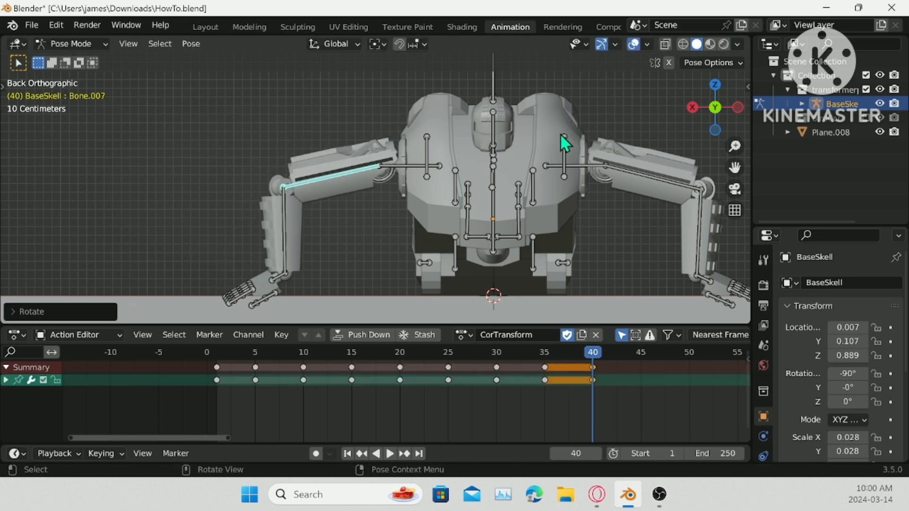
- Select all bones and insert a keyframe for the whole pose at frame 40
middle_drag(563, 142, 614, 201)
key(a)
key(i)
click(626, 165)
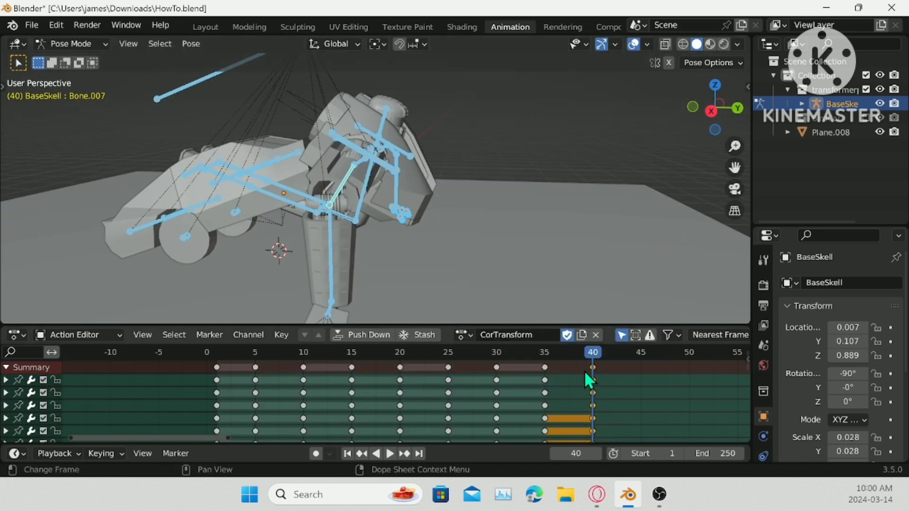
- At frame 37, move both shoulder bones forward into the front body section in the right side view and keyframe them
drag(587, 352, 569, 356)
scroll(383, 256, up, 8)
middle_drag(457, 270, 285, 257)
click(286, 257)
click(289, 250)
shift+click(204, 231)
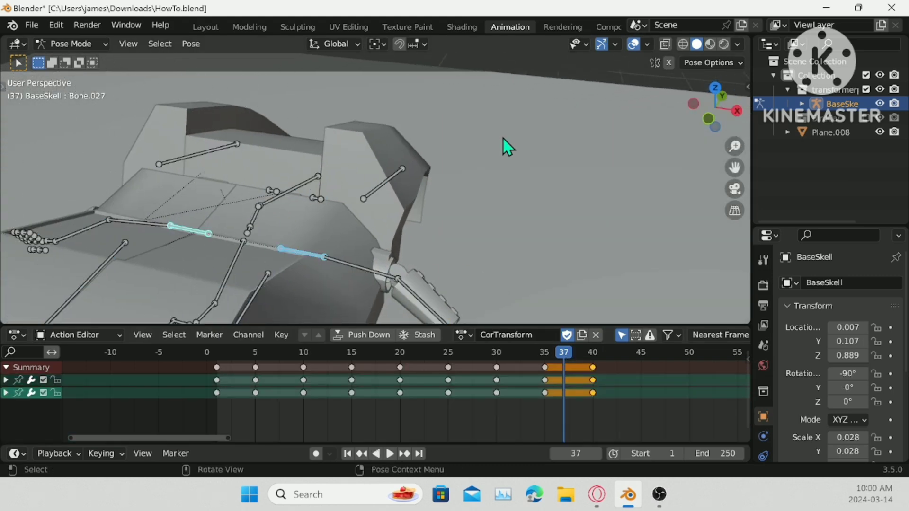
click(736, 110)
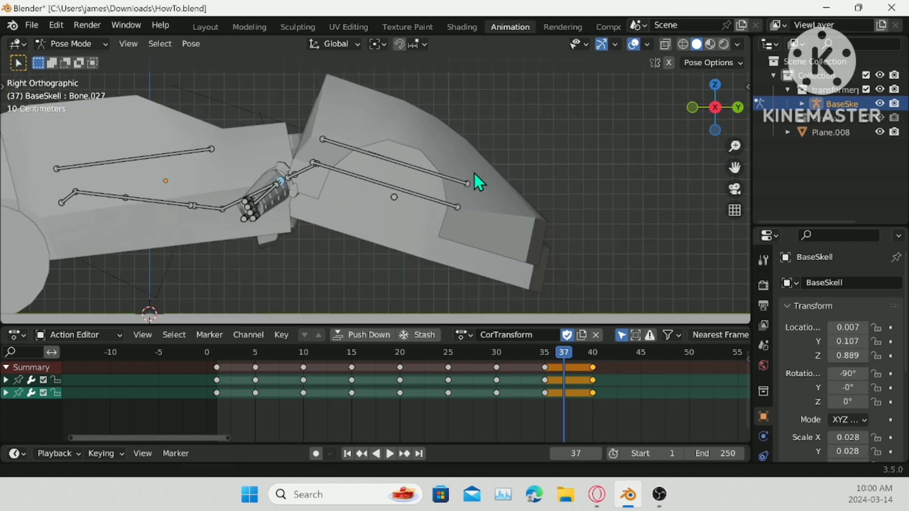
key(g)
click(529, 214)
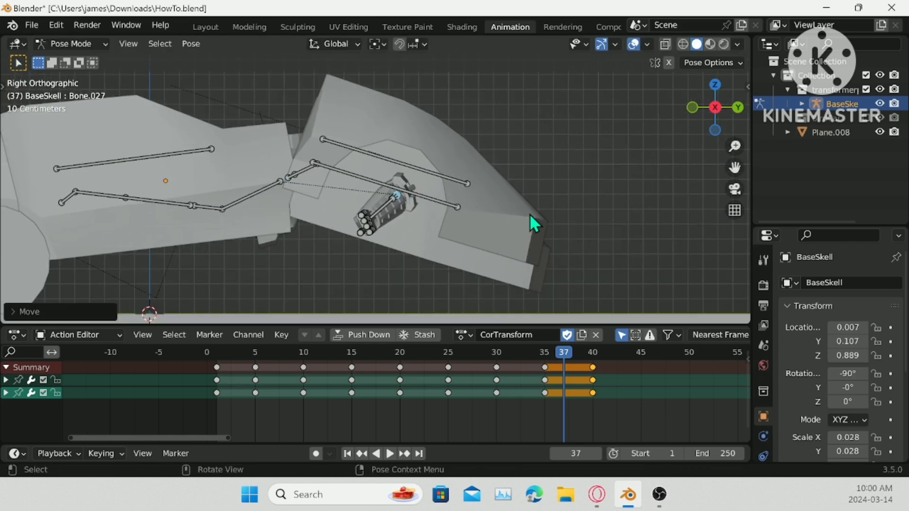
right_click(580, 114)
click(580, 114)
middle_drag(581, 116, 478, 171)
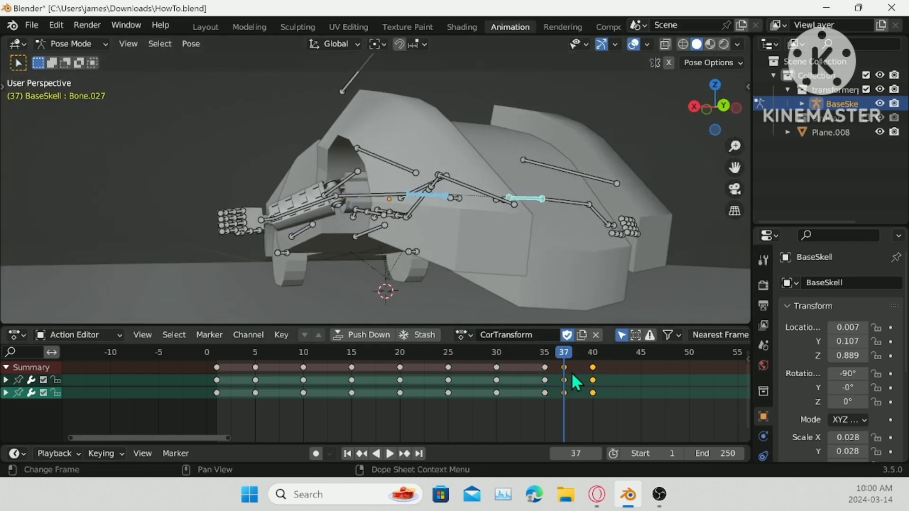
- Duplicate the shoulder bones' frame 35 keyframes to frame 36
drag(565, 351, 544, 363)
ctrl+click(543, 369)
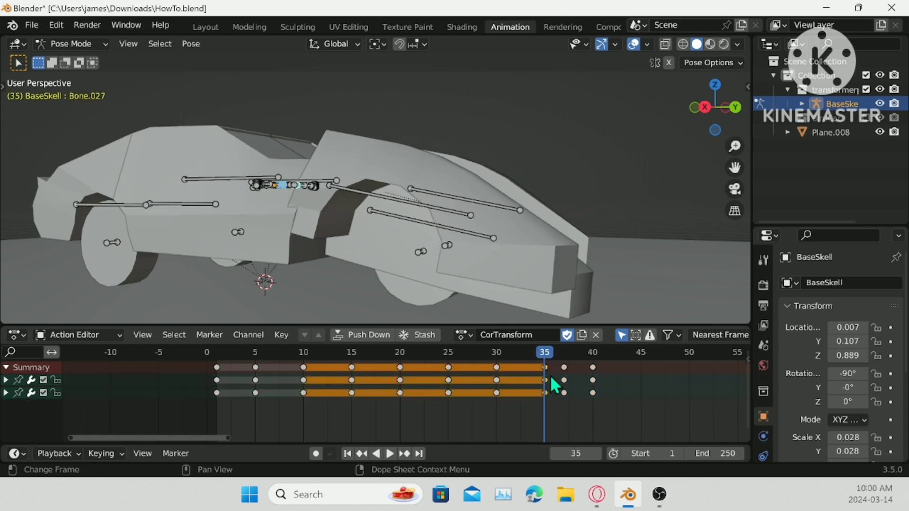
key(shift+d)
click(550, 359)
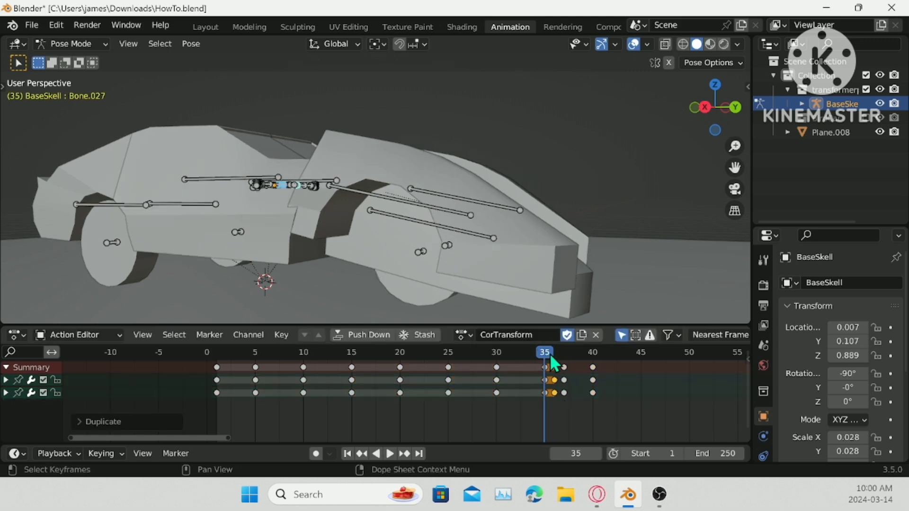
drag(549, 353, 498, 377)
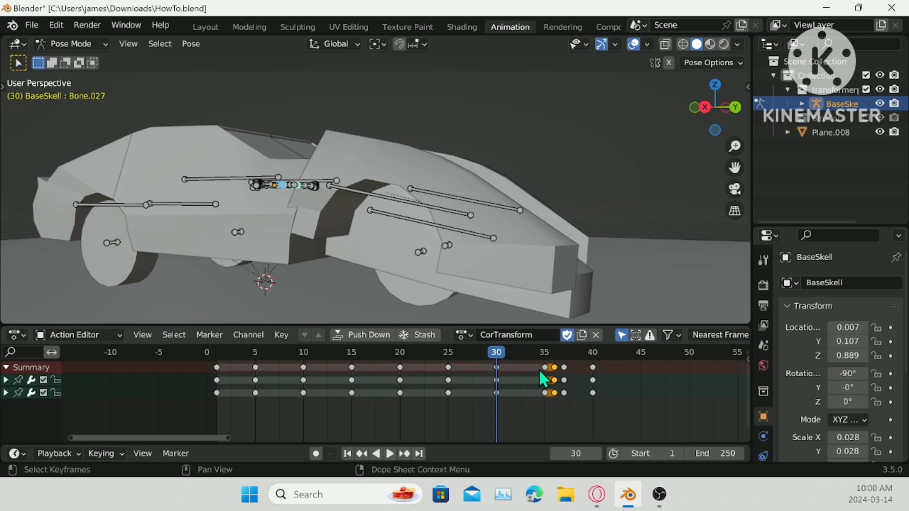
click(555, 380)
key(g)
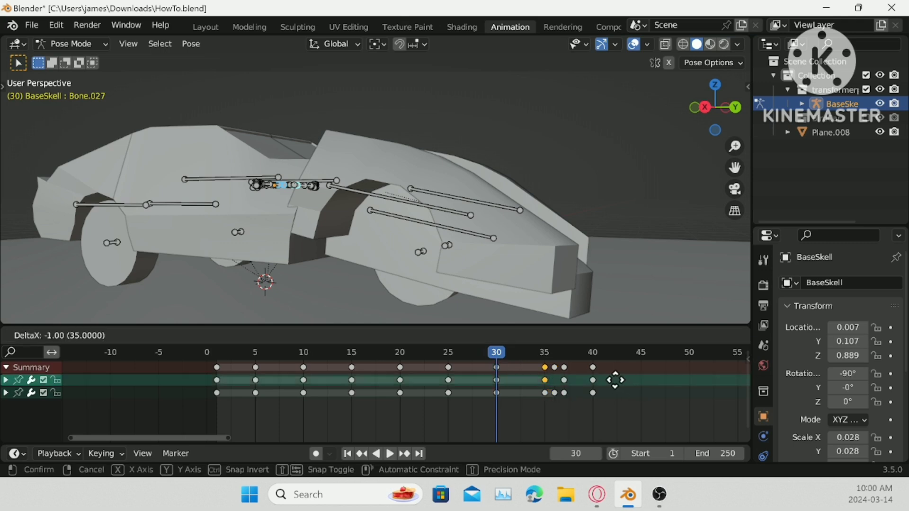
key(Escape)
- Box-select the duplicated keyframes at frame 36, move them back to frame 35 and go to that frame
click(556, 416)
key(b)
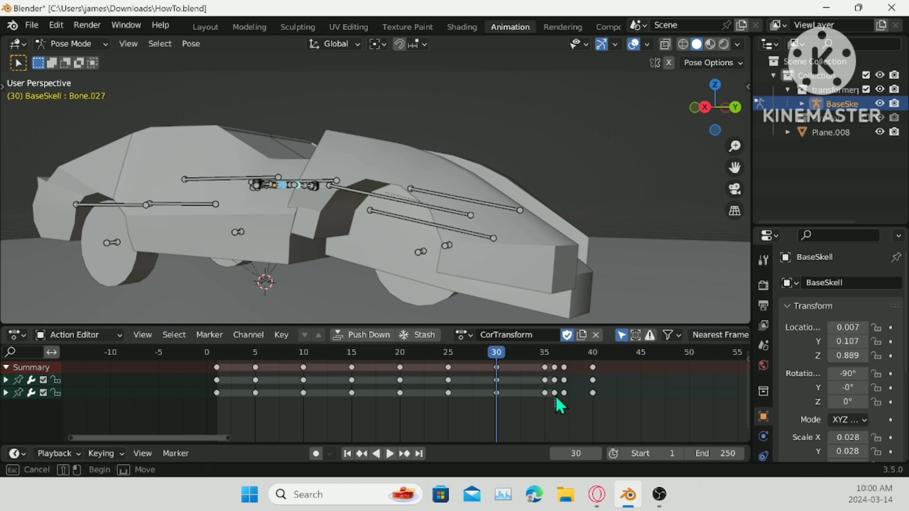
drag(555, 396, 552, 360)
key(g)
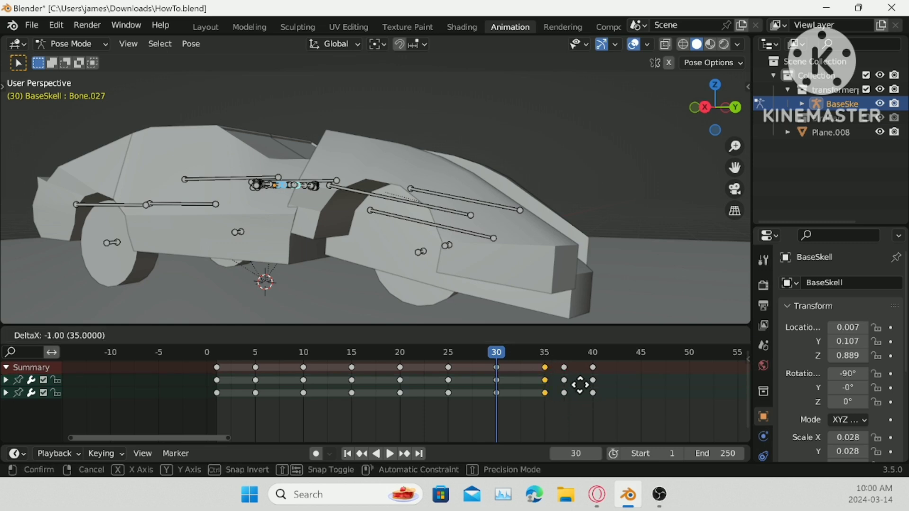
click(580, 385)
drag(498, 353, 549, 364)
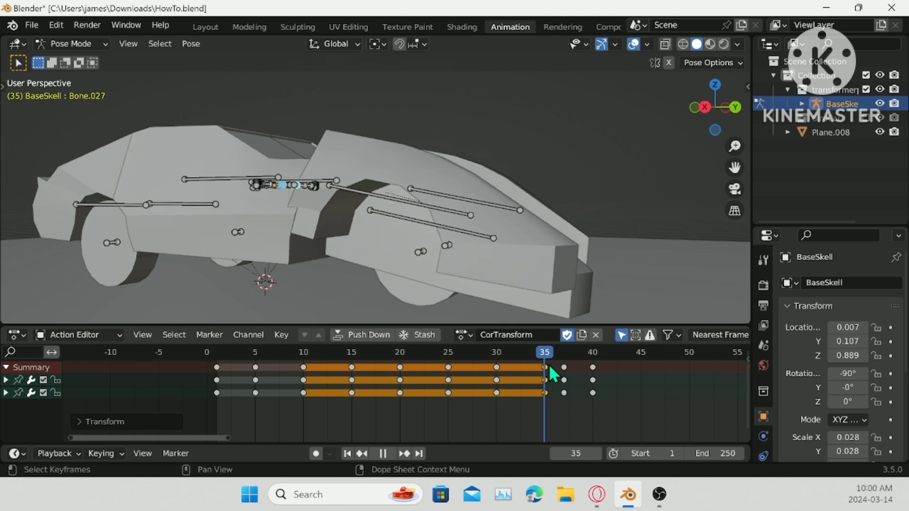
- Move the two folded shoulder bones forward into the car's front wheel section at frame 35 and keyframe them
click(704, 106)
key(g)
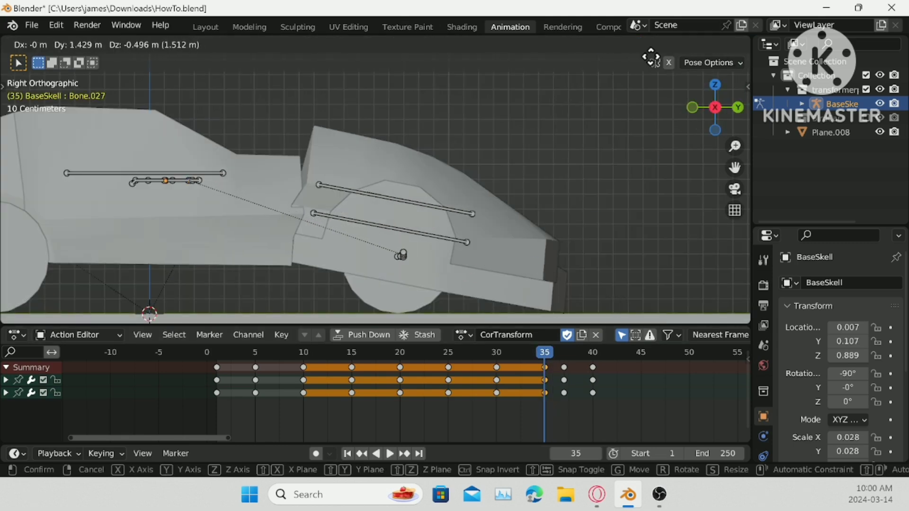
click(632, 313)
middle_drag(622, 163, 503, 308)
right_click(434, 124)
click(433, 124)
click(434, 124)
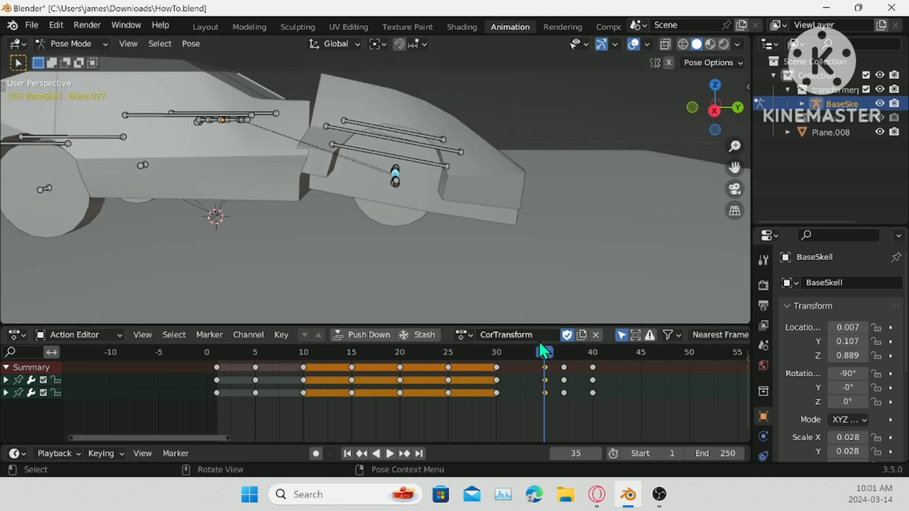
- Play back the car-to-robot transformation from its early frames and save the file
drag(538, 353, 226, 331)
middle_drag(450, 175, 480, 208)
key(space)
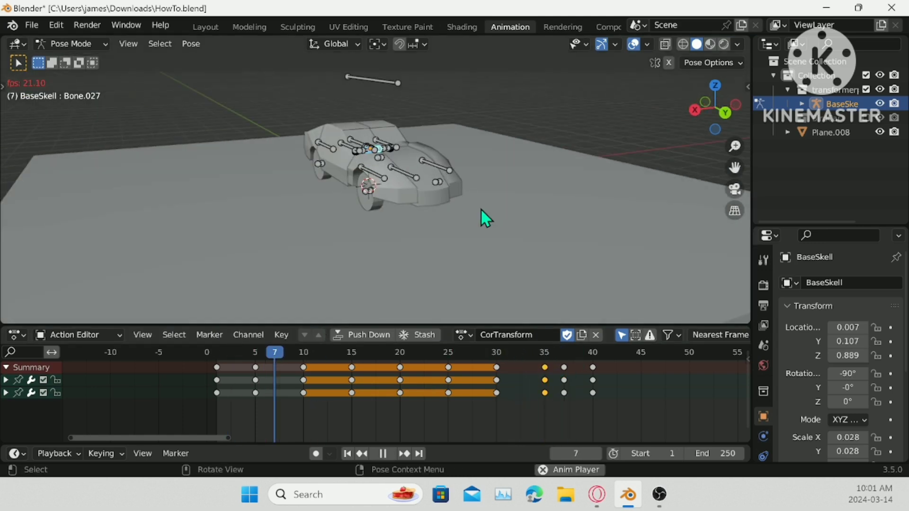
key(space)
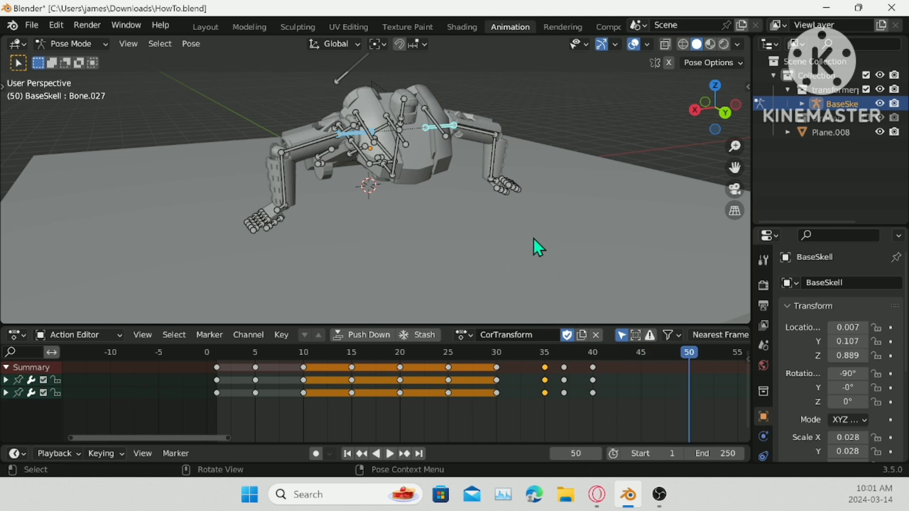
key(ctrl+s)
- Select all bones and insert a Location & Rotation keyframe at frame 45
middle_drag(466, 276, 567, 238)
drag(659, 351, 641, 368)
key(a)
right_click(542, 160)
click(542, 160)
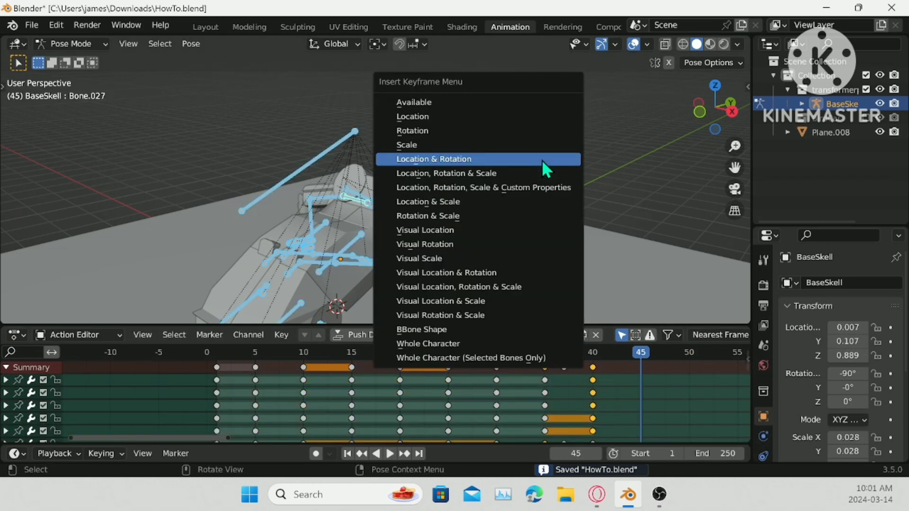
click(541, 160)
scroll(542, 164, up, 1)
middle_drag(540, 161, 497, 166)
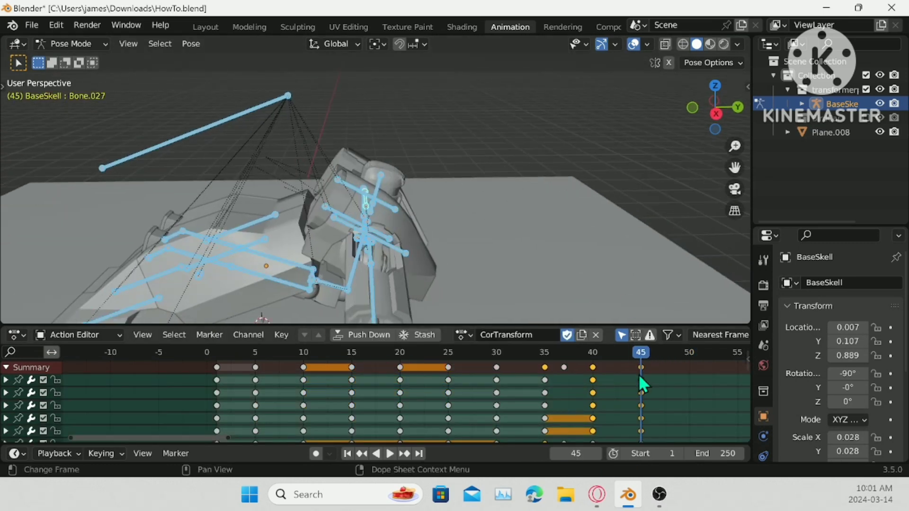
- Review the transformation from frame 9 up to frame 55 and examine the crouching pose from the side
drag(637, 351, 295, 353)
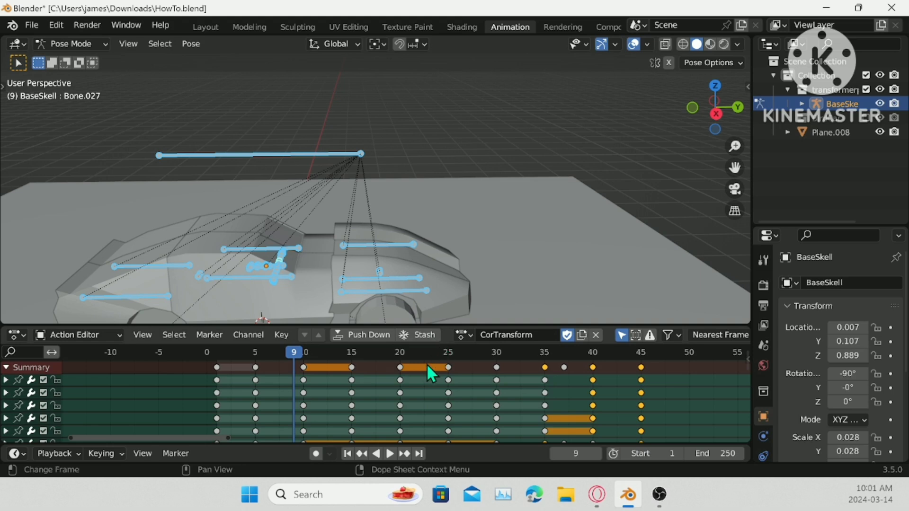
key(space)
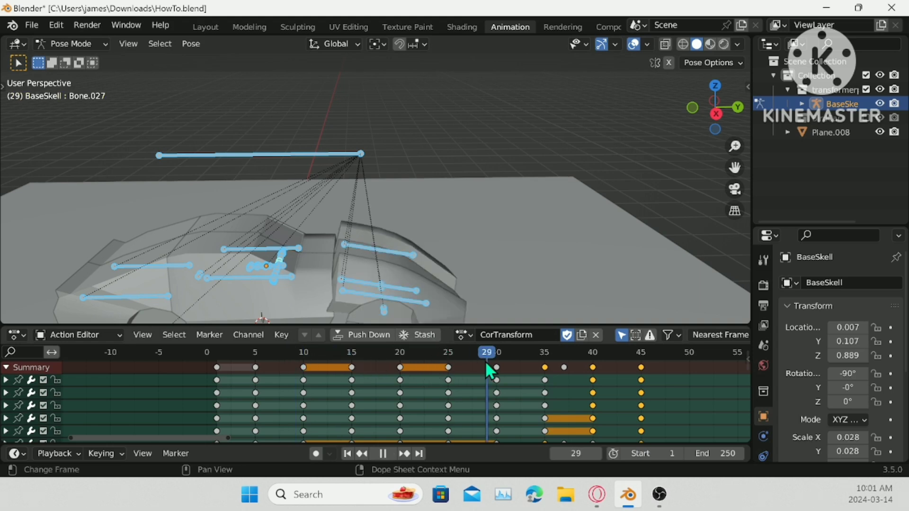
drag(592, 378, 644, 386)
middle_drag(673, 374, 518, 361)
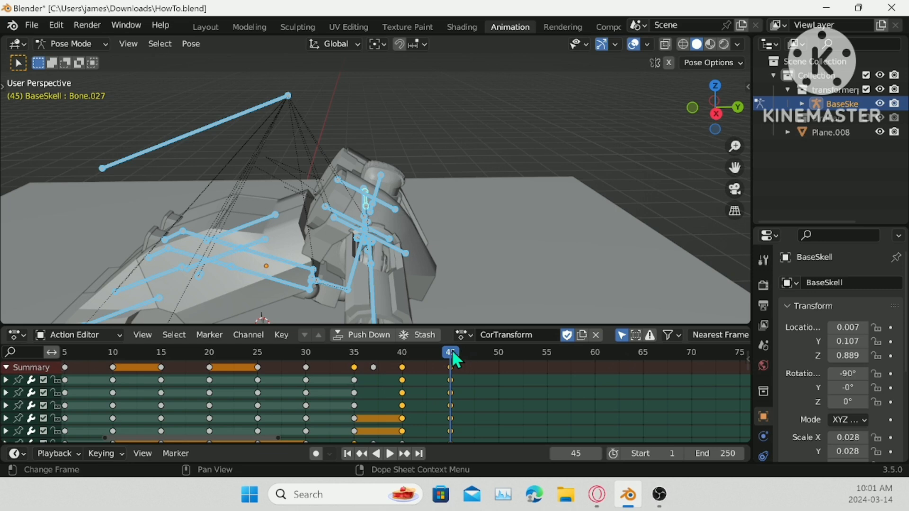
drag(452, 350, 549, 379)
scroll(420, 191, down, 3)
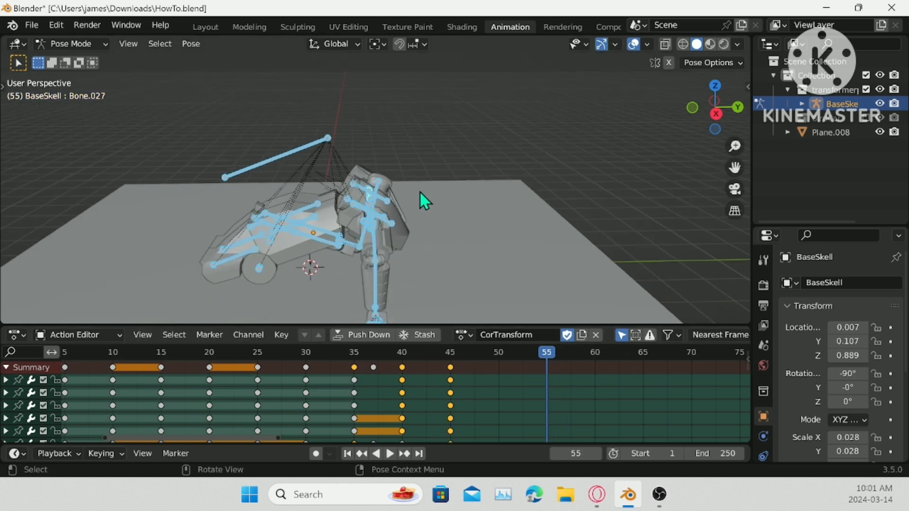
click(716, 113)
scroll(402, 231, up, 3)
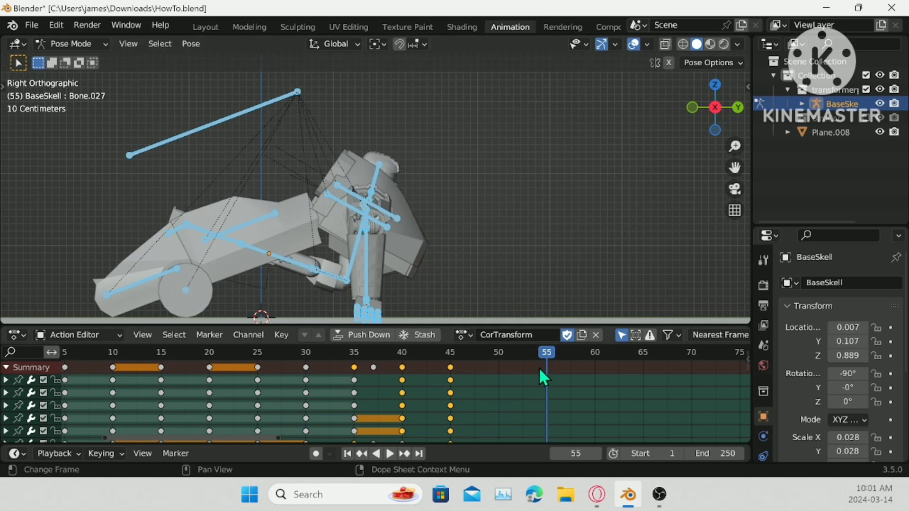
- Select the front body-panel bones around the chest, scale them to 0 at frame 46 and insert a keyframe
drag(538, 368, 460, 368)
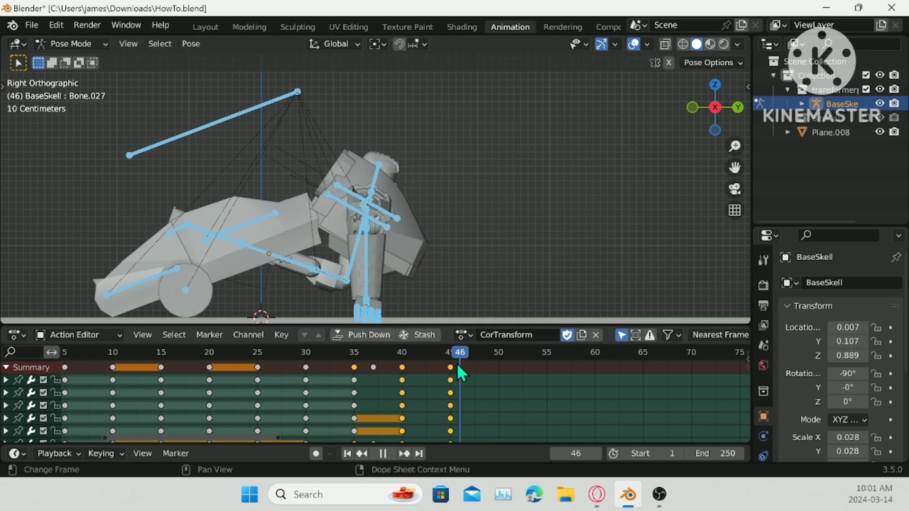
scroll(326, 227, up, 2)
drag(303, 167, 323, 203)
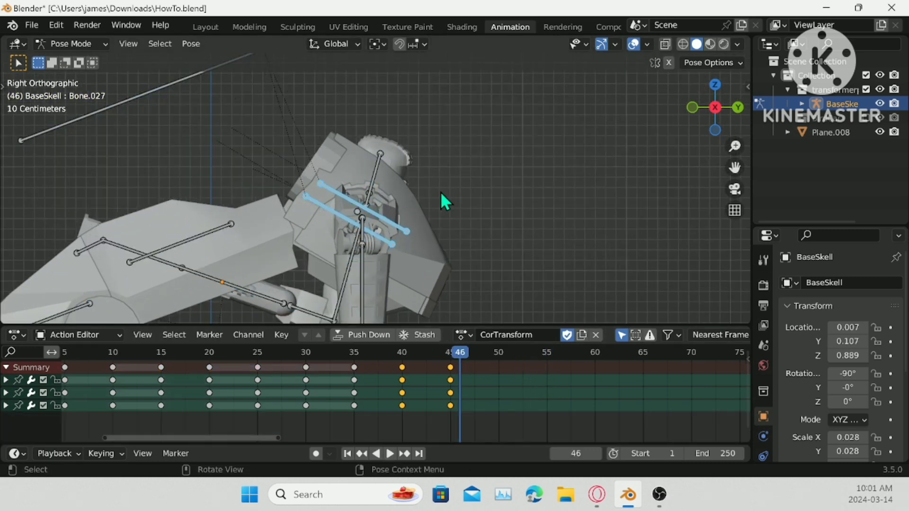
key(s)
key(0)
key(Return)
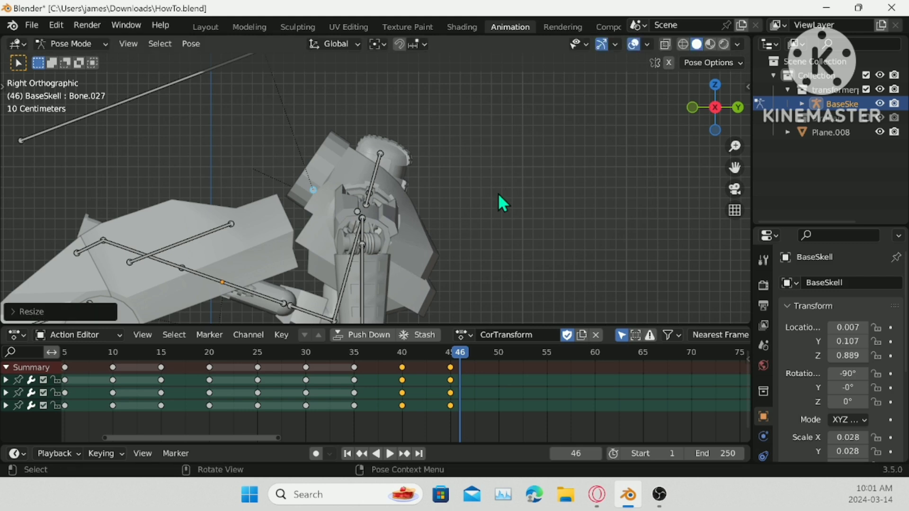
key(i)
click(497, 194)
- Scale the selected front panel bones to 0 at frame 47 and keyframe them
mouse_move(464, 353)
mouse_down()
mouse_move(432, 356)
mouse_move(467, 363)
mouse_move(429, 366)
mouse_move(479, 362)
mouse_up()
middle_drag(407, 318, 348, 272)
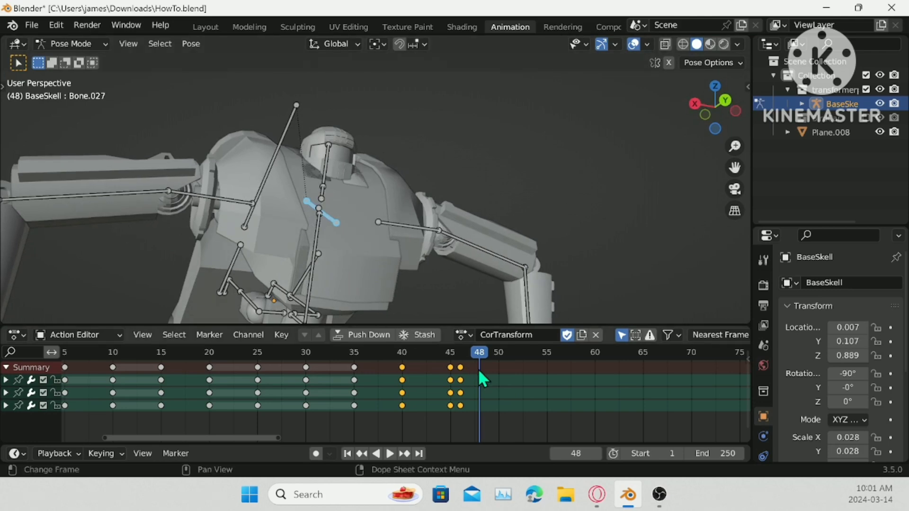
key(space)
mouse_move(478, 368)
mouse_down()
mouse_move(434, 360)
mouse_move(467, 355)
mouse_up()
key(g)
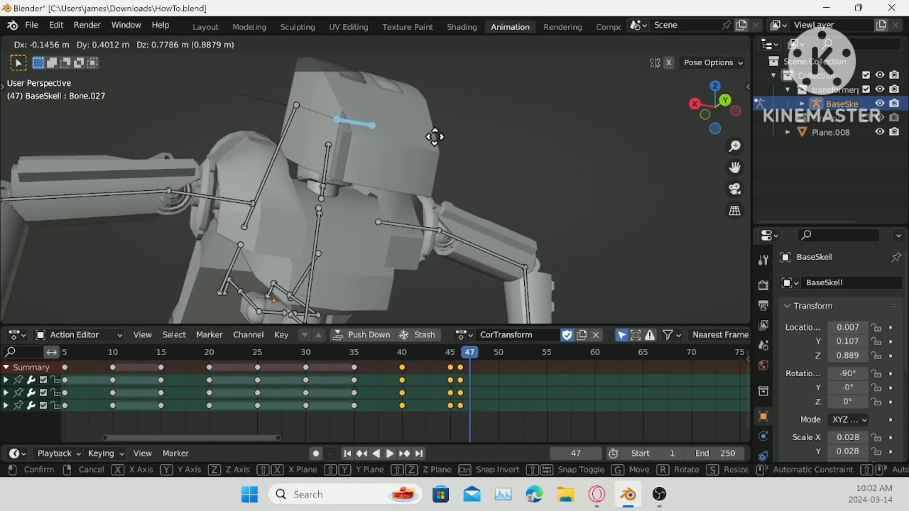
key(Escape)
text(s)
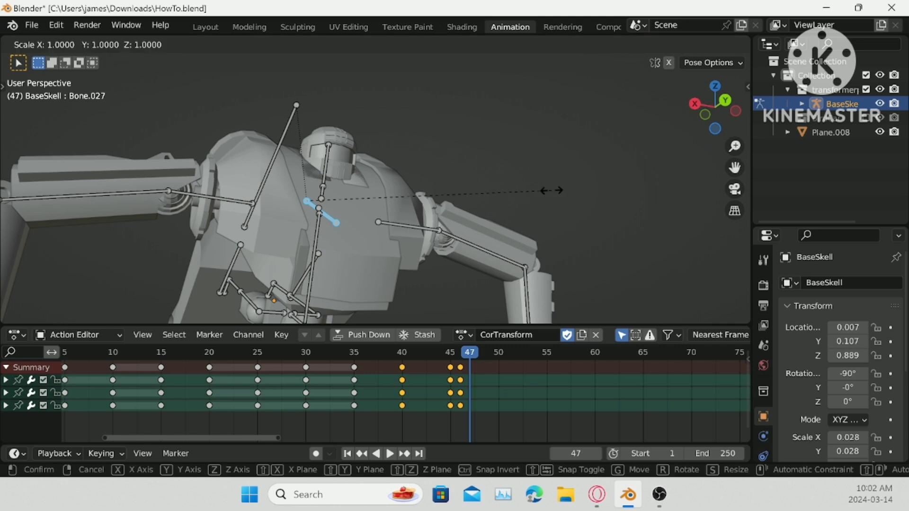
text(0)
key(Return)
right_click(552, 192)
click(552, 192)
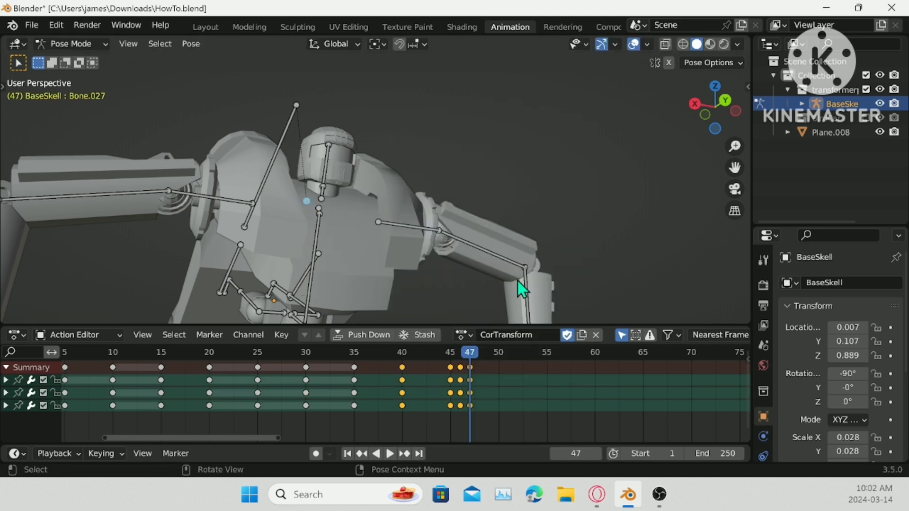
- Shift the panel bones' keyframes from frame 47 to frame 46
click(473, 396)
drag(491, 371, 467, 406)
key(g)
click(499, 386)
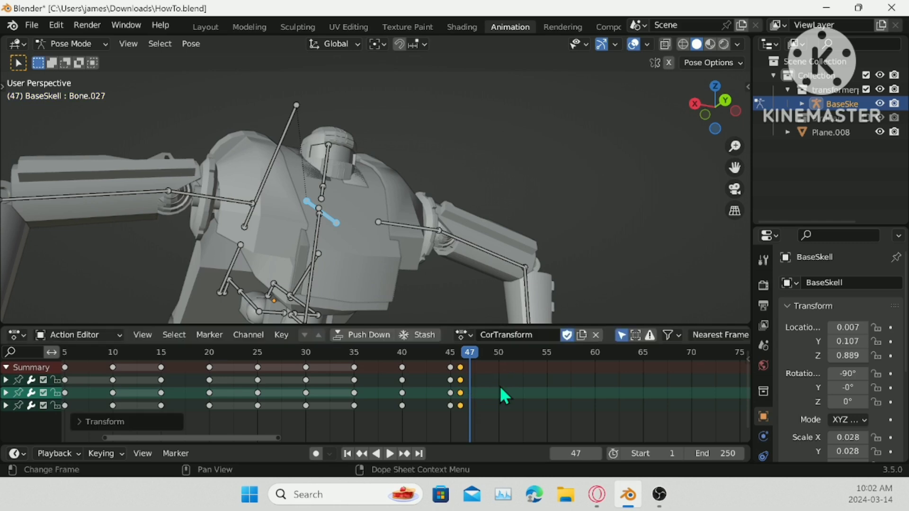
- Return to frame 46, scale the front panel bones to 0 again and insert a new keyframe
mouse_move(467, 357)
mouse_down()
mouse_move(422, 359)
mouse_move(461, 359)
mouse_up()
key(s)
key(0)
click(521, 197)
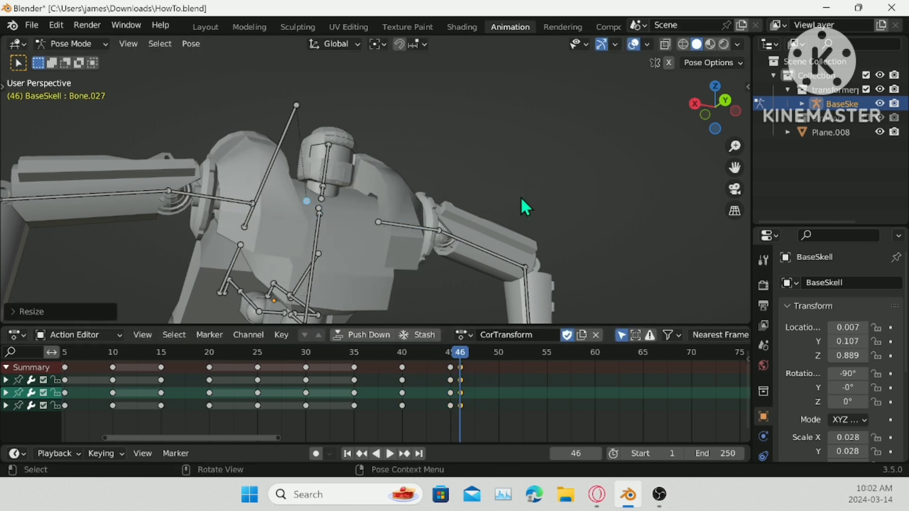
right_click(521, 196)
click(521, 197)
click(521, 197)
right_click(520, 197)
click(521, 197)
click(517, 212)
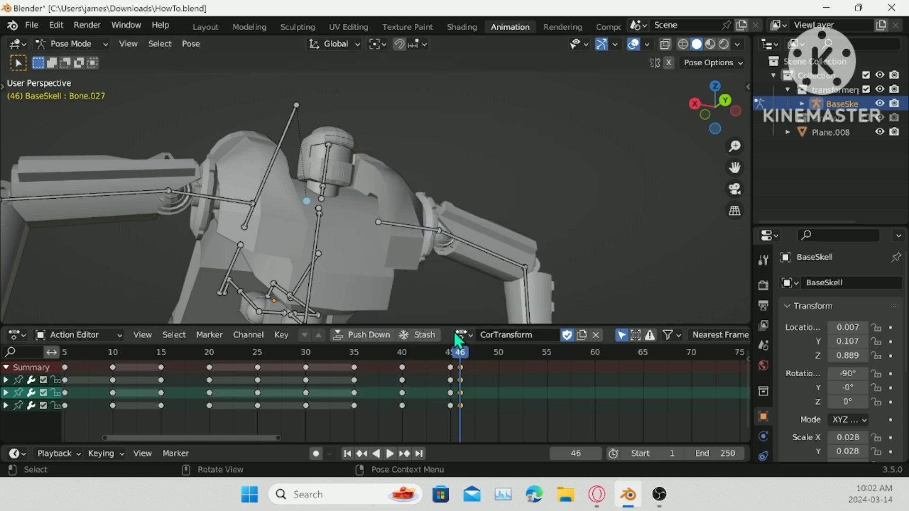
- Move the panel bones' keyframes from frame 46 to frame 41 and play back the result
drag(462, 355, 411, 377)
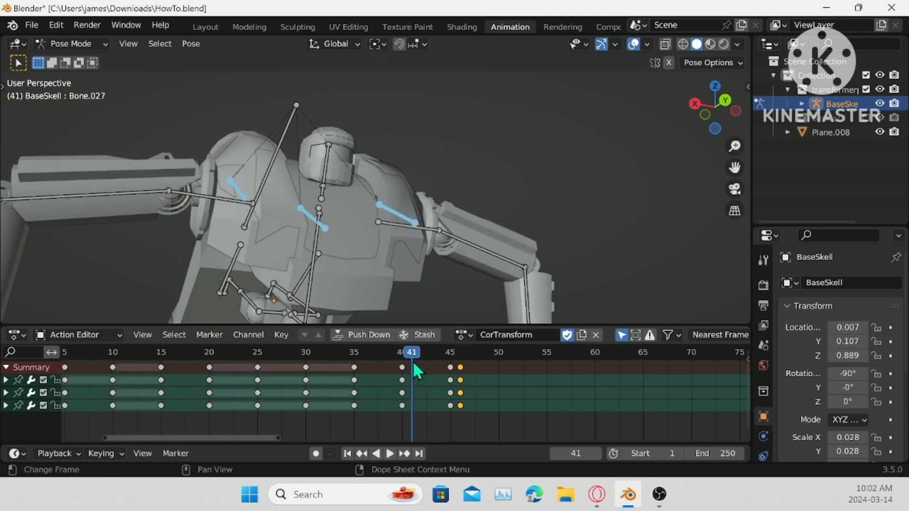
key(g)
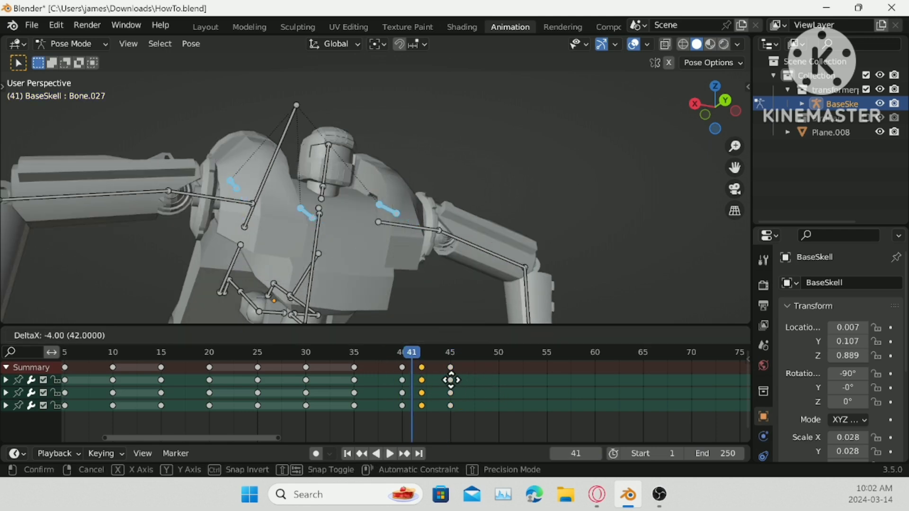
click(443, 380)
drag(410, 350, 315, 358)
key(space)
key(space)
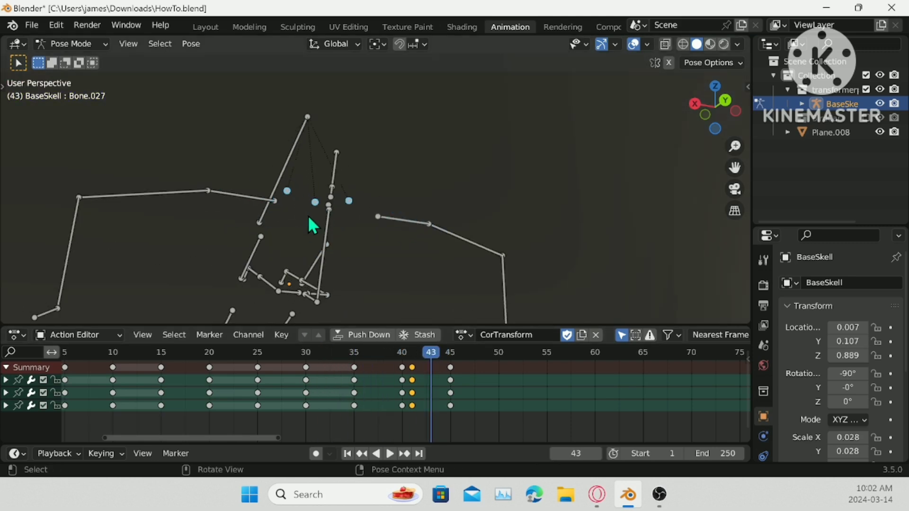
- Move the panel bones' frame 45 keyframes to frame 50
middle_drag(308, 215, 422, 270)
drag(428, 351, 495, 414)
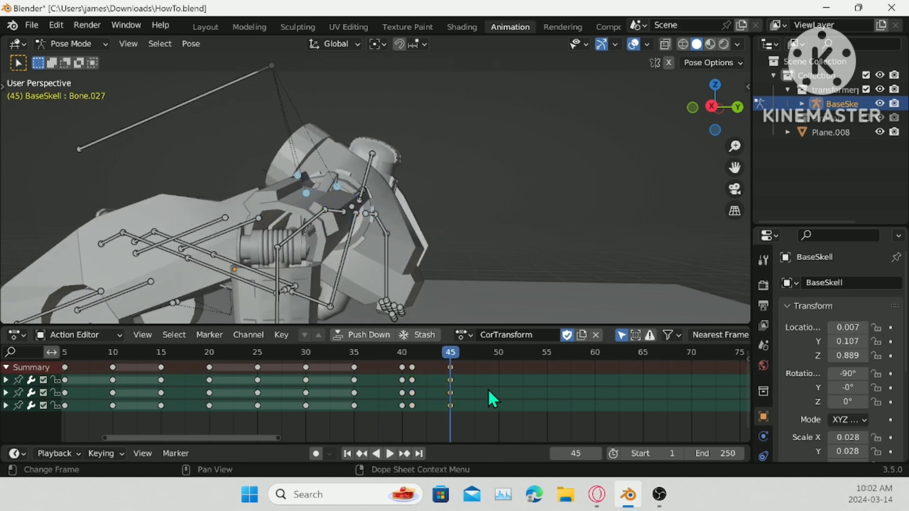
key(g)
click(543, 390)
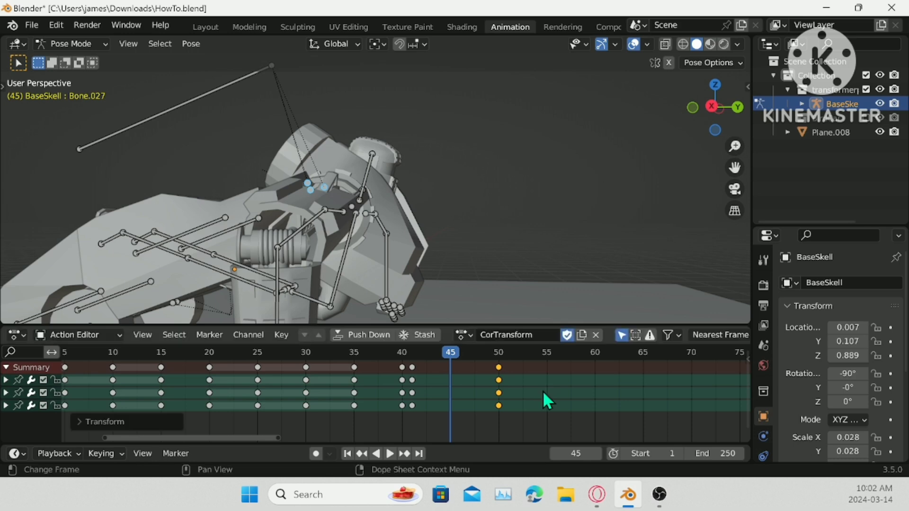
- Select all bones, insert a keyframe at frame 45 and play the animation from about frame 26
key(a)
right_click(484, 209)
click(484, 208)
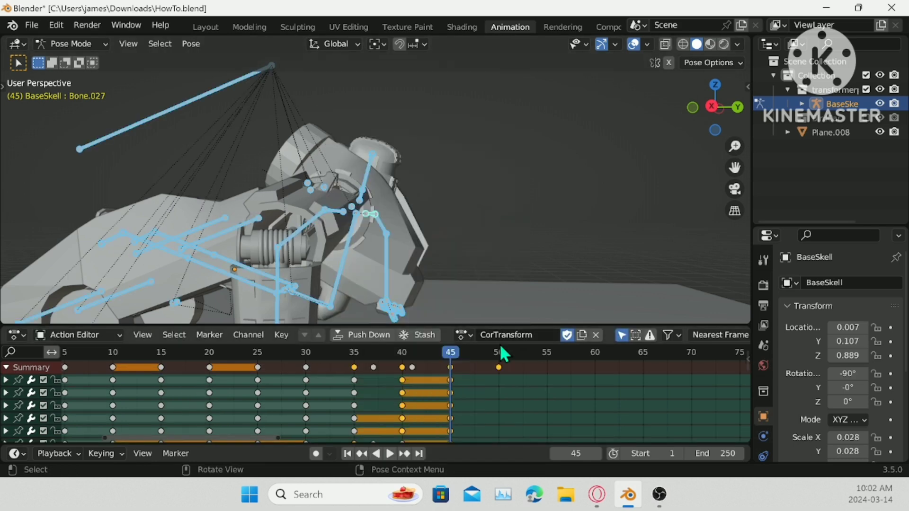
click(268, 354)
key(space)
- Delete the selected keyframes at frame 45 and keyframe all bones at frame 50
drag(268, 354, 498, 379)
key(space)
right_click(463, 421)
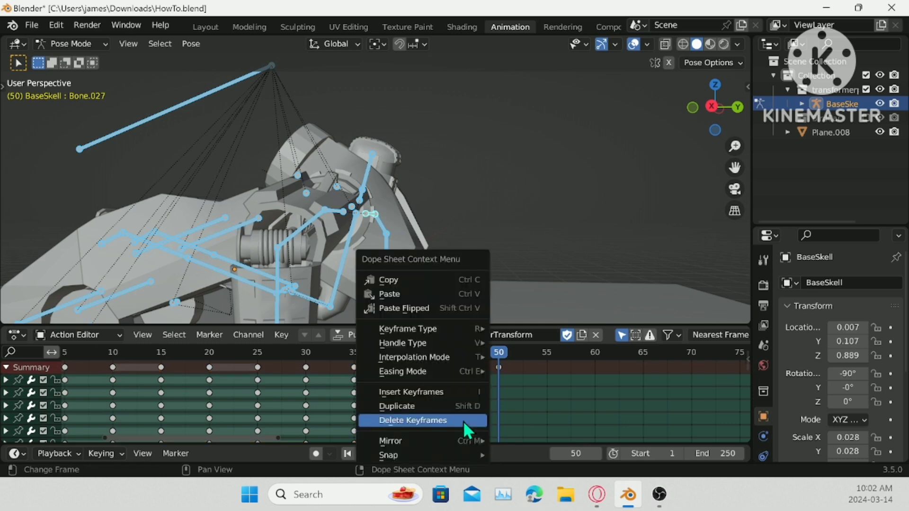
click(463, 421)
key(i)
click(454, 218)
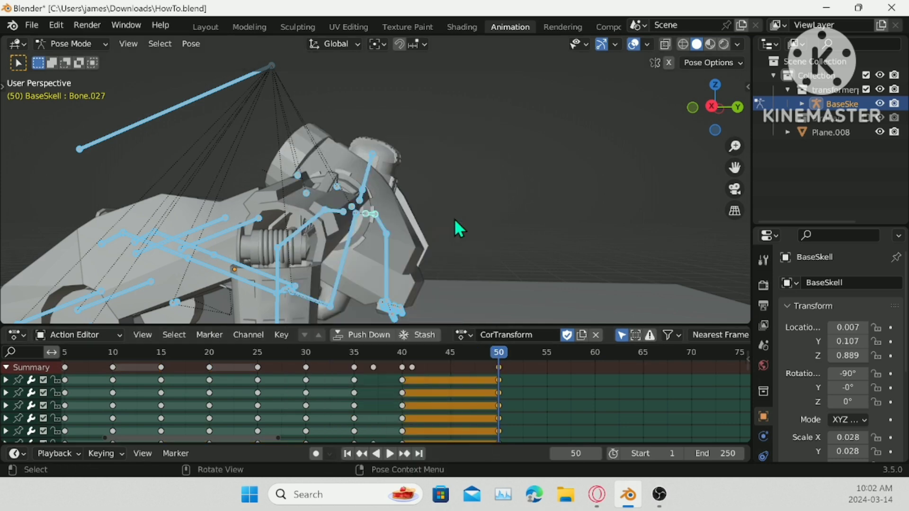
- Scale the two rear wheel bones, pelvis.015 and pelvis.016, to 0 at frame 50
scroll(454, 218, down, 3)
middle_drag(456, 218, 402, 246)
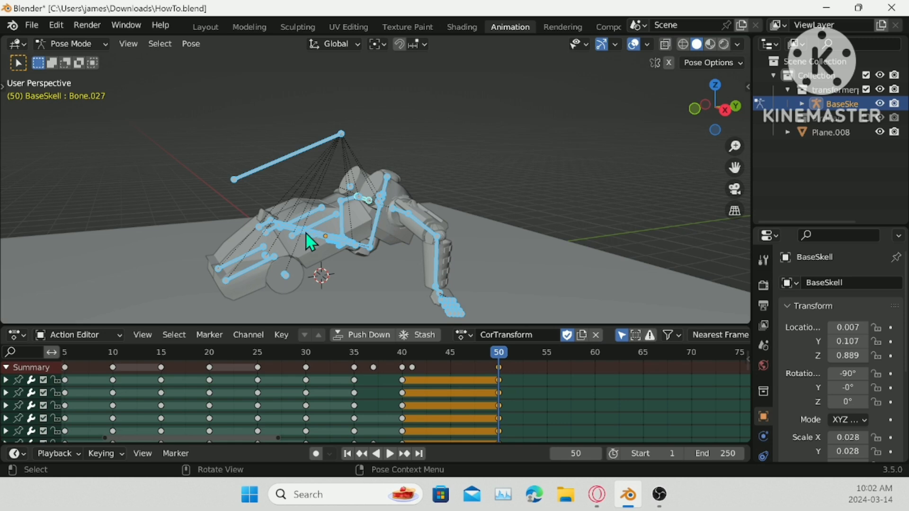
click(319, 223)
middle_drag(319, 223, 295, 176)
scroll(295, 176, up, 3)
scroll(303, 237, down, 3)
middle_drag(310, 310, 339, 278)
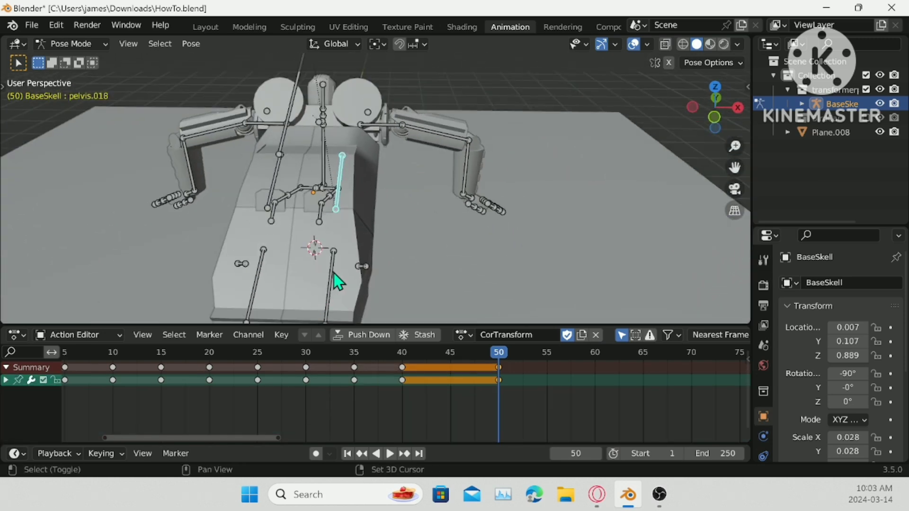
click(366, 266)
drag(490, 351, 499, 375)
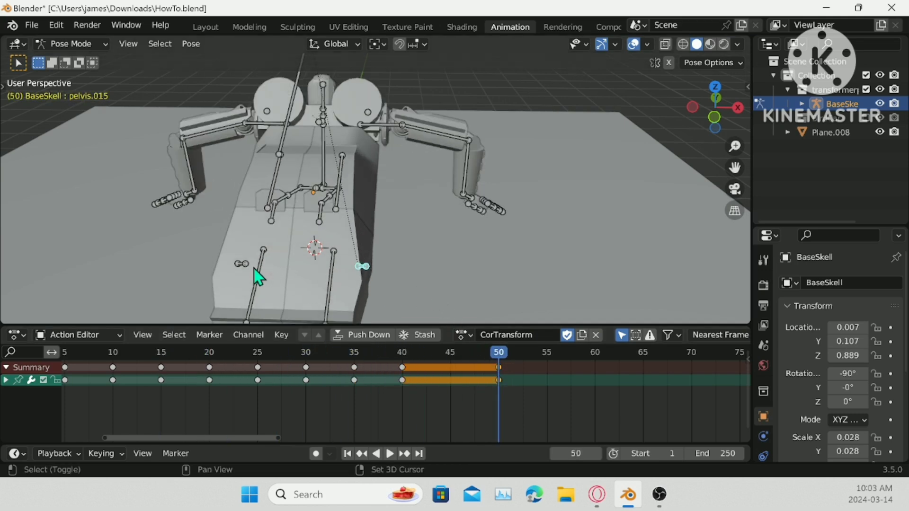
shift+click(241, 264)
key(s)
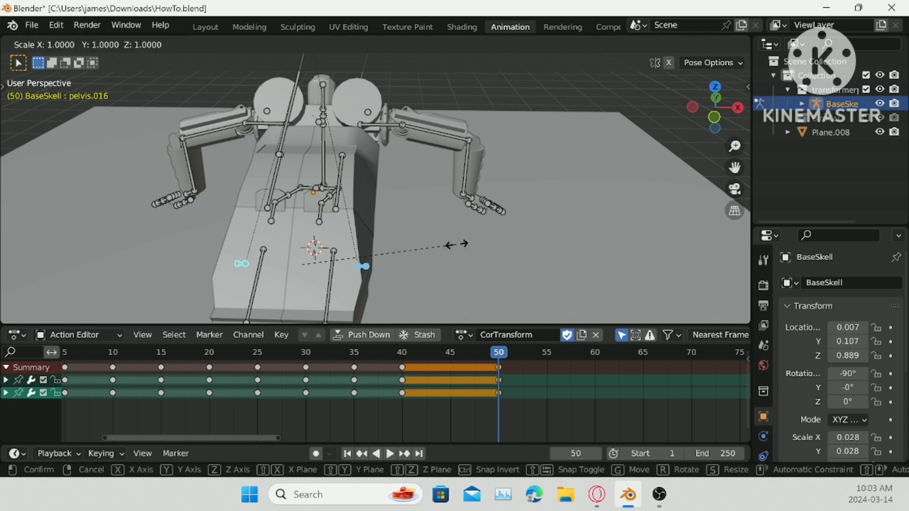
text(0)
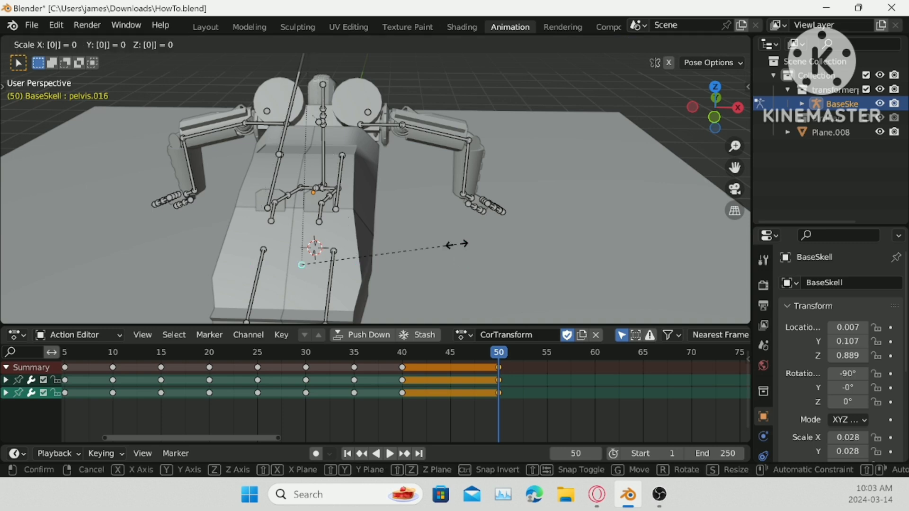
key(Return)
right_click(457, 245)
click(457, 246)
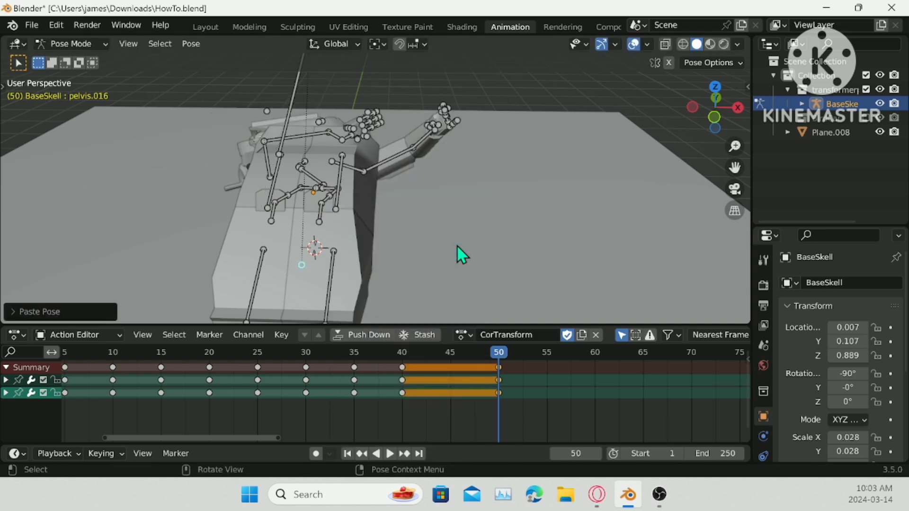
key(ctrl+z)
right_click(485, 191)
click(485, 192)
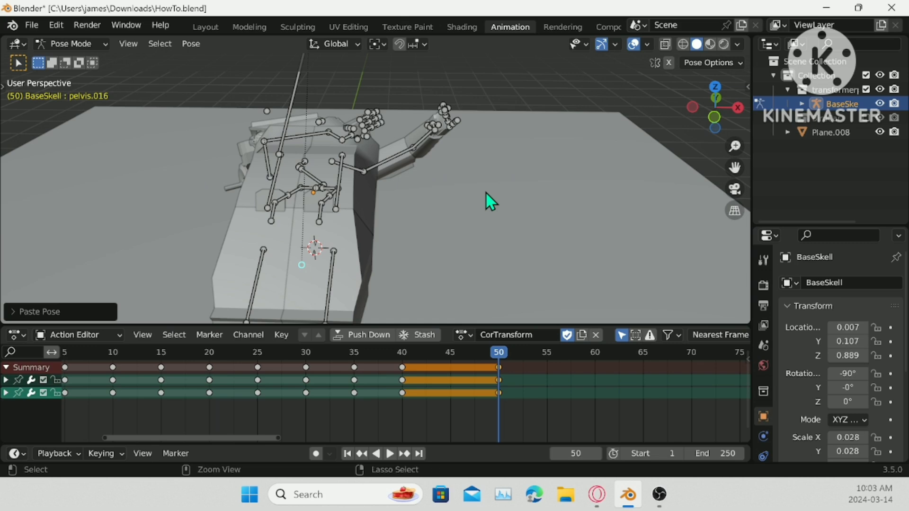
key(ctrl+z)
- Insert a keyframe for the two collapsed wheel bones at frame 50
right_click(496, 149)
click(470, 120)
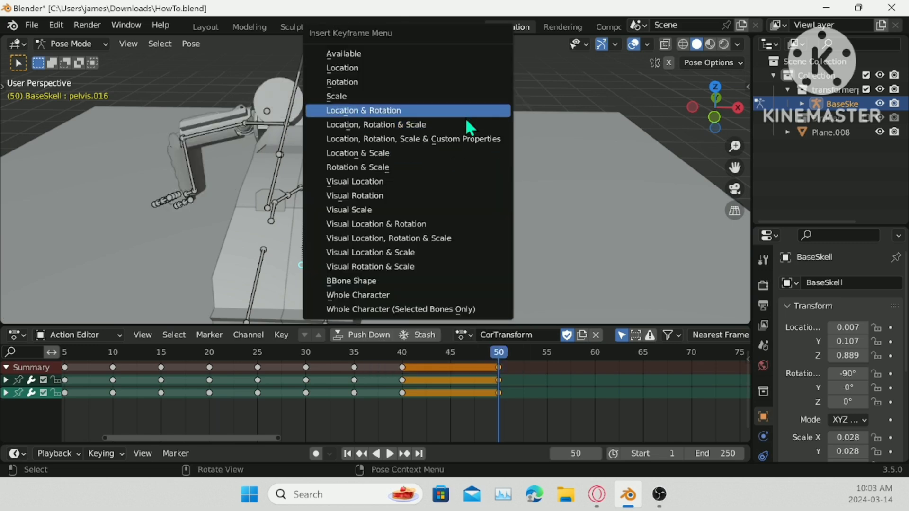
click(466, 118)
- Move the collapsed wheel bones up into the car body in the right side view and keyframe them at frame 50
middle_drag(467, 120, 361, 224)
click(724, 106)
key(g)
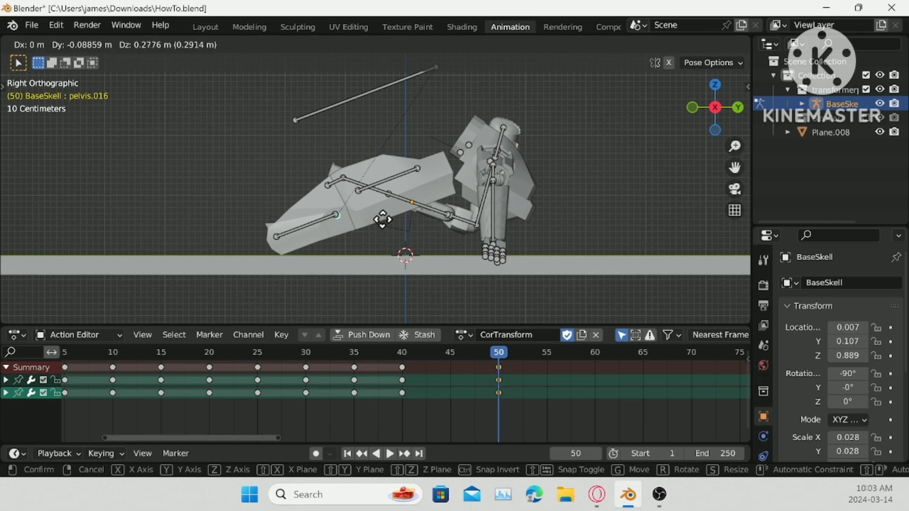
click(411, 206)
right_click(411, 204)
click(410, 203)
click(411, 202)
middle_drag(411, 202, 400, 219)
scroll(378, 180, up, 4)
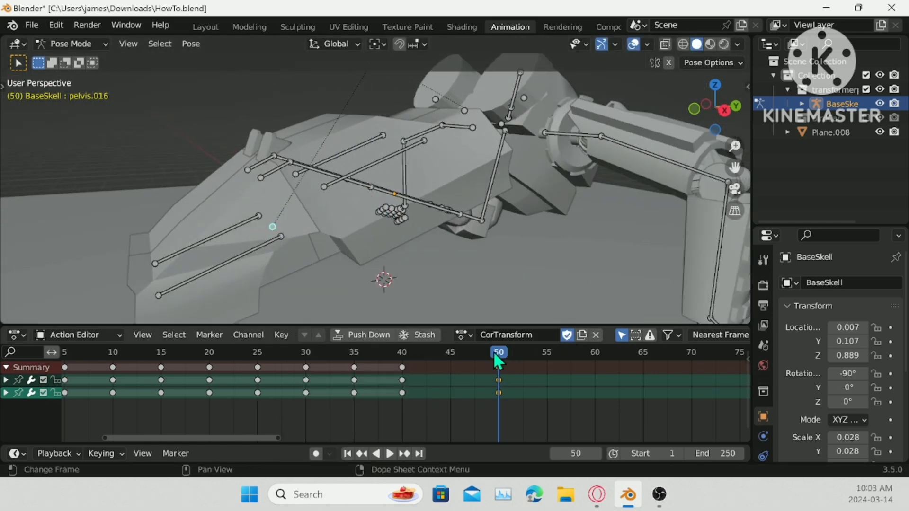
- At frame 40, rotate the upper leg bones slightly downward in the right side view and adjust the rotation of the lower leg bones
drag(492, 371, 398, 377)
middle_drag(398, 223, 380, 202)
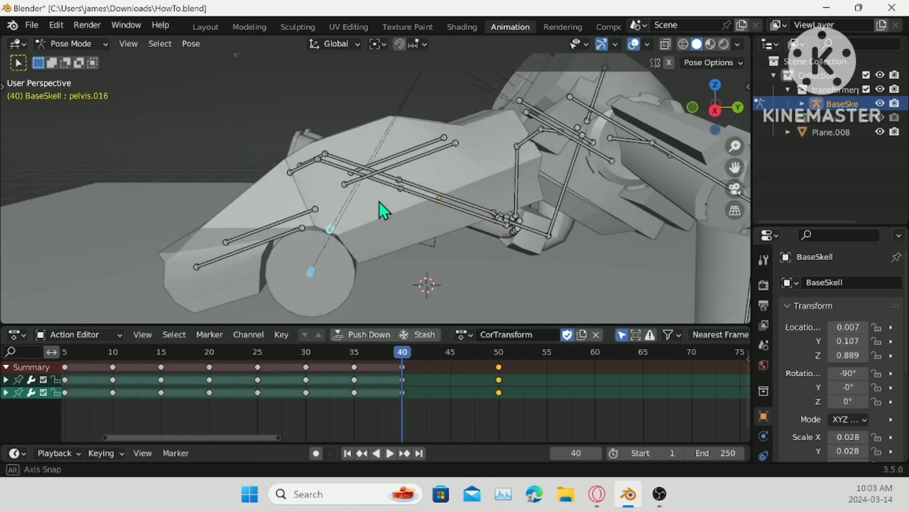
click(469, 213)
click(712, 112)
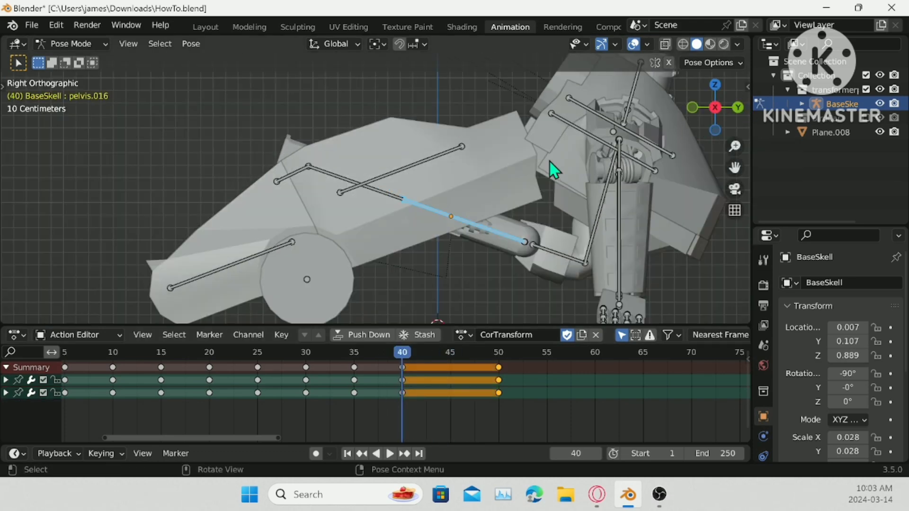
key(r)
click(570, 198)
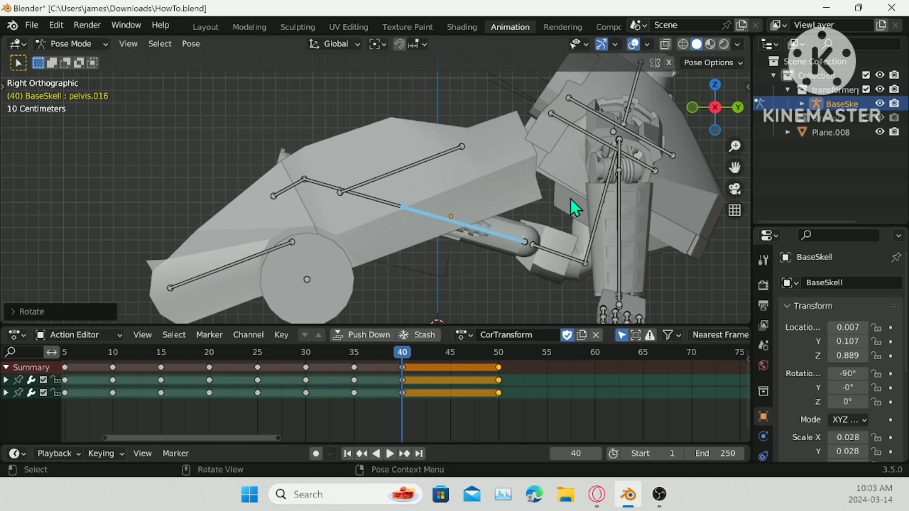
click(374, 202)
key(r)
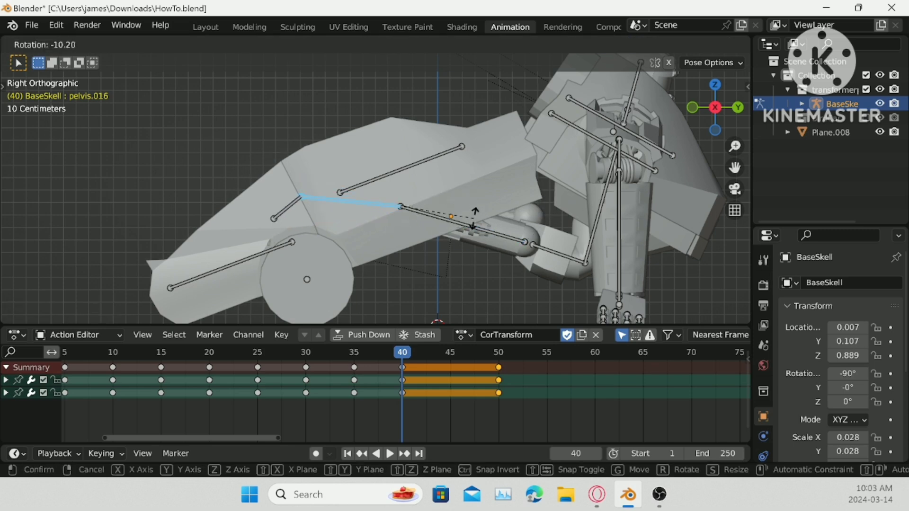
click(473, 162)
- Parent the upper leg mesh to bone pelvis.006, adjusting the parenting so the mesh keeps its place
middle_drag(472, 162, 398, 142)
click(89, 43)
click(59, 59)
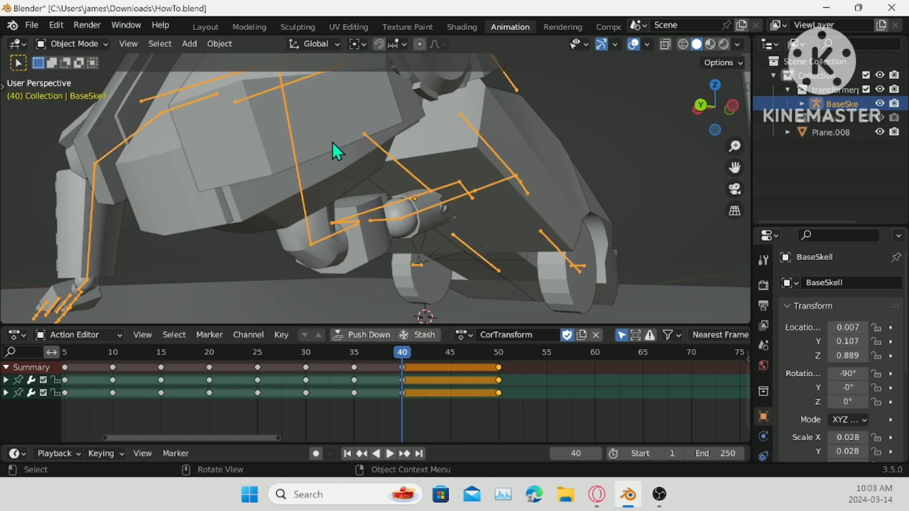
click(423, 198)
click(479, 187)
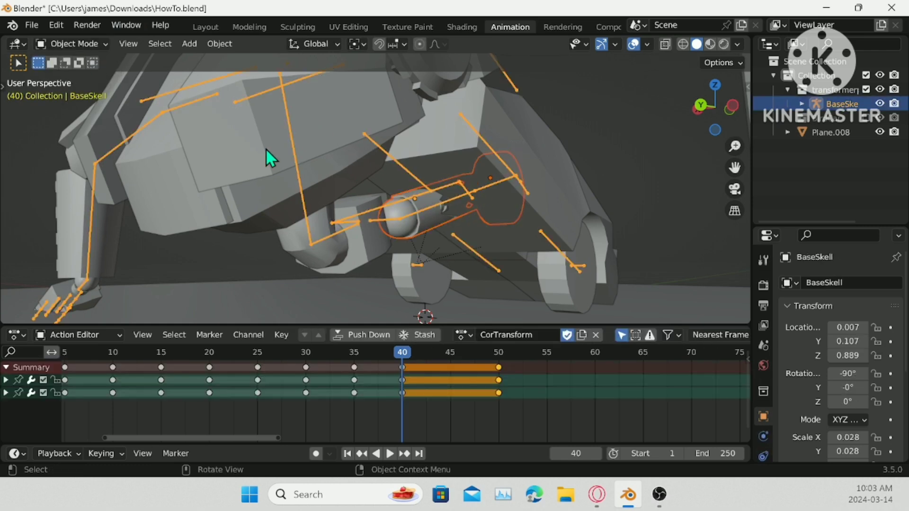
middle_drag(266, 149, 396, 138)
click(71, 43)
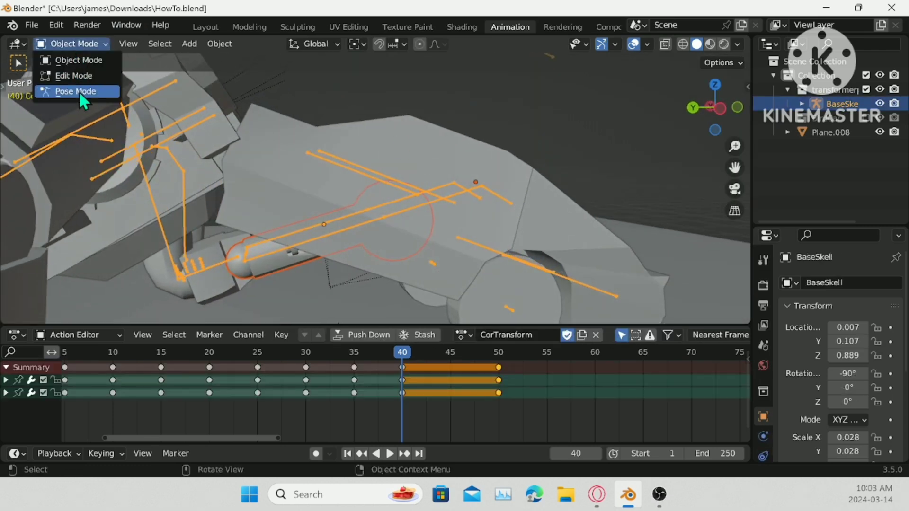
click(86, 90)
click(308, 242)
key(ctrl+p)
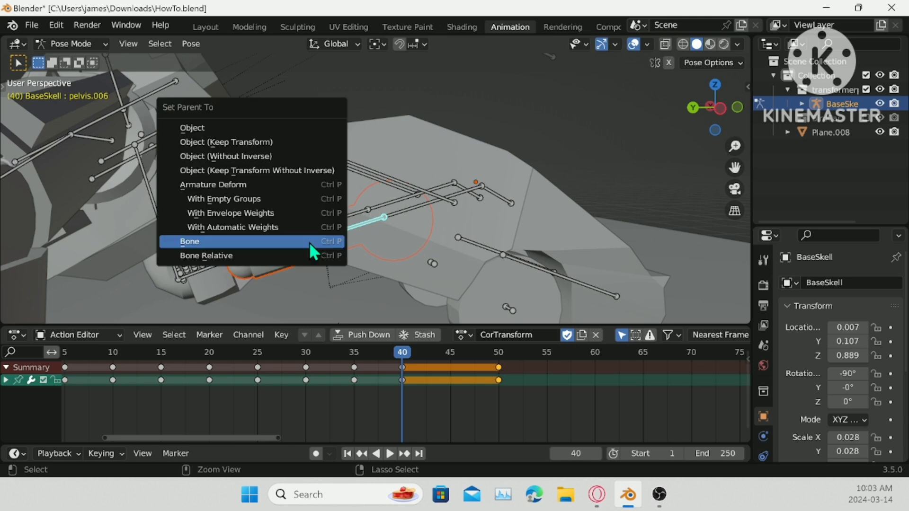
click(309, 244)
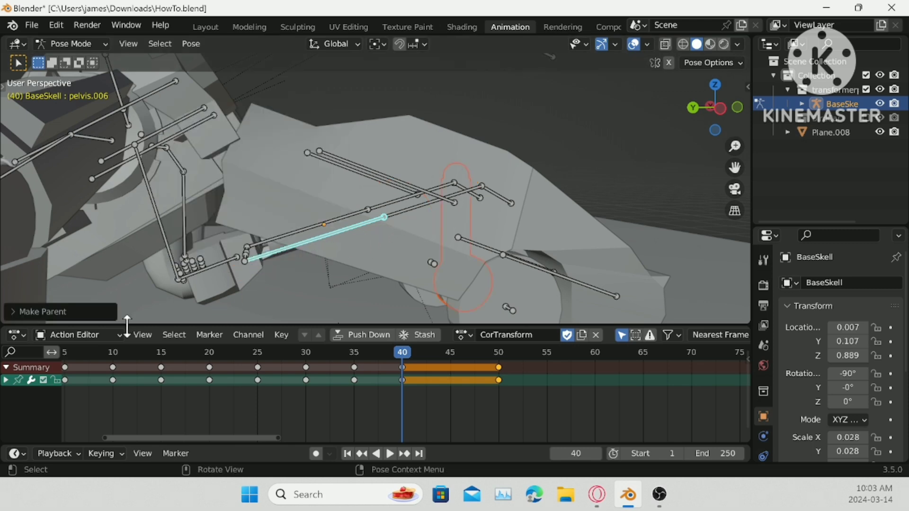
click(88, 313)
click(92, 307)
click(66, 272)
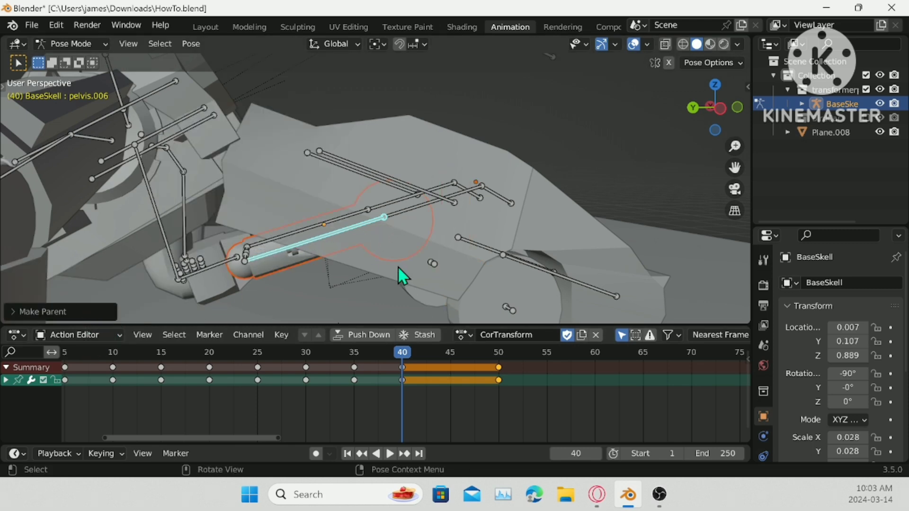
- Rotate both lower leg bones downward inside the car body at frame 40
click(397, 213)
shift+click(385, 204)
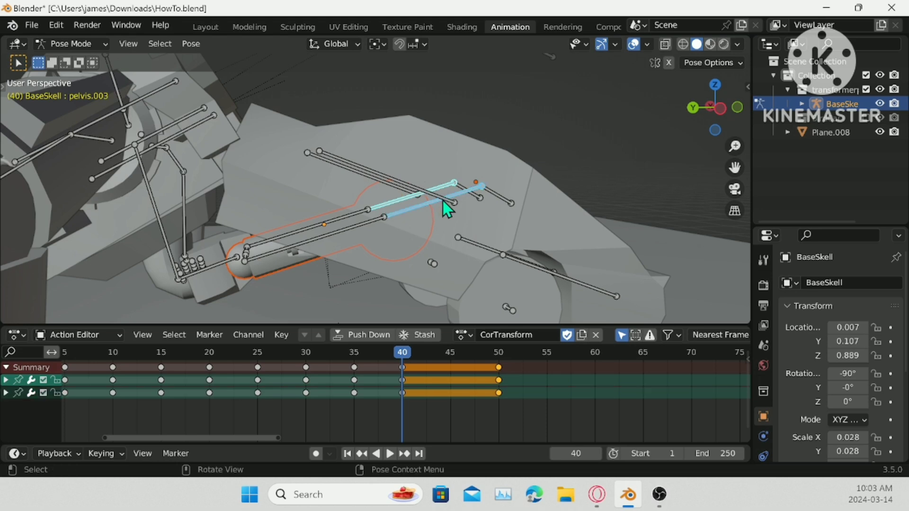
key(r)
click(449, 236)
middle_drag(449, 234, 448, 229)
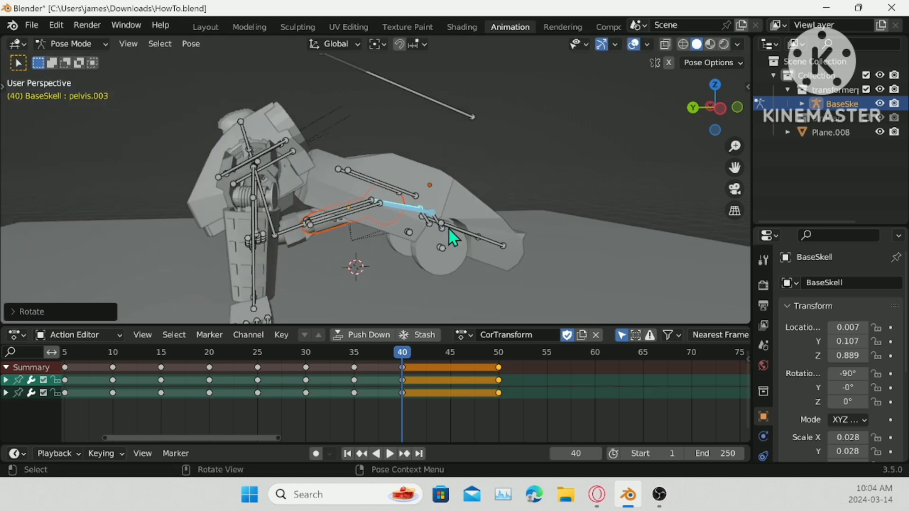
- Keyframe all bones at frame 40 and play the animation
key(a)
right_click(539, 155)
click(539, 154)
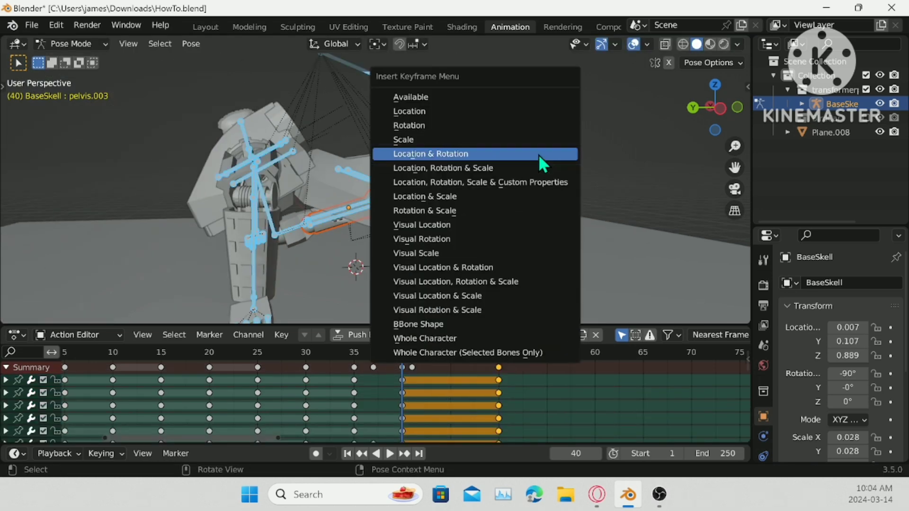
click(537, 158)
key(space)
- Duplicate the frame 40 keyframes of all bones to frame 50
drag(355, 357, 495, 369)
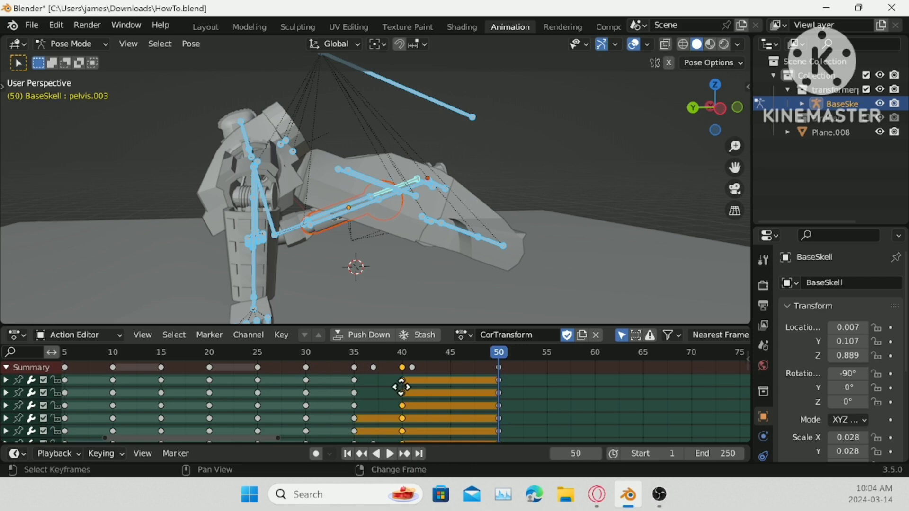
key(shift+d)
click(502, 390)
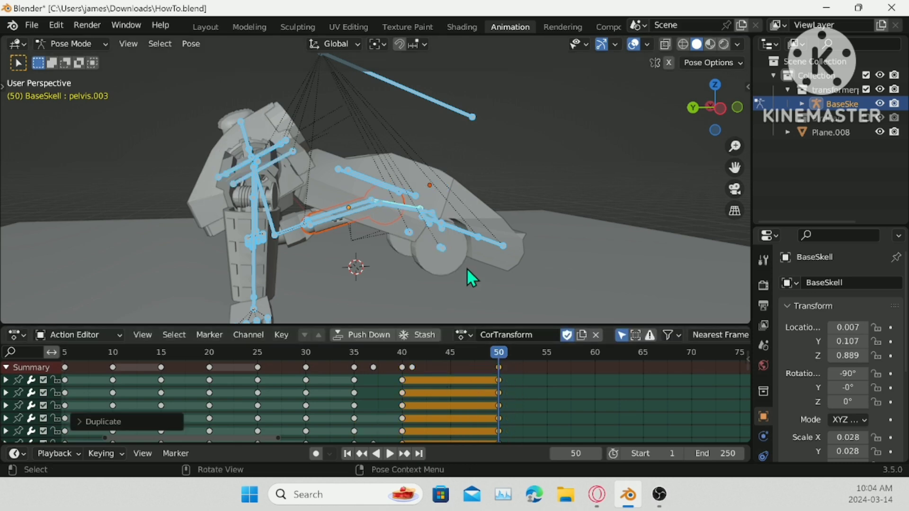
- Scale the two rear wheel bones down to nothing at frame 50 and keyframe them
middle_drag(467, 268, 432, 258)
scroll(428, 245, up, 4)
click(447, 286)
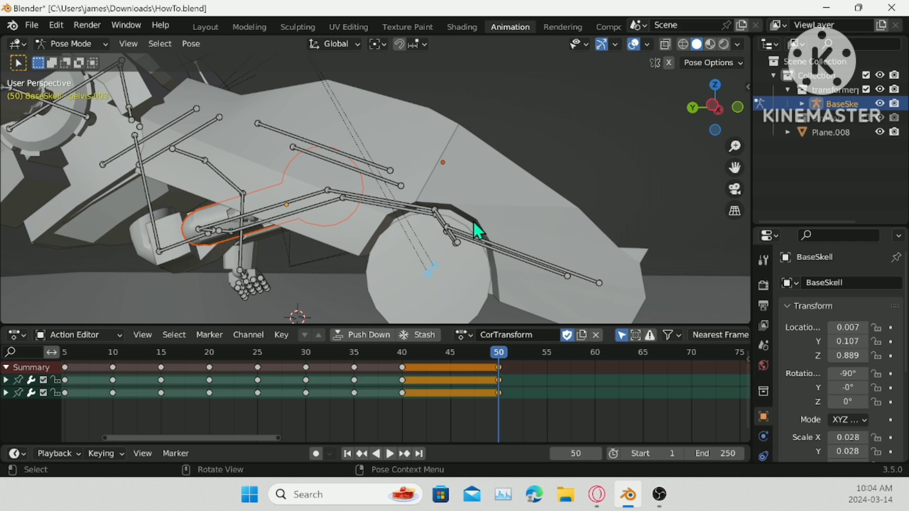
key(s)
click(583, 196)
right_click(583, 196)
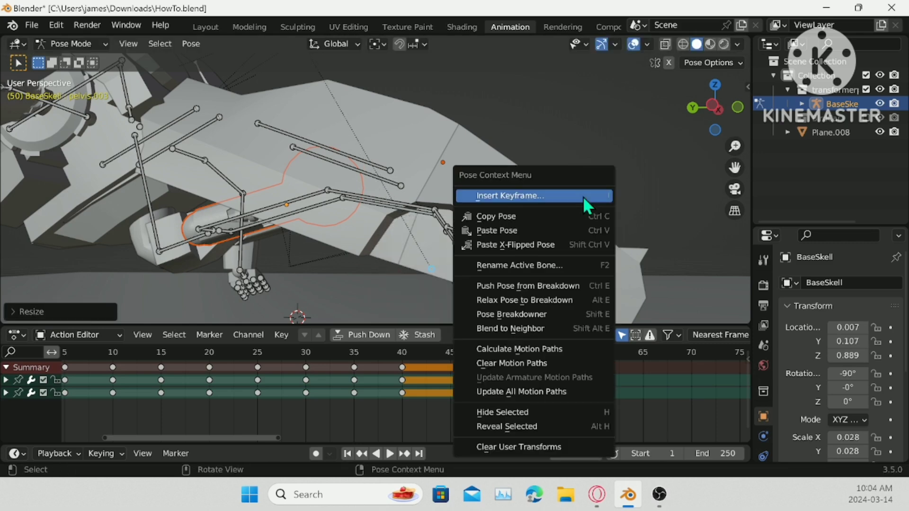
click(583, 196)
click(583, 196)
- Play back the transformation around frames 32 to 50 from the front to check the wheels and panels
drag(496, 351, 402, 379)
middle_drag(251, 218, 402, 238)
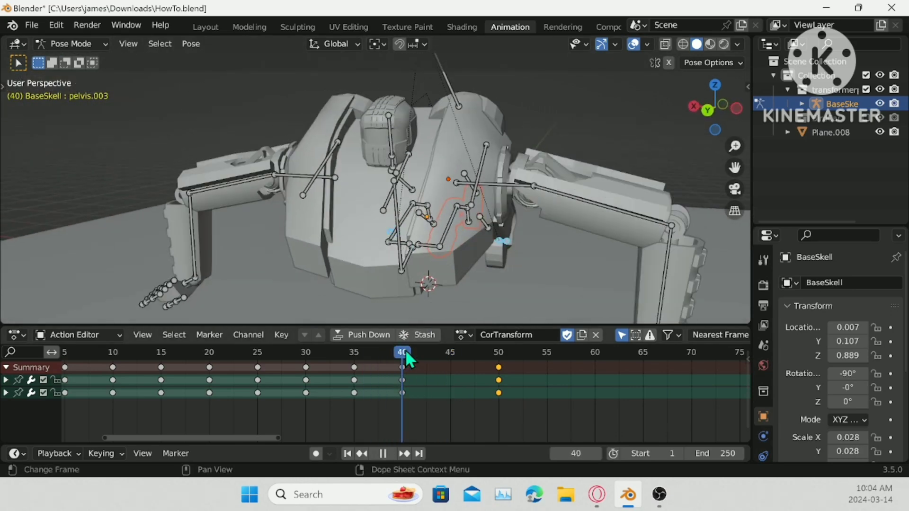
drag(406, 350, 325, 356)
key(space)
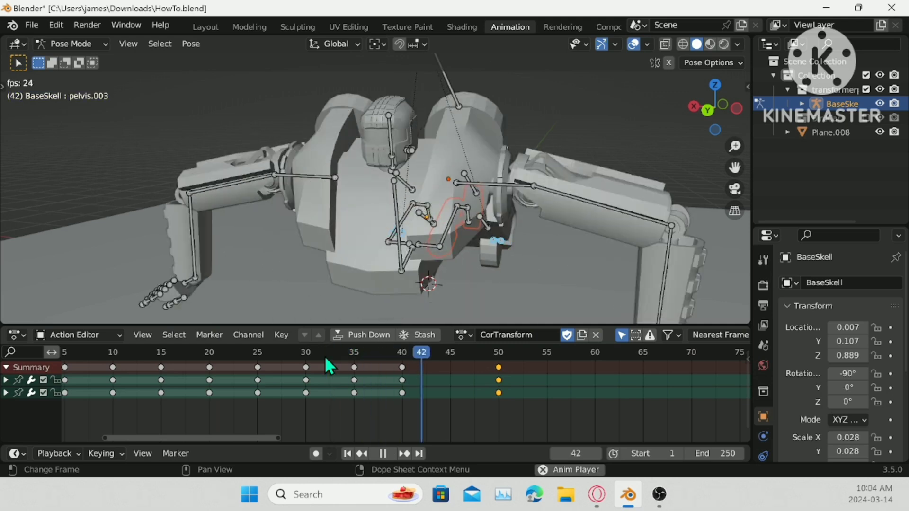
key(space)
- Scale the three upper-body panel bones, including pelvis.011, to 0 at frame 50 and insert a keyframe
mouse_move(499, 347)
mouse_down()
mouse_move(476, 351)
mouse_move(499, 353)
mouse_up()
middle_drag(487, 132, 343, 248)
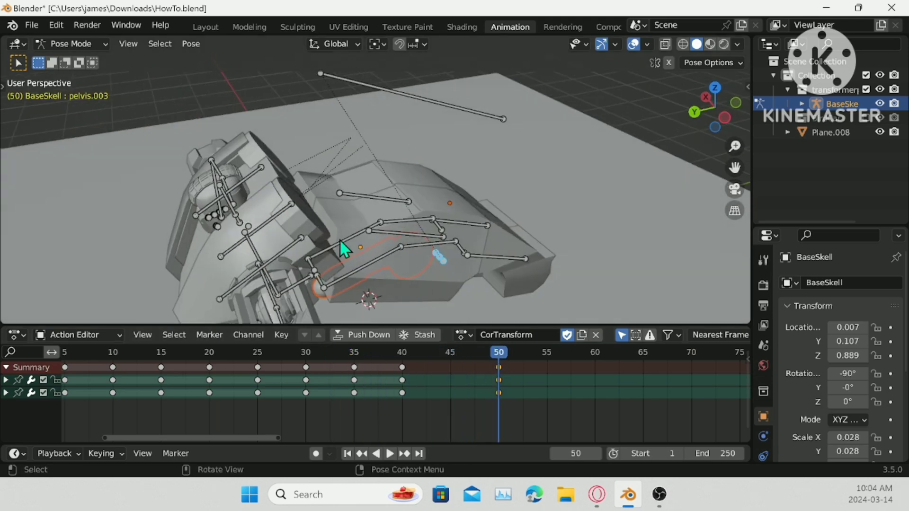
click(293, 239)
shift+click(281, 207)
shift+click(258, 176)
text(s.)
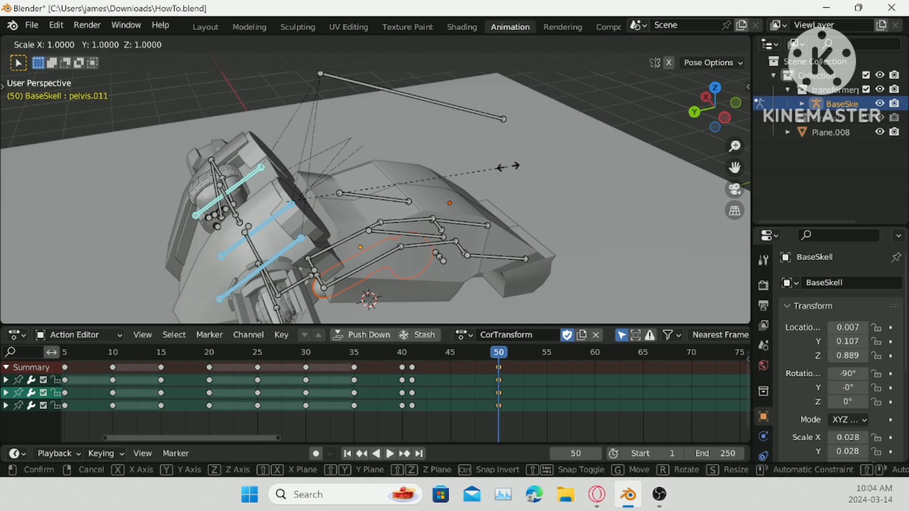
text(0)
click(508, 167)
right_click(508, 166)
click(508, 167)
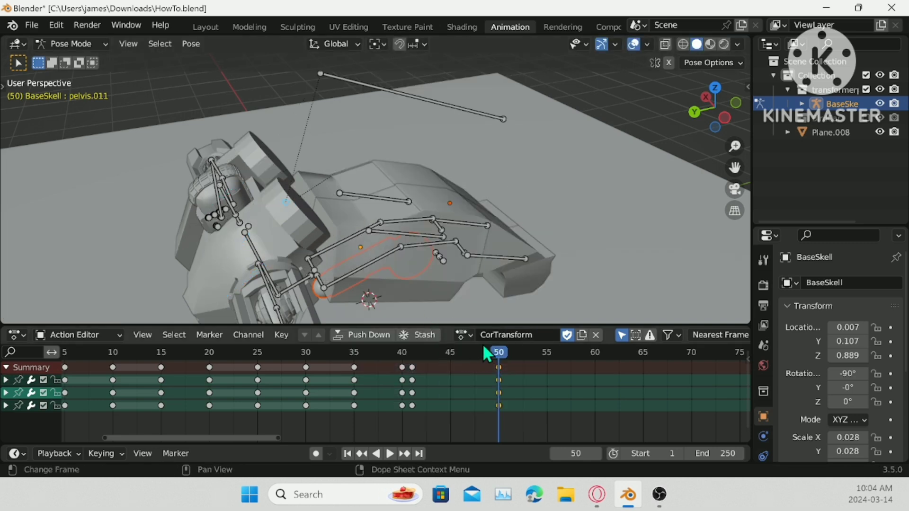
- Scale the same panel bones to 0 again at frame 50, keyframe them and scrub the timeline to check
drag(485, 353, 502, 361)
key(s)
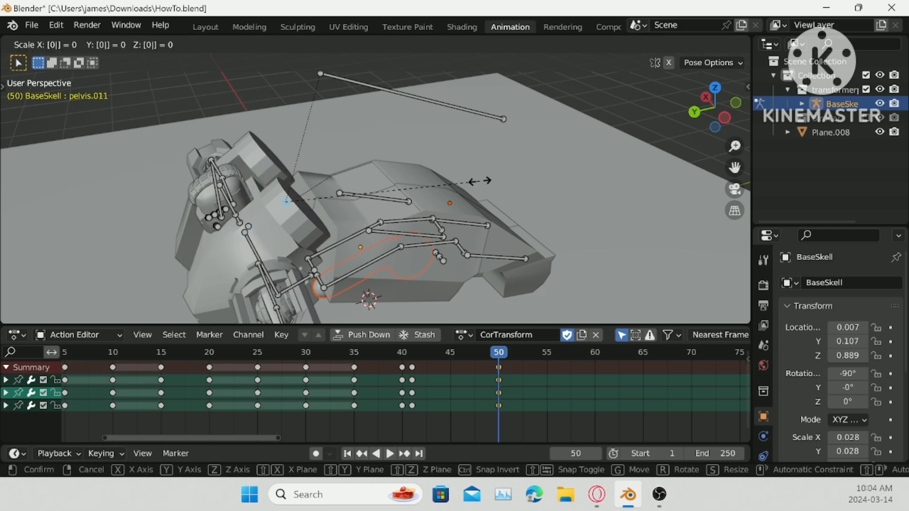
click(480, 183)
right_click(479, 181)
click(479, 184)
click(478, 196)
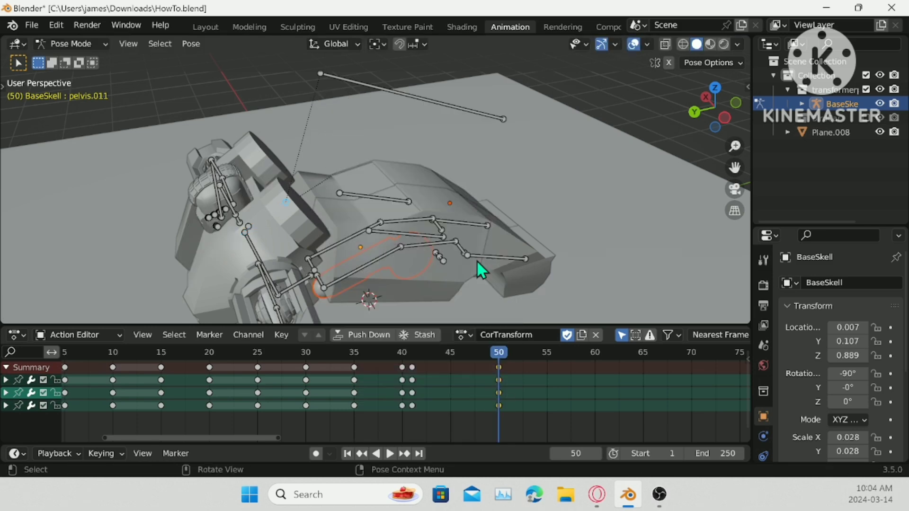
drag(462, 359, 499, 387)
scroll(615, 165, down, 2)
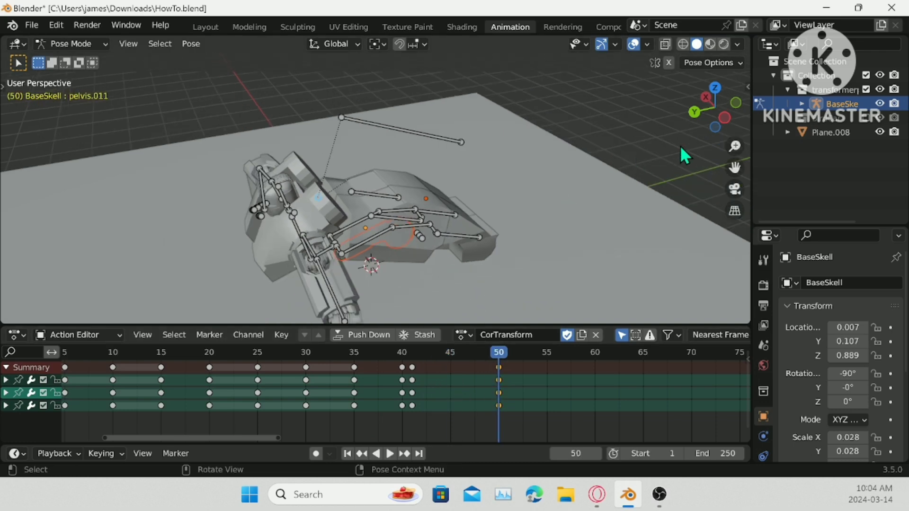
- Rotate the thigh bone pelvis.002 in the right side view so the leg swings down towards the ground
click(724, 118)
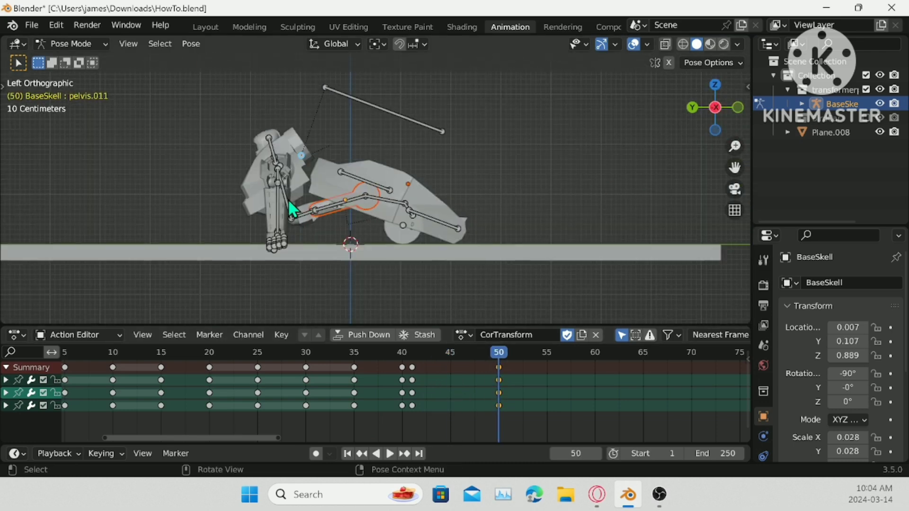
middle_drag(274, 203, 395, 202)
click(396, 203)
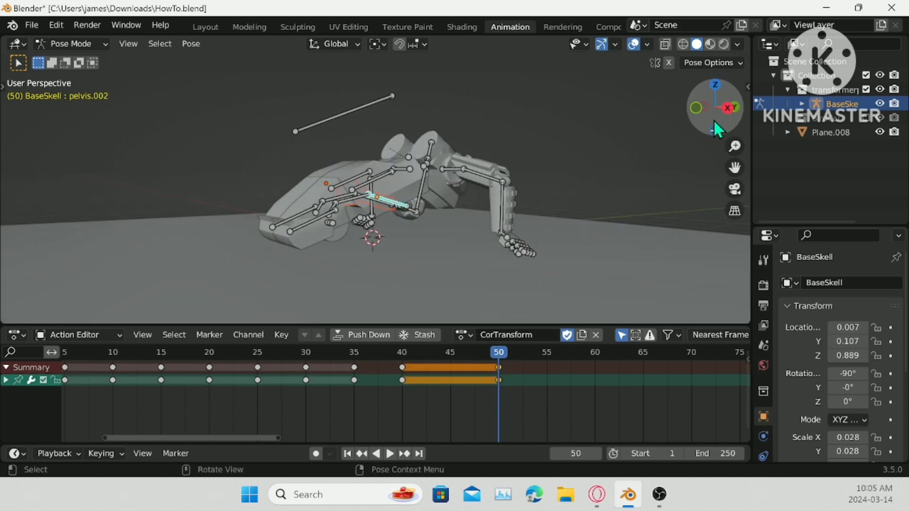
click(727, 109)
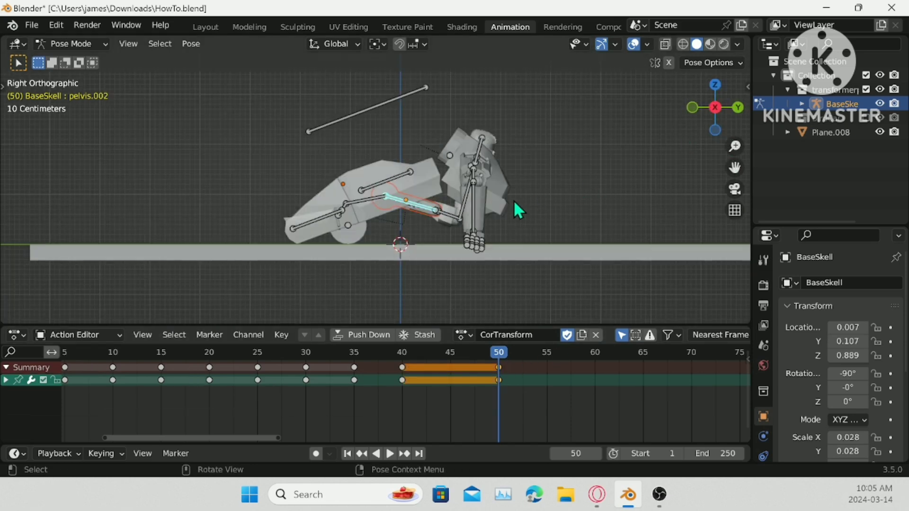
key(r)
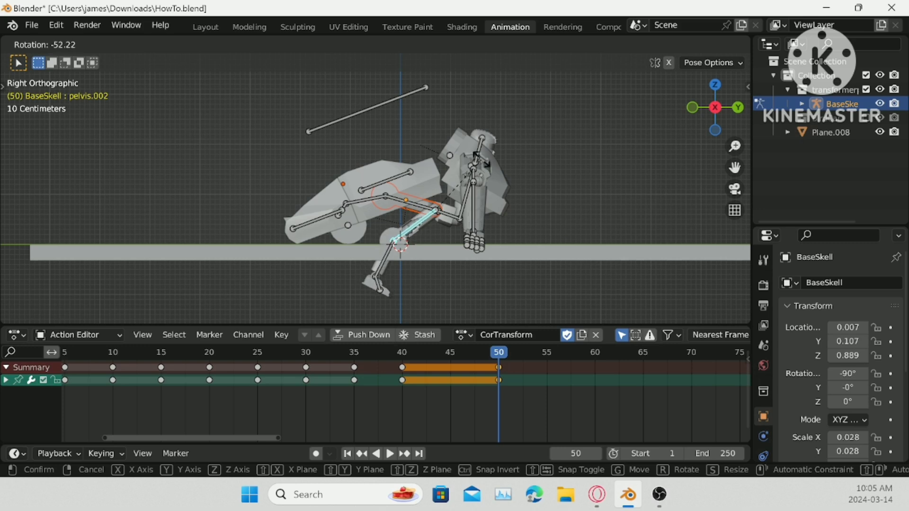
click(399, 240)
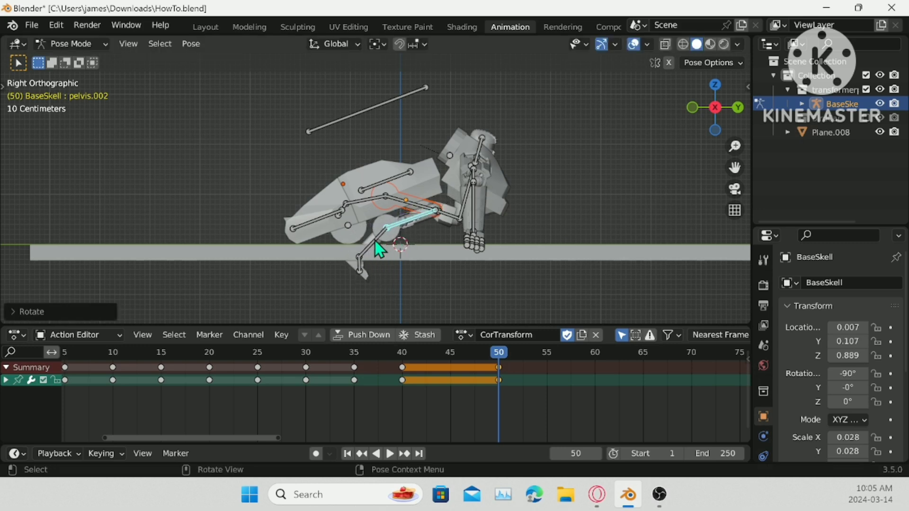
- Rotate the lower leg bone up beneath the car body and fine-tune the thigh bone pelvis.002 by about -2°
click(377, 244)
key(r)
click(422, 276)
click(412, 227)
key(r)
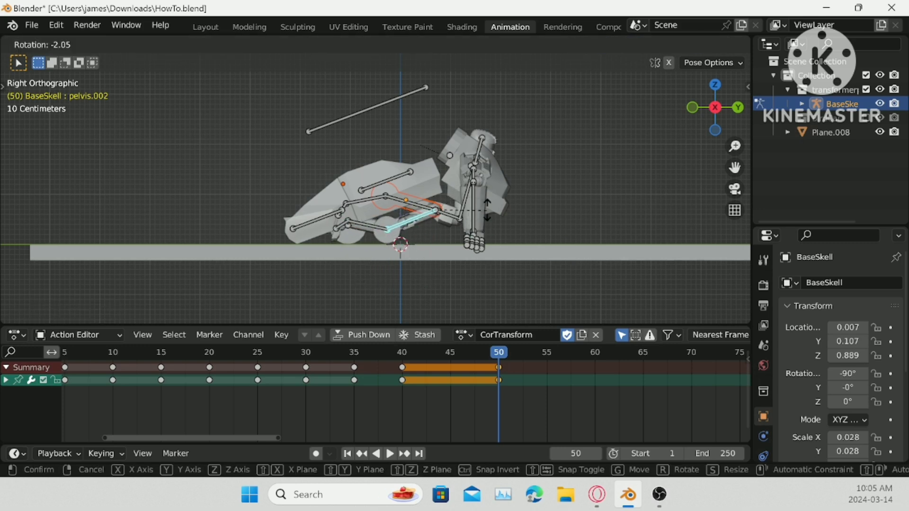
click(485, 213)
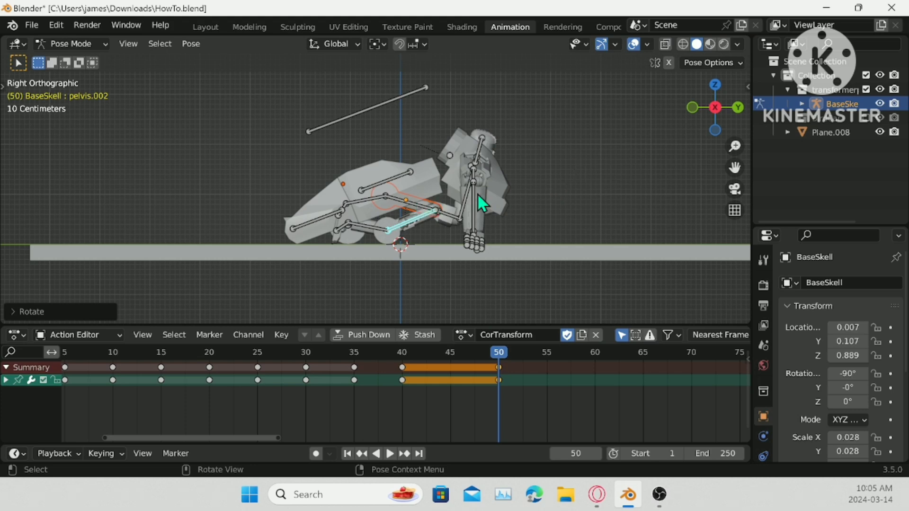
- Select all bones and insert a keyframe for the folded leg pose at frame 50
key(a)
key(i)
click(618, 168)
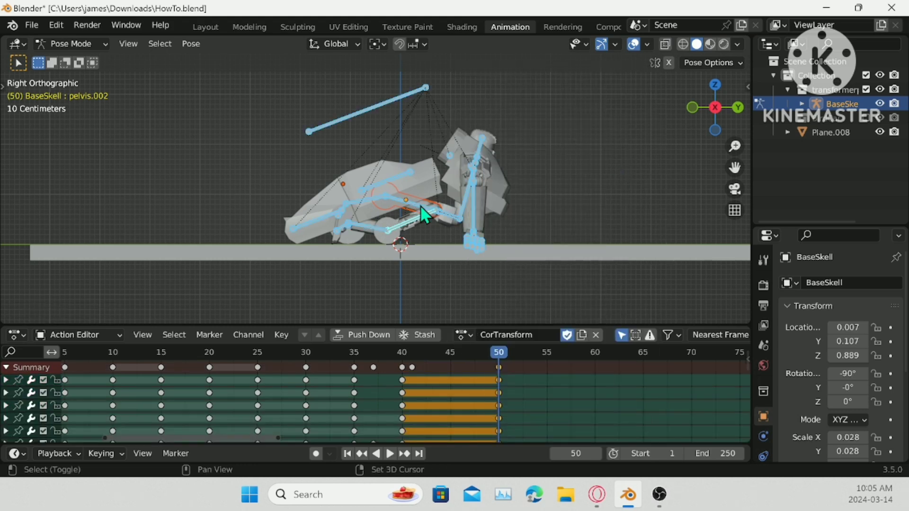
- Rotate the spine bone Bone.003 in the left side view so the robot's torso lies nearly level
click(464, 206)
drag(699, 106, 657, 112)
key(ctrl+KP_3)
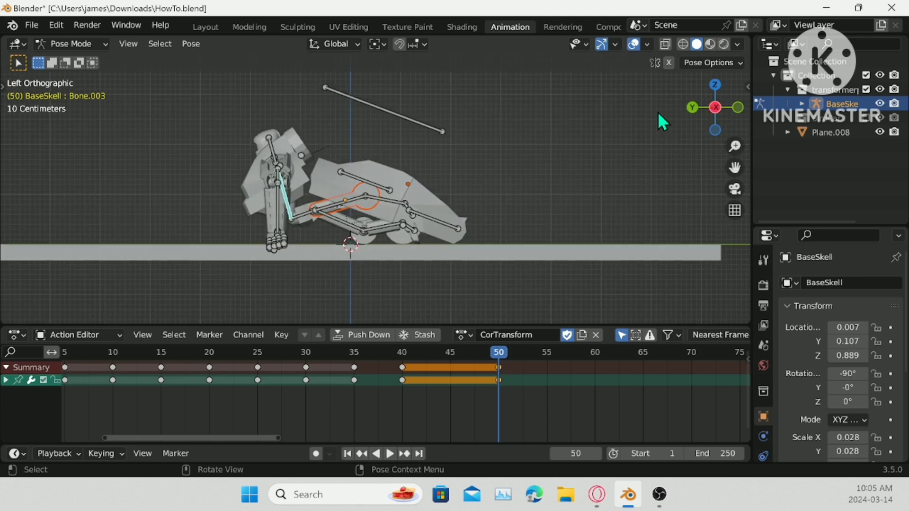
key(r)
click(318, 201)
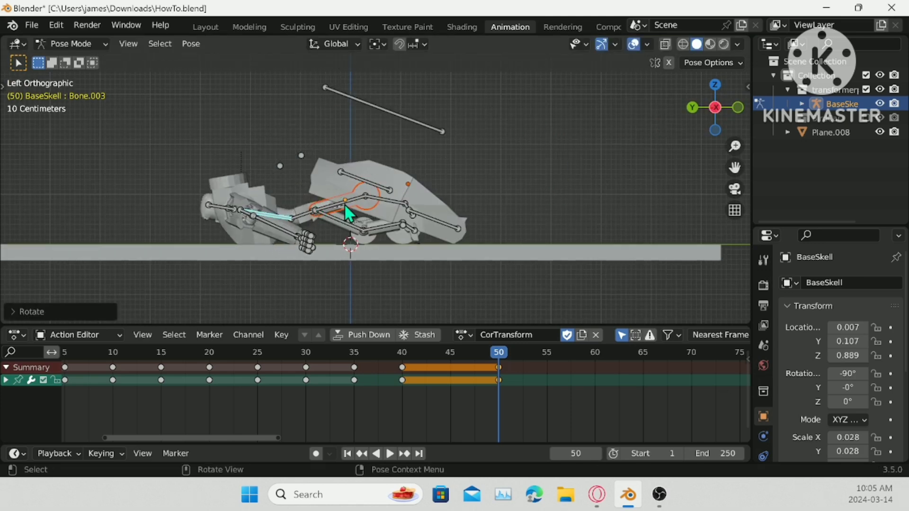
- Set the pivot point to Individual Origins and rotate the pelvis bone together with the foot bone pelvis.004 by about 26°
click(409, 207)
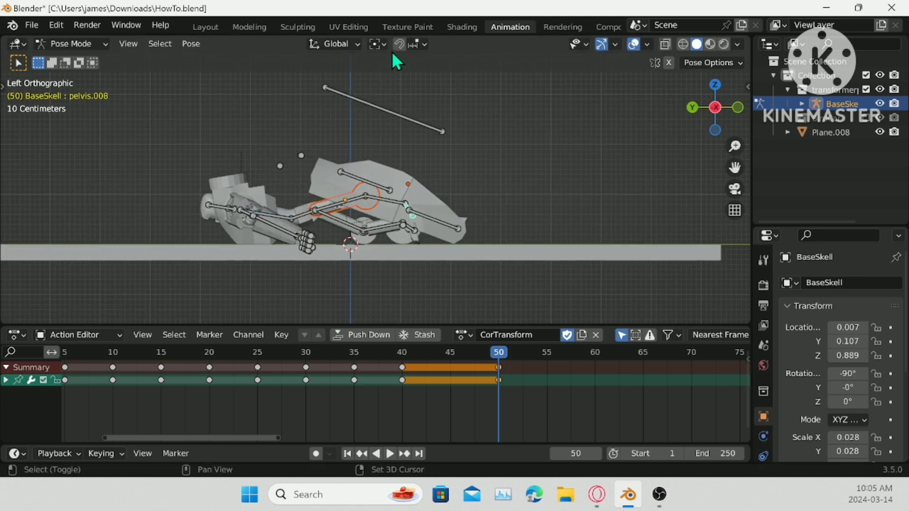
click(413, 229)
click(378, 44)
click(399, 91)
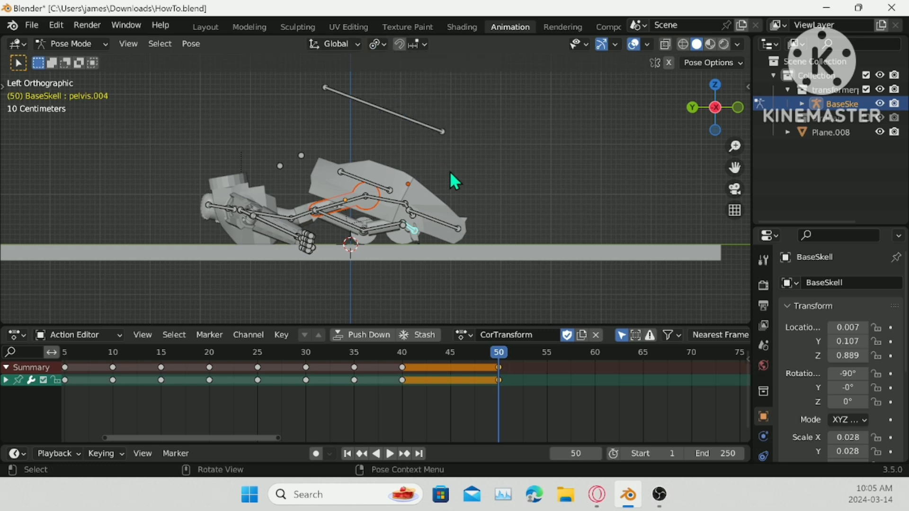
key(r)
right_click(375, 219)
shift+click(302, 213)
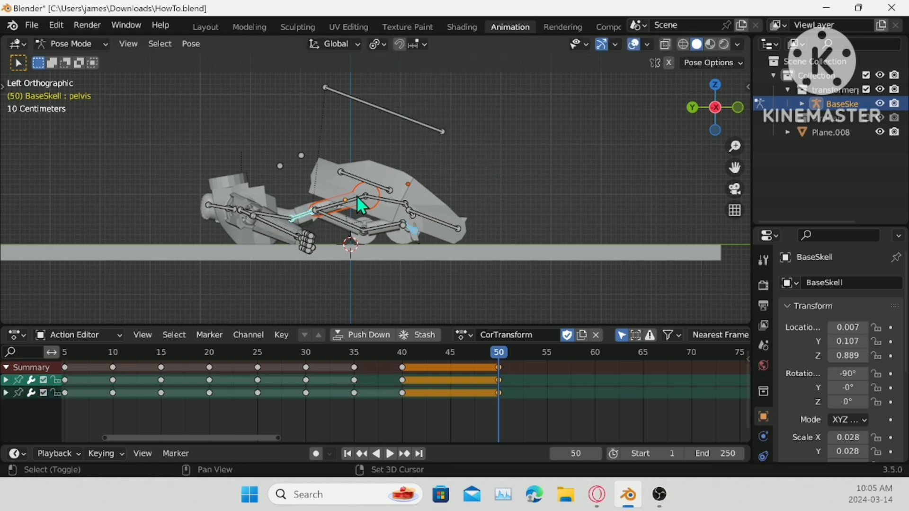
key(r)
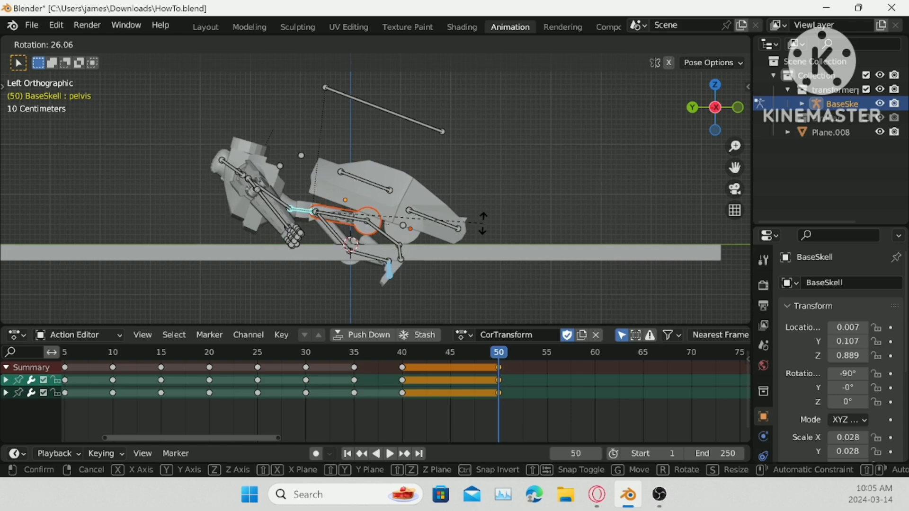
click(483, 221)
- Raise the pelvis about 0.70 m along the global Z axis and keyframe all bones at frame 50
key(g)
key(z)
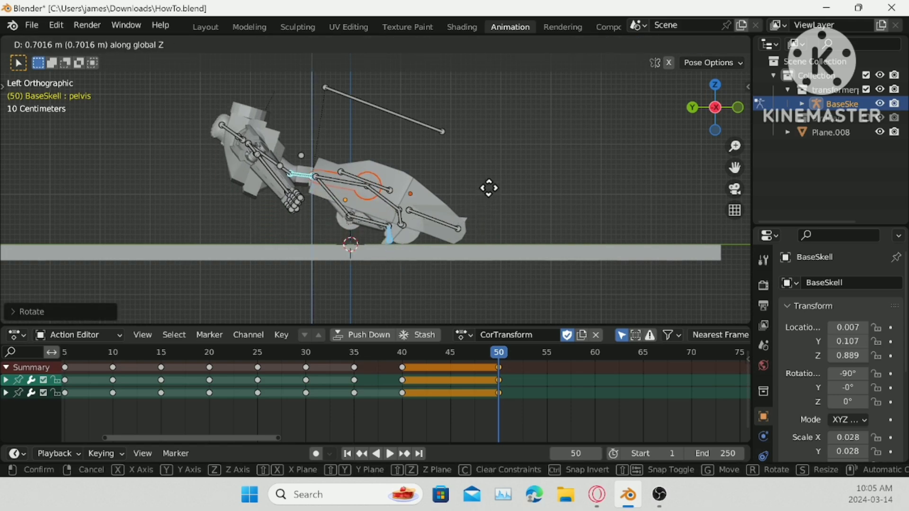
click(490, 189)
key(a)
key(i)
click(514, 146)
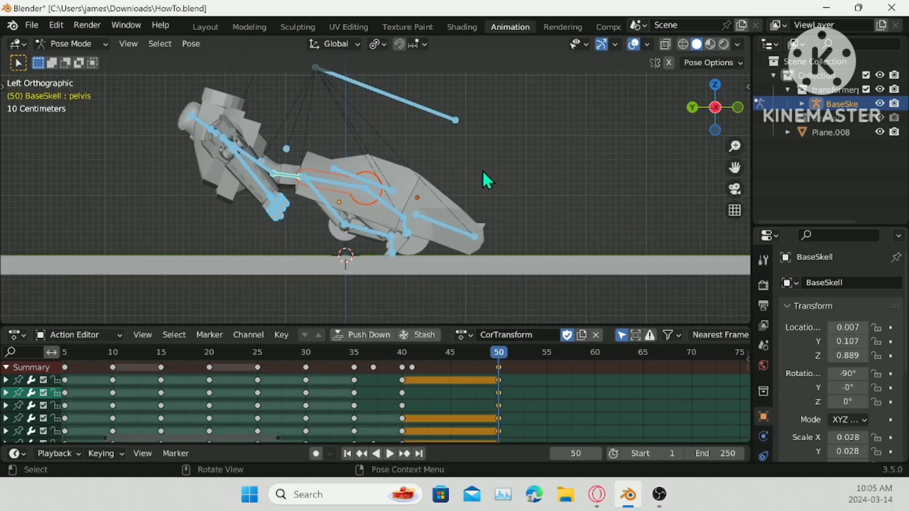
- Test-rotate the foot bone pelvis.004 and the lower leg bone pelvis.003 to check which meshes follow them
scroll(482, 169, up, 4)
click(414, 299)
key(r)
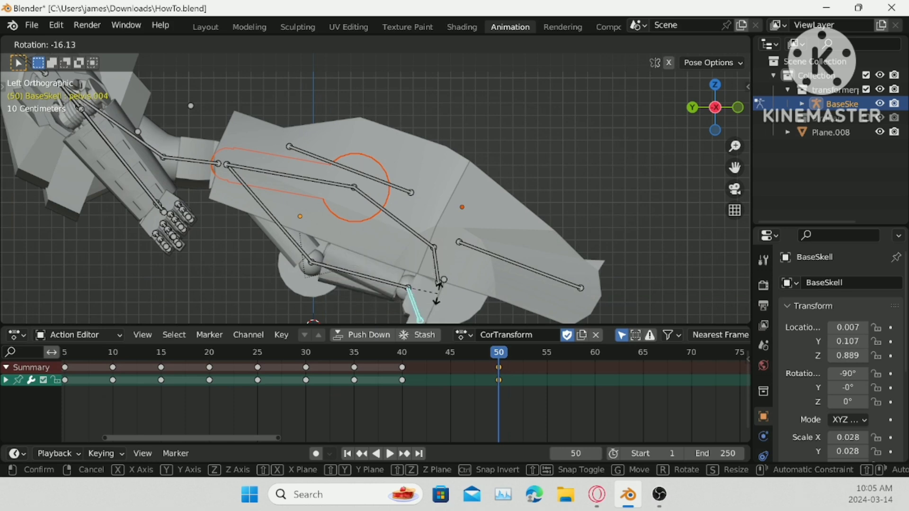
right_click(438, 294)
right_click(438, 294)
click(360, 279)
key(r)
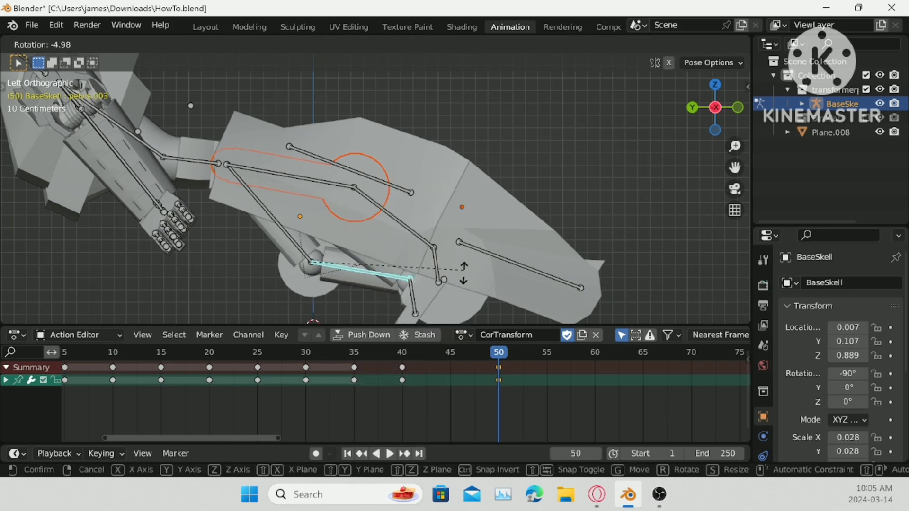
right_click(396, 303)
- Clear all transforms of the foot bone pelvis.004
click(408, 297)
click(190, 41)
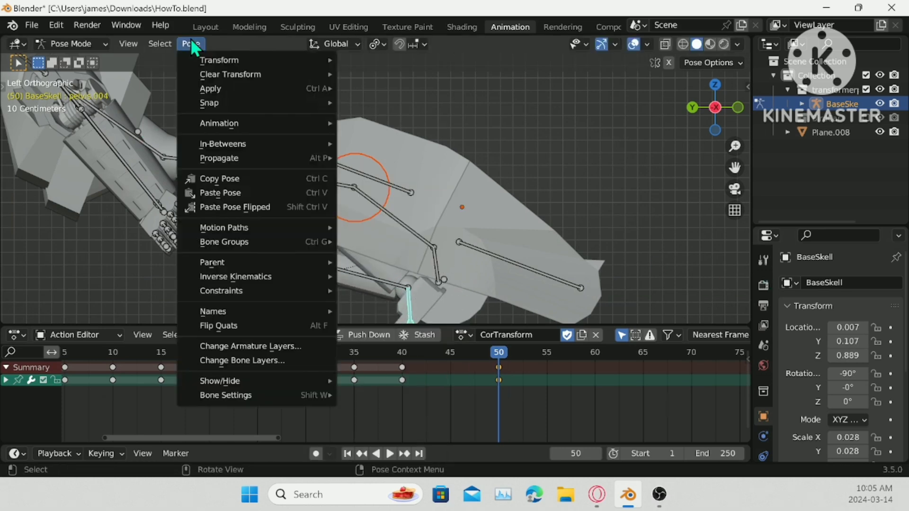
mouse_move(209, 75)
click(384, 75)
- Parent the lower leg mesh to the armature's pelvis.003 bone
click(94, 43)
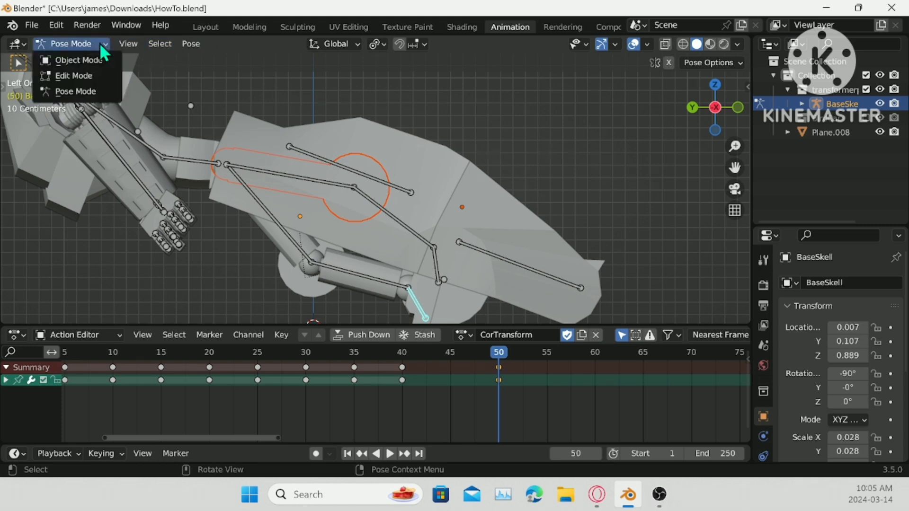
click(81, 59)
click(365, 278)
shift+click(317, 218)
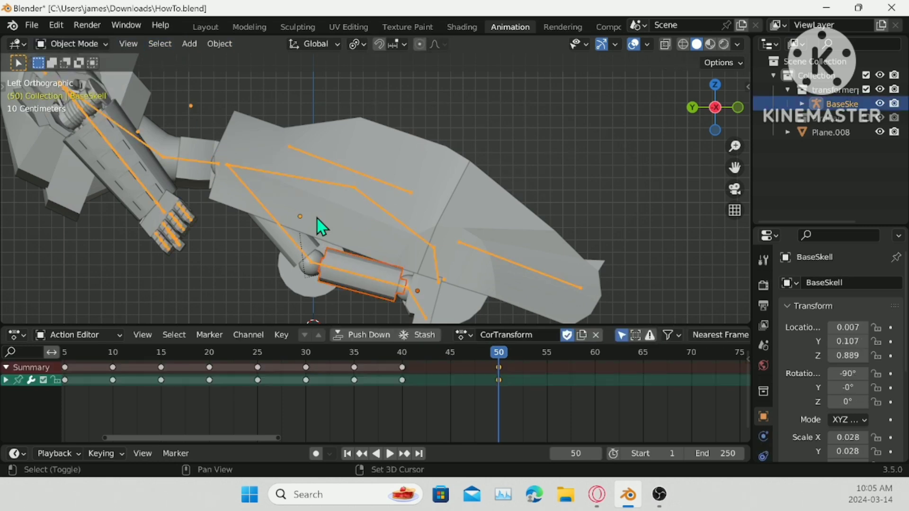
click(75, 44)
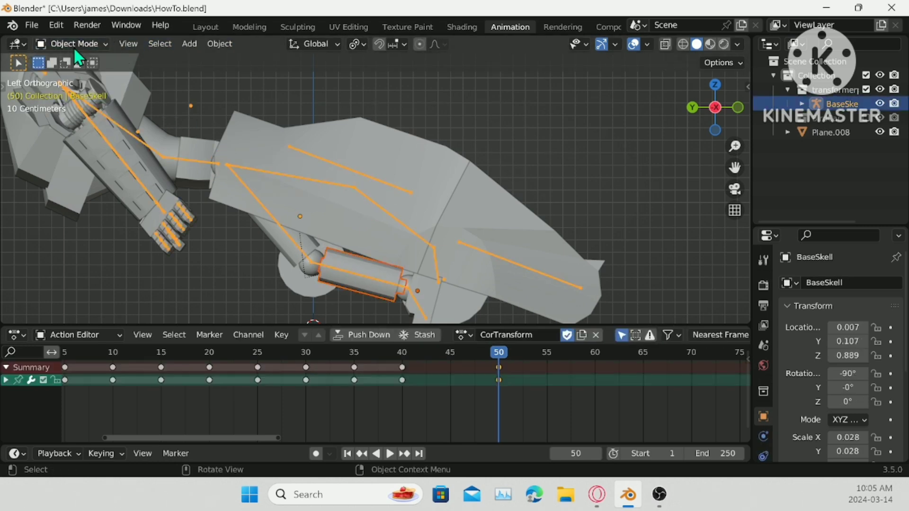
click(72, 43)
click(75, 89)
click(383, 283)
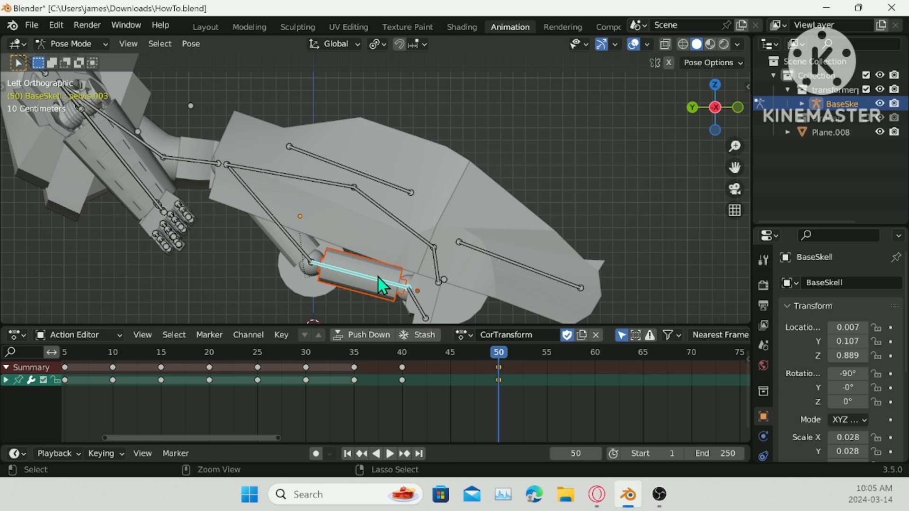
key(ctrl+p)
click(377, 277)
- Rotate the foot bone and the lower leg bone as a trial to check the newly parented mesh
click(418, 305)
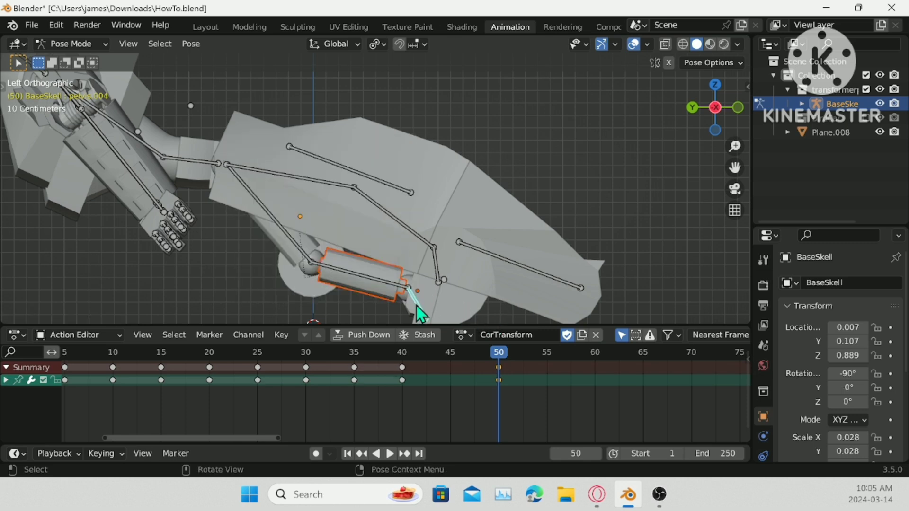
key(r)
key(Escape)
click(351, 273)
key(r)
key(Escape)
- Inspect the lower leg meshes in perspective and undo the last three changes
middle_drag(299, 216, 396, 166)
click(432, 260)
middle_drag(425, 209, 484, 235)
click(377, 213)
key(ctrl+z)
key(ctrl+z)
key(ctrl+z)
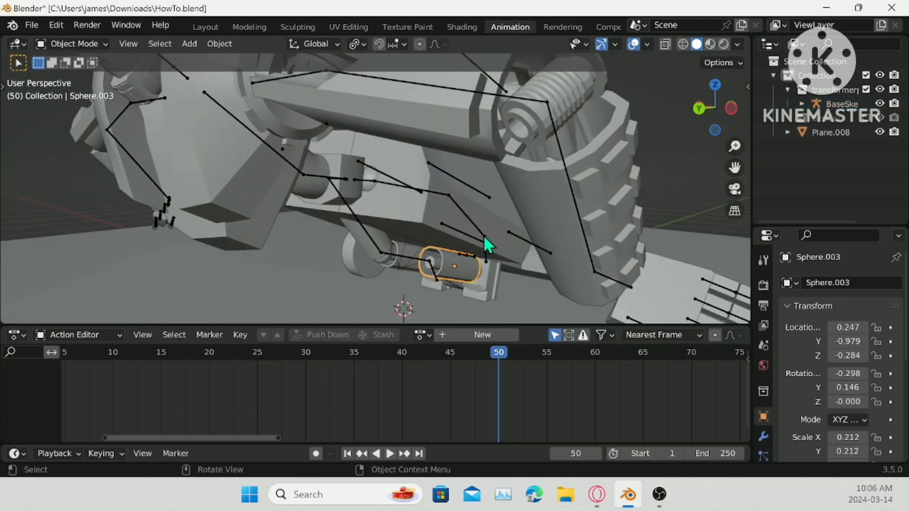
- Put the armature back in Pose Mode, select all bones and clear all their transforms
click(471, 209)
click(74, 43)
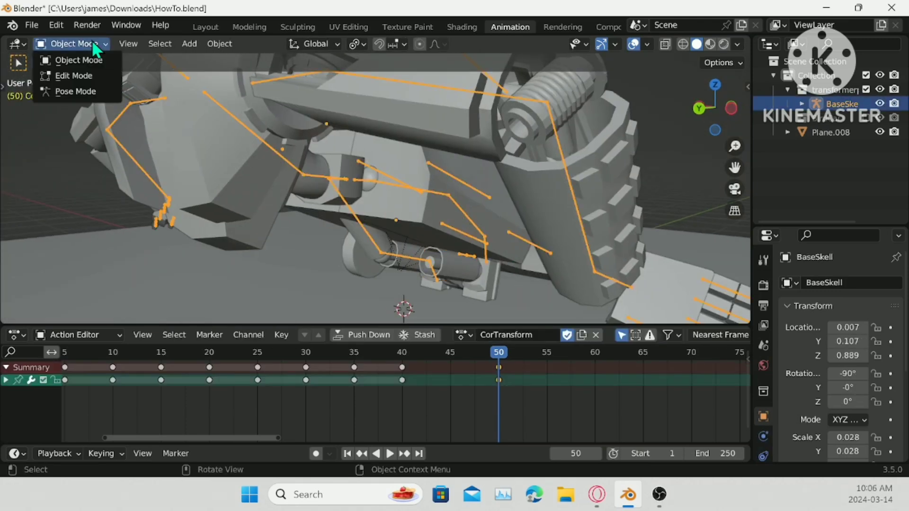
click(89, 93)
key(a)
right_click(502, 92)
click(502, 92)
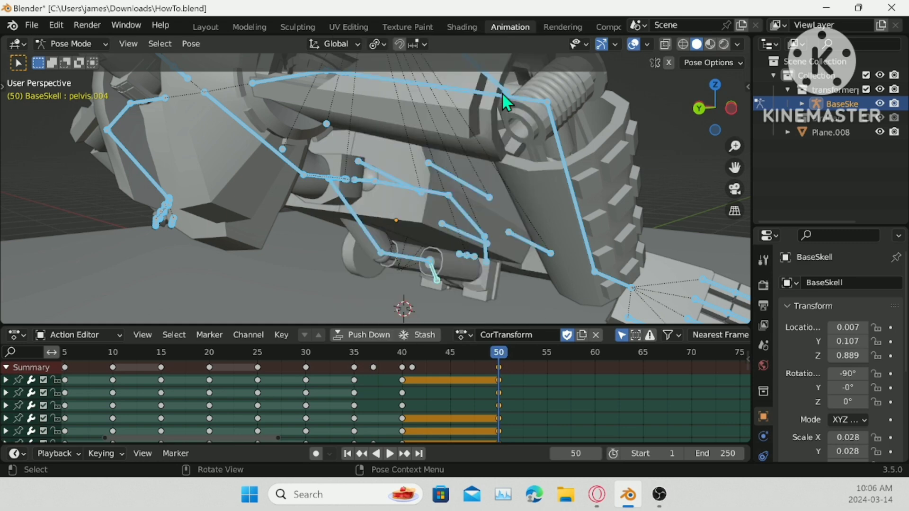
right_click(502, 92)
click(502, 93)
click(473, 127)
click(191, 44)
mouse_move(288, 75)
click(358, 77)
- Switch to Object Mode and hide the car body mesh Plane.008
middle_drag(398, 133, 237, 213)
click(85, 47)
click(80, 56)
click(459, 202)
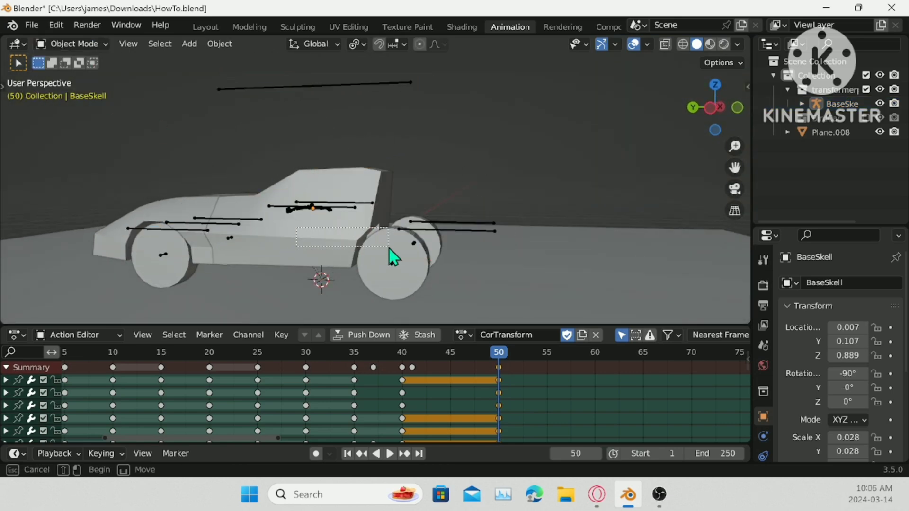
key(h)
- Put the armature in Pose Mode and test-rotate the lower leg bone pelvis.007 to check its mesh
middle_drag(340, 220, 401, 174)
scroll(363, 208, up, 5)
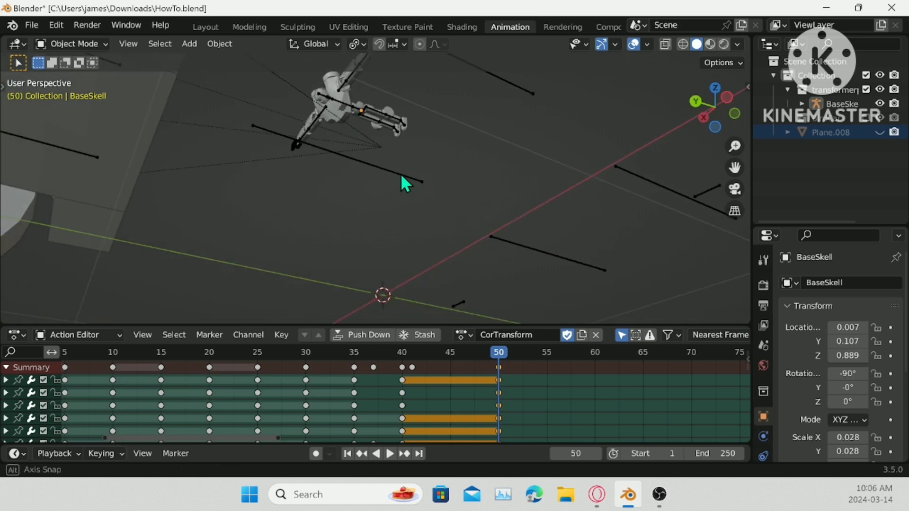
scroll(401, 172, up, 4)
scroll(461, 103, down, 4)
click(341, 182)
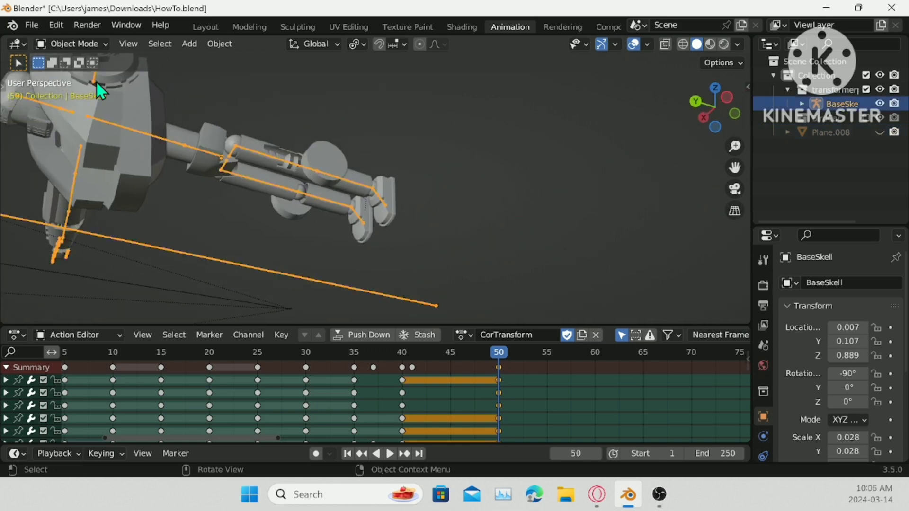
click(87, 47)
click(89, 89)
click(349, 187)
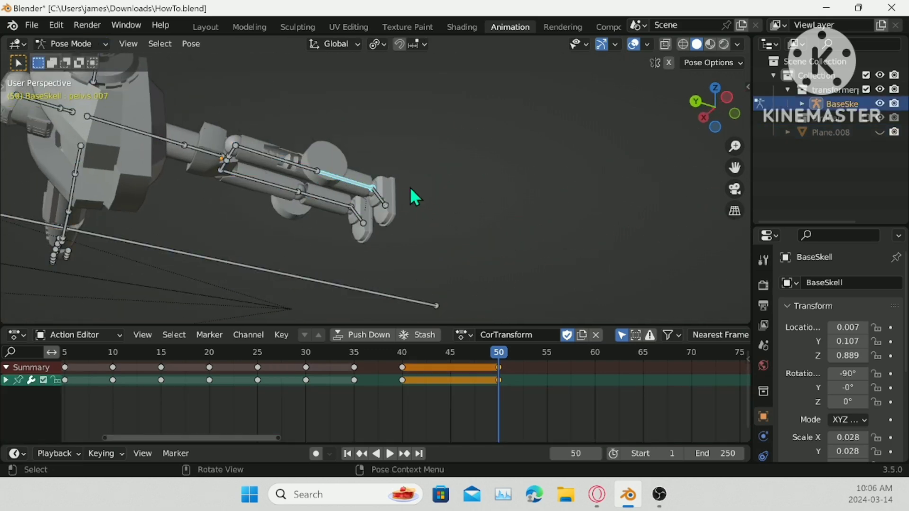
key(r)
right_click(396, 112)
click(354, 138)
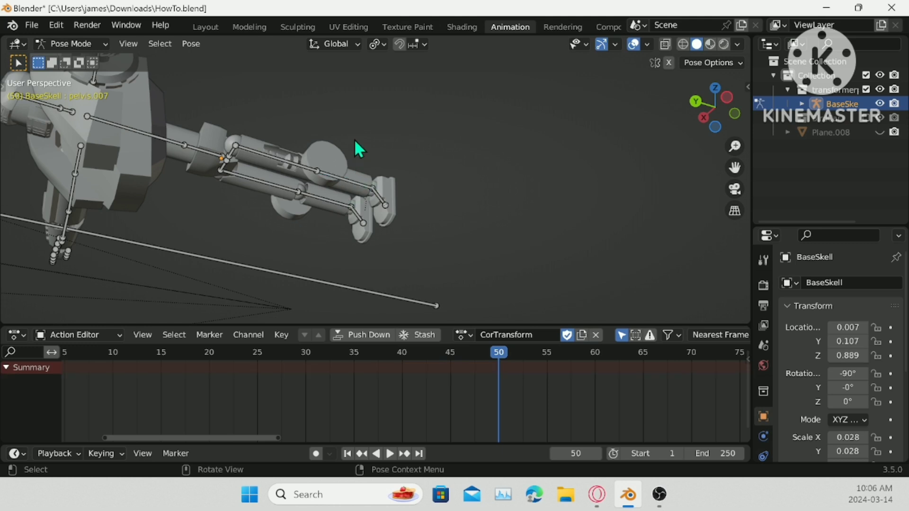
- Test-rotate the other leg's bones pelvis.003 and pelvis.002 to check which leg meshes follow
click(344, 205)
key(r)
right_click(249, 197)
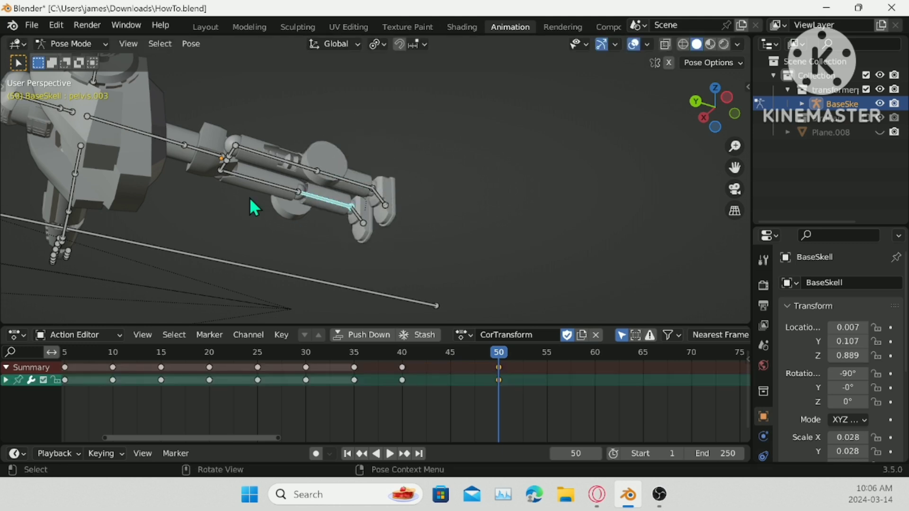
click(283, 188)
key(r)
right_click(322, 122)
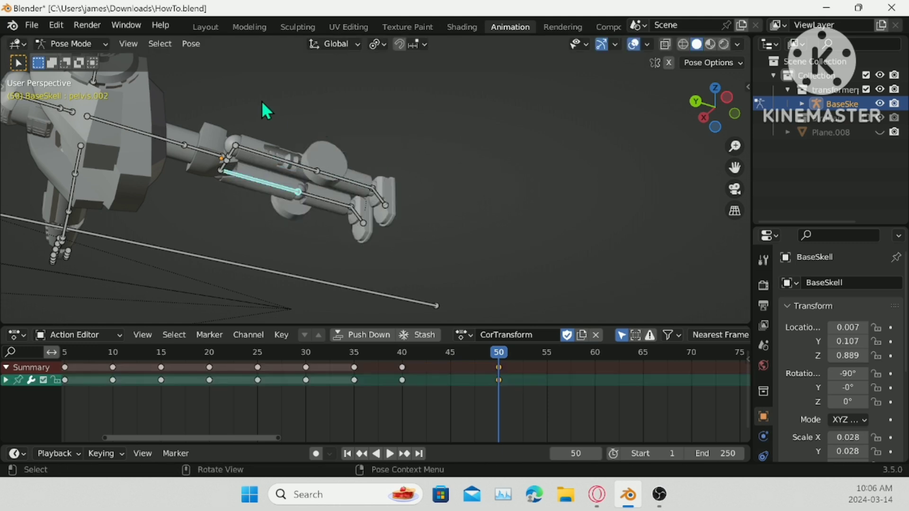
- Select the foot mesh with the armature in Object Mode, enter Pose Mode and parent the mesh to bone pelvis.008
click(95, 44)
click(77, 46)
click(78, 61)
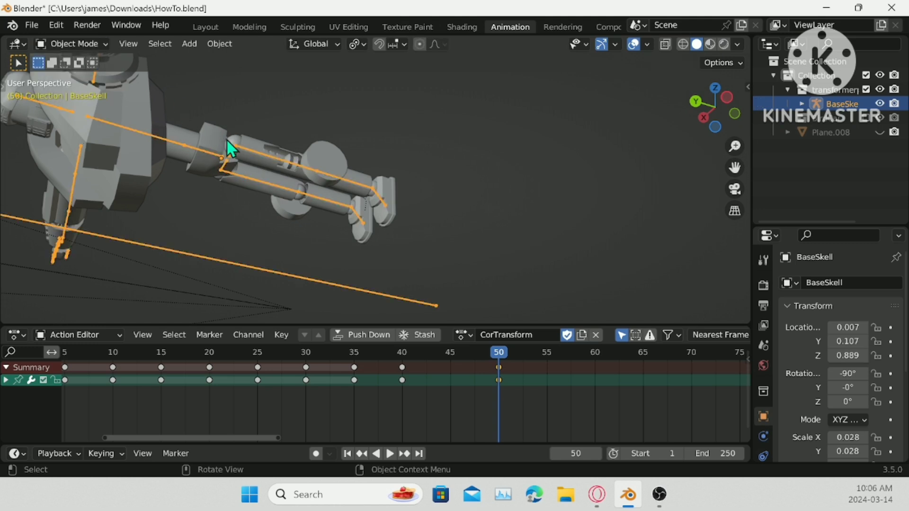
click(384, 180)
shift+click(378, 196)
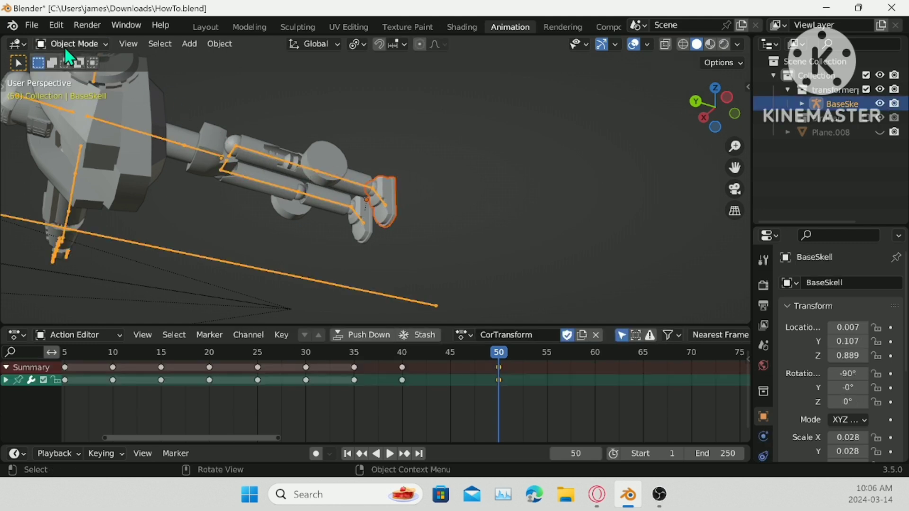
click(66, 45)
click(75, 90)
click(384, 200)
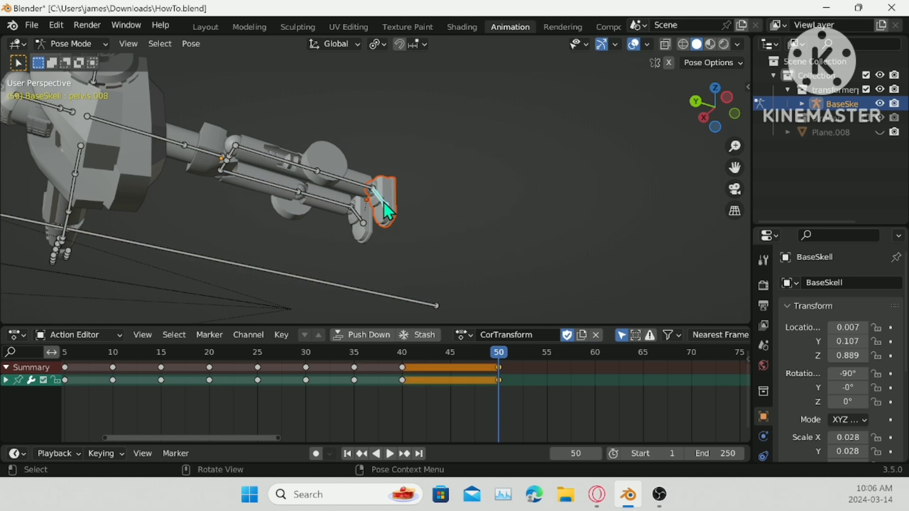
key(ctrl+p)
click(382, 201)
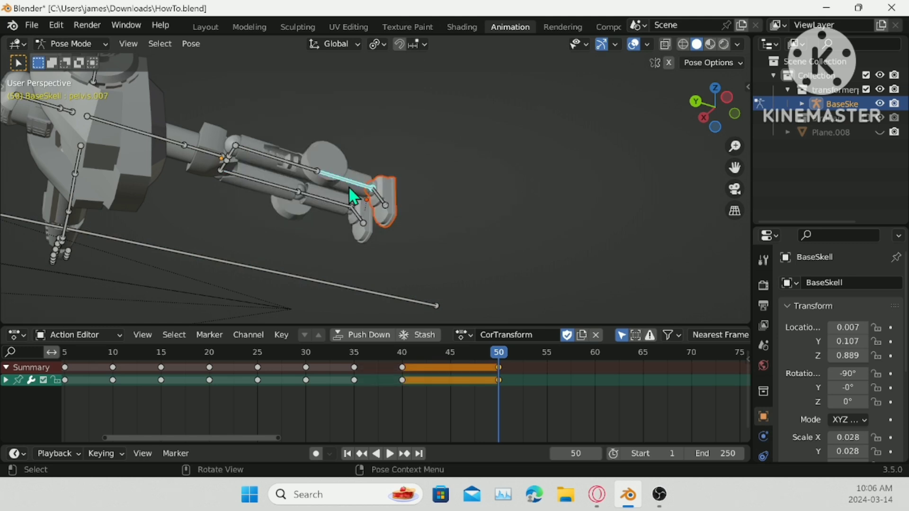
- Select the lower leg mesh in Object Mode, return to Pose Mode and parent it to pelvis.007 with the Bone option
click(71, 44)
click(93, 59)
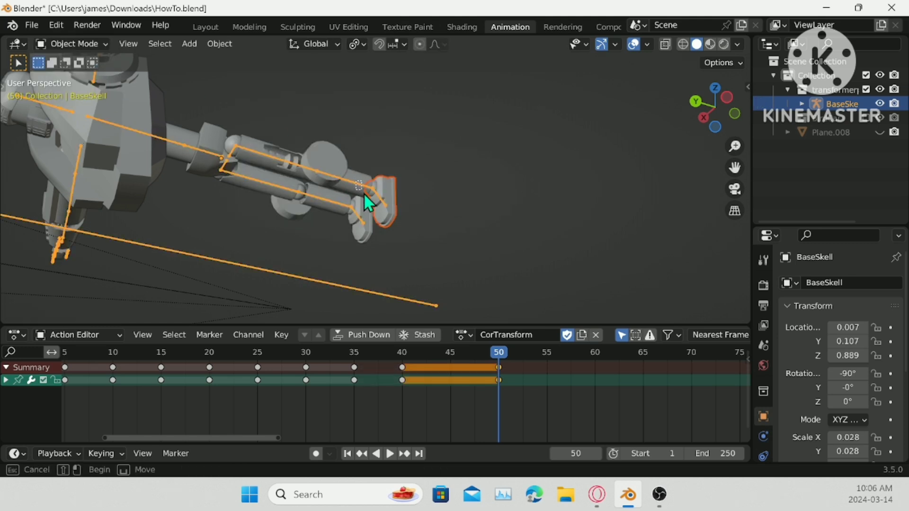
click(342, 174)
click(105, 43)
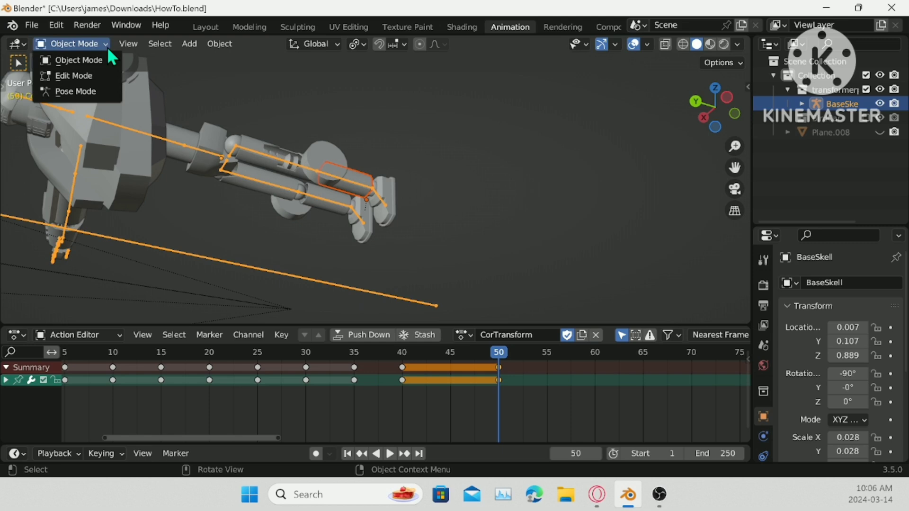
click(95, 90)
key(ctrl+p)
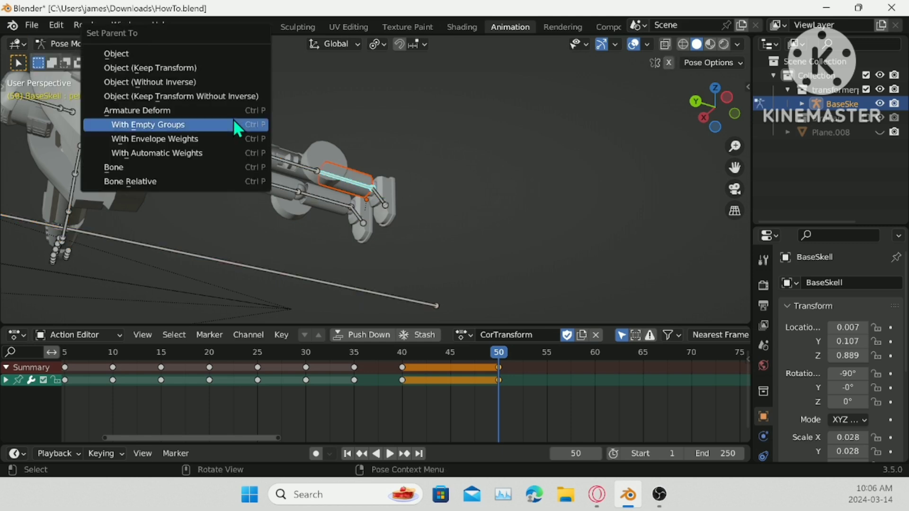
click(184, 169)
- Test-rotate the lower leg bone pelvis.007 to check its newly parented meshes, and undo the rotations
key(r)
click(372, 153)
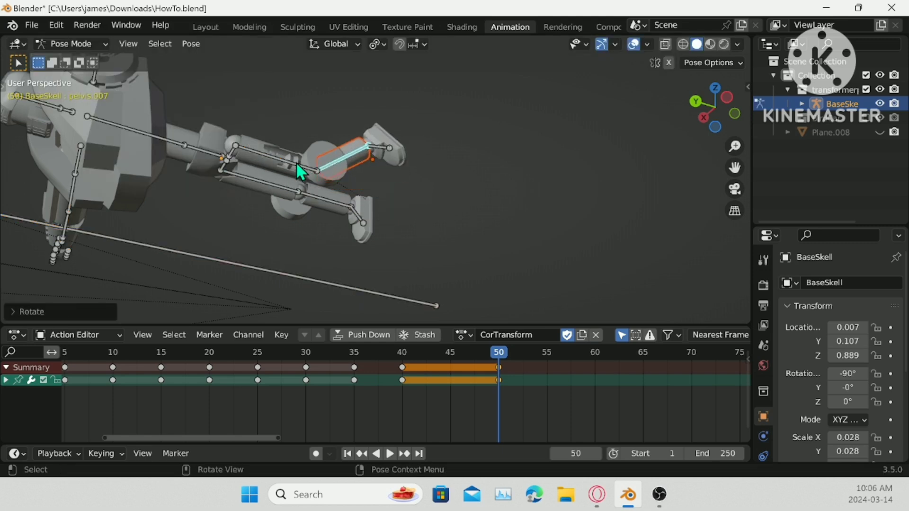
key(r)
click(391, 126)
key(ctrl+z)
key(ctrl+z)
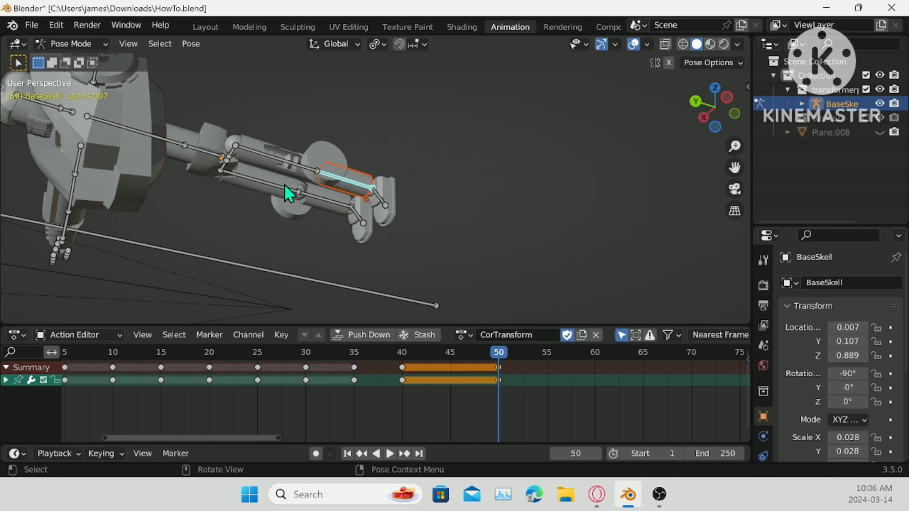
- Test-rotate the other leg's bones pelvis.003 and pelvis.004 to check their meshes, cancelling each rotation
click(341, 204)
key(r)
right_click(328, 199)
key(r)
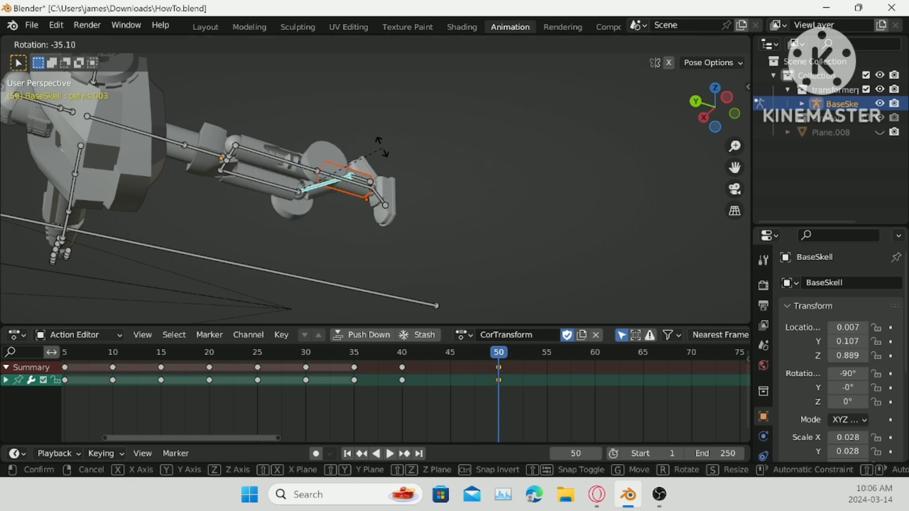
right_click(344, 225)
click(360, 222)
key(r)
right_click(459, 195)
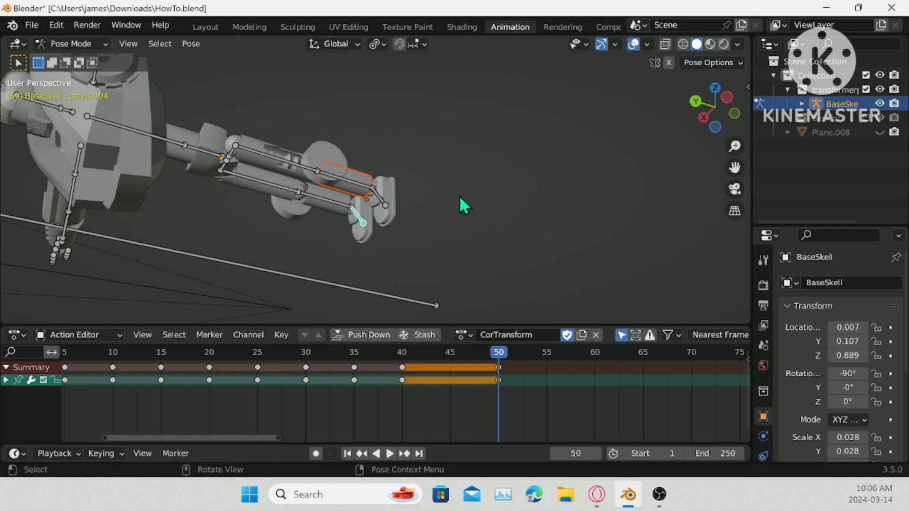
- Save the file, then restore the keyed pose at frame 50 by briefly starting and stopping playback in Pose Mode
key(ctrl+s)
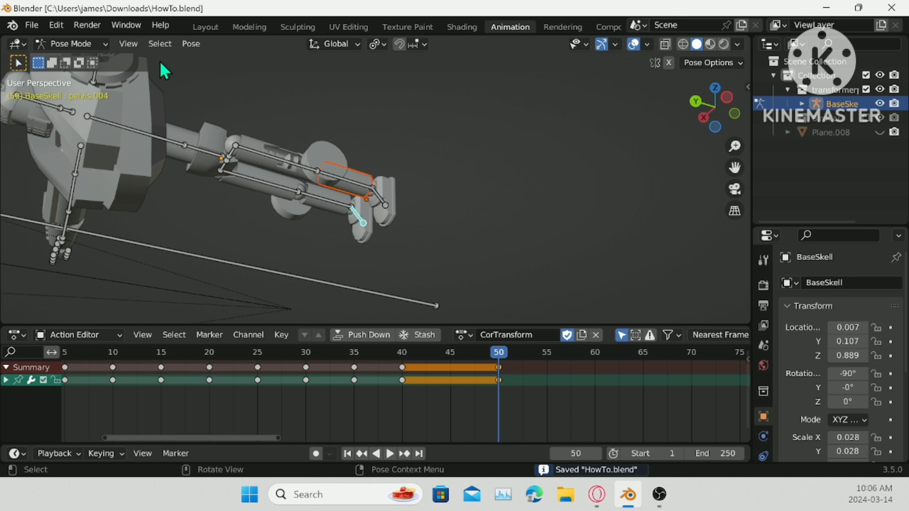
click(85, 44)
click(79, 60)
click(90, 44)
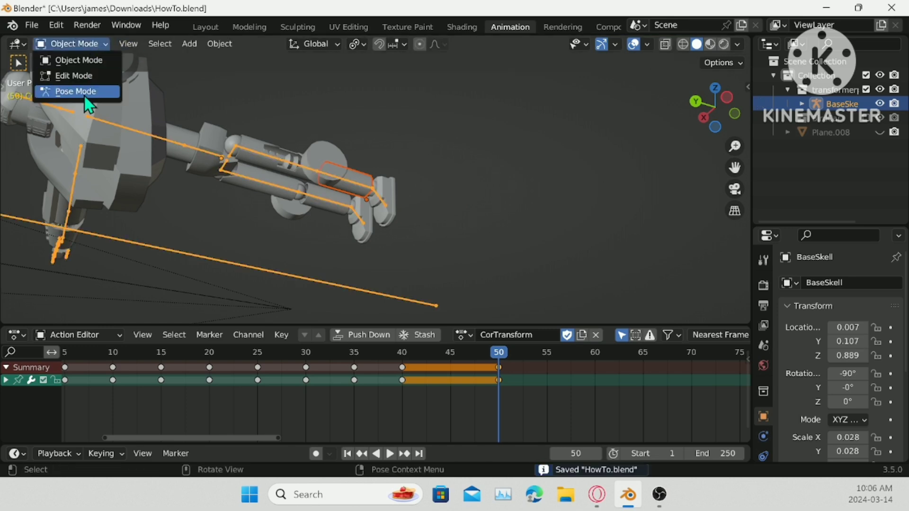
click(88, 92)
scroll(365, 176, down, 3)
key(space)
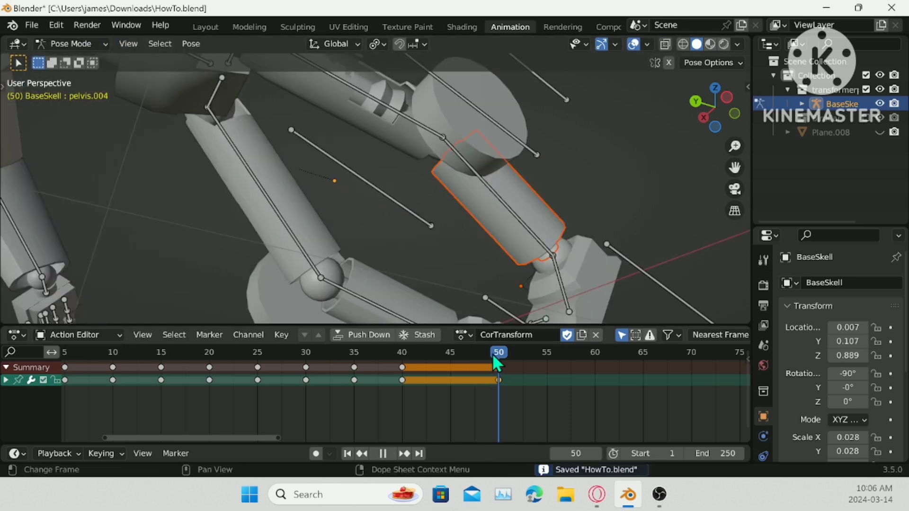
key(space)
scroll(484, 243, down, 4)
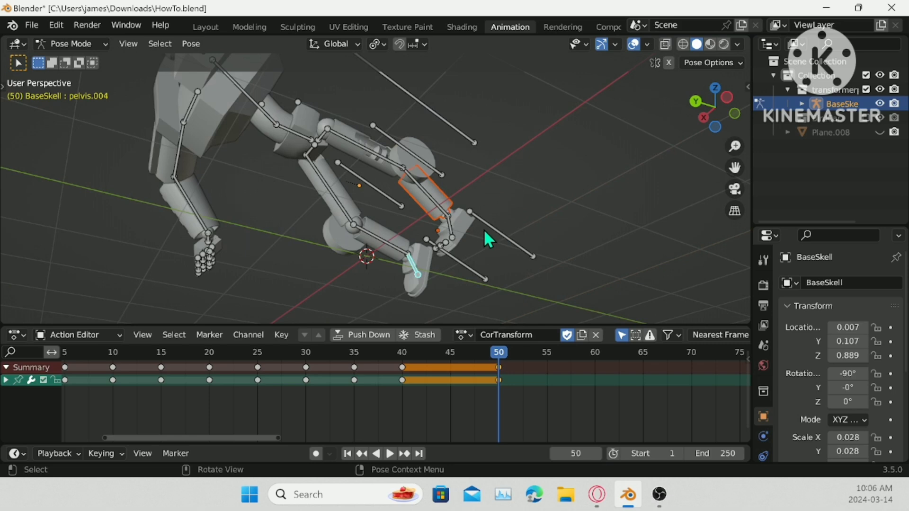
middle_drag(484, 229, 490, 190)
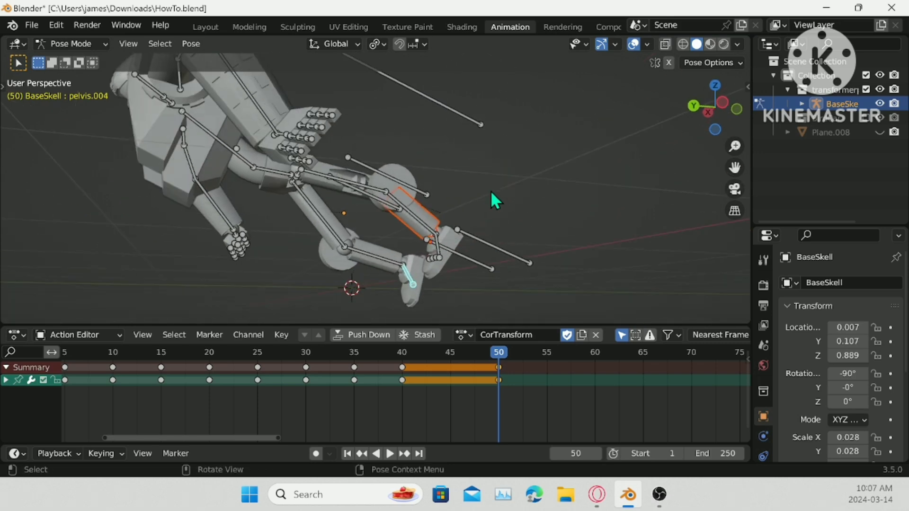
- Unhide all hidden objects in Object Mode, including the car body Plane.008, and put the armature back in Pose Mode
click(71, 44)
click(78, 59)
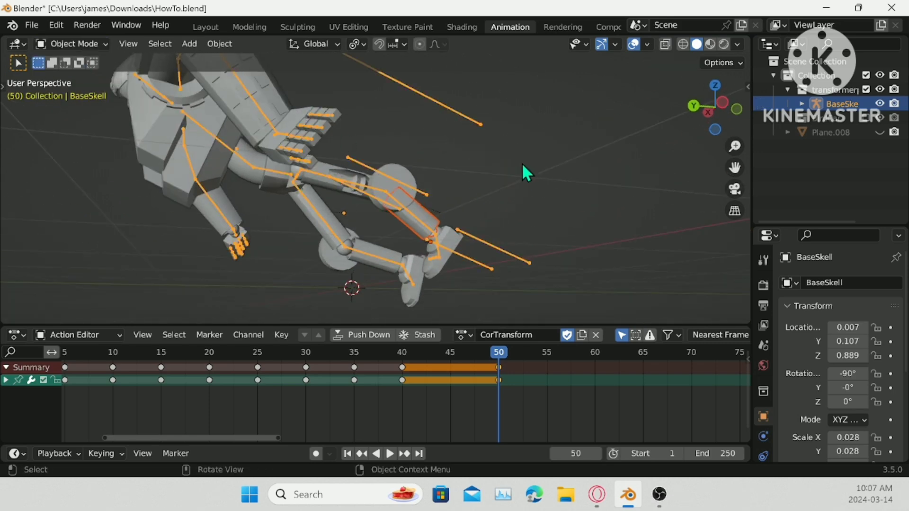
key(alt+h)
click(71, 44)
click(80, 91)
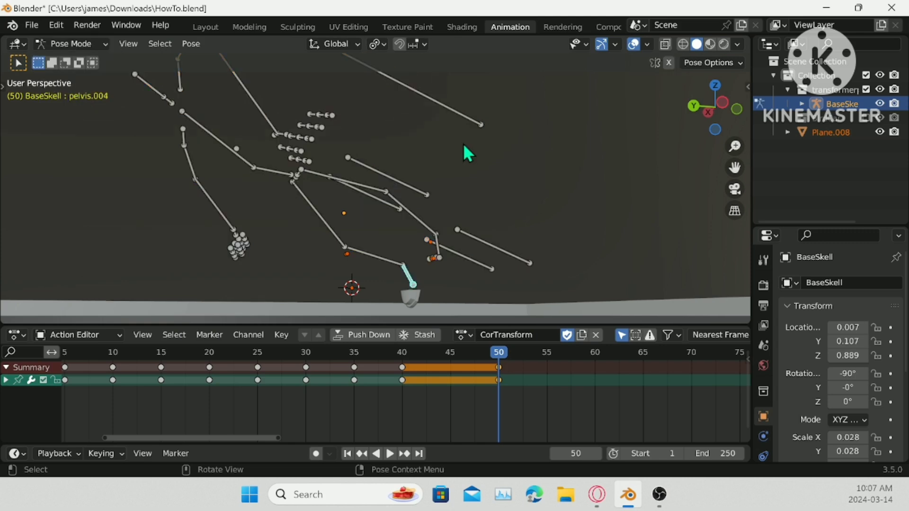
- Rotate upper arm bone Bone.028 in the left and back views and forearm bone FOR so the hand reaches the ground
middle_drag(464, 145, 366, 239)
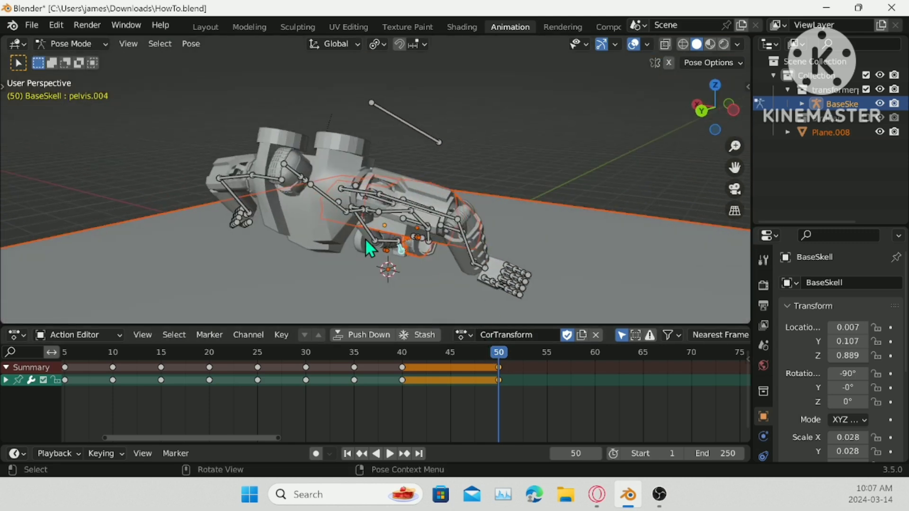
click(485, 207)
middle_drag(485, 207, 654, 103)
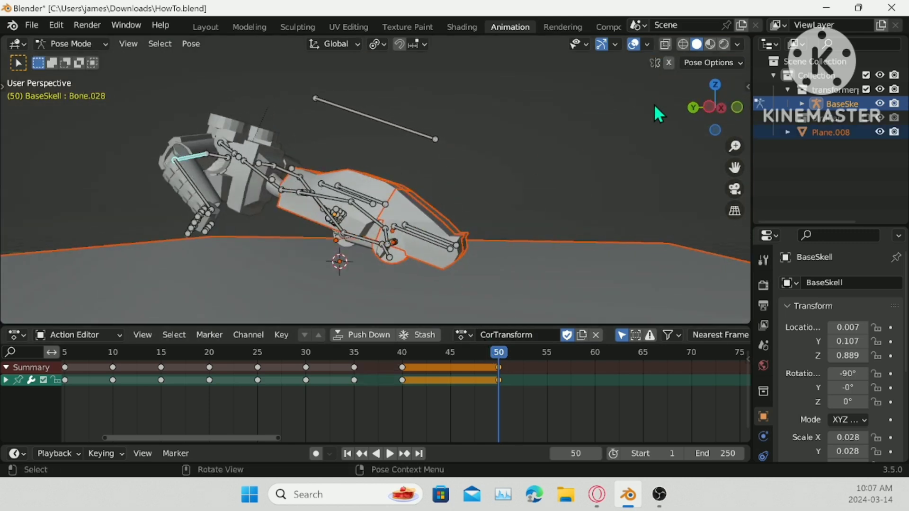
click(709, 108)
key(r)
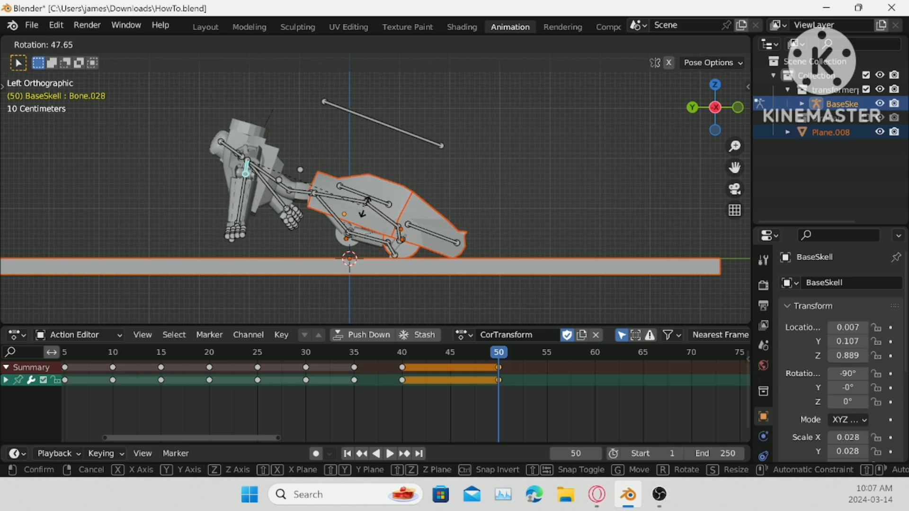
click(364, 207)
click(692, 107)
key(r)
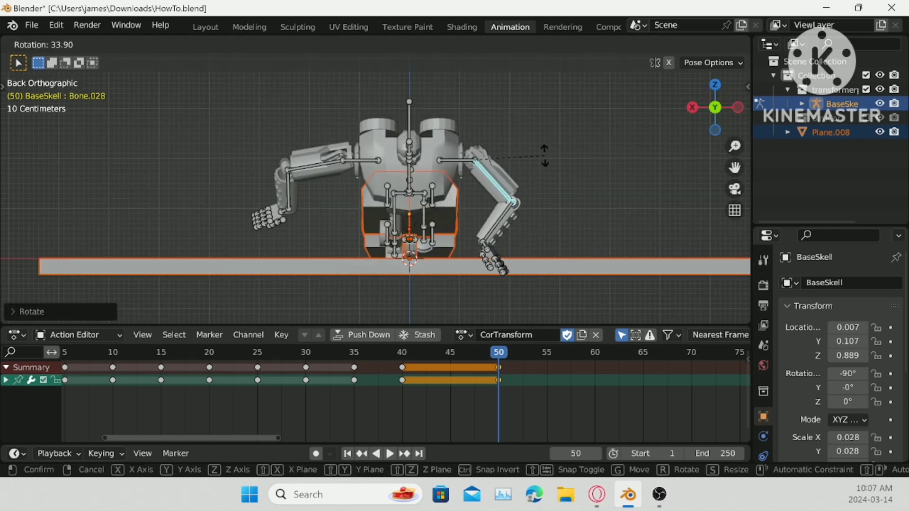
click(539, 182)
click(502, 220)
key(r)
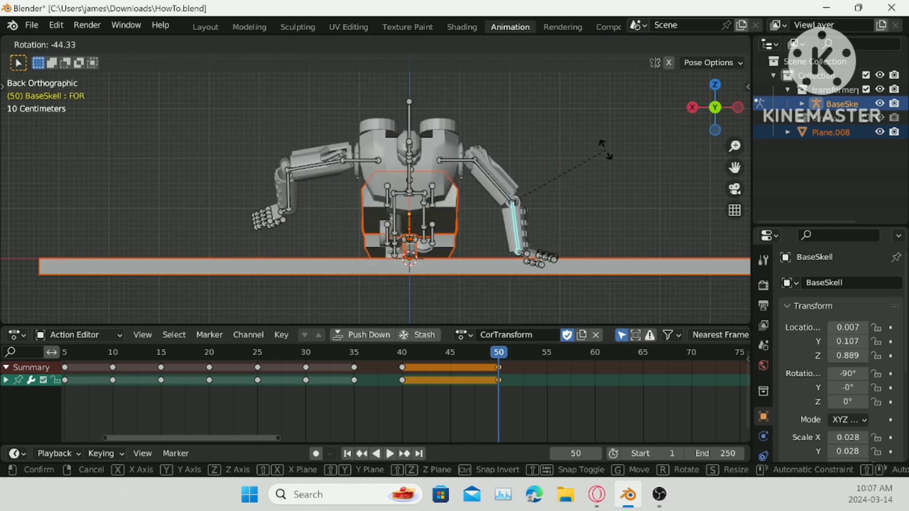
click(518, 146)
- Rotate the opposite upper arm bone Bone.007 and forearm bone FOR.001 in the back view so that hand reaches the ground
click(339, 162)
key(r)
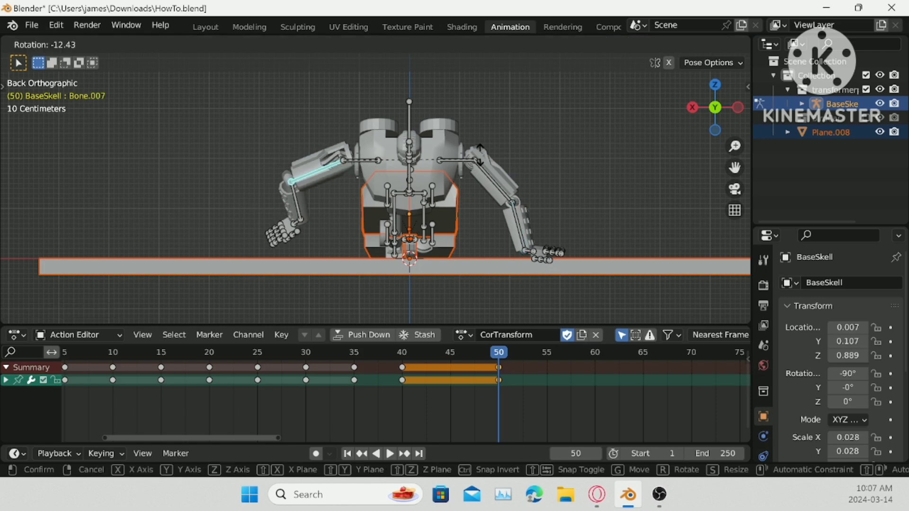
click(373, 192)
drag(715, 122, 741, 114)
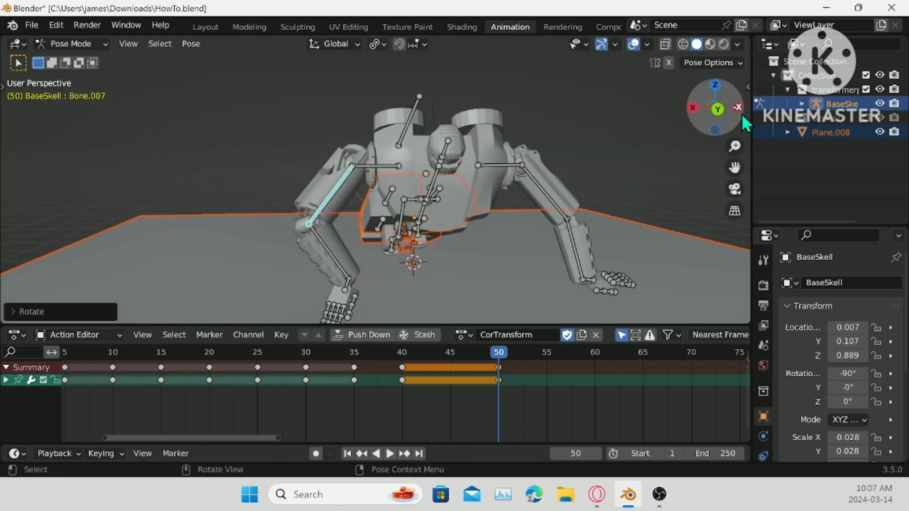
click(736, 107)
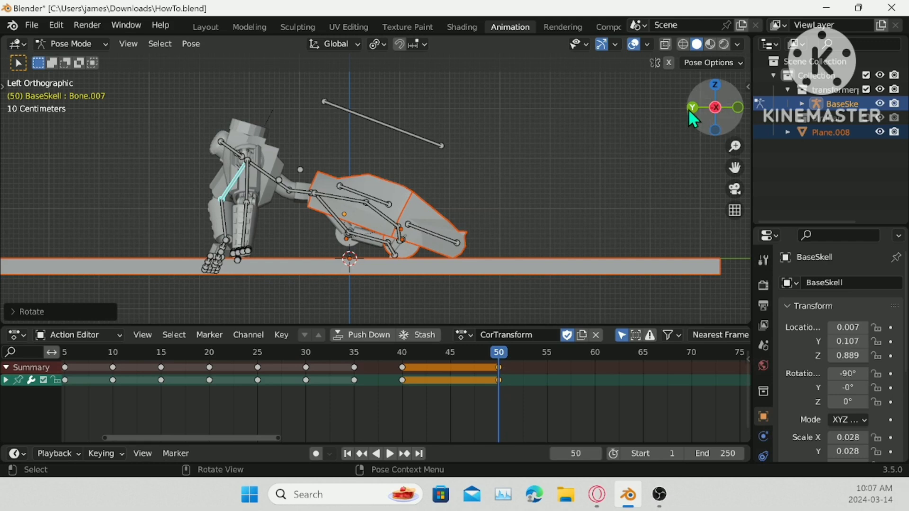
click(694, 109)
click(334, 220)
key(r)
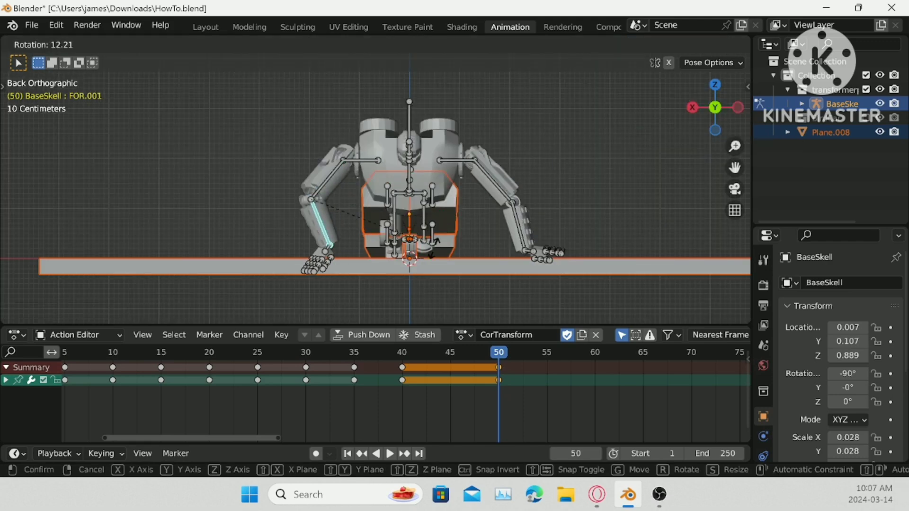
click(392, 287)
- Rotate the head bone Bone.005 about the X axis
click(432, 156)
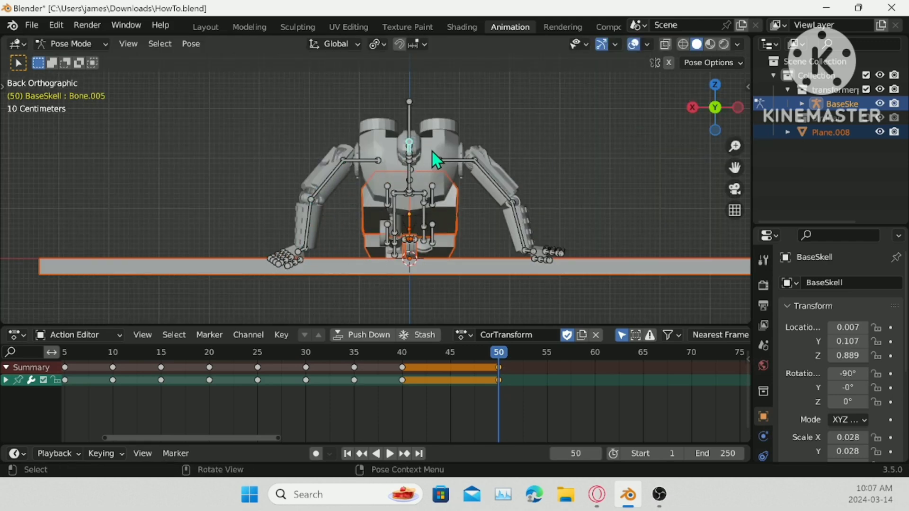
middle_drag(433, 156, 592, 165)
key(r)
key(x)
click(617, 126)
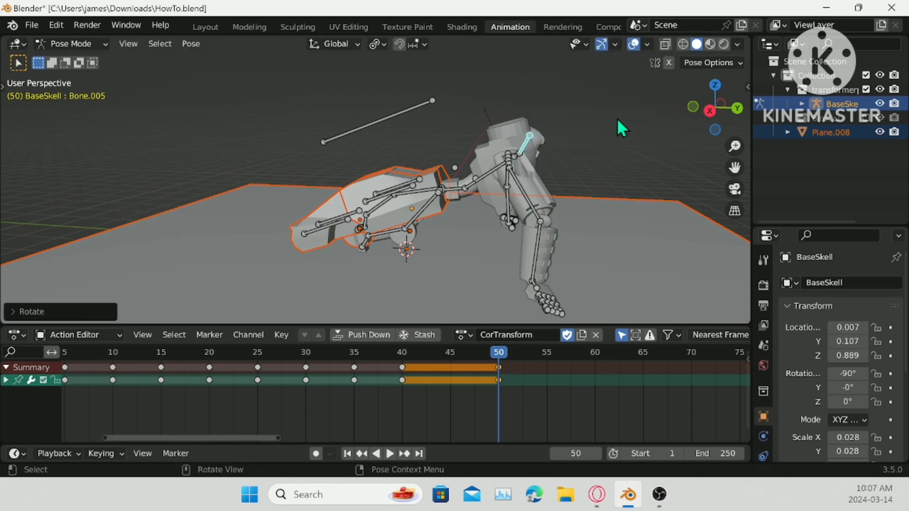
- Rotate the upper arm bone Bone.007 and its forearm bone FOR.001 about the global Z axis
middle_drag(617, 118, 548, 132)
click(481, 213)
key(r)
key(z)
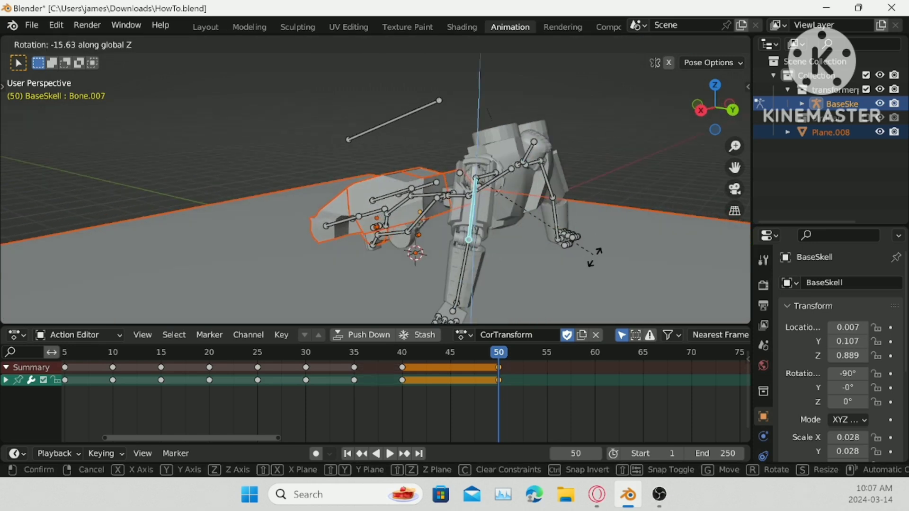
click(446, 247)
click(428, 258)
key(r)
key(z)
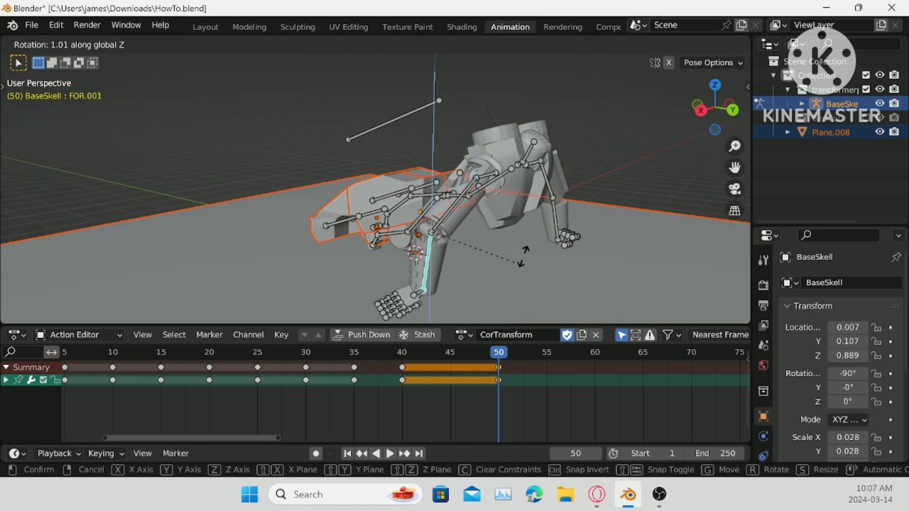
click(637, 177)
- Select all bones and insert a keyframe for the pose at frame 50
middle_drag(638, 177, 646, 158)
key(a)
right_click(640, 148)
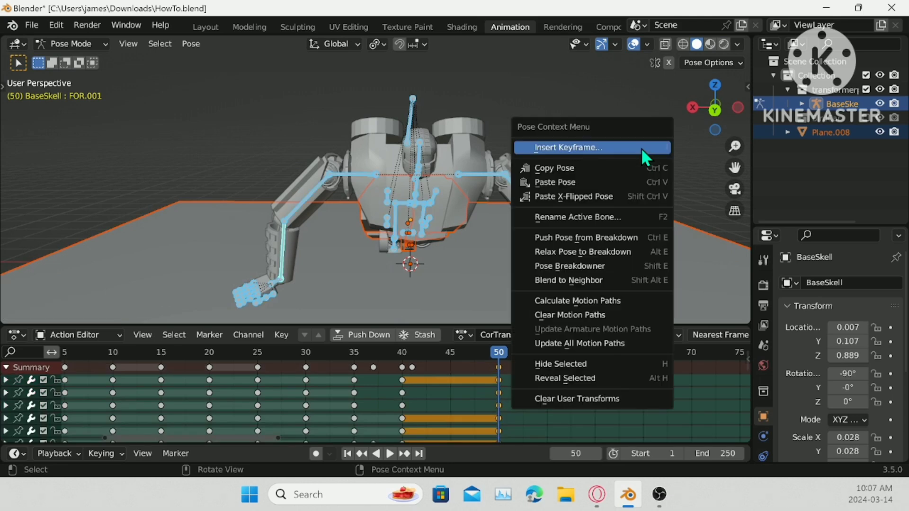
click(641, 148)
- Play the animation up to frame 50 and inspect the robot's pose from several sides
drag(495, 351, 130, 399)
key(space)
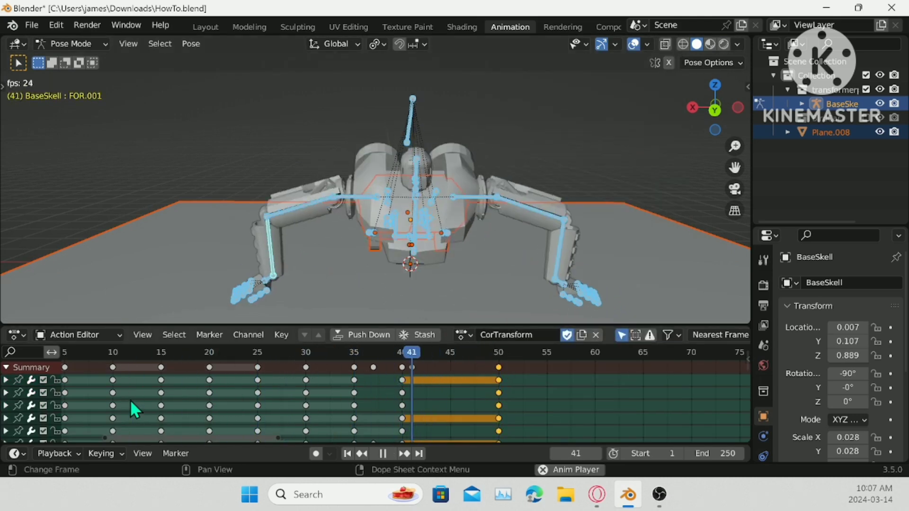
key(space)
middle_drag(393, 192, 577, 169)
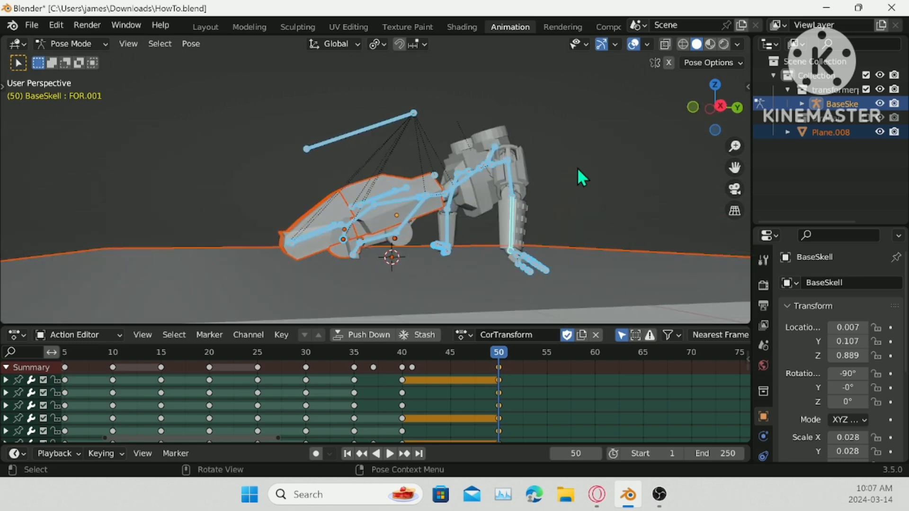
middle_drag(578, 170, 348, 211)
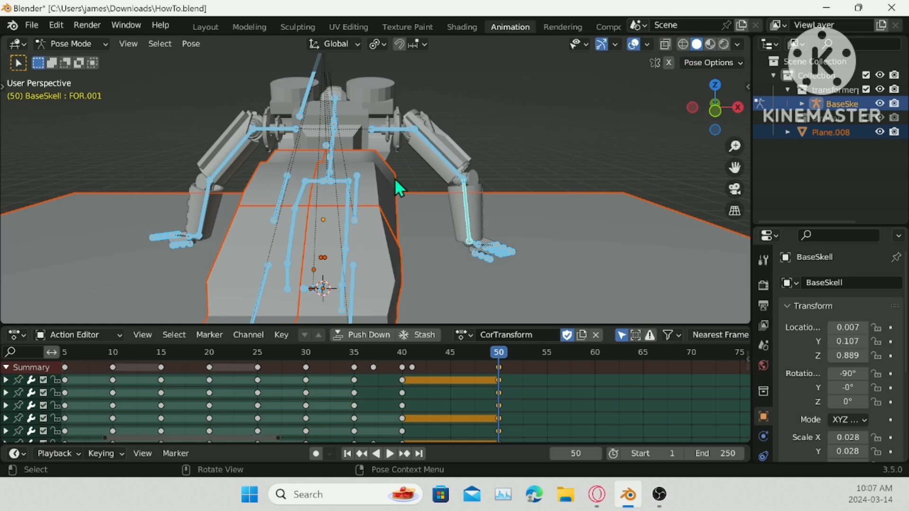
- Move the leg panel bones pelvis.018 and pelvis.020 outward together along the global X axis
click(361, 189)
middle_drag(349, 272, 424, 218)
shift+click(387, 277)
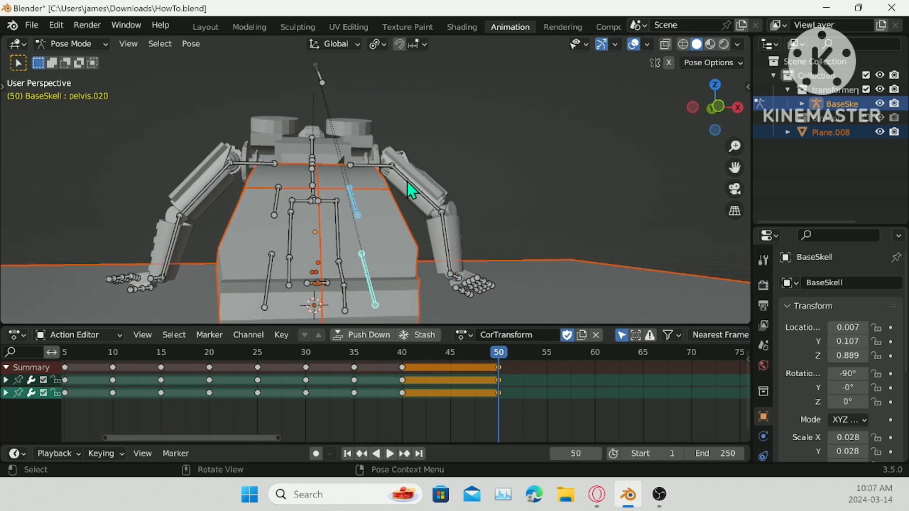
key(g)
key(x)
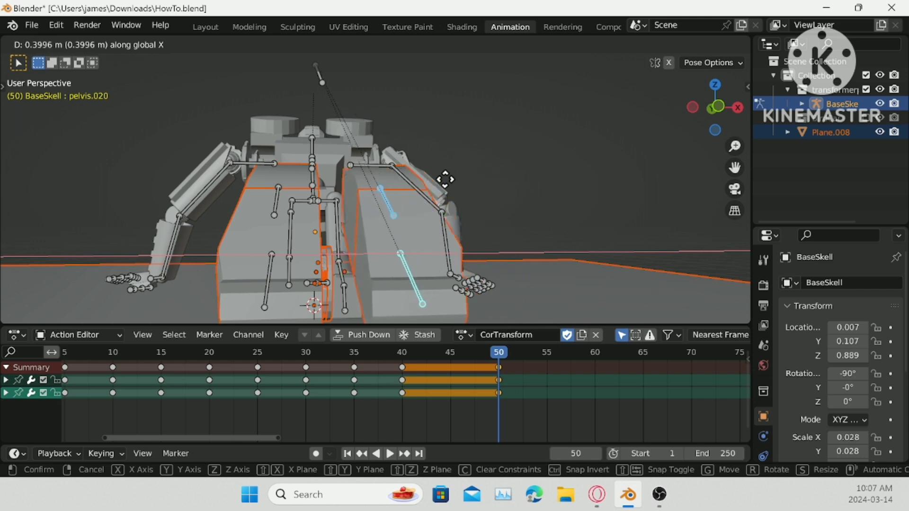
click(427, 173)
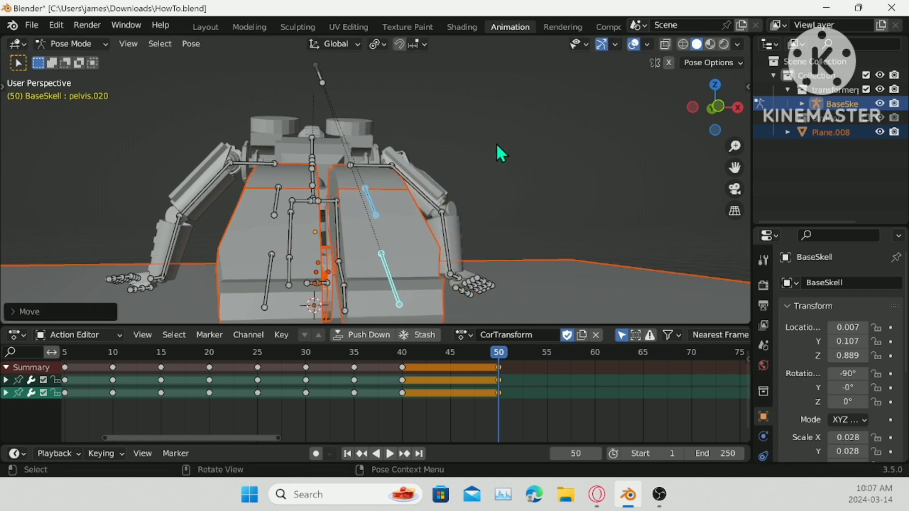
- In the right side view, rotate the upper leg panel bone pelvis.018 steeper and move it down over the thigh
click(738, 109)
click(425, 193)
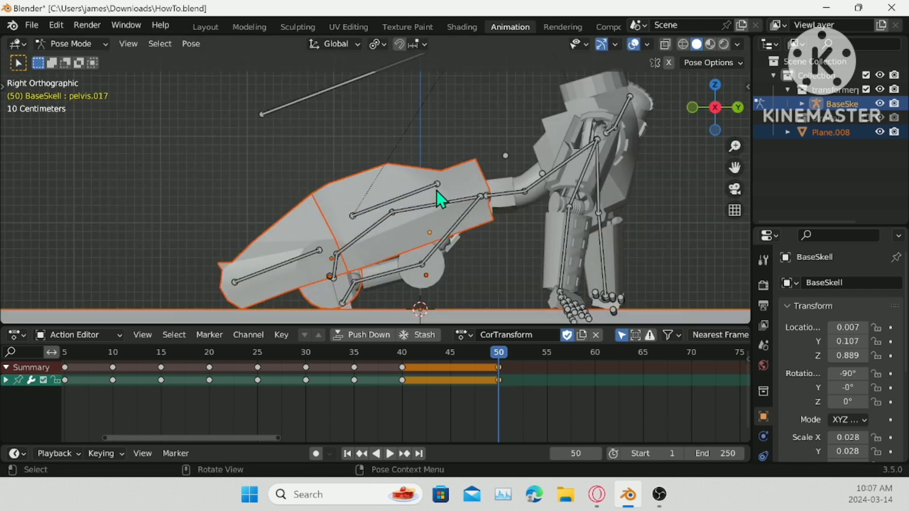
click(437, 192)
key(r)
click(448, 127)
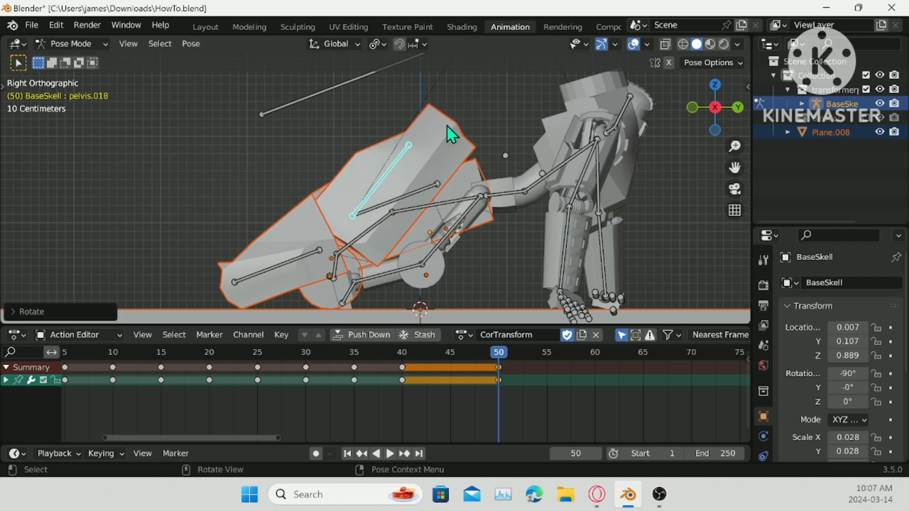
key(g)
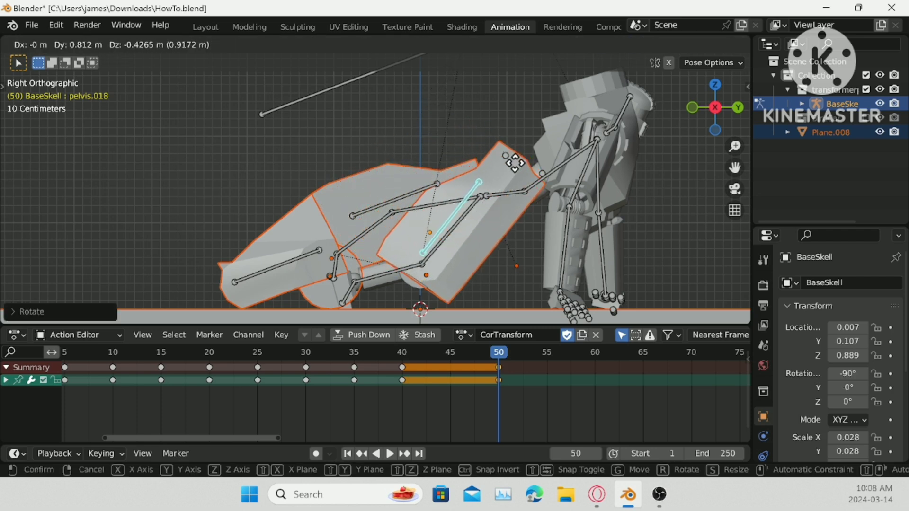
click(493, 152)
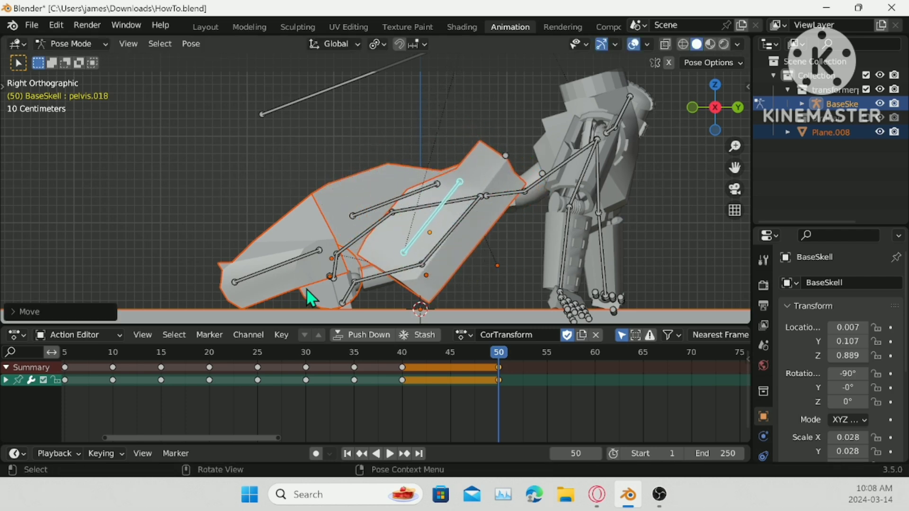
- Move the lower leg panel bone pelvis.020 forward and down onto the lower leg
click(303, 256)
key(g)
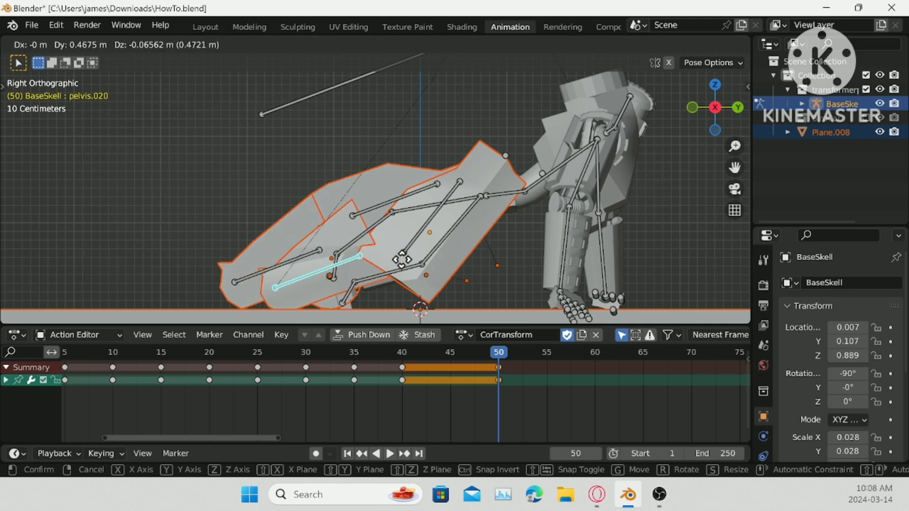
click(418, 282)
- Select all bones and insert a keyframe for the adjusted leg panels at frame 50
middle_drag(406, 239, 399, 217)
key(a)
right_click(564, 138)
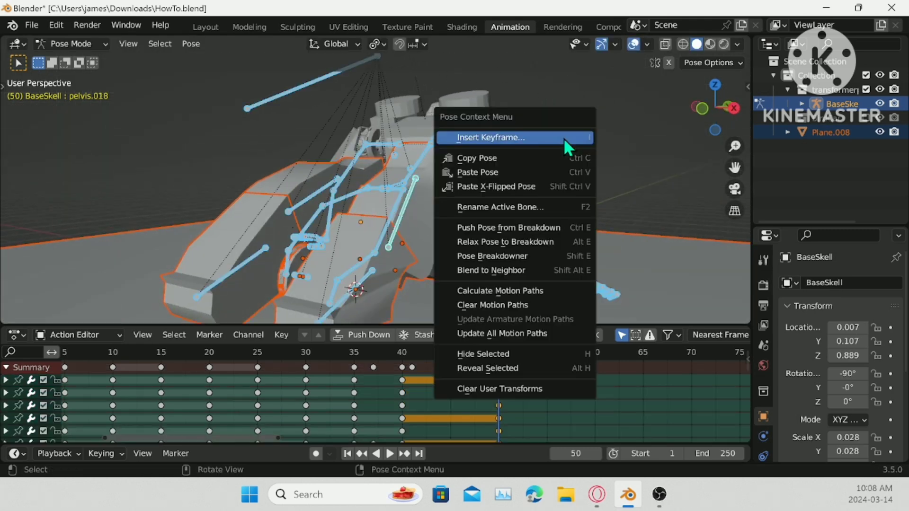
click(563, 138)
- Play and scrub the animation back up to frame 50 and inspect the leg pose from the side
key(shift+ctrl+space)
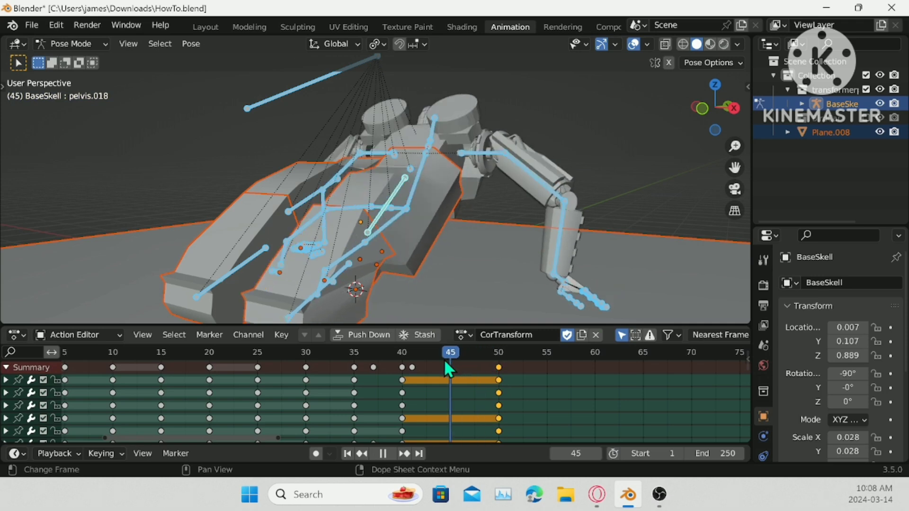
drag(357, 377, 498, 385)
middle_drag(480, 231, 400, 274)
scroll(399, 270, down, 2)
scroll(400, 267, down, 2)
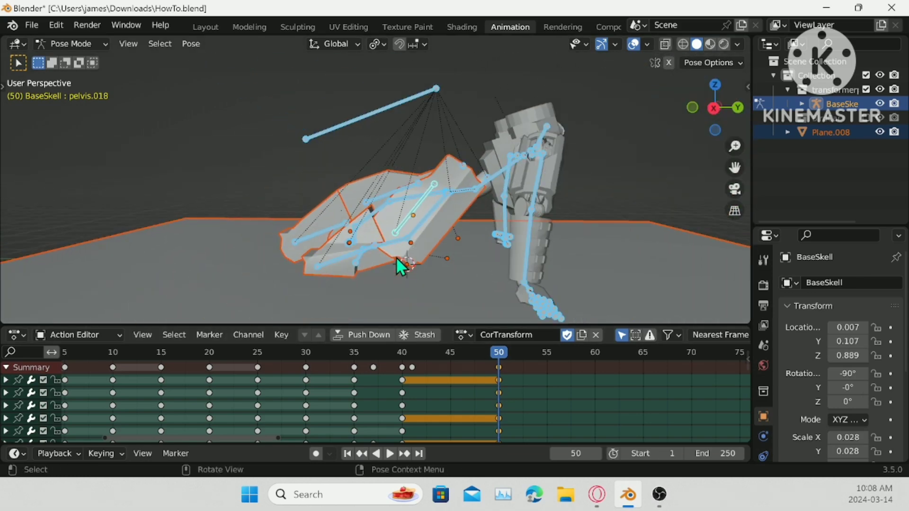
- In the left side view, rotate thigh bone pelvis.006 downward and bend shin bone pelvis.007 to line up with the other leg
middle_drag(346, 223, 394, 220)
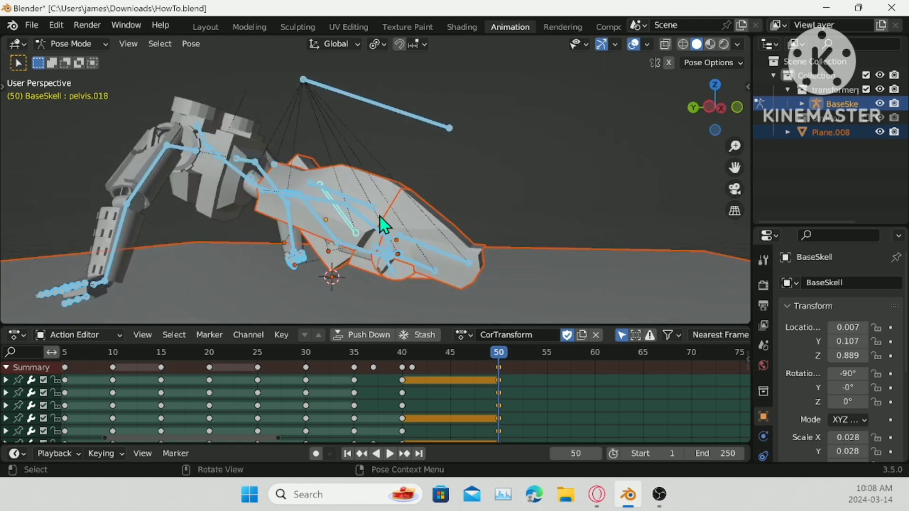
click(364, 219)
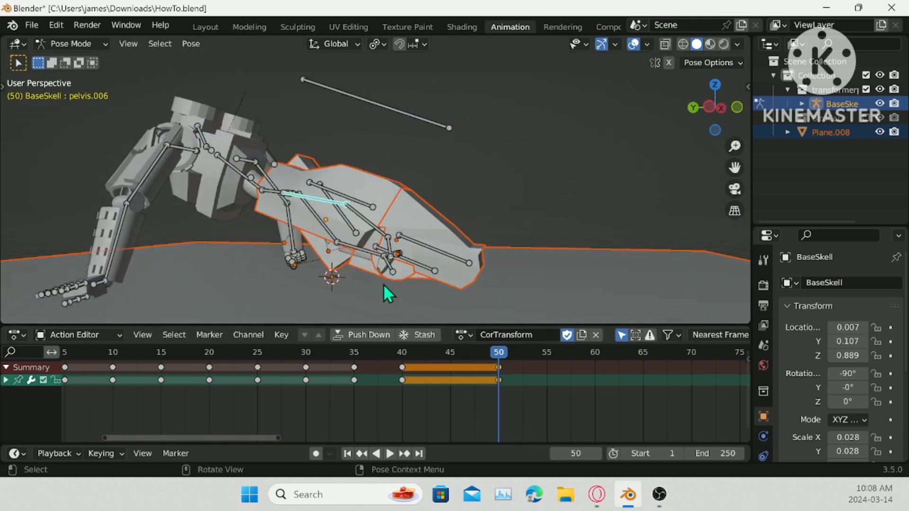
middle_drag(385, 290, 427, 280)
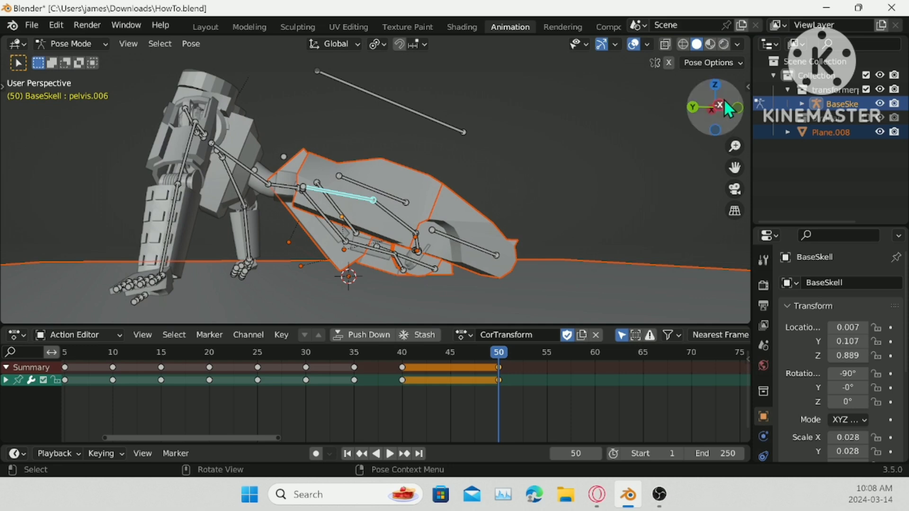
click(711, 109)
key(r)
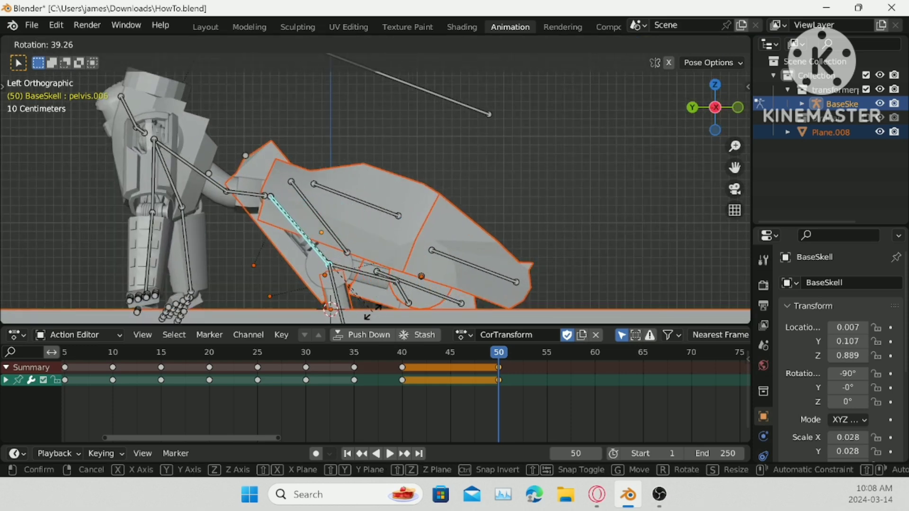
click(378, 311)
click(376, 315)
key(r)
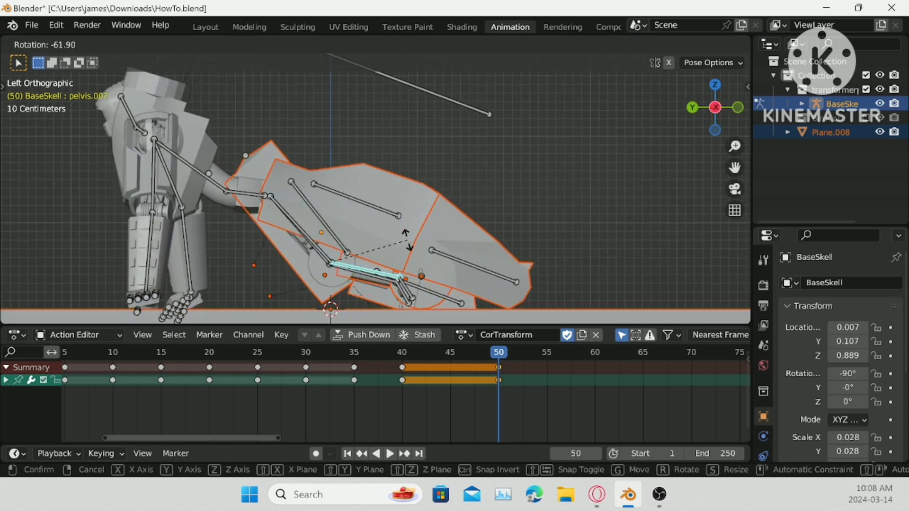
click(400, 259)
- Swing thigh bone pelvis.006 further forward until nearly vertical and bend shin bone pelvis.007 back parallel to the ground
click(337, 259)
key(r)
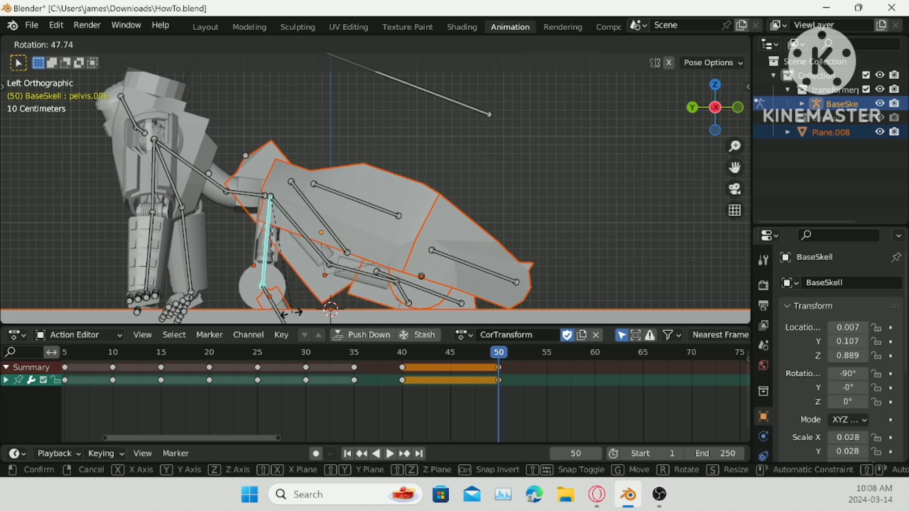
click(284, 303)
click(280, 316)
key(r)
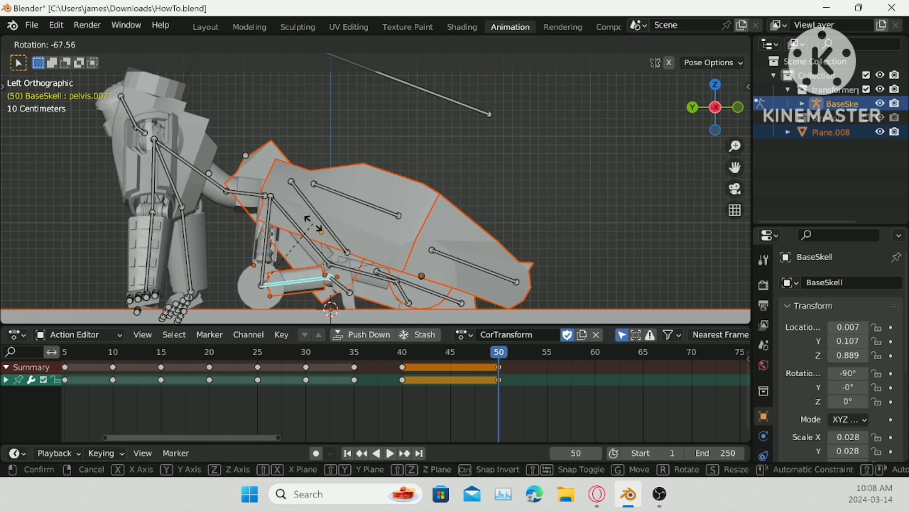
click(308, 217)
- Select all bones and insert a keyframe for the kneeling leg pose at frame 50
key(a)
right_click(482, 146)
click(482, 147)
click(482, 147)
- Play the transformation from frame 0 and check the motion into the kneeling pose
scroll(482, 146, down, 4)
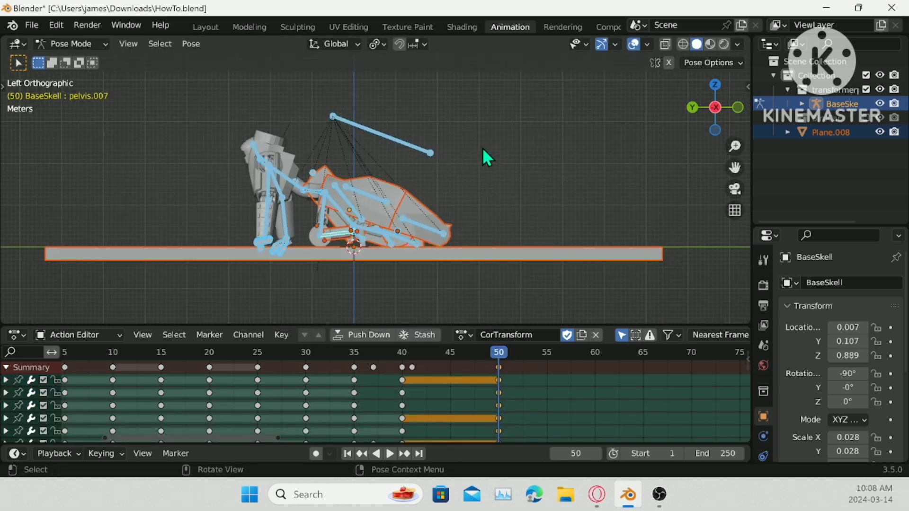
middle_drag(482, 147, 535, 159)
drag(492, 352, 277, 354)
key(shift+Left)
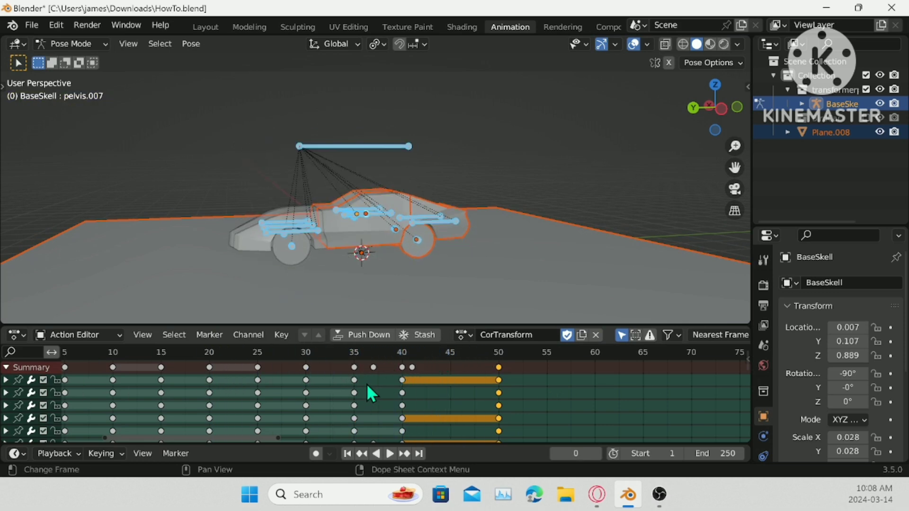
key(space)
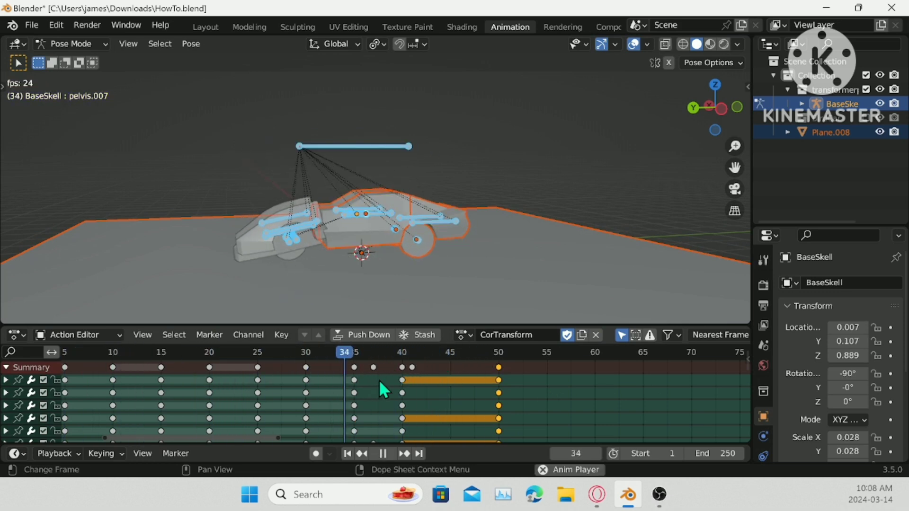
key(space)
key(Down)
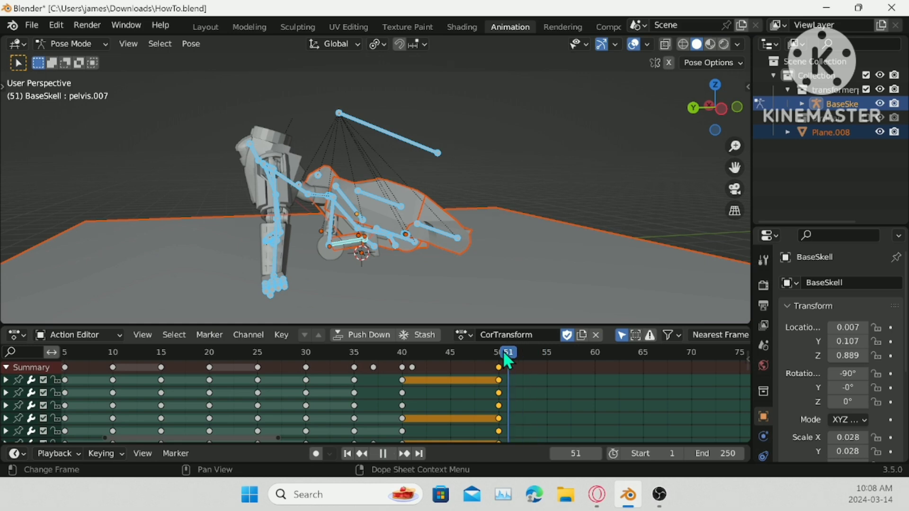
- In the left side view, move and rotate panel bone pelvis.017 so its panel covers the kneeling leg's thigh
click(392, 206)
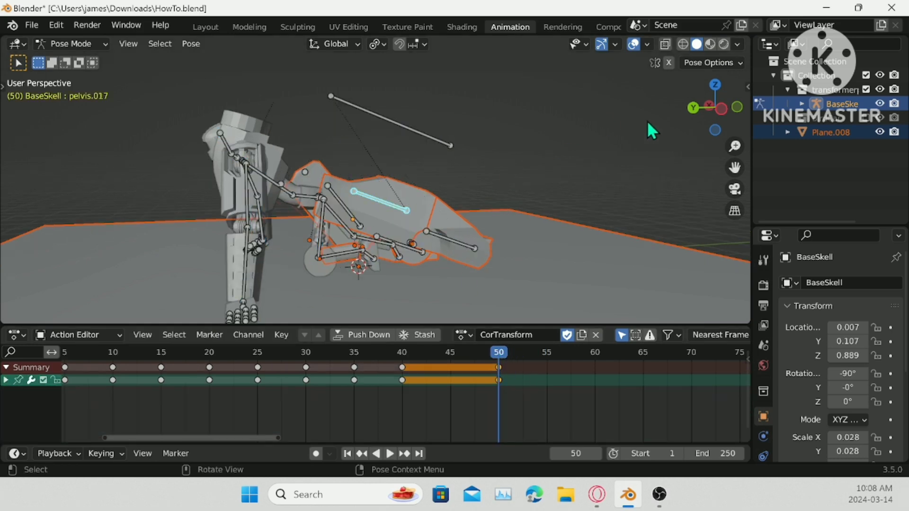
click(724, 111)
key(g)
click(418, 208)
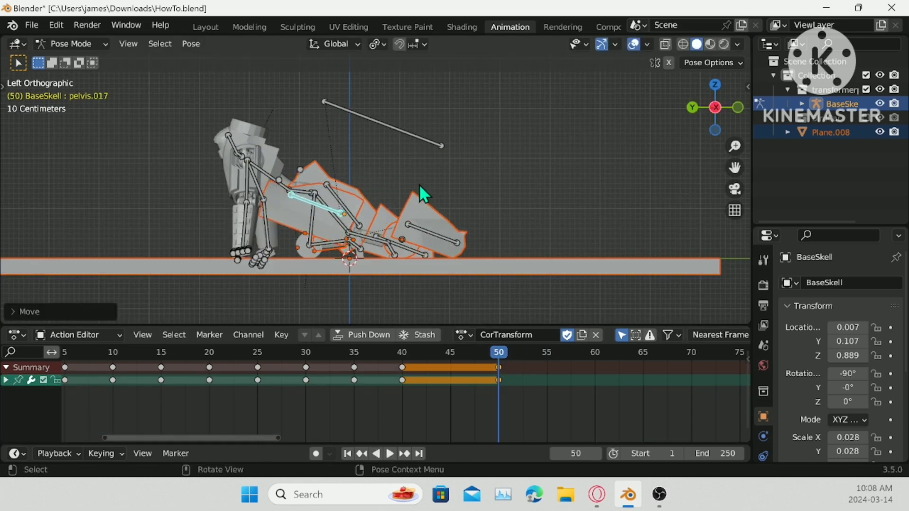
key(r)
click(431, 259)
key(g)
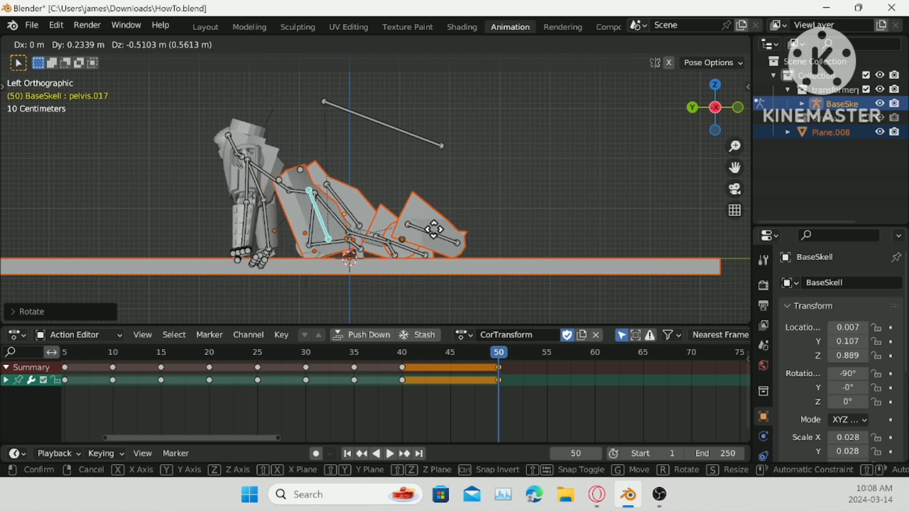
click(433, 230)
- Move the remaining lower leg panel bone forward onto the kneeling leg's shin and select all bones
click(447, 234)
key(g)
click(417, 239)
middle_drag(416, 239, 449, 144)
scroll(386, 244, up, 3)
scroll(426, 193, up, 2)
key(a)
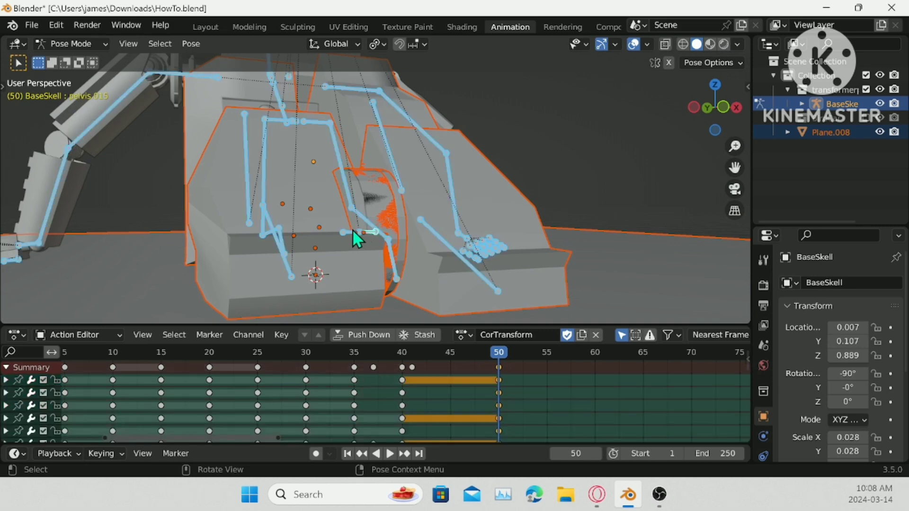
- Scale pelvis.015 and the small bone beside it to 0 and insert a Location, Rotation & Scale keyframe at frame 50
click(370, 231)
shift+click(385, 238)
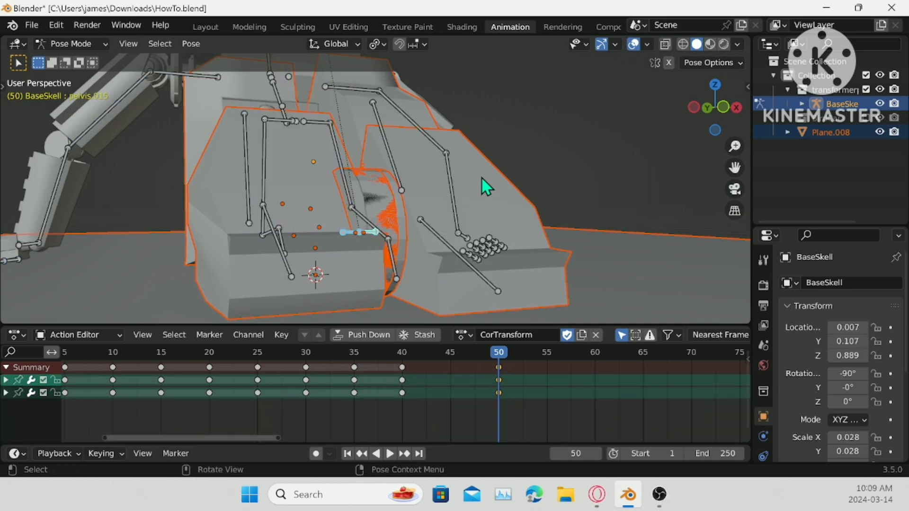
key(s)
key(0)
key(Return)
right_click(513, 143)
click(513, 143)
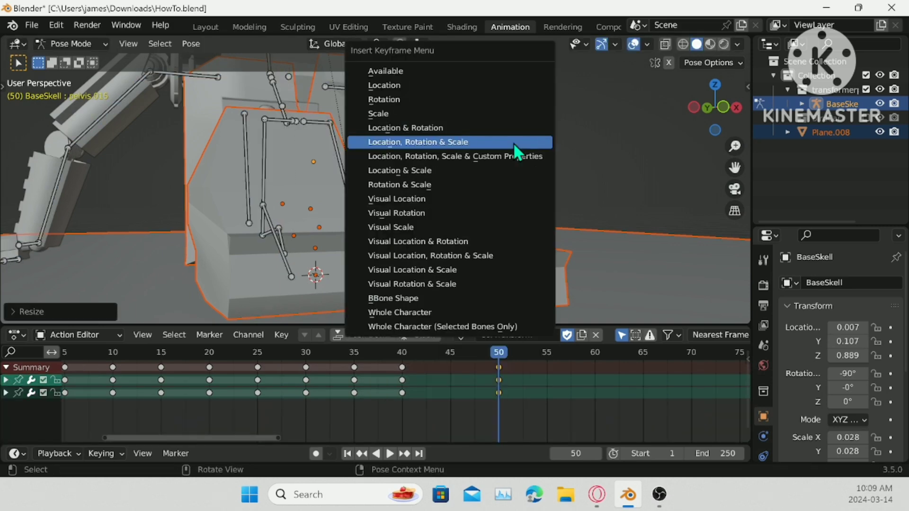
click(517, 144)
- Play the transformation from frame 0 past frame 50 and inspect the leg panels from several angles
scroll(515, 245, down, 3)
middle_drag(514, 244, 532, 333)
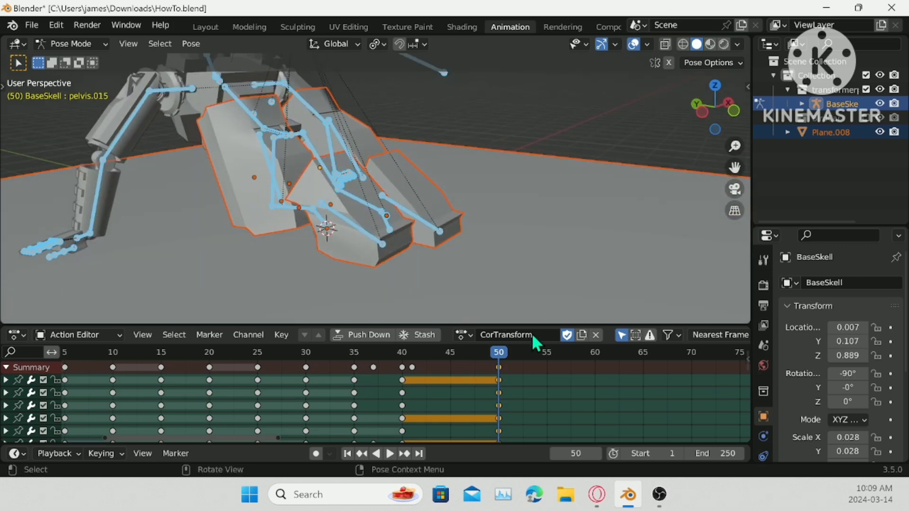
drag(497, 351, 19, 367)
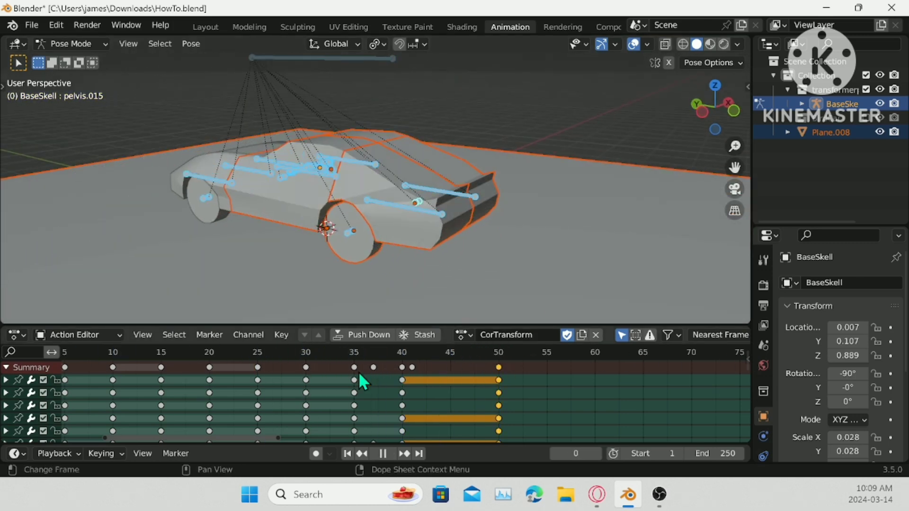
key(space)
scroll(291, 231, down, 3)
middle_drag(289, 234, 405, 230)
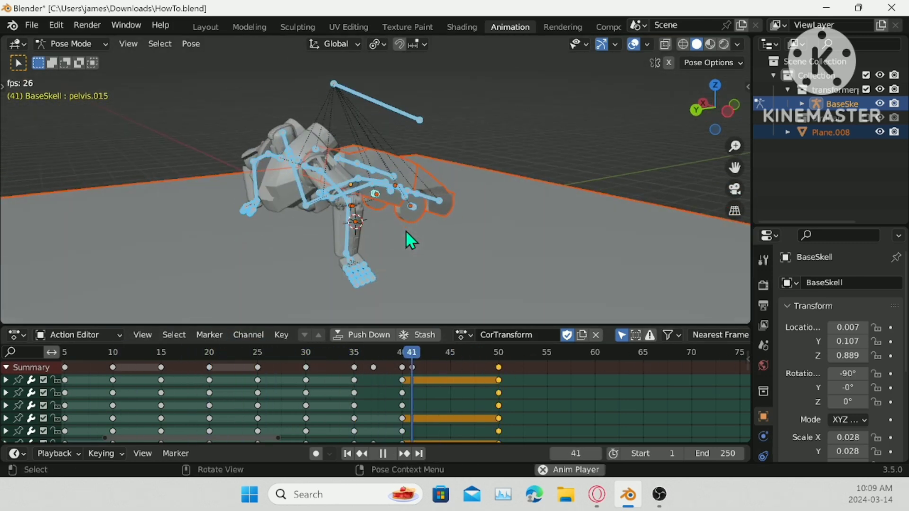
key(space)
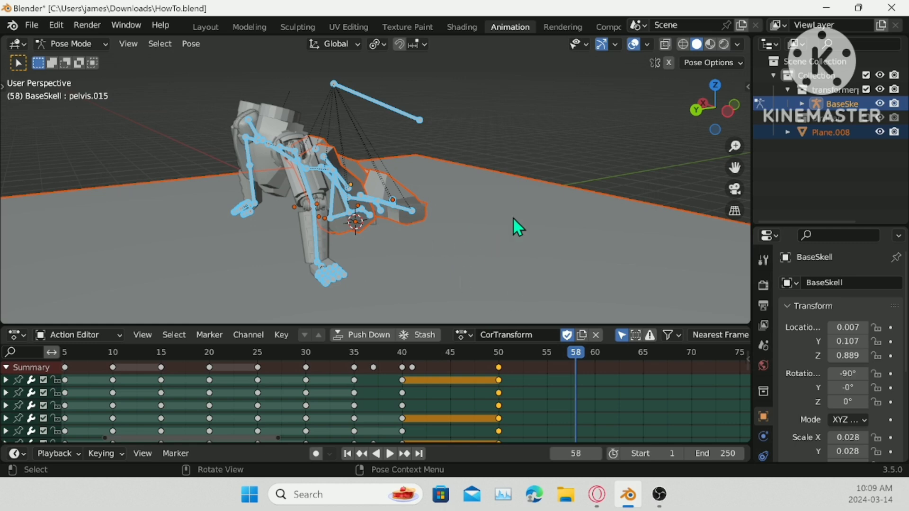
middle_drag(513, 217, 448, 231)
scroll(405, 240, up, 1)
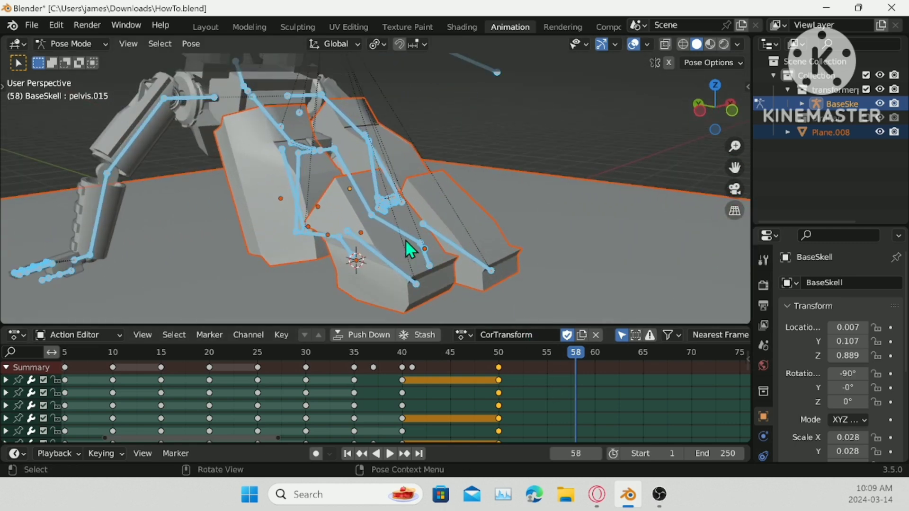
- Set the current frame to 60 for the next pose
mouse_move(579, 366)
mouse_down()
mouse_move(533, 370)
mouse_move(595, 368)
mouse_up()
middle_drag(345, 237, 455, 208)
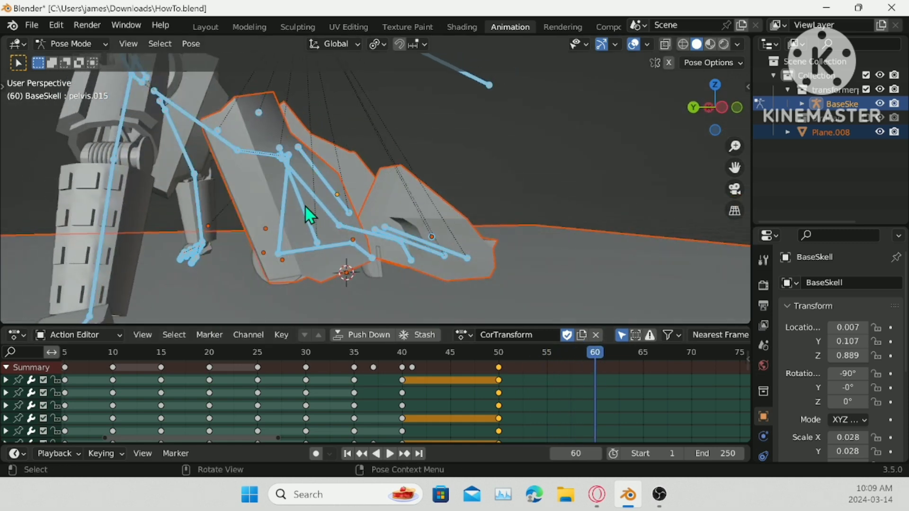
mouse_move(382, 256)
middle_down()
mouse_move(391, 253)
mouse_move(384, 243)
middle_up()
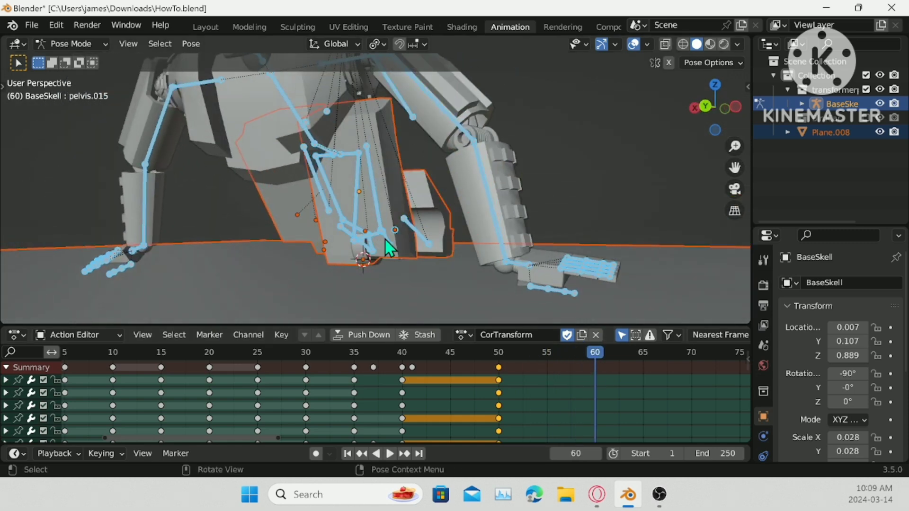
- Select the pelvis bone together with foot bone pelvis.008 in the left side view and try rotating them together
click(385, 239)
click(736, 107)
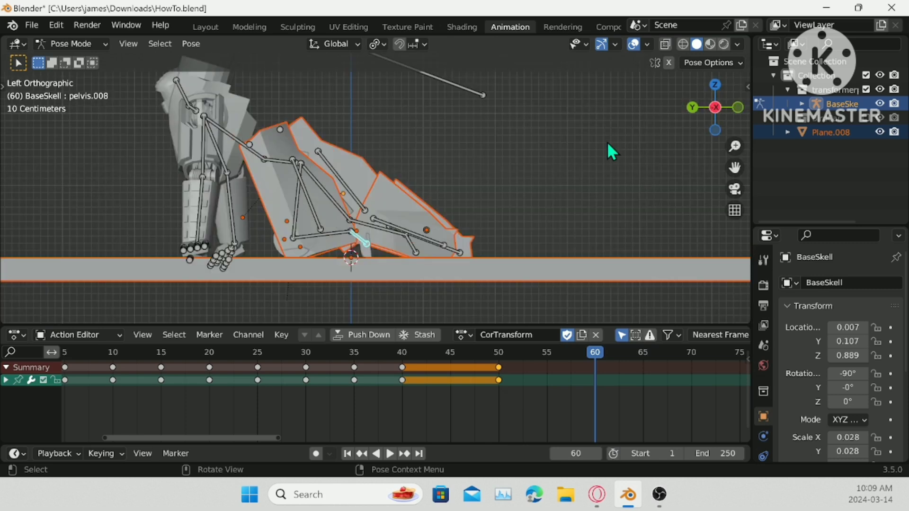
shift+click(281, 160)
shift+click(360, 238)
key(r)
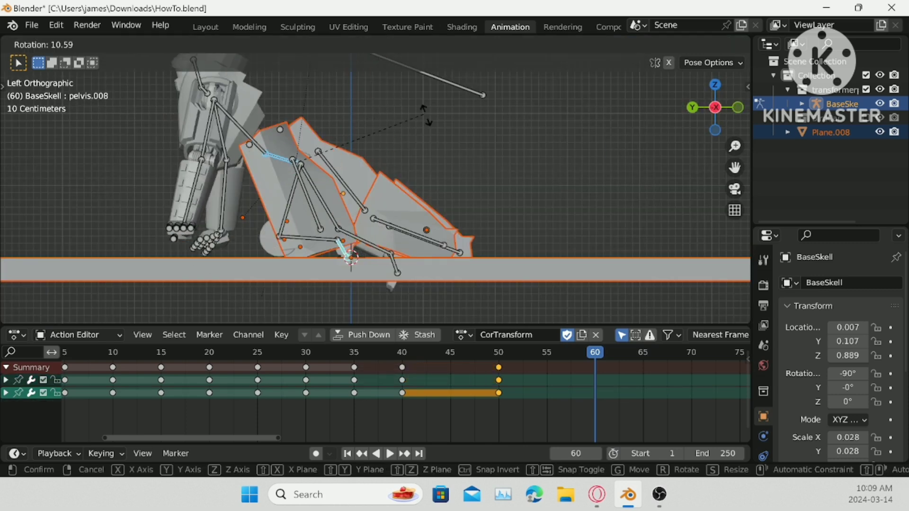
key(Escape)
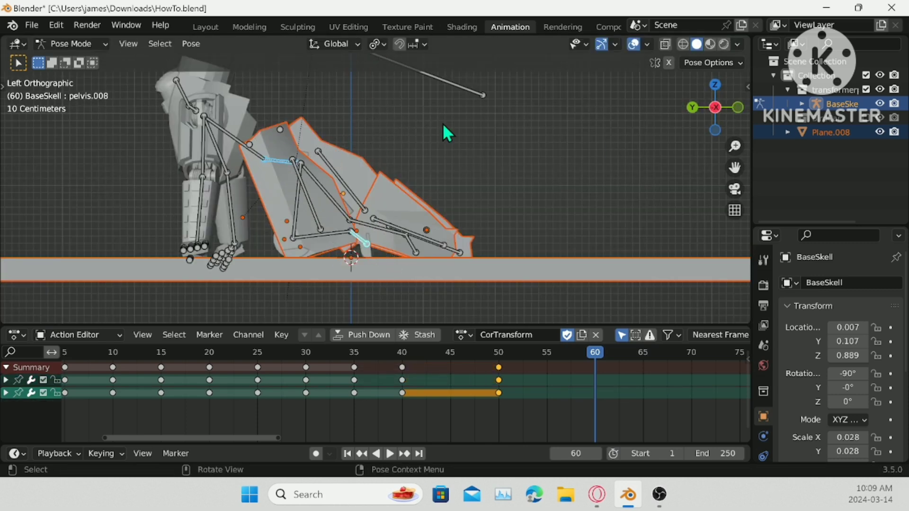
shift+click(361, 239)
shift+click(362, 239)
- Set the transform pivot point to Active Element and rotate the pelvis and pelvis.008 forward about the global X axis
click(376, 44)
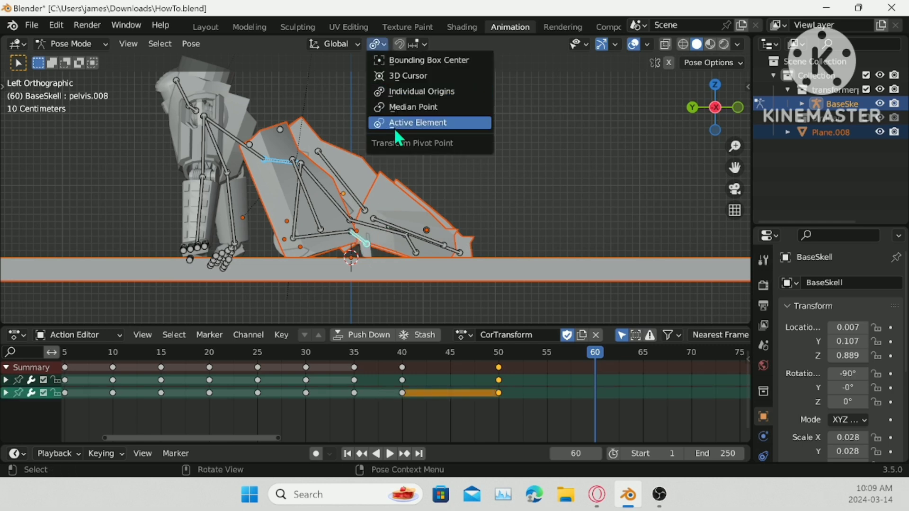
click(394, 124)
key(r)
key(z)
key(x)
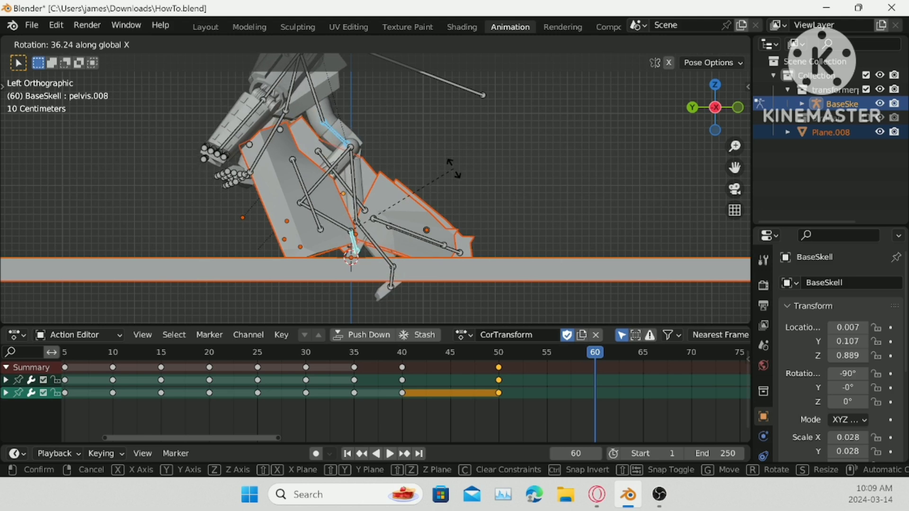
click(445, 140)
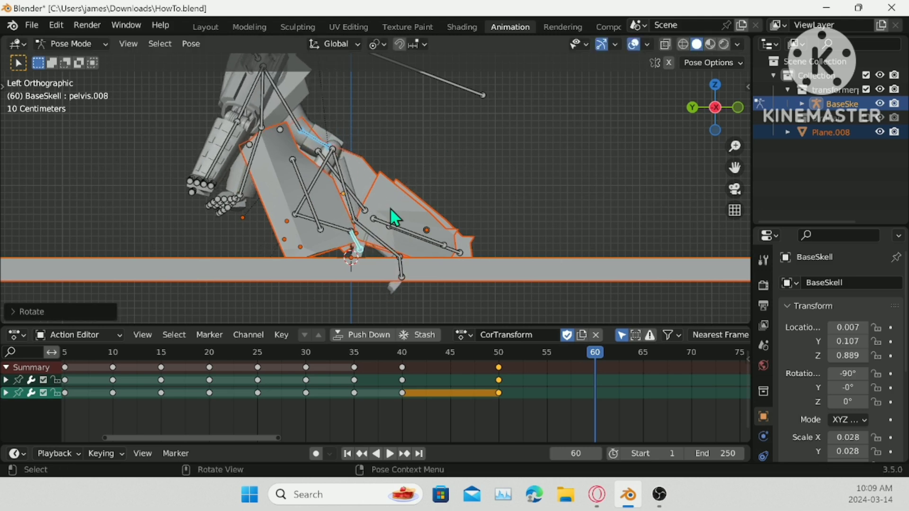
- Rotate foot bone pelvis.008 back flat toward the ground and swing the other leg's shin bone pelvis.003 upward
click(361, 254)
key(r)
click(384, 265)
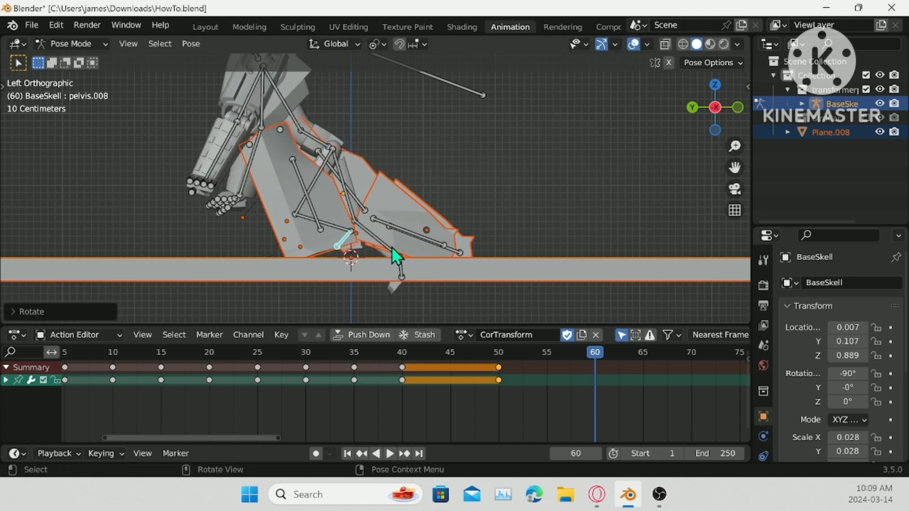
click(391, 246)
key(r)
click(426, 207)
- Rotate thigh bone pelvis.002 backward and readjust shin bone pelvis.003 so the lower leg rests near the ground
click(416, 229)
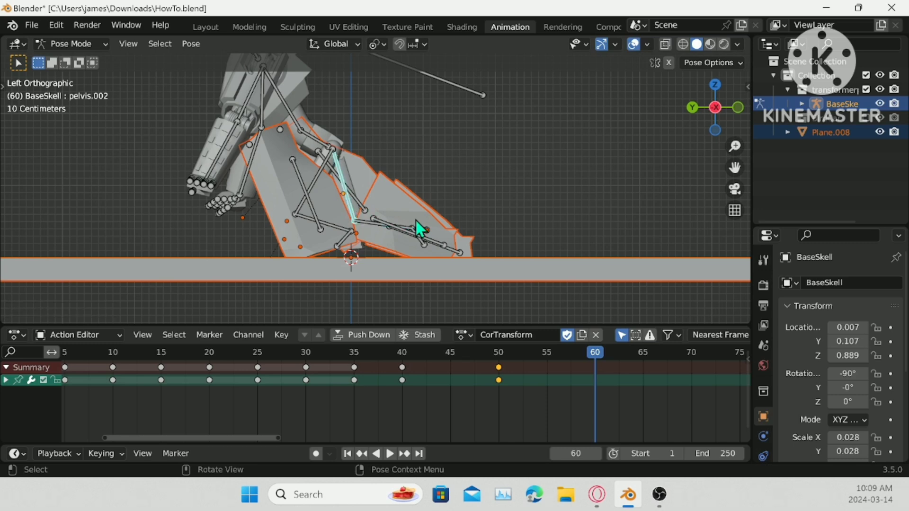
key(r)
click(377, 254)
click(372, 251)
key(r)
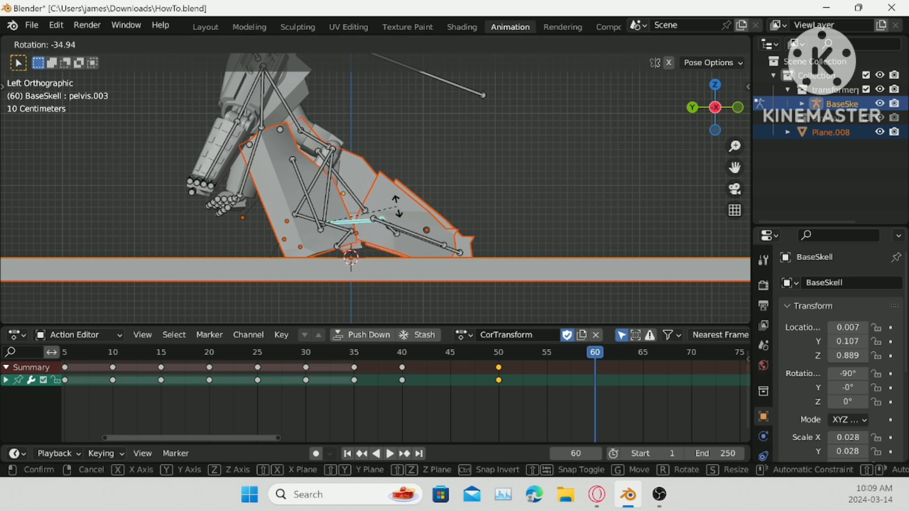
click(396, 228)
- Rotate the pelvis bone forward about 28 degrees and counter-rotate both thigh bones about 29 degrees
click(326, 152)
key(r)
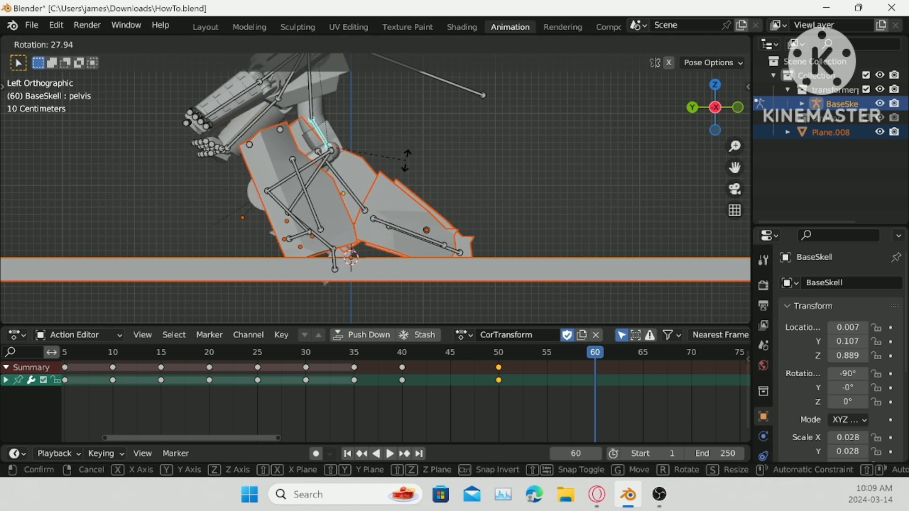
click(307, 179)
click(289, 180)
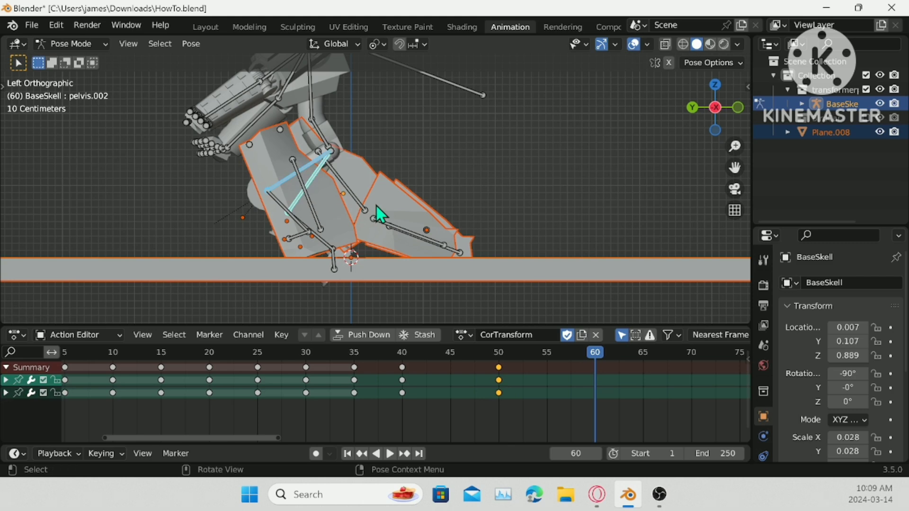
key(r)
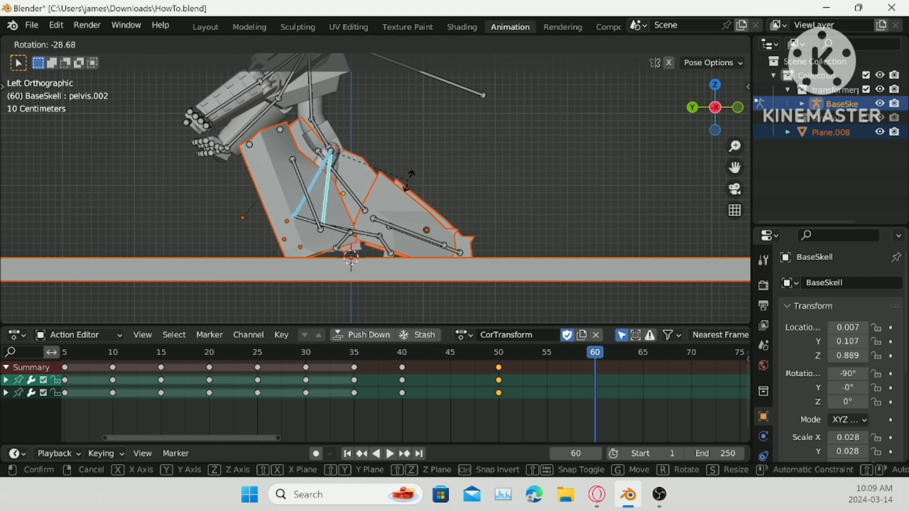
click(385, 241)
- Adjust the angle of foot bone pelvis.004 and rotate torso bone Bone.003 down toward the ground
click(384, 240)
key(r)
click(339, 152)
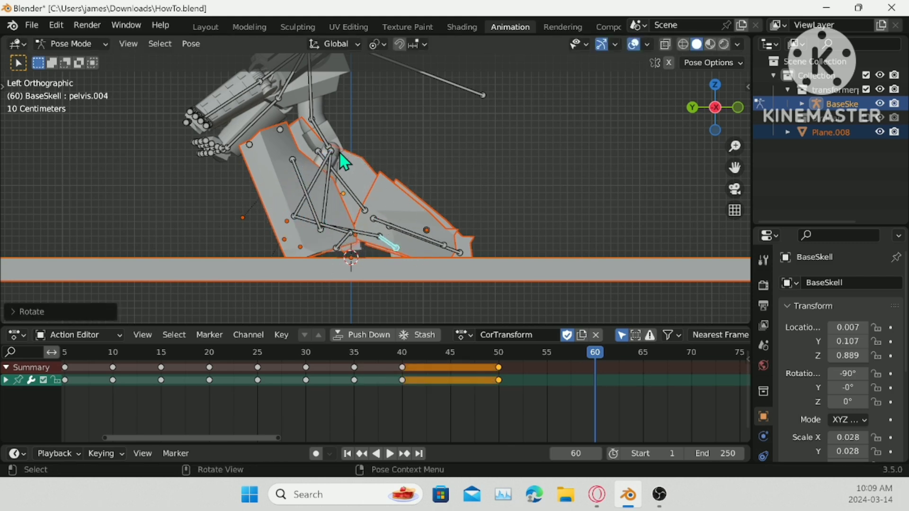
click(311, 114)
key(r)
click(319, 122)
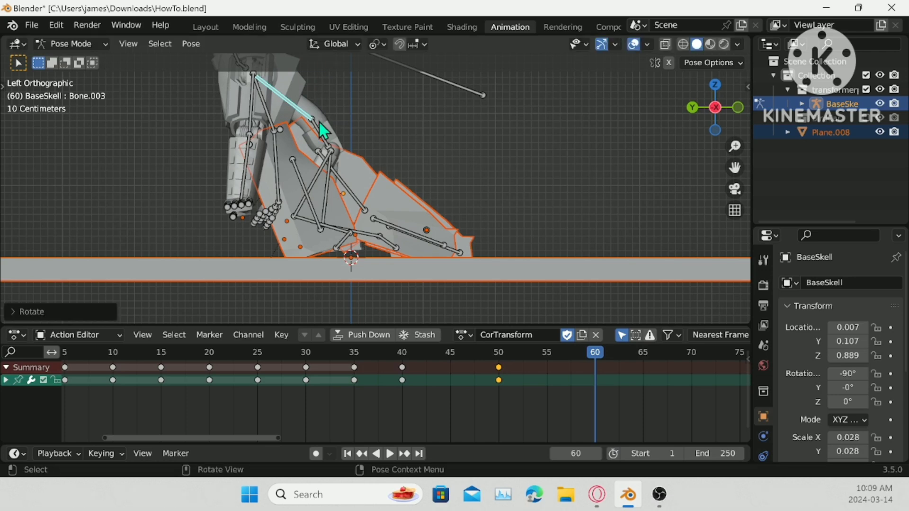
- Lower the pelvis bone along global Z and tilt torso bone Bone.003 further down
click(322, 133)
key(g)
key(z)
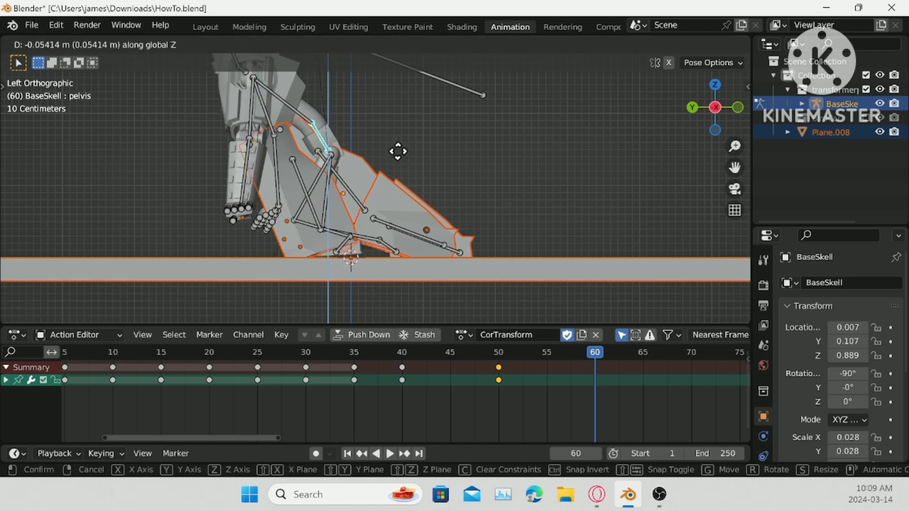
click(356, 142)
click(305, 119)
key(r)
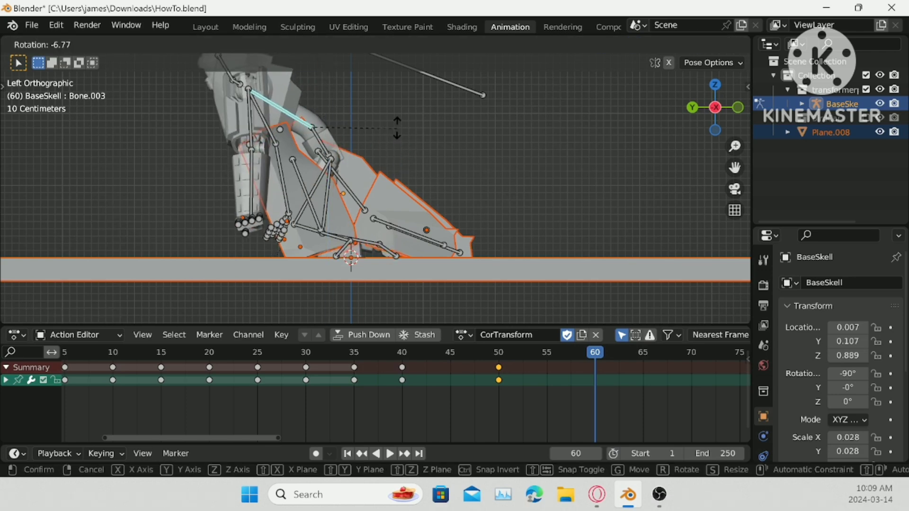
click(372, 103)
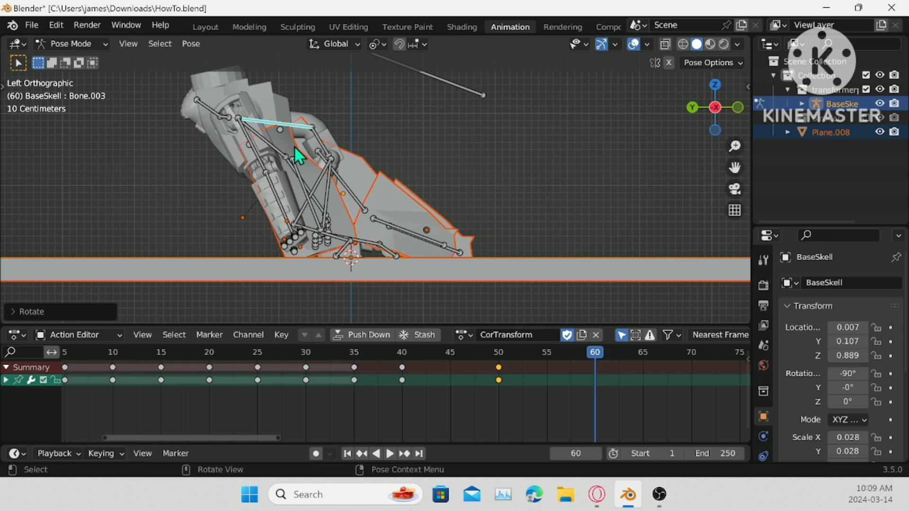
- Rotate both upper arm bones together so the arms stand nearly vertical with the hands on the ground
shift+click(274, 144)
key(r)
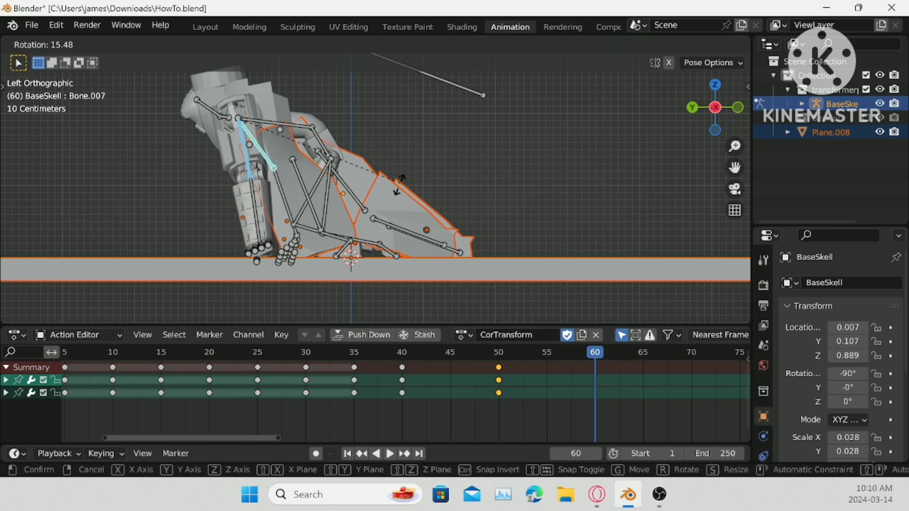
click(377, 221)
- Rotate head bone Bone.005 downward in the left side view
middle_drag(377, 221, 409, 203)
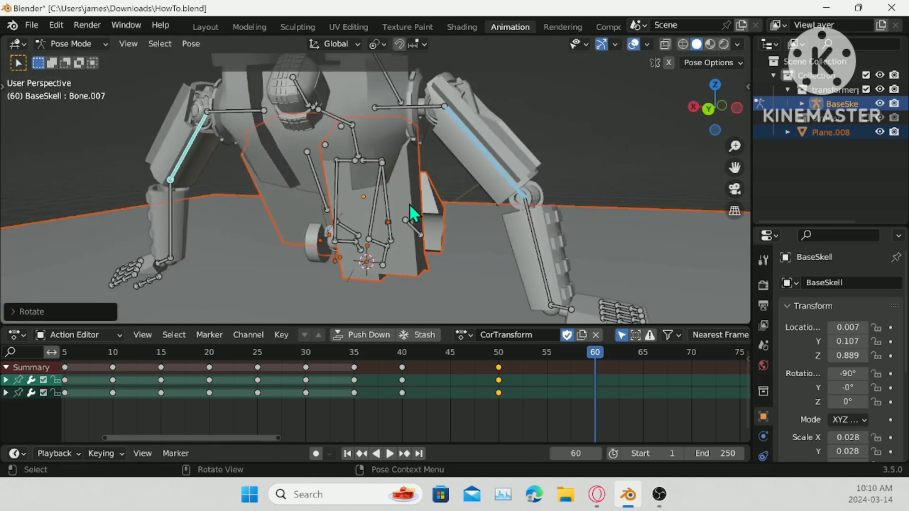
click(320, 112)
click(735, 109)
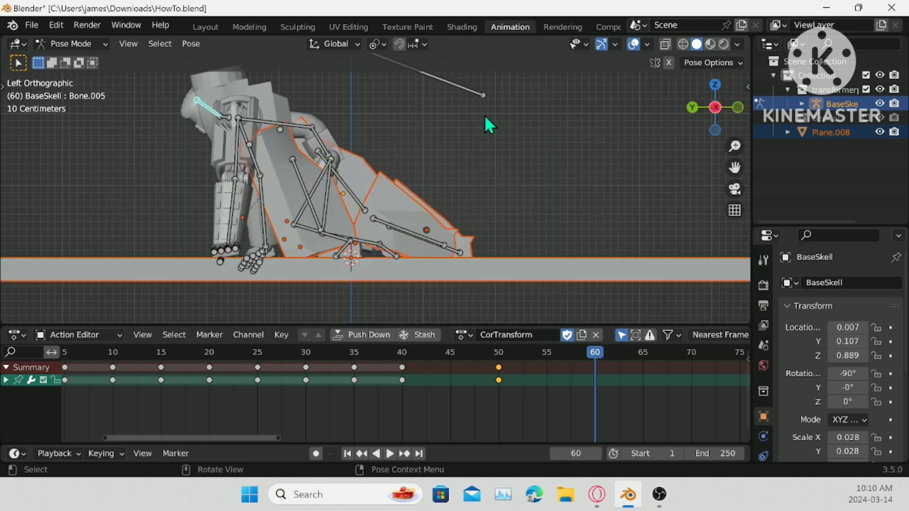
key(r)
click(403, 229)
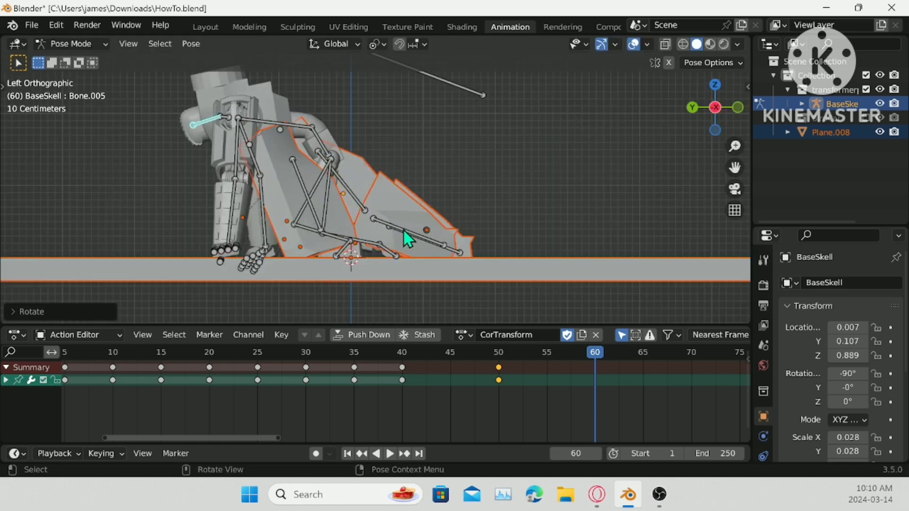
- Select all bones and insert a keyframe for the new pose at frame 60
key(a)
right_click(488, 120)
click(488, 121)
- Scale panel bone pelvis.019 down to 0 so its lower leg panel collapses
middle_drag(488, 121, 370, 218)
click(385, 263)
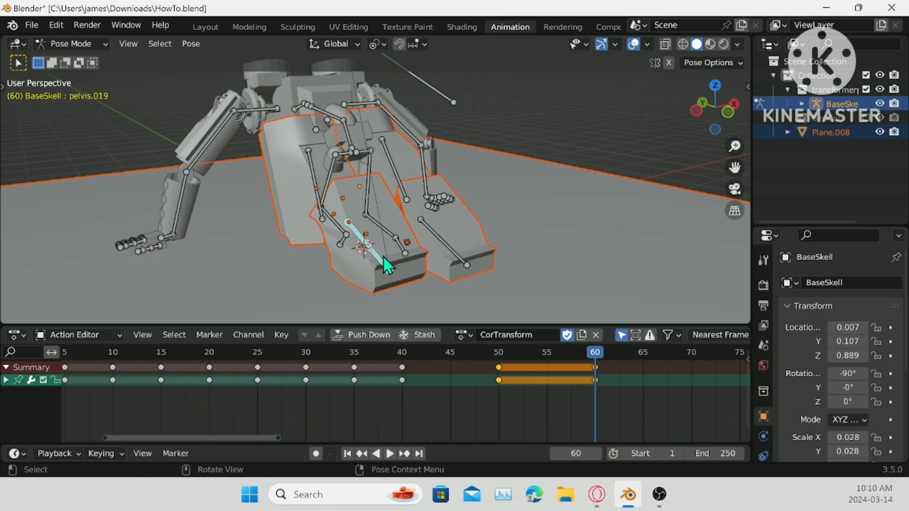
middle_drag(384, 258, 403, 263)
key(s)
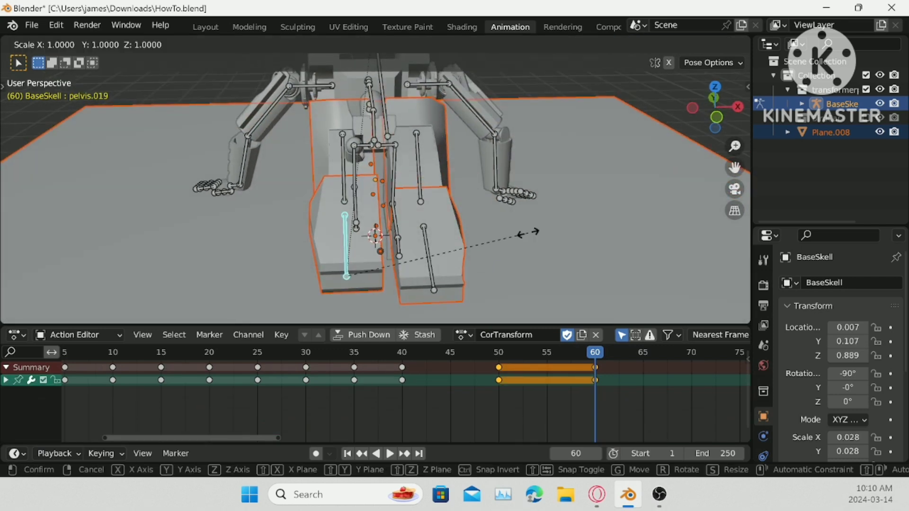
click(527, 232)
- Move the collapsed pelvis.019 bone back to the foot of its leg
middle_drag(527, 232, 728, 119)
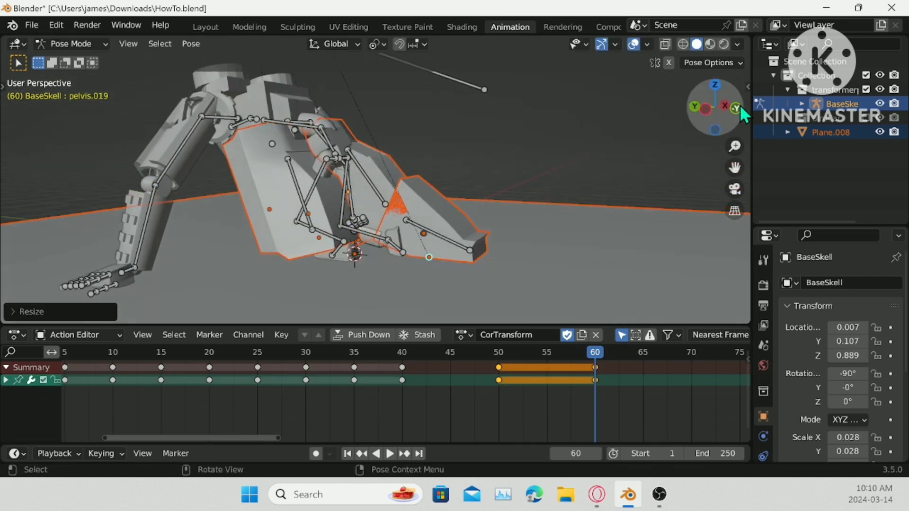
click(706, 110)
key(g)
click(454, 209)
middle_drag(454, 209, 356, 227)
key(g)
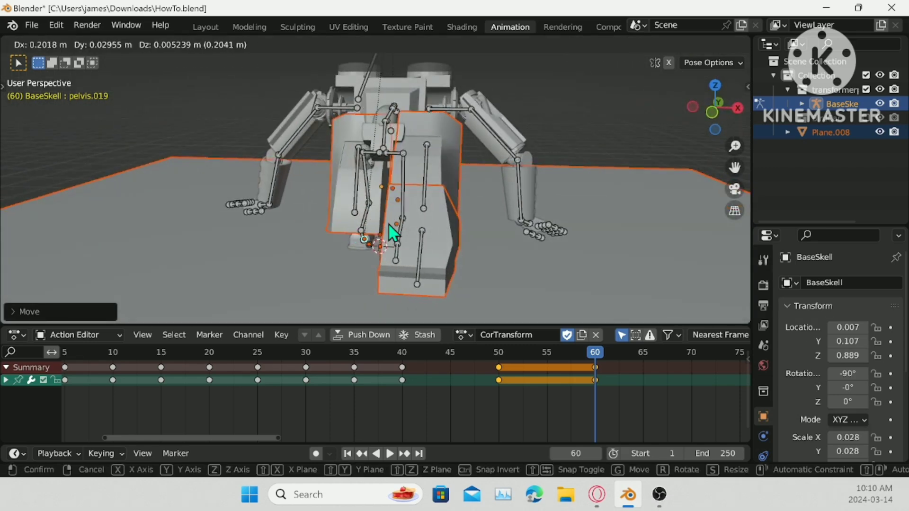
click(393, 232)
- Insert a Location, Rotation & Scale keyframe for pelvis.019 at frame 60
right_click(511, 220)
click(450, 210)
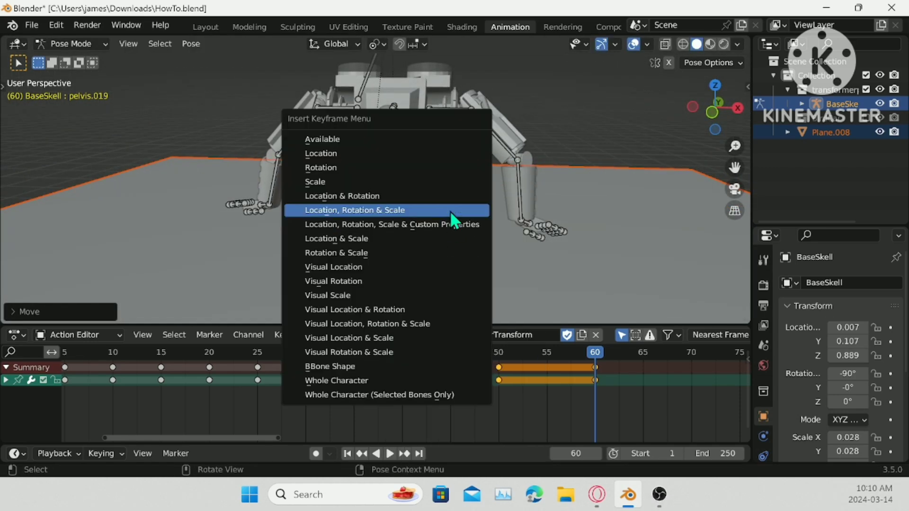
click(449, 210)
- Play the animation to check the collapsing panel and return to frame 60
middle_drag(450, 211, 554, 259)
key(space)
click(585, 356)
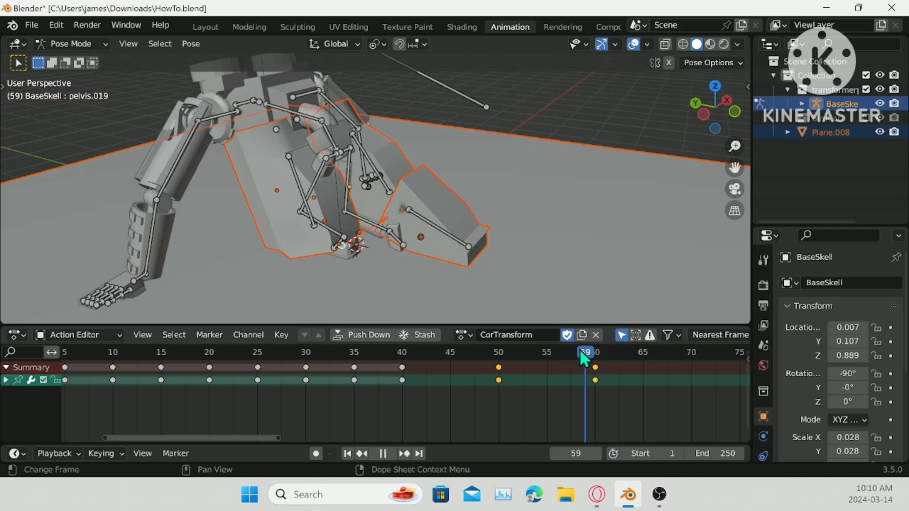
mouse_move(582, 354)
mouse_down()
mouse_move(354, 360)
mouse_move(595, 363)
mouse_up()
key(space)
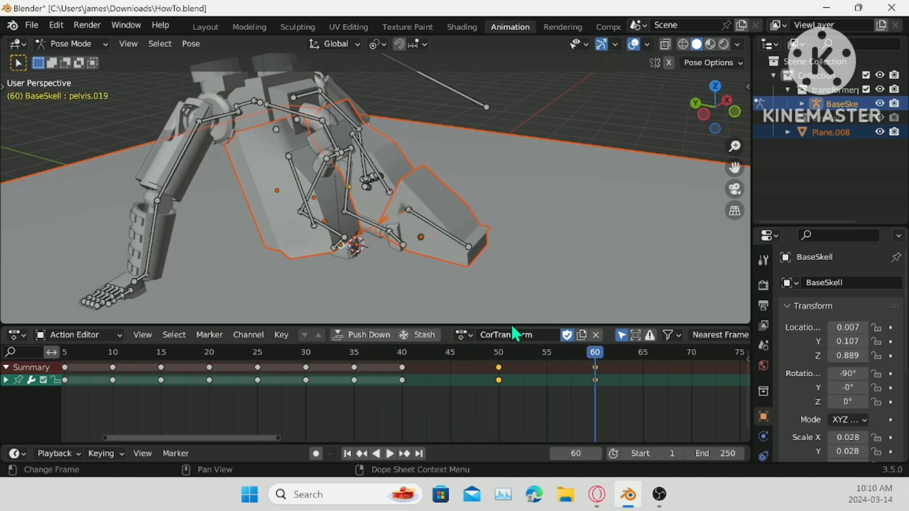
- View panel bone pelvis.020 from the front, then select all bones and keyframe them at frame 60
click(463, 243)
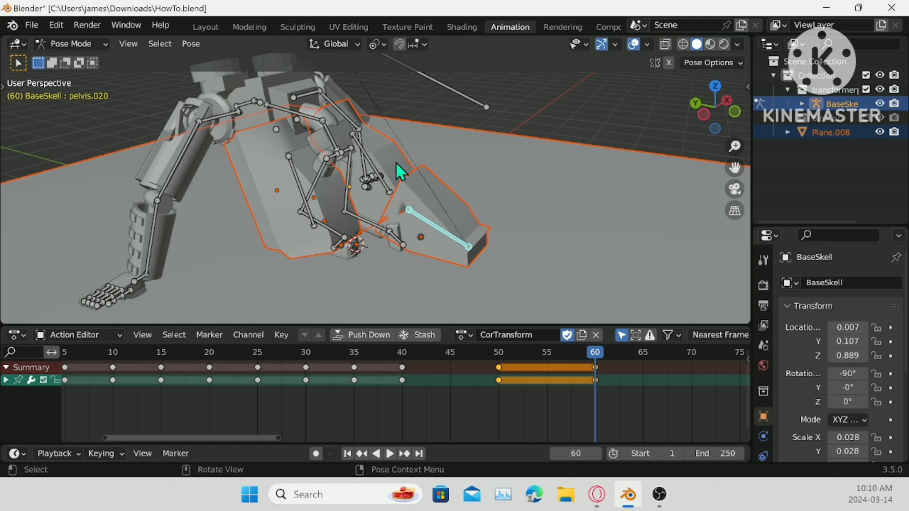
middle_drag(396, 163, 262, 170)
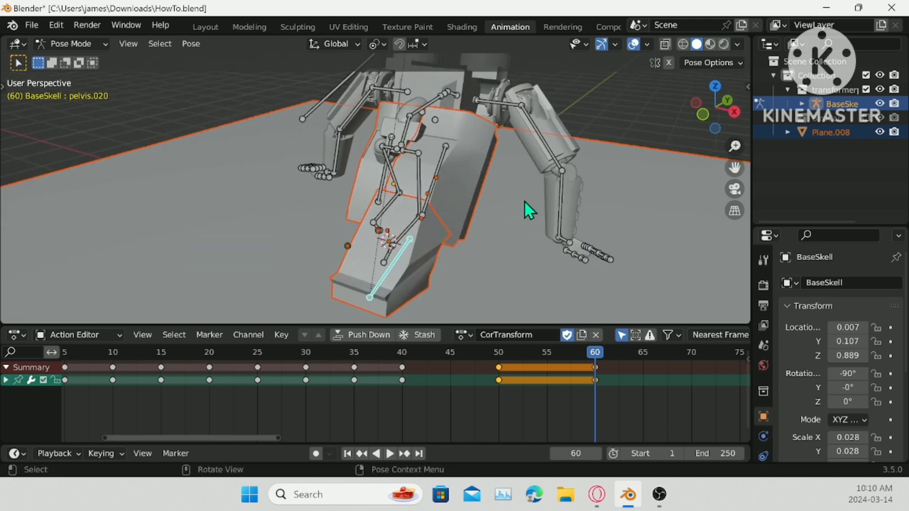
key(a)
right_click(553, 141)
click(553, 141)
click(553, 141)
- Scale panel bone pelvis.020 down to 0 so the remaining lower leg panel collapses
middle_drag(404, 262, 419, 244)
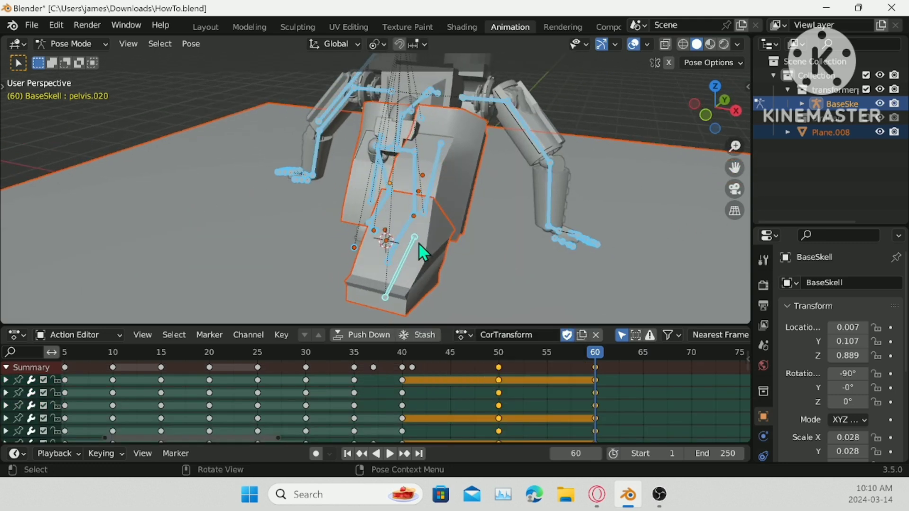
click(418, 244)
key(s)
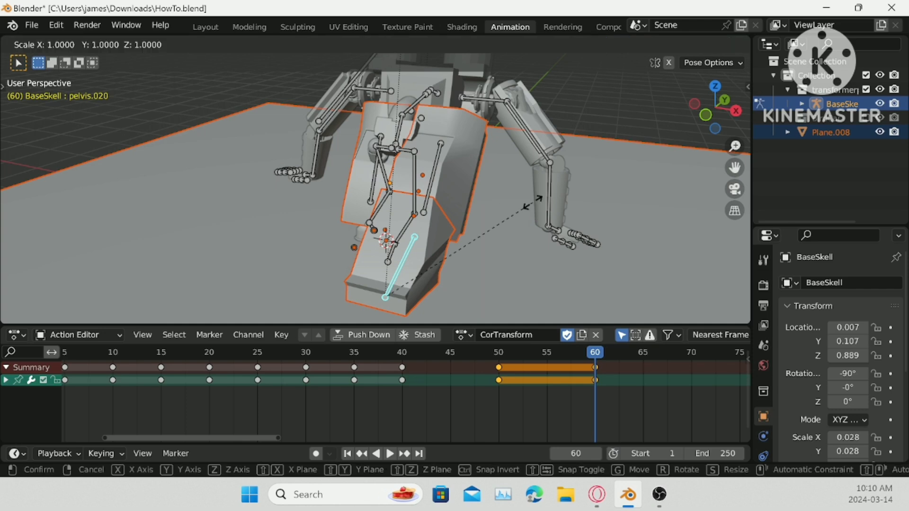
click(532, 203)
- Move the collapsed pelvis.020 bone toward its leg's foot, shifting it about 0.95 m along global Y
click(705, 116)
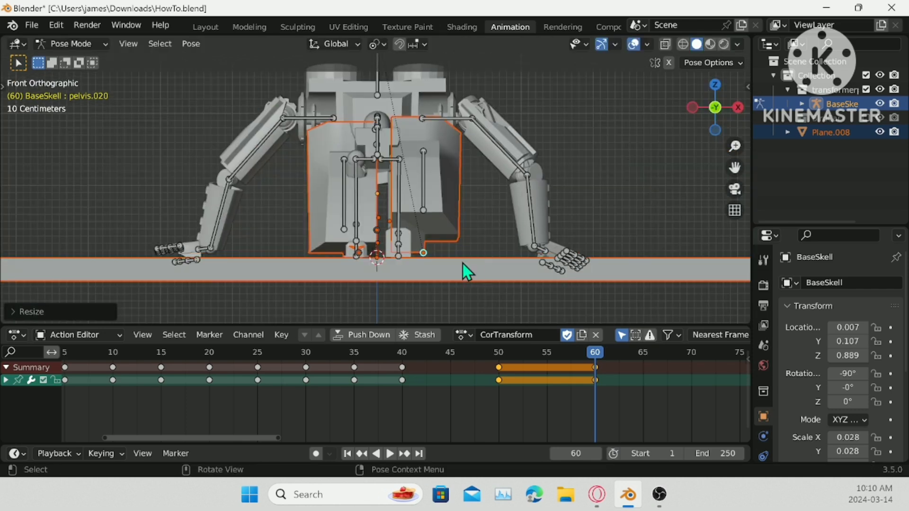
key(g)
click(464, 262)
middle_drag(464, 266, 355, 253)
key(g)
key(y)
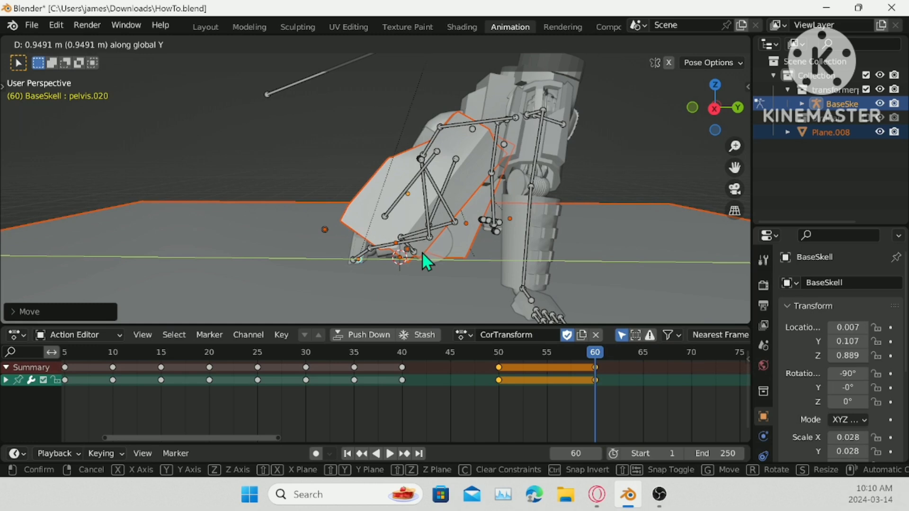
click(427, 262)
- Insert a keyframe for pelvis.020 at frame 60
right_click(563, 221)
click(563, 221)
click(563, 220)
middle_drag(564, 221, 596, 352)
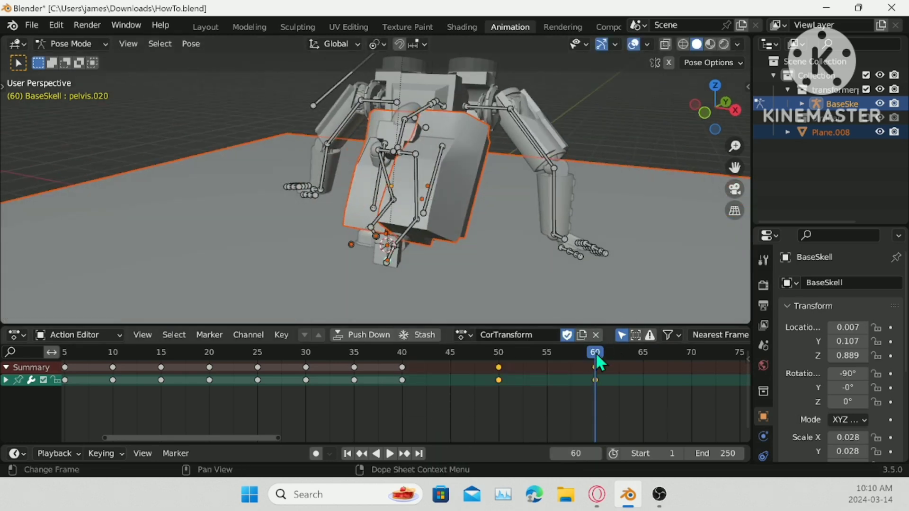
- Play back the transformation from an early frame and view the motion from the side
drag(595, 363, 95, 362)
key(space)
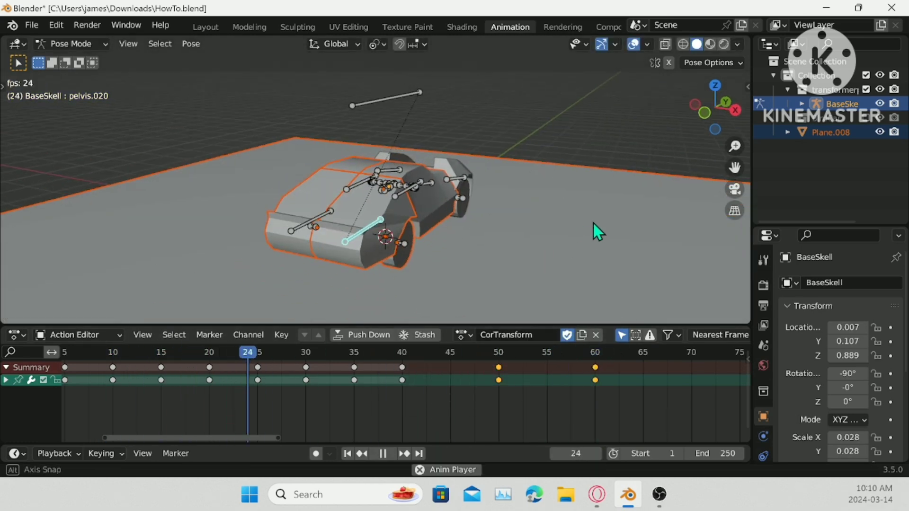
middle_drag(593, 222, 492, 211)
key(space)
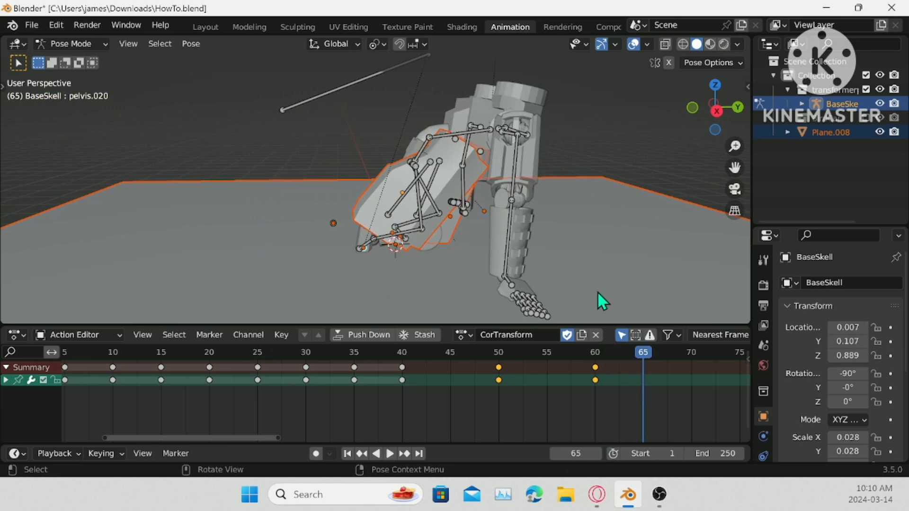
- At frame 70, rotate torso bone Bone.003 in the left side view to raise the upper body upright
key(space)
click(691, 363)
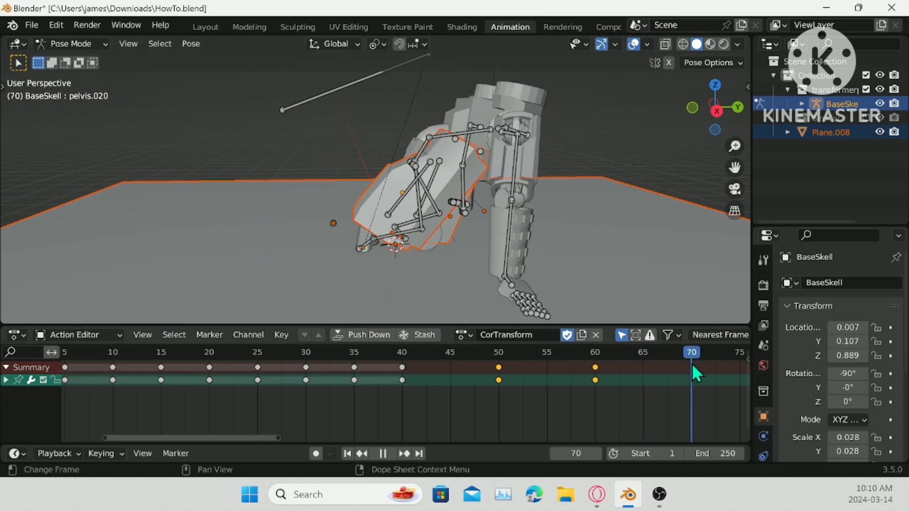
key(space)
middle_drag(535, 186, 332, 180)
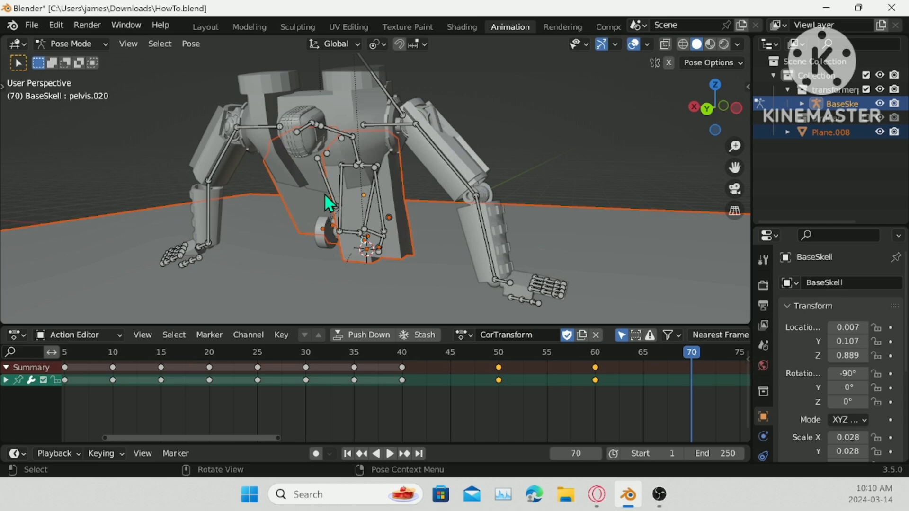
click(737, 108)
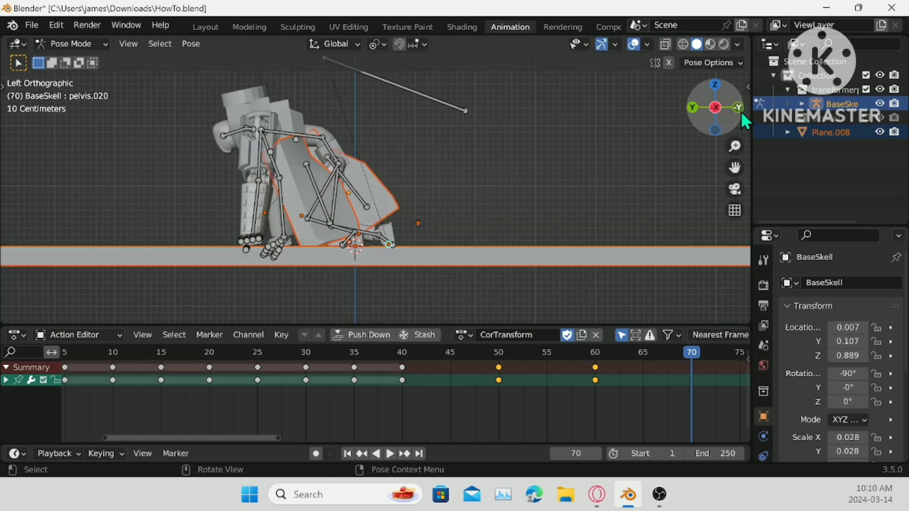
click(326, 146)
key(r)
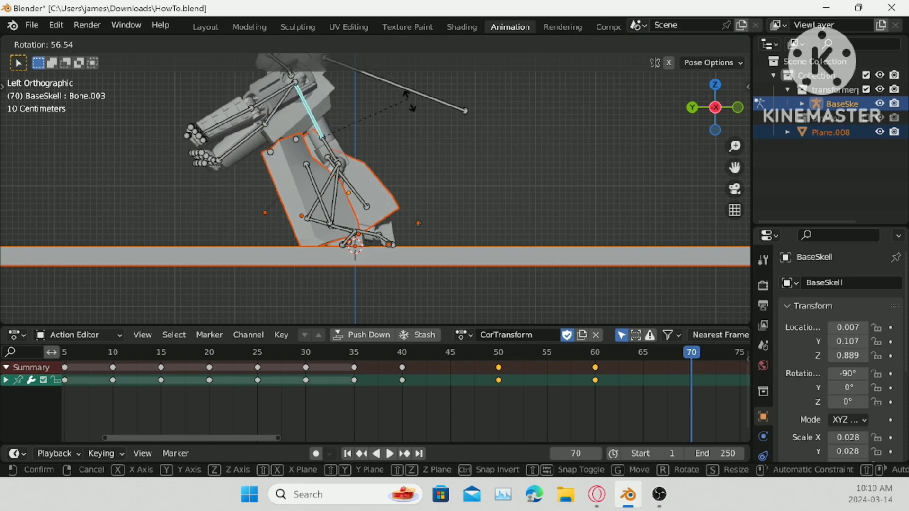
- Rotate upper arm bones Bone.028 and Bone.007 in the side view so both arms hang down
click(340, 101)
key(r)
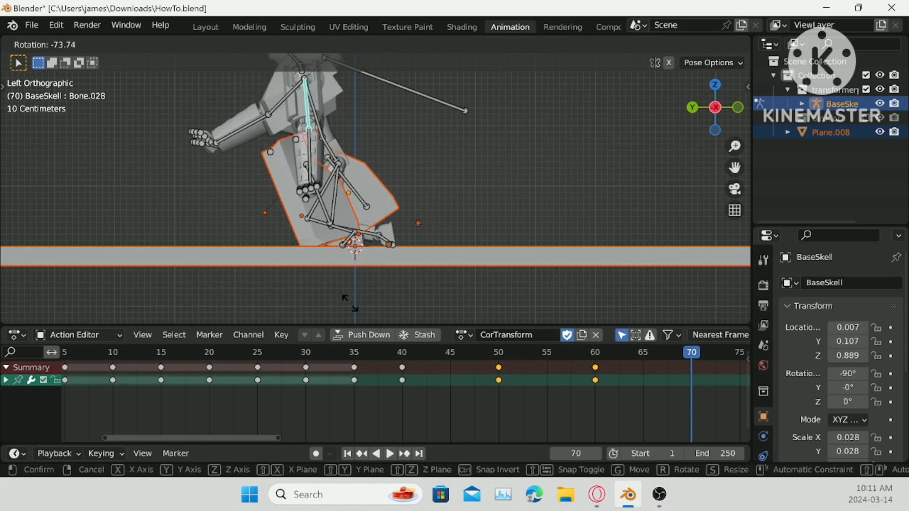
click(288, 113)
key(r)
click(387, 137)
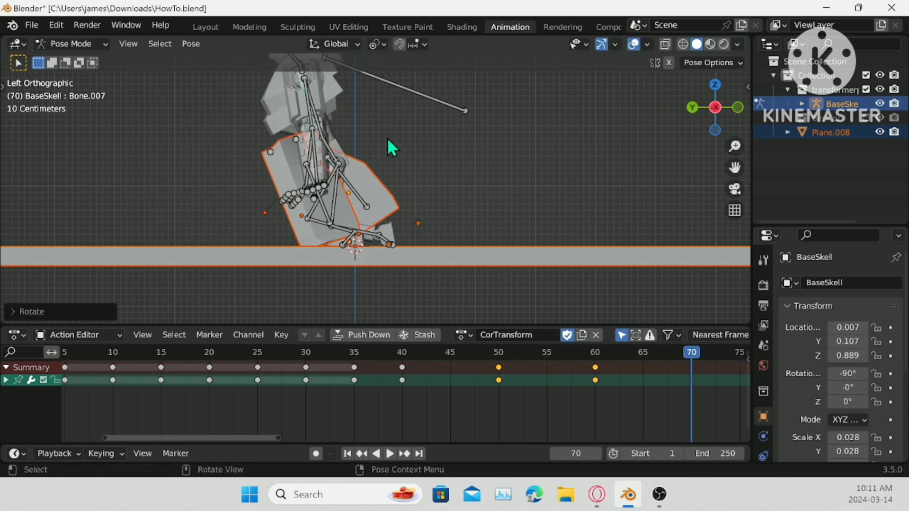
- Rotate the pelvis bone about 29° in the side view to bring the hips upright
click(334, 153)
key(r)
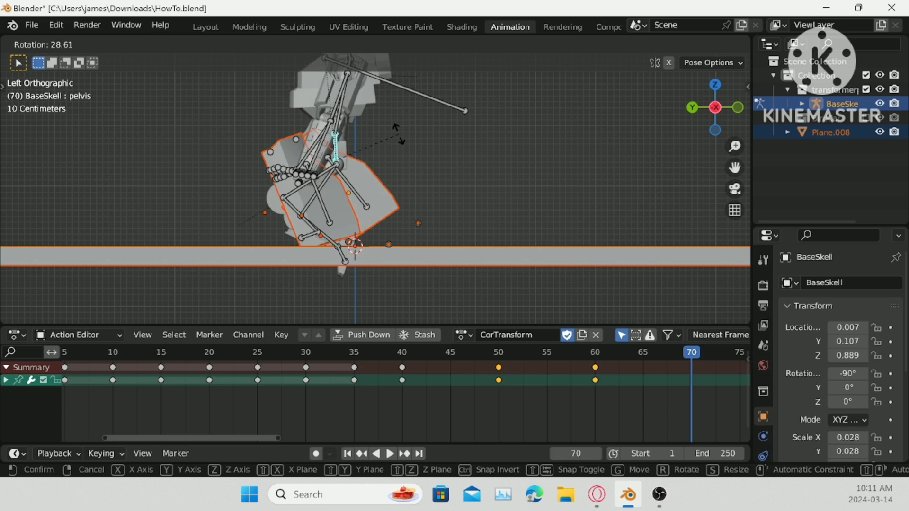
click(359, 260)
- Select the hip, thigh, lower leg and foot bones of both legs and clear all their transforms
middle_drag(325, 191, 464, 209)
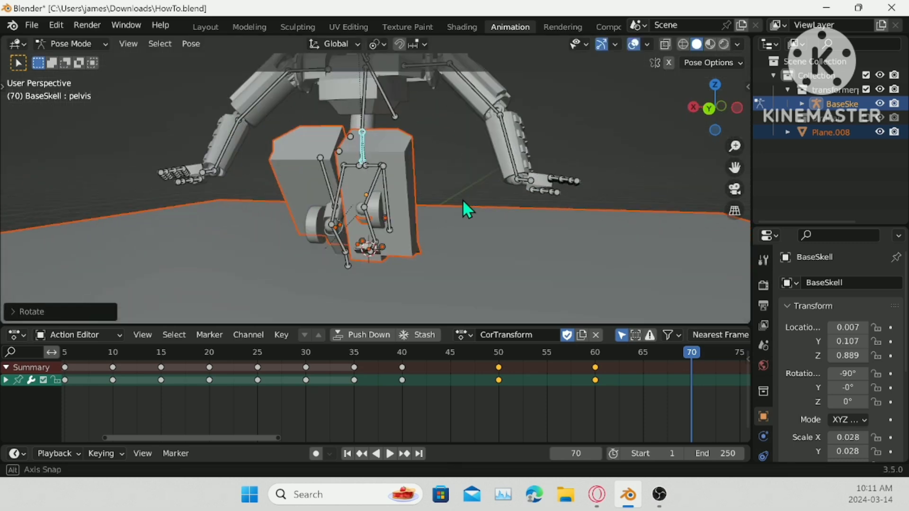
shift+click(351, 173)
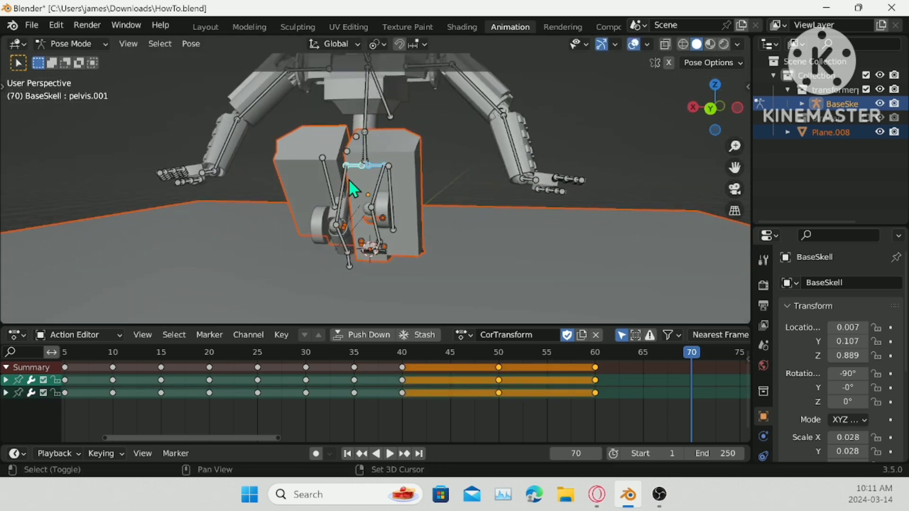
shift+click(348, 179)
shift+click(377, 197)
shift+click(380, 246)
shift+click(352, 255)
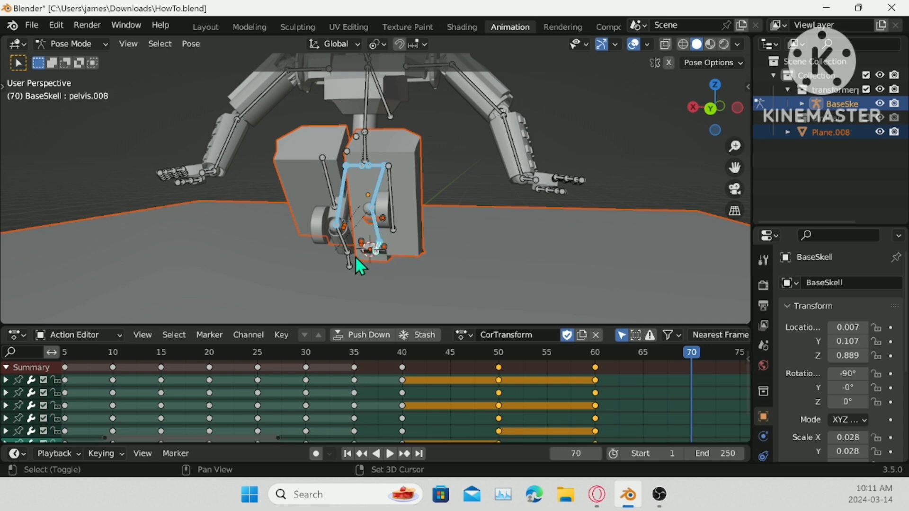
click(191, 44)
mouse_move(232, 74)
click(368, 75)
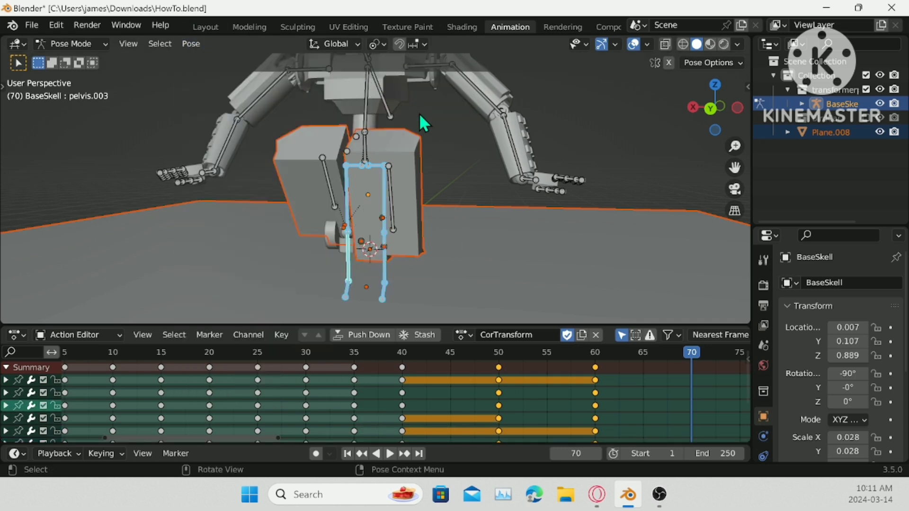
- Clear all transforms on torso bone Bone.003
click(367, 135)
click(191, 43)
mouse_move(211, 75)
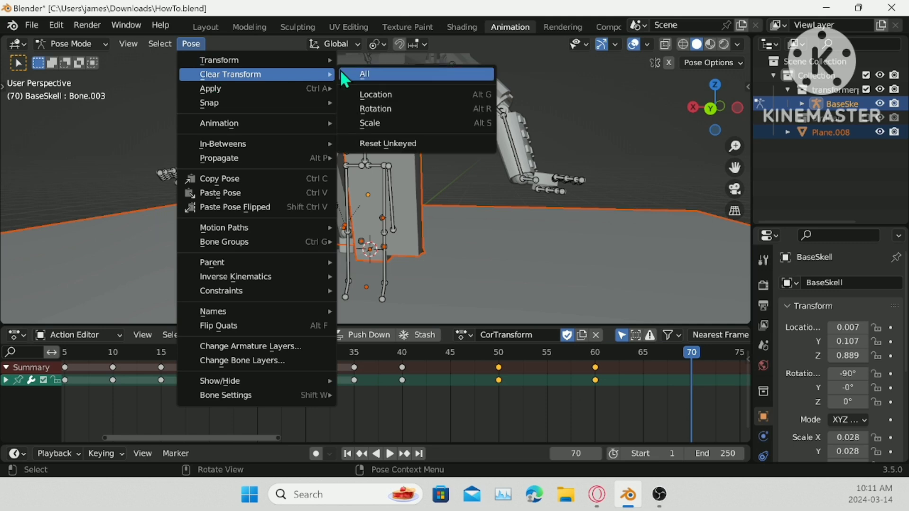
click(346, 74)
- Move the pelvis bone up about 0.73 m along global Z to lift the feet to the ground plane
click(367, 153)
key(g)
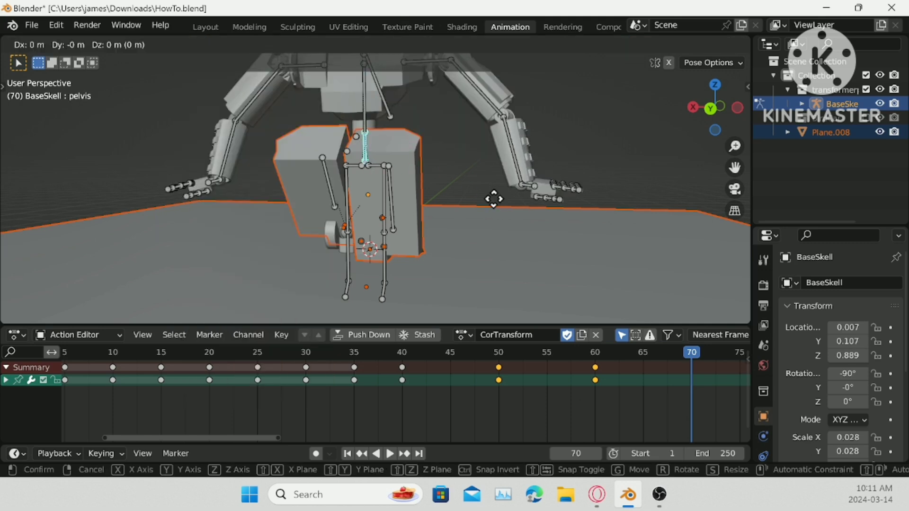
key(z)
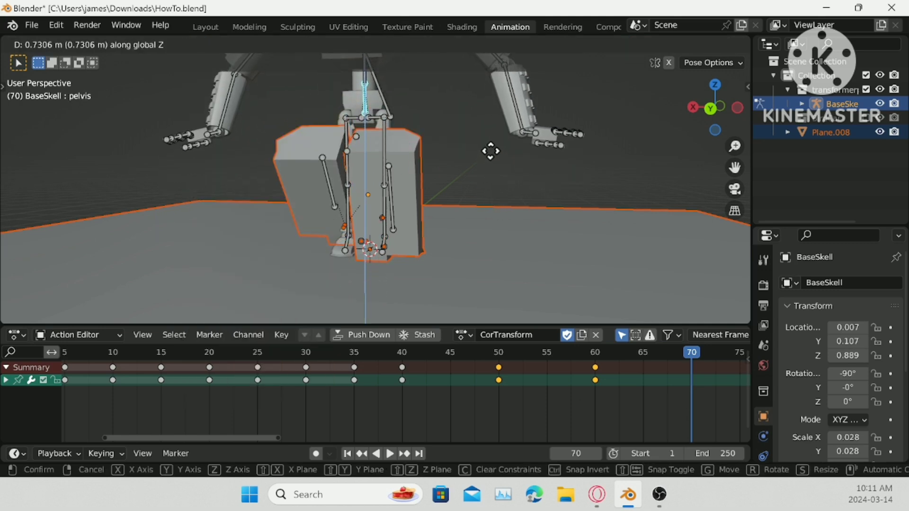
click(491, 149)
- In the back view, rotate thigh bone pelvis.002 outward and turn its lower leg bone back to vertical
click(346, 137)
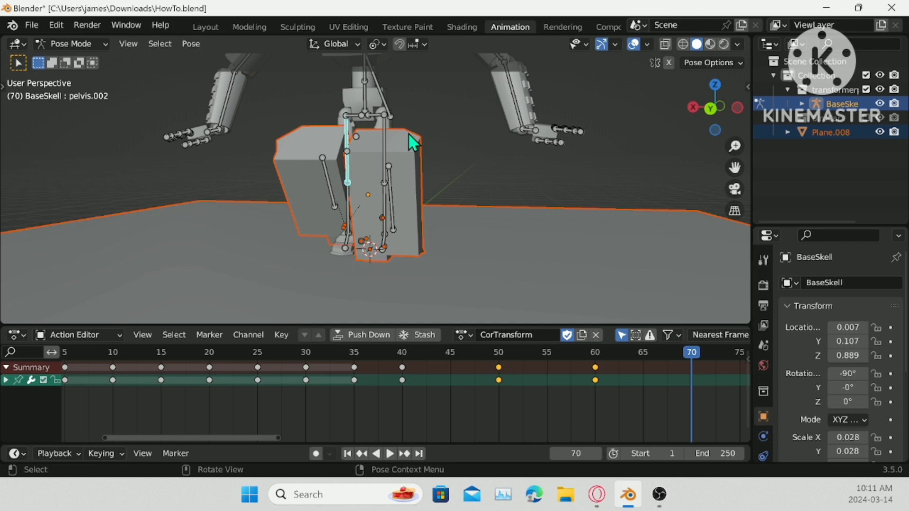
click(708, 109)
key(r)
click(362, 205)
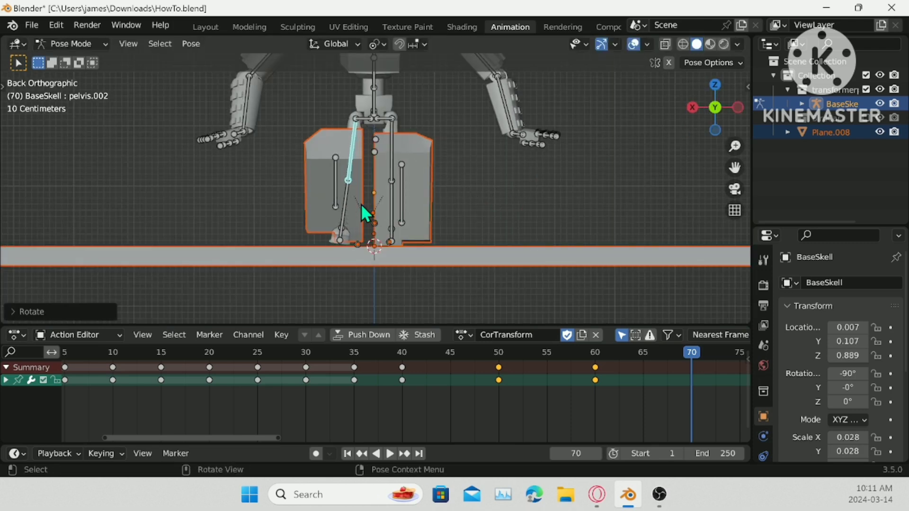
click(349, 205)
key(r)
click(394, 188)
click(401, 166)
key(r)
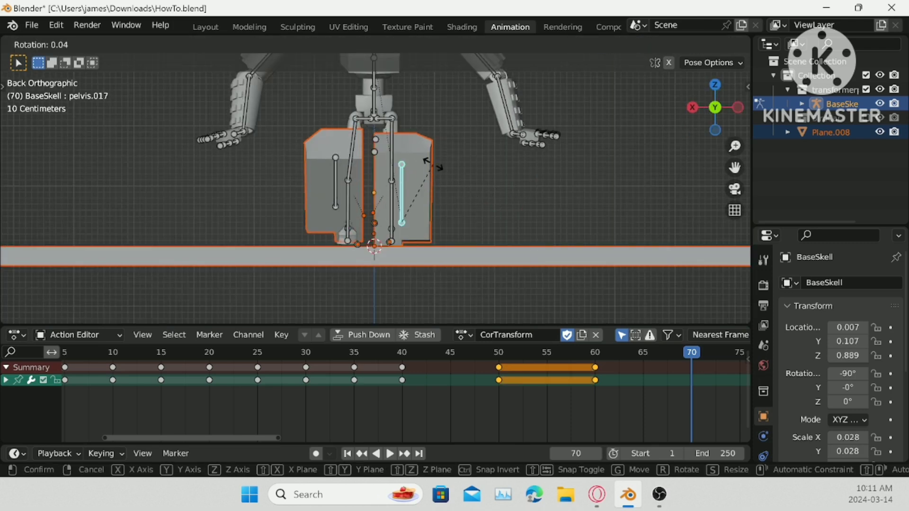
click(433, 164)
- Rotate the opposite thigh bone pelvis.006 outward and lower leg bone pelvis.007 back to vertical, by about 9°
click(404, 153)
key(r)
click(426, 153)
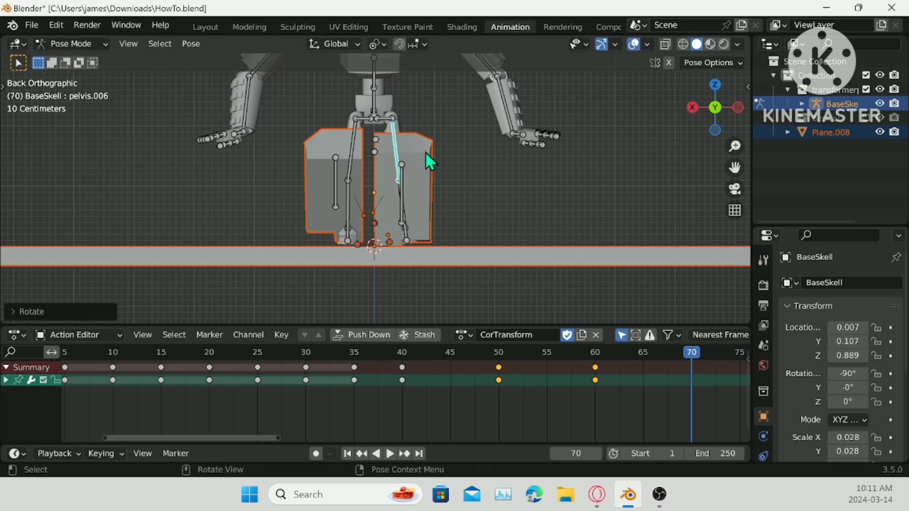
click(410, 223)
key(r)
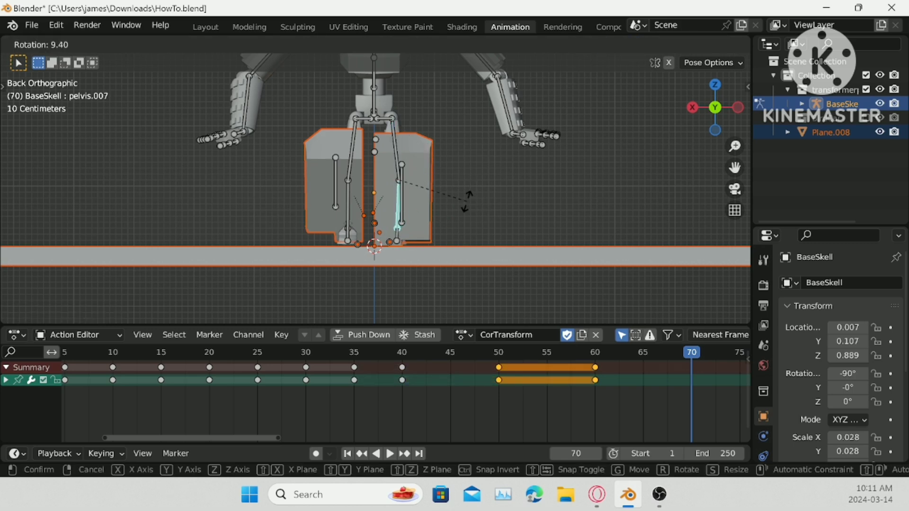
click(395, 123)
- Shift the pelvis bone slightly along global Z to settle the feet on the ground
click(371, 102)
key(g)
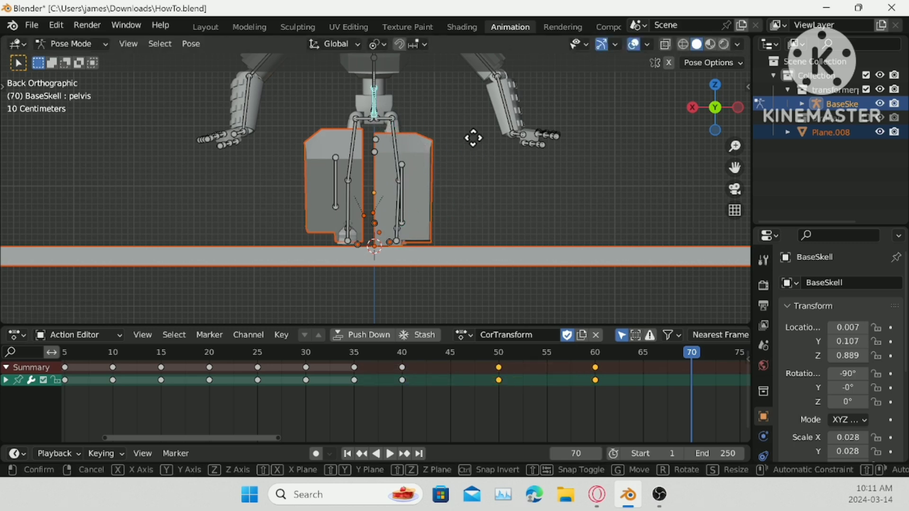
key(z)
click(474, 141)
- Rotate torso bone Bone.003 in the right side view so the upper body leans forward
shift+middle_drag(449, 114, 431, 239)
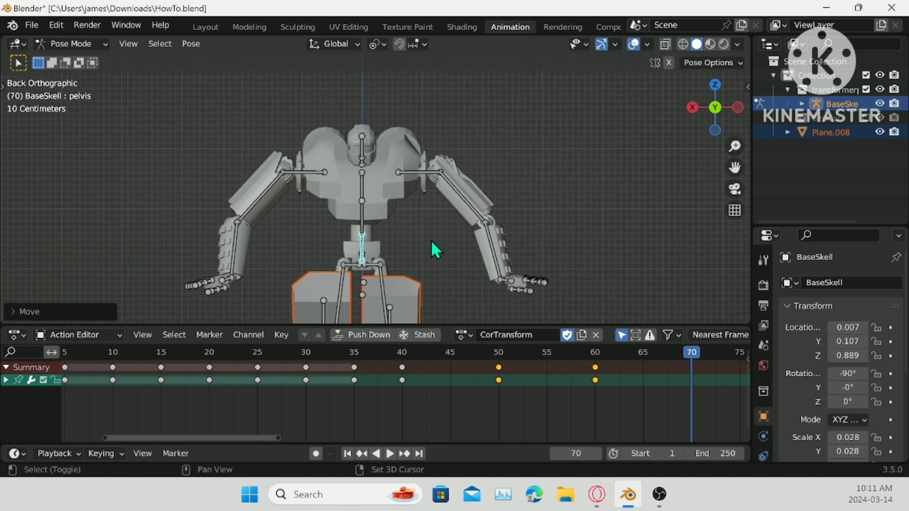
click(364, 219)
click(692, 107)
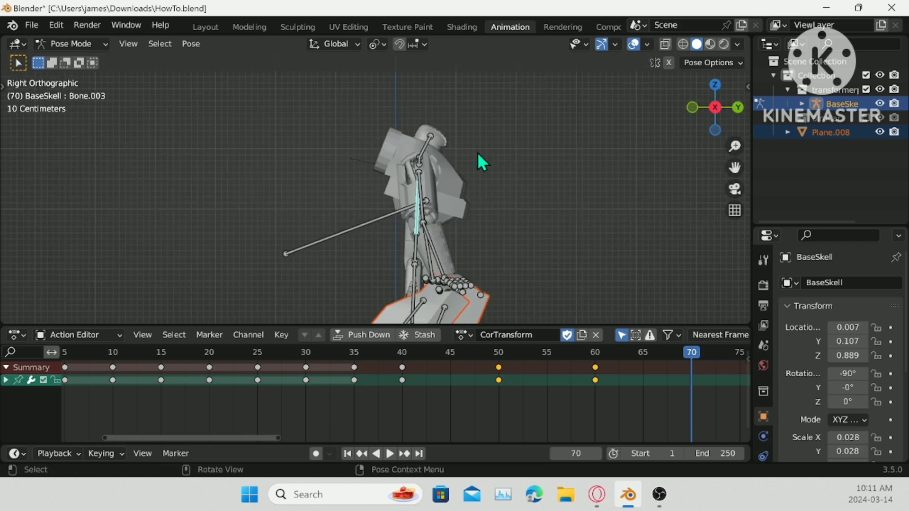
key(r)
click(488, 207)
- Rotate forearm bone FOR.001 in the side view to adjust the bend of that arm
click(429, 252)
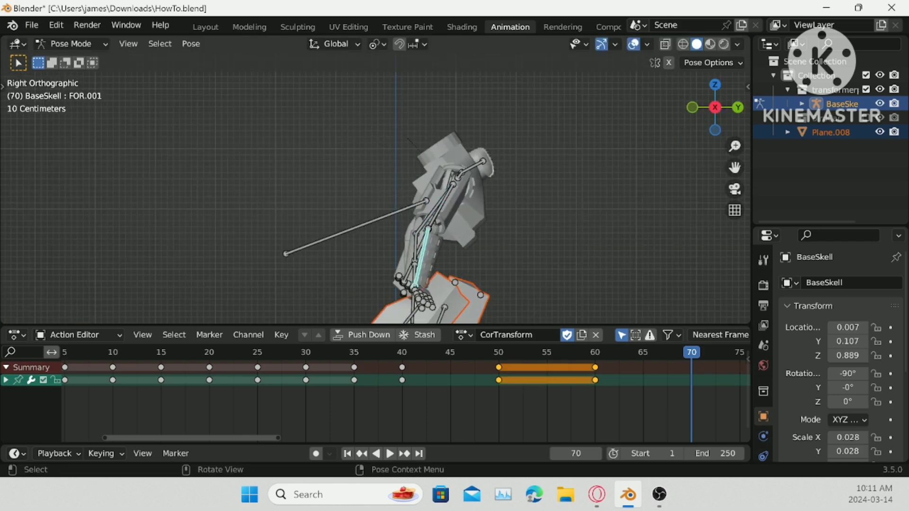
key(r)
click(492, 216)
- Clear all transforms on hand bones Bone.009 and Bone.030 so both hands line up with their forearms
middle_drag(492, 216, 371, 208)
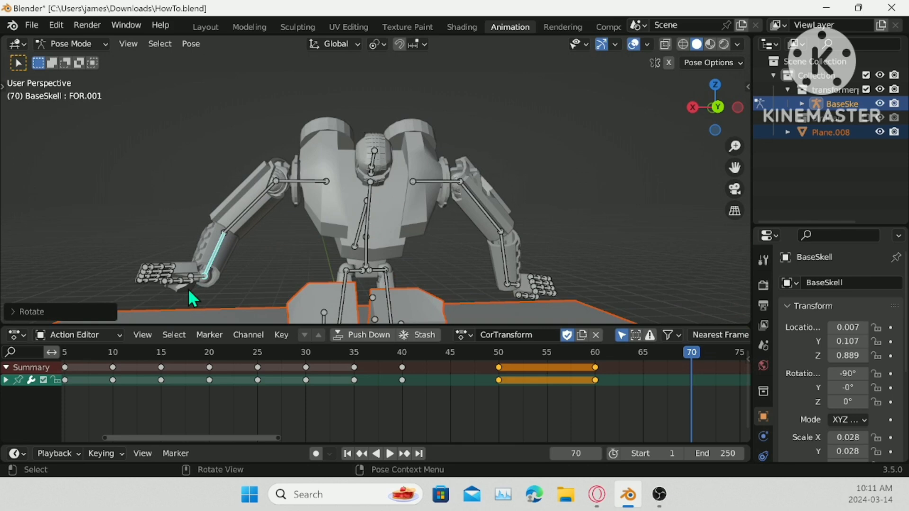
click(199, 256)
click(192, 44)
mouse_move(218, 73)
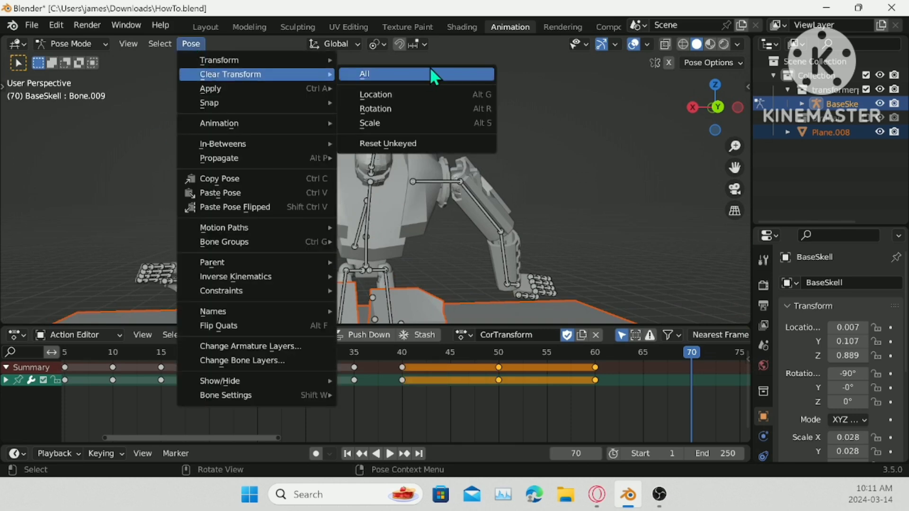
click(429, 71)
click(513, 283)
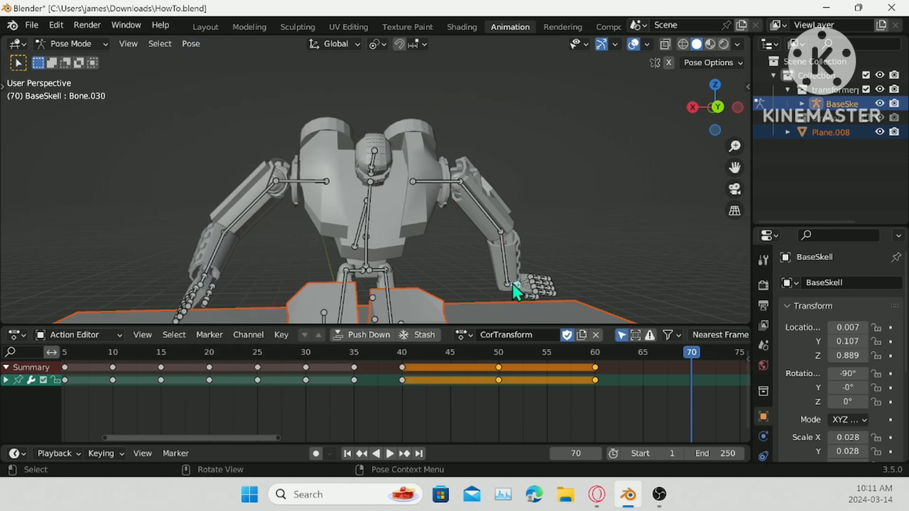
click(190, 44)
mouse_move(227, 74)
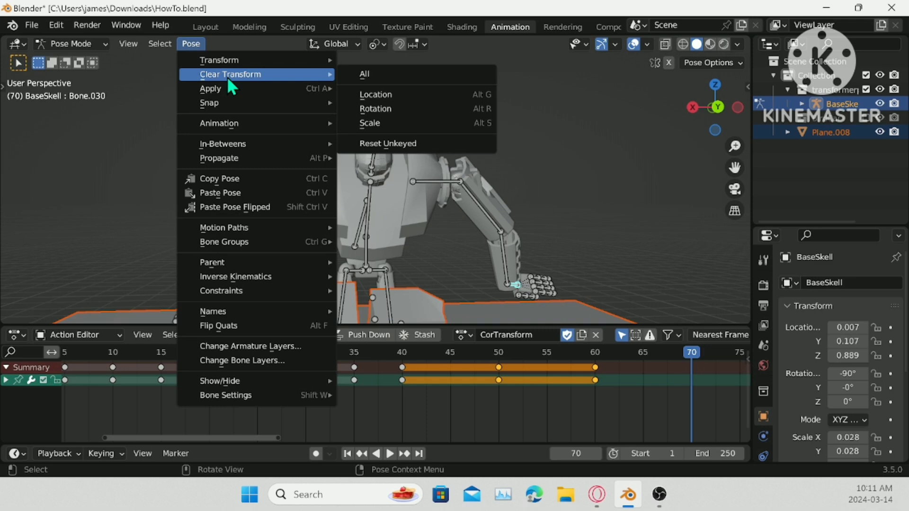
click(363, 75)
middle_drag(366, 80, 446, 235)
click(492, 234)
key(r)
key(Escape)
- Rotate upper arm bone Bone.028 in the side view to swing that arm backward
click(333, 237)
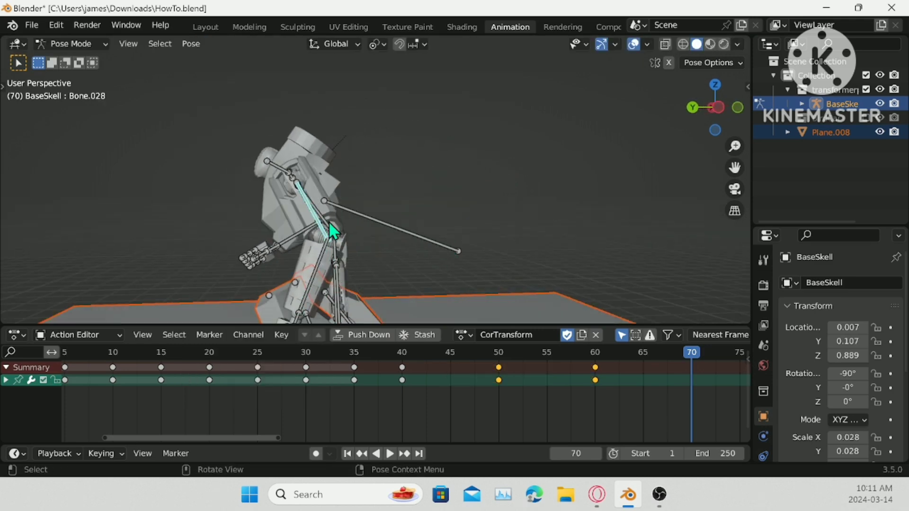
key(r)
click(401, 183)
- Rotate head bone Bone.005 upward so the robot's head is raised
click(283, 162)
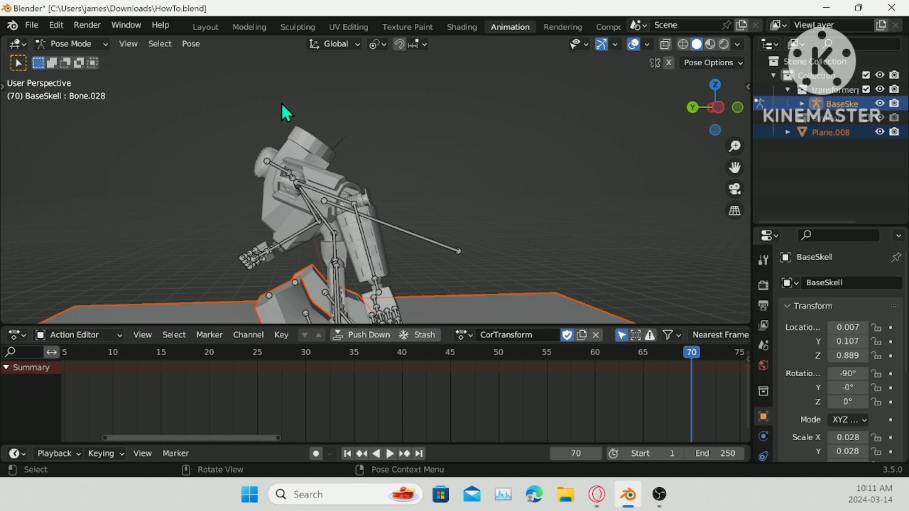
click(276, 167)
key(r)
click(284, 161)
- Select all bones and insert a keyframe for the standing pose at frame 70
middle_drag(284, 161, 444, 159)
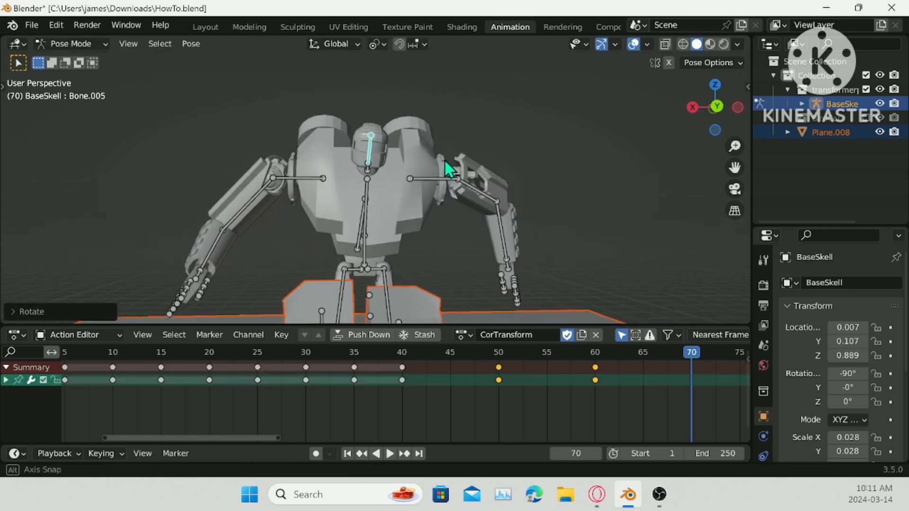
scroll(405, 249, down, 4)
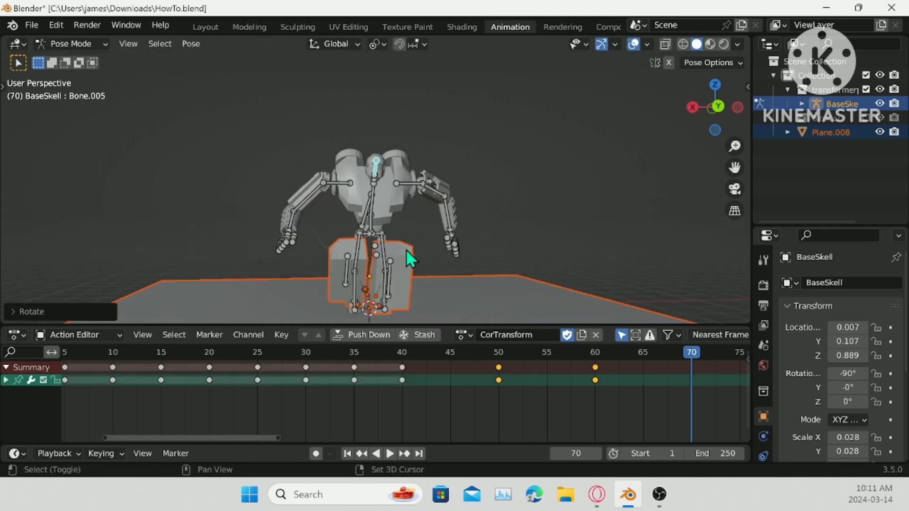
key(a)
right_click(640, 130)
click(640, 129)
- Scale panel bone pelvis.017 down to 0 so its large body panel collapses
scroll(490, 140, up, 5)
middle_drag(490, 140, 352, 235)
click(339, 231)
click(696, 110)
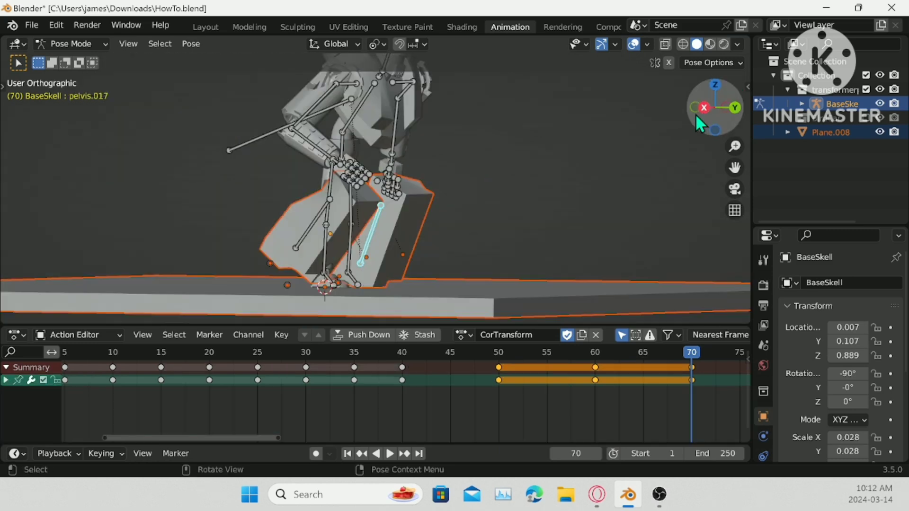
key(s)
key(0)
key(Return)
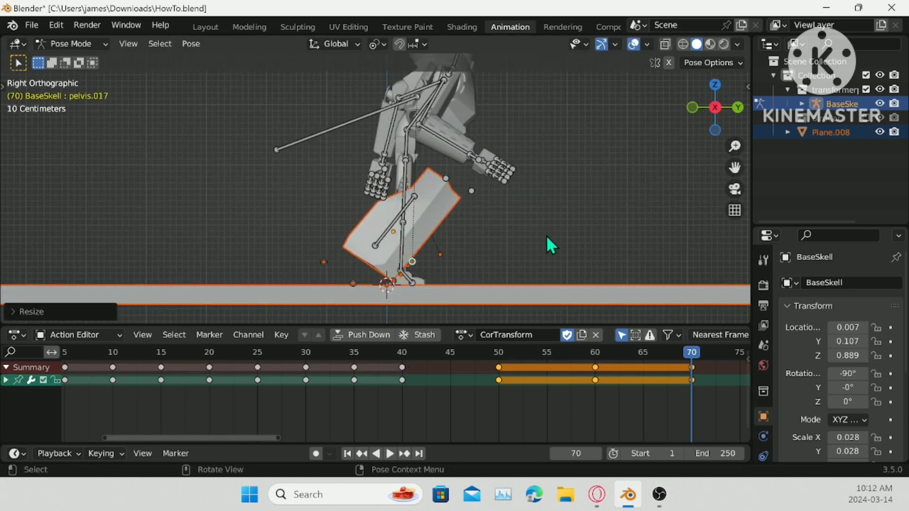
- Move the collapsed panel bone pelvis.017 up to the robot's thigh and insert a keyframe for it at frame 70
key(g)
click(557, 163)
right_click(557, 163)
click(557, 162)
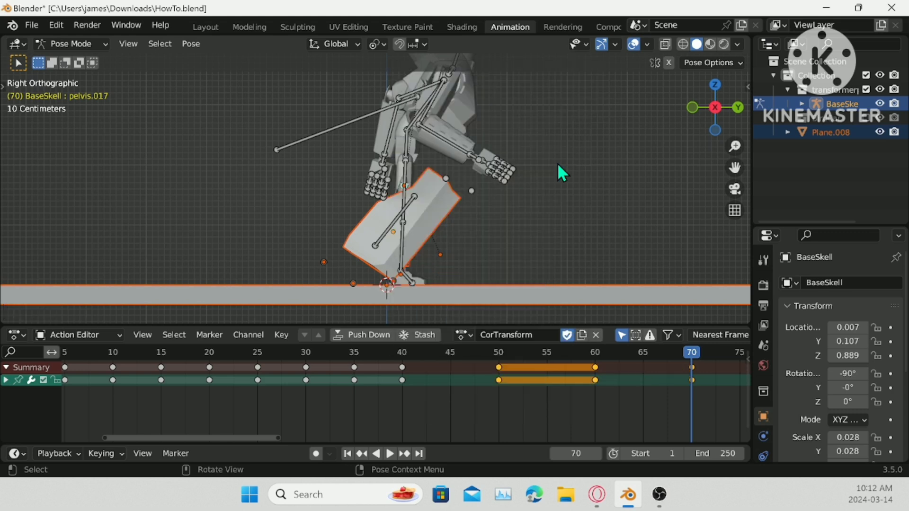
- Scale panel bone pelvis.018 to 0 so its large body panel collapses
click(414, 199)
key(s)
key(0)
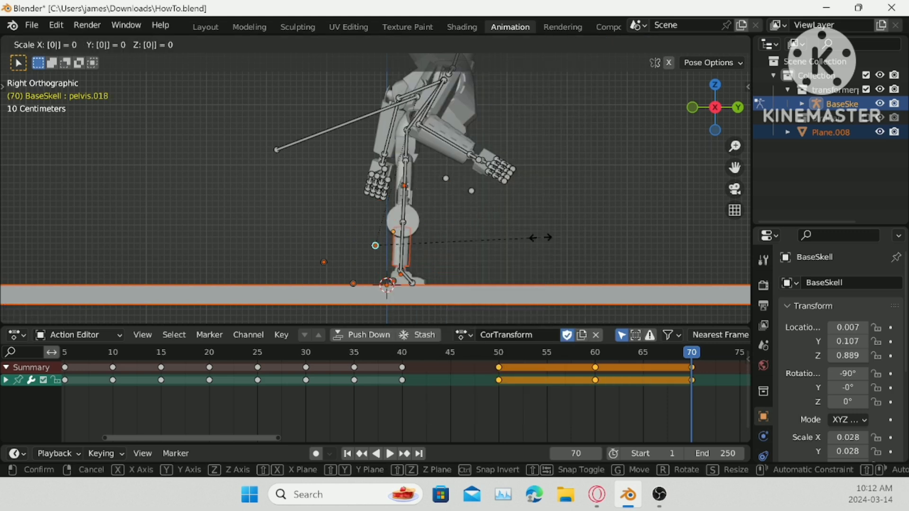
key(Return)
- Move the collapsed bone pelvis.018 up to the thigh and insert a keyframe for it at frame 70
key(g)
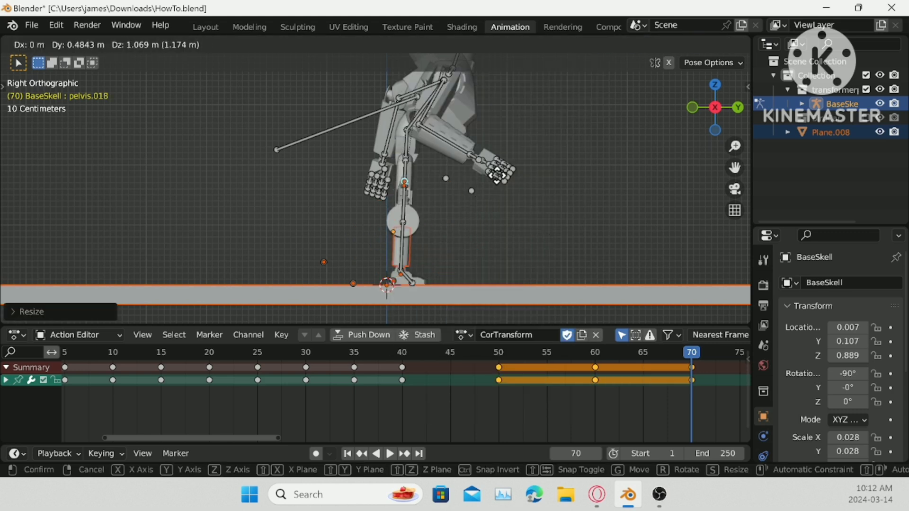
click(544, 139)
right_click(544, 139)
click(544, 139)
- Shift pelvis.018 sideways into the robot's thigh from a front view and insert its keyframe again
middle_drag(544, 139, 277, 175)
click(302, 196)
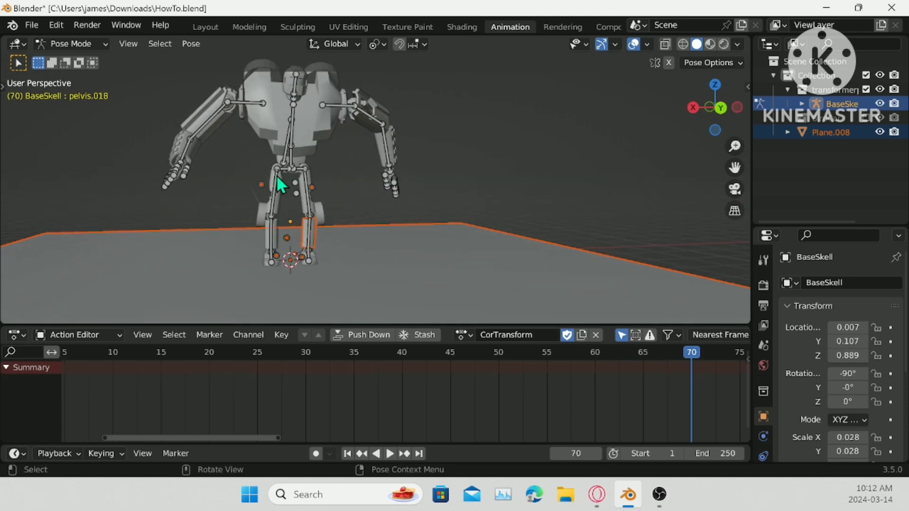
click(264, 184)
key(g)
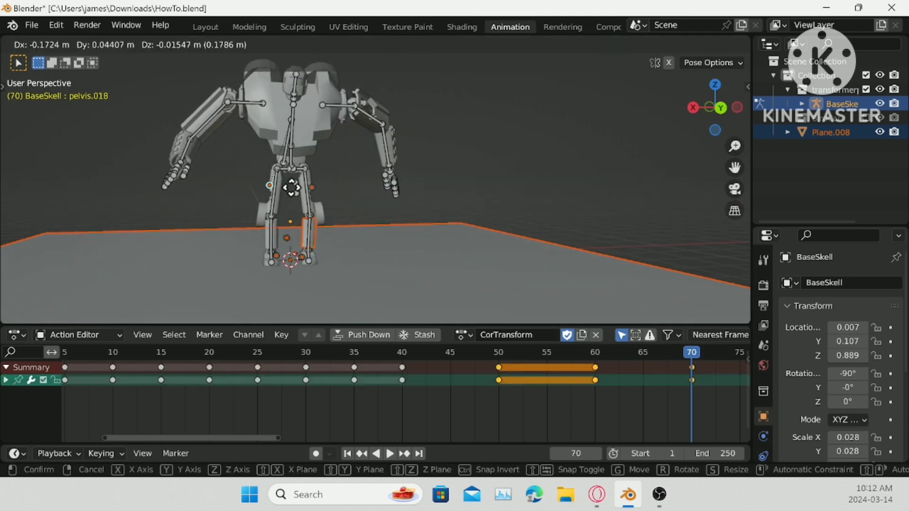
click(298, 194)
right_click(461, 191)
click(461, 191)
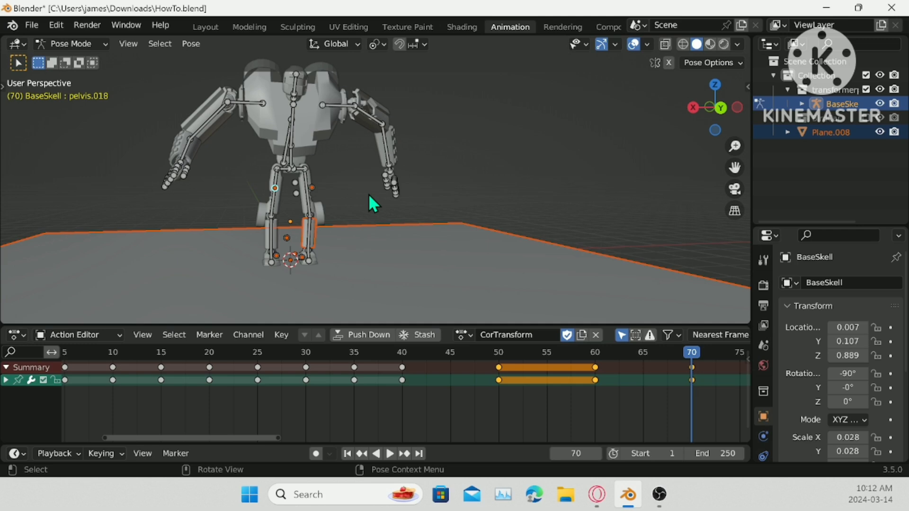
- Rotate thigh bone pelvis.002 forward in the right side view and bend shin bone pelvis.003 back down to vertical
click(271, 201)
click(693, 107)
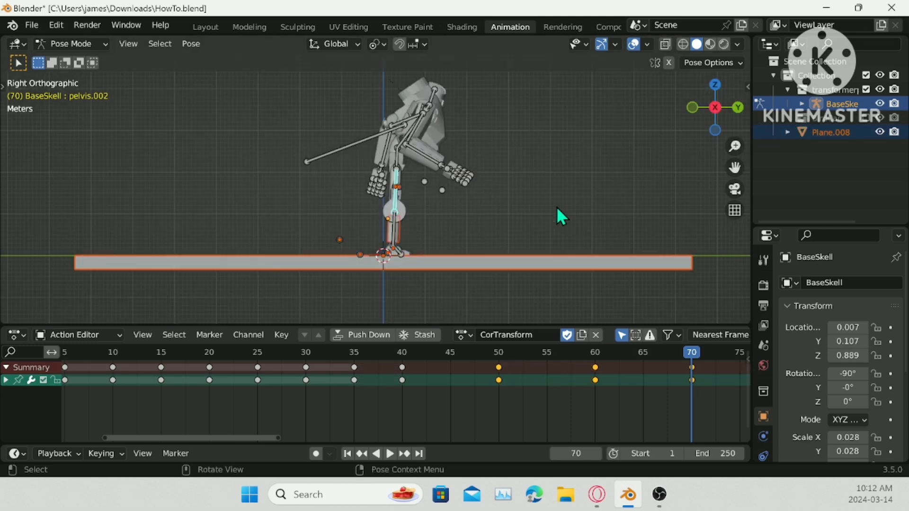
key(r)
click(500, 166)
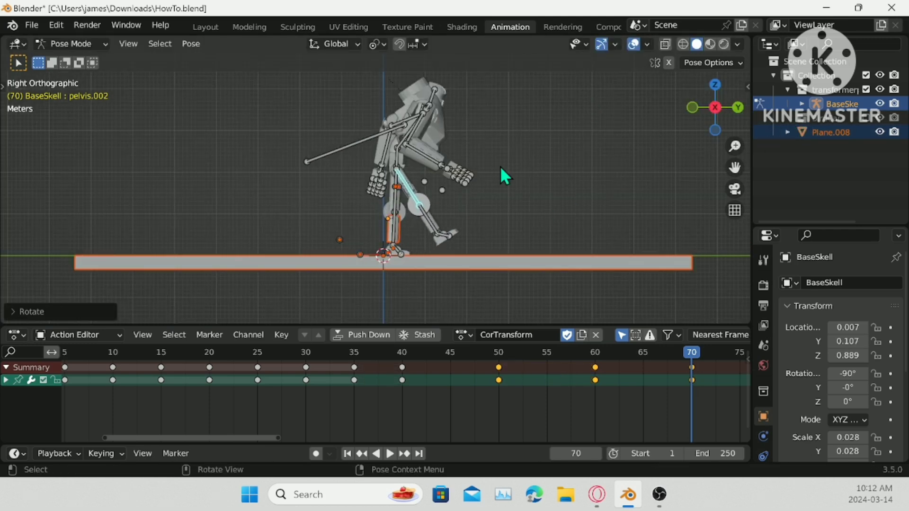
click(430, 222)
key(r)
click(440, 237)
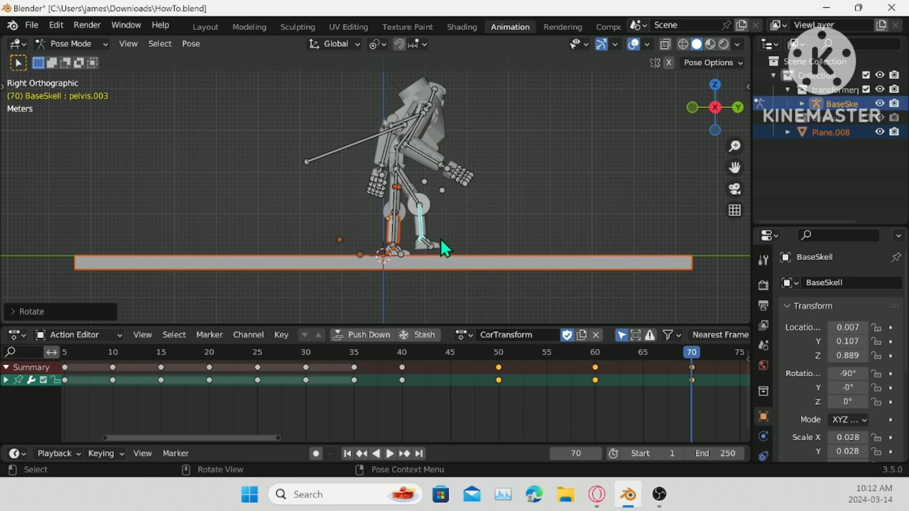
- Rotate the other thigh bone pelvis.006 backward and bend its shin bone pelvis.007 further back for a walking stride
key(r)
click(396, 228)
click(371, 221)
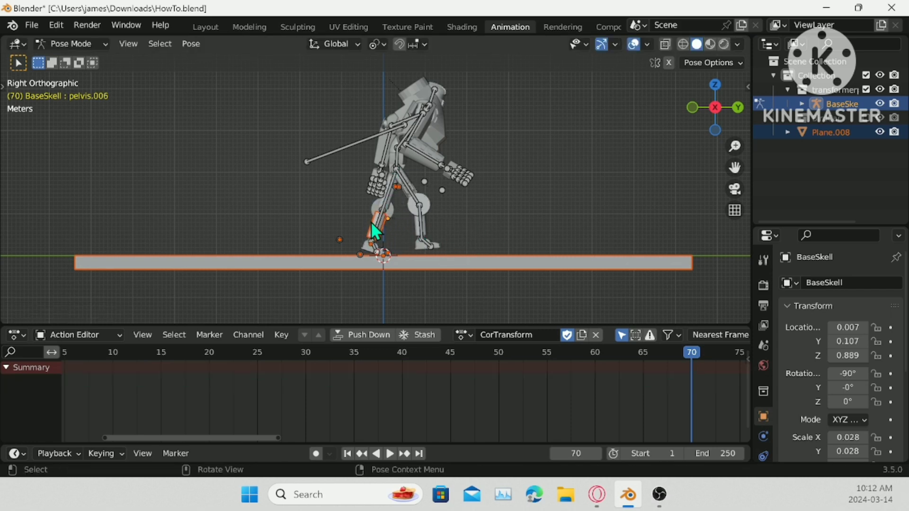
click(371, 222)
key(r)
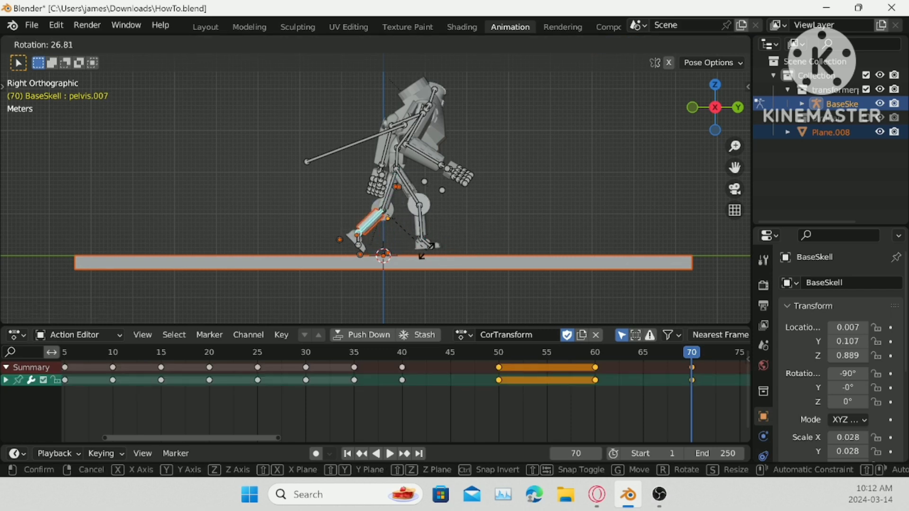
click(409, 213)
- Lower the pelvis bone about 0.22 m along Z so the front foot reaches the ground
click(400, 158)
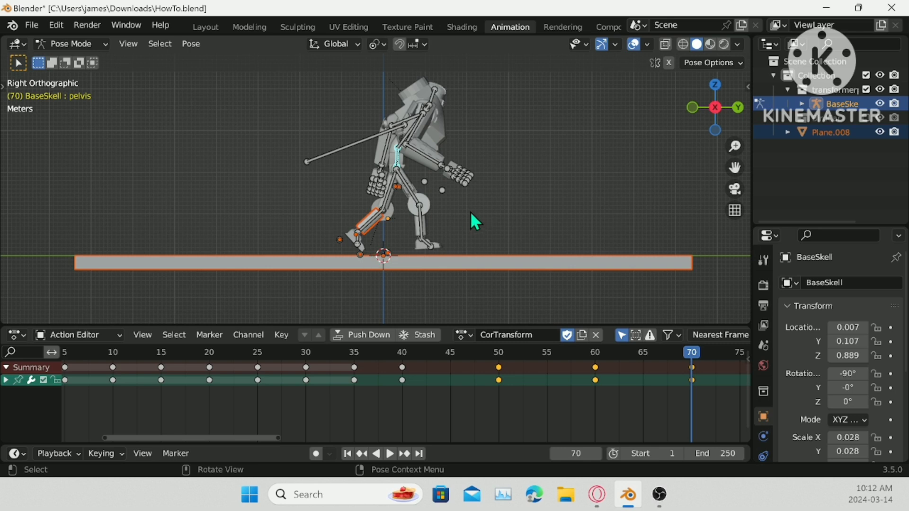
key(g)
key(z)
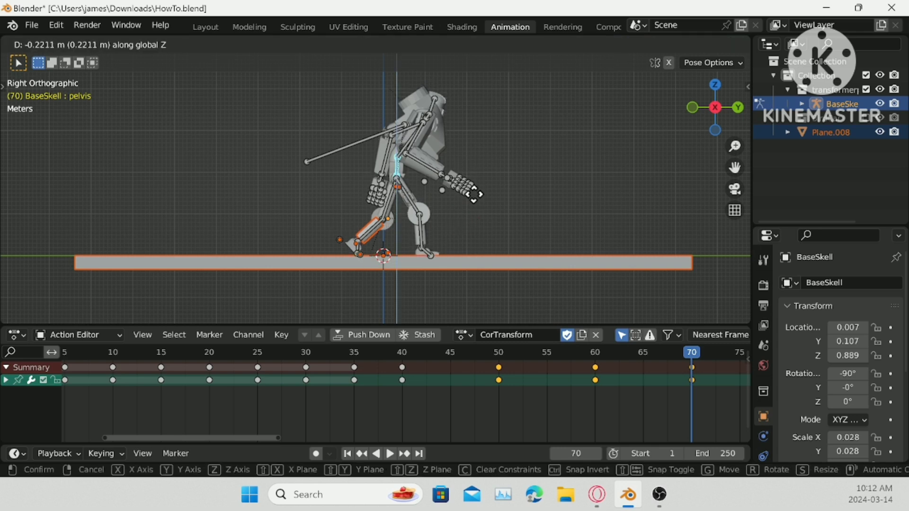
click(478, 191)
- Twist the torso with Bone.003 to suit the stride, and rotate head bone Bone.005 to face forward
middle_drag(567, 161, 376, 168)
click(289, 146)
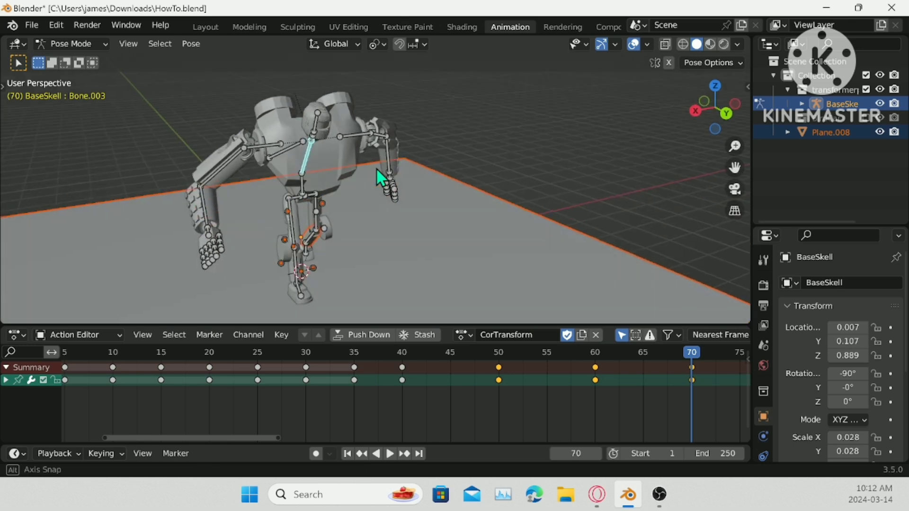
key(r)
click(442, 192)
middle_drag(440, 203, 371, 187)
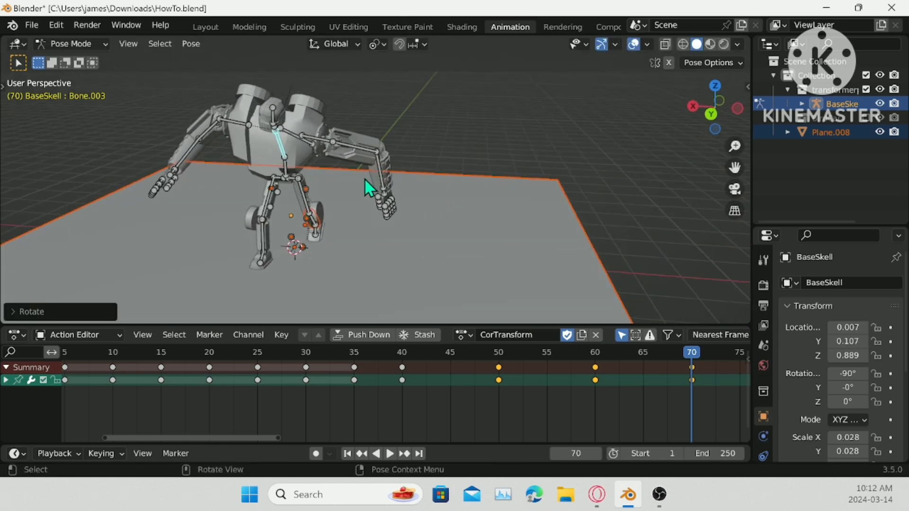
click(274, 122)
middle_drag(274, 121, 365, 111)
key(r)
click(424, 98)
- Select all bones and insert a keyframe for the walking pose at frame 70
key(a)
right_click(480, 111)
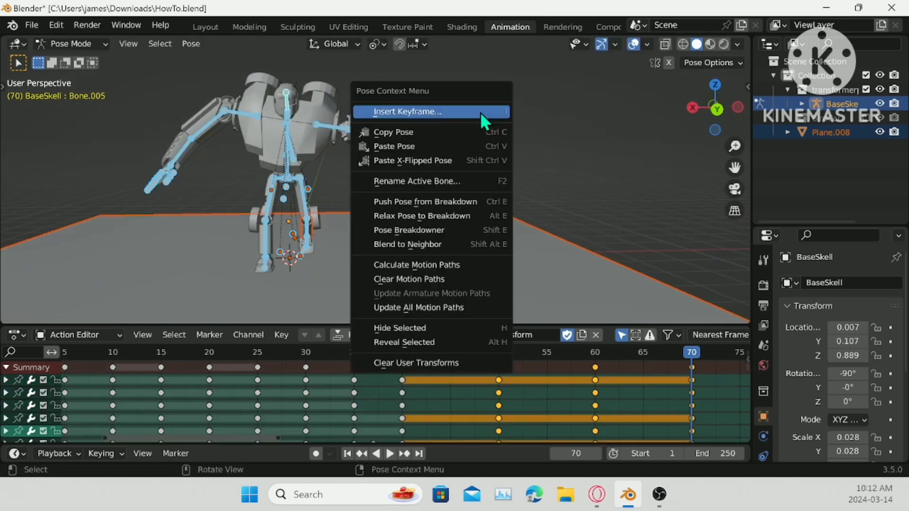
click(480, 112)
click(480, 112)
- Compare frames 65 and 70, and move the two stray collapsed bones beside the legs into the thigh at frame 70
middle_drag(508, 167, 573, 231)
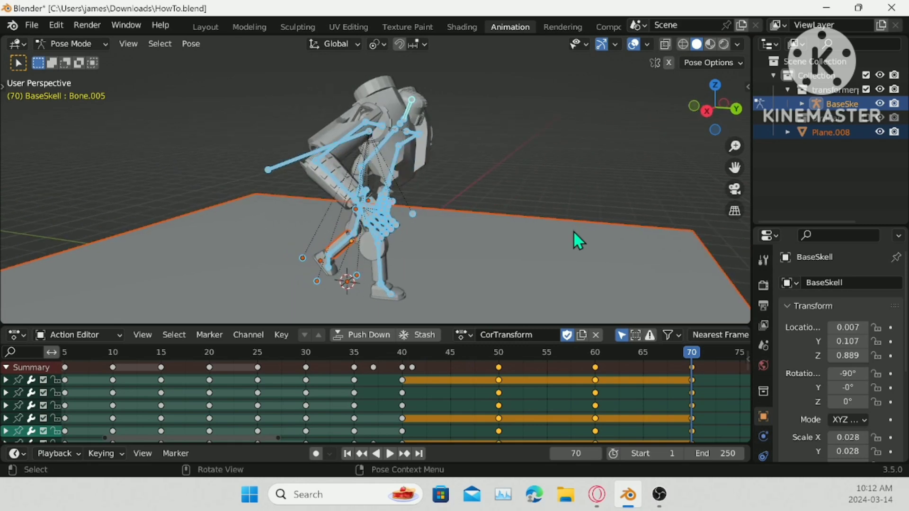
drag(674, 351, 646, 355)
middle_drag(566, 275, 450, 242)
scroll(349, 212, up, 4)
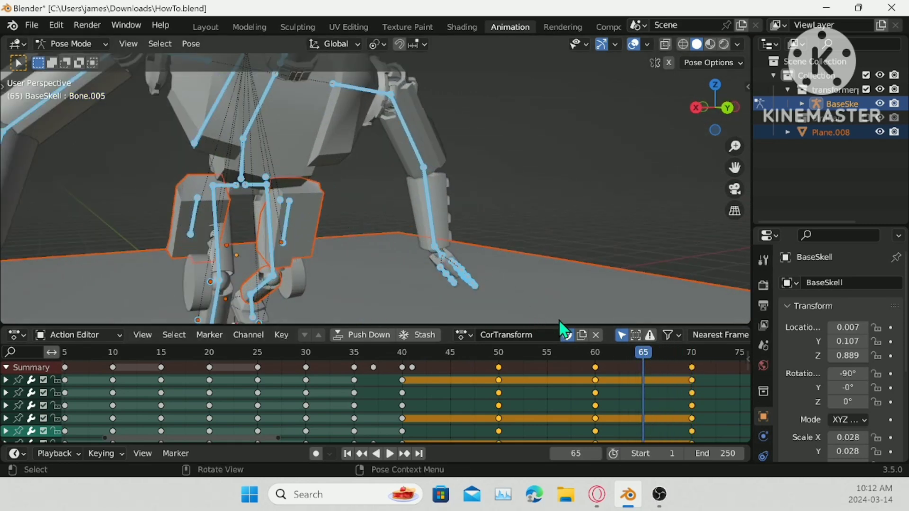
drag(640, 356, 692, 363)
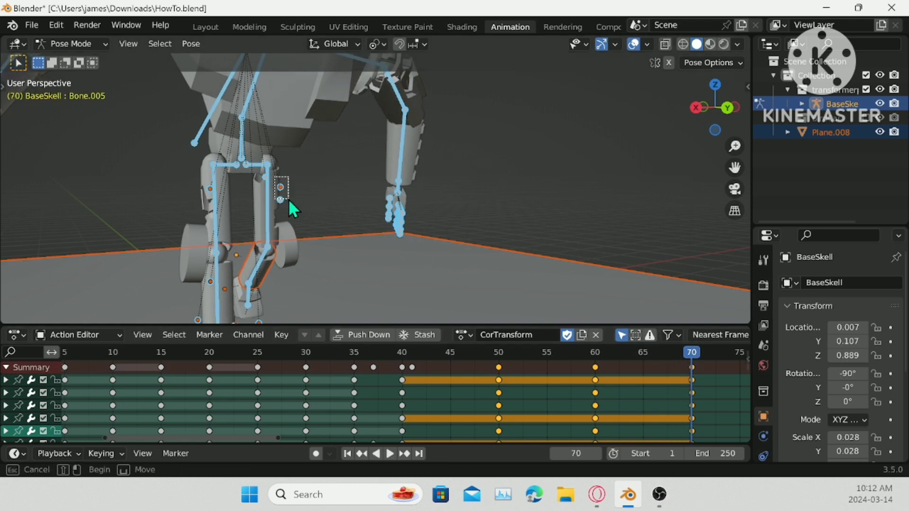
click(332, 197)
middle_drag(339, 203, 433, 195)
click(208, 194)
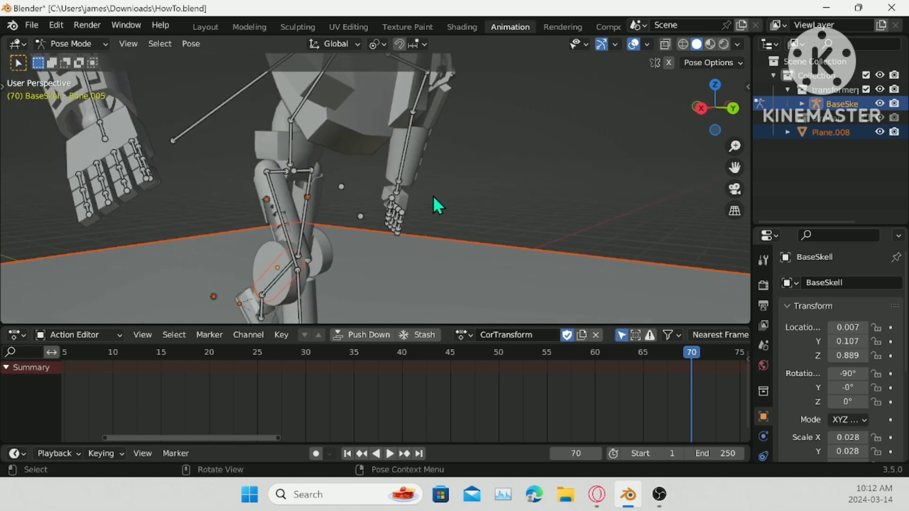
drag(336, 180, 377, 228)
middle_drag(383, 229, 452, 205)
key(g)
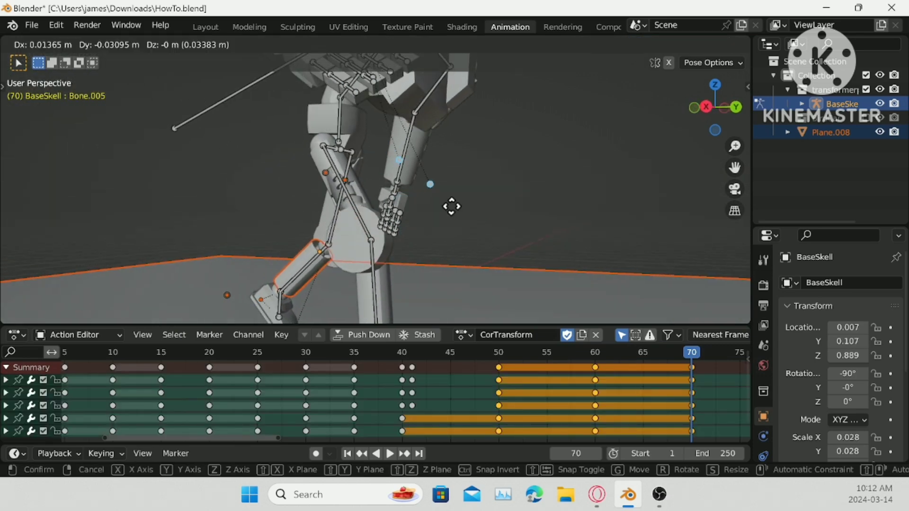
click(391, 221)
middle_drag(390, 219, 297, 211)
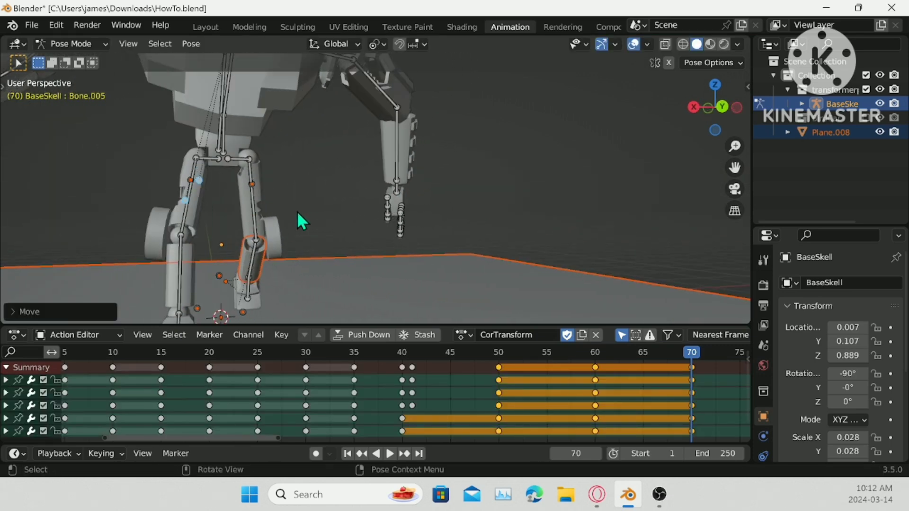
- Select all bones and insert a keyframe at frame 70 for the tucked-in panel bones
key(a)
key(i)
click(526, 166)
- Scrub the animation back to frame 0 and set the scene's end frame to 70
scroll(654, 320, down, 3)
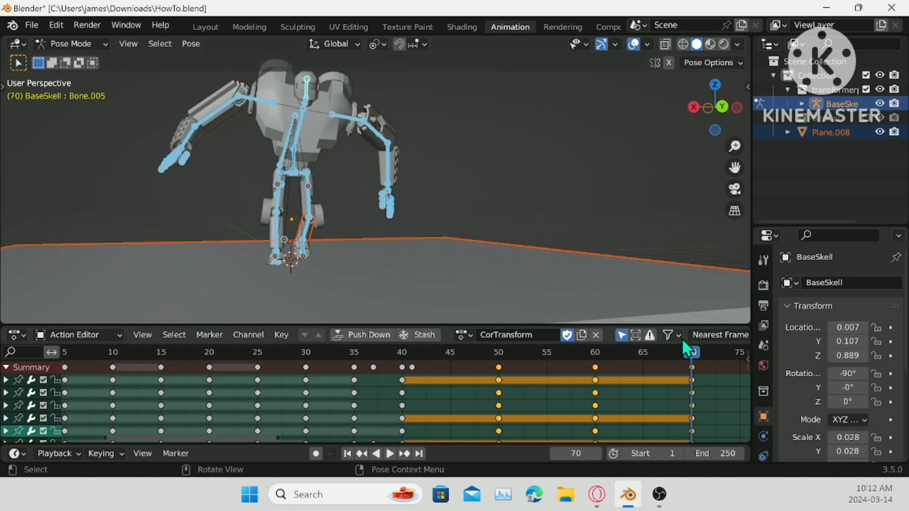
drag(681, 352, 489, 385)
scroll(664, 381, down, 5)
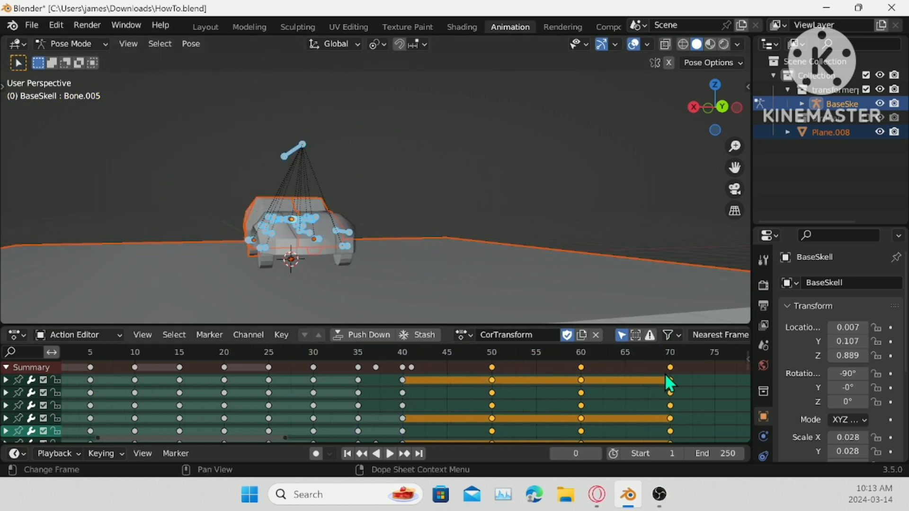
click(720, 454)
text(70)
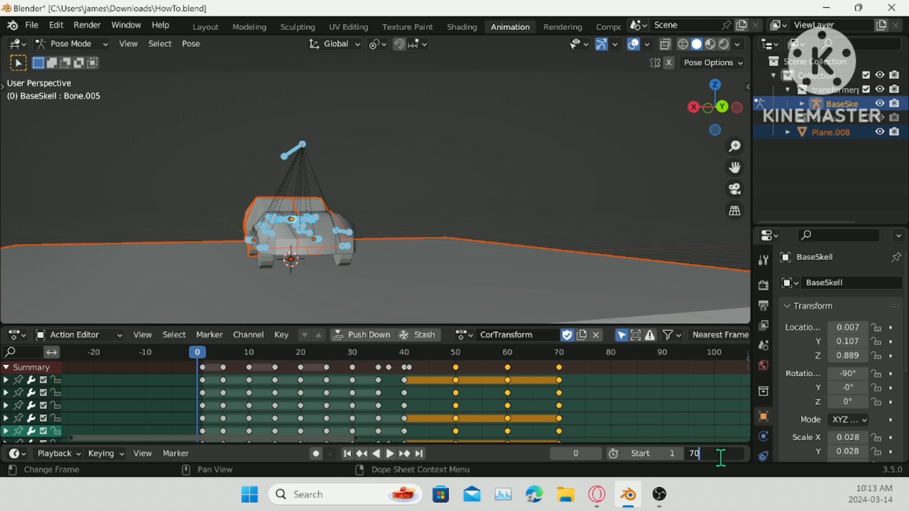
key(Return)
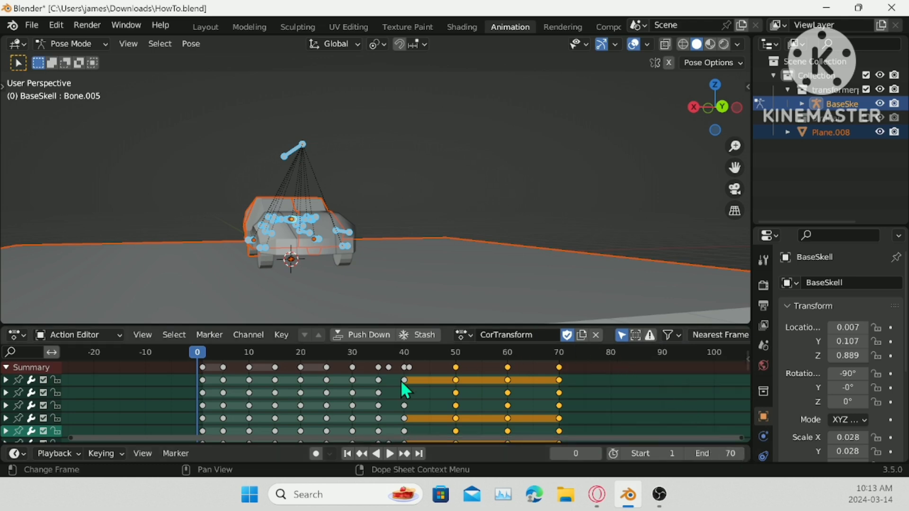
- Play the transformation with viewport overlays hidden, stop at frame 60 and show the overlays again
key(space)
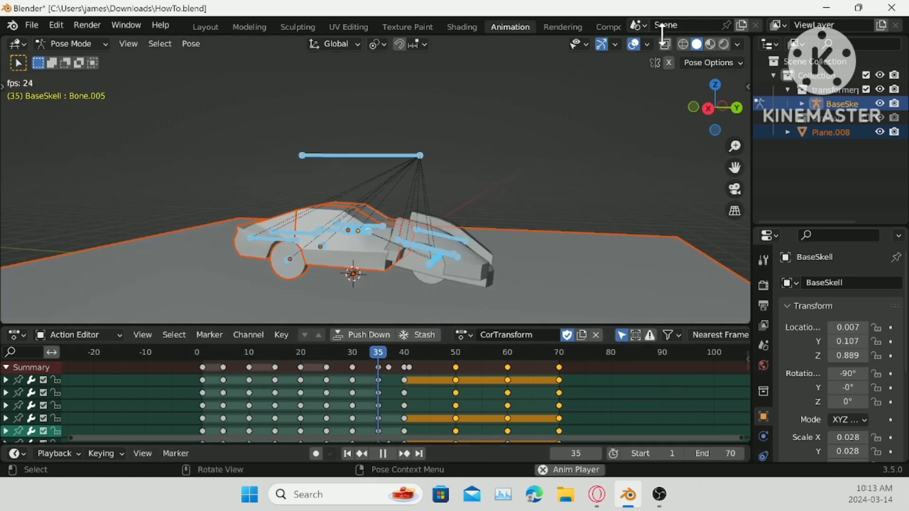
click(631, 46)
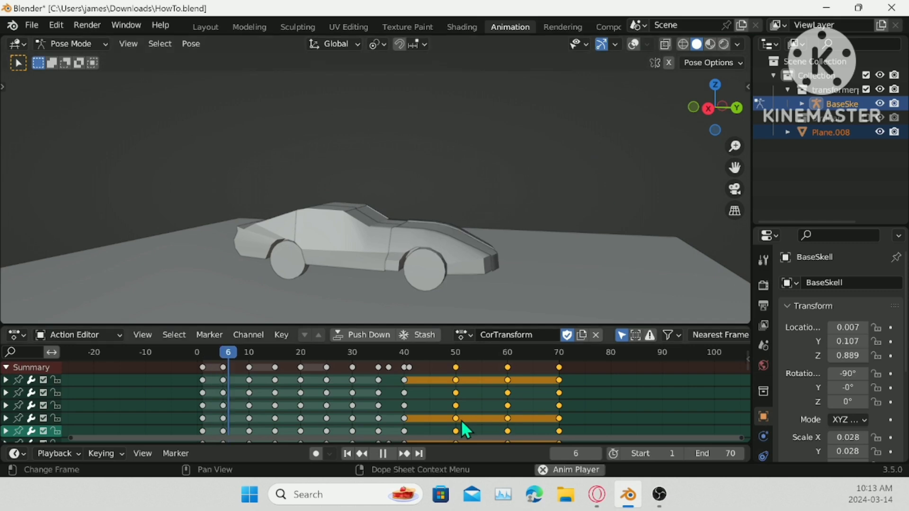
drag(485, 353, 507, 359)
key(space)
click(633, 45)
- Scale down panel bone pelvis.018 at frame 60 so its body panel shrinks
scroll(421, 214, up, 5)
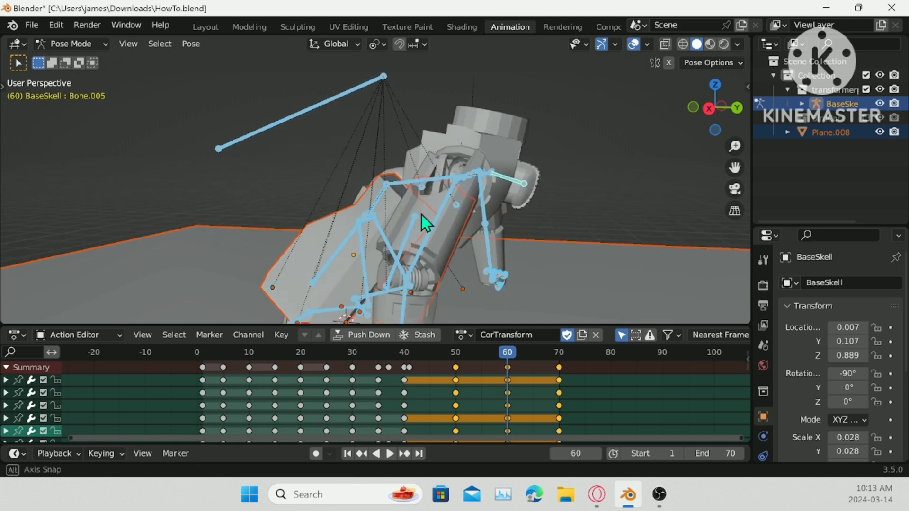
click(457, 202)
key(s)
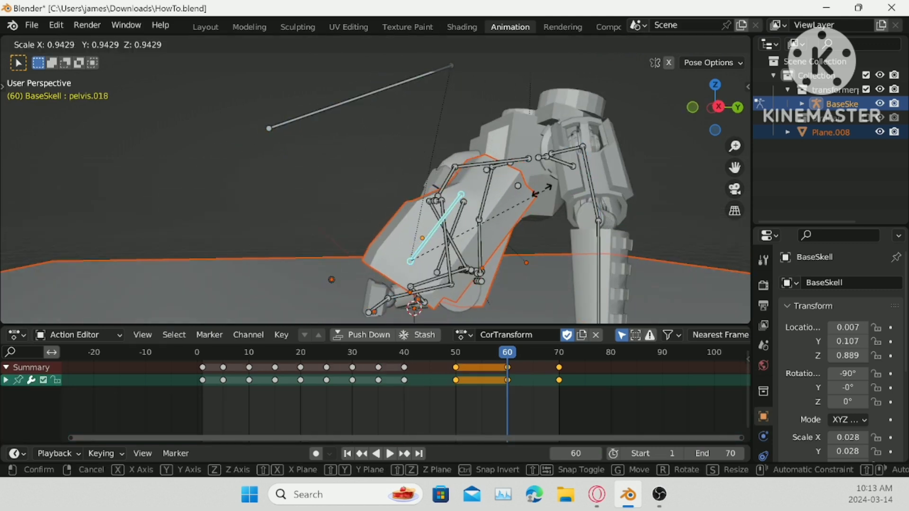
click(489, 203)
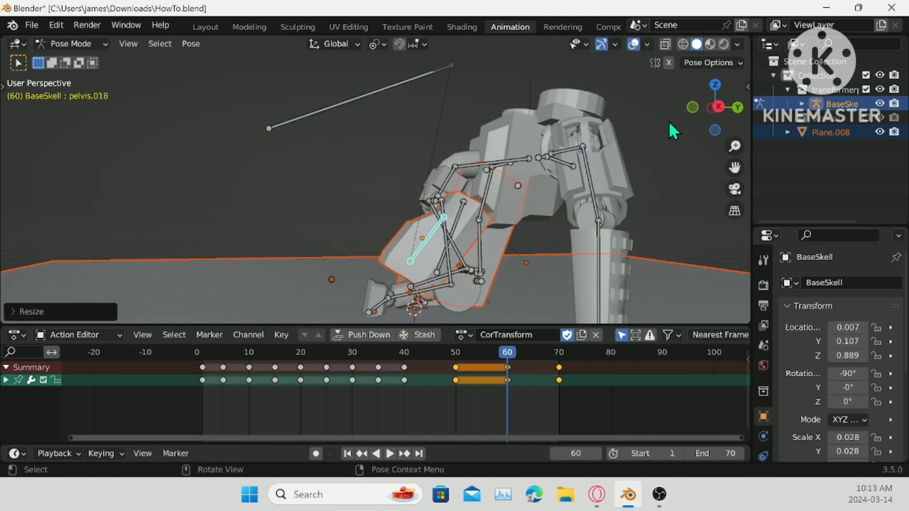
- Rotate pelvis.018 nearly upright in the right side view, move it against the body and keyframe it at frame 60
click(718, 107)
key(r)
click(442, 111)
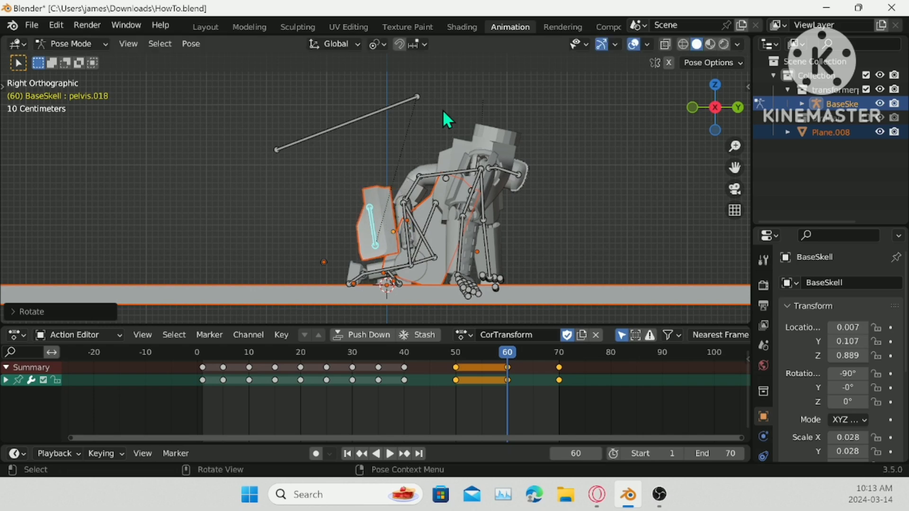
key(g)
click(474, 137)
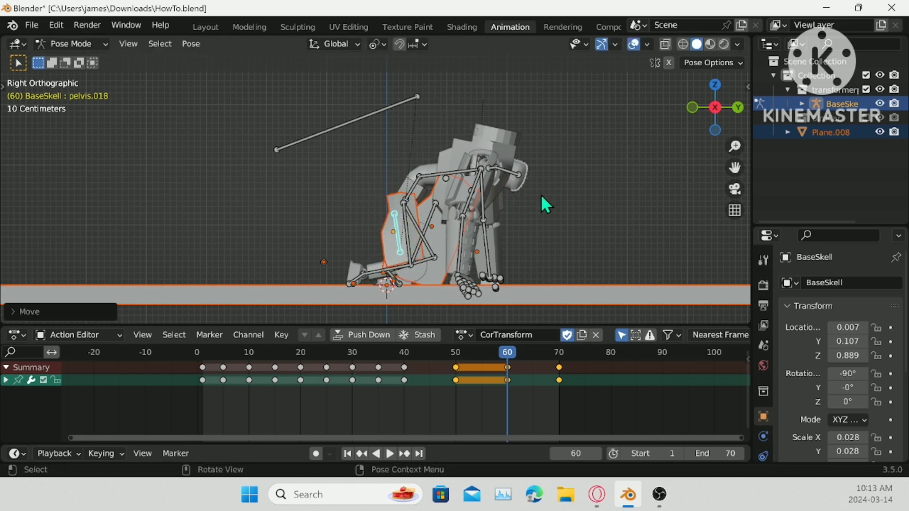
key(i)
click(541, 194)
- Rotate panel bone pelvis.017 in the left side view at frame 60 and scale it down to shrink its body panel
middle_drag(298, 264, 470, 239)
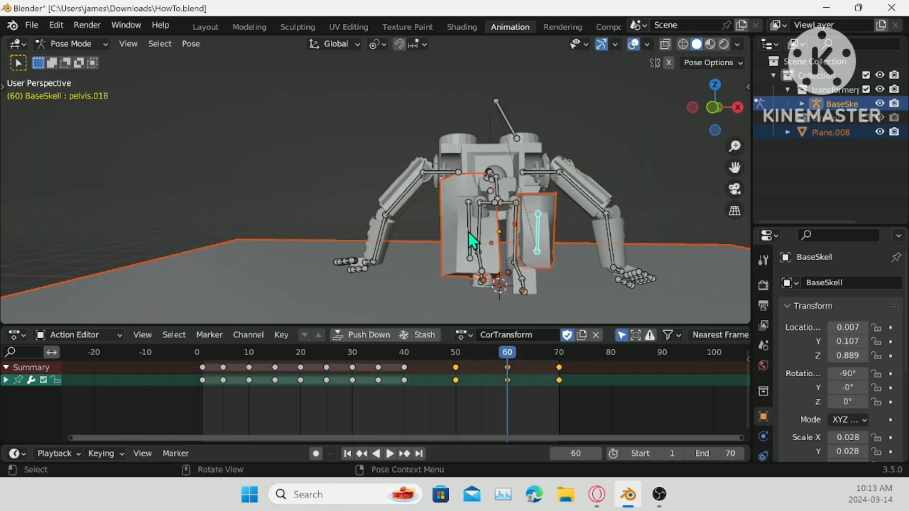
click(469, 238)
click(692, 107)
key(r)
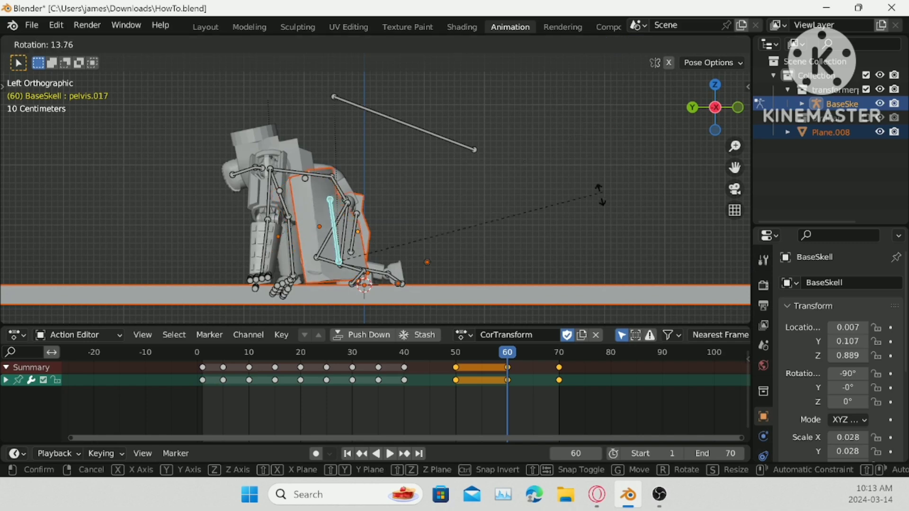
click(523, 303)
key(s)
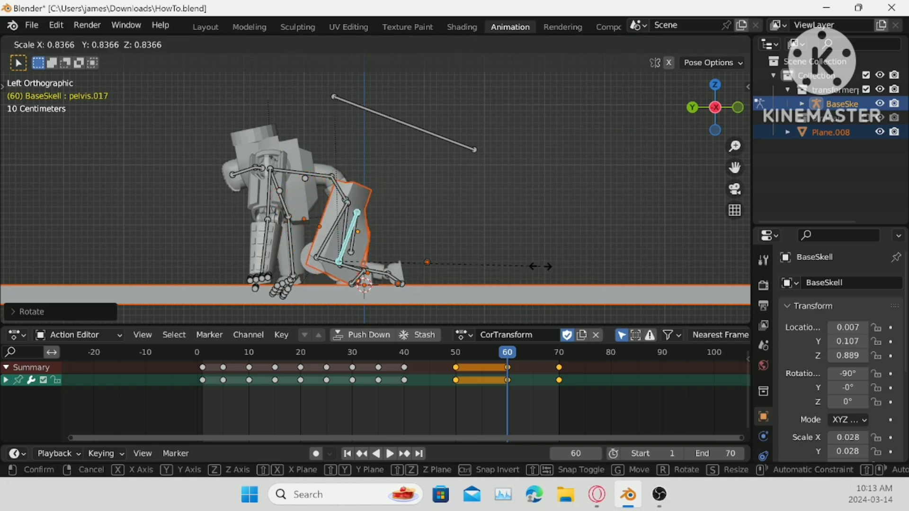
click(514, 258)
- Move pelvis.017 against the robot's body and insert a keyframe for it at frame 60
key(g)
click(525, 213)
right_click(532, 179)
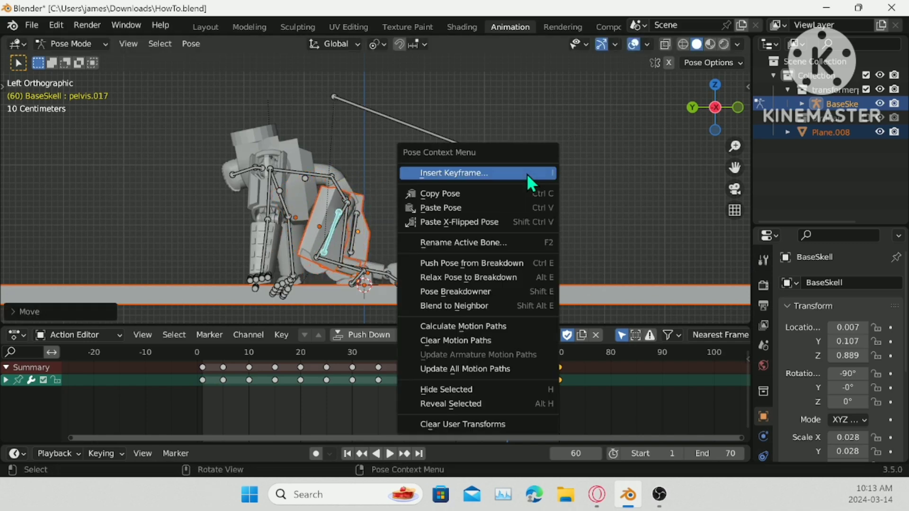
click(532, 179)
- Hide the viewport overlays and play the transformation from the start to check the repositioned panels
middle_drag(530, 183, 729, 146)
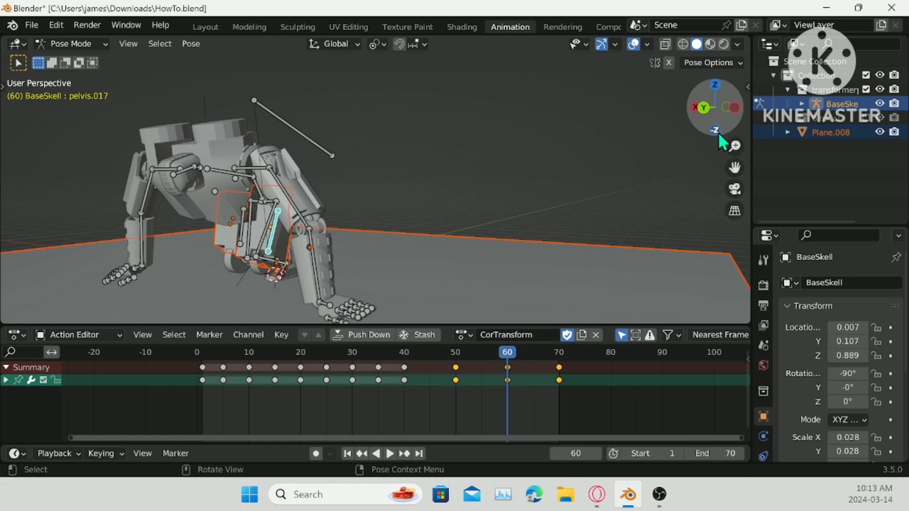
scroll(640, 152, down, 3)
middle_drag(640, 152, 634, 53)
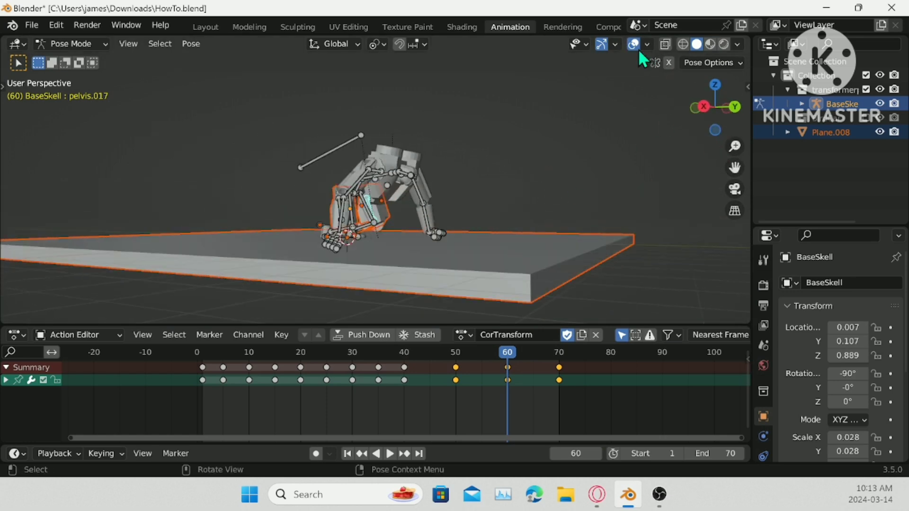
click(634, 46)
key(space)
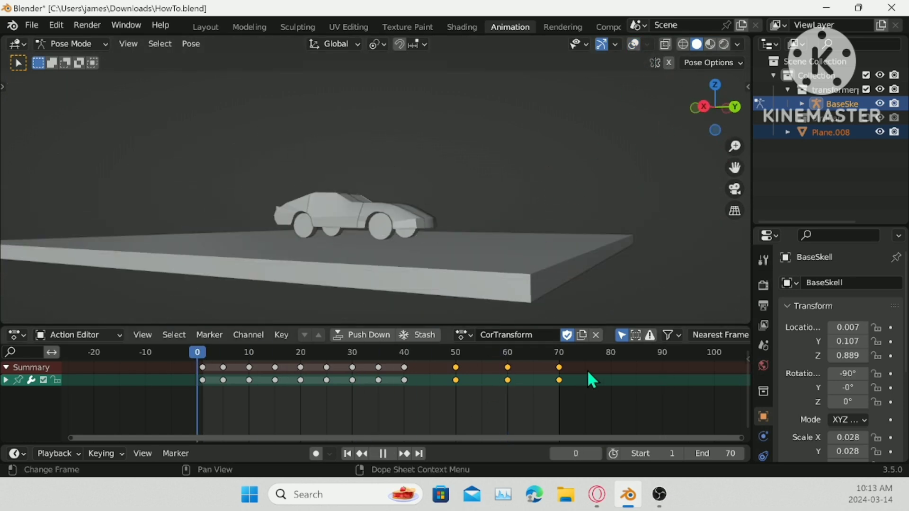
scroll(402, 257, up, 2)
scroll(506, 294, up, 2)
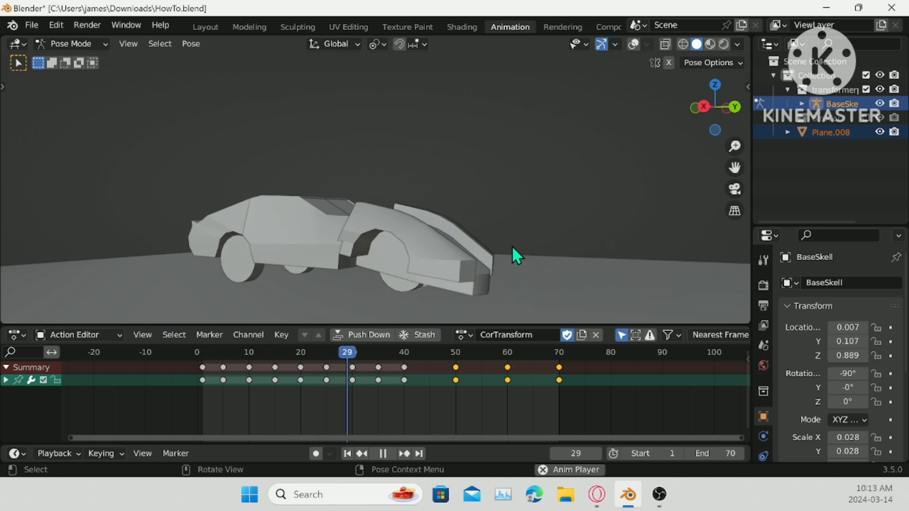
key(space)
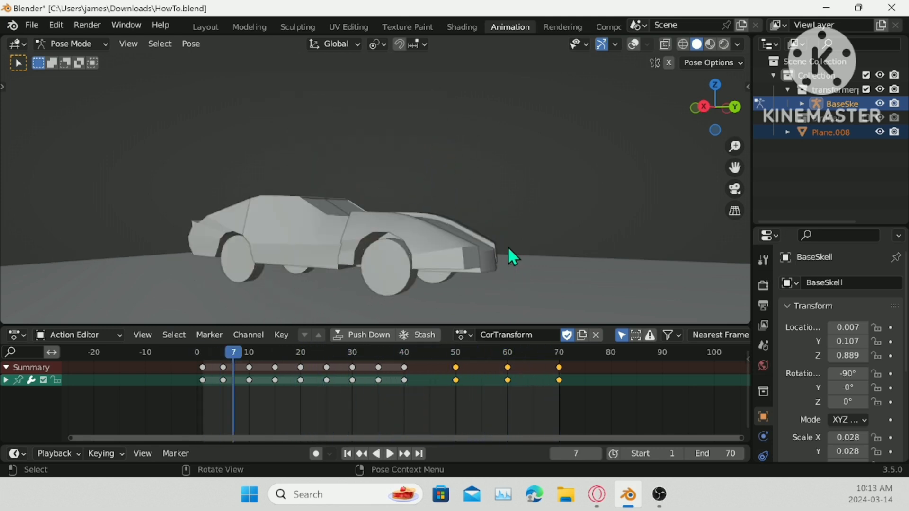
key(space)
- Go to frame 80 and set the scene's end frame to 80
click(559, 352)
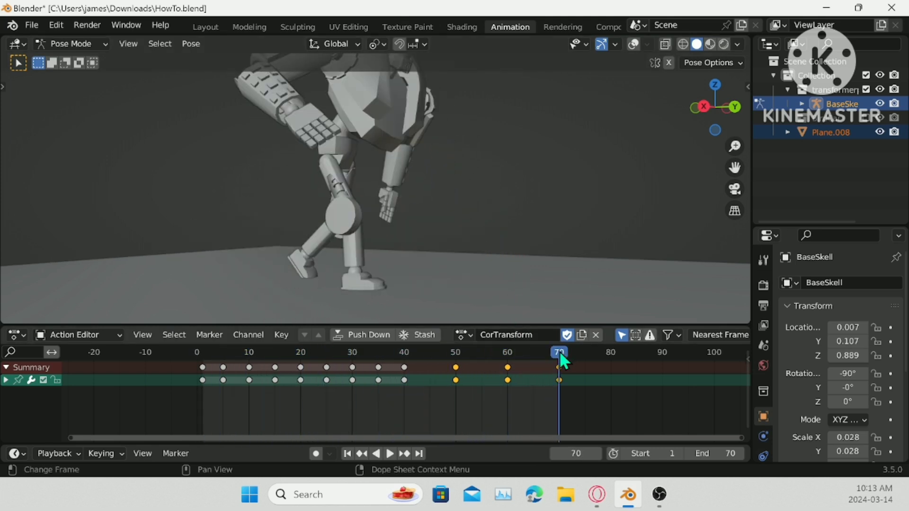
drag(559, 353, 610, 364)
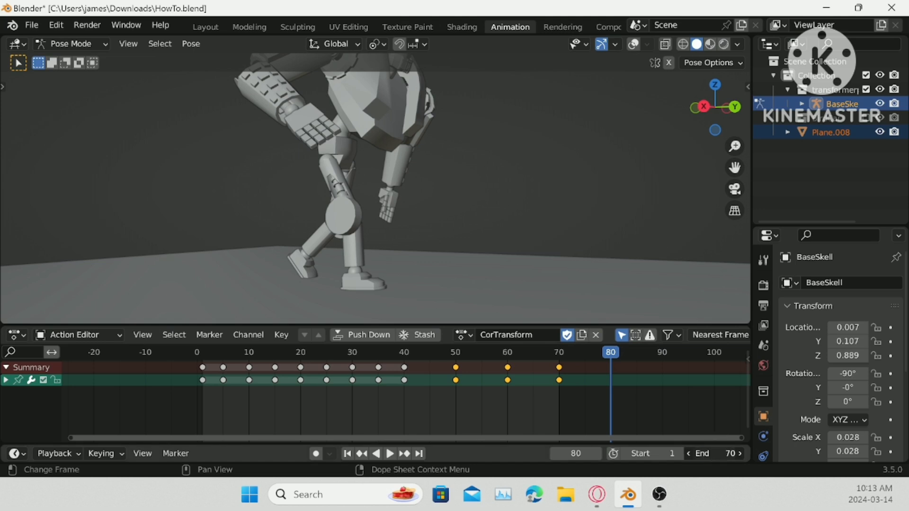
click(718, 453)
text(80)
key(Return)
- Play the extended animation while viewing the robot from the front, and scrub back to frame 0
key(space)
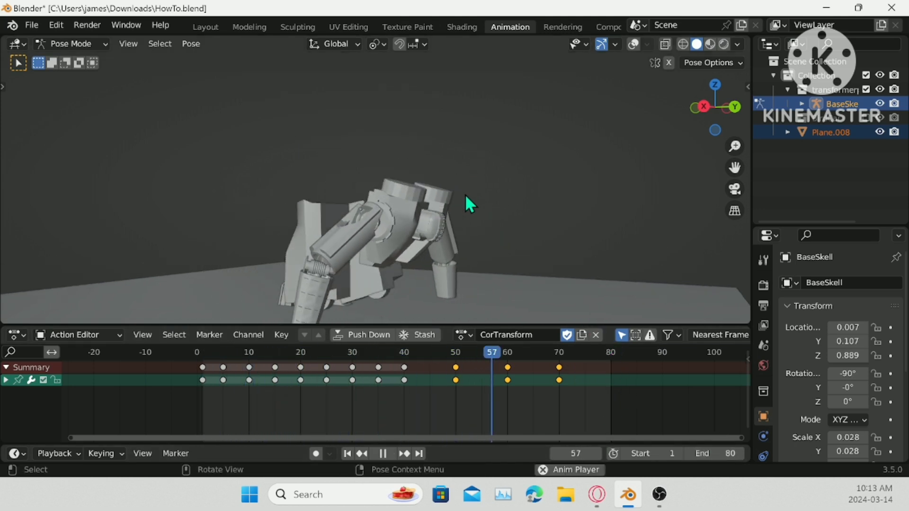
key(space)
middle_drag(523, 195, 447, 197)
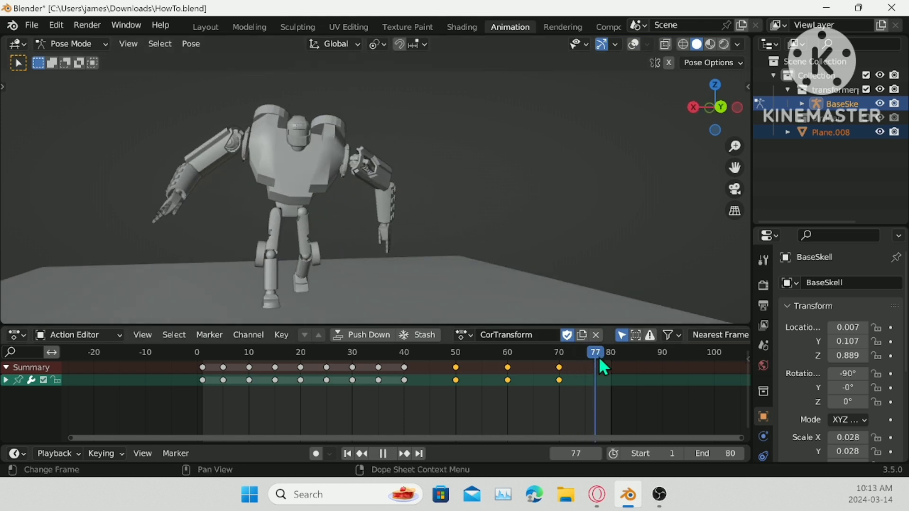
drag(599, 360, 138, 351)
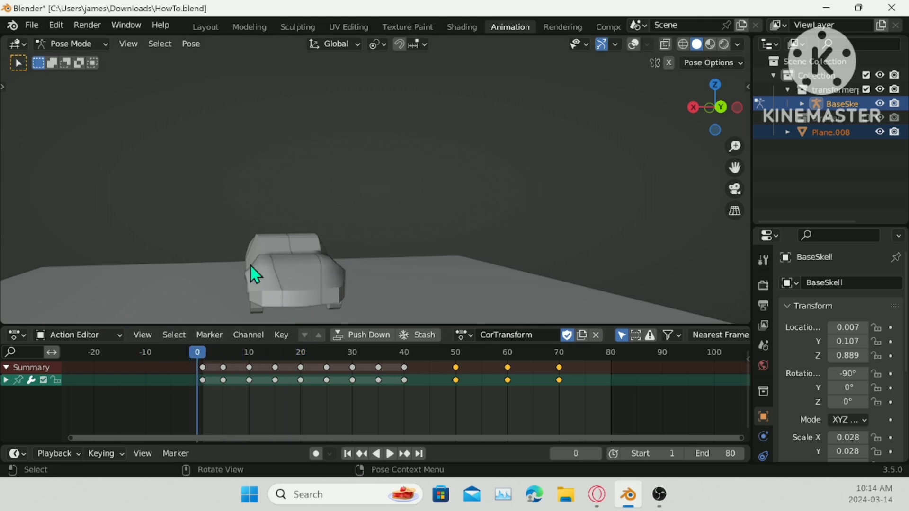
- Save the file and preview the car in Material Preview shading before returning to Solid shading
key(ctrl+s)
click(710, 44)
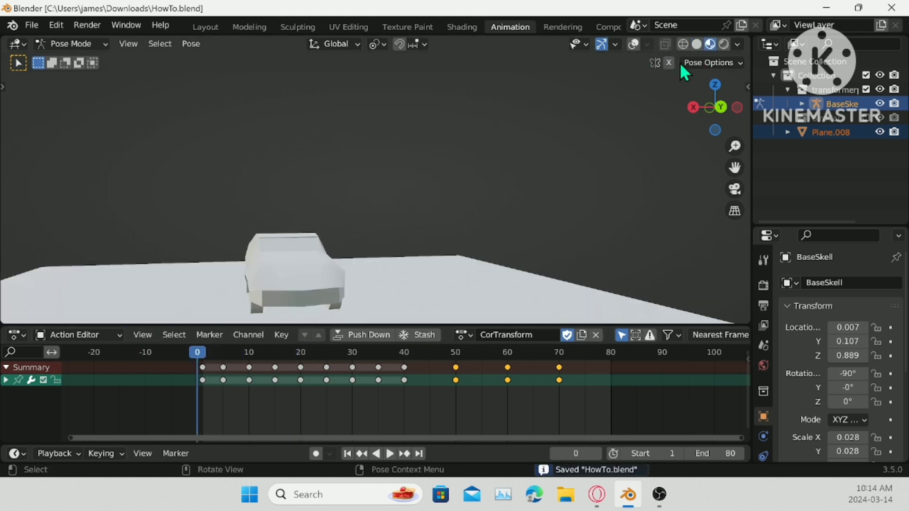
middle_drag(397, 189, 491, 216)
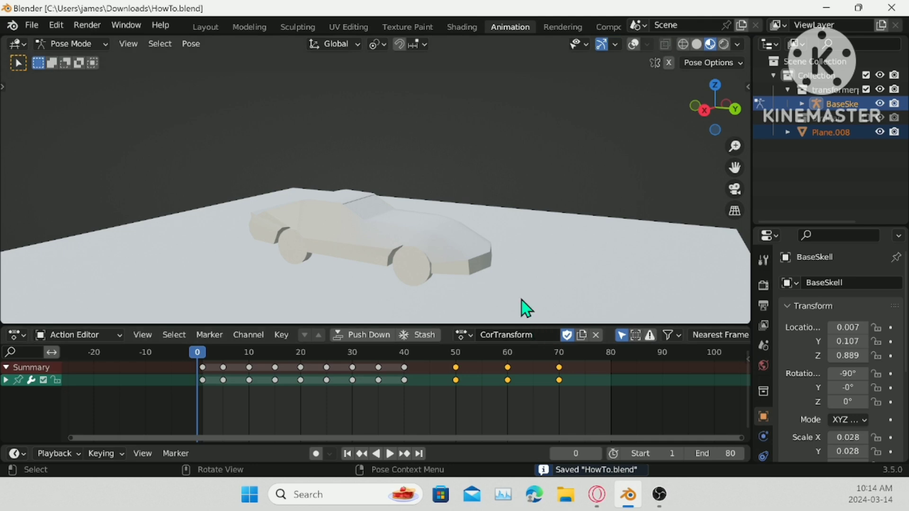
click(697, 45)
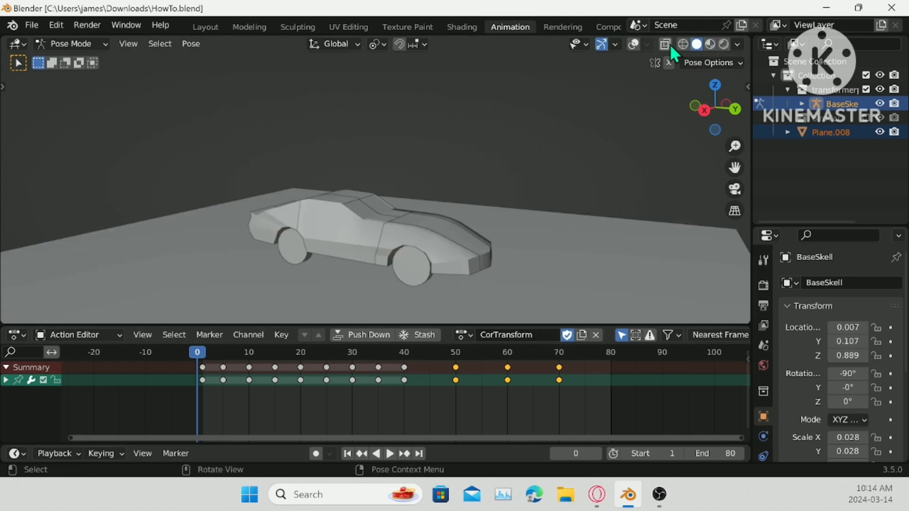
- Show the viewport overlays again and select the car control bone above the vehicle
click(632, 43)
scroll(449, 247, up, 2)
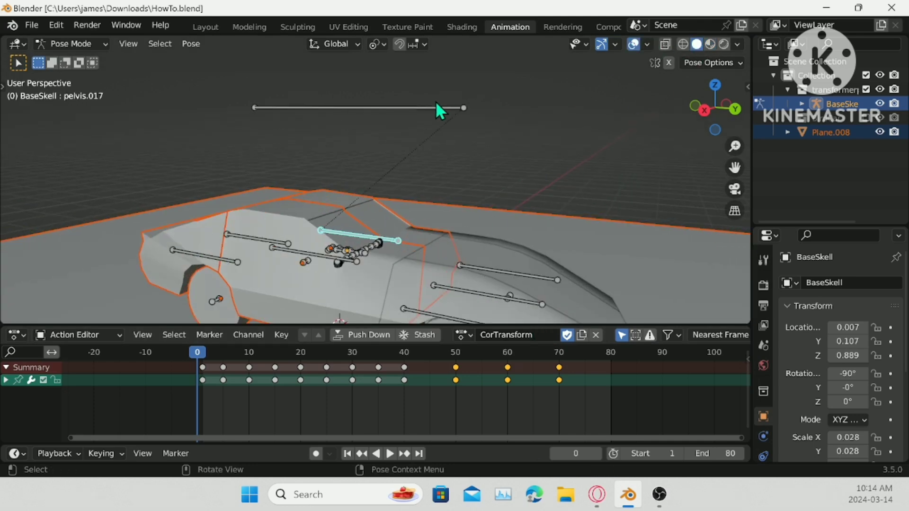
click(438, 109)
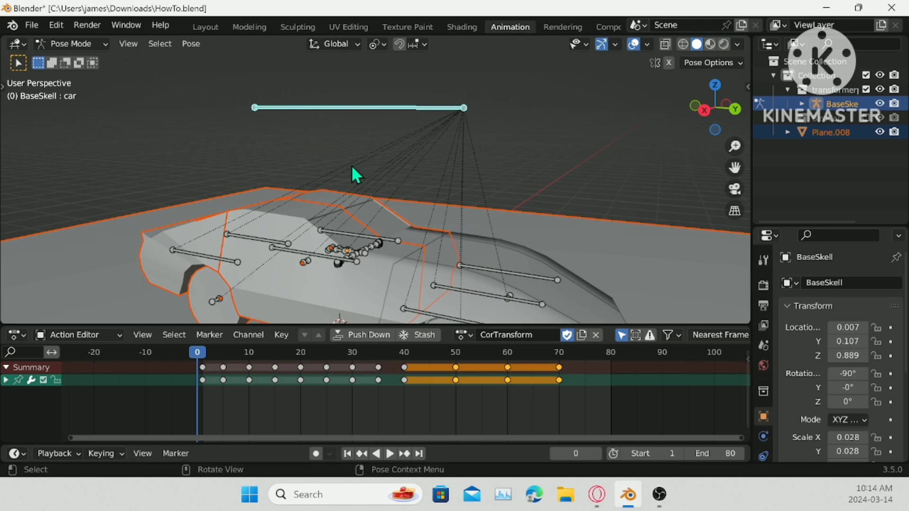
- Switch to Object Mode and add a plain axes empty at the 3D cursor
click(73, 45)
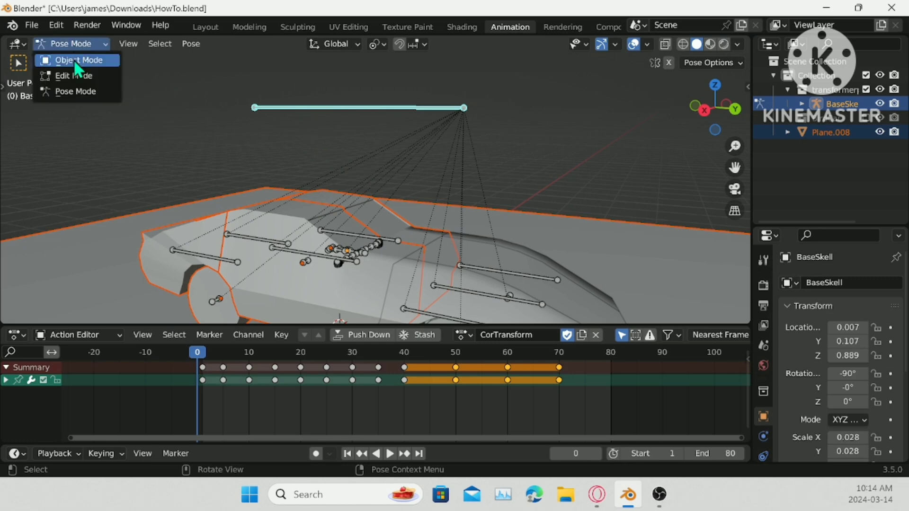
click(73, 59)
click(190, 44)
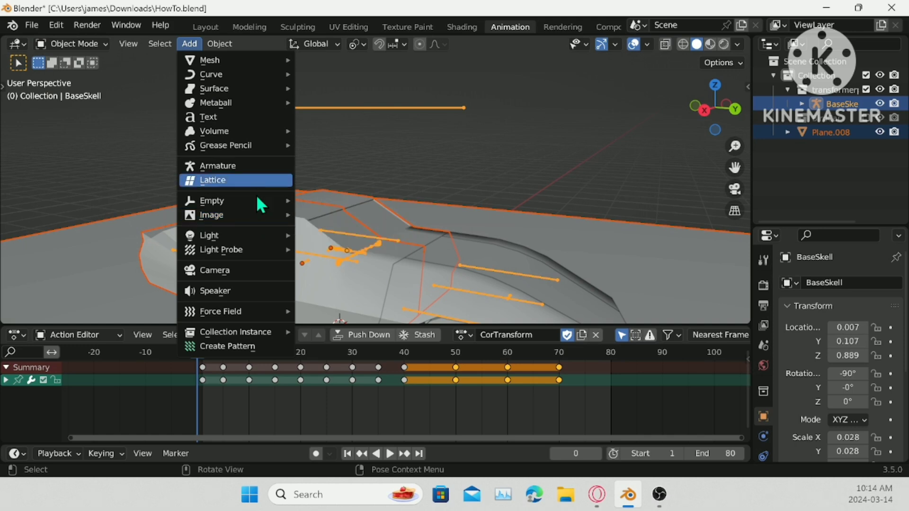
mouse_move(279, 200)
click(328, 201)
scroll(378, 221, down, 4)
- Scale the empty to about 1.064 and raise it about 3.548 m along Z above the car
key(s)
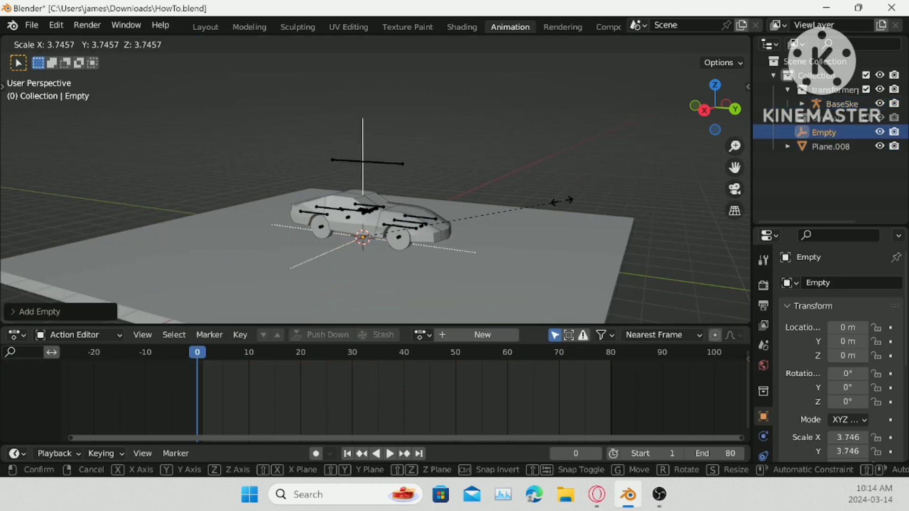
click(420, 223)
key(g)
key(z)
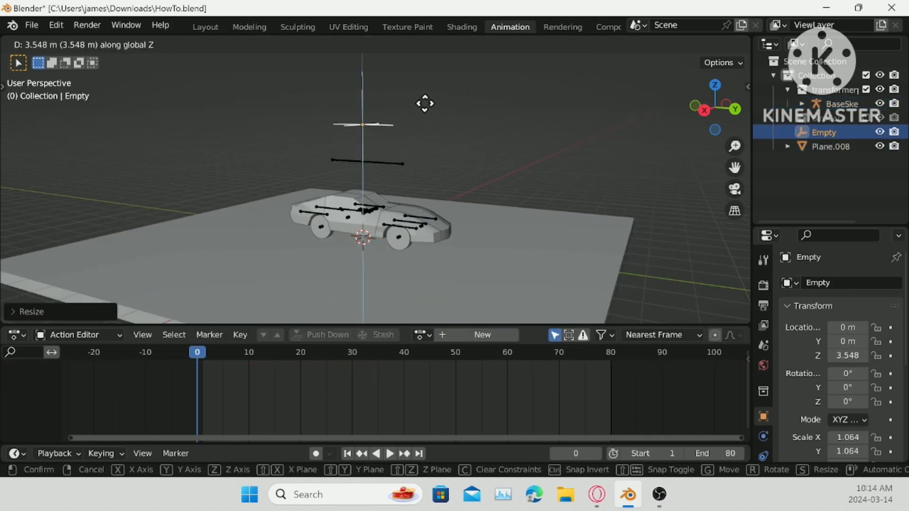
click(424, 101)
scroll(414, 157, up, 4)
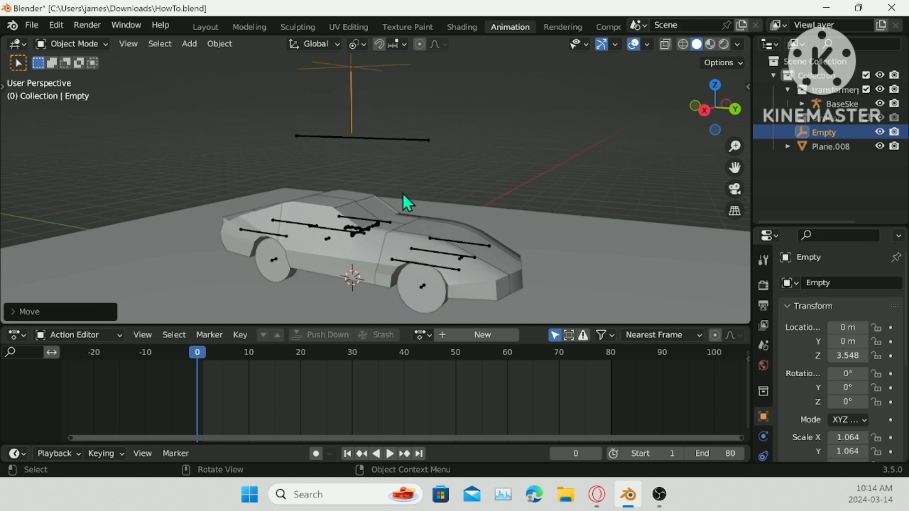
- Select the BaseSkell armature and return it to Pose Mode with the car bone selected
click(408, 226)
click(104, 44)
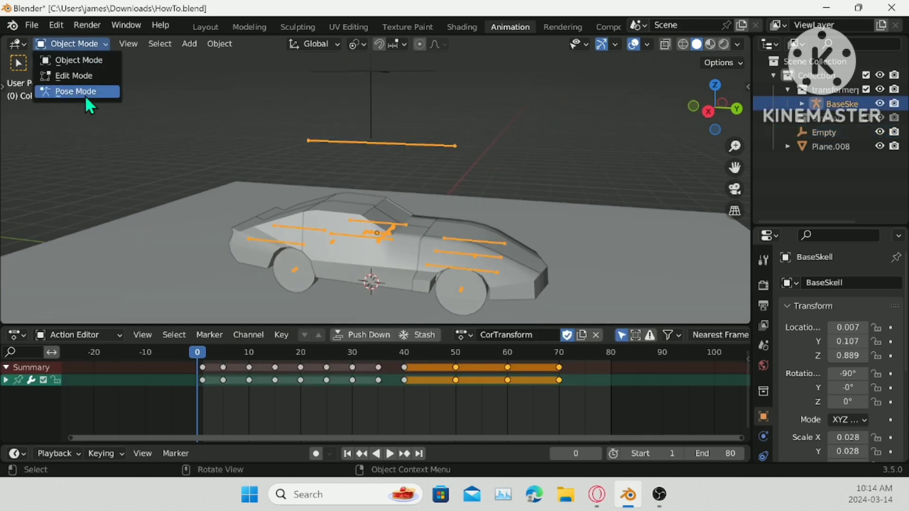
click(86, 91)
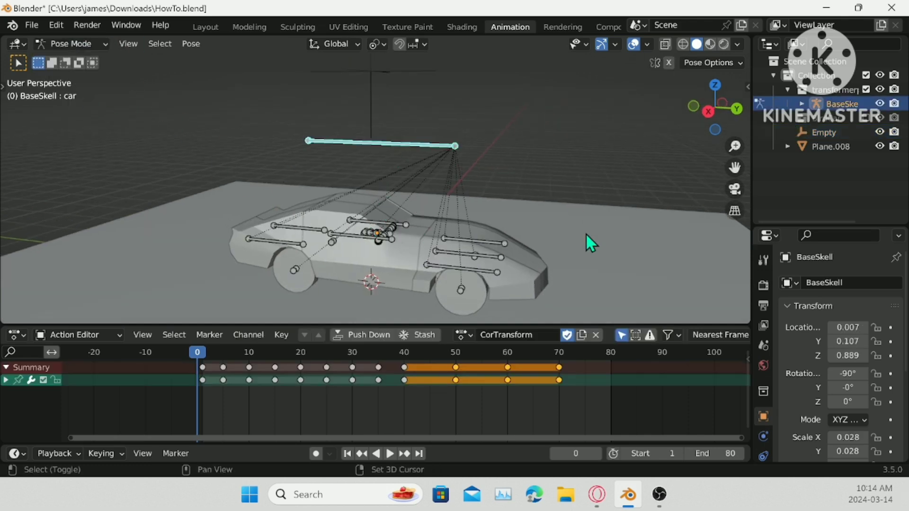
middle_drag(585, 235, 707, 363)
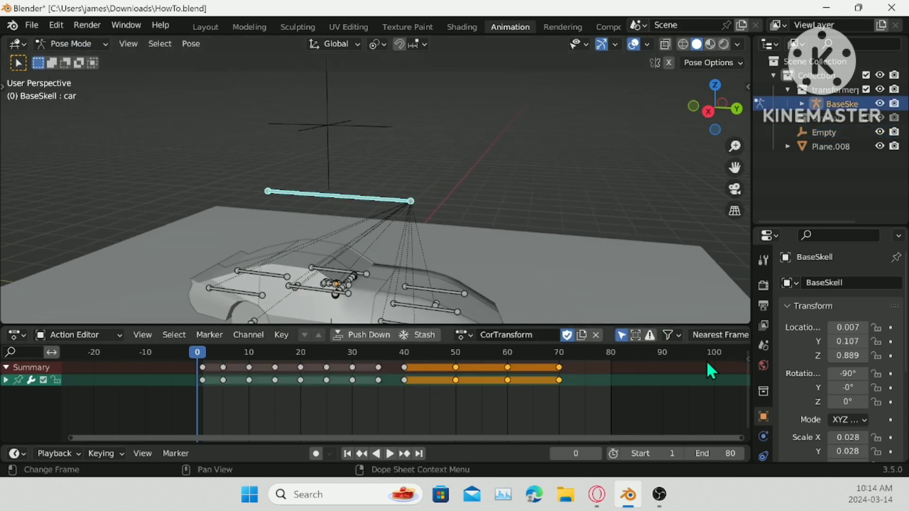
- Unlink the CorTransform action from the armature and switch the Action Editor to a Timeline at frame 1
click(596, 335)
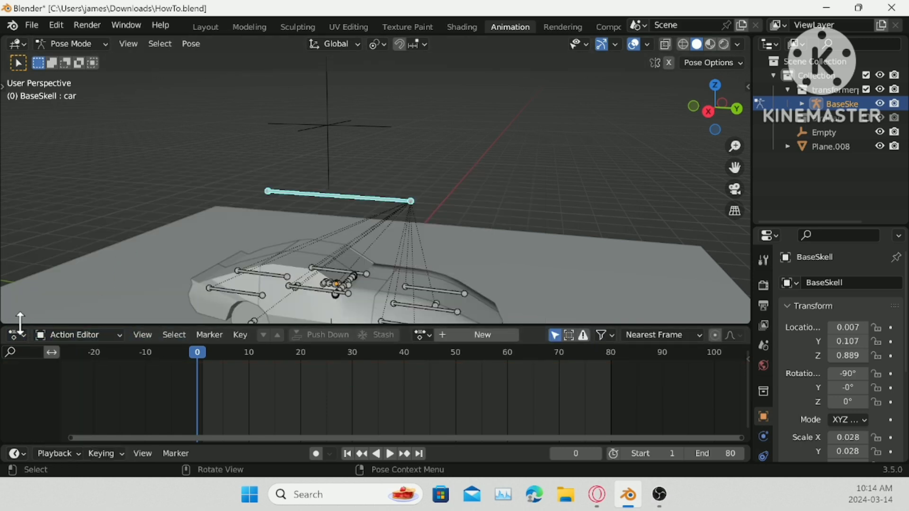
click(17, 335)
click(192, 209)
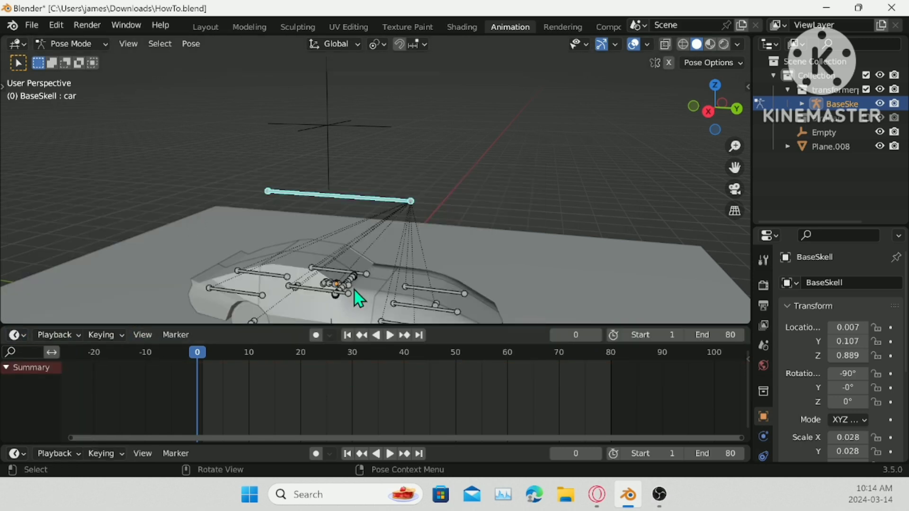
click(201, 353)
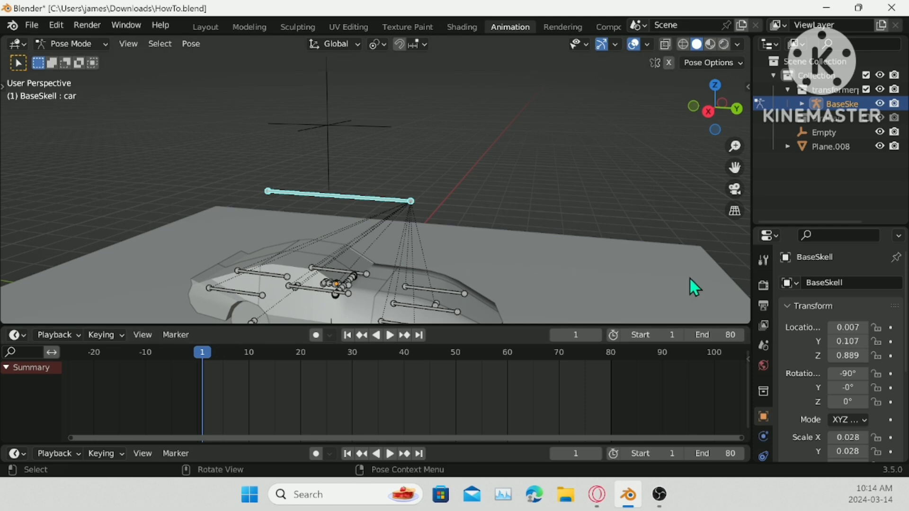
- Try adding an Action bone constraint to the car bone with the BaseSkell armature as its target
scroll(784, 394, down, 3)
scroll(764, 440, down, 2)
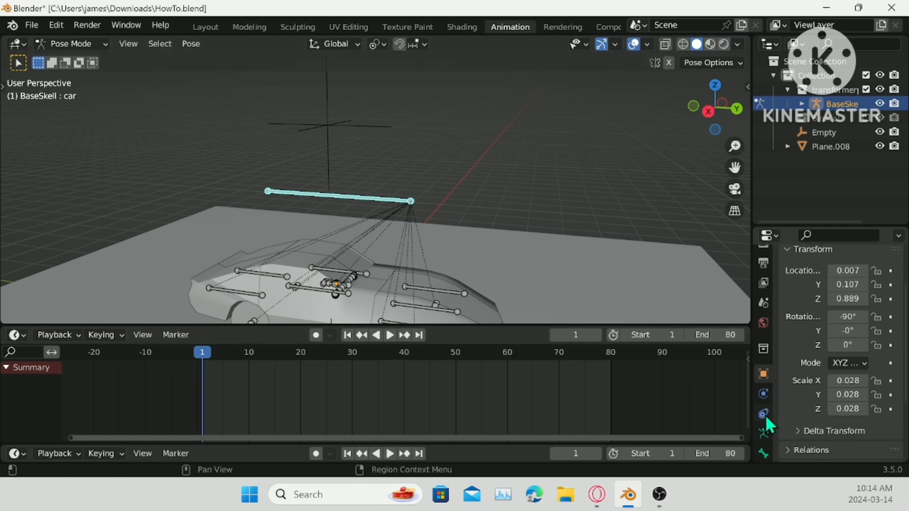
click(763, 453)
scroll(764, 455, down, 3)
click(763, 420)
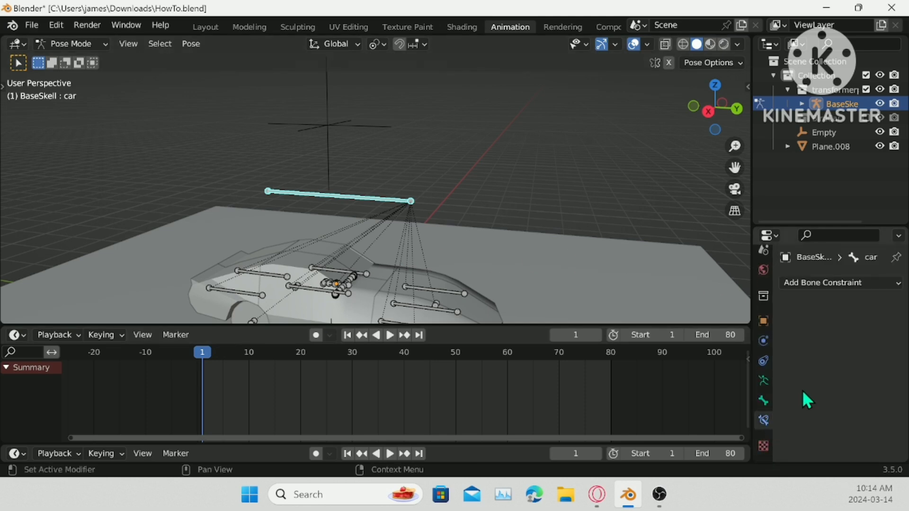
click(866, 281)
click(866, 281)
click(851, 282)
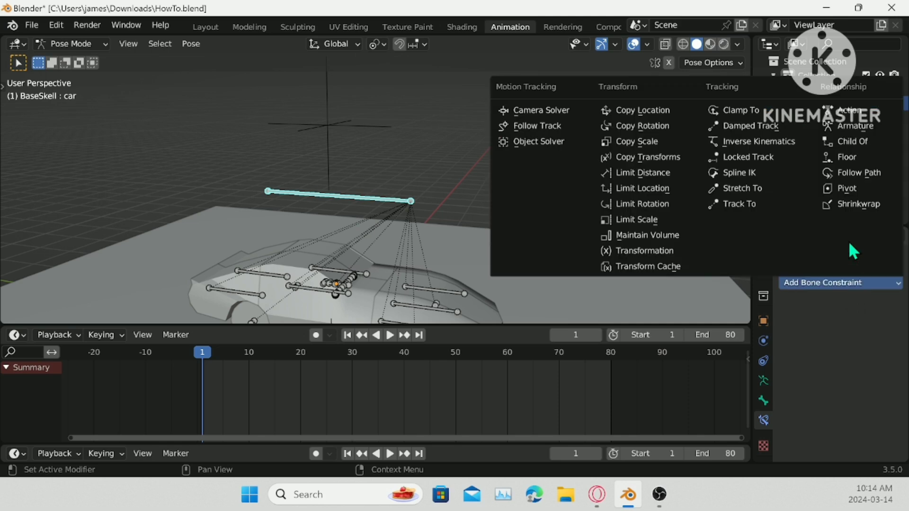
click(846, 112)
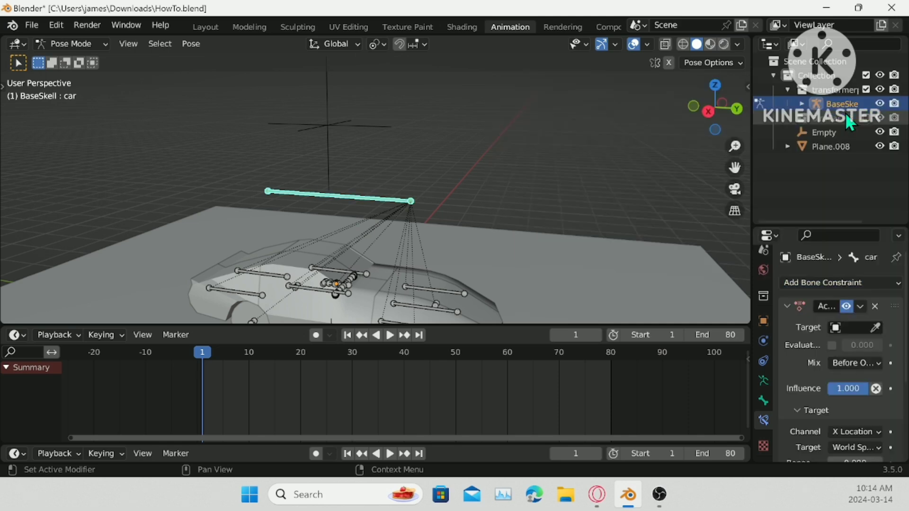
click(876, 328)
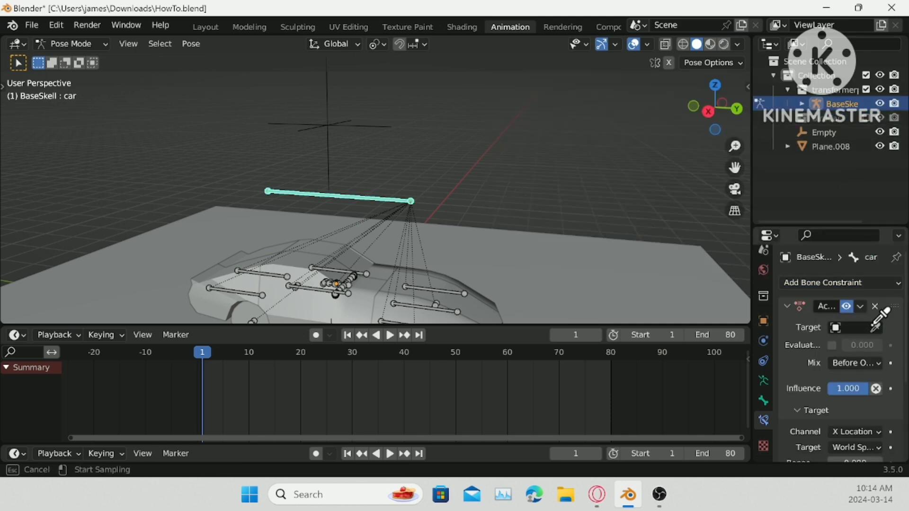
click(386, 198)
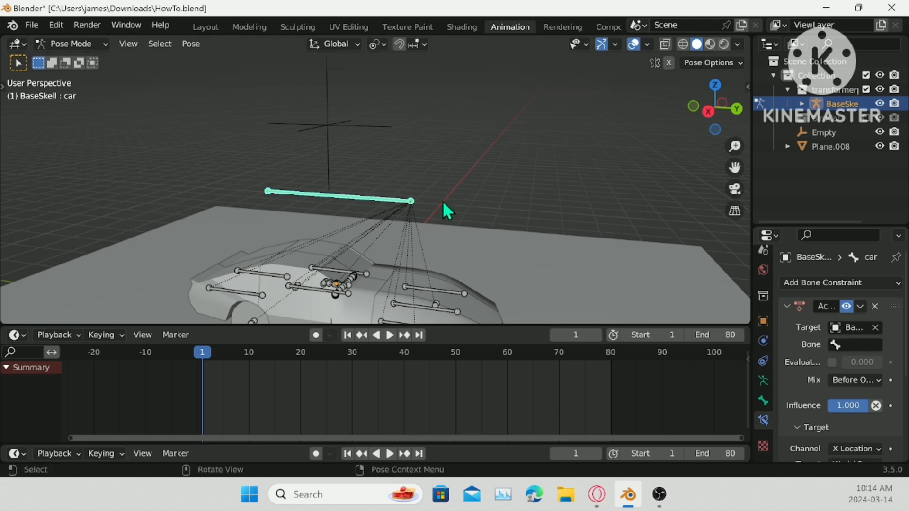
- Clear the BaseSkell target and remove the Action constraint from the car bone
click(875, 329)
click(763, 361)
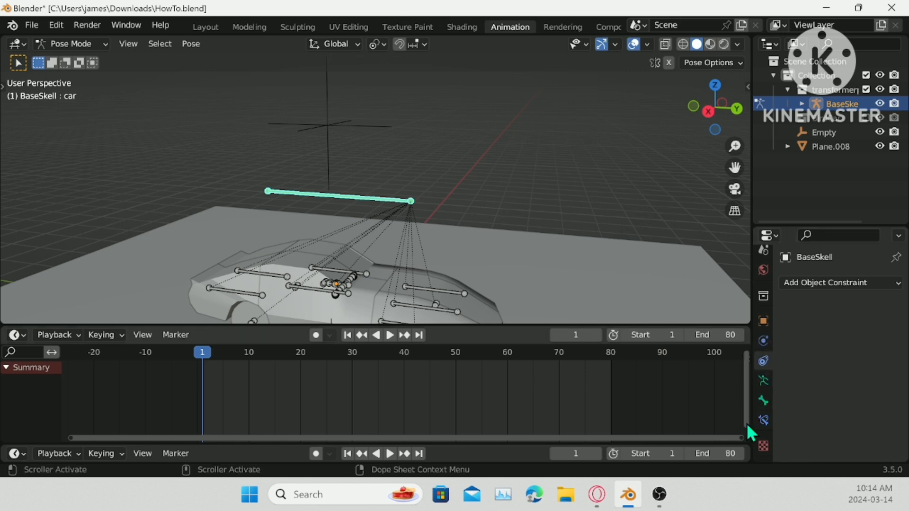
click(770, 421)
click(874, 307)
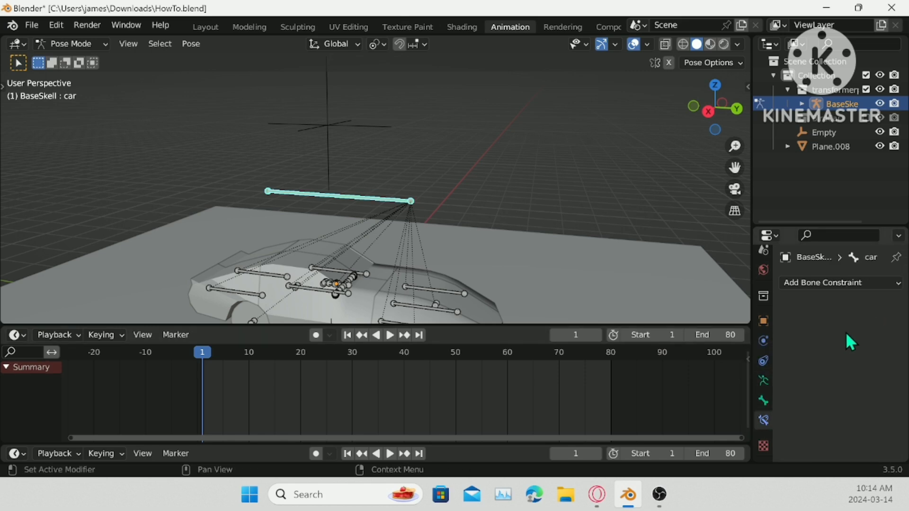
- Try an Action object constraint on the BaseSkell armature targeting the armature itself, and remove that constraint
click(763, 361)
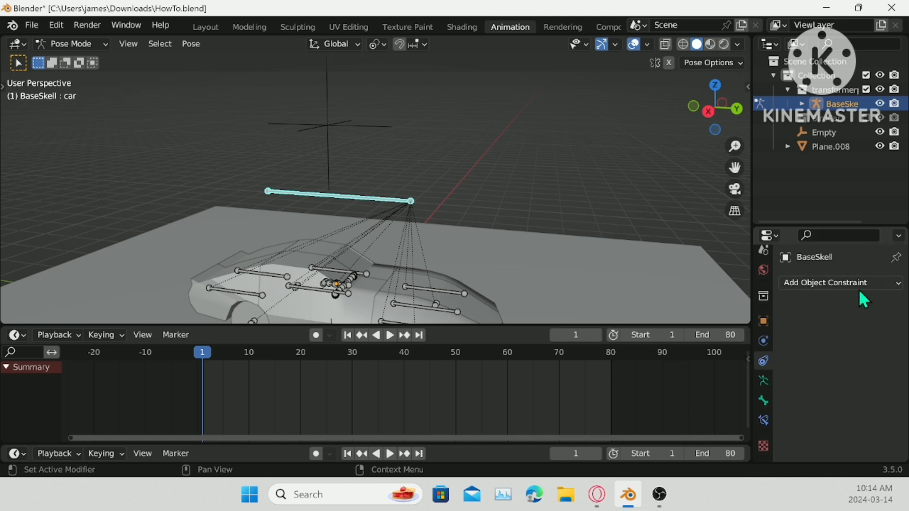
click(857, 283)
click(848, 109)
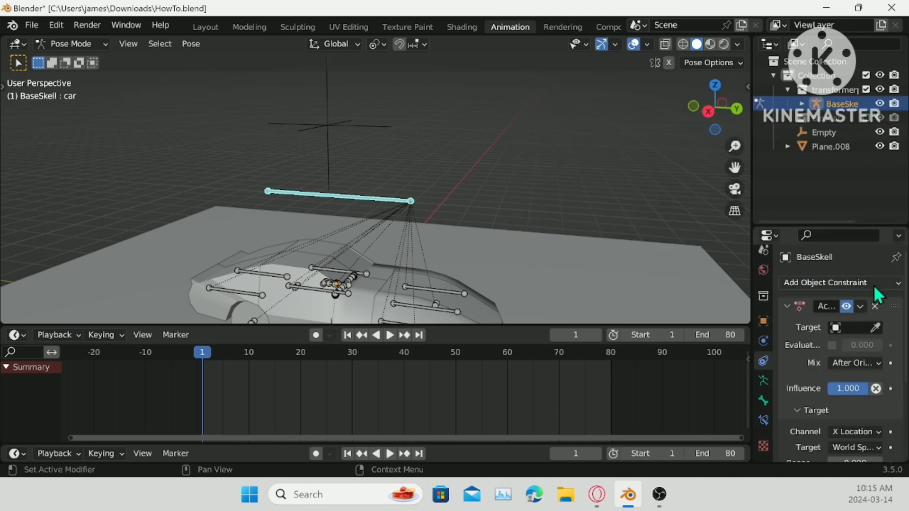
click(876, 328)
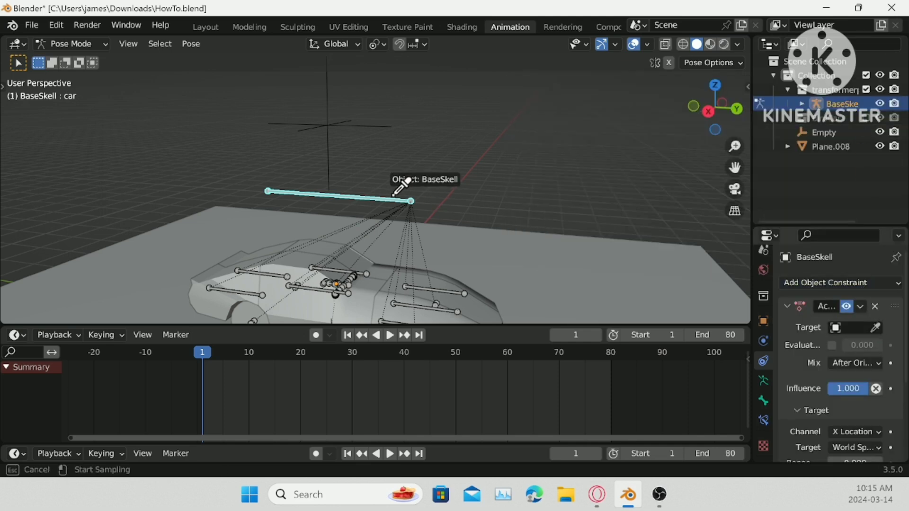
click(414, 203)
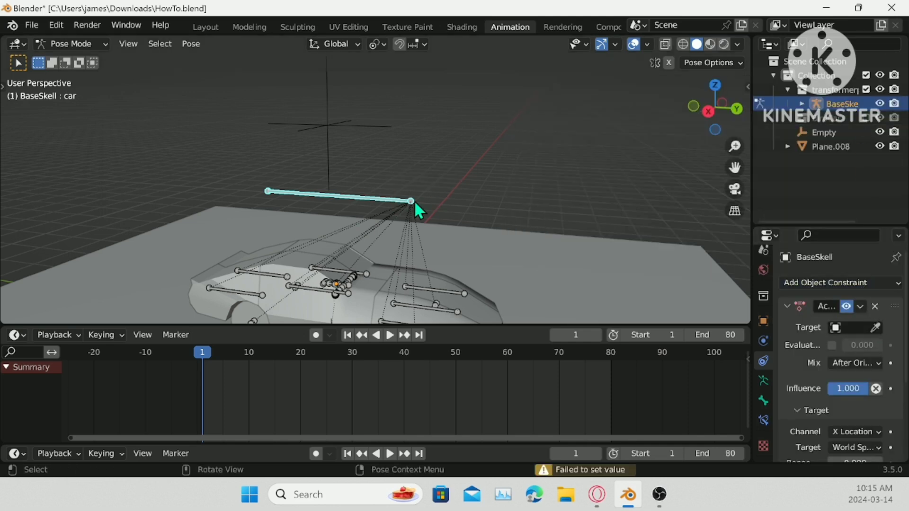
click(875, 306)
- Unhide the second robot's collection, check the Action bone constraint target on BaseSkell.001, and hide the collection again
scroll(712, 187, down, 4)
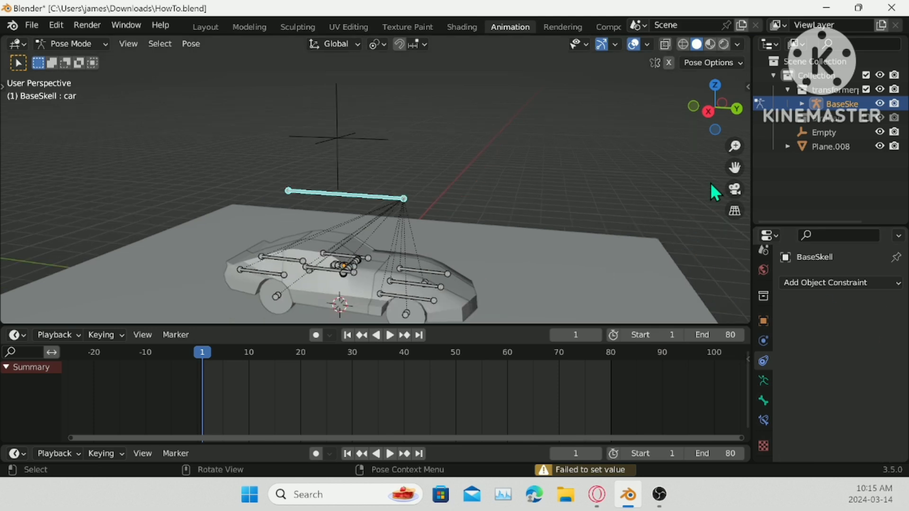
click(866, 117)
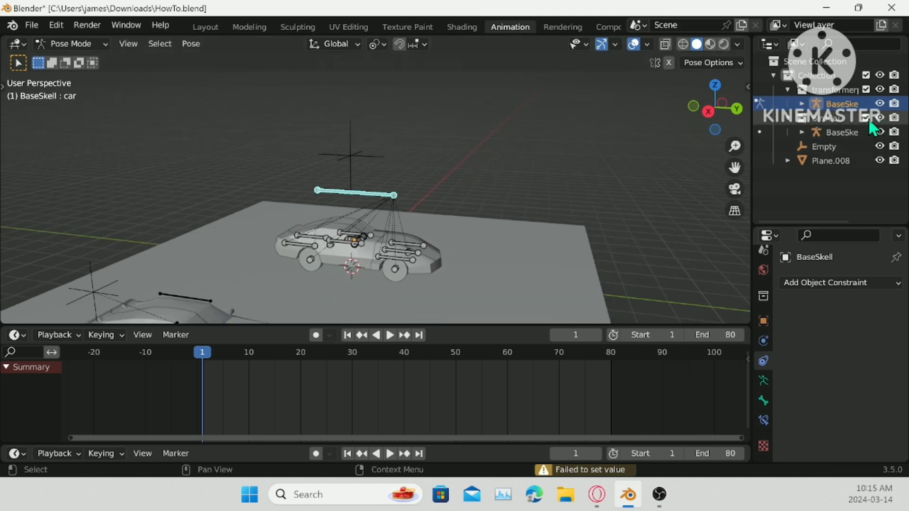
click(96, 289)
click(75, 43)
click(76, 58)
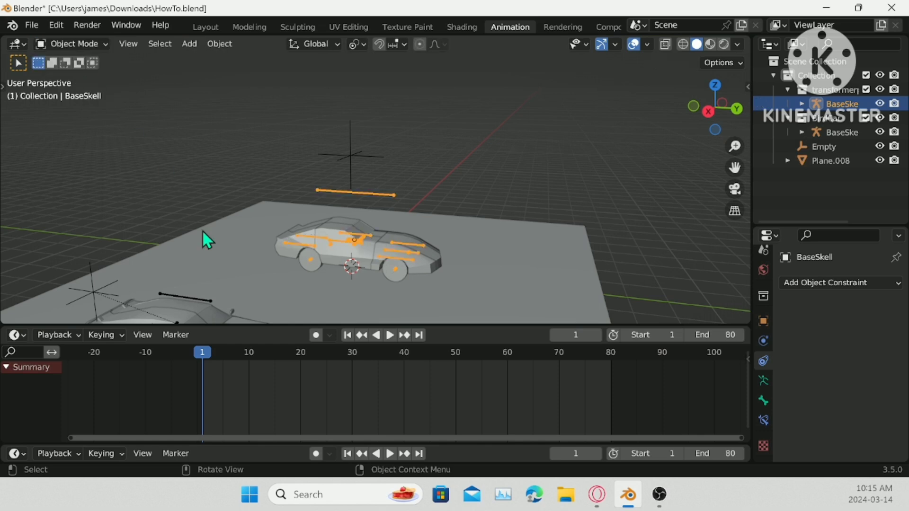
click(202, 296)
click(763, 420)
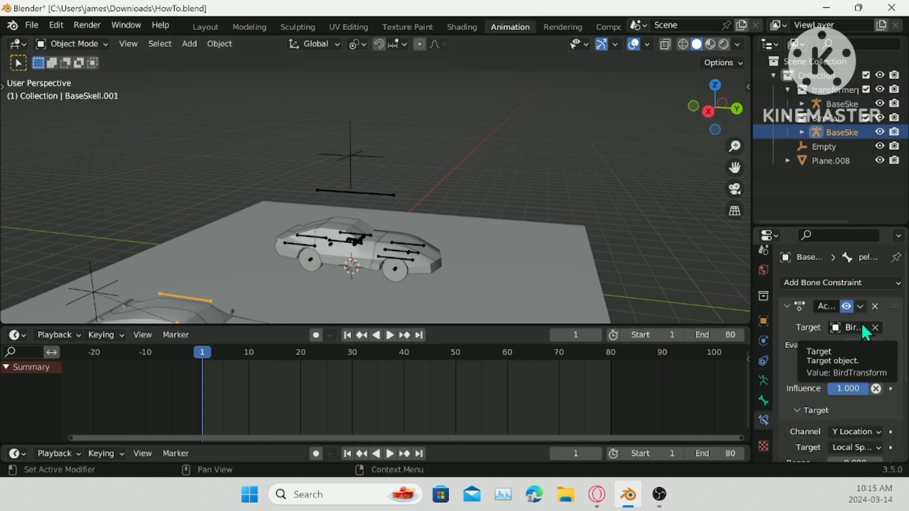
click(865, 118)
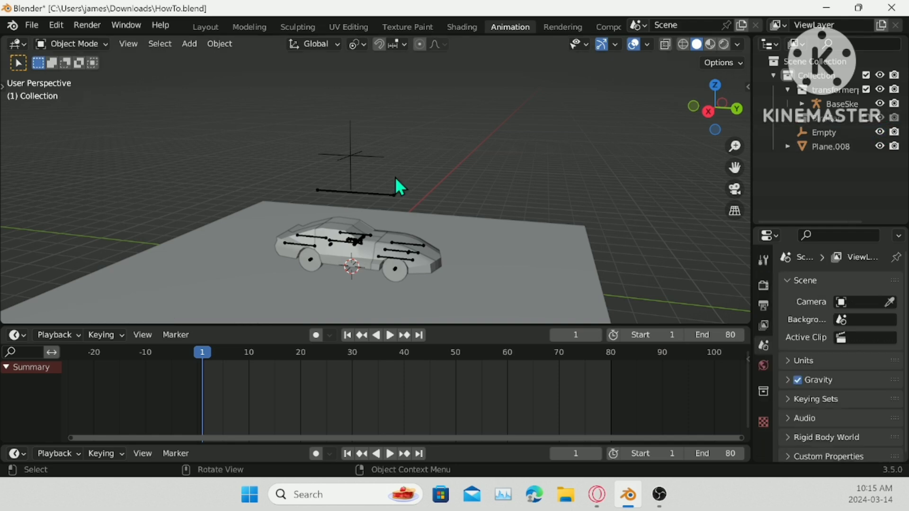
- Select the BaseSkell armature above the car and return it to Pose Mode with the car bone selected
scroll(396, 180, up, 3)
click(386, 196)
click(76, 45)
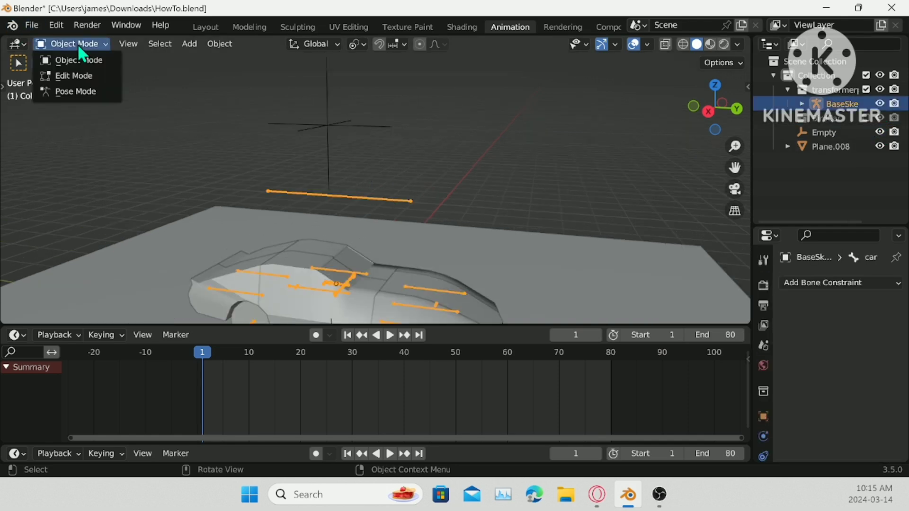
click(88, 95)
click(409, 211)
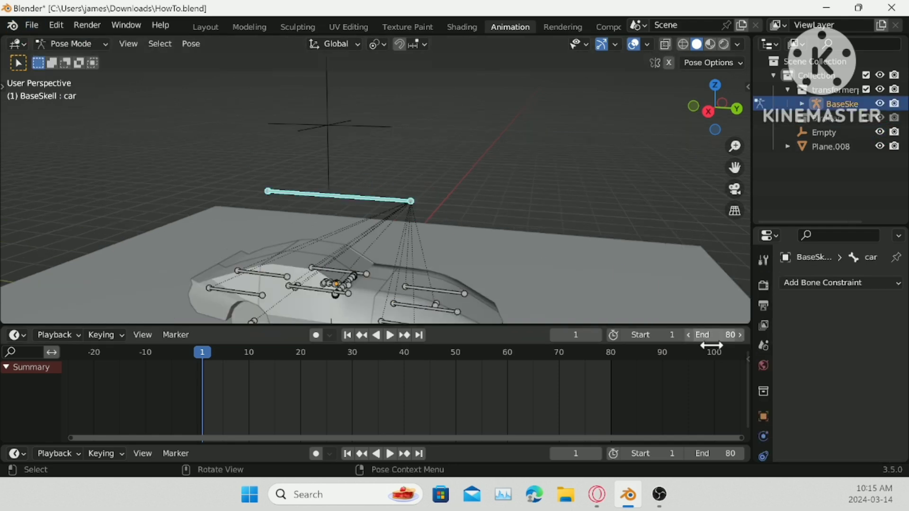
- Add an Action bone constraint to the car bone with the empty above the car as its target
scroll(764, 440, down, 3)
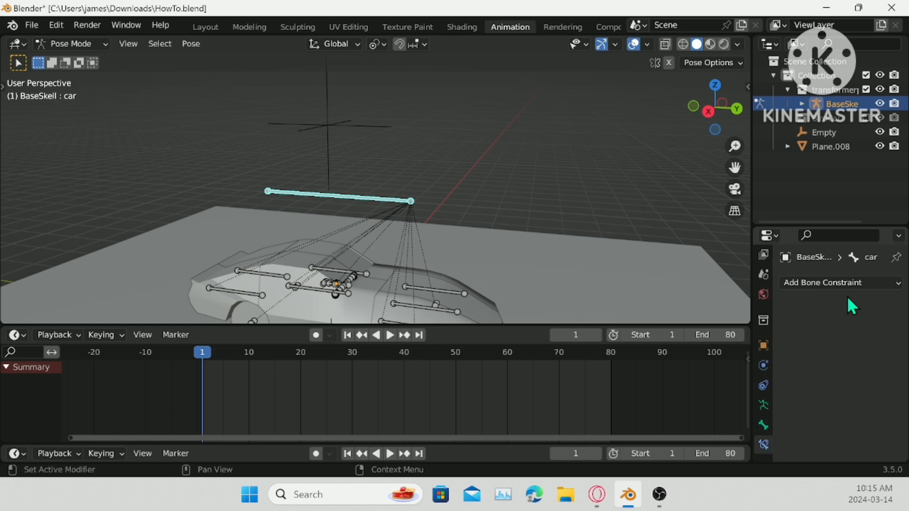
click(864, 282)
click(849, 110)
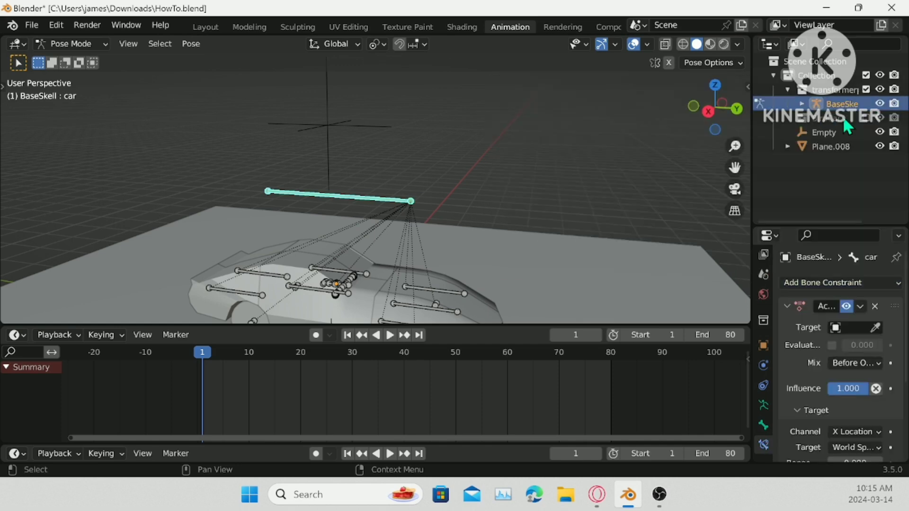
click(875, 327)
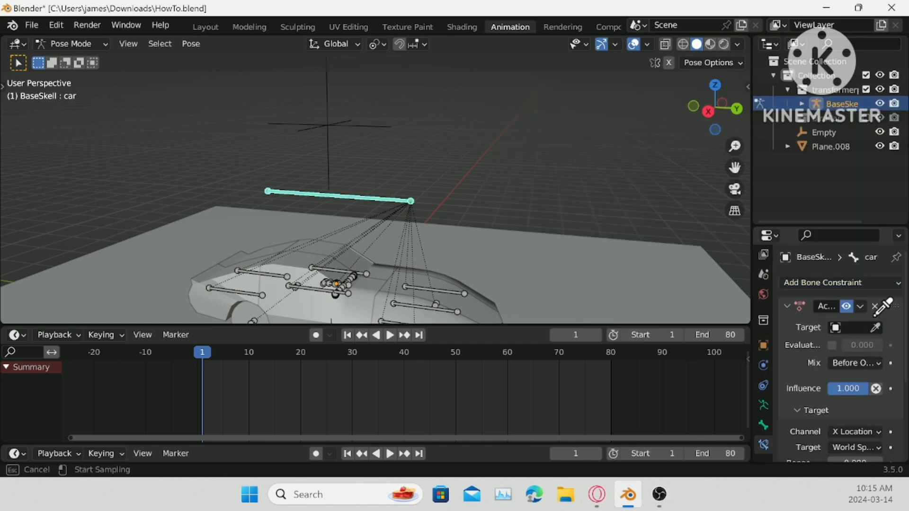
click(333, 121)
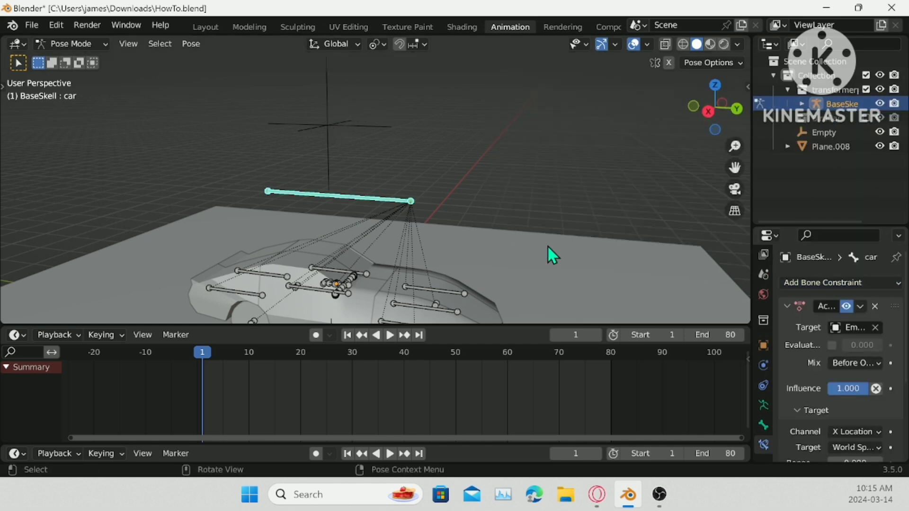
- Set the Action constraint's channel to Y Location in Local Space with a maximum range of 10
scroll(854, 398, down, 2)
click(858, 403)
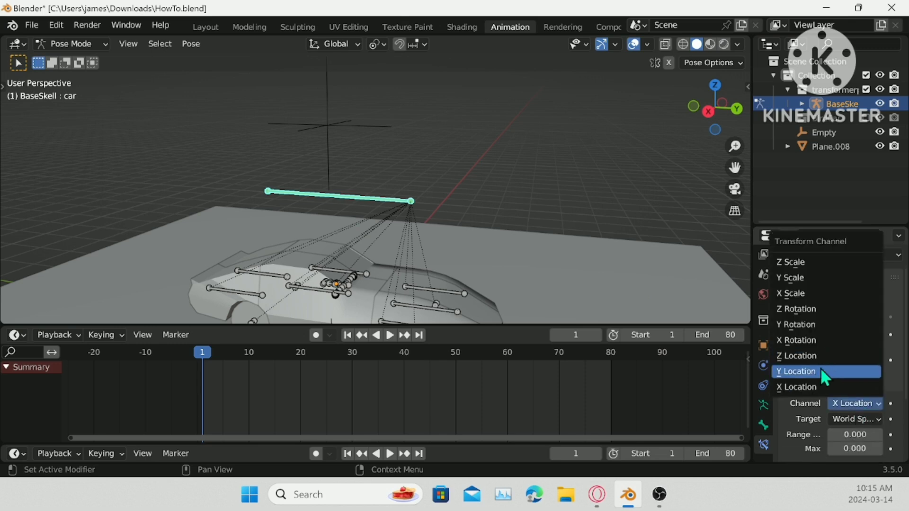
click(820, 369)
click(862, 417)
click(824, 371)
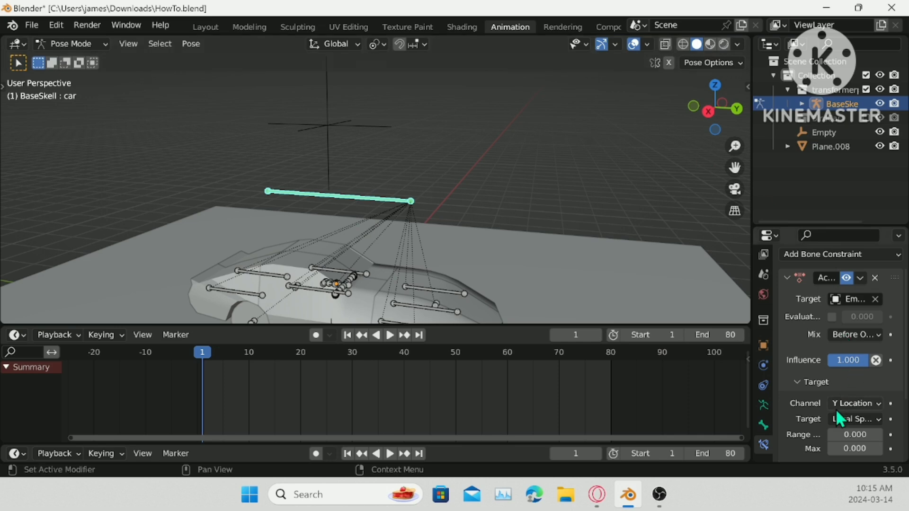
scroll(848, 440, down, 2)
click(859, 420)
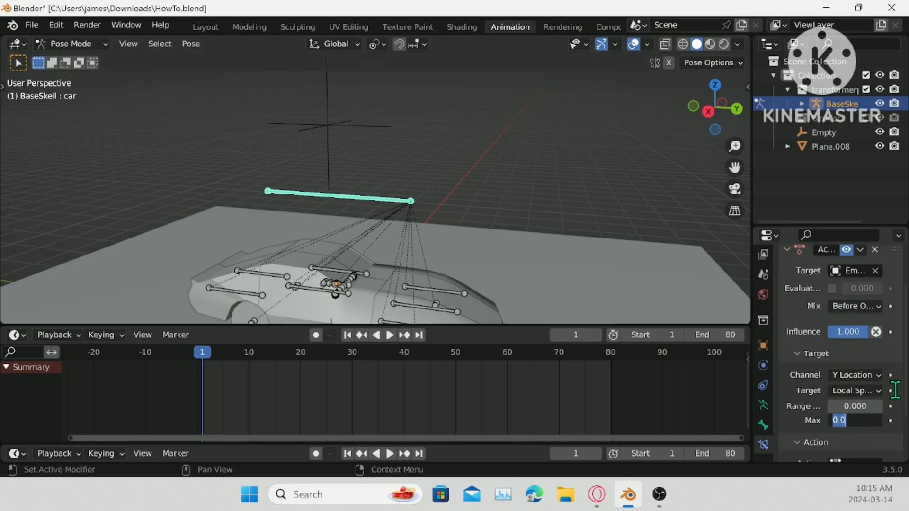
key(Return)
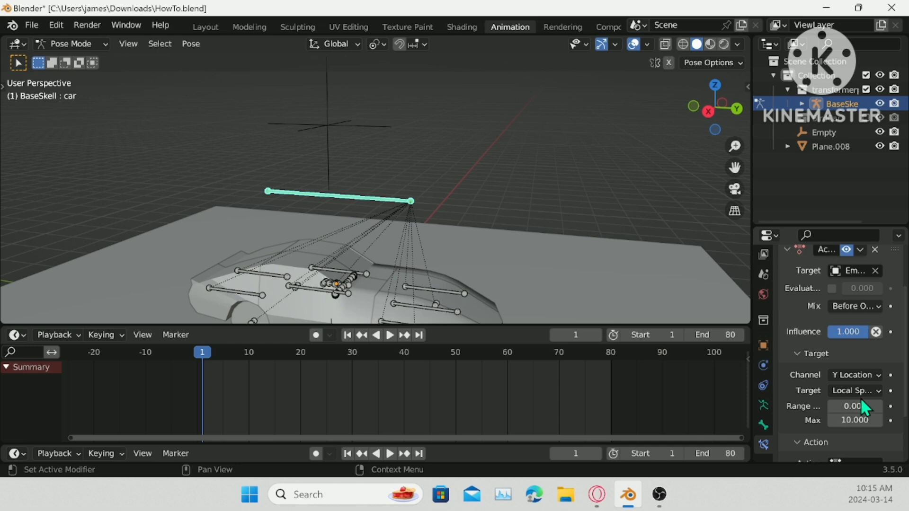
- Assign the CorTransform action to the constraint and set its end frame to 80
scroll(833, 400, down, 3)
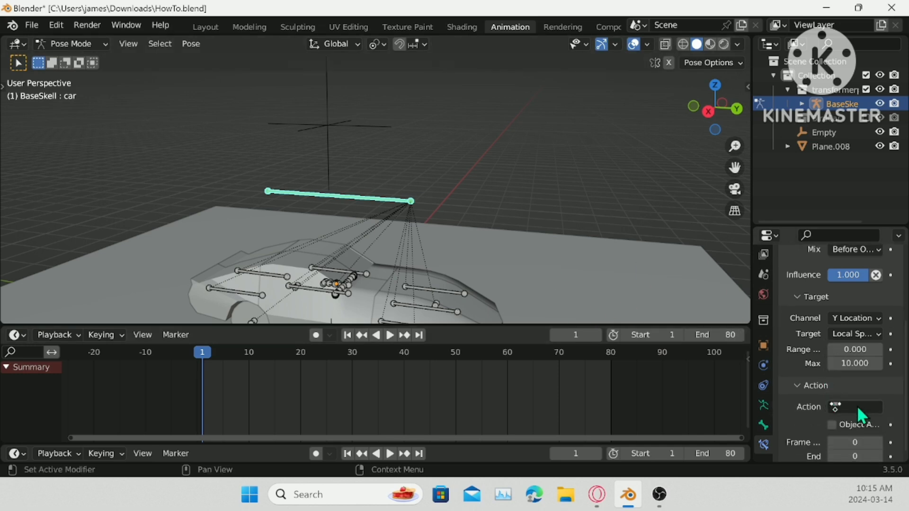
click(857, 407)
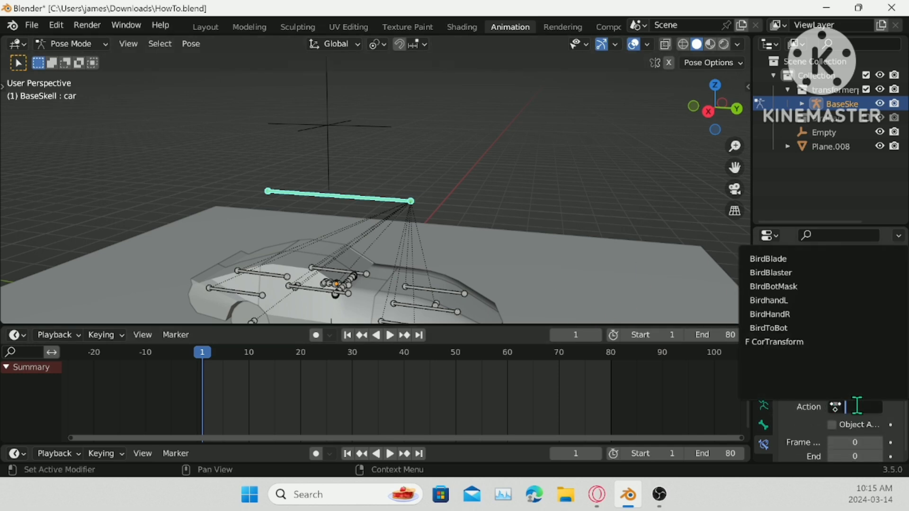
click(804, 342)
scroll(835, 403, down, 1)
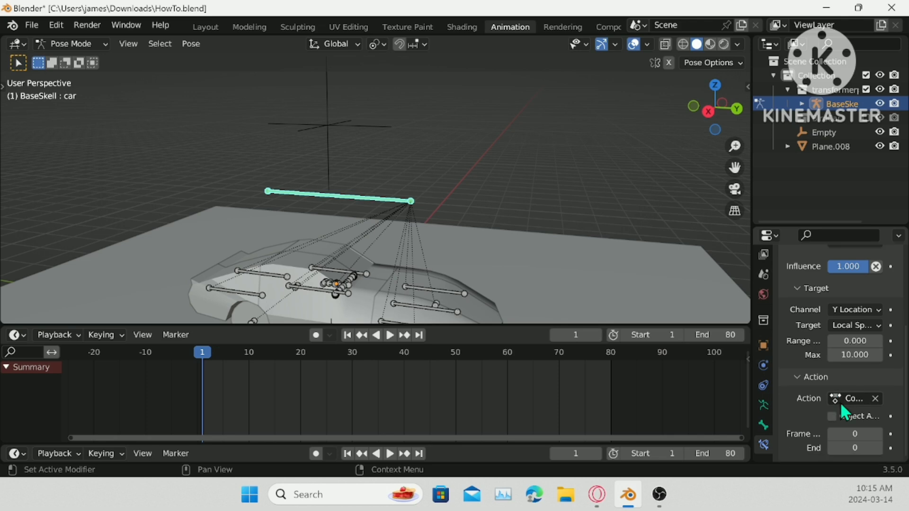
click(847, 448)
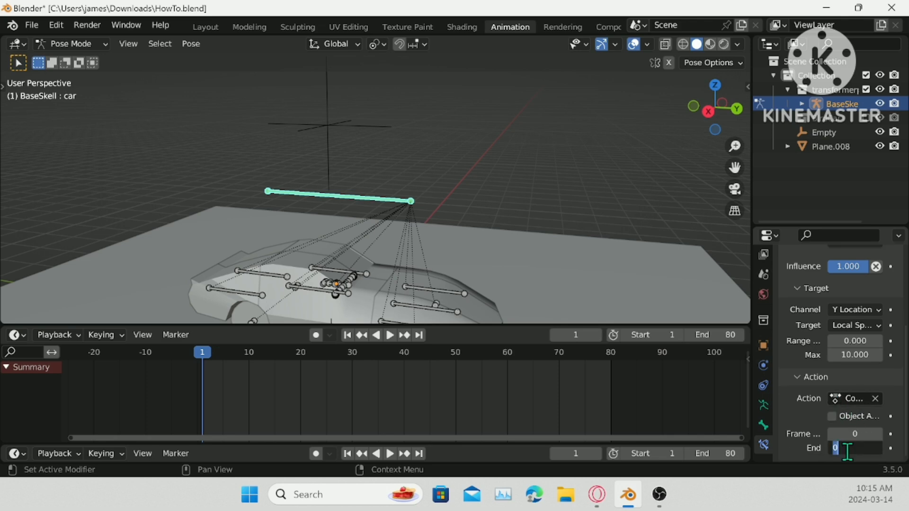
key(Return)
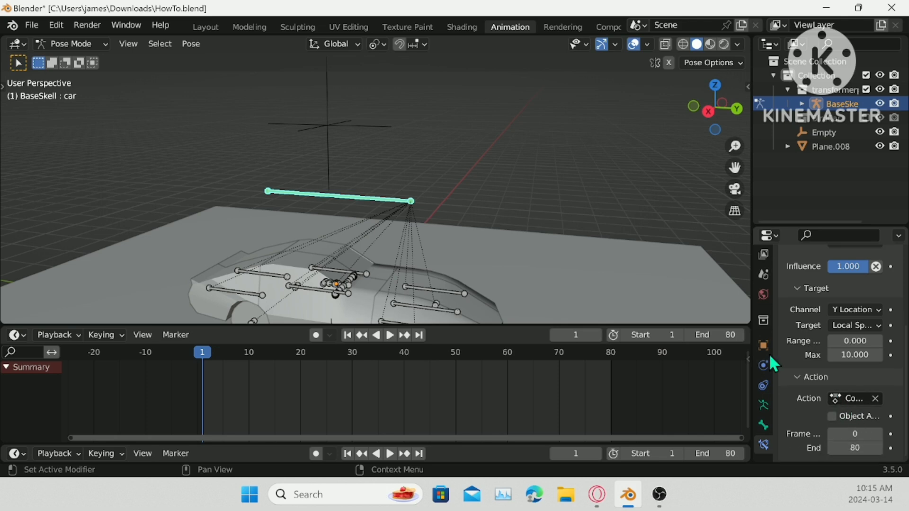
- Try moving the empty above the car in Object Mode to test the car bone's Action constraint, and cancel the move
scroll(805, 379, up, 2)
scroll(449, 232, down, 2)
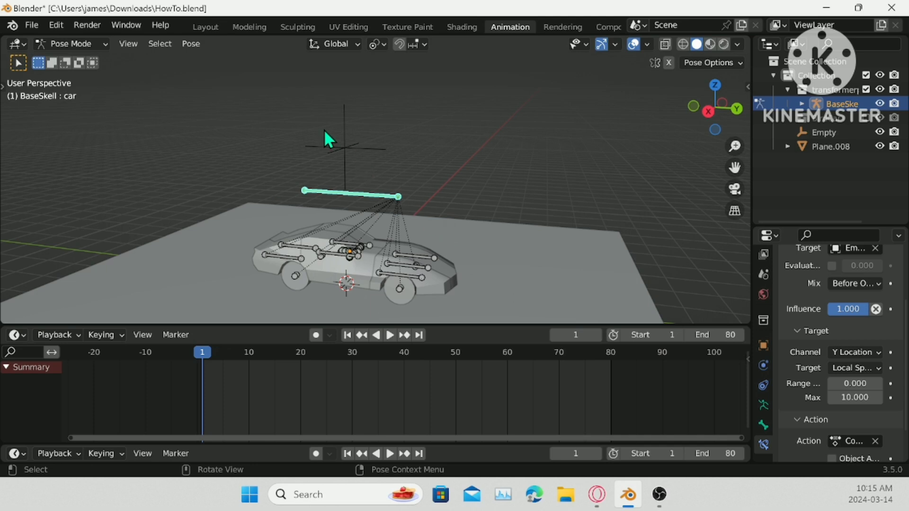
click(58, 47)
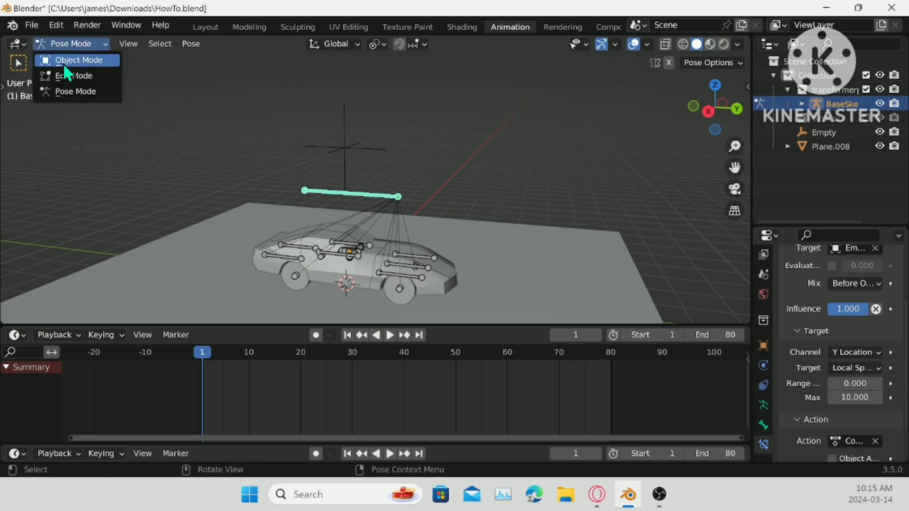
click(68, 61)
click(350, 152)
key(g)
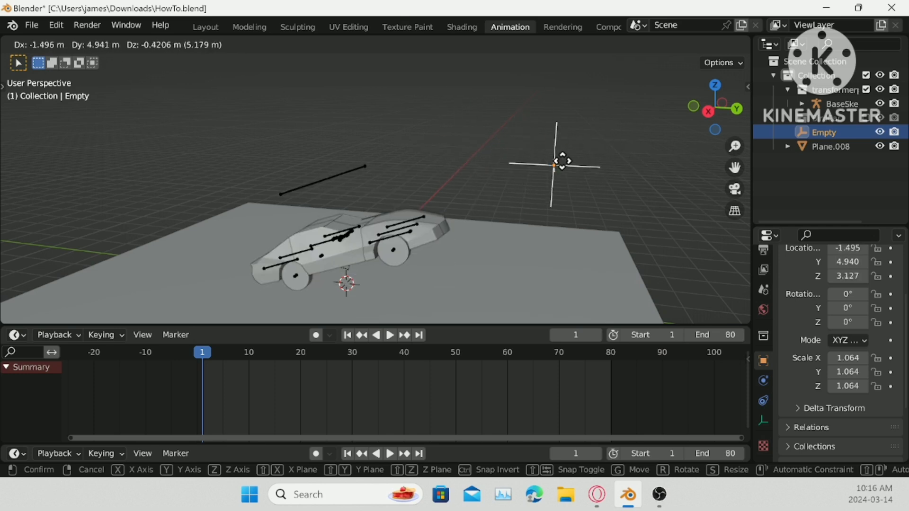
key(Escape)
- Box-select the bones on the car body in Pose Mode and copy the car bone's Action constraint to them
click(391, 198)
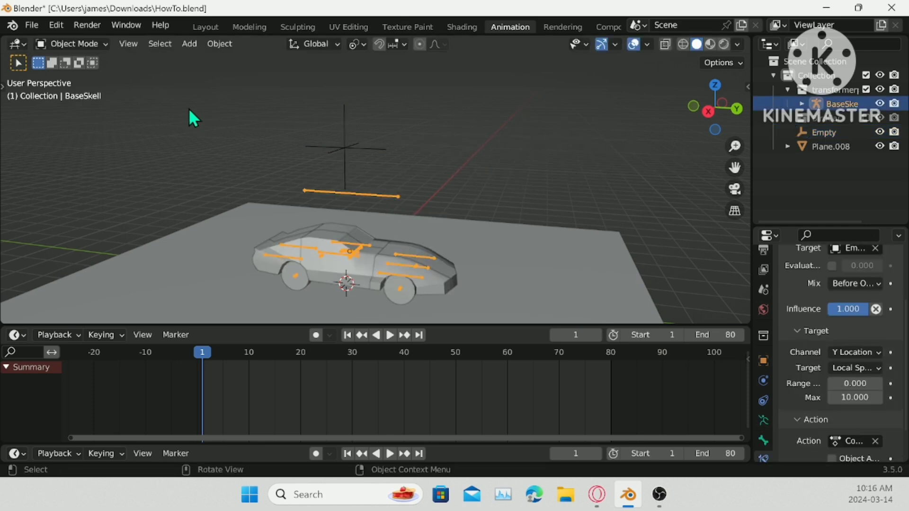
click(69, 44)
click(75, 92)
drag(203, 237, 486, 282)
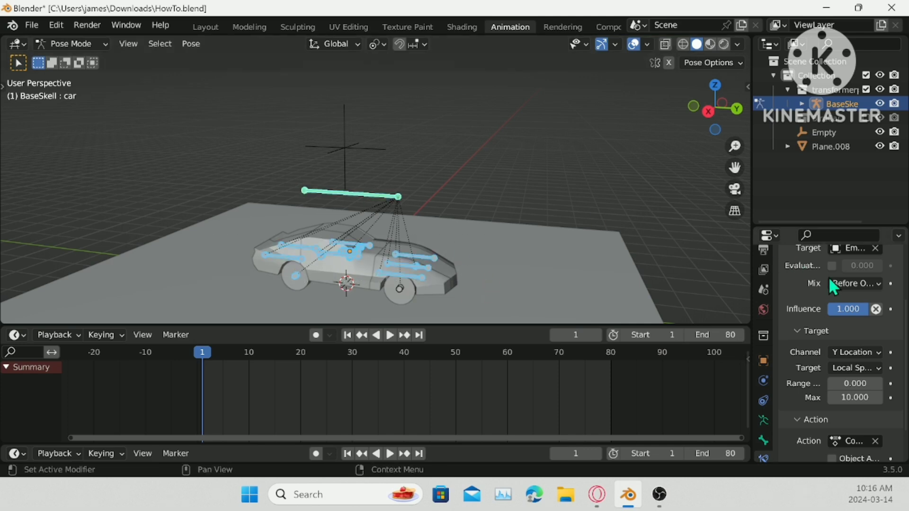
scroll(892, 281, up, 4)
click(860, 306)
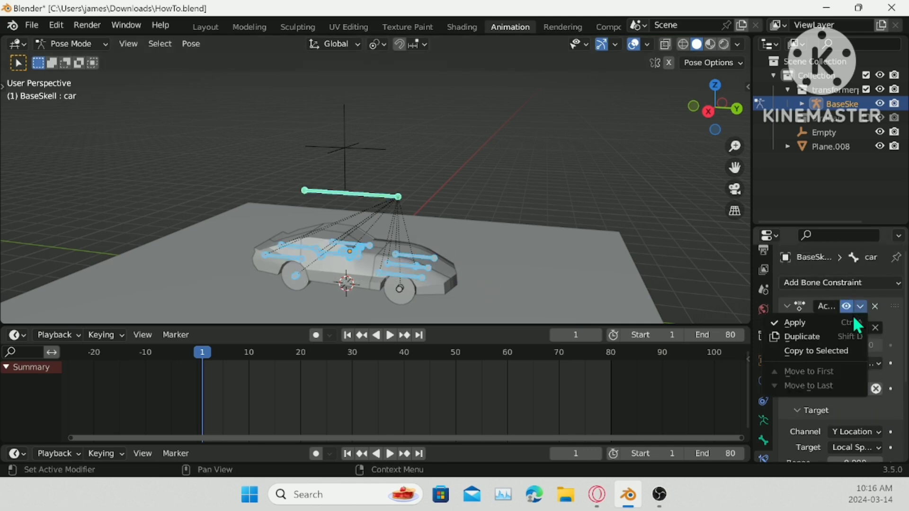
click(834, 348)
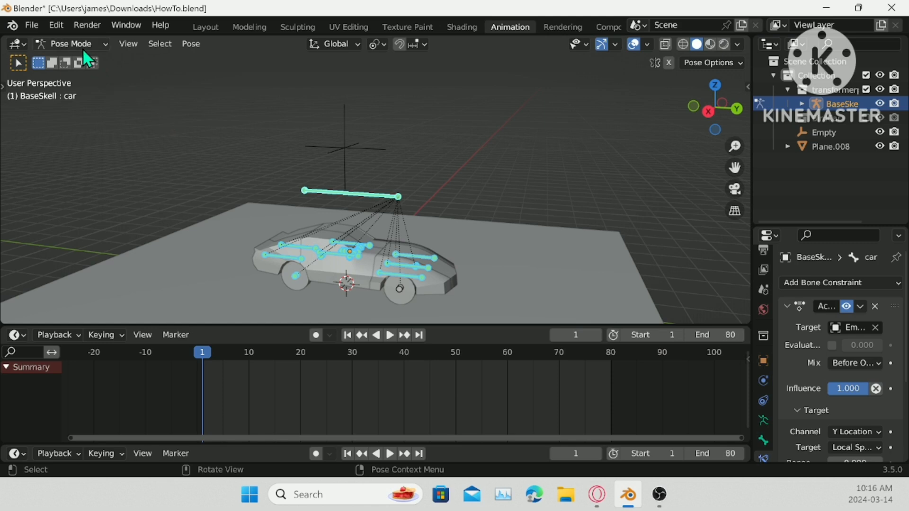
- Move the empty about 7.46 m along the global Y axis in Object Mode and examine the transformed robot
key(ctrl+Tab)
click(343, 142)
key(g)
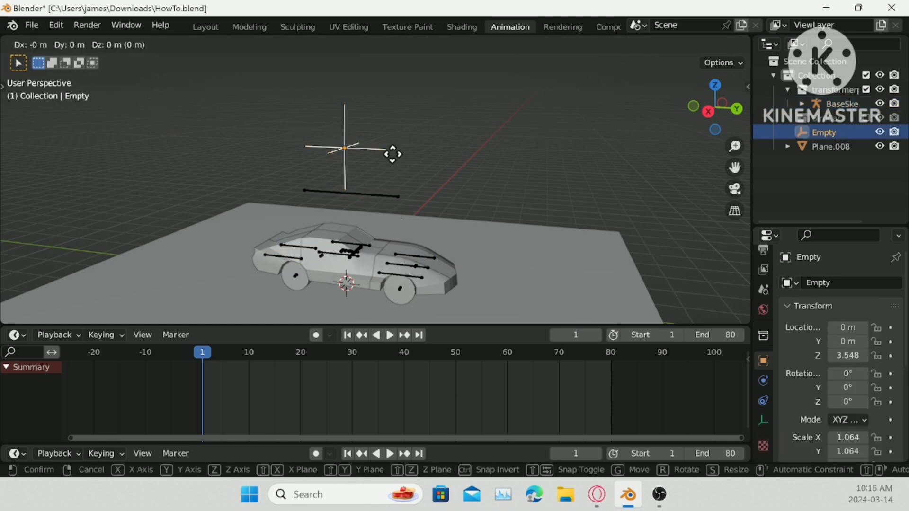
key(y)
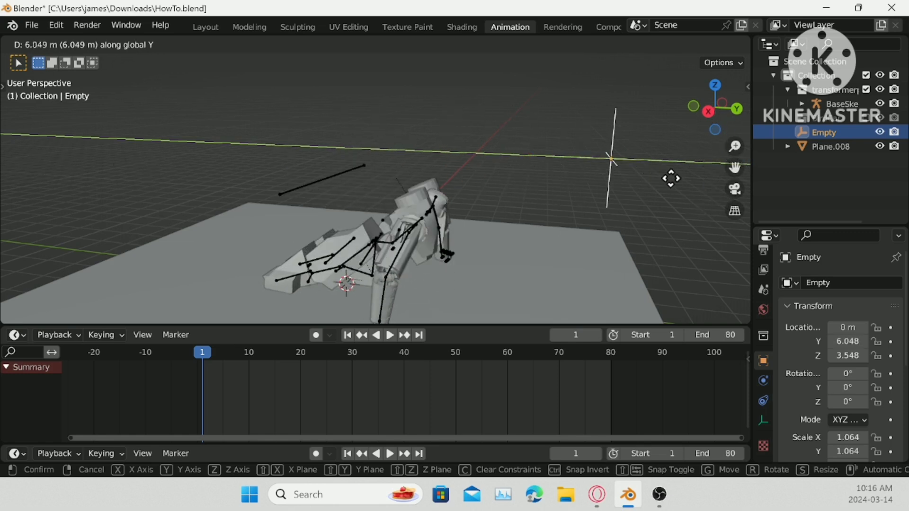
click(645, 164)
middle_drag(644, 164, 412, 165)
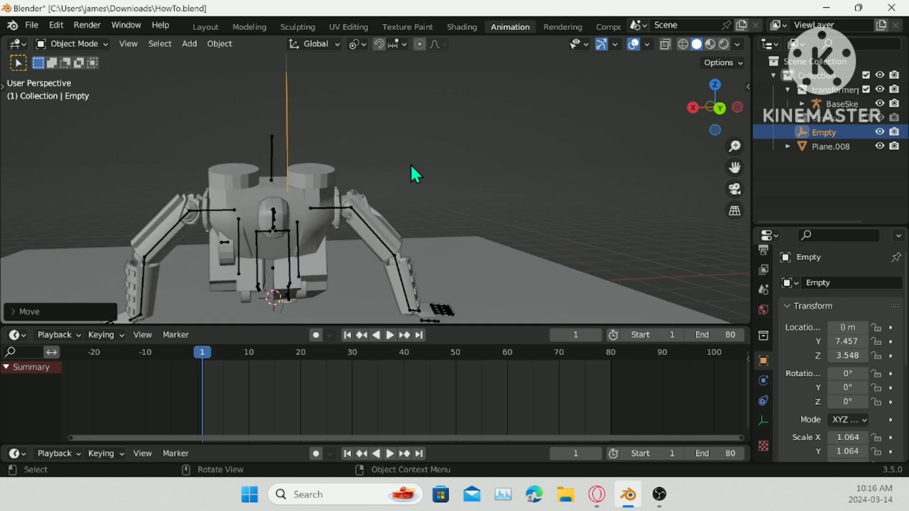
shift+middle_drag(249, 245, 260, 209)
scroll(260, 209, down, 2)
middle_drag(353, 188, 436, 178)
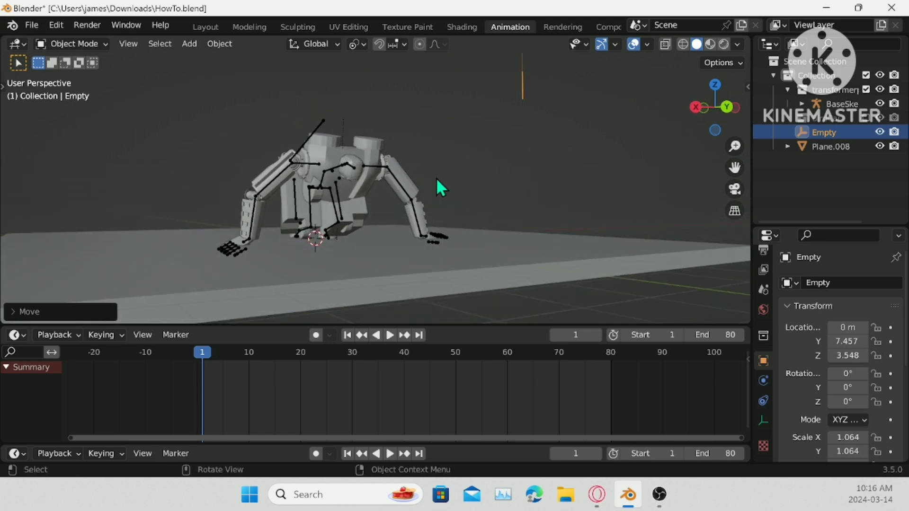
- Move the empty freely to about X 6.67, Y 3.44, Z 3.41 m to transform the robot back towards the car
key(g)
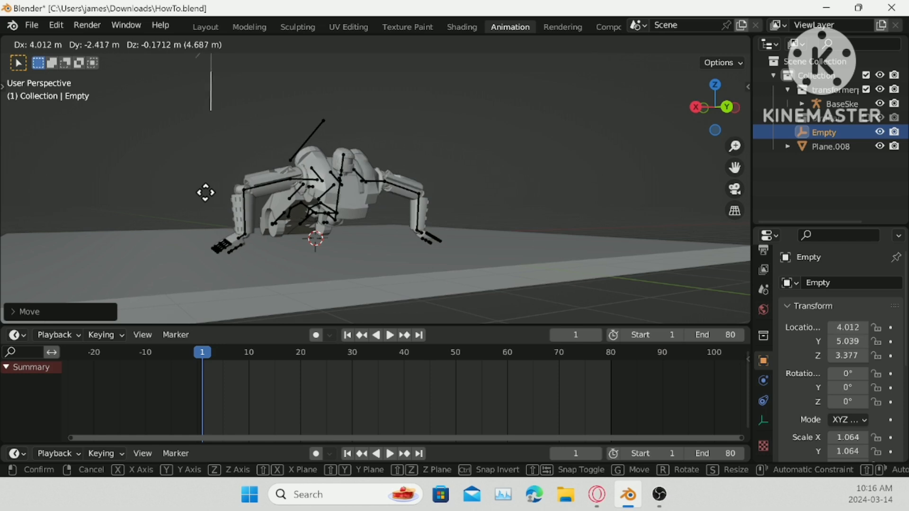
click(130, 198)
scroll(272, 225, up, 4)
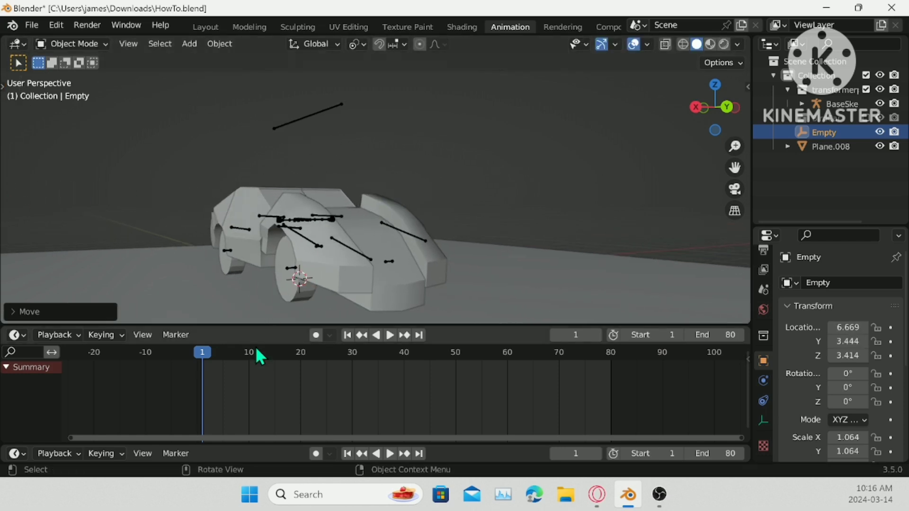
- Copy the Action constraint from the front fender bone pelvis.010 to the front wheel bone pelvis.013 in Pose Mode
click(291, 270)
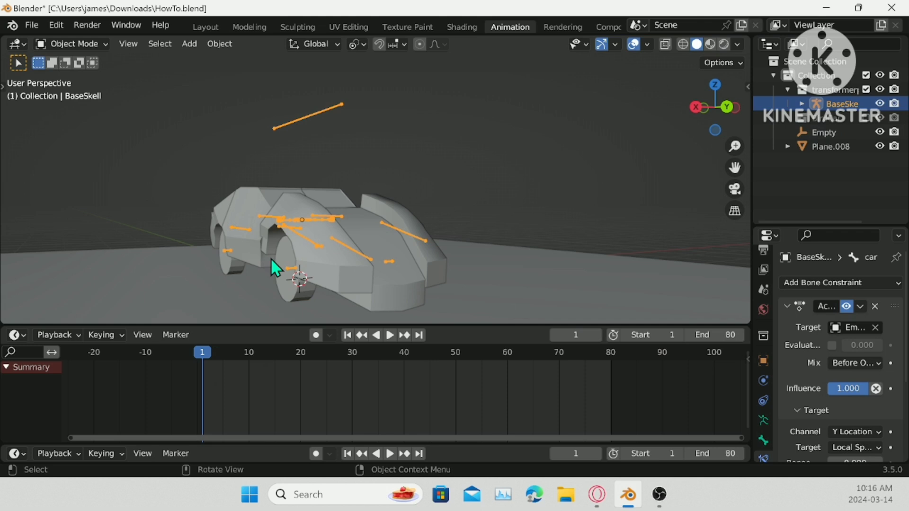
click(100, 48)
click(93, 92)
click(293, 270)
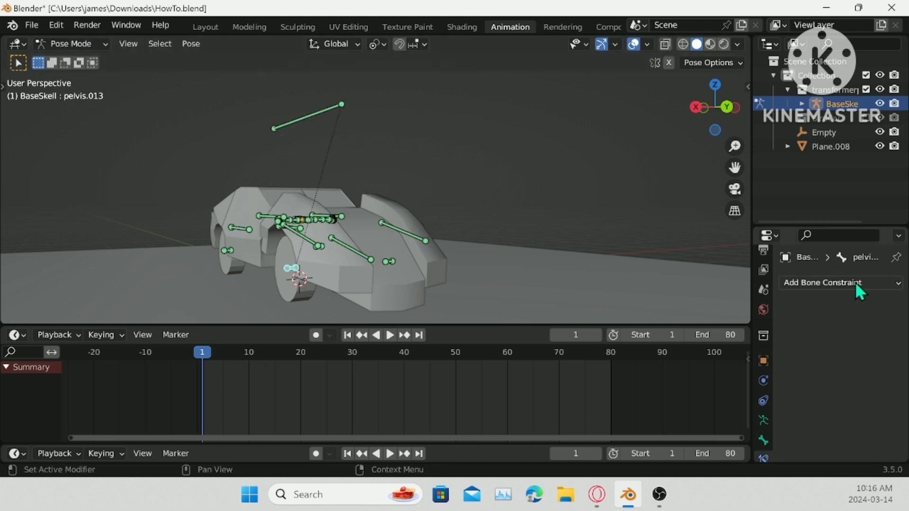
click(353, 249)
shift+click(288, 271)
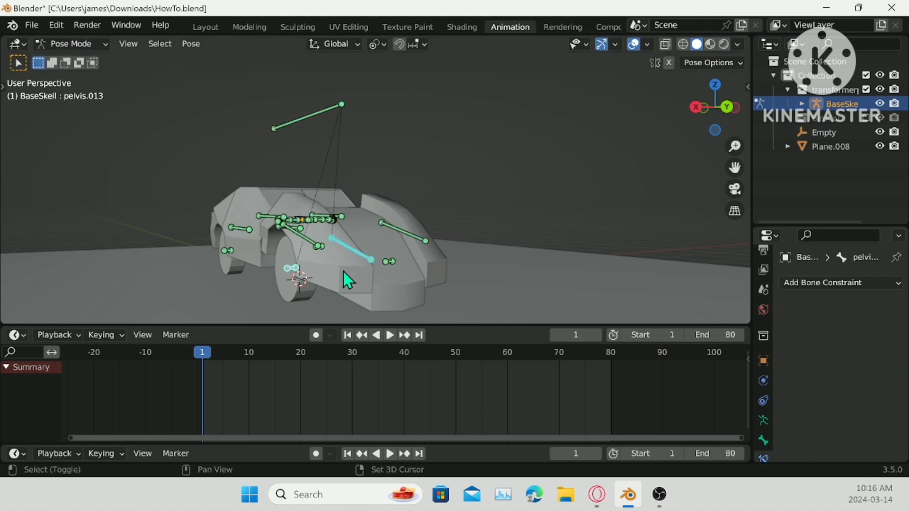
shift+click(365, 259)
click(860, 306)
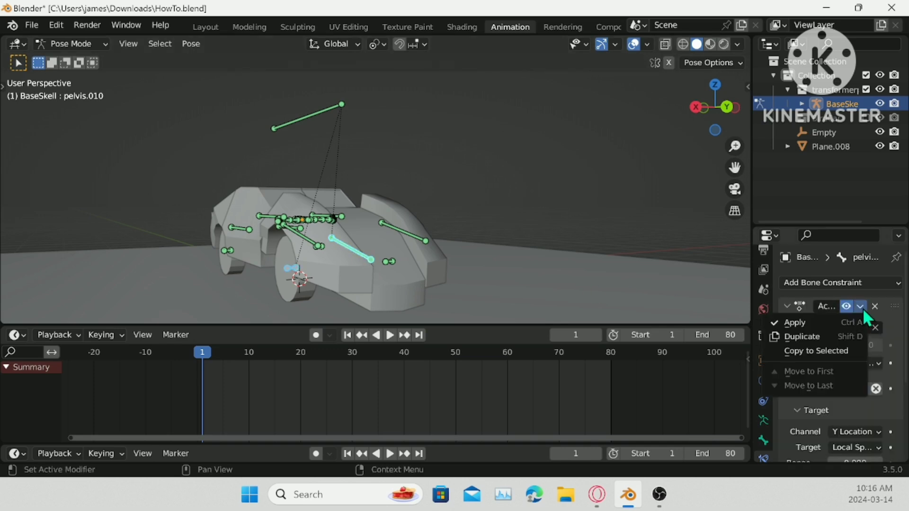
click(844, 350)
click(479, 178)
- Return to Object Mode and move the empty above the car to test the rig with the wheel bone constrained
scroll(467, 180, down, 2)
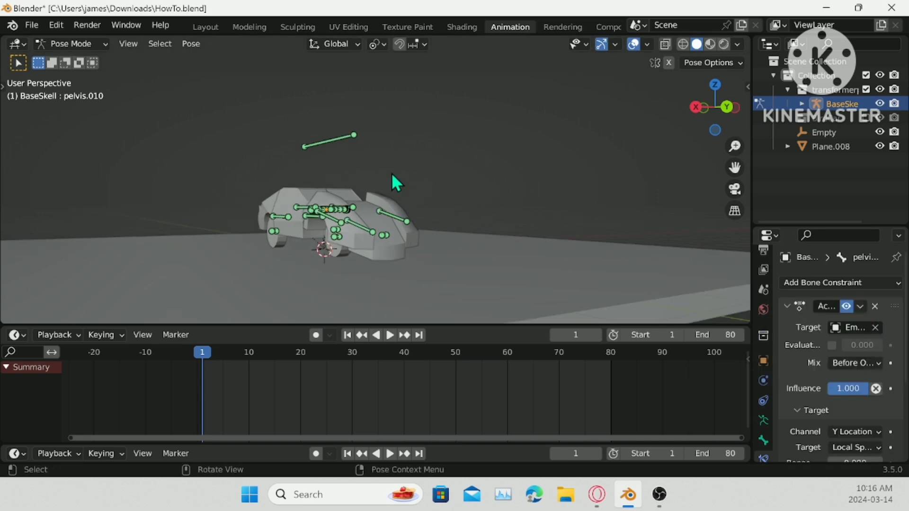
middle_drag(391, 172, 438, 177)
click(63, 43)
click(73, 60)
scroll(284, 123, down, 2)
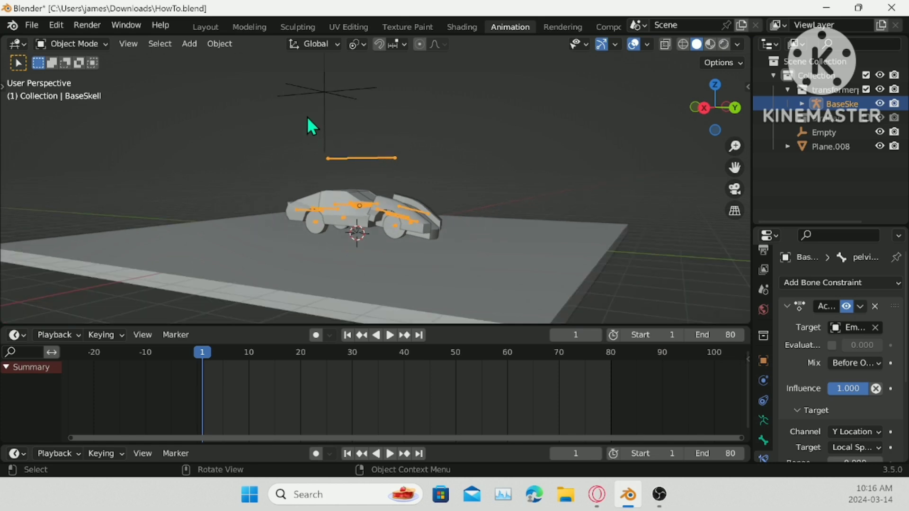
click(334, 94)
key(g)
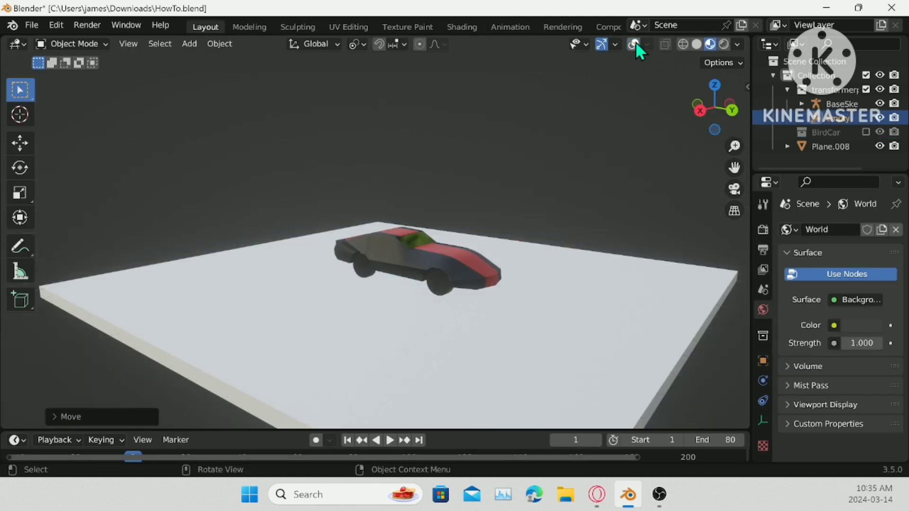
- Move the empty to demonstrate the transformation on the textured car with the viewport overlays hidden
scroll(563, 162, up, 2)
key(g)
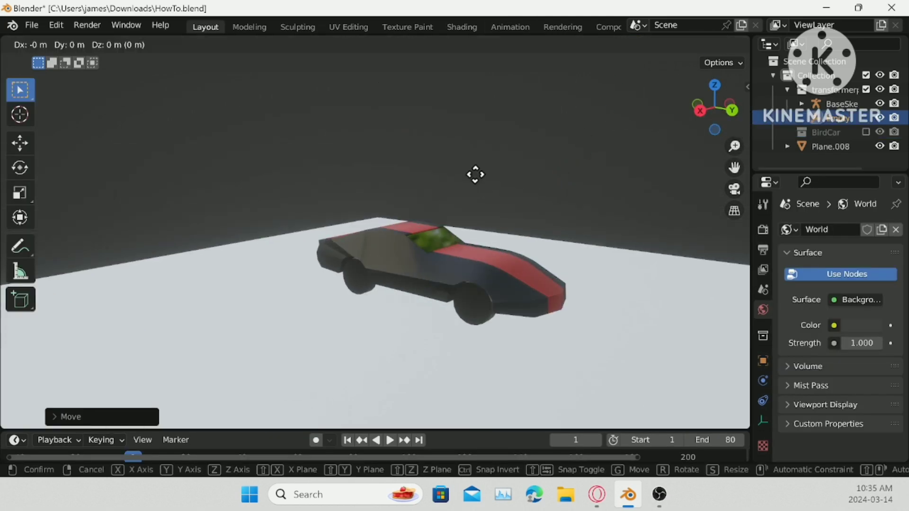